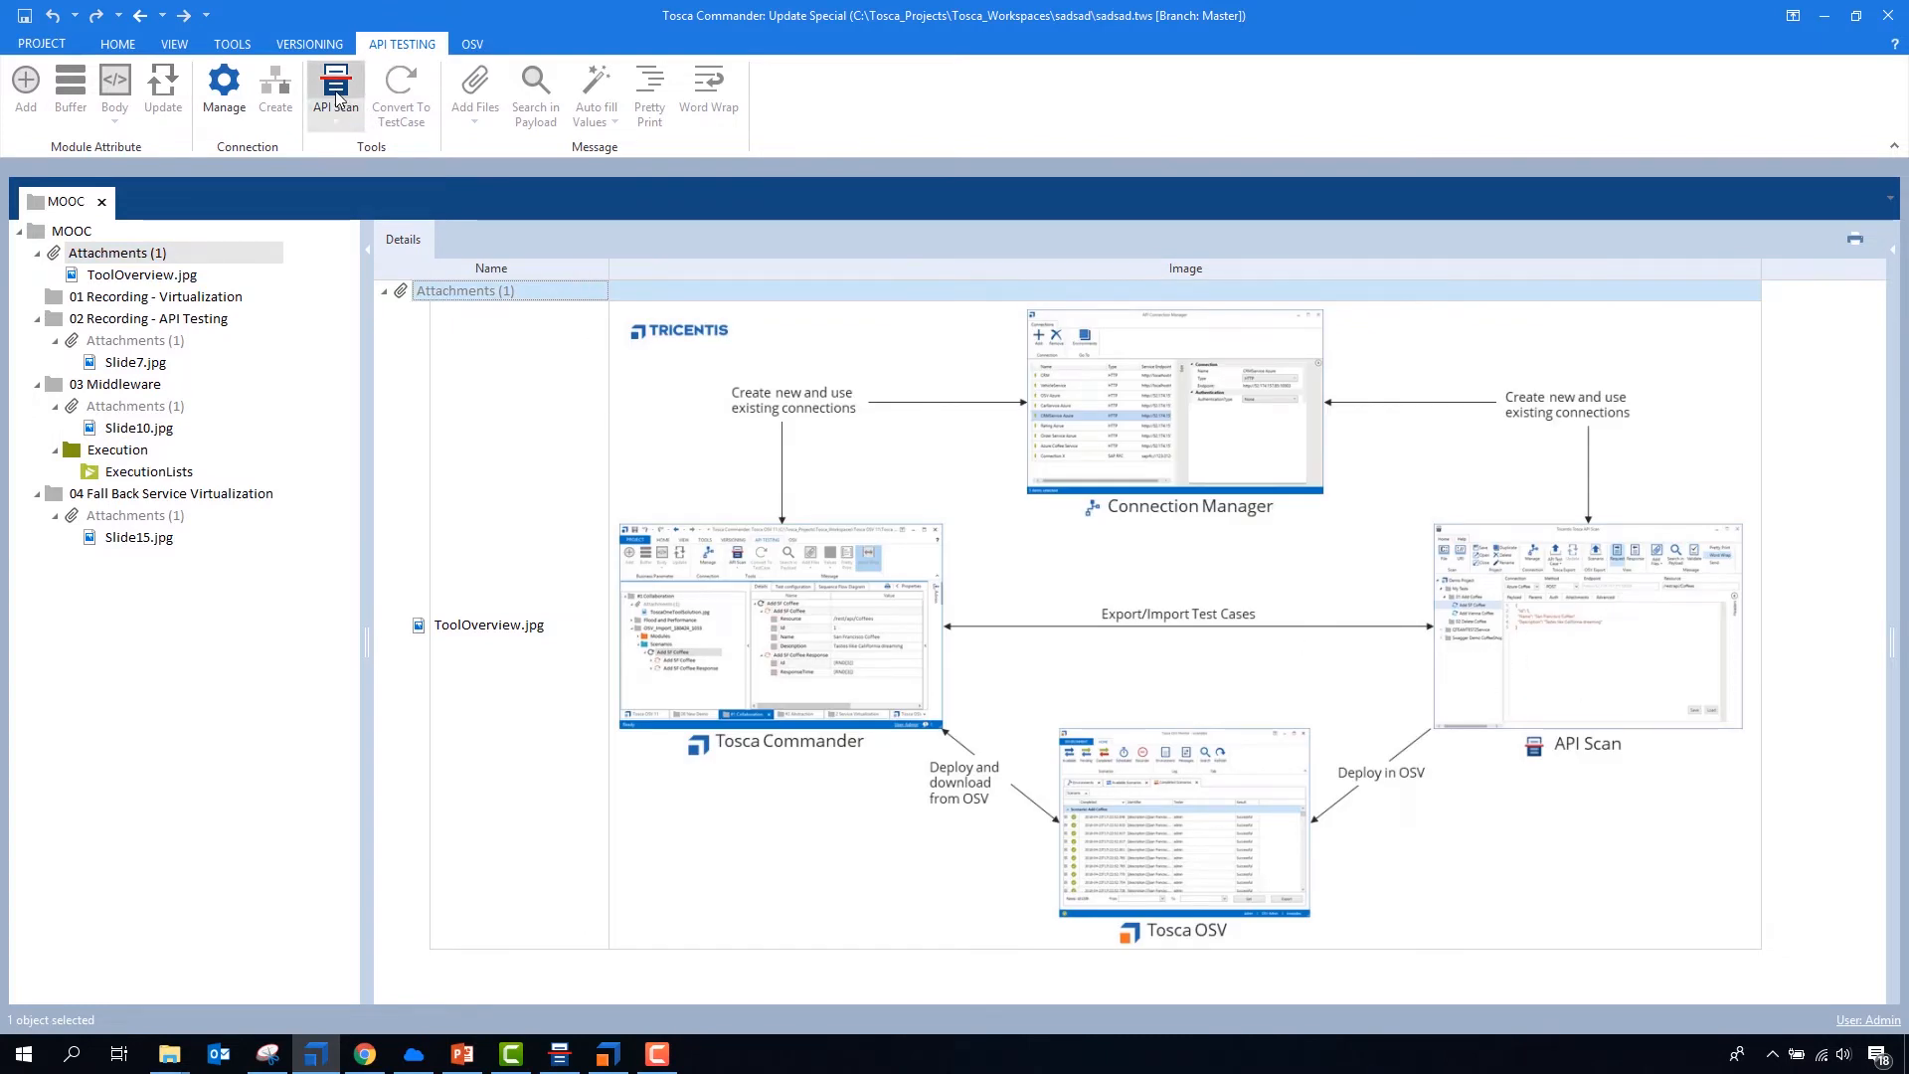
- Open the API Connection Manager, look through the list of service connections, and return to the workspace
left_click(223, 89)
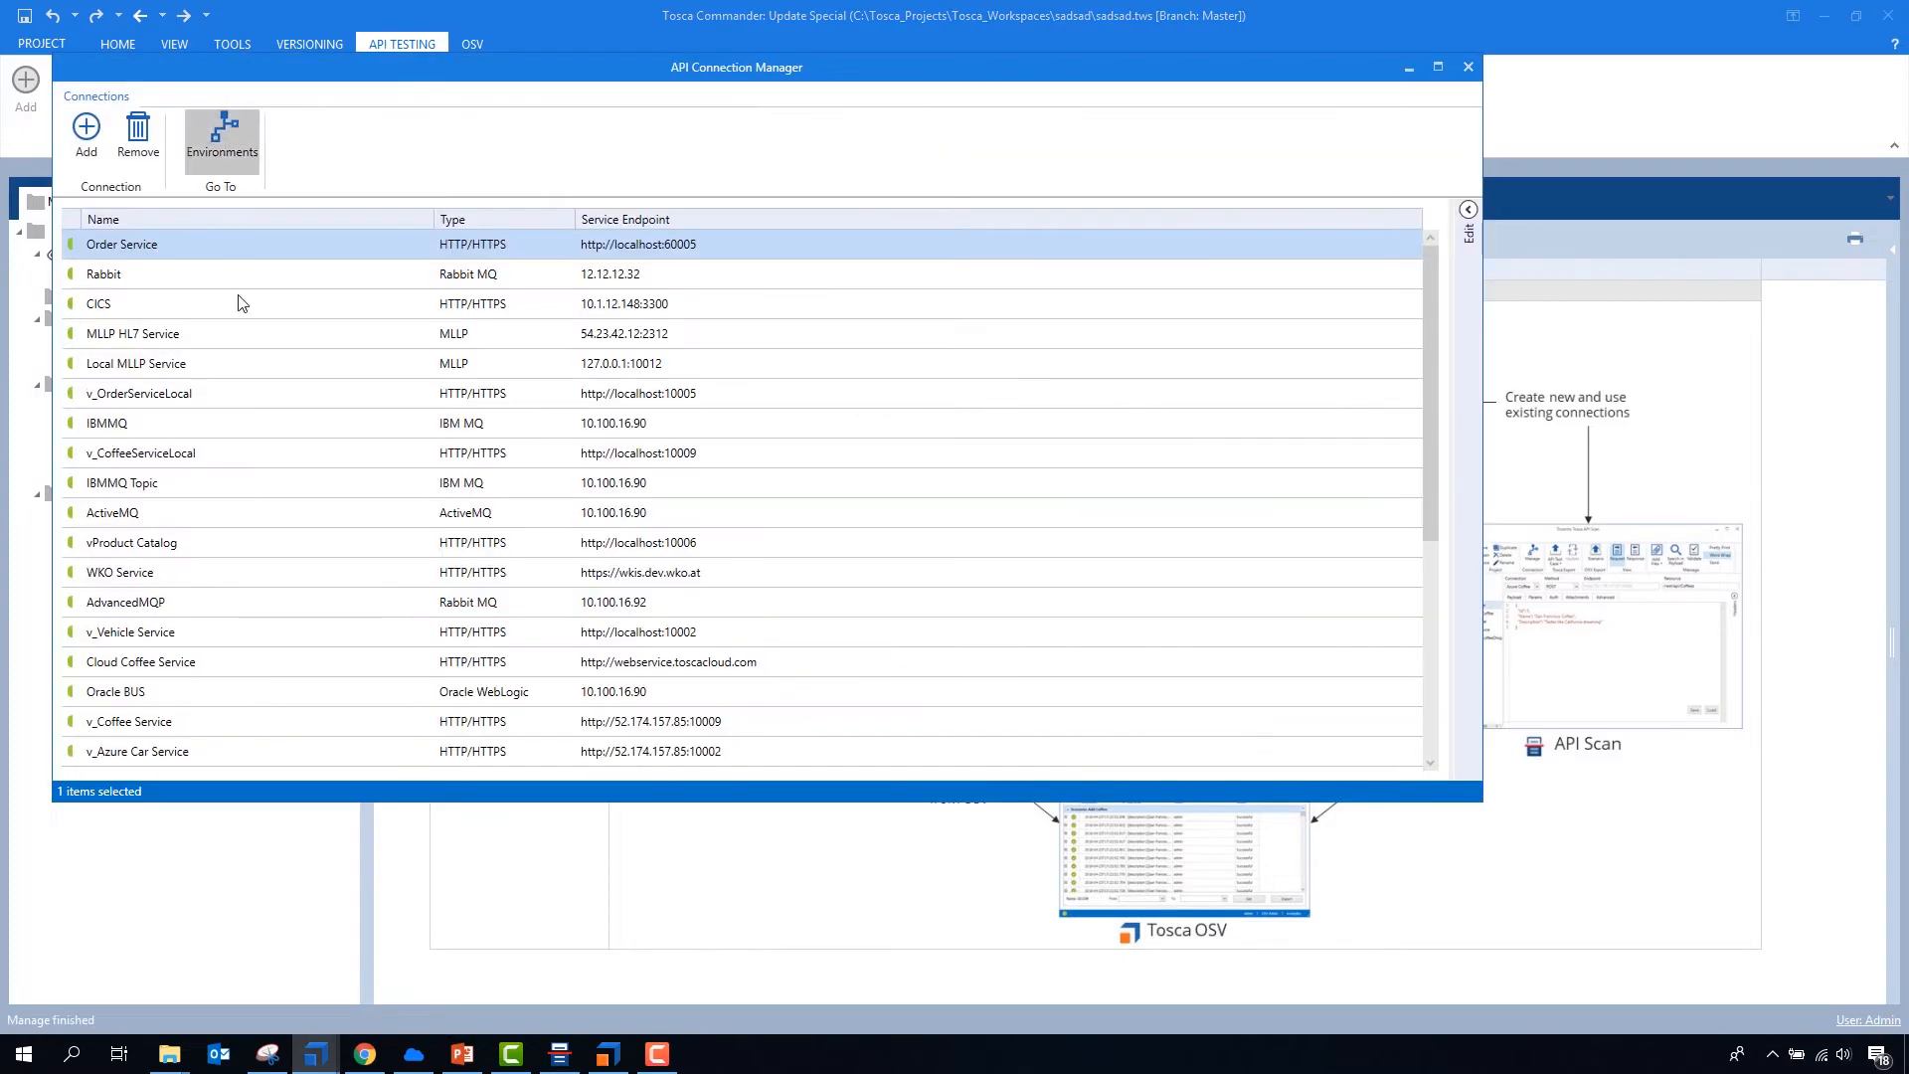
scroll(213, 417, "down", 5)
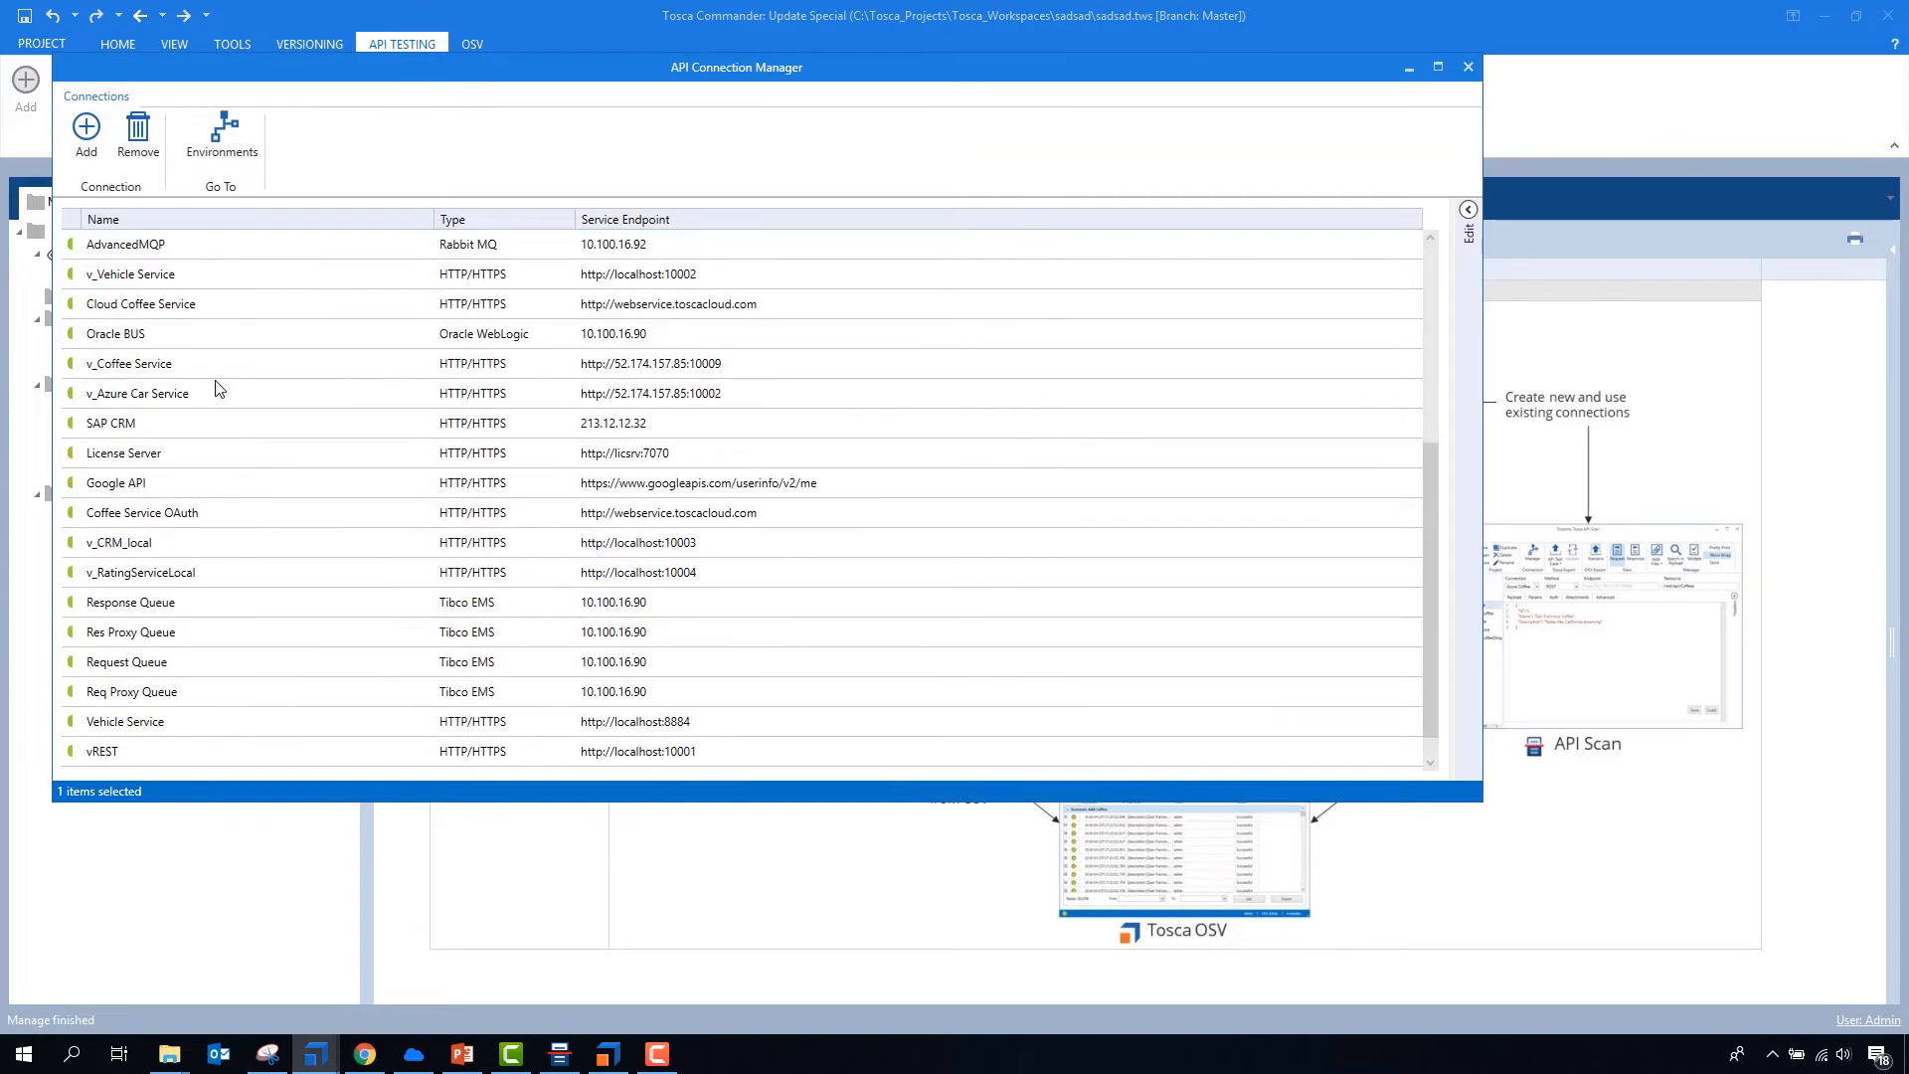
scroll(217, 443, "up", 5)
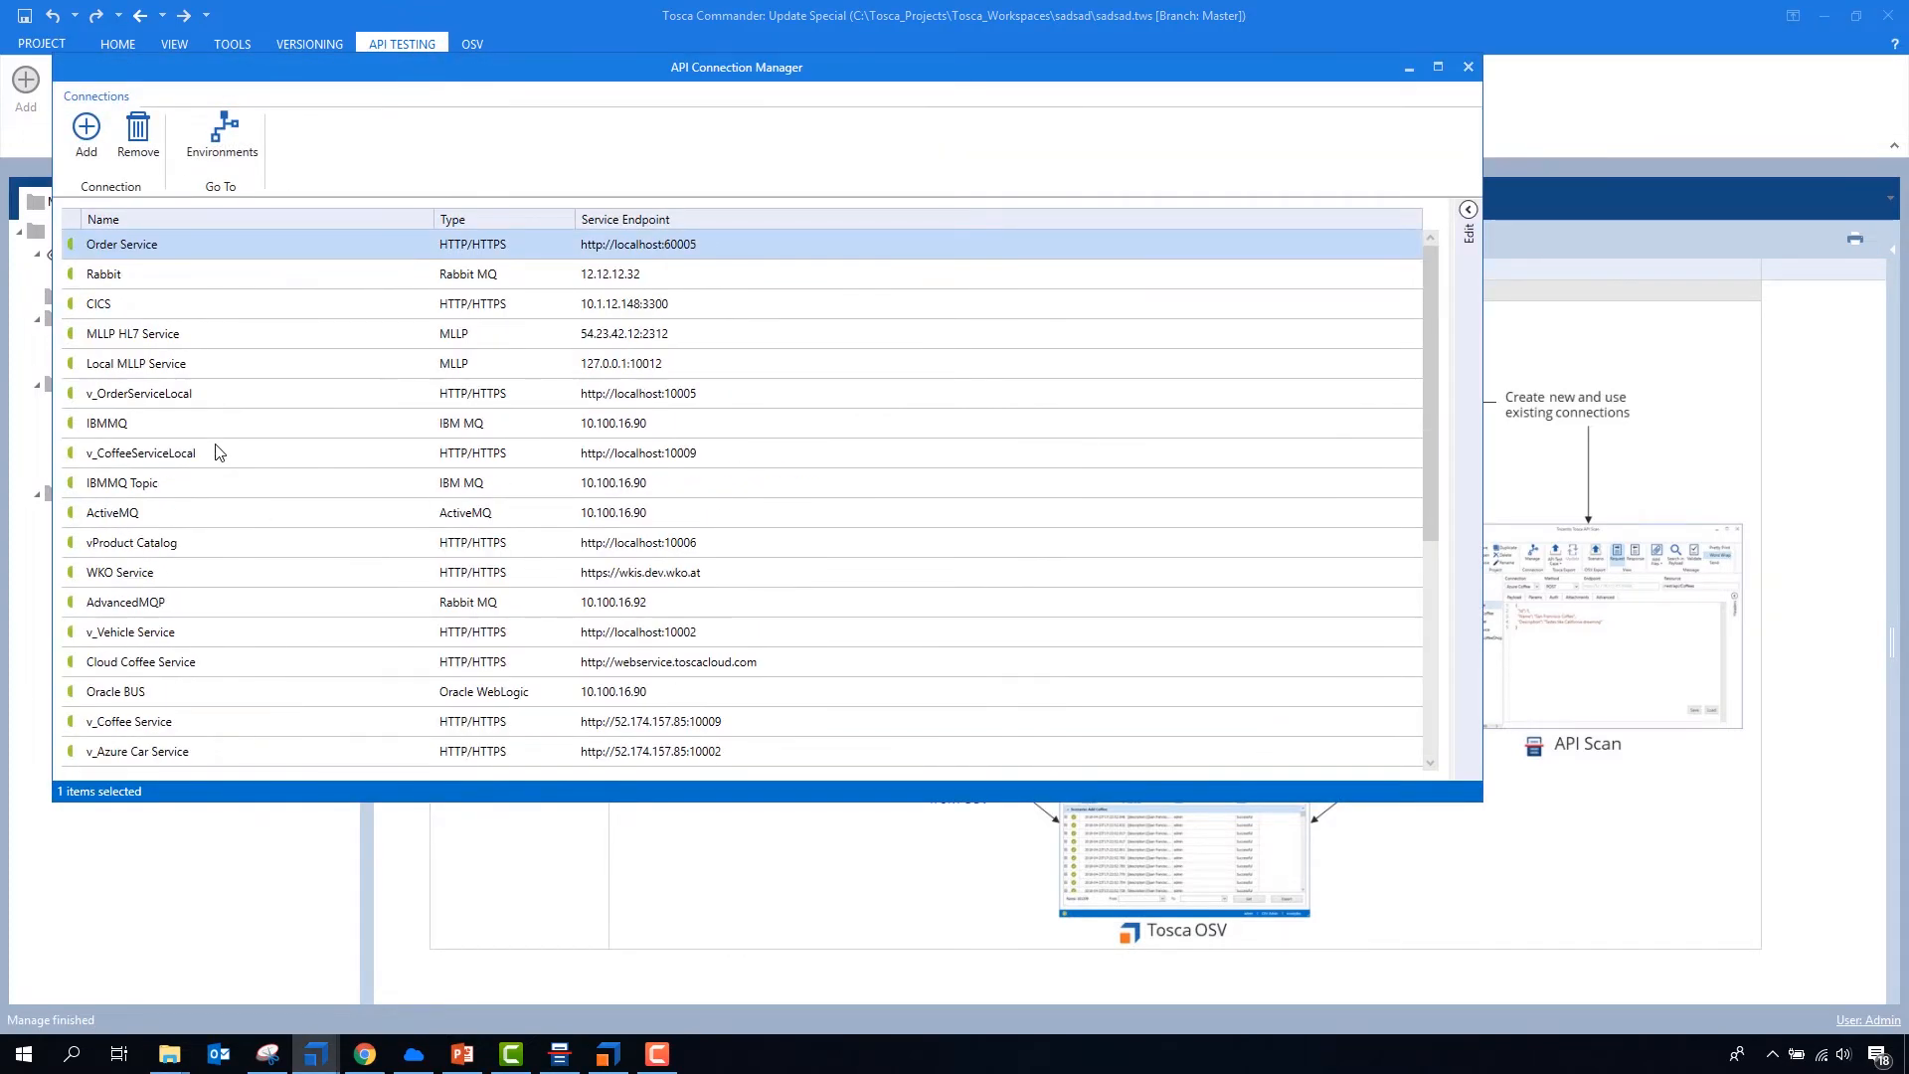
left_click(212, 844)
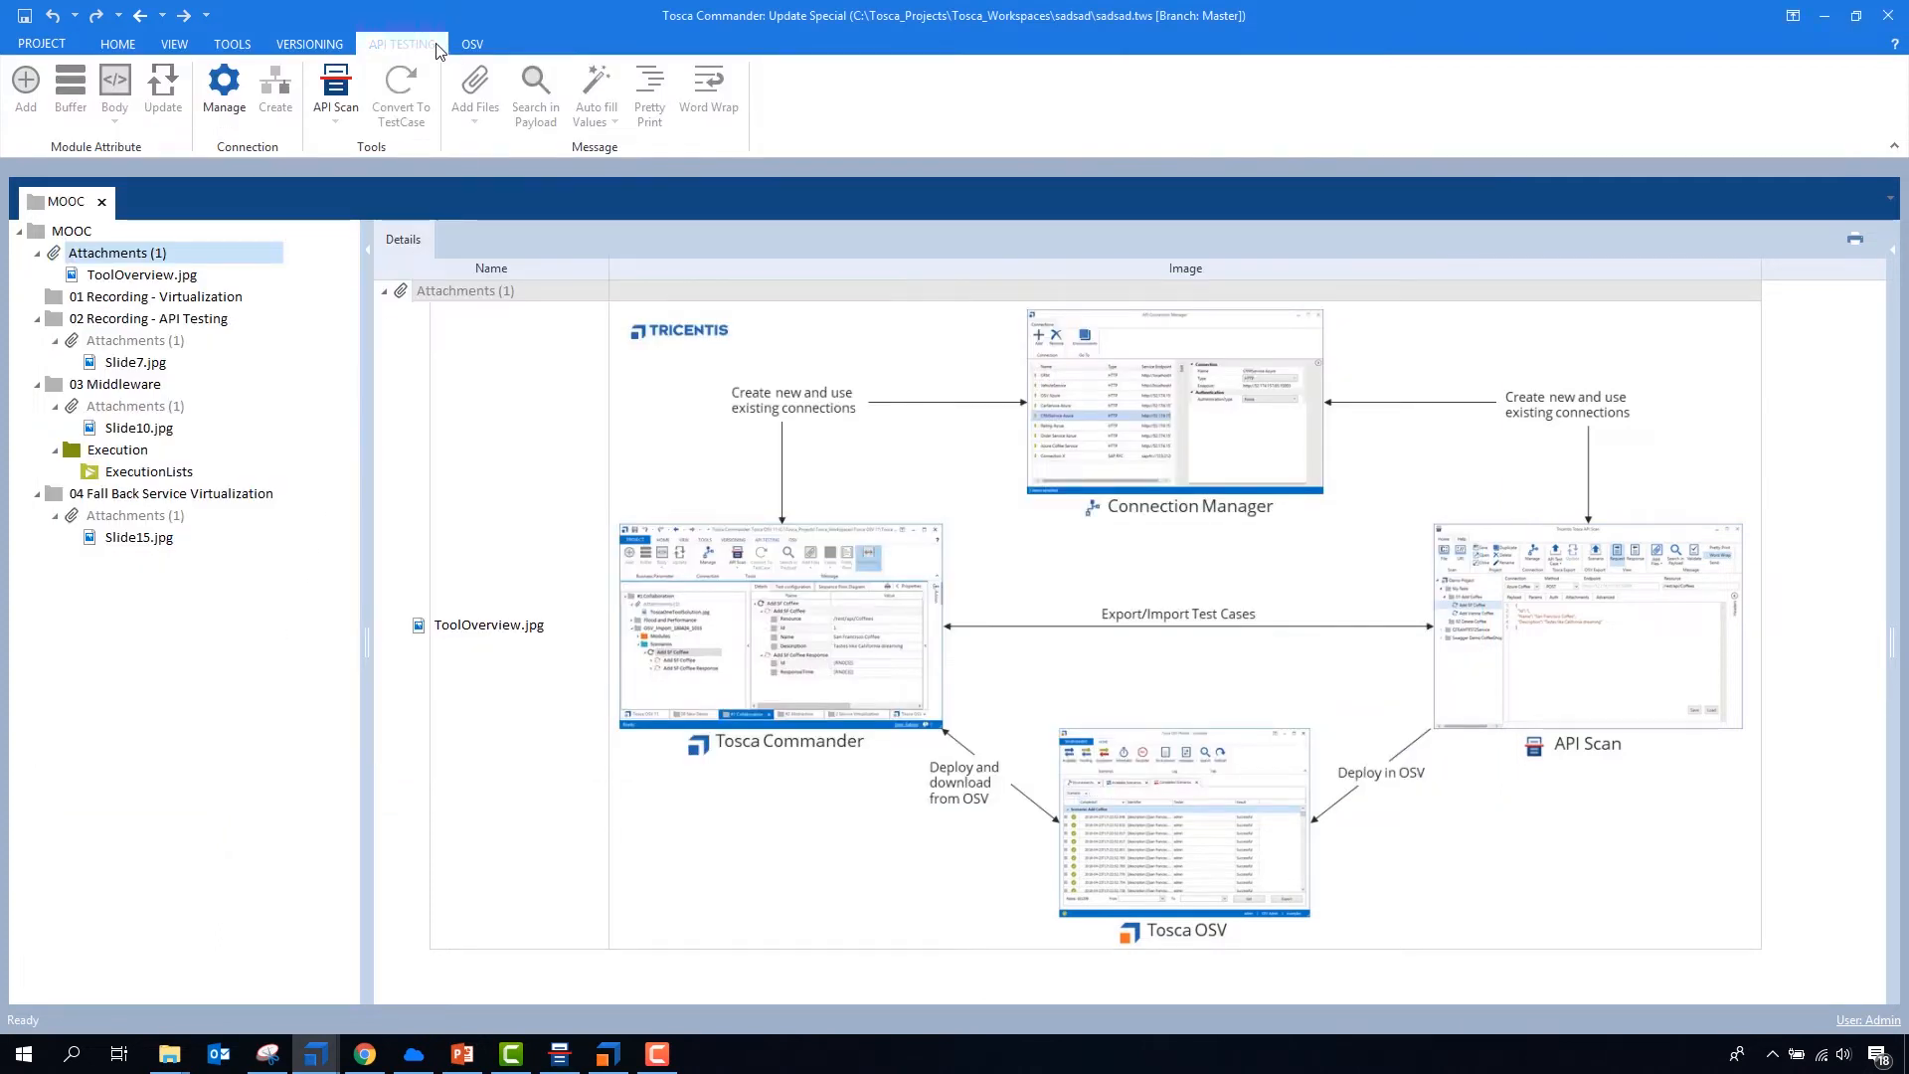
- Start the OSV Monitor, check its connected host and environment, and return to Tosca Commander
left_click(473, 45)
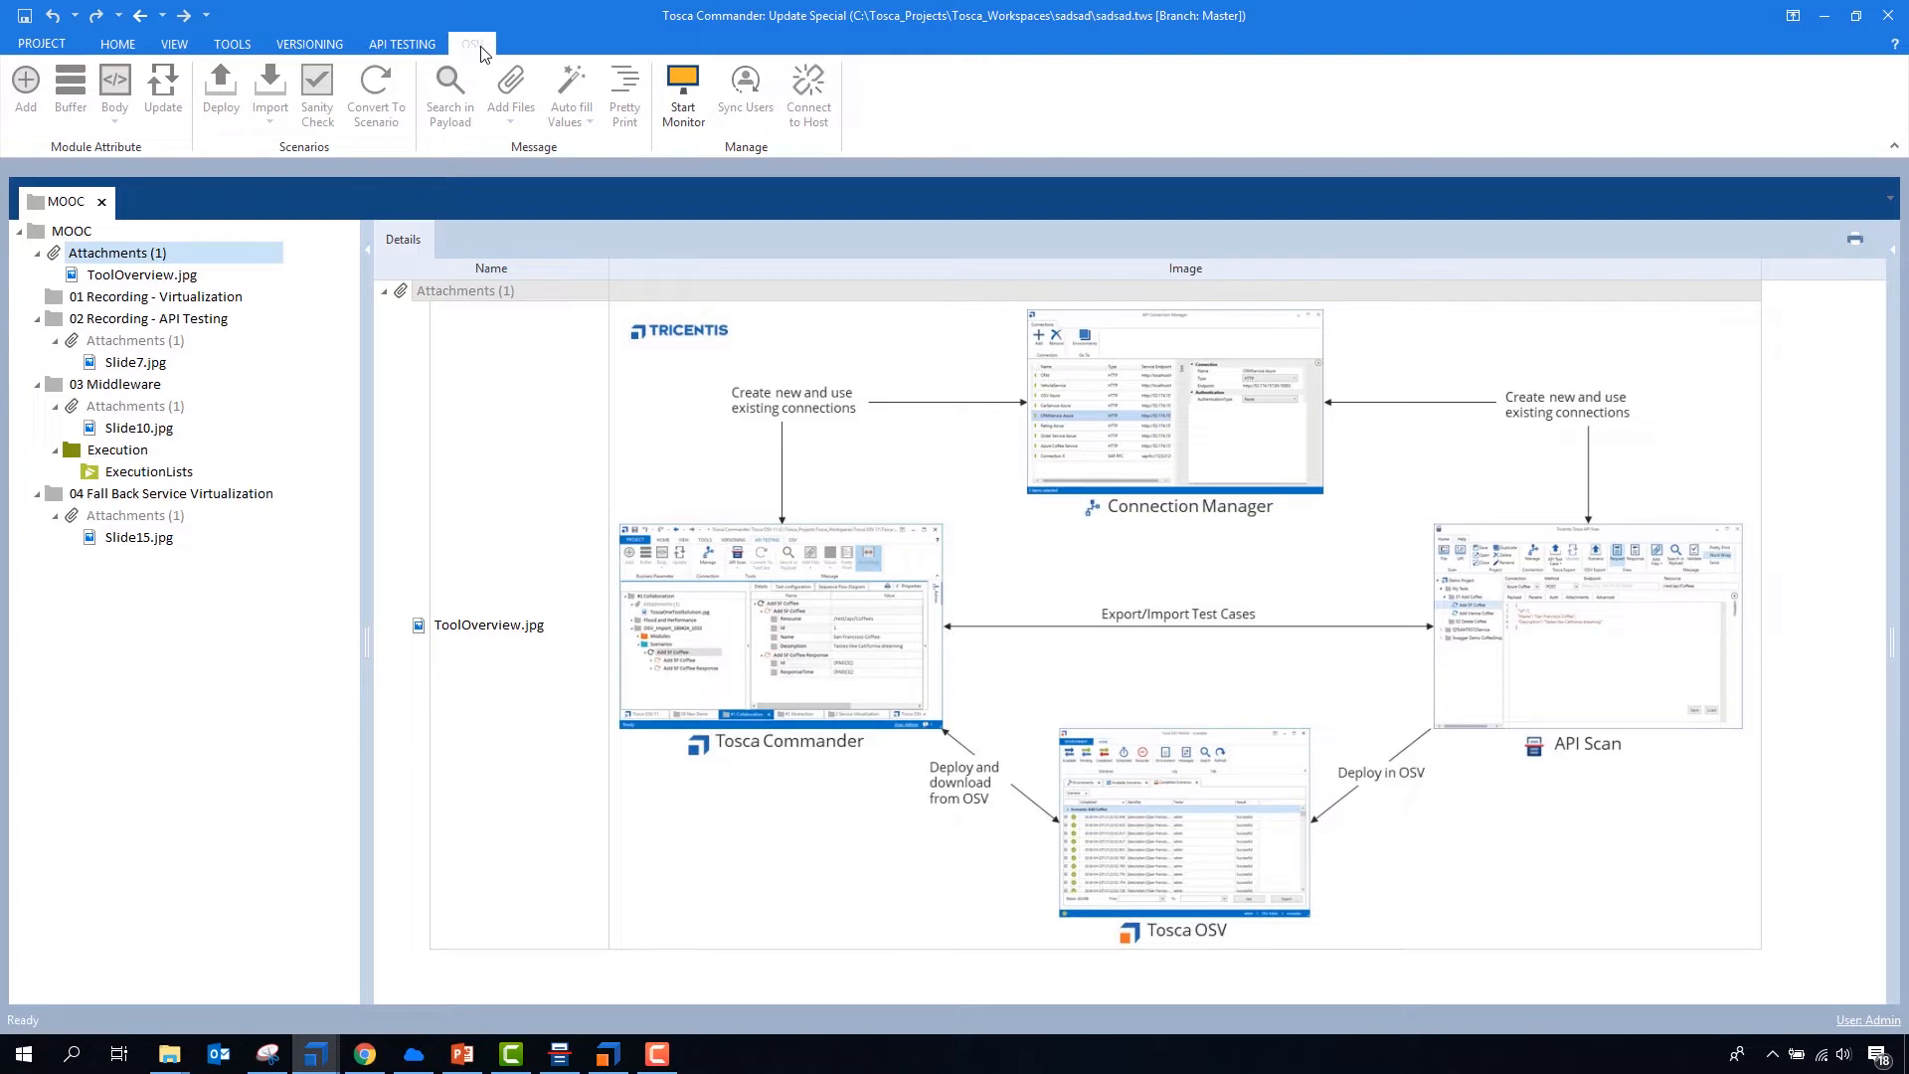
left_click(682, 98)
left_click(696, 98)
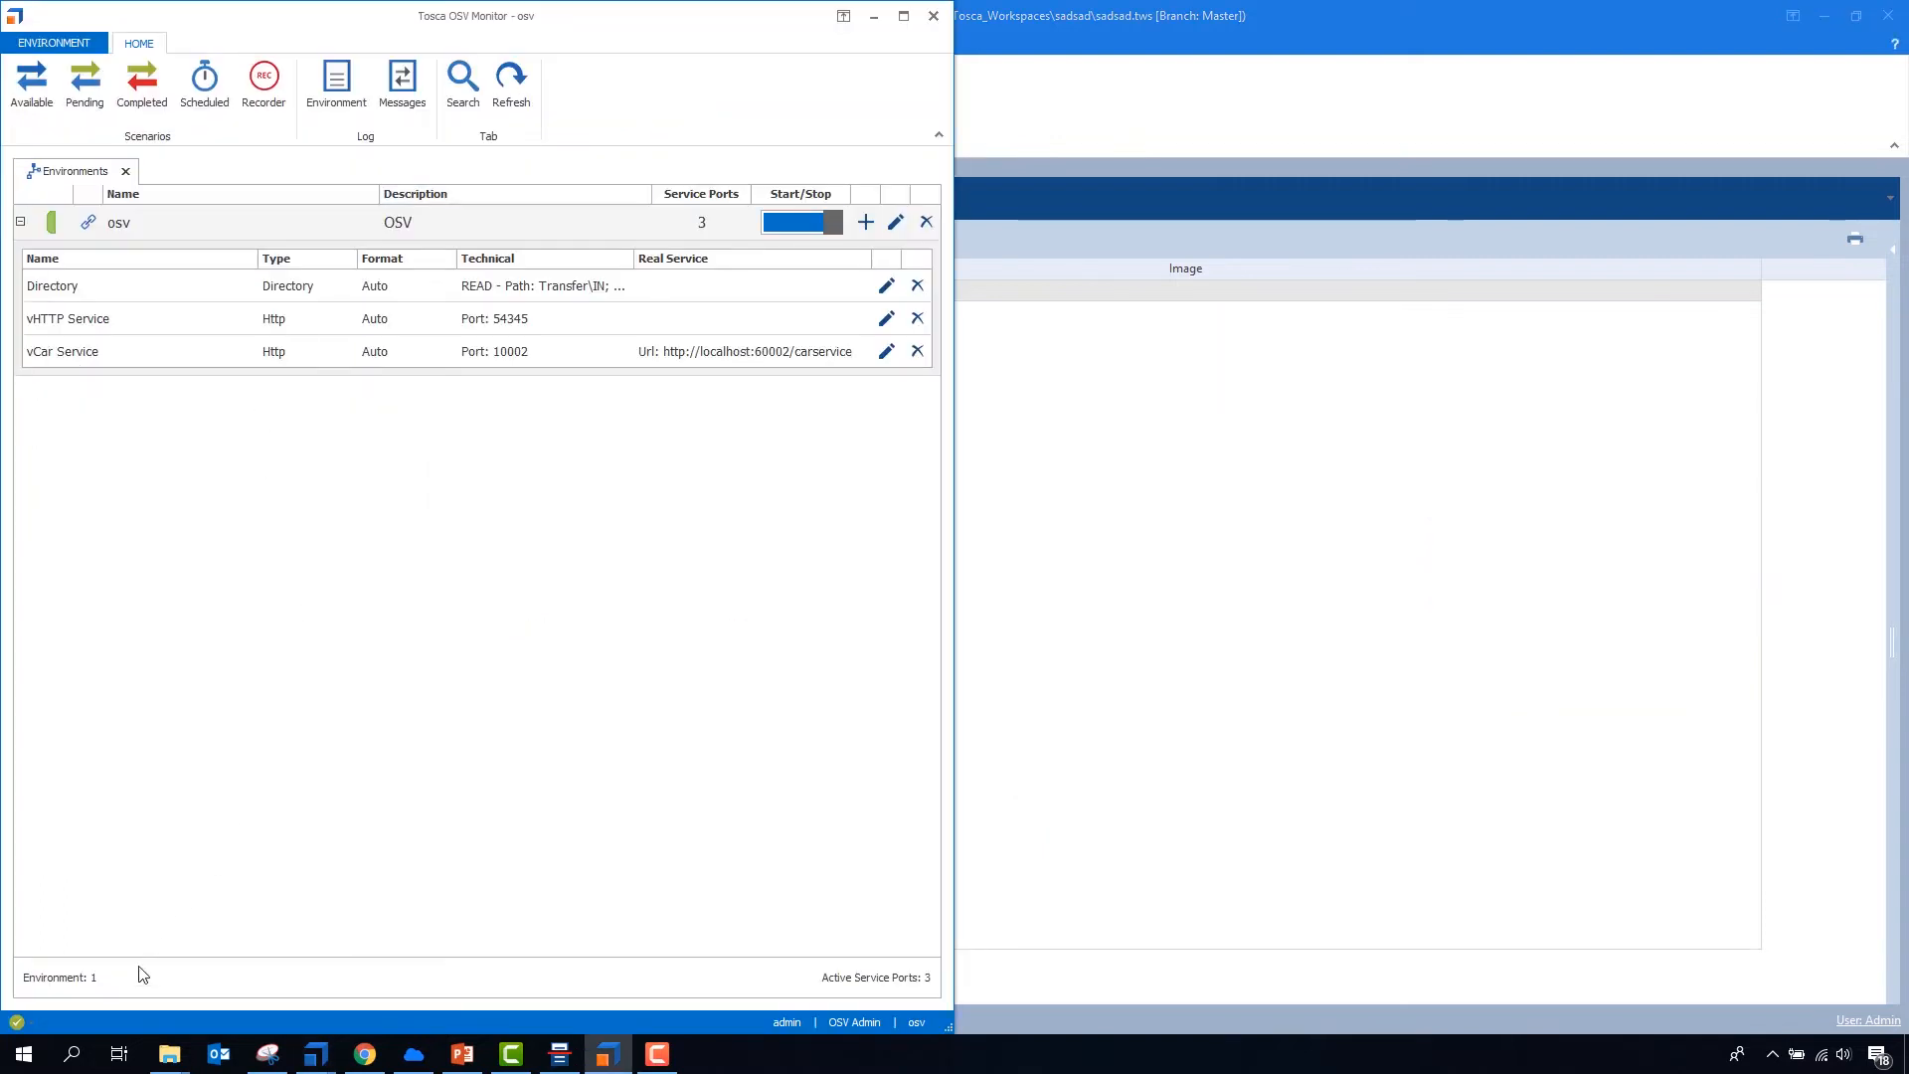
left_click(17, 1024)
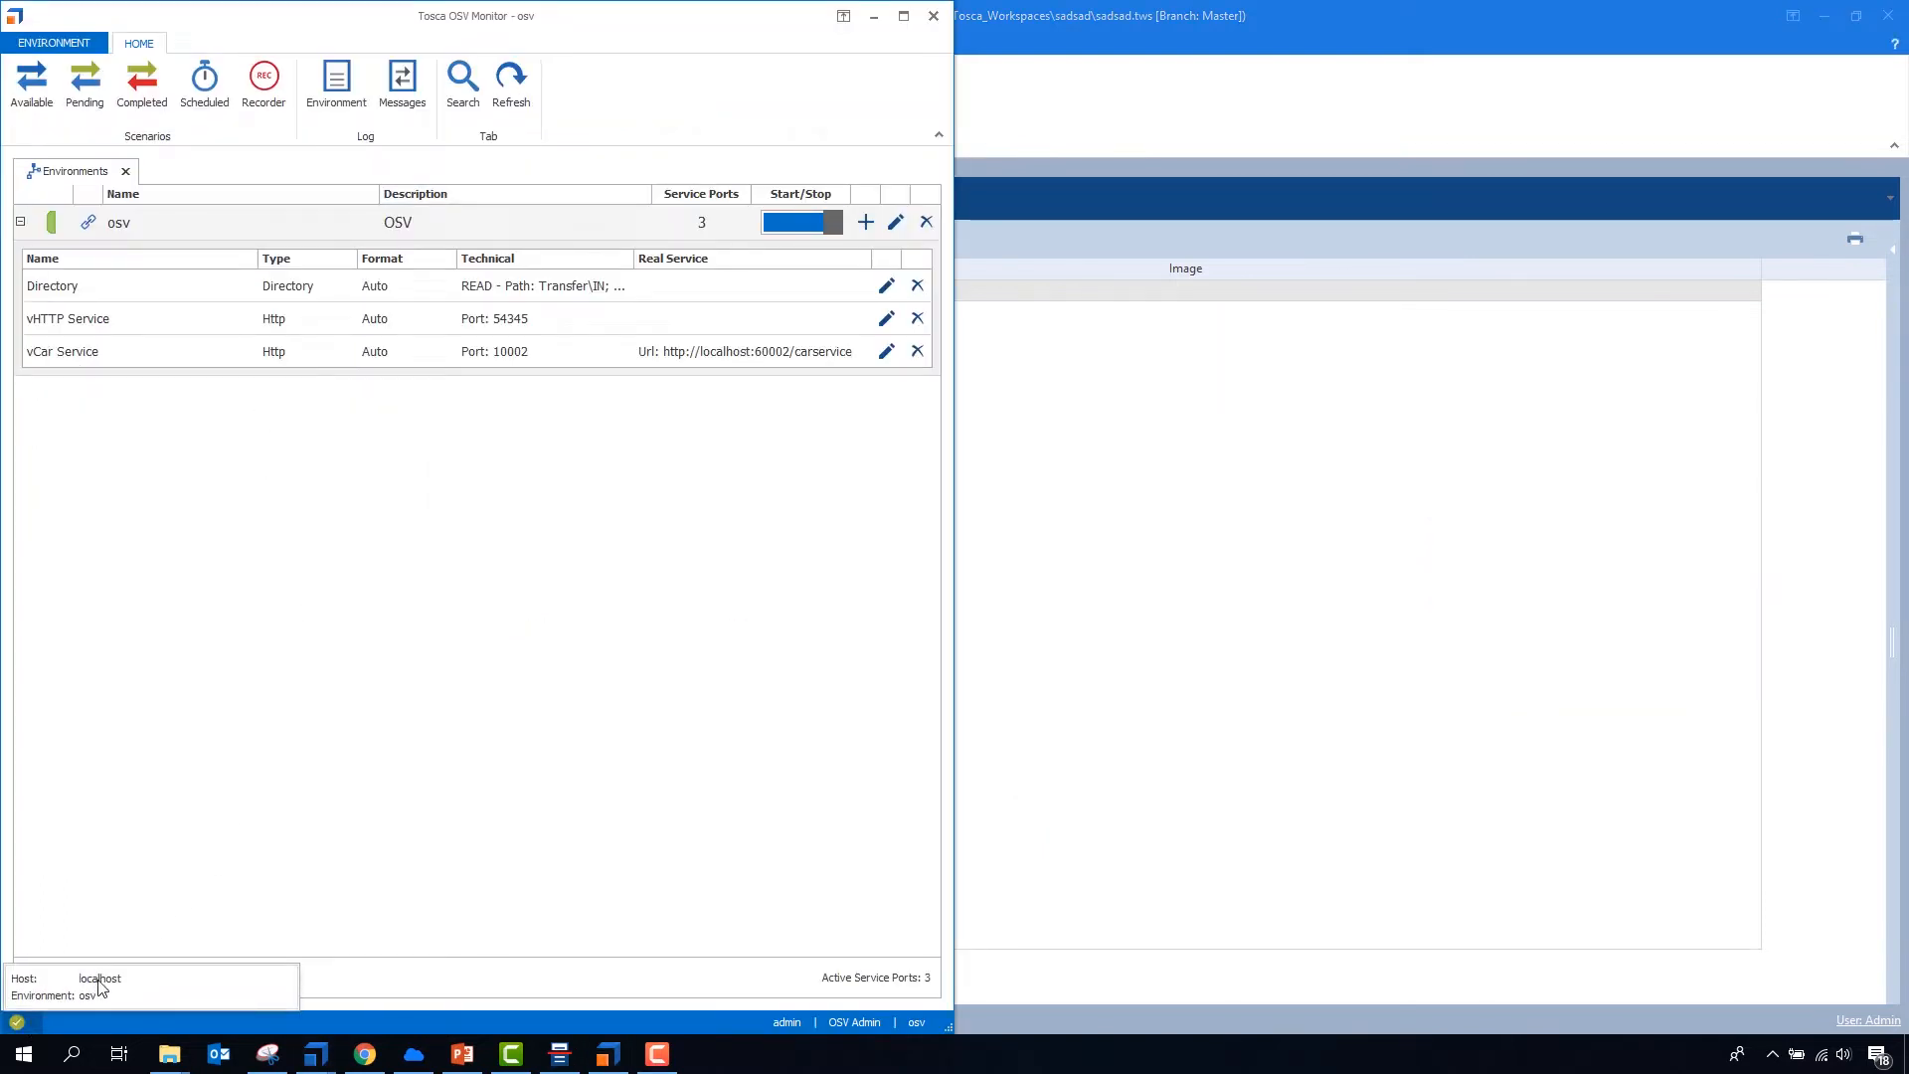
left_click(255, 823)
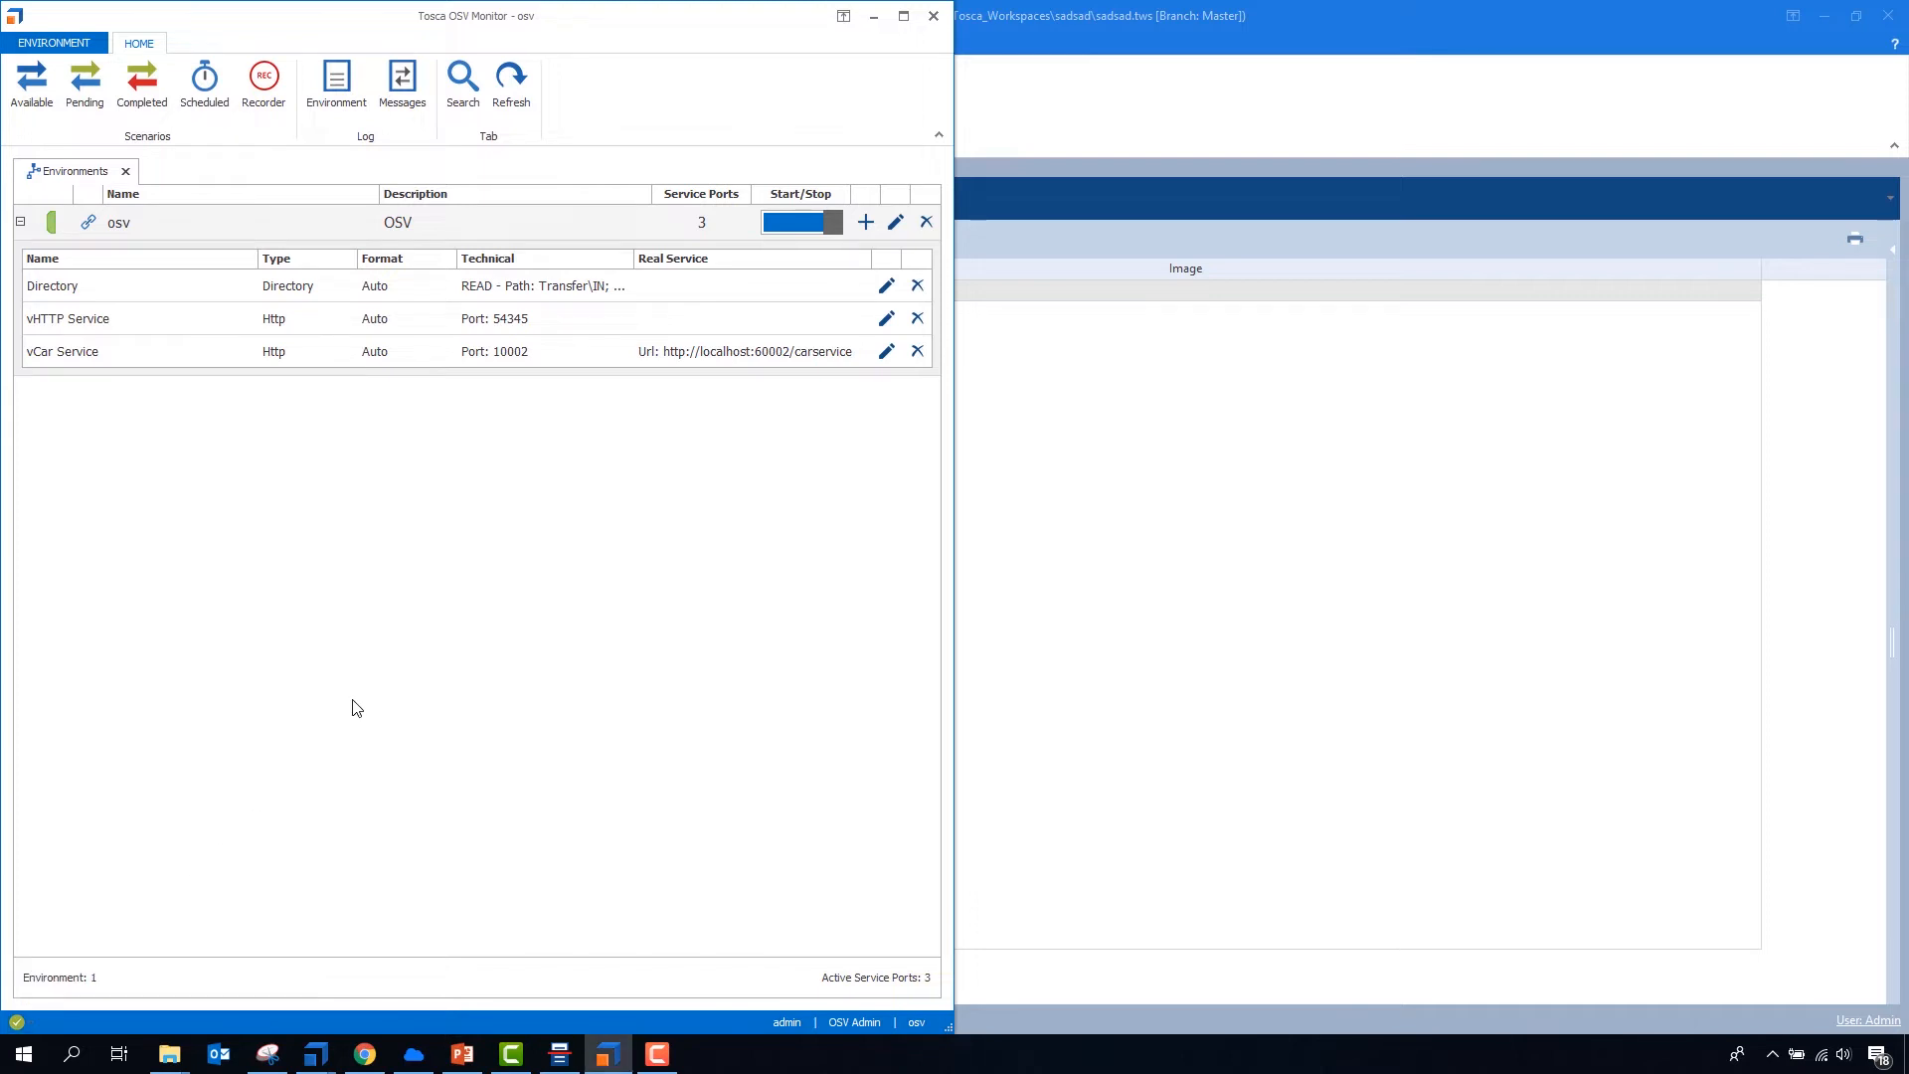
left_click(1080, 28)
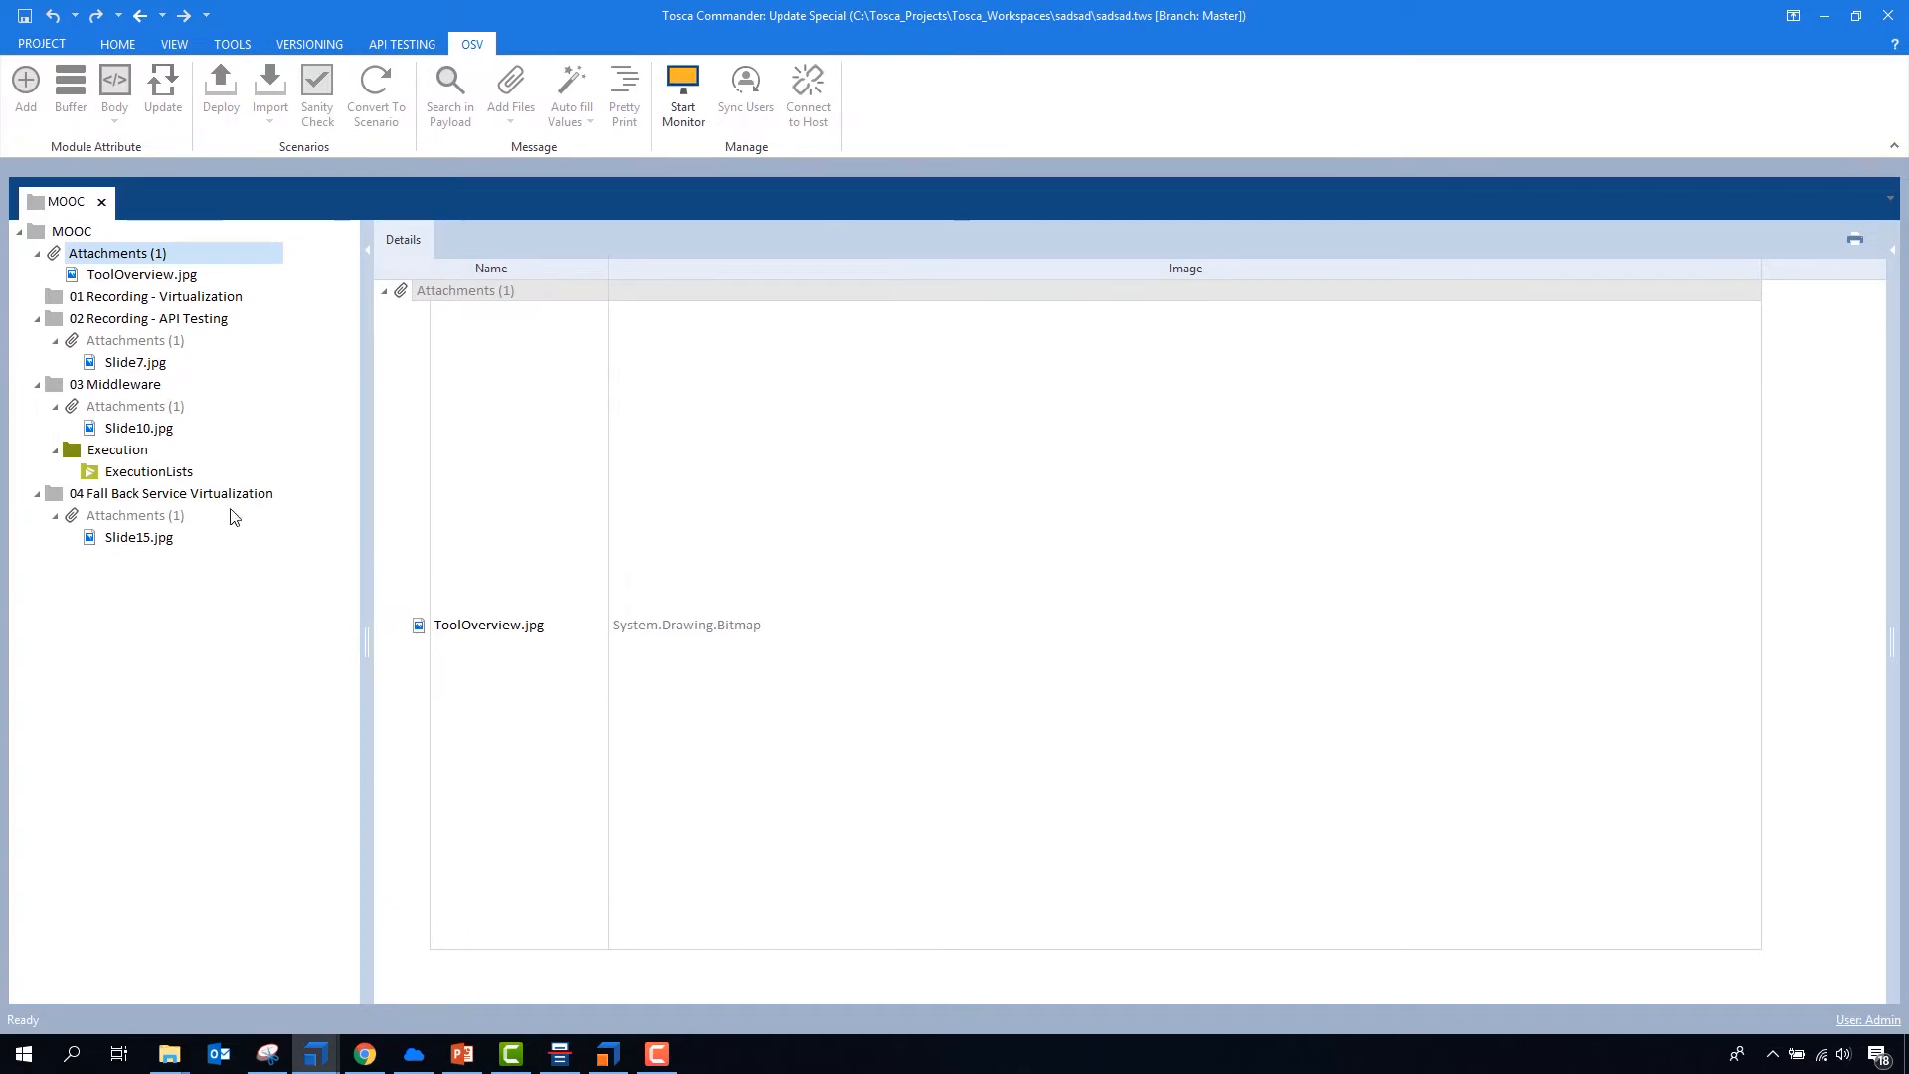
- Select the 01 Recording - Virtualization folder, then switch to Tosca API Scan and dock its window on half the screen
left_click(76, 303)
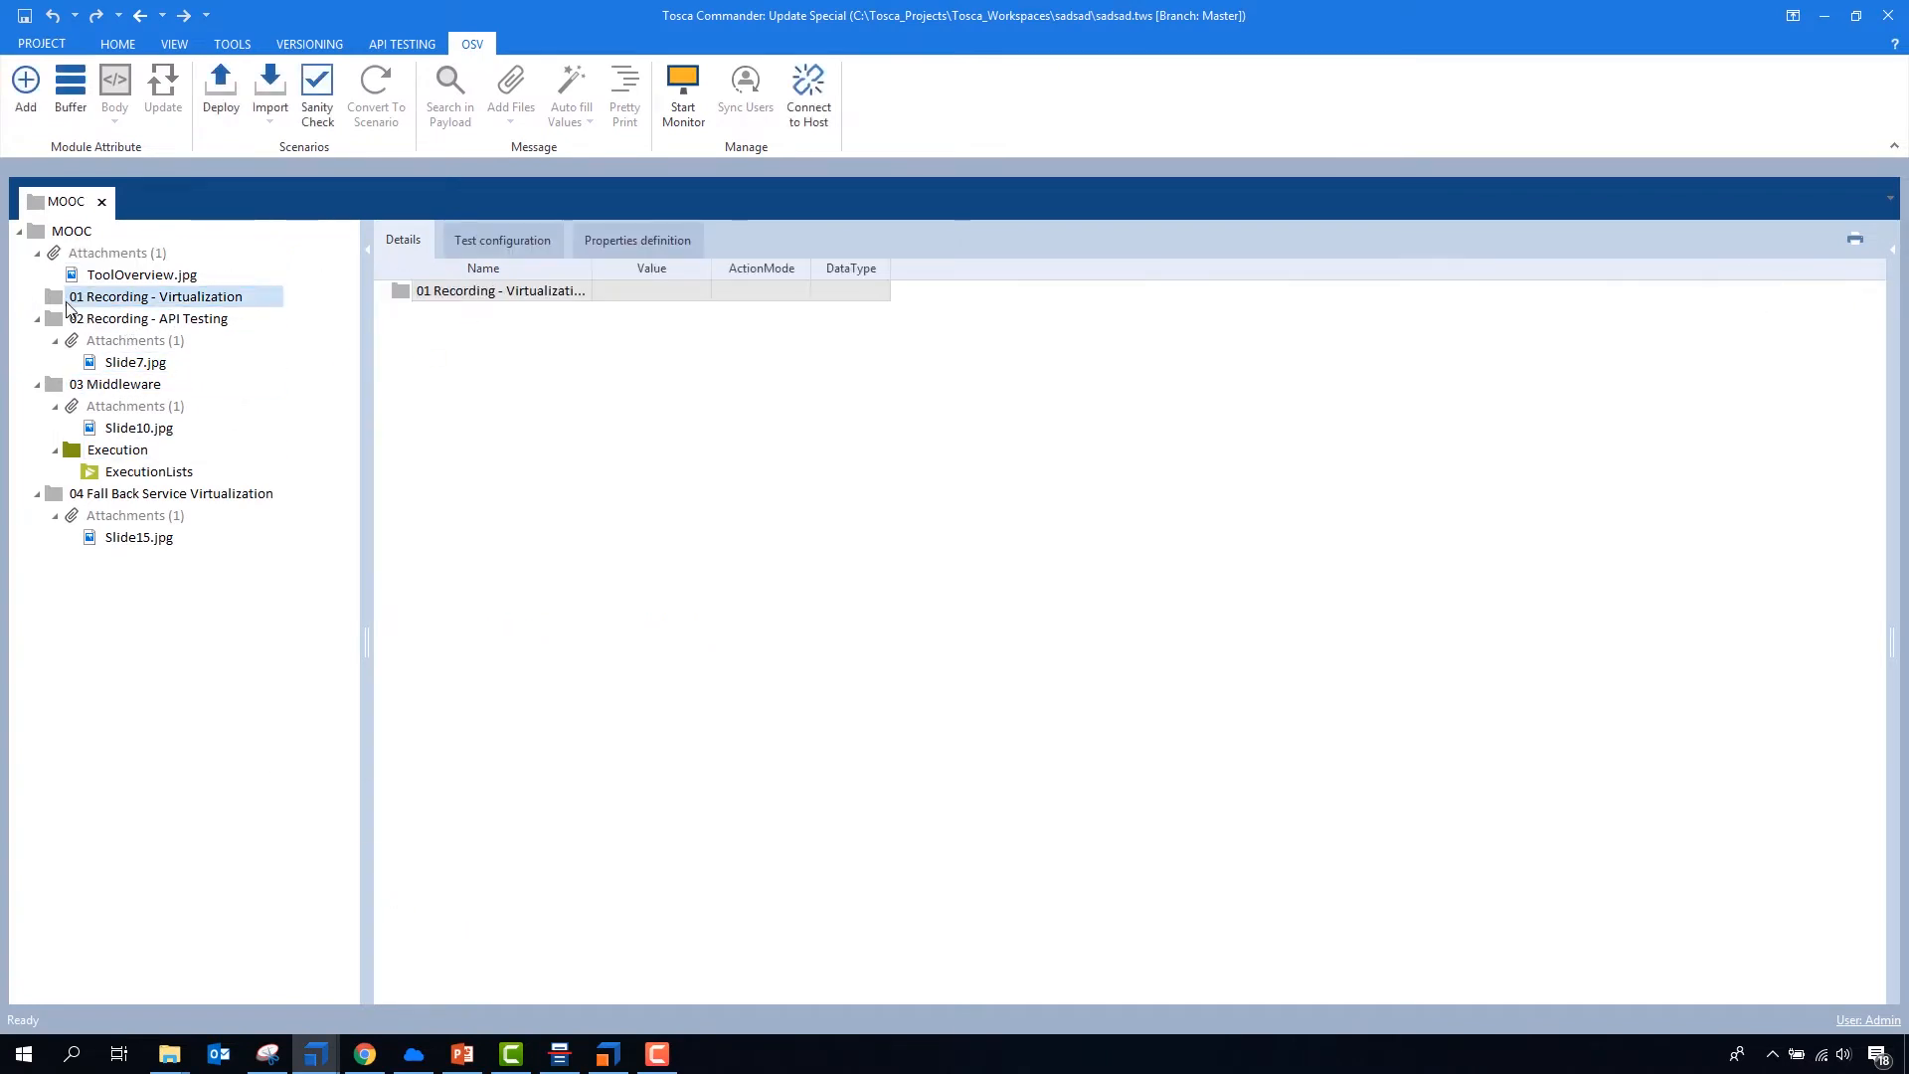
left_click(560, 1053)
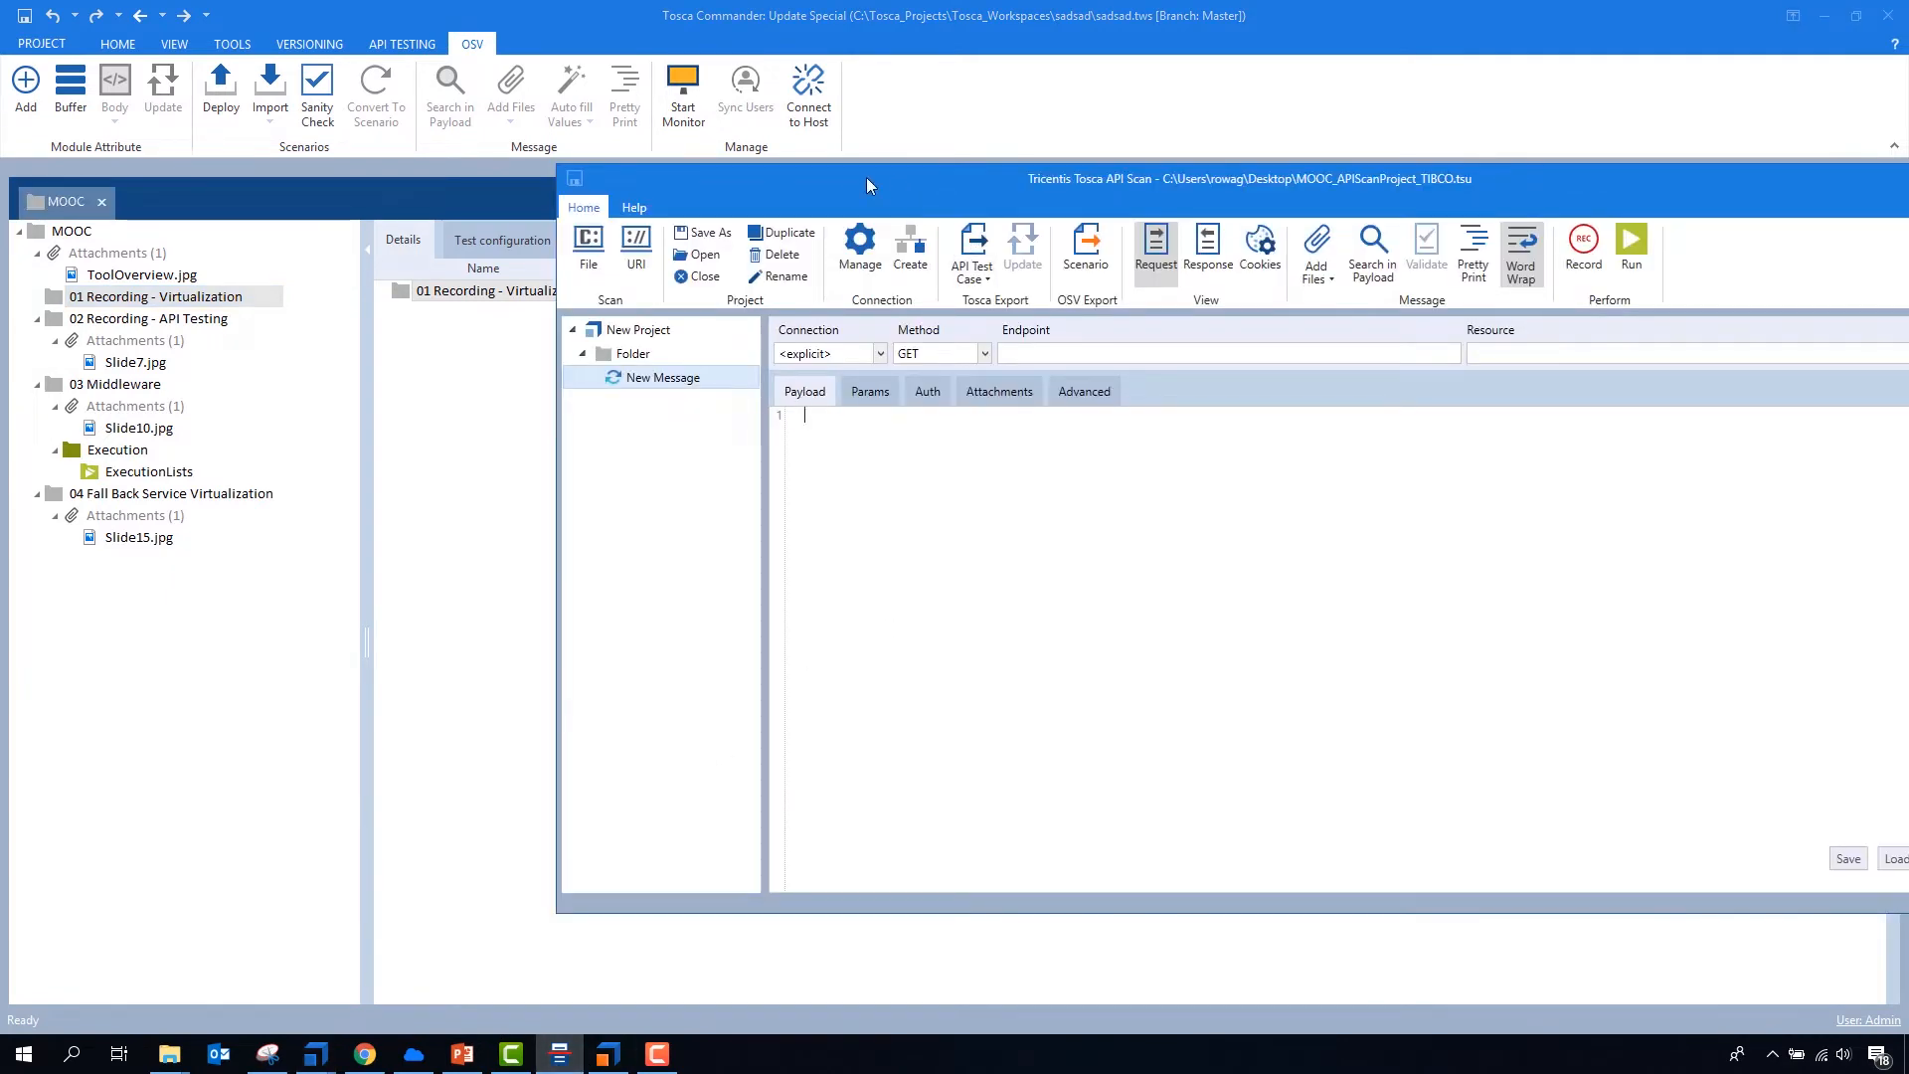
left_click_drag(851, 181, 1906, 398)
left_click(1499, 483)
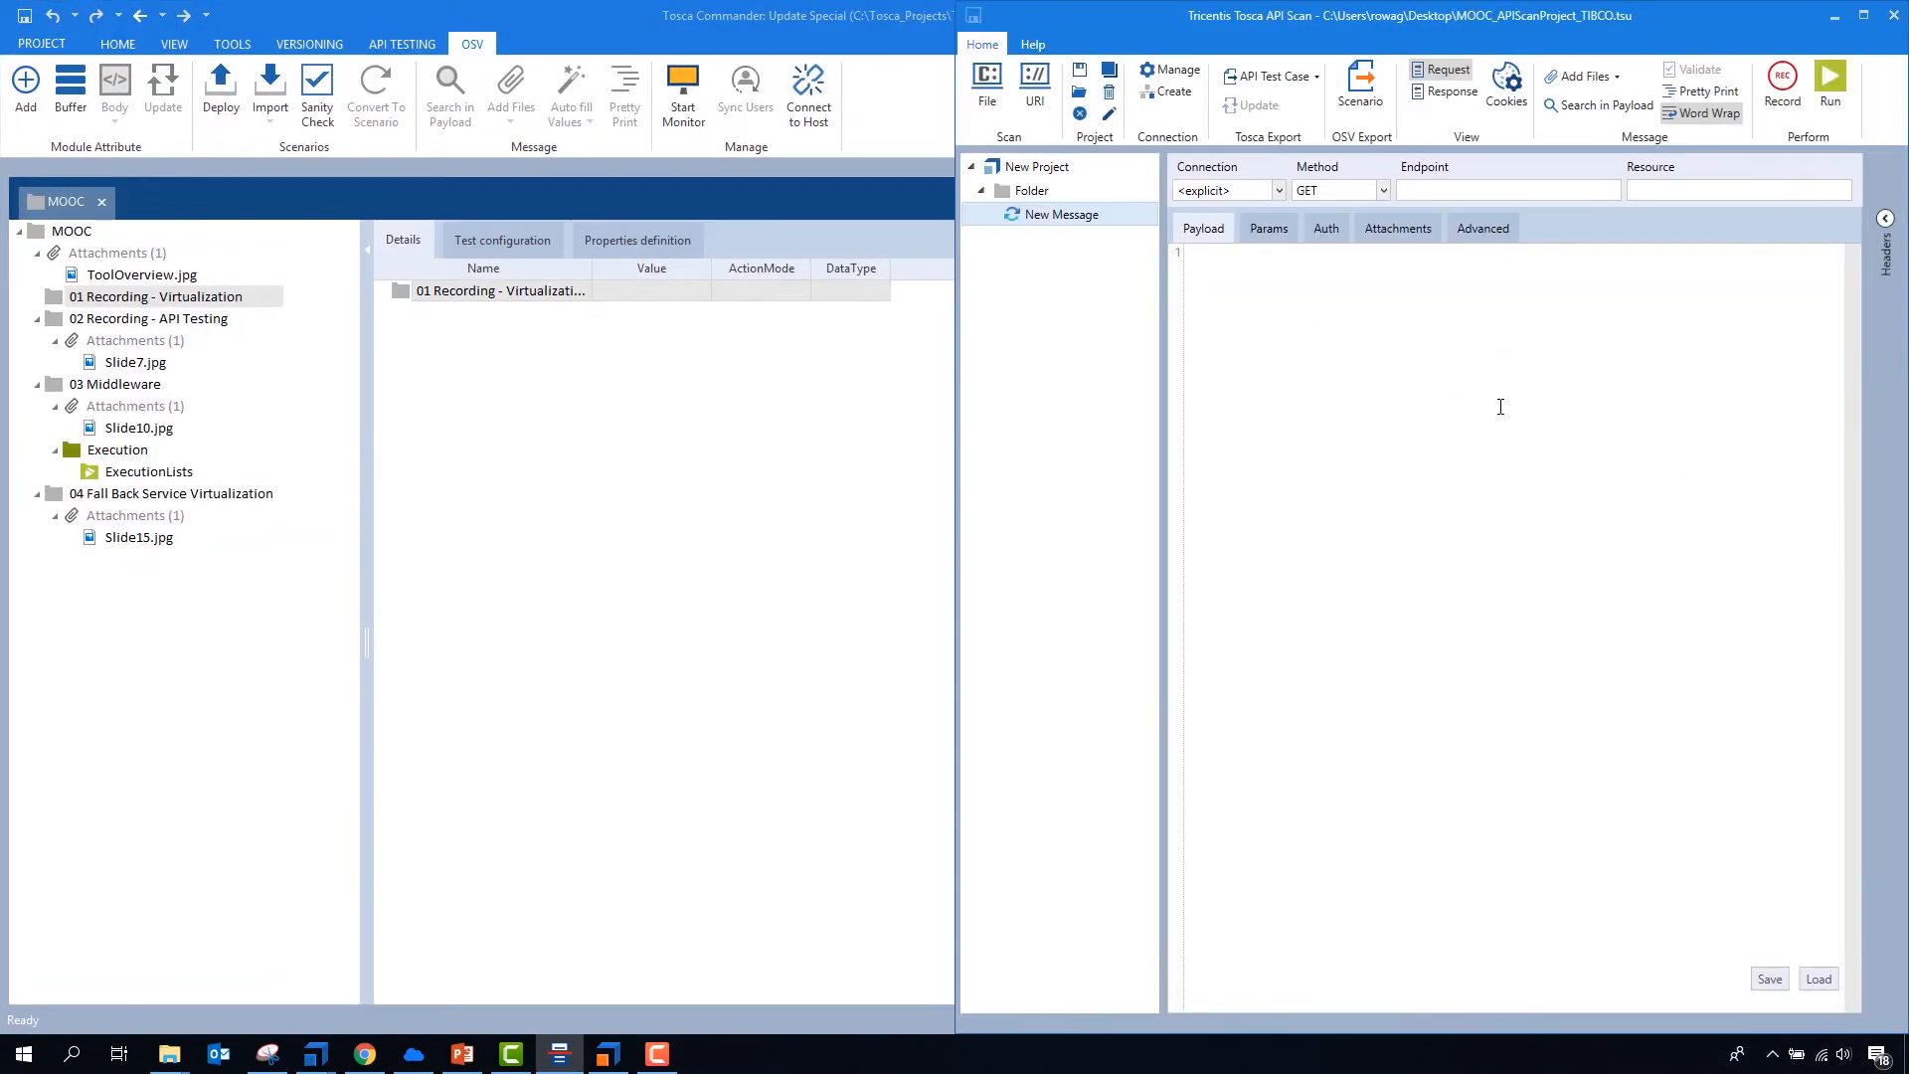
- Open API Scan's Message Recorder and arrange it side by side with the Google Chrome window
left_click(1780, 97)
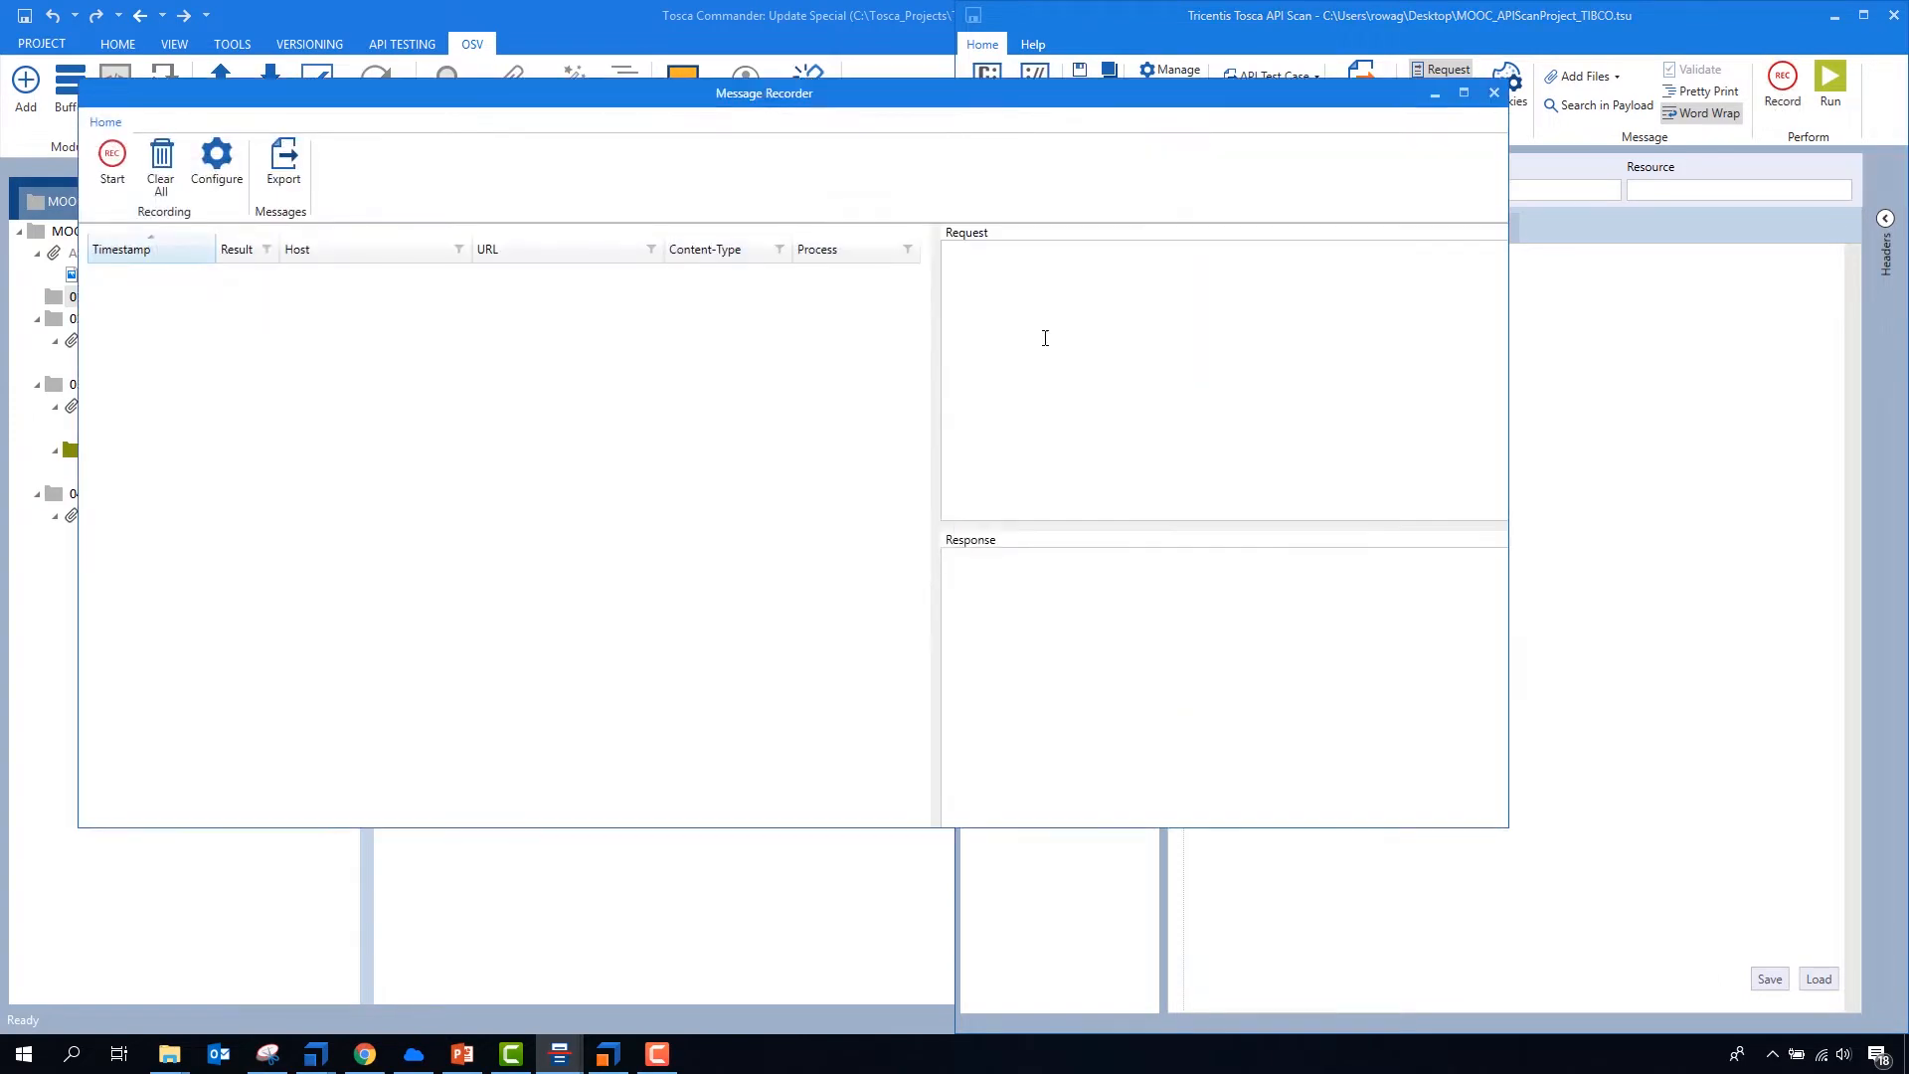
left_click_drag(681, 111, 1907, 375)
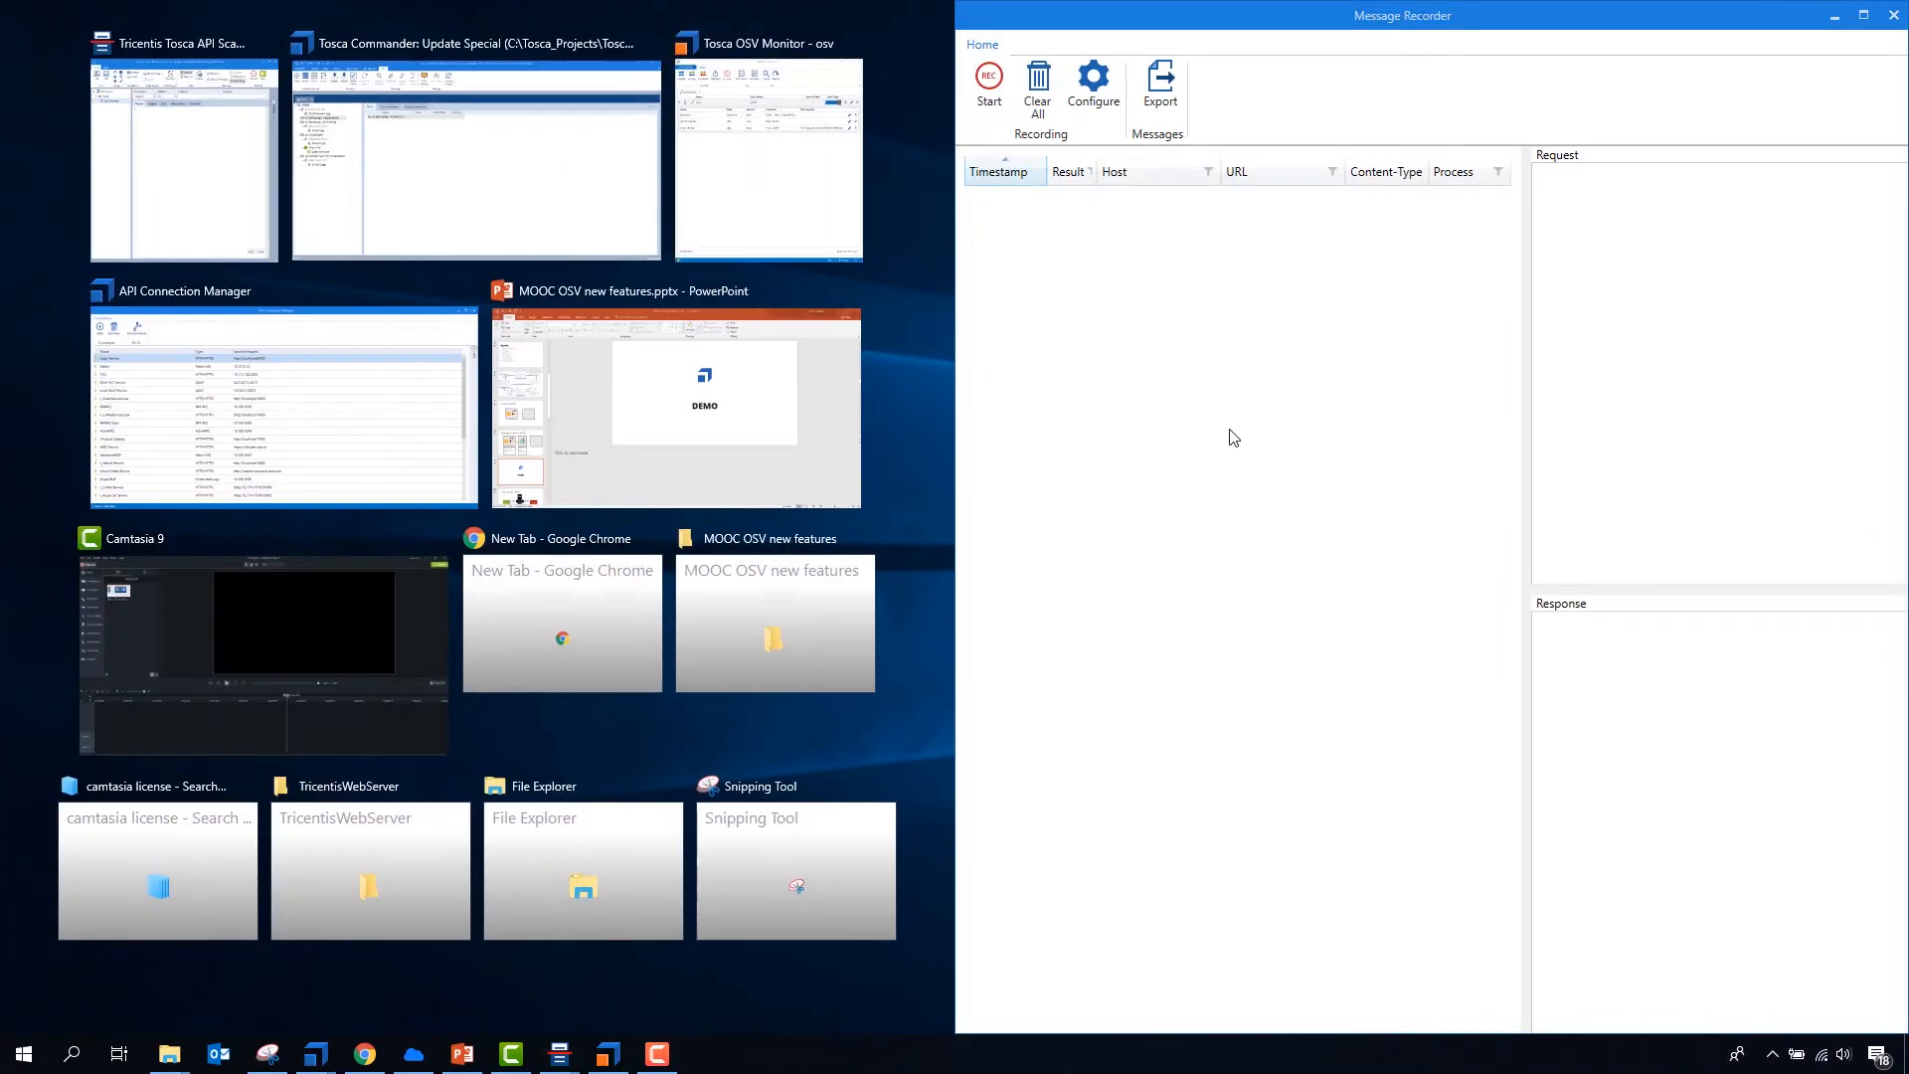
left_click(552, 626)
left_click(1134, 457)
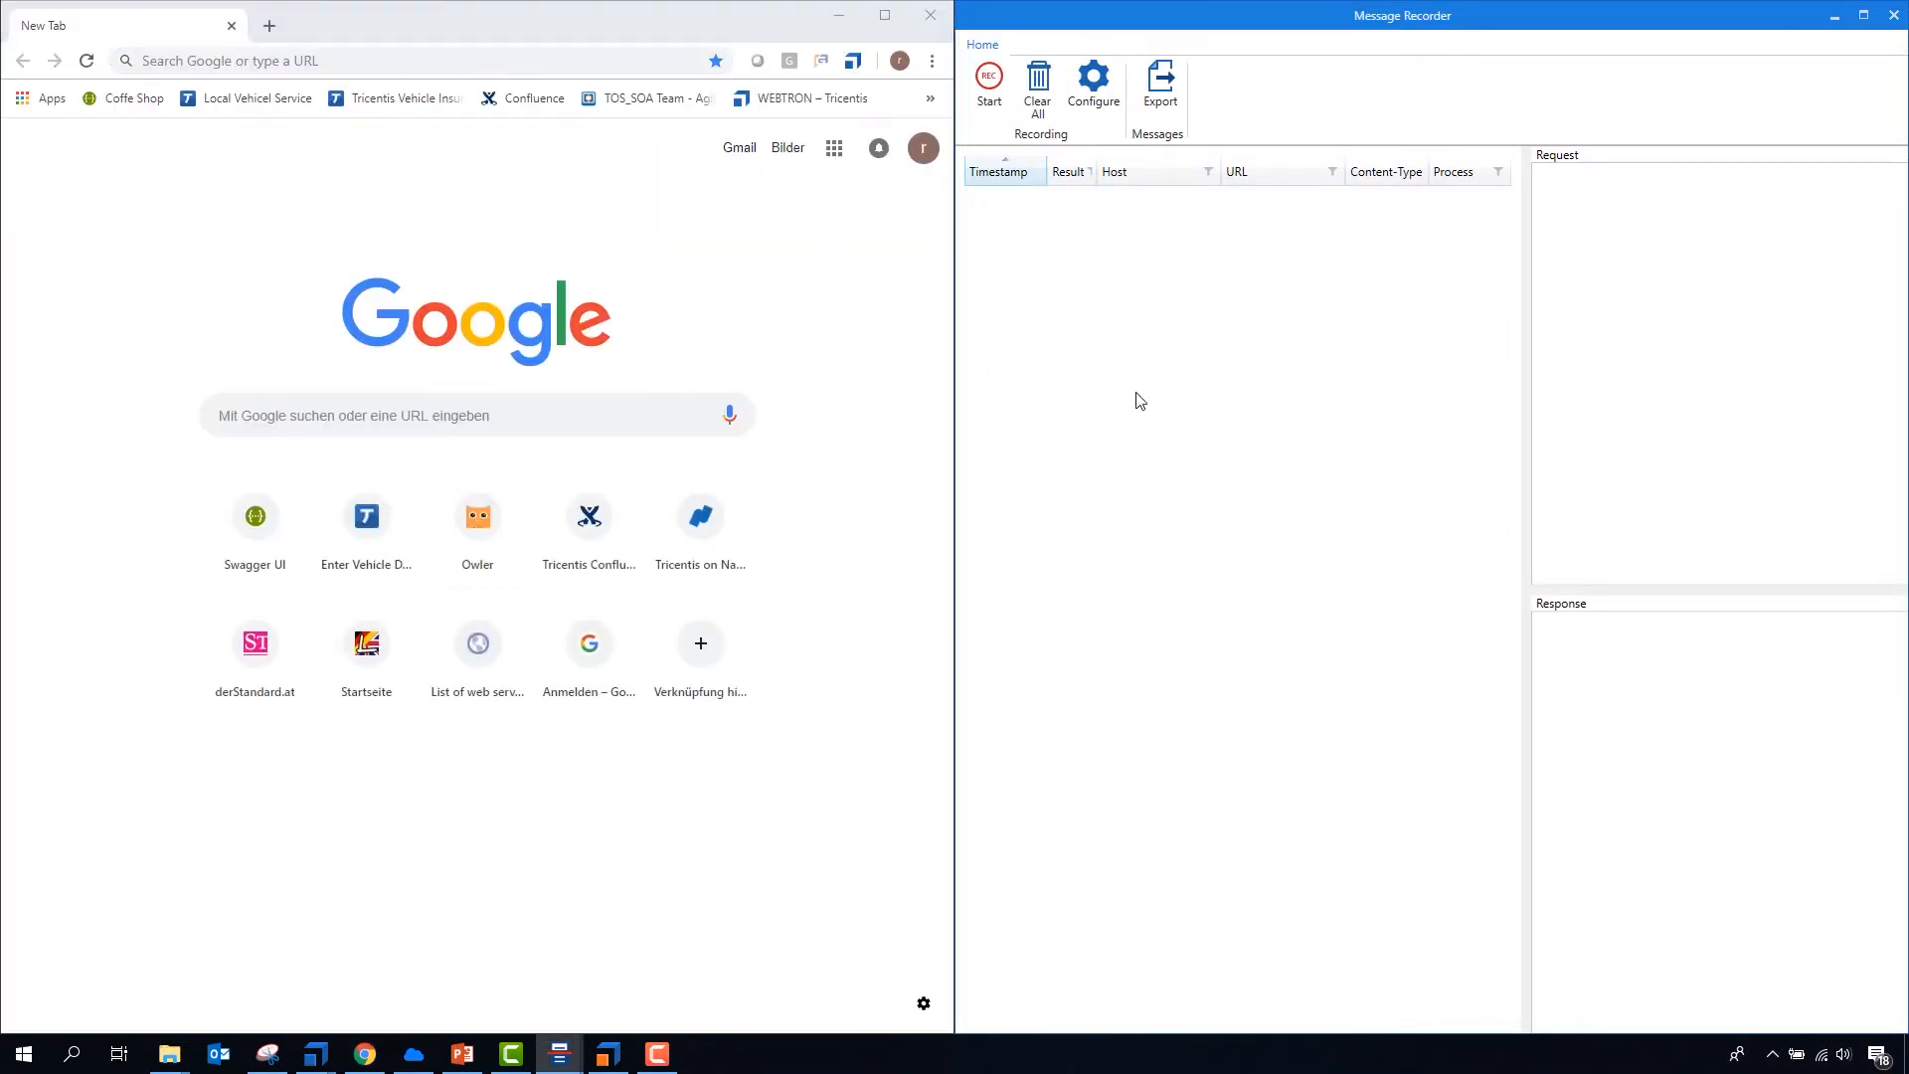
- Configure the recorder with Decrypt HTTPS traffic enabled and no proxy address, and start recording messages
left_click(1094, 97)
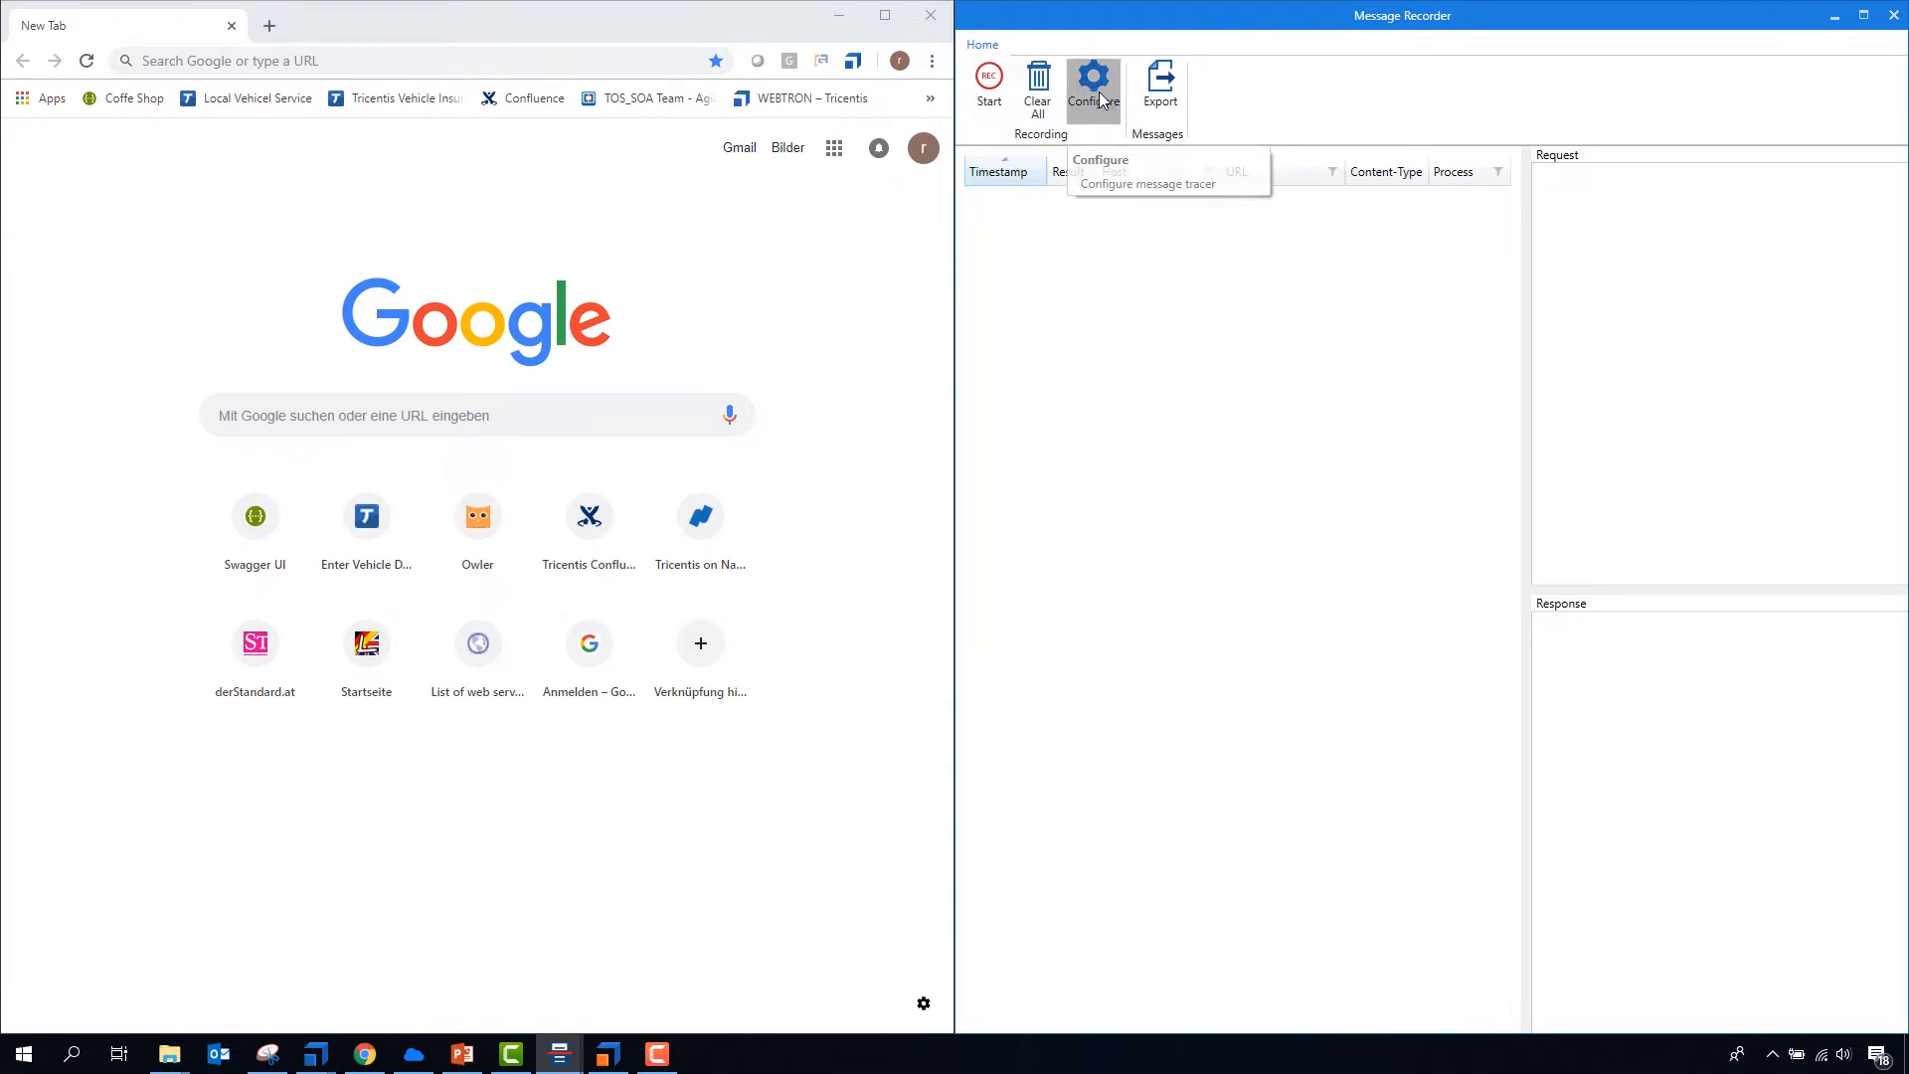
left_click(1097, 95)
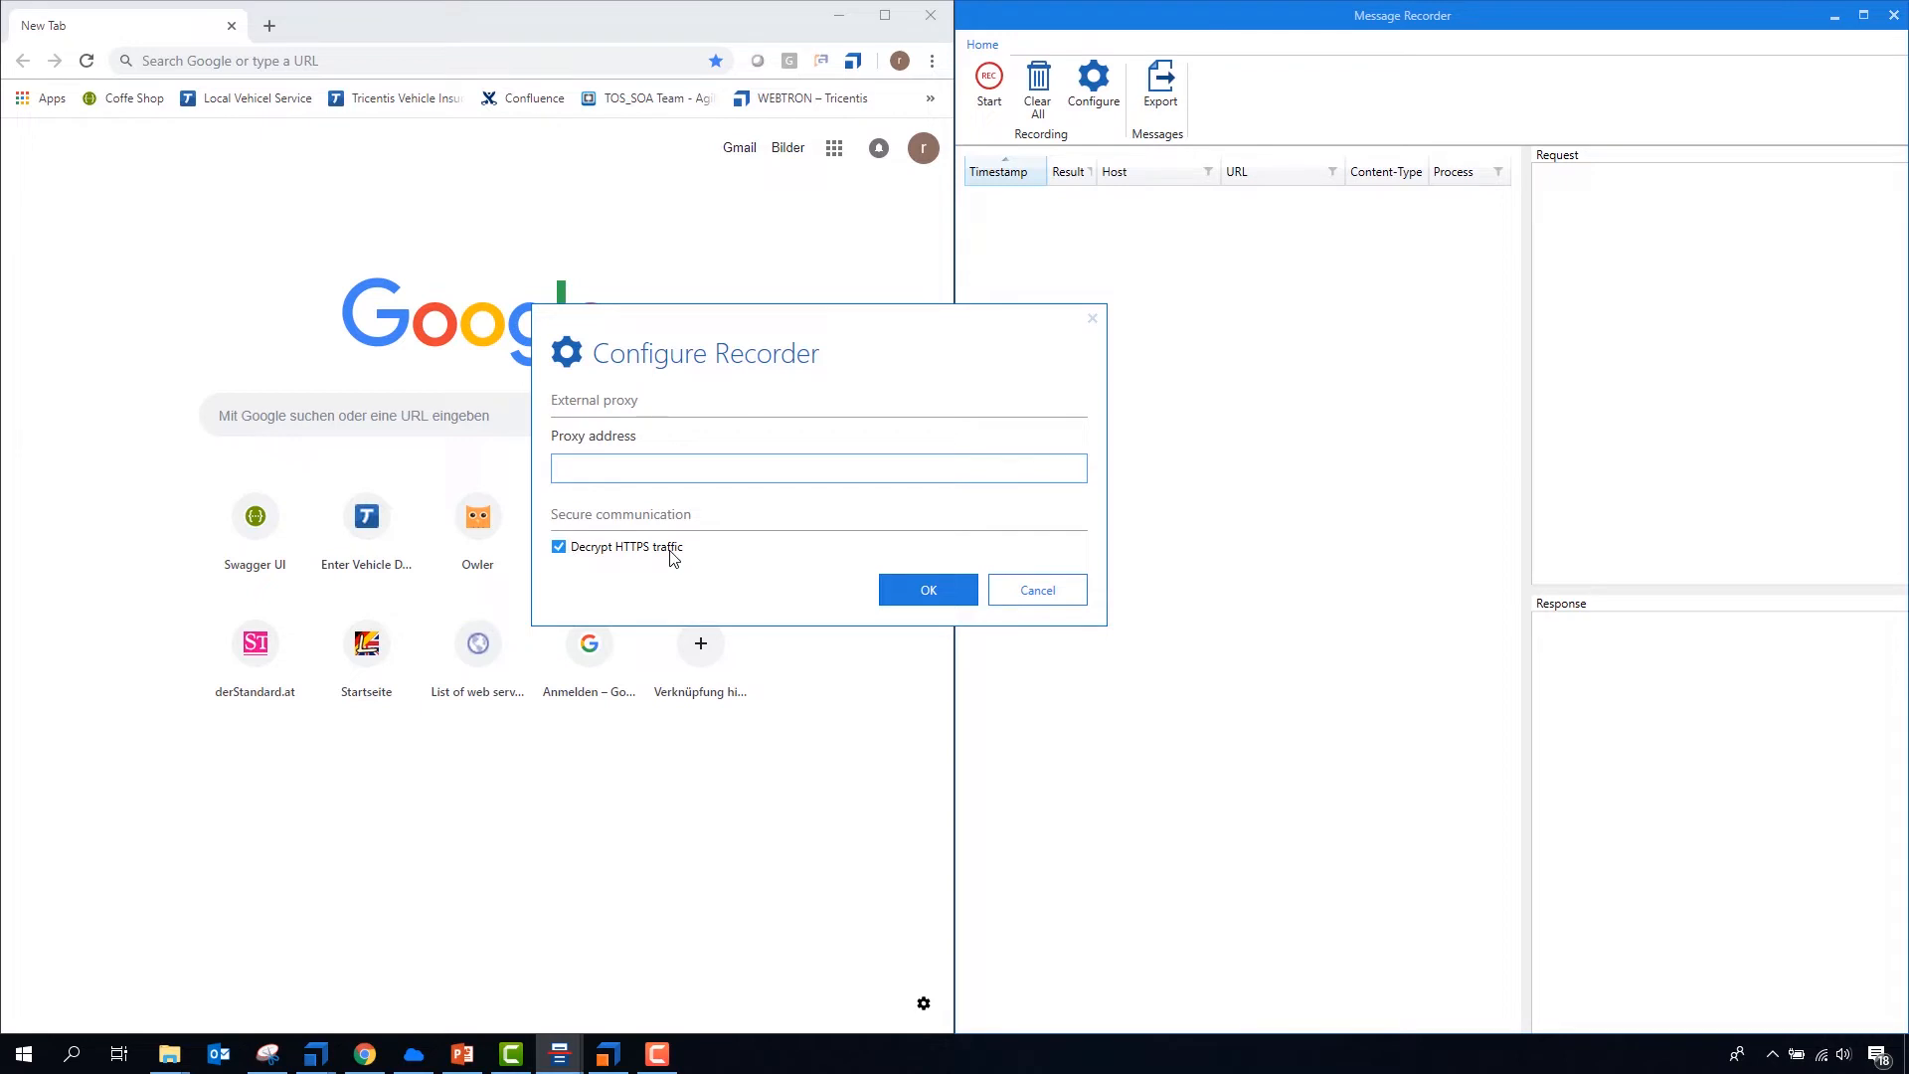
left_click(928, 591)
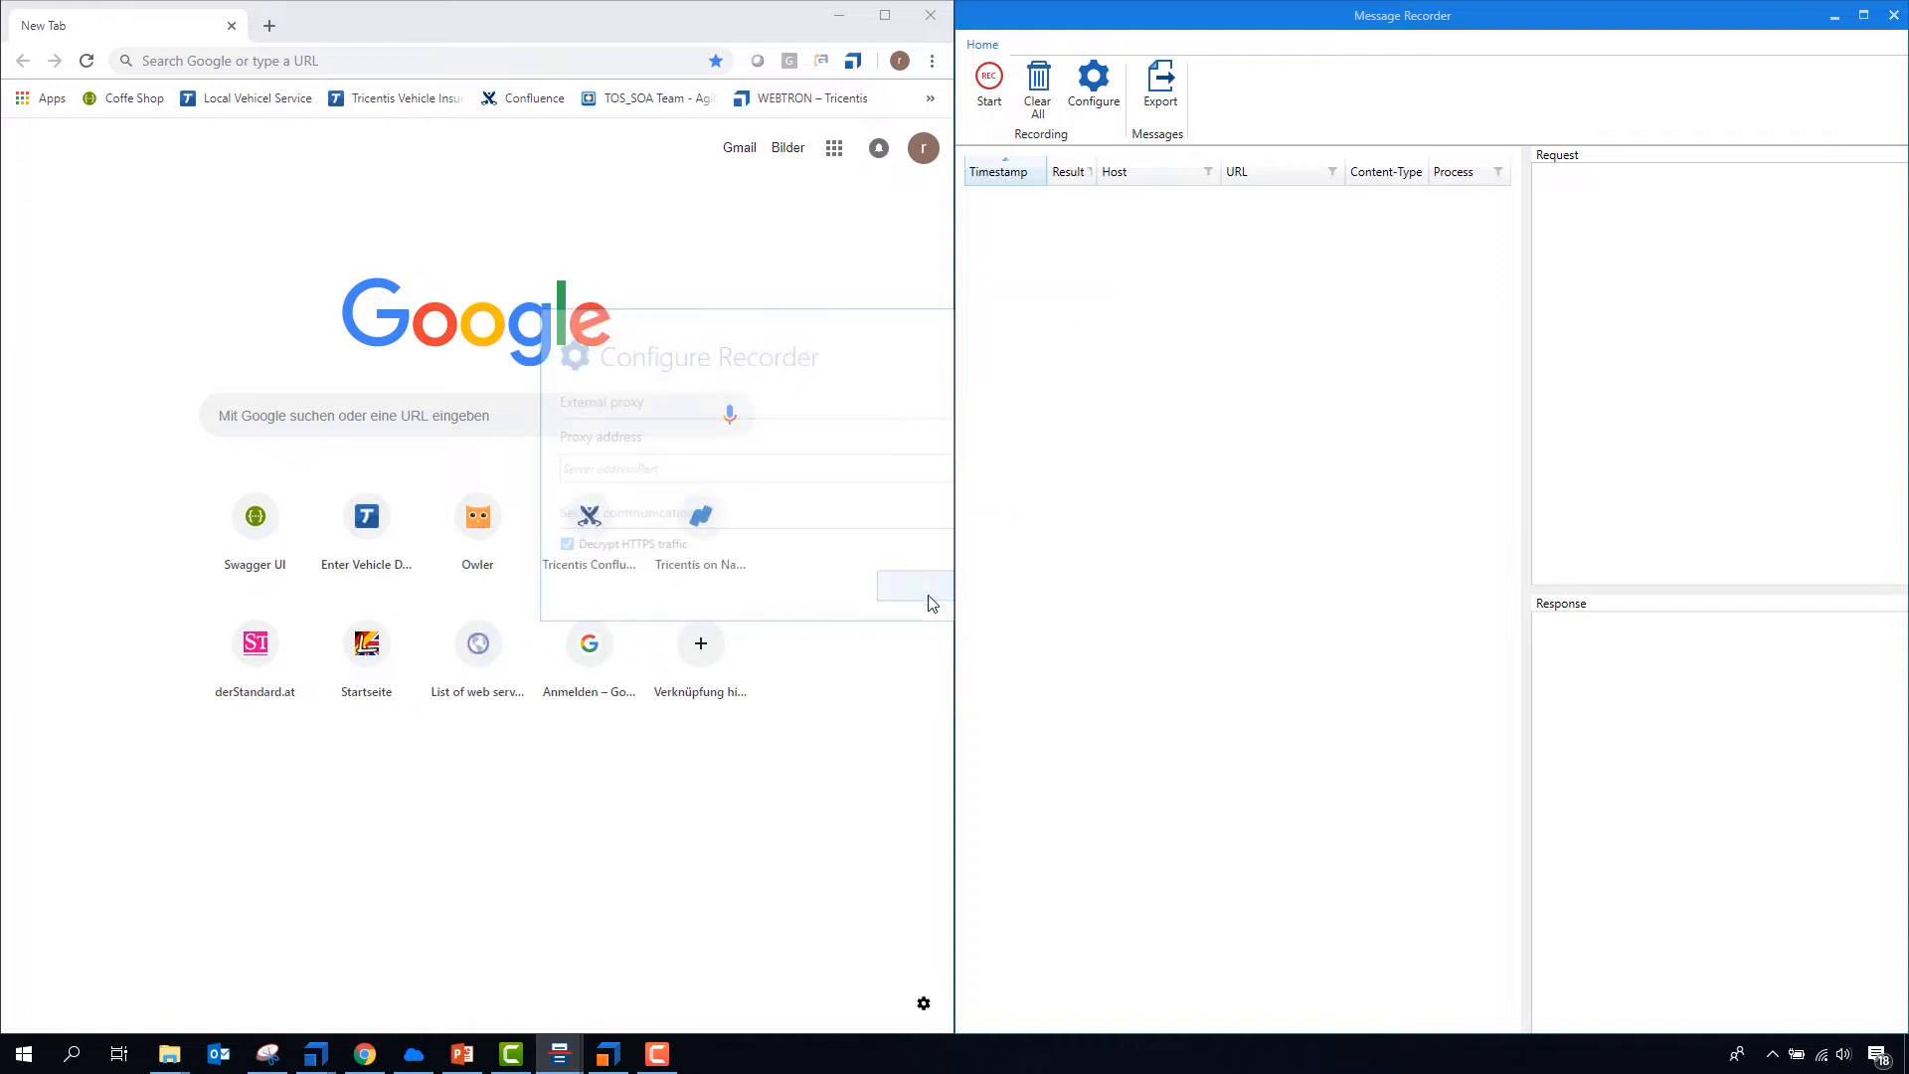
left_click(985, 84)
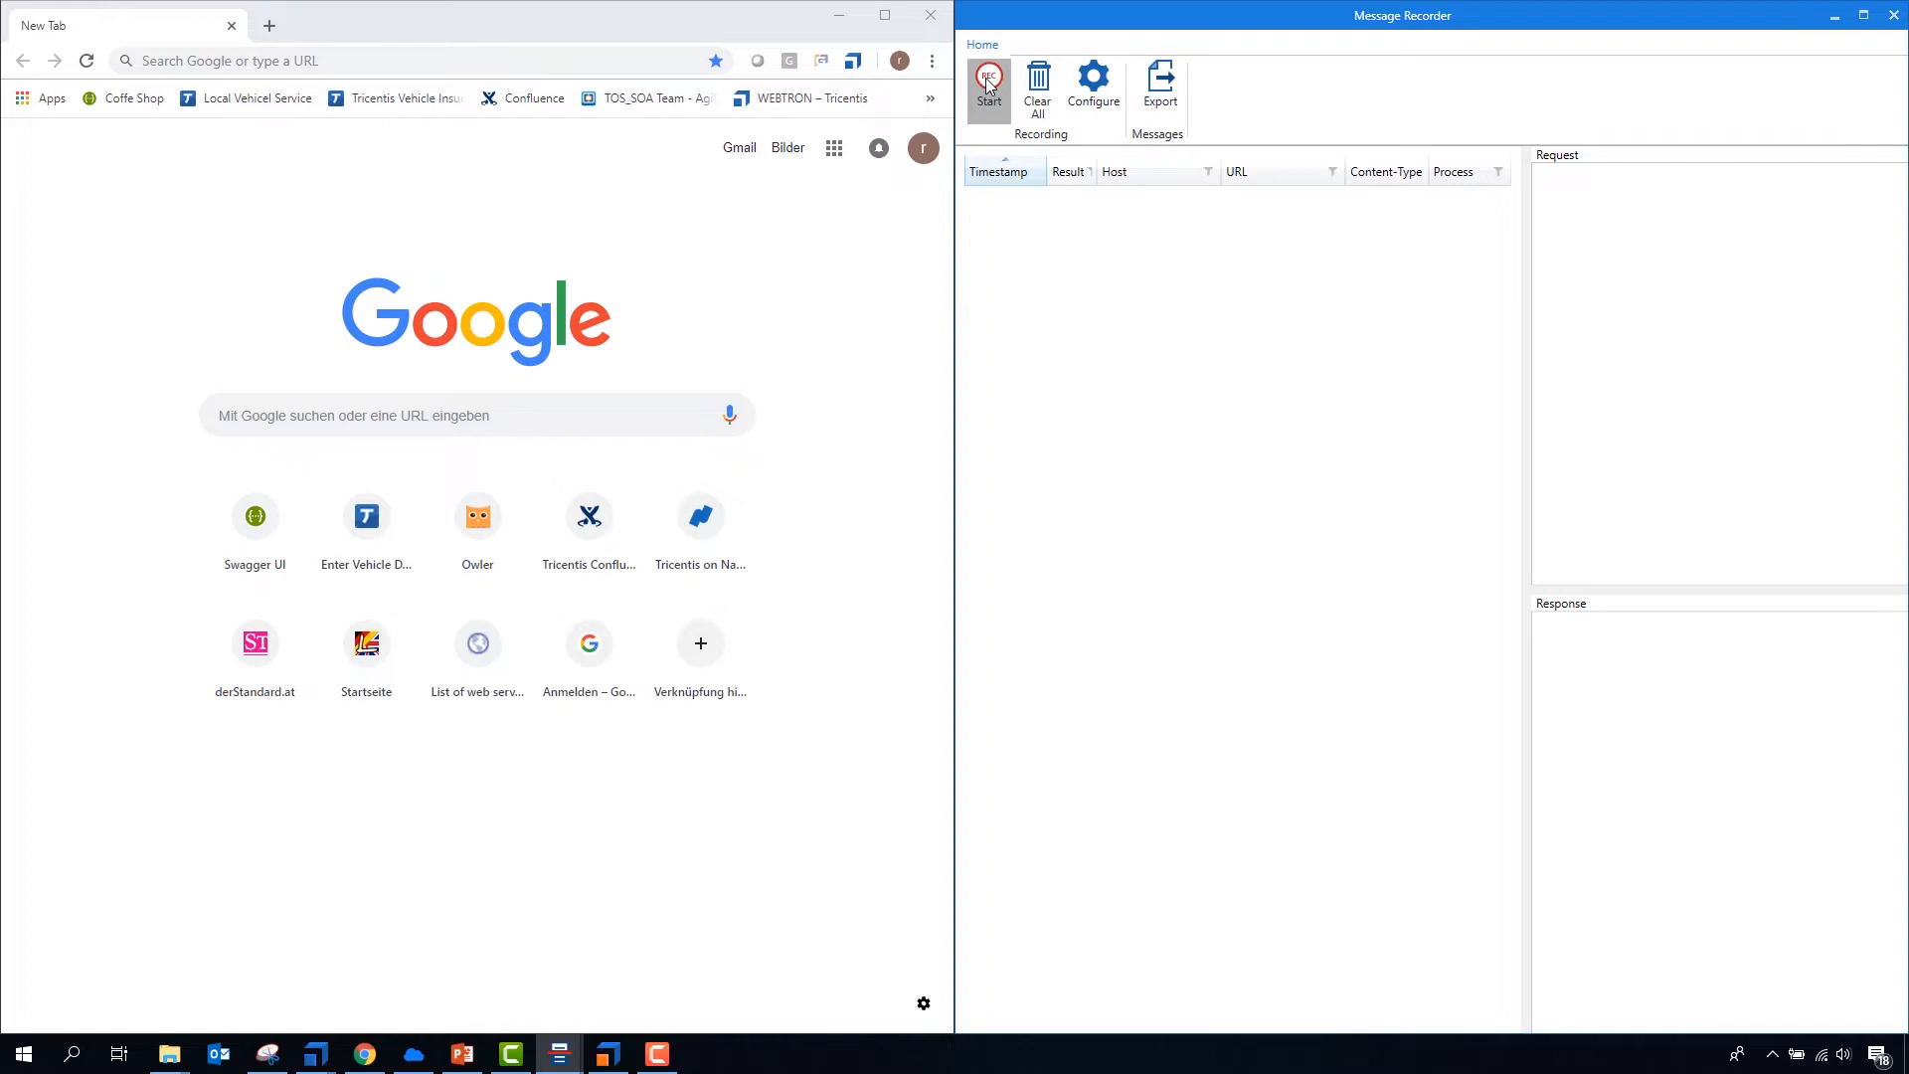
left_click(987, 85)
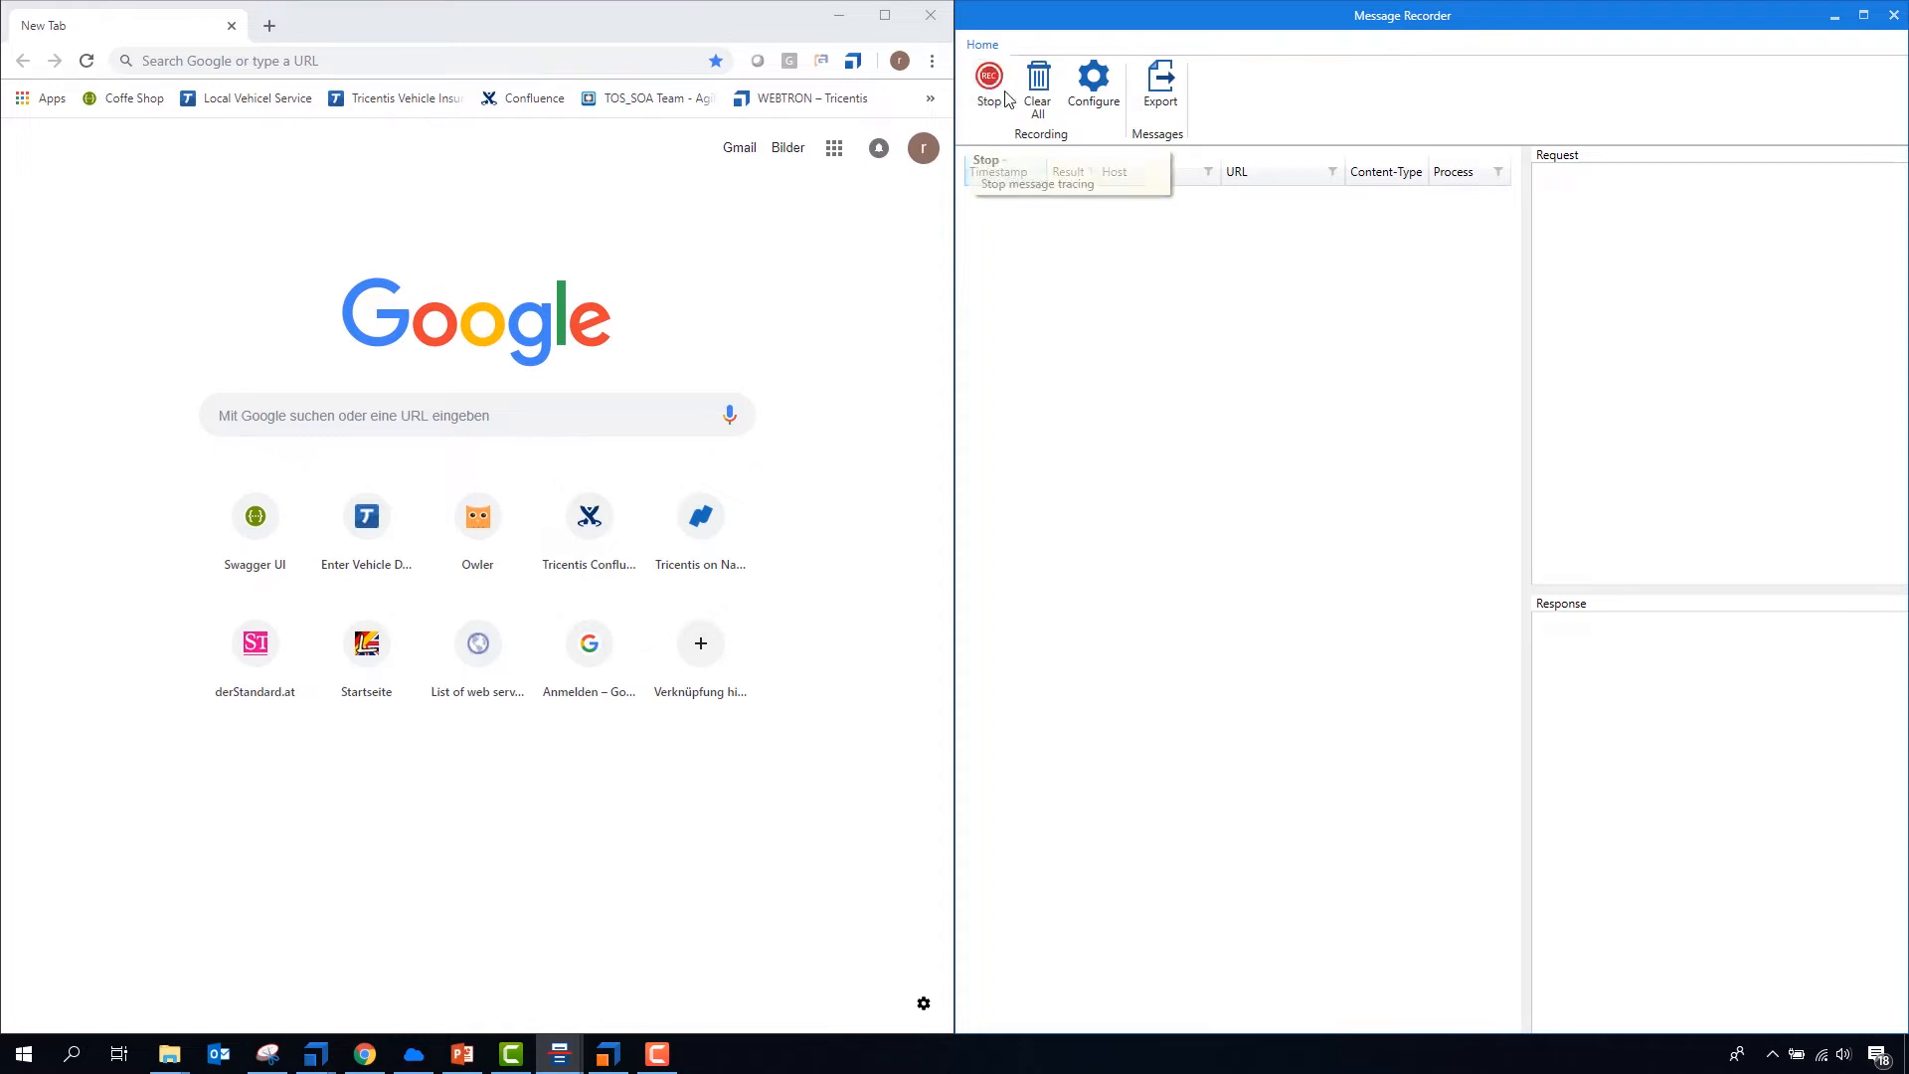
- Search Windows for "internet" and open Internet Options
left_click(26, 1055)
type("inter")
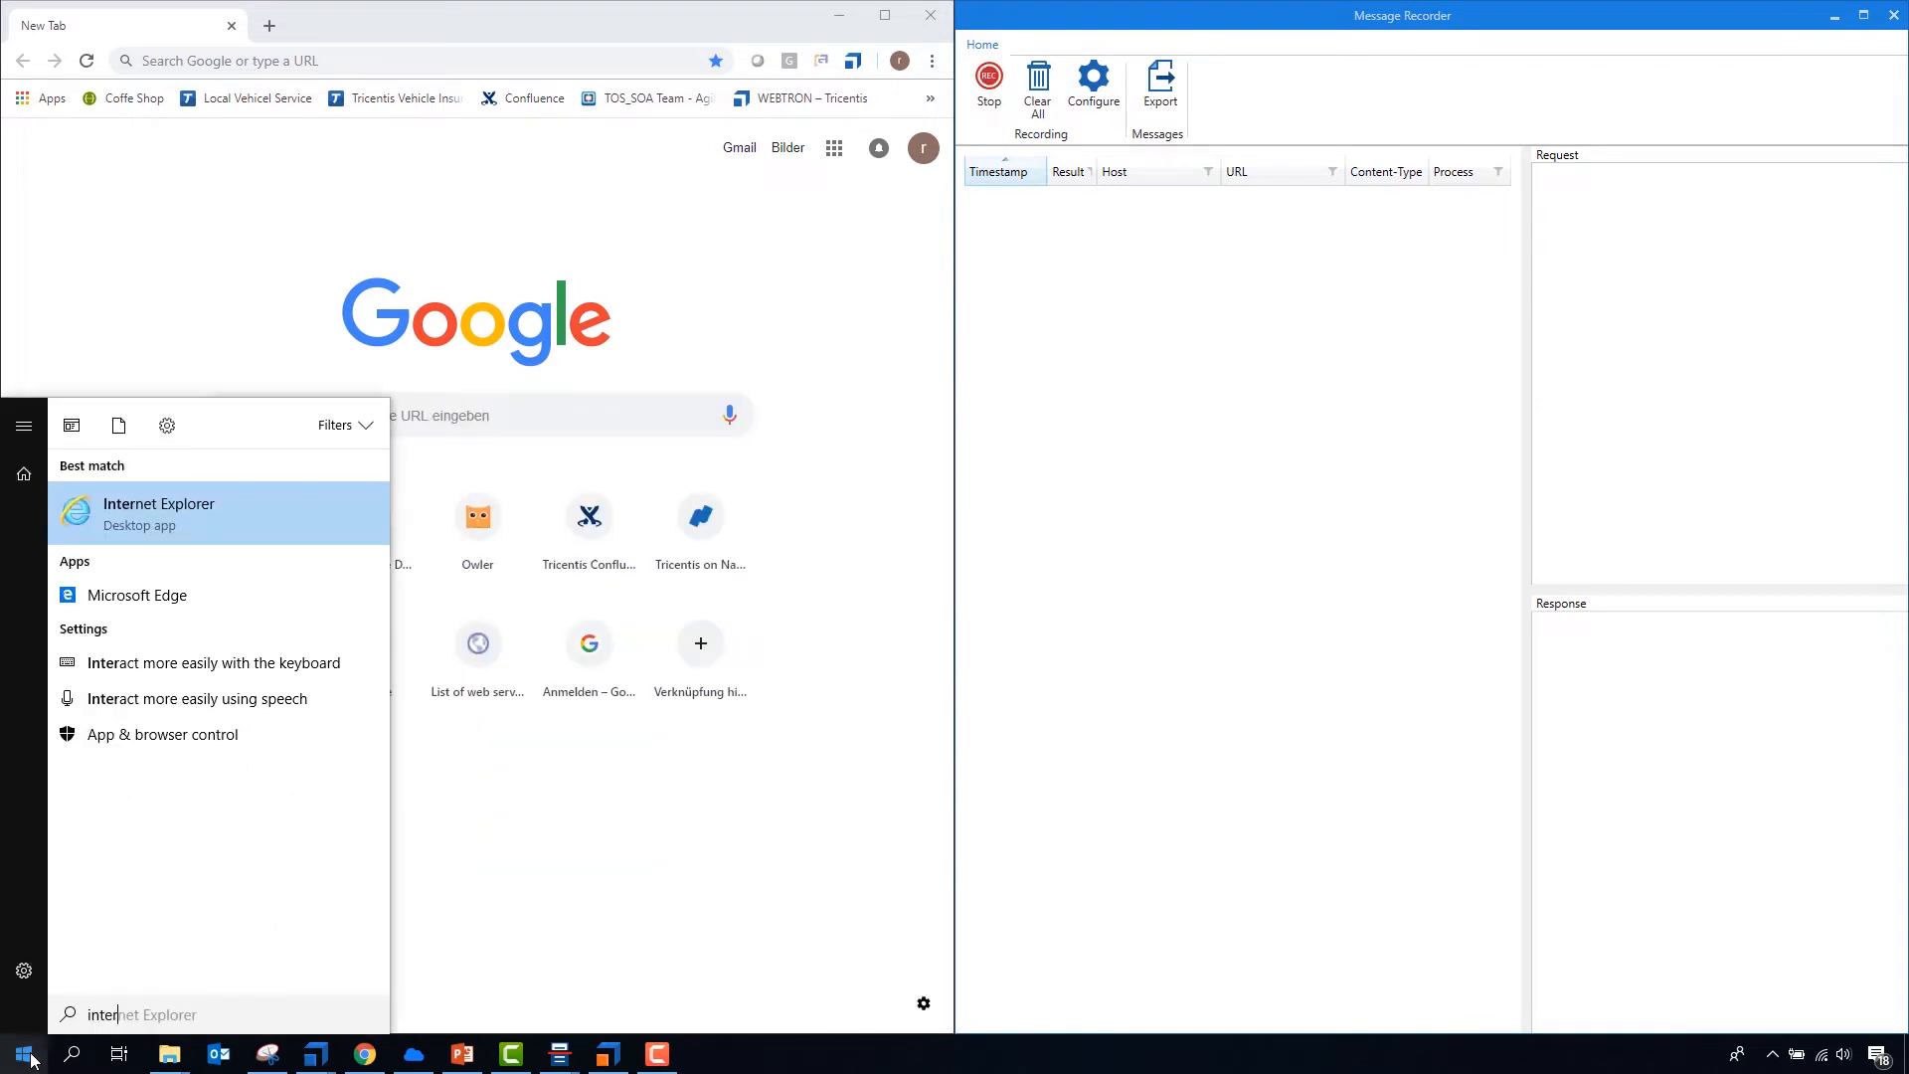
key("Down")
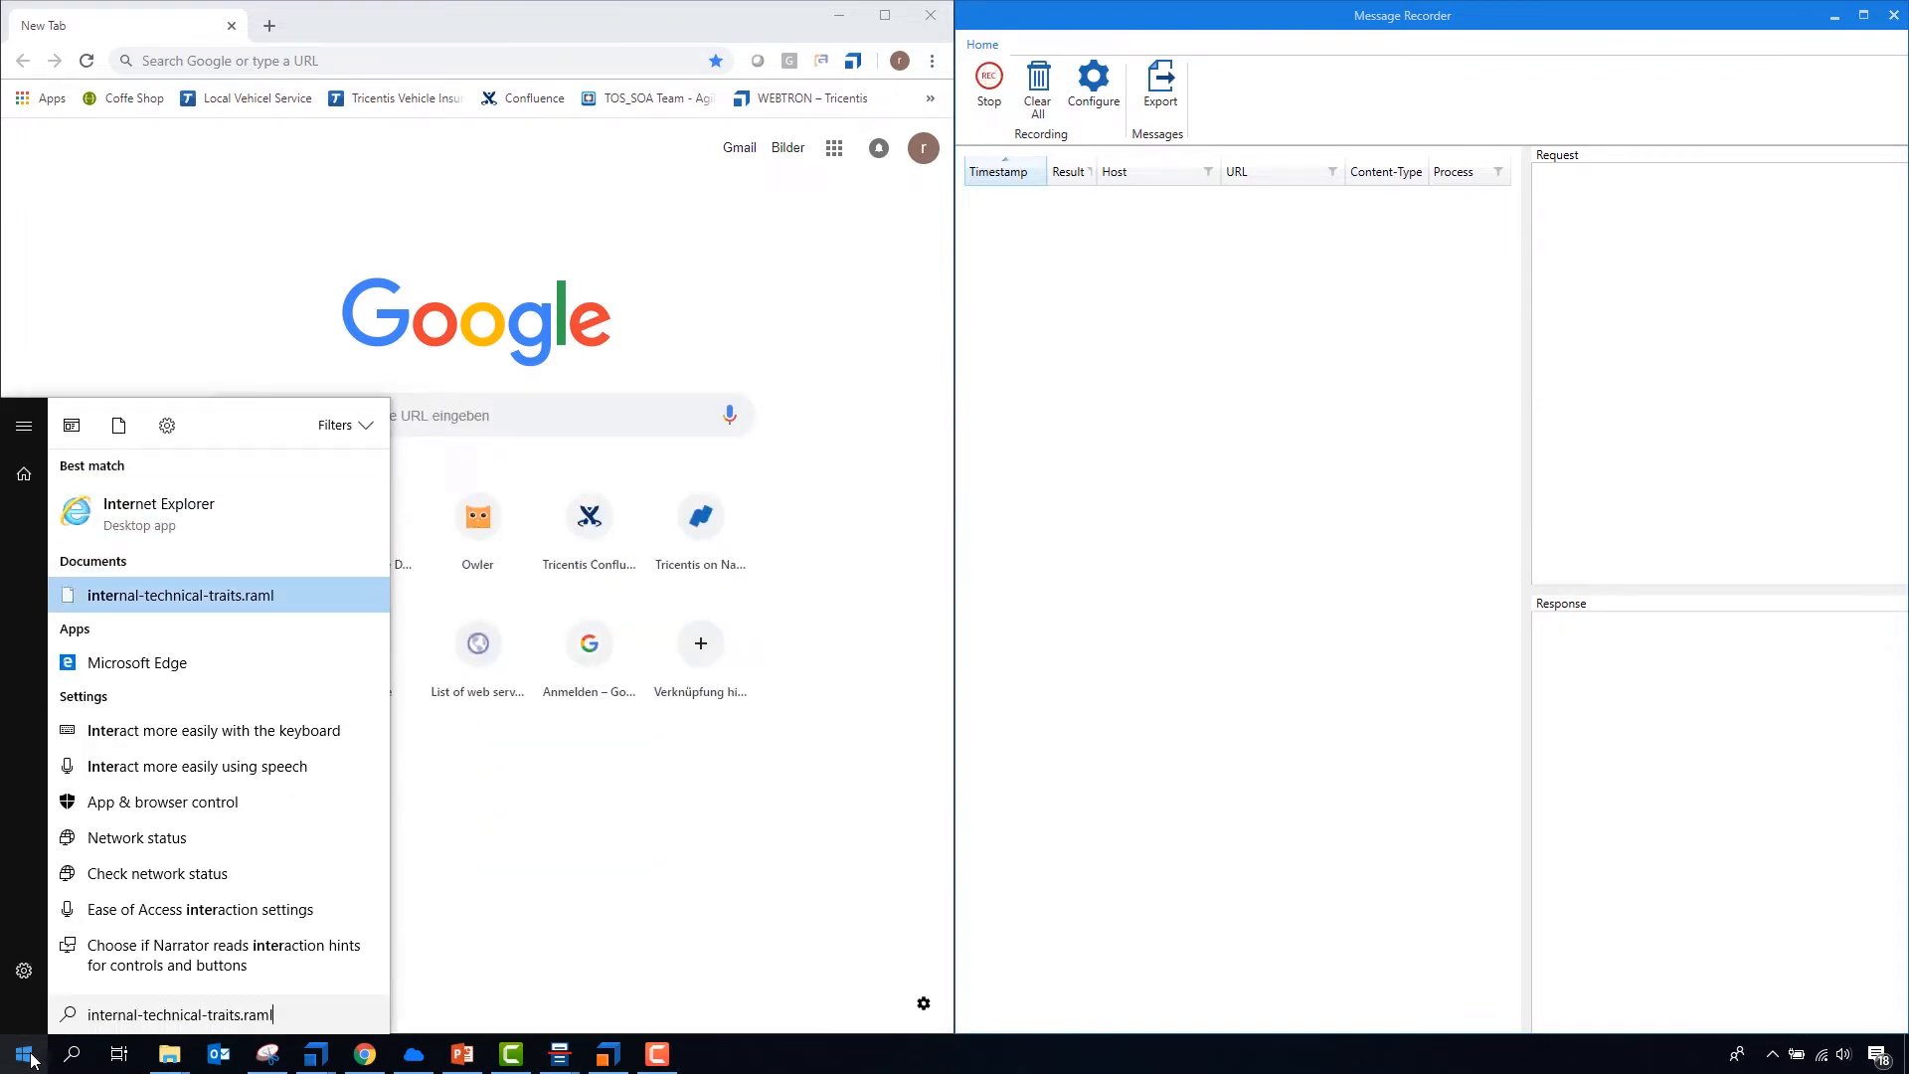
key("Up")
type("net")
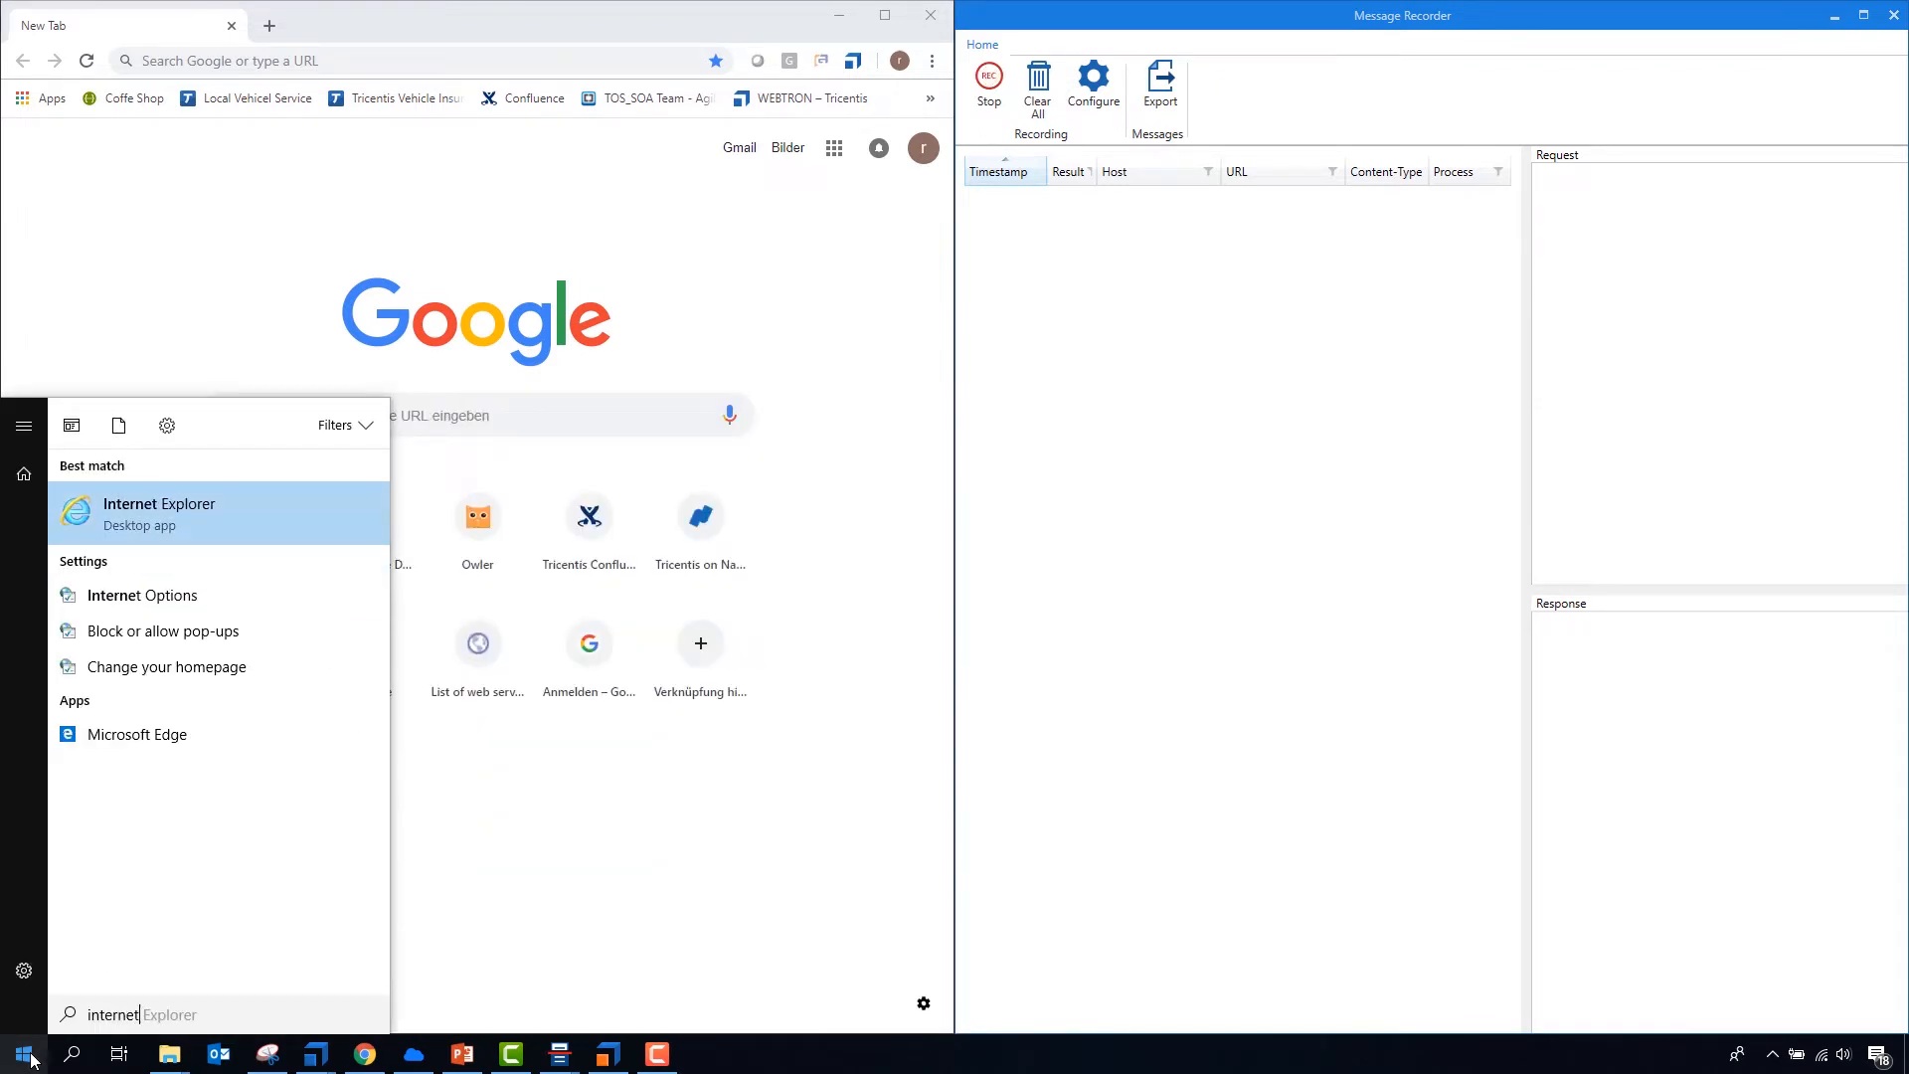
key("Down")
key("Return")
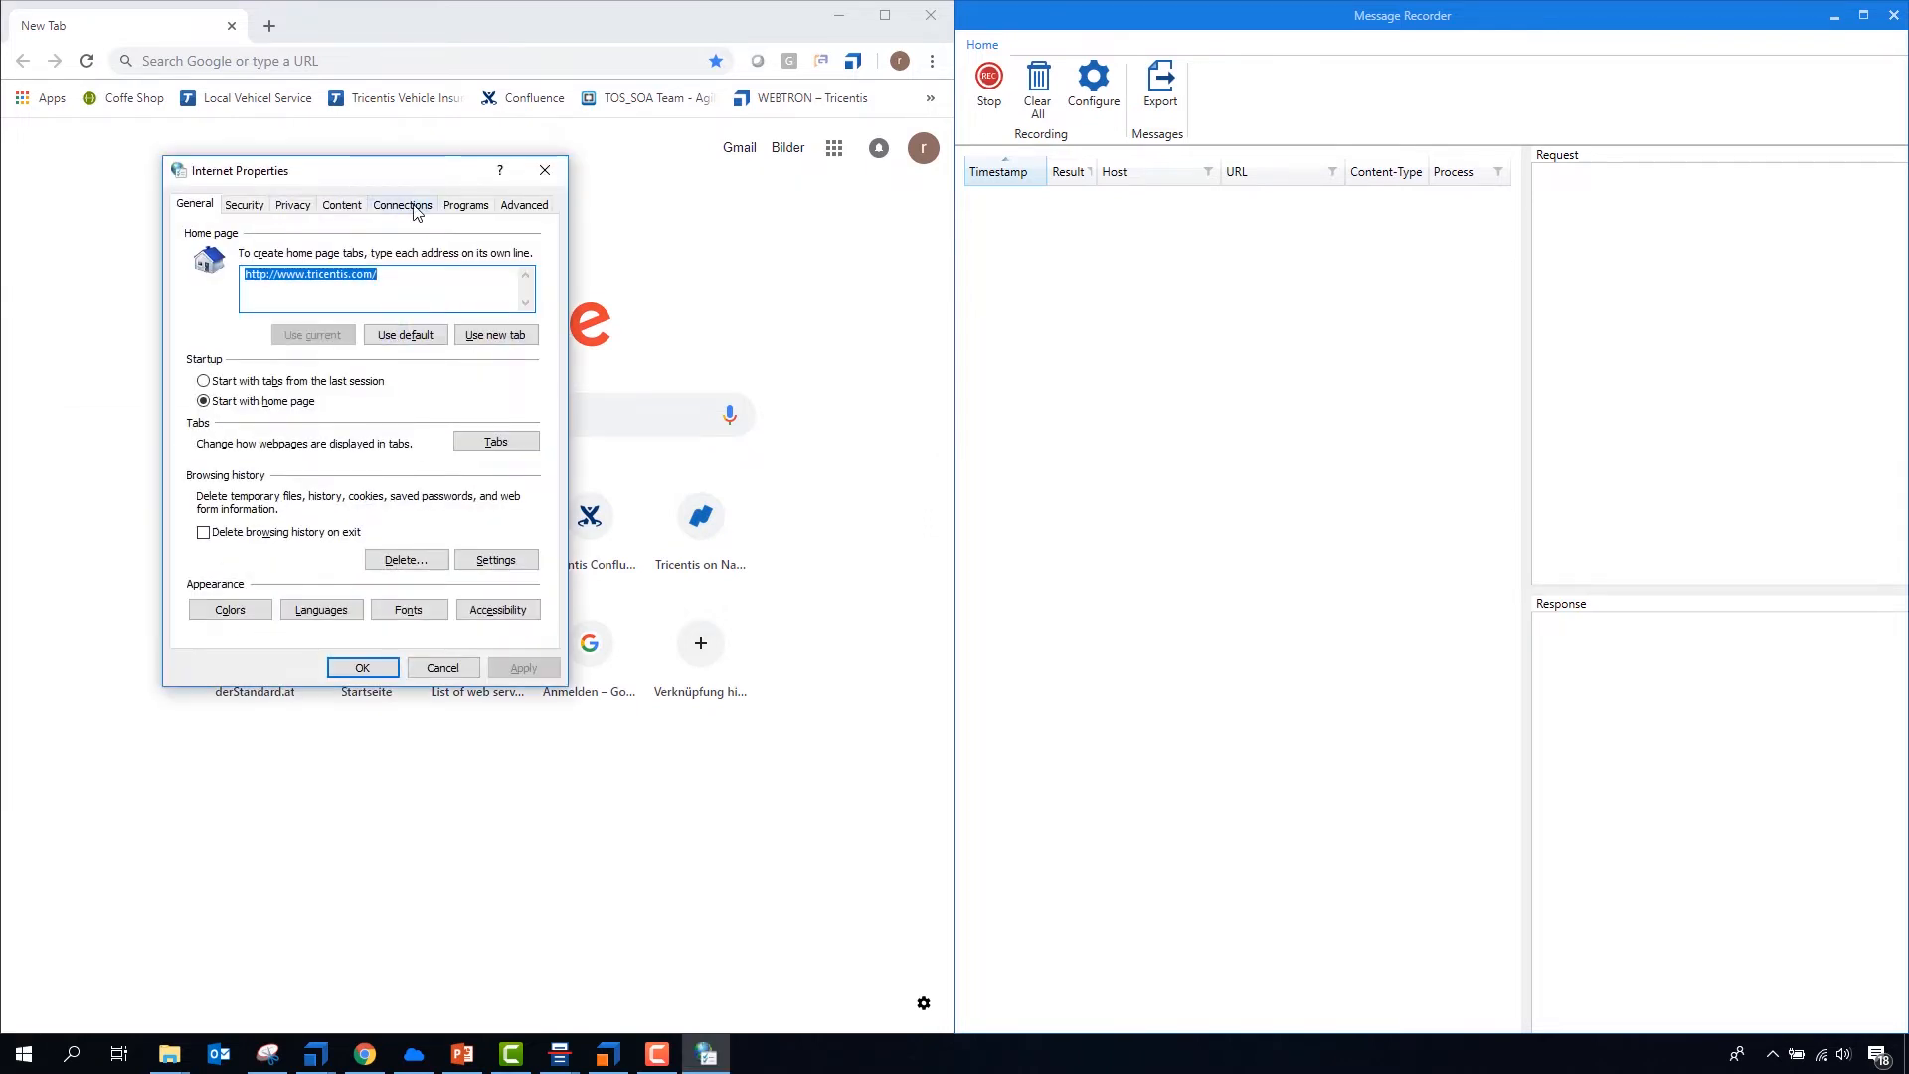
- Check the proxy server configuration in the LAN settings and close Internet Properties without changes
left_click(403, 205)
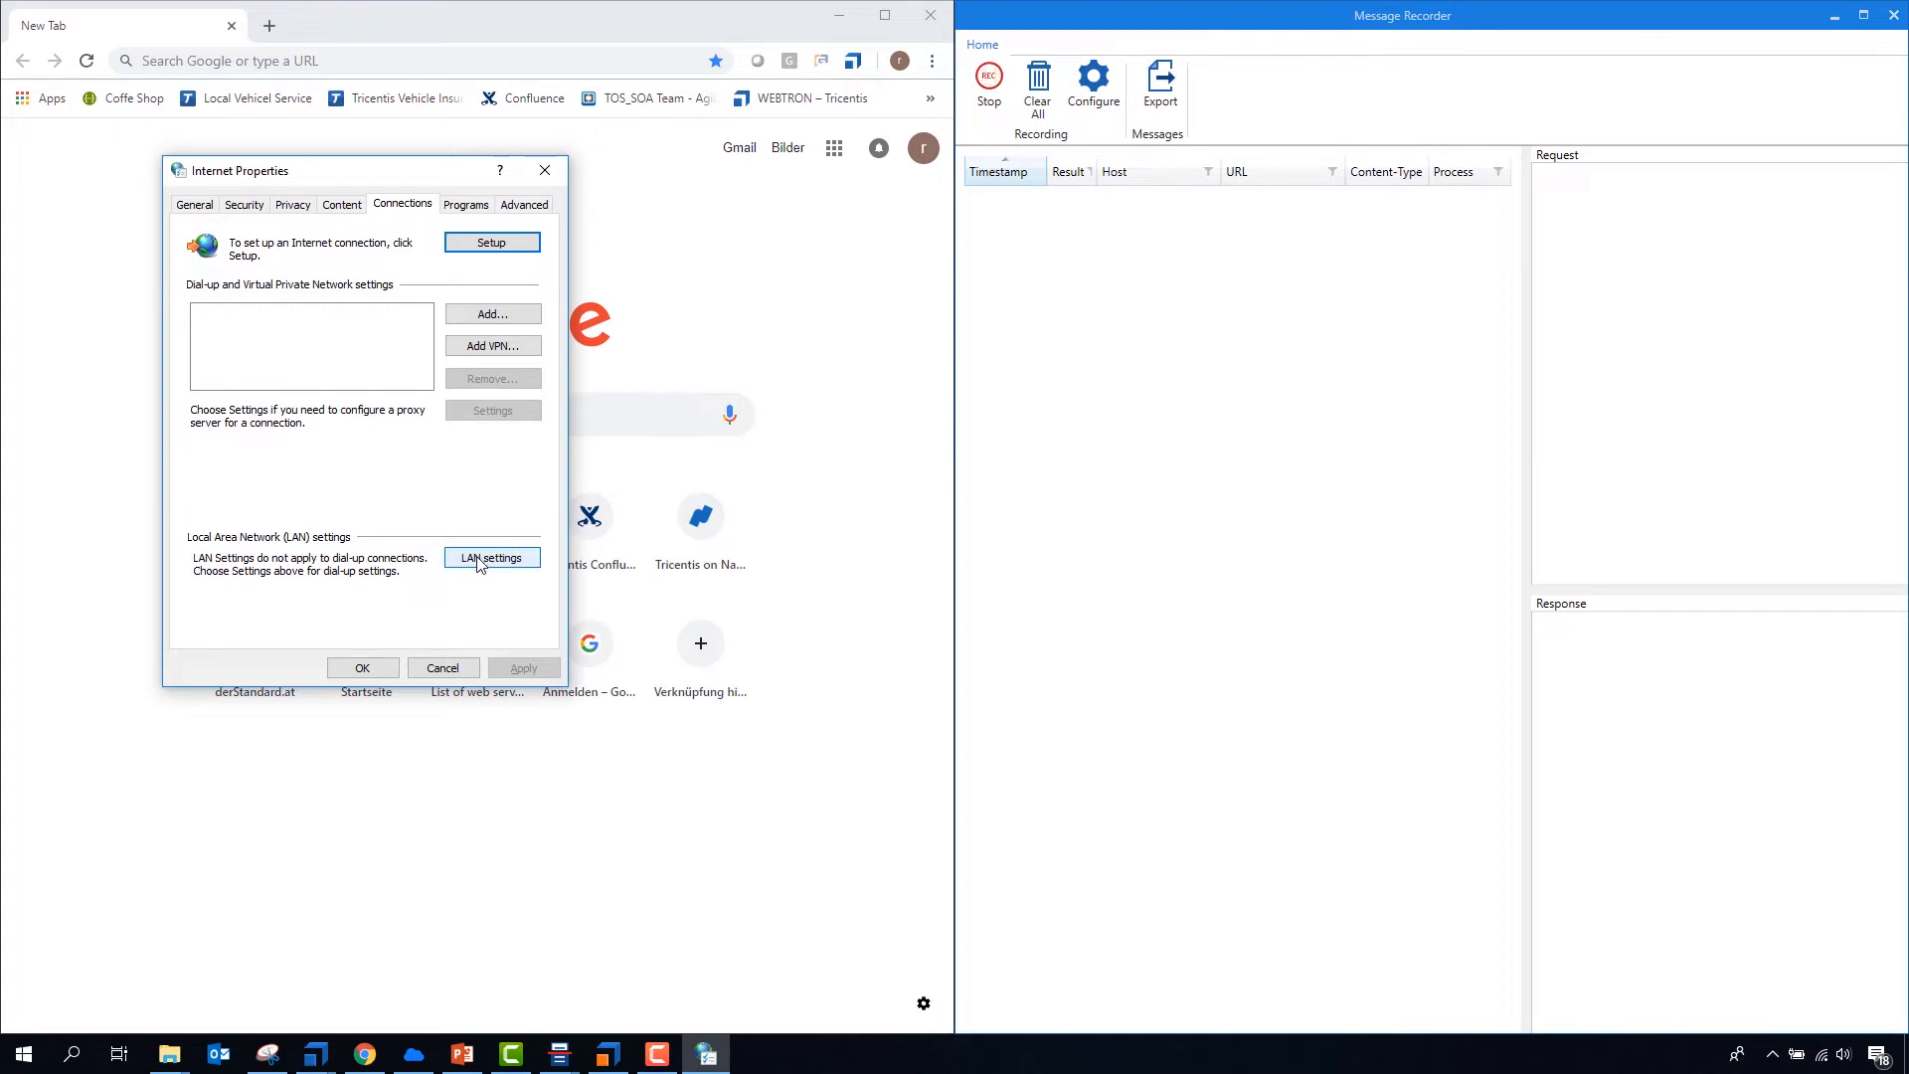
left_click(477, 559)
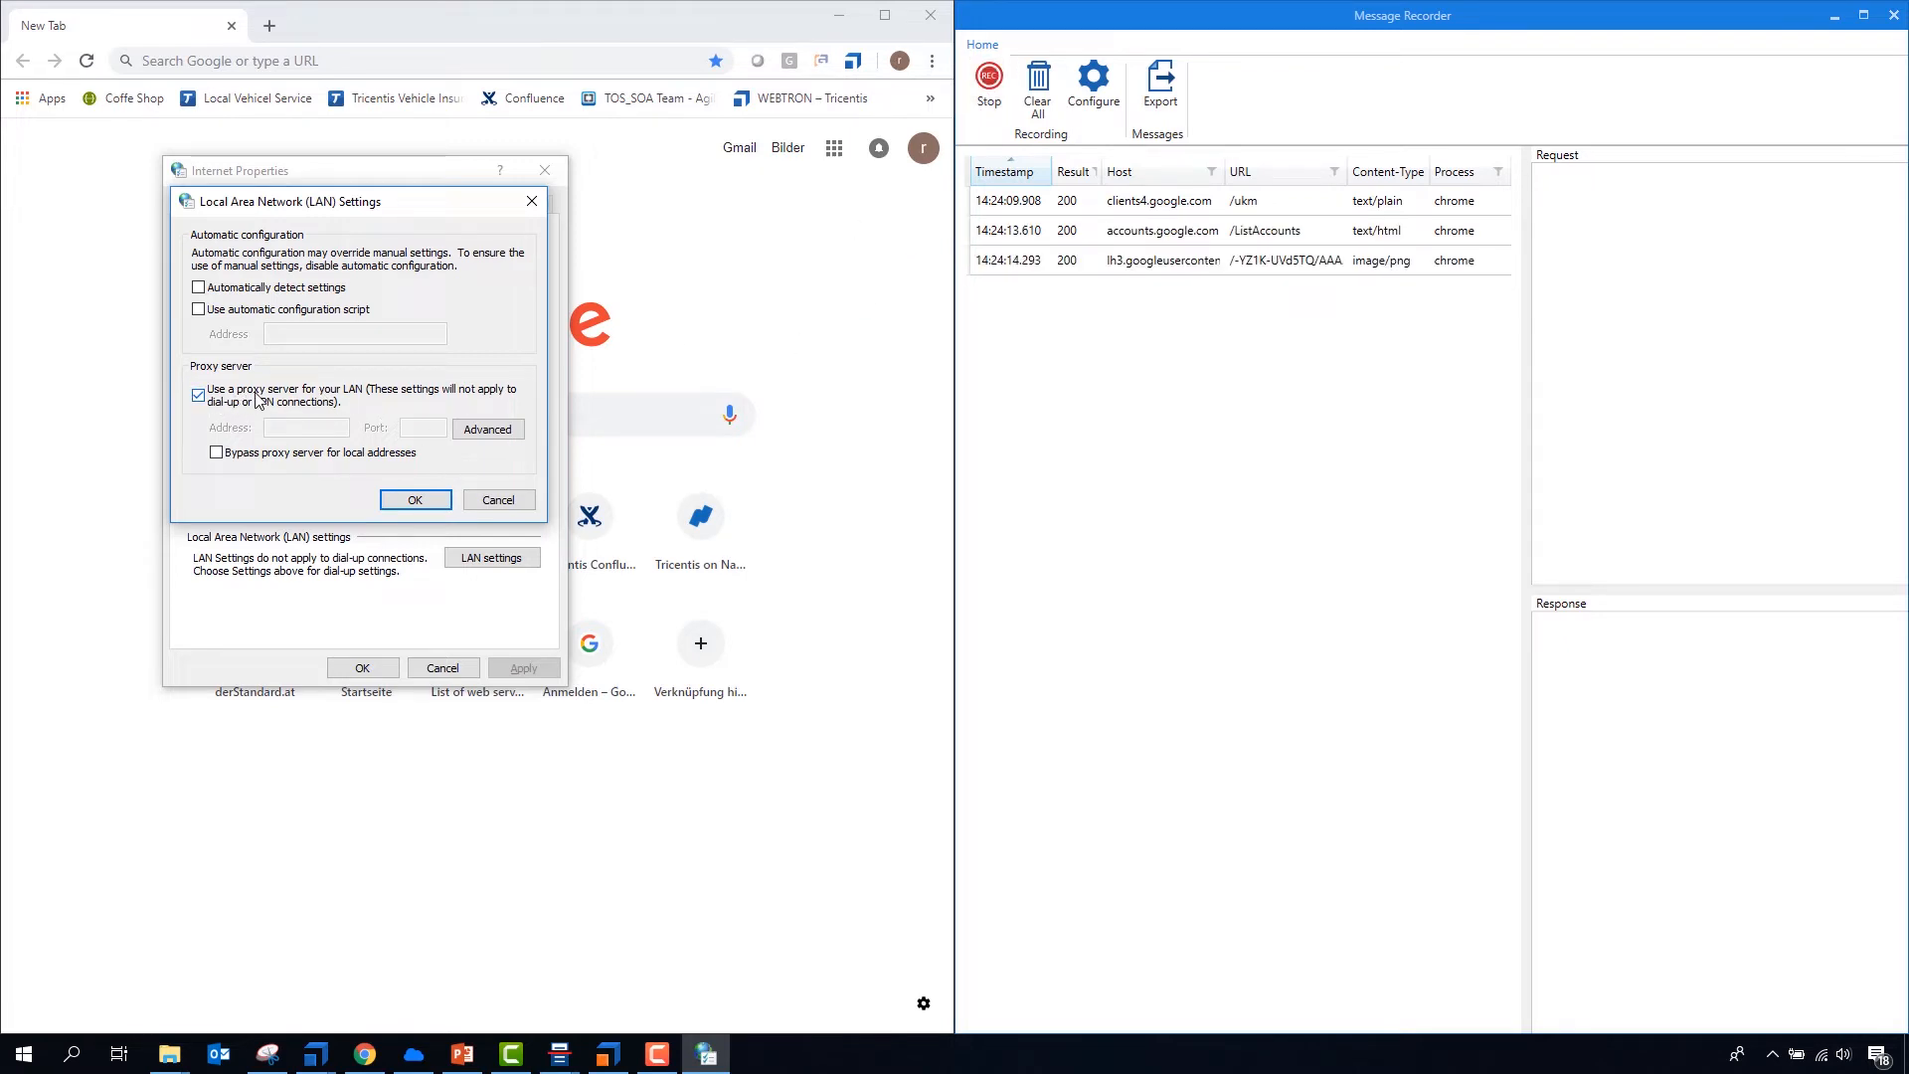
left_click(498, 499)
left_click(460, 671)
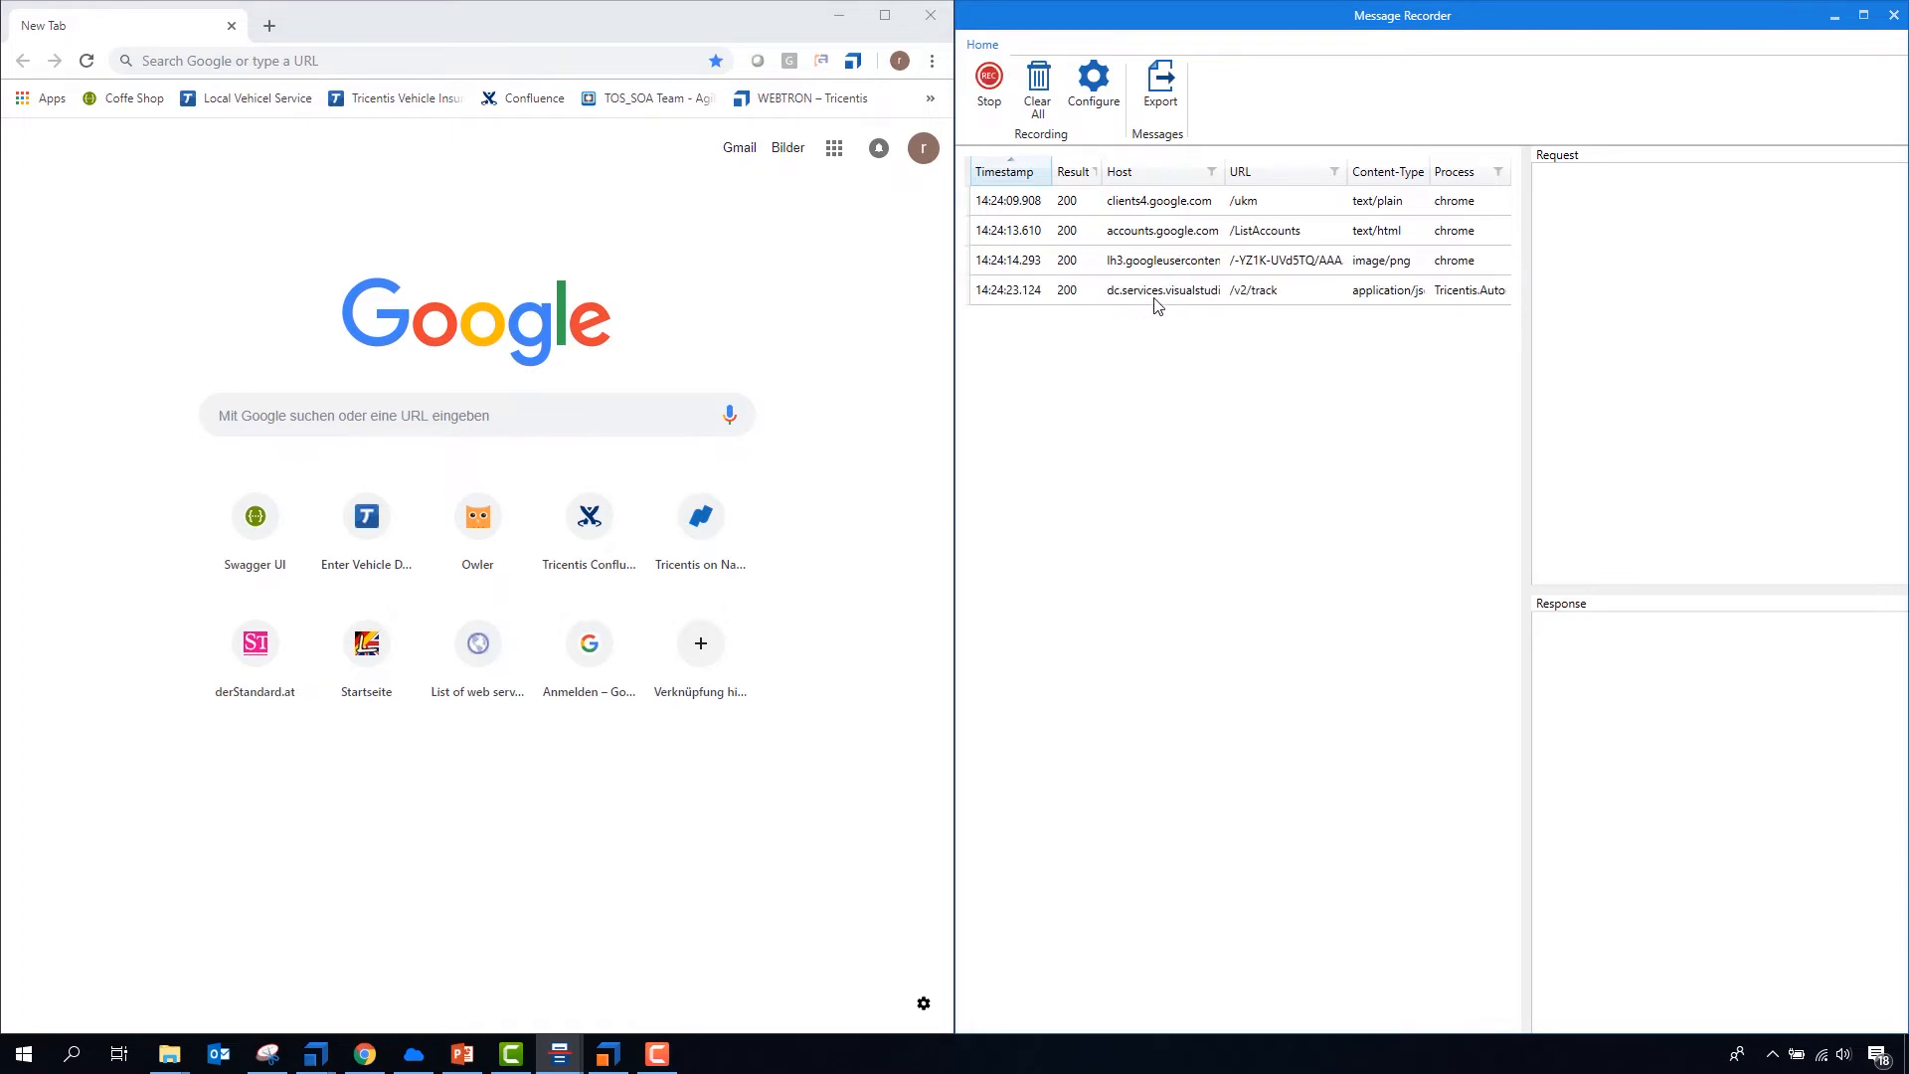
- Inspect the request and response of the recorded accounts.google.com and lh3.googleusercontent messages
left_click(1168, 267)
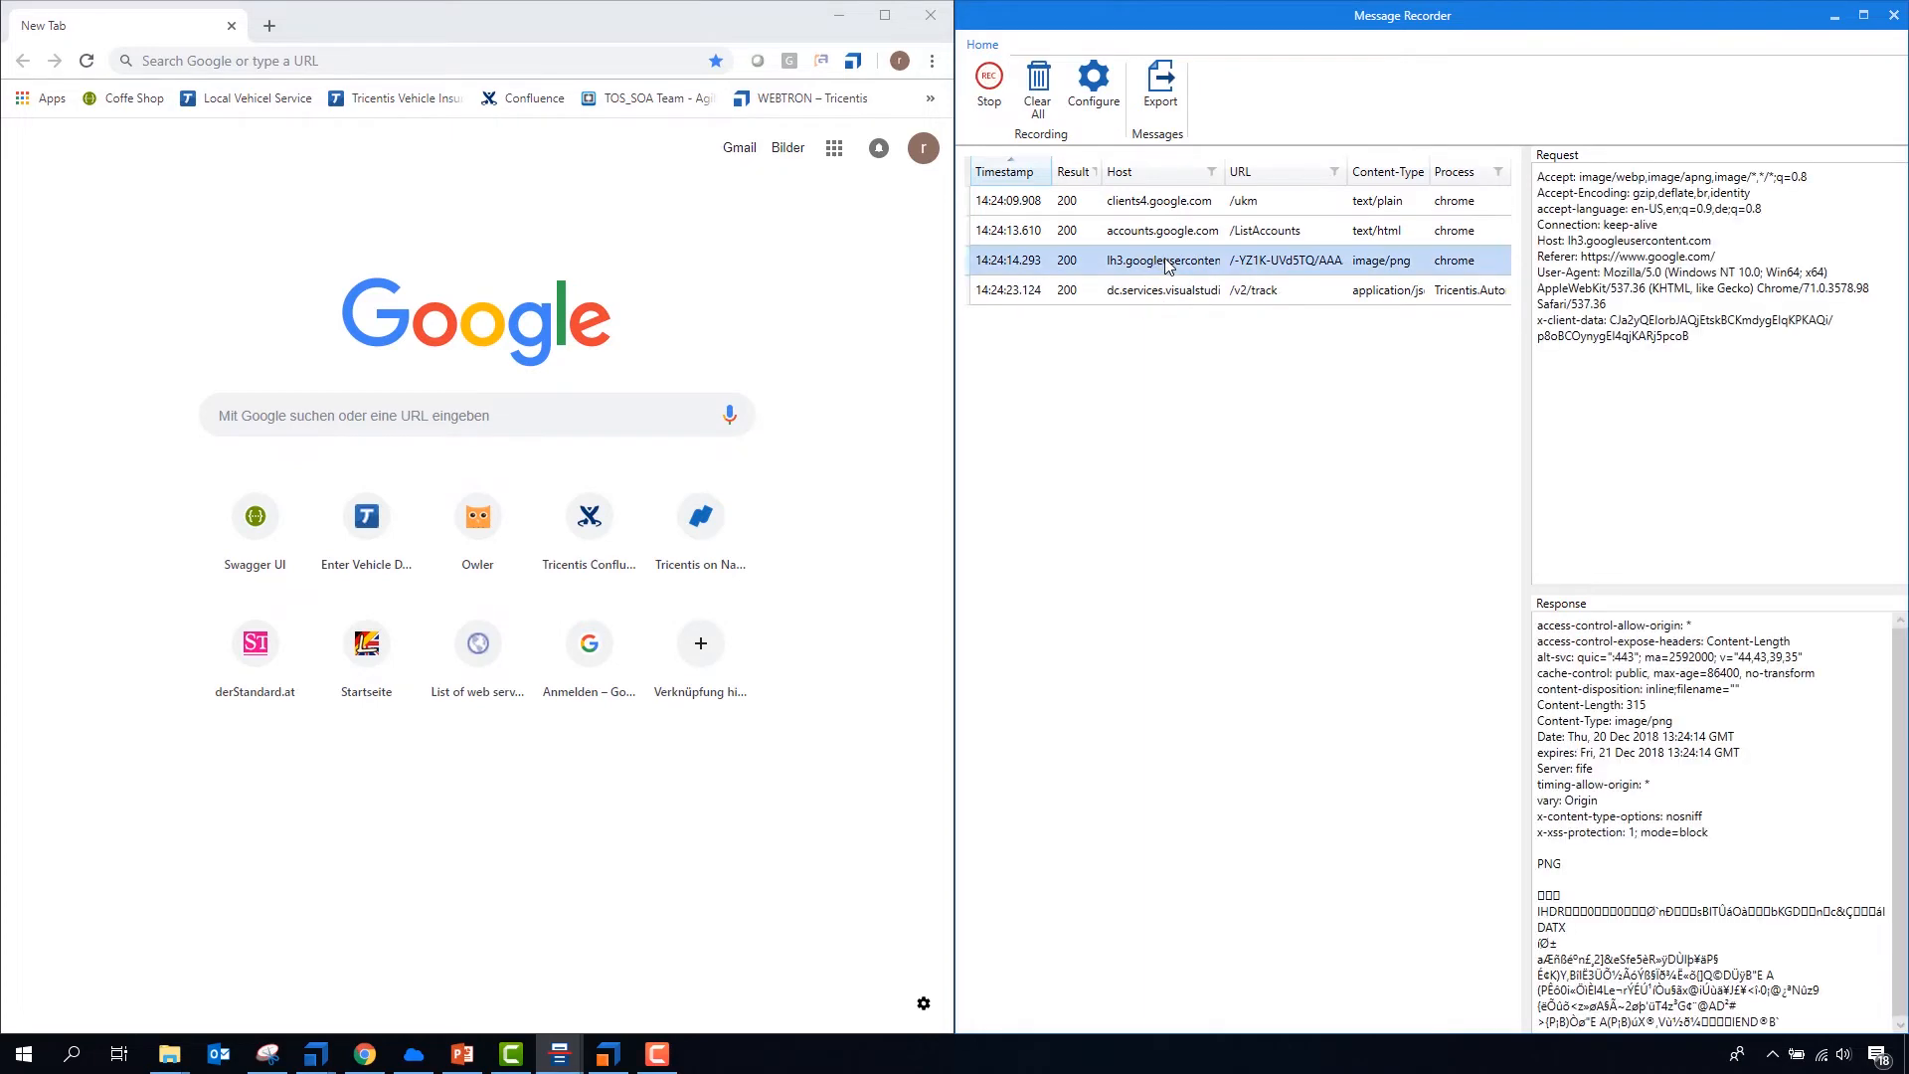
left_click(1164, 237)
left_click(1155, 266)
- Load the Owler website in Chrome while the recorder is running
left_click(140, 414)
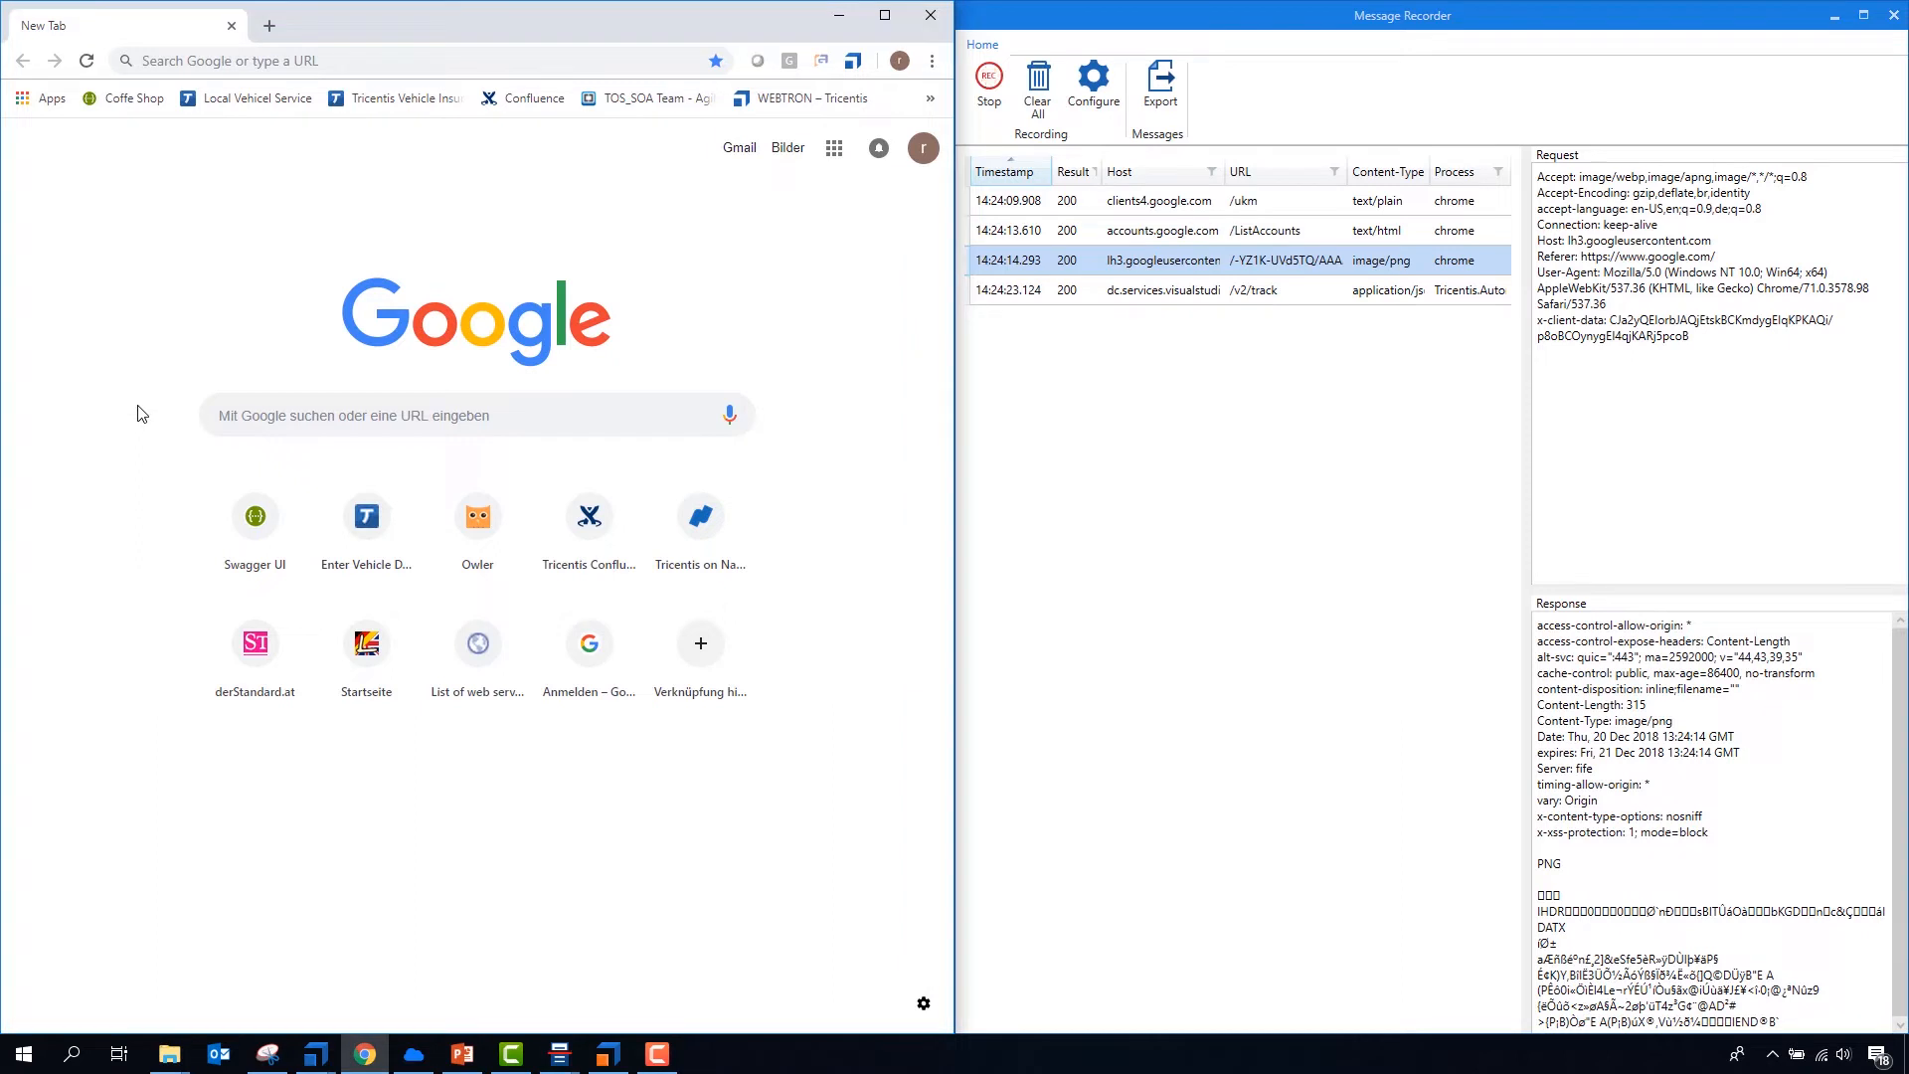
left_click(481, 533)
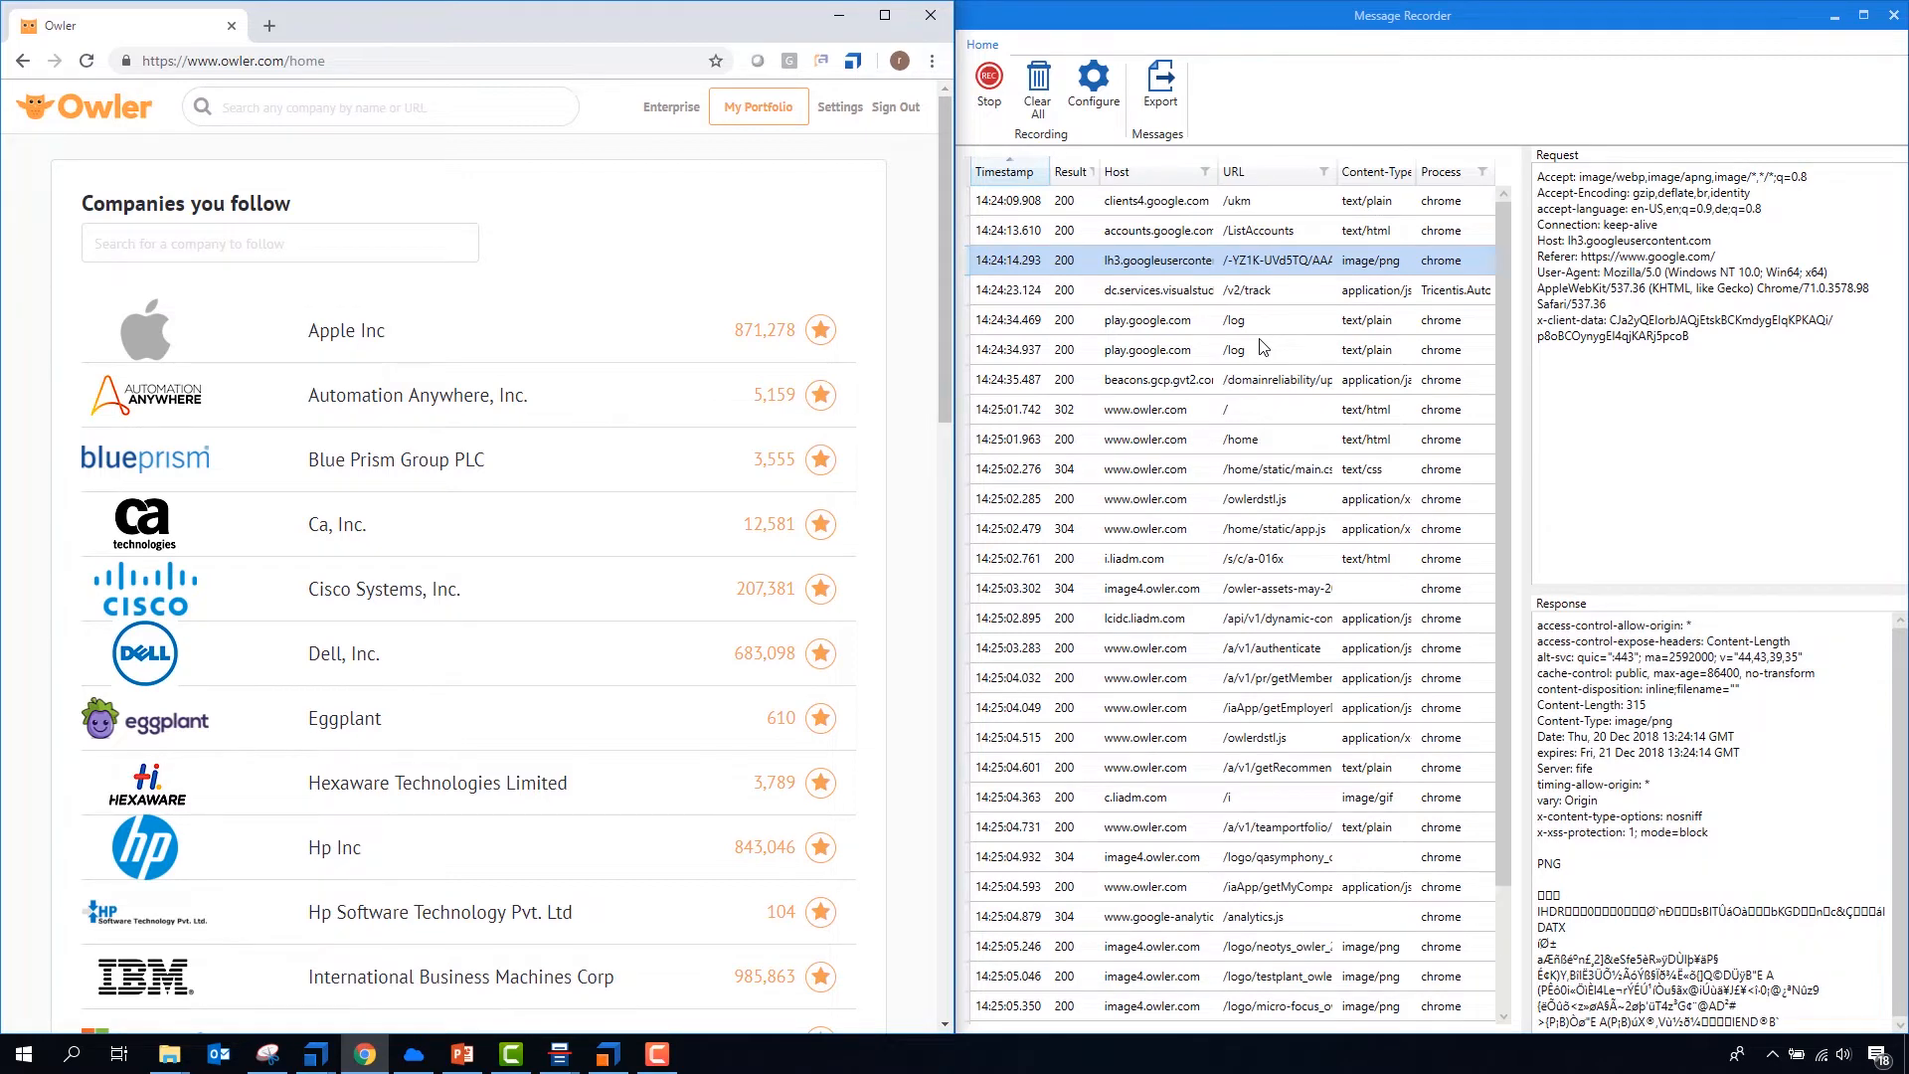
- Look through the messages captured in the Message Recorder list while the Owler page loaded
scroll(1263, 378, "down", 2)
scroll(1257, 447, "up", 2)
scroll(1256, 435, "down", 1)
scroll(1256, 434, "up", 1)
scroll(1443, 308, "down", 2)
scroll(1417, 676, "up", 2)
scroll(1241, 423, "down", 2)
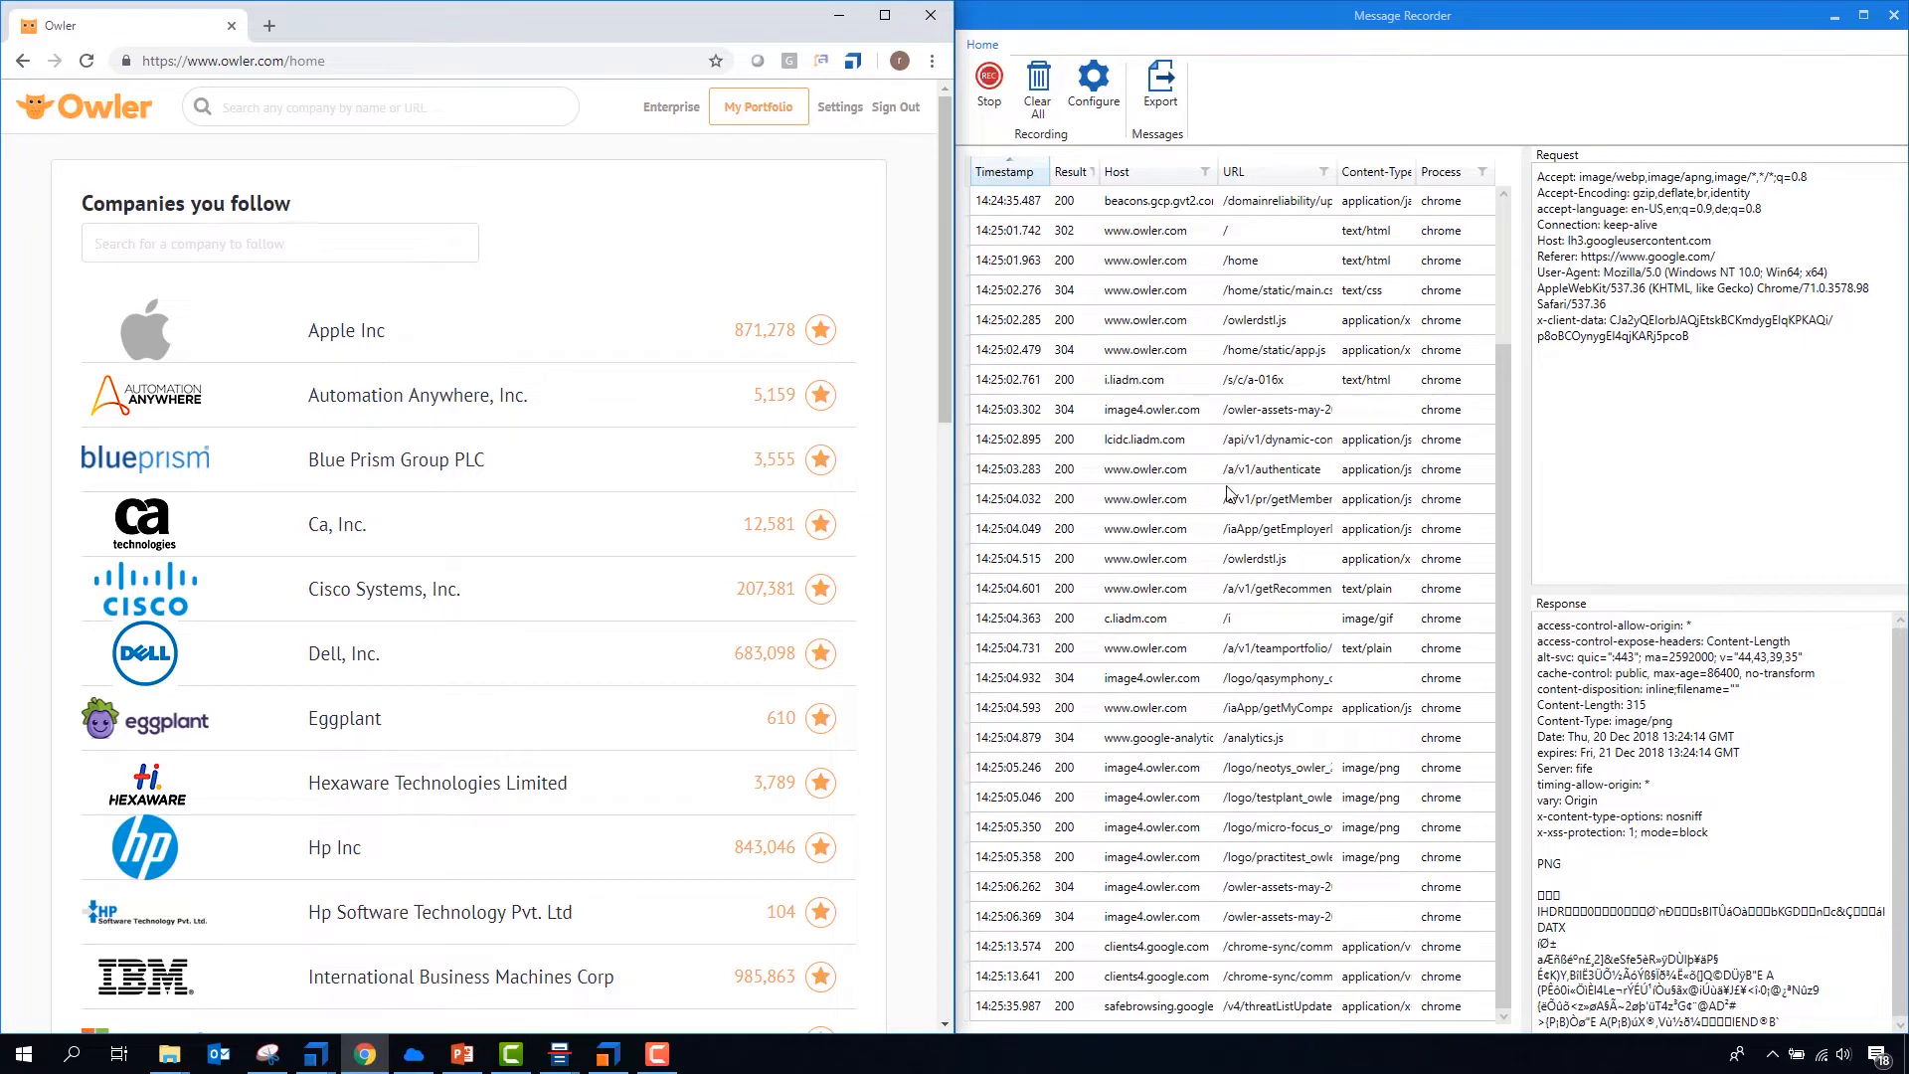
scroll(1230, 497, "up", 2)
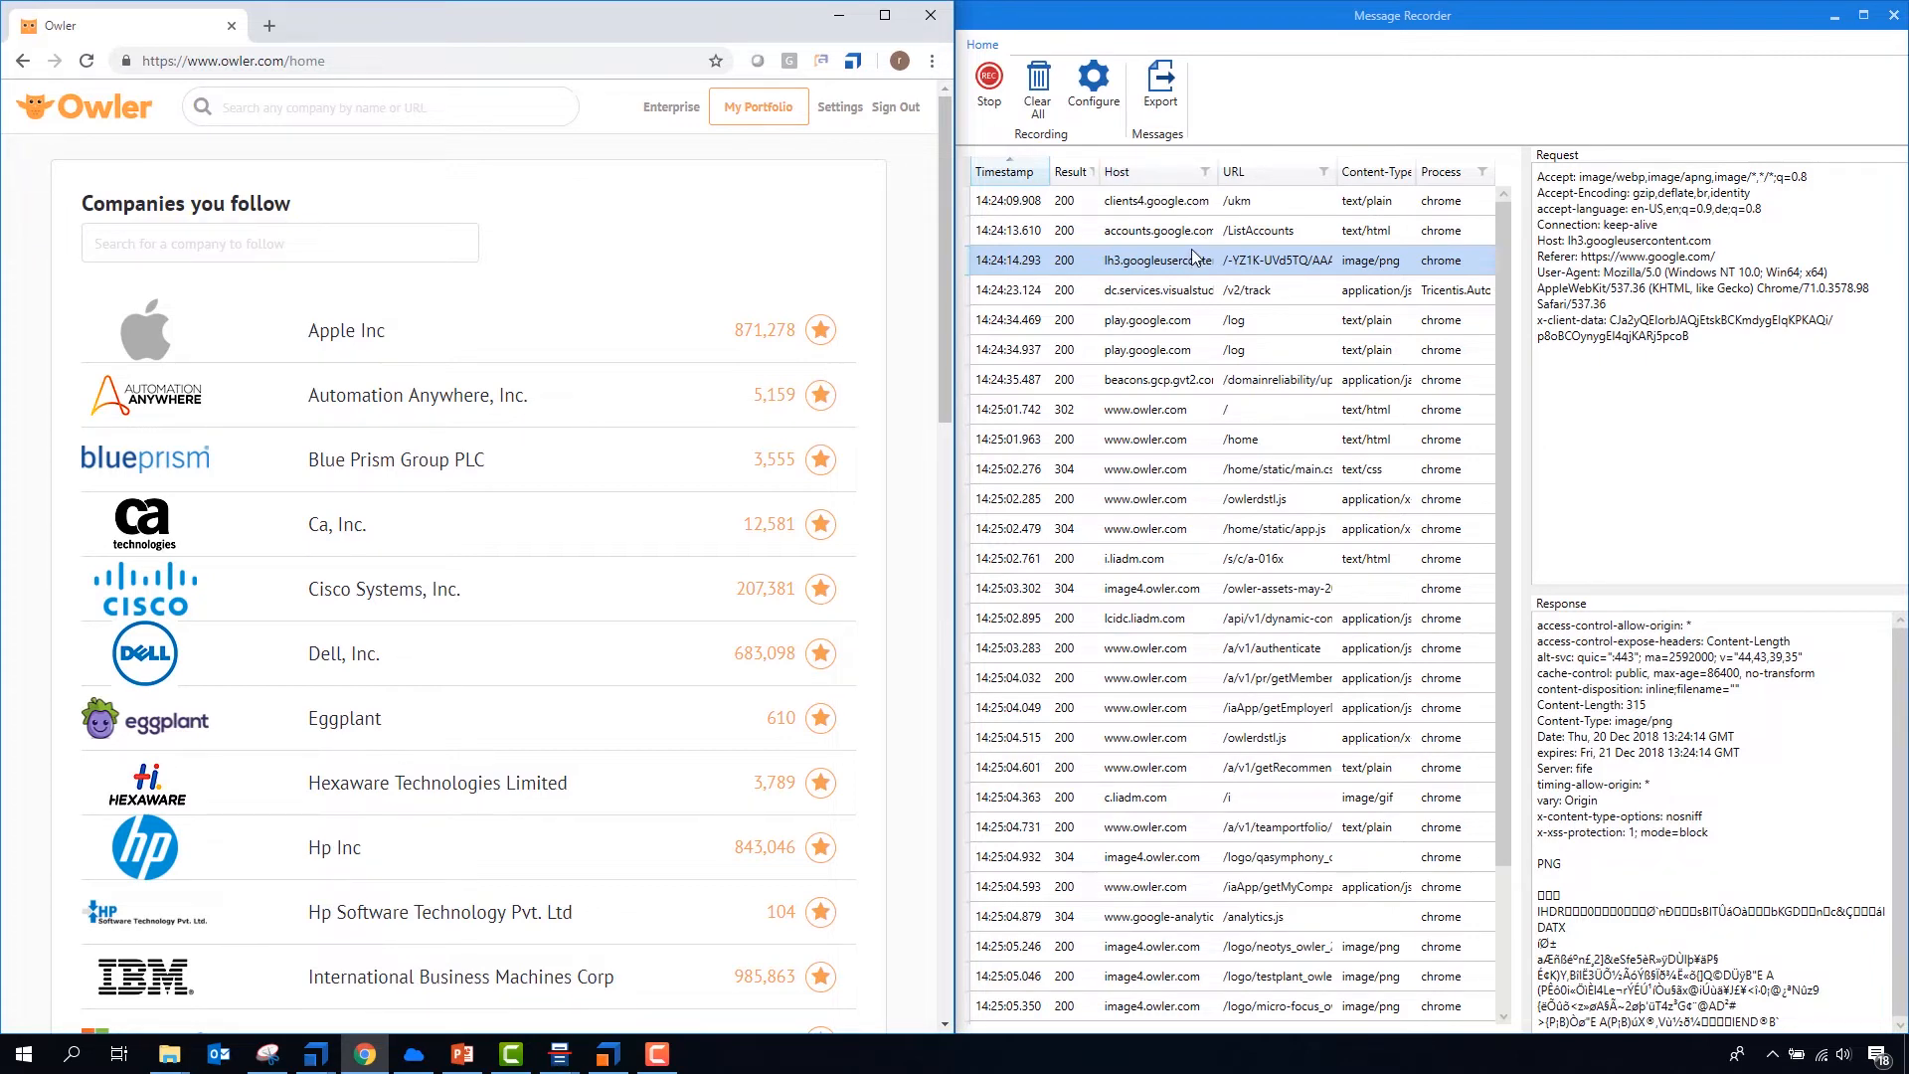
left_click(1206, 176)
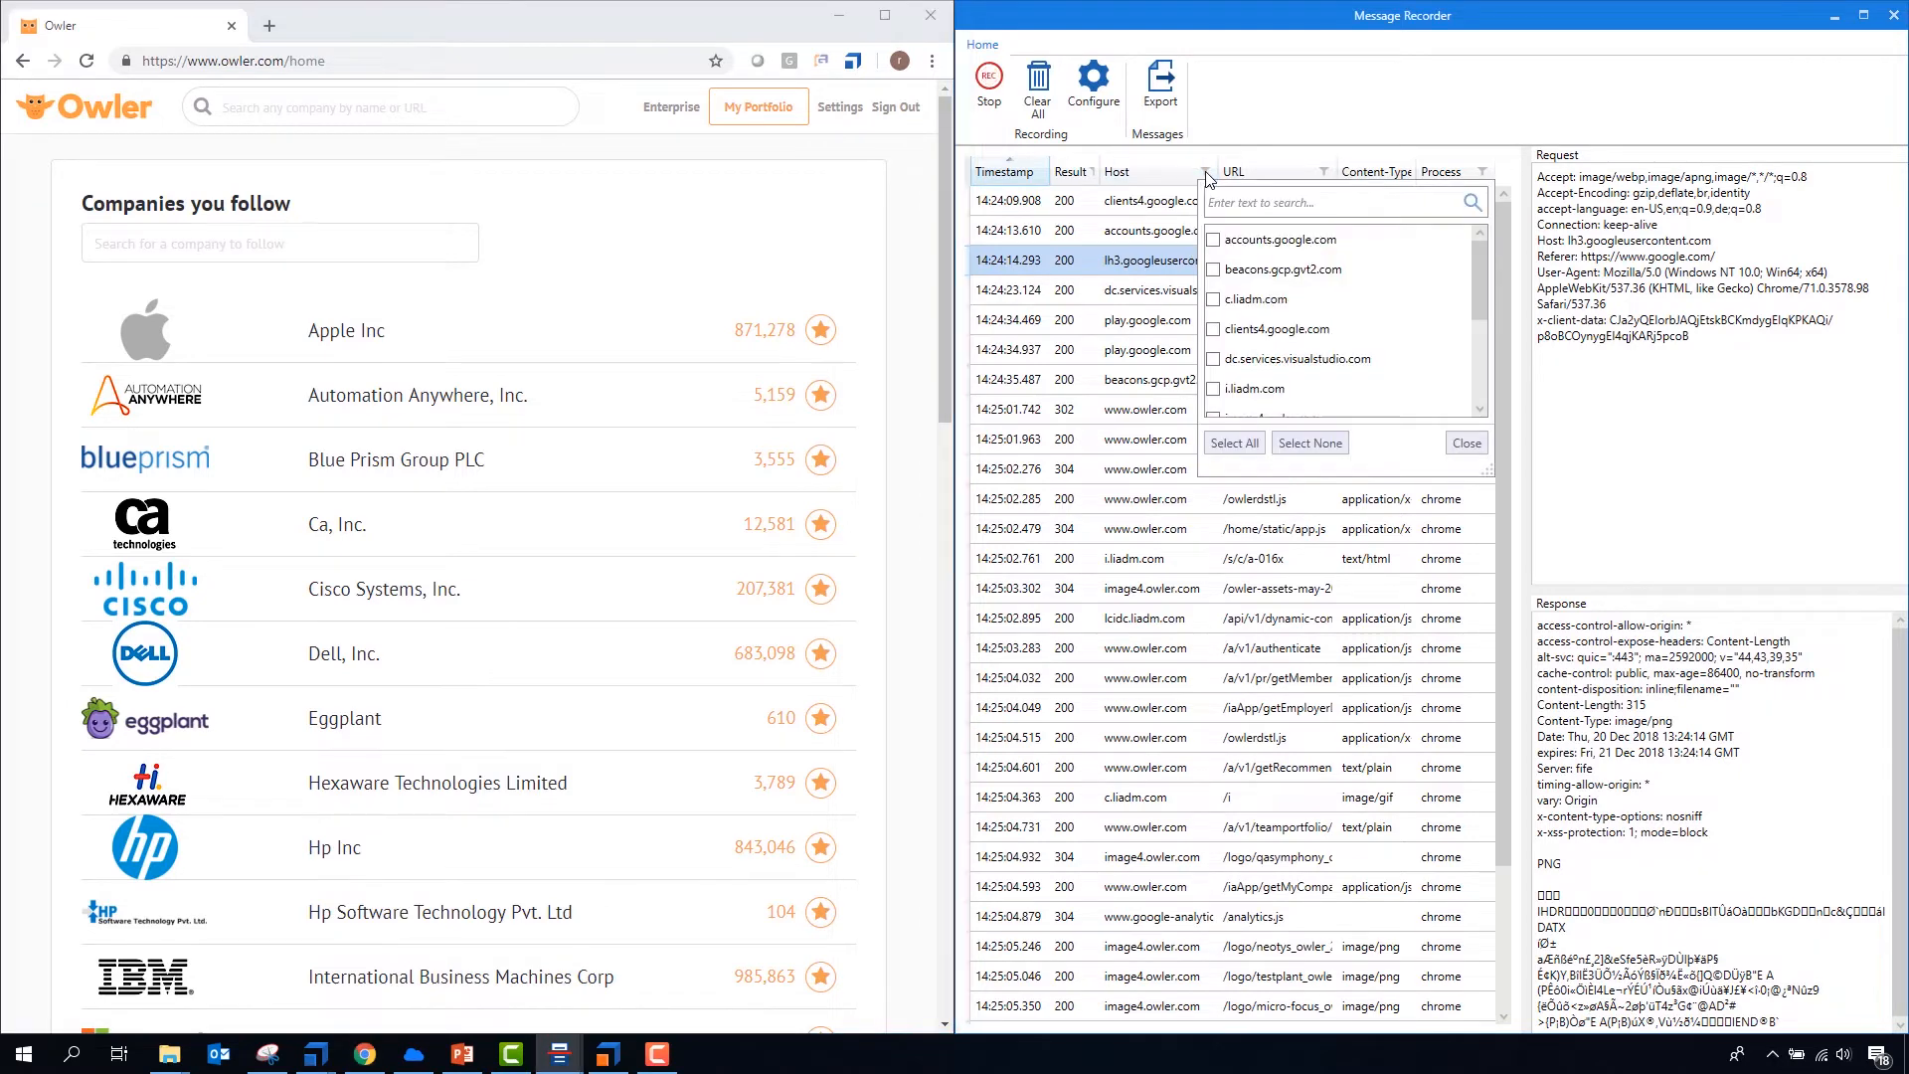
left_click(1239, 205)
type("owler")
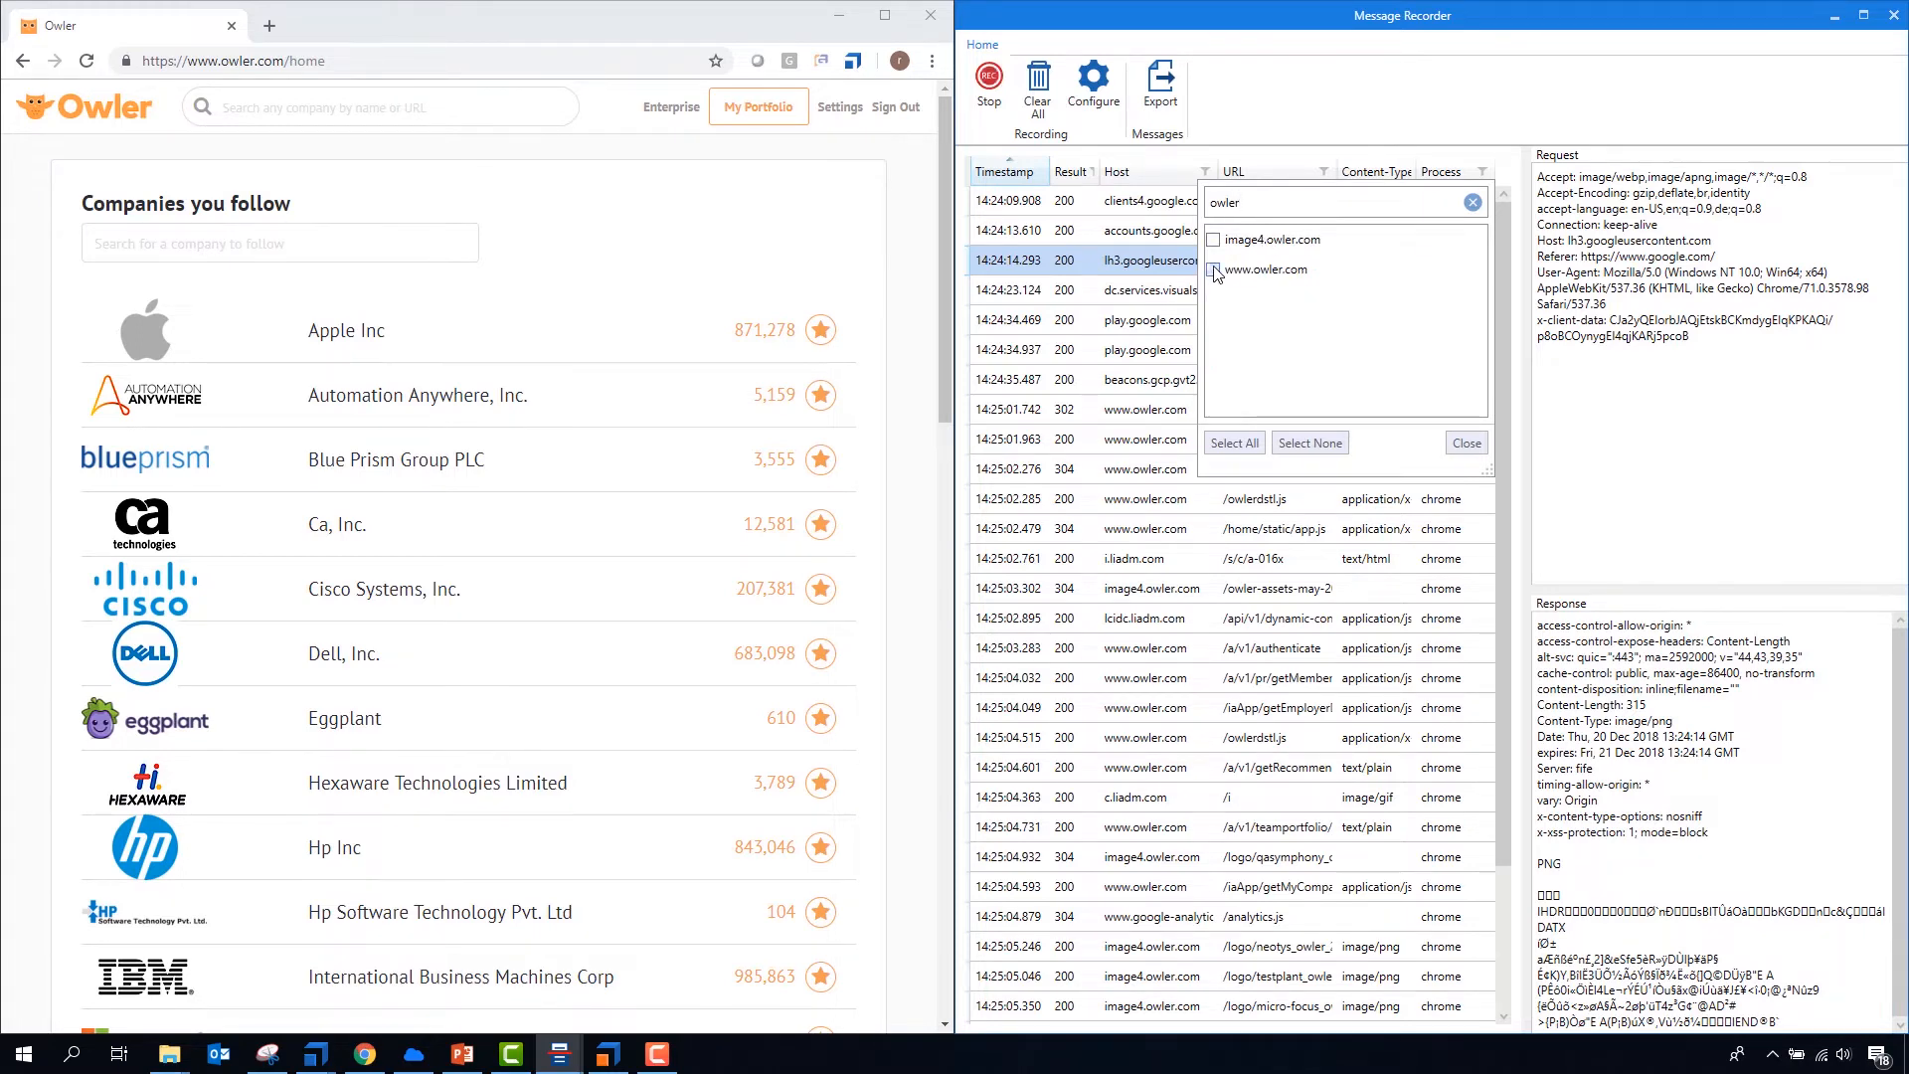
left_click(1213, 269)
left_click(1213, 239)
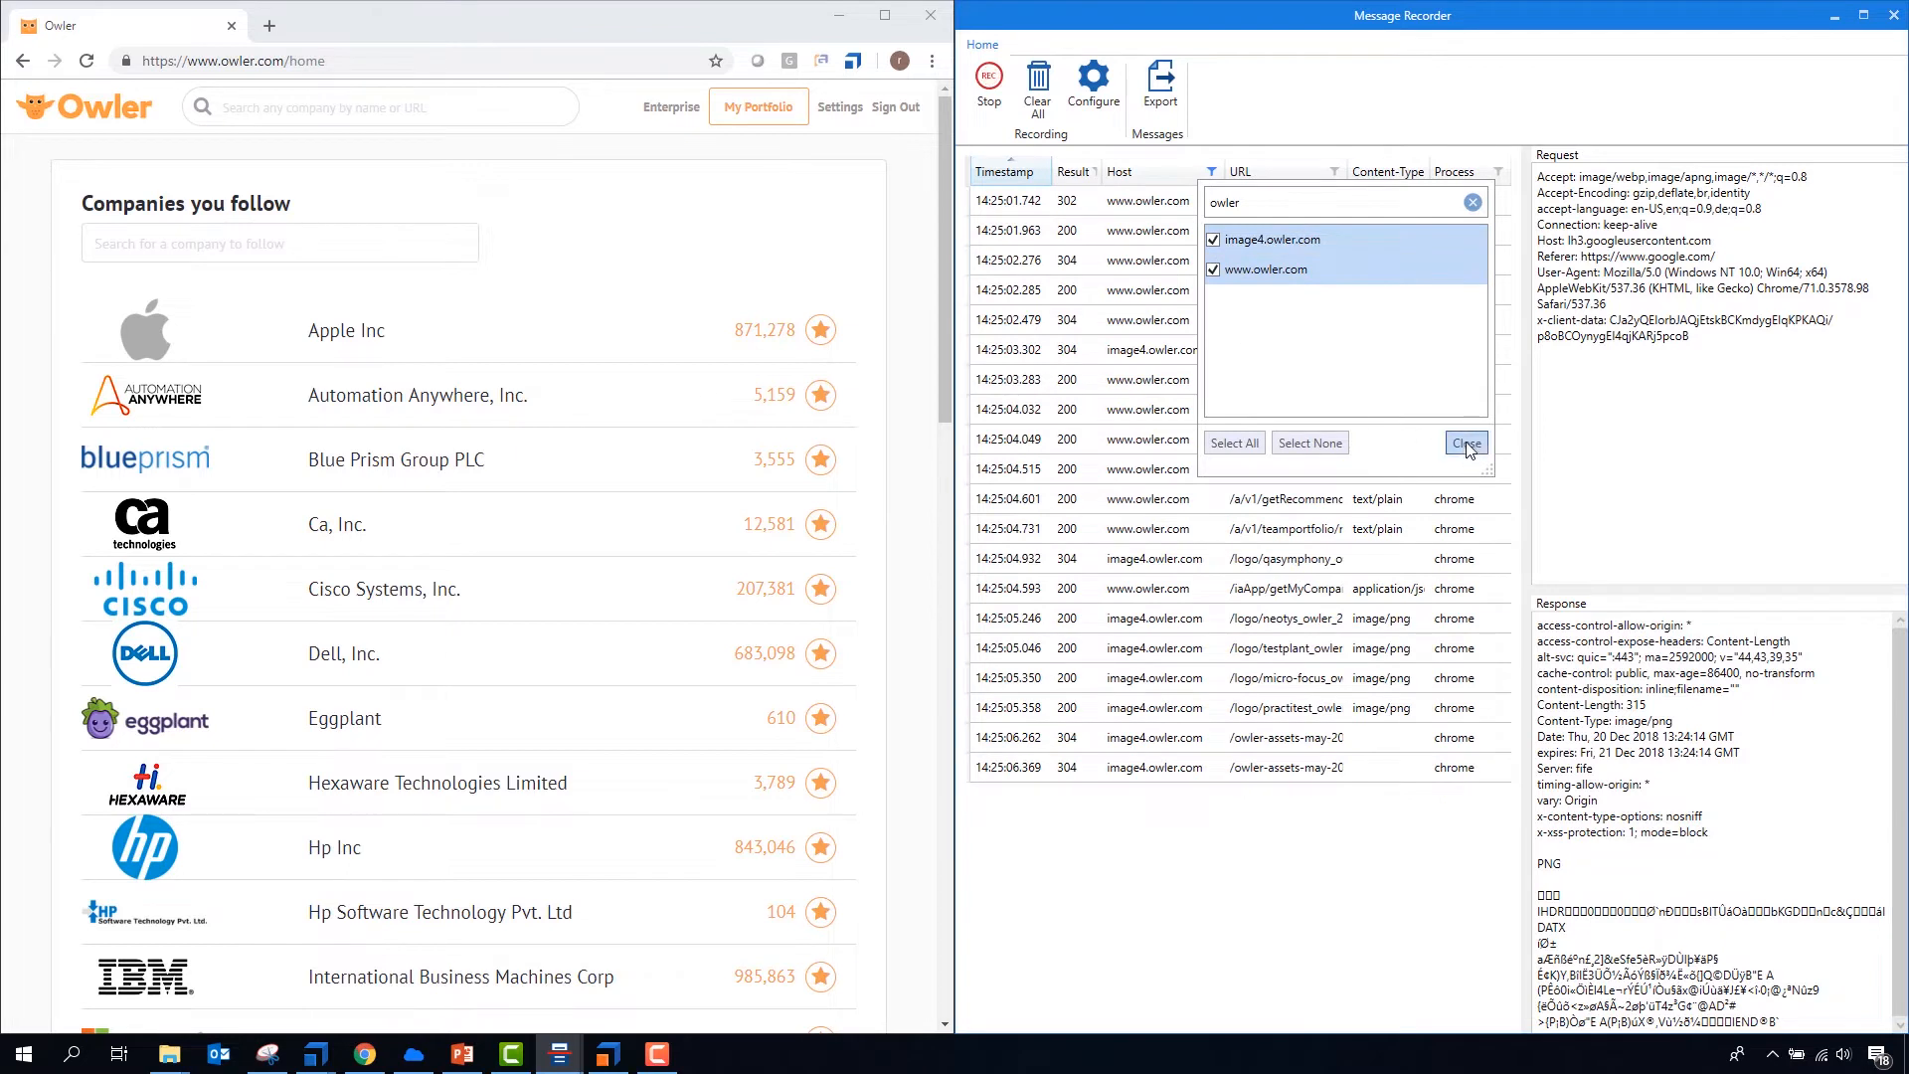
left_click(1467, 443)
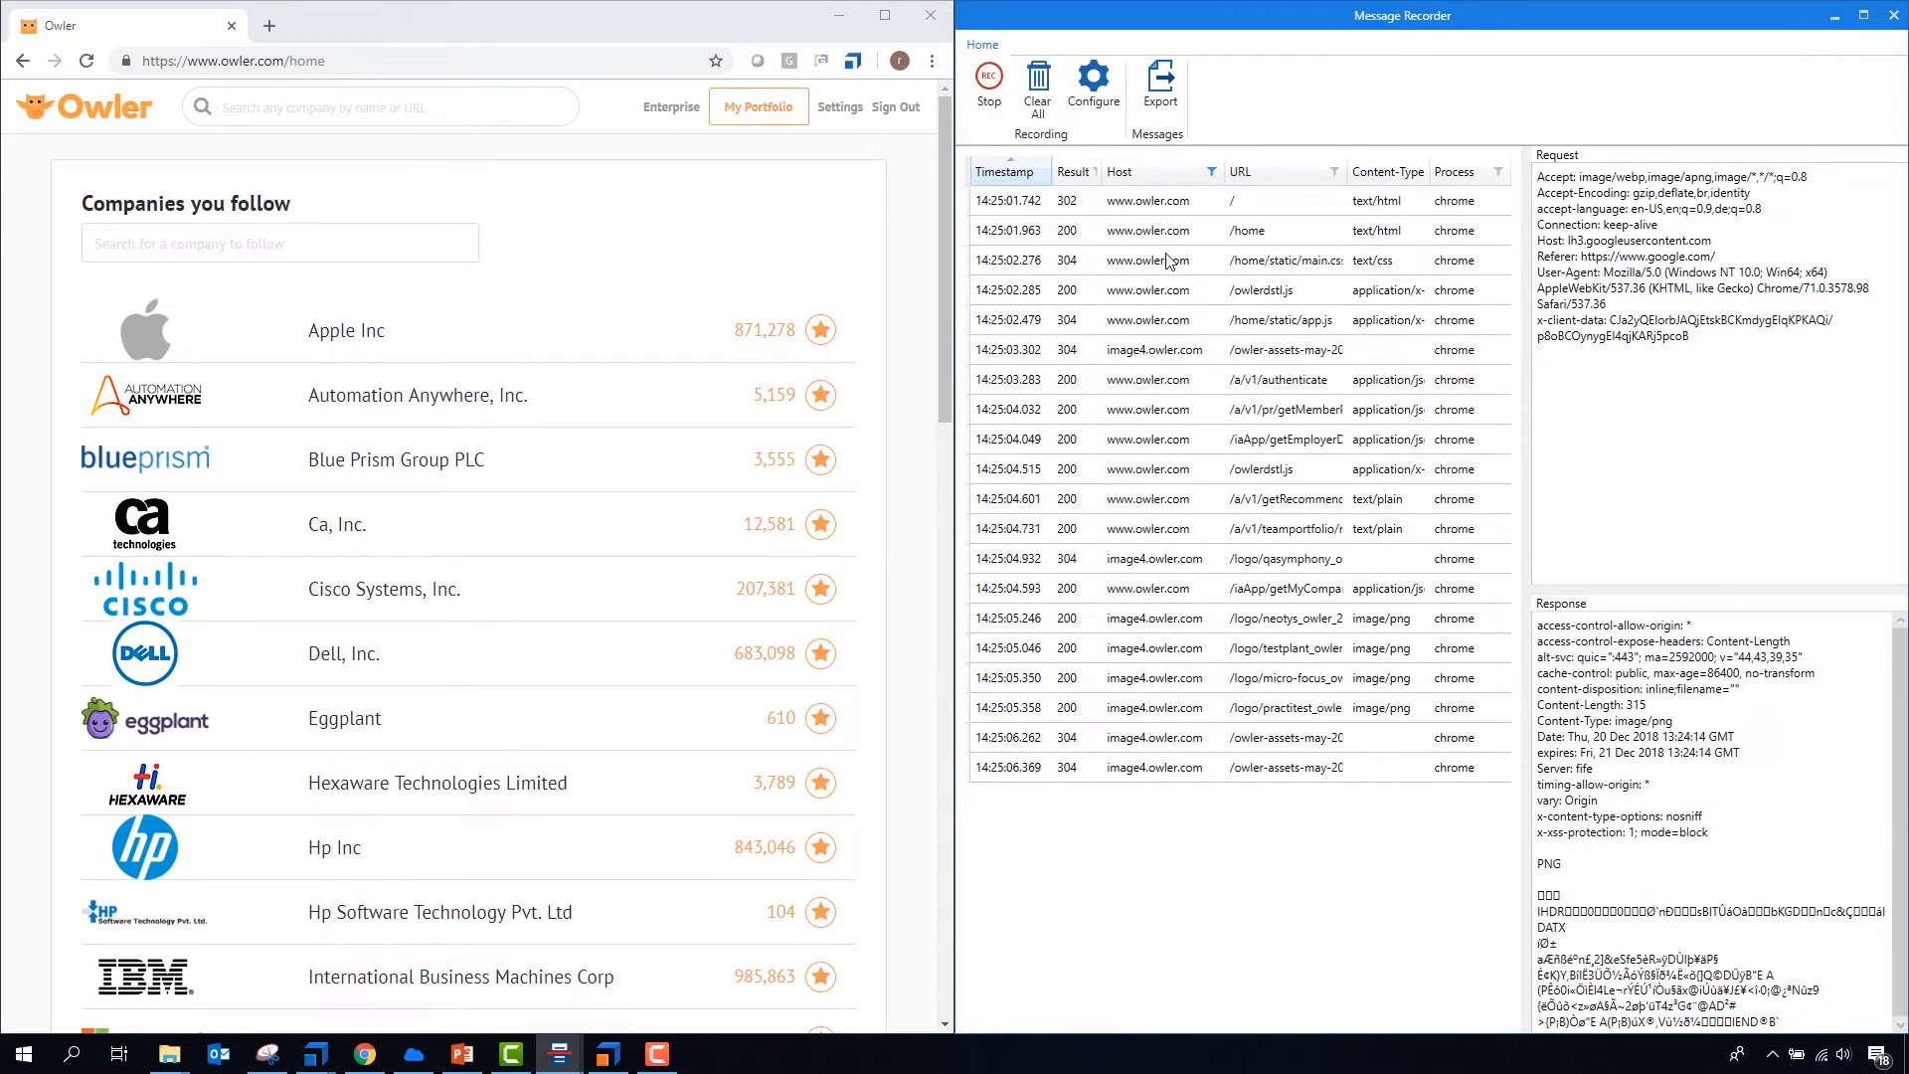
- Search Owler's followed companies for "Tricentis" and unfollow Tricentis GmbH while recording
left_click(361, 250)
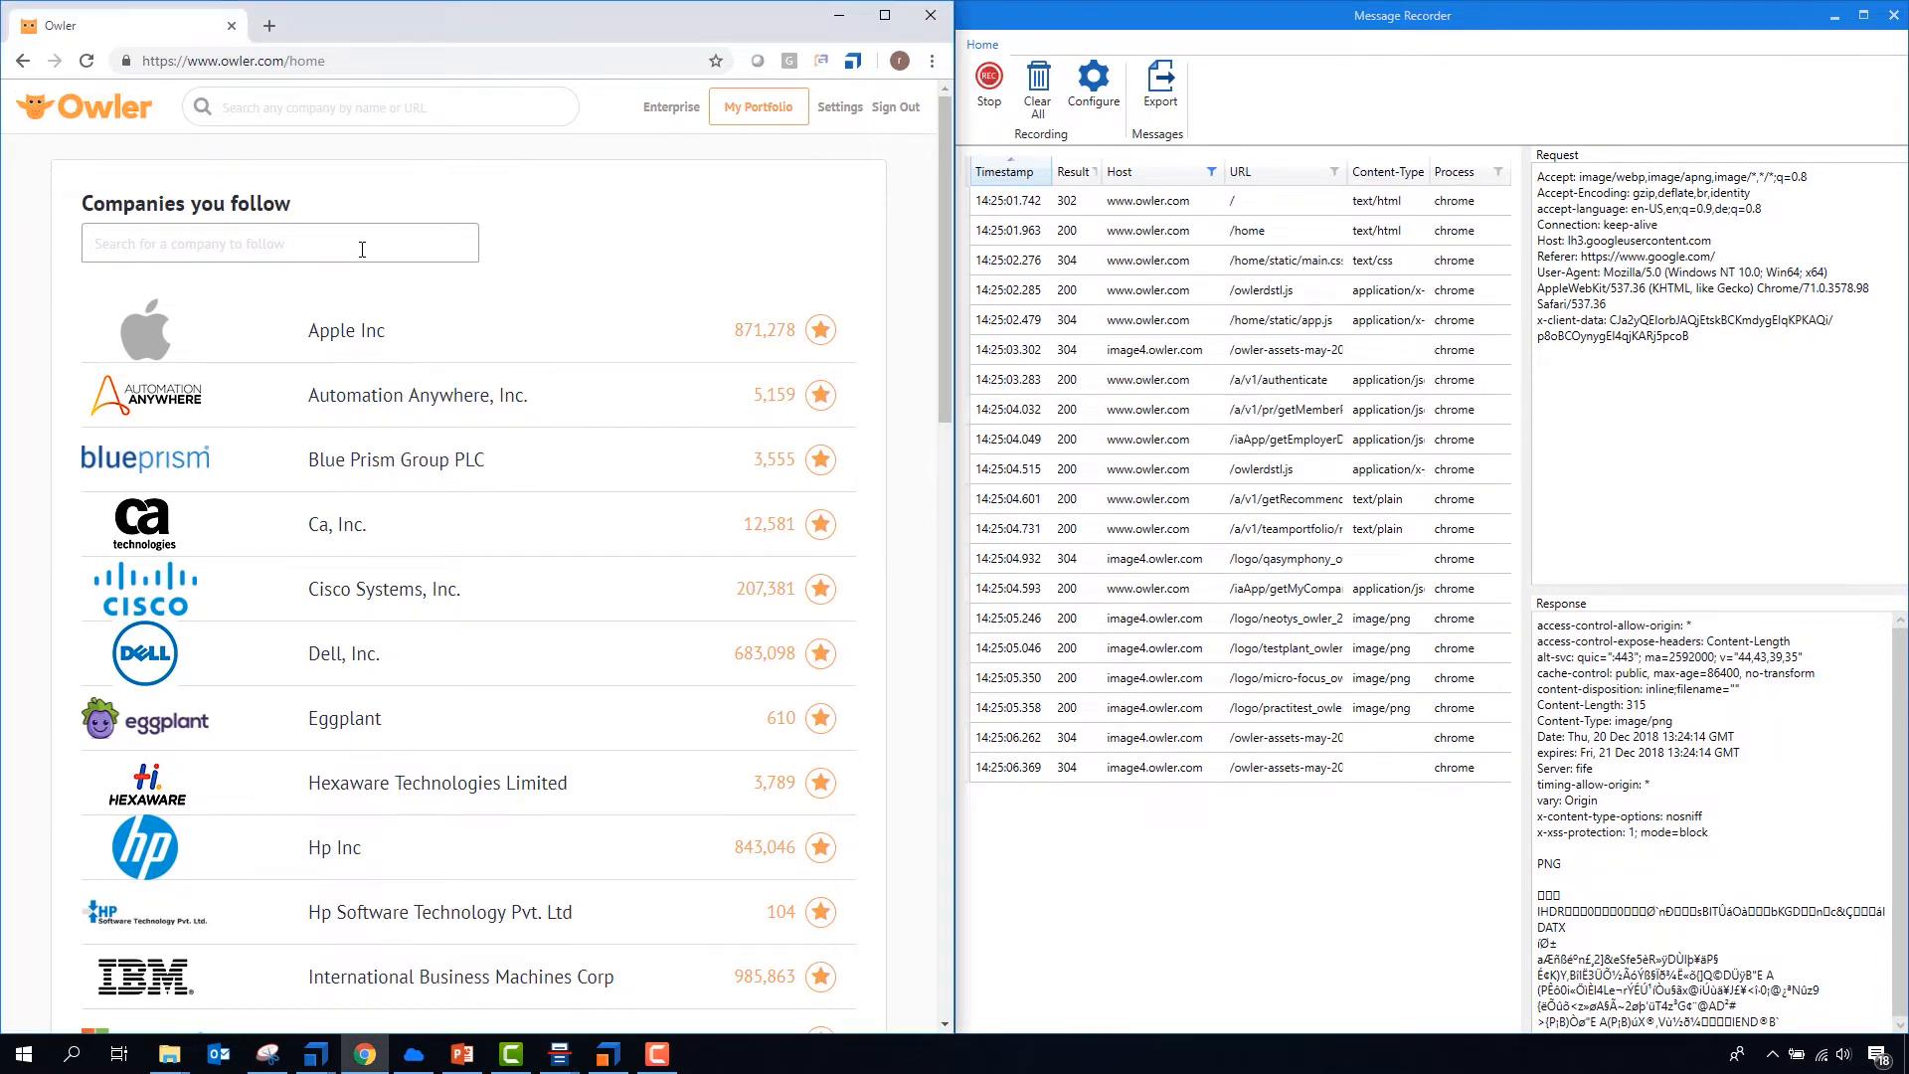
type("Tricentisw")
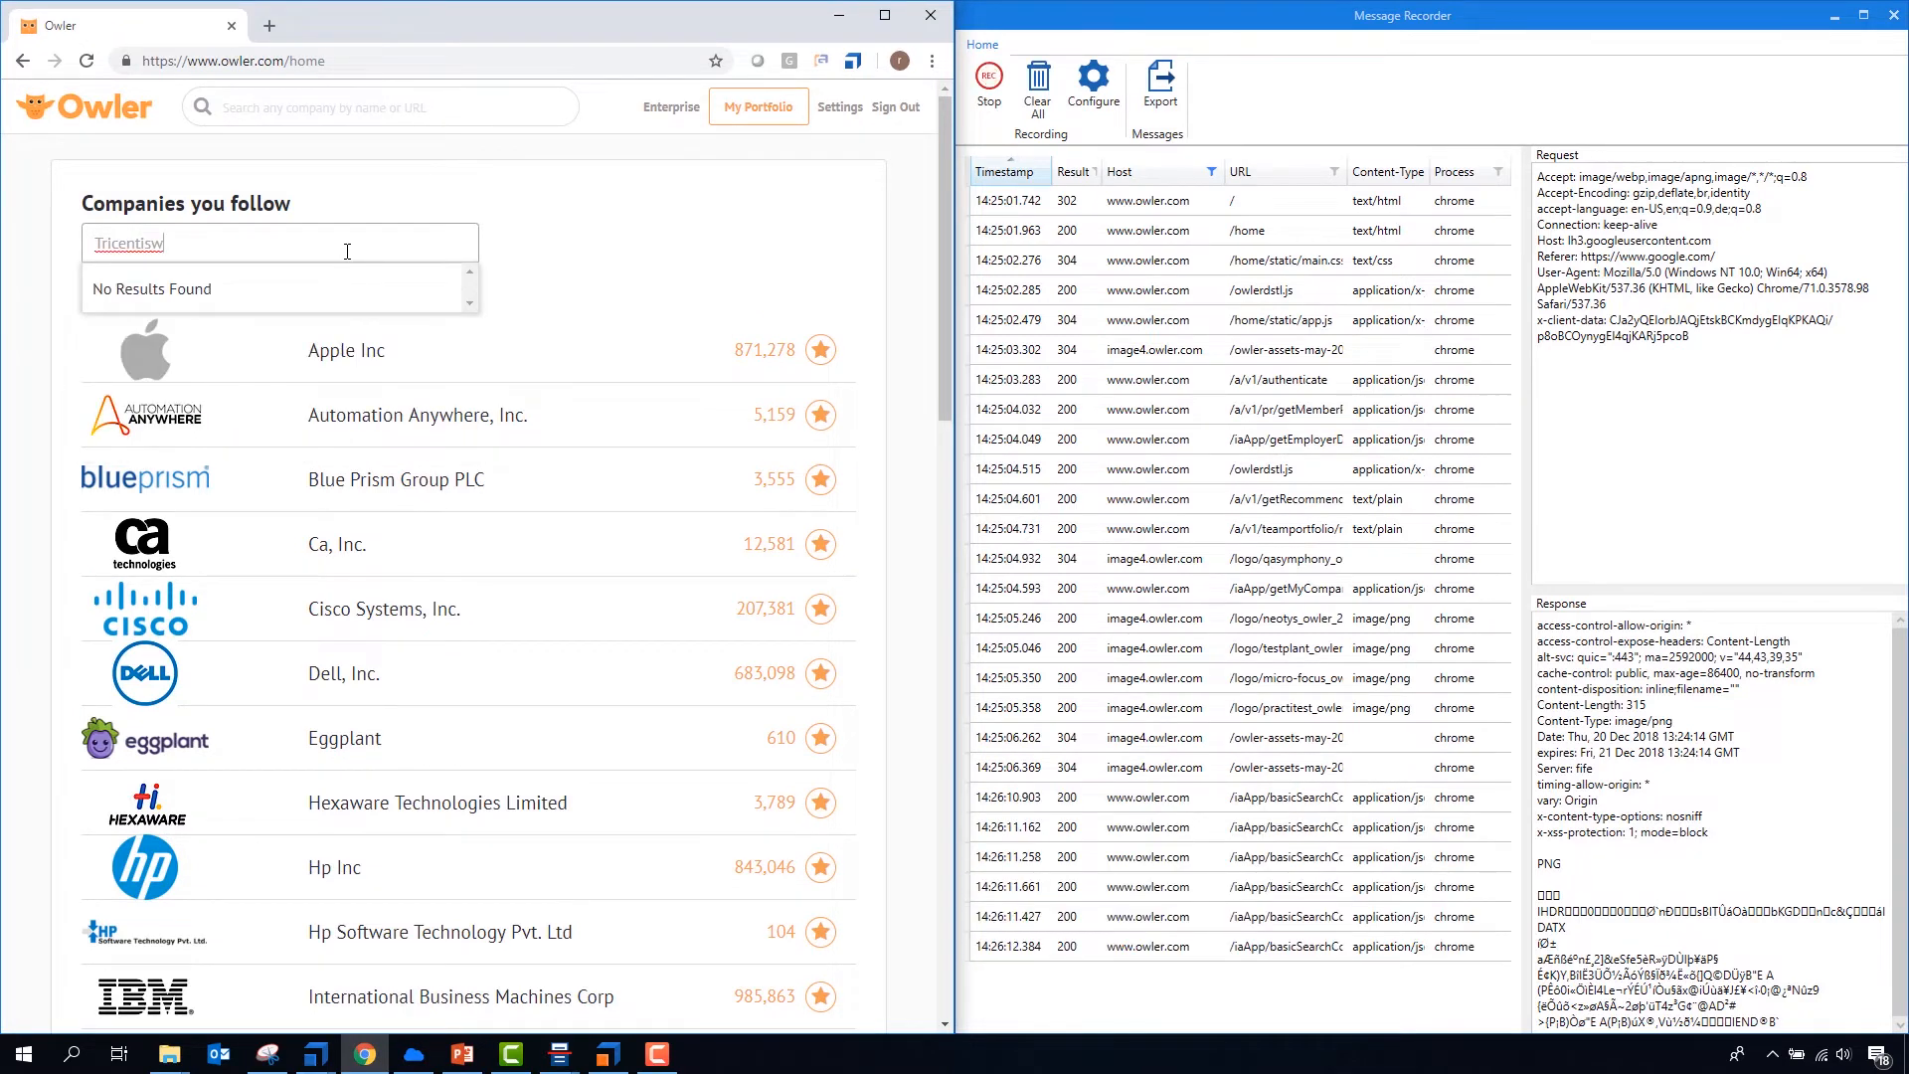
key("BackSpace")
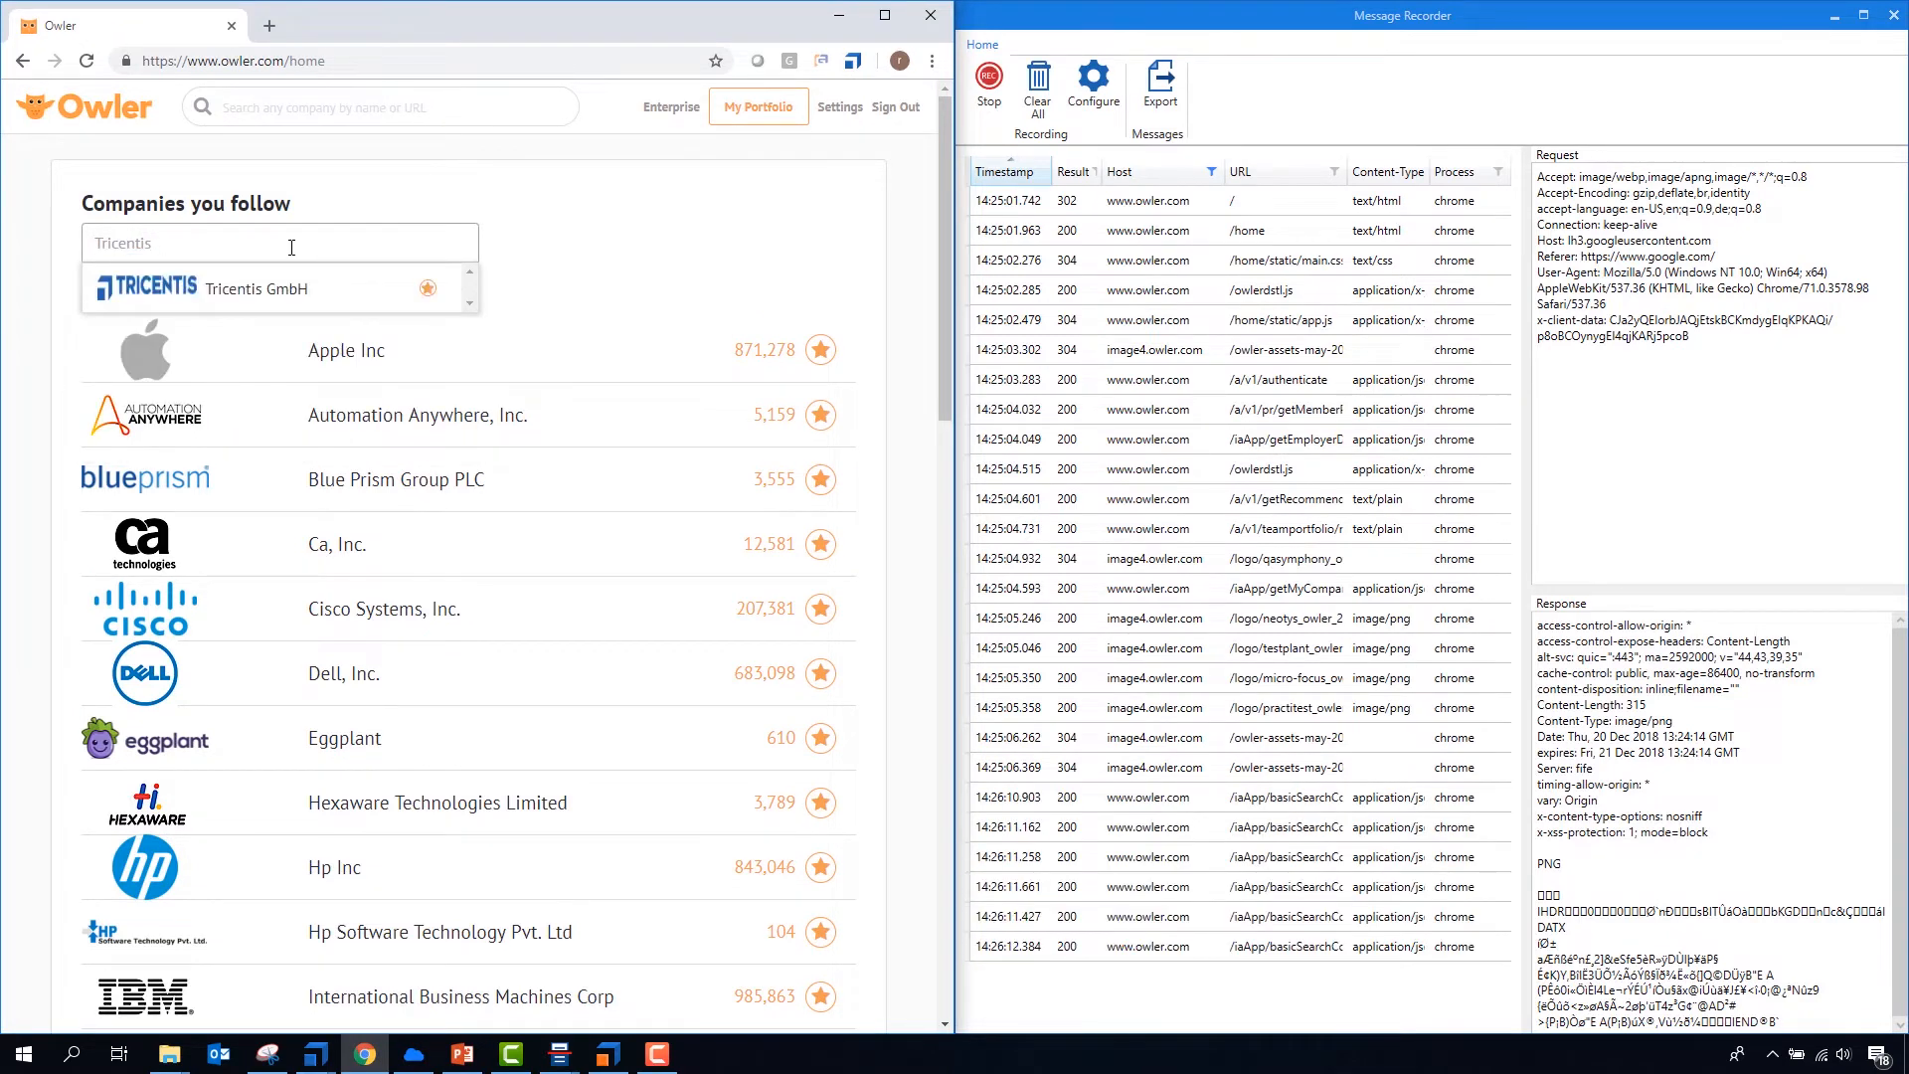
left_click(144, 290)
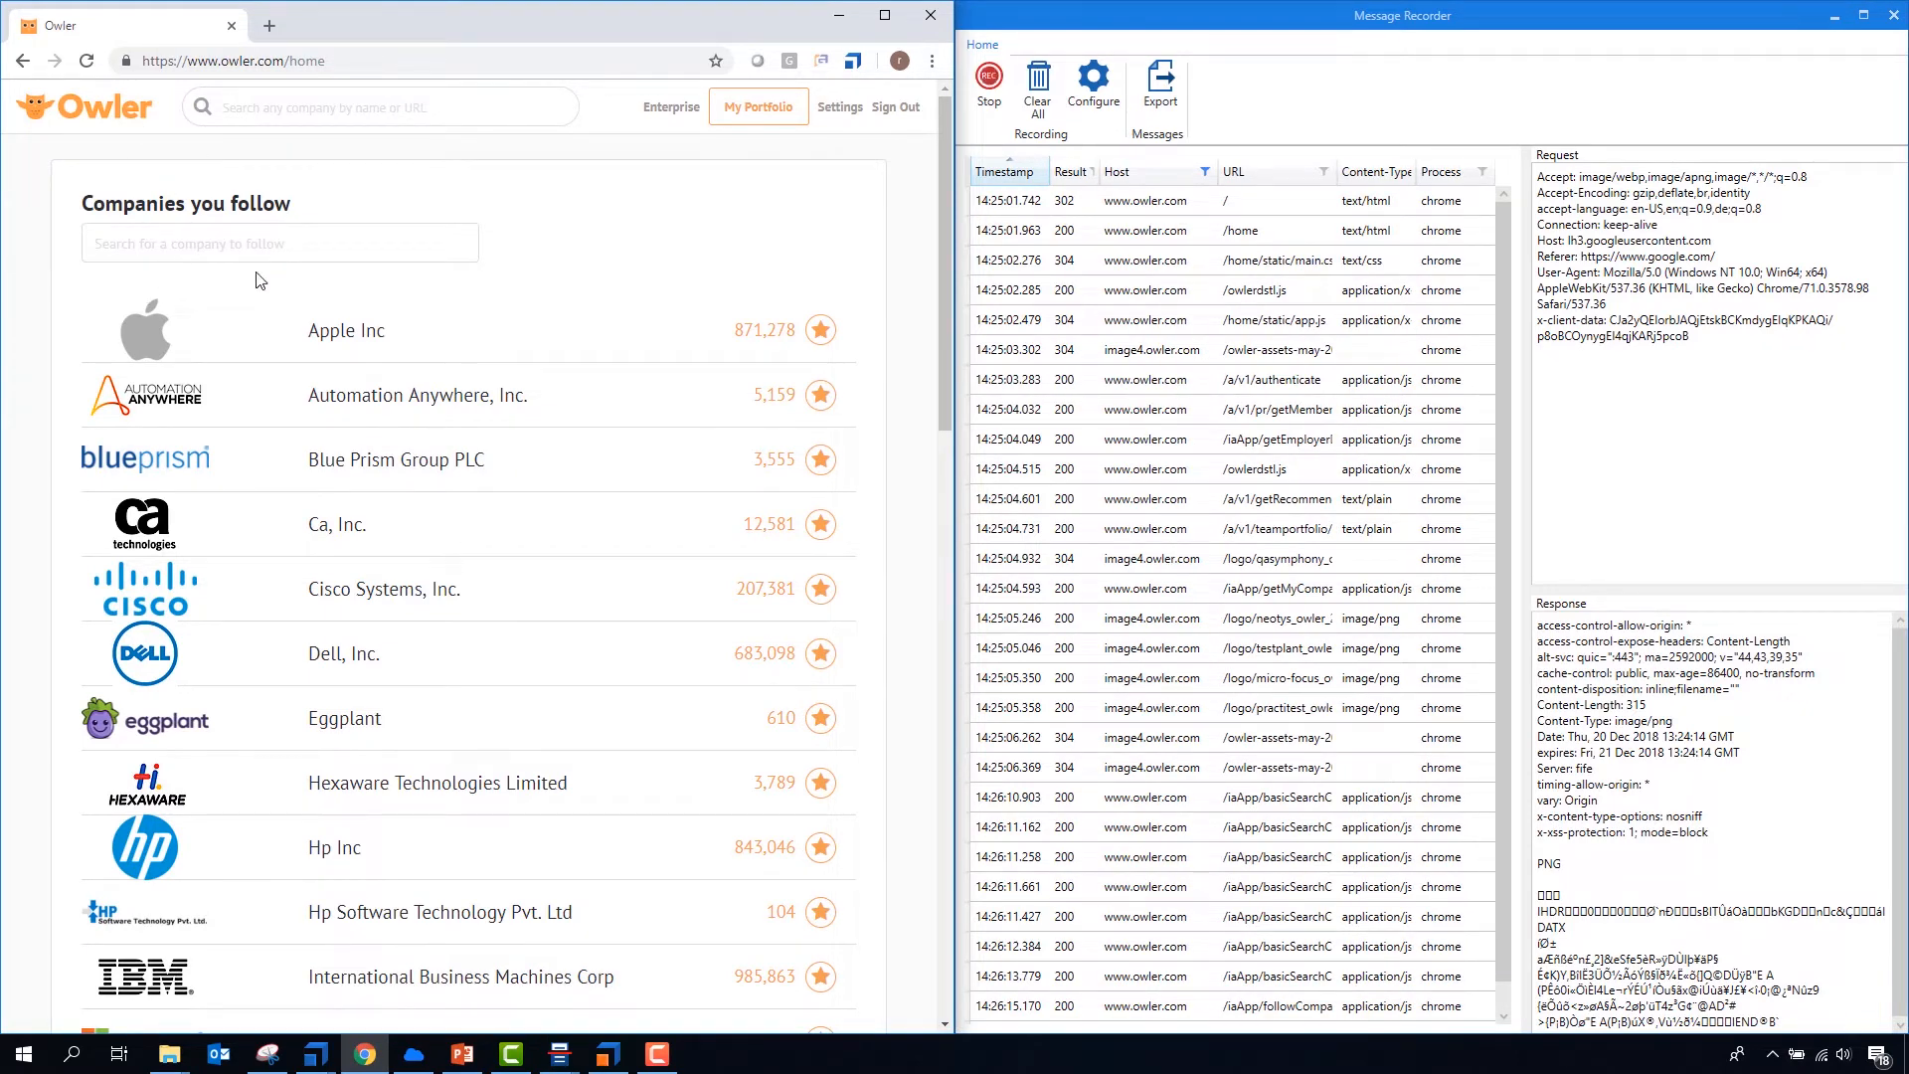
- Search for "tricentis" again on the Owler page and follow Tricentis GmbH
left_click(206, 239)
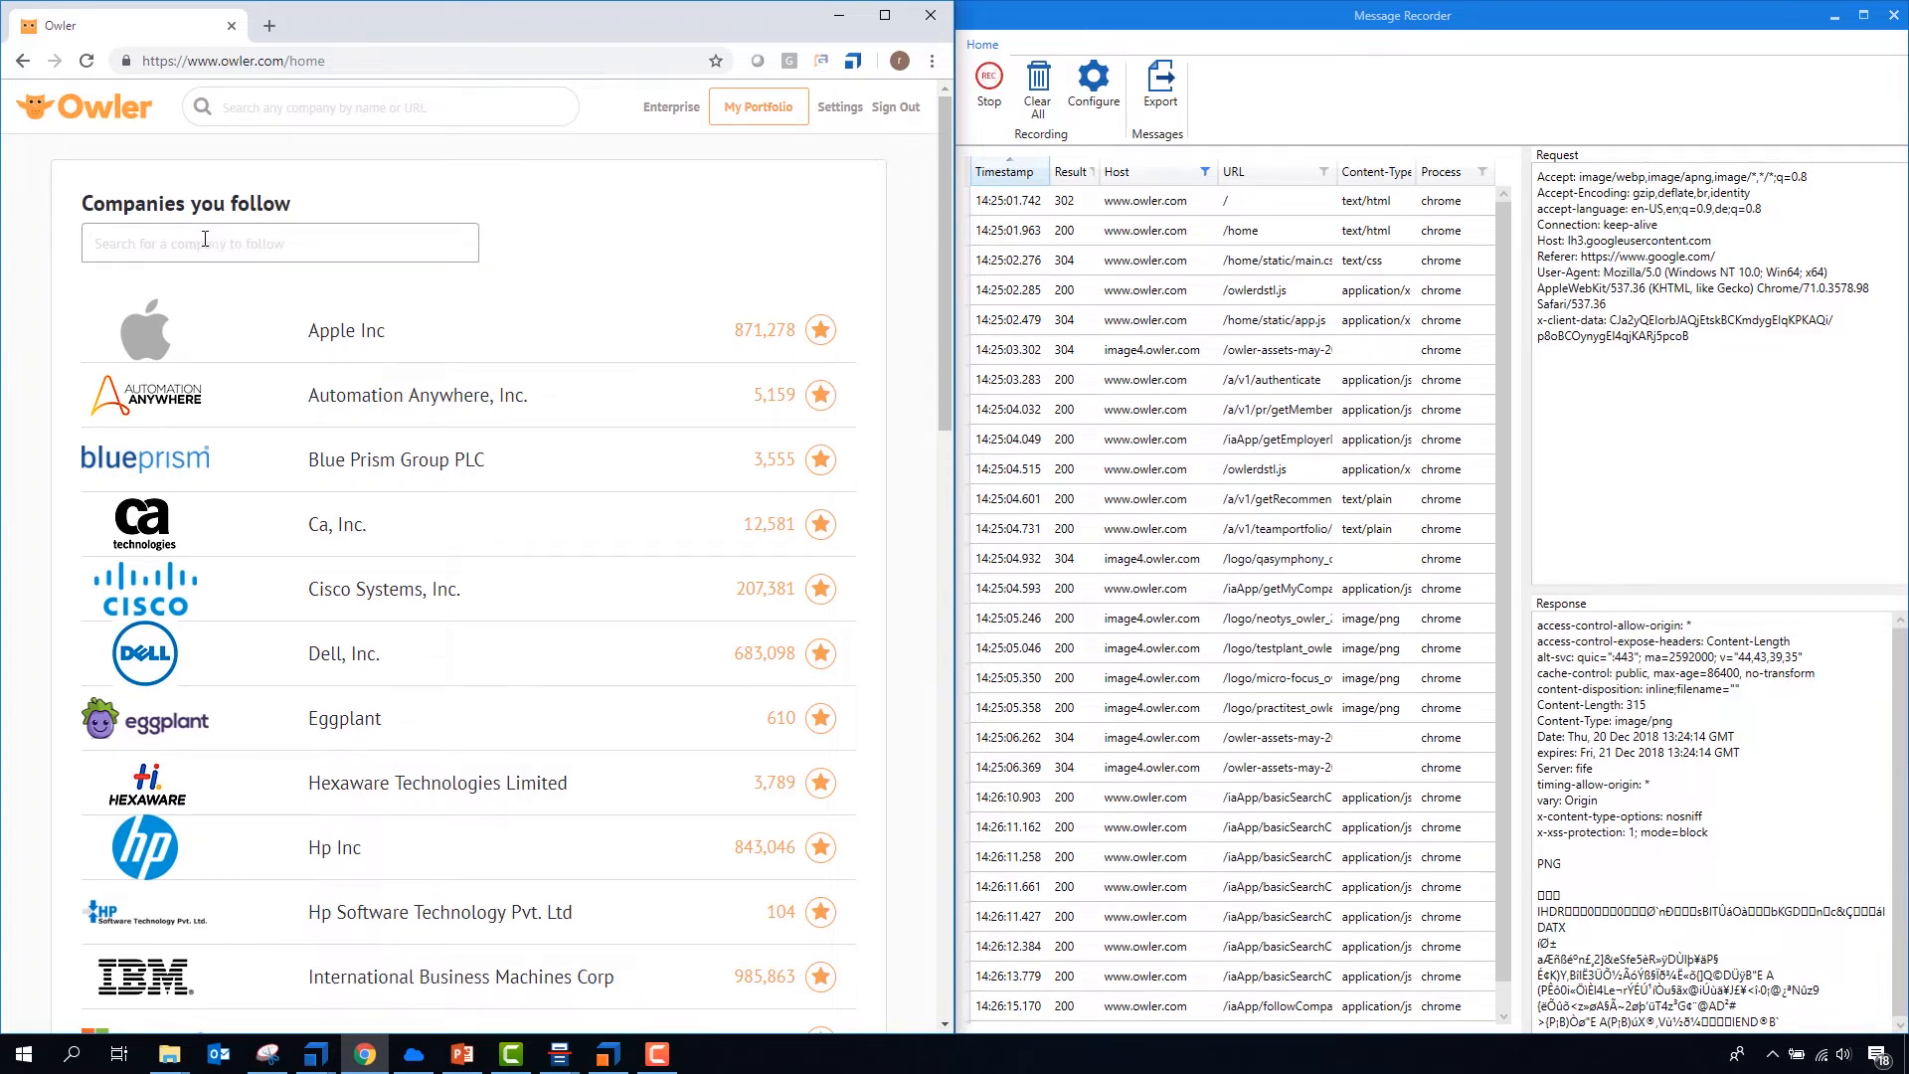
type("tri")
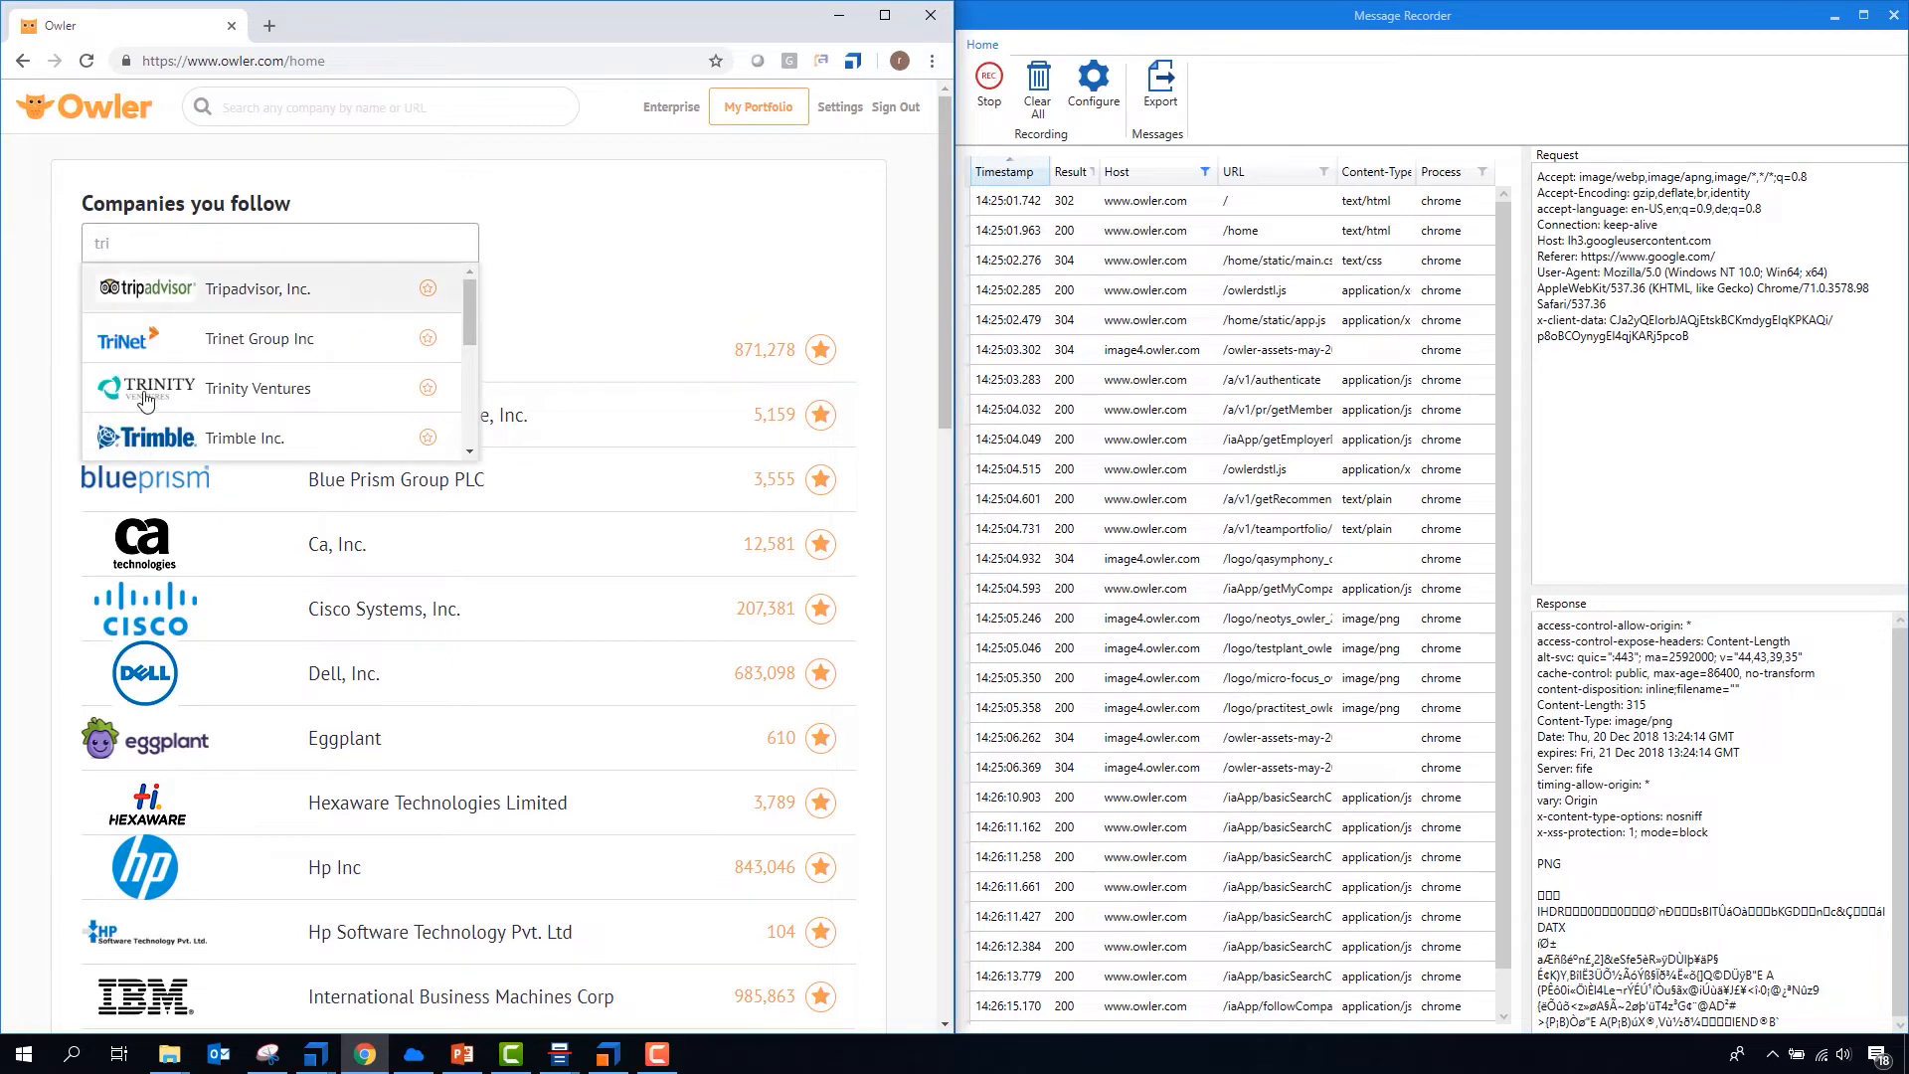
type("centis")
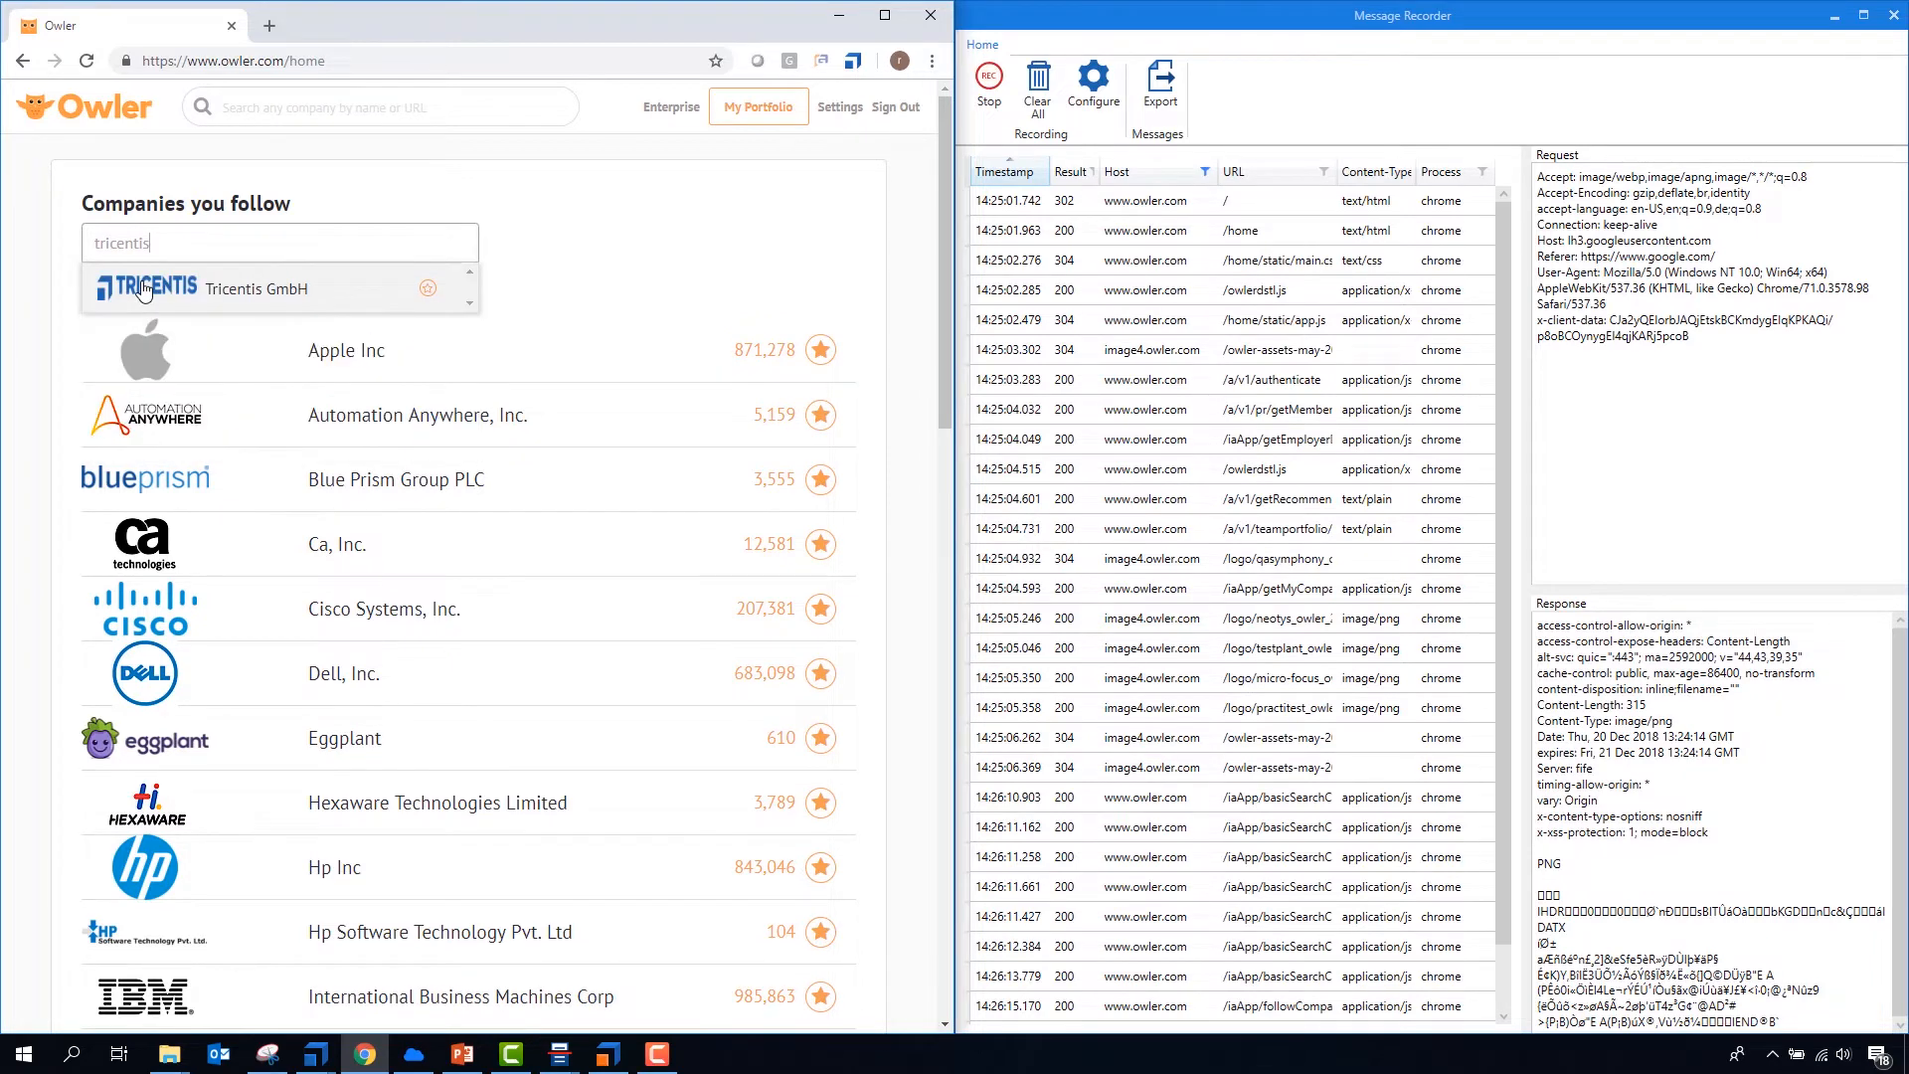
left_click(145, 291)
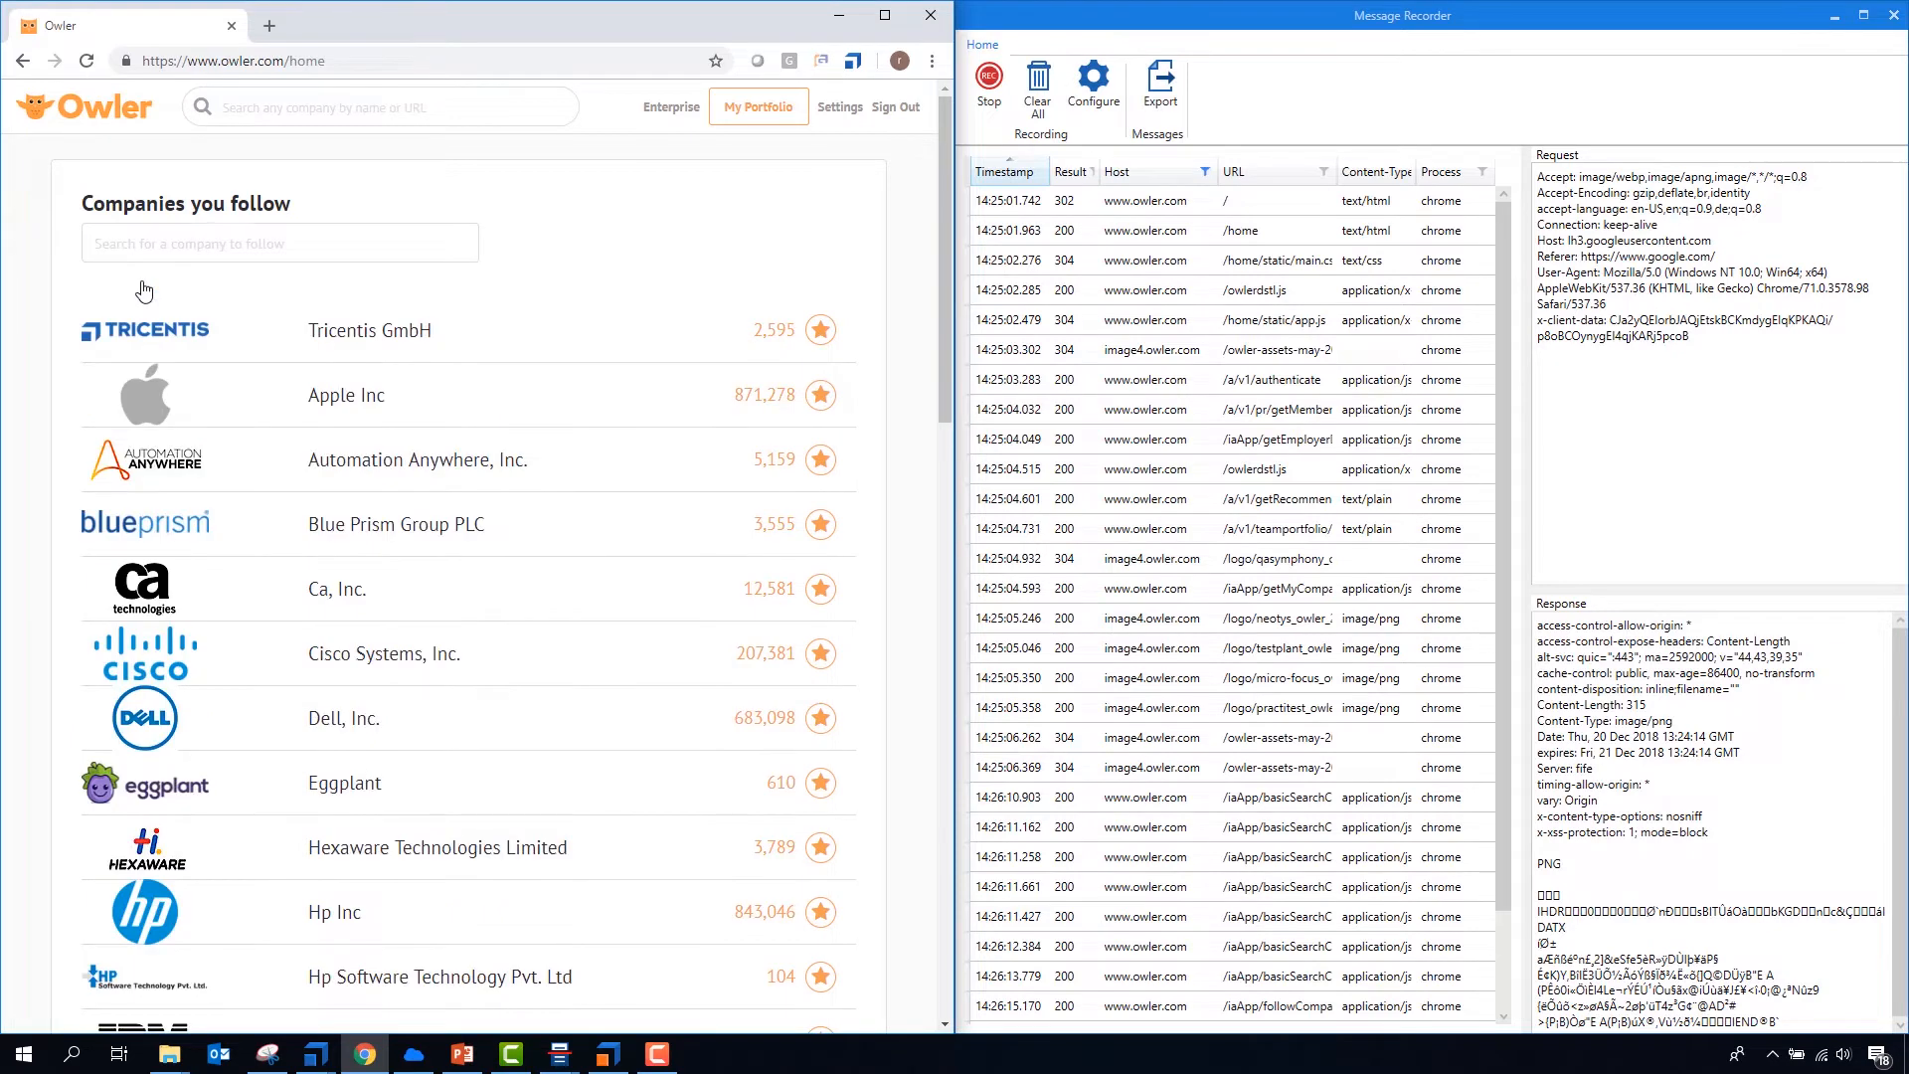
- Open the Tricentis company page on Owler and look through the newly captured messages
left_click(185, 328)
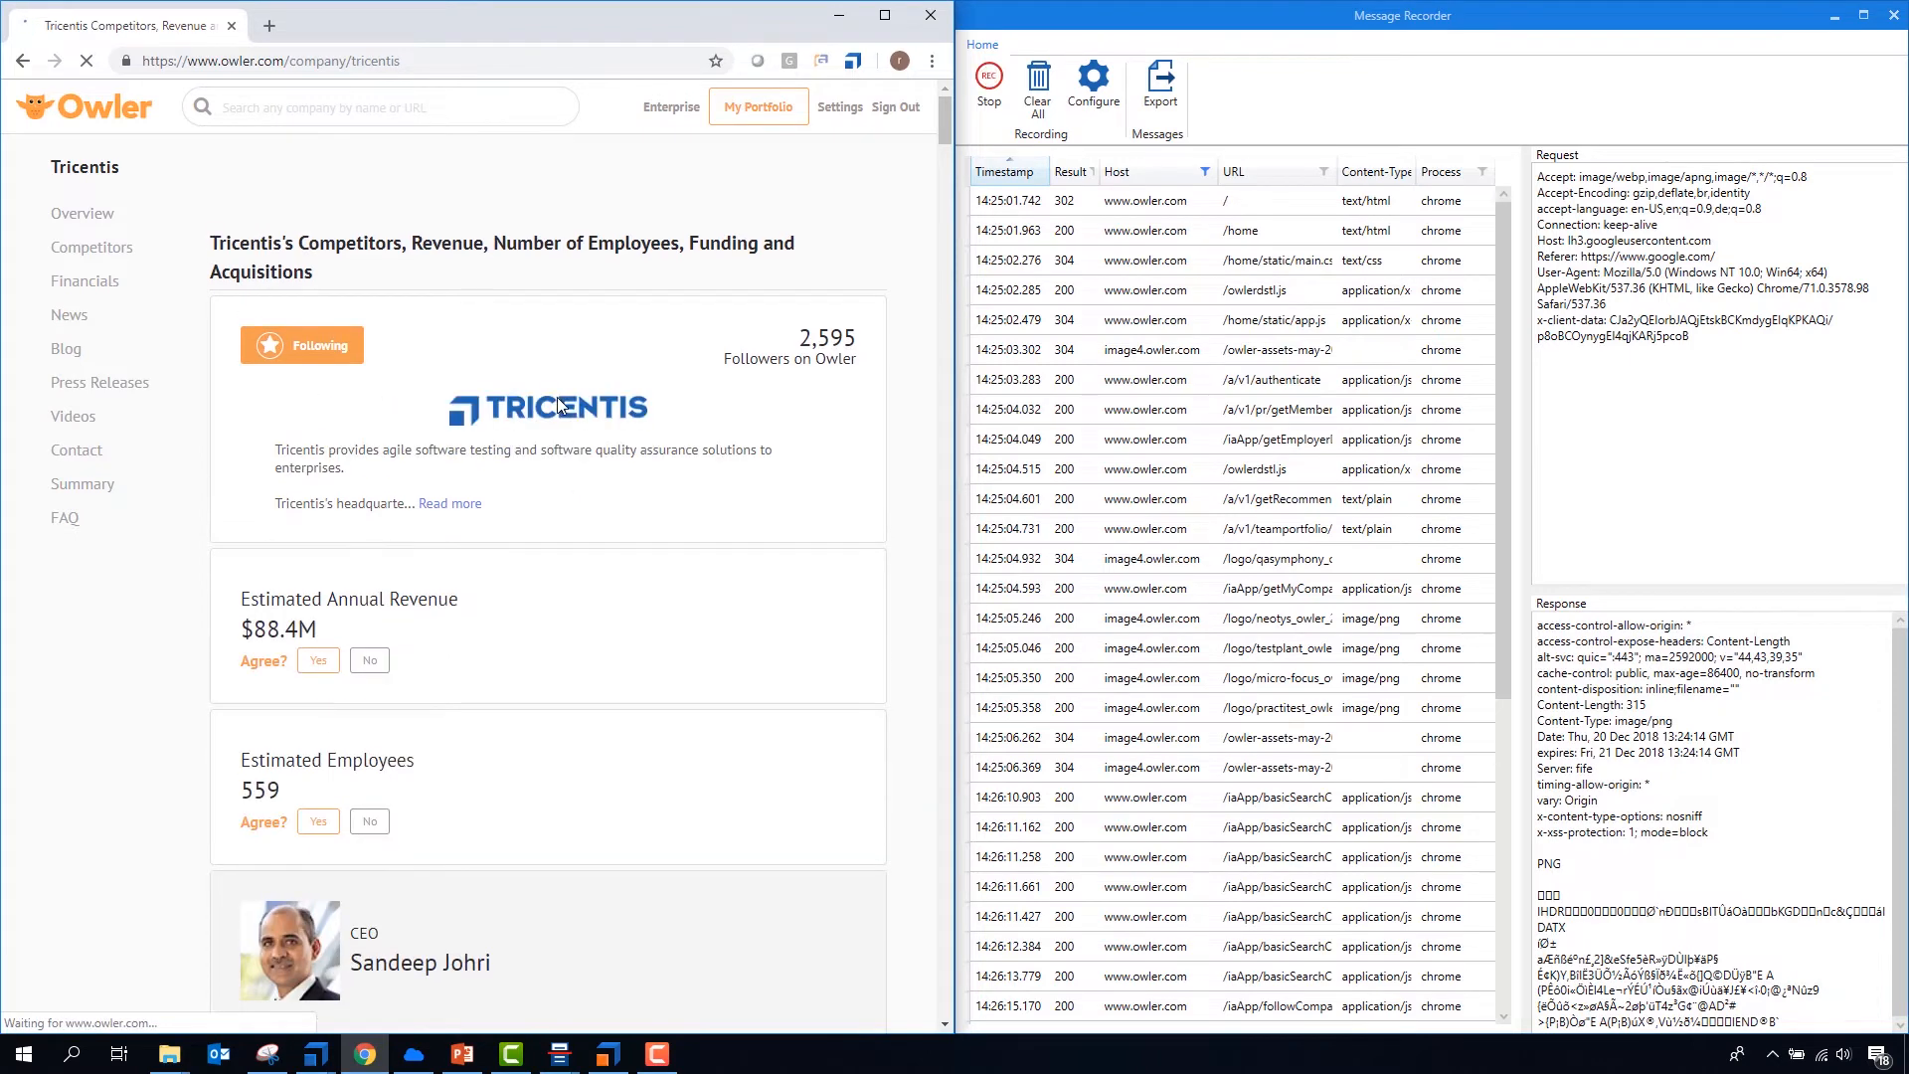
scroll(1206, 392, "down", 4)
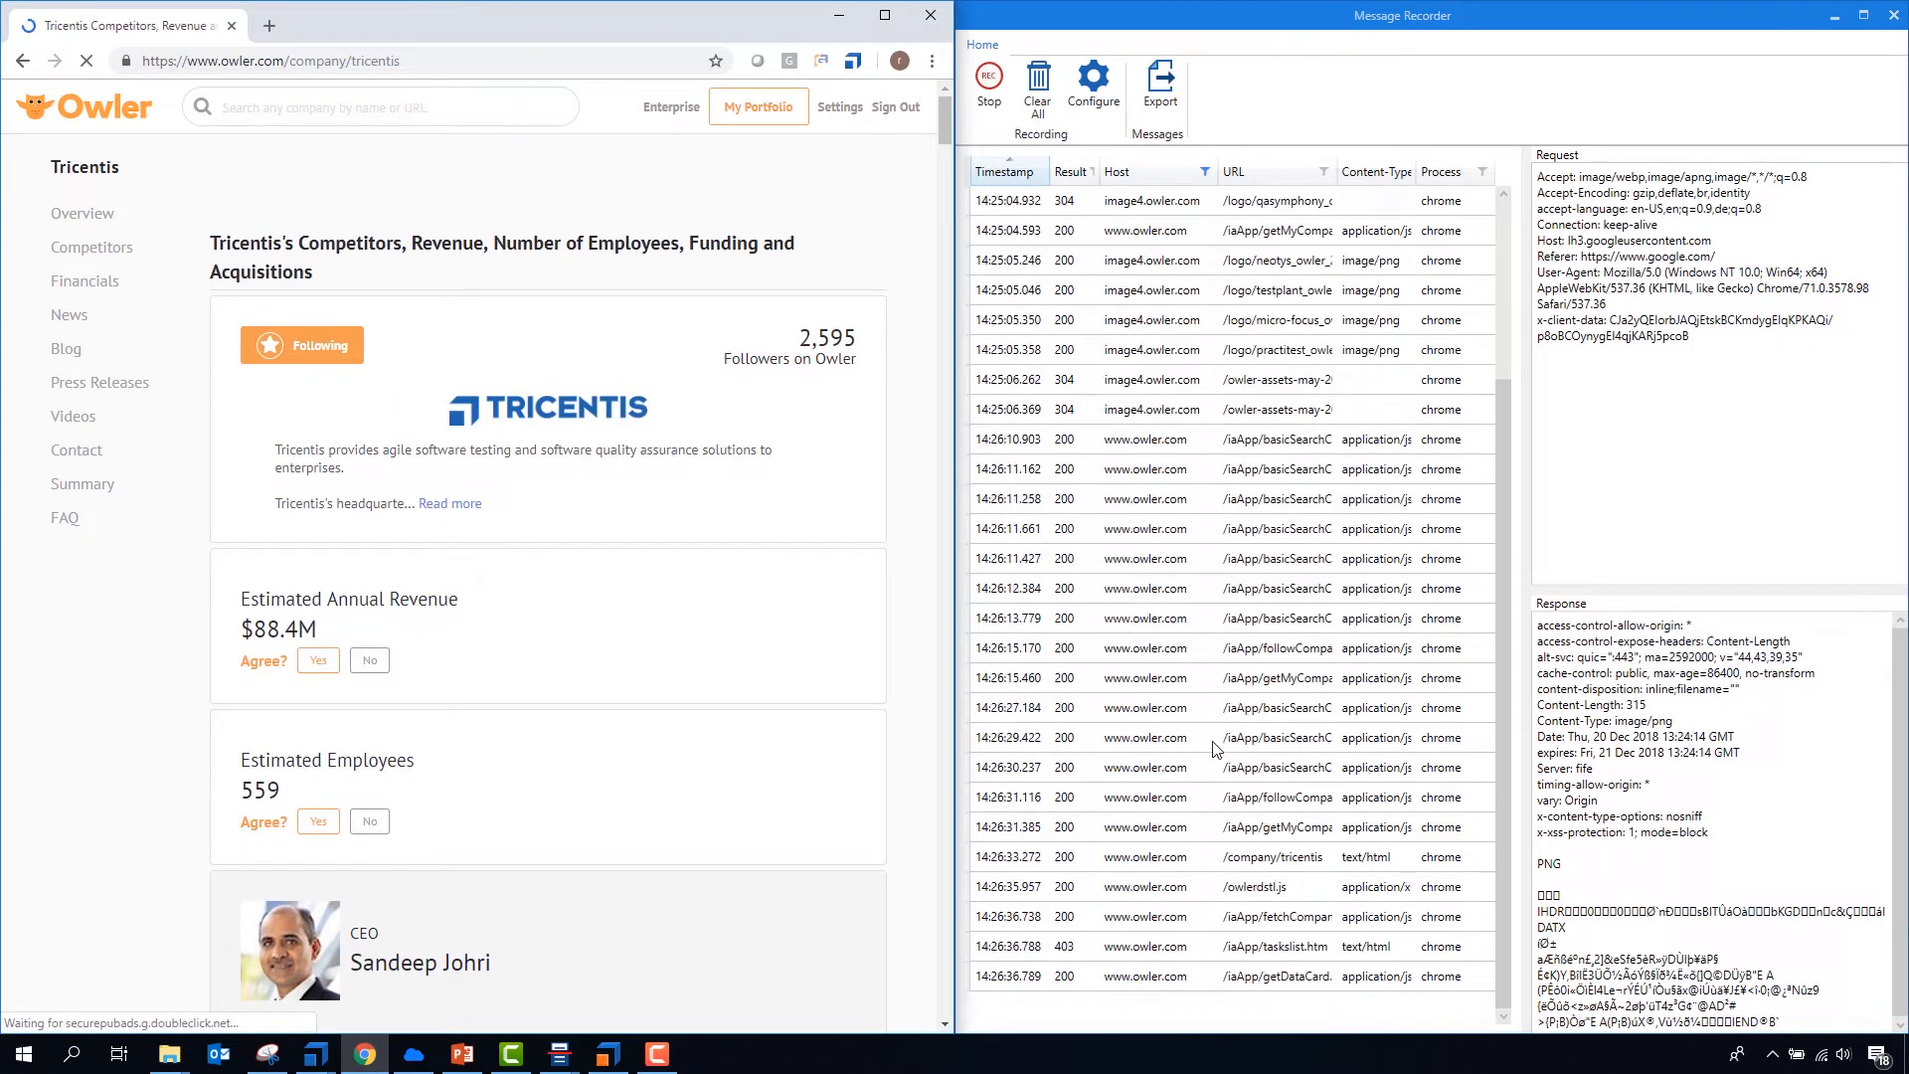
scroll(1215, 750, "up", 4)
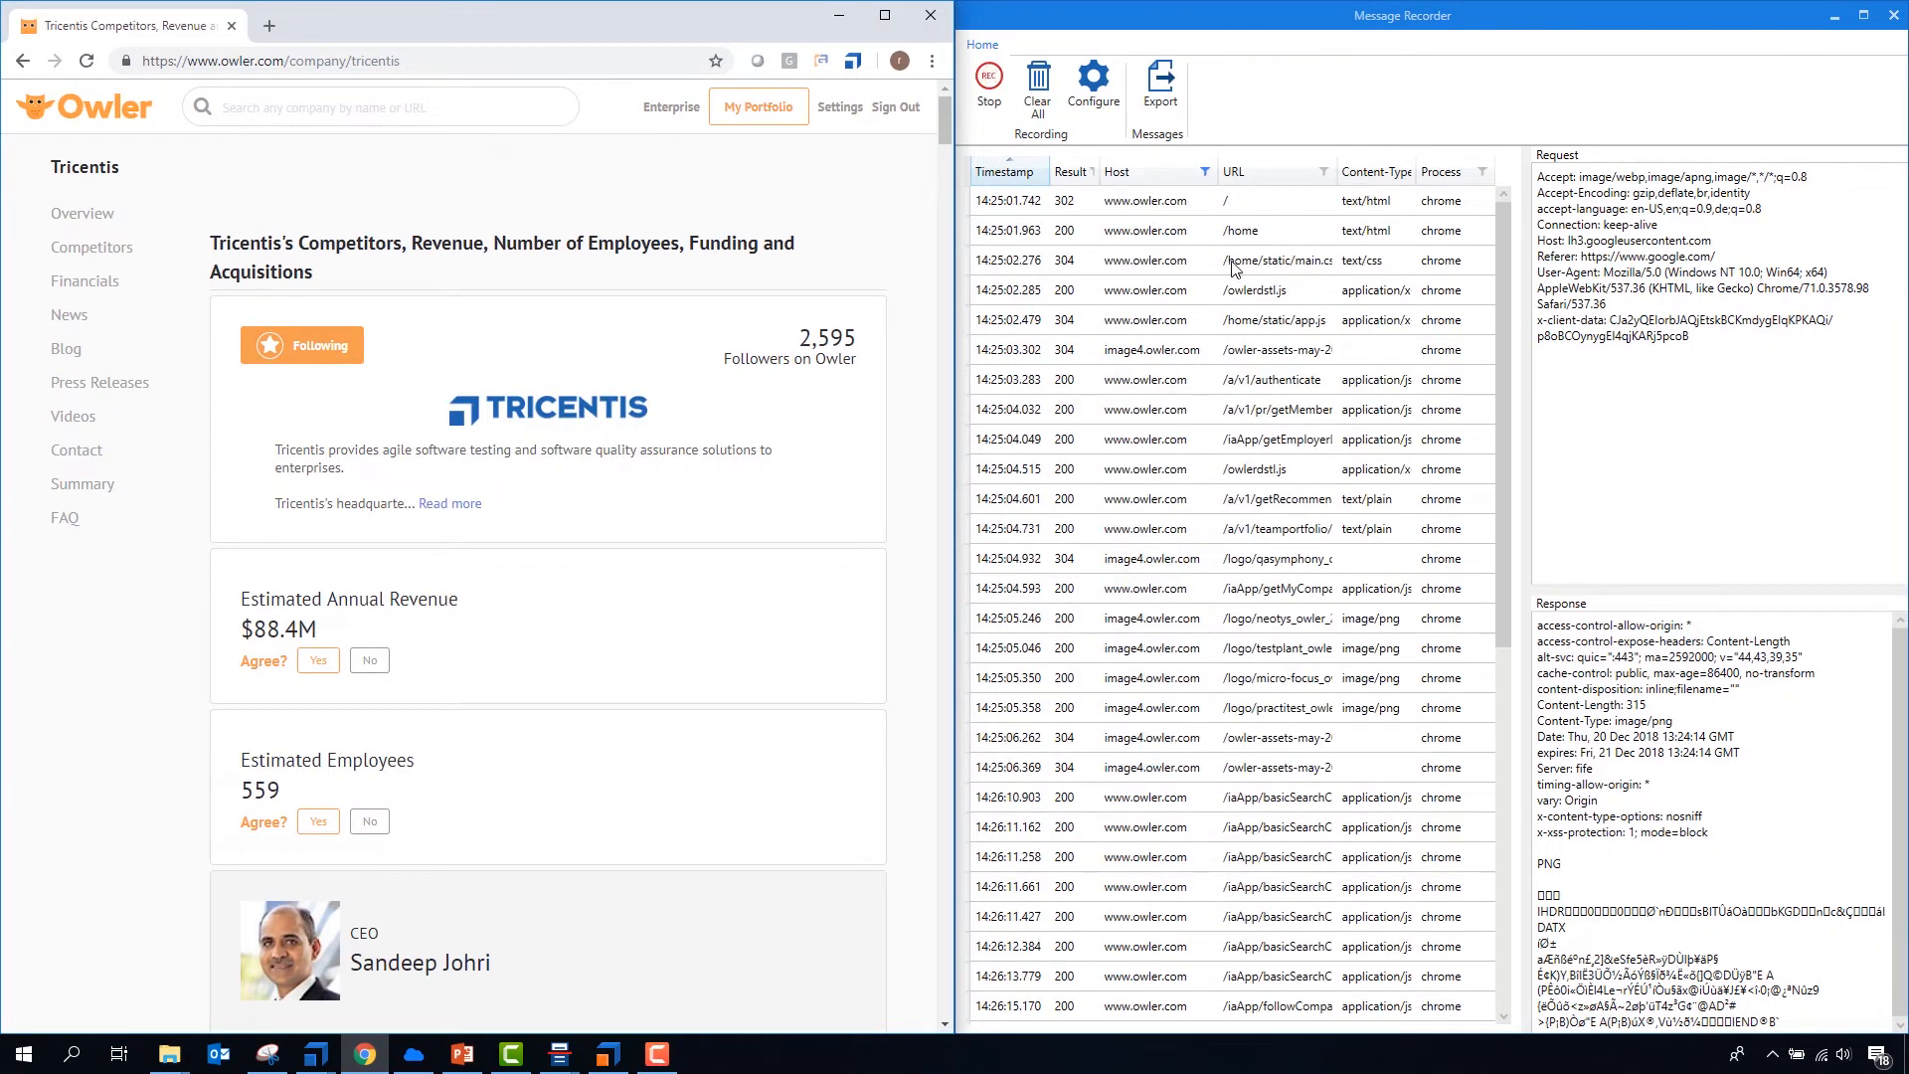
left_click(1325, 172)
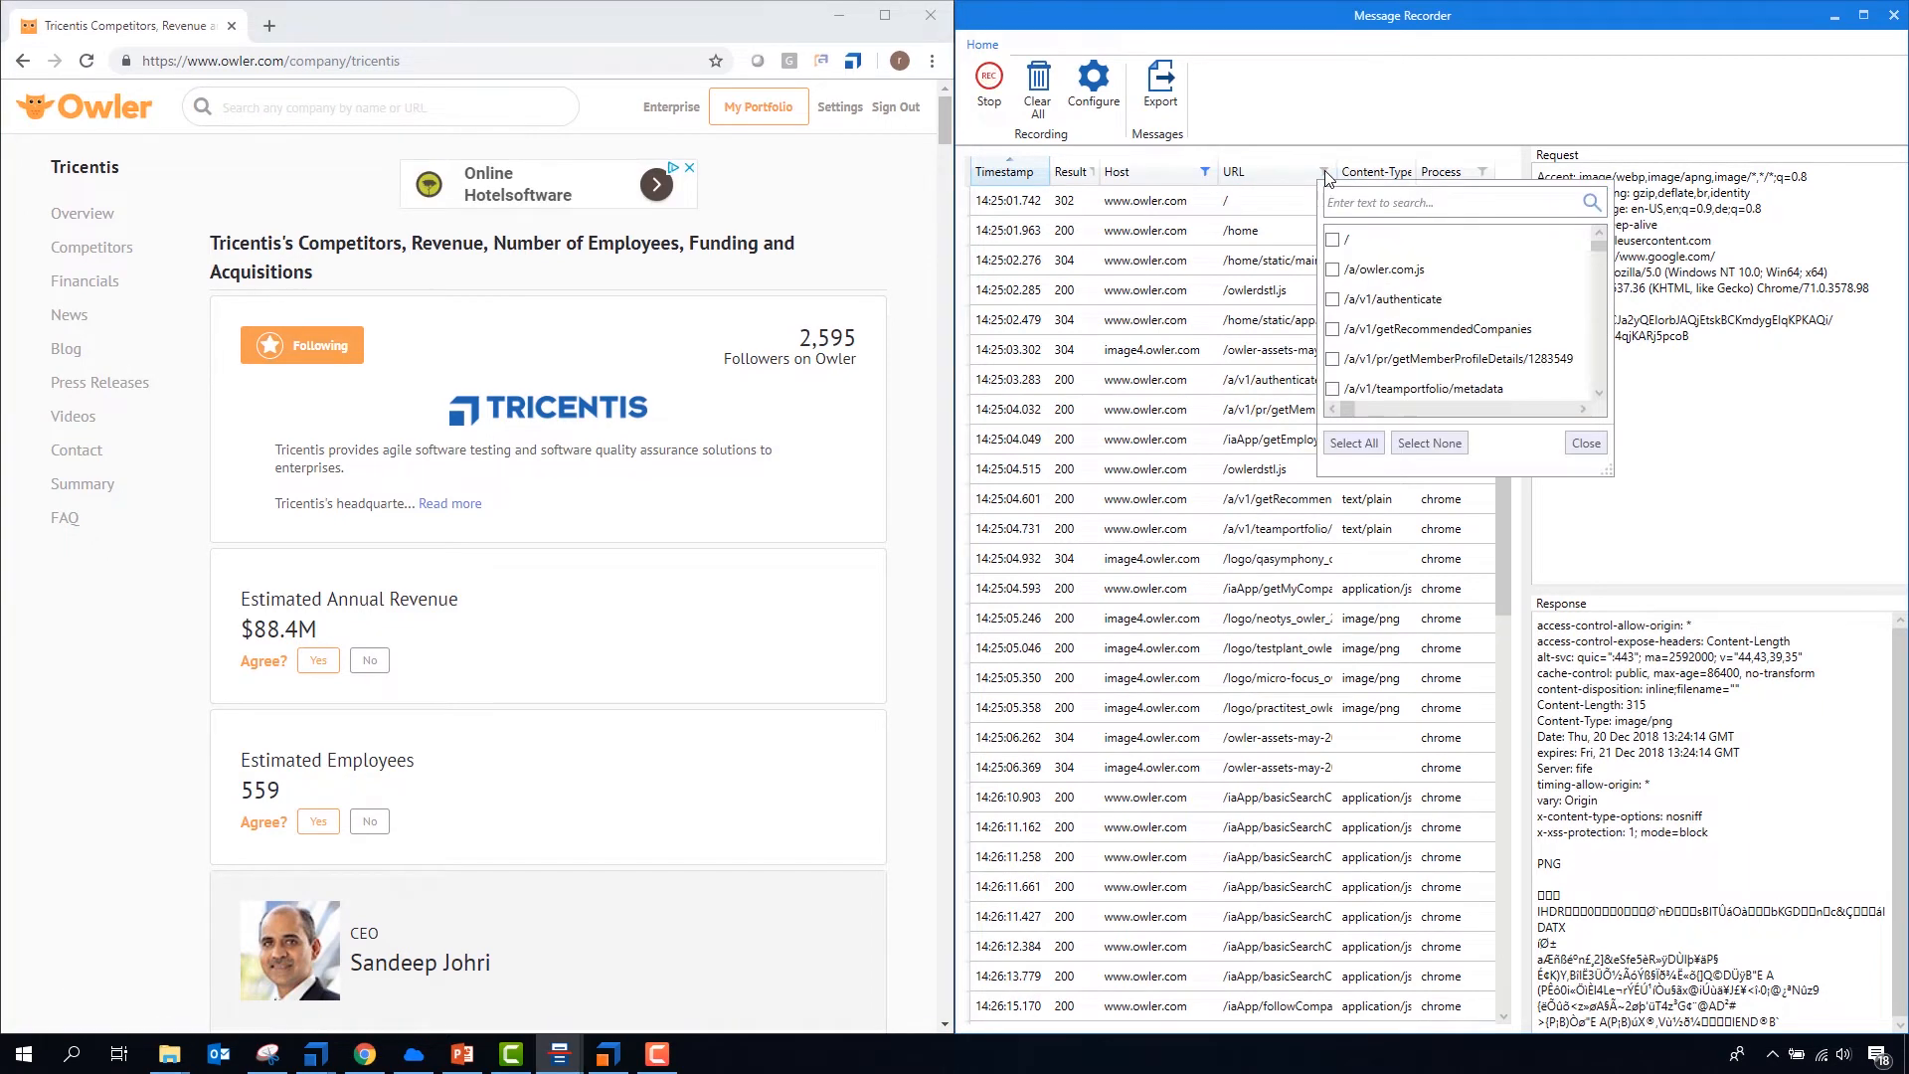
left_click(1324, 172)
left_click(1325, 172)
left_click(1325, 172)
left_click(1204, 172)
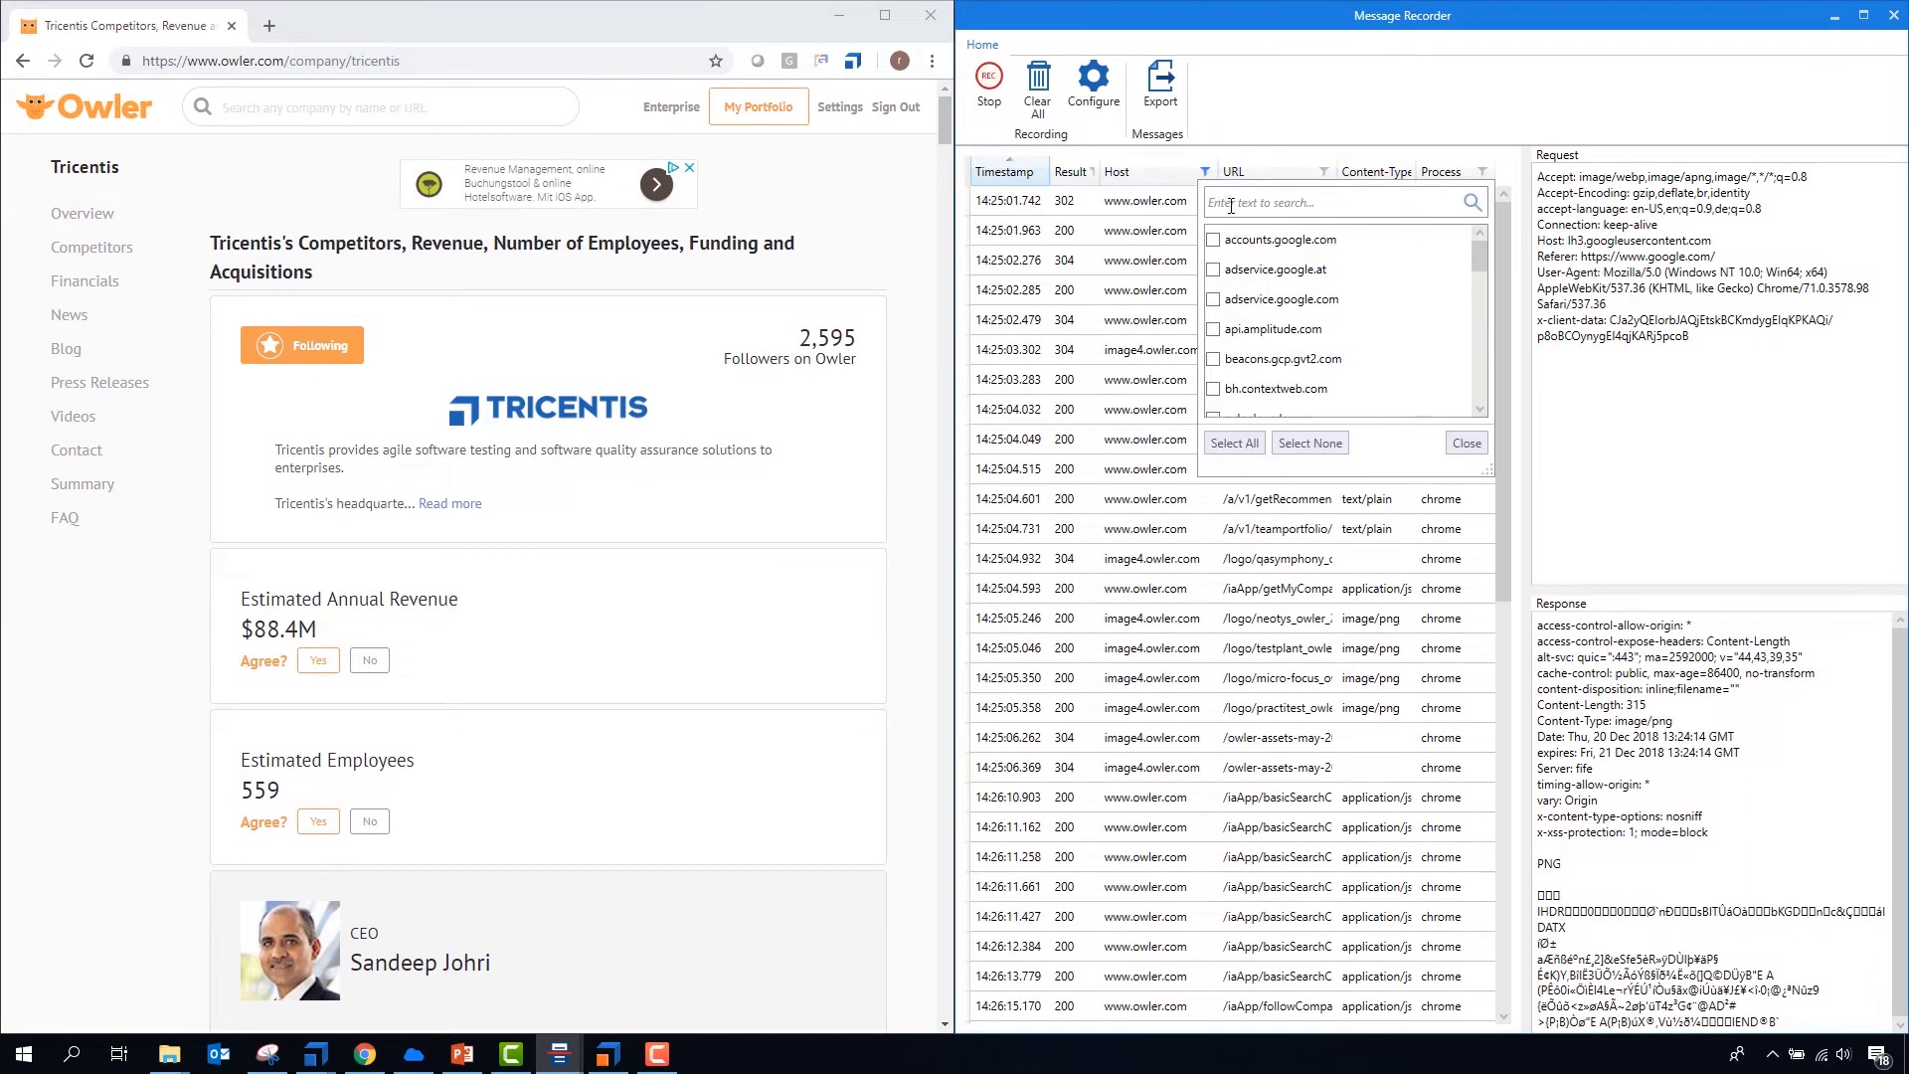
type("owler")
left_click(1213, 239)
left_click(1213, 270)
left_click(1212, 299)
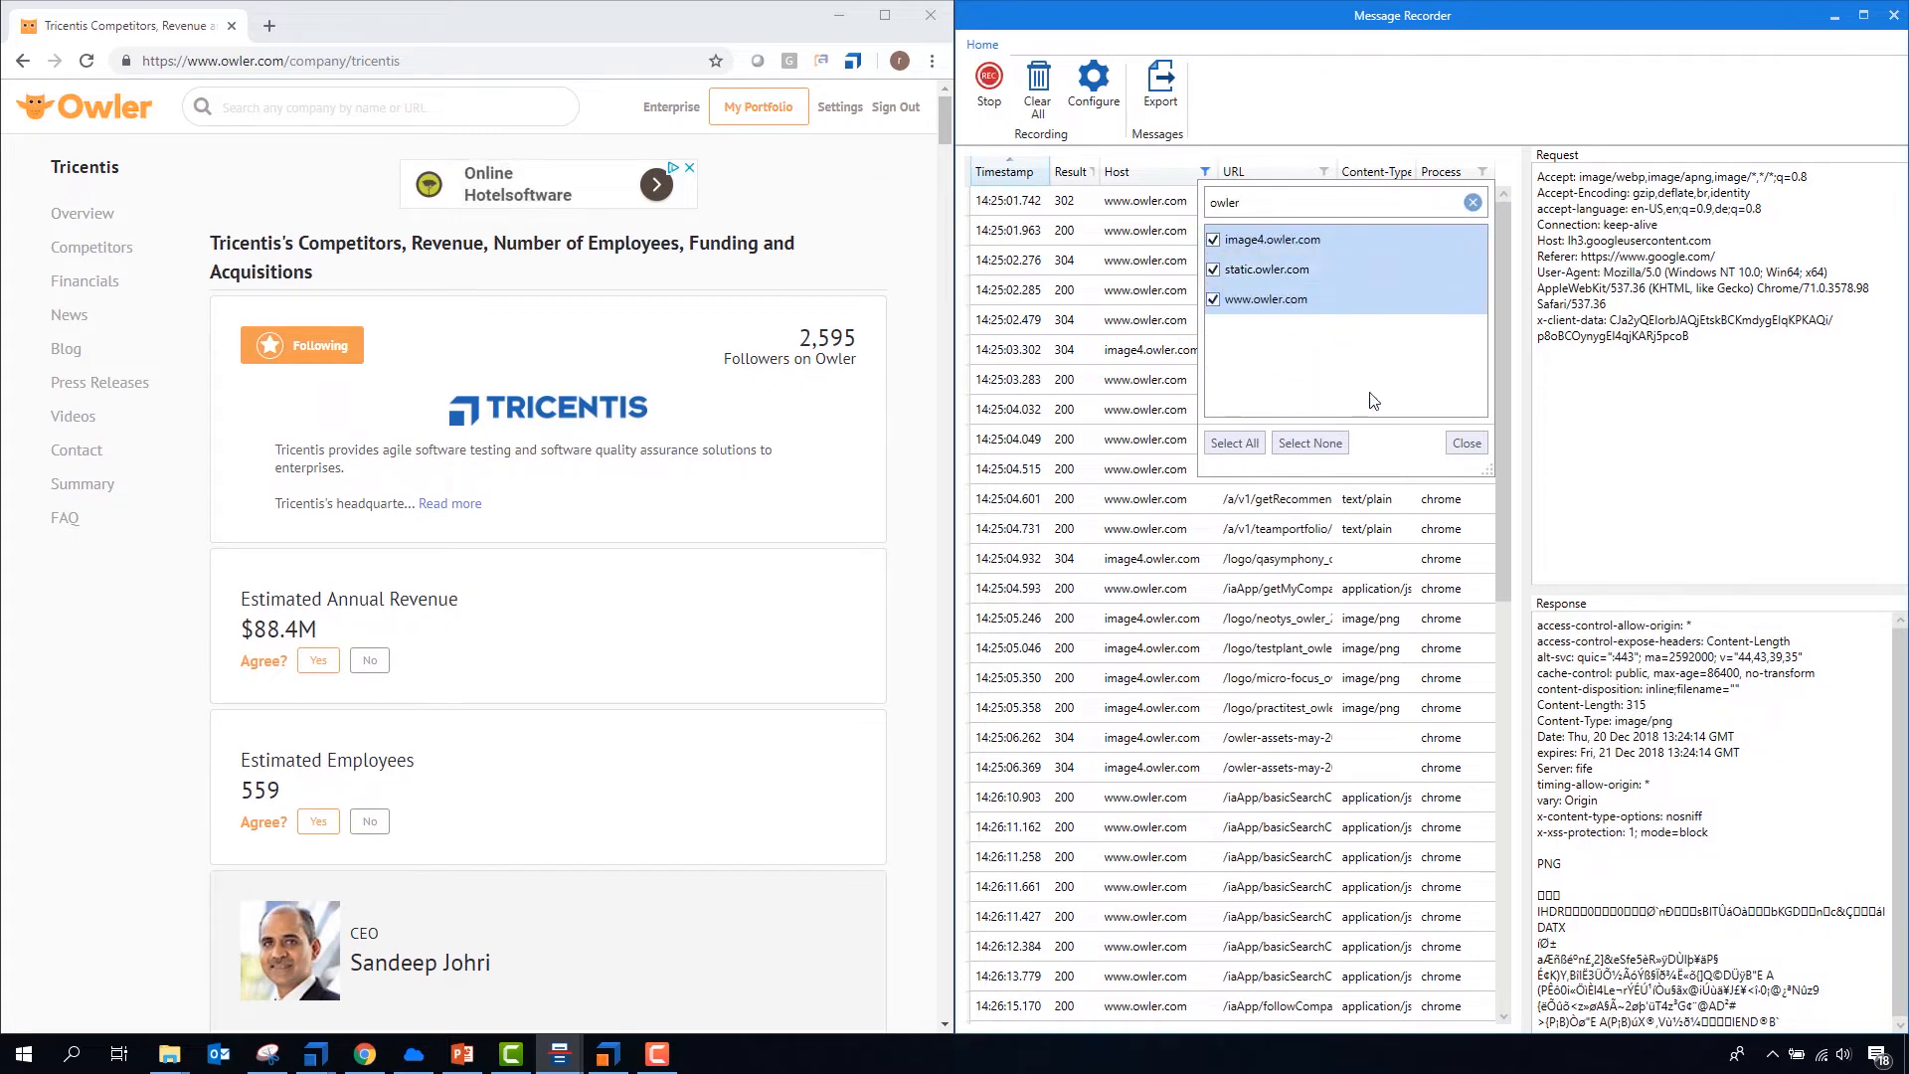
left_click(1467, 443)
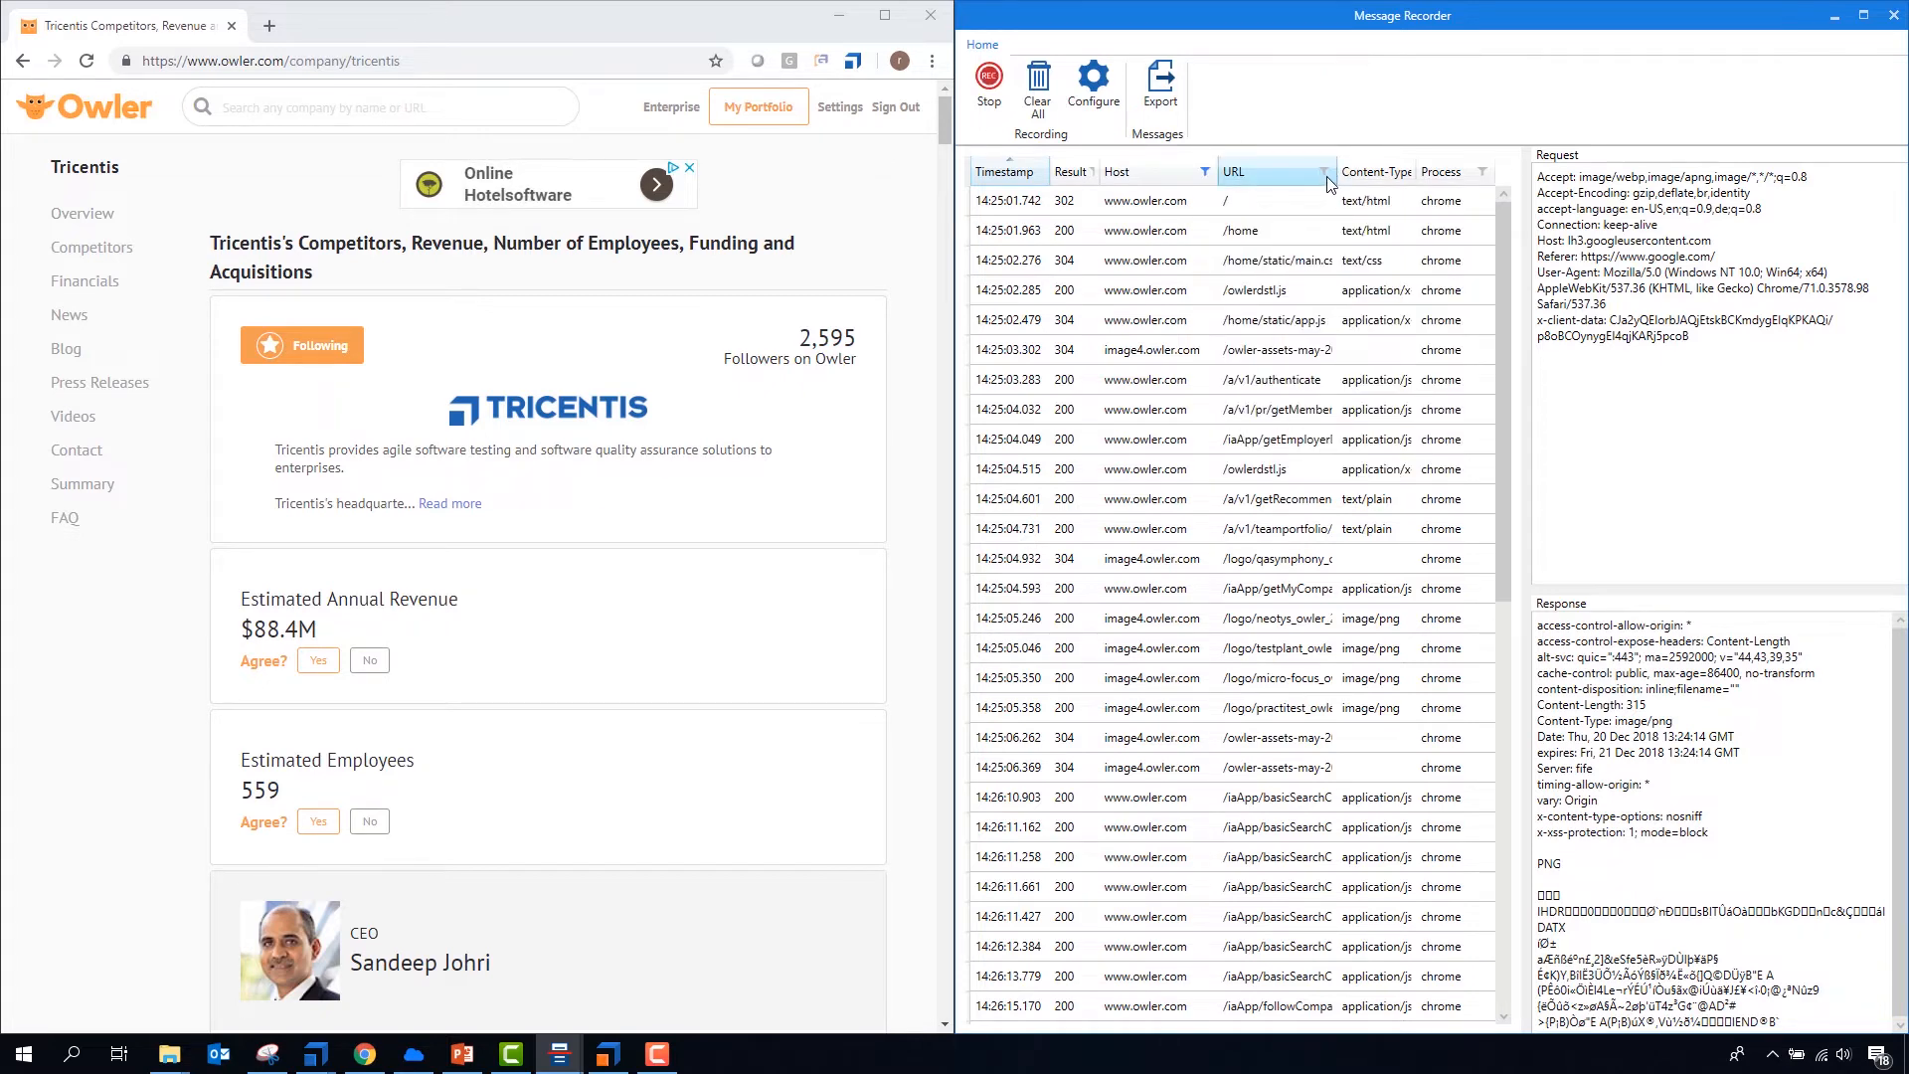
- Widen the Content-Type column and filter the messages to application/json
left_click_drag(1439, 171, 1468, 173)
left_click(1433, 175)
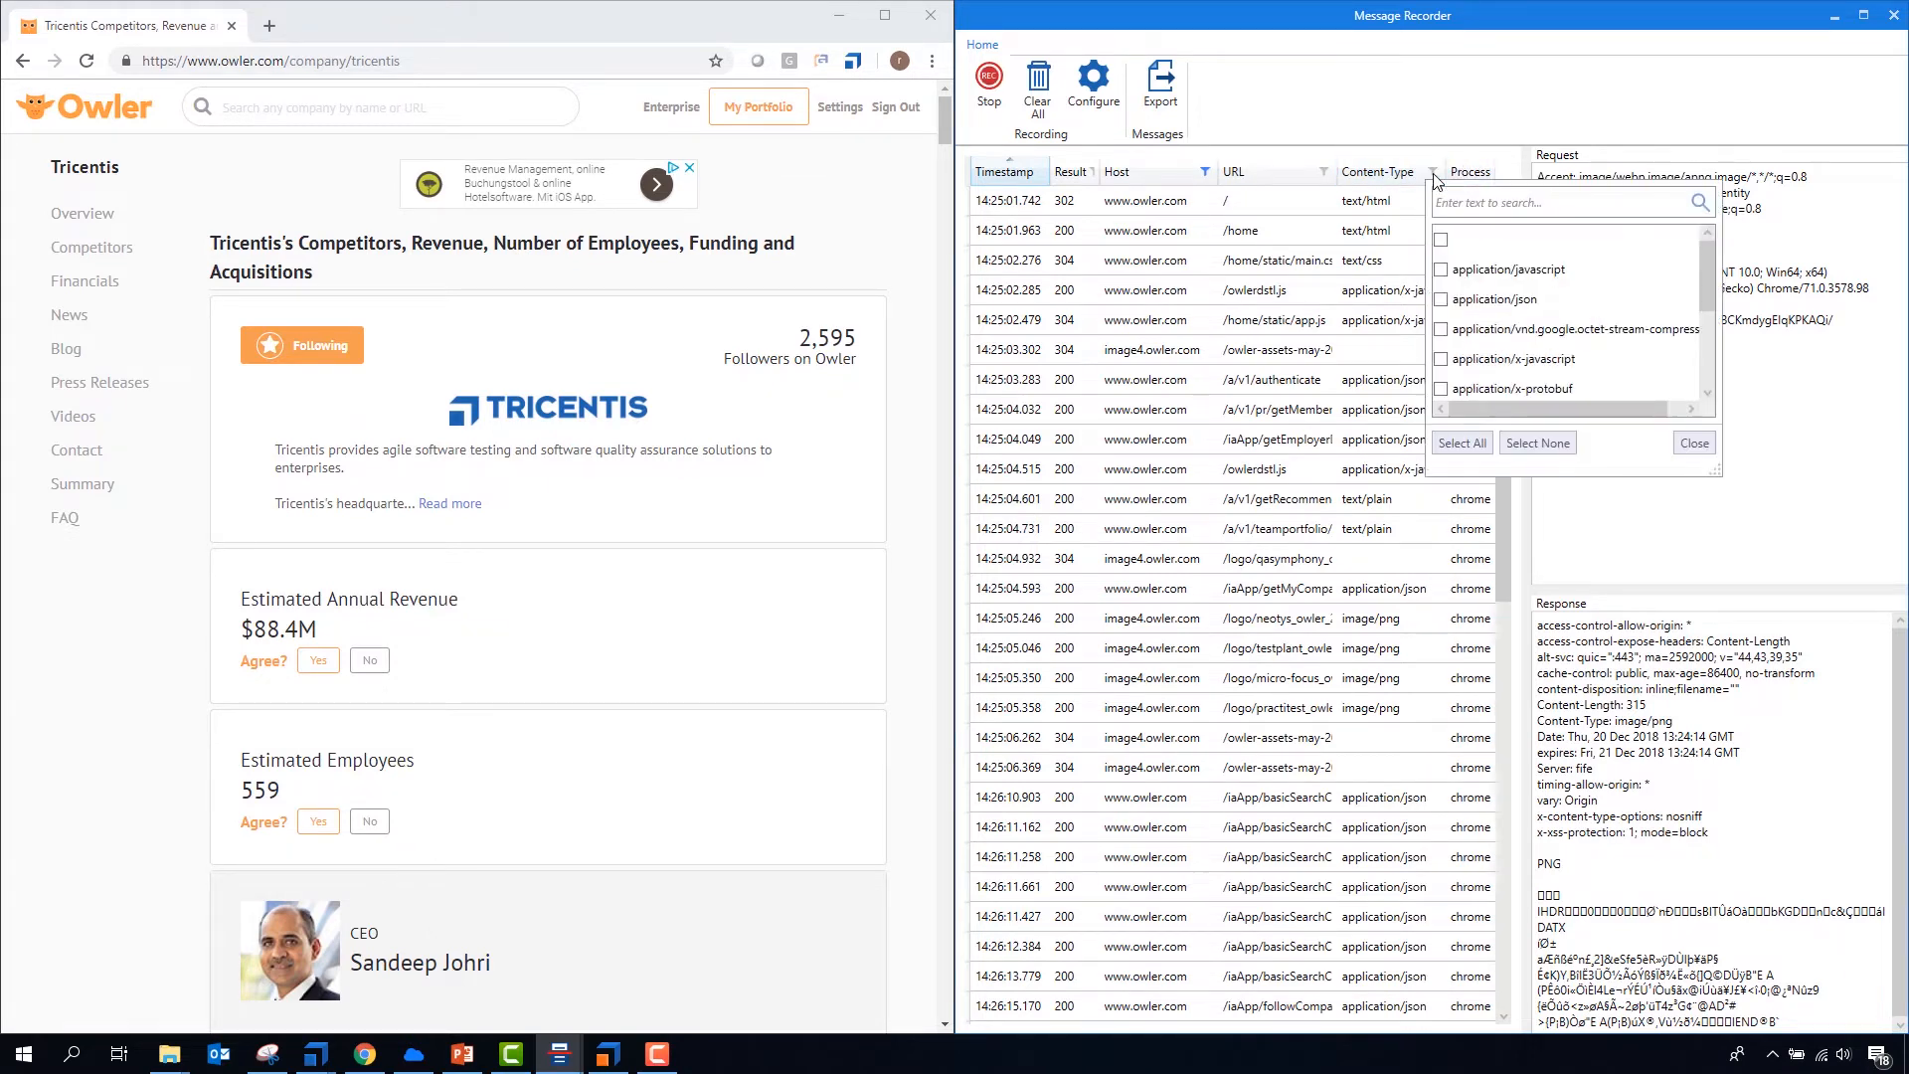
left_click(1441, 299)
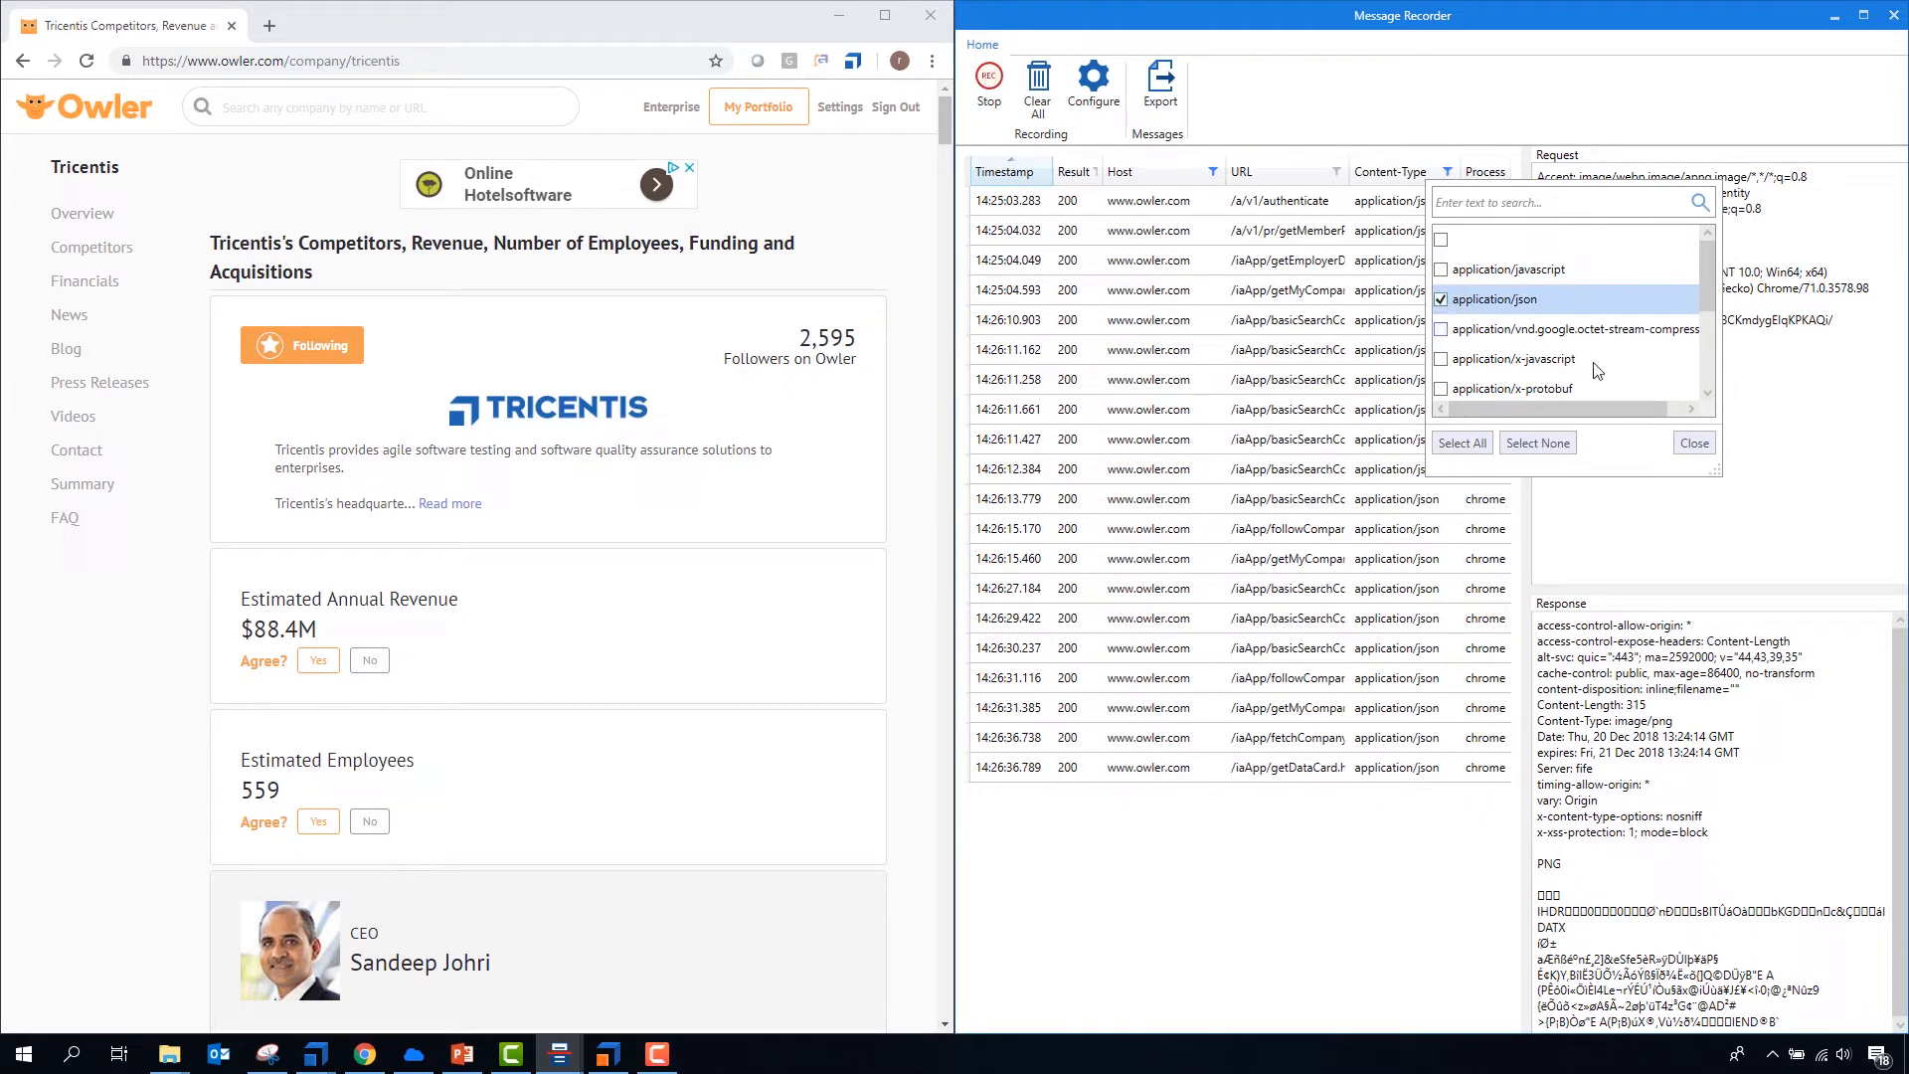
left_click(1690, 444)
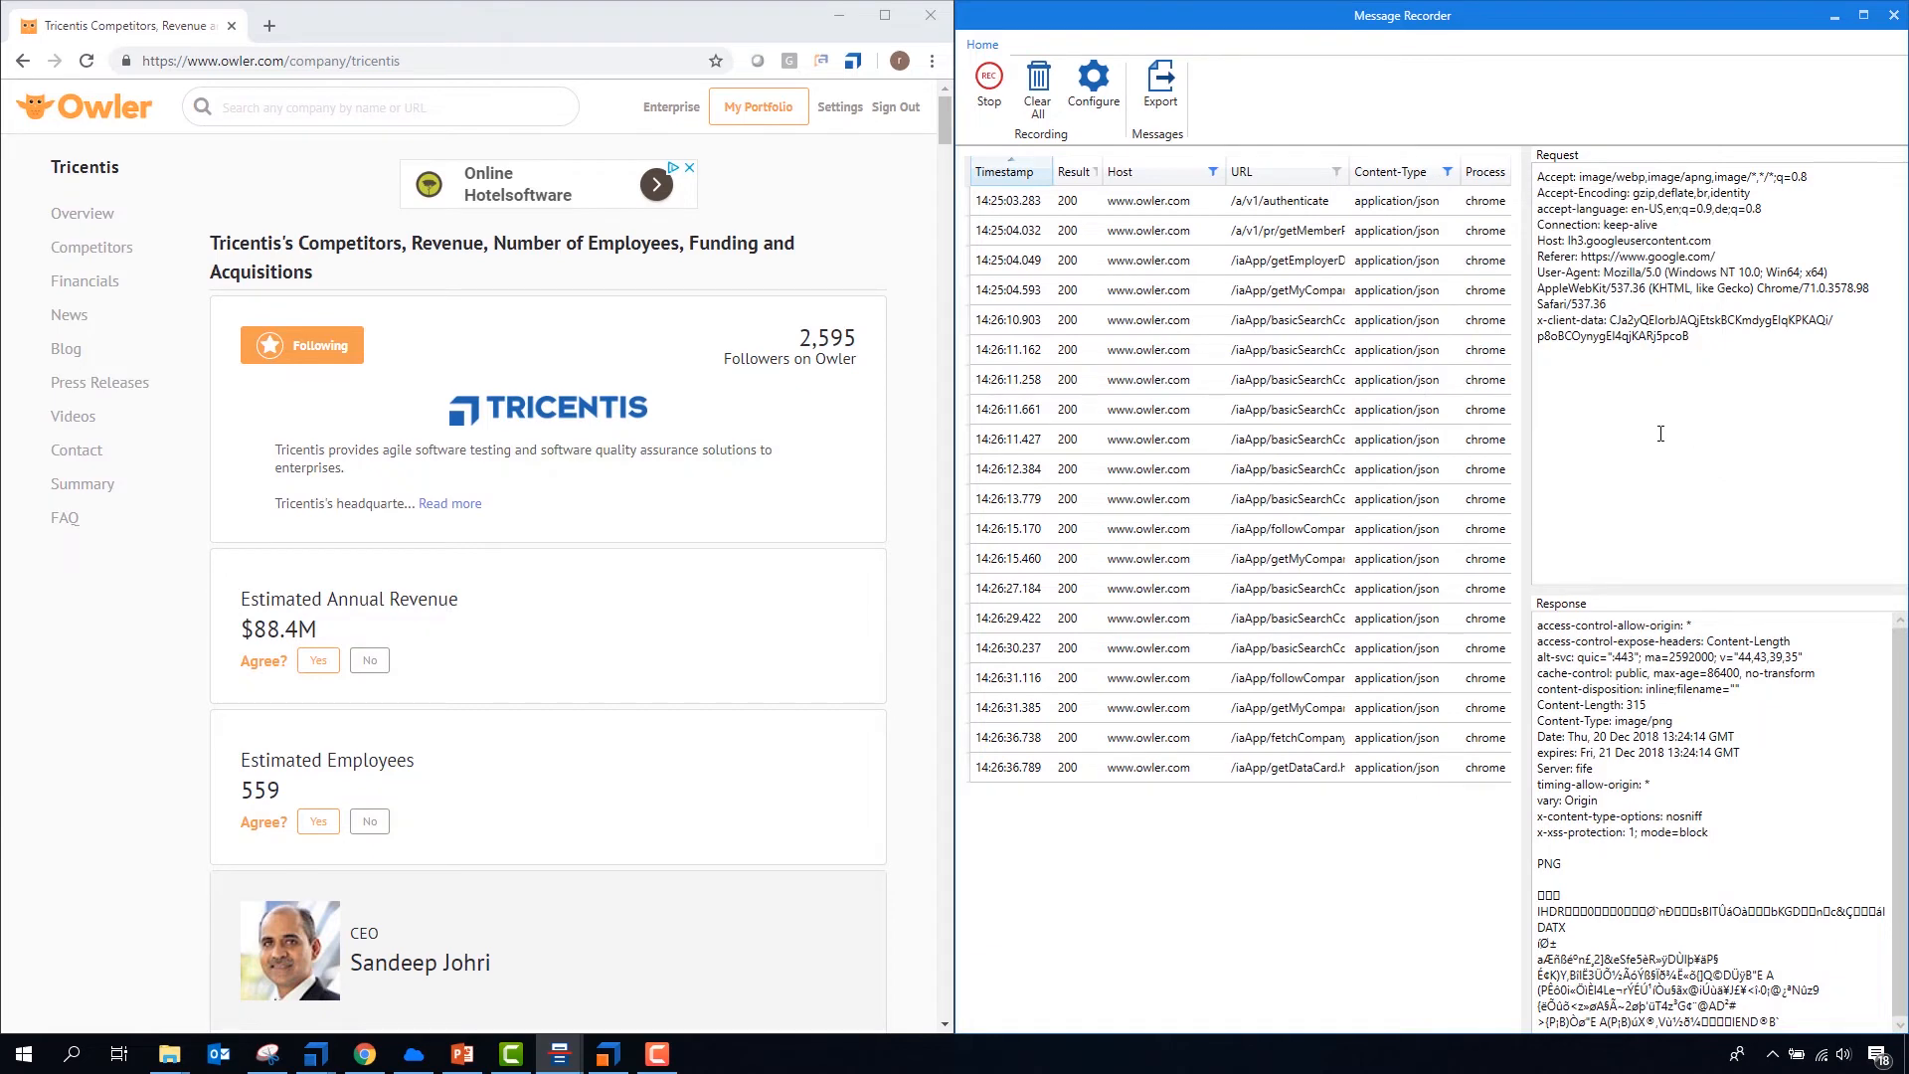
- Inspect the requests and responses of the filtered Owler JSON messages, including fetchCompany, basicSearch, getMyCompany and followCompany
left_click(1167, 769)
left_click(1167, 739)
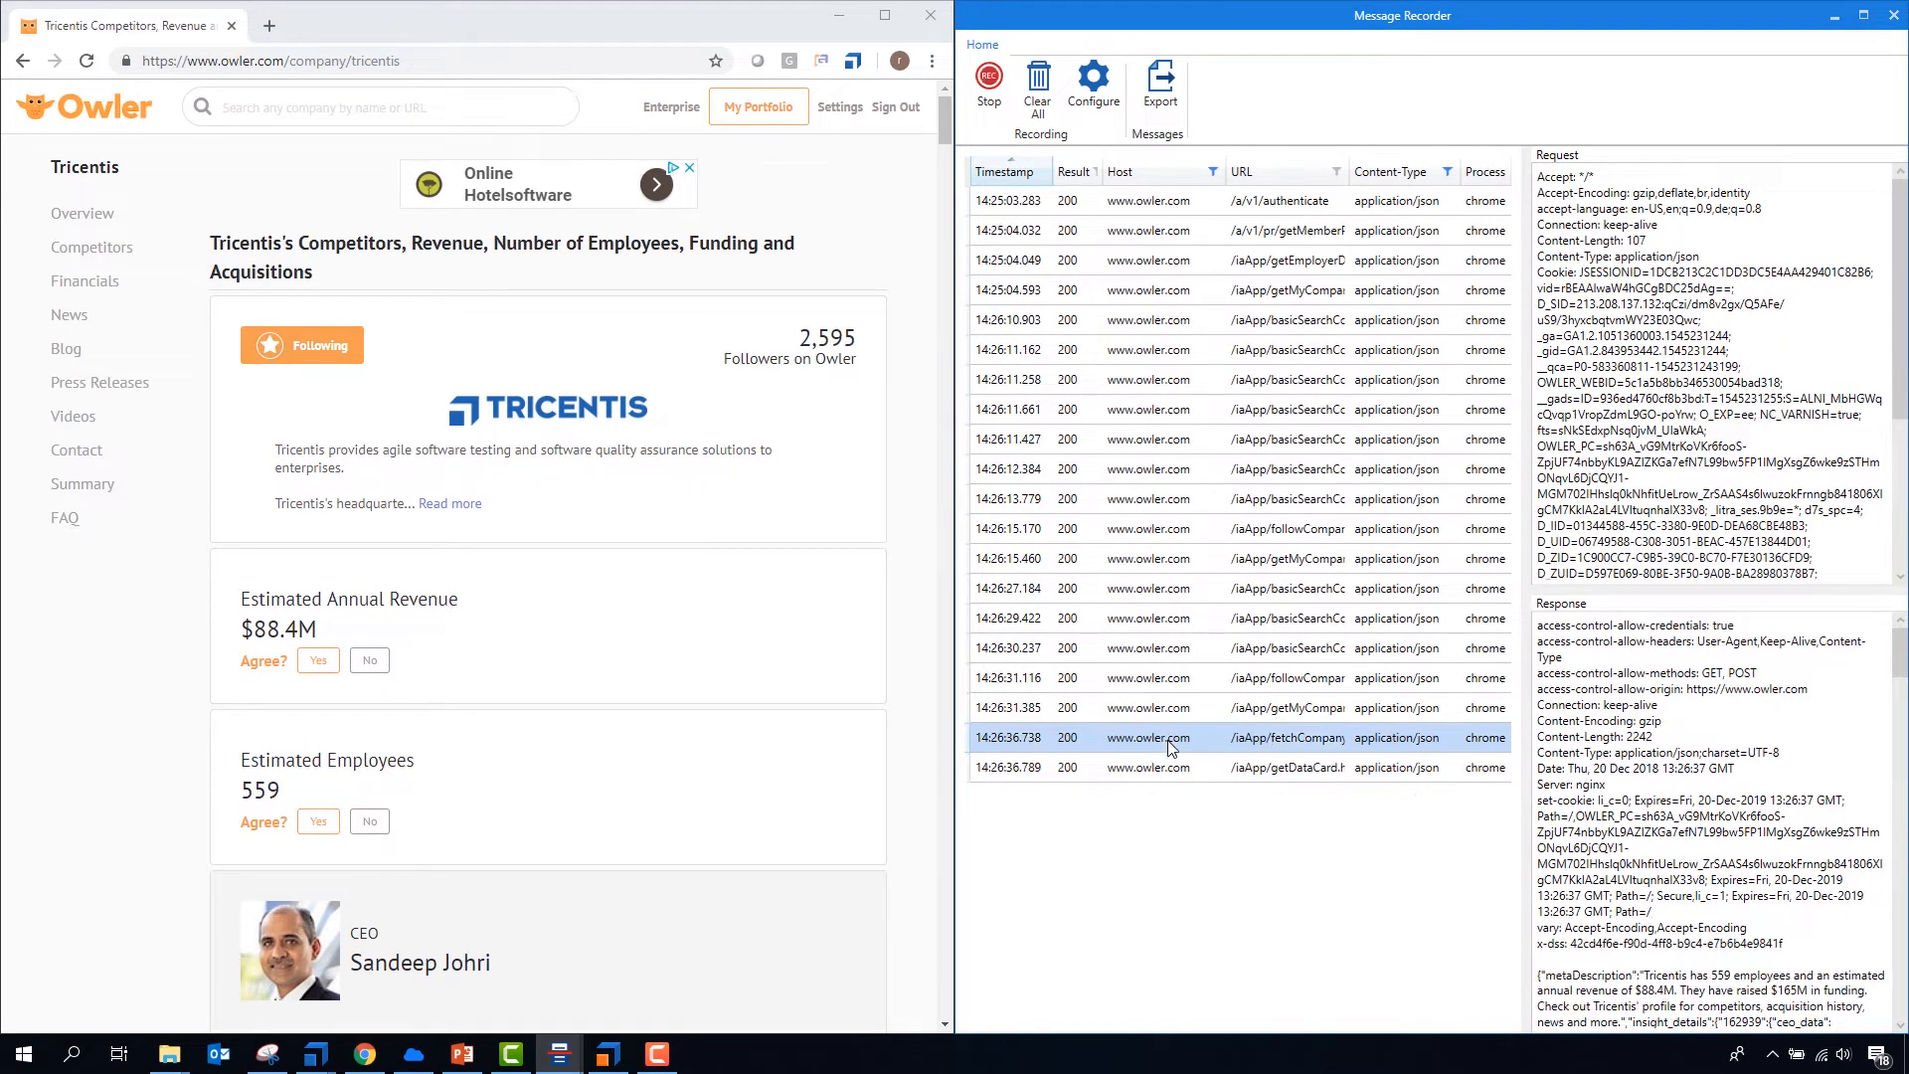
left_click(1161, 647)
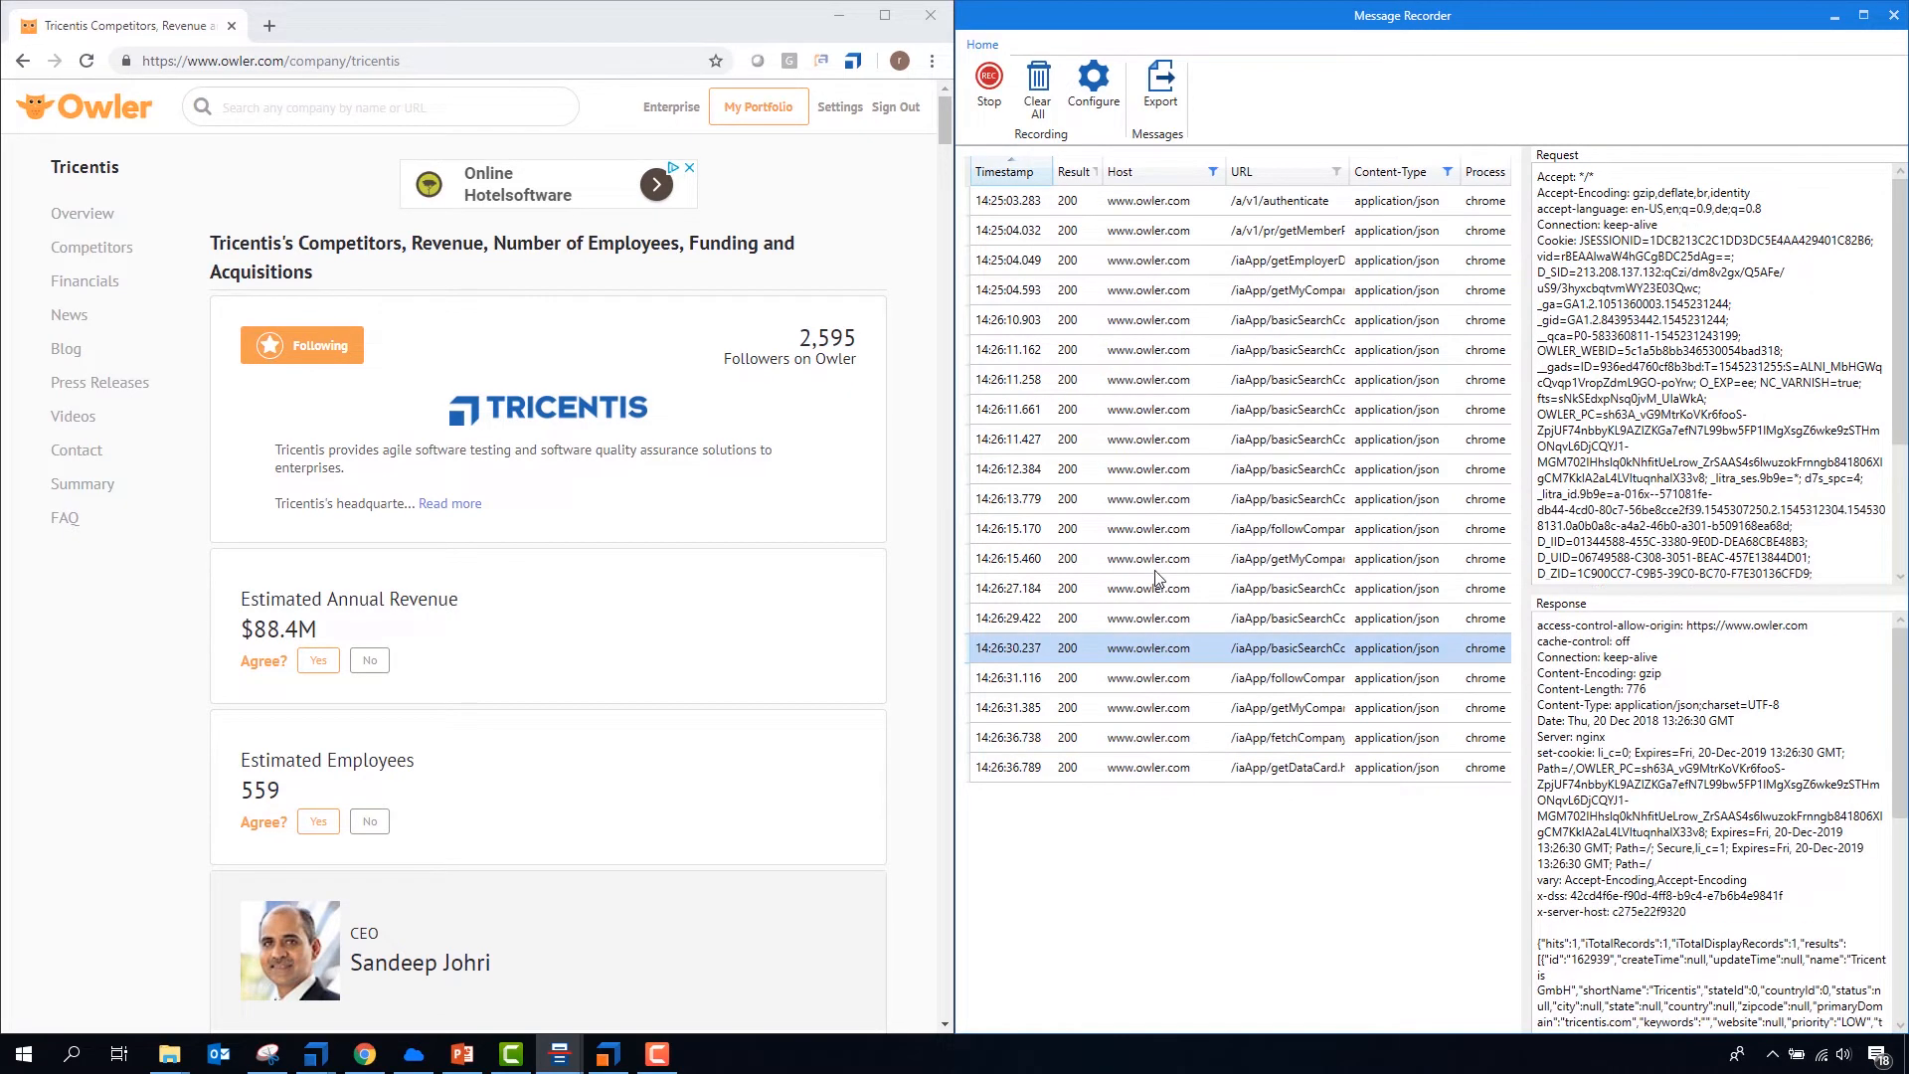
left_click(1158, 559)
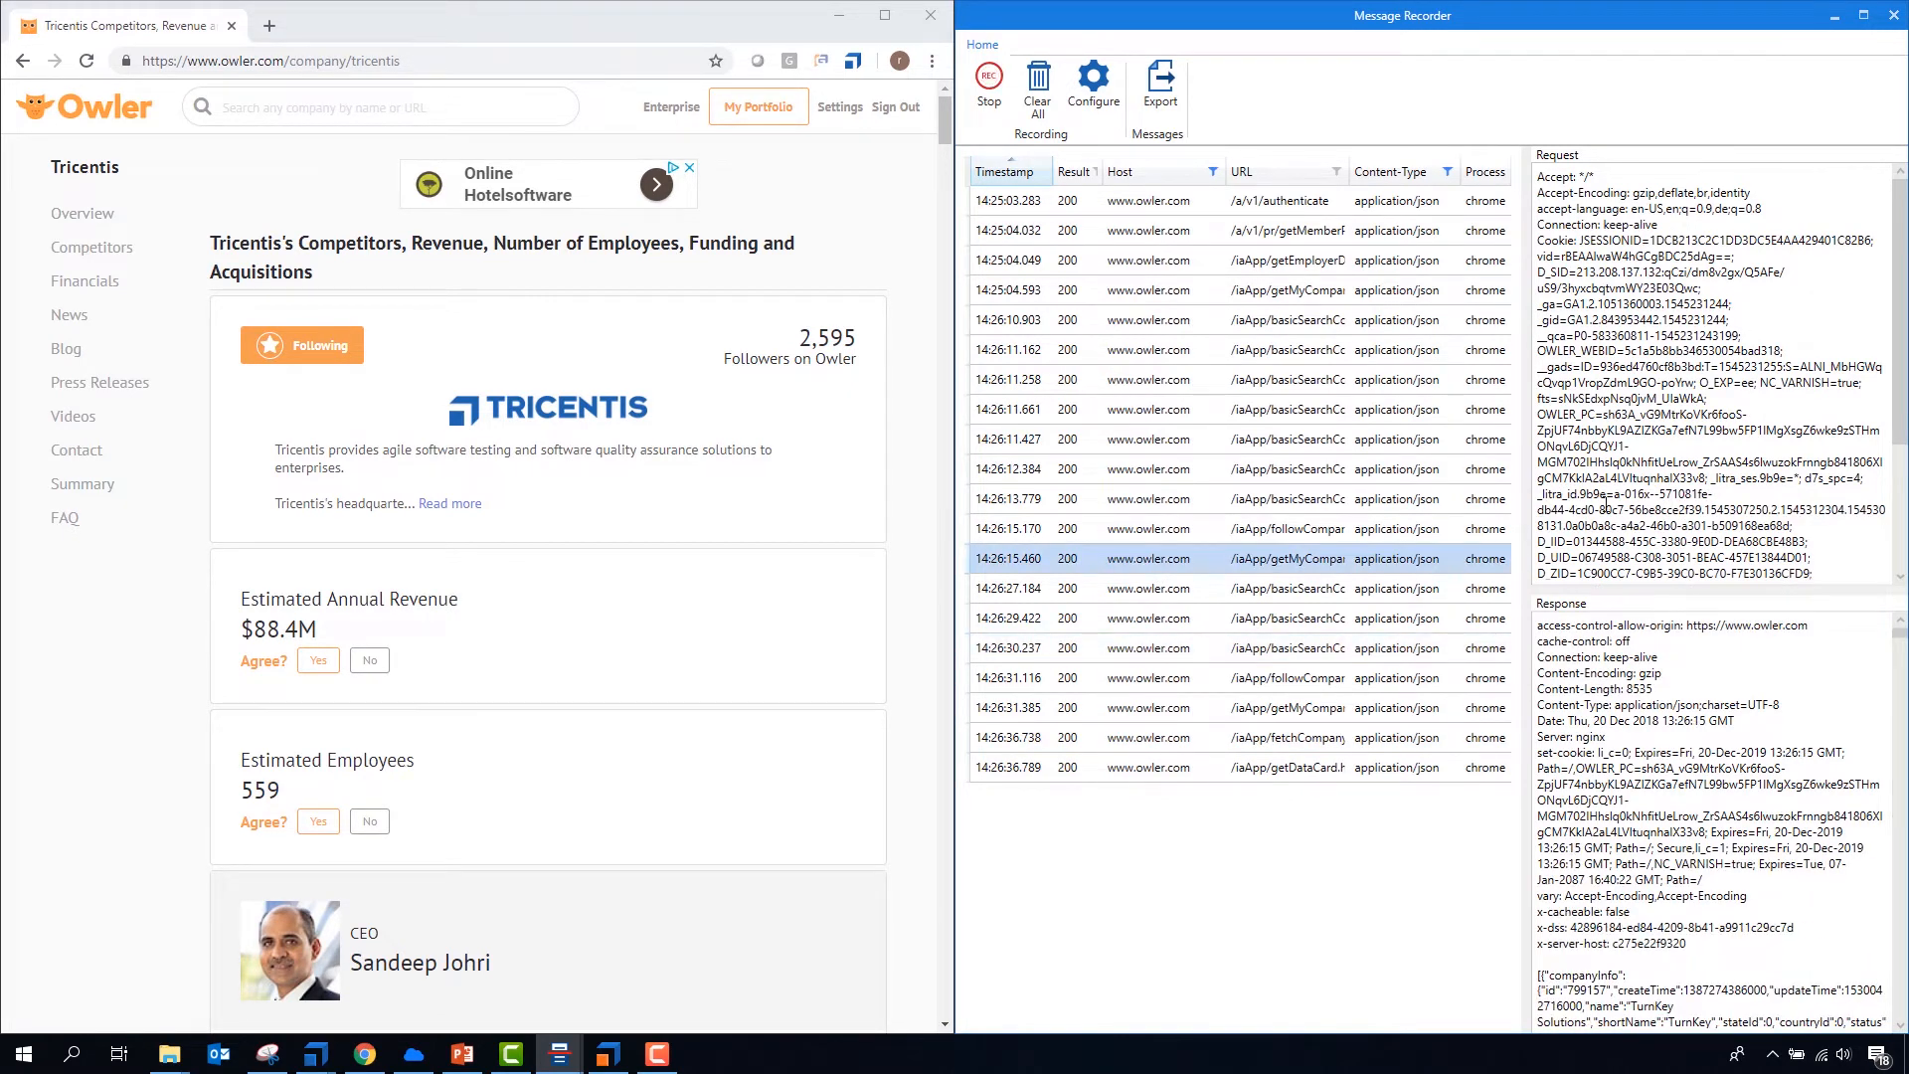
left_click(1170, 738)
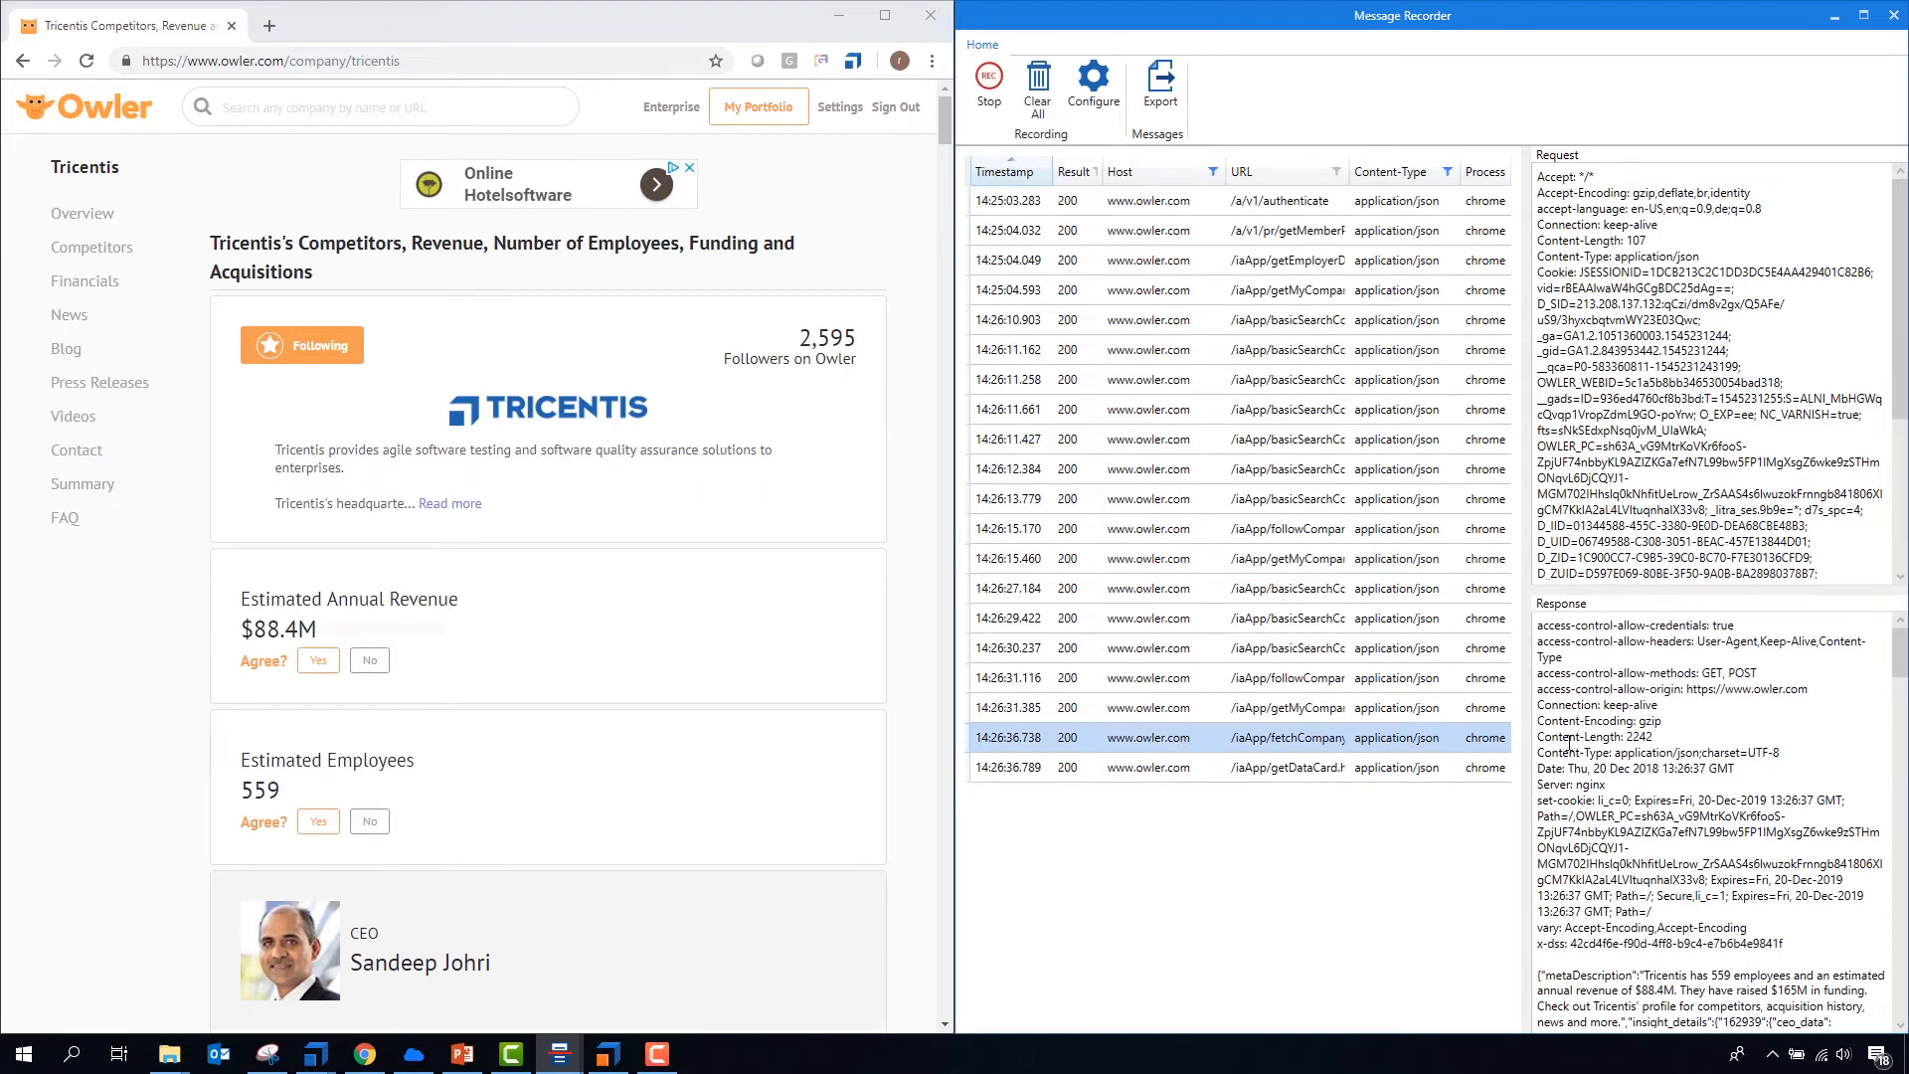
scroll(1591, 766, "down", 4)
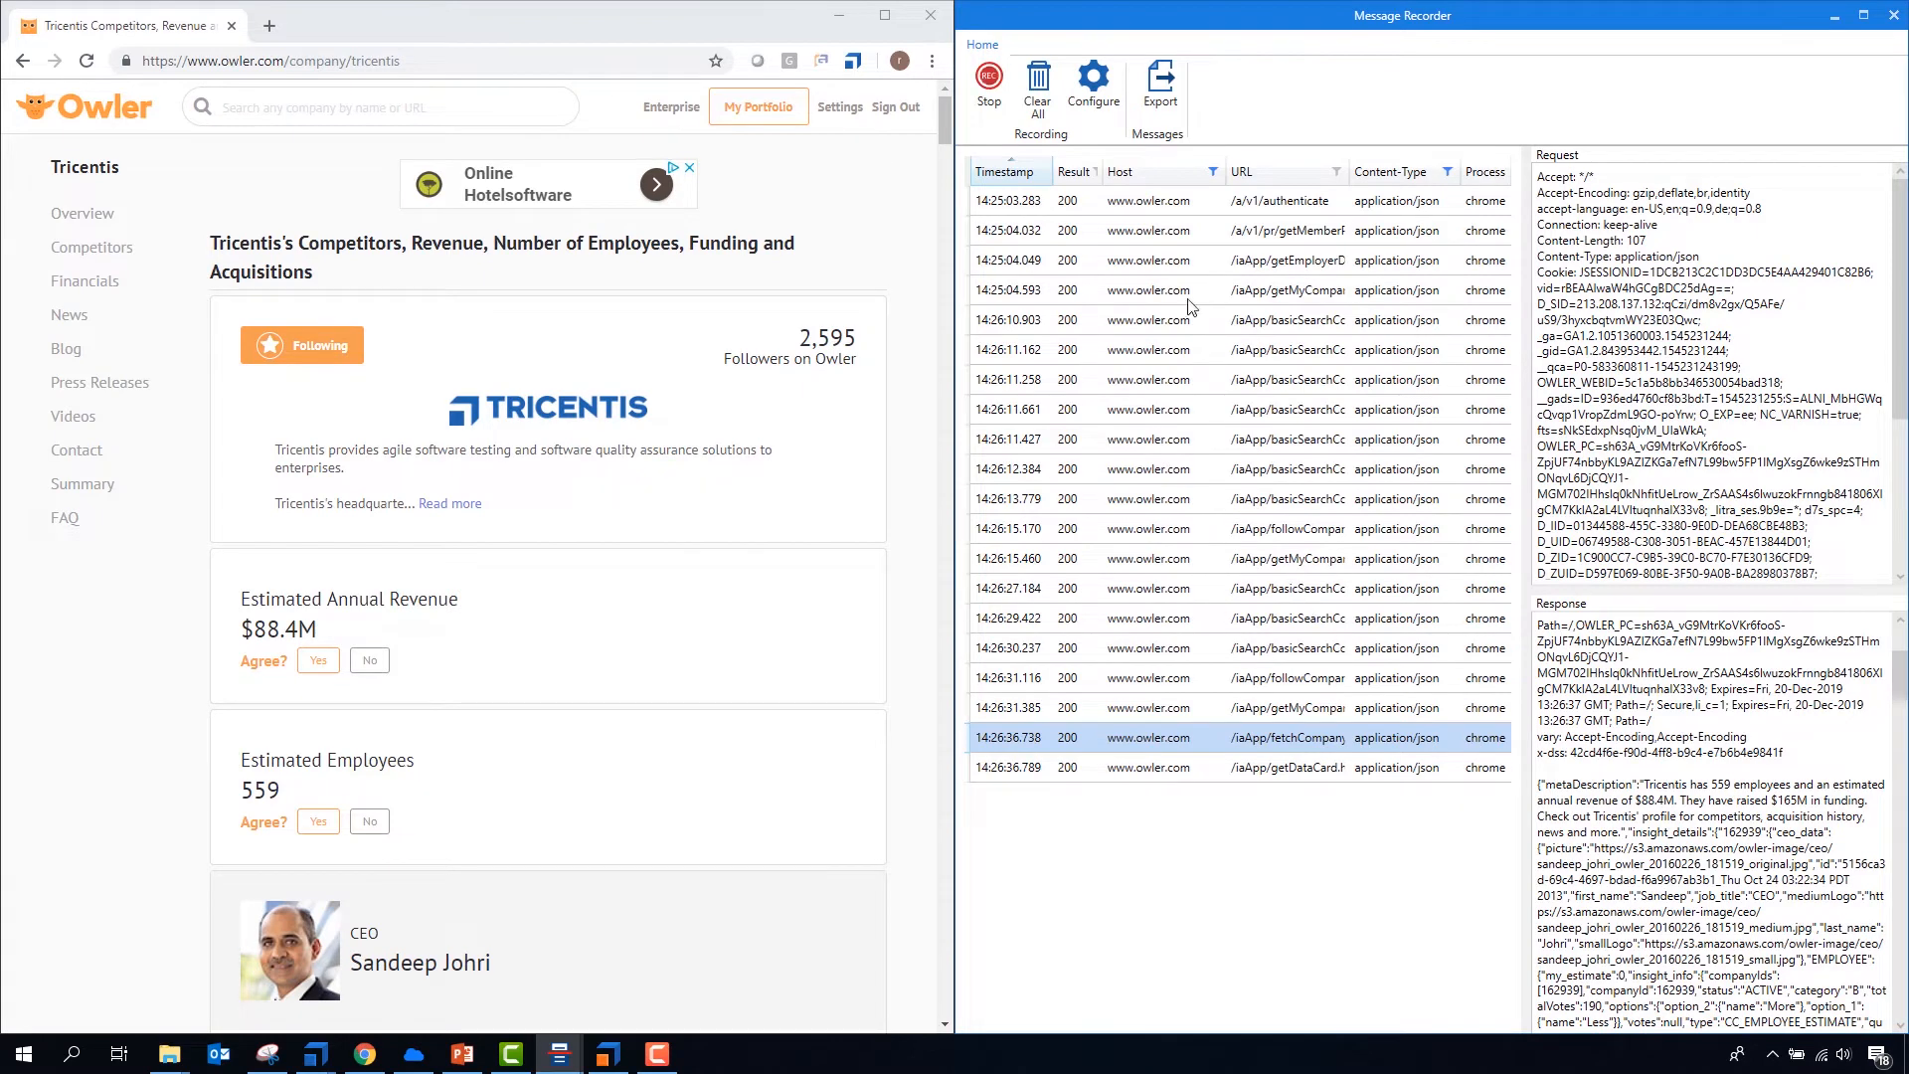
left_click(1161, 481)
left_click(1154, 528)
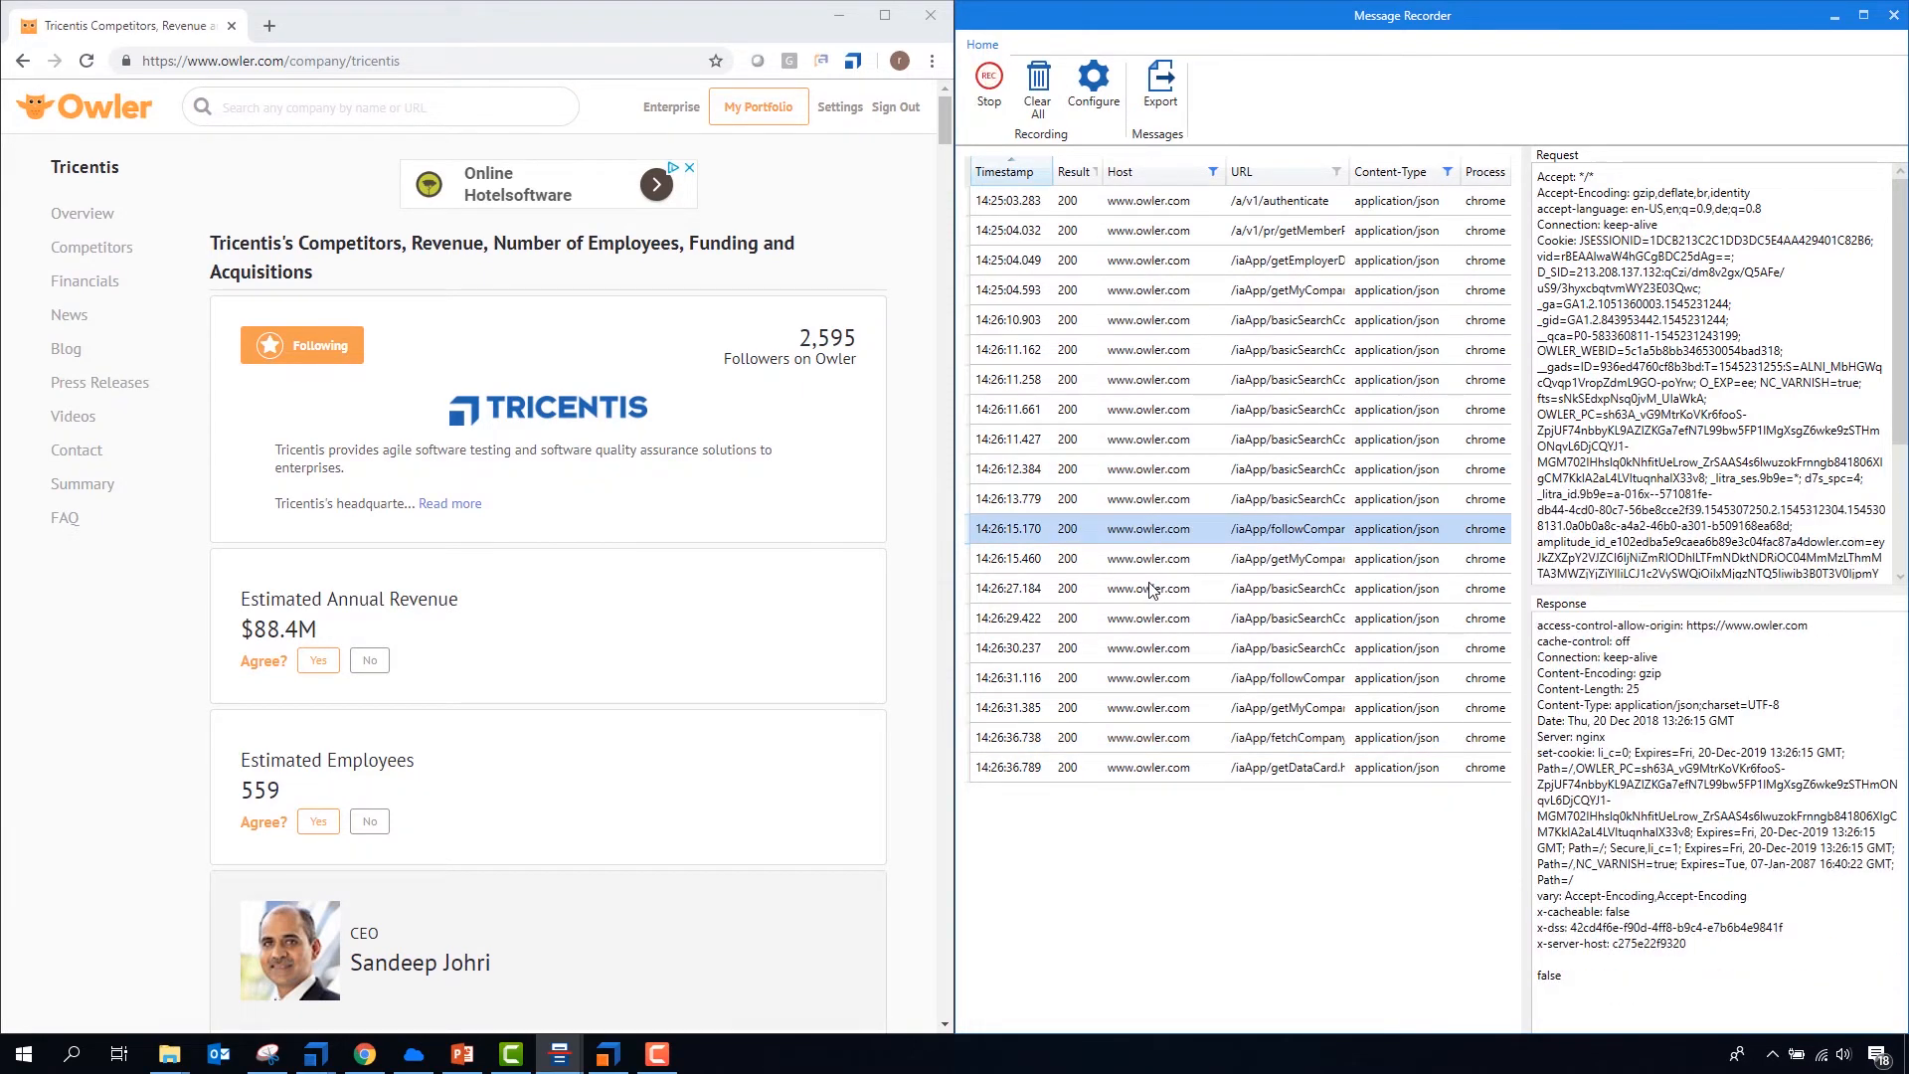
- Clear all recorded messages and reload the Tricentis page on Owler to capture its calls afresh
left_click(1041, 92)
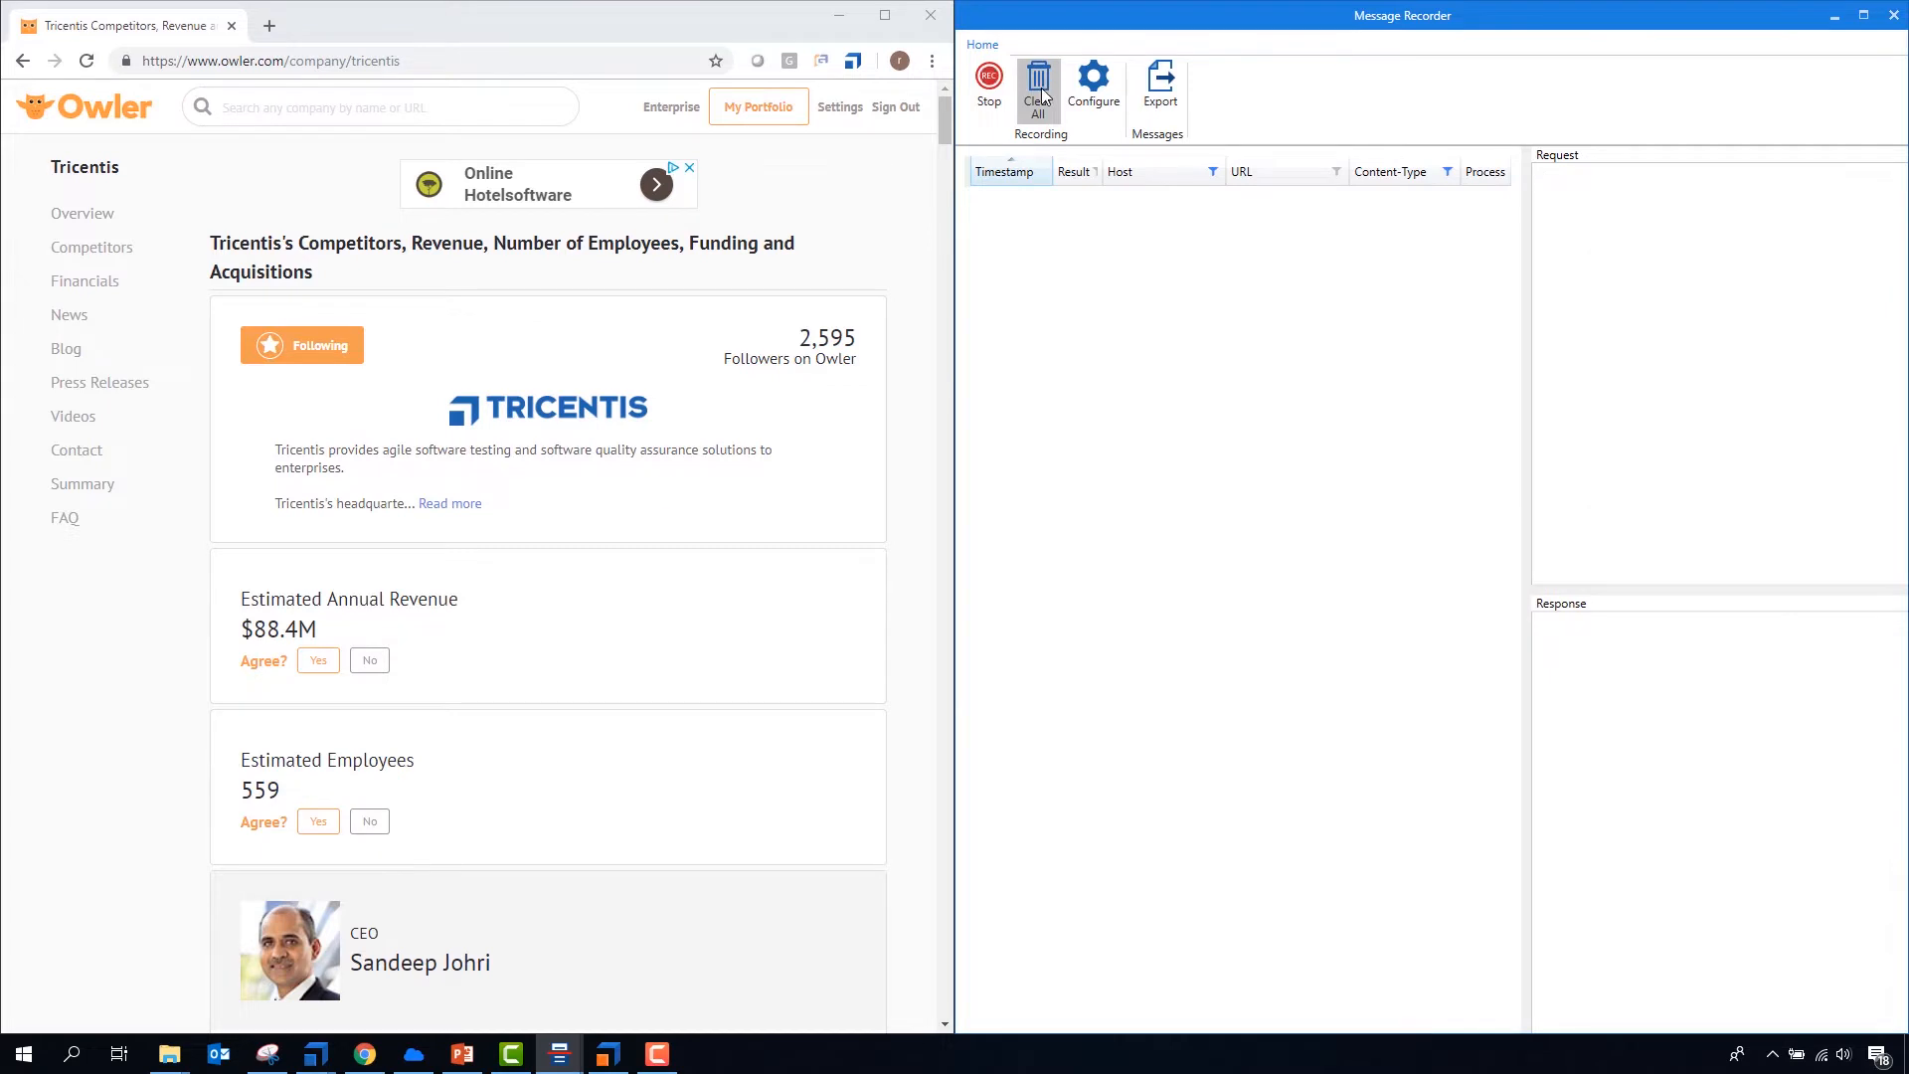
left_click(86, 61)
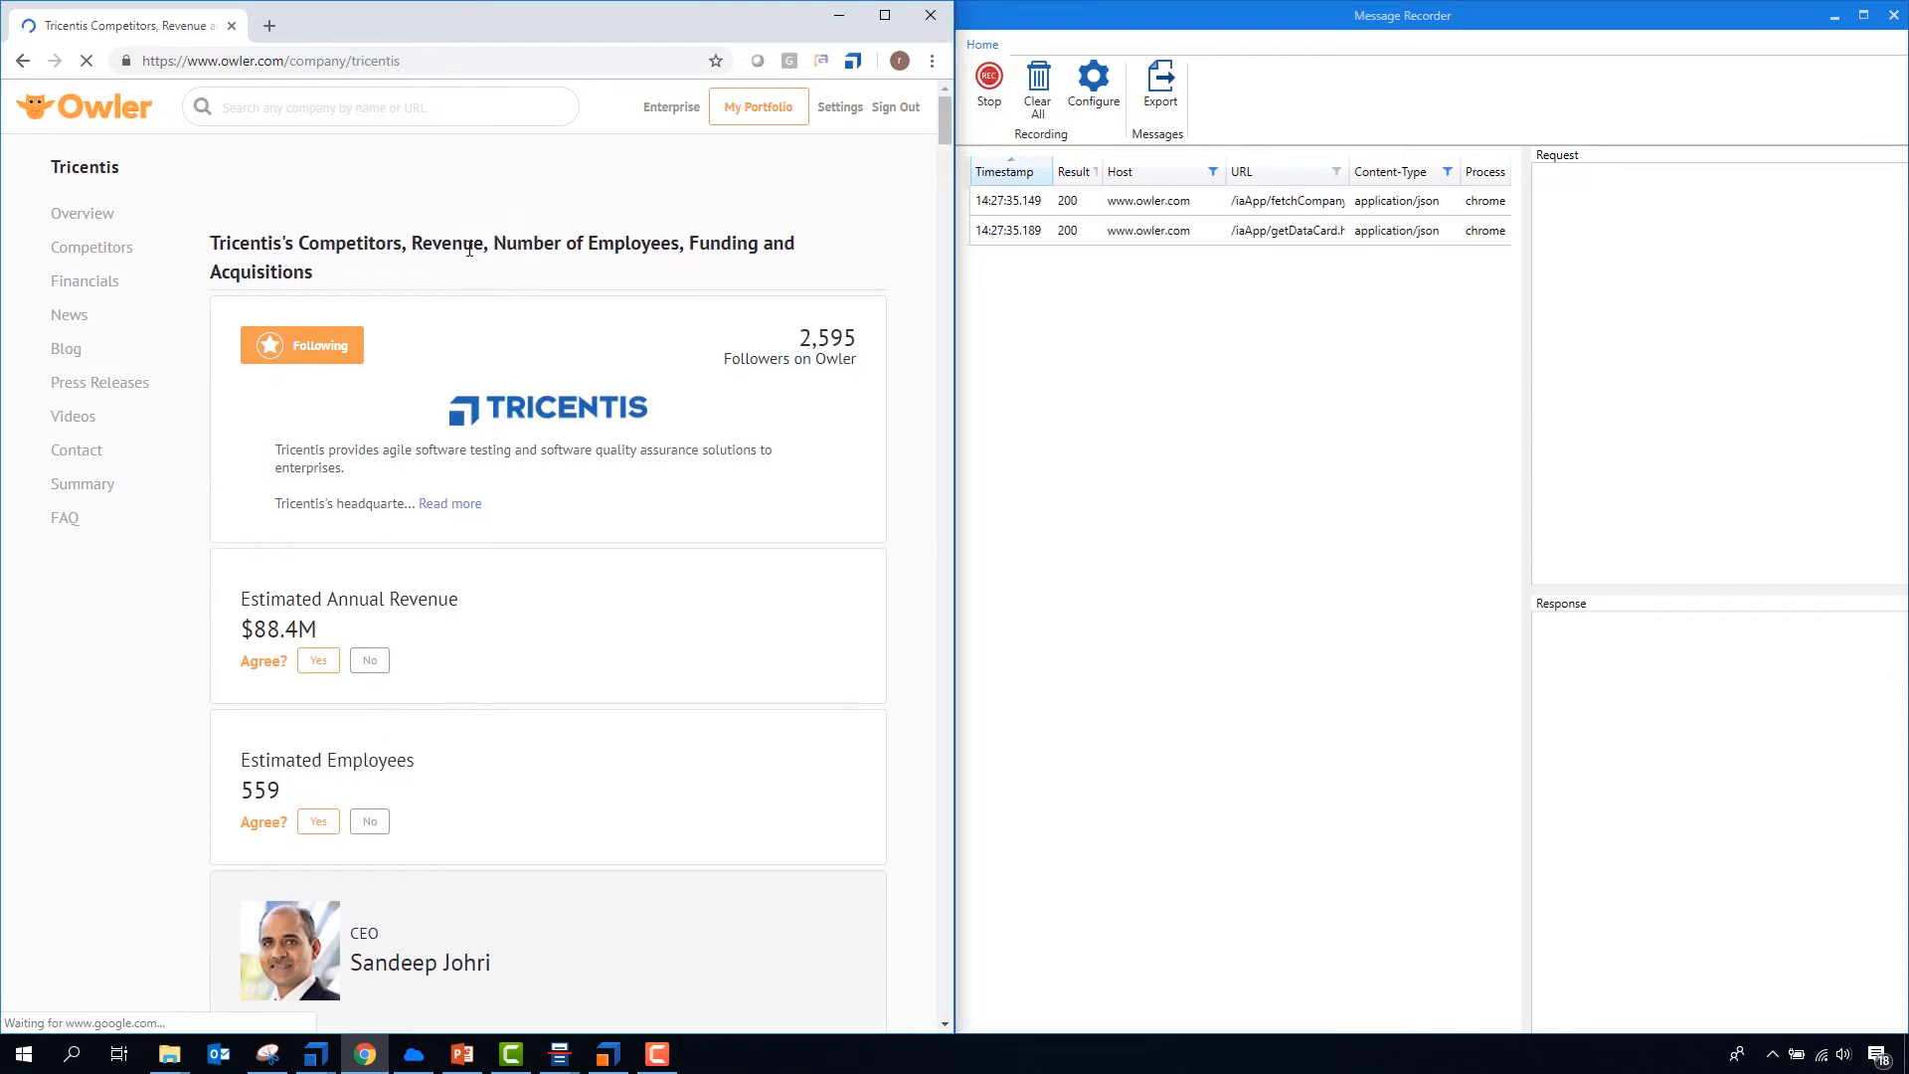
- Examine the fetchCompany message's response body and highlight the employee number in its metaDescription text
left_click(1149, 203)
scroll(1646, 831, "down", 3)
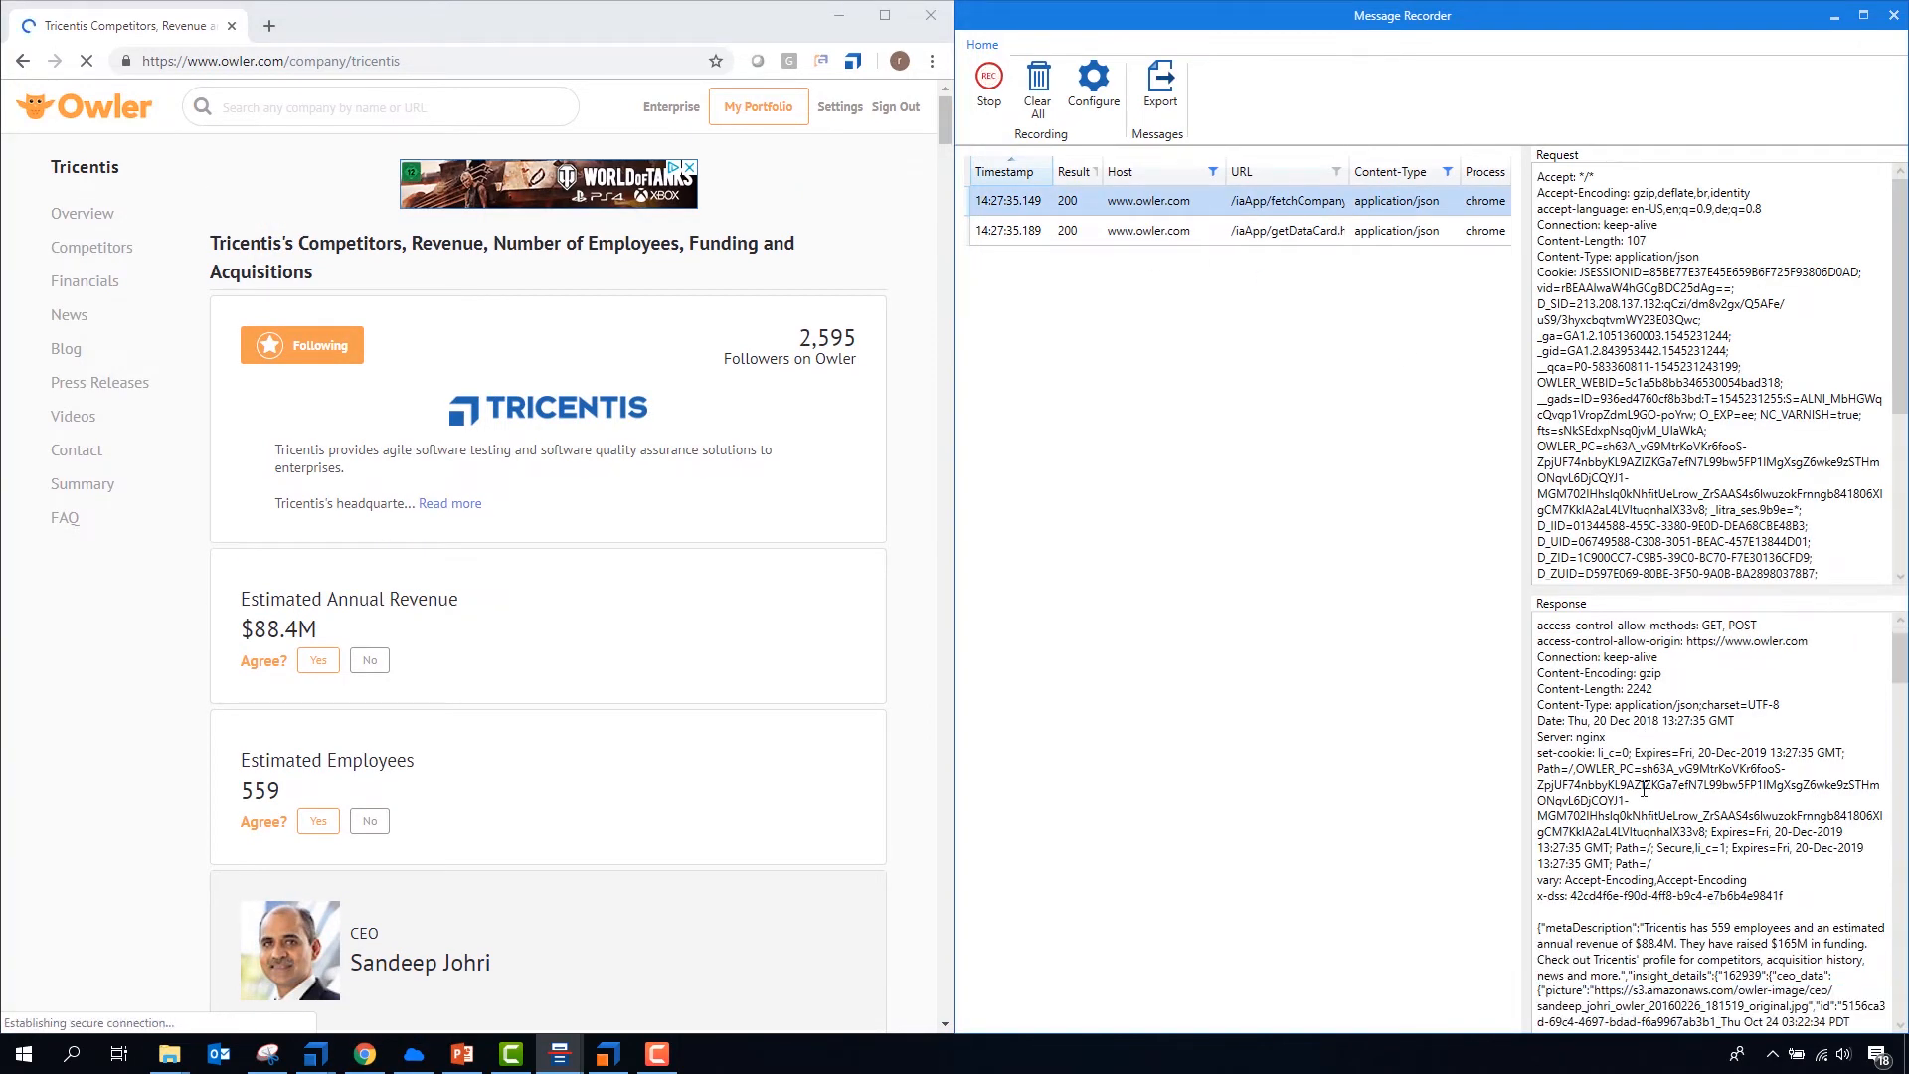
left_click_drag(1638, 832, 1745, 896)
scroll(1740, 889, "down", 3)
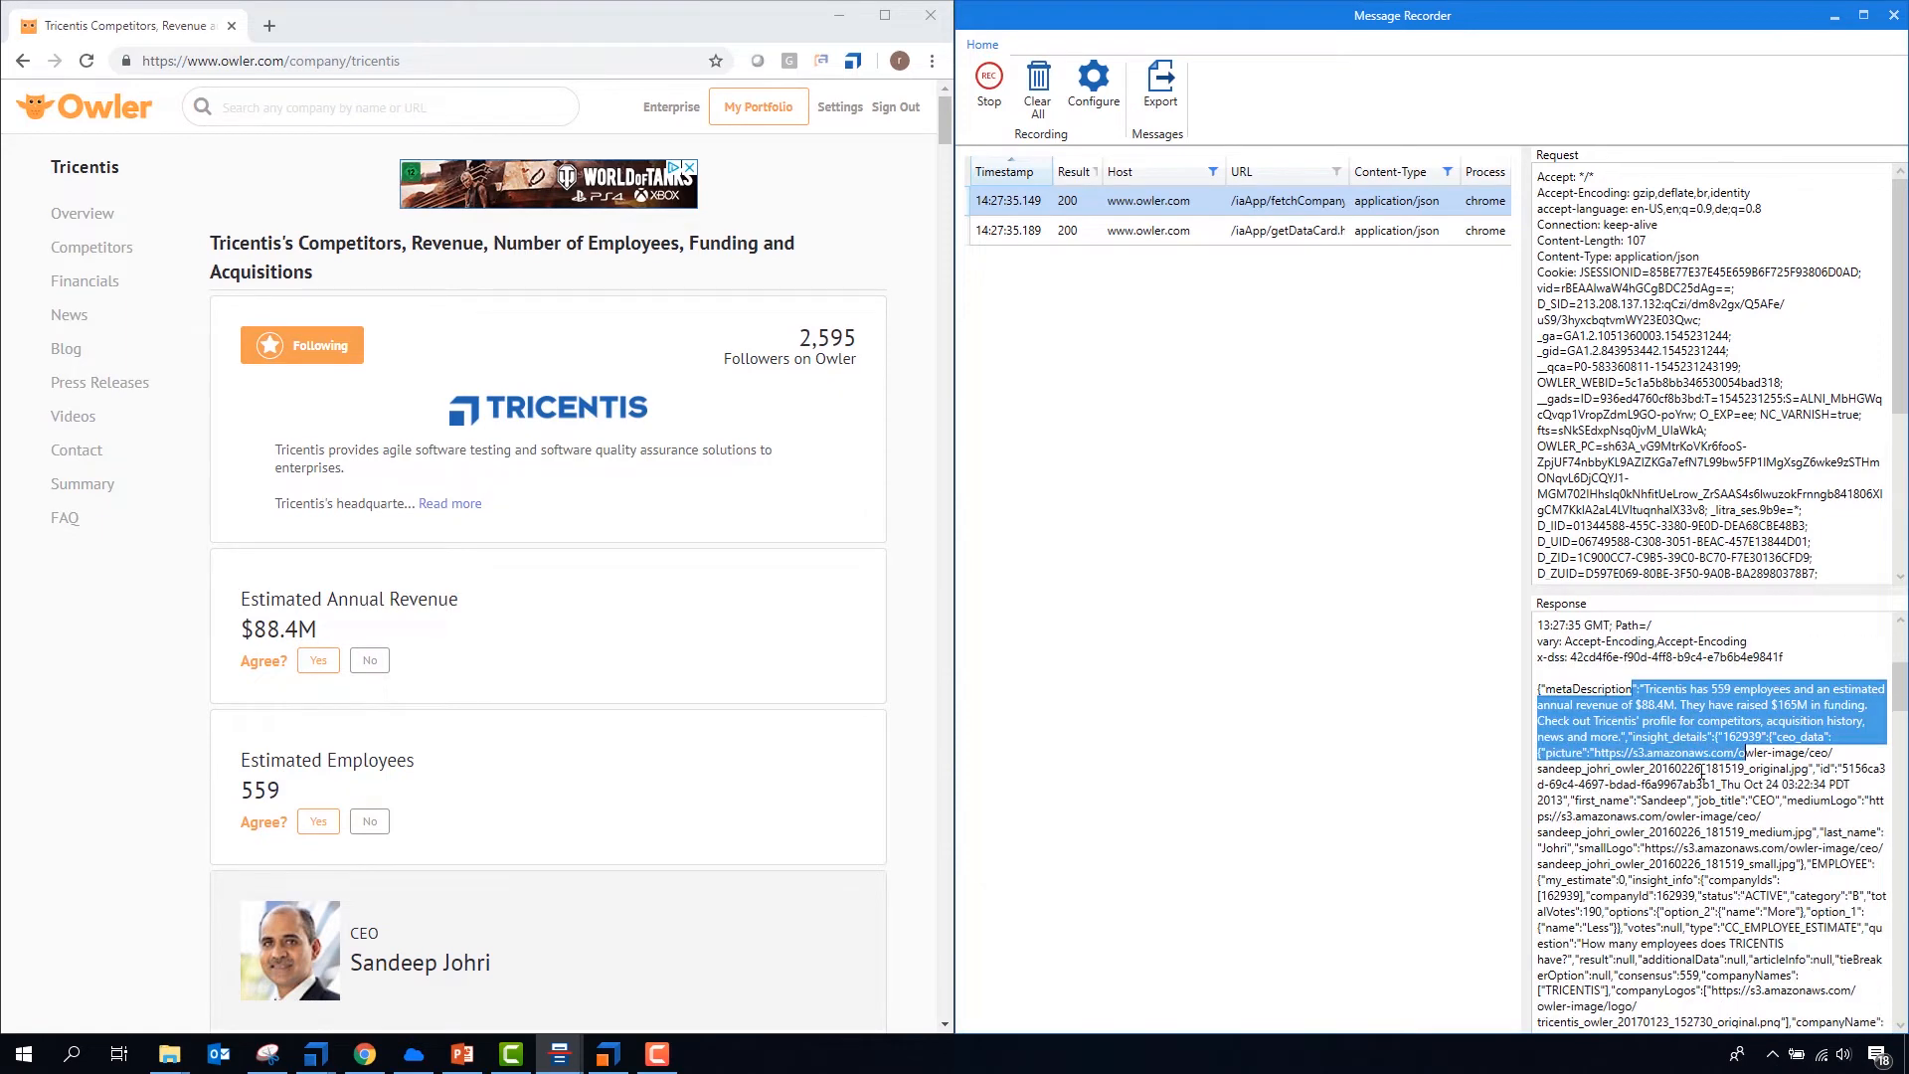
left_click(1685, 734)
double_click(1719, 693)
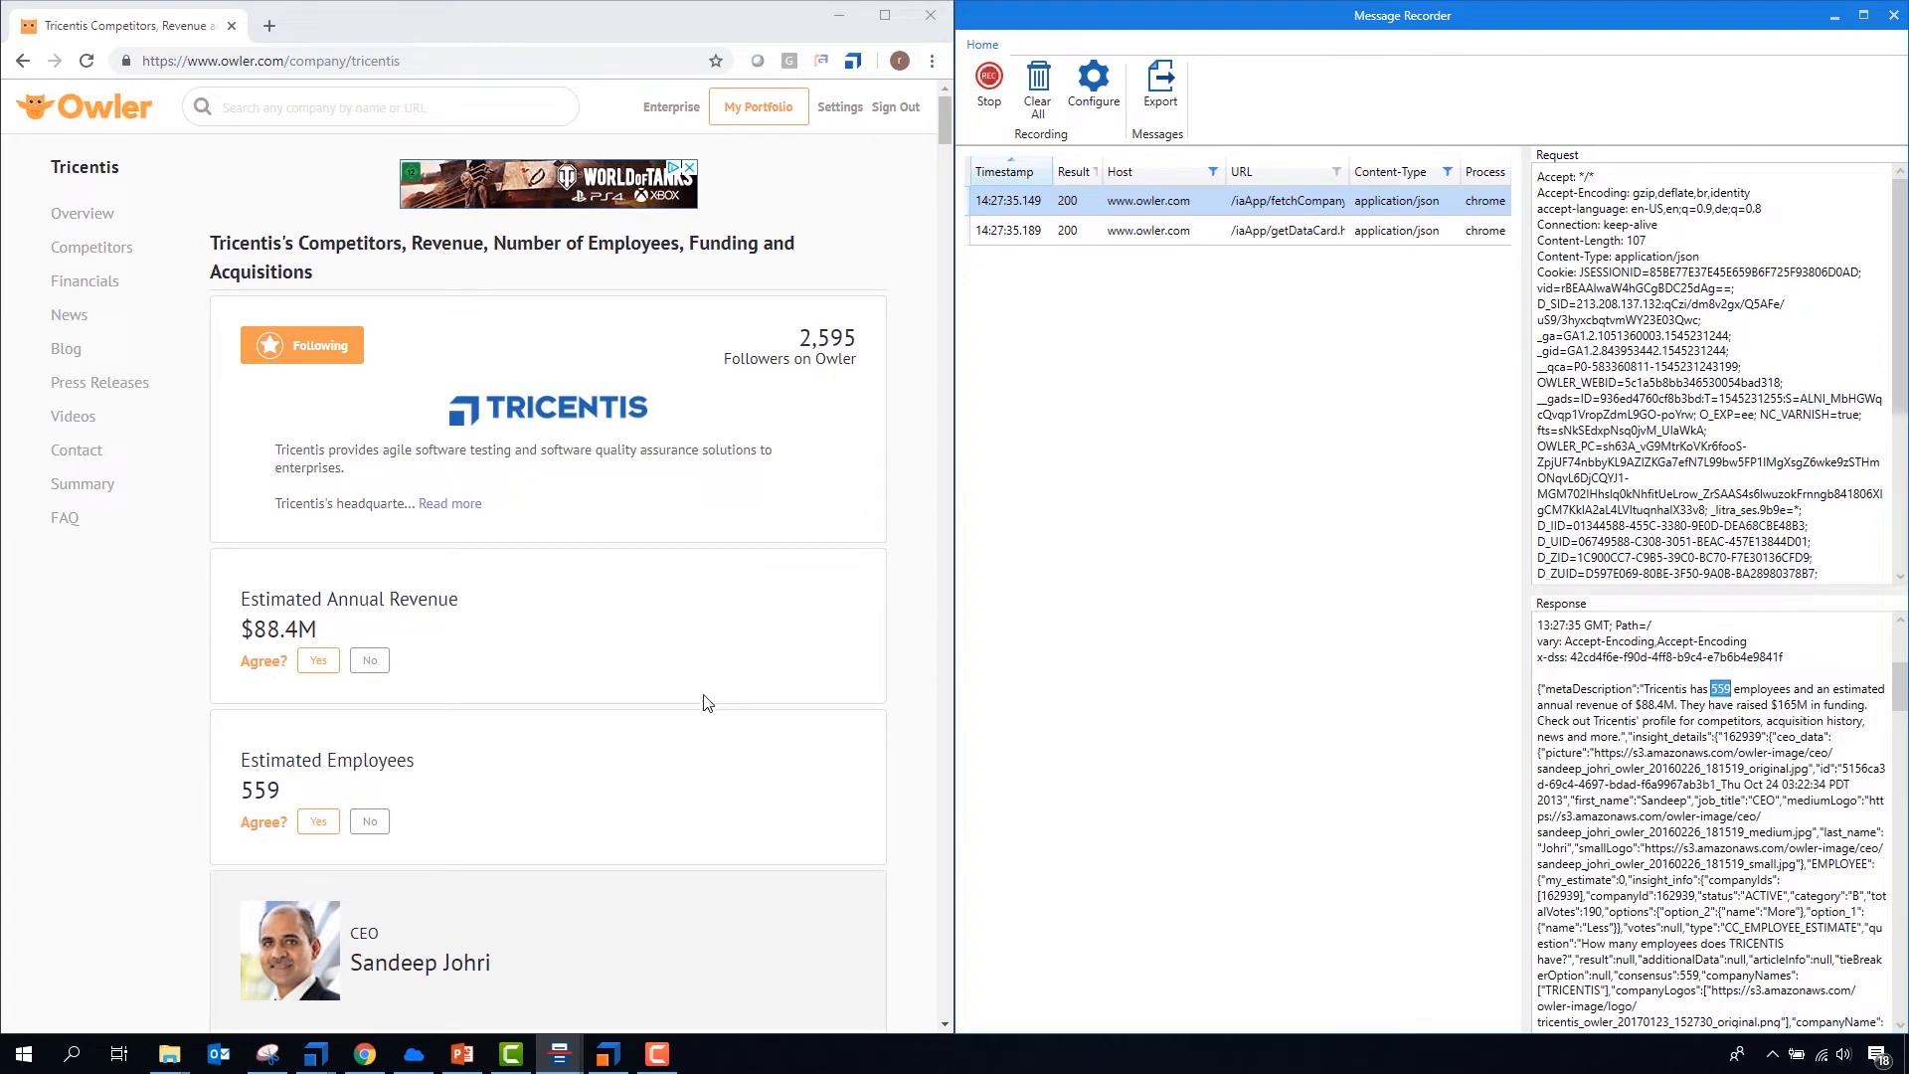
- Look through the response of the recorded getDataCard message
left_click(1140, 236)
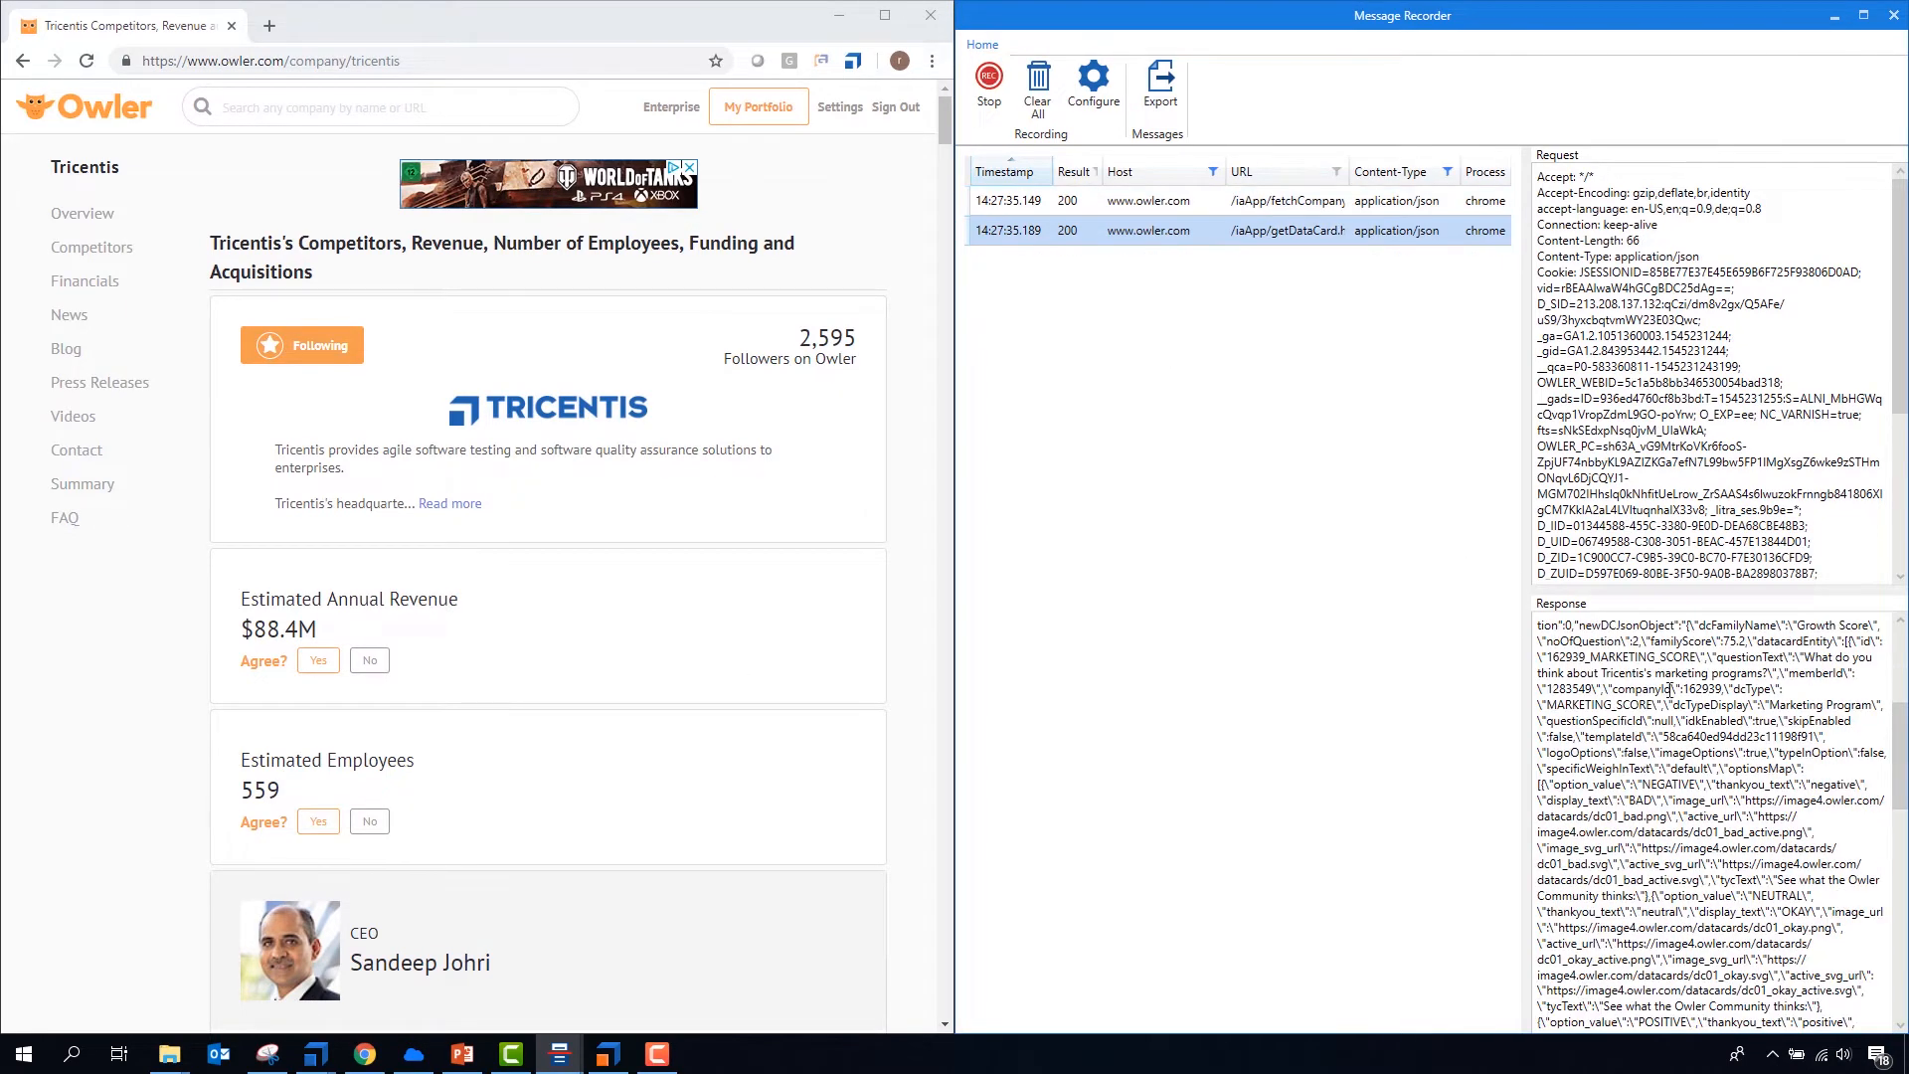
scroll(1678, 712, "down", 5)
scroll(1681, 775, "up", 6)
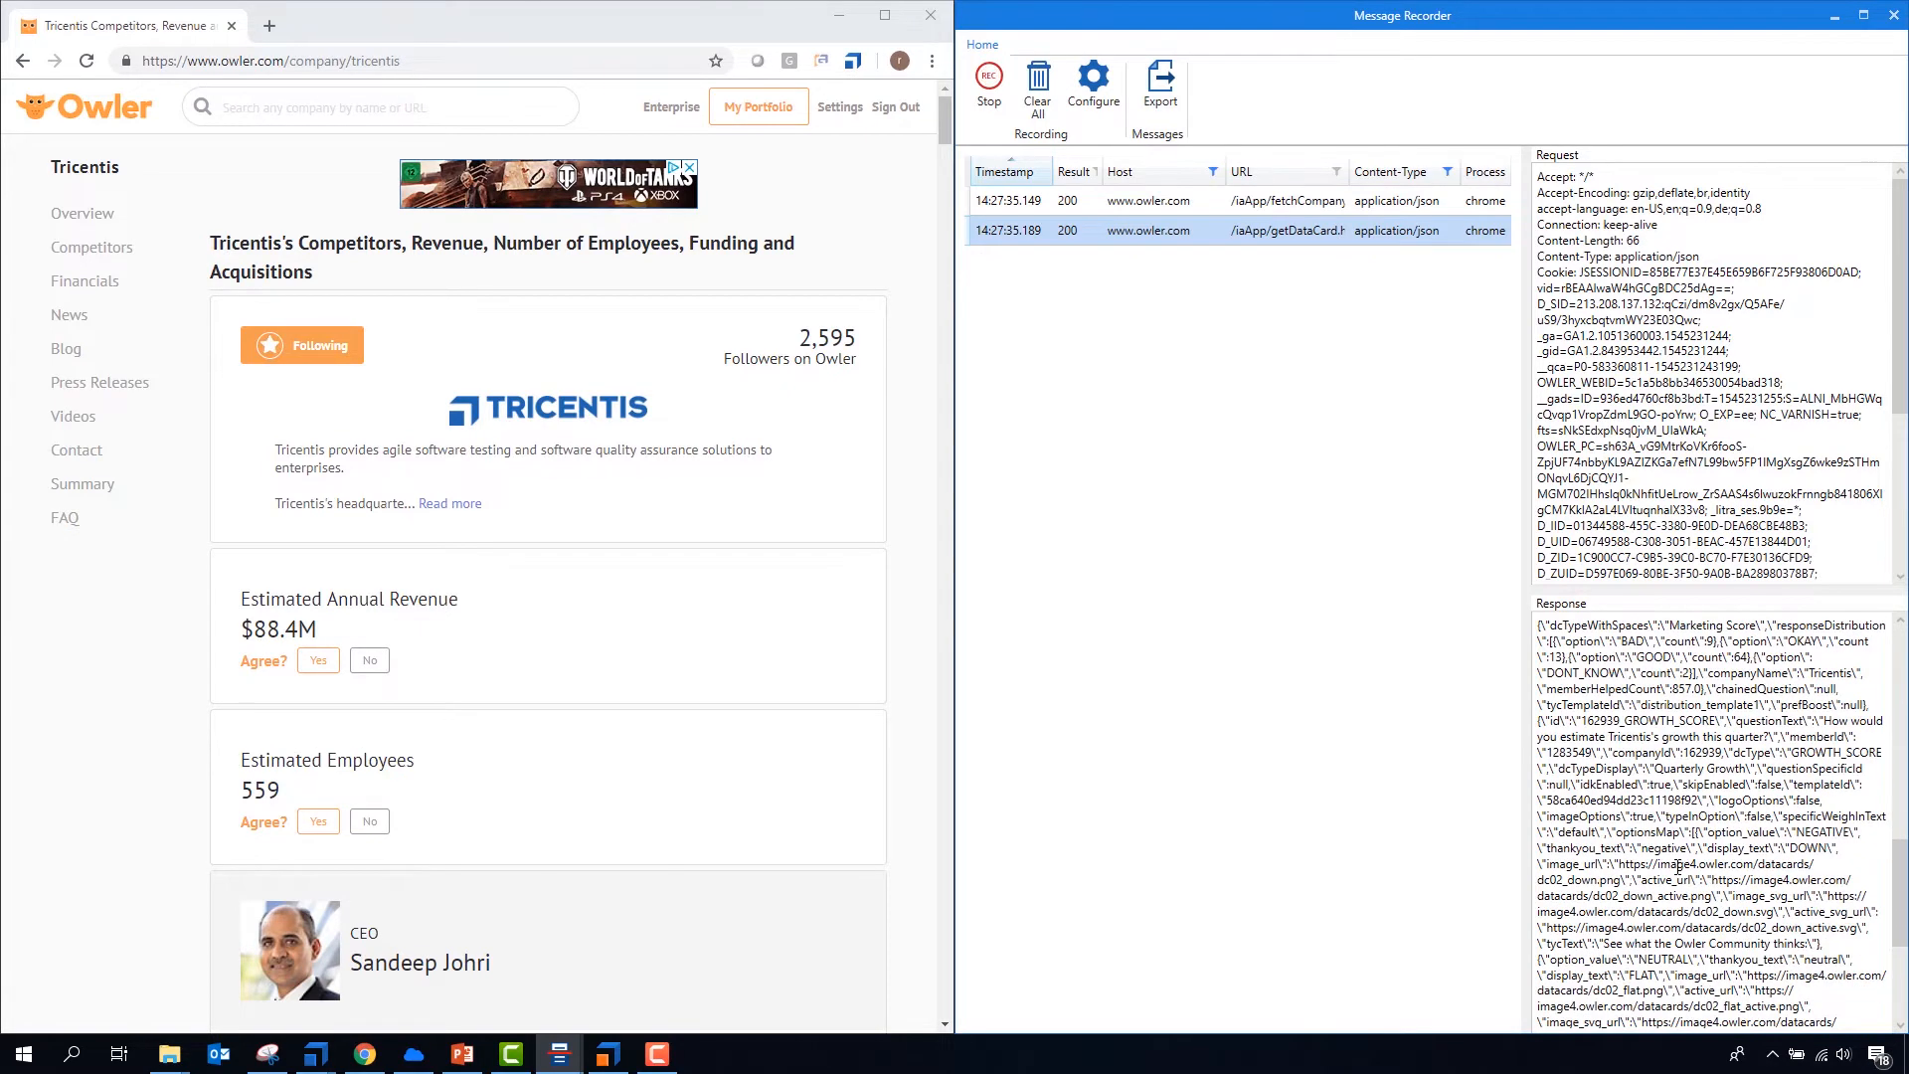
- Export the Tricentis fetchCompany message to API Scan and pretty-print its request and response payloads
left_click(1116, 207)
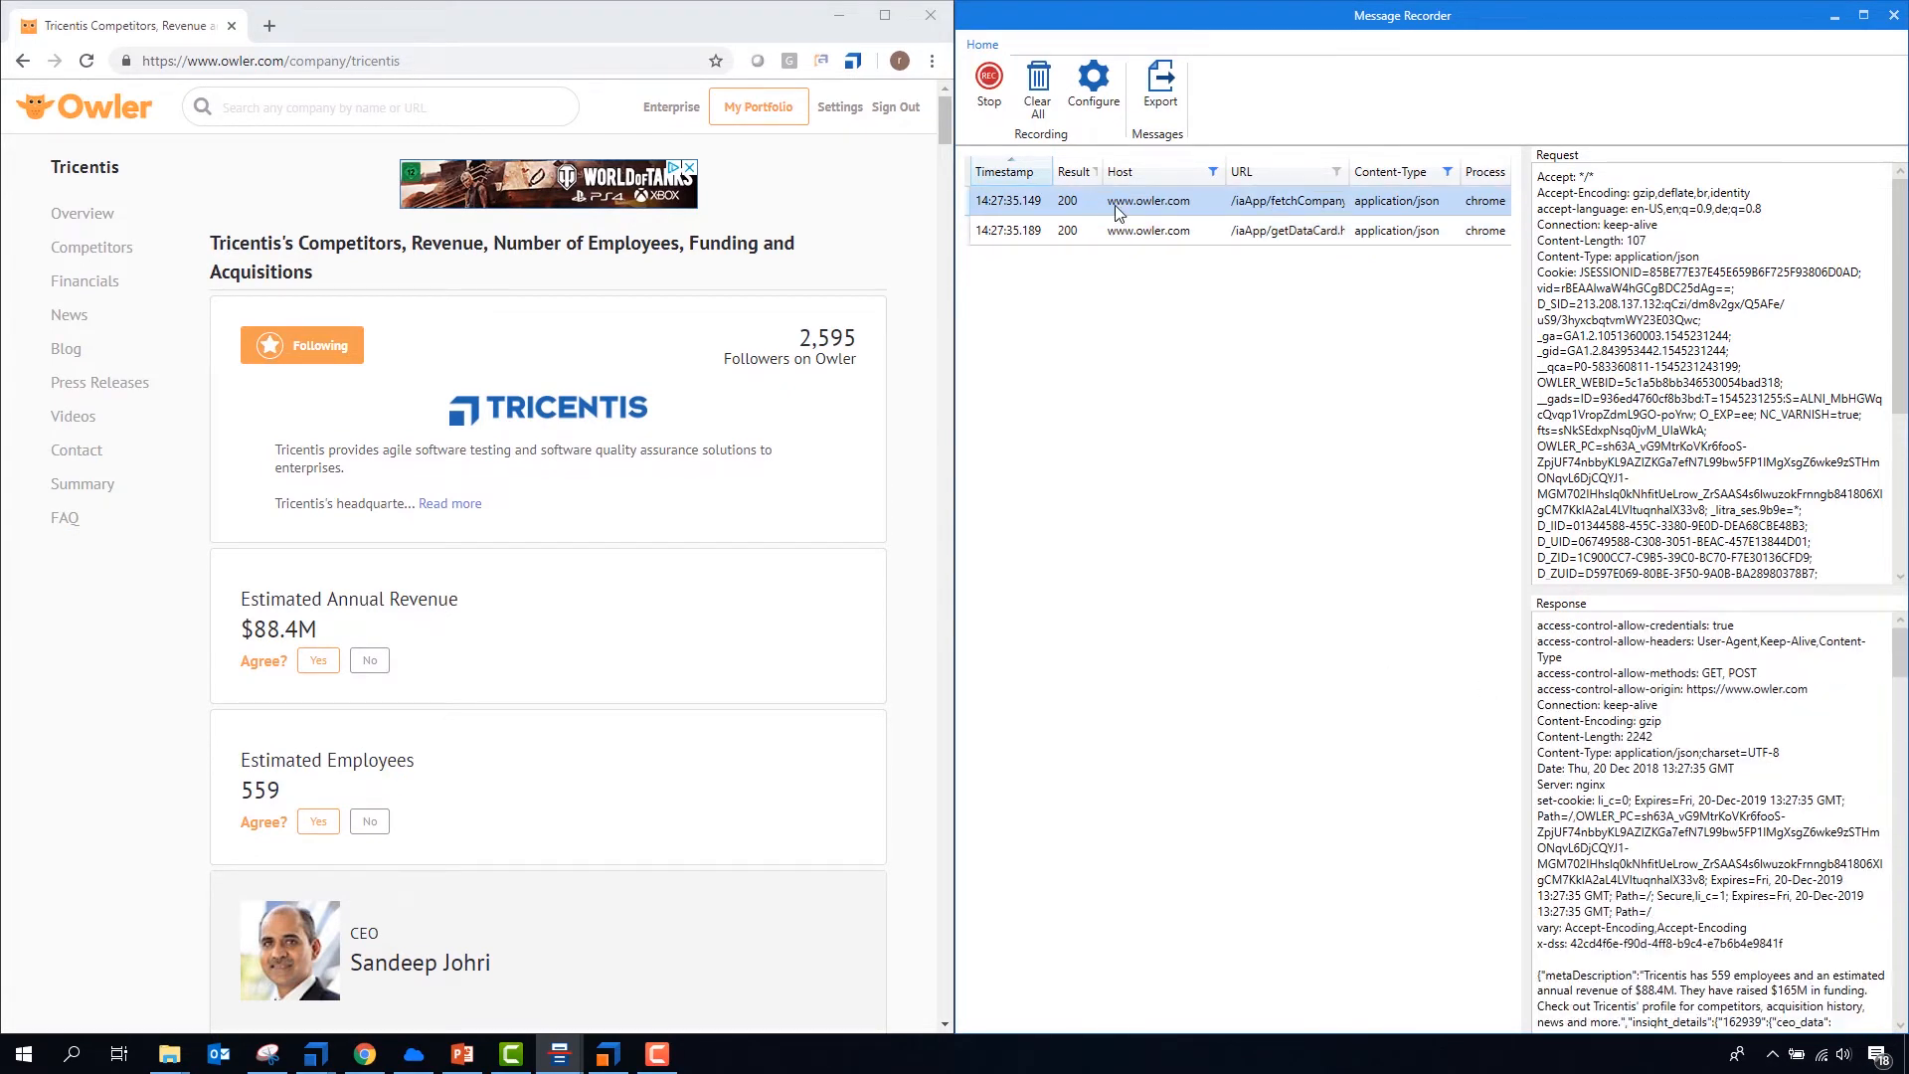
left_click(1163, 91)
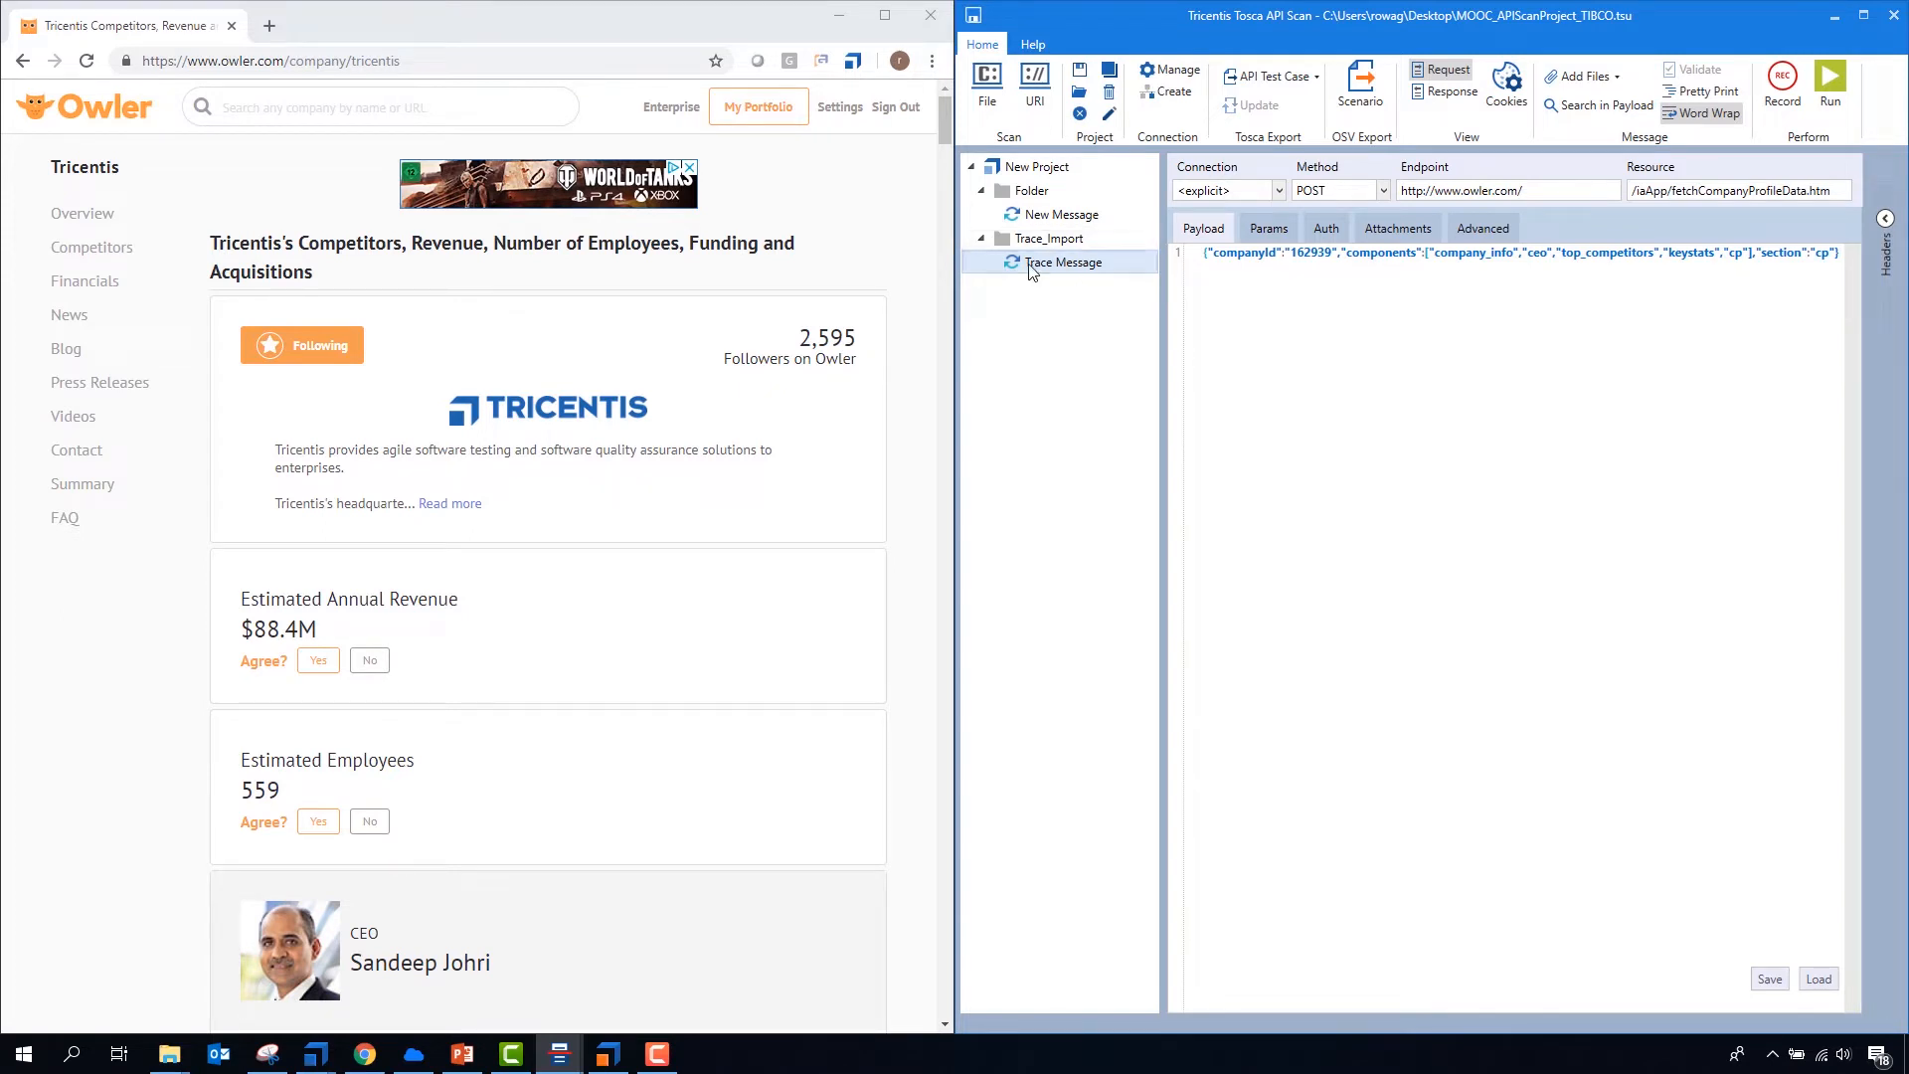
left_click(1696, 90)
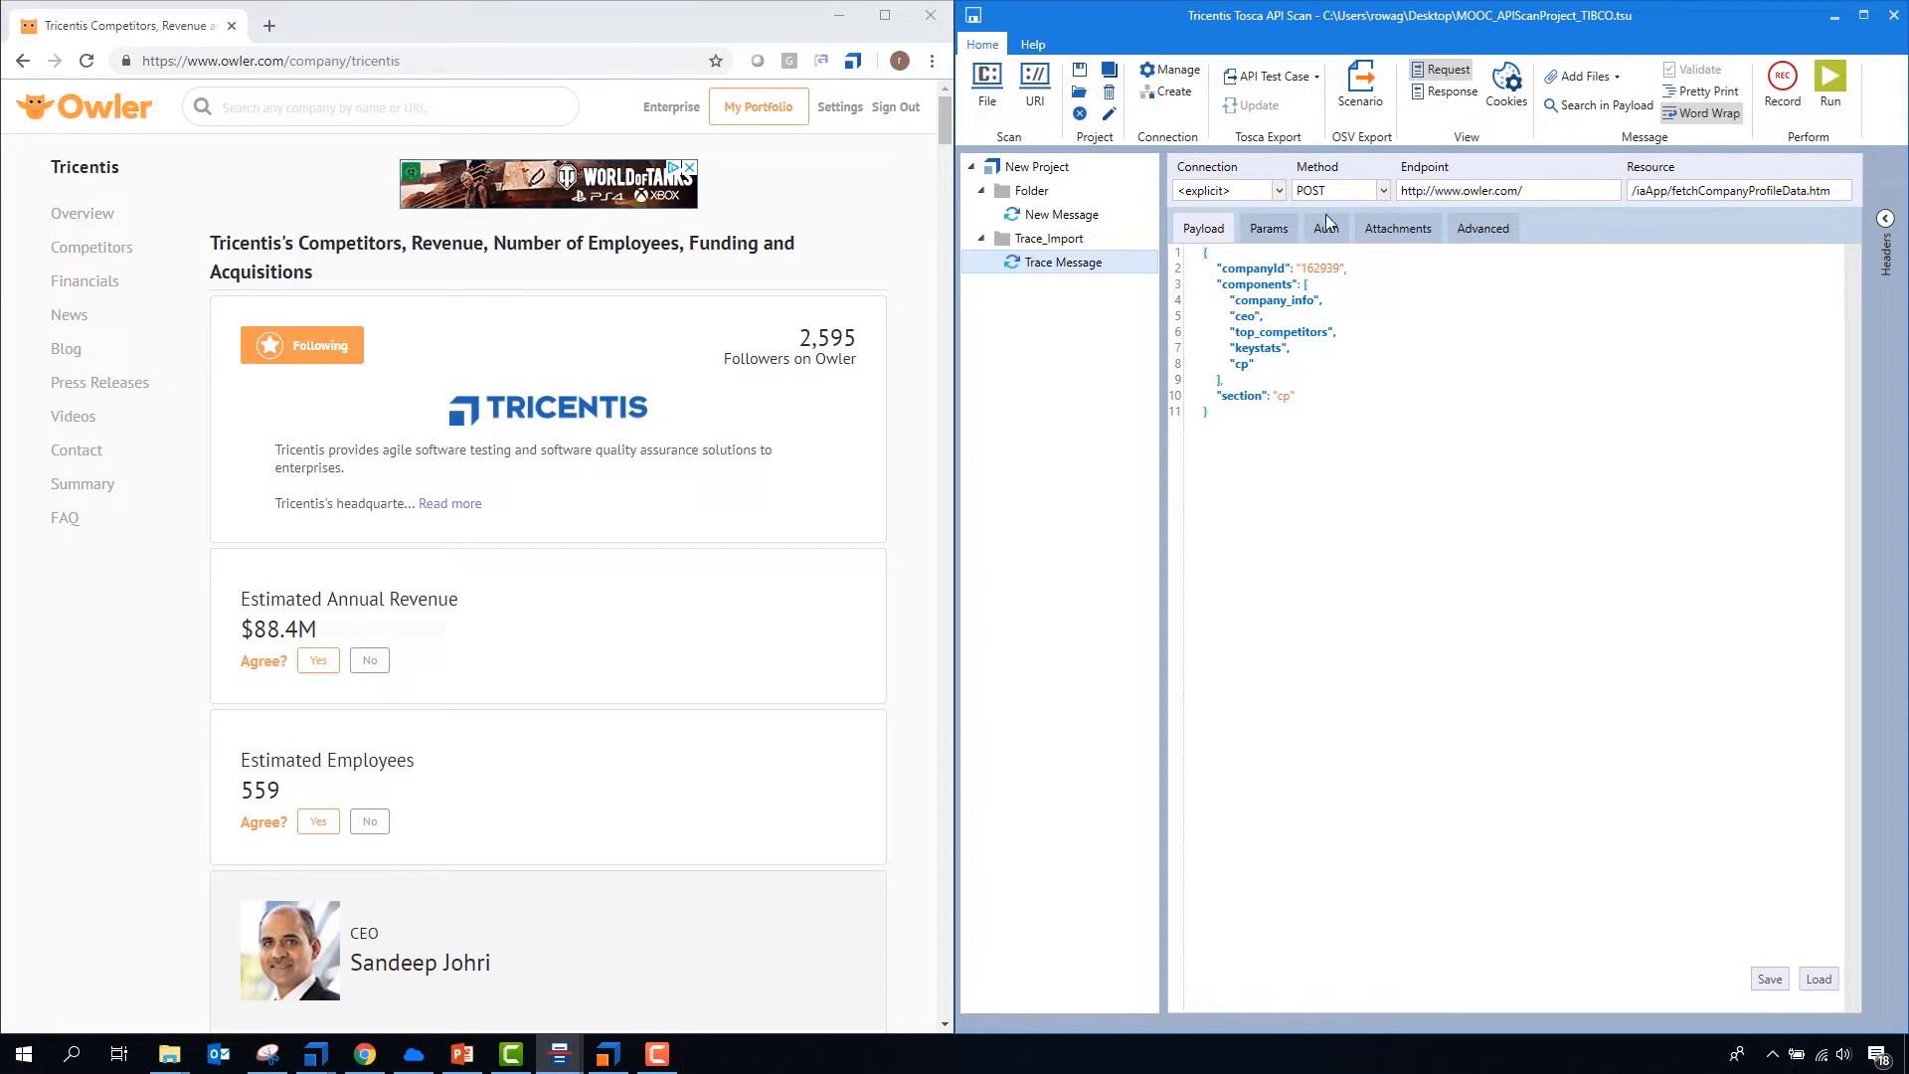
left_click(1447, 91)
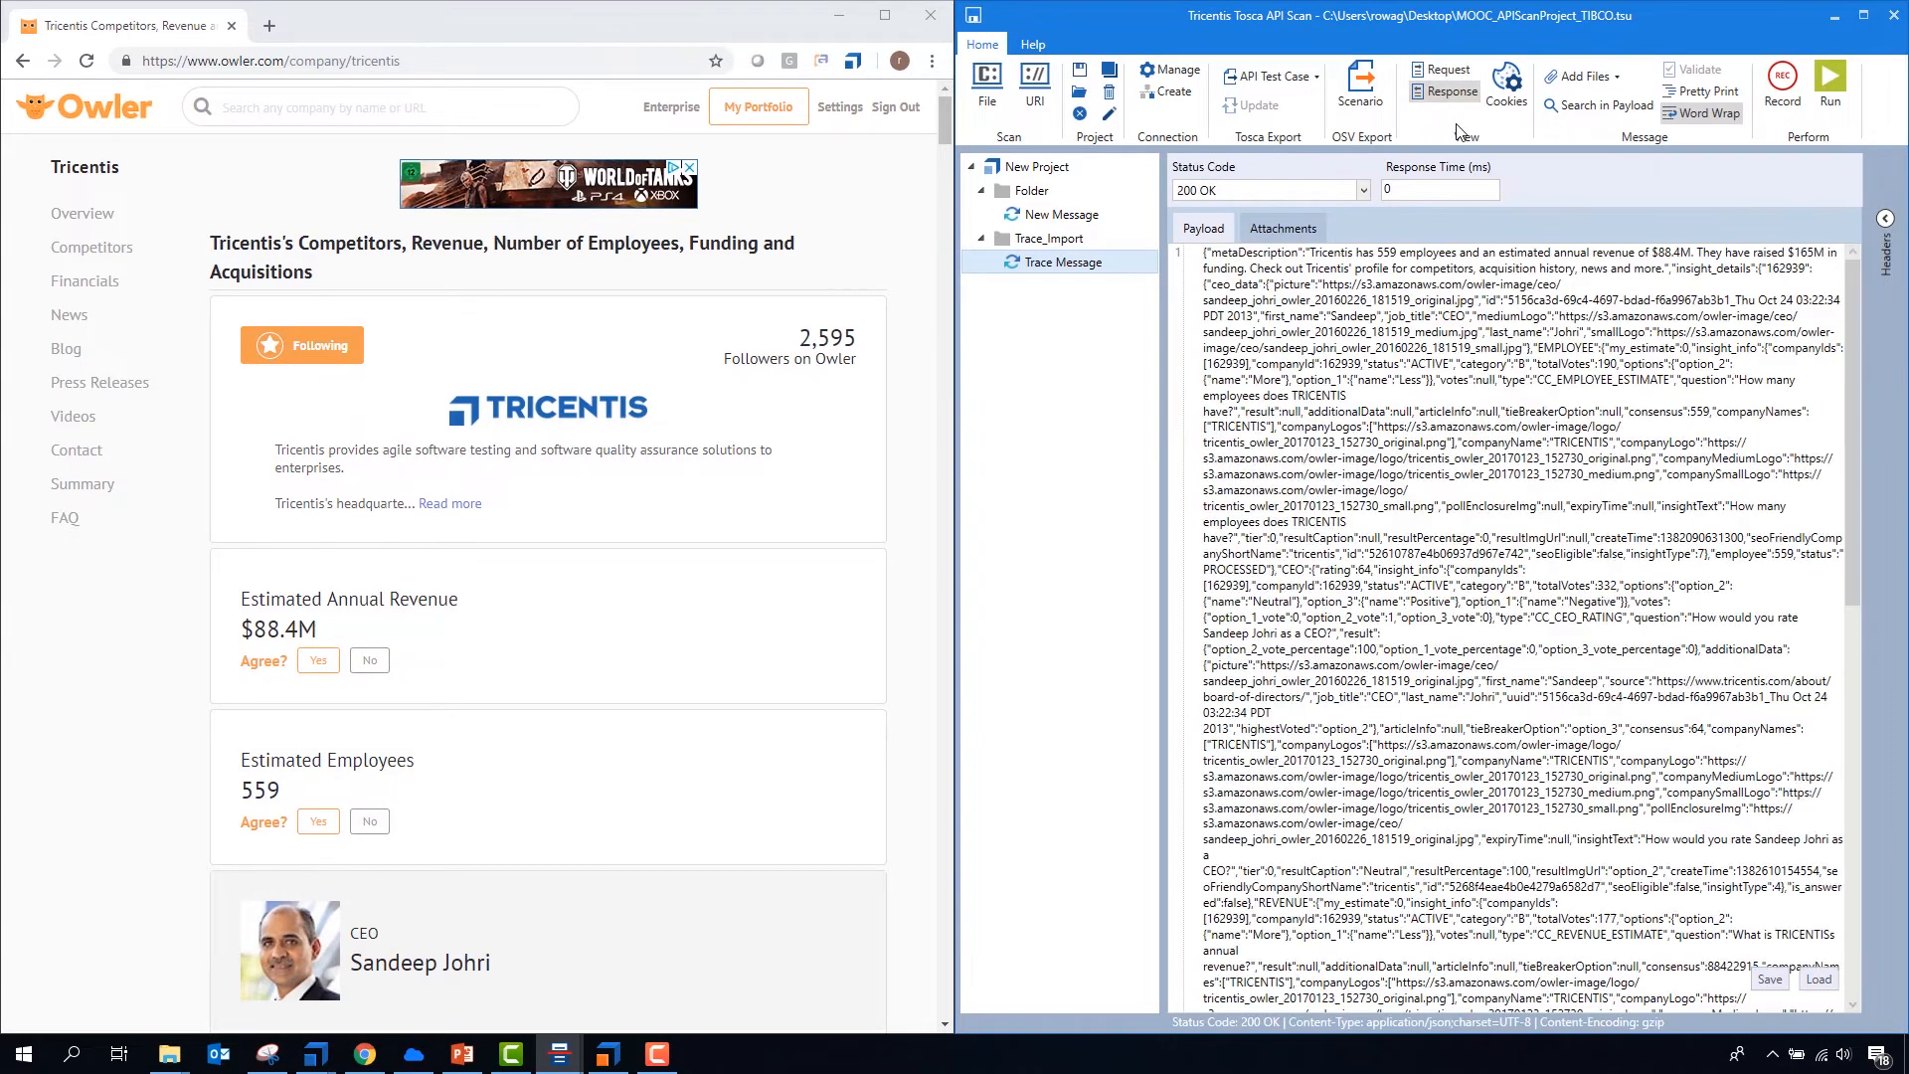
left_click(1693, 92)
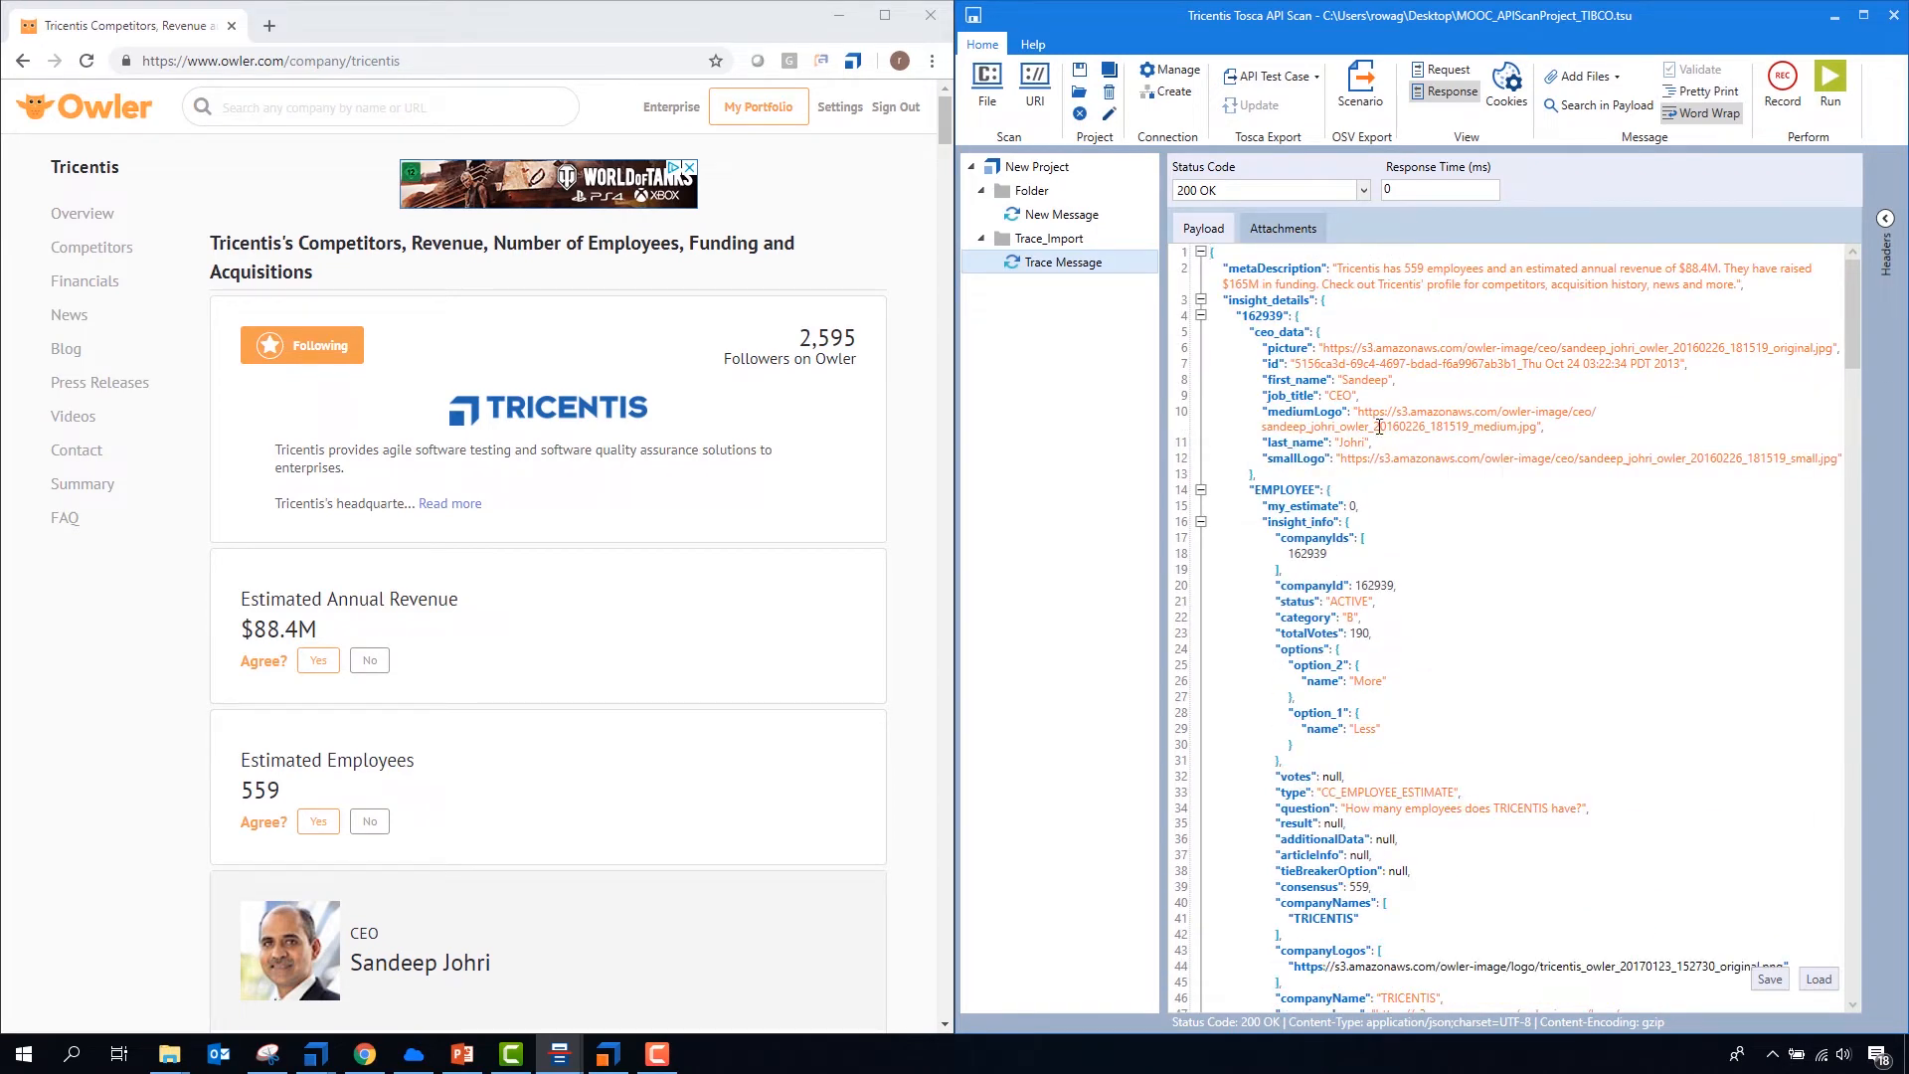
scroll(1371, 412, "down", 8)
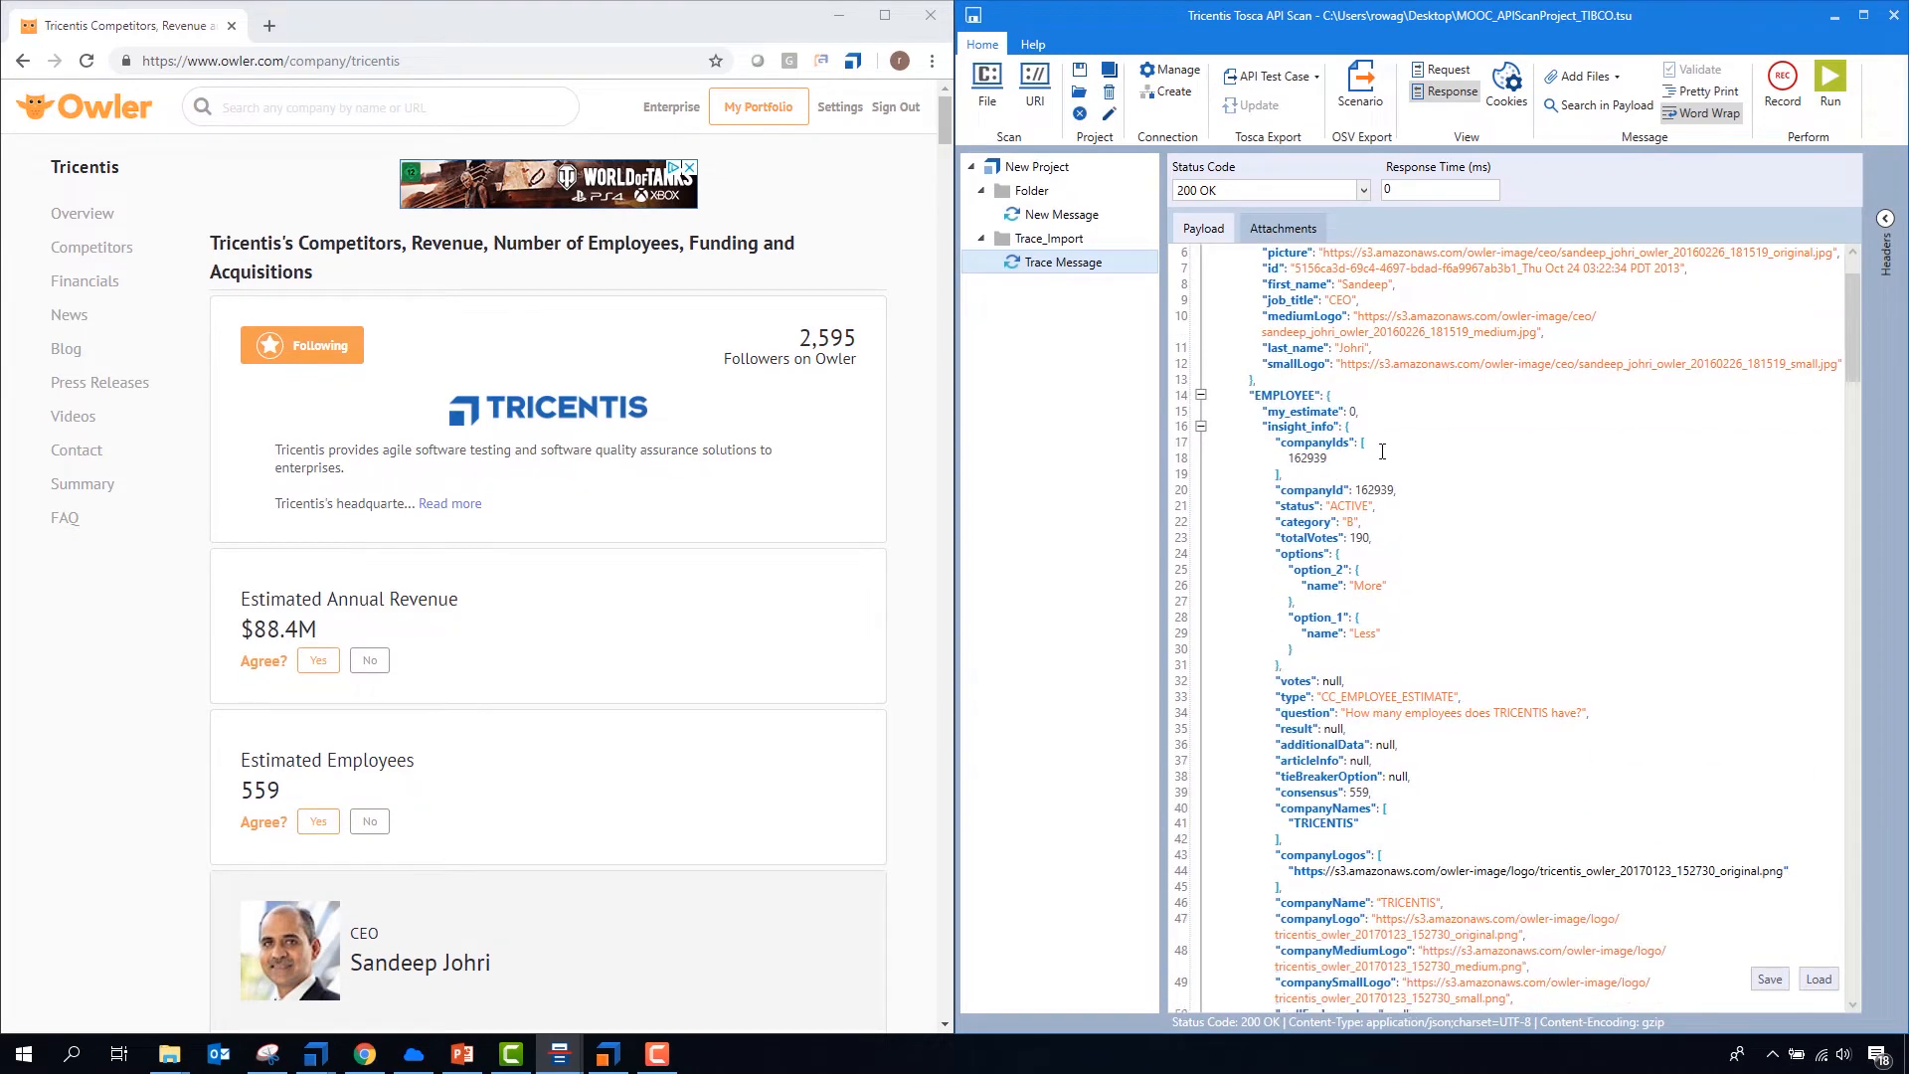
scroll(1407, 580, "up", 8)
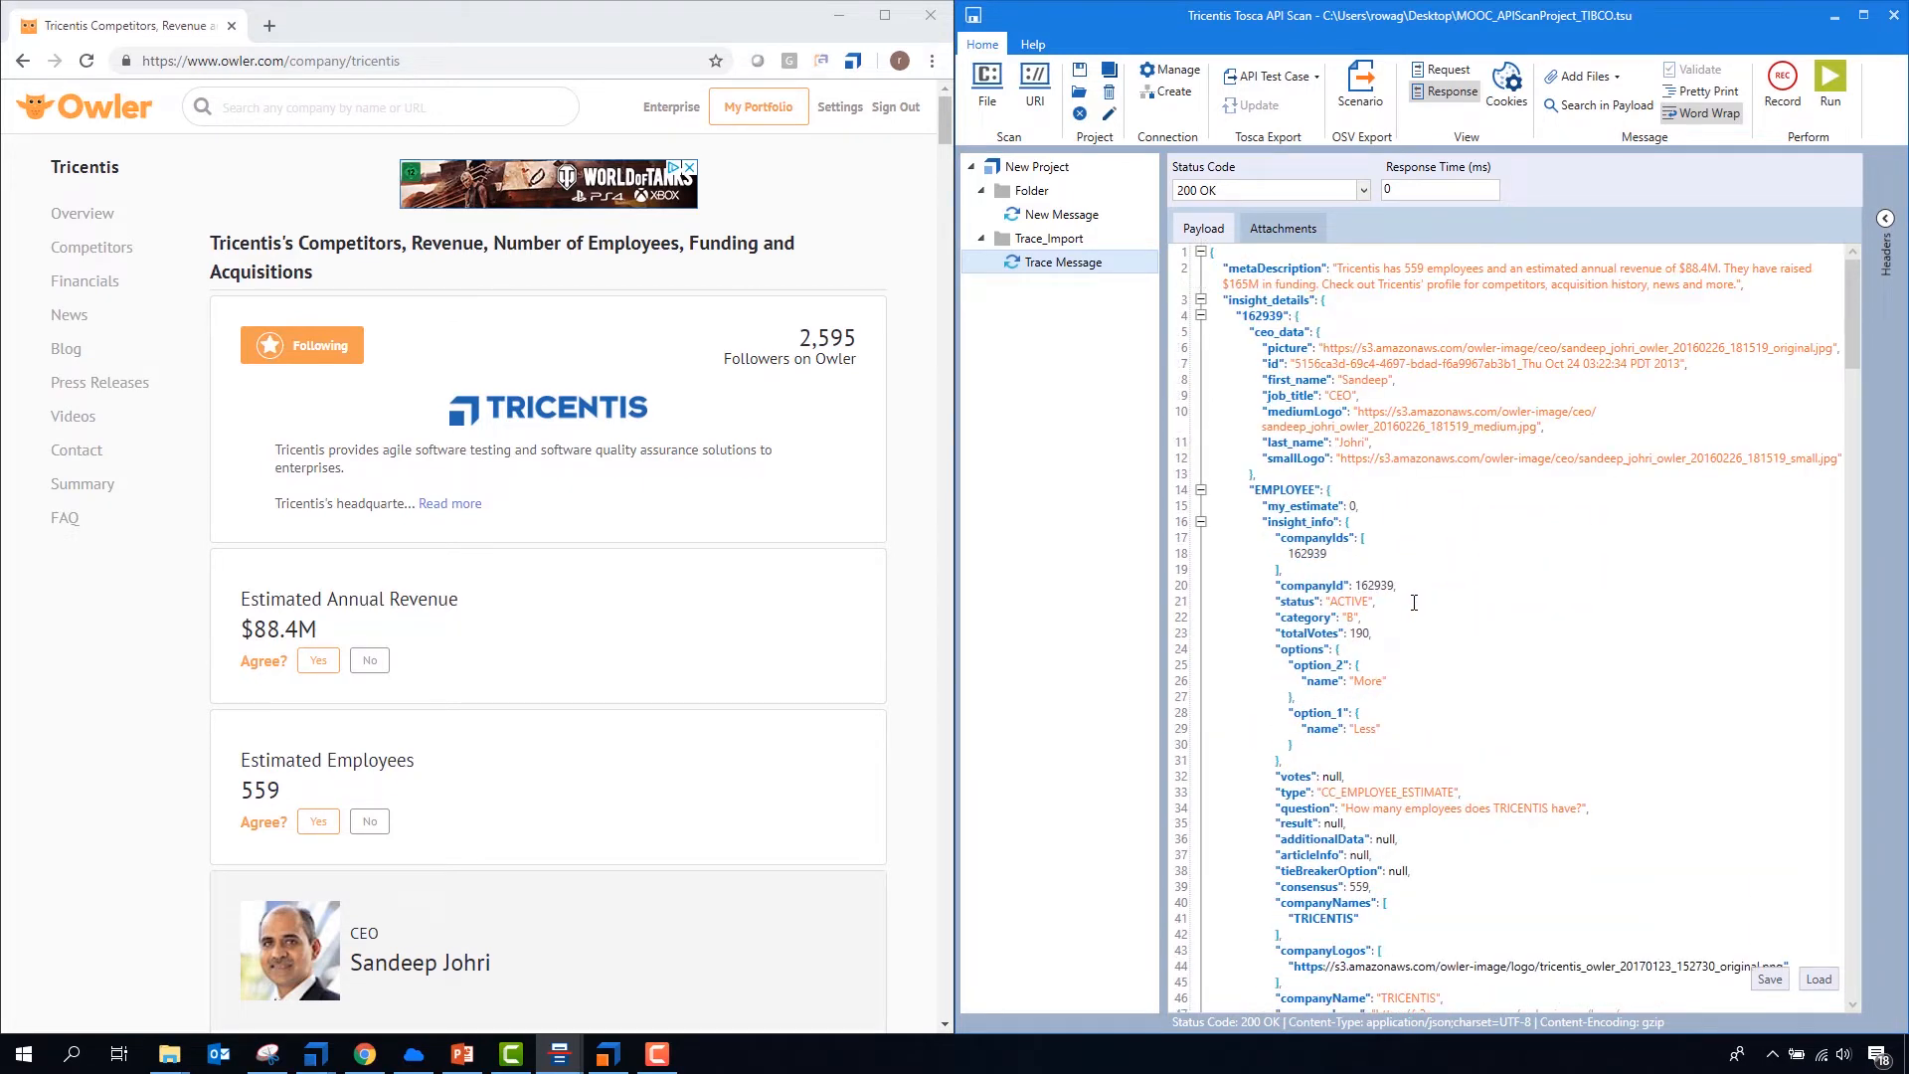
- Rename the imported trace message in the Trace_Import folder as GET Tricentis
left_click(1075, 270)
type("GET Tricentis")
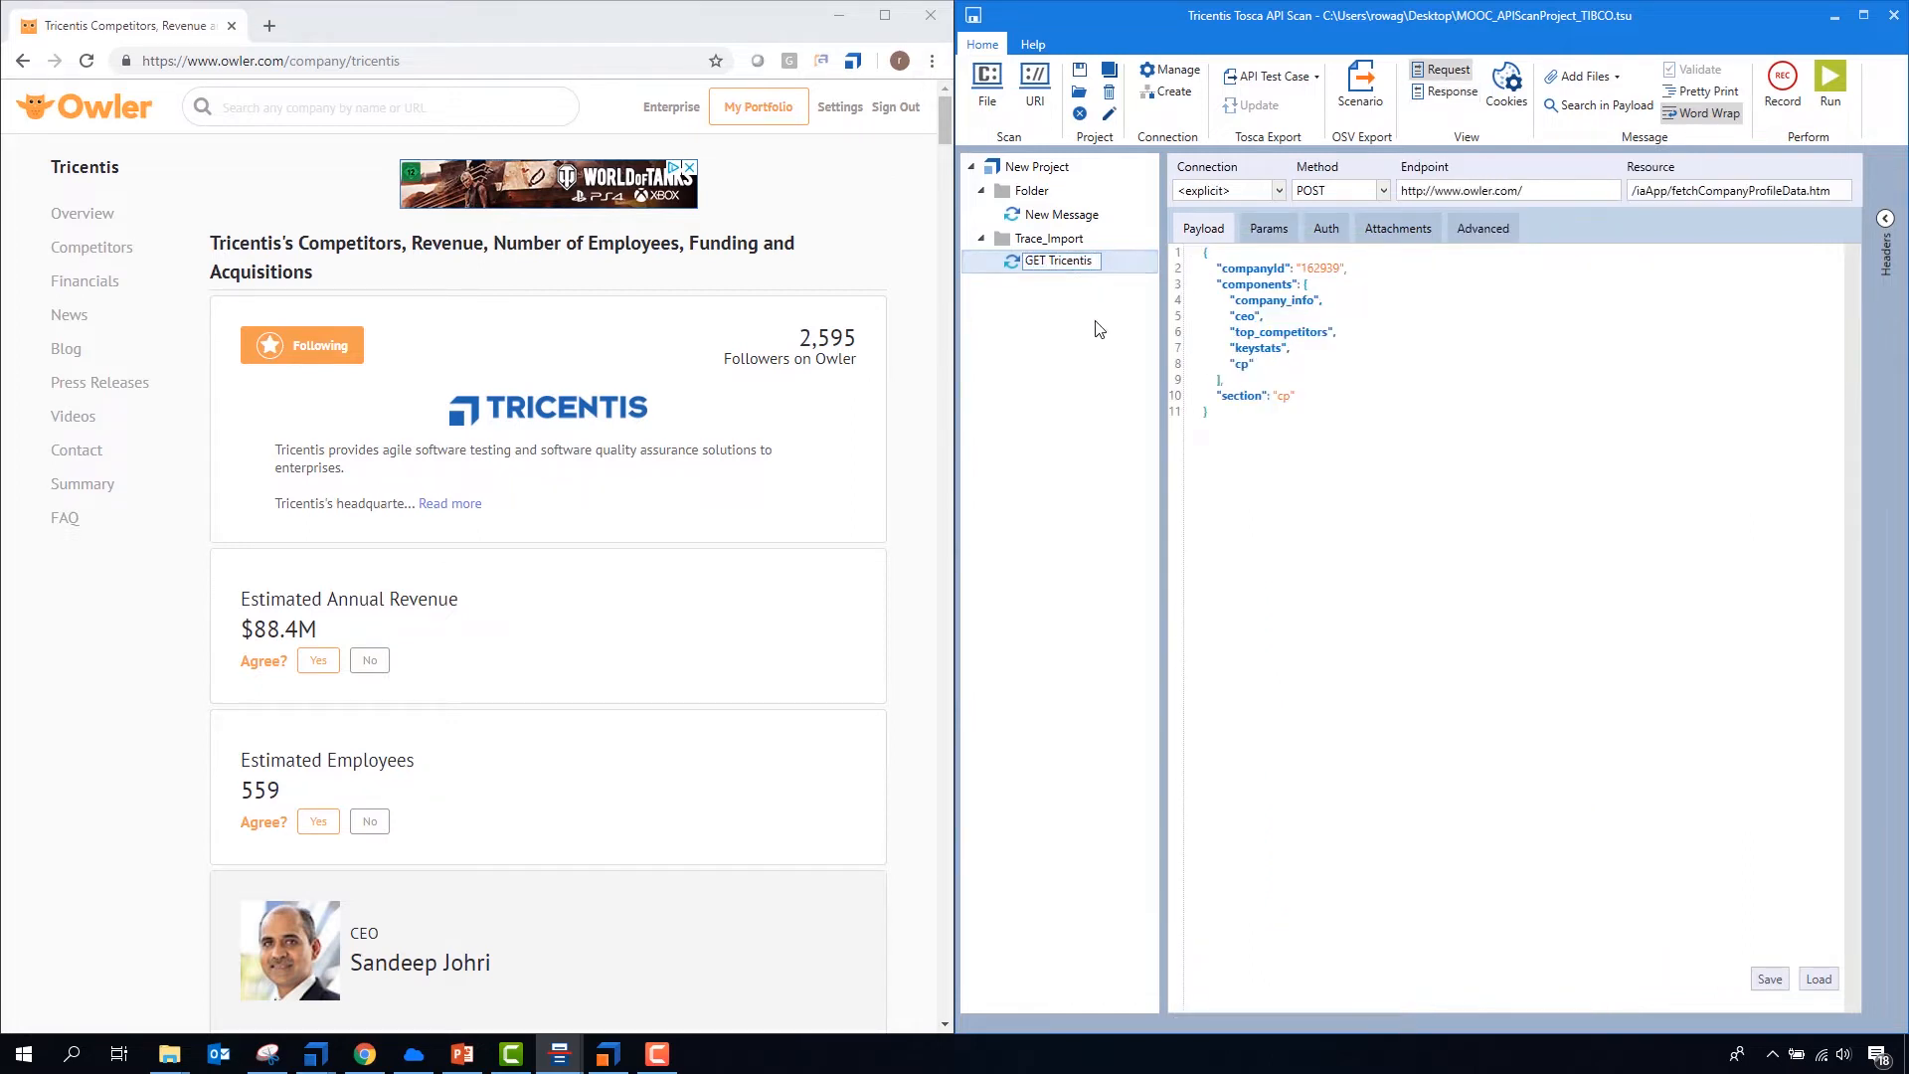
left_click(1259, 362)
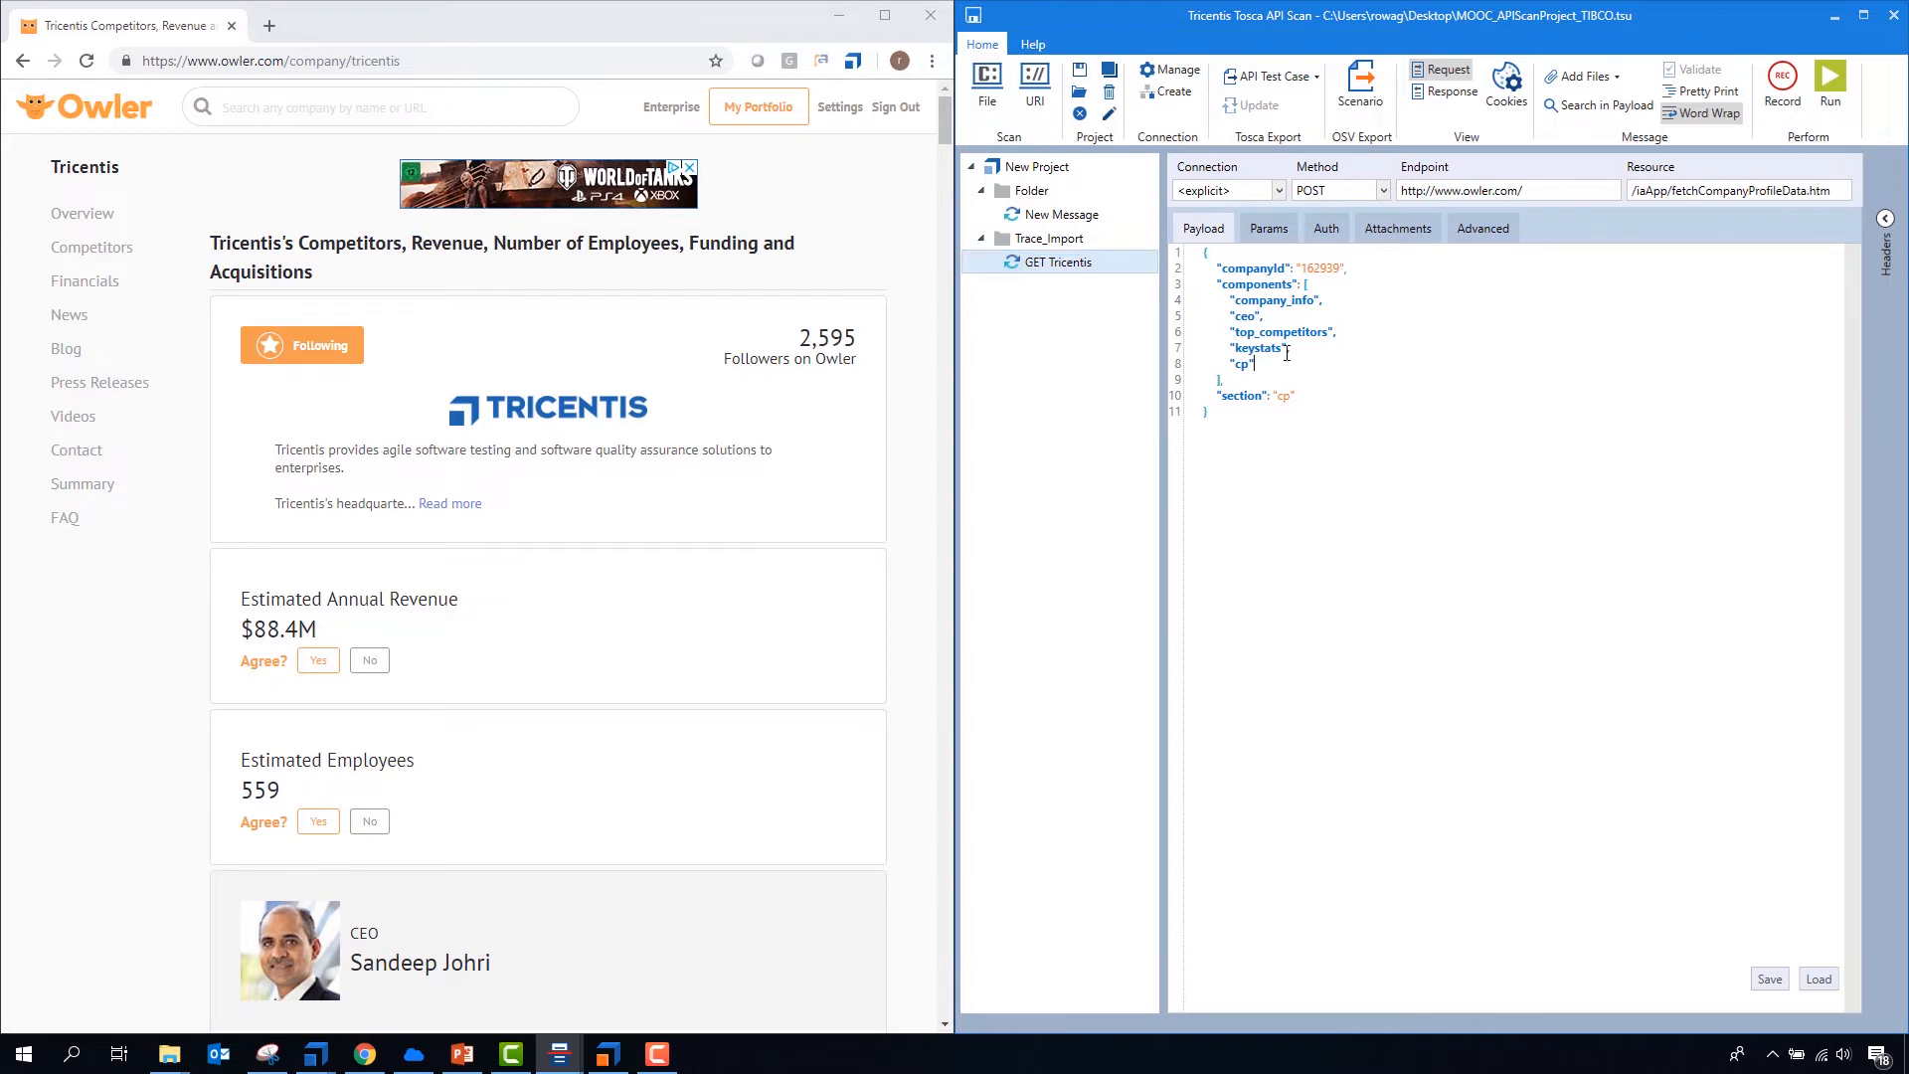
- Clear all messages in the Message Recorder and open Tesla's company page on Owler to record its calls
left_click(1782, 84)
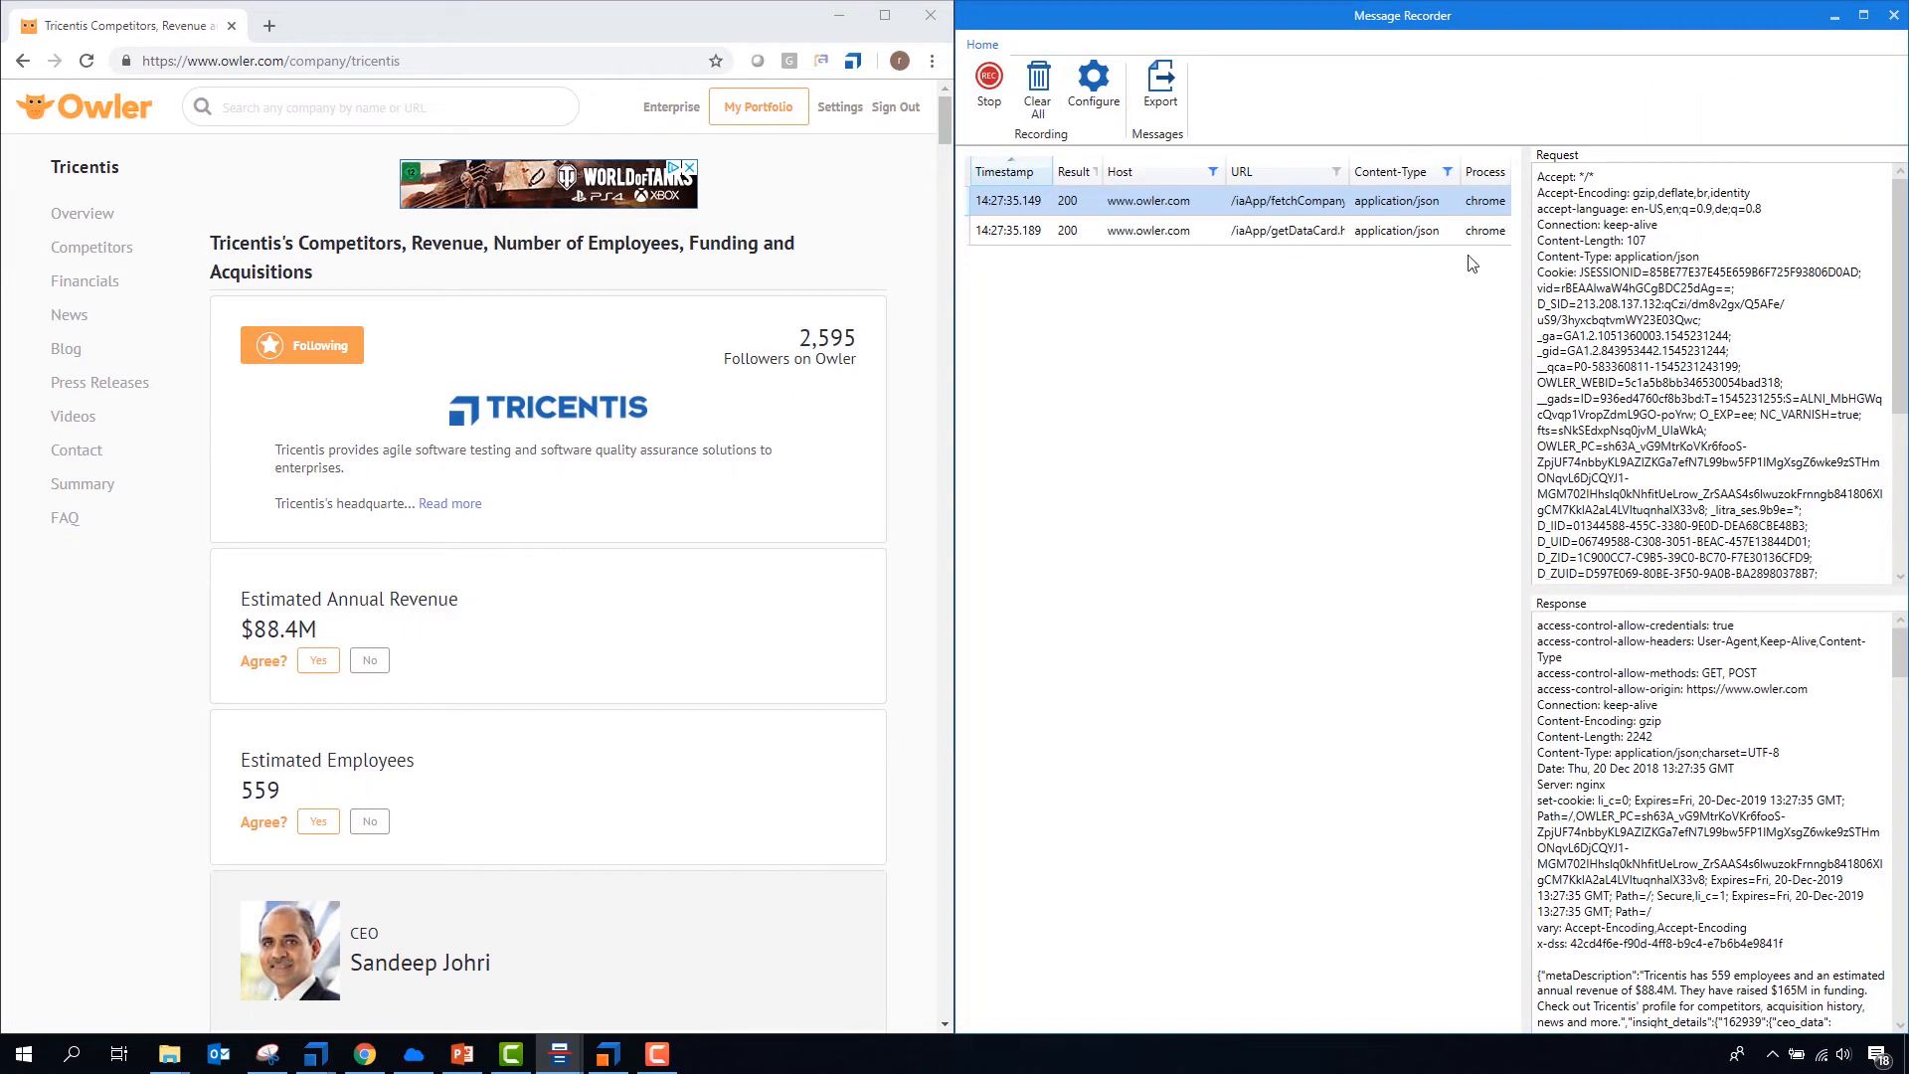
left_click(1038, 94)
left_click(331, 112)
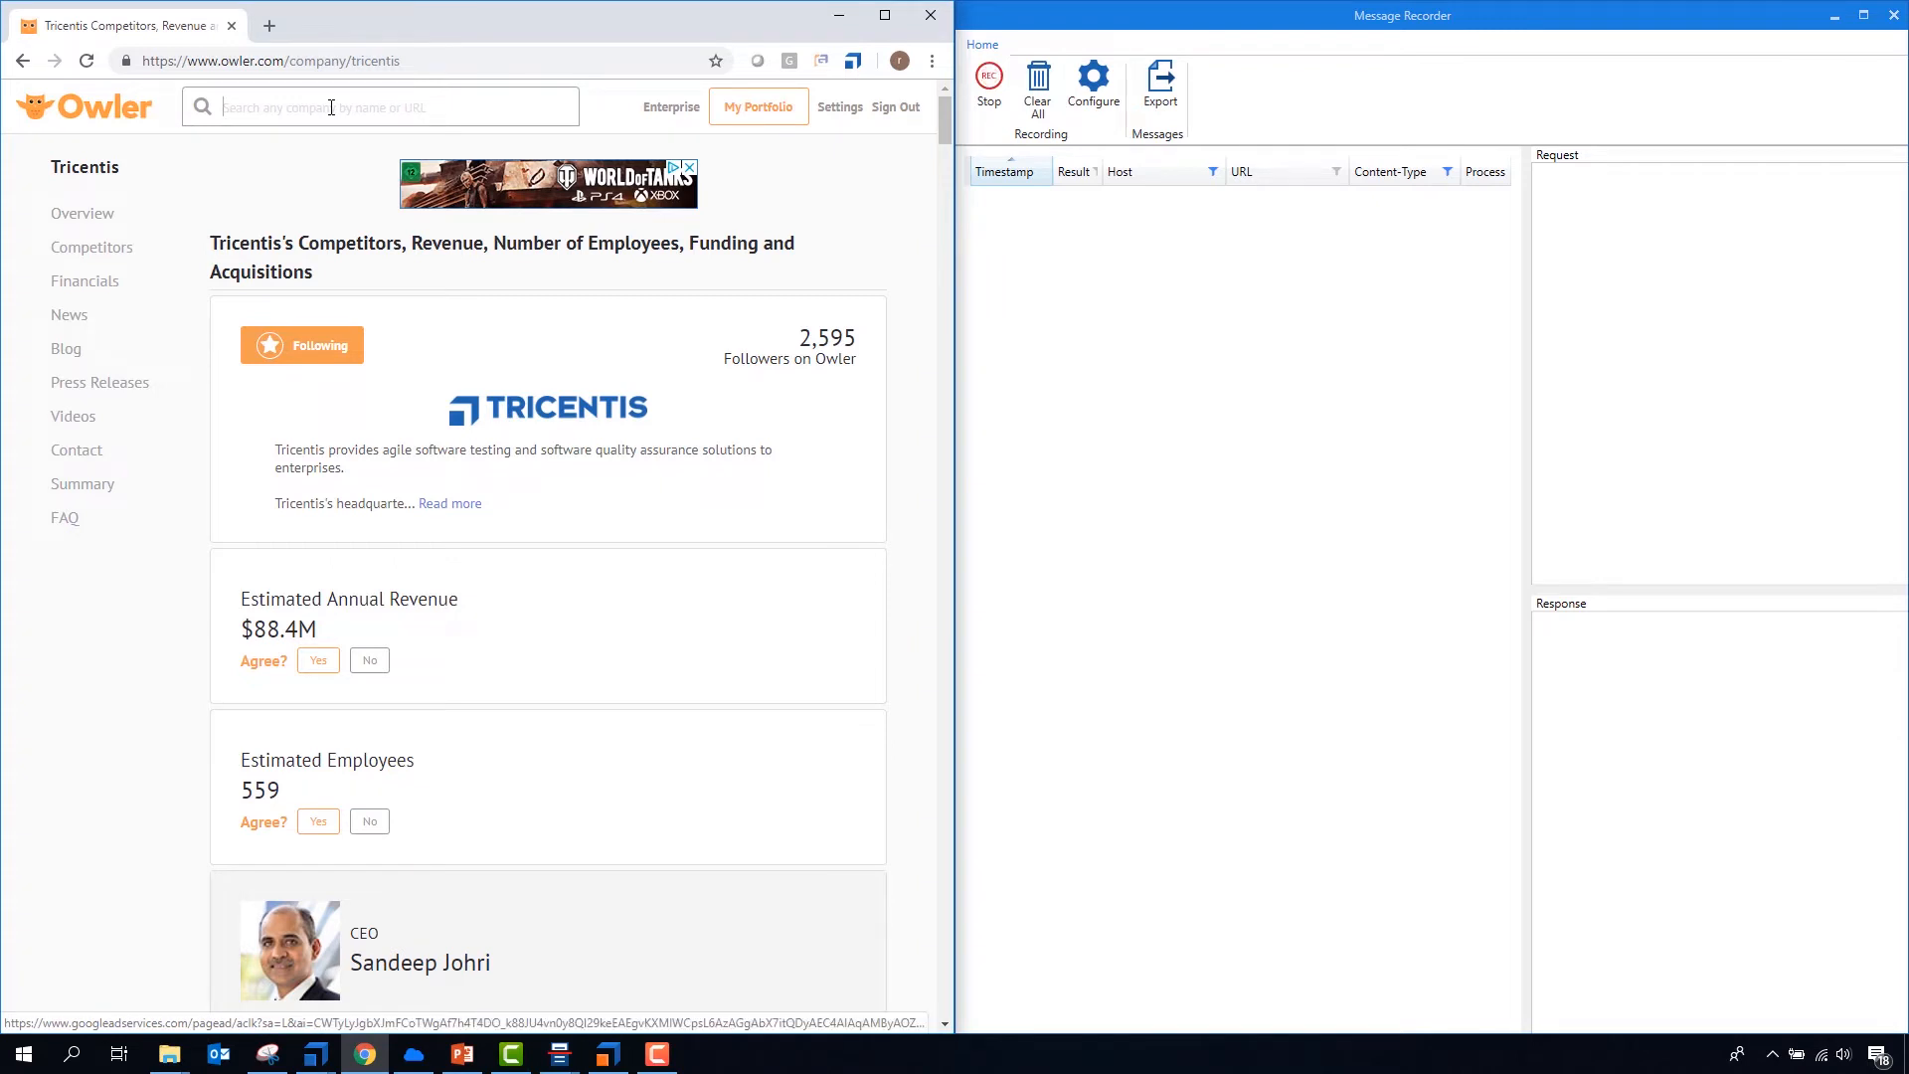
type("tesl")
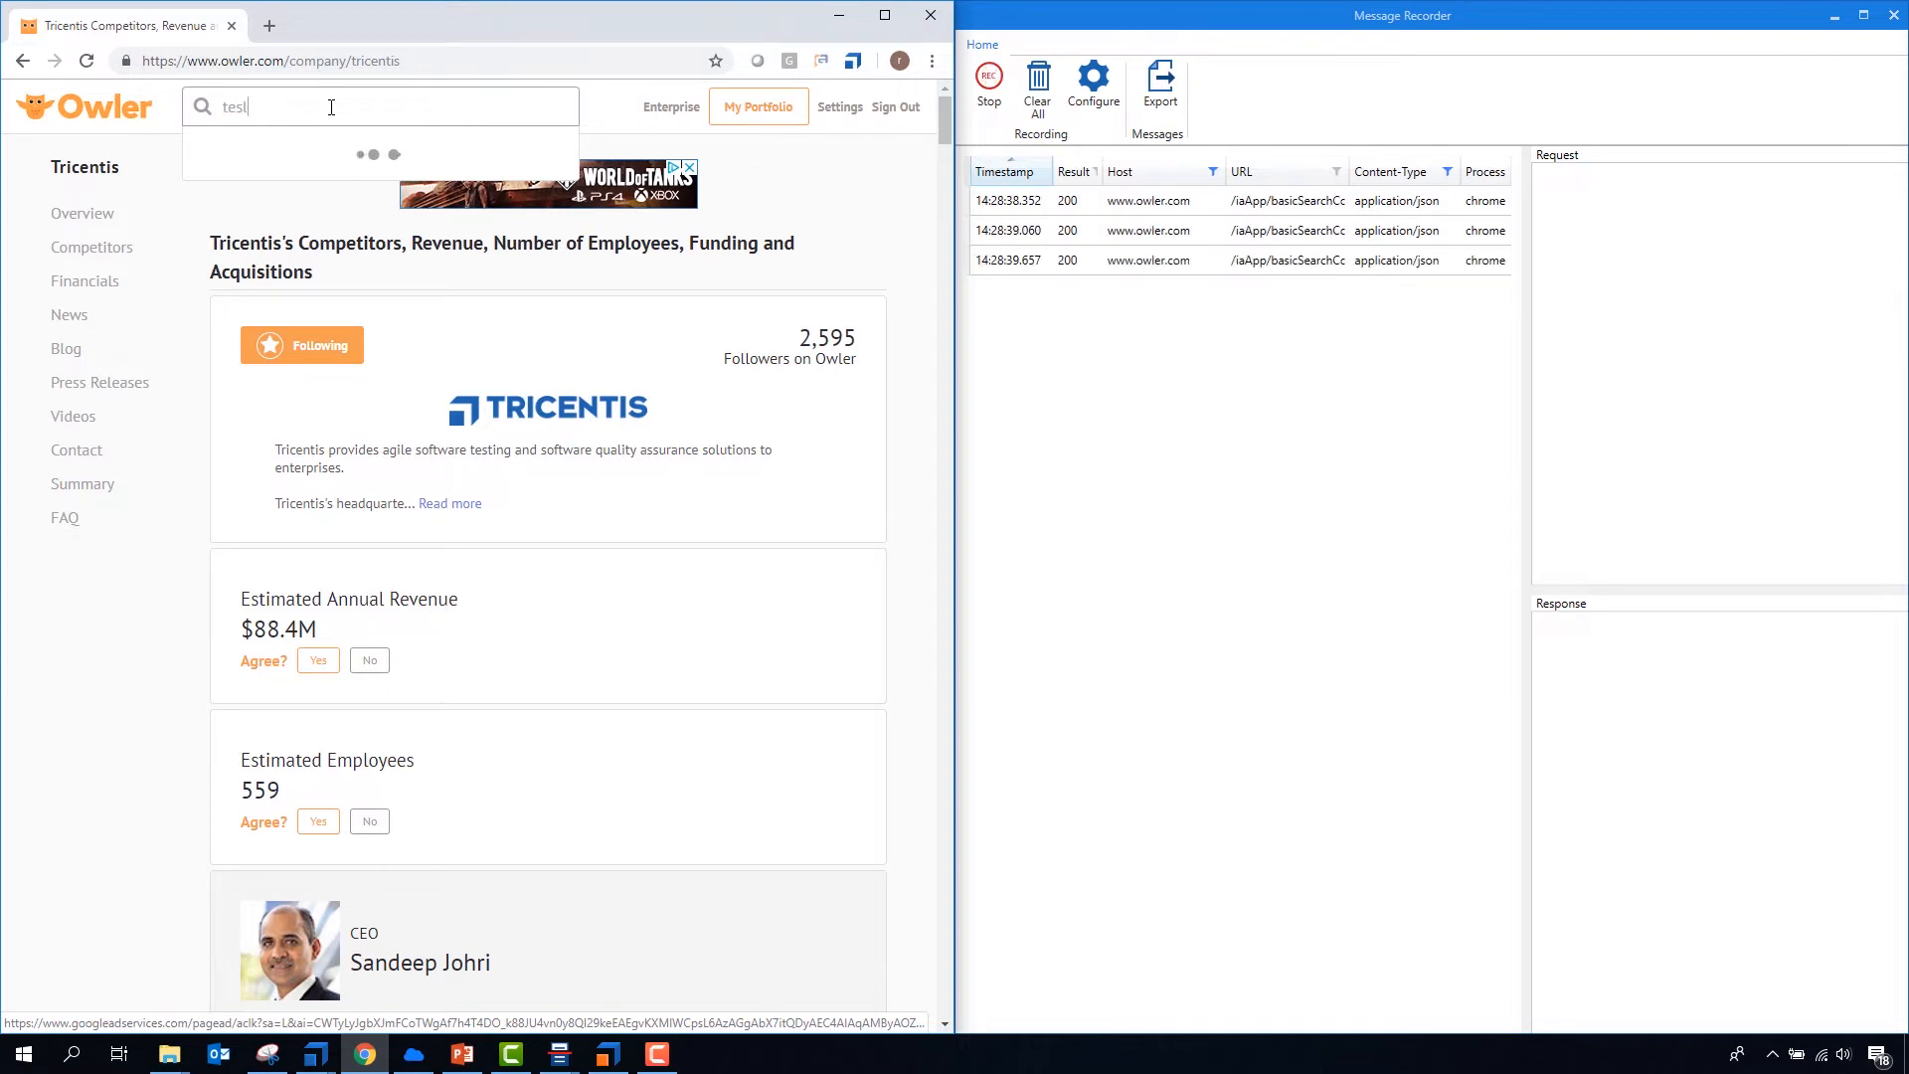
left_click(246, 164)
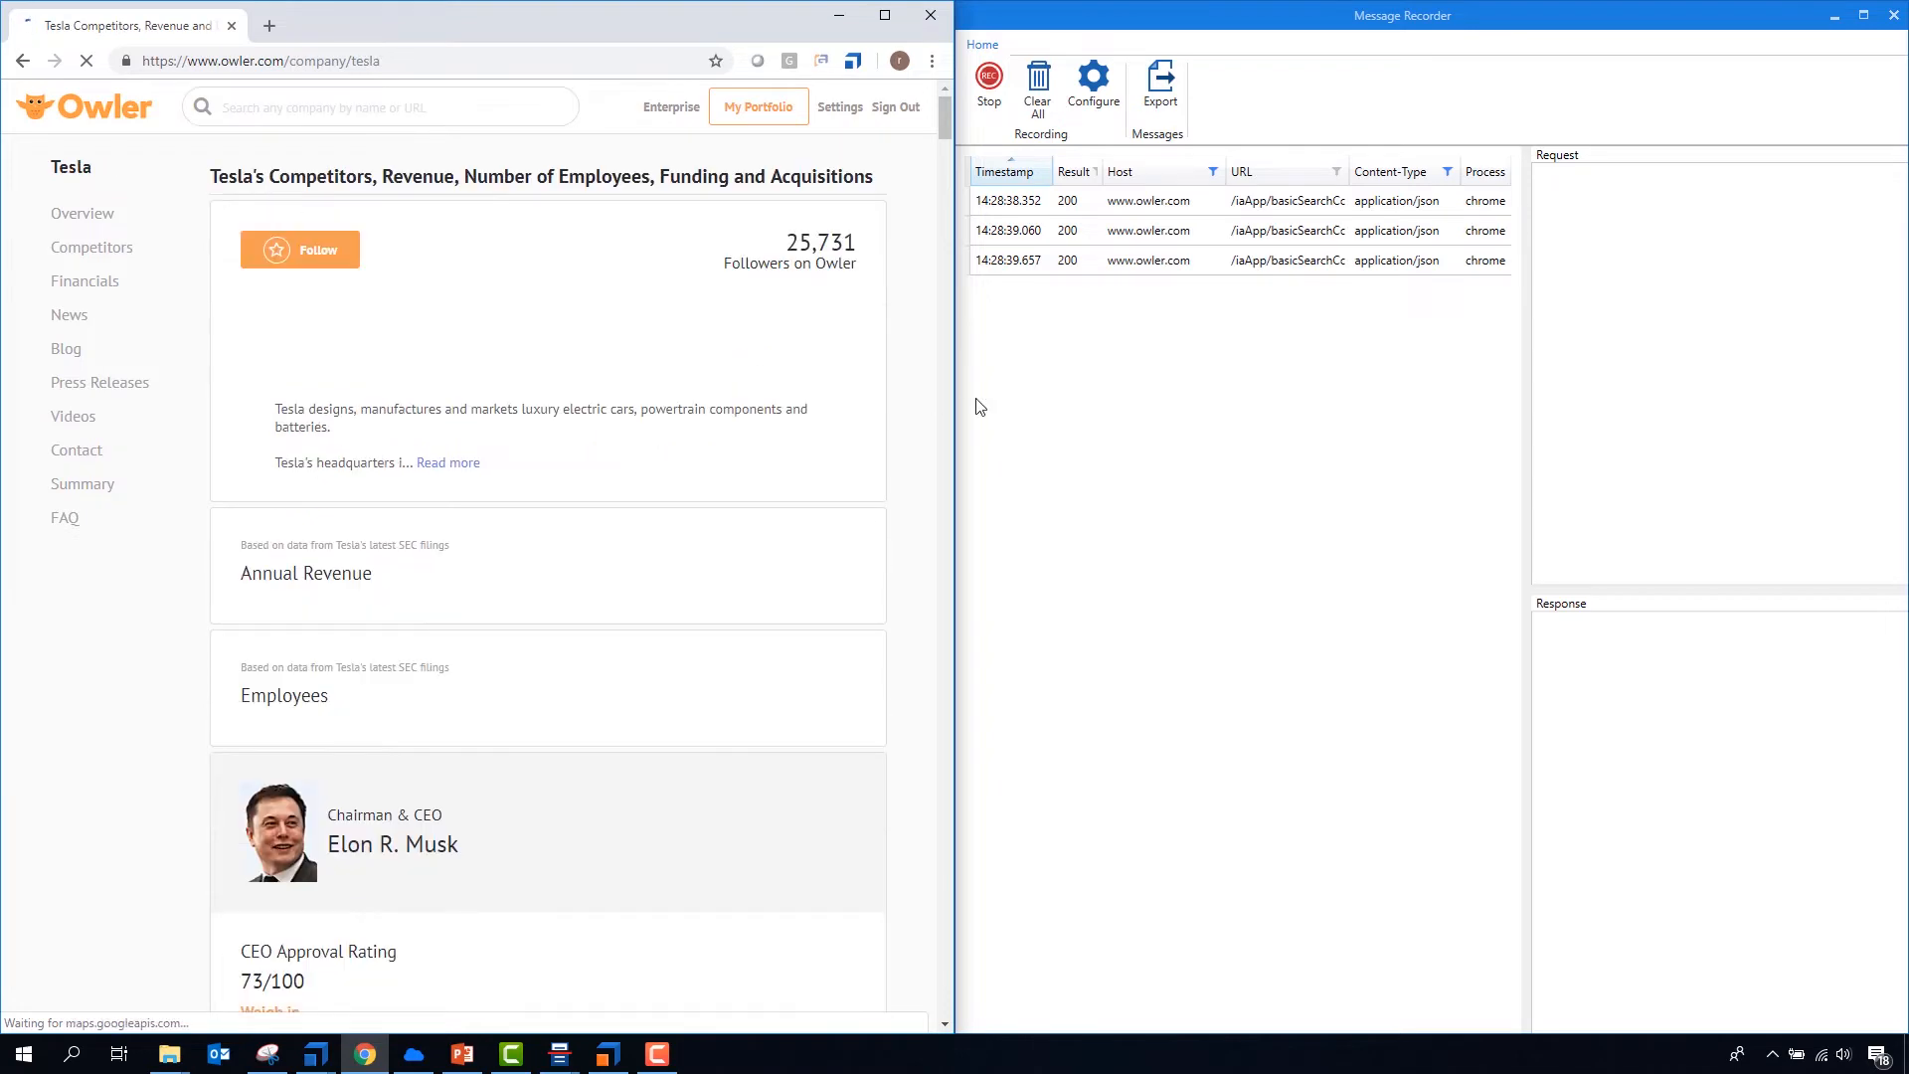
- Export Tesla's recorded fetchCompany message to API Scan and rename the imported message as GET Tesla
left_click(1102, 212)
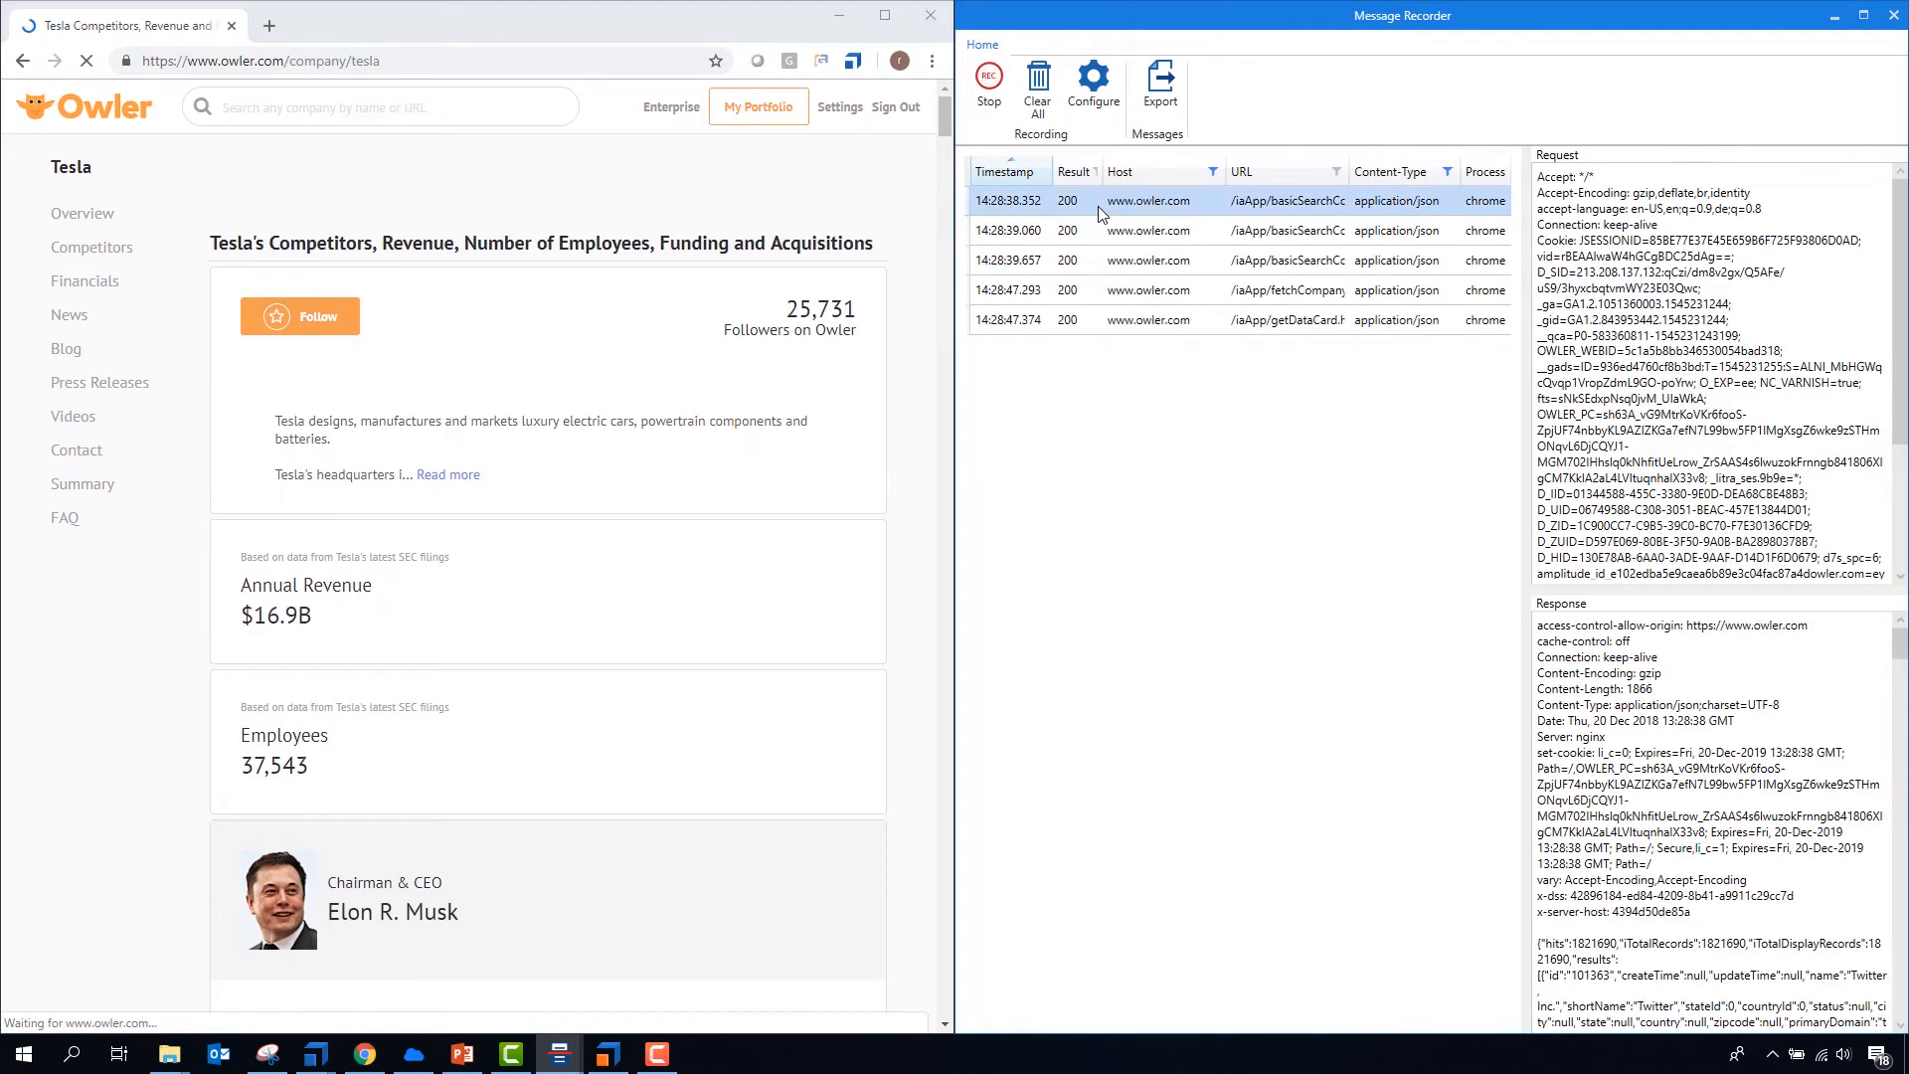
left_click(1082, 292)
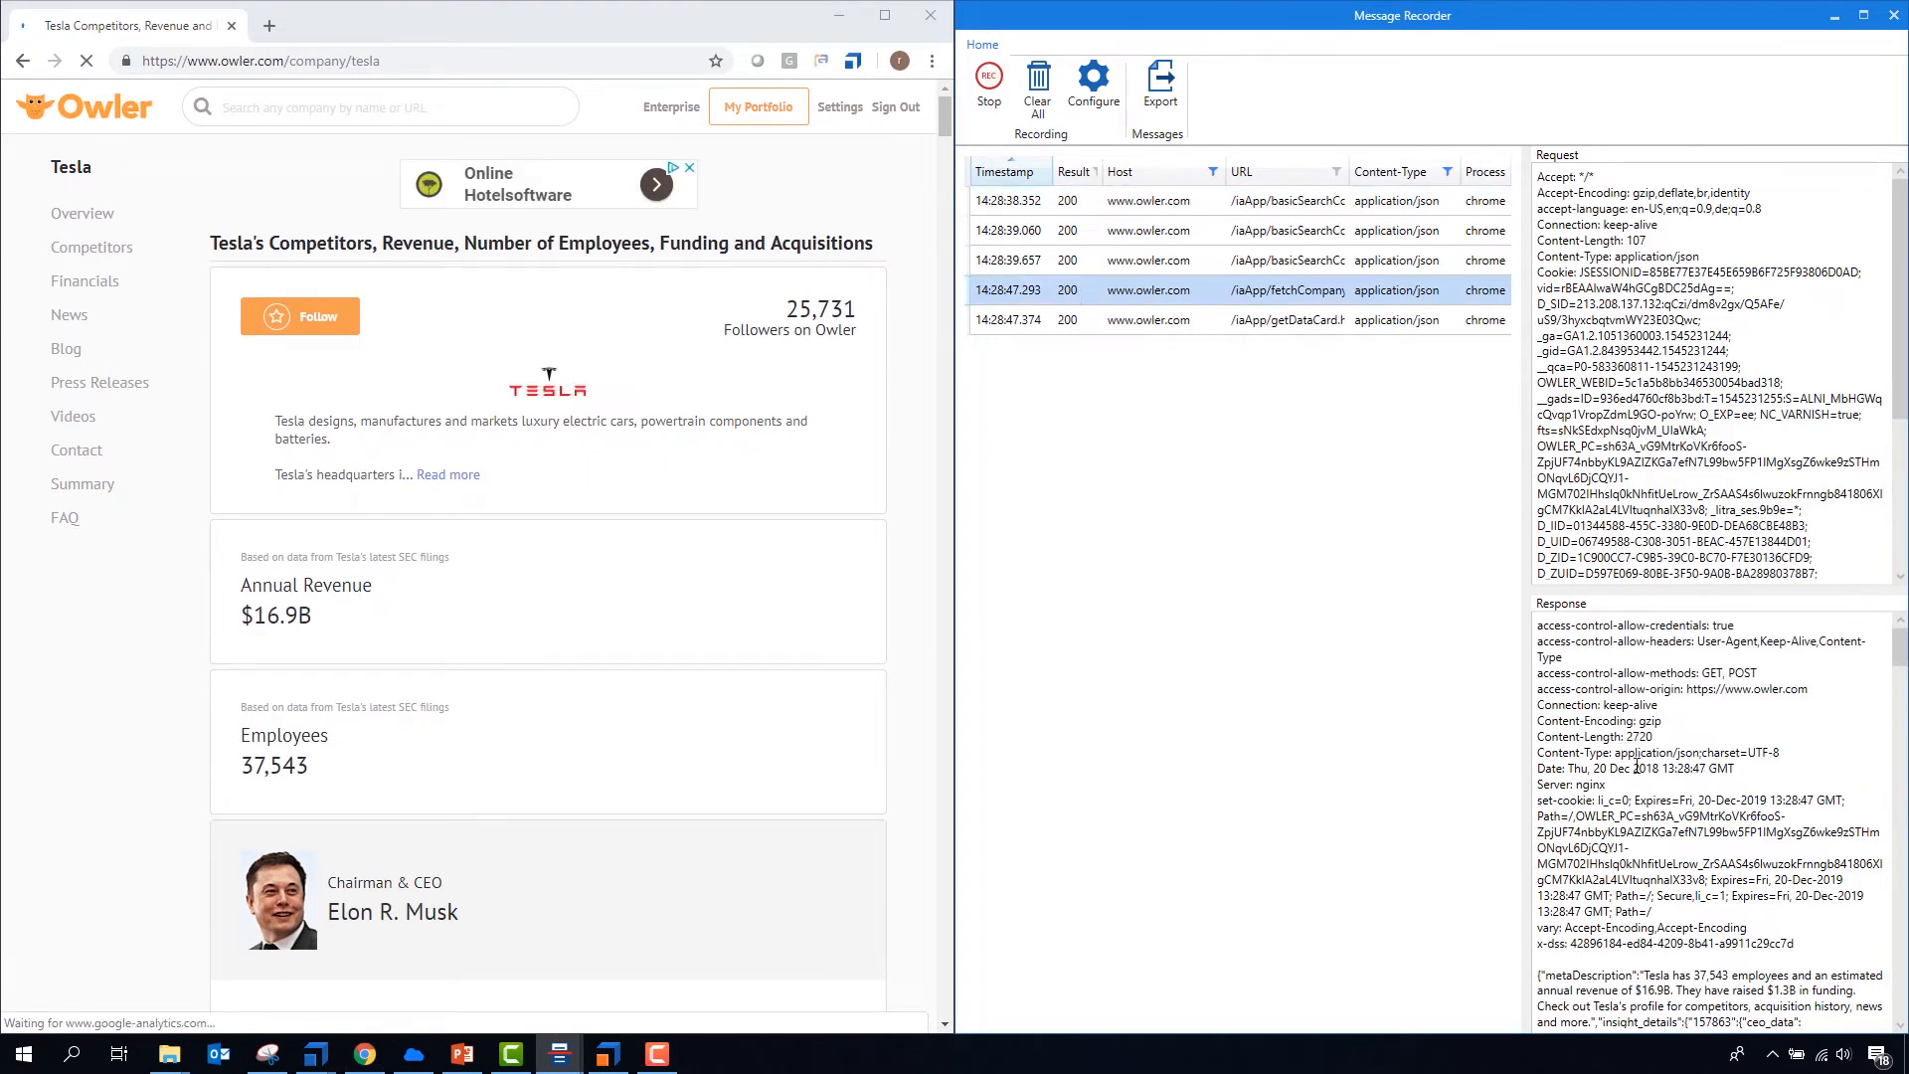
scroll(1736, 760, "down", 6)
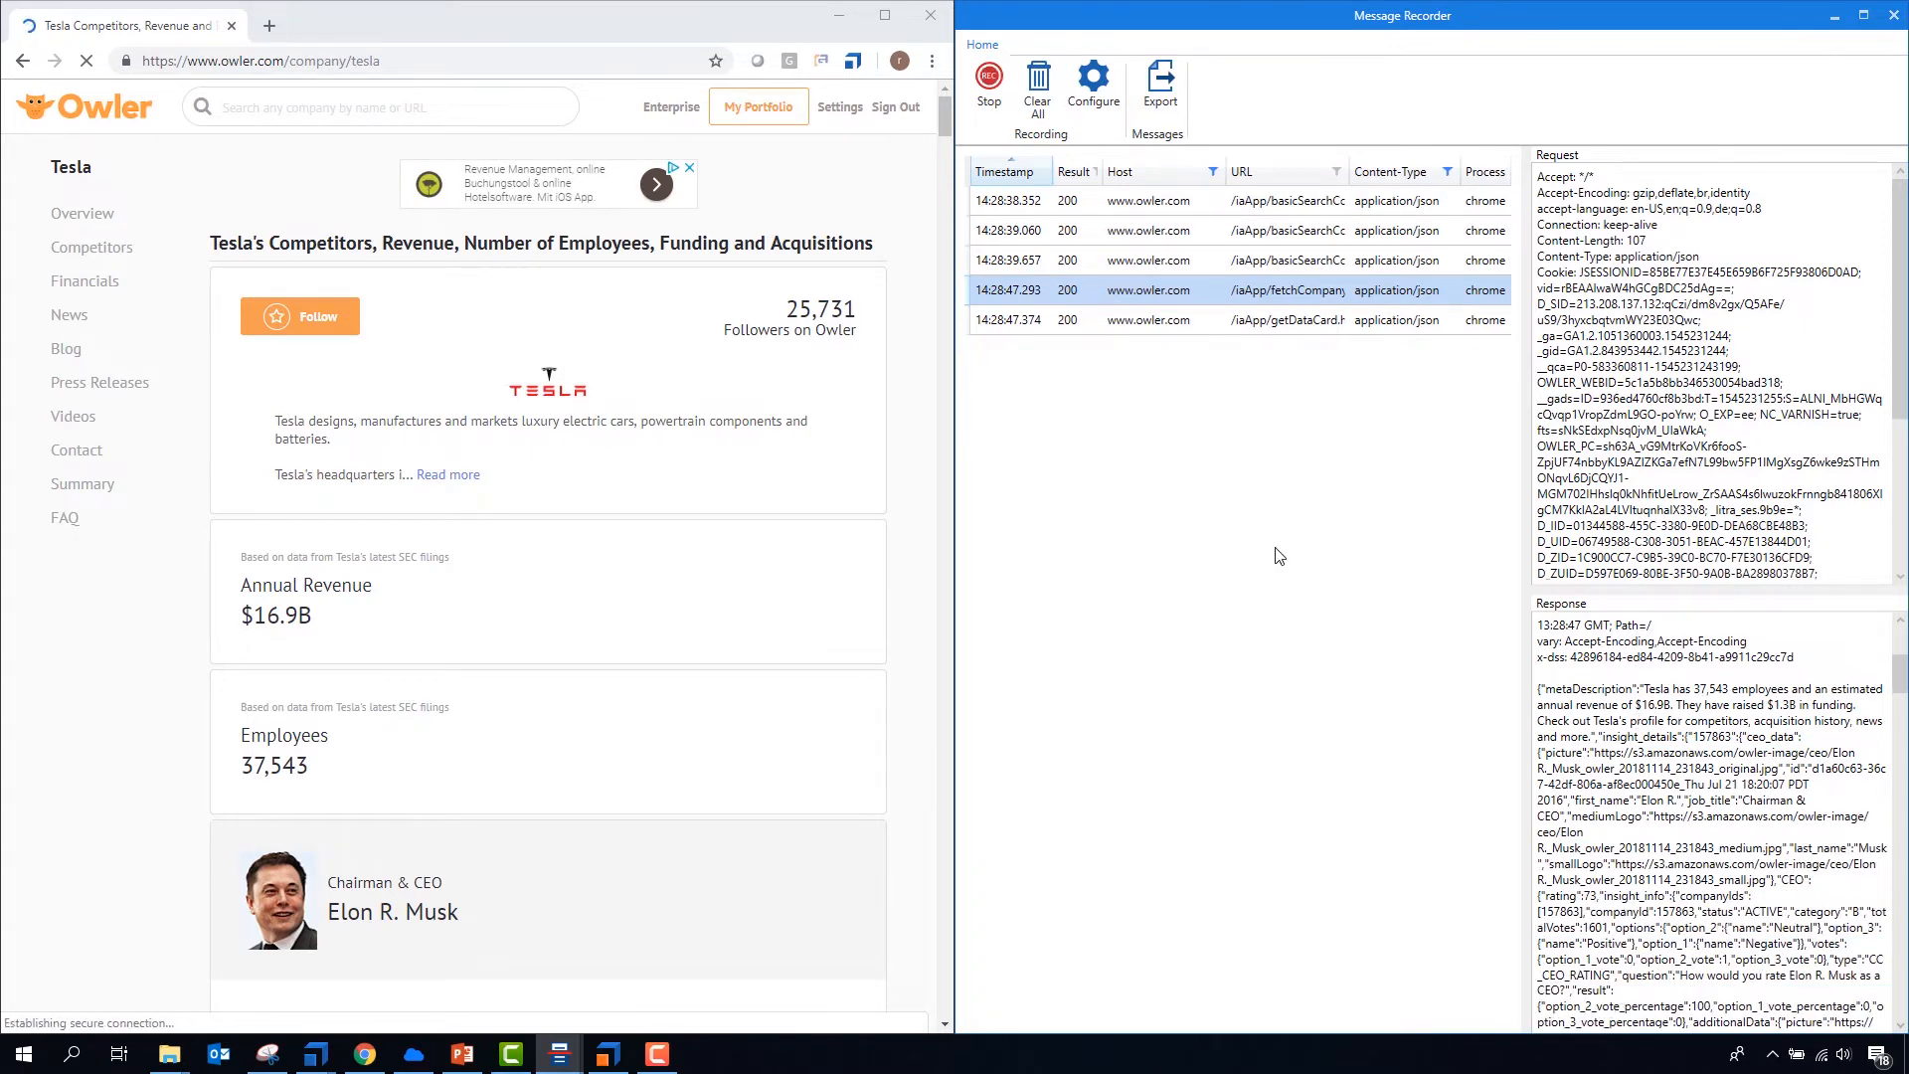
left_click(1160, 87)
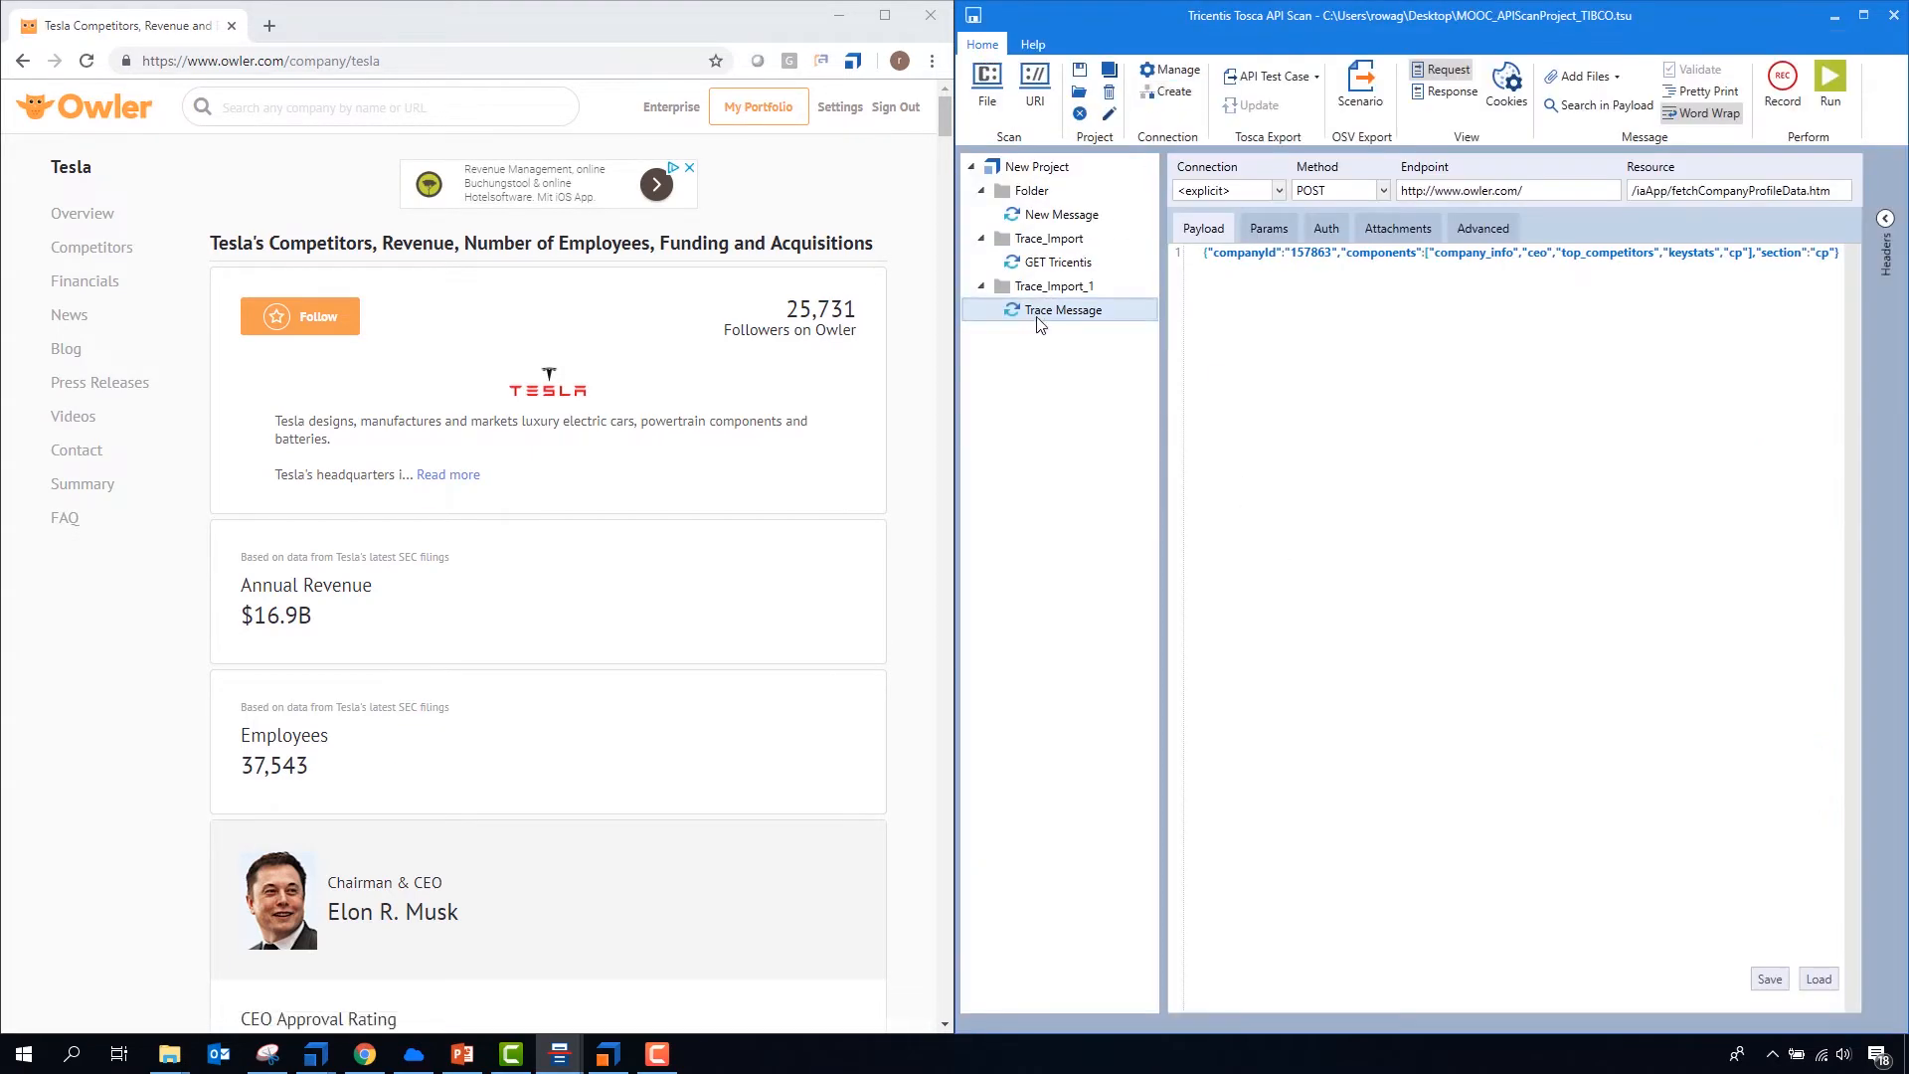
left_click(1041, 310)
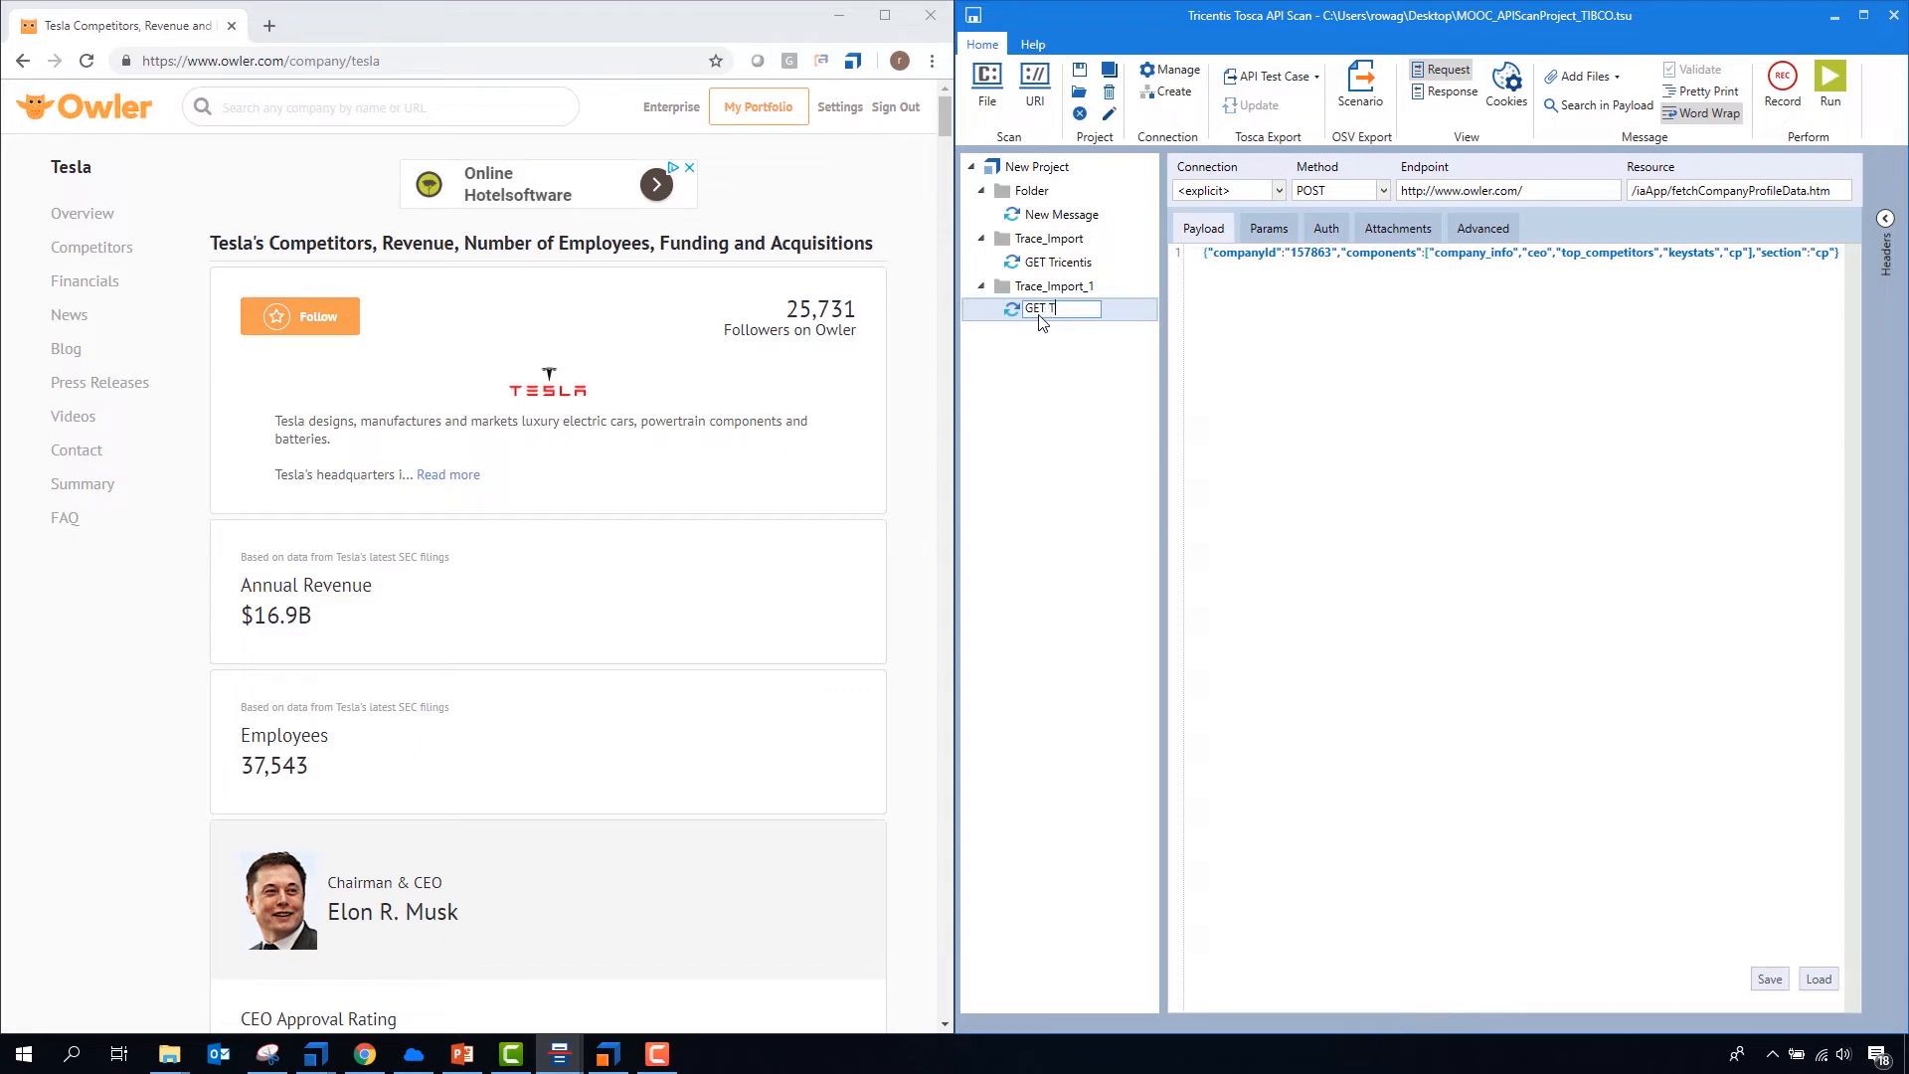
key("Return")
- Clear the recorded messages and open Paradox Interactive's company page on Owler by searching for Parado
left_click(1783, 85)
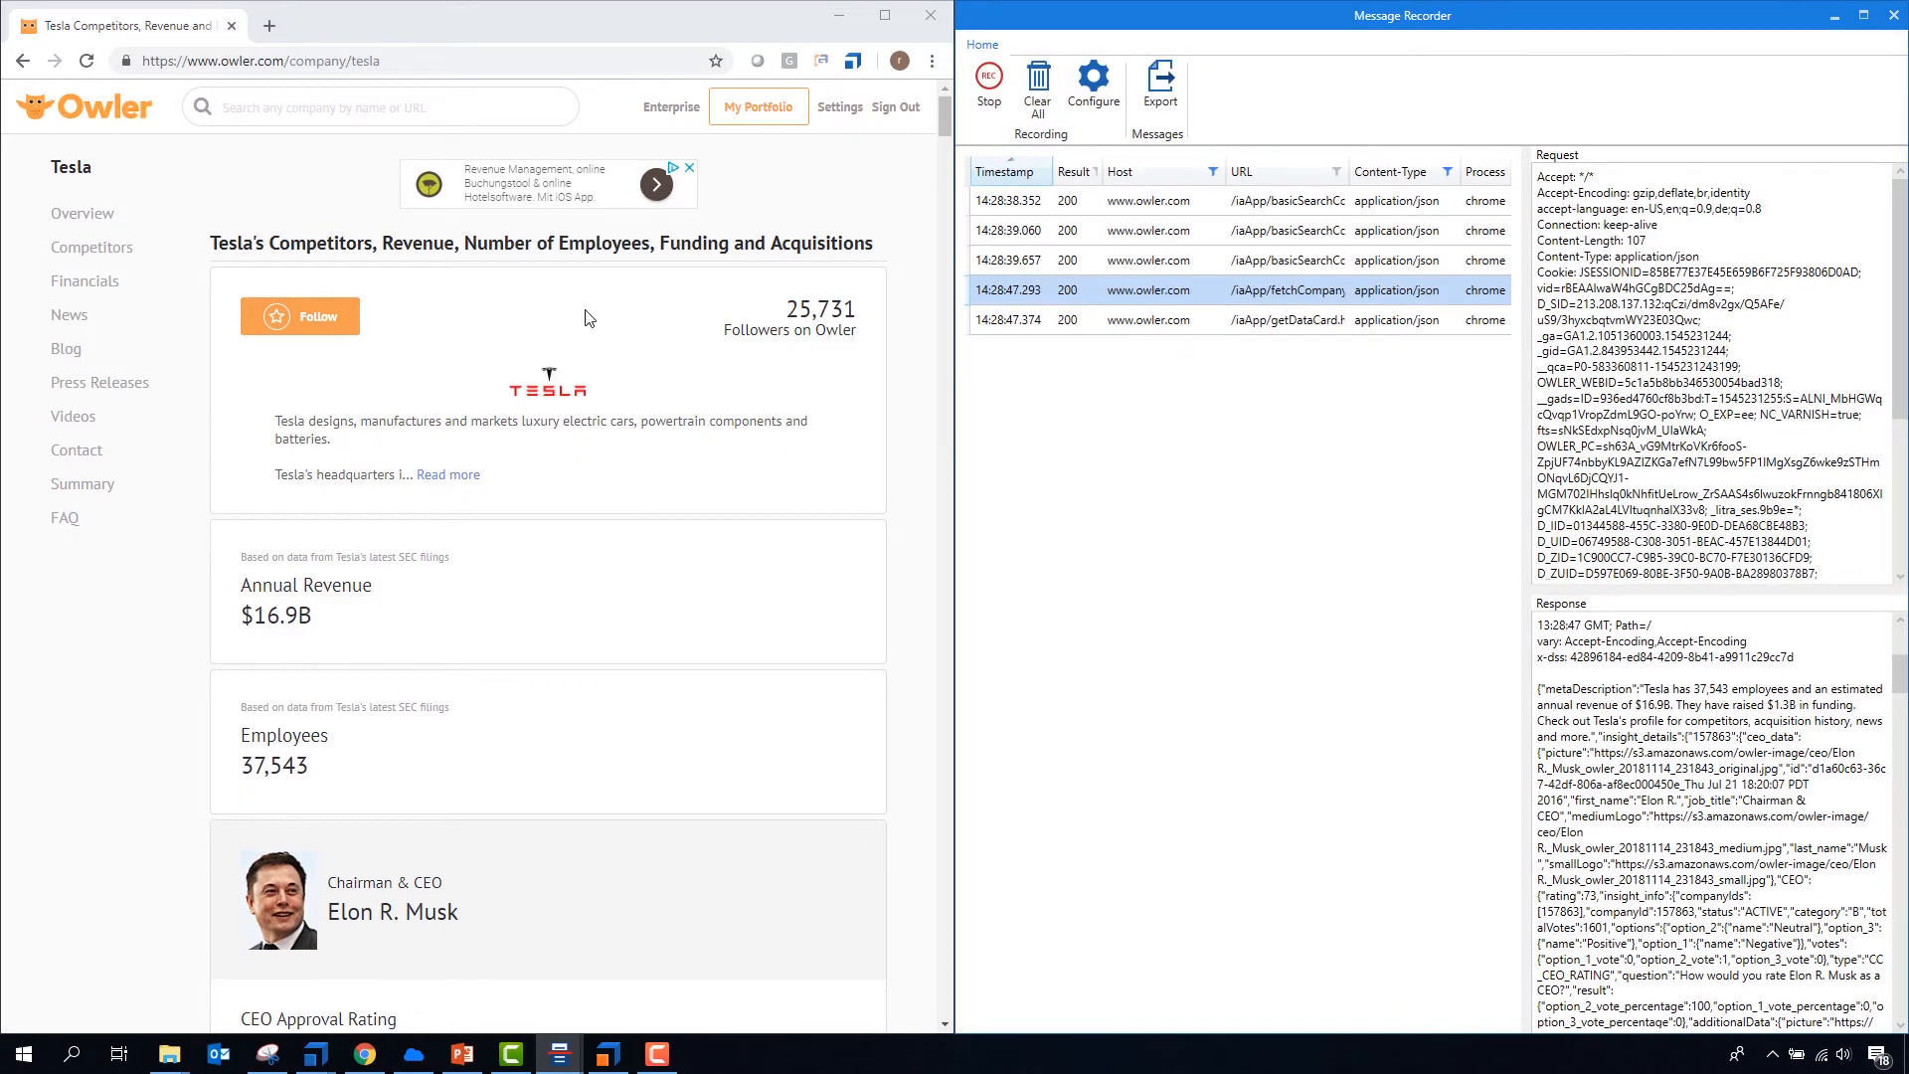
left_click(1038, 94)
left_click(444, 108)
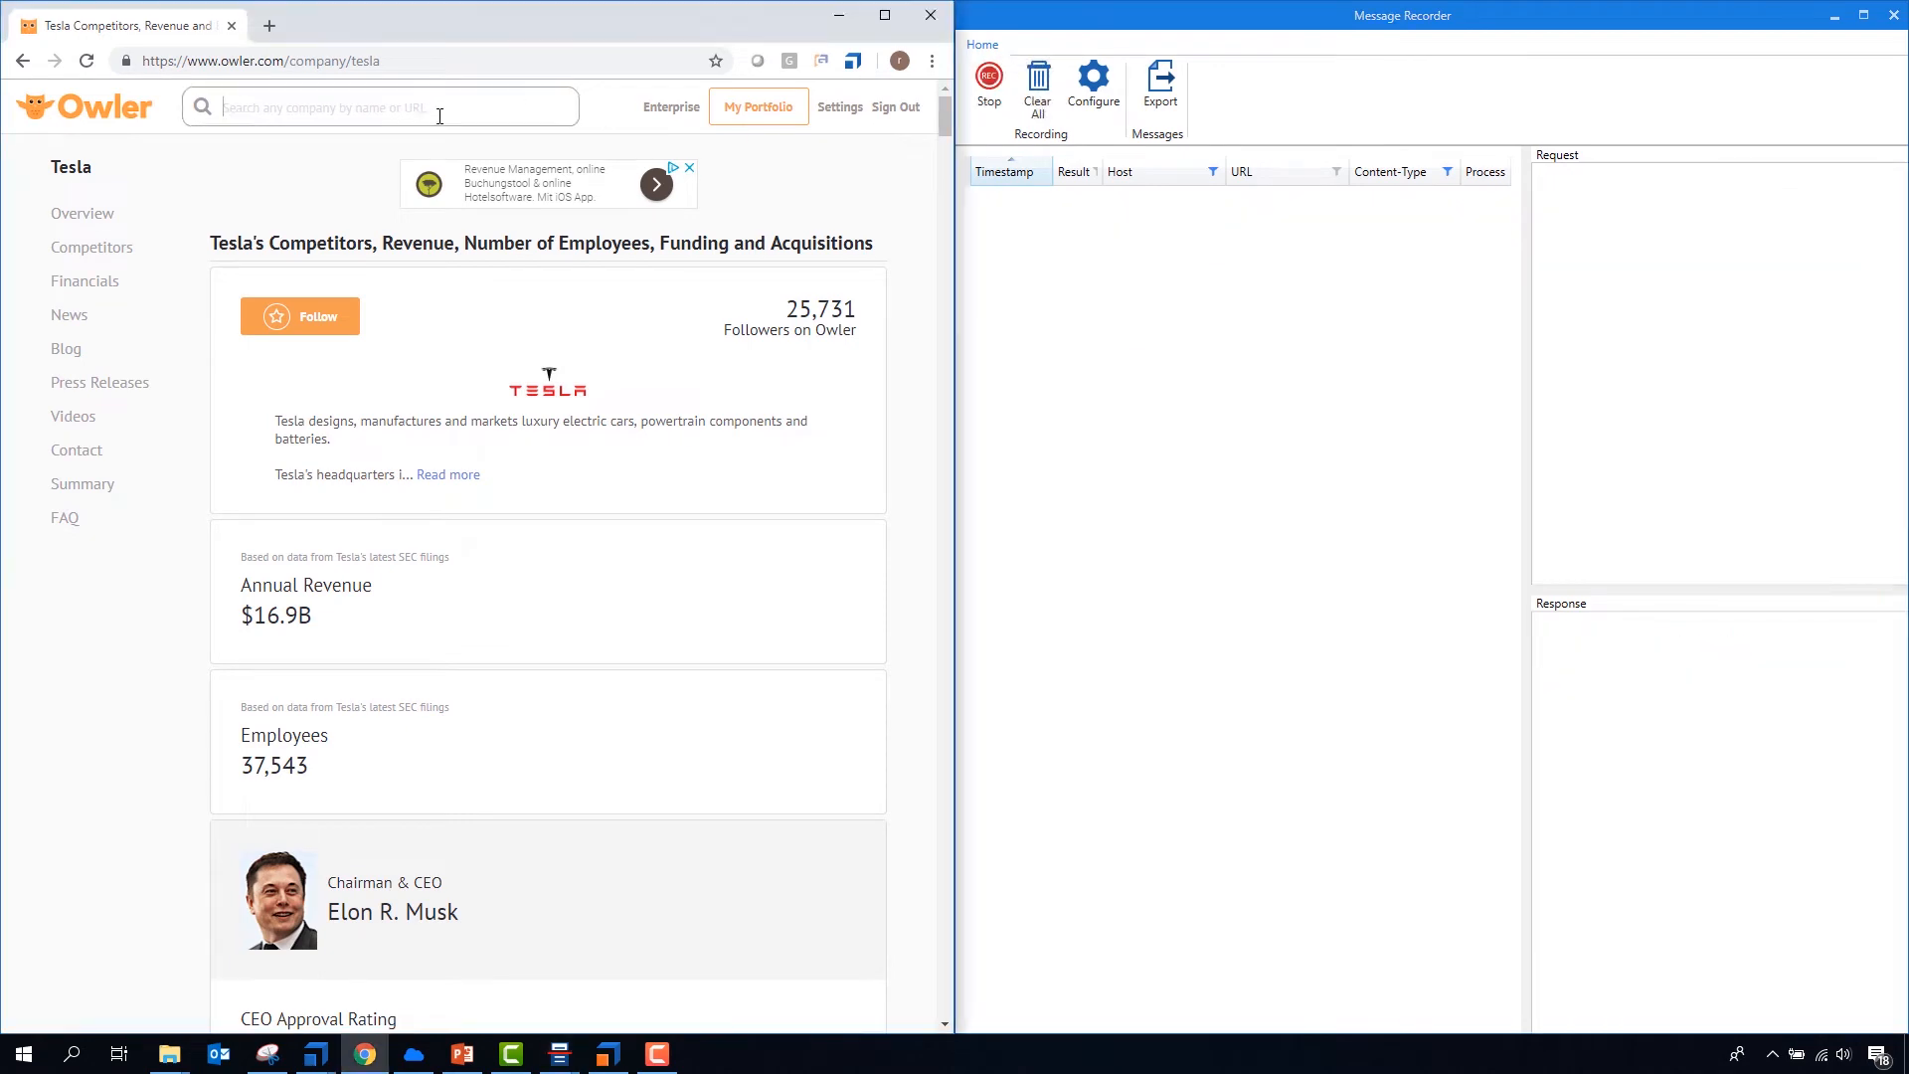
type("Parado")
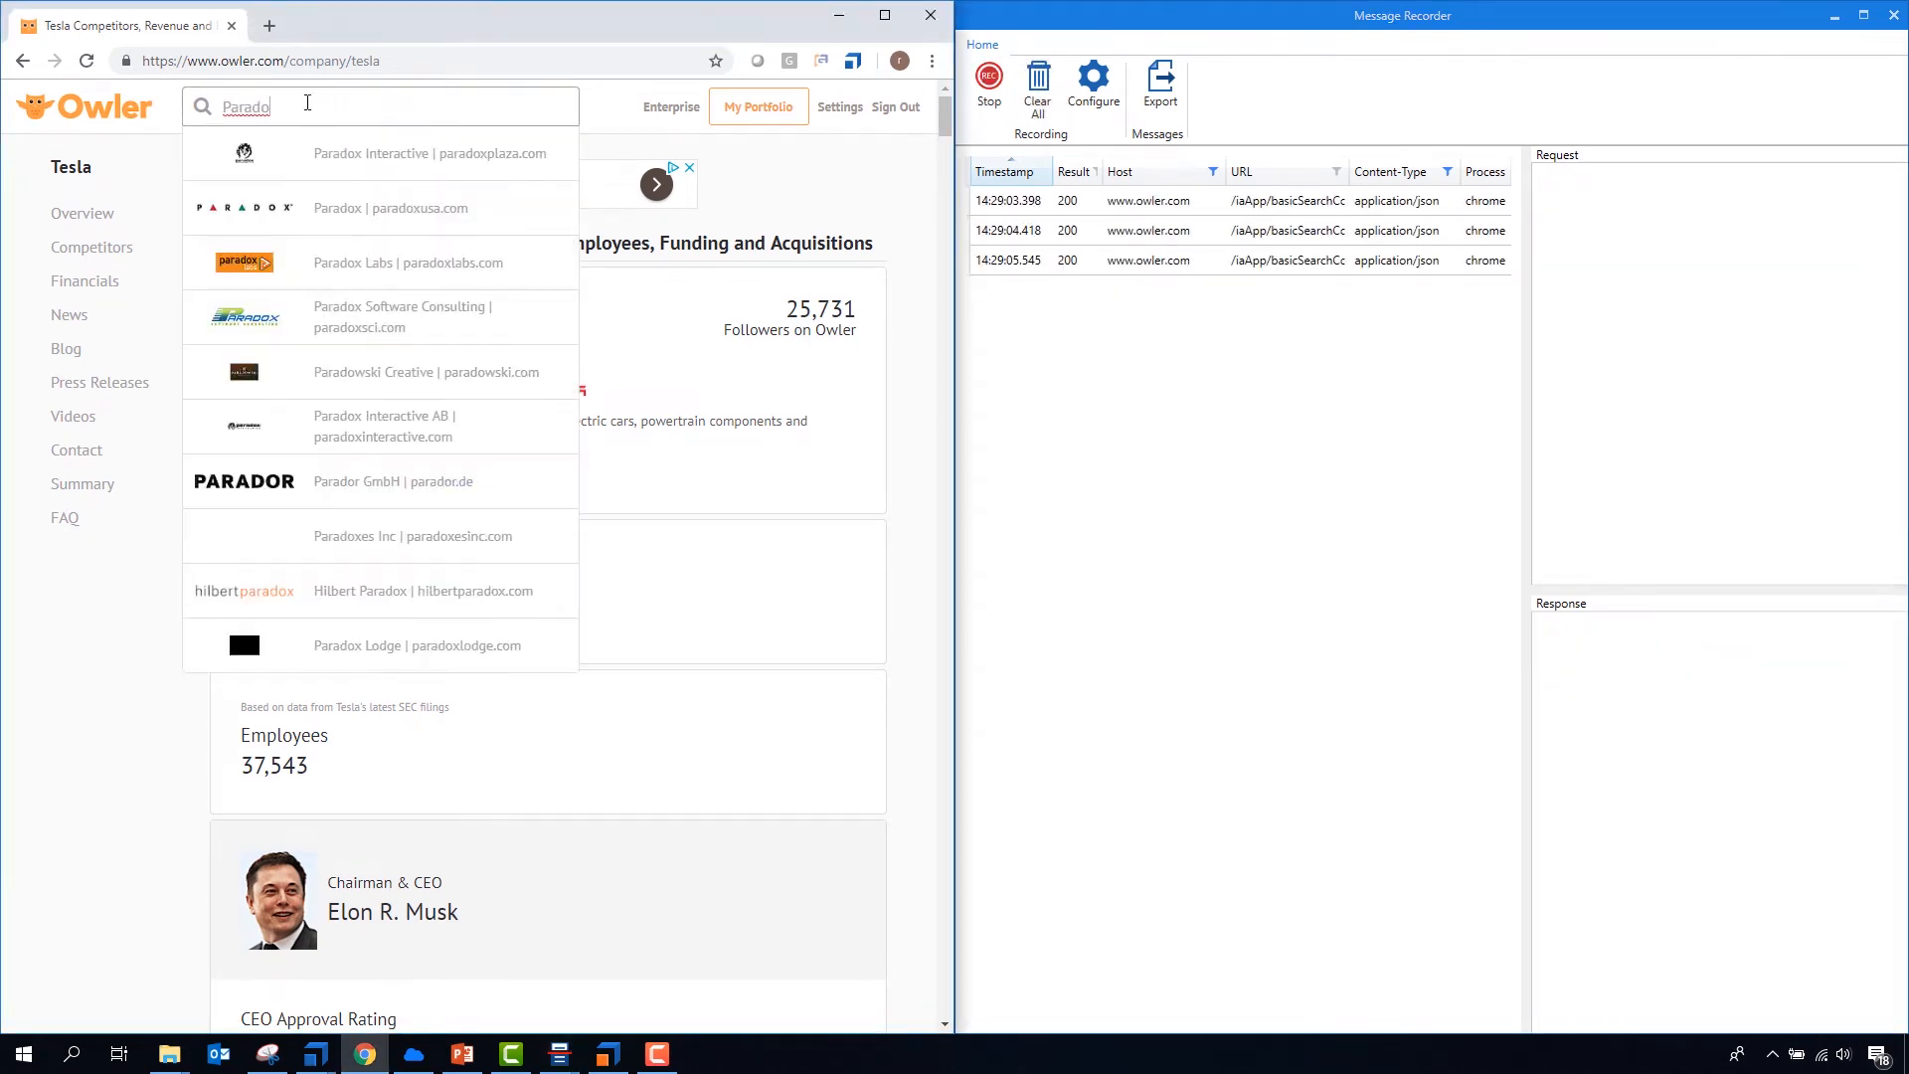
left_click(238, 164)
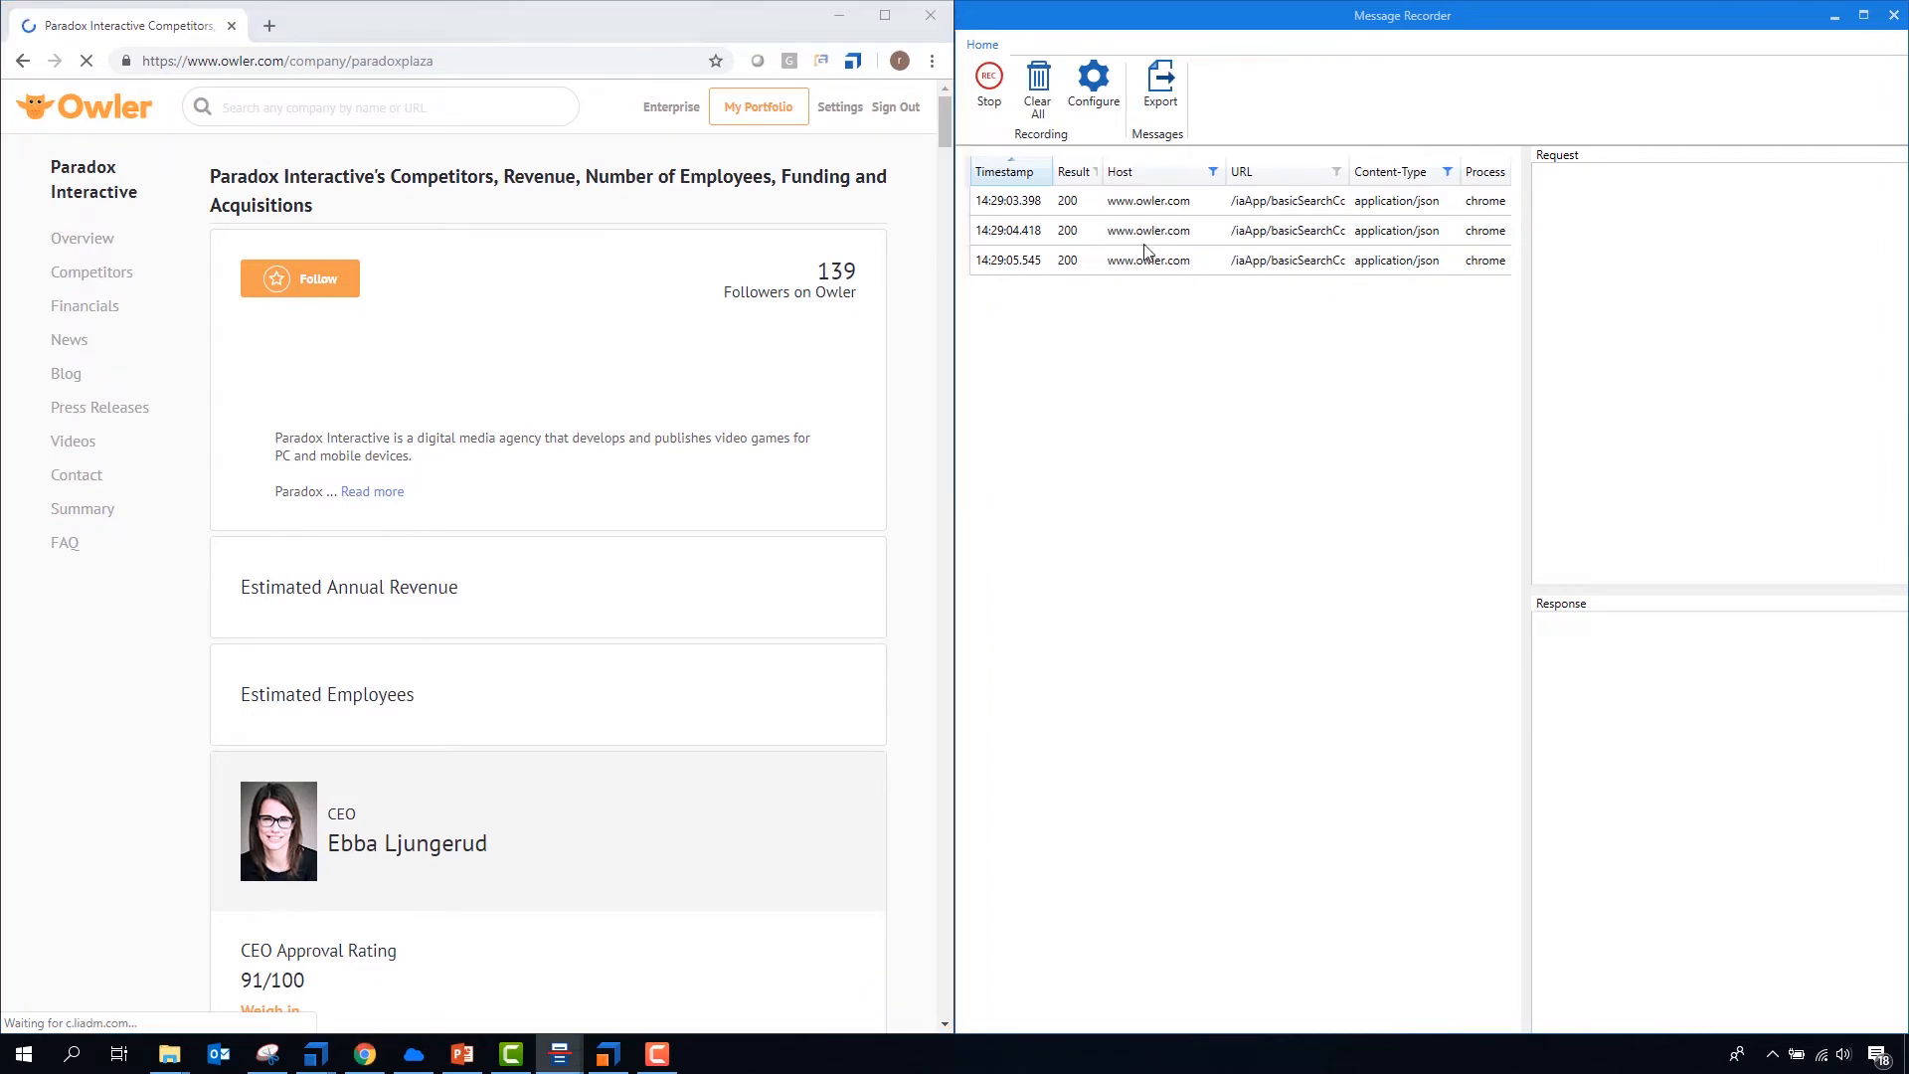
- Export Paradox Interactive's fetchCompany message to API Scan and rename the imported message as GET Paradoxon
left_click(1145, 234)
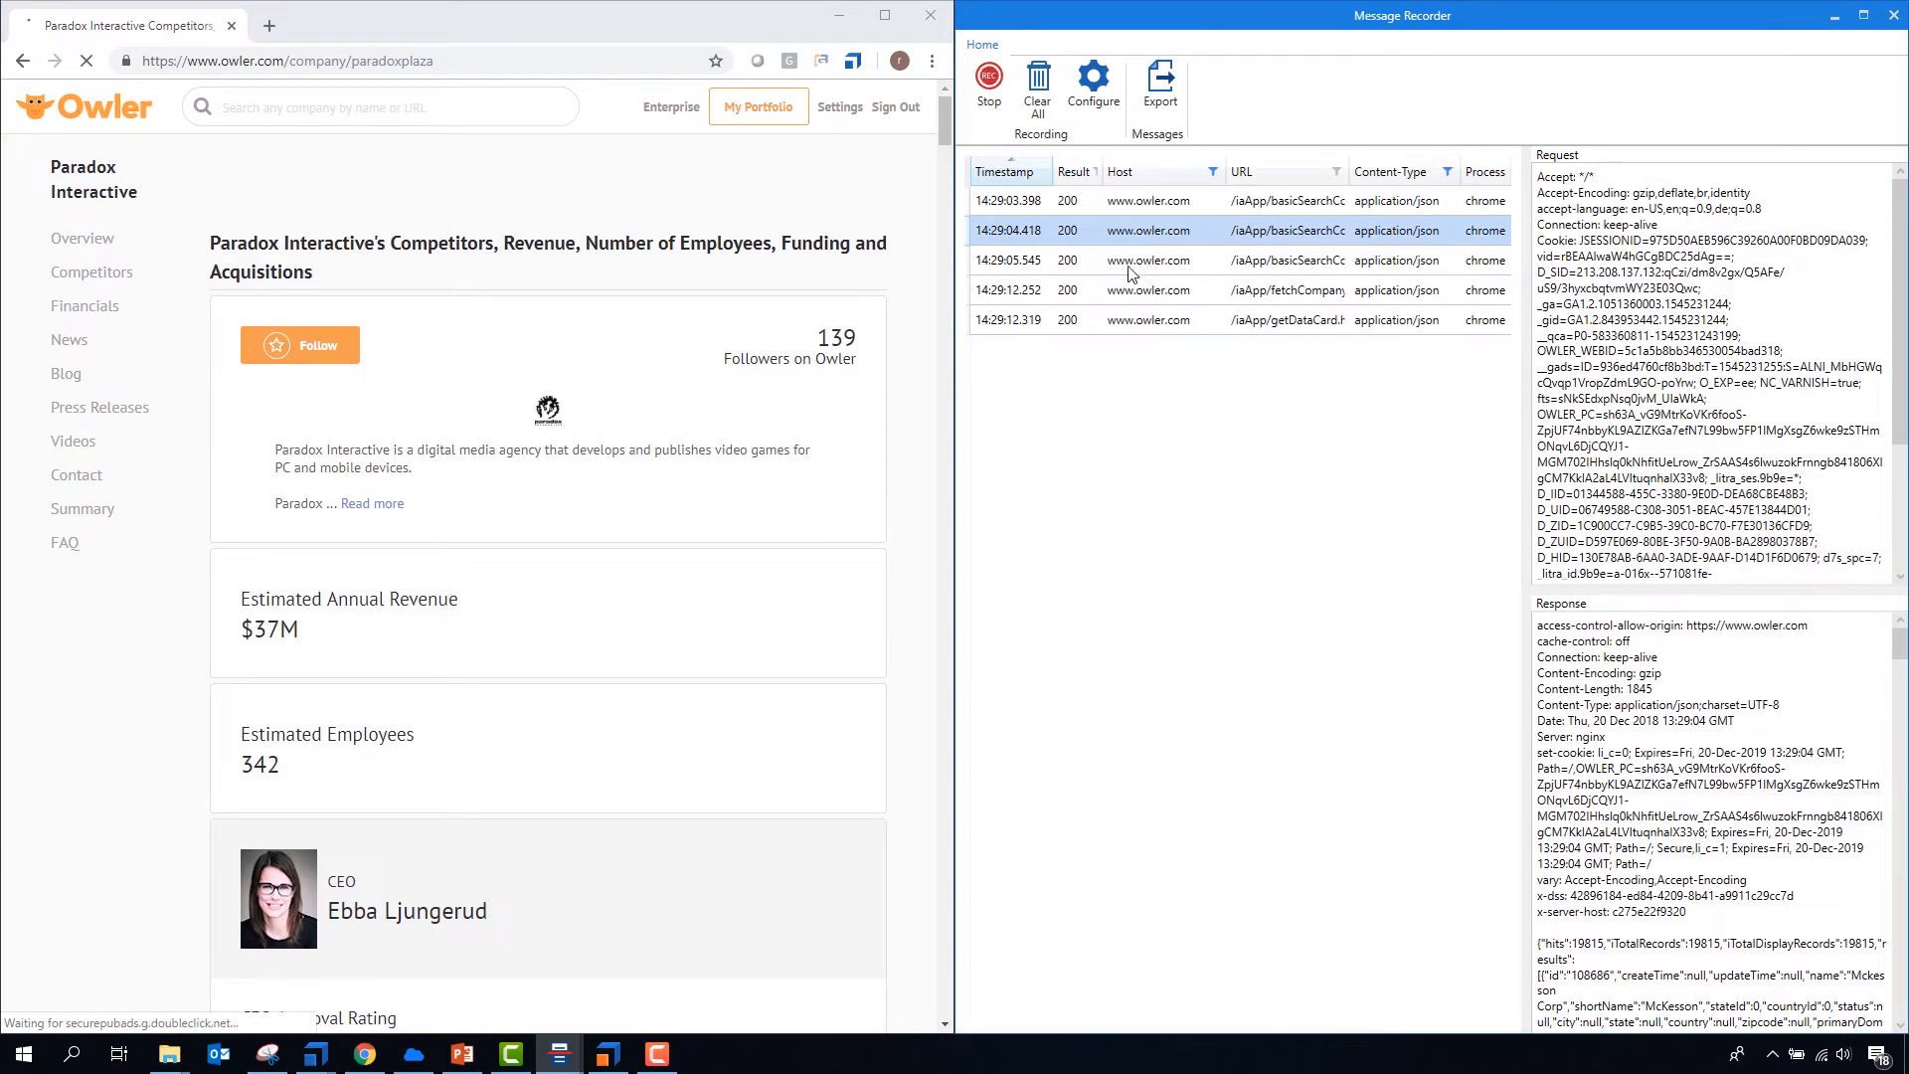
left_click(1131, 289)
scroll(1755, 831, "down", 1)
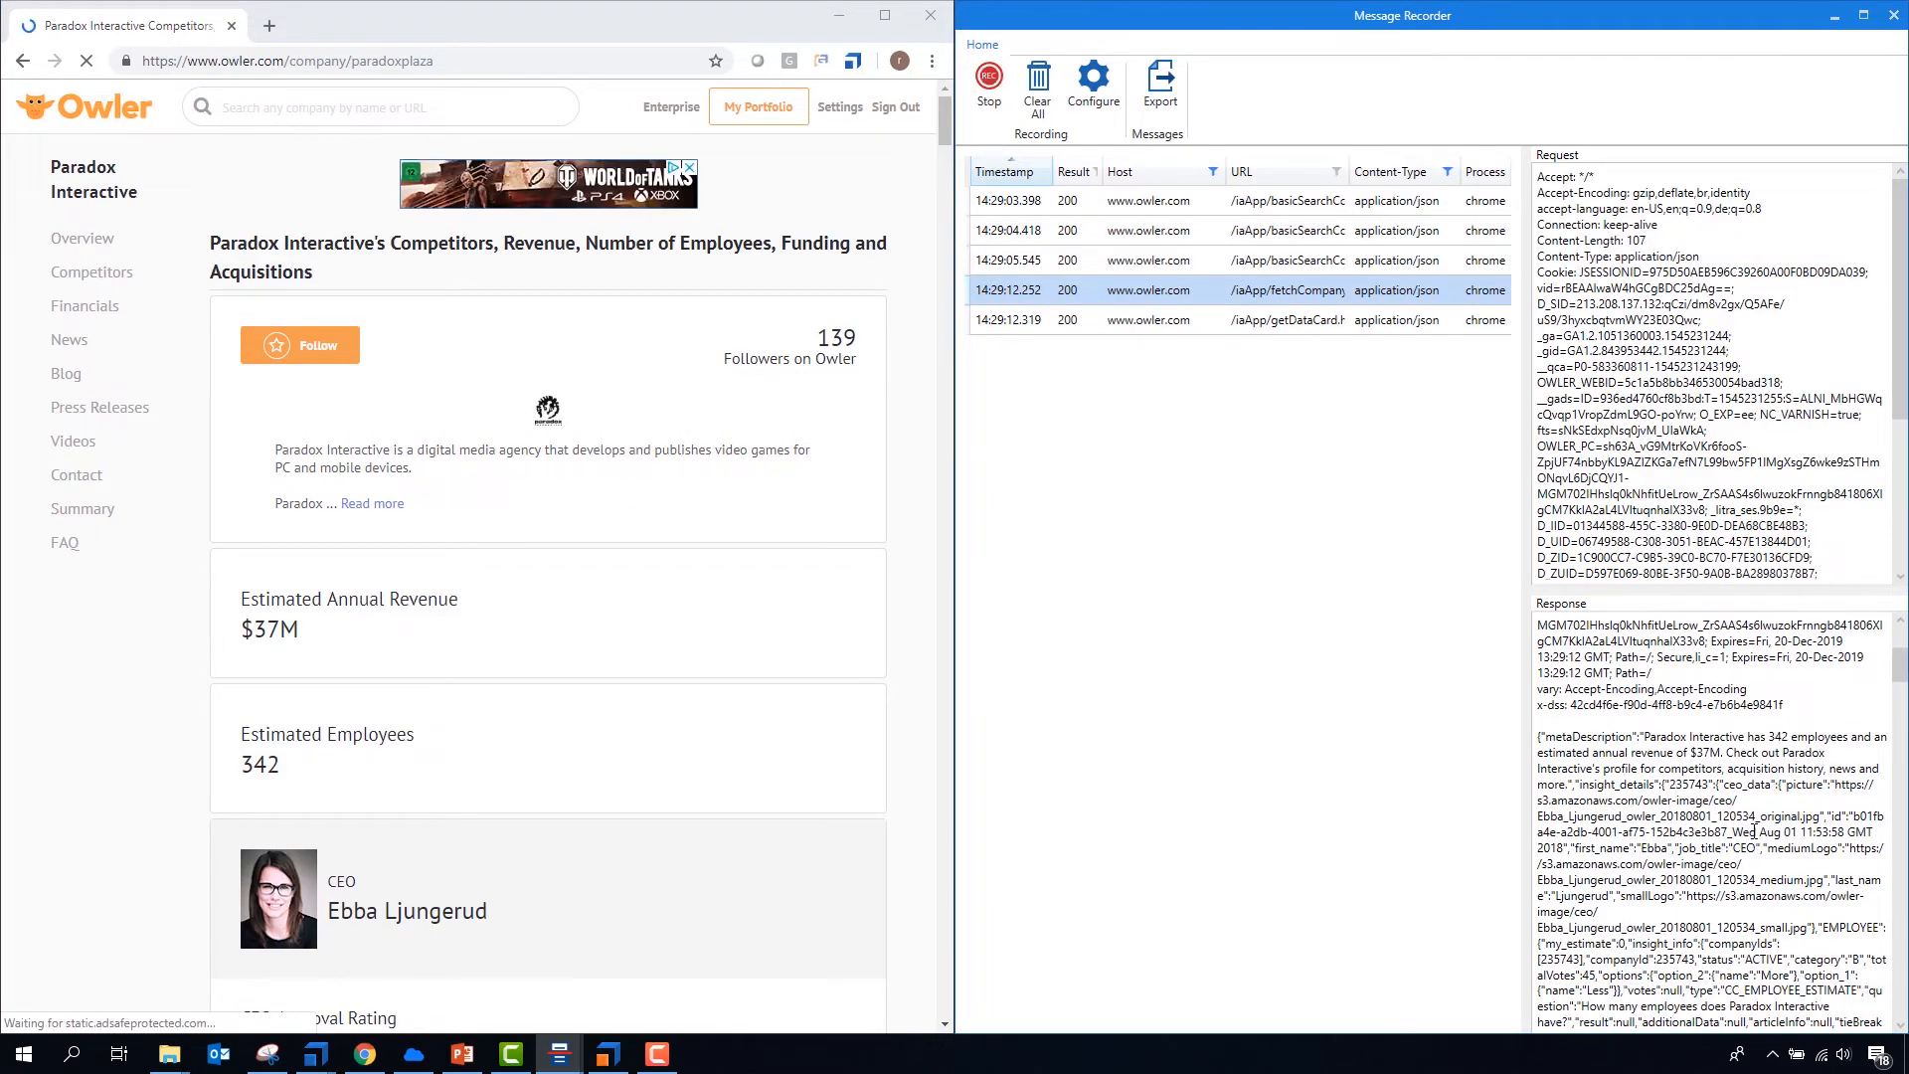
left_click(1155, 104)
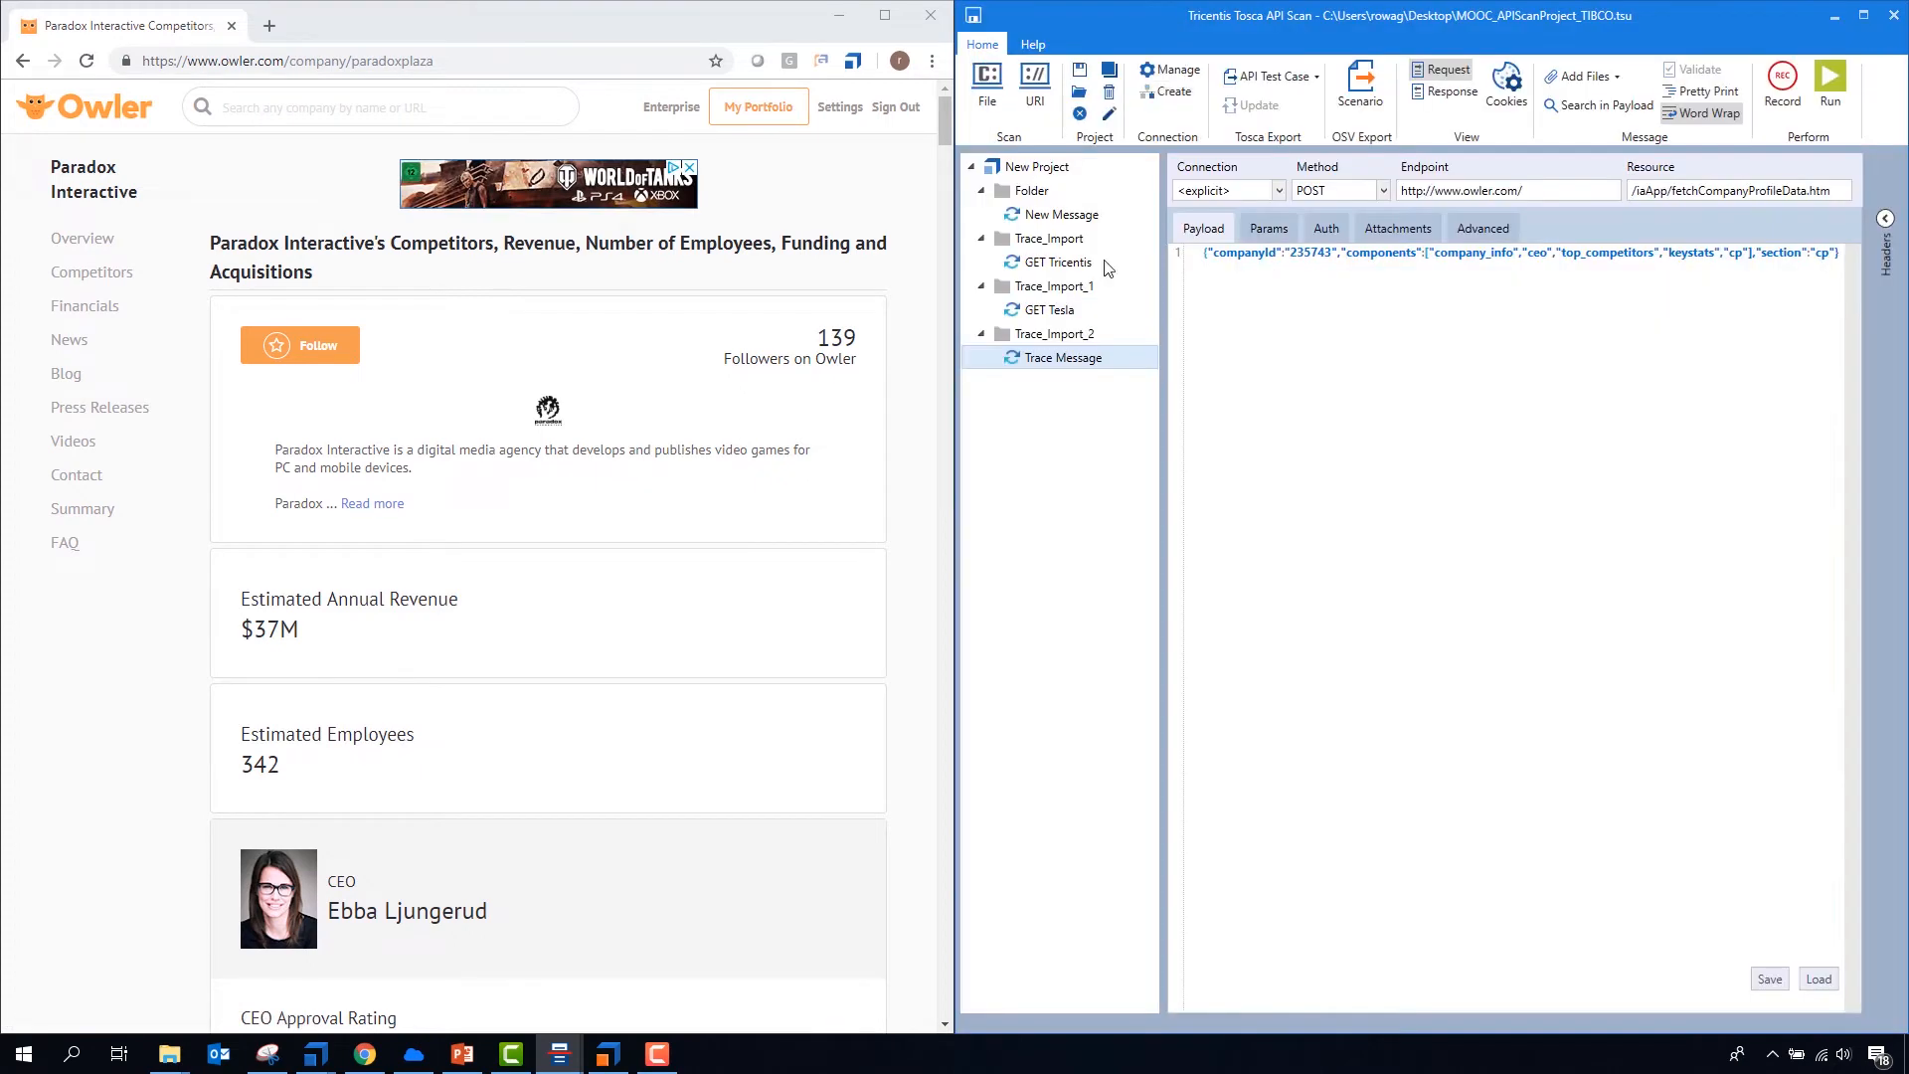
left_click(1057, 360)
type("GET Paradoxon")
- Pretty-print the request payloads of the GET Tesla and GET Paradoxon messages
left_click(1052, 264)
left_click(1091, 309)
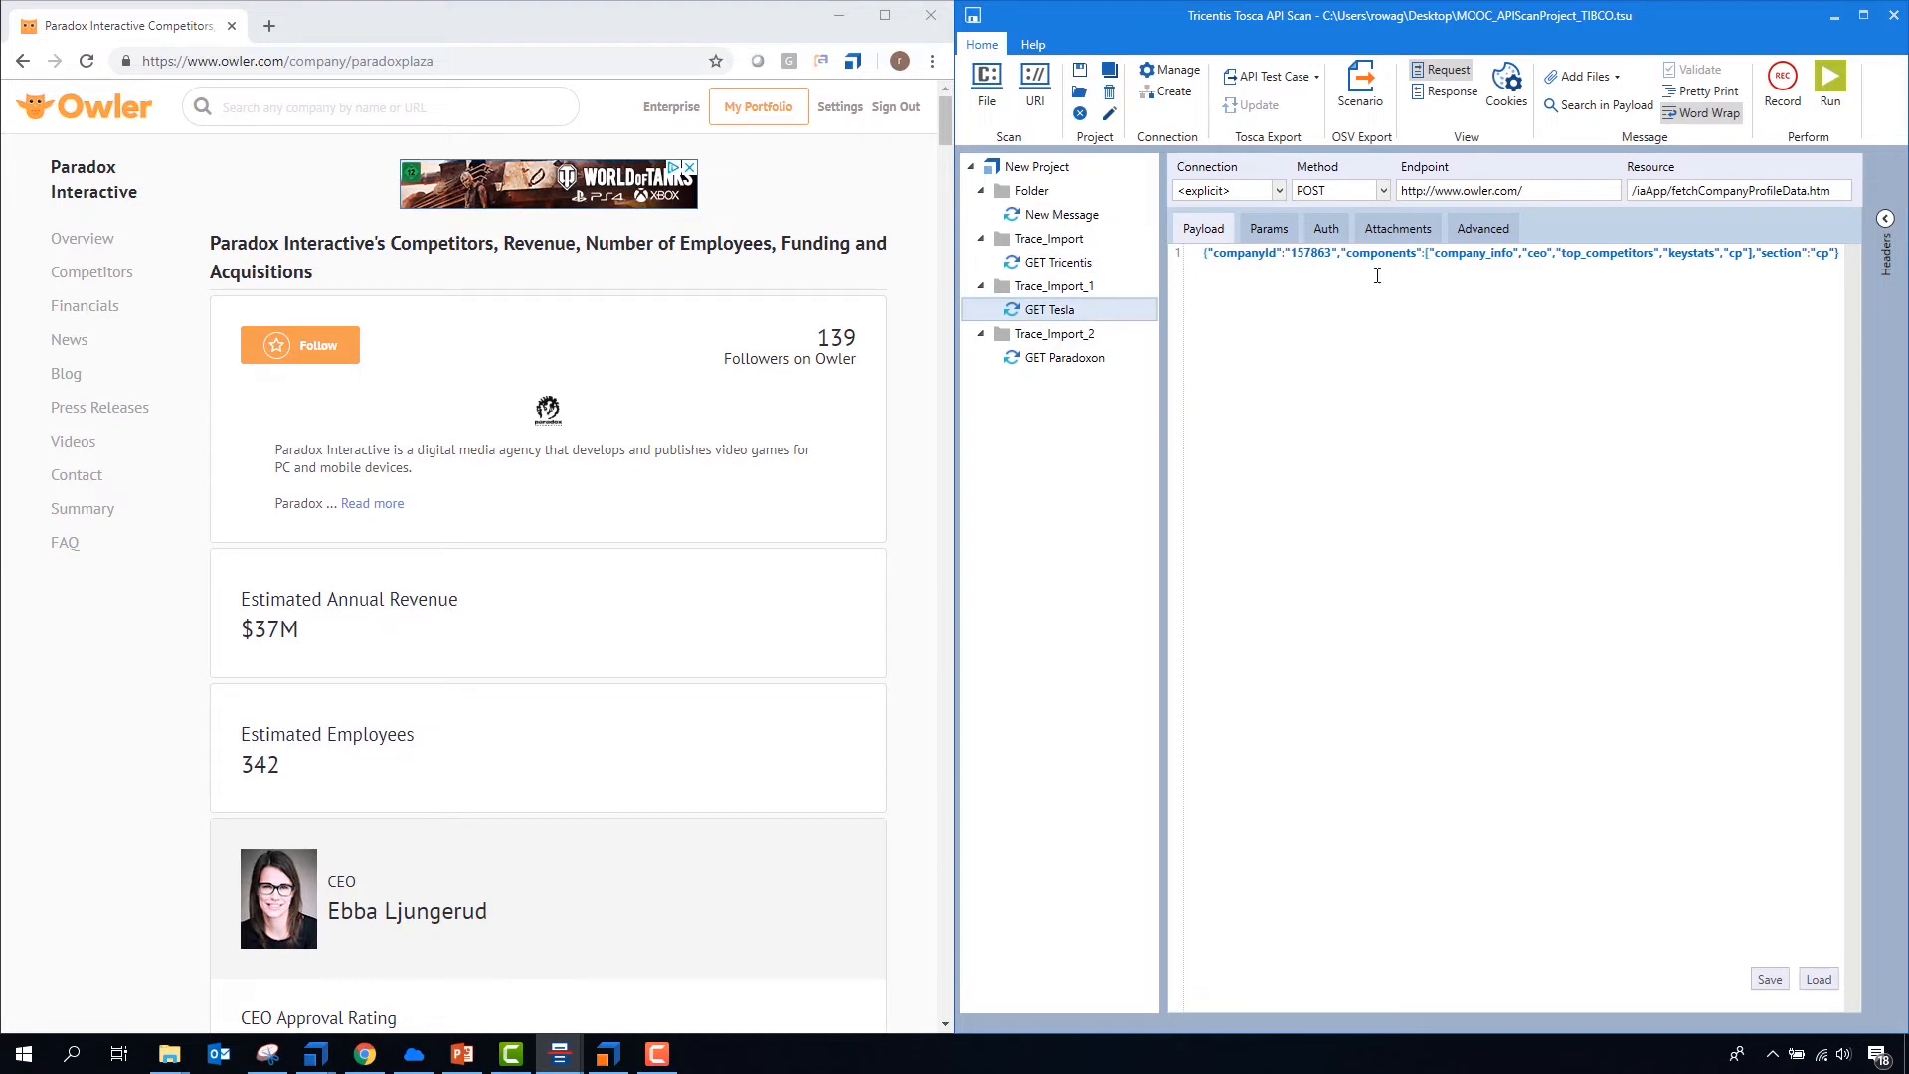
left_click(1064, 356)
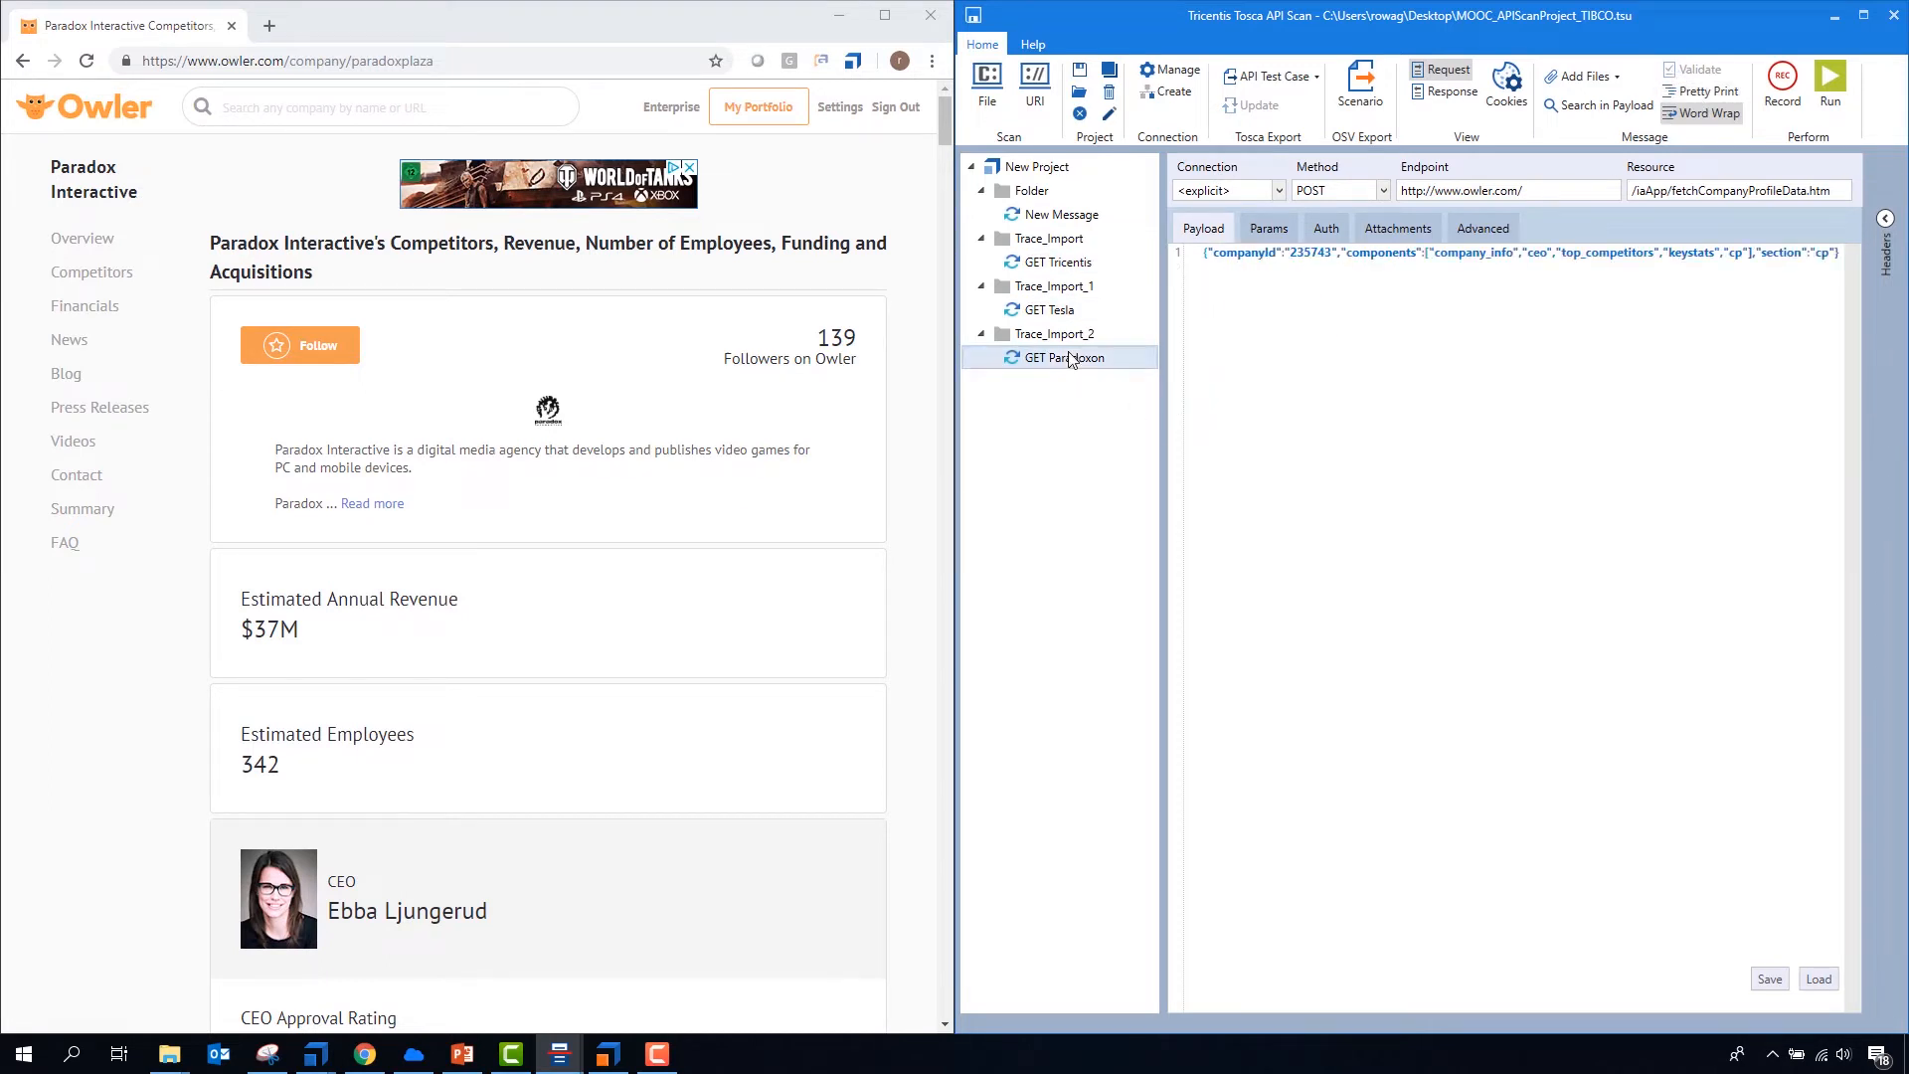
left_click(1695, 90)
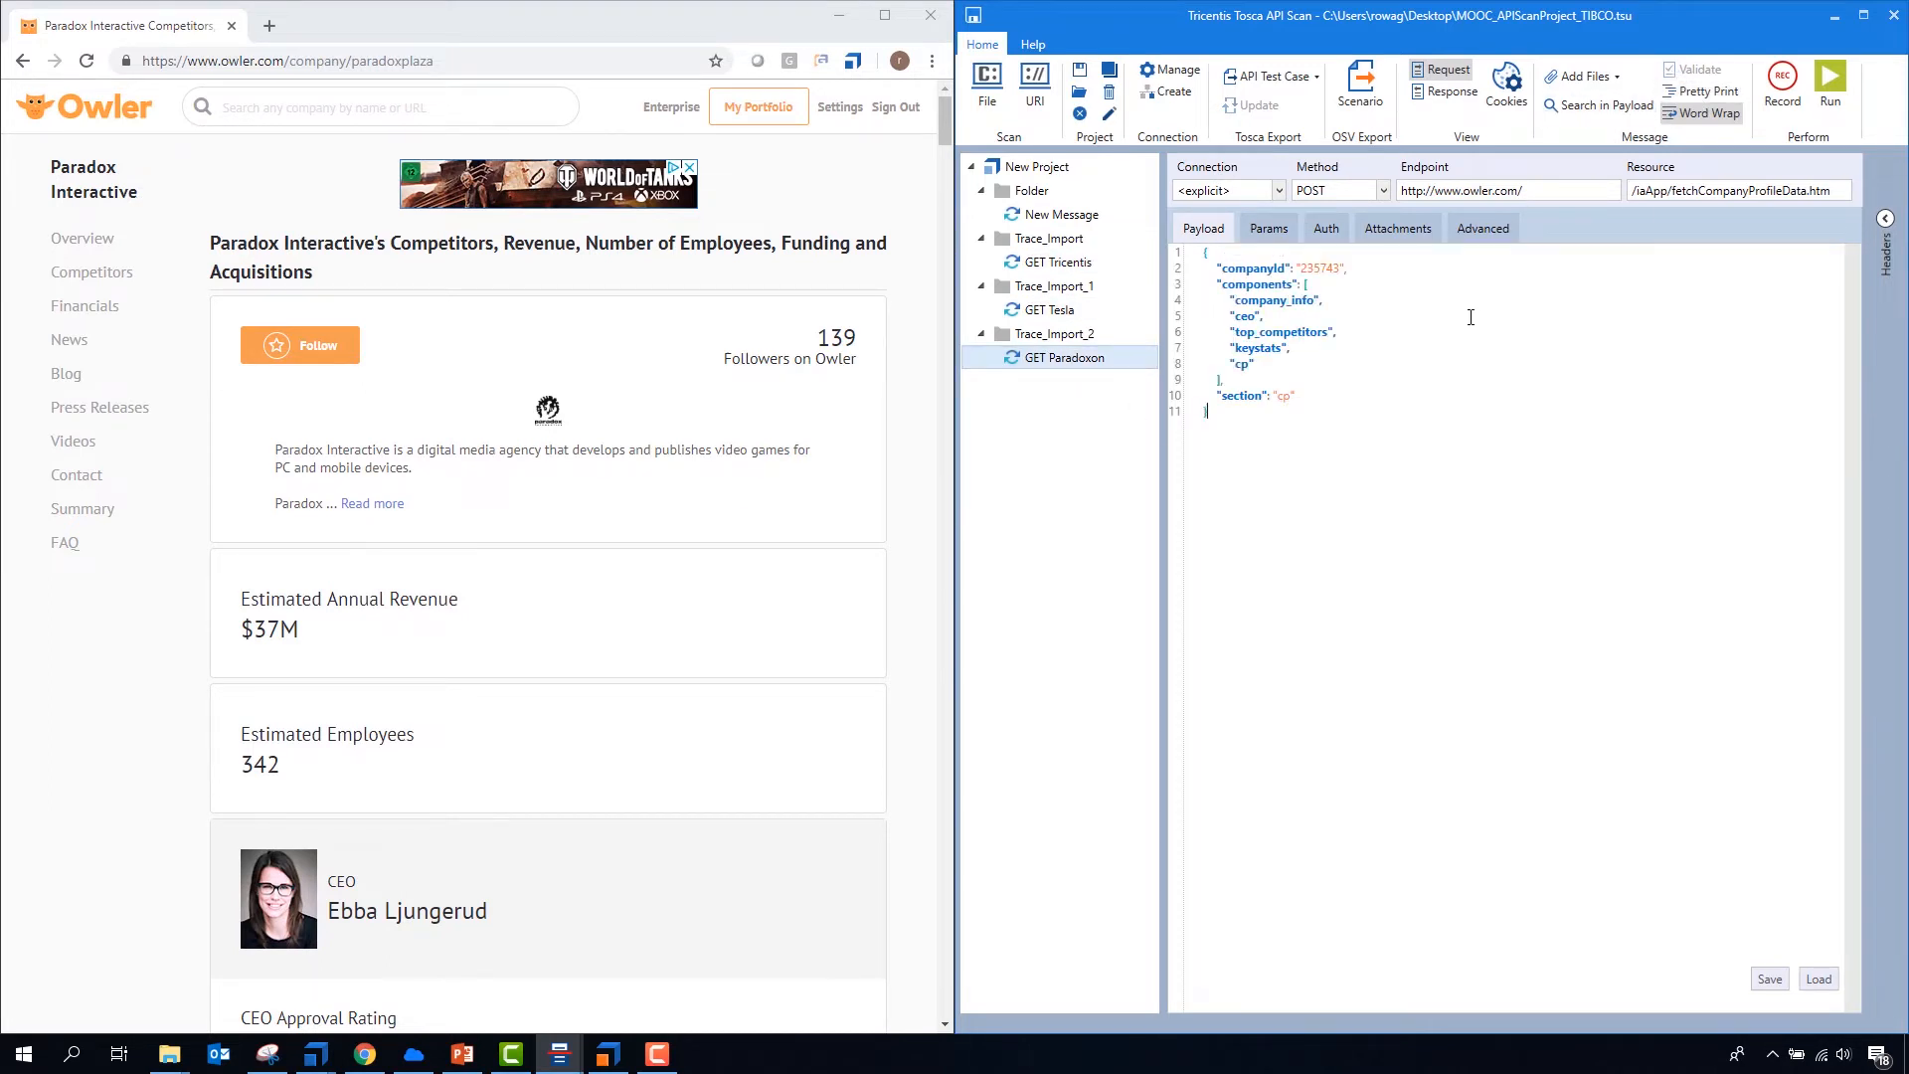
- Run the GET Tricentis message and look through the returned response payload
left_click(1056, 261)
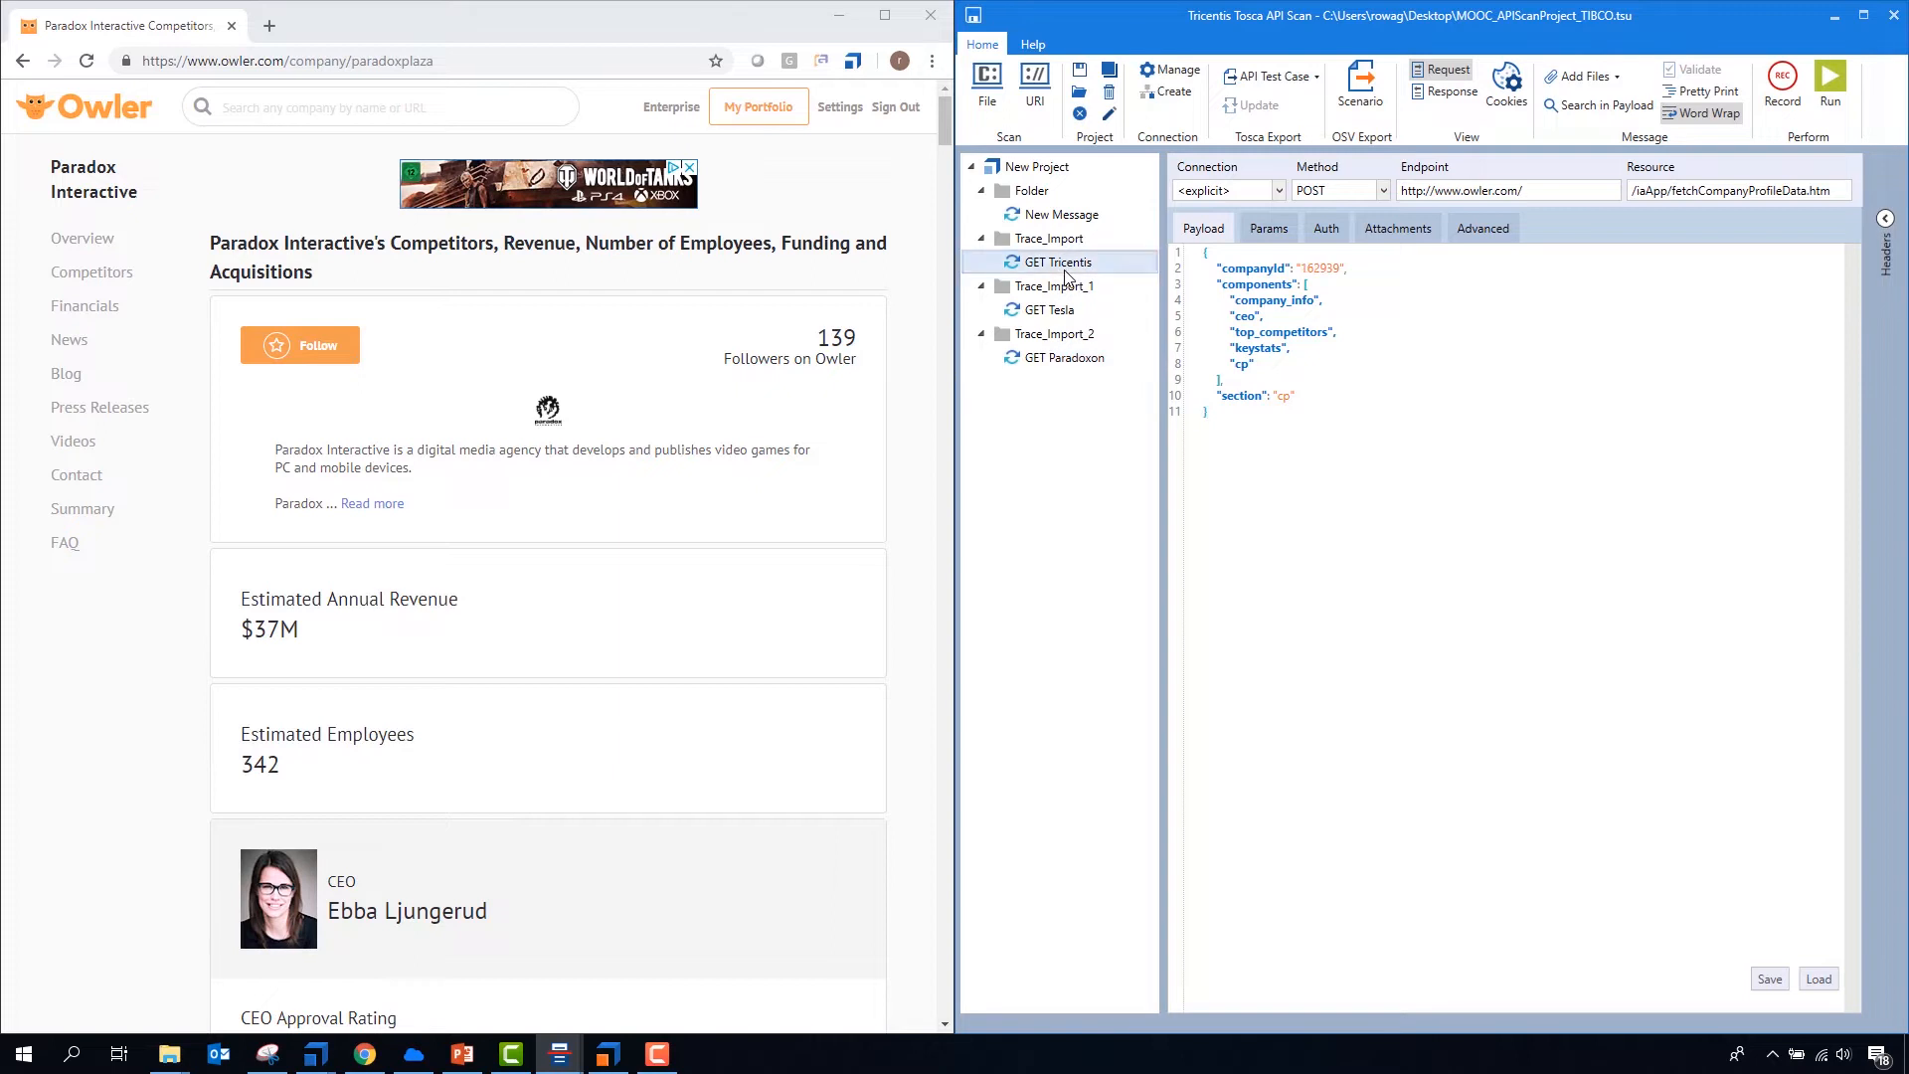
left_click(1791, 93)
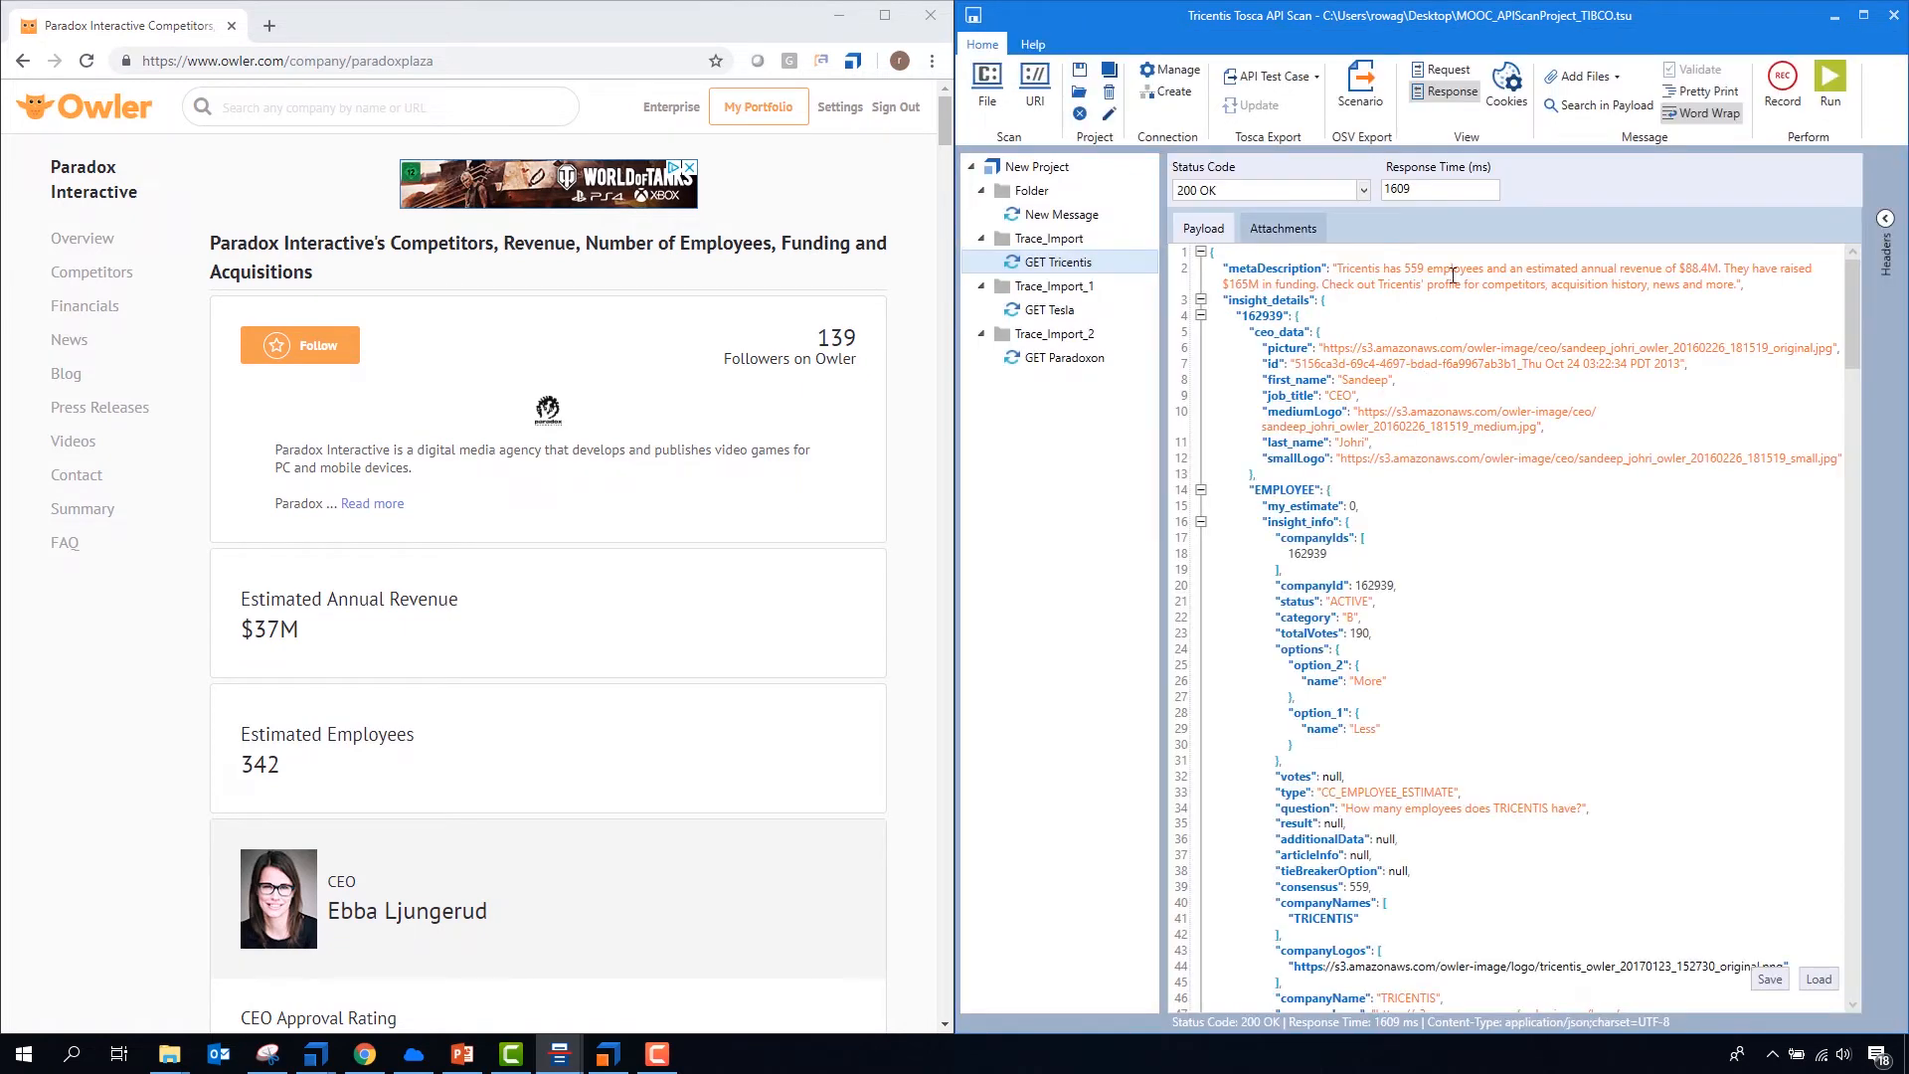
scroll(1452, 378, "down", 15)
scroll(1480, 588, "up", 12)
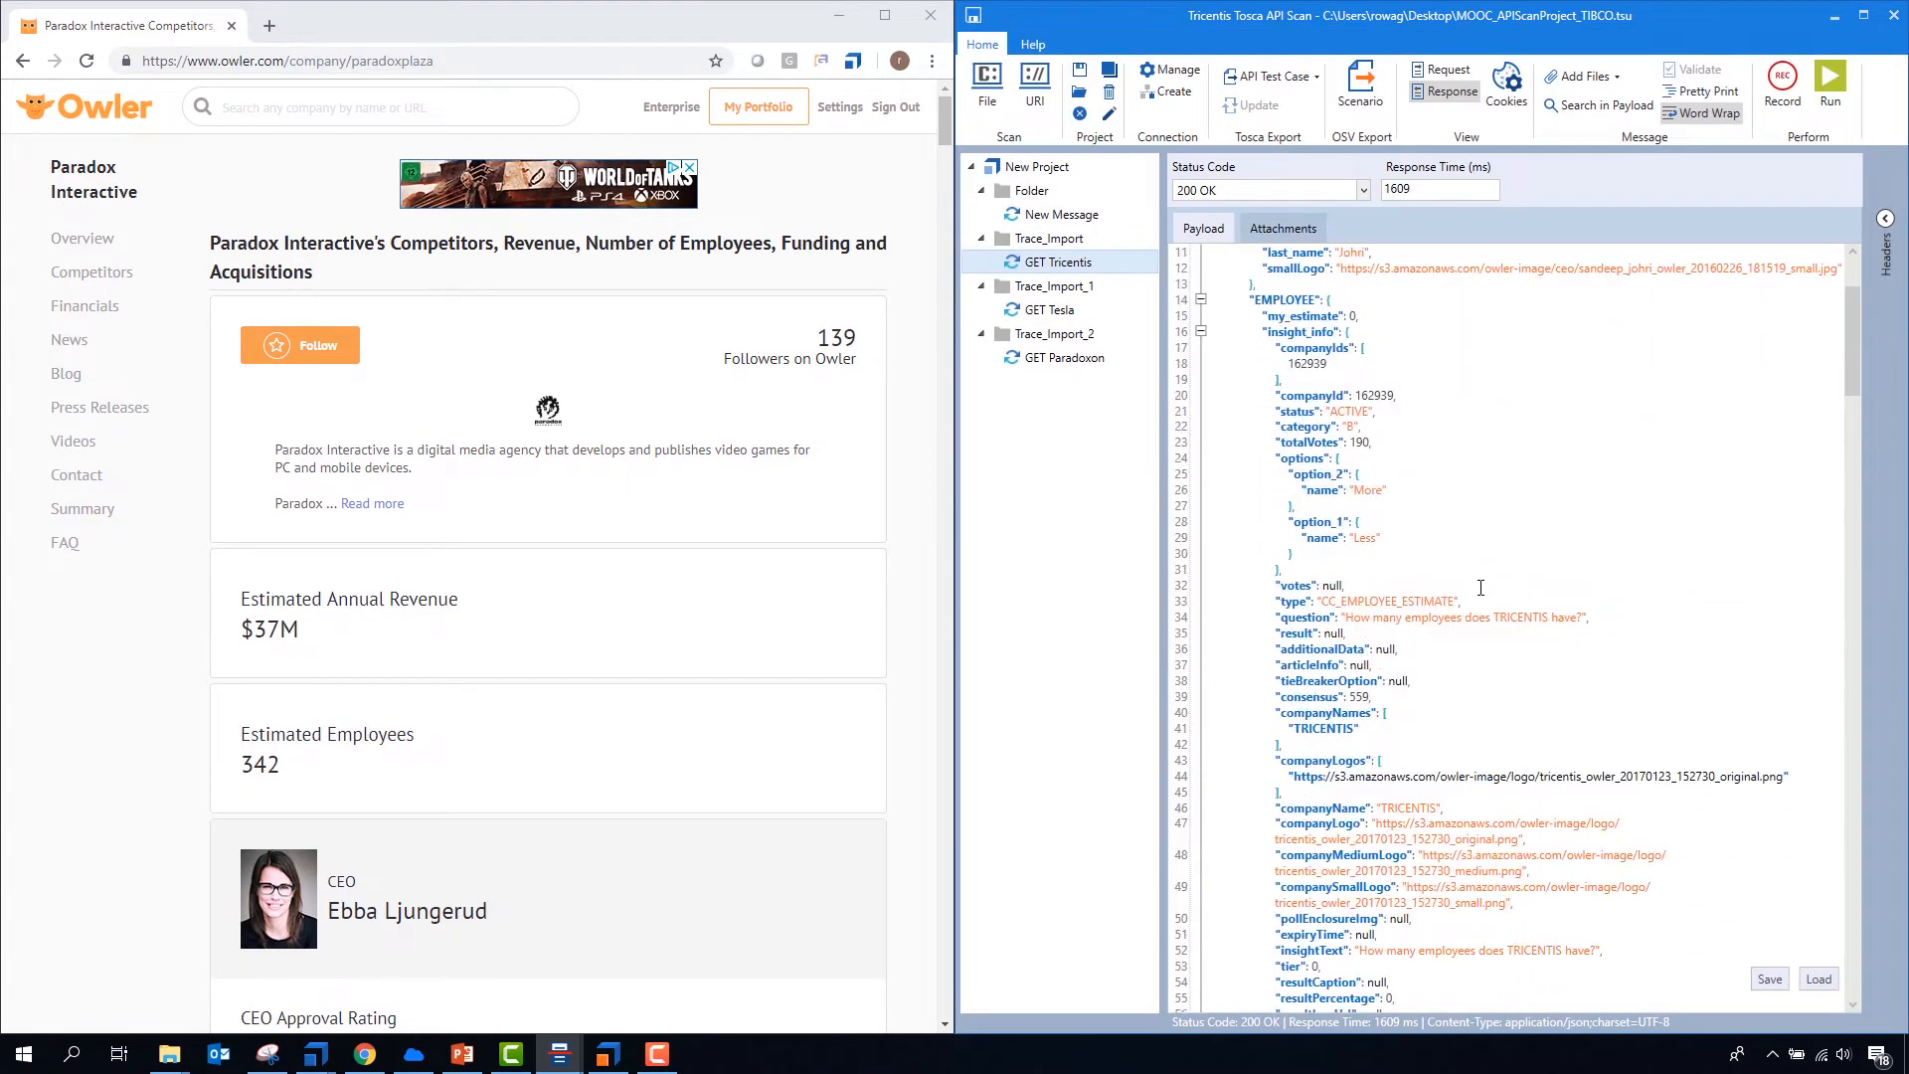
scroll(1477, 527, "up", 4)
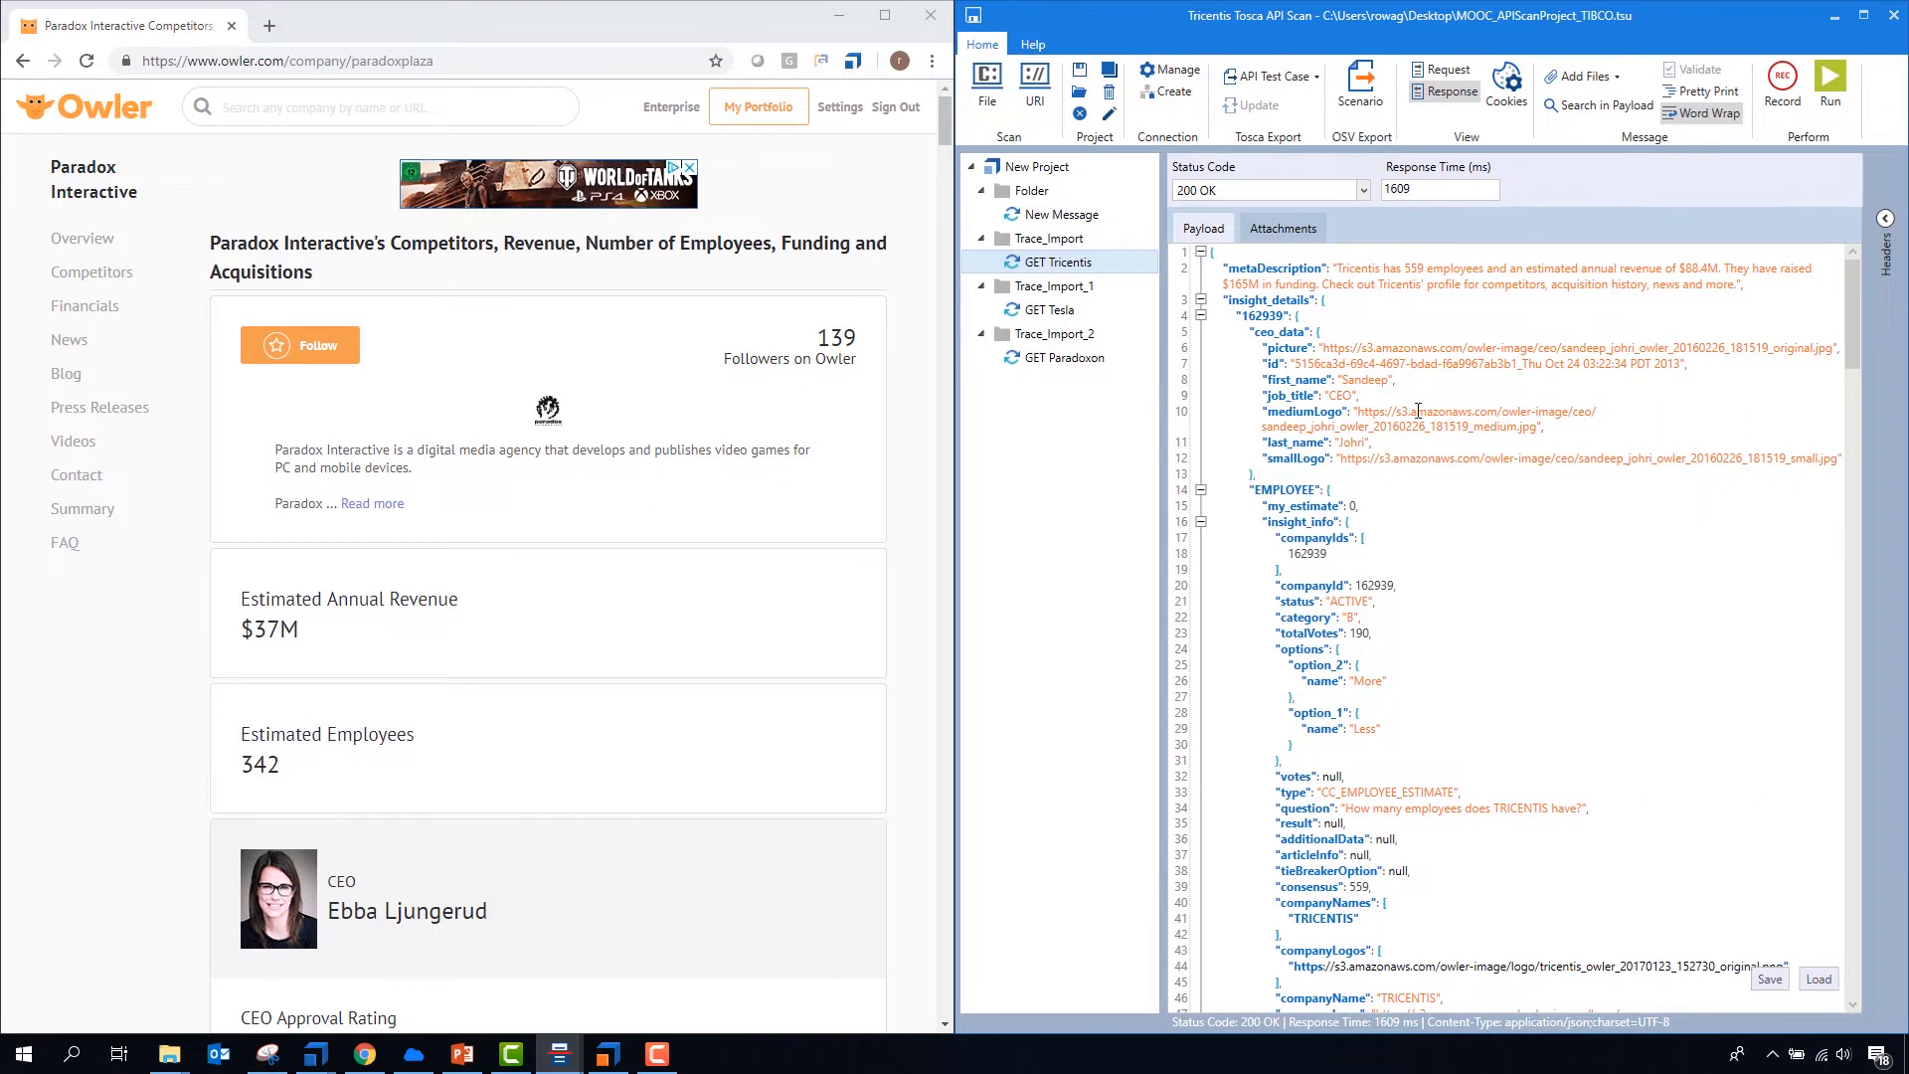
- Compare the companyId in the request payloads of GET Tricentis, GET Tesla and GET Paradoxon
left_click(1438, 71)
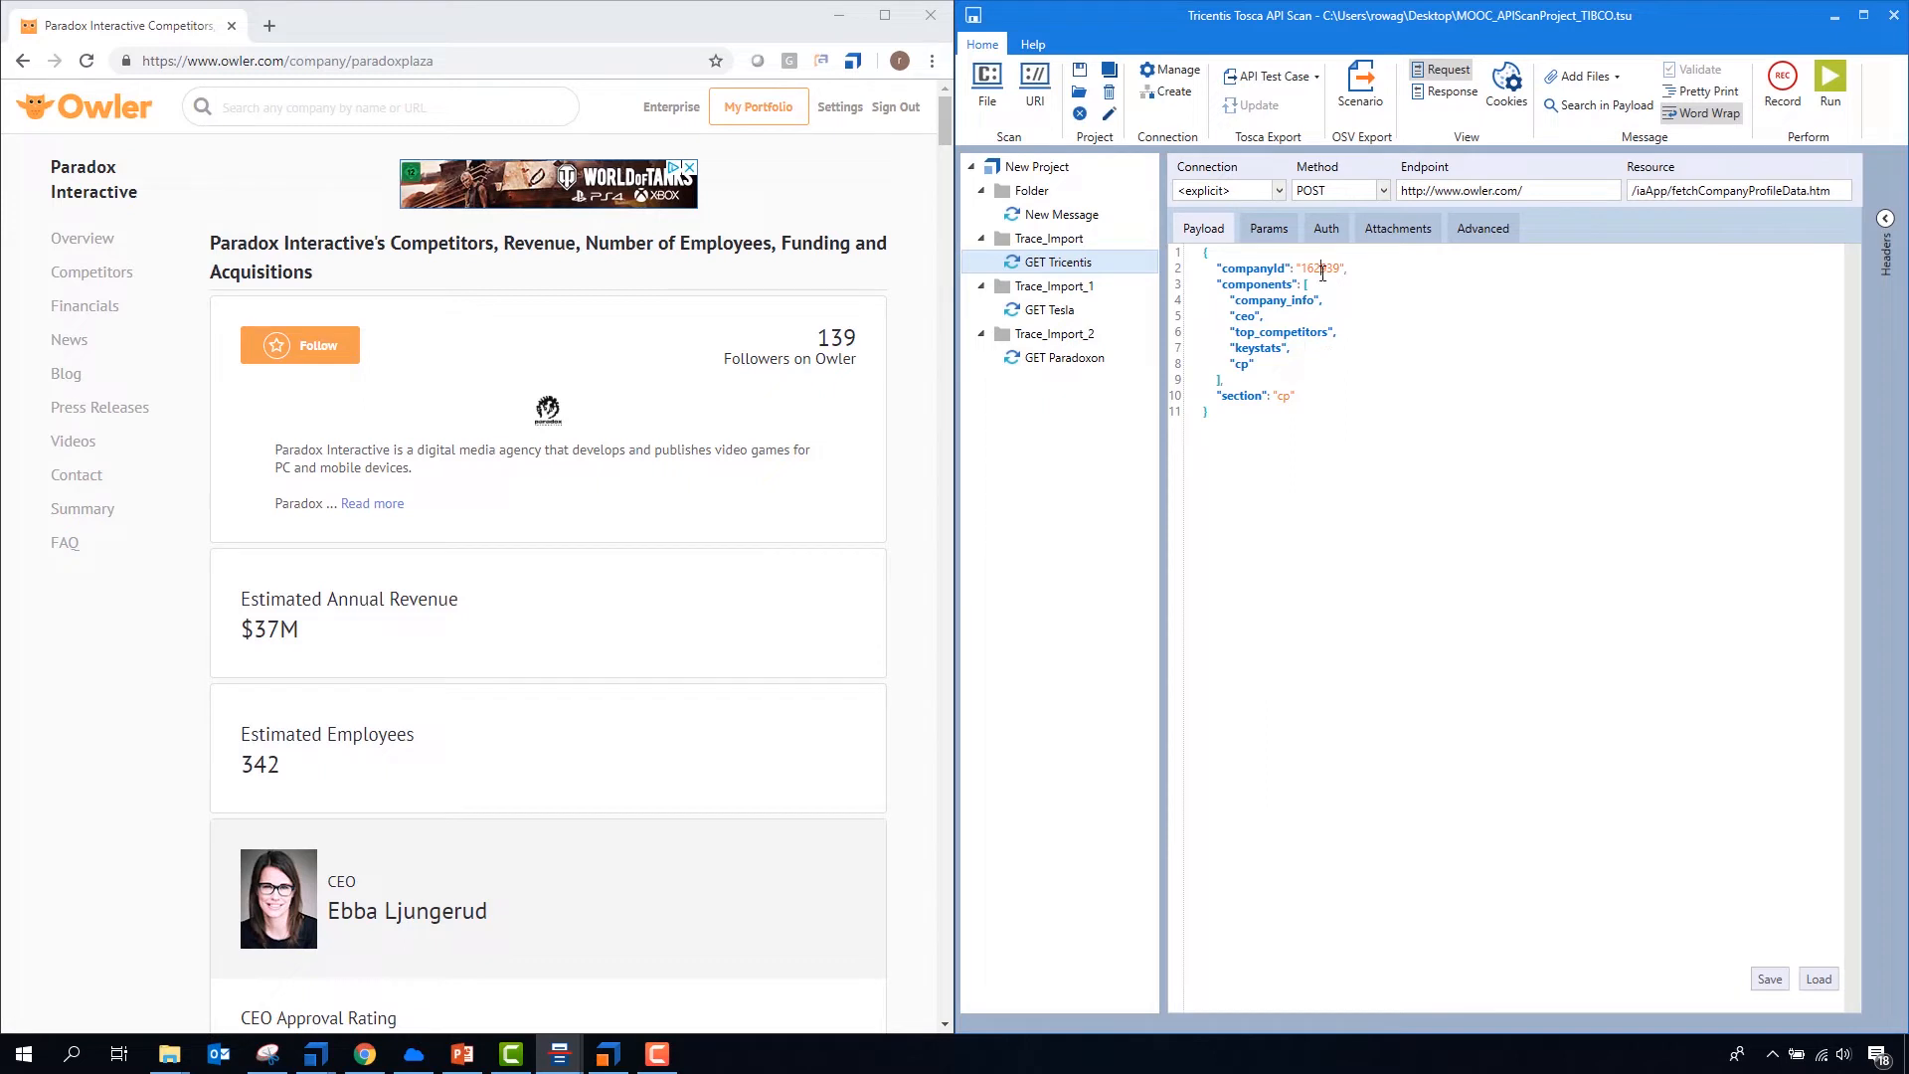
double_click(1323, 269)
left_click(1104, 310)
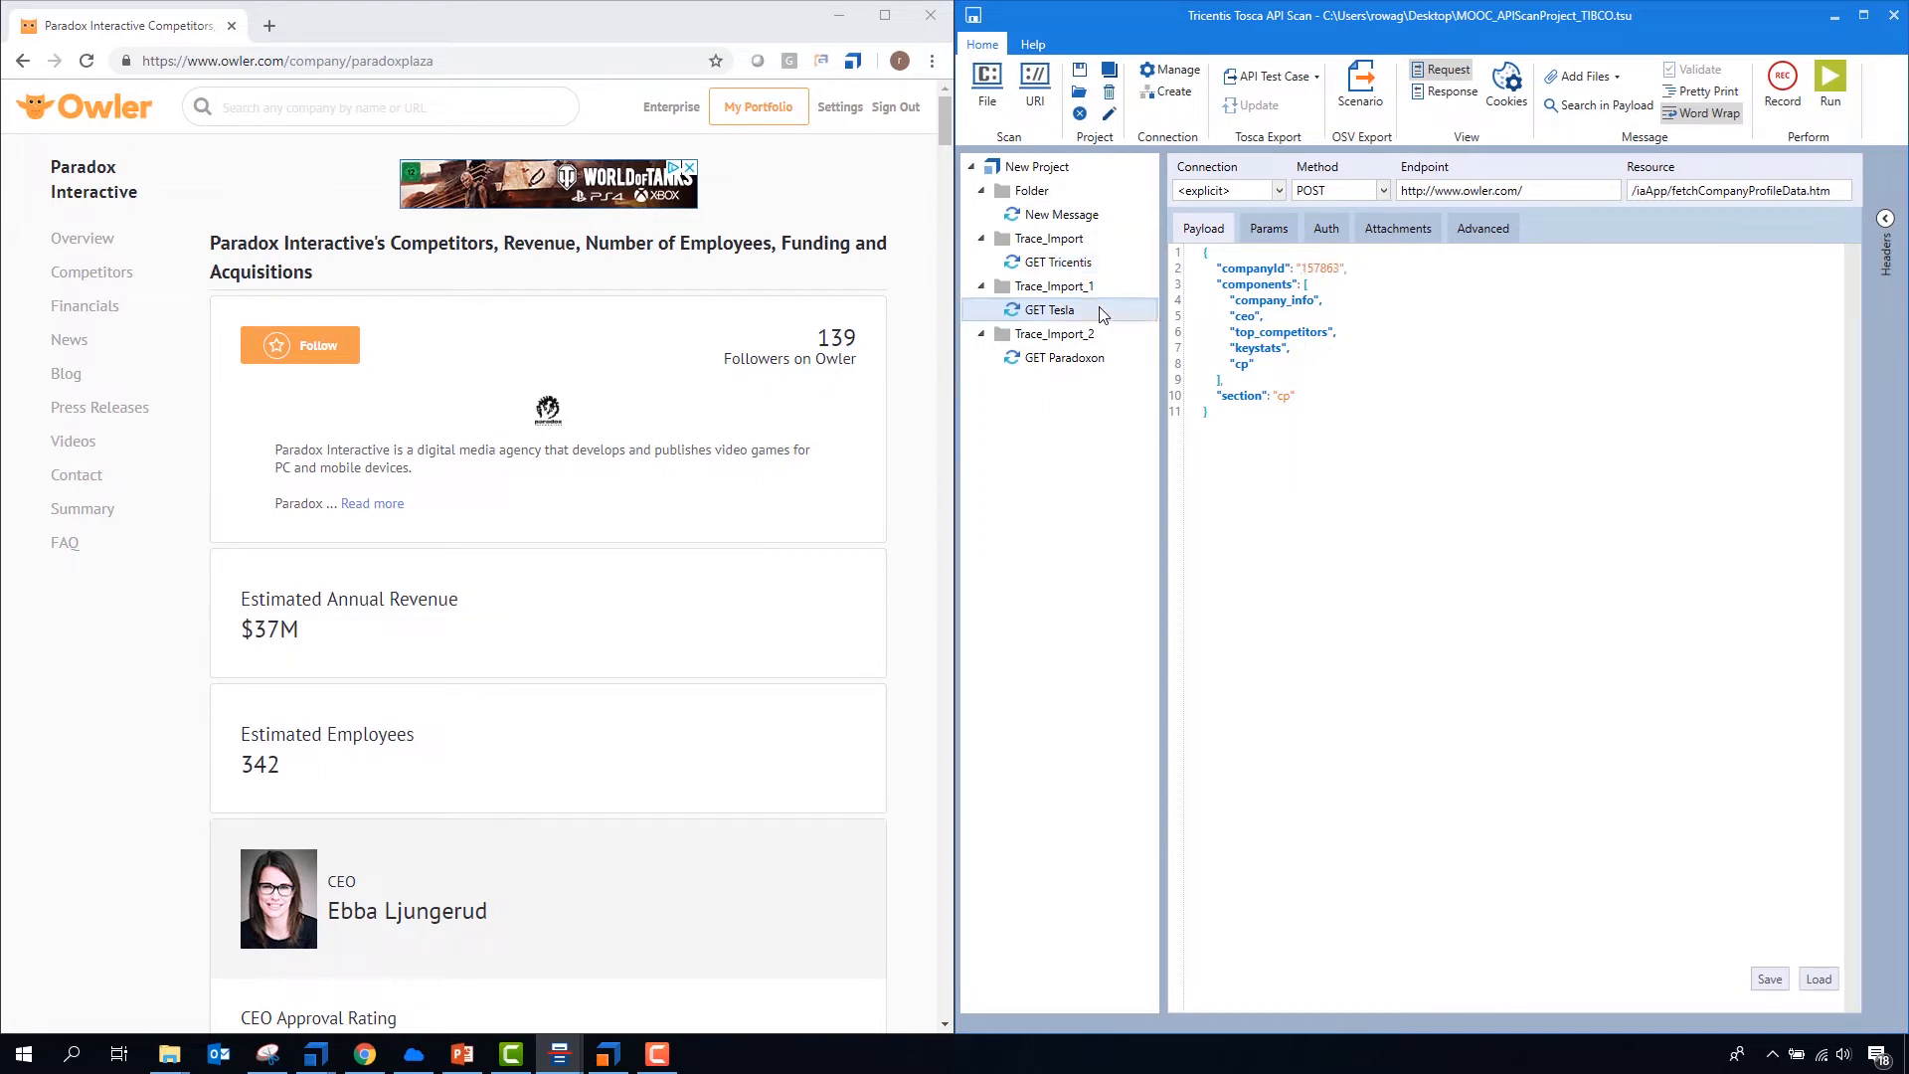
left_click(1090, 358)
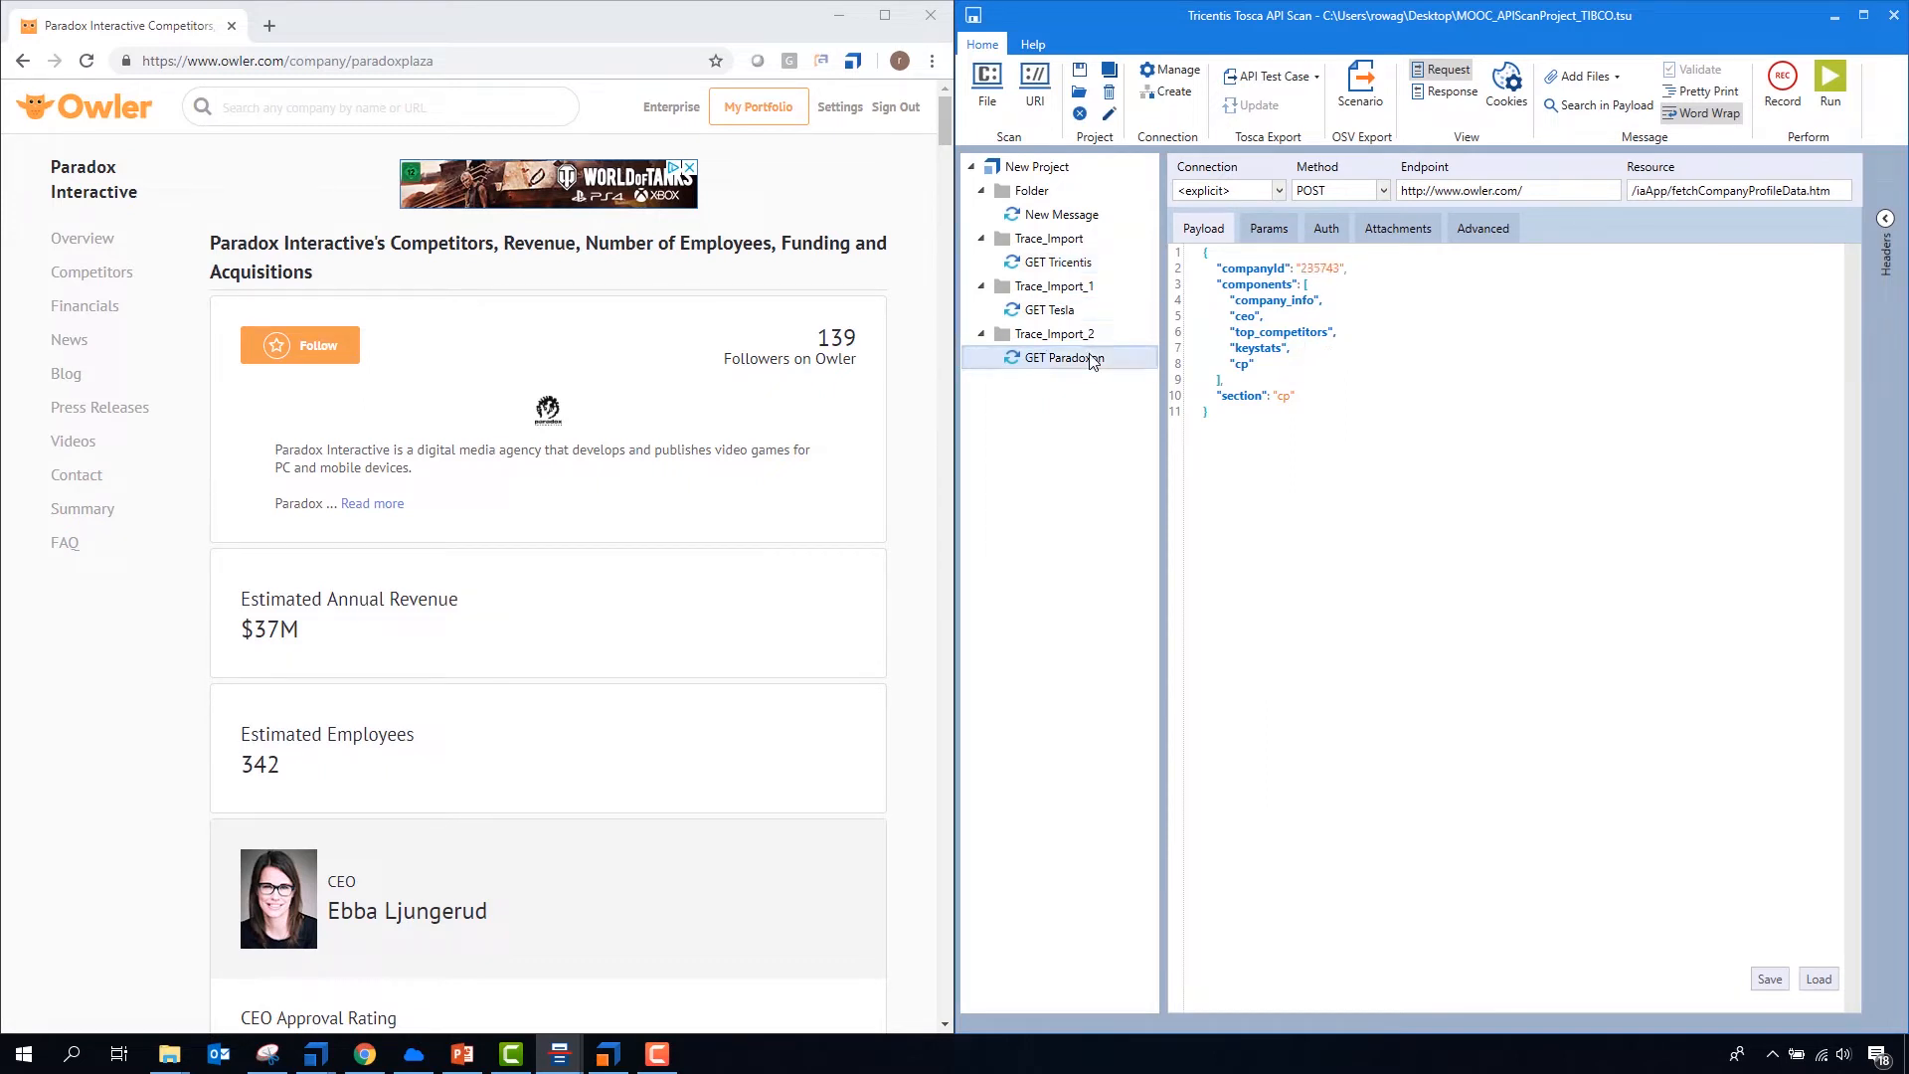
- Copy the GET Paradoxon, GET Tesla and GET Tricentis messages and create a project folder named Test Owler CompanyAPI
left_click(1066, 311)
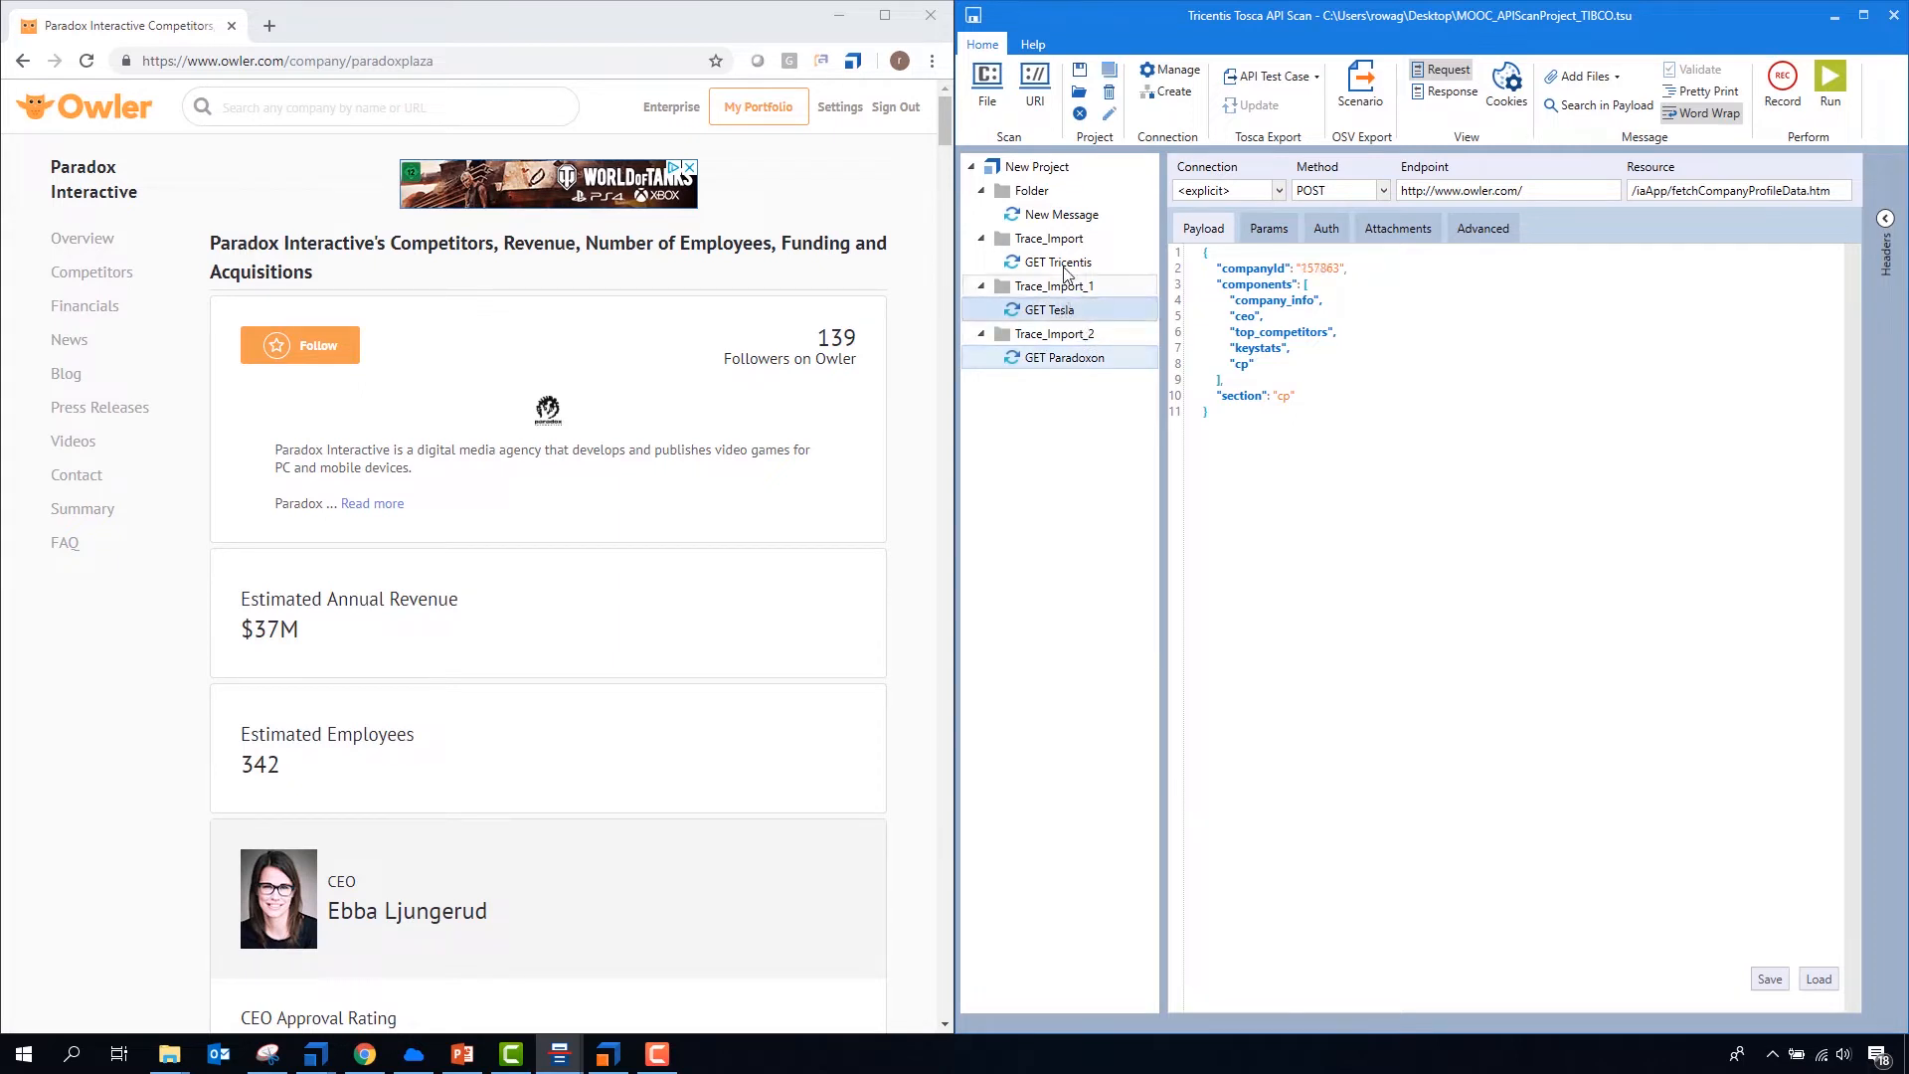
left_click(1065, 267)
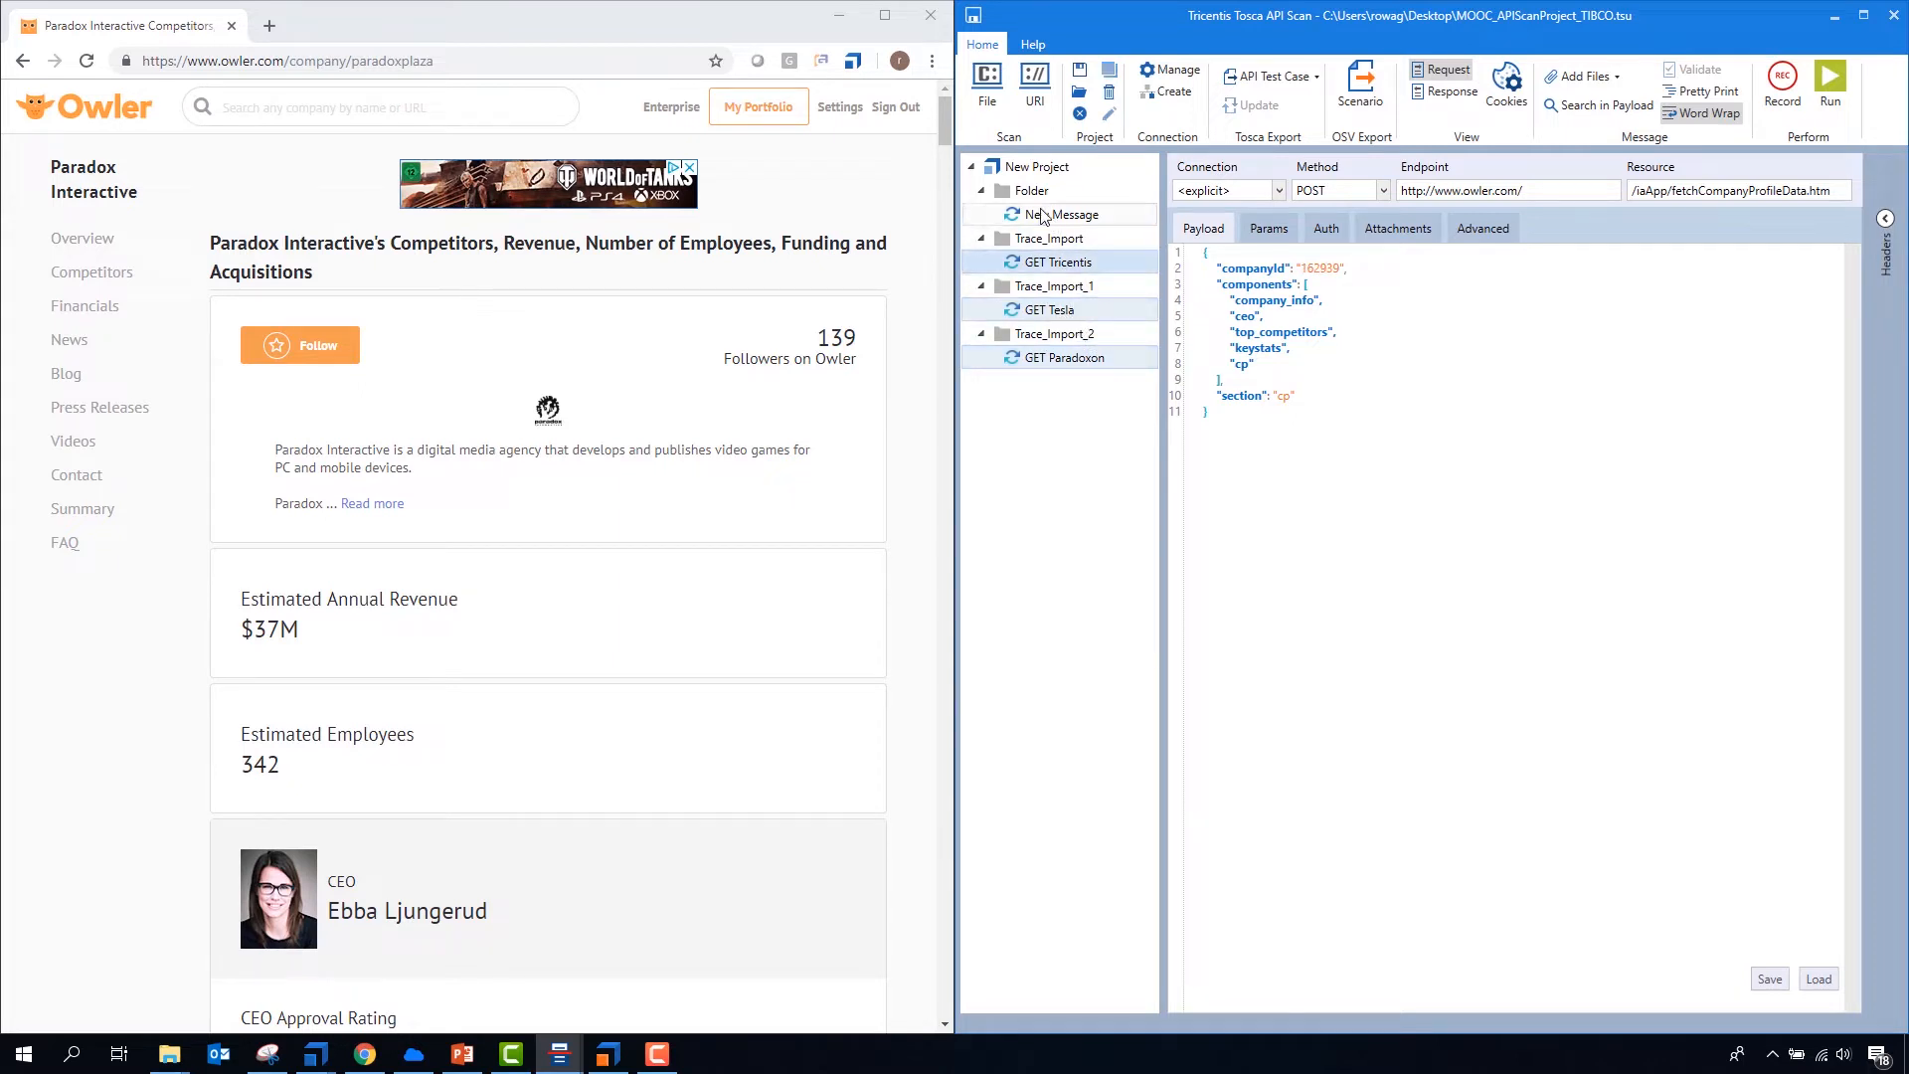
left_click(1034, 168)
right_click(1034, 168)
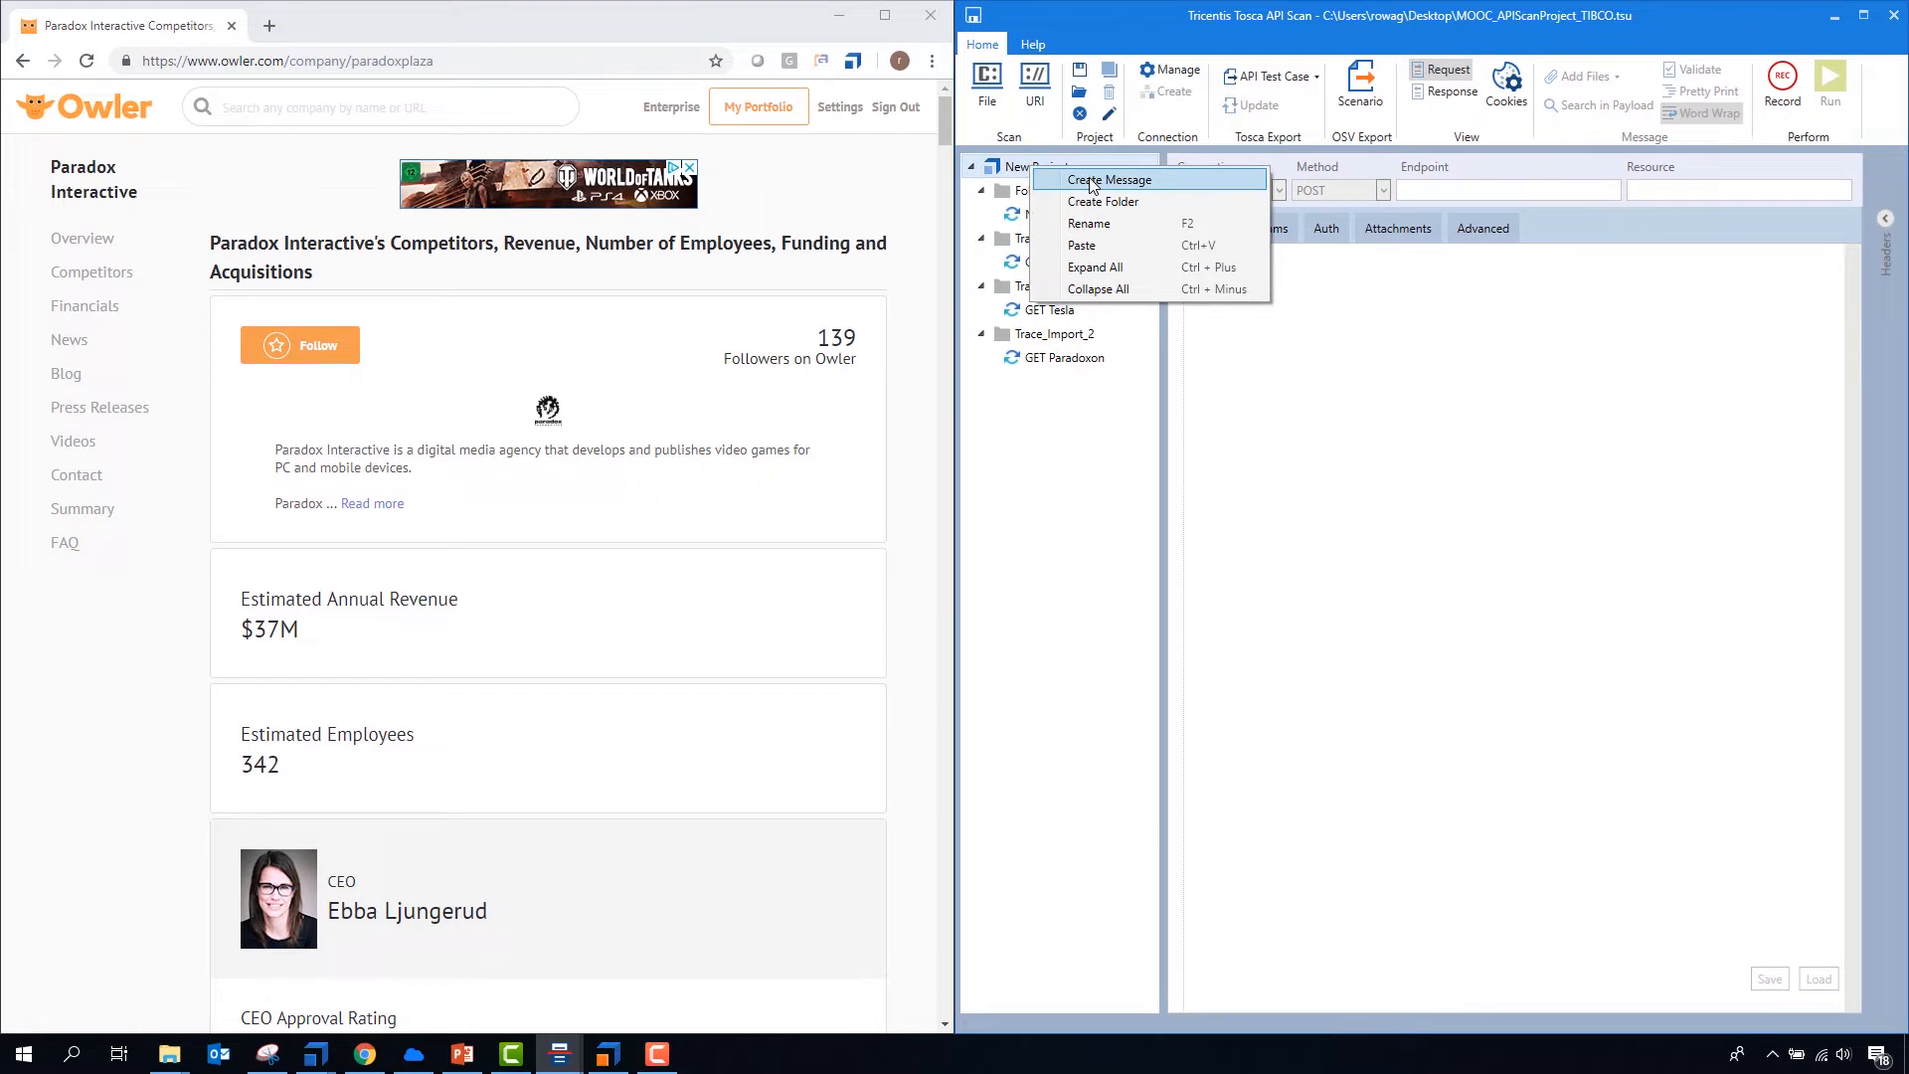
left_click(1090, 202)
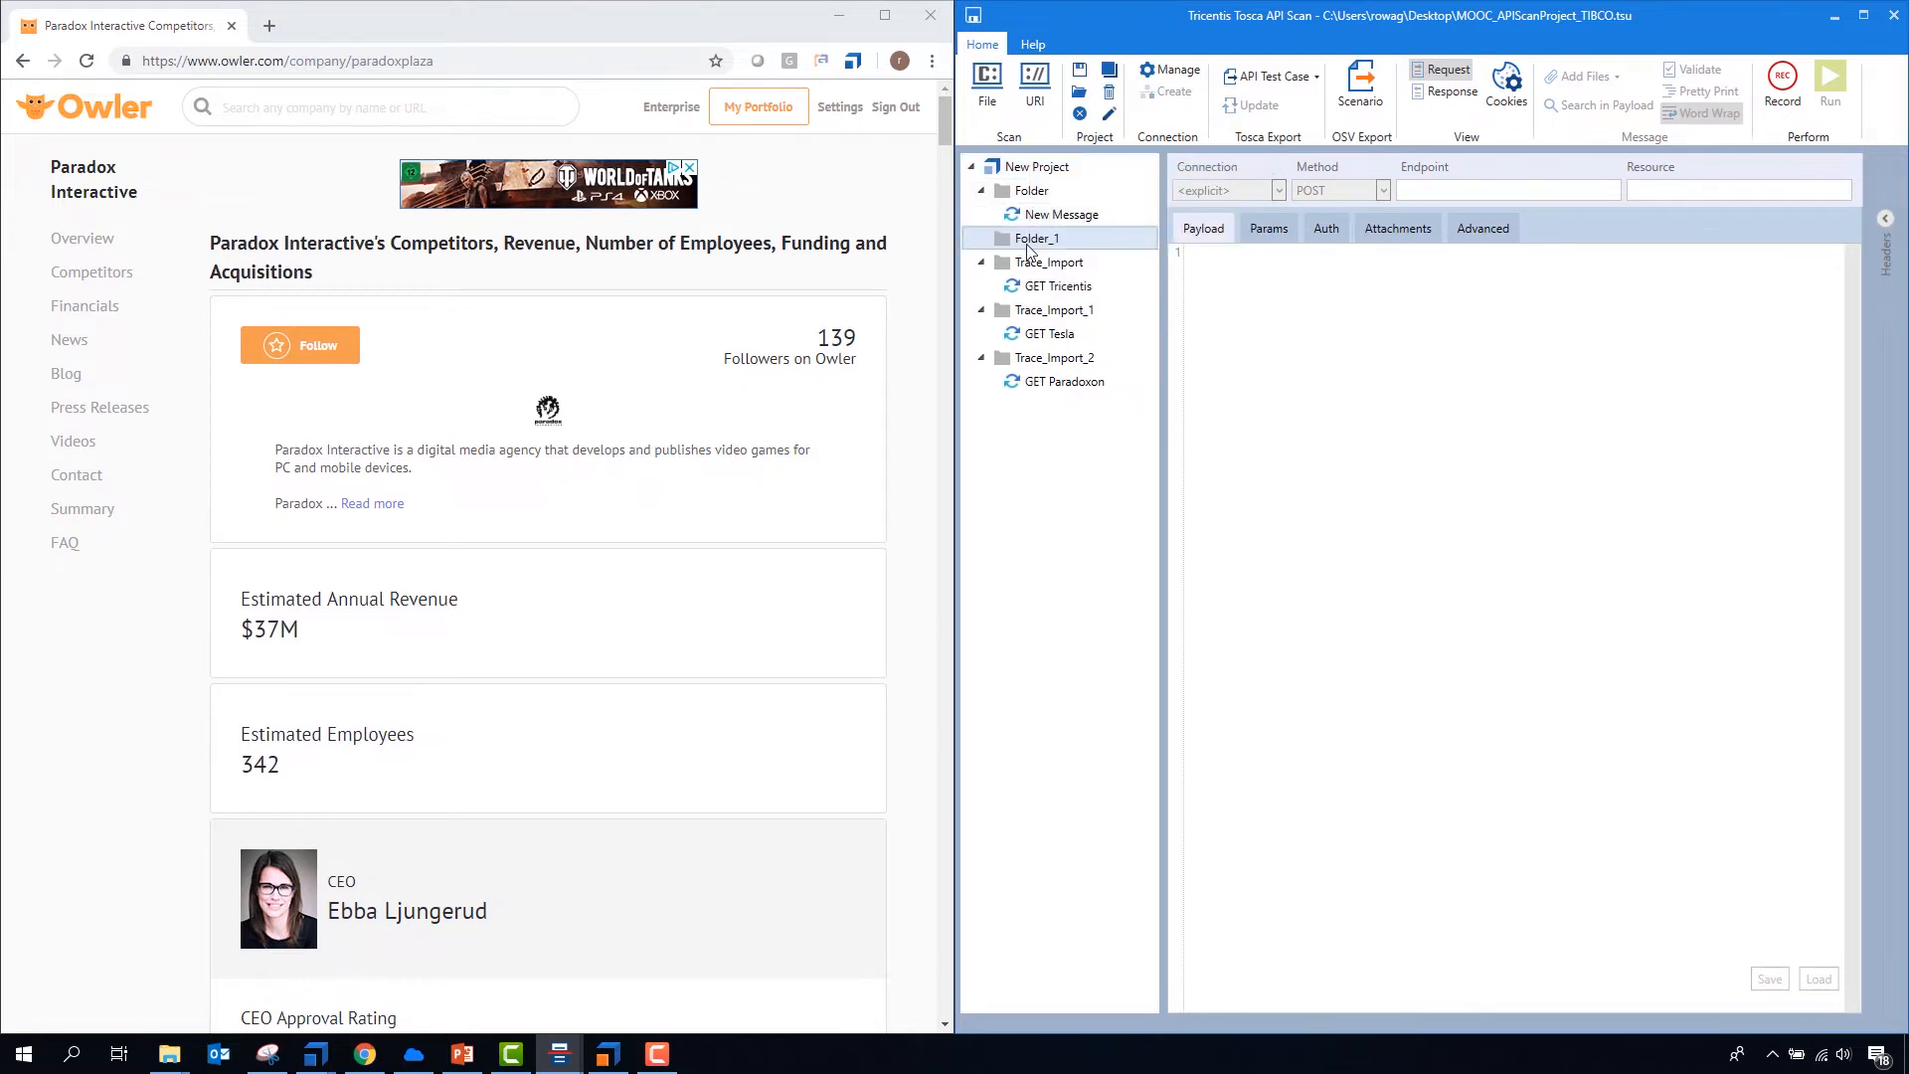
type("Test Owler CompanyAPI")
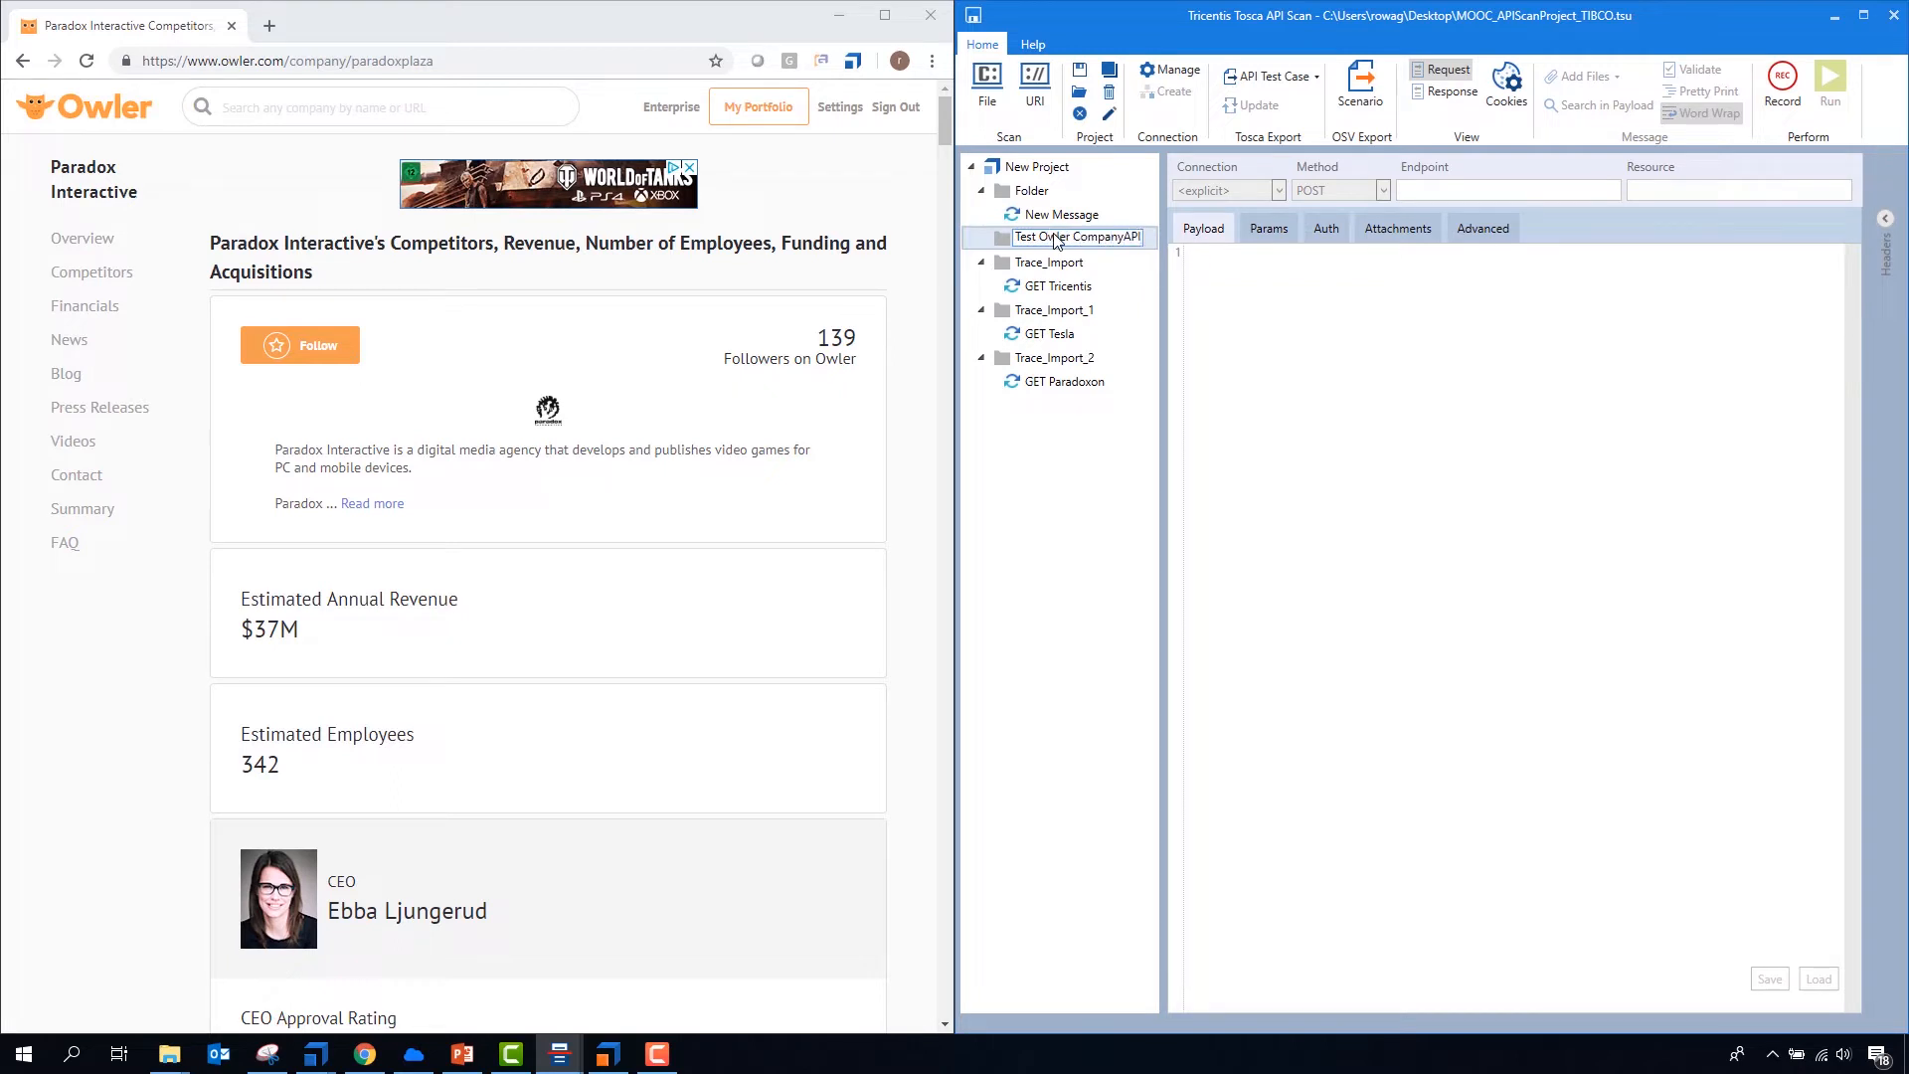
key("Return")
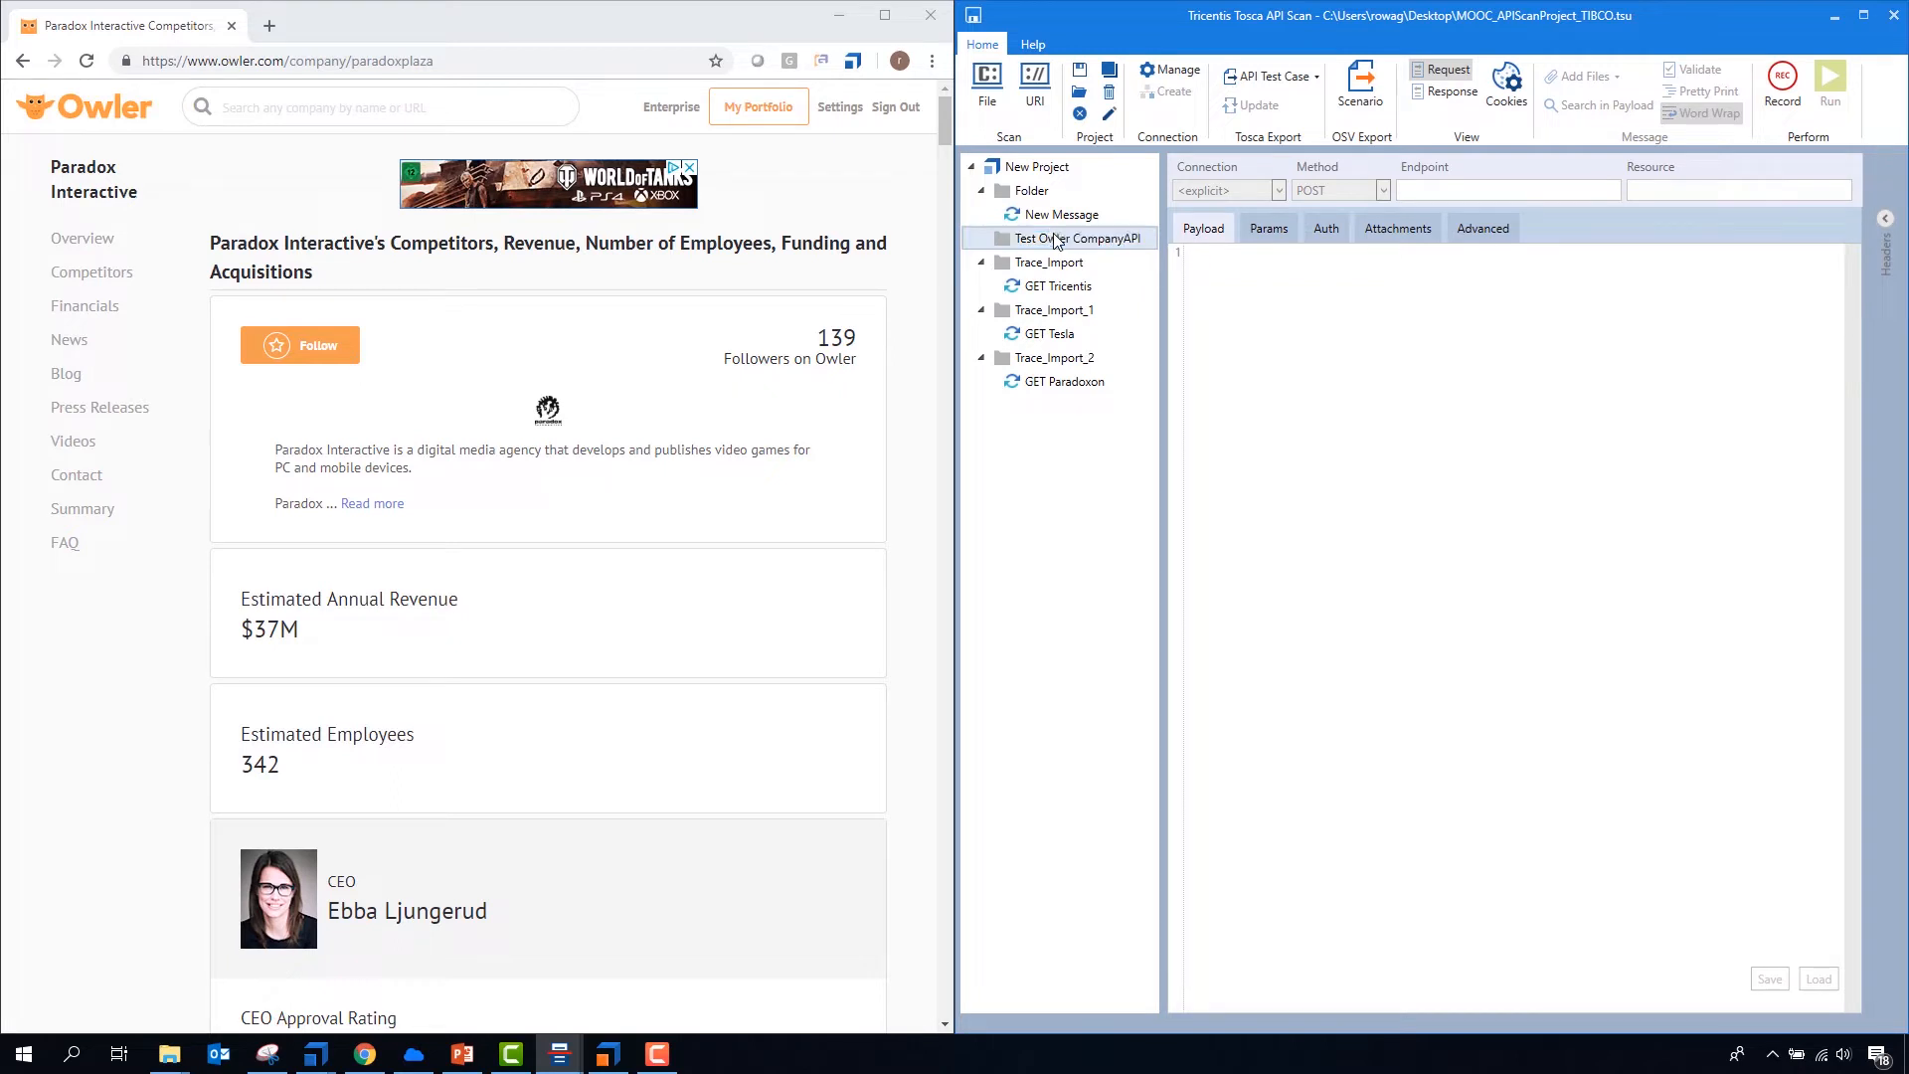
- Paste the three copied messages into the Test Owler CompanyAPI folder and check their request payloads
key("ctrl+v")
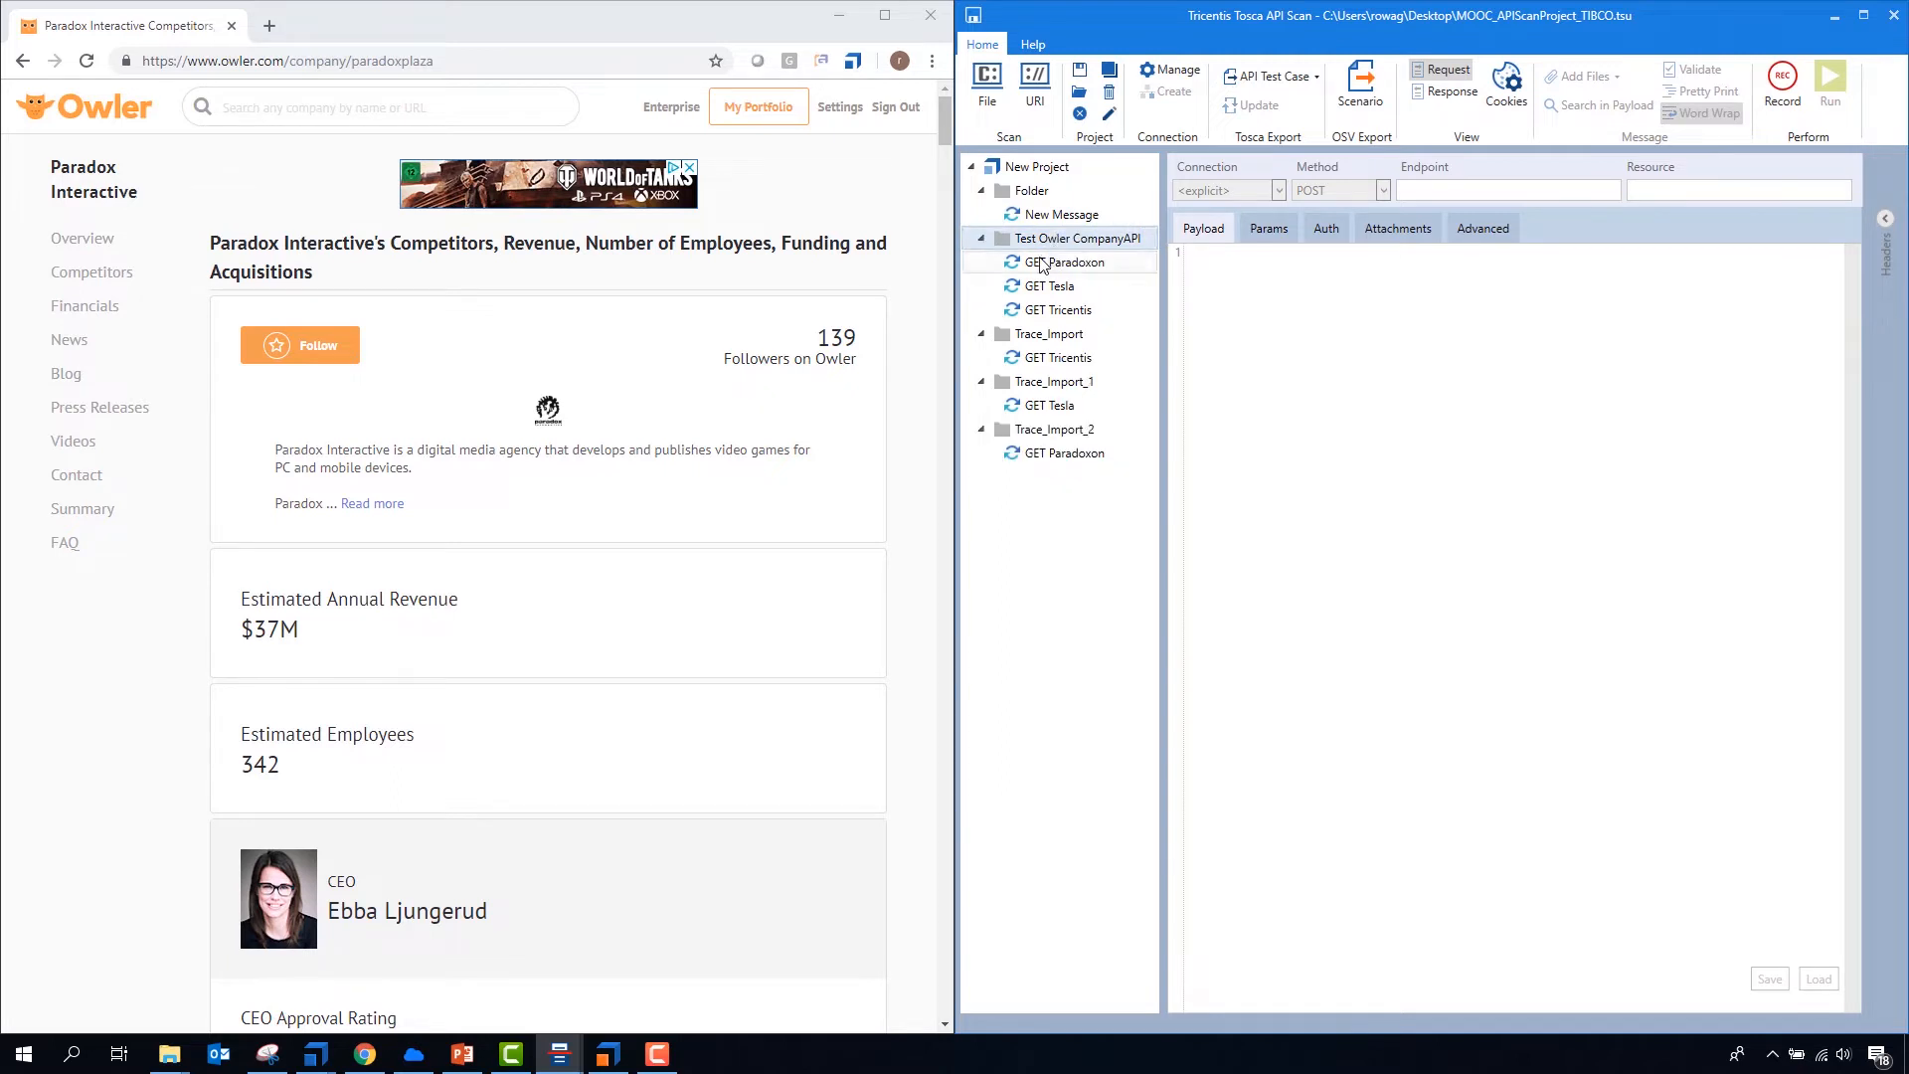
left_click(1044, 264)
left_click(1044, 287)
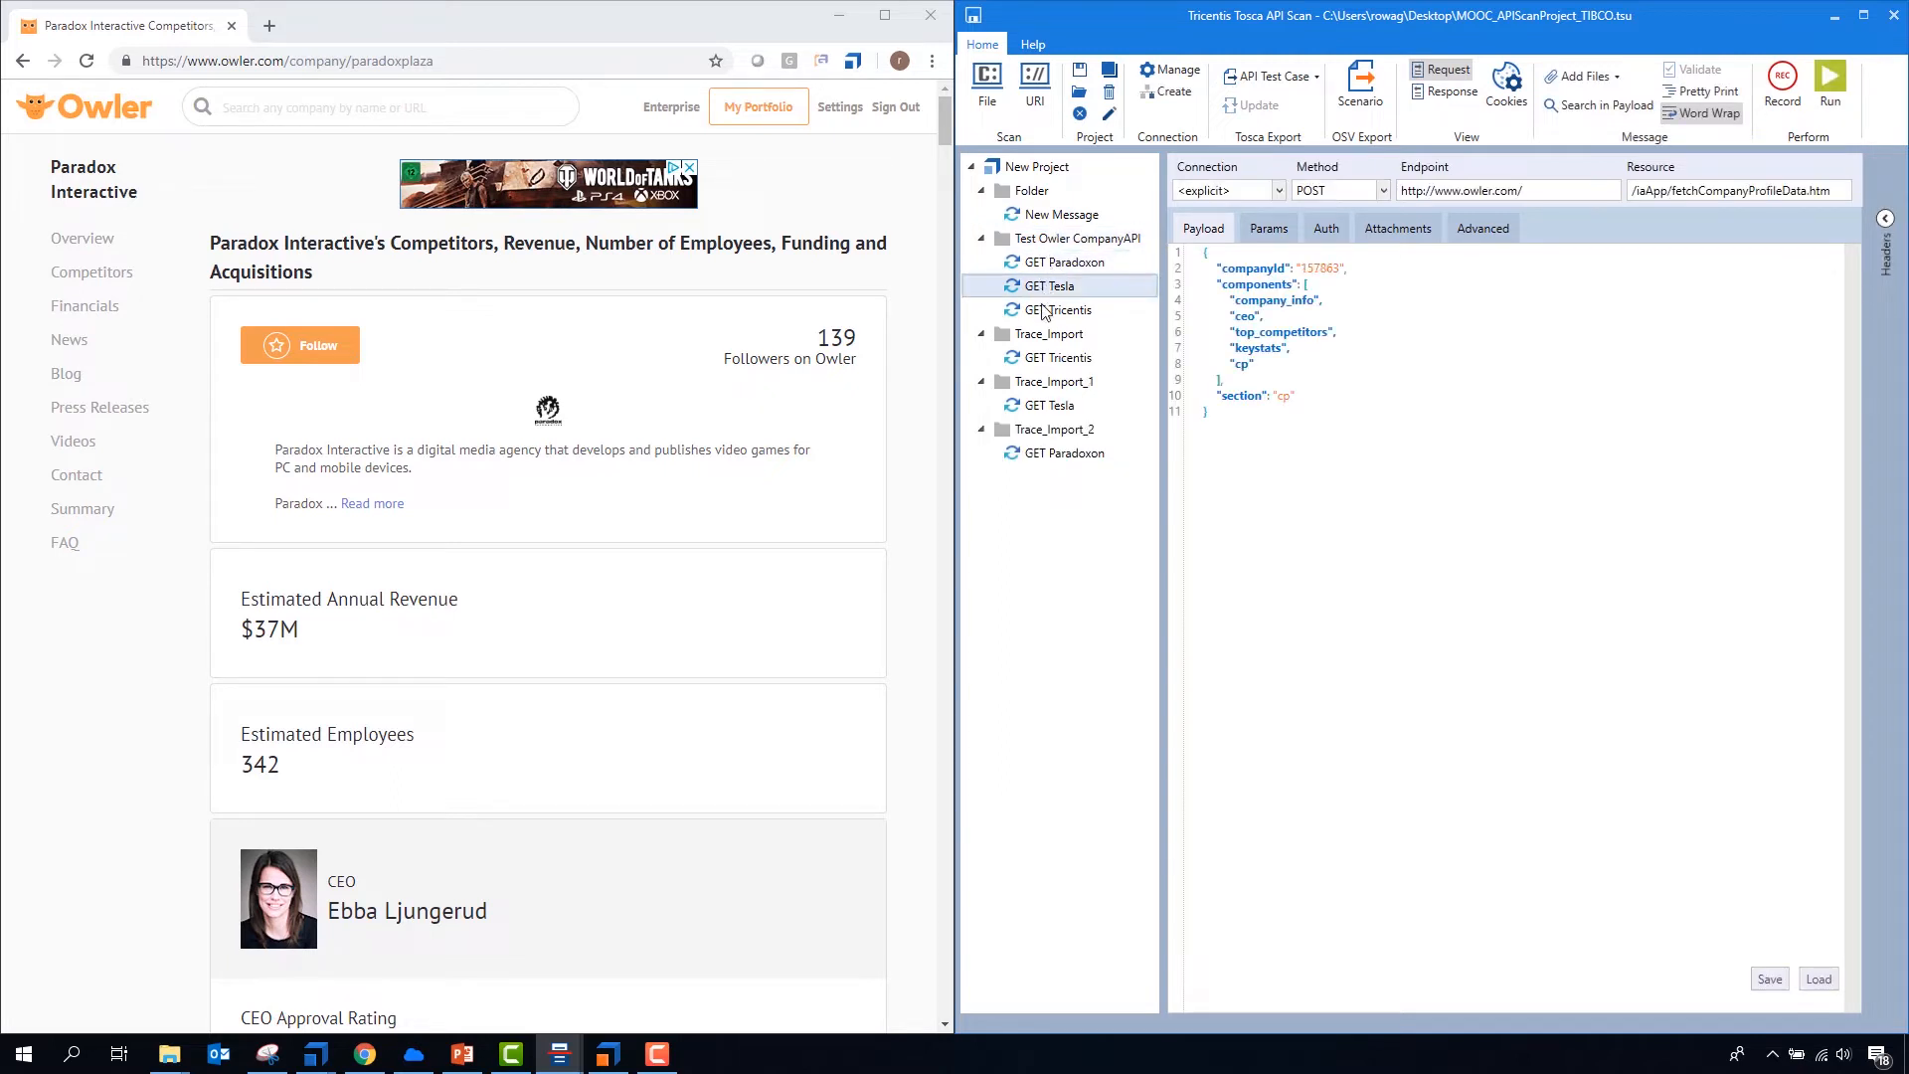
left_click(1044, 312)
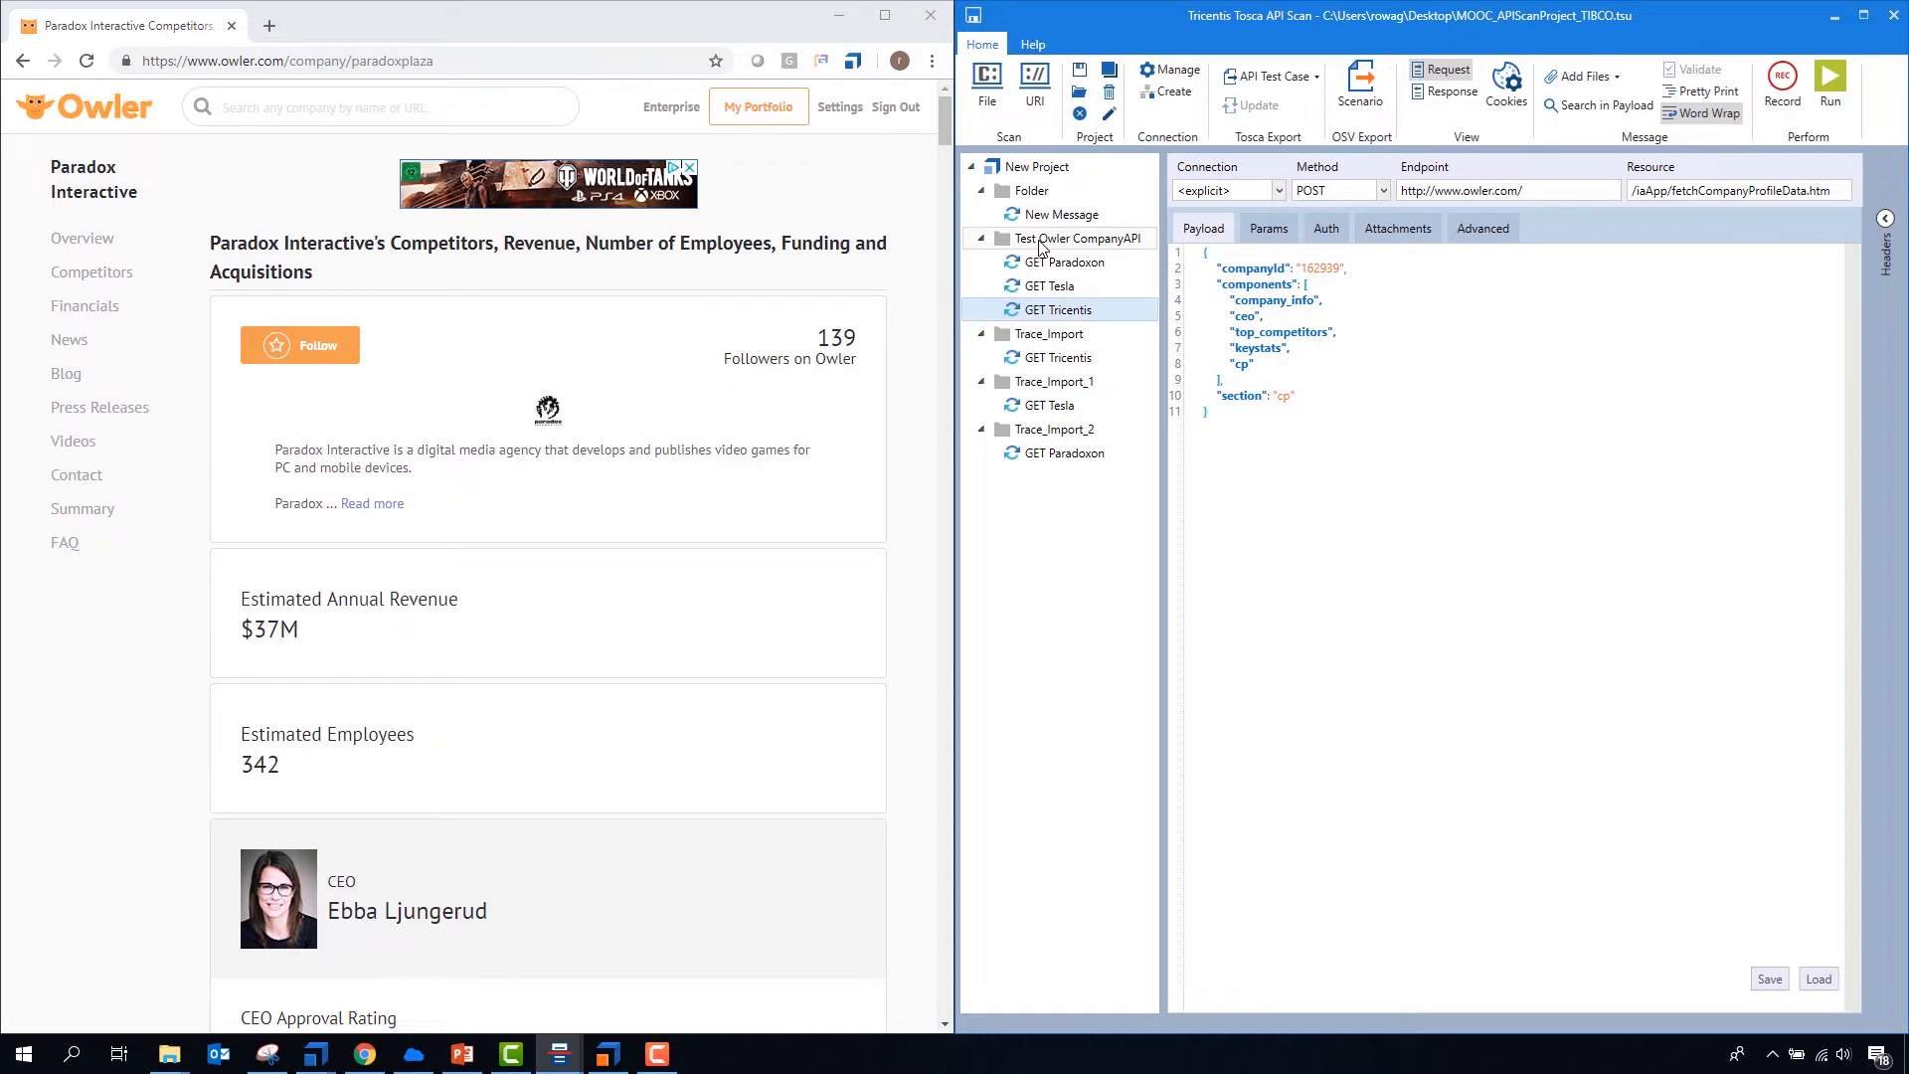
left_click(1043, 248)
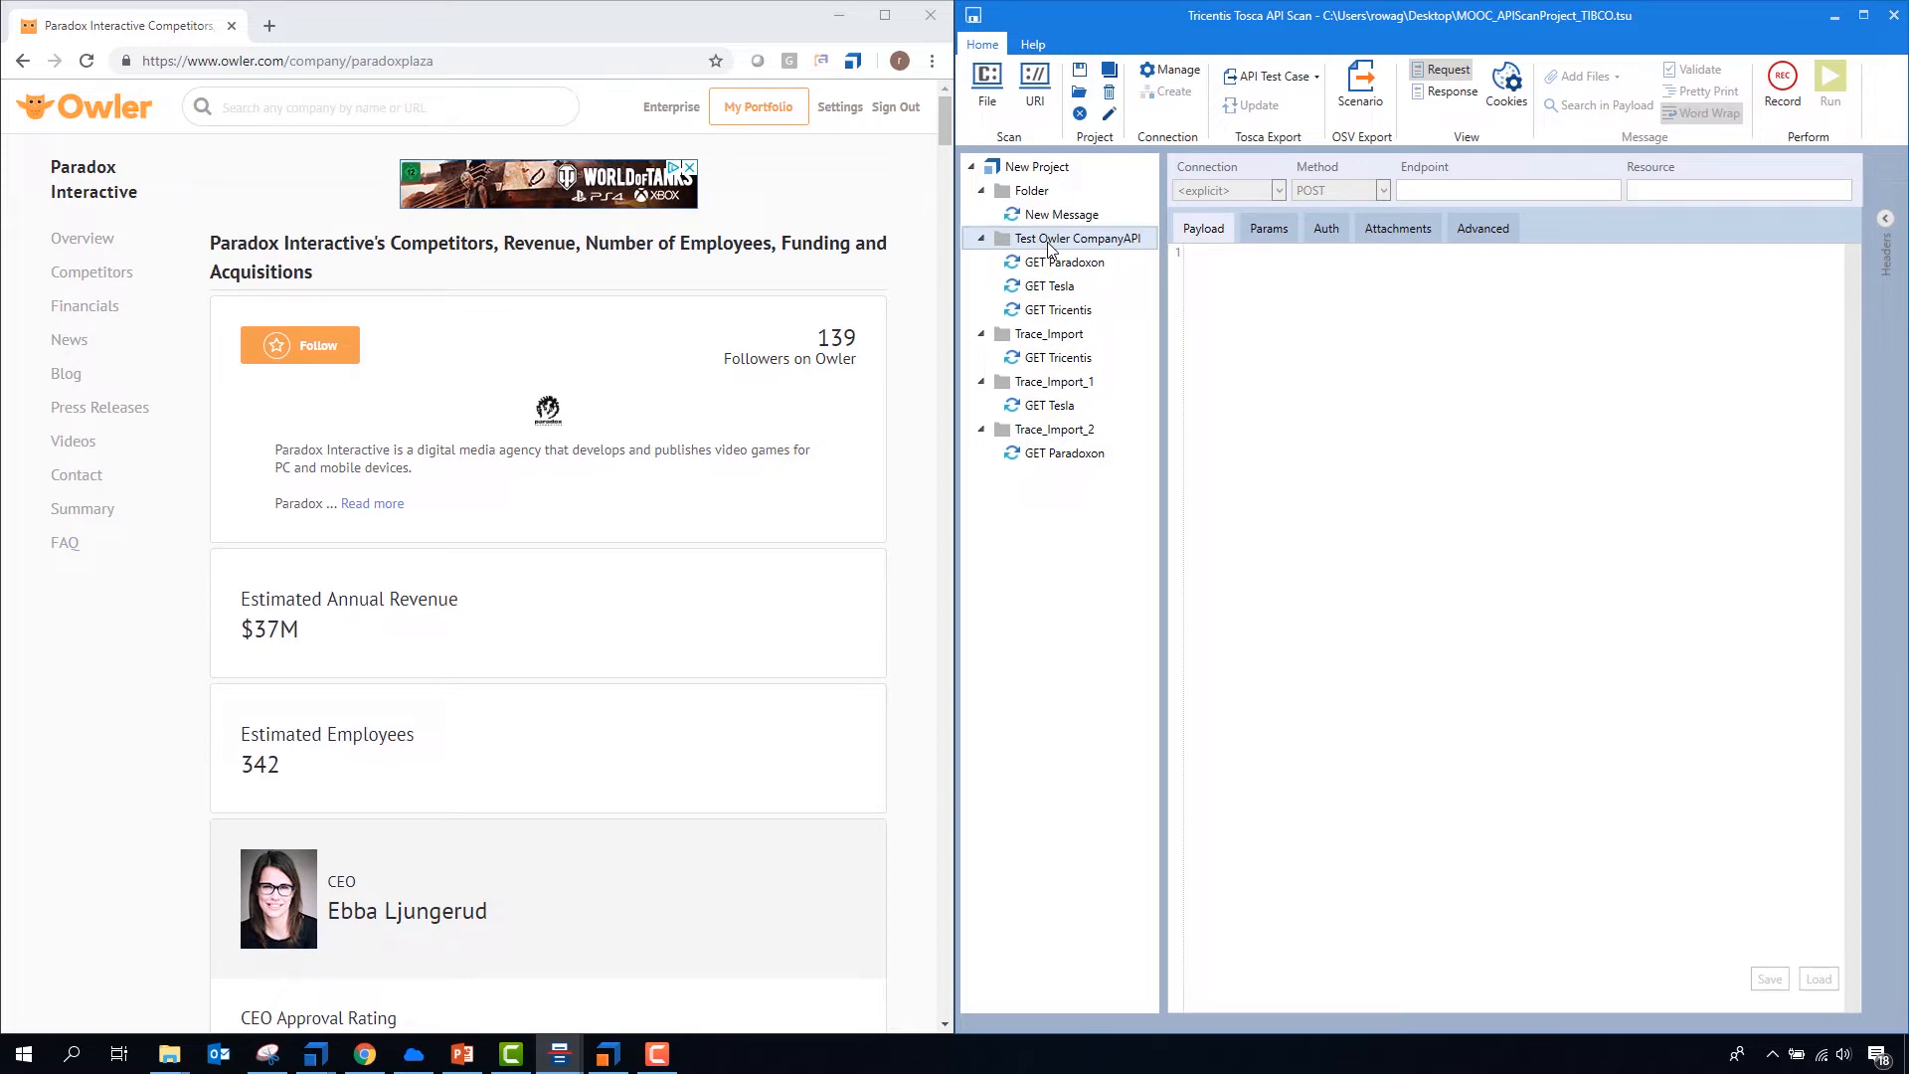
- Move the API Scan window and maximize it to fill the screen
double_click(1354, 23)
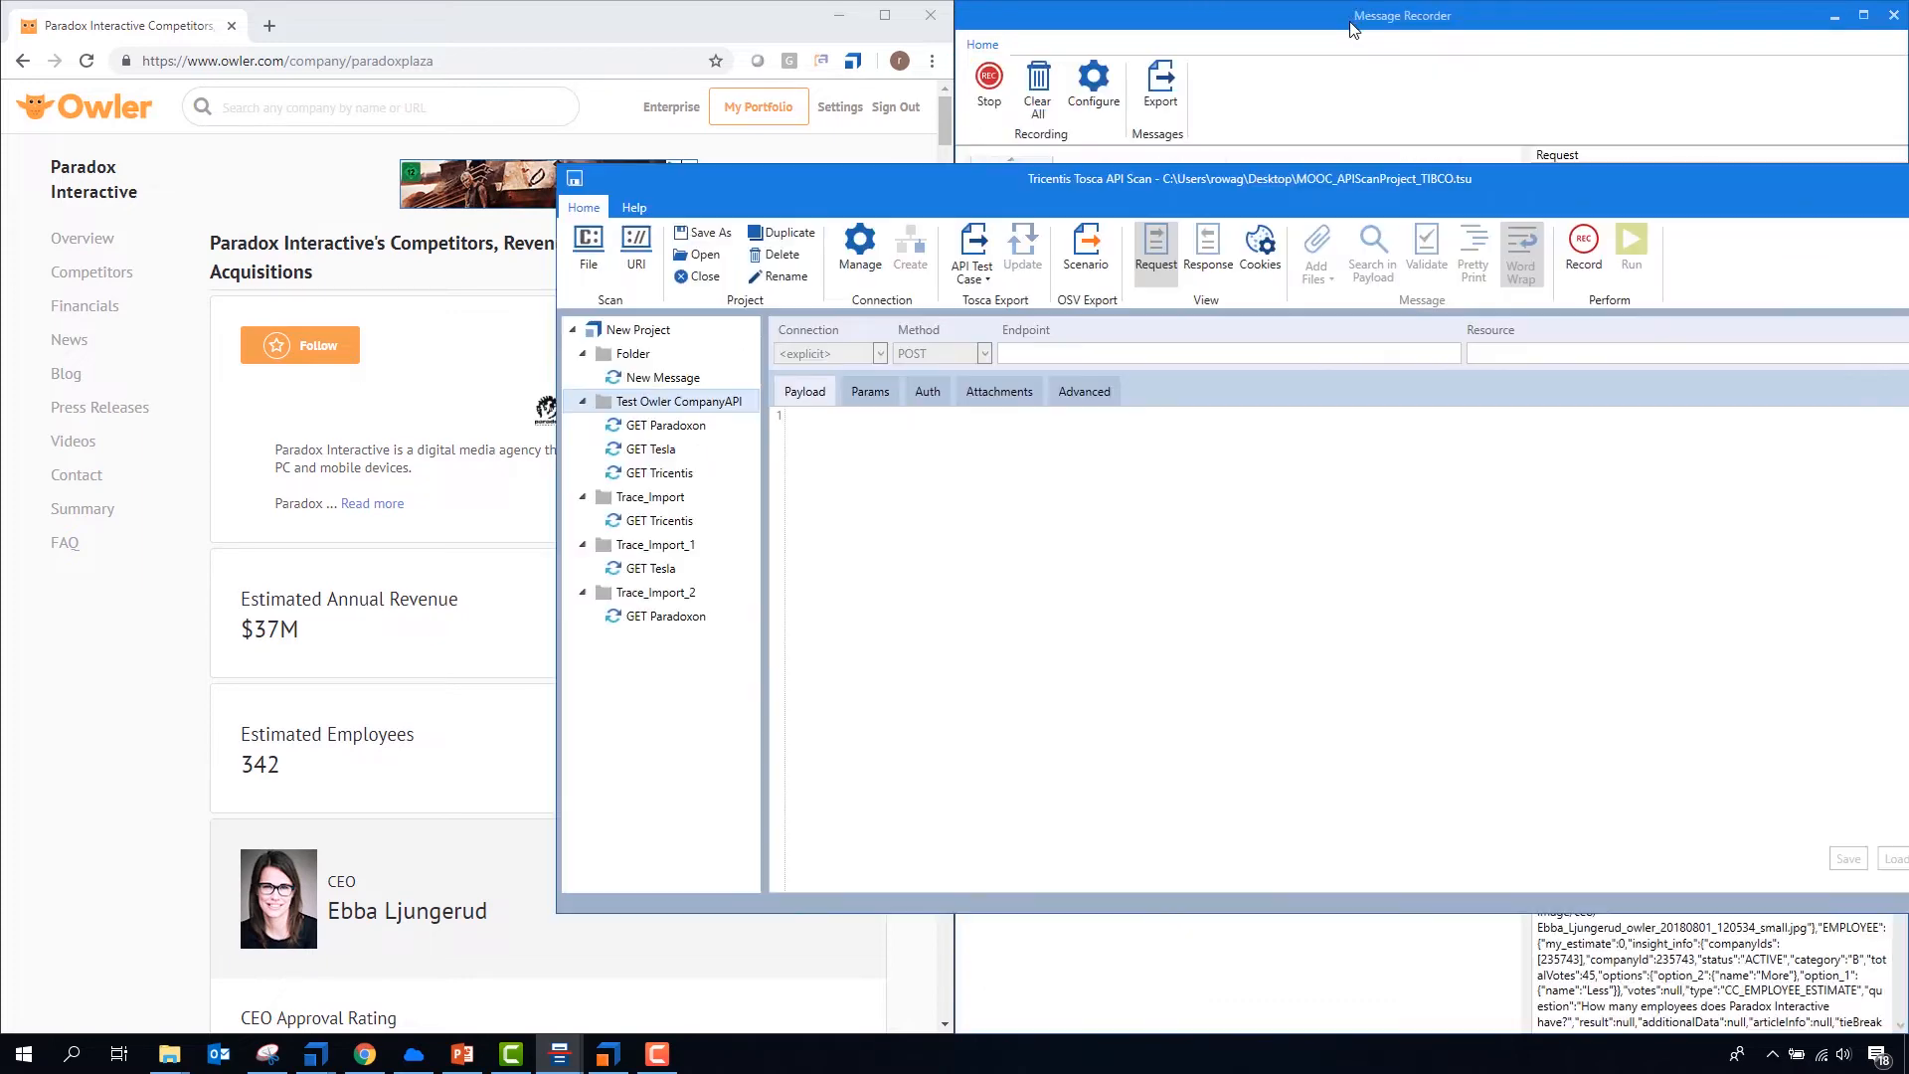
left_click_drag(1617, 183, 1246, 173)
double_click(1244, 171)
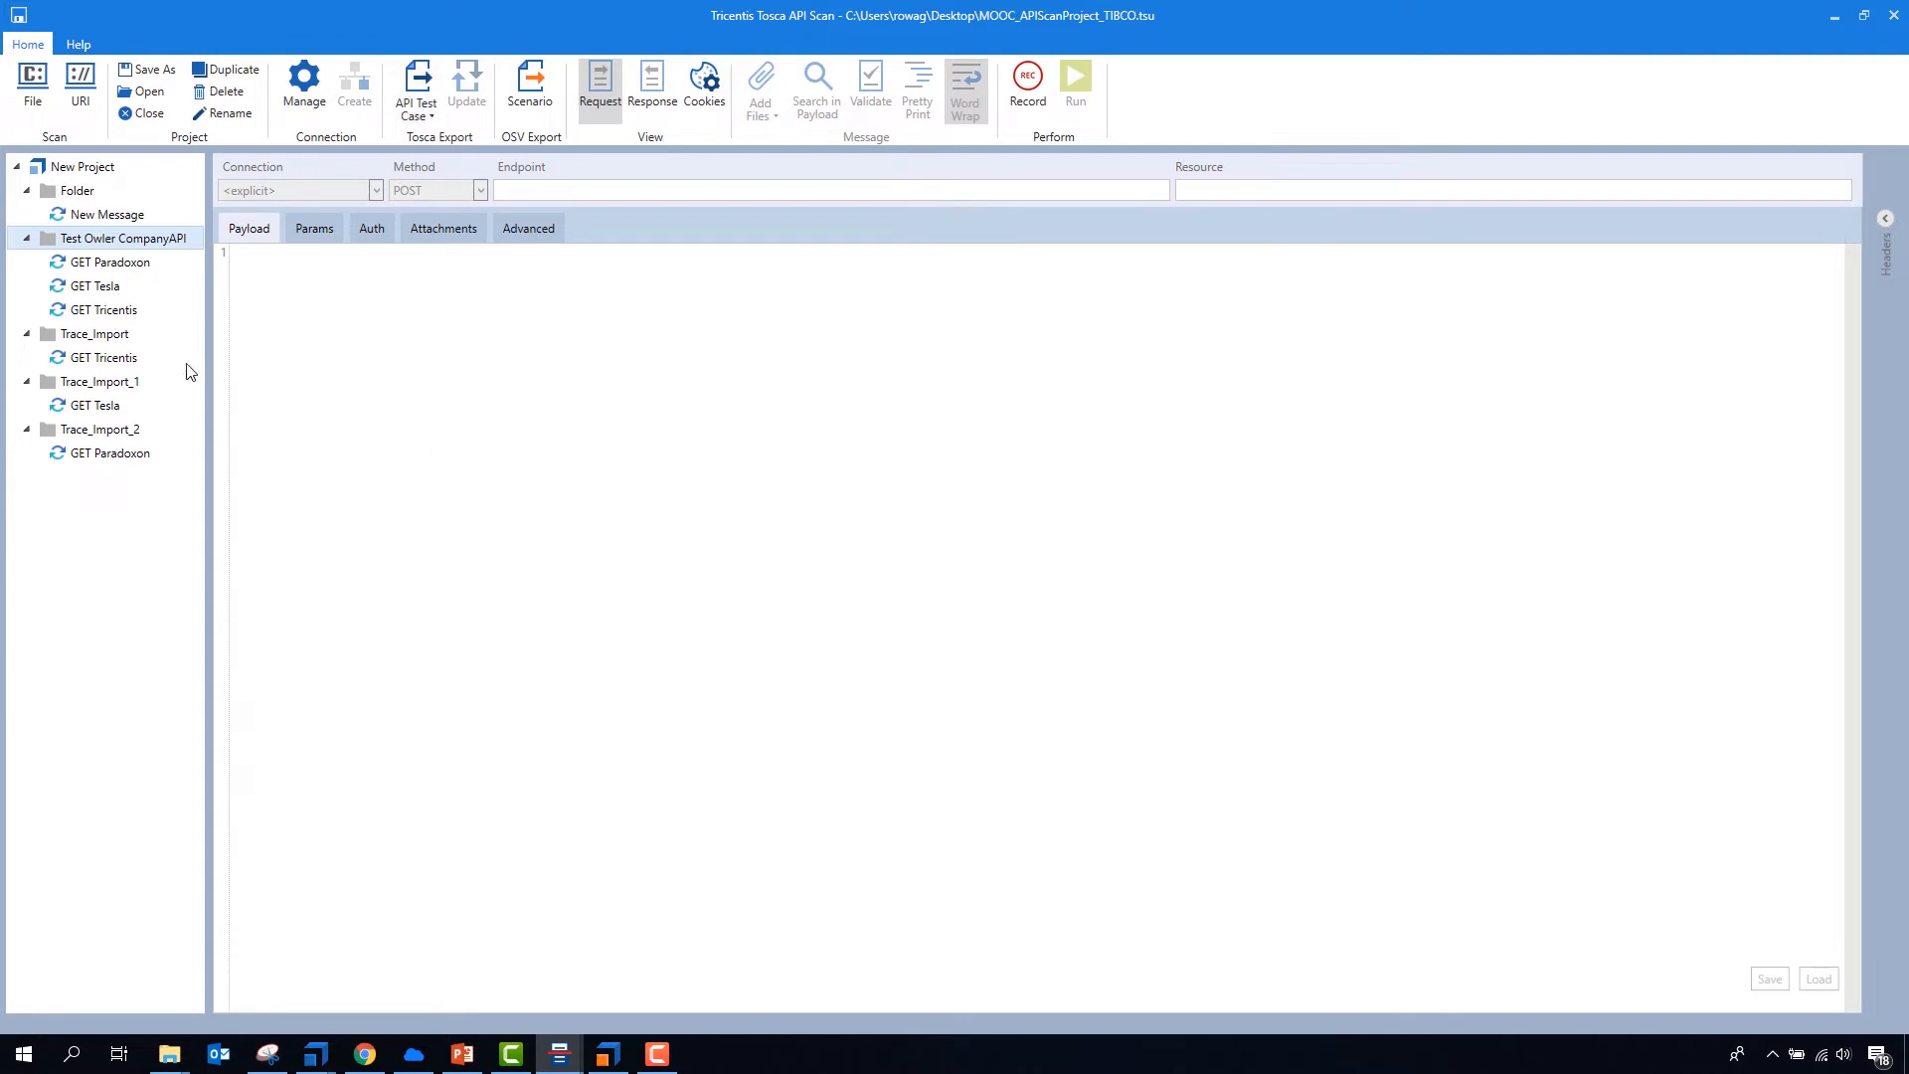
- Pretty-print the response payload of GET Paradoxon in the Test Owler CompanyAPI folder
left_click(104, 262)
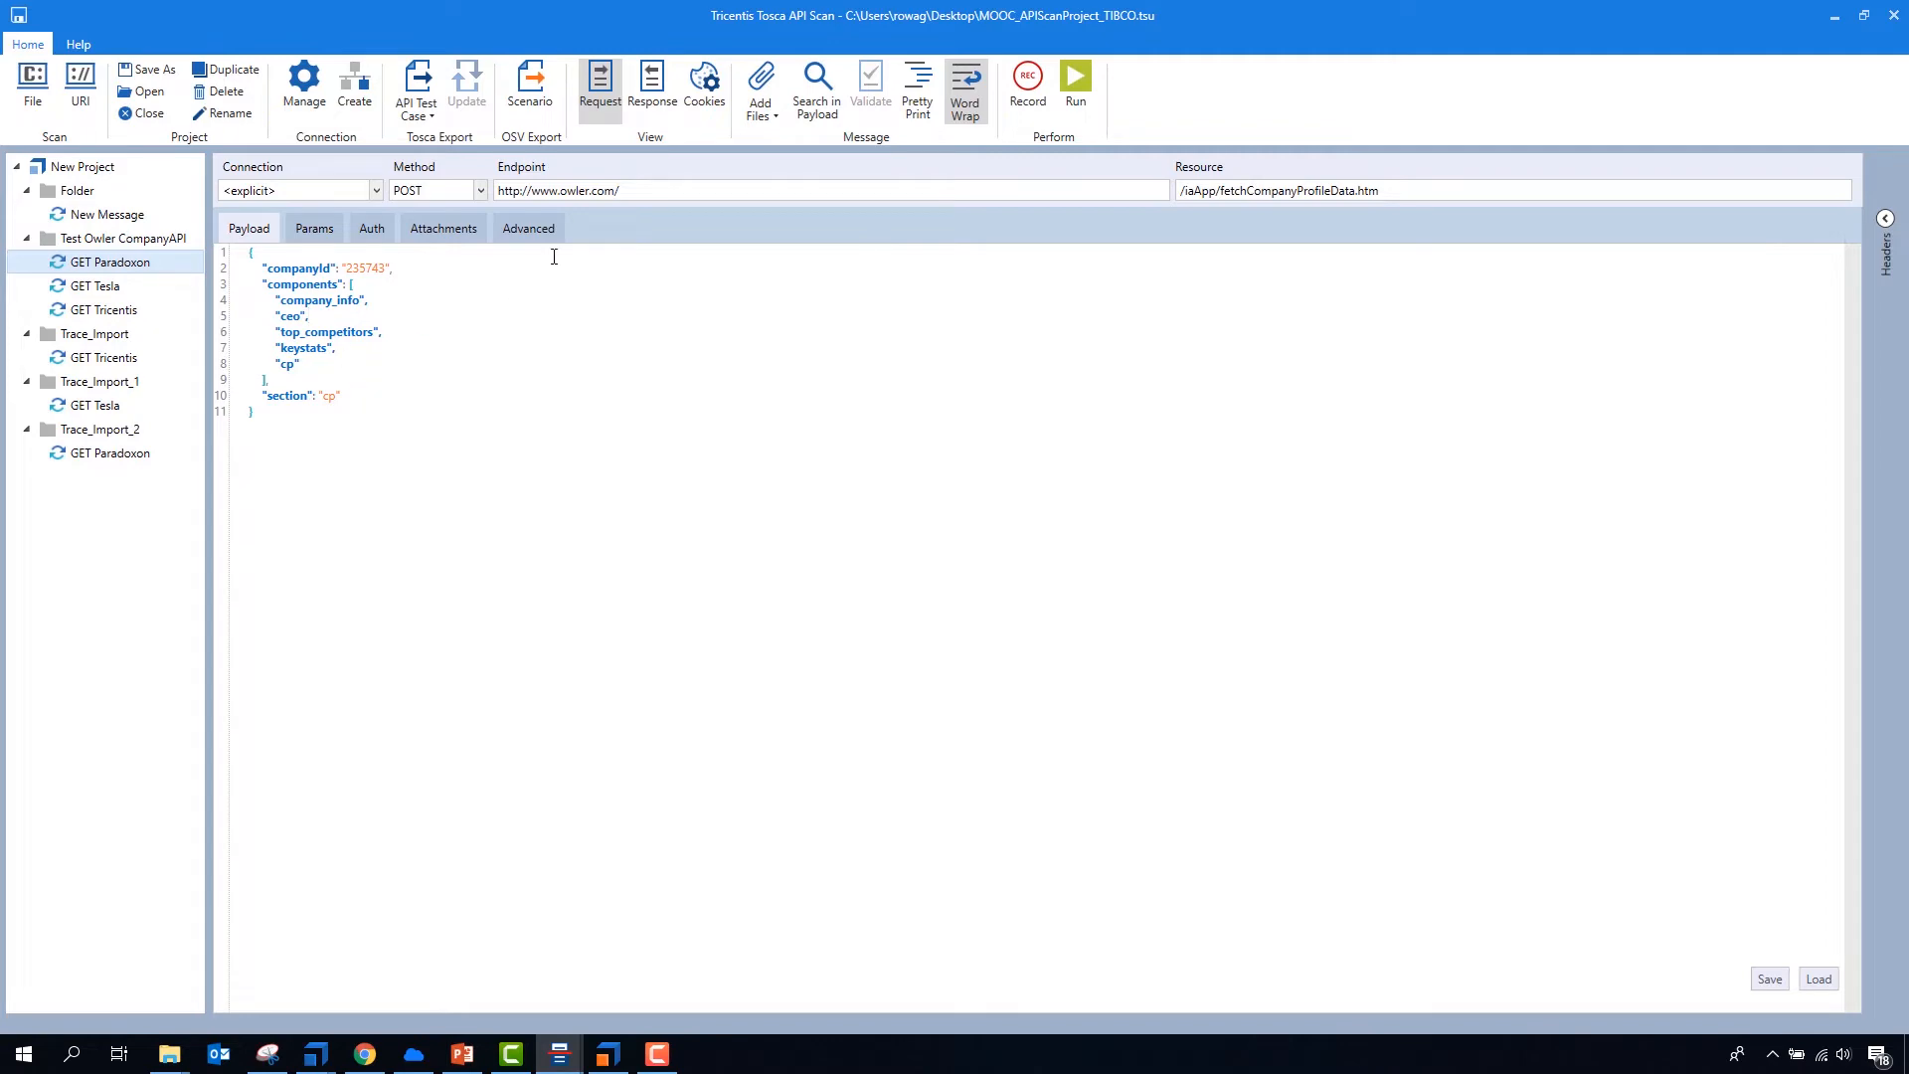
left_click(652, 87)
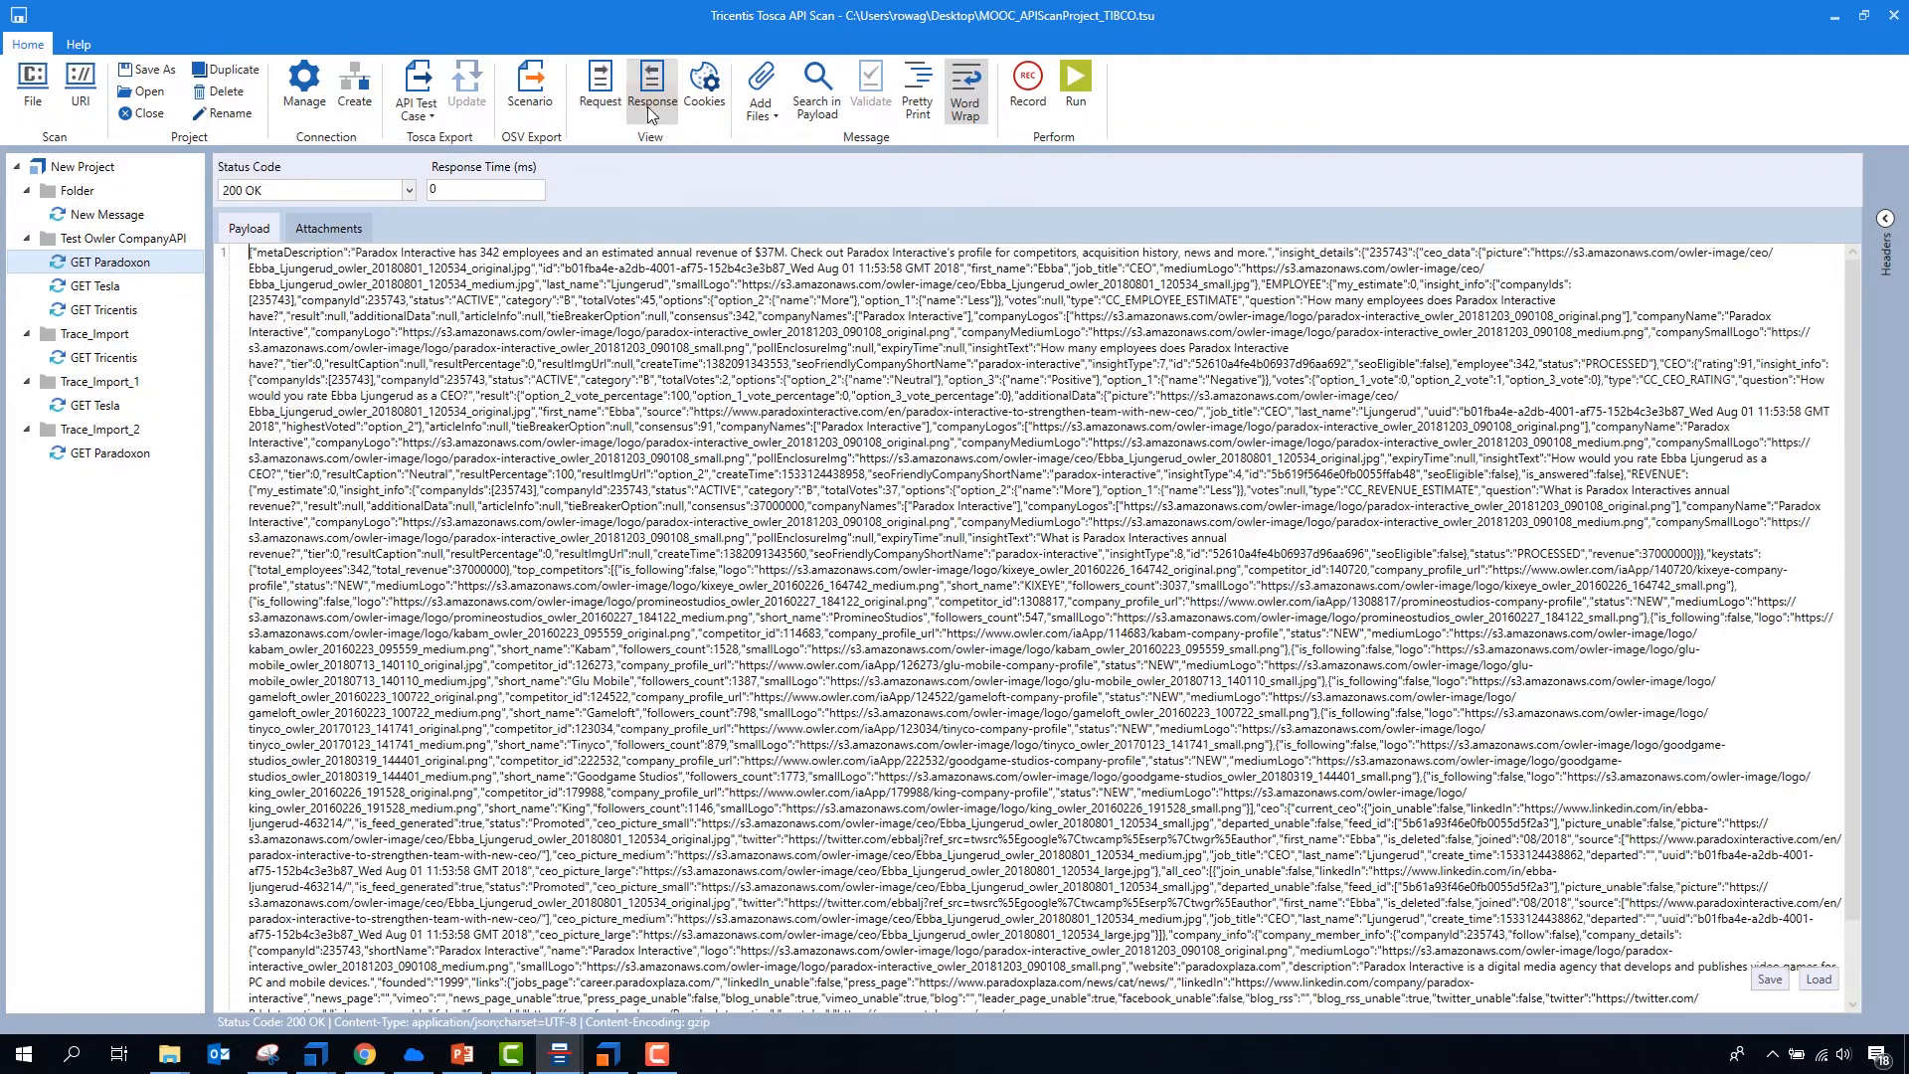
left_click(907, 100)
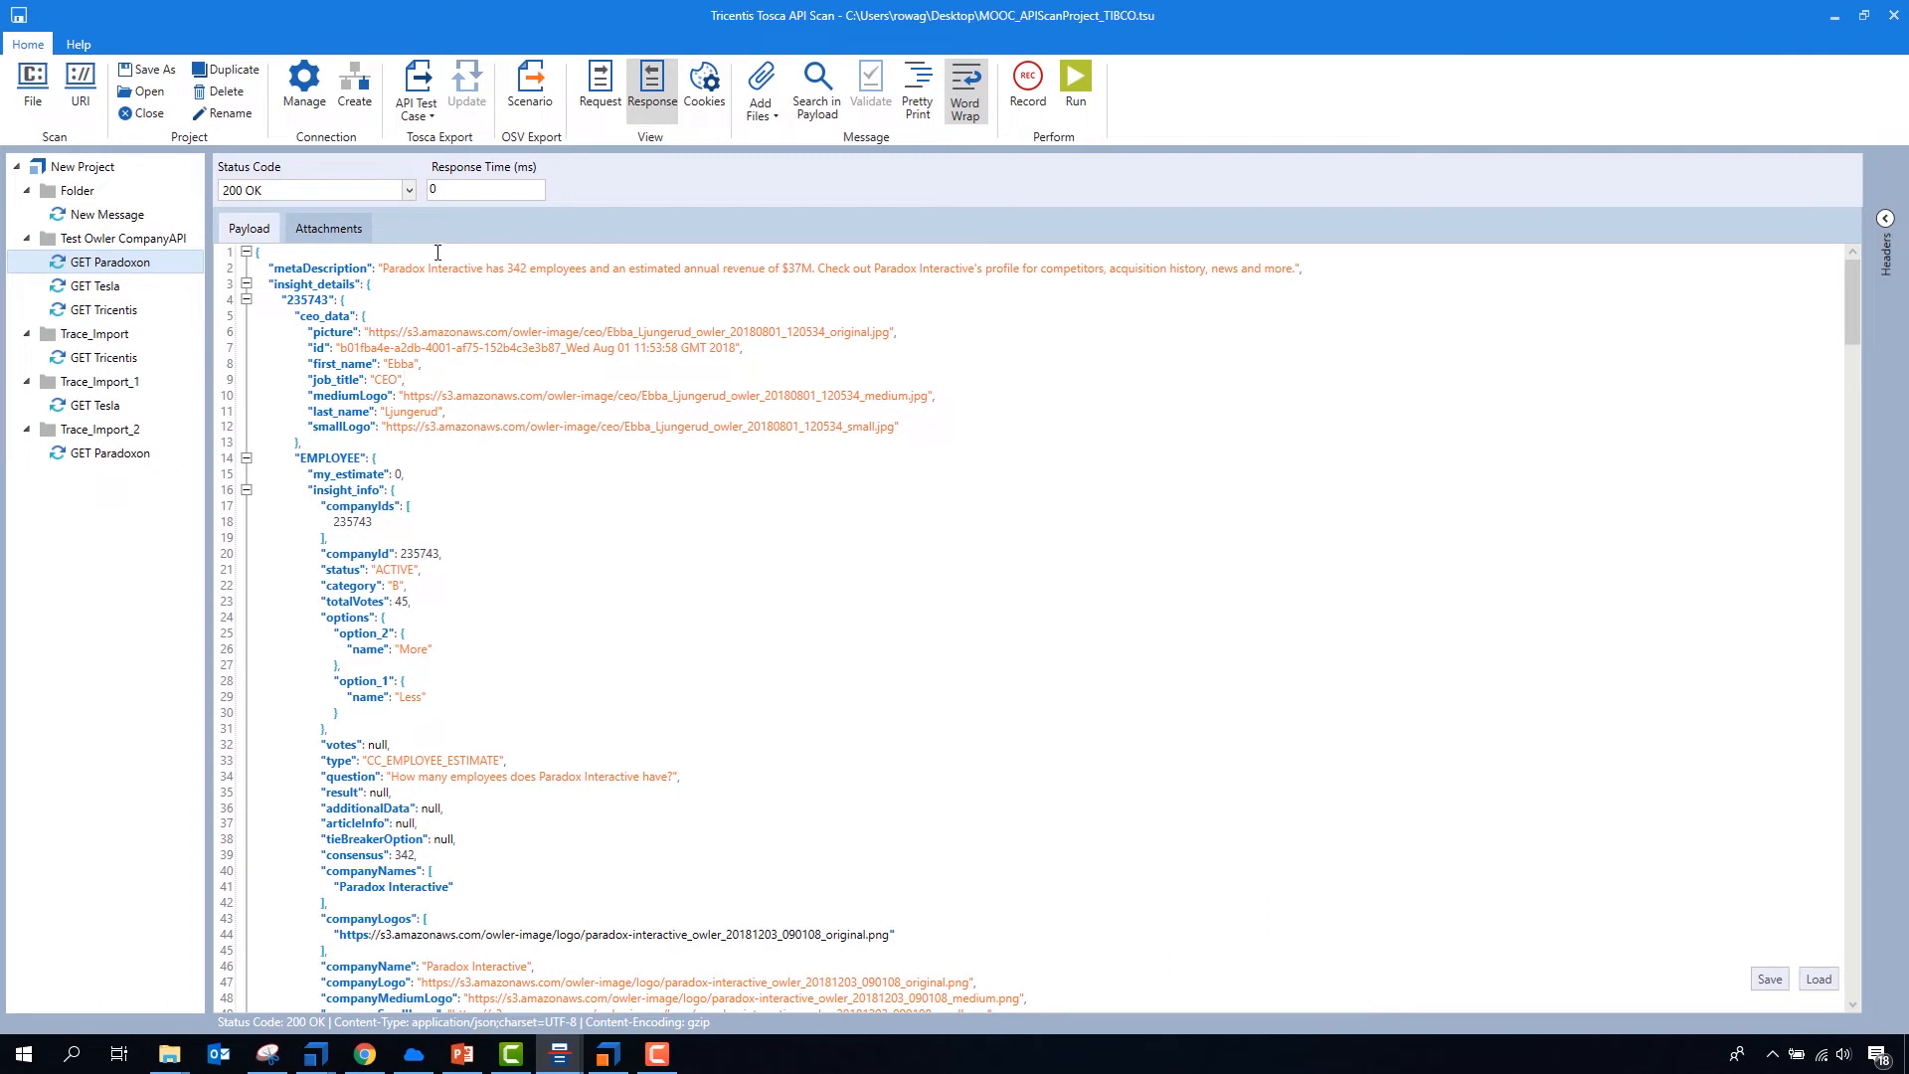
- Export GET Paradoxon as an OSV scenario under the same name to the osv environment on localhost
left_click(528, 88)
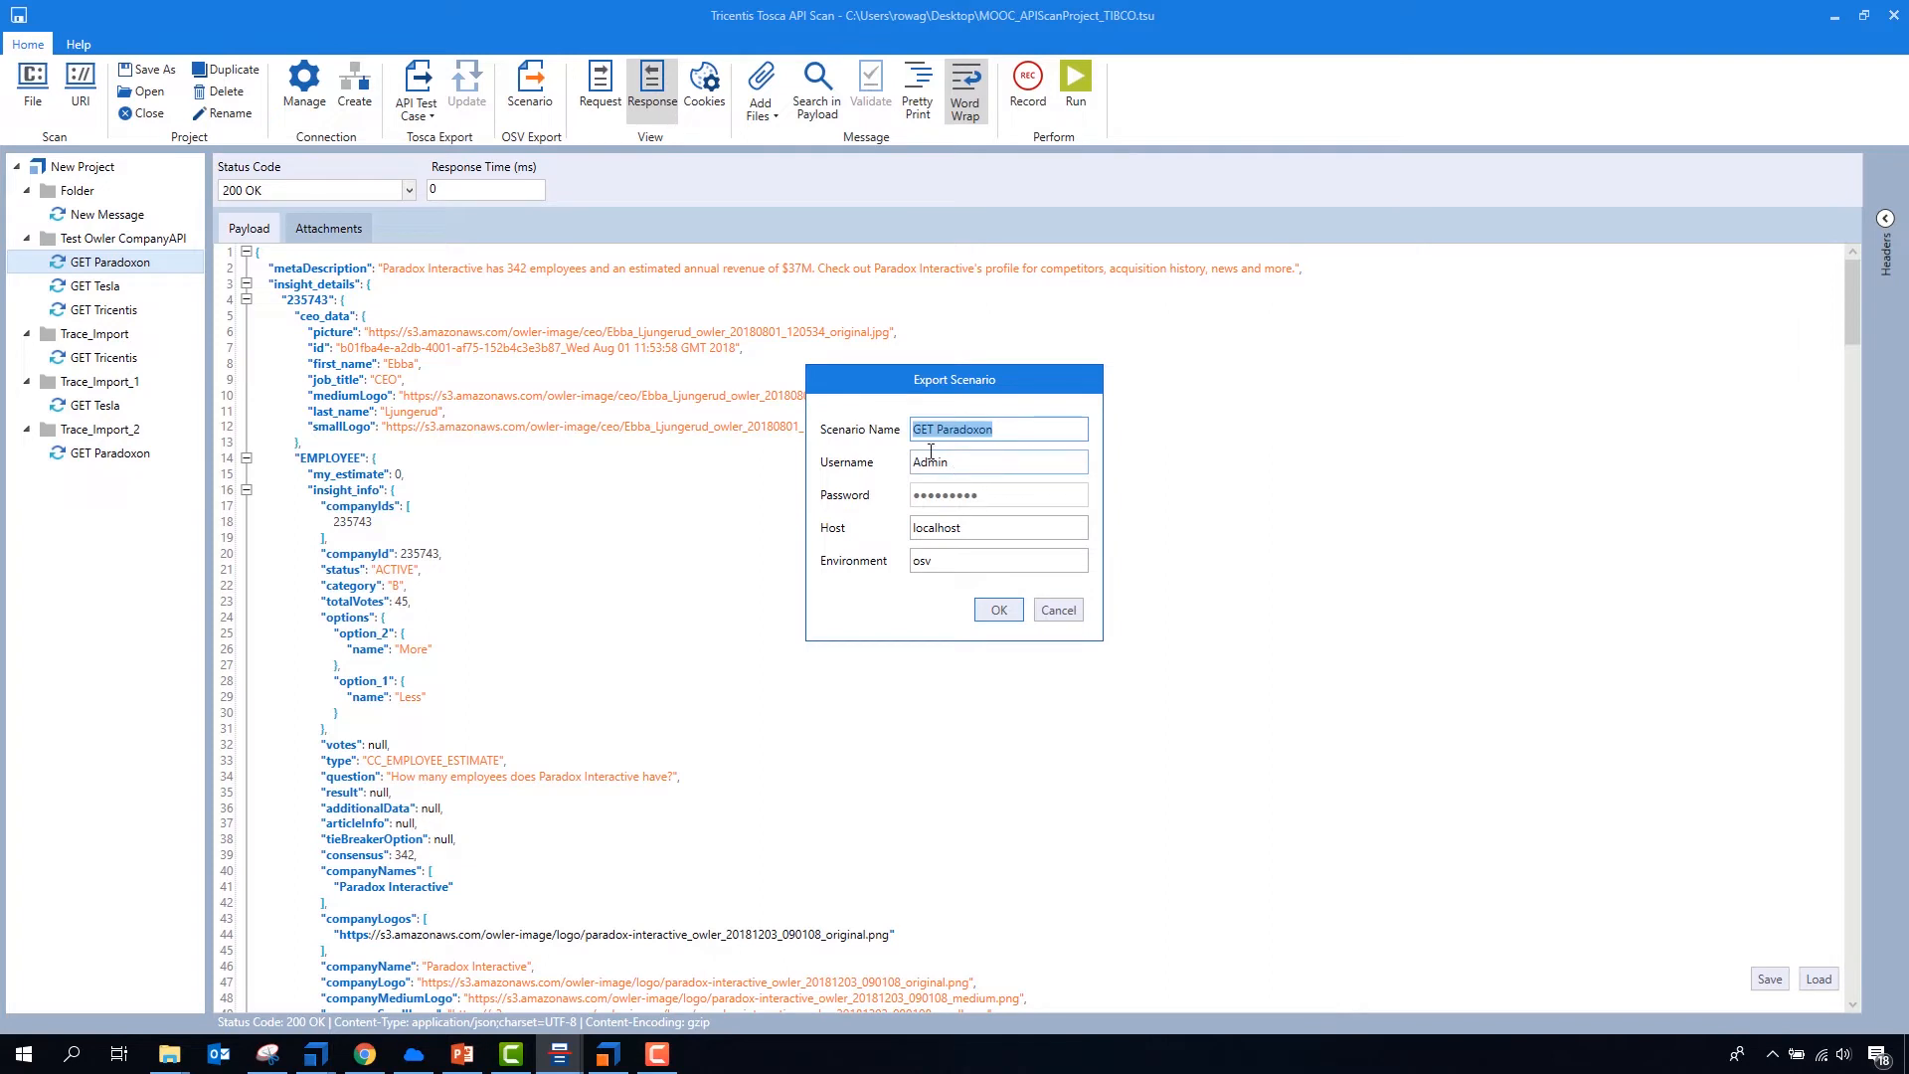
left_click(977, 530)
left_click(975, 561)
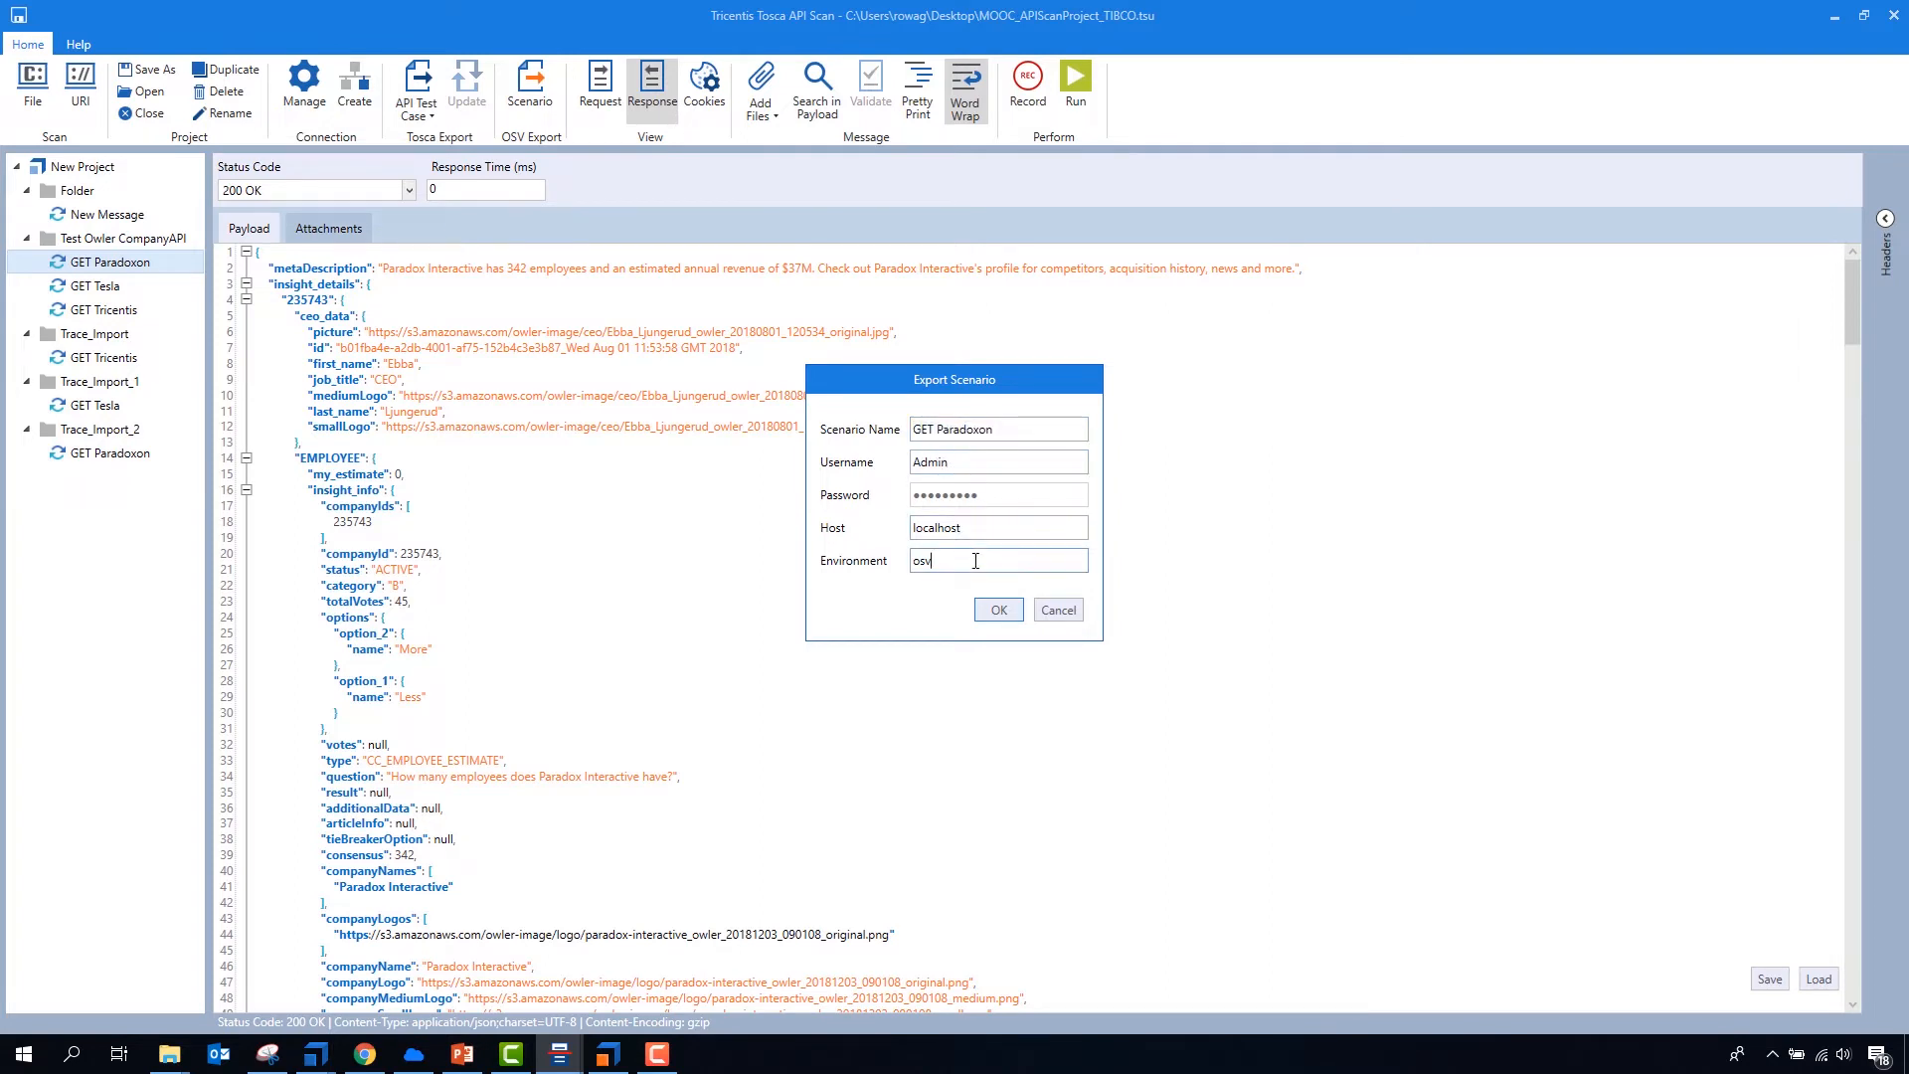
left_click(998, 609)
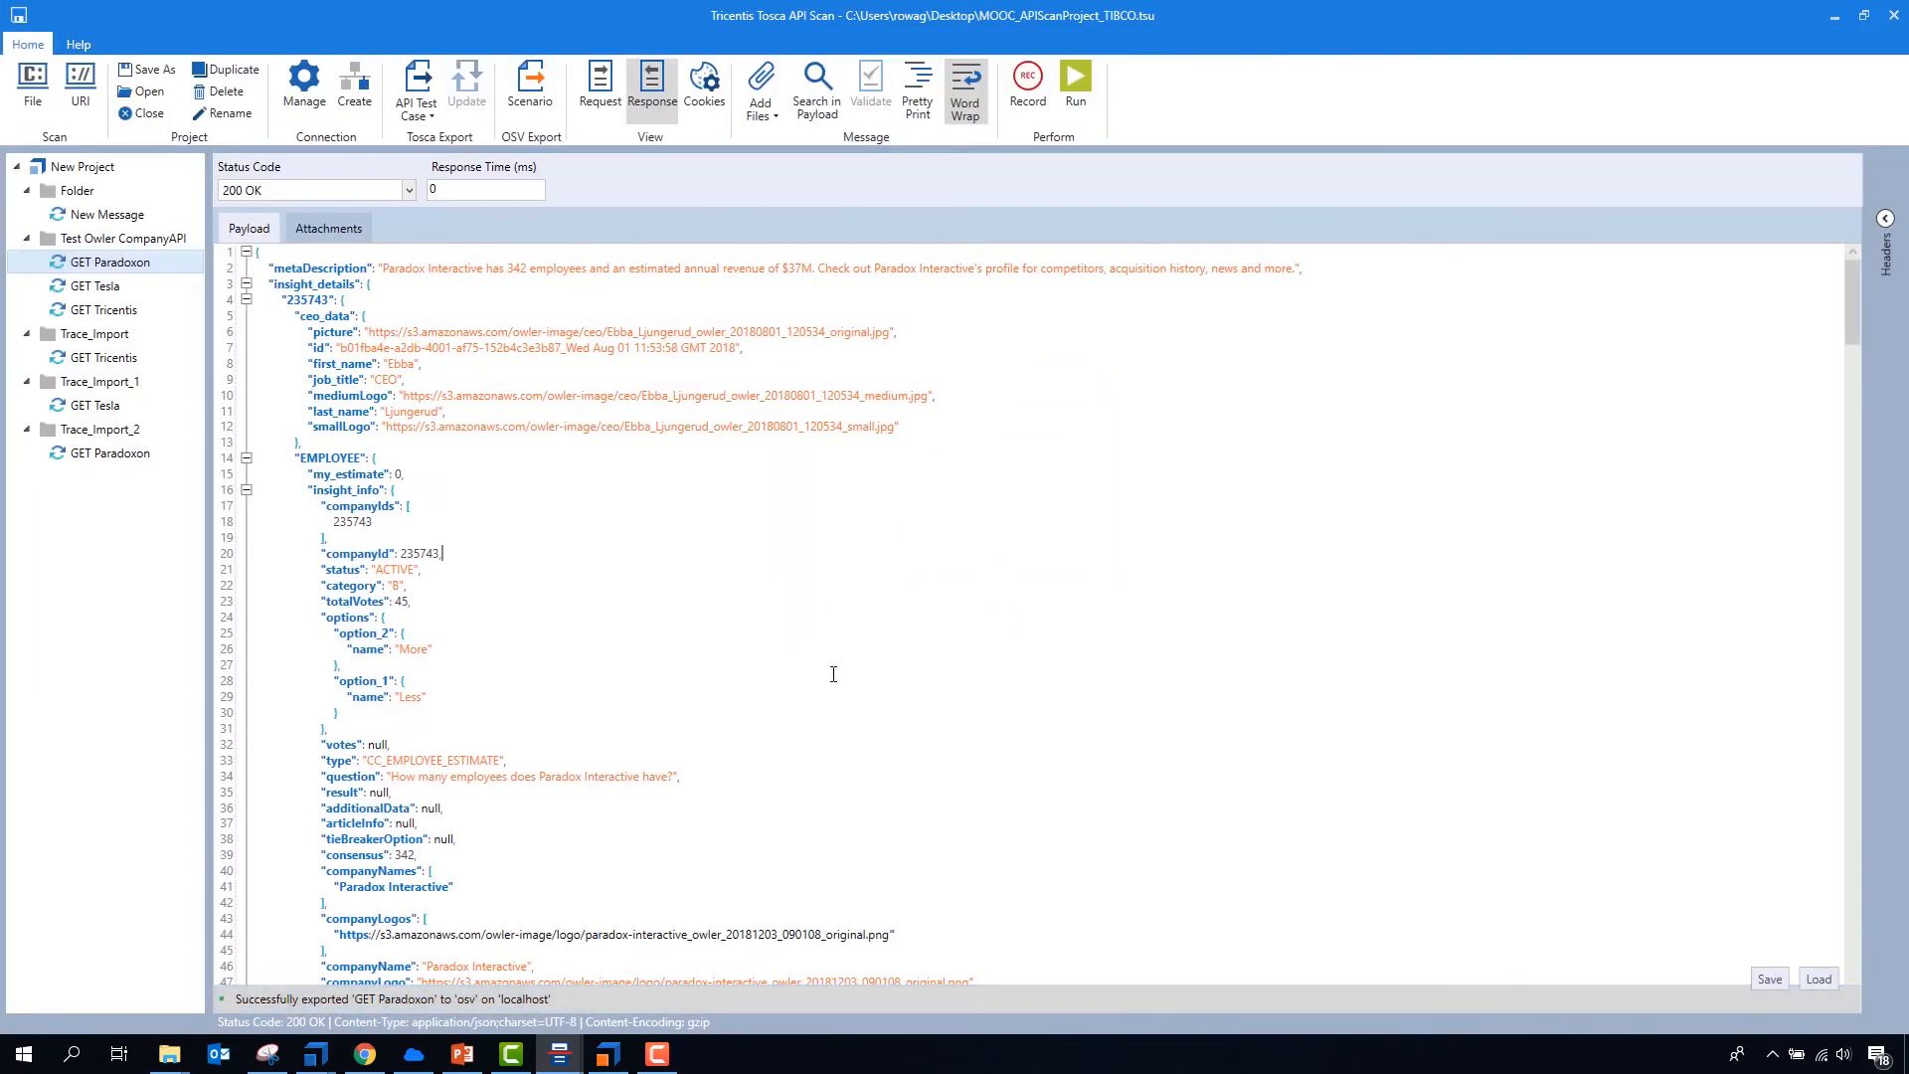
- Switch to Tosca OSV Monitor and inspect the steps of the available GET Paradoxon scenario
left_click(607, 1054)
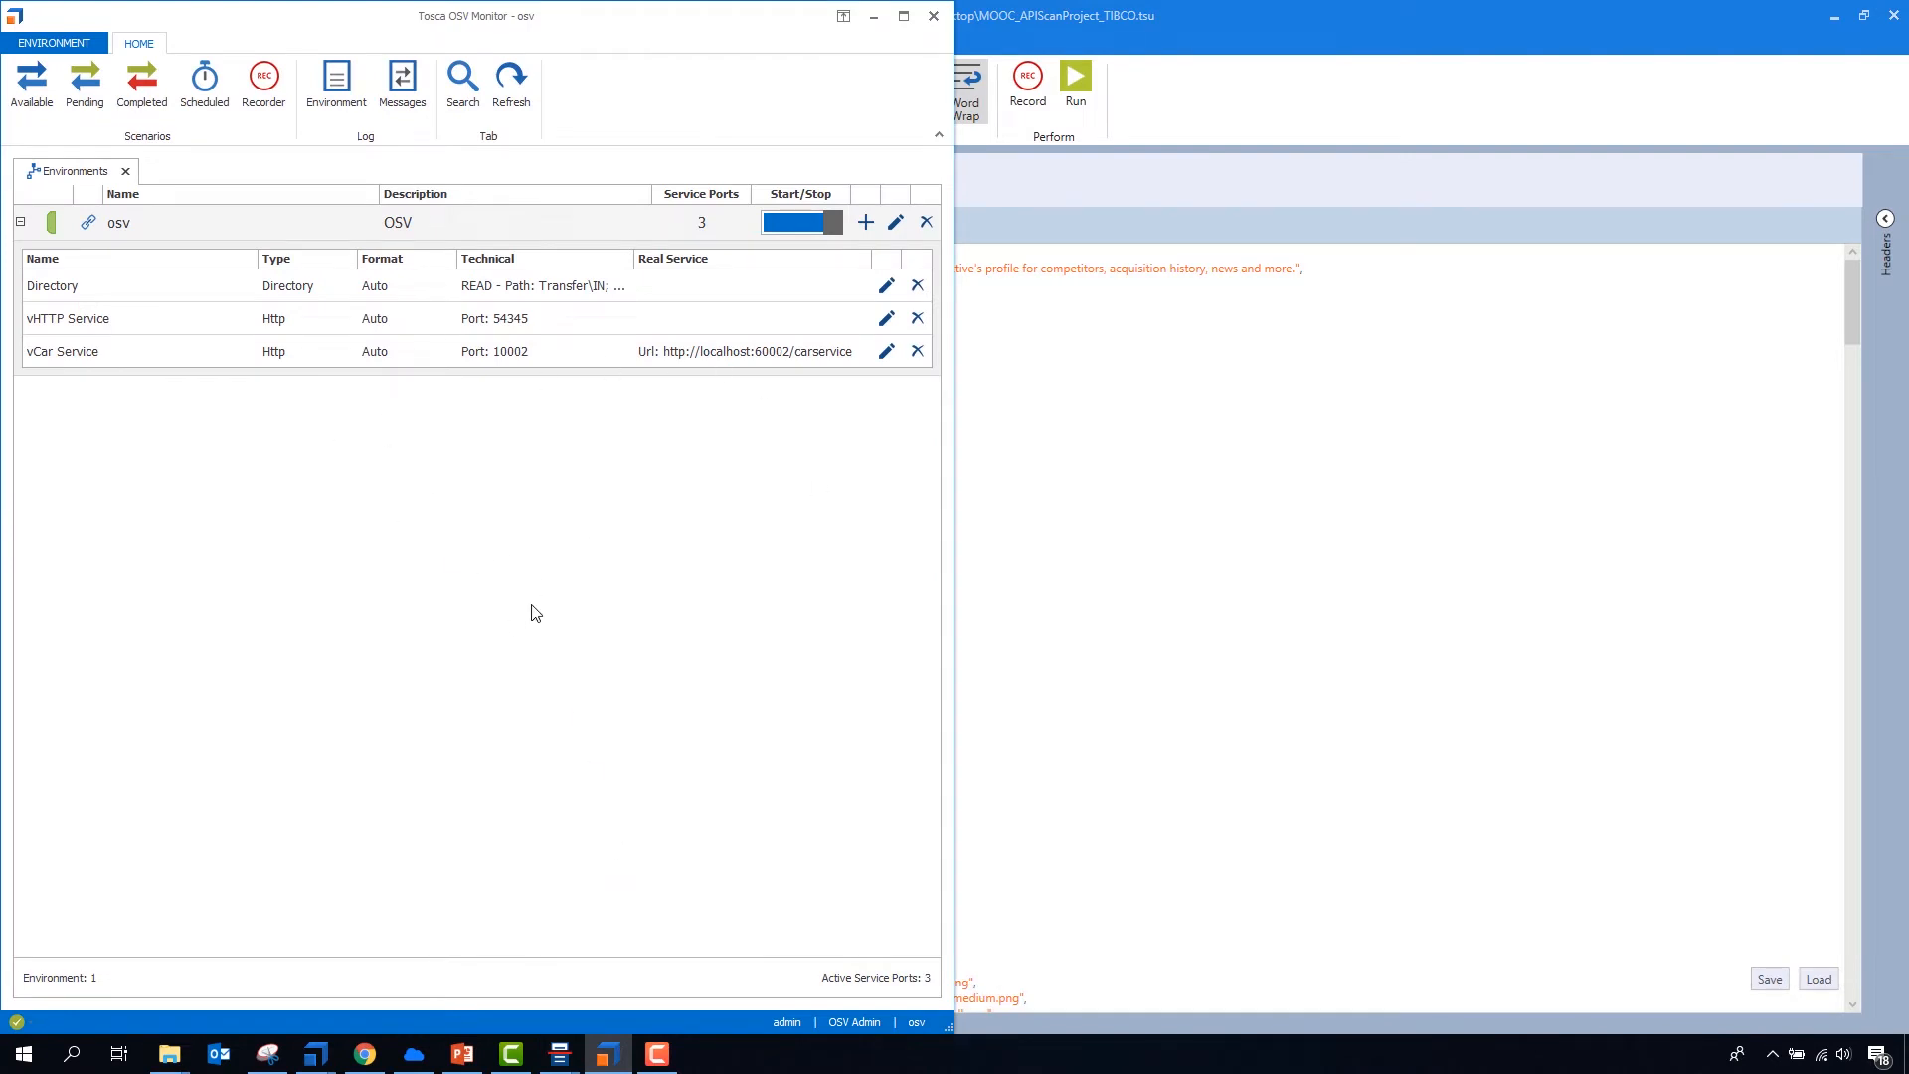
left_click(28, 95)
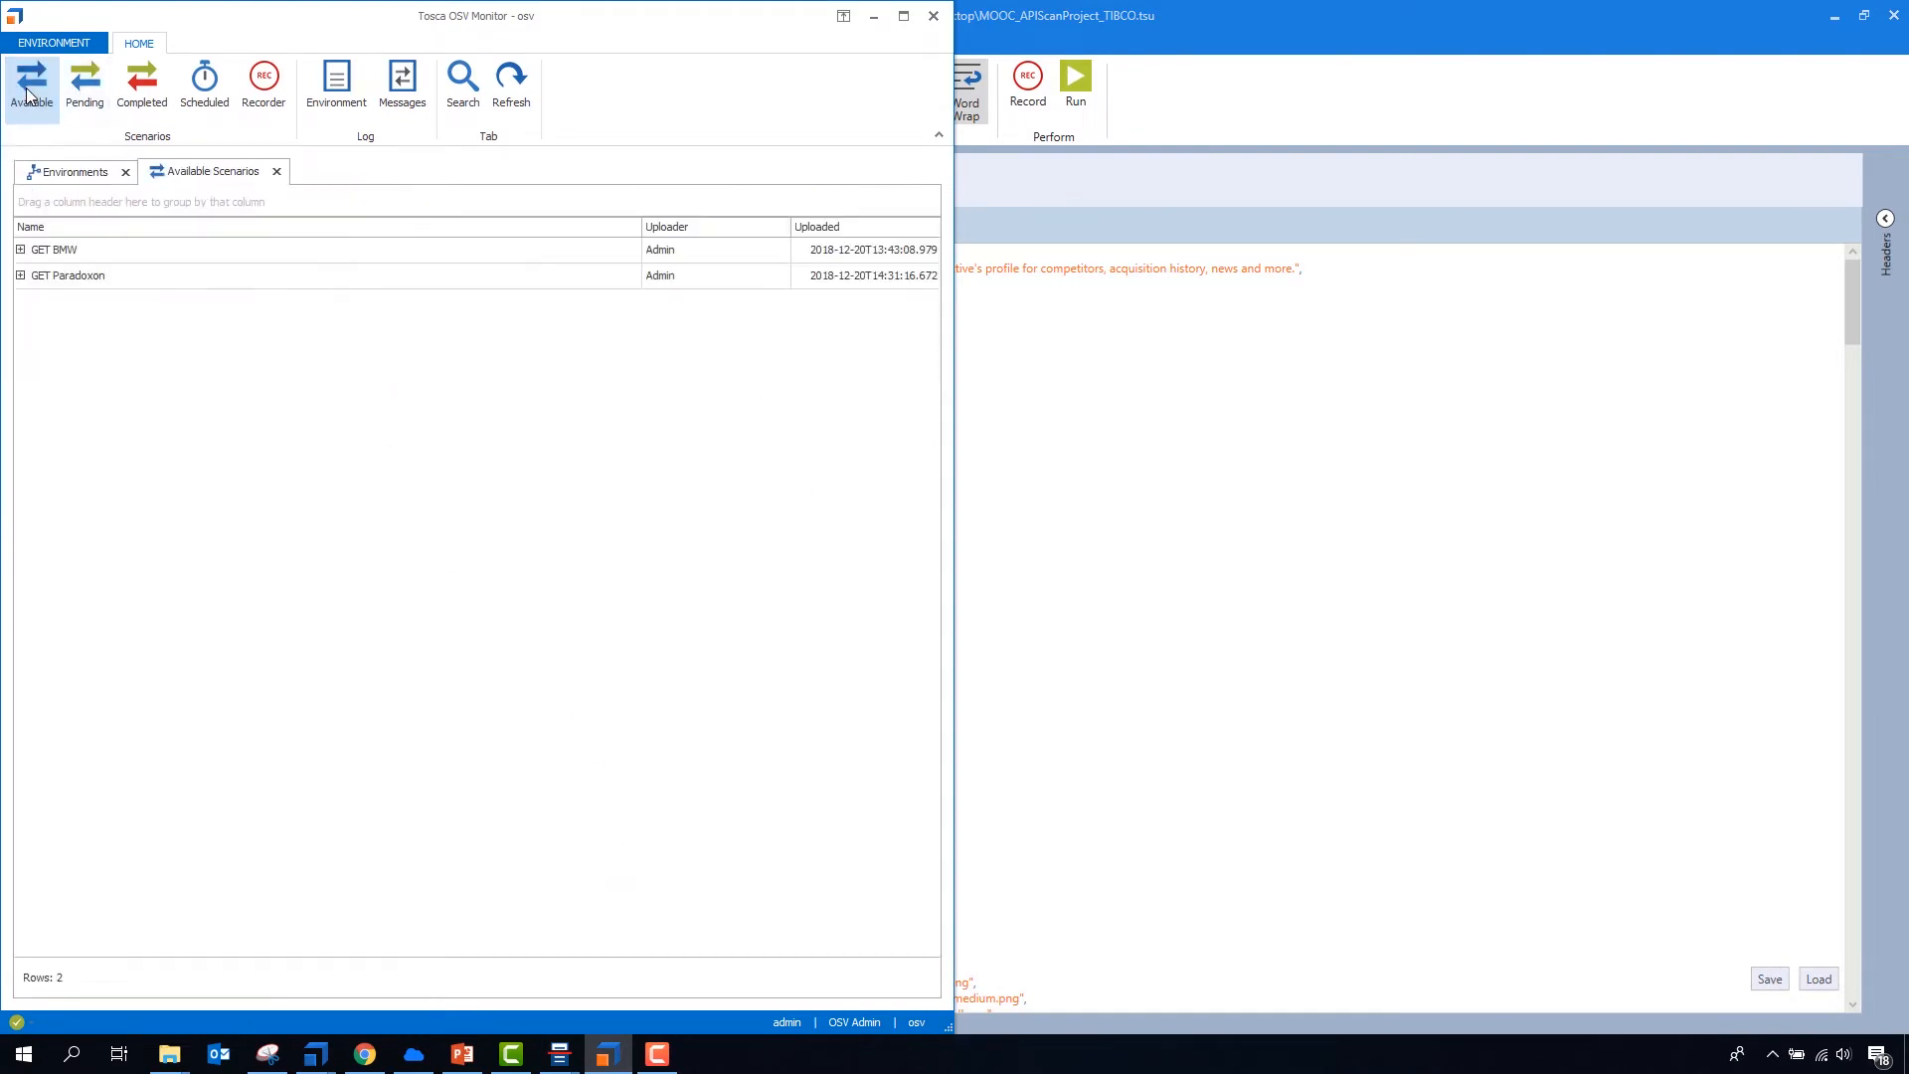
left_click(20, 275)
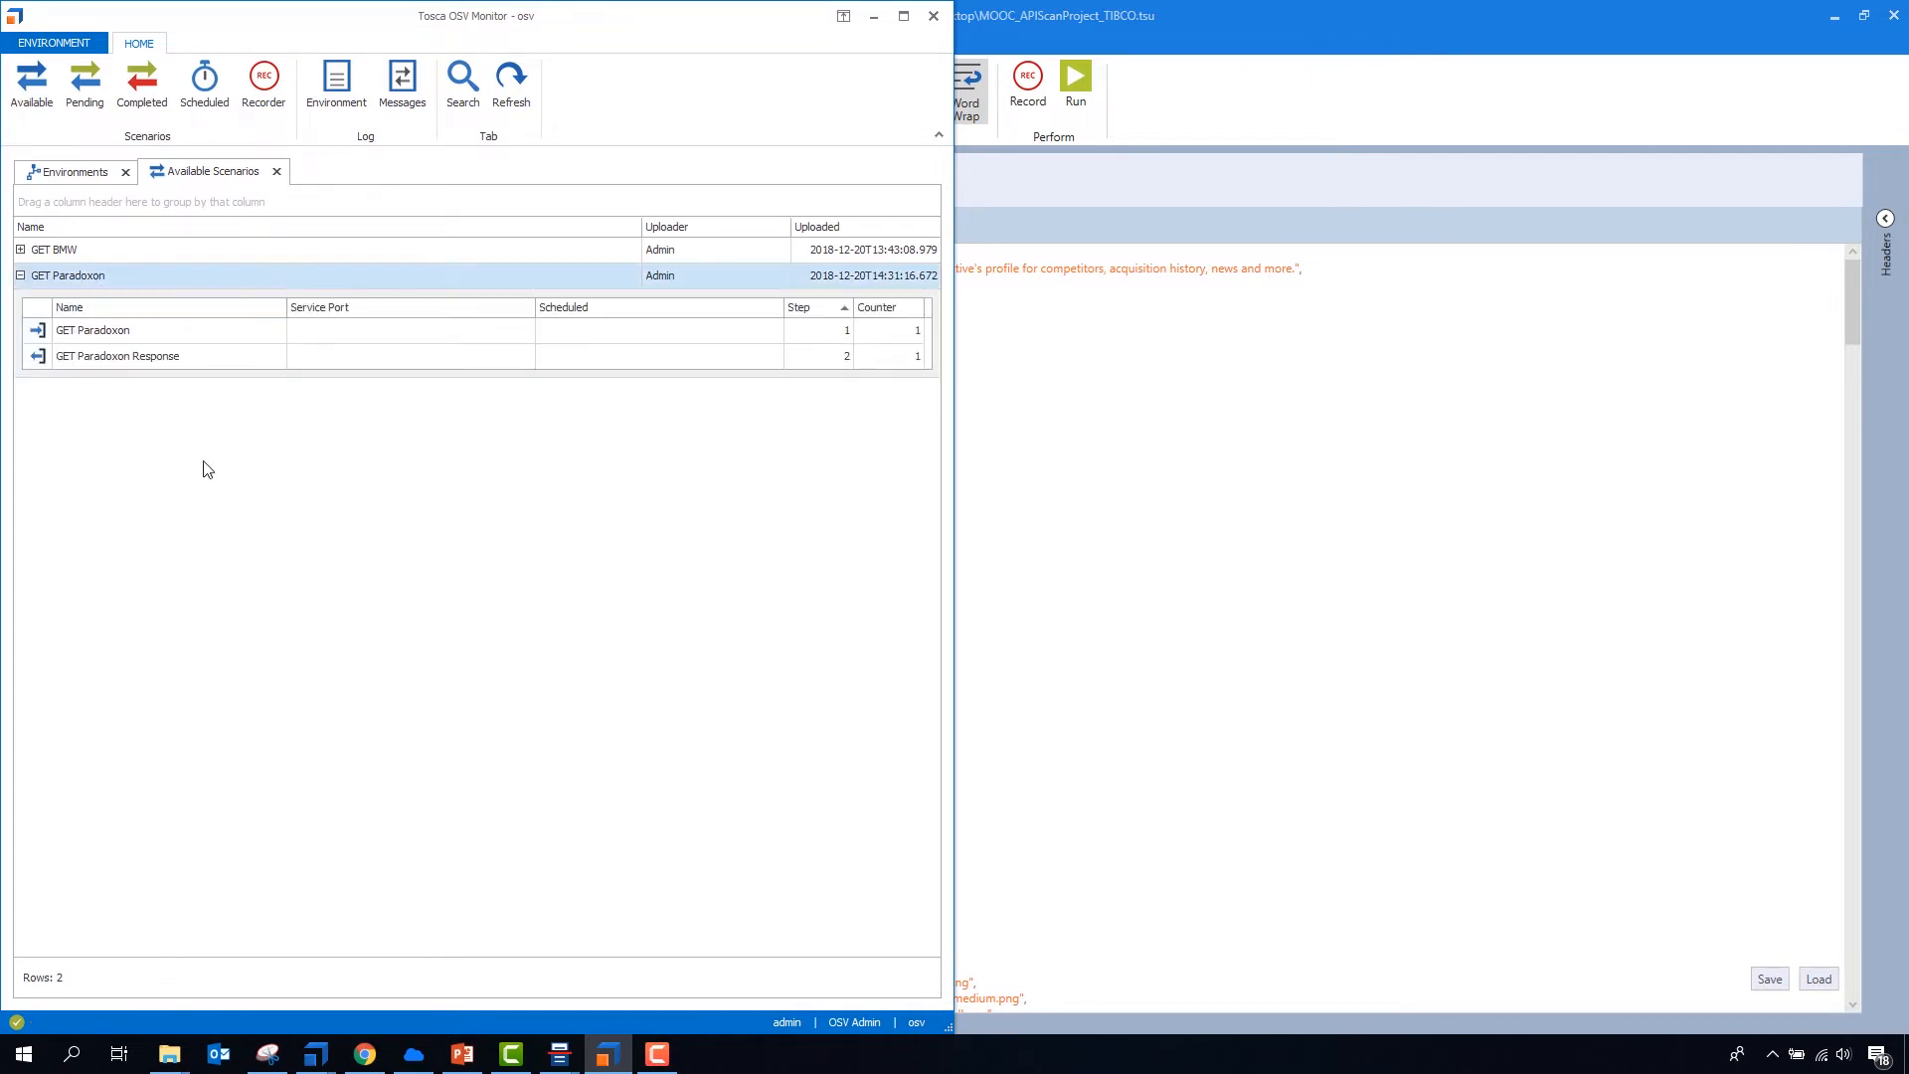
- Return to Tosca API Scan and set the connection of the GET Paradoxon request to vREST
left_click(1227, 477)
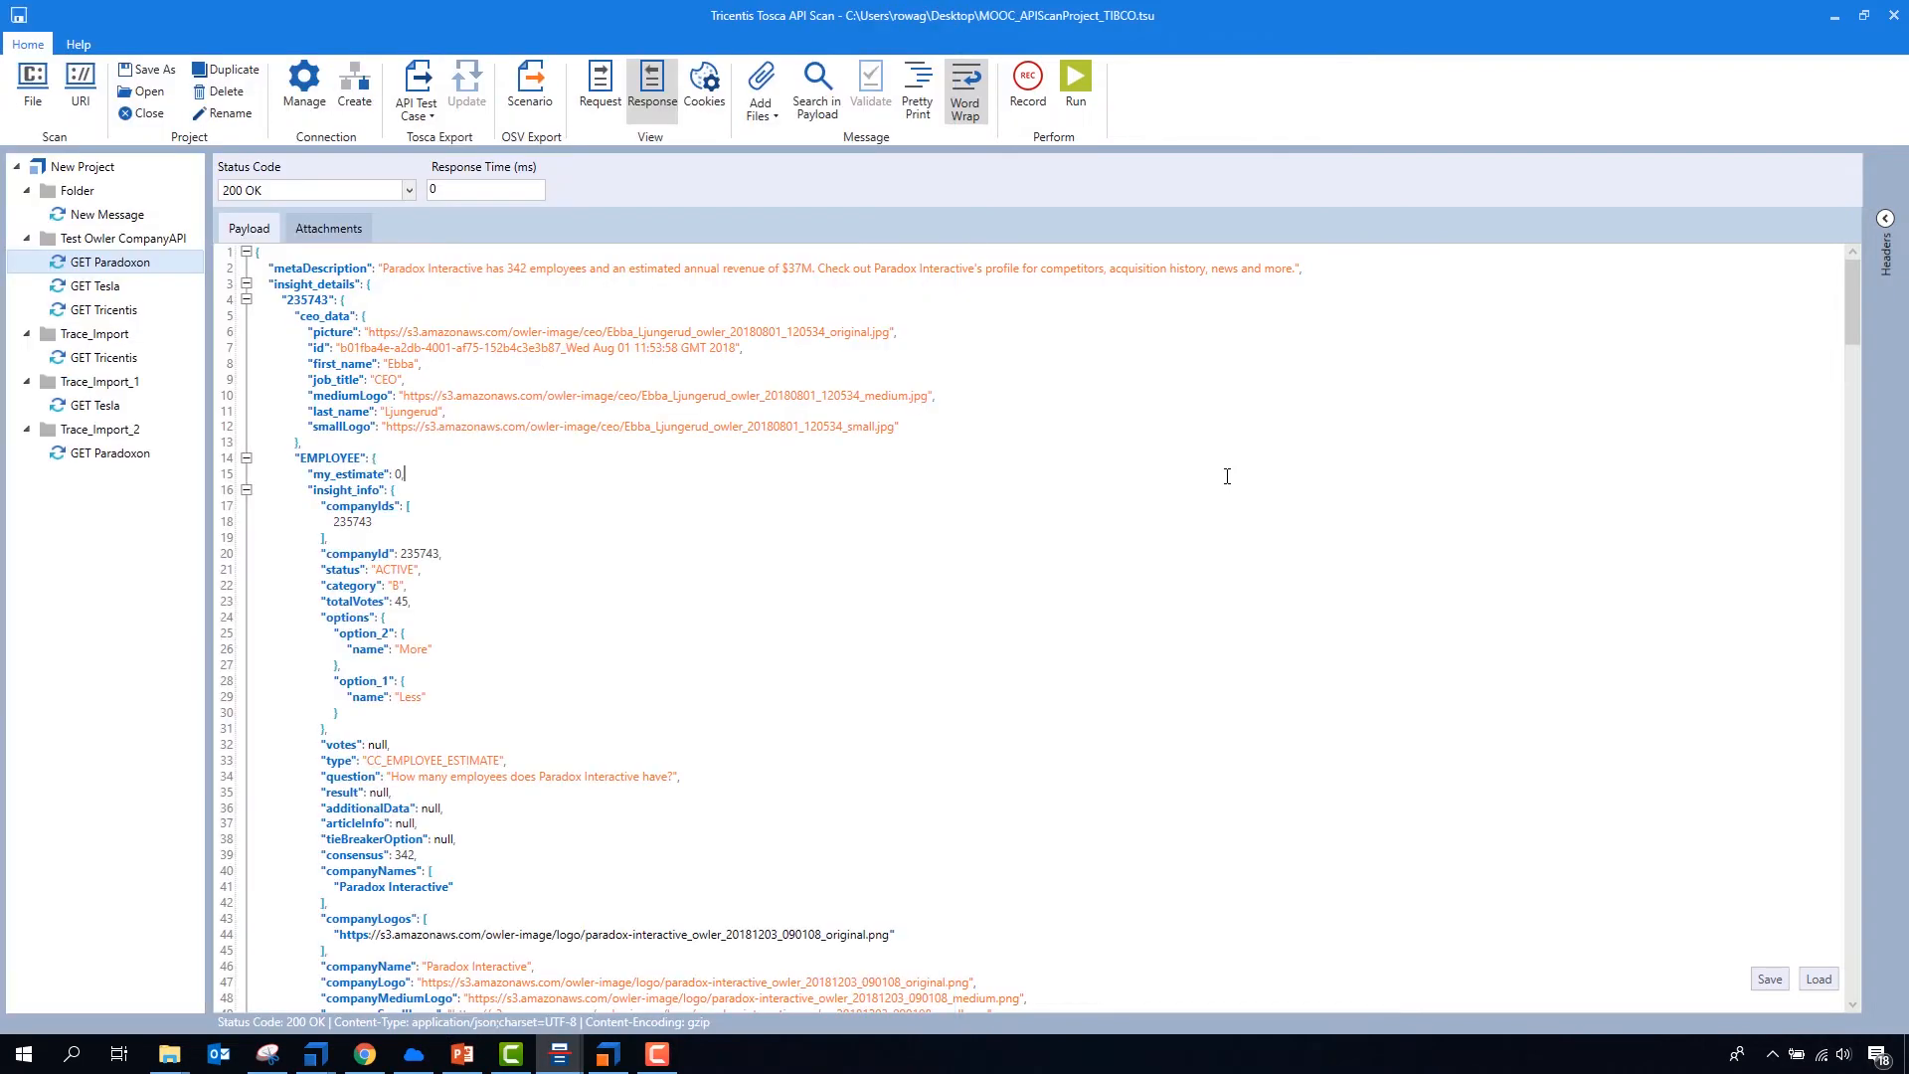
left_click(599, 88)
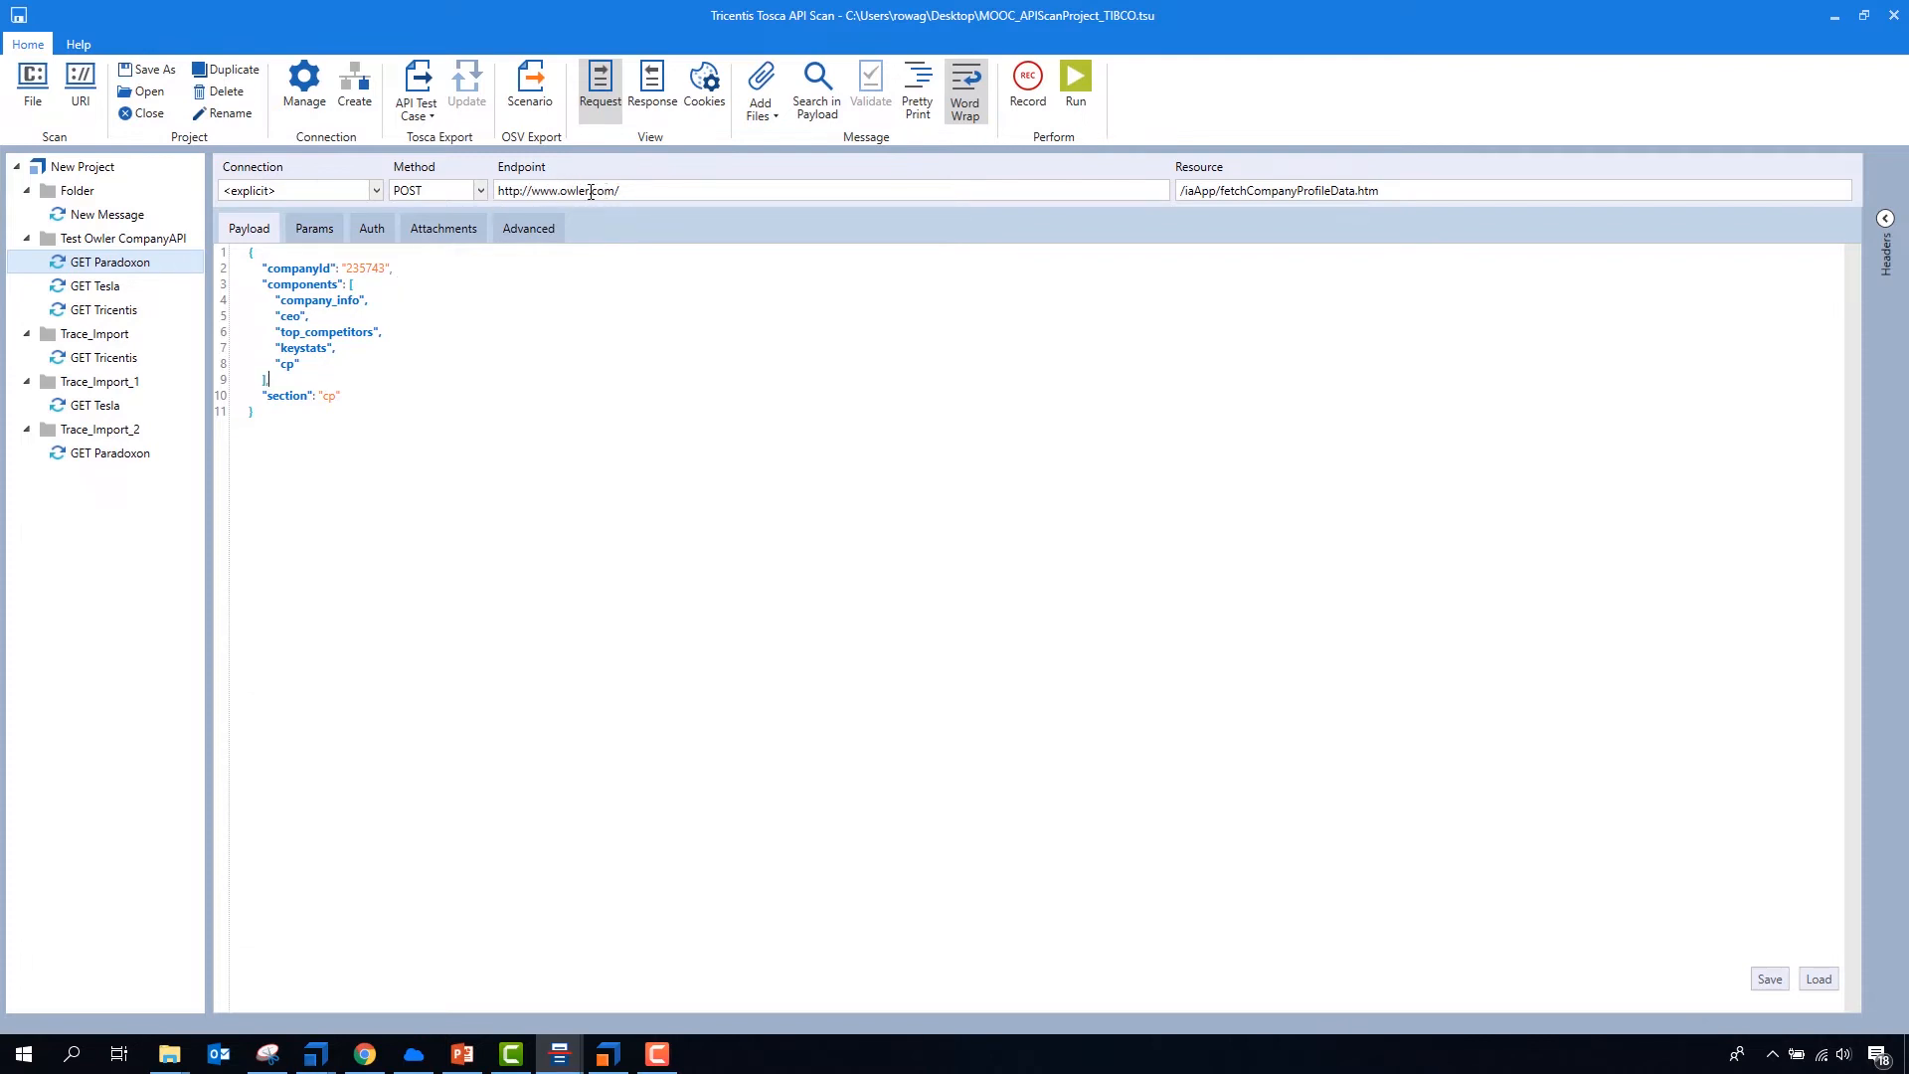
left_click(377, 190)
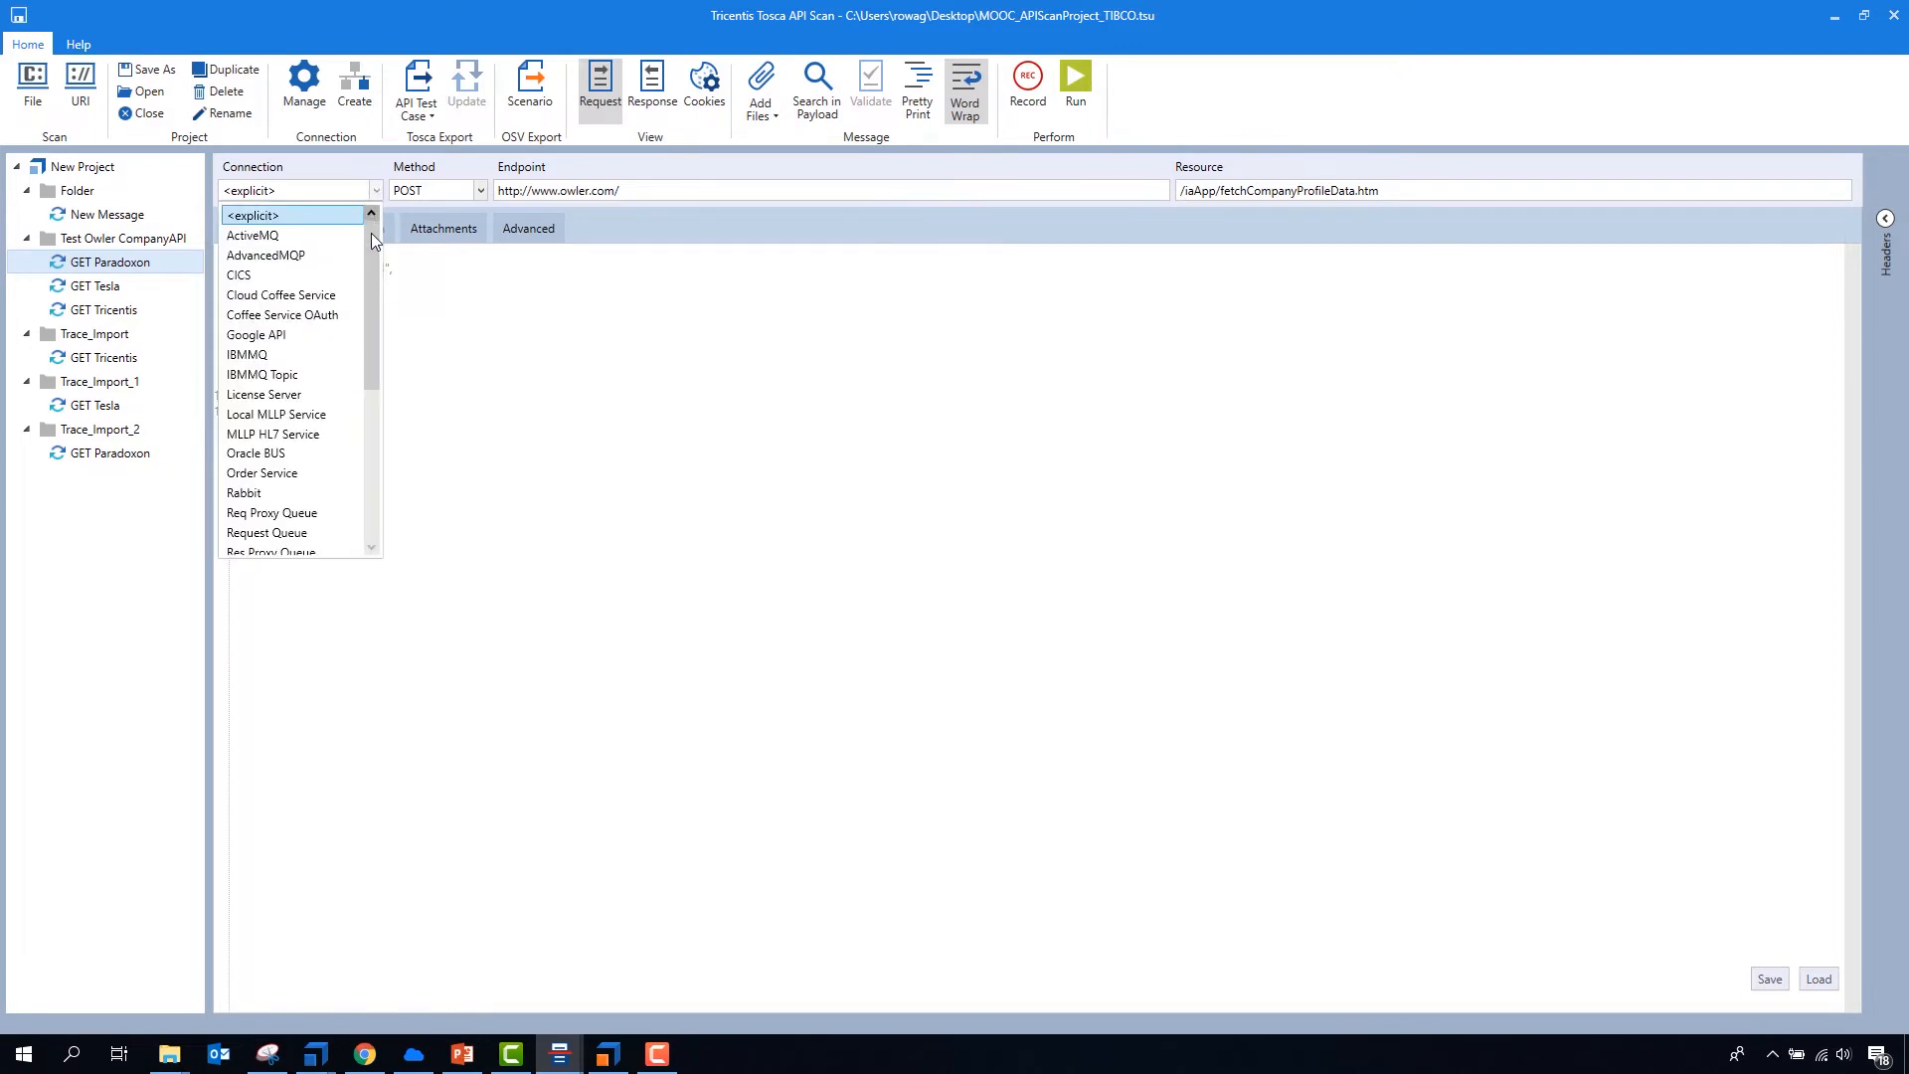
left_click_drag(372, 233, 356, 404)
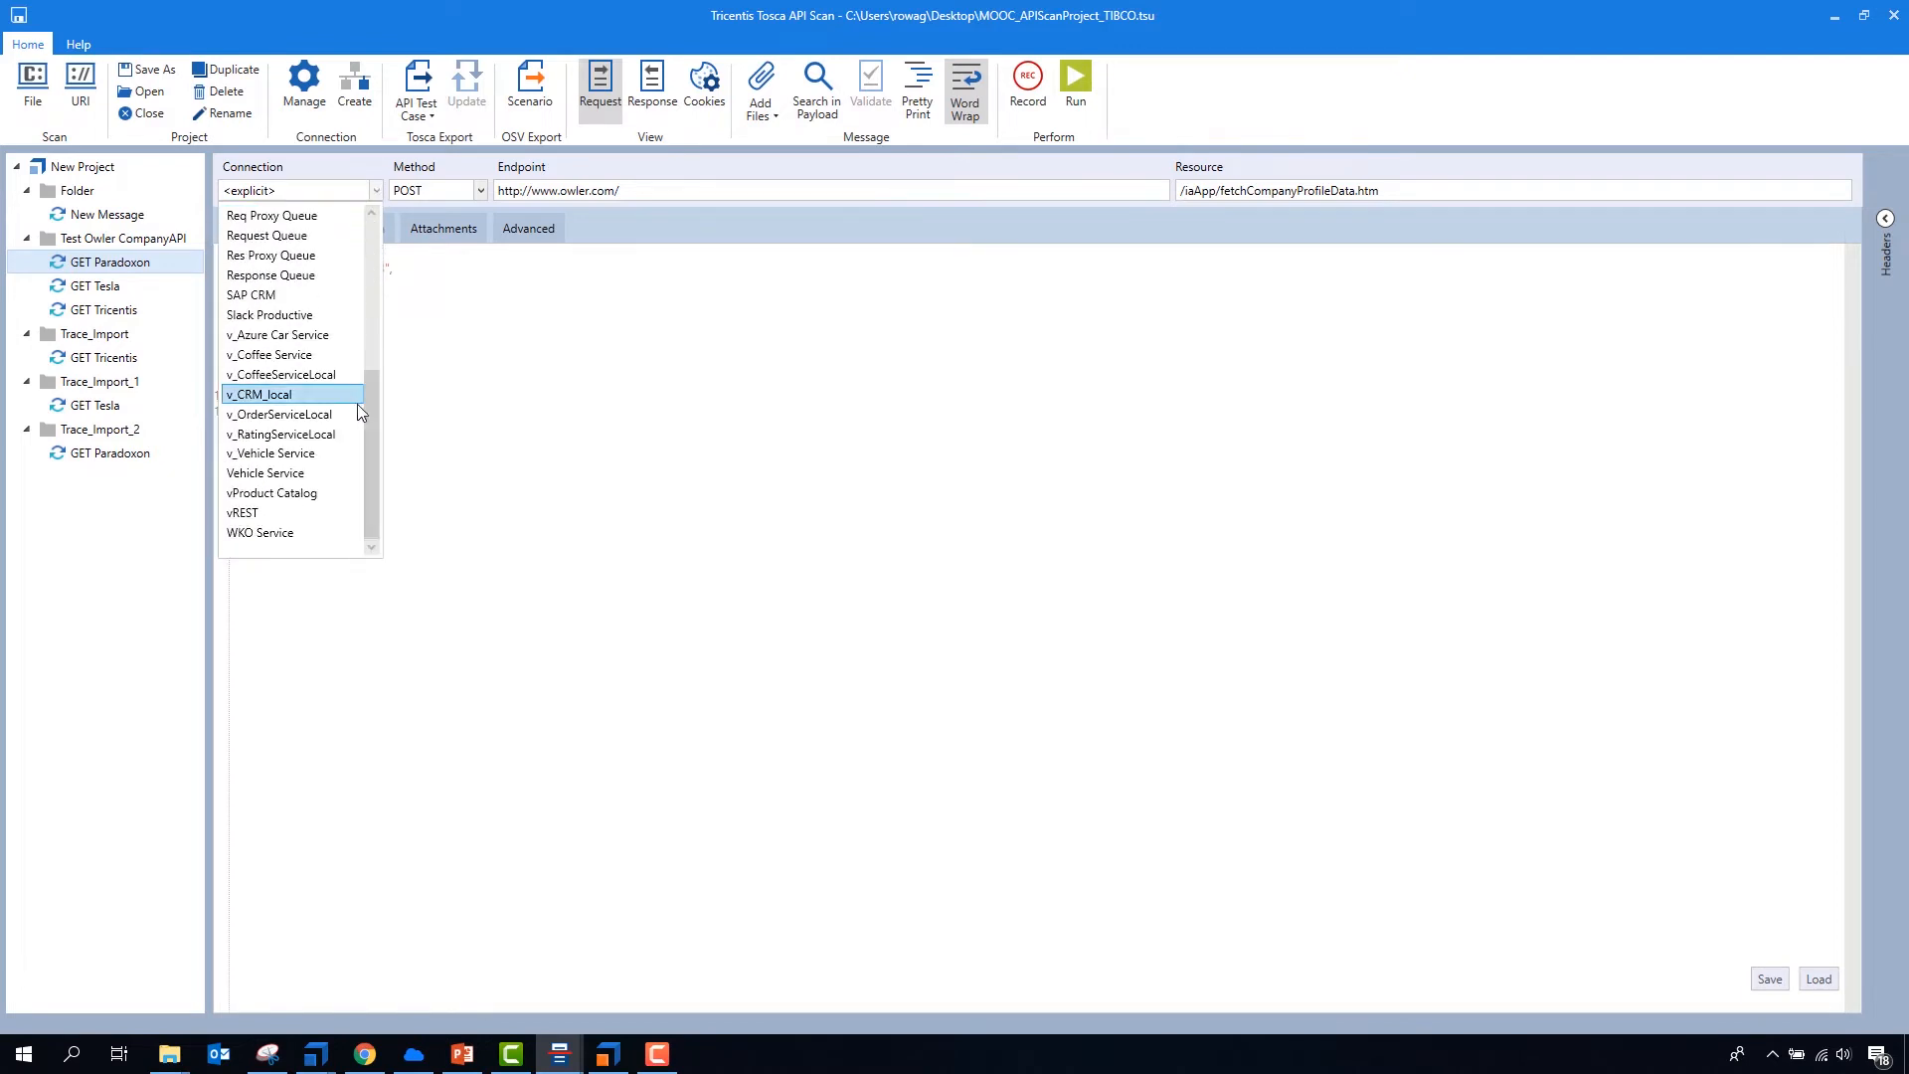
left_click(247, 523)
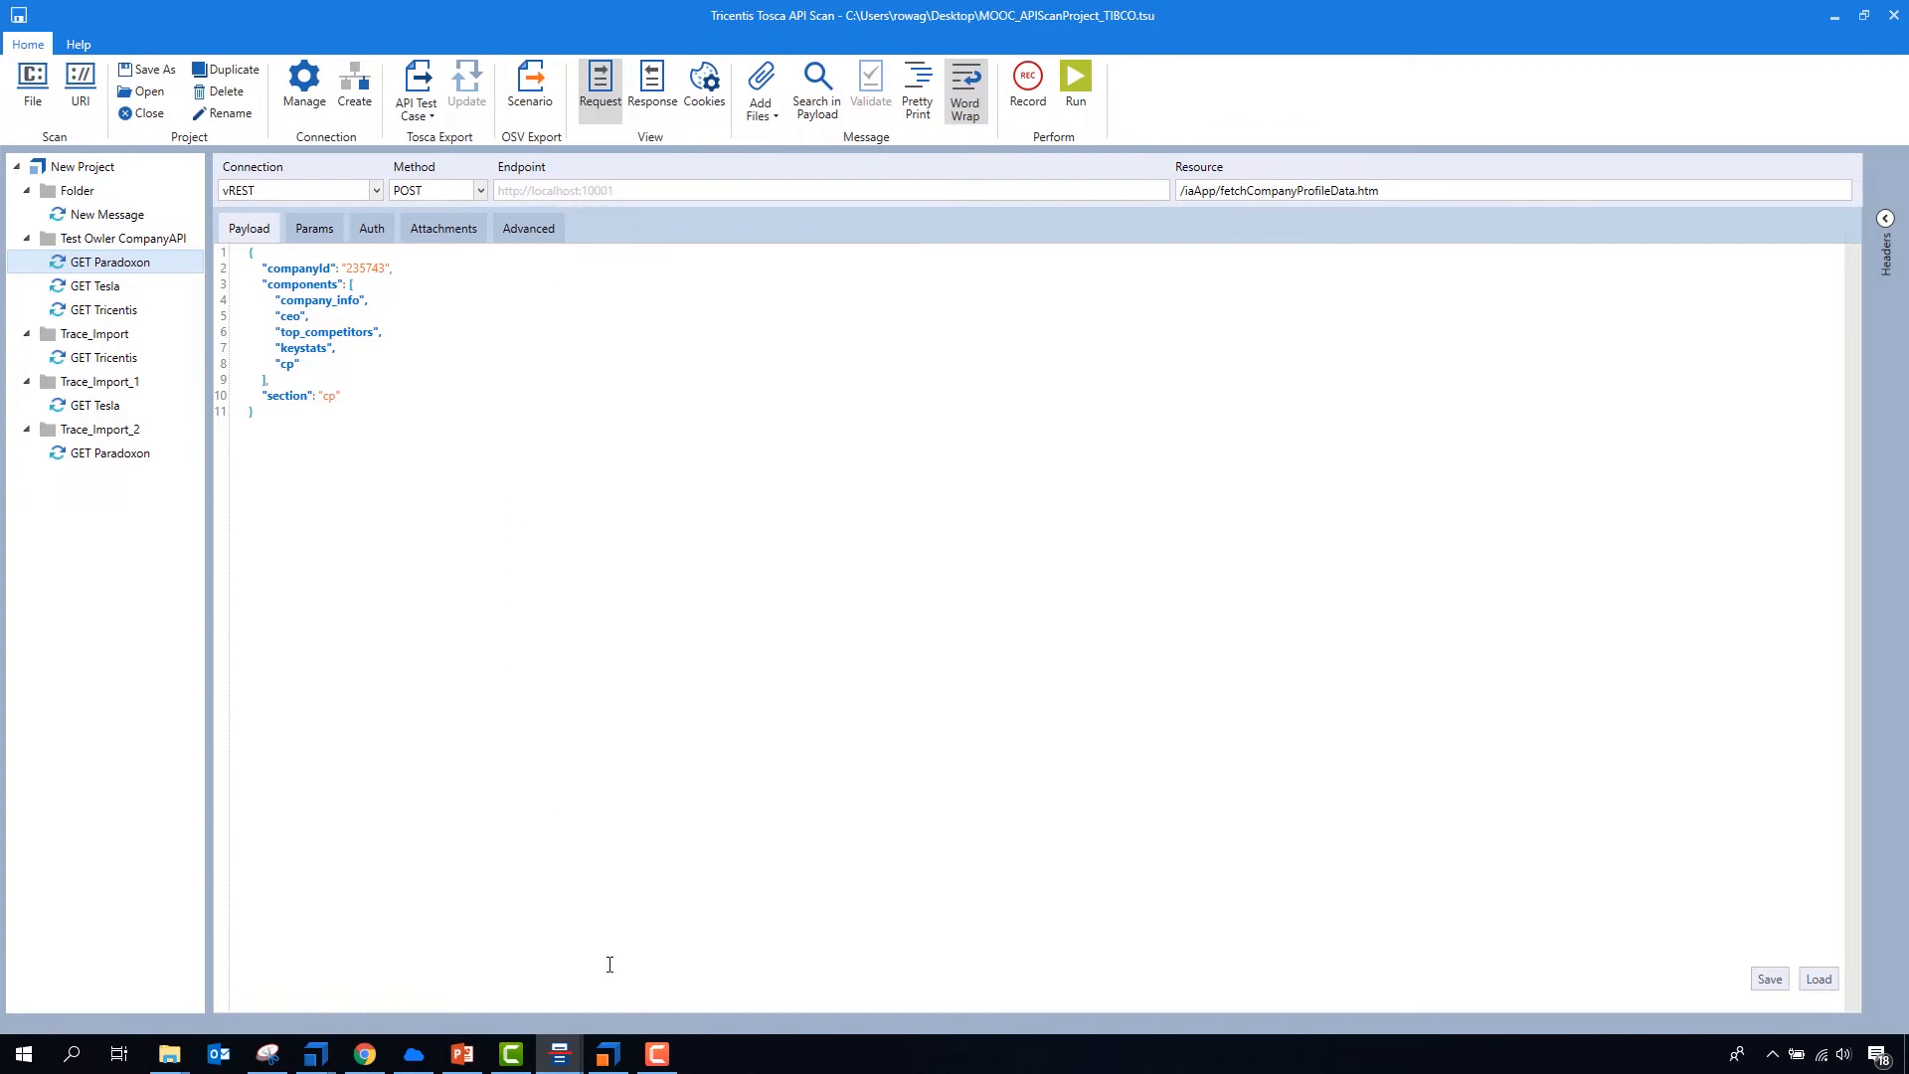
- Switch to Tosca OSV Monitor and check the vCar Service port in the osv environment
left_click(608, 1053)
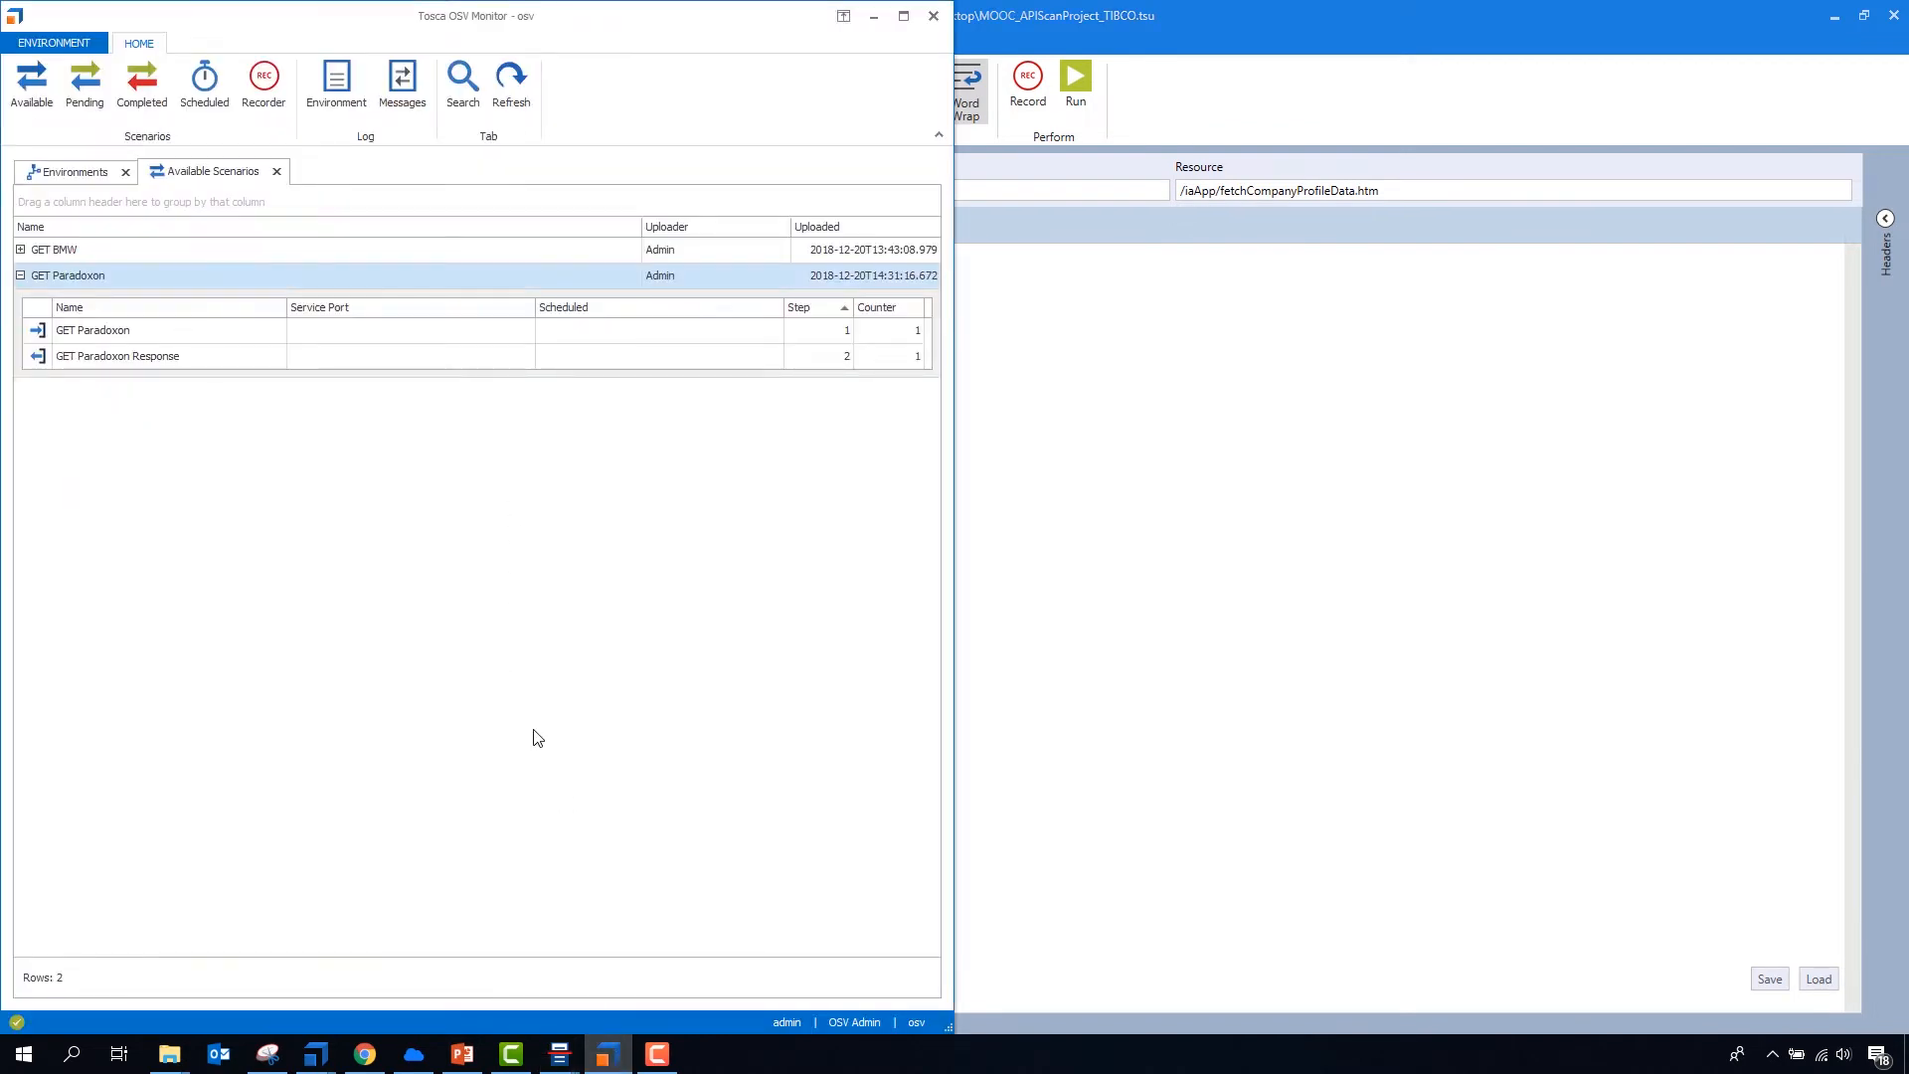
left_click(78, 179)
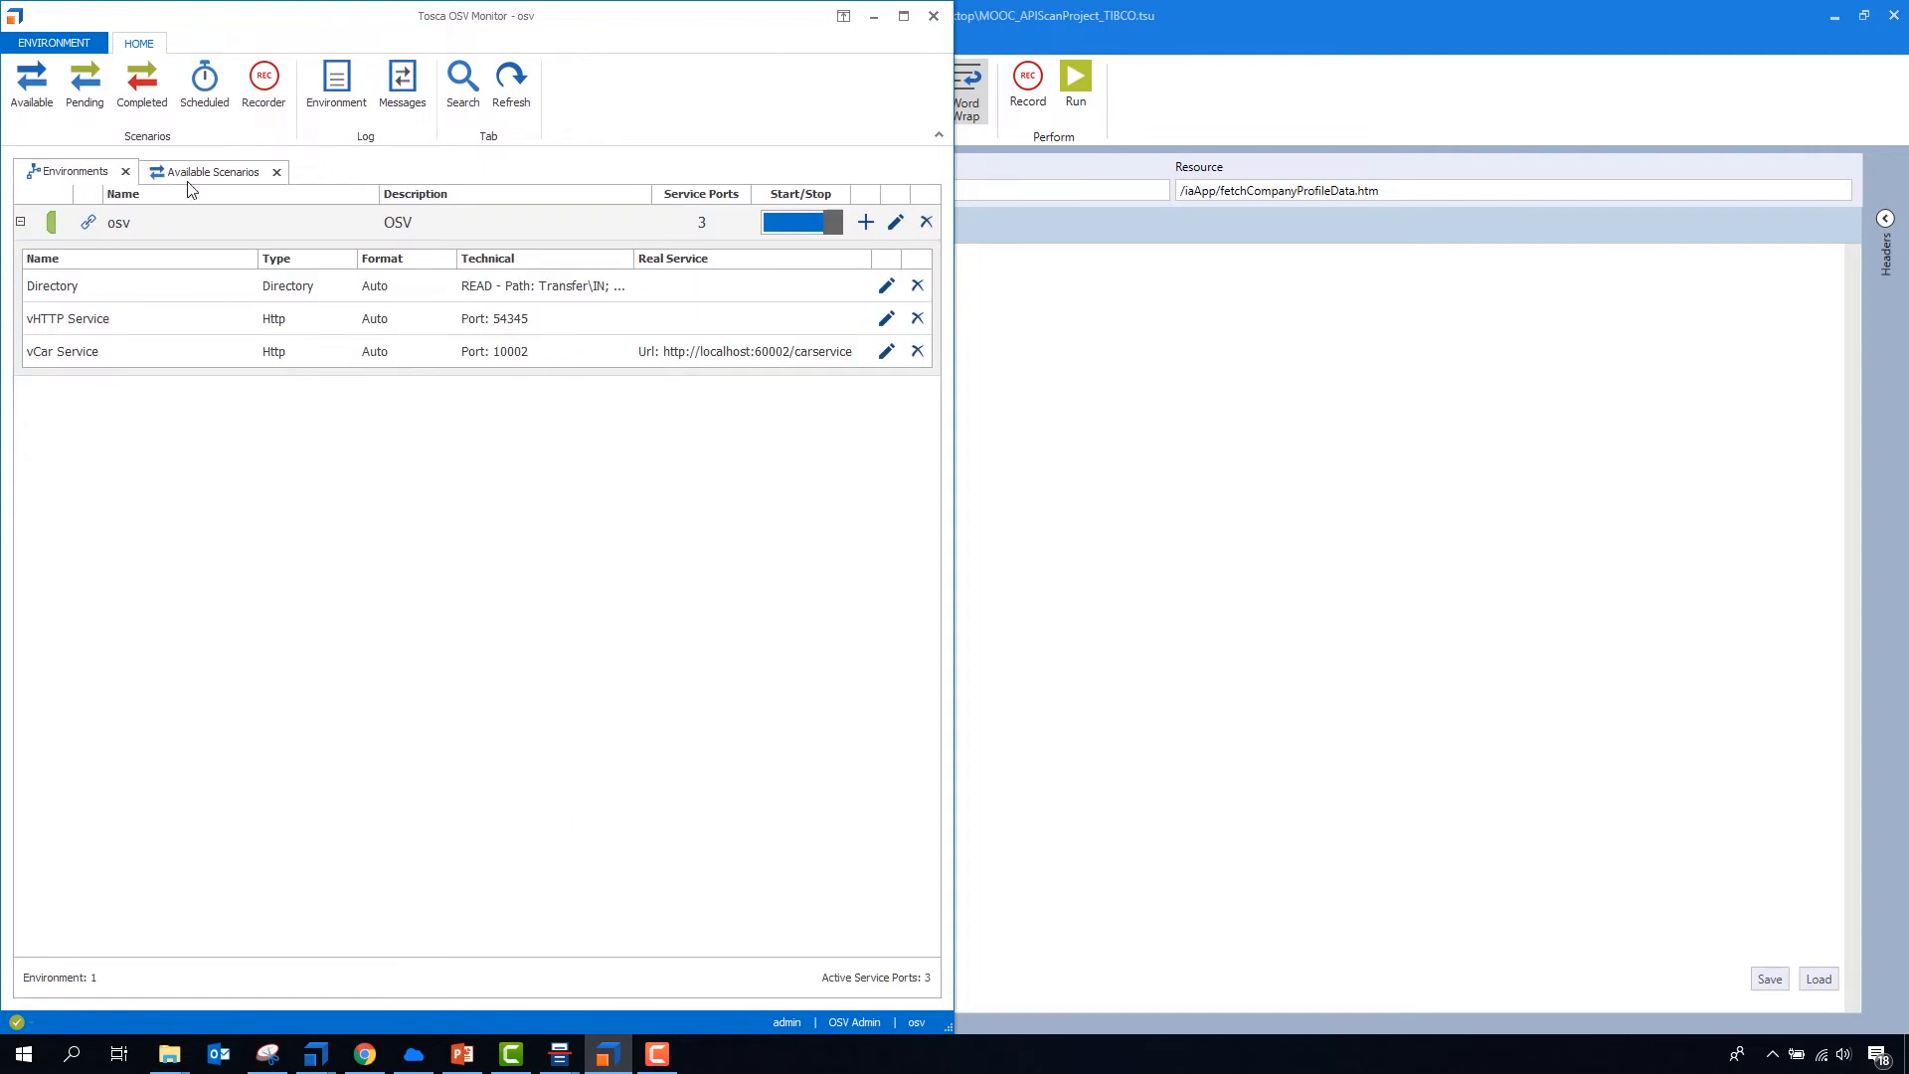
left_click(255, 346)
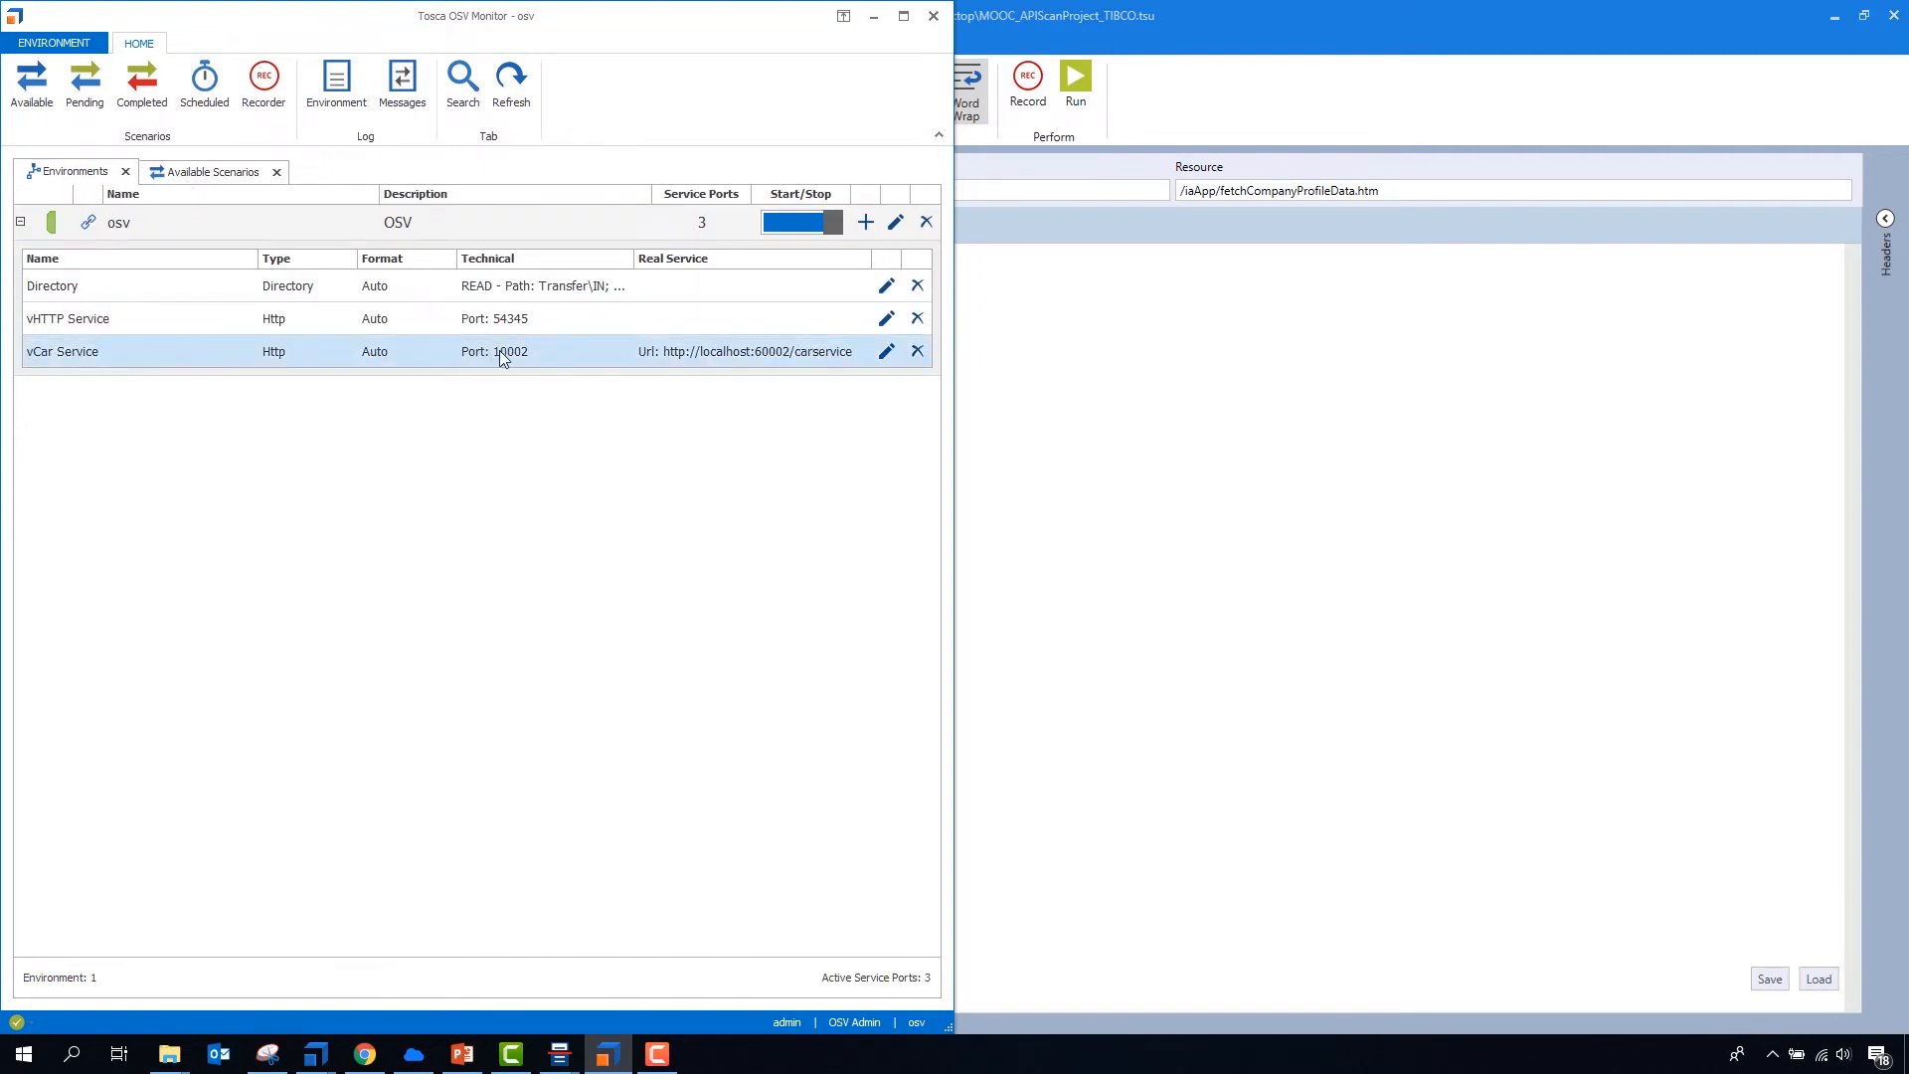
left_click(1065, 375)
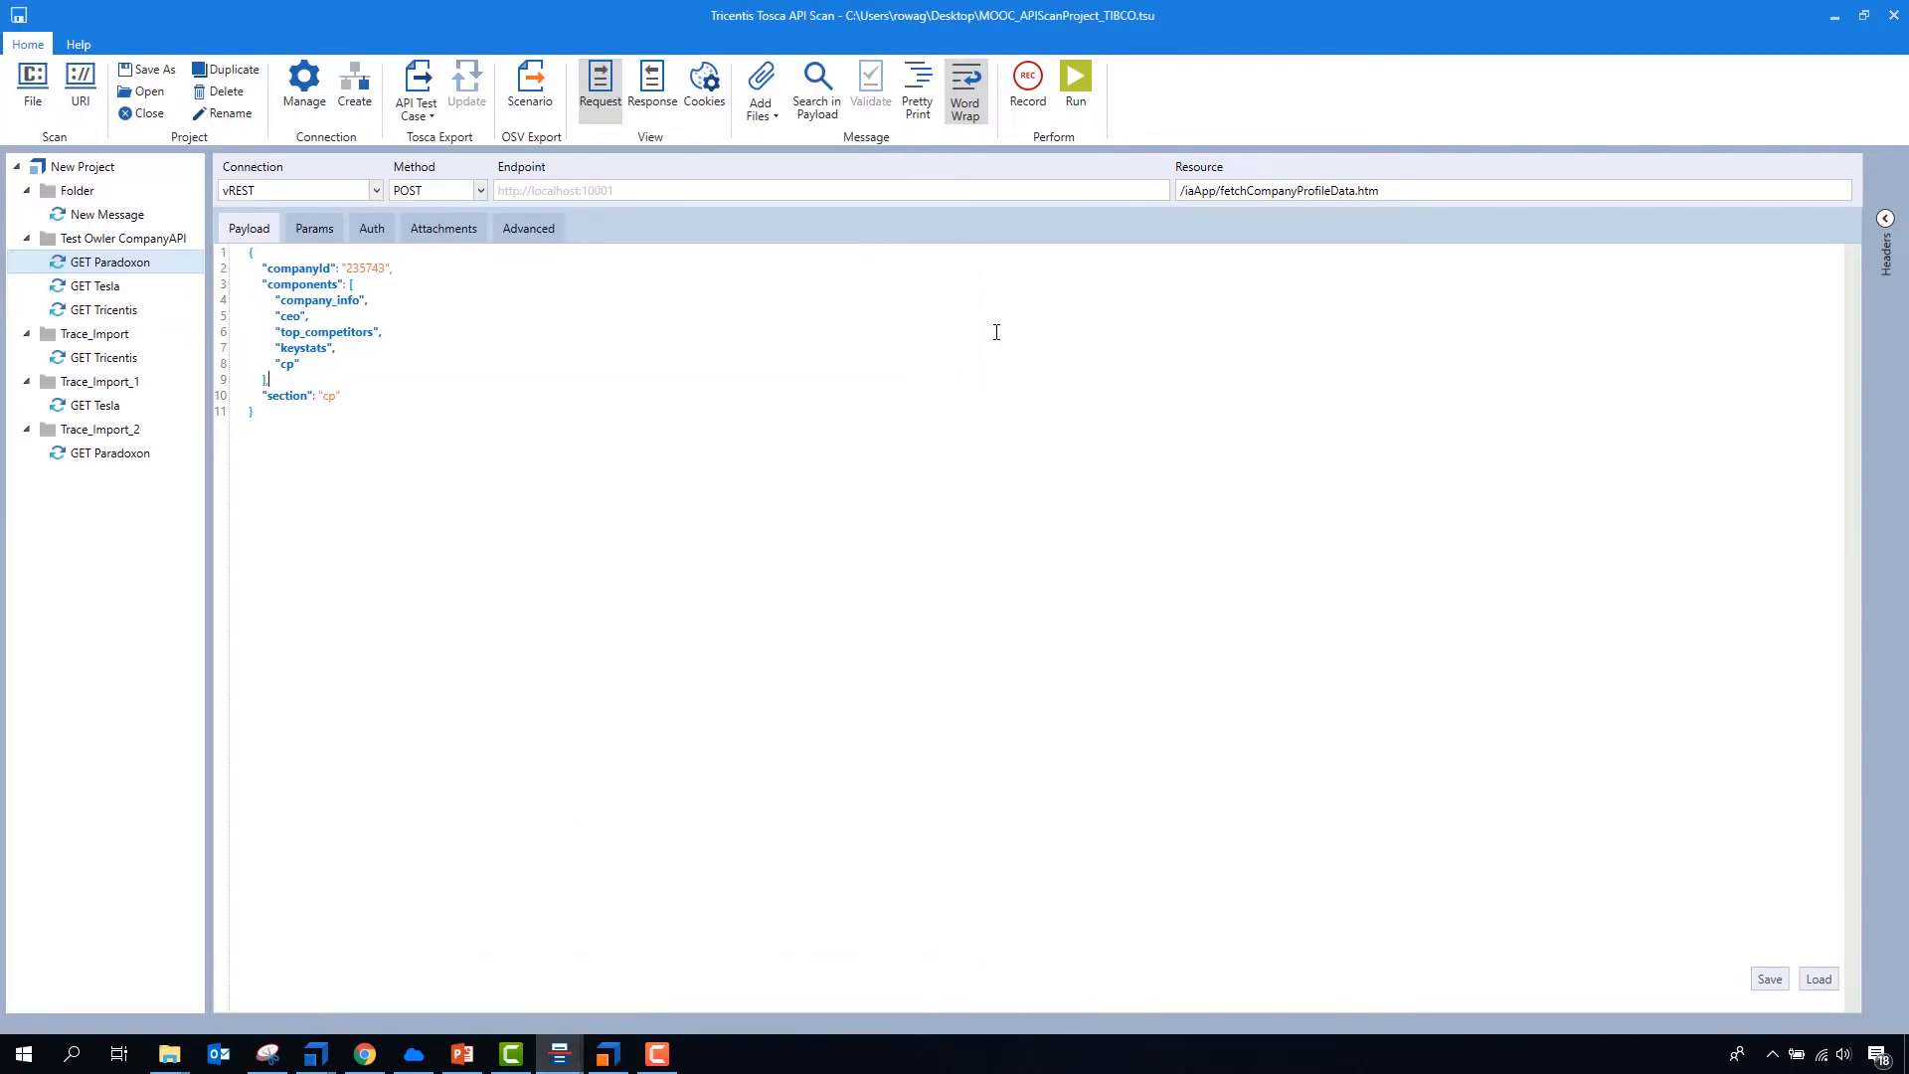
left_click(311, 96)
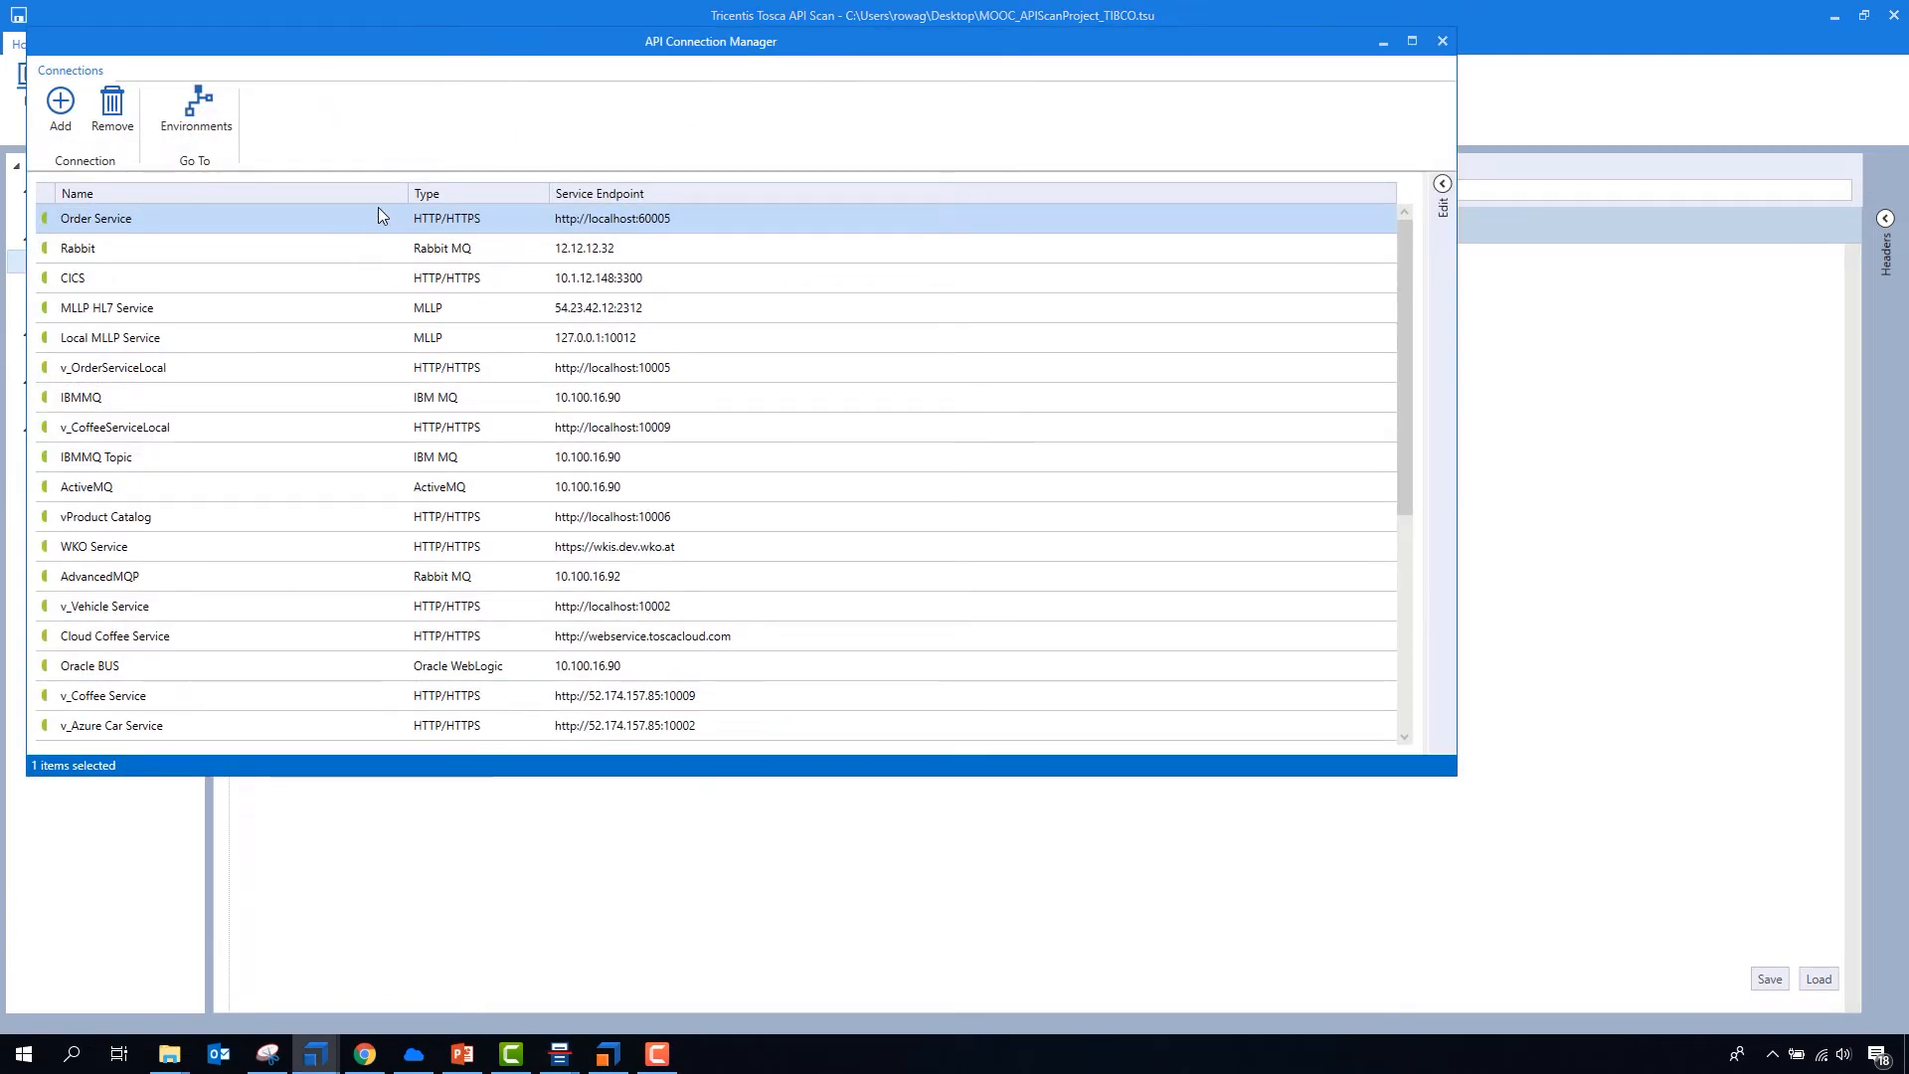
left_click(262, 192)
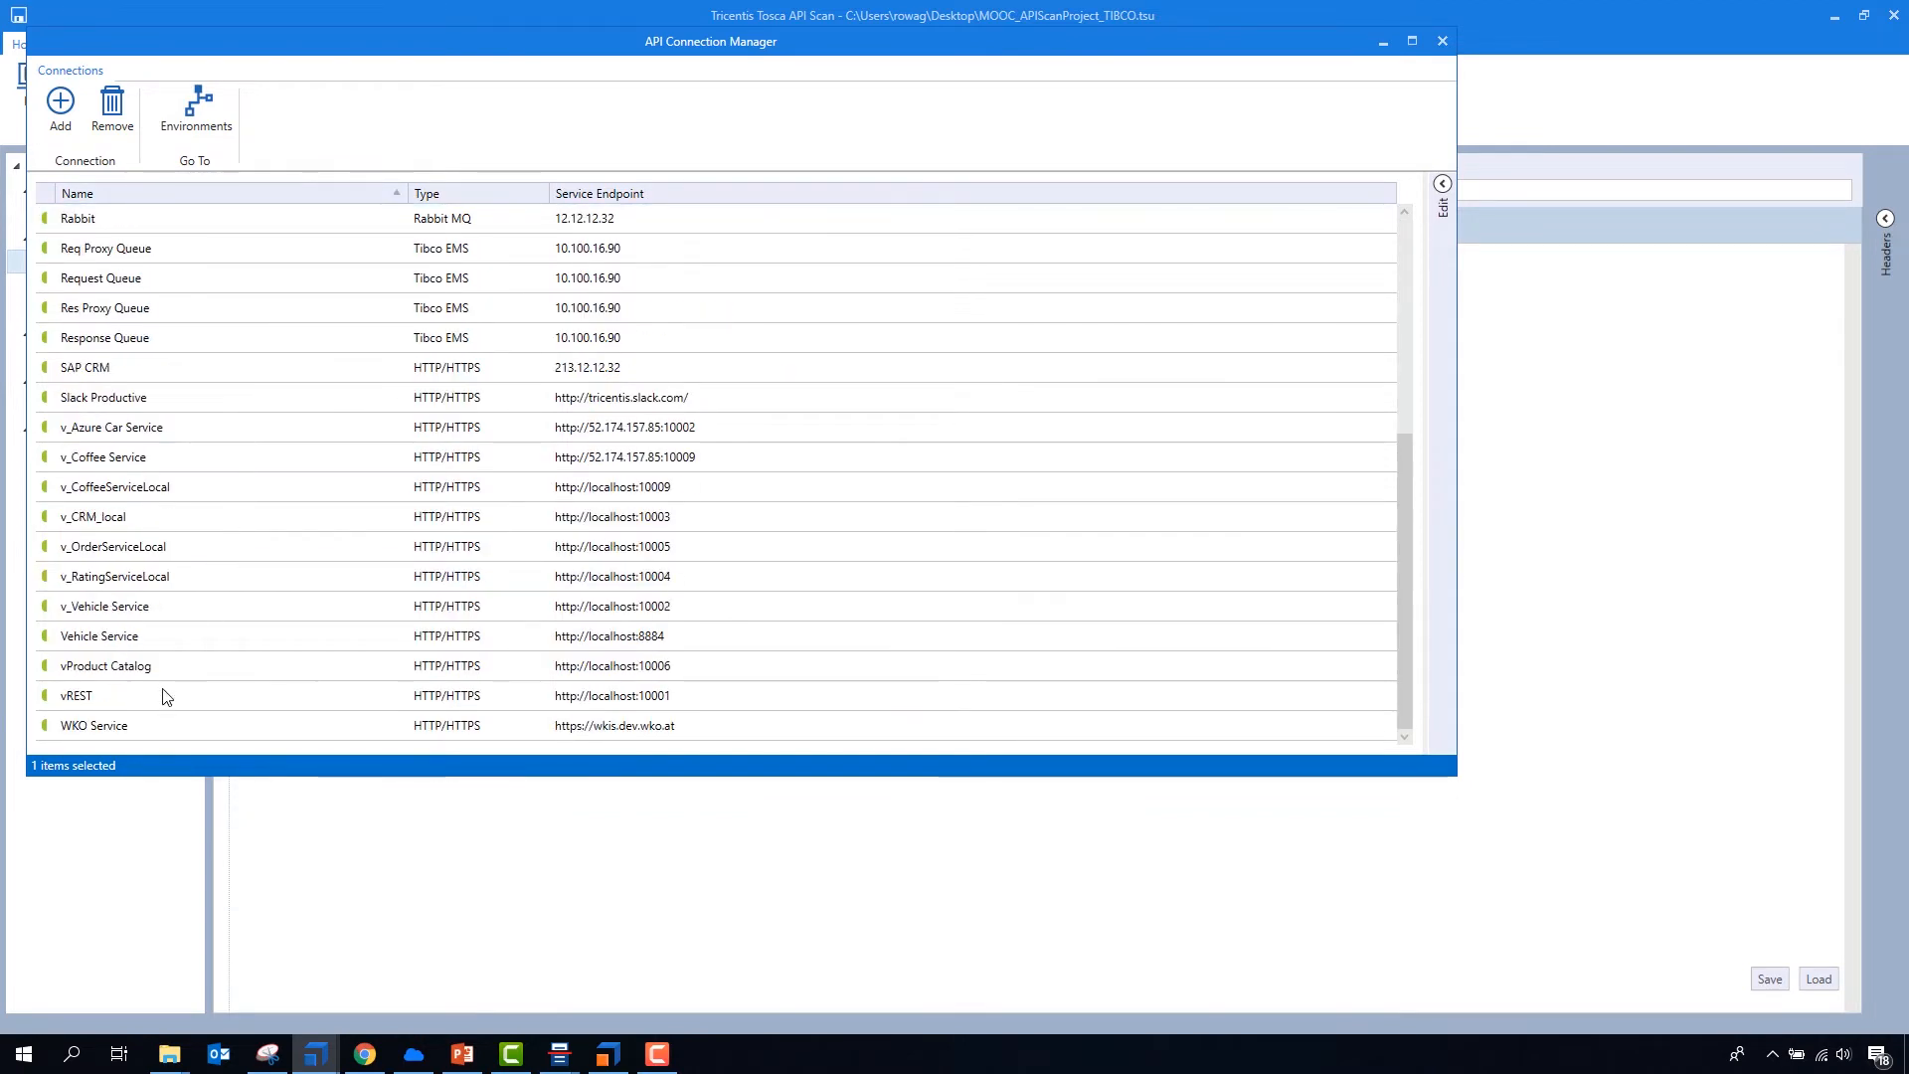
left_click(164, 699)
double_click(164, 698)
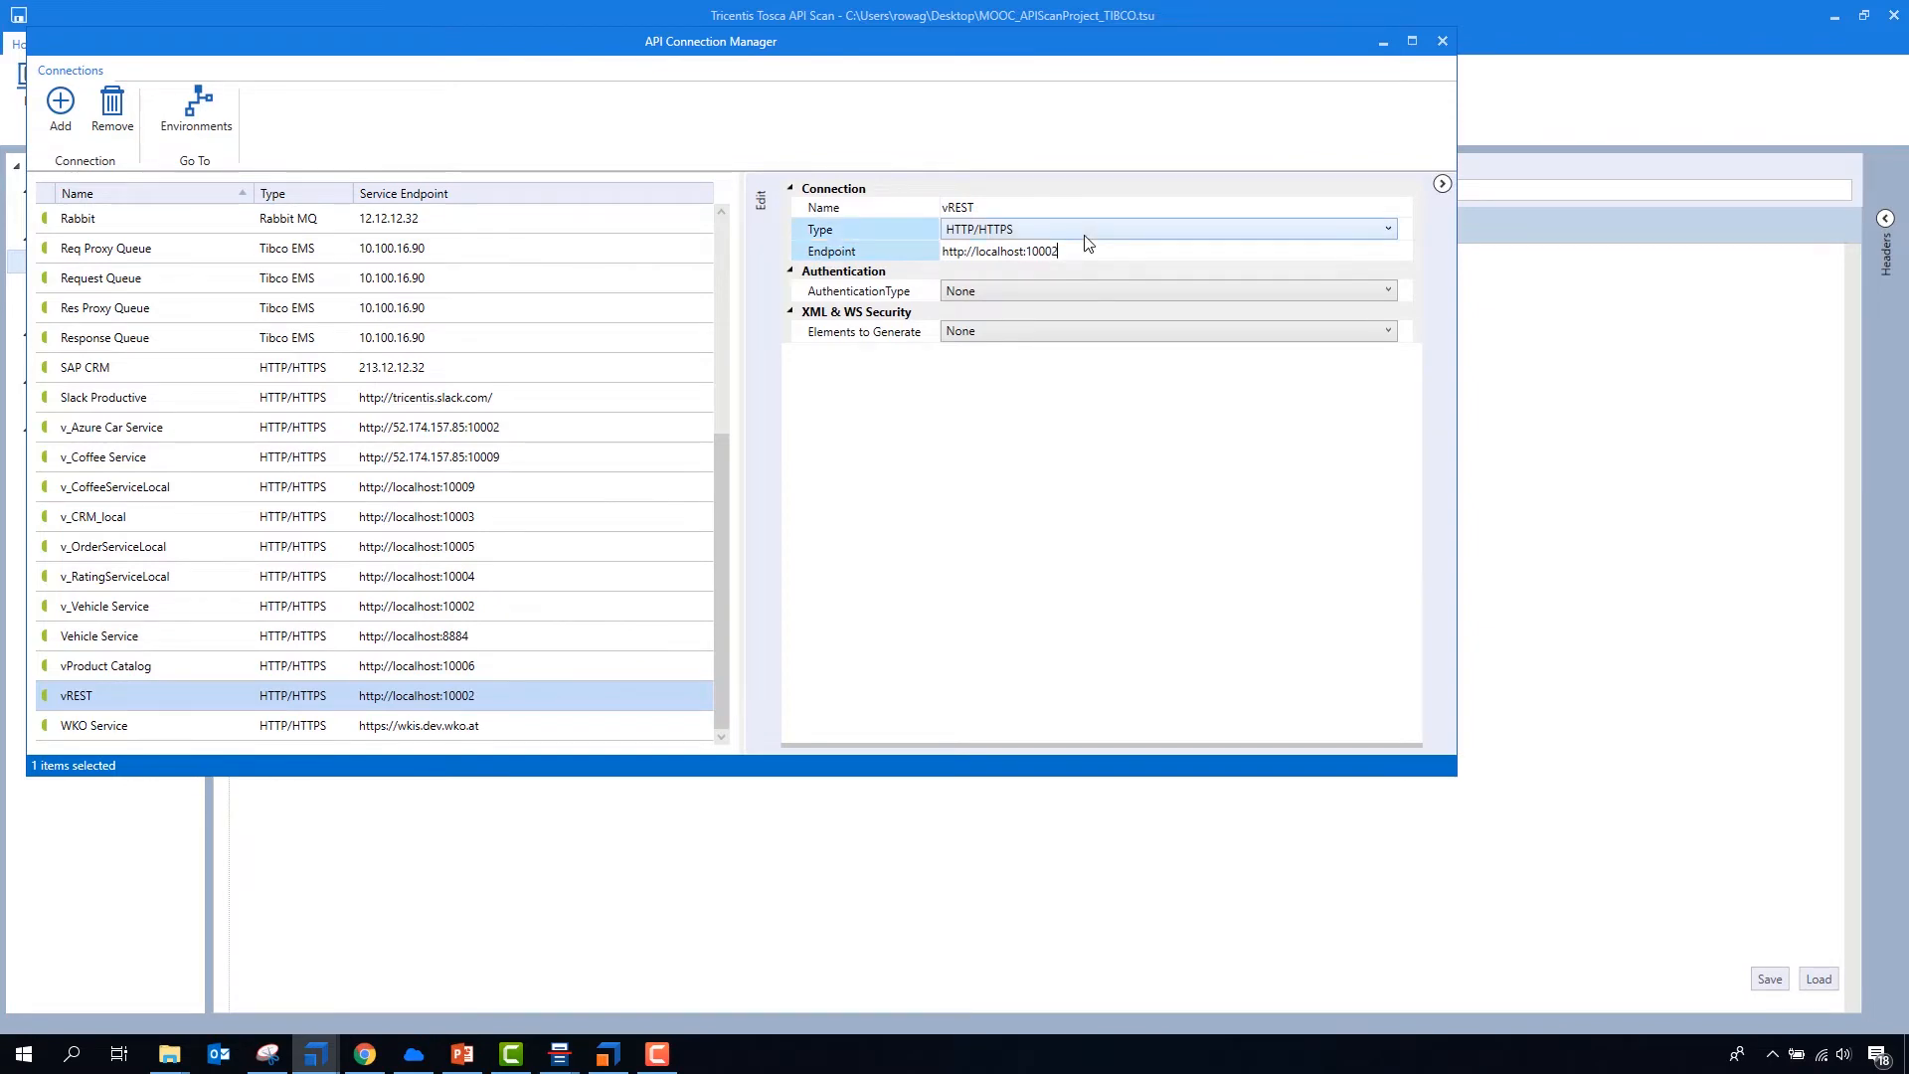
left_click(1441, 43)
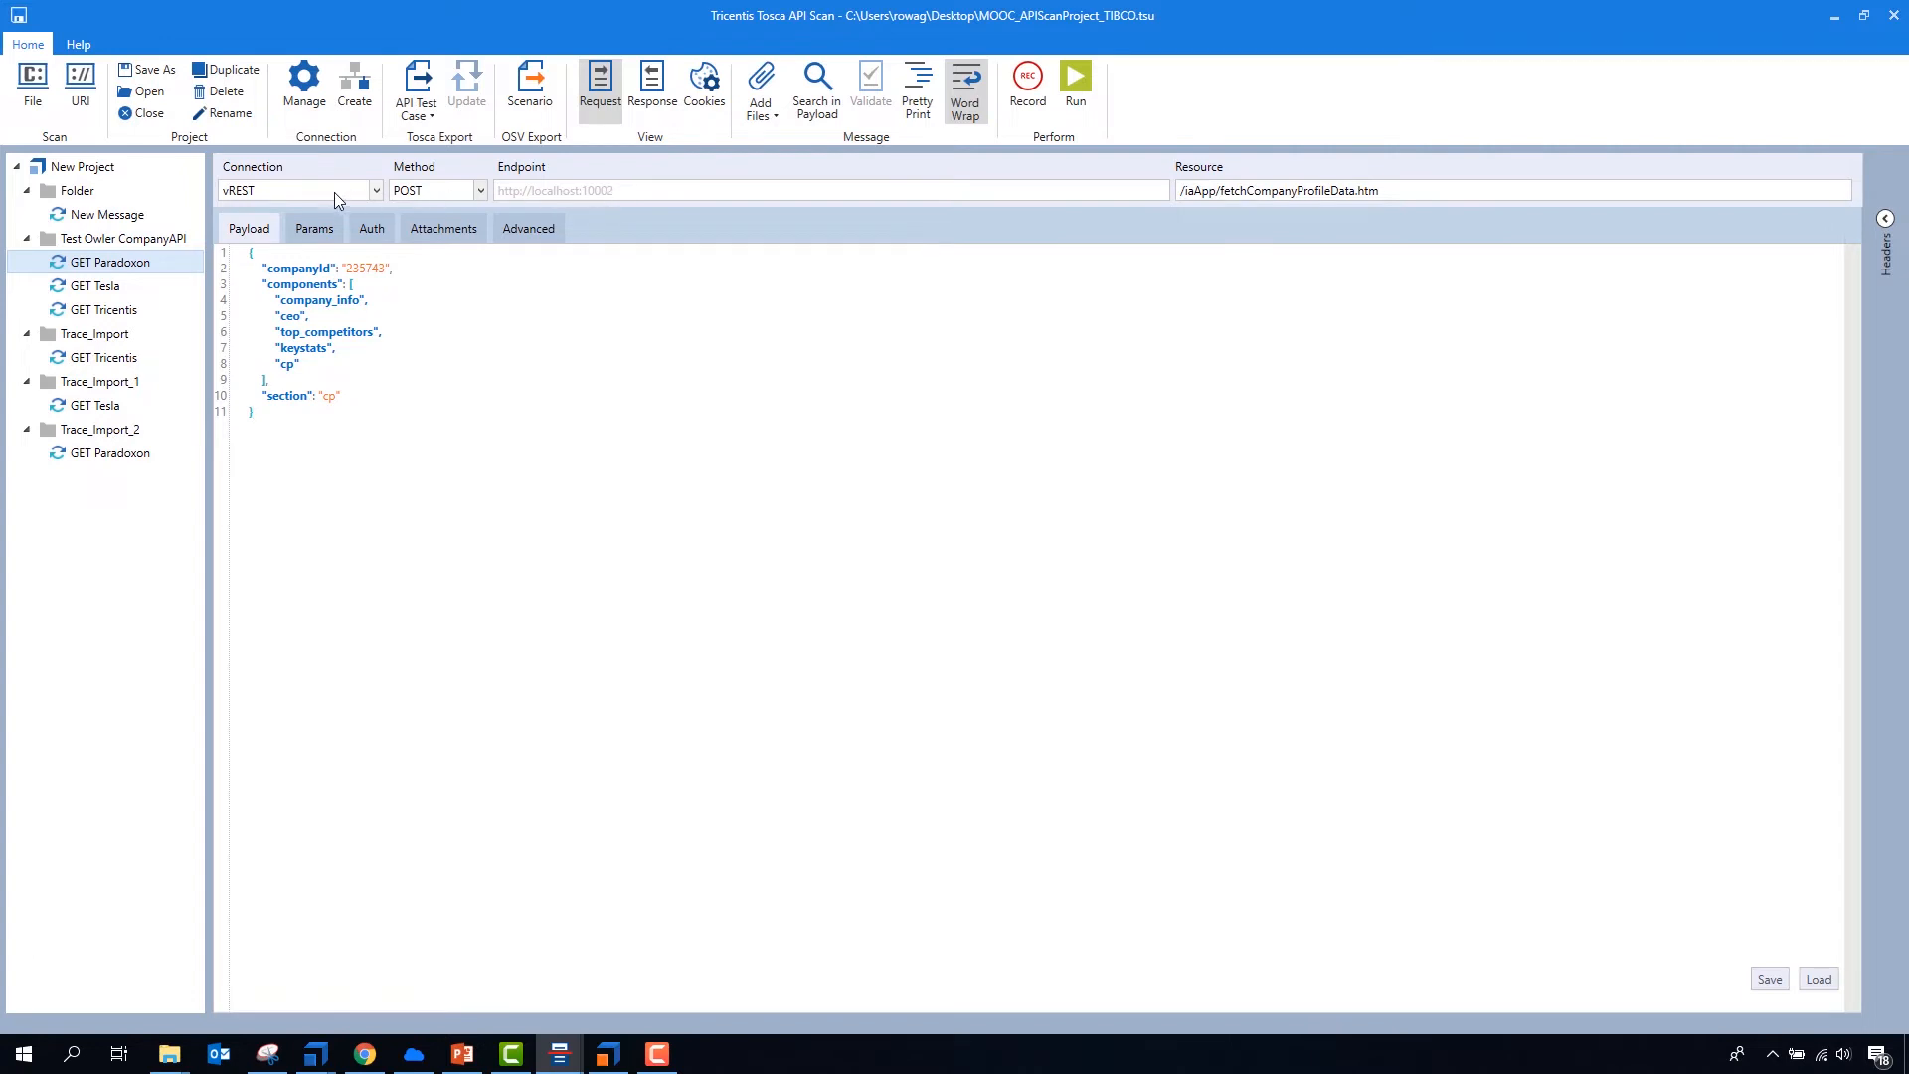
- Create a connection in the API Connection Manager from the explicit endpoint of the GET Tesla request
left_click(94, 286)
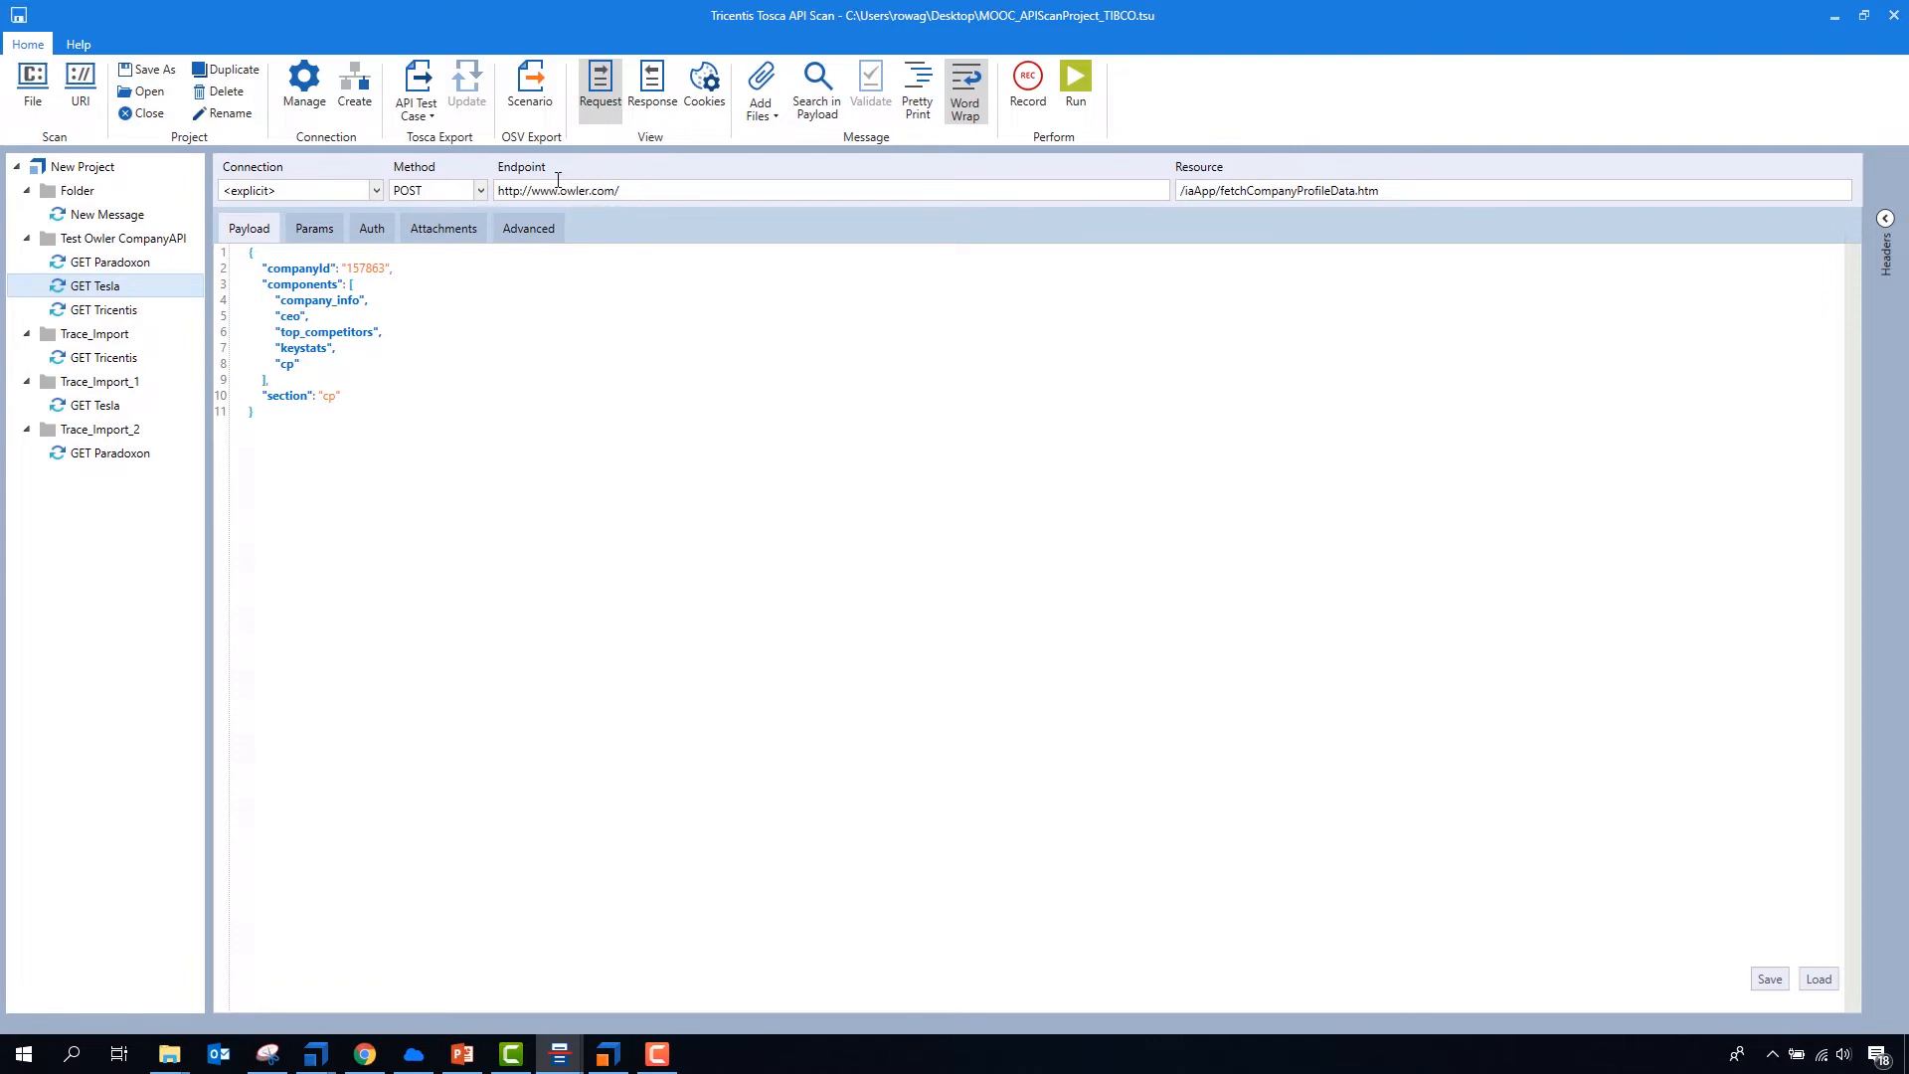
left_click(353, 87)
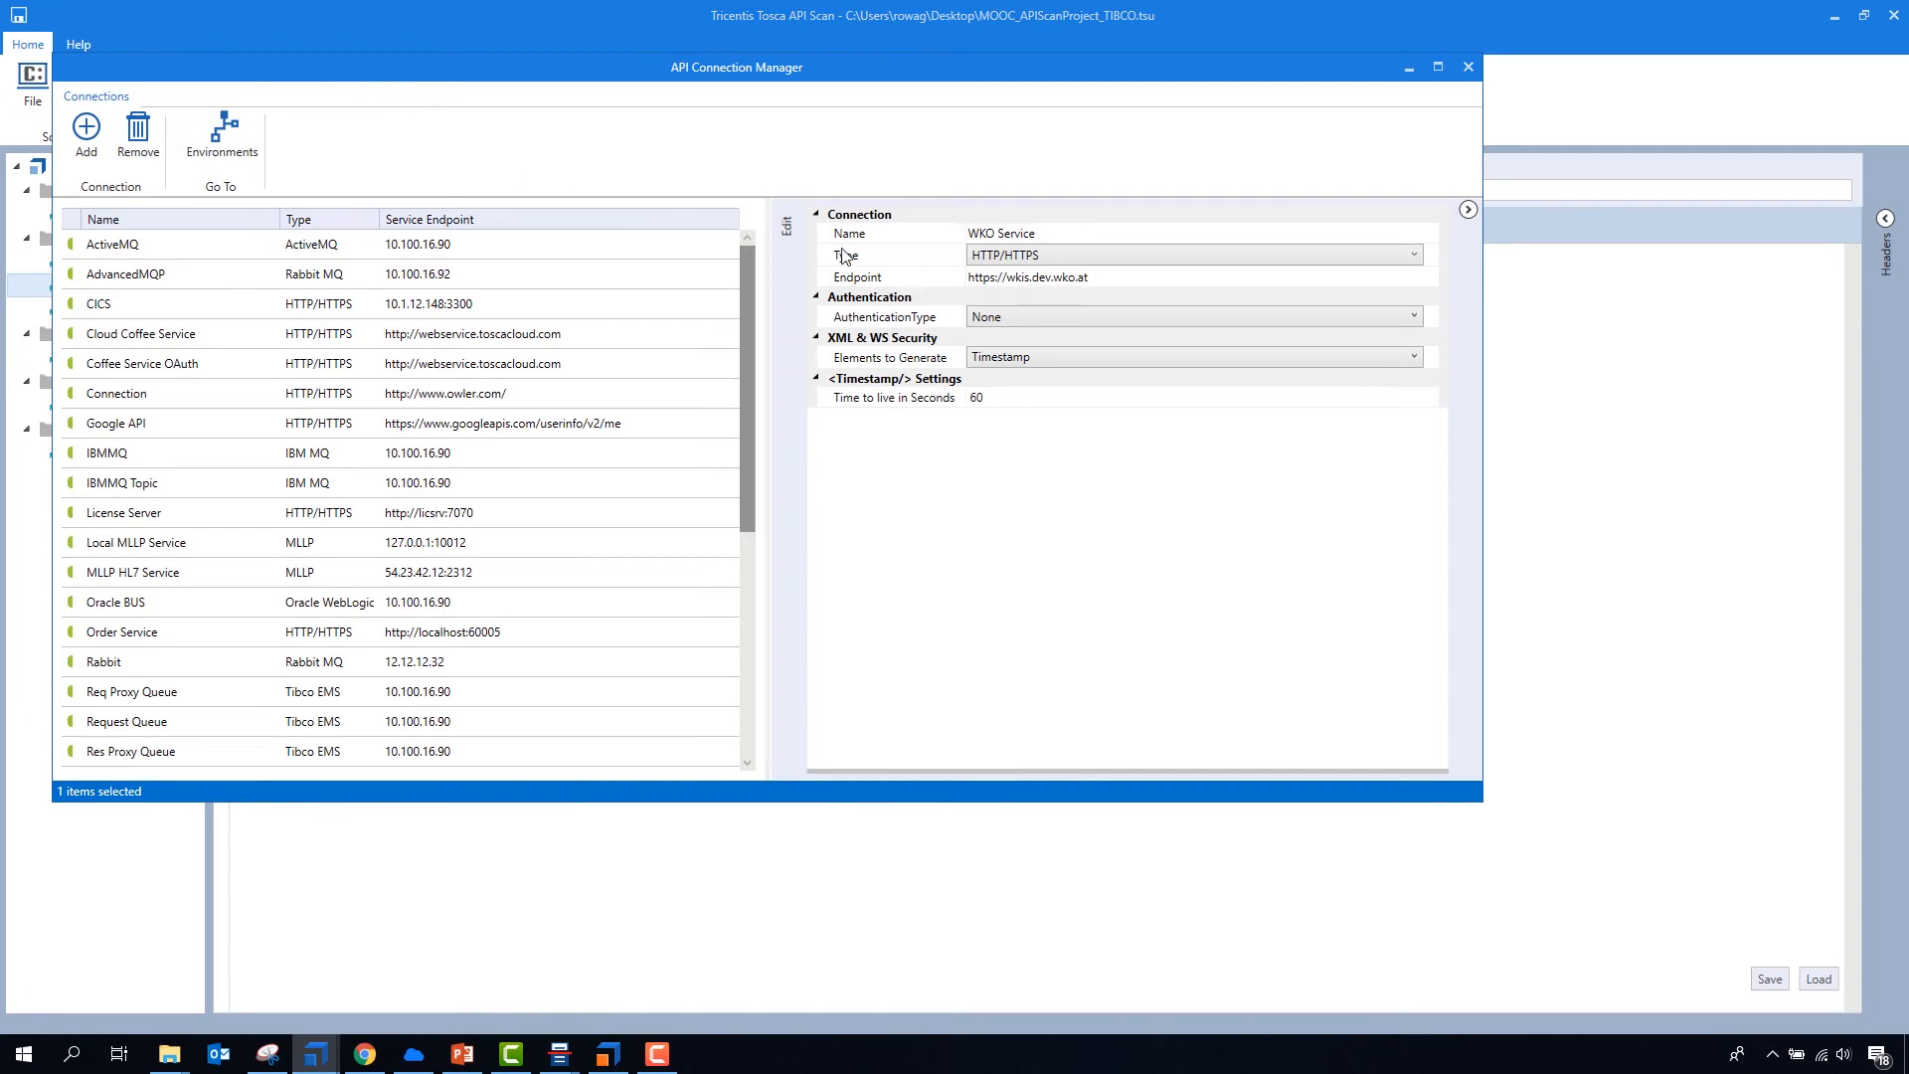
scroll(325, 434, "down", 1)
scroll(325, 435, "up", 1)
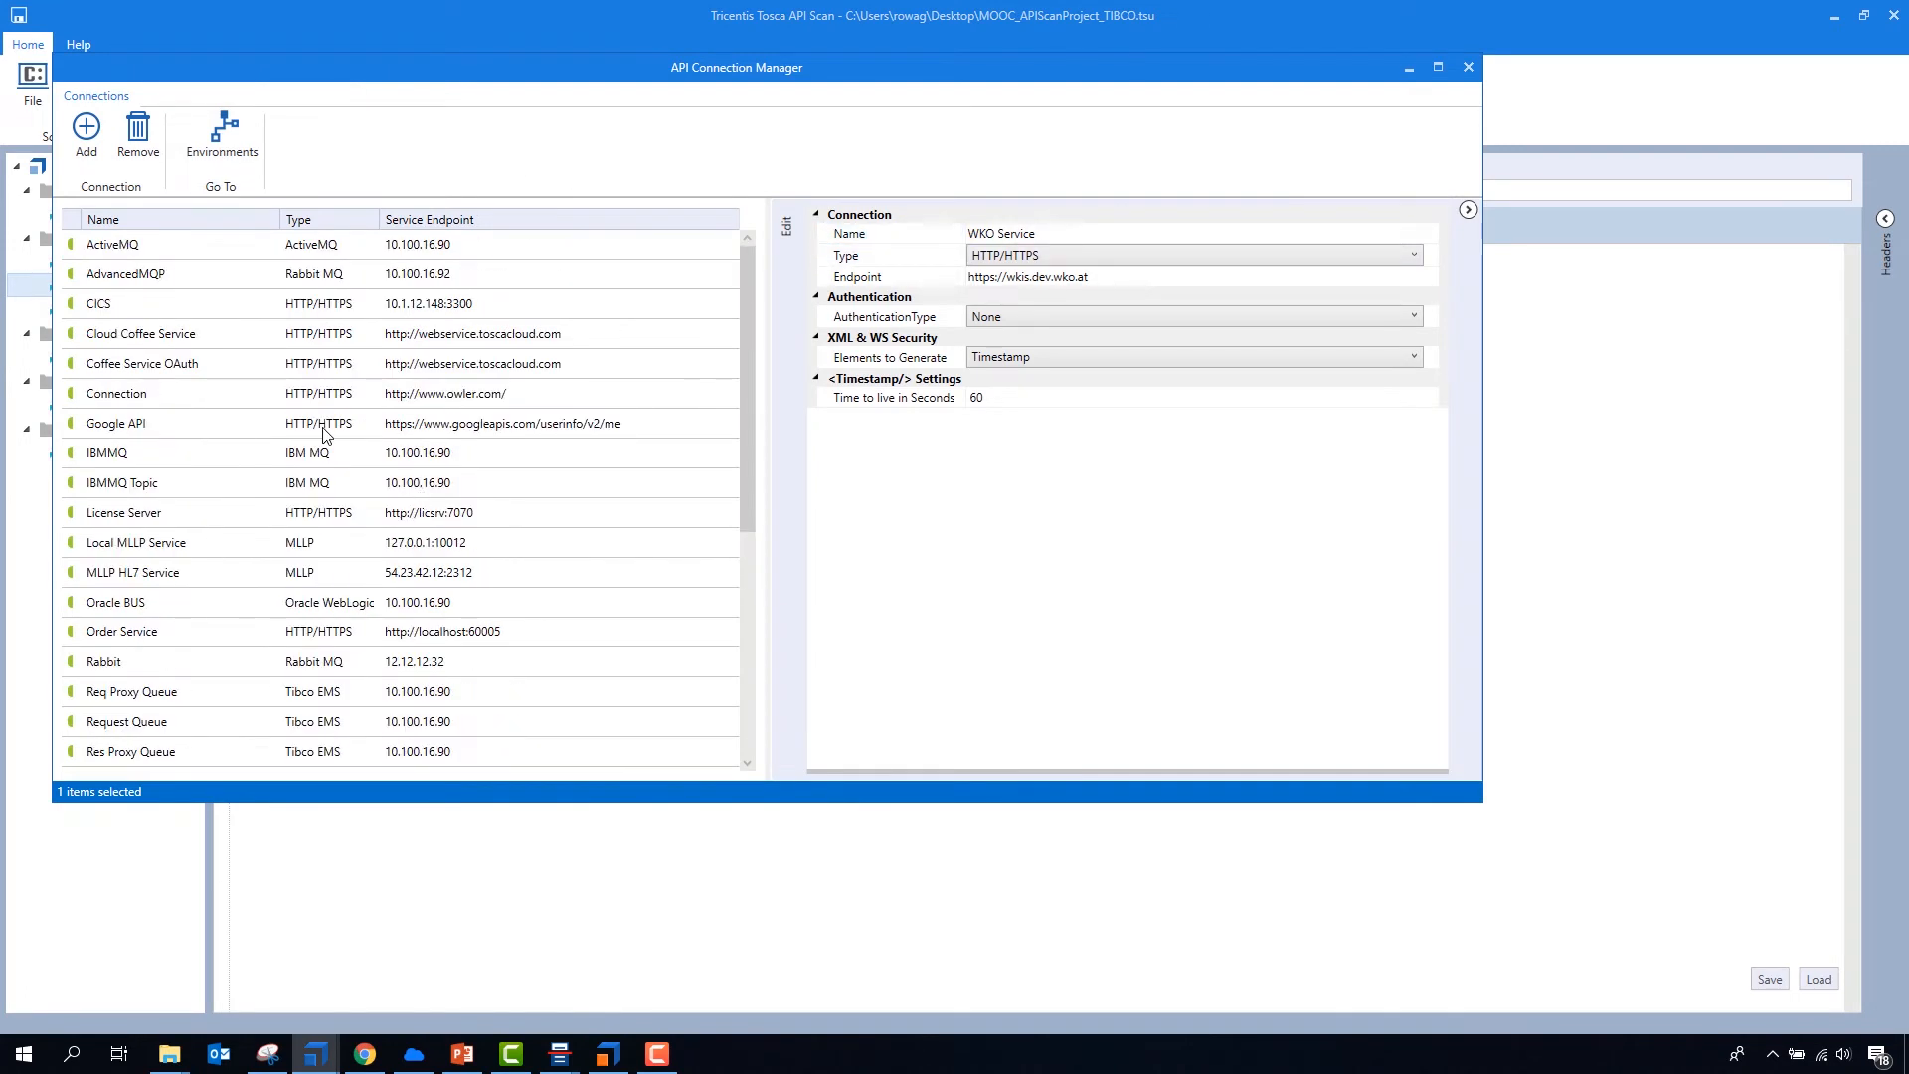
left_click(198, 395)
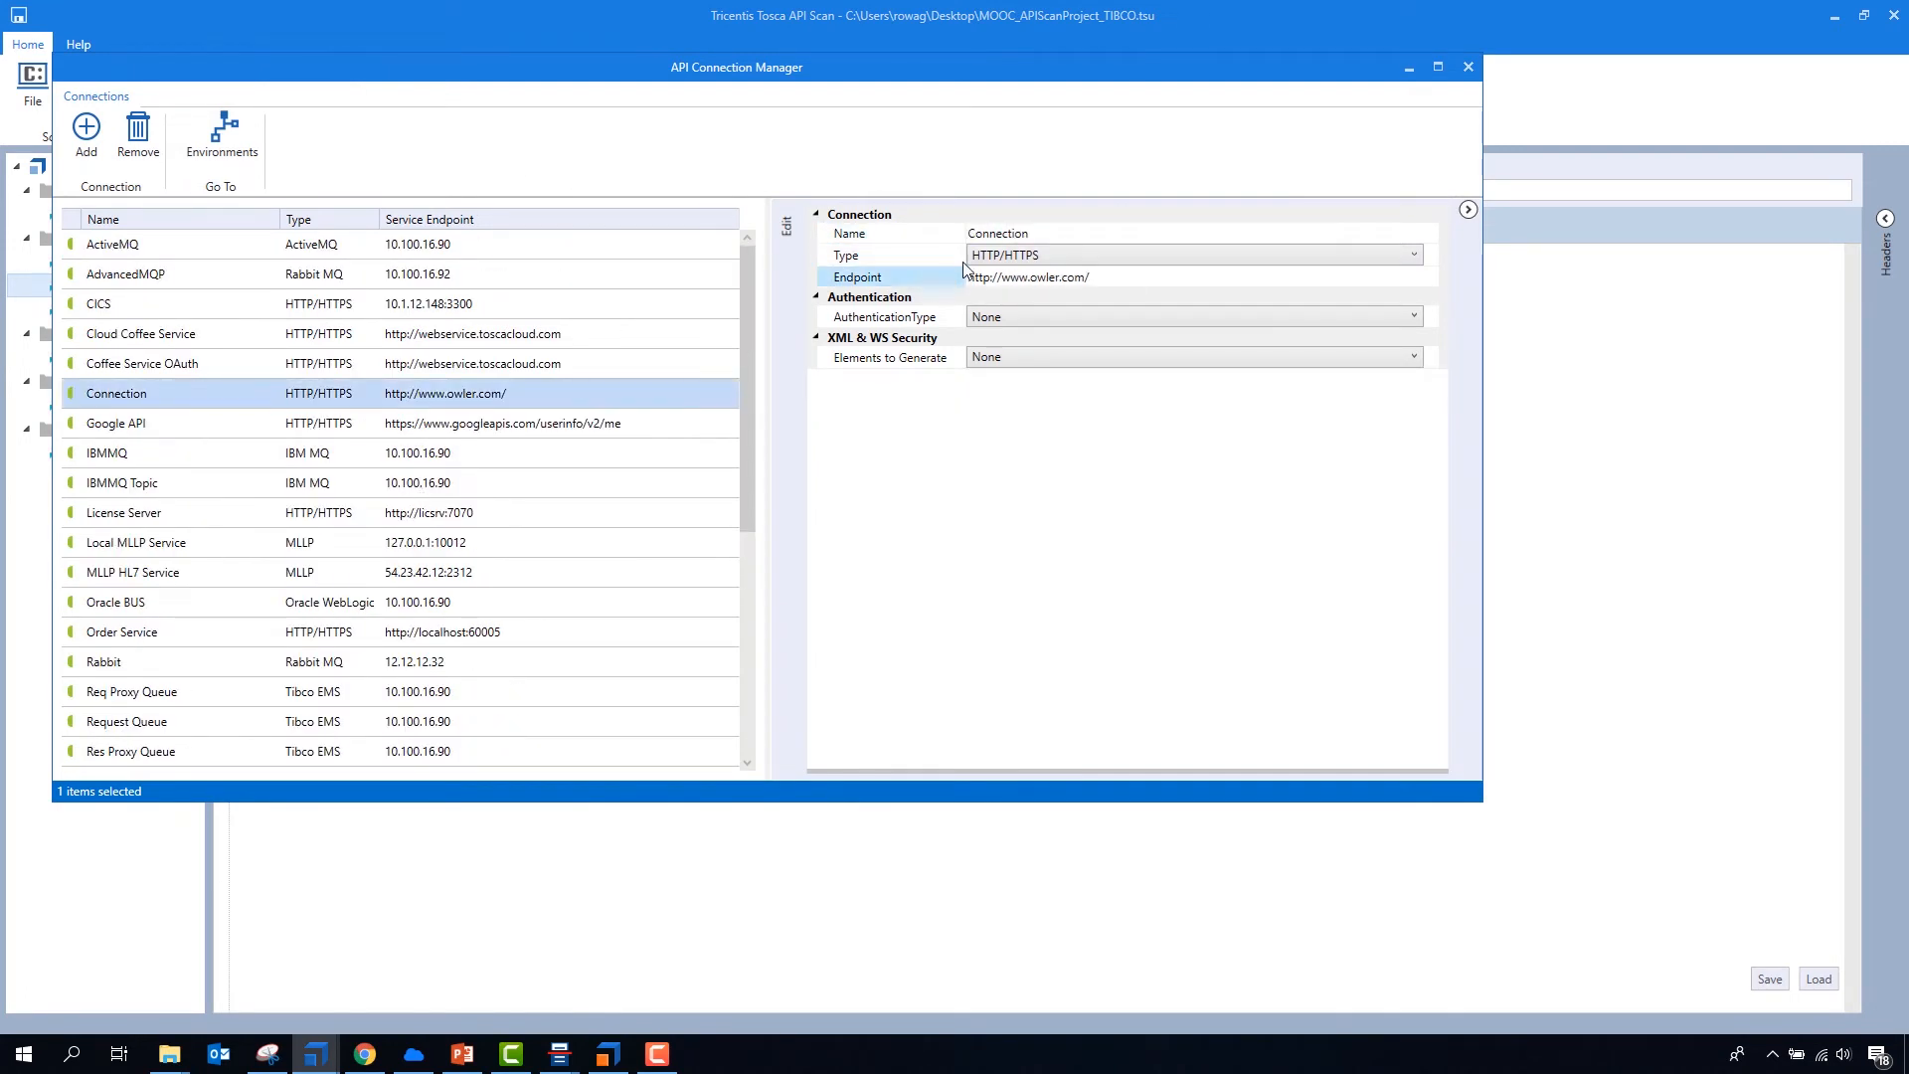
left_click(1039, 235)
left_click(1039, 235)
type("Ow")
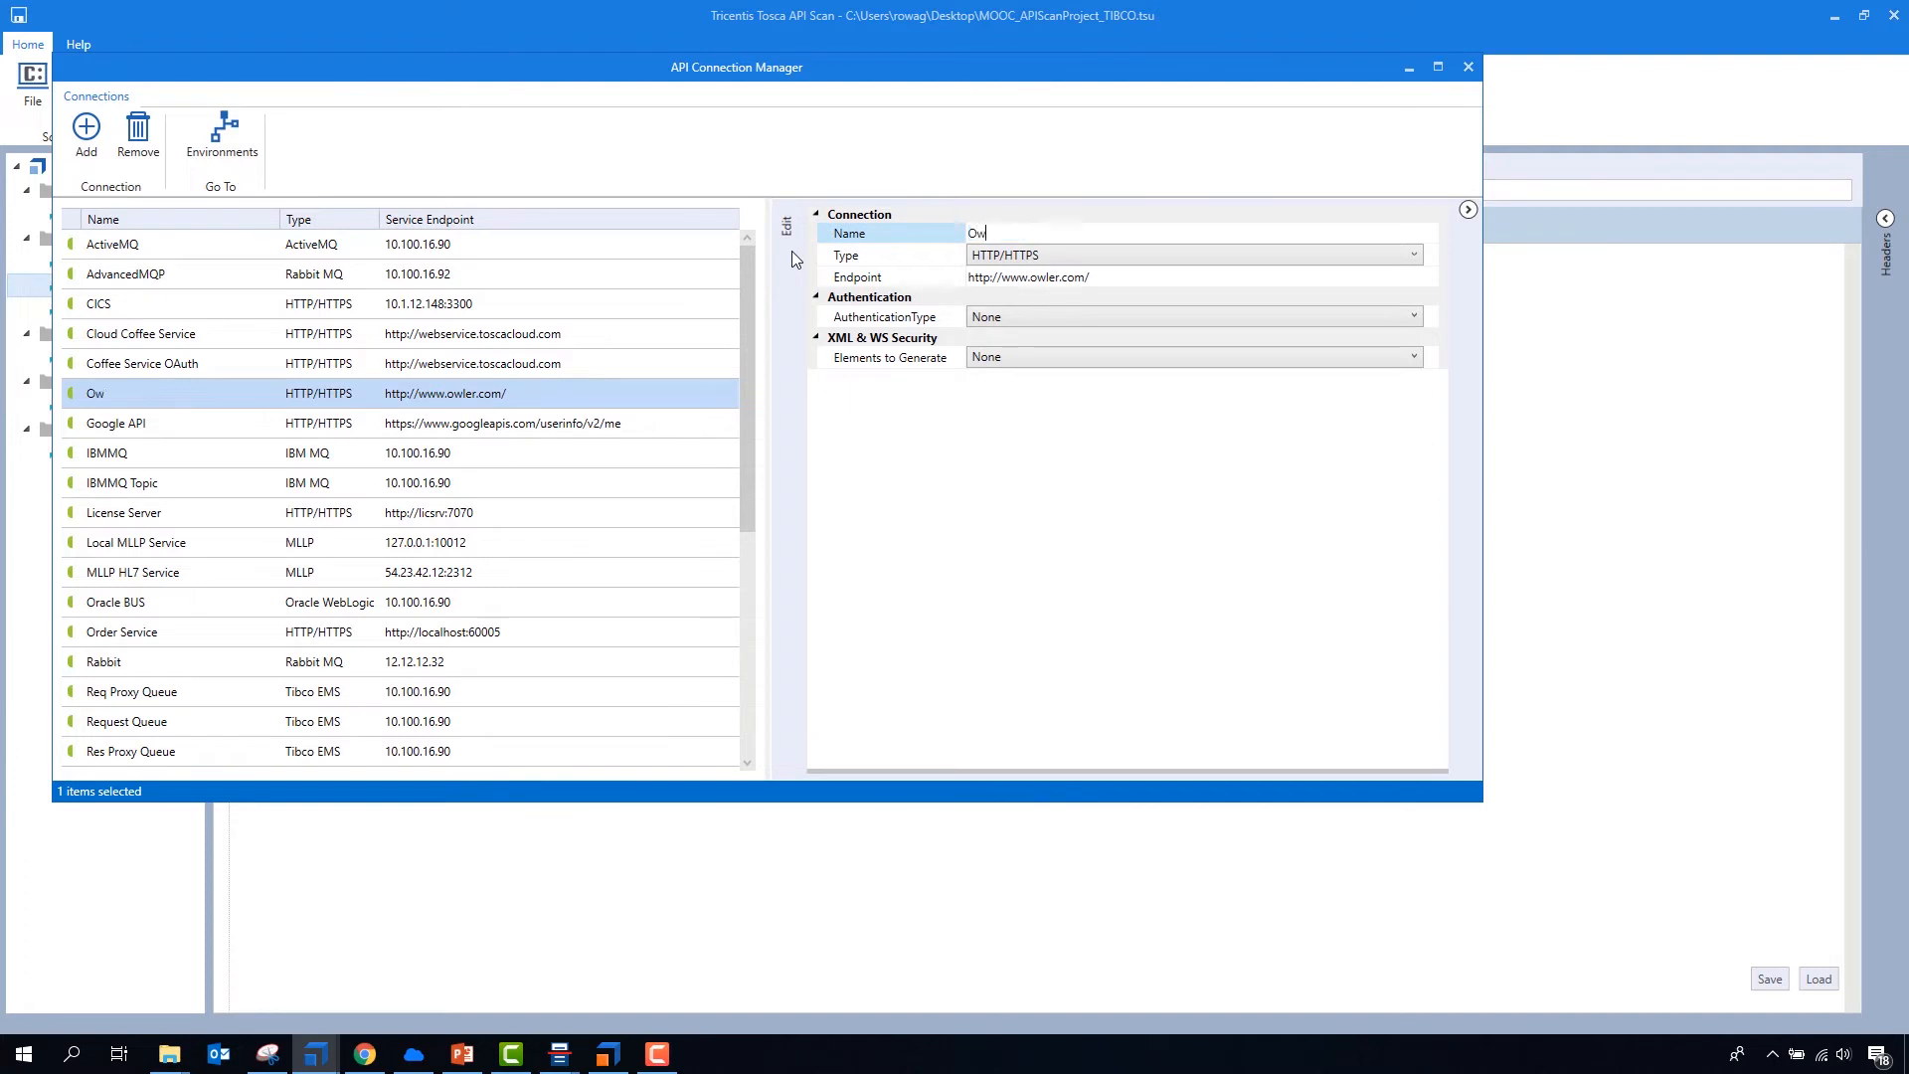
type("ler")
left_click(464, 421)
left_click(507, 395)
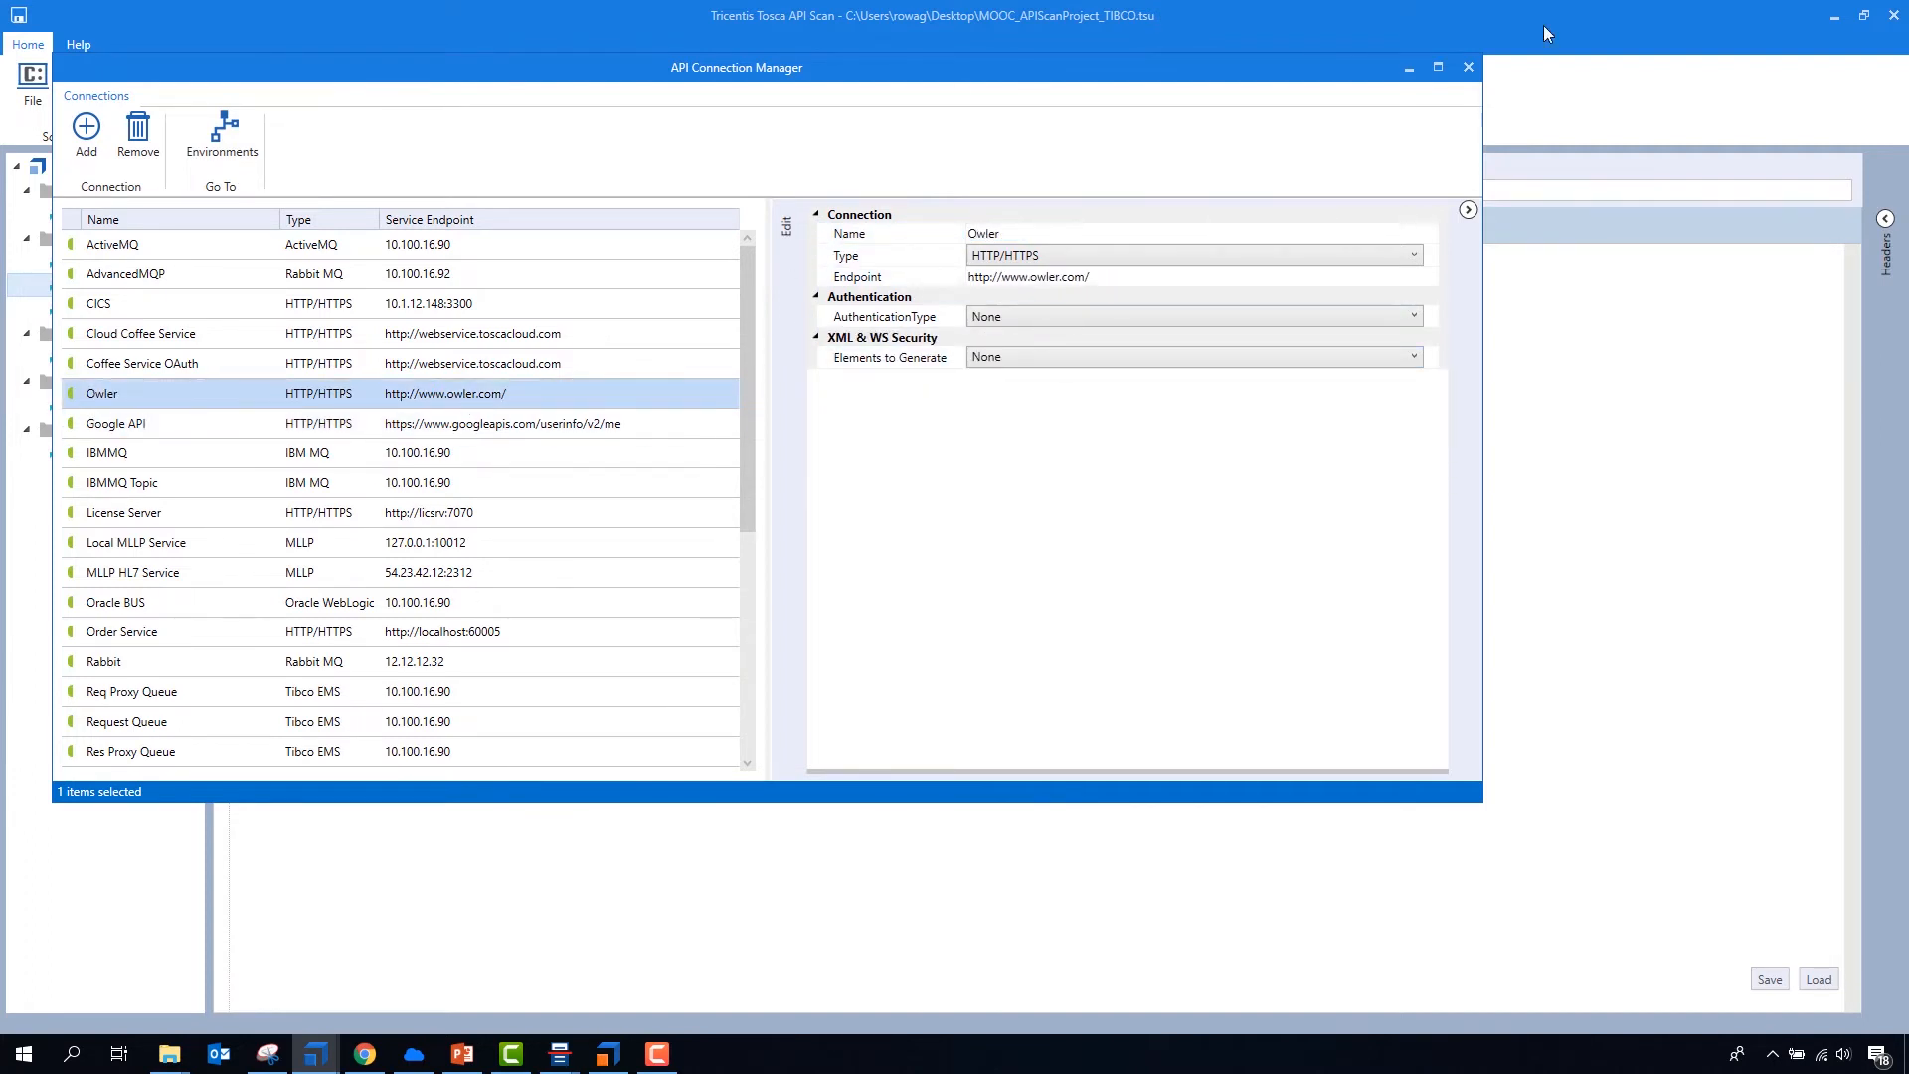
left_click(1470, 67)
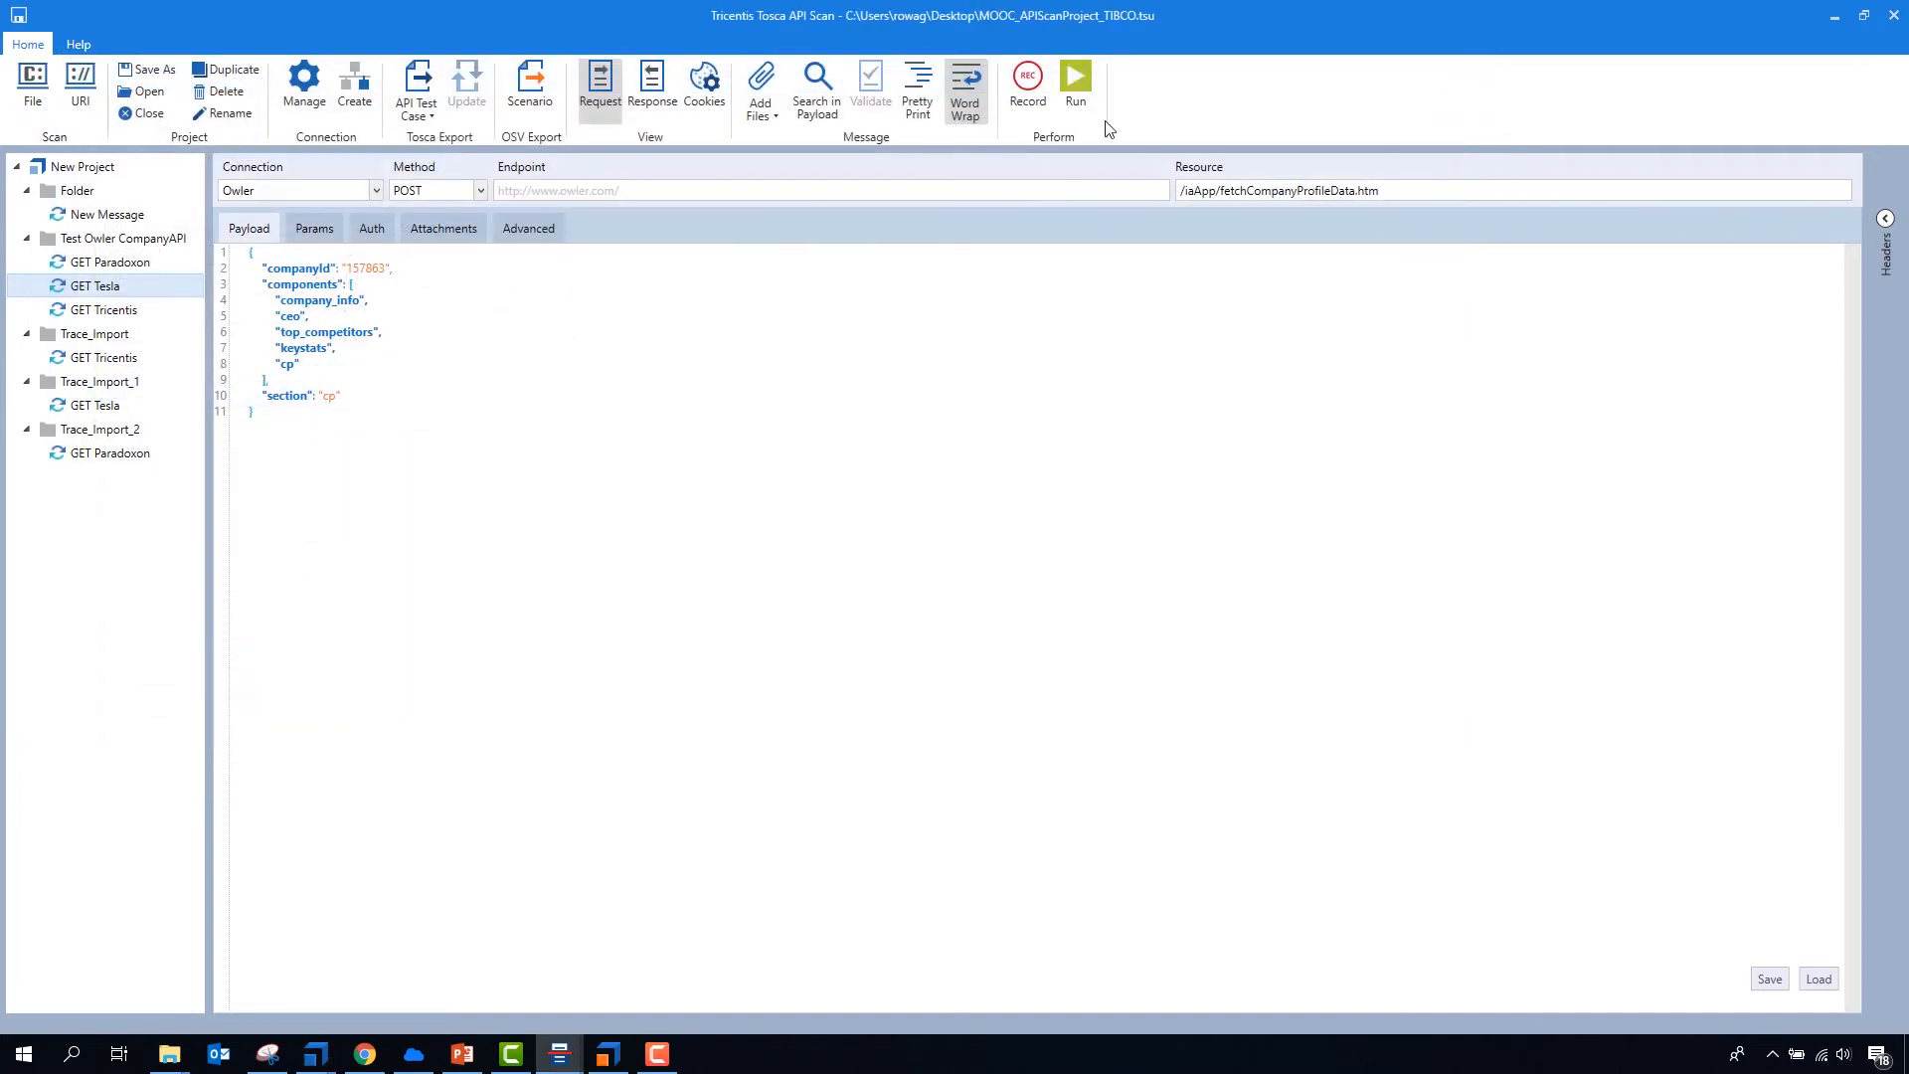
left_click(366, 197)
left_click(301, 195)
- Run the GET Paradoxon request over the vREST connection three times
left_click(126, 265)
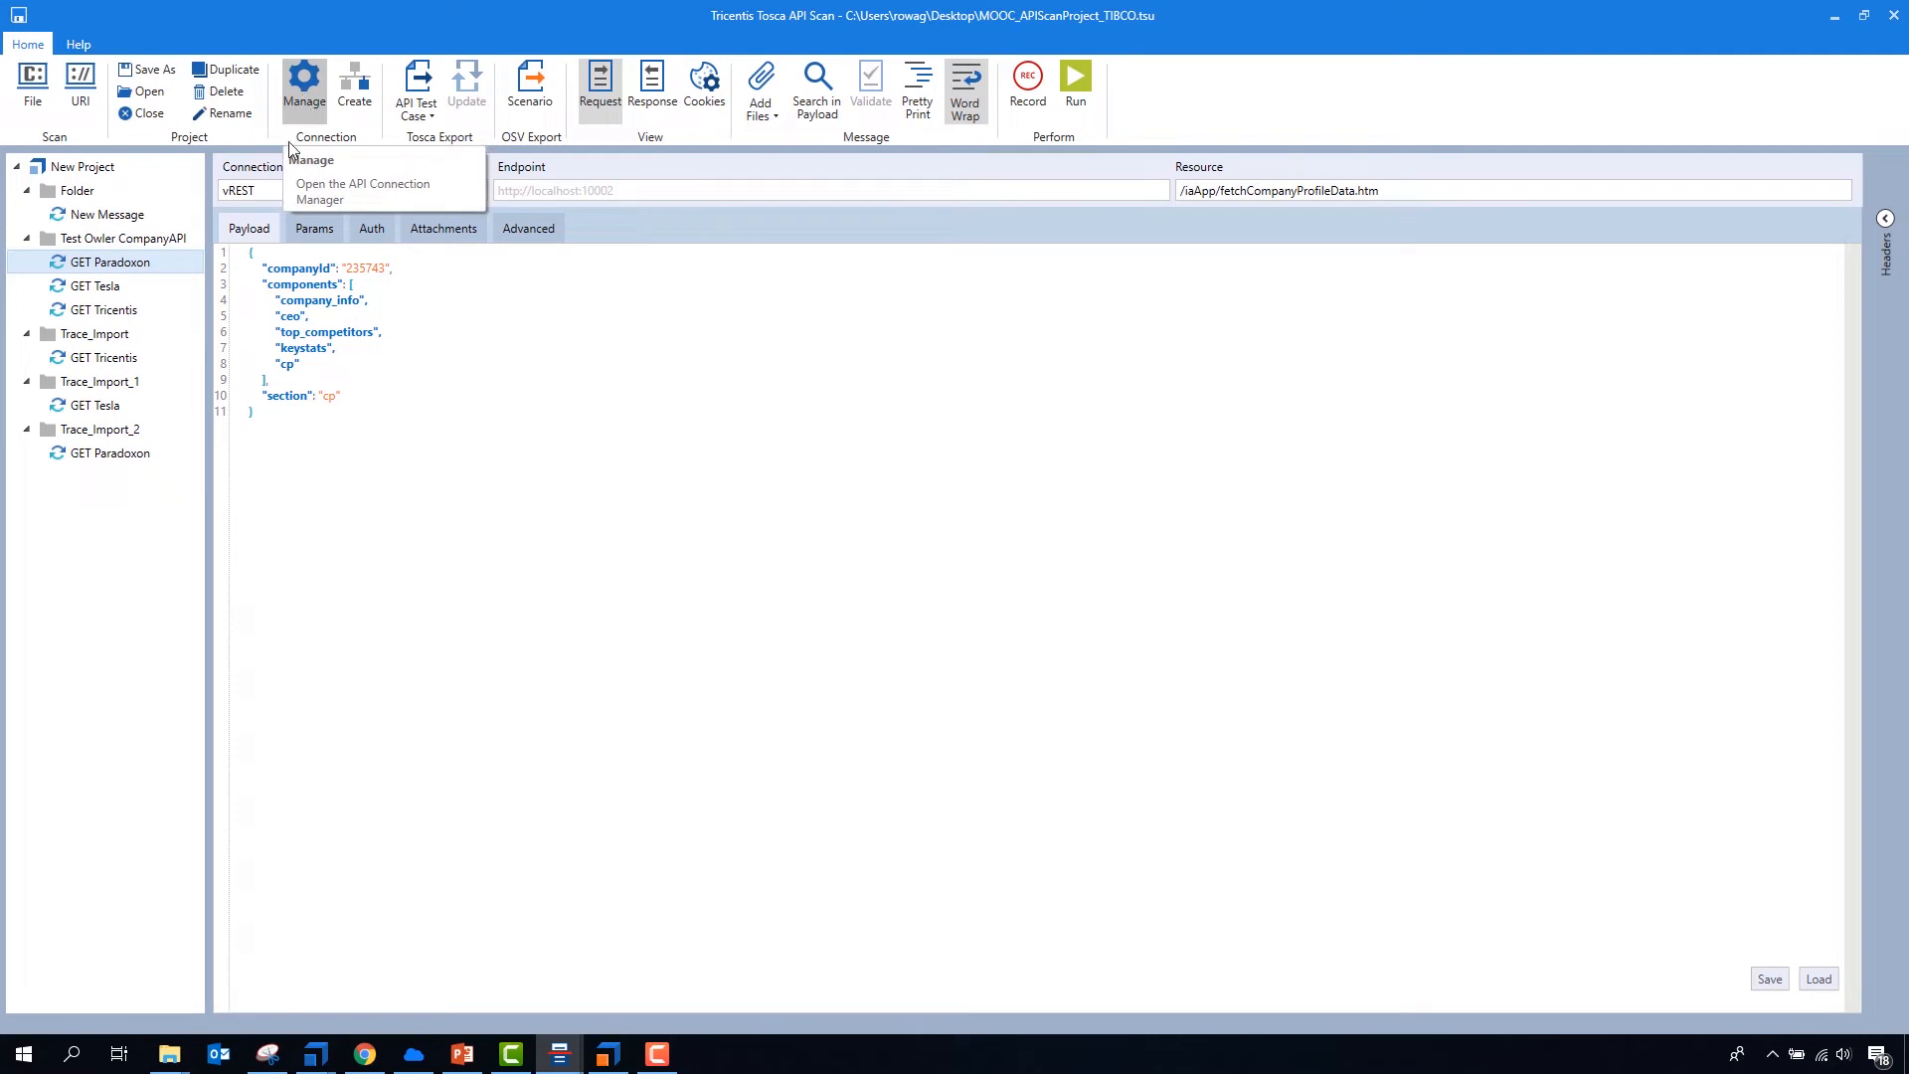
left_click(298, 384)
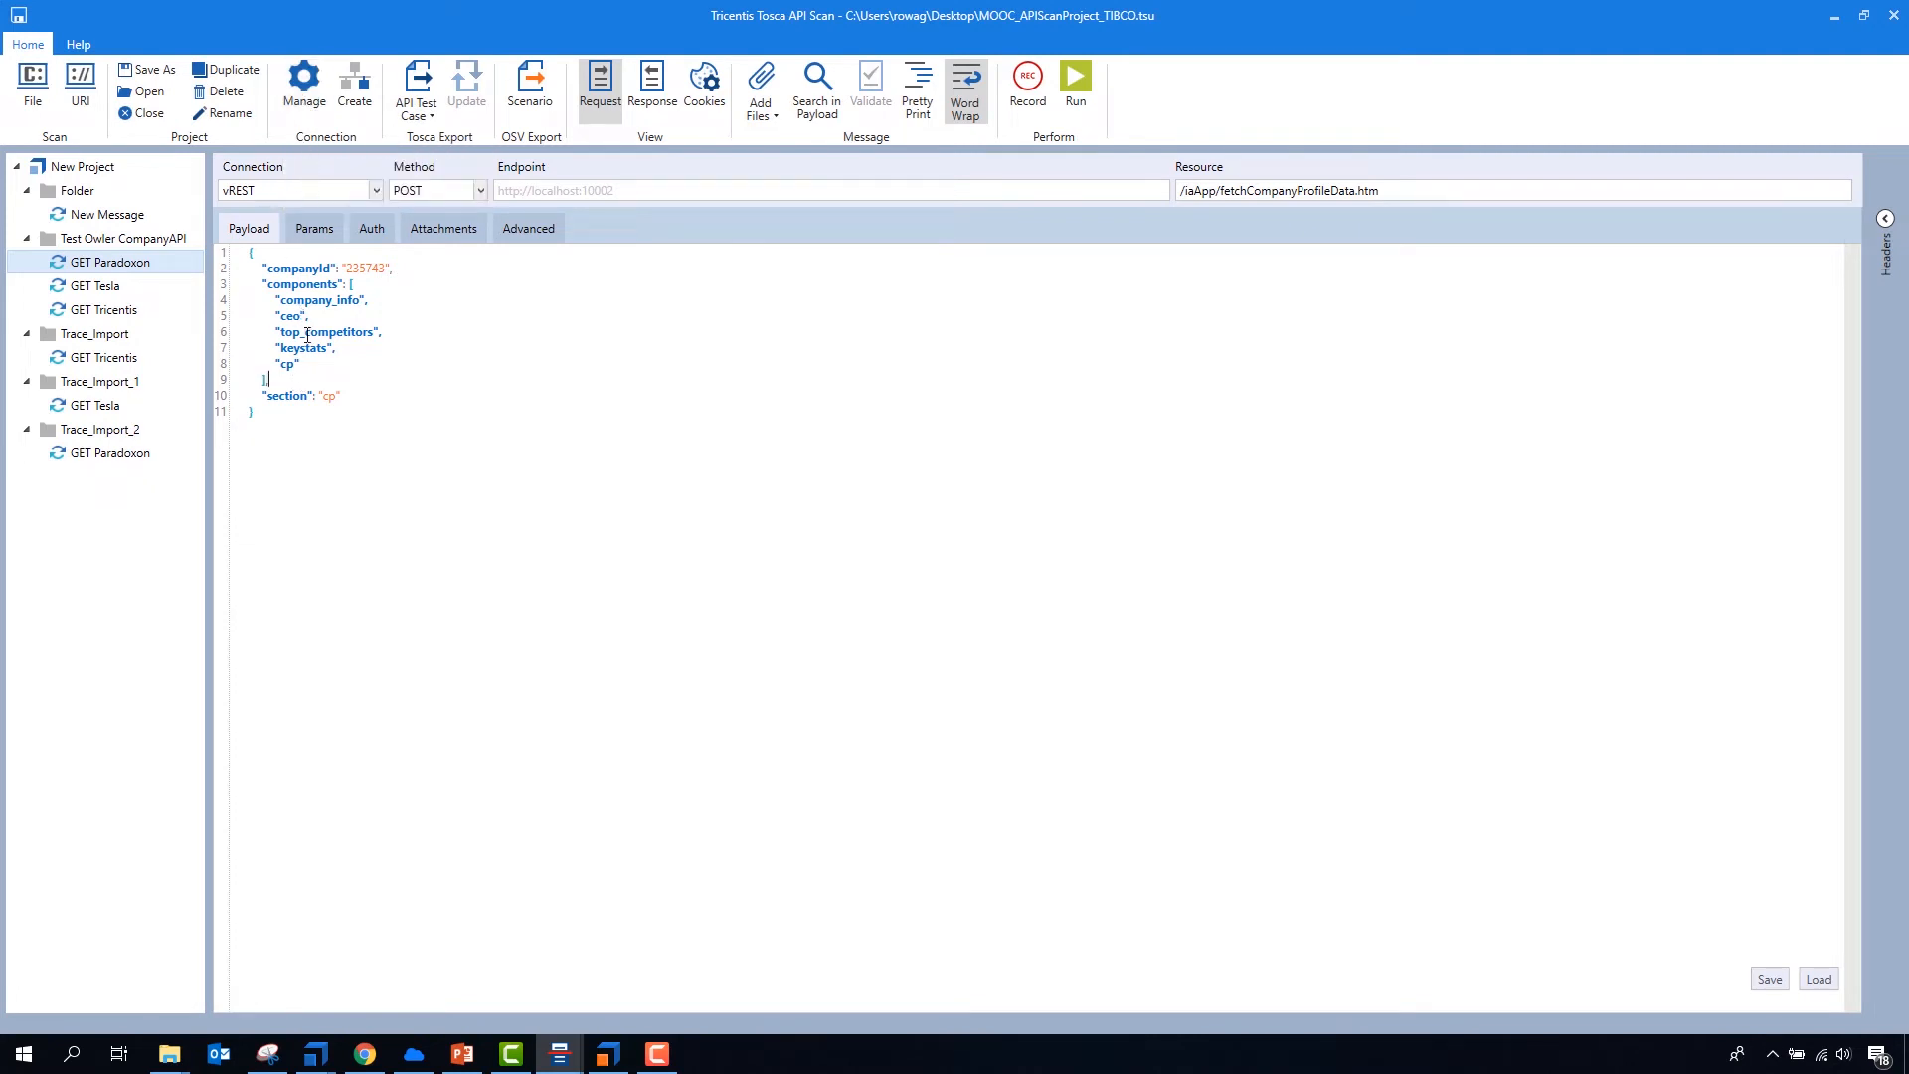
left_click(1082, 82)
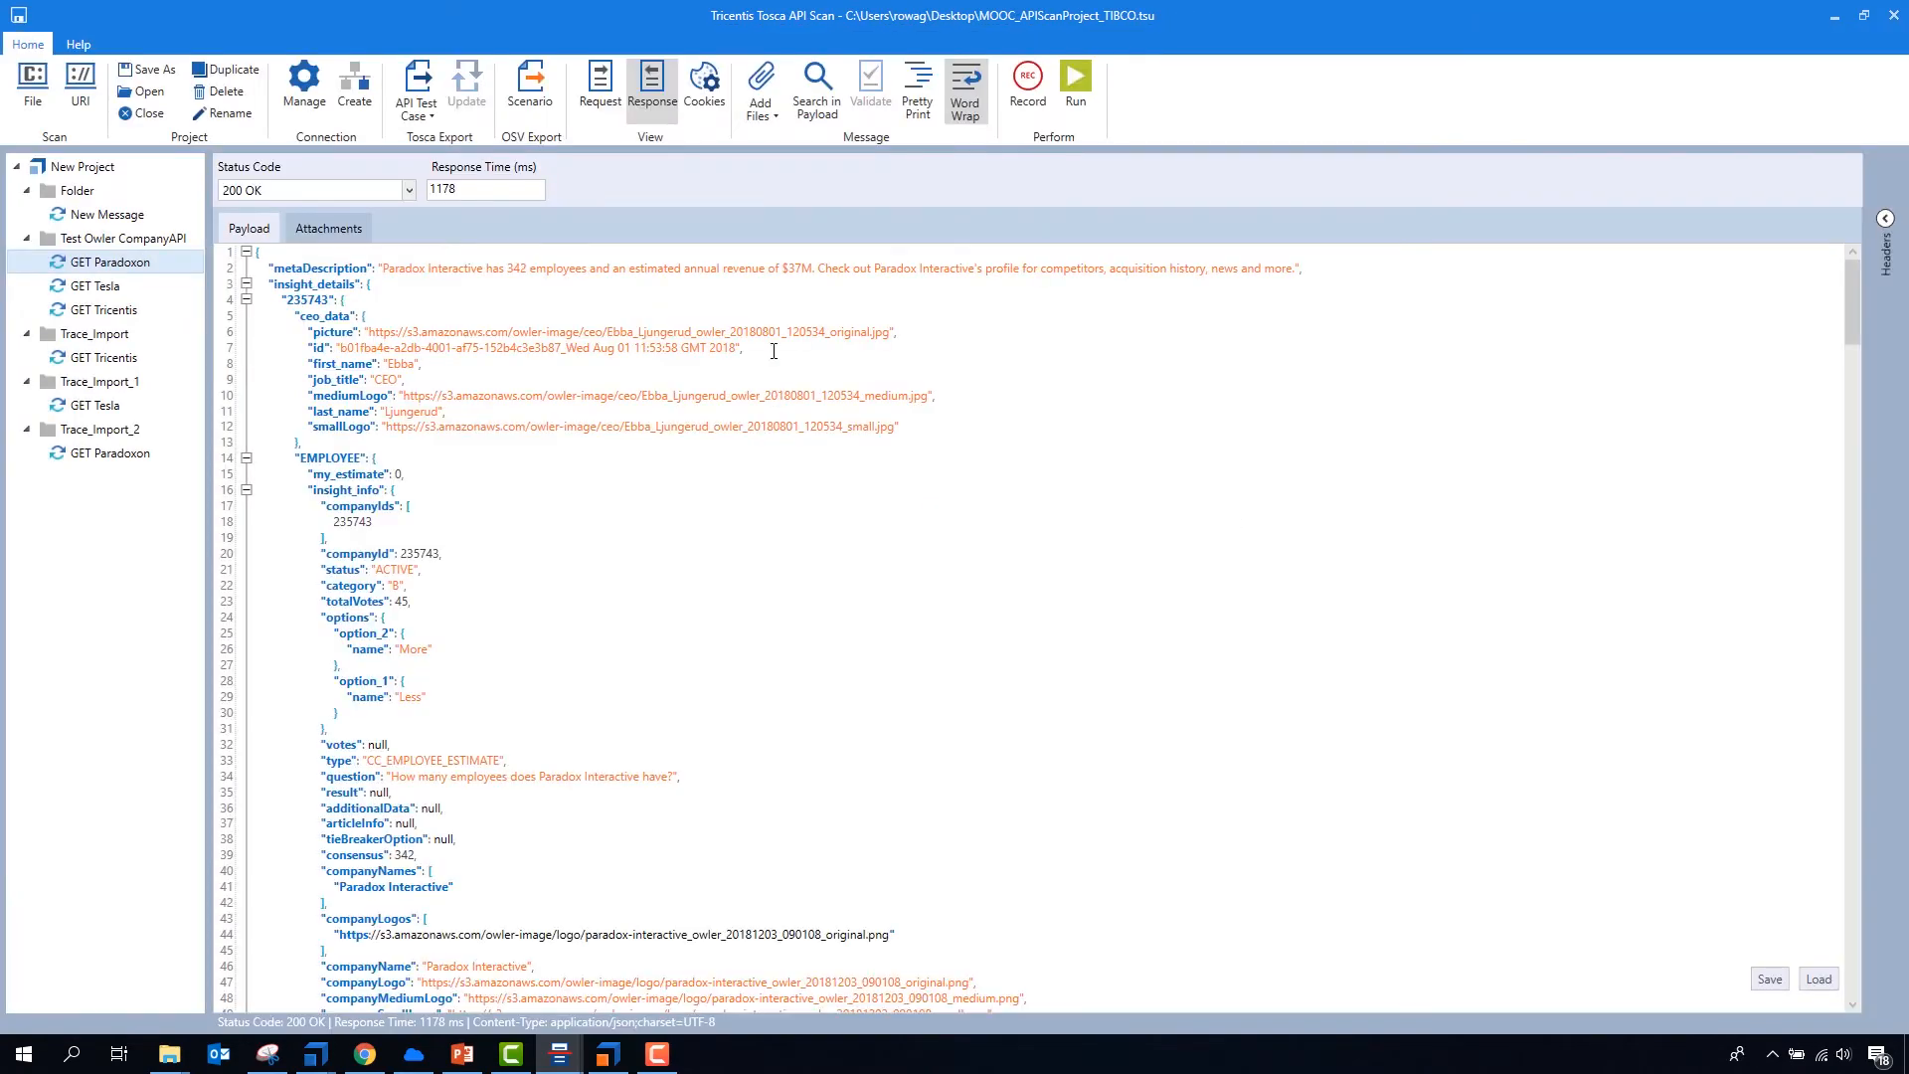
left_click(1082, 113)
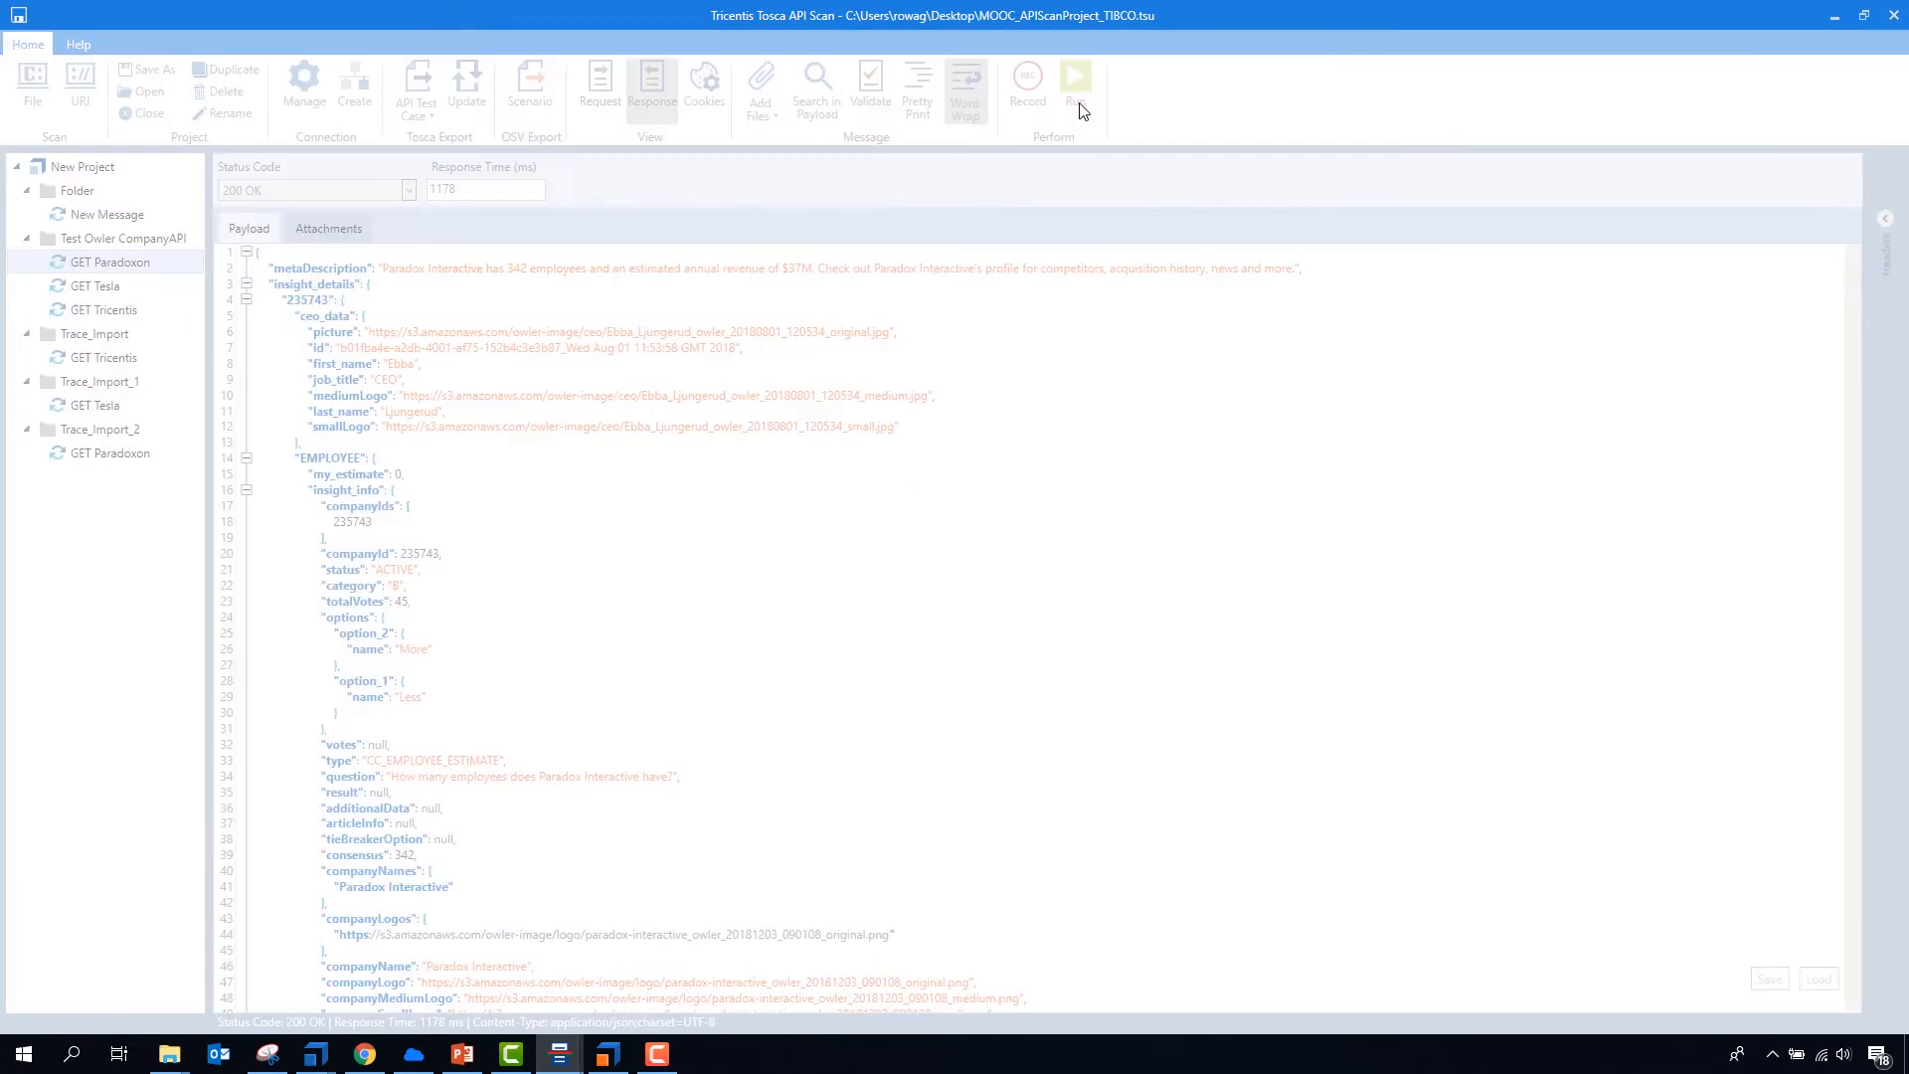
left_click(1078, 108)
- Switch to Tosca OSV Monitor and inspect the steps of the most recent completed GET Paradoxon scenario
mouse_move(608, 1054)
left_click(601, 924)
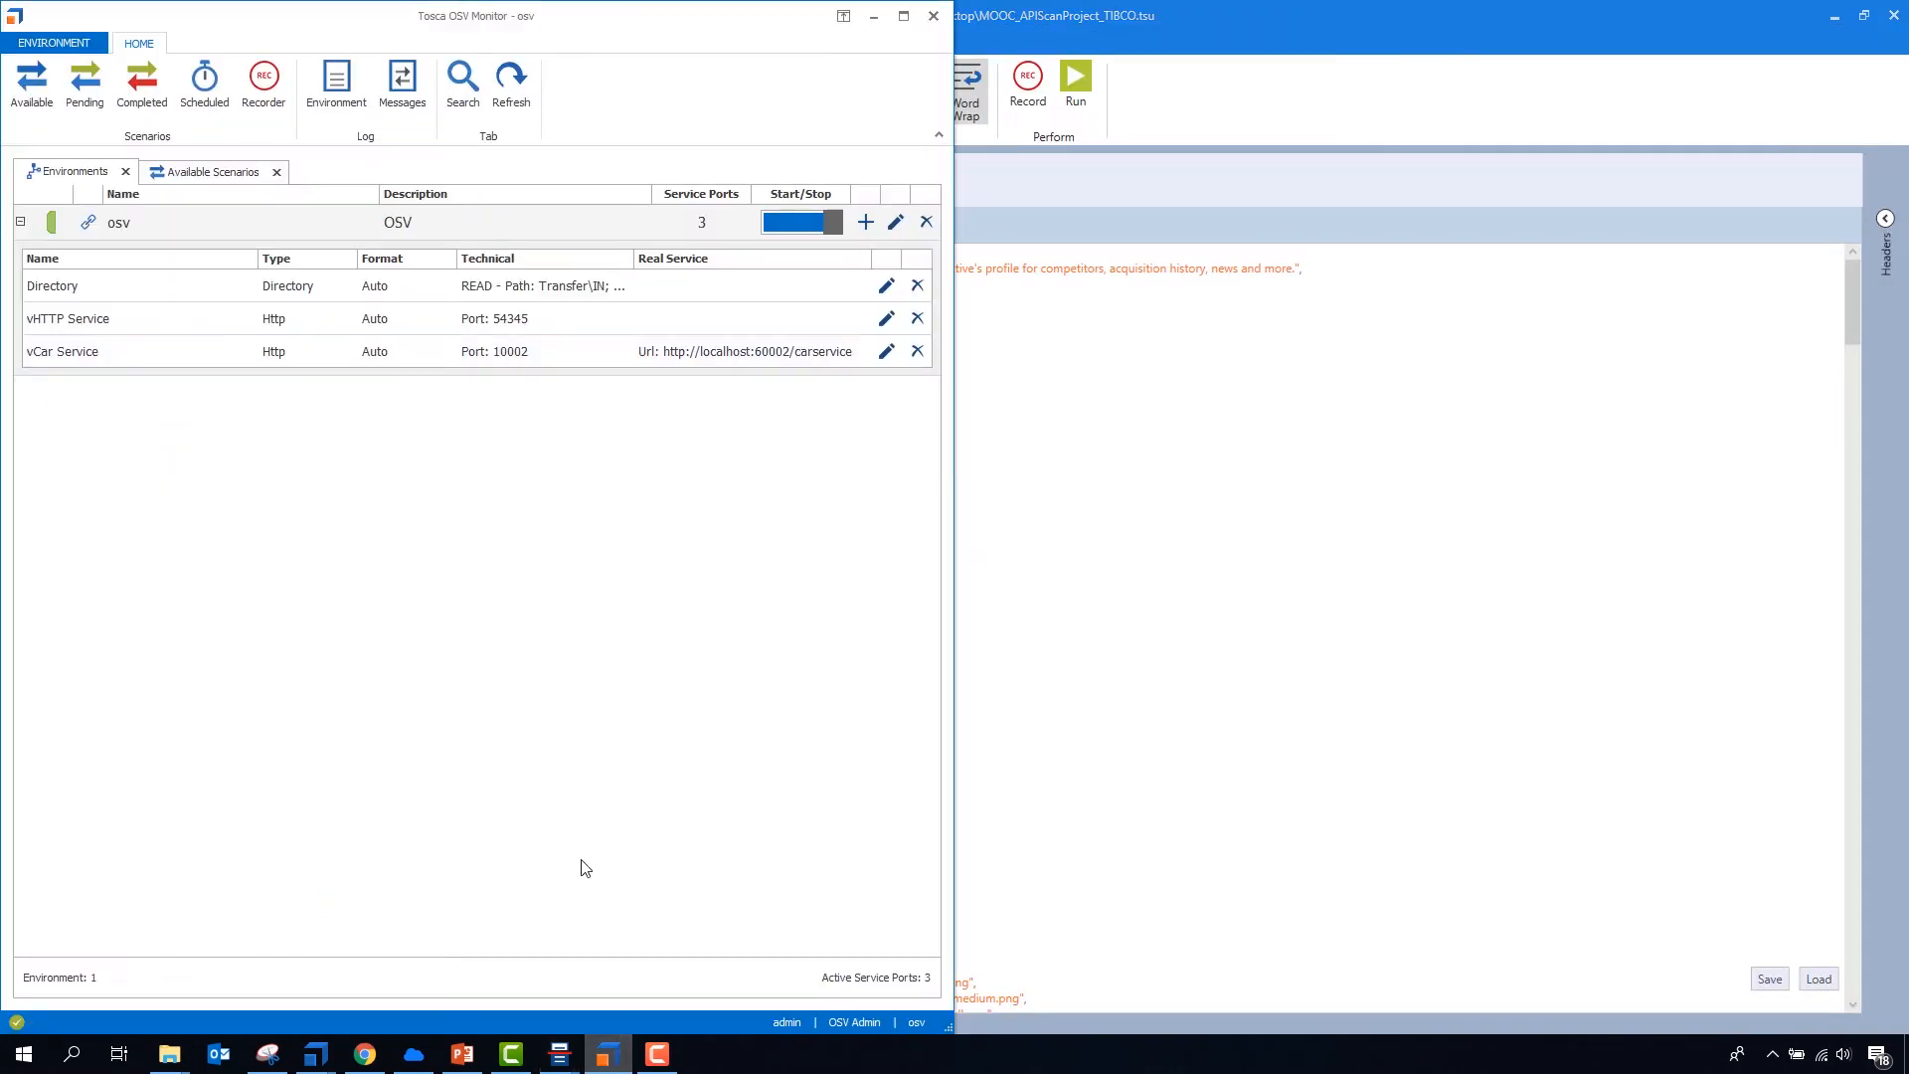
left_click(159, 100)
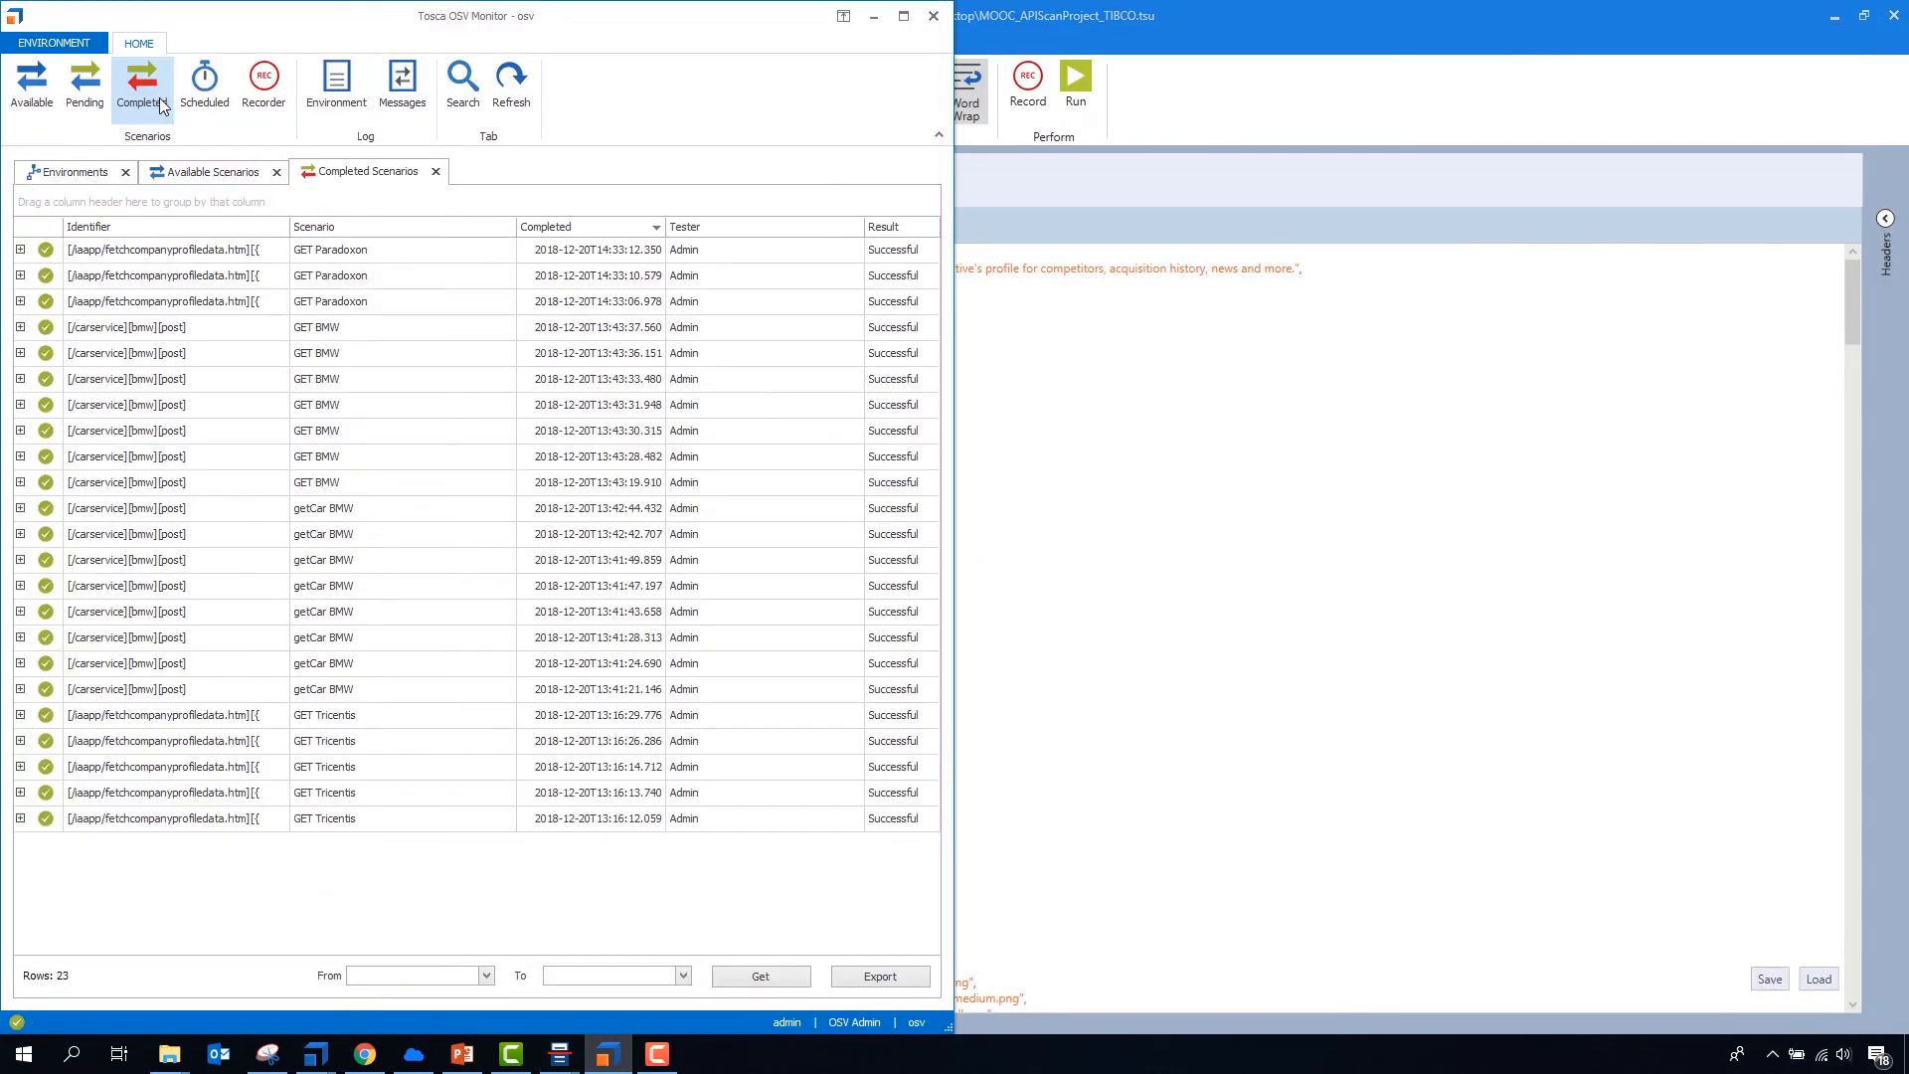
left_click(171, 255)
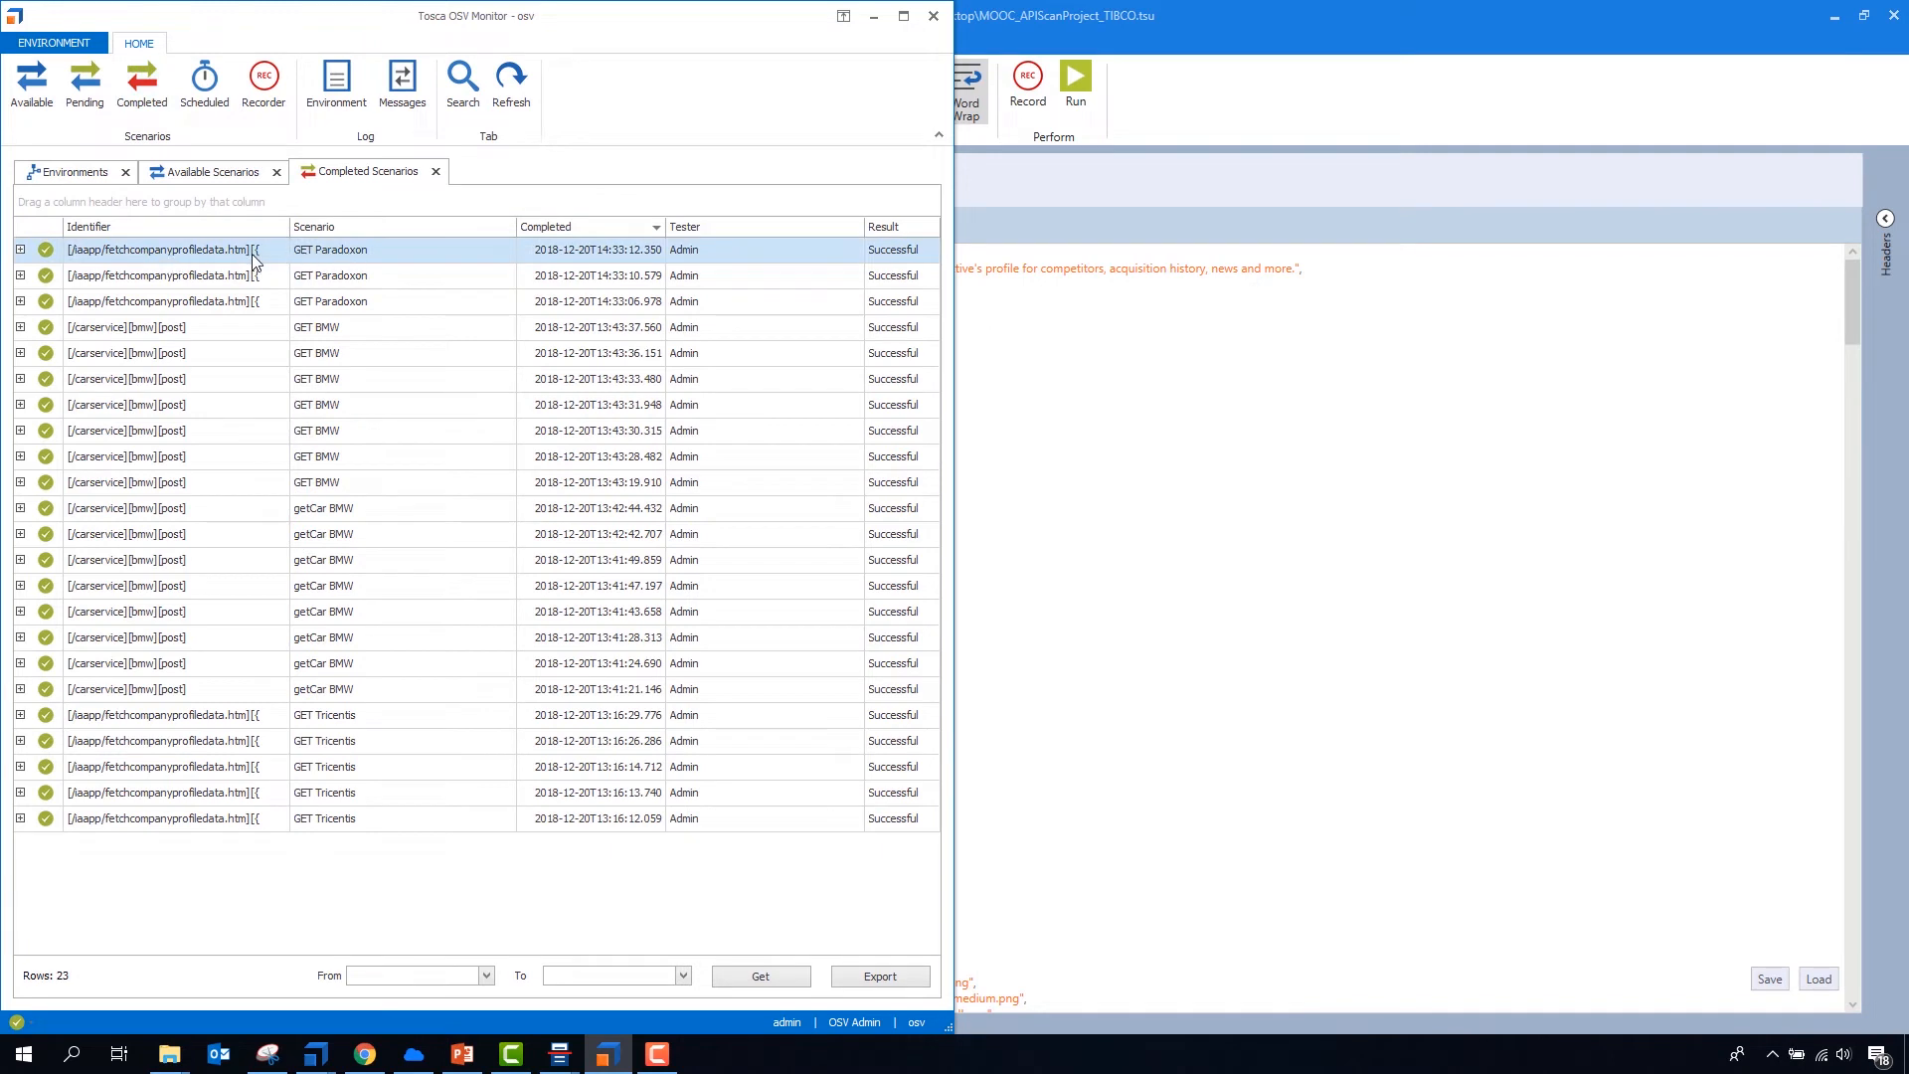
left_click(20, 250)
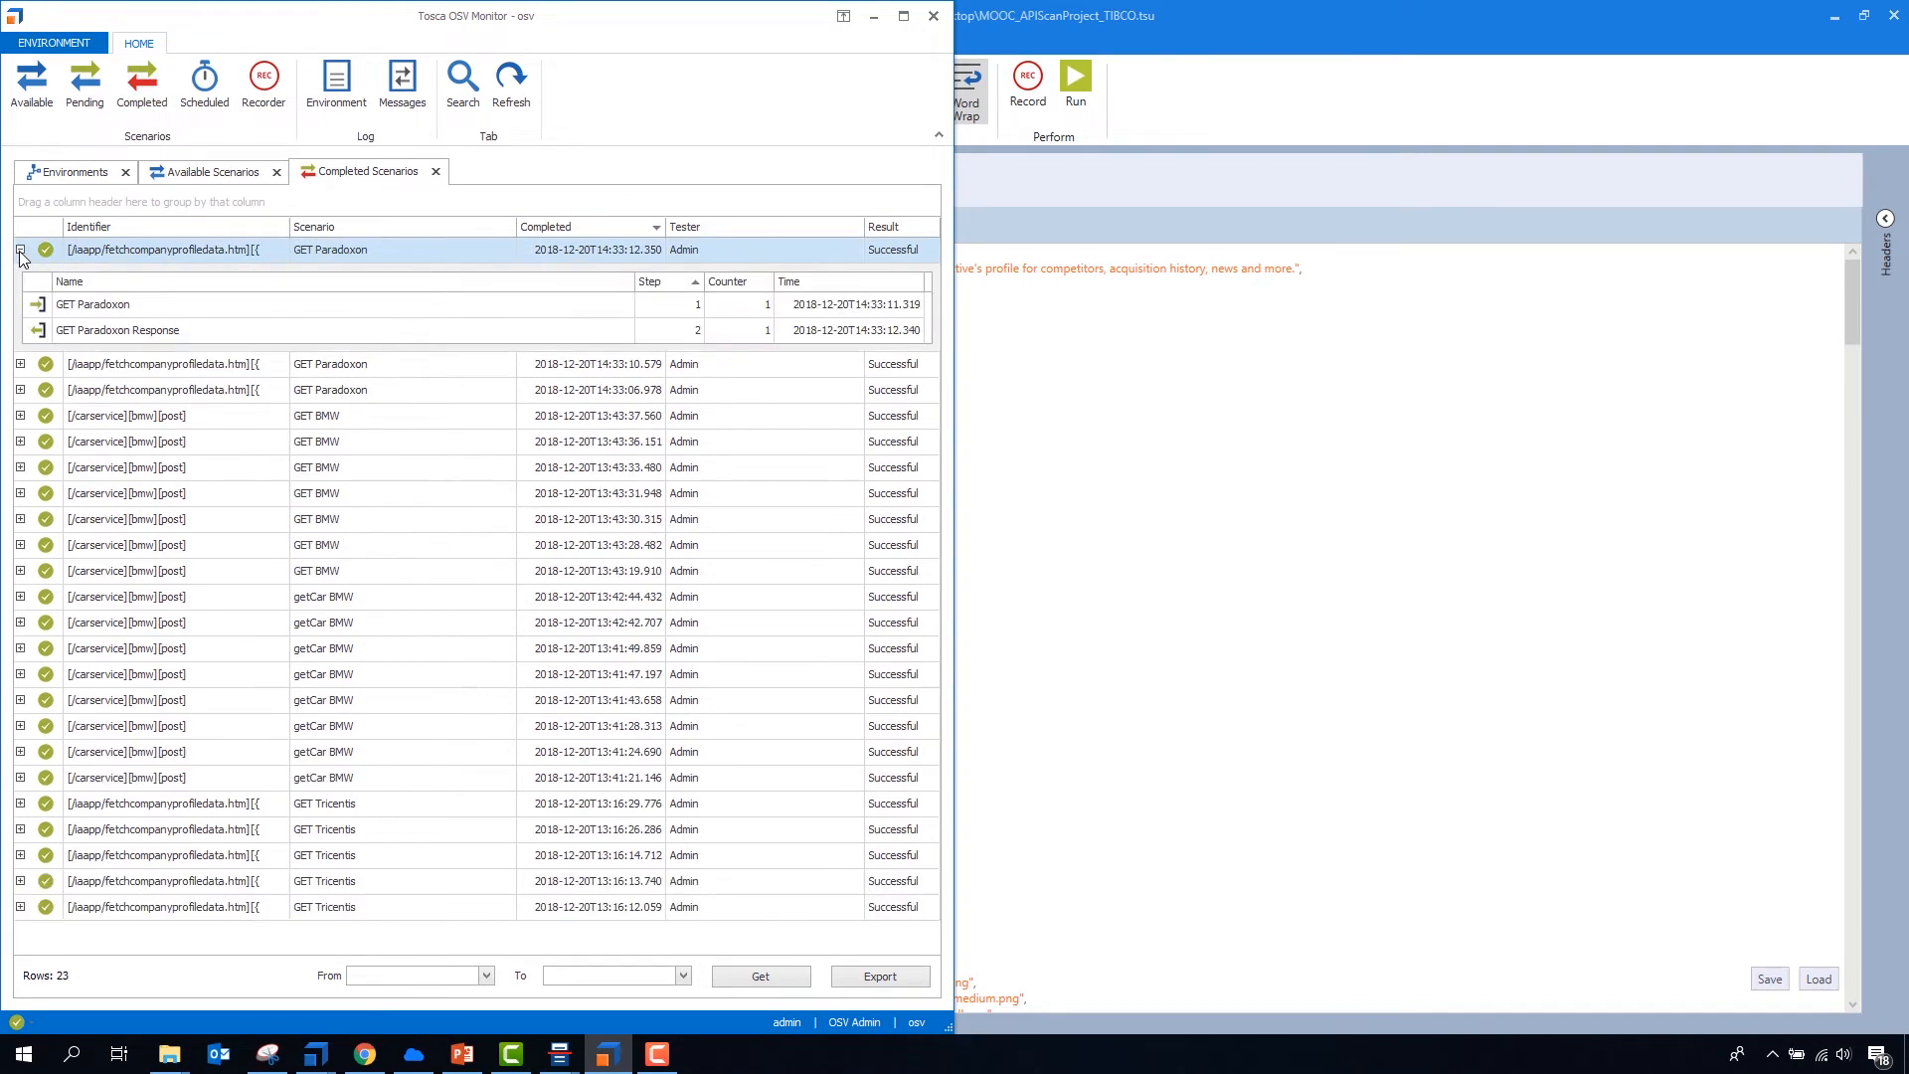
left_click(20, 250)
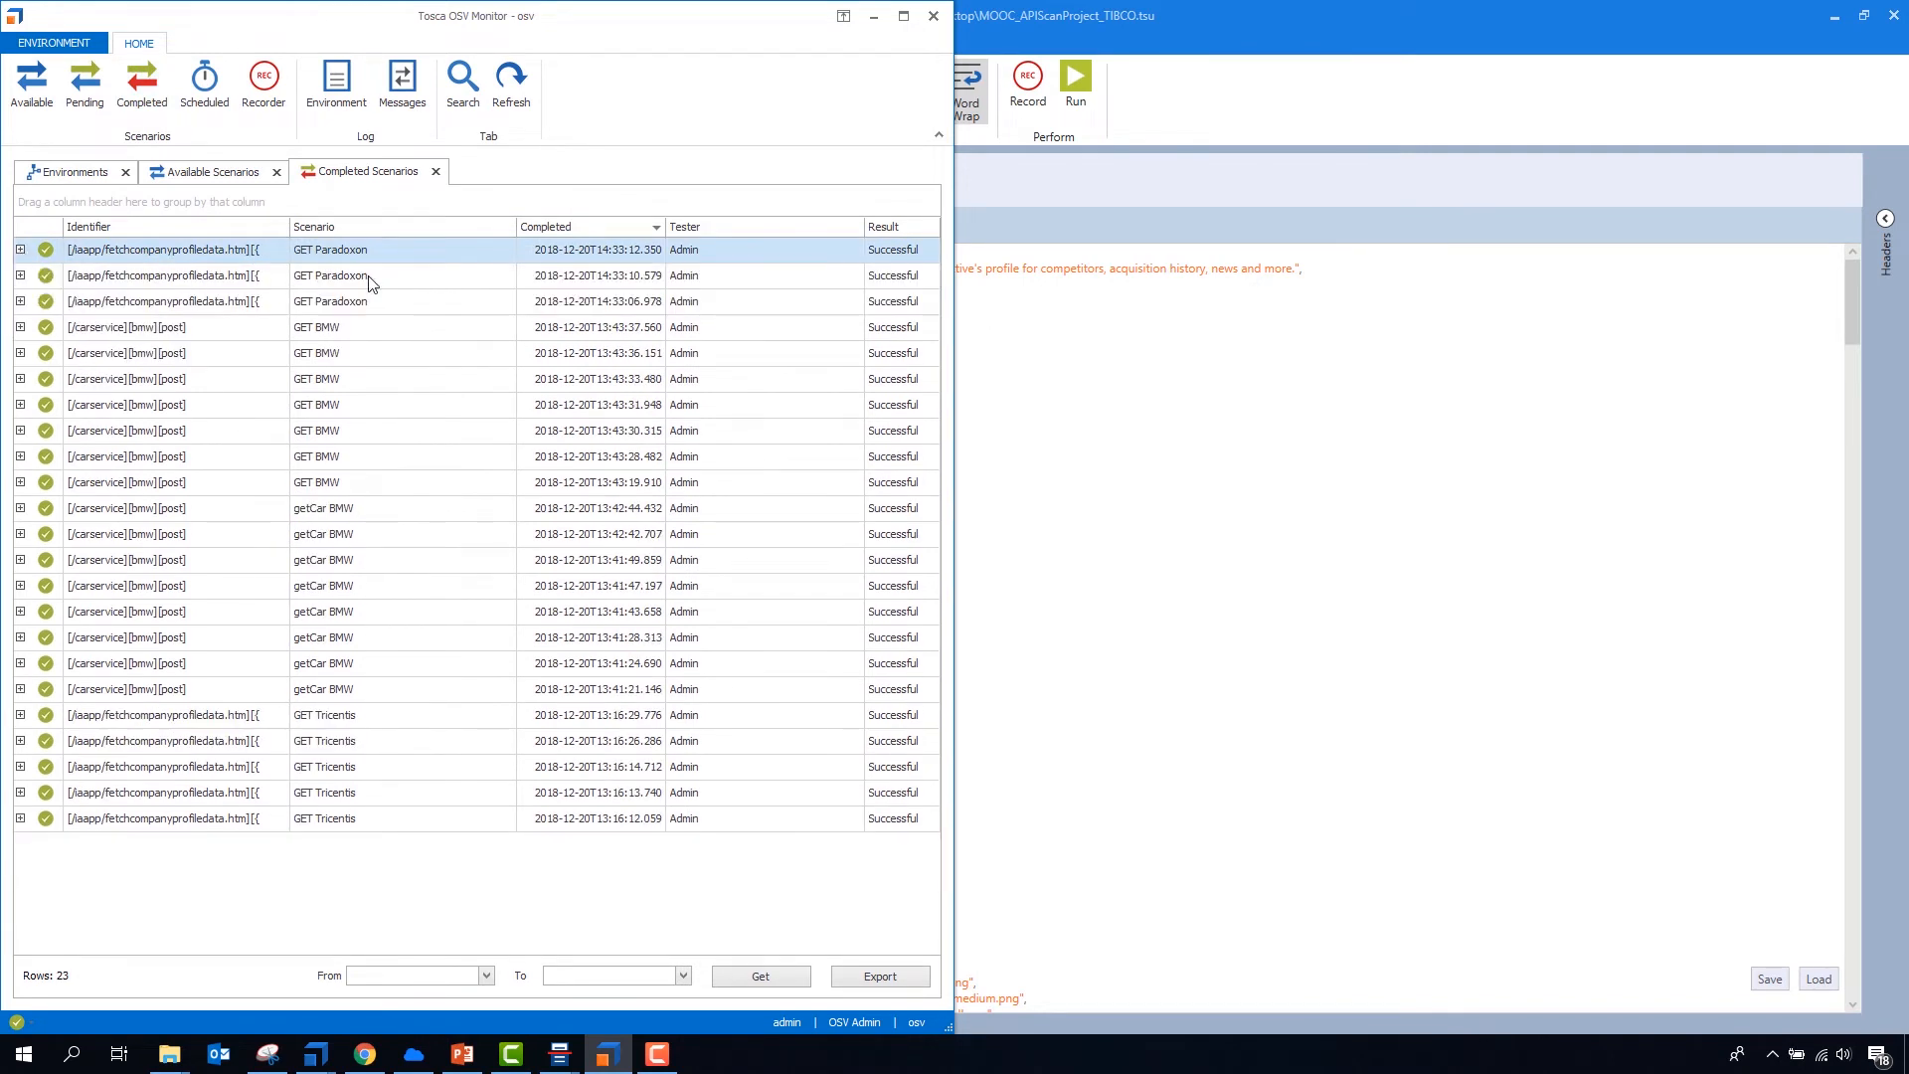
- Return to Tosca API Scan and export the GET Tesla and GET Tricentis requests as scenarios to the osv environment on localhost
left_click(1129, 324)
left_click(110, 286)
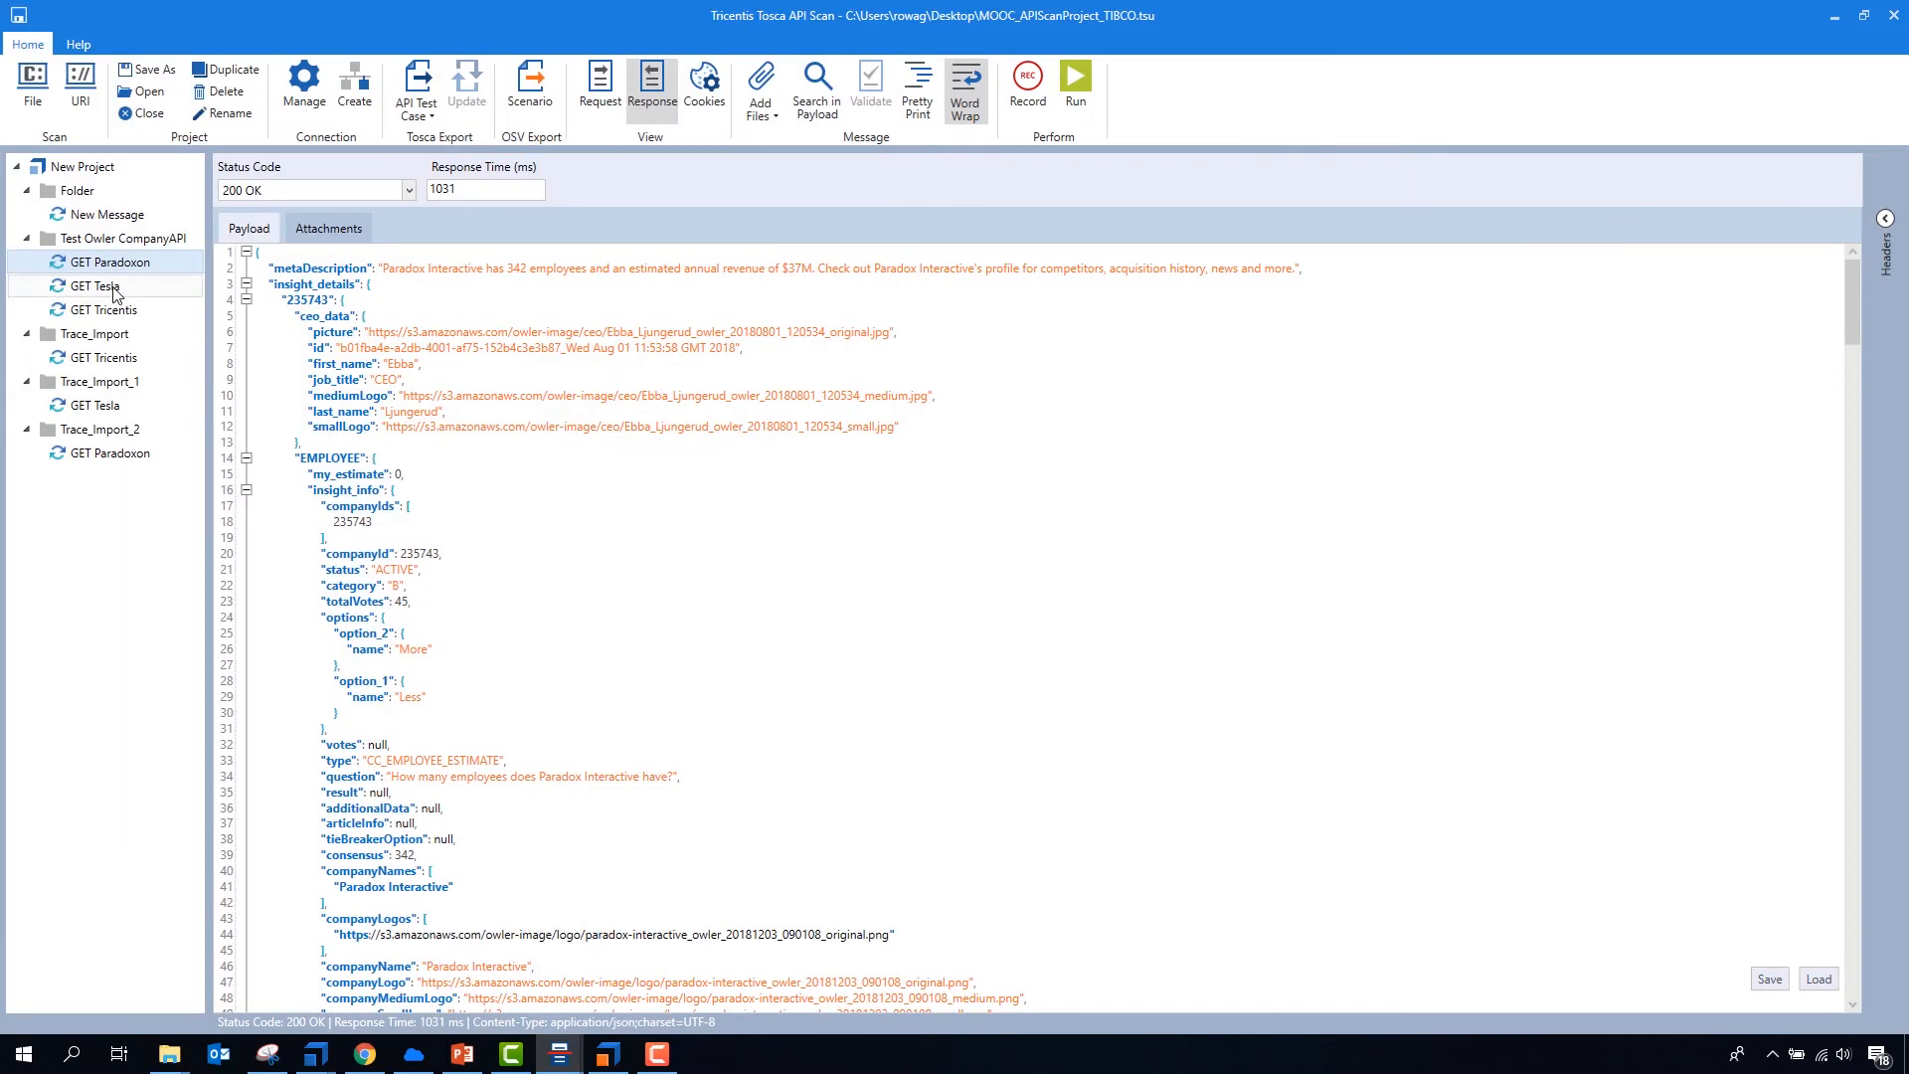
left_click(121, 308)
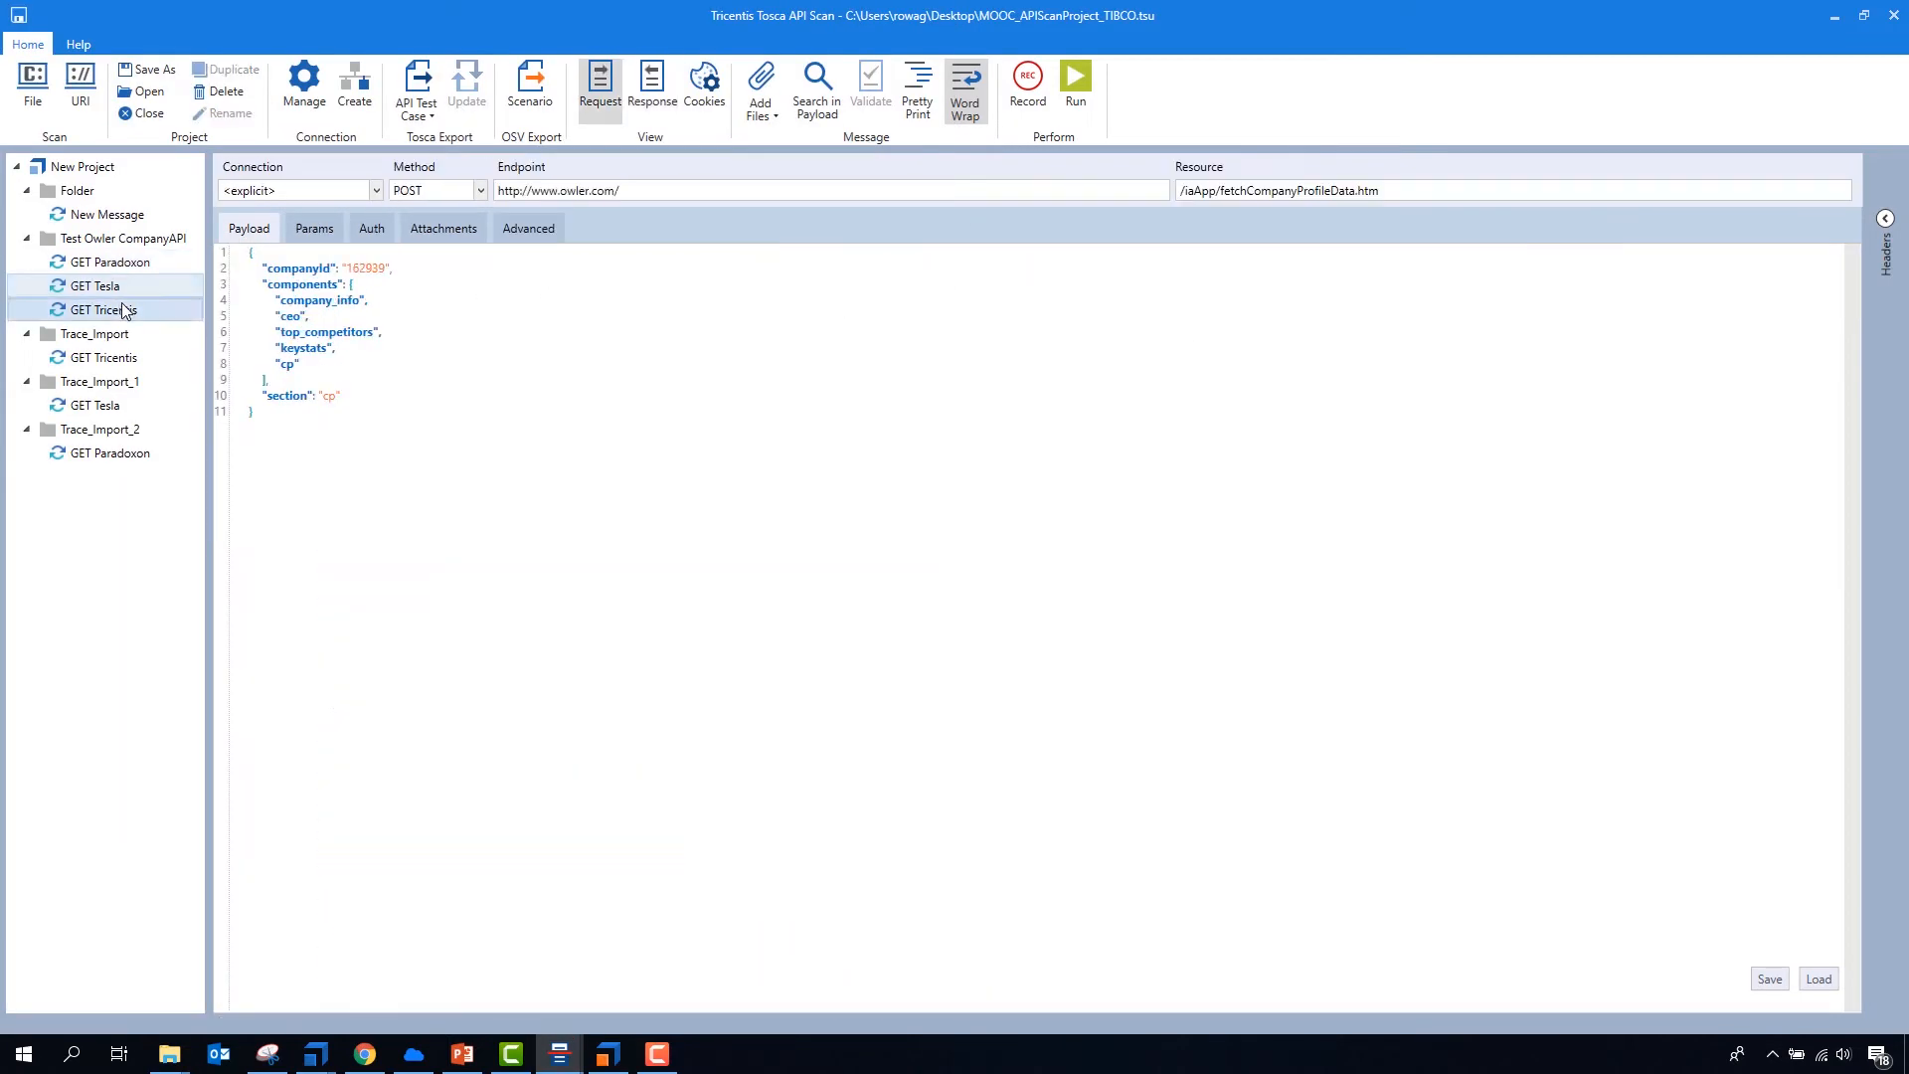
left_click(535, 100)
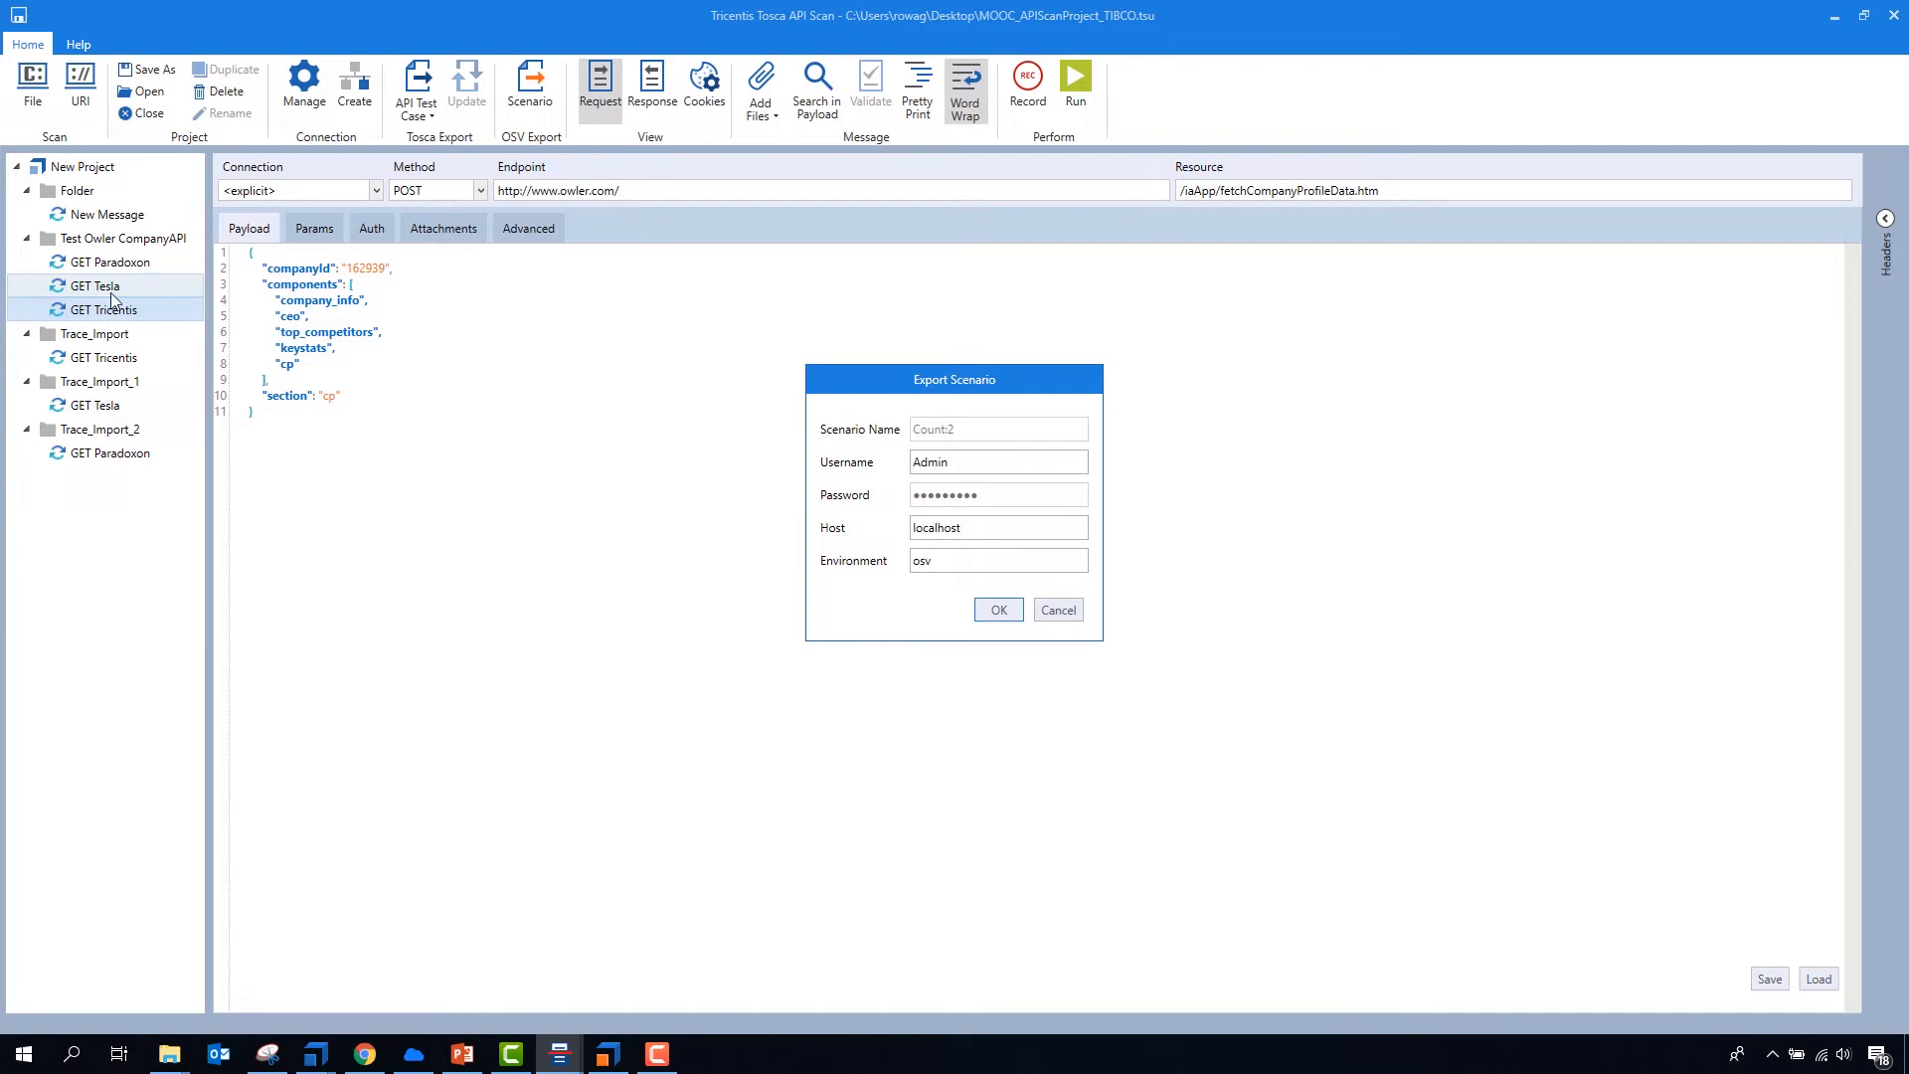
left_click(998, 609)
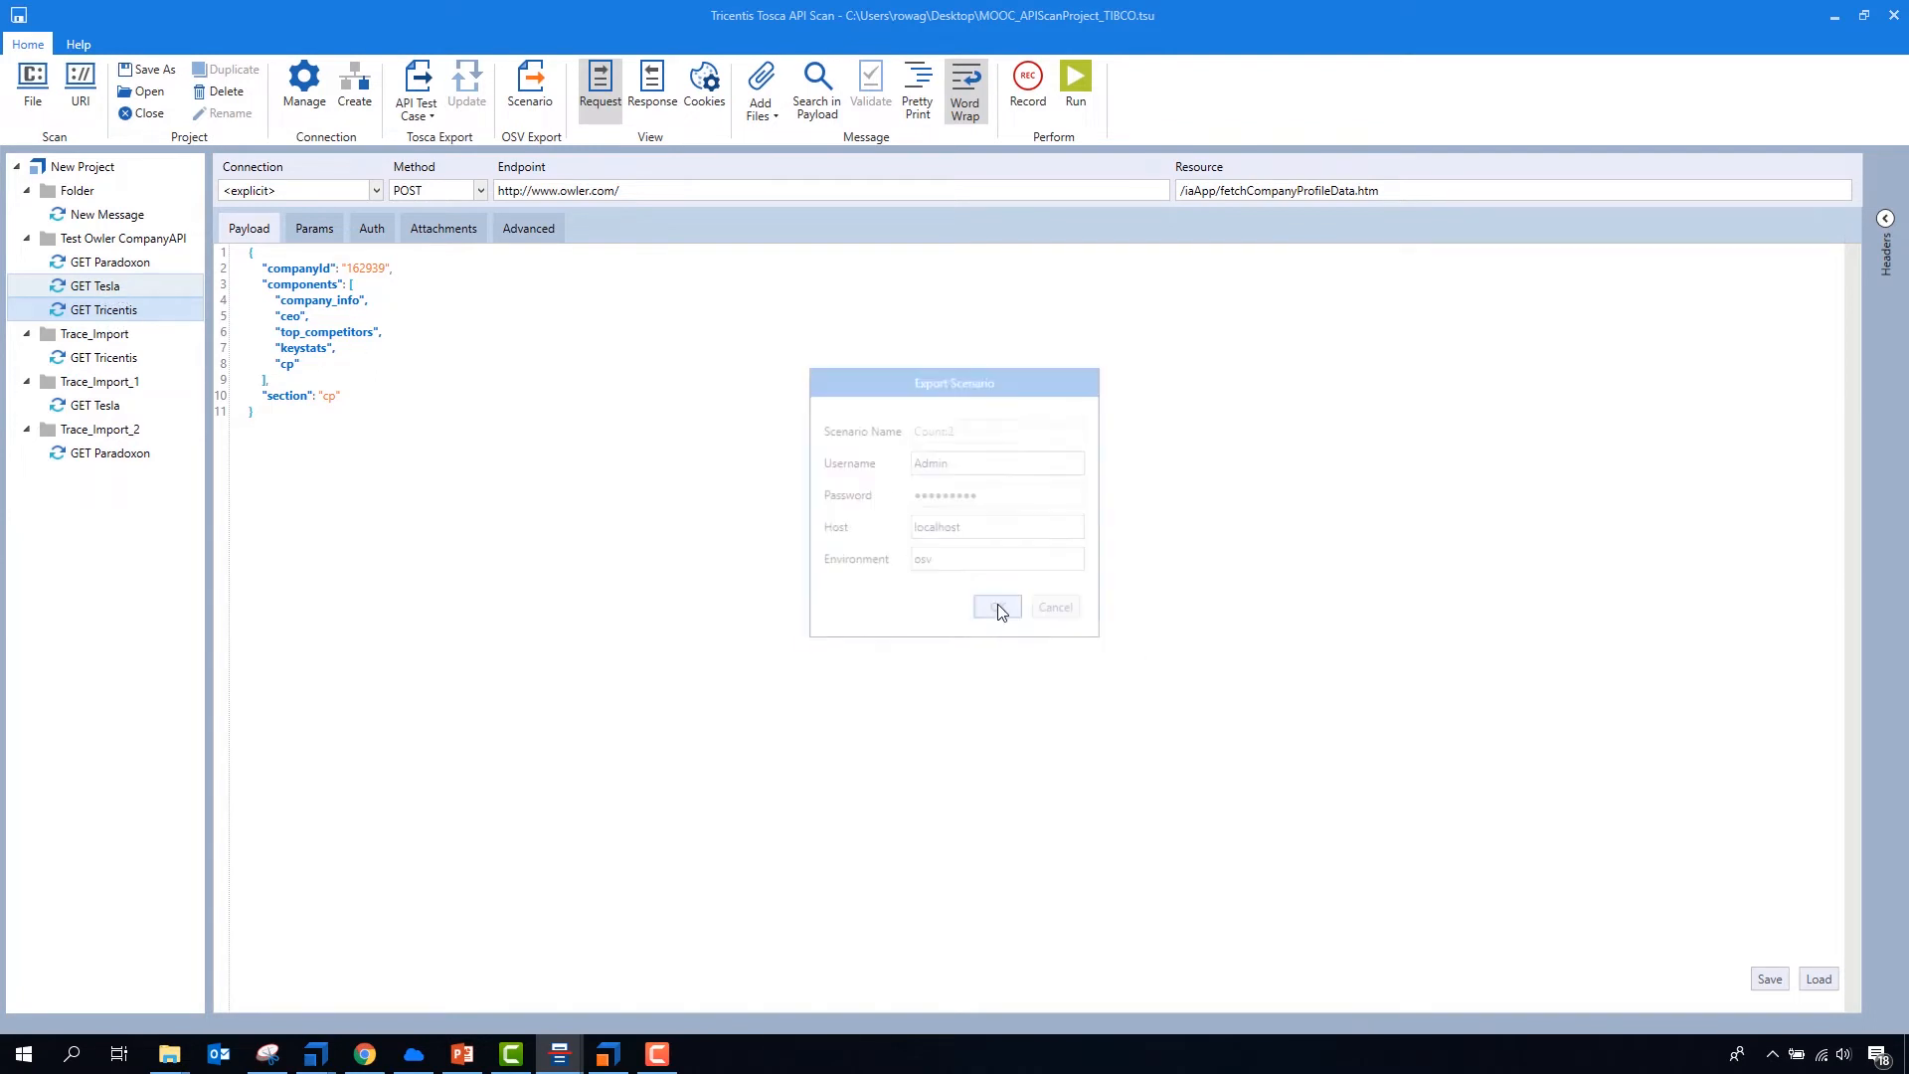
- Set the connection of the GET Tesla request to vREST and run it
left_click(94, 286)
left_click(302, 192)
scroll(328, 447, "down", 1)
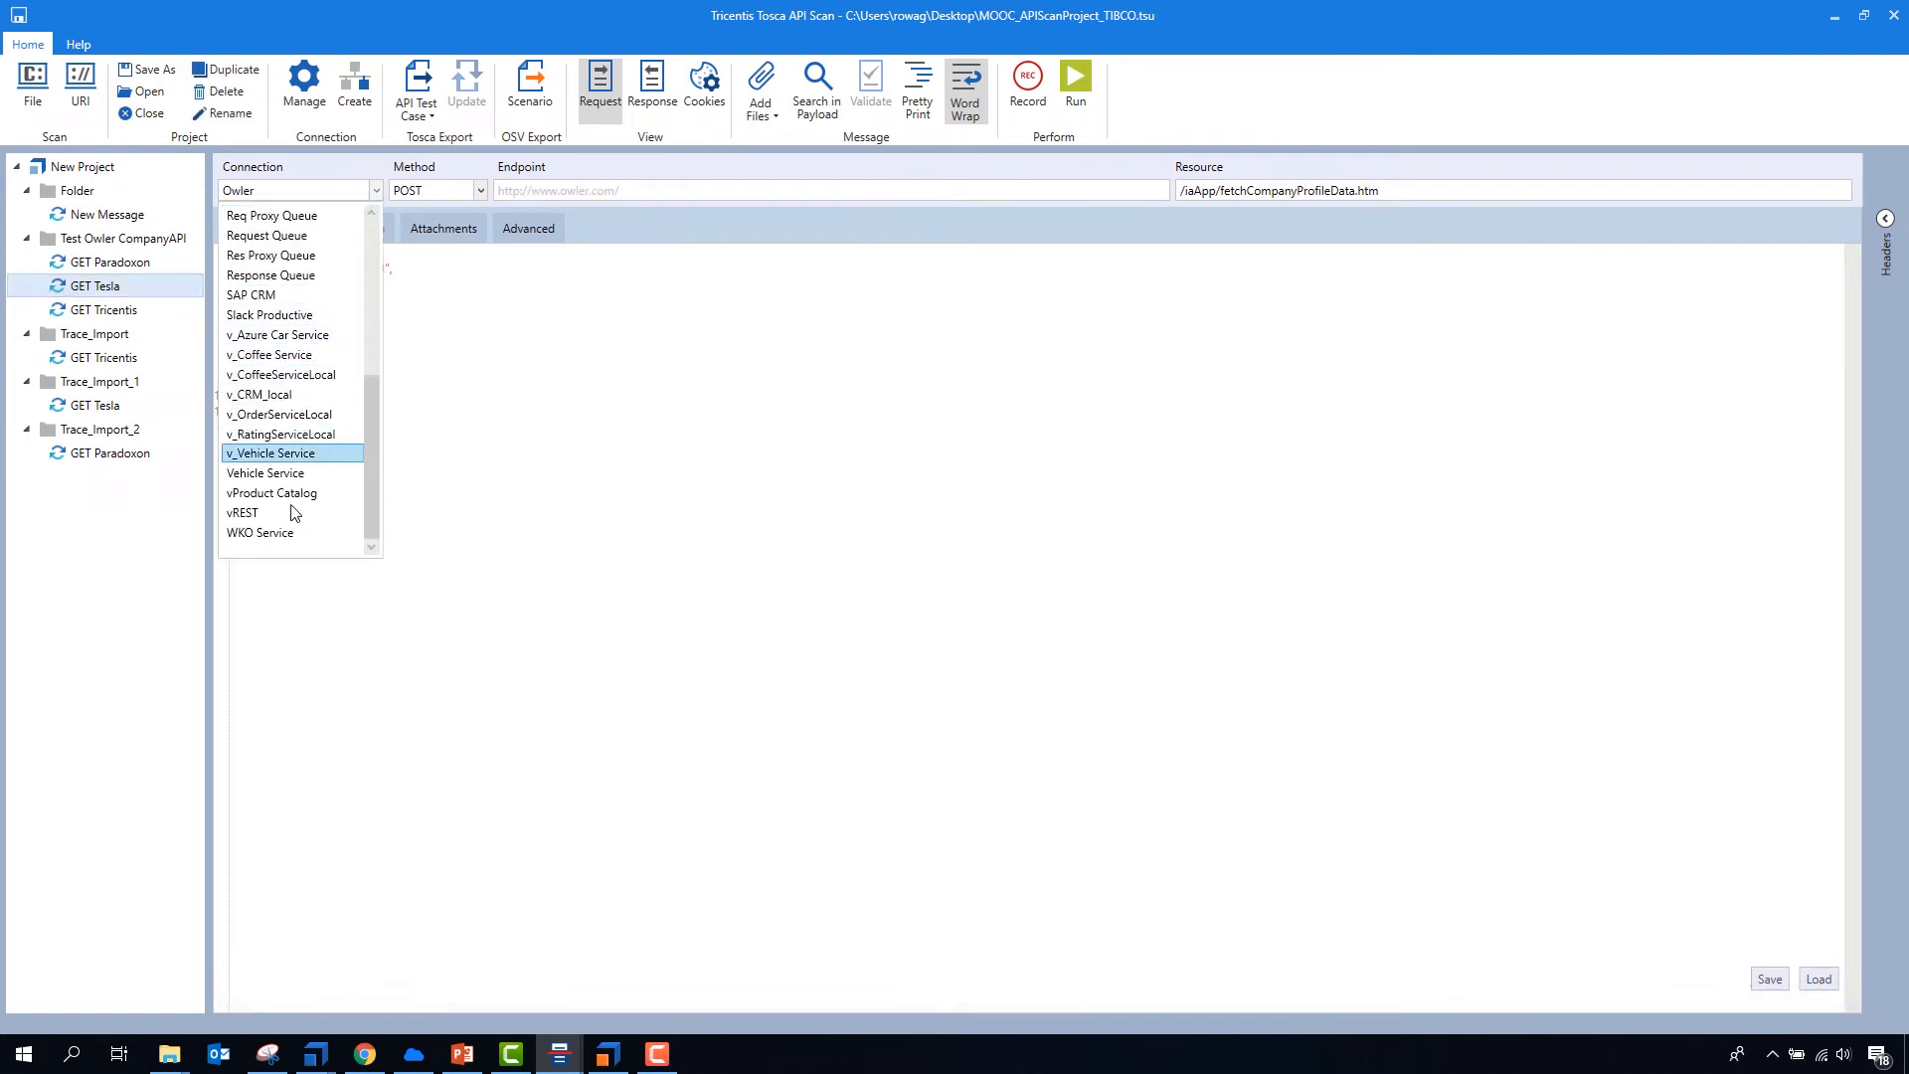
left_click(285, 510)
left_click(1075, 87)
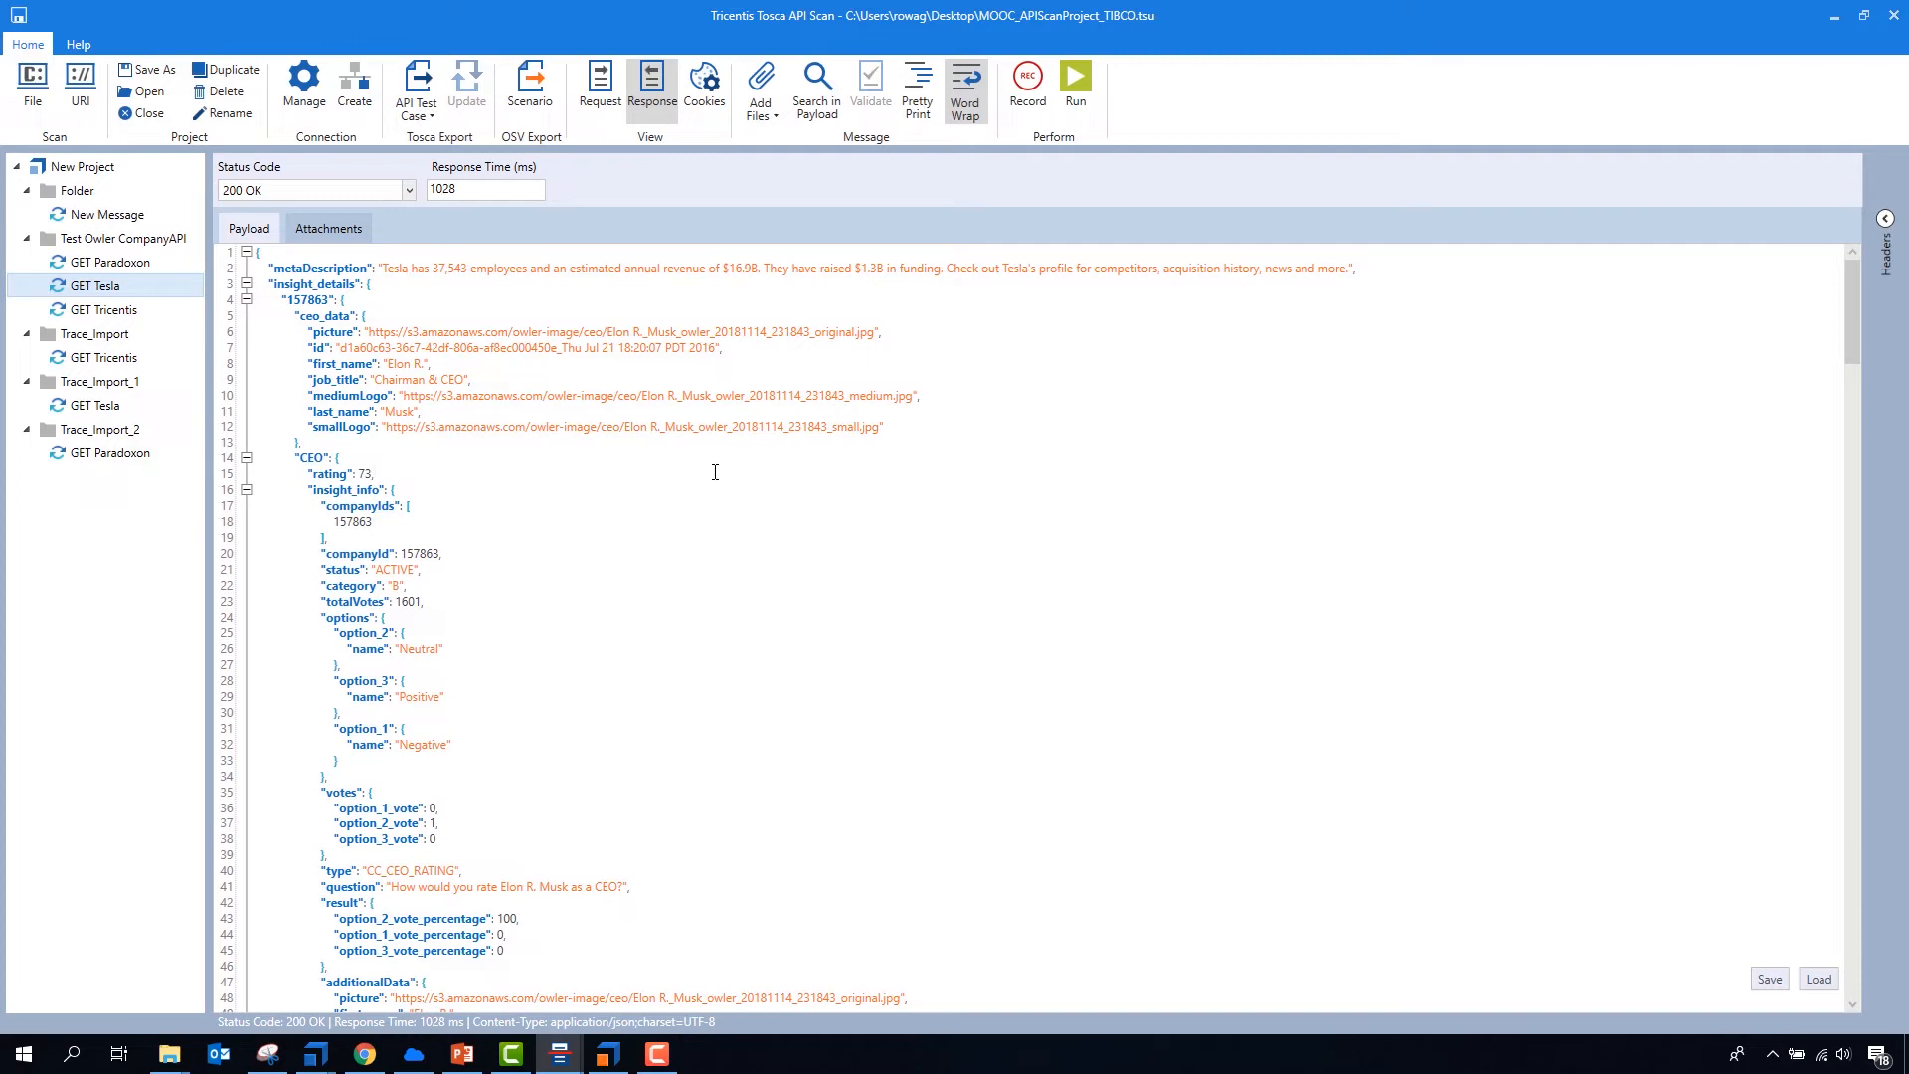
- Minimize Tosca API Scan, stop the Message Recorder's recording and clear all its recorded messages
left_click(1832, 25)
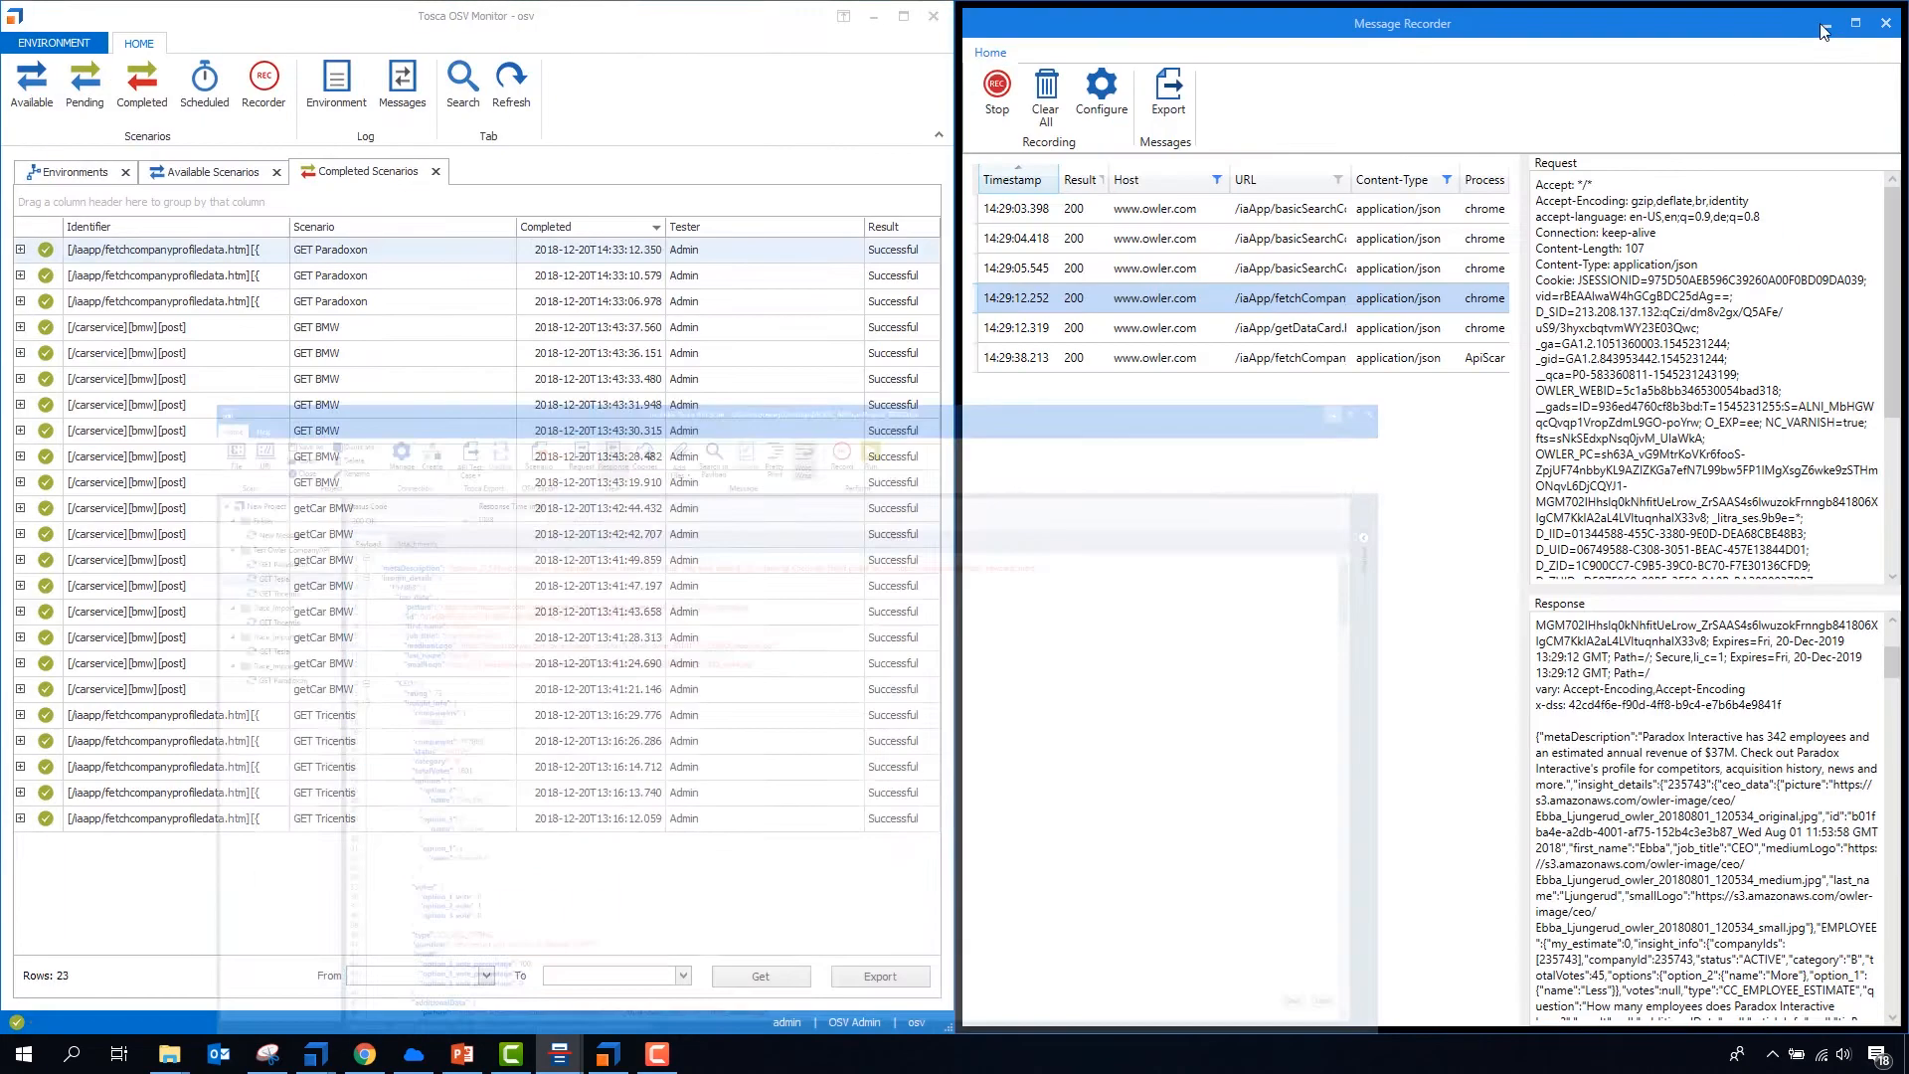
left_click(1002, 92)
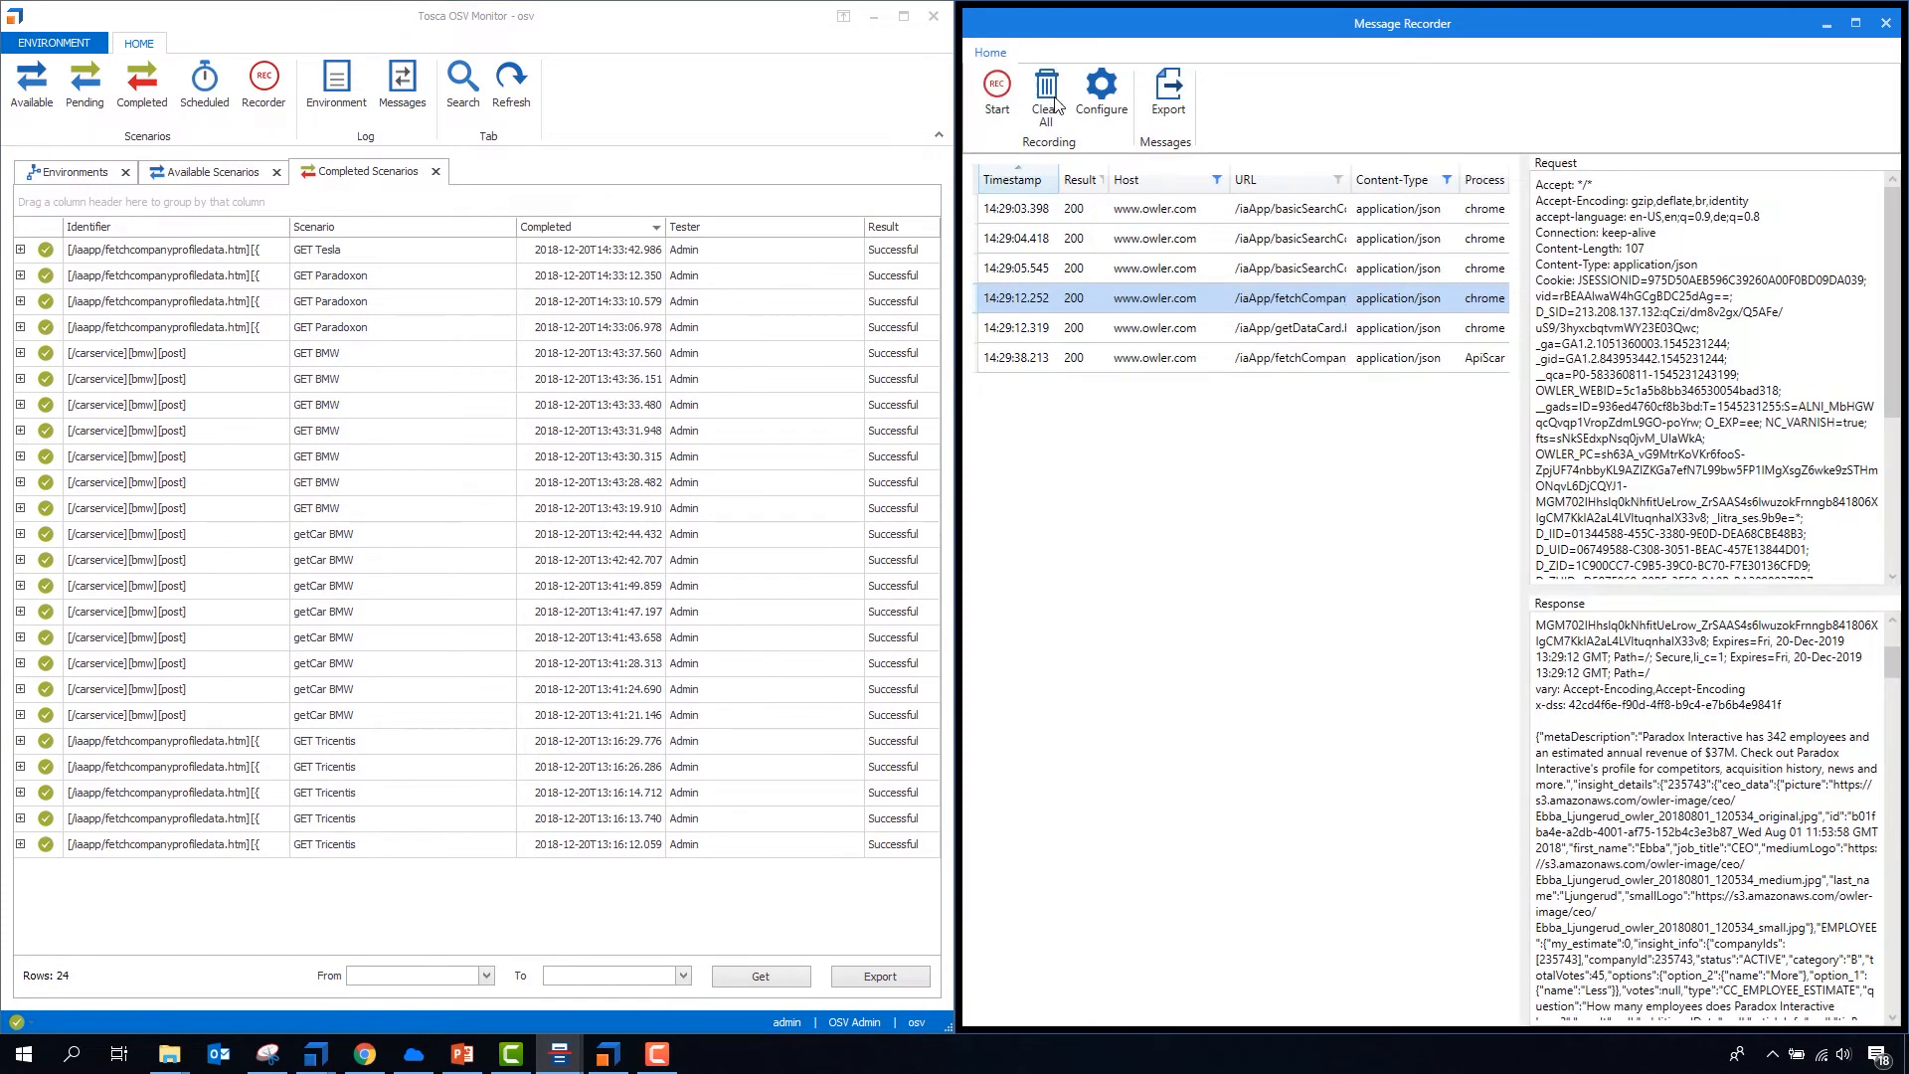
left_click(1052, 99)
- Switch to Tosca Commander and view the attached ToolOverview.jpg diagram of the MOOC folder at full size
mouse_move(327, 1047)
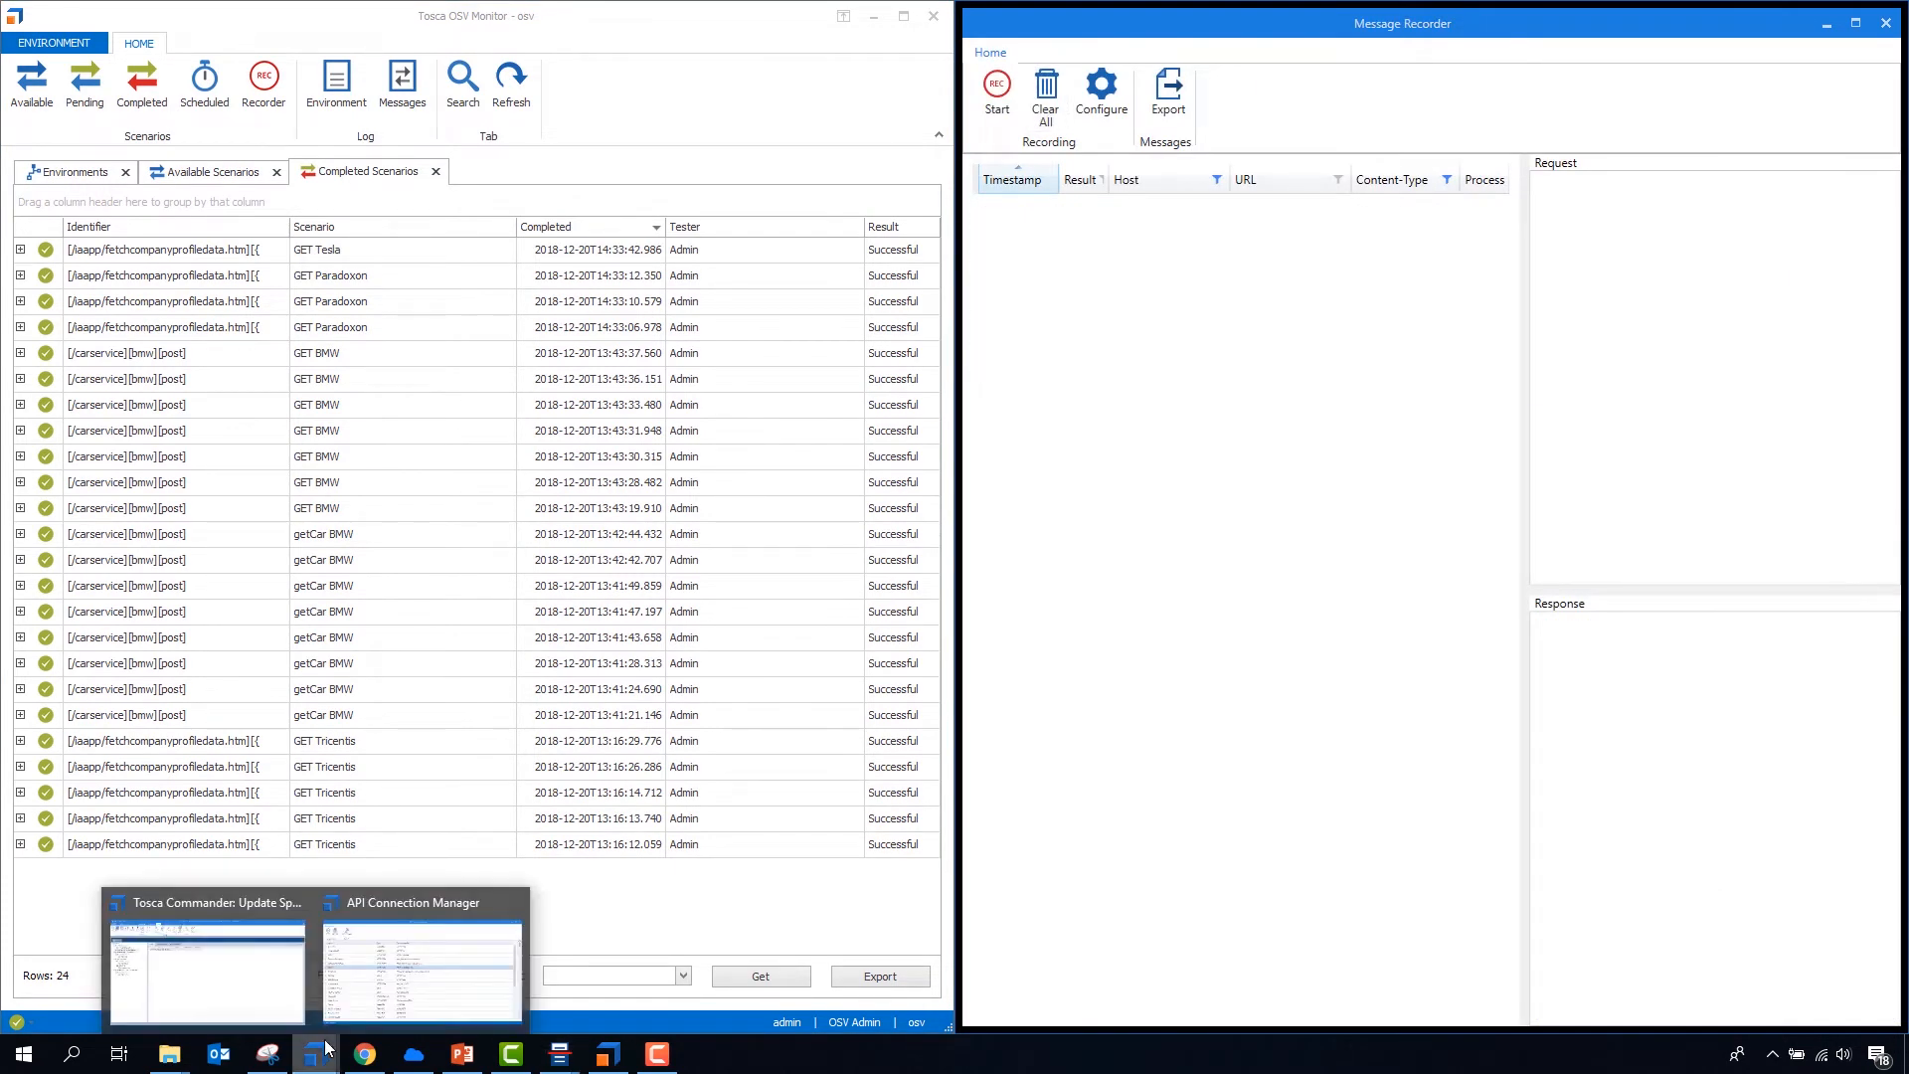
left_click(283, 954)
left_click(122, 296)
left_click(134, 276)
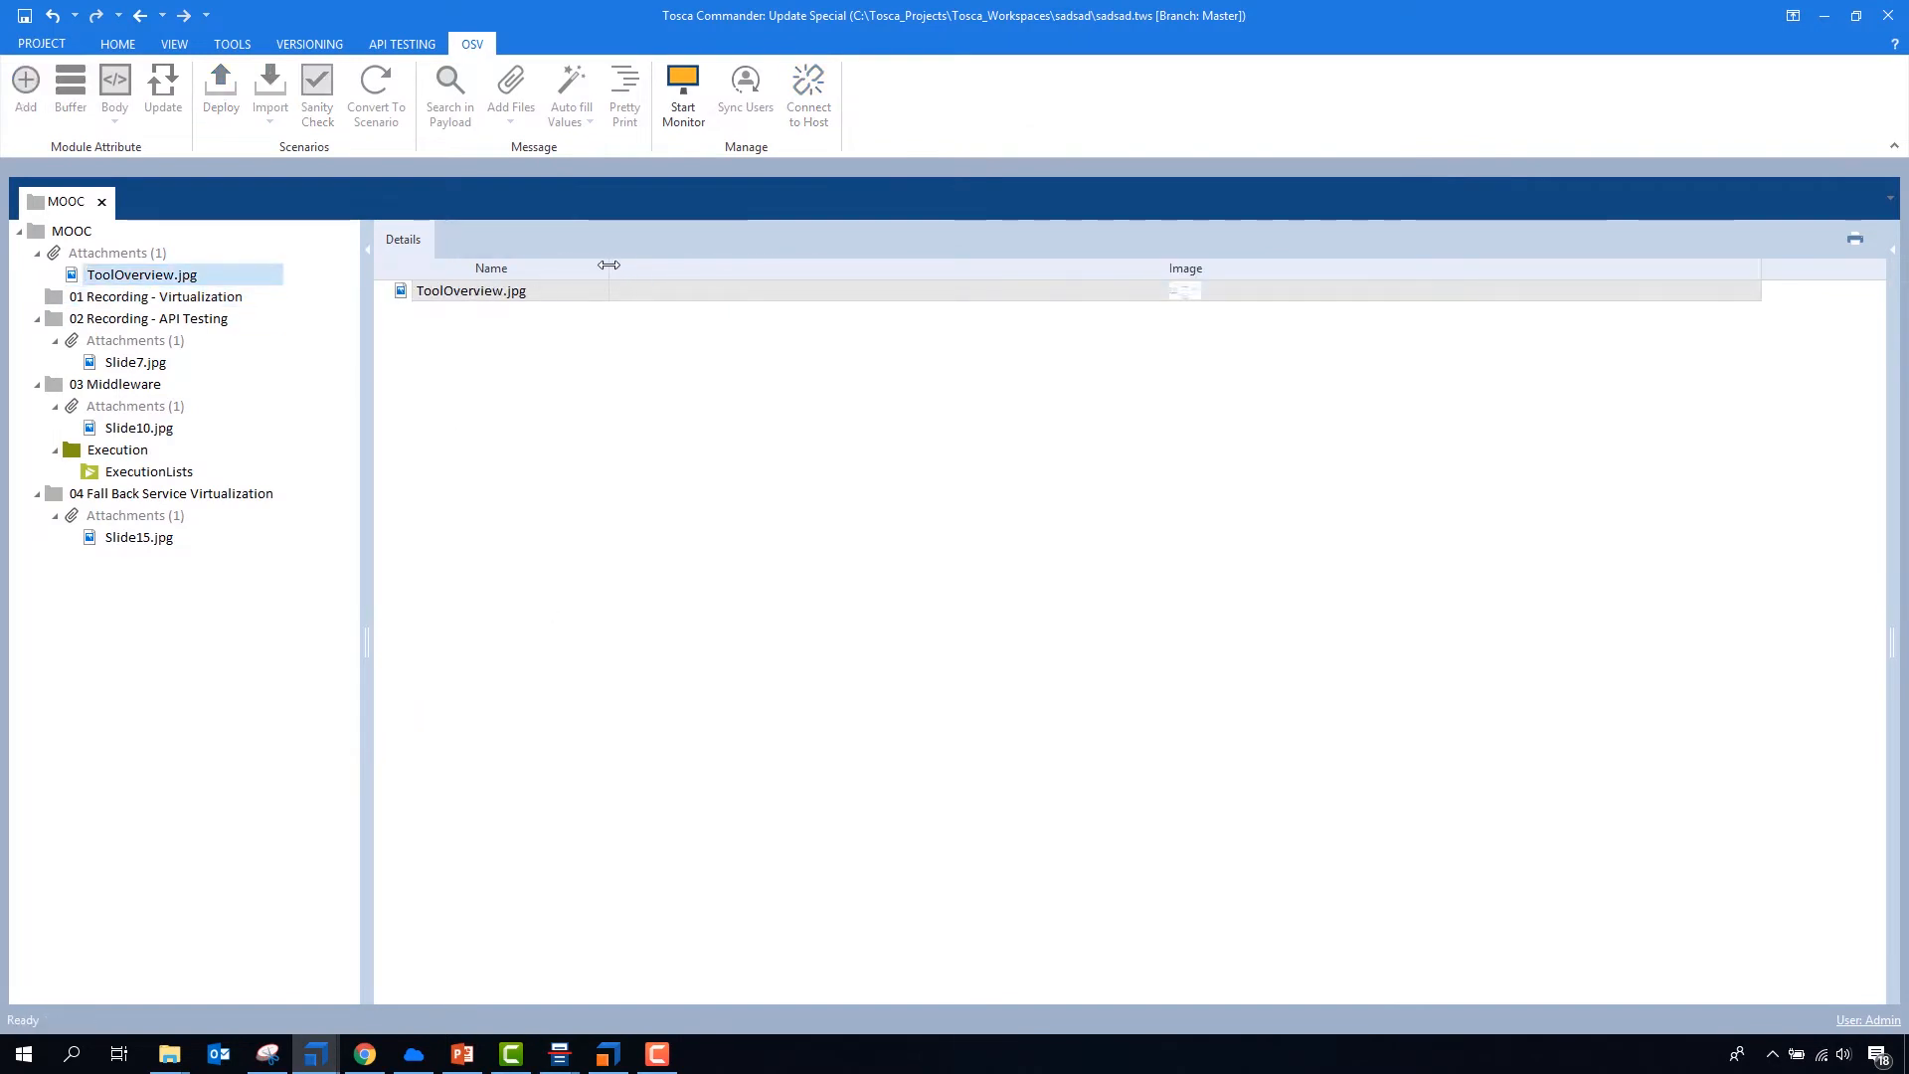
double_click(609, 264)
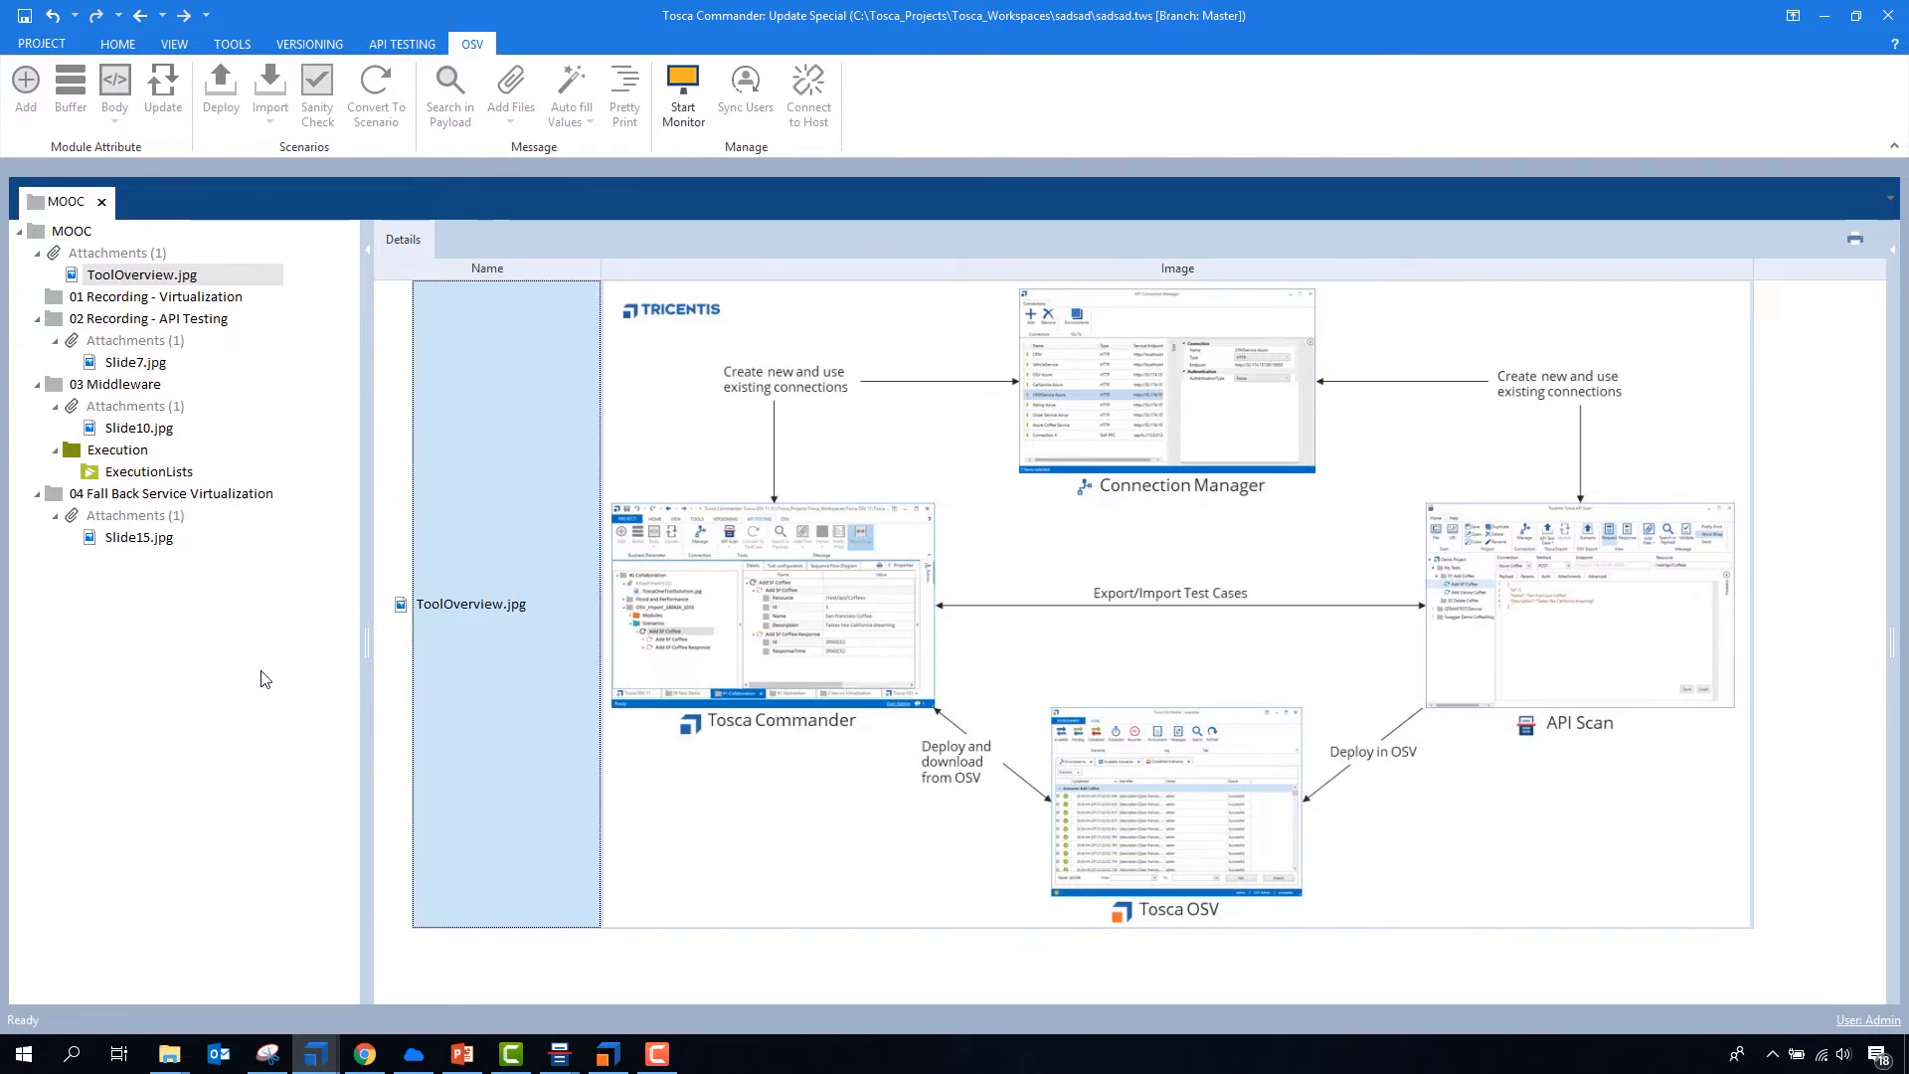
- Export the Test Owler CompanyAPI folder from Tosca API Scan as an API test case into Commander's 02 Recording - API Testing folder
left_click(104, 318)
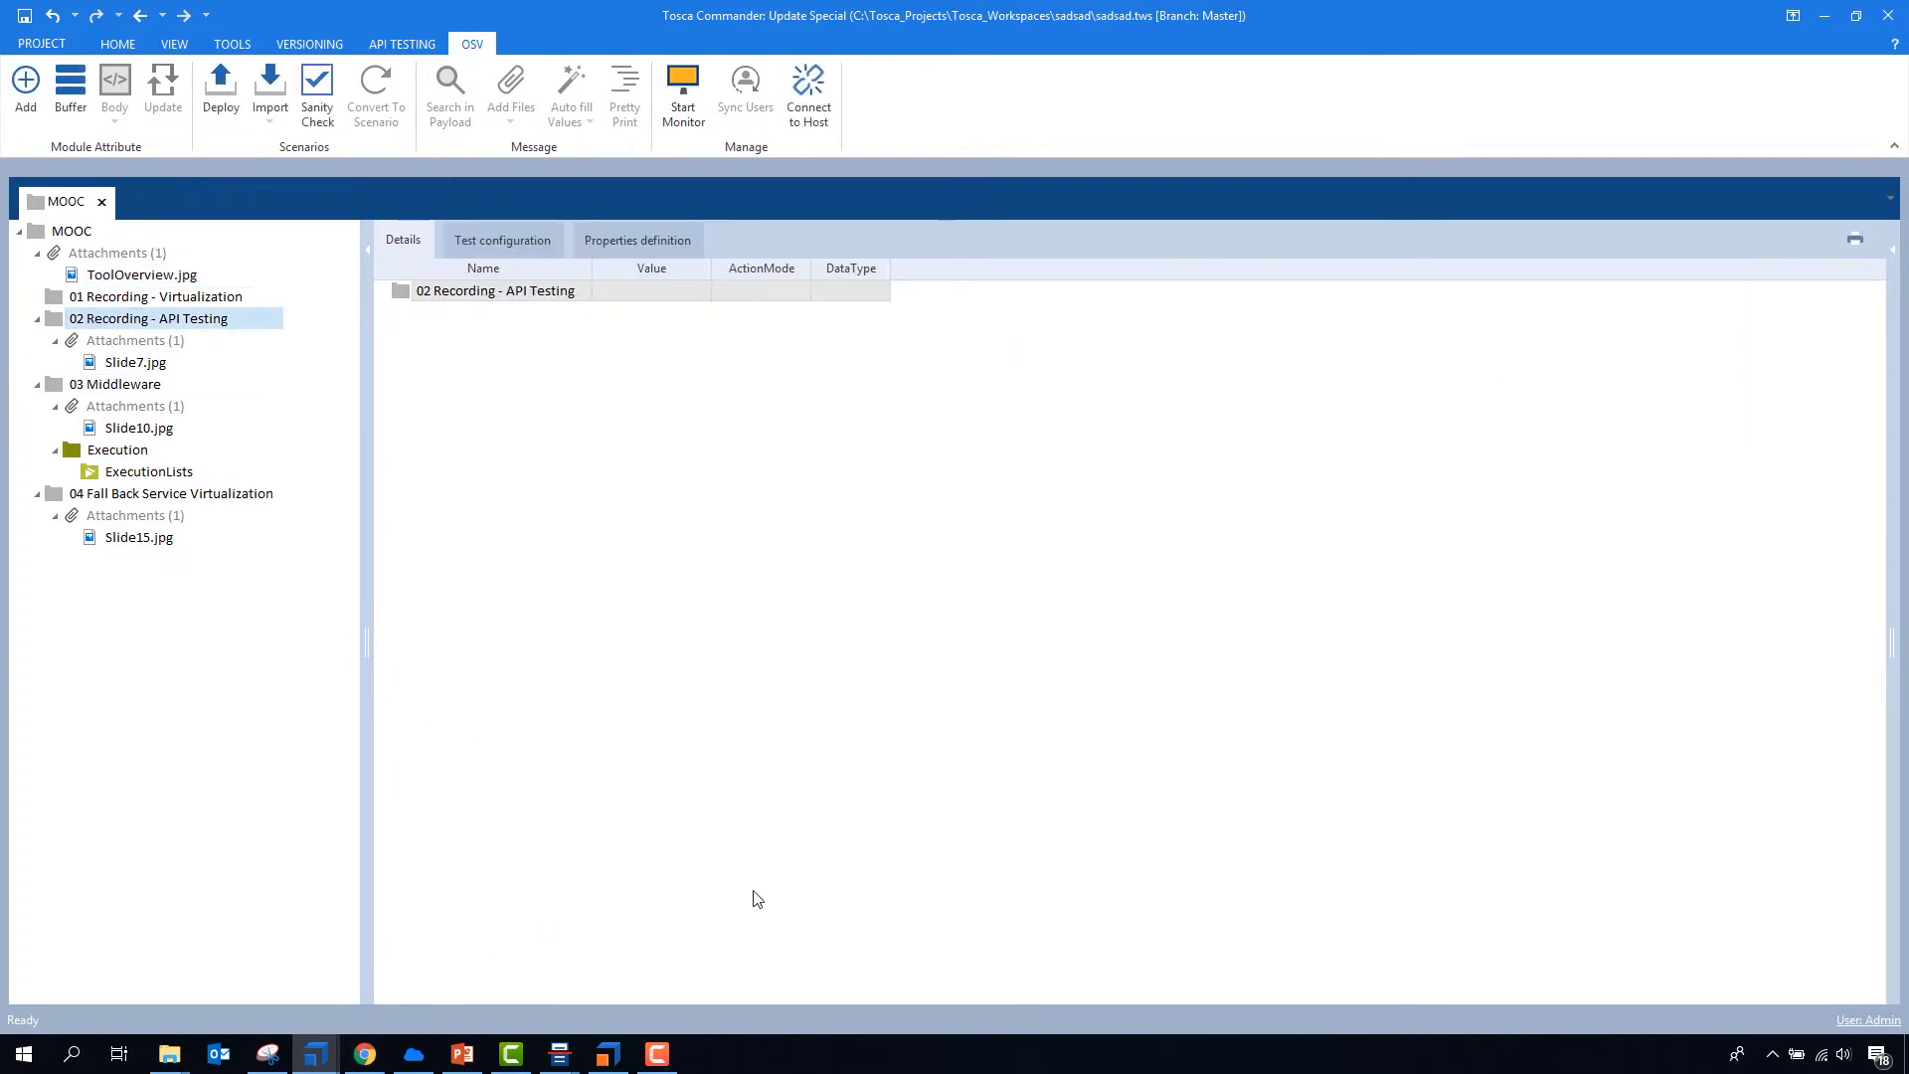
mouse_move(560, 1049)
left_click(616, 938)
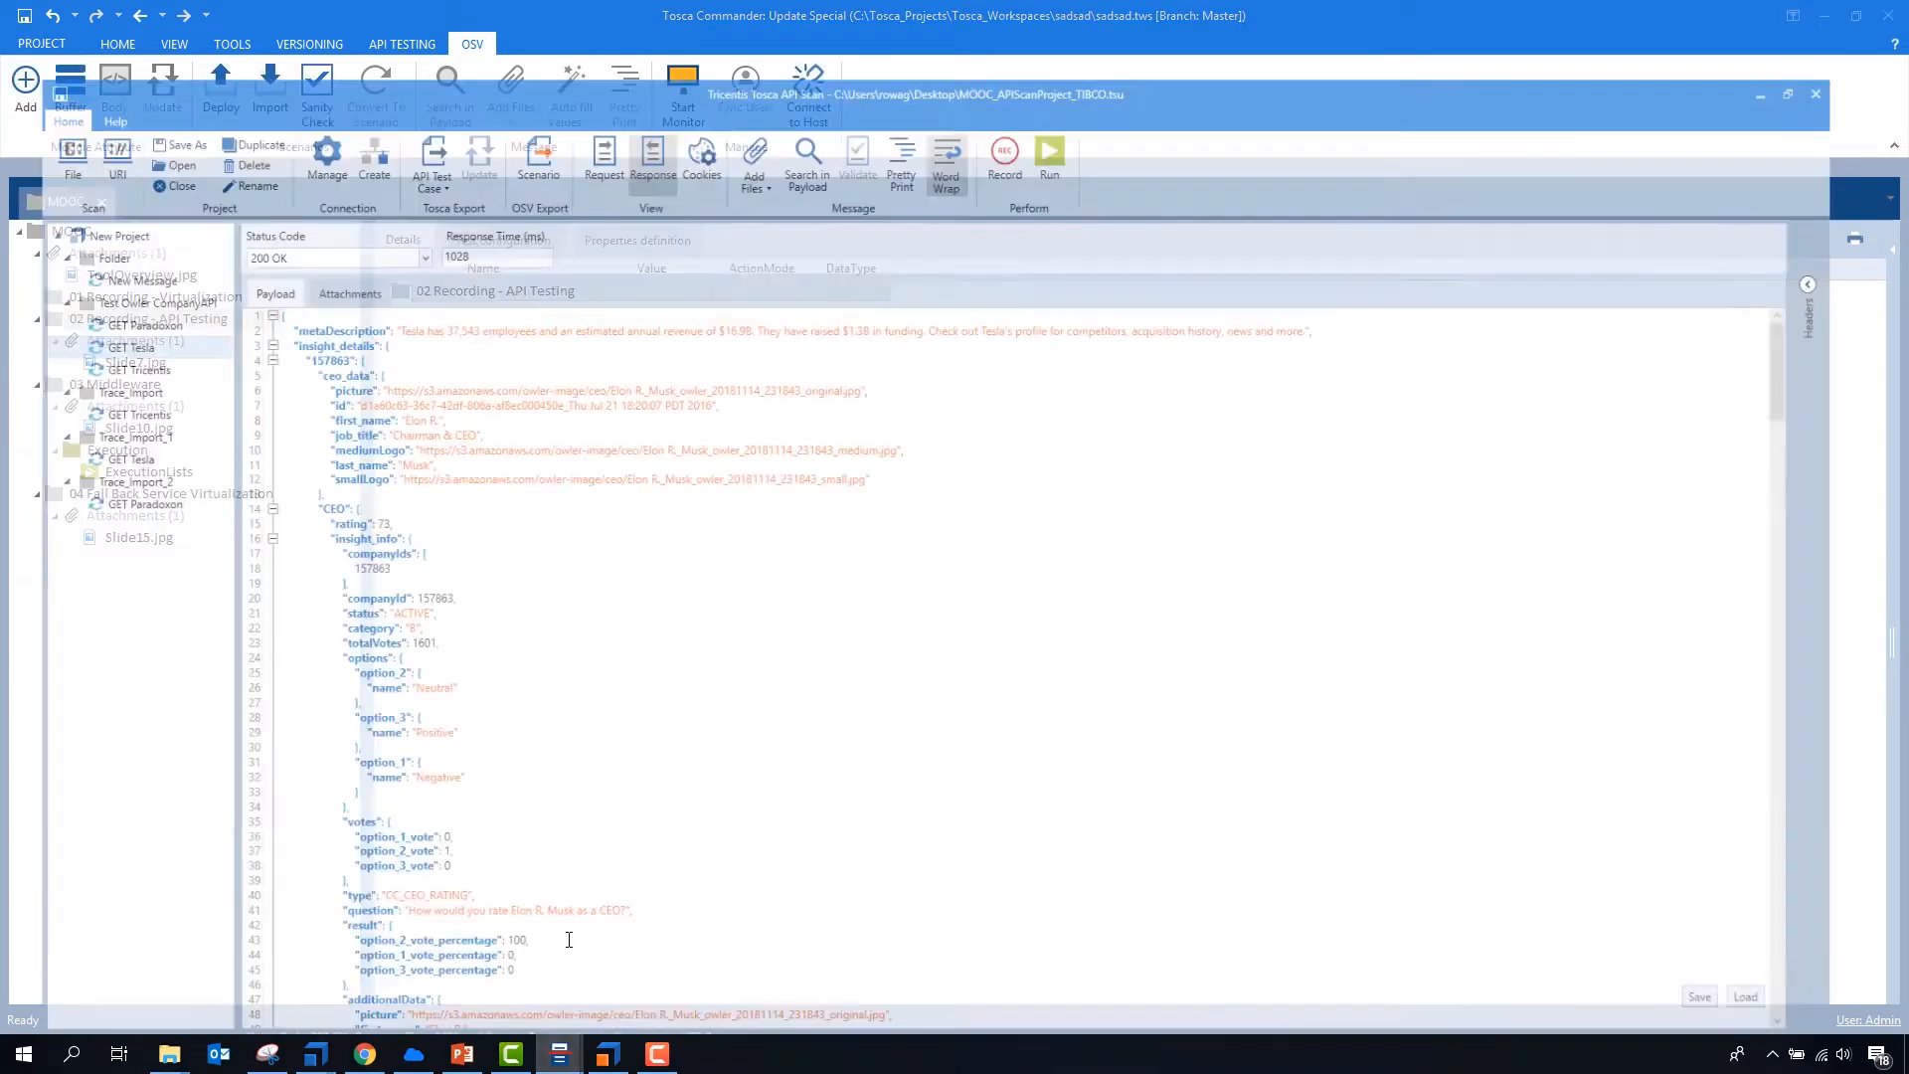
left_click(46, 241)
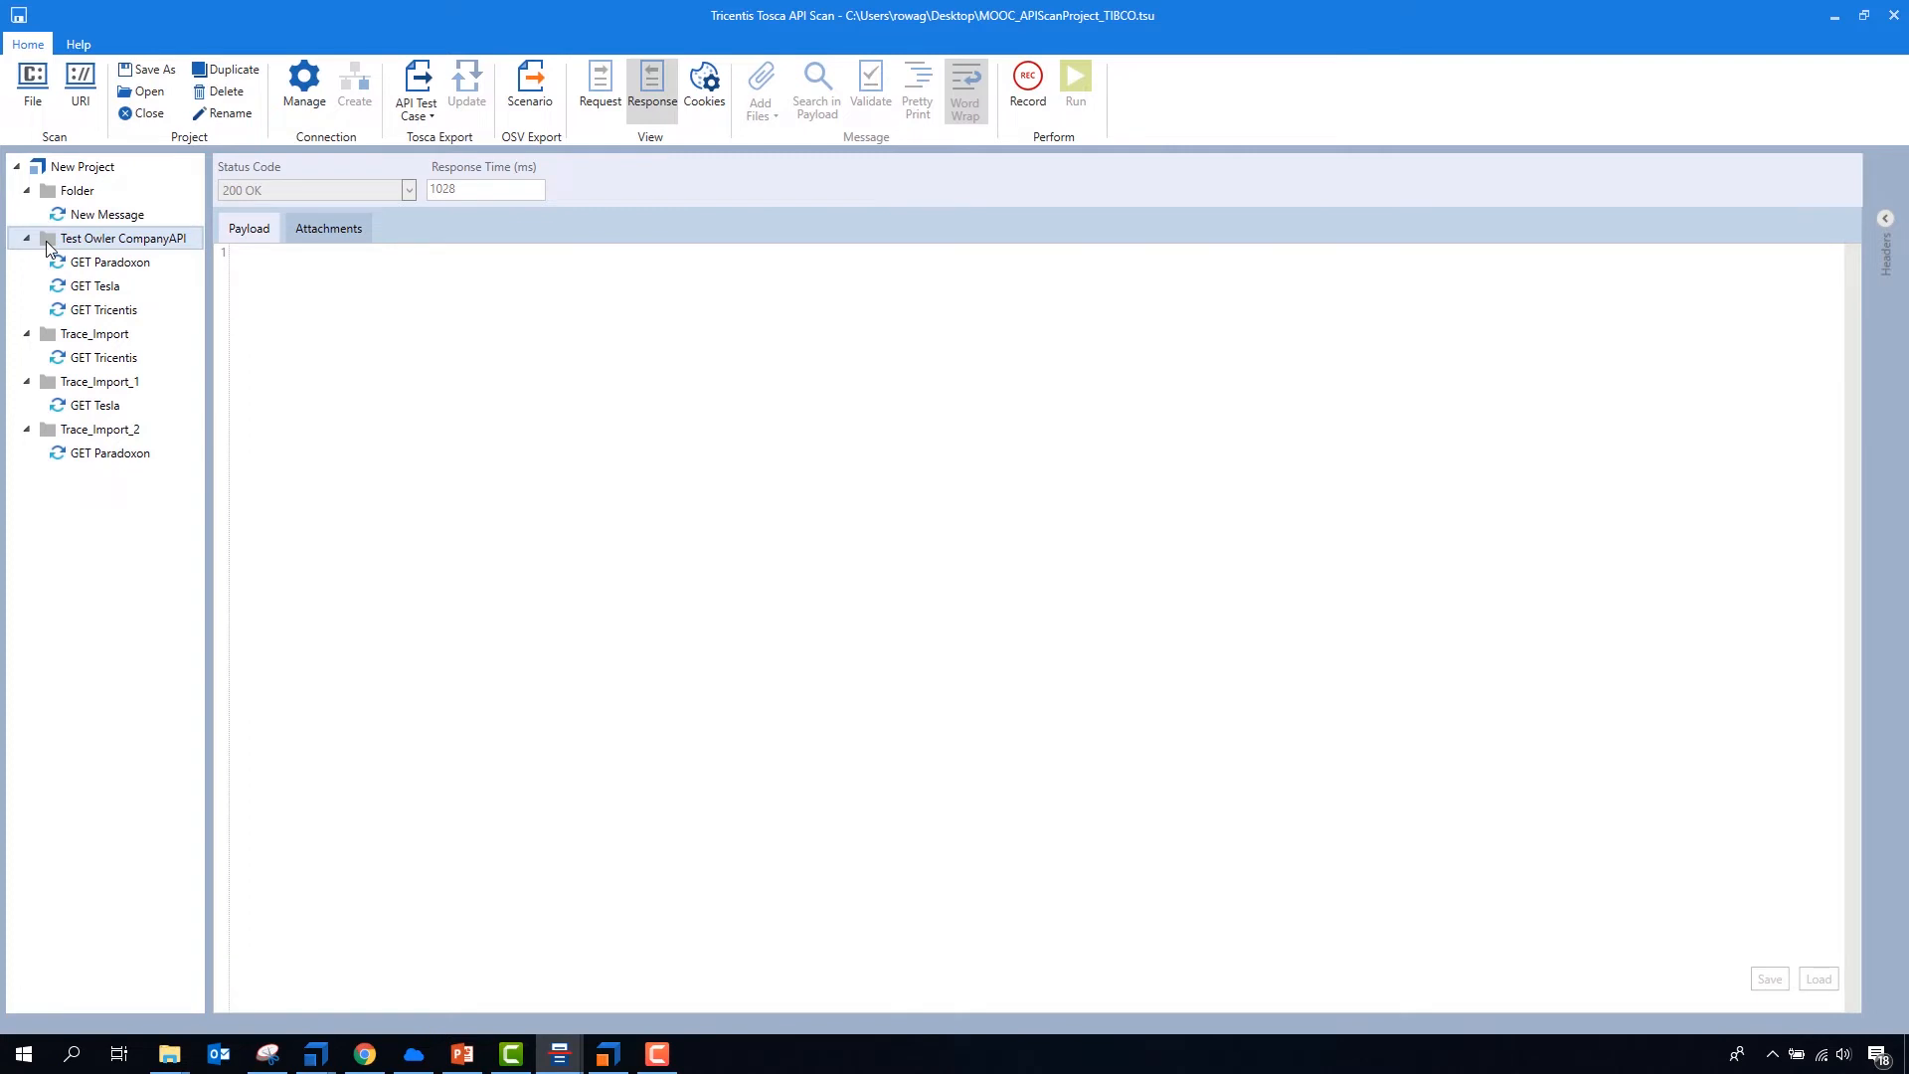
left_click(417, 88)
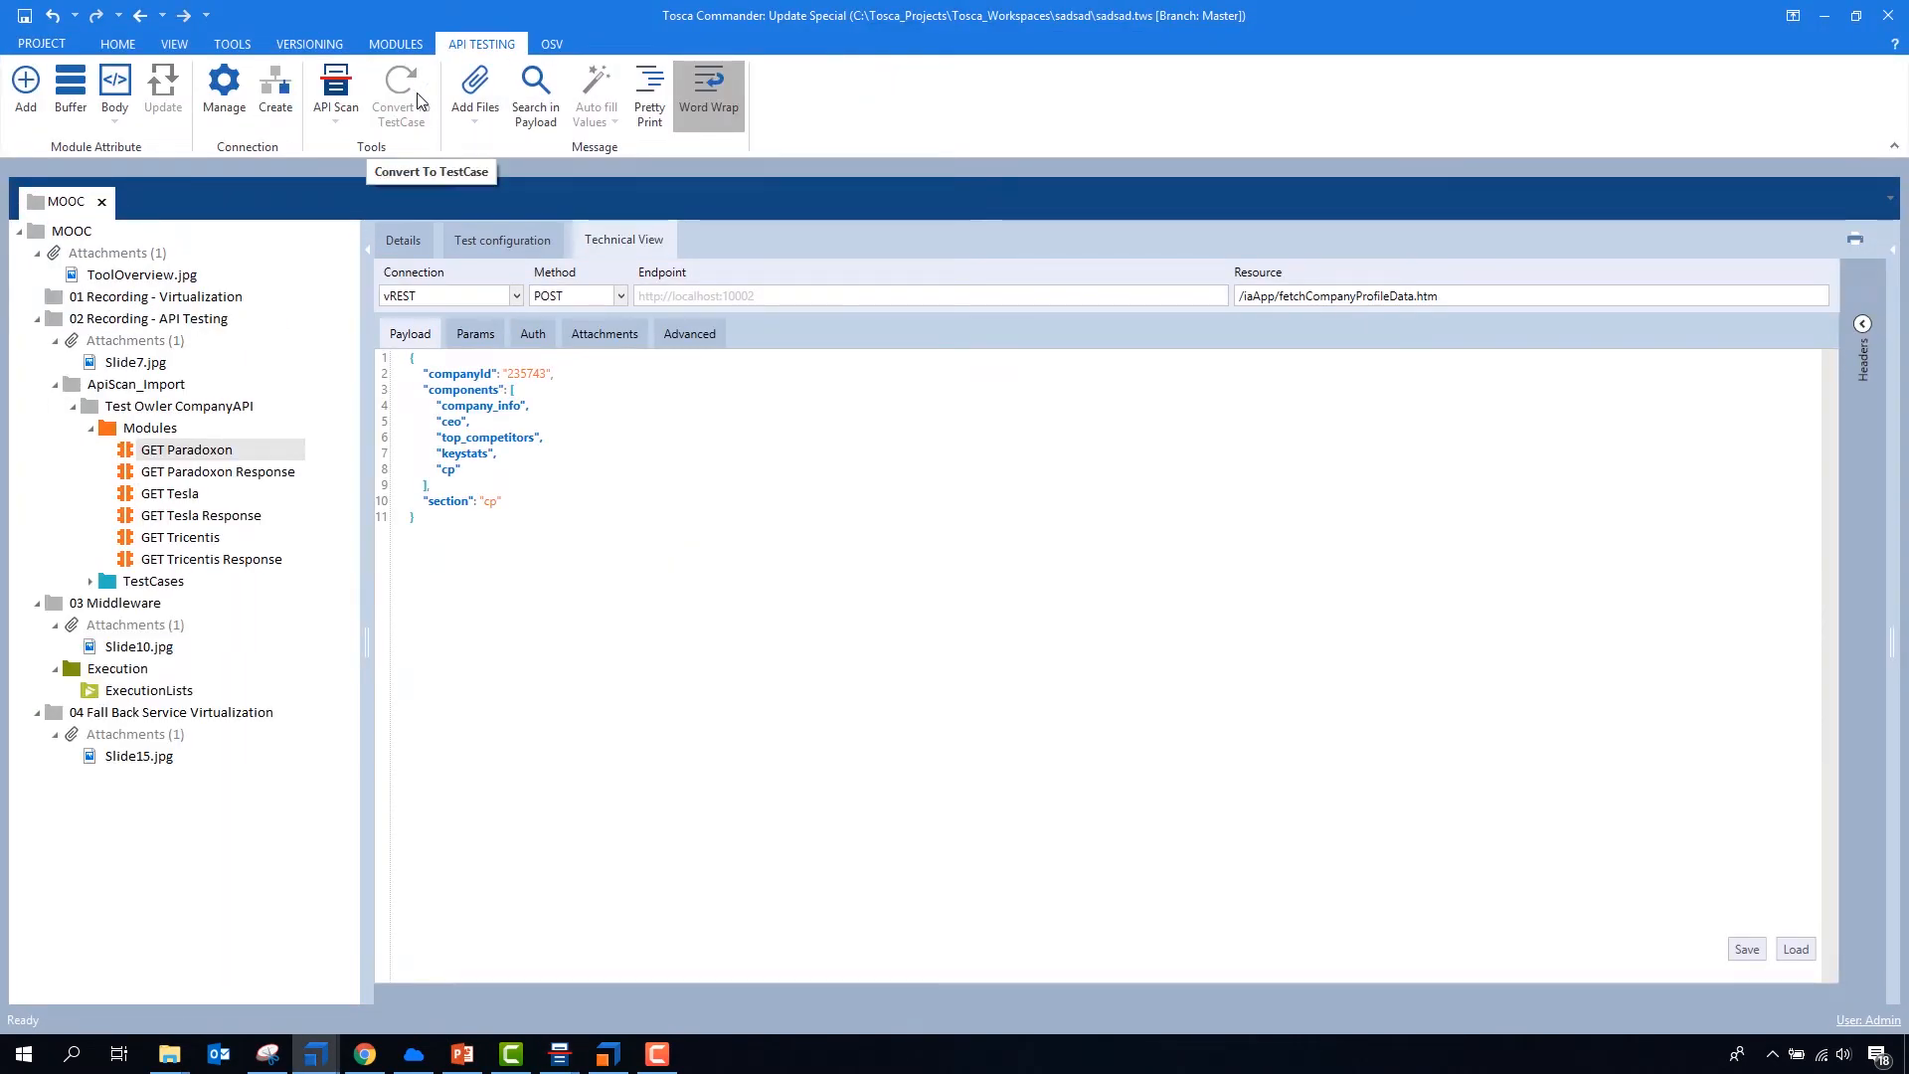
- Collapse the 03 Middleware and 04 Fall Back Service Virtualization folders, and inspect the imported Test Owler CompanyAPI test case and GET Paradoxon module
left_click(37, 602)
left_click(37, 624)
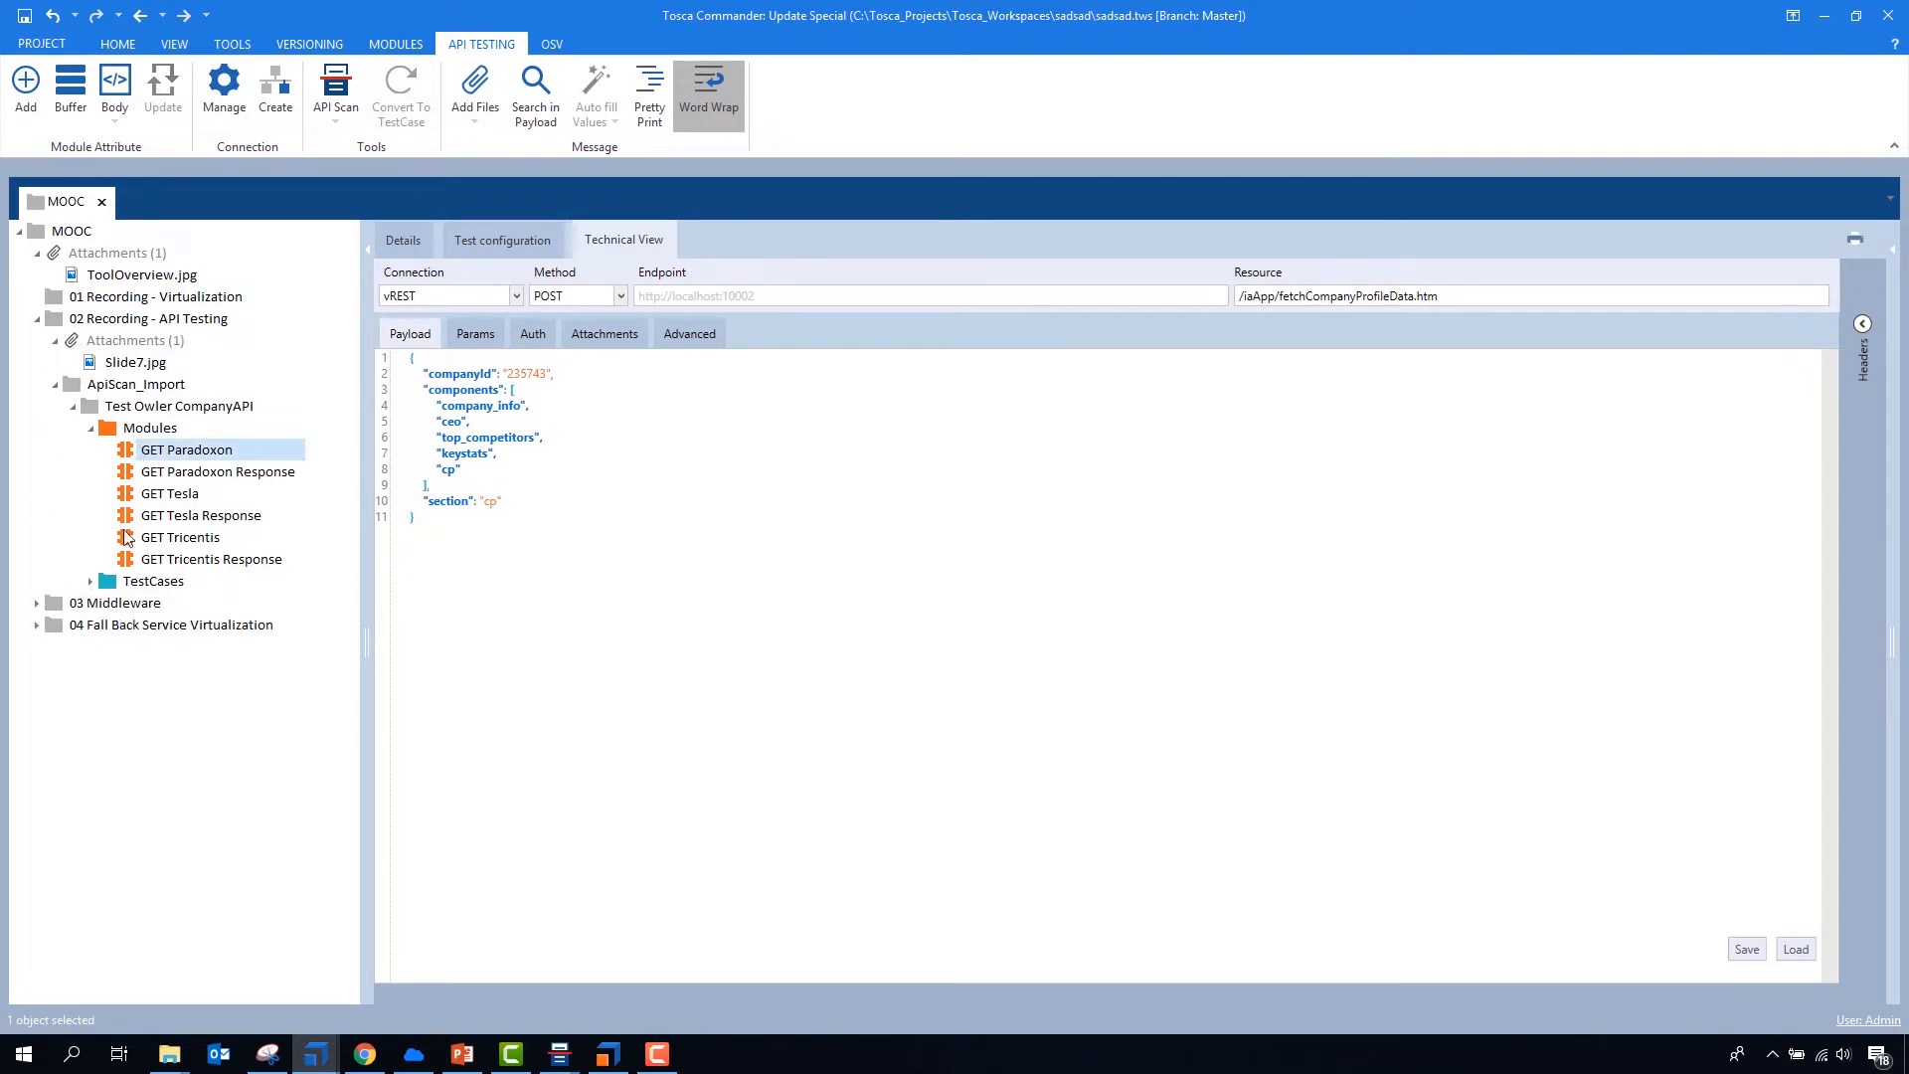
left_click(90, 580)
left_click(134, 605)
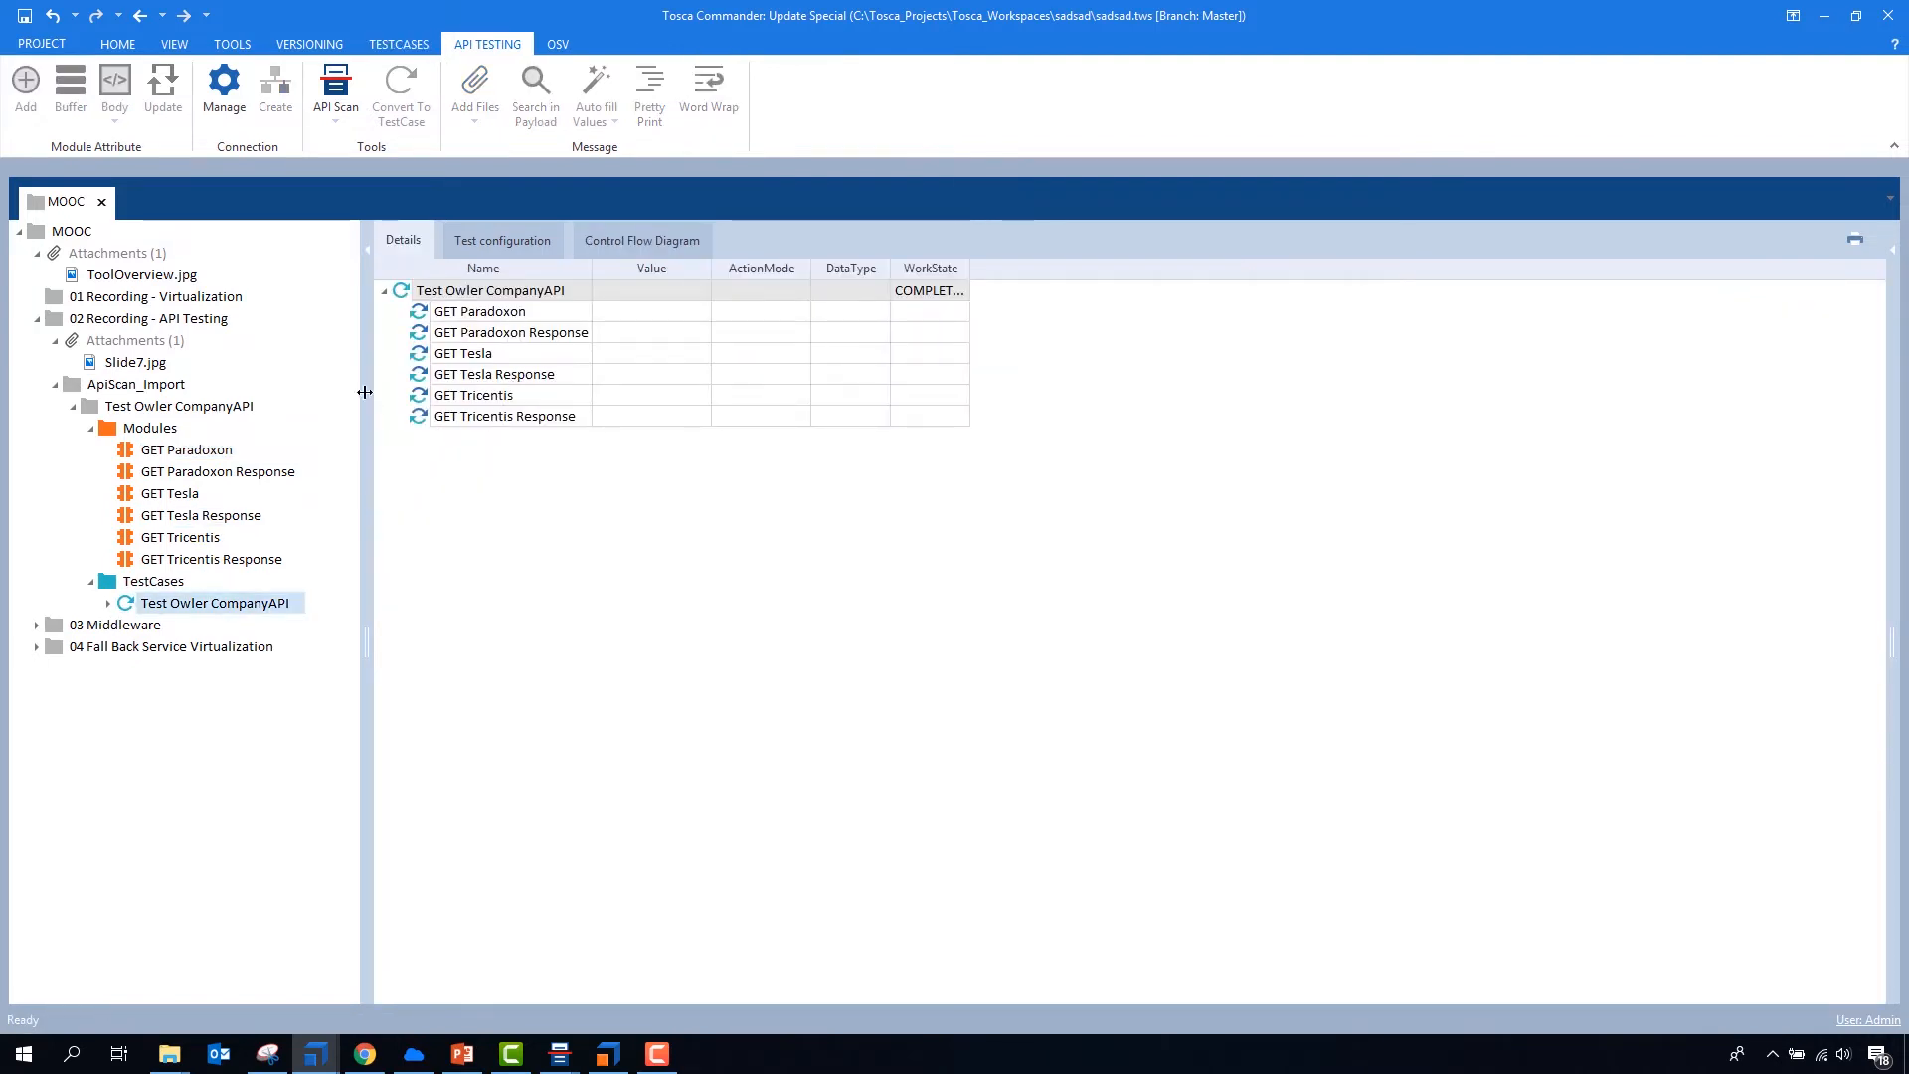
left_click(185, 452)
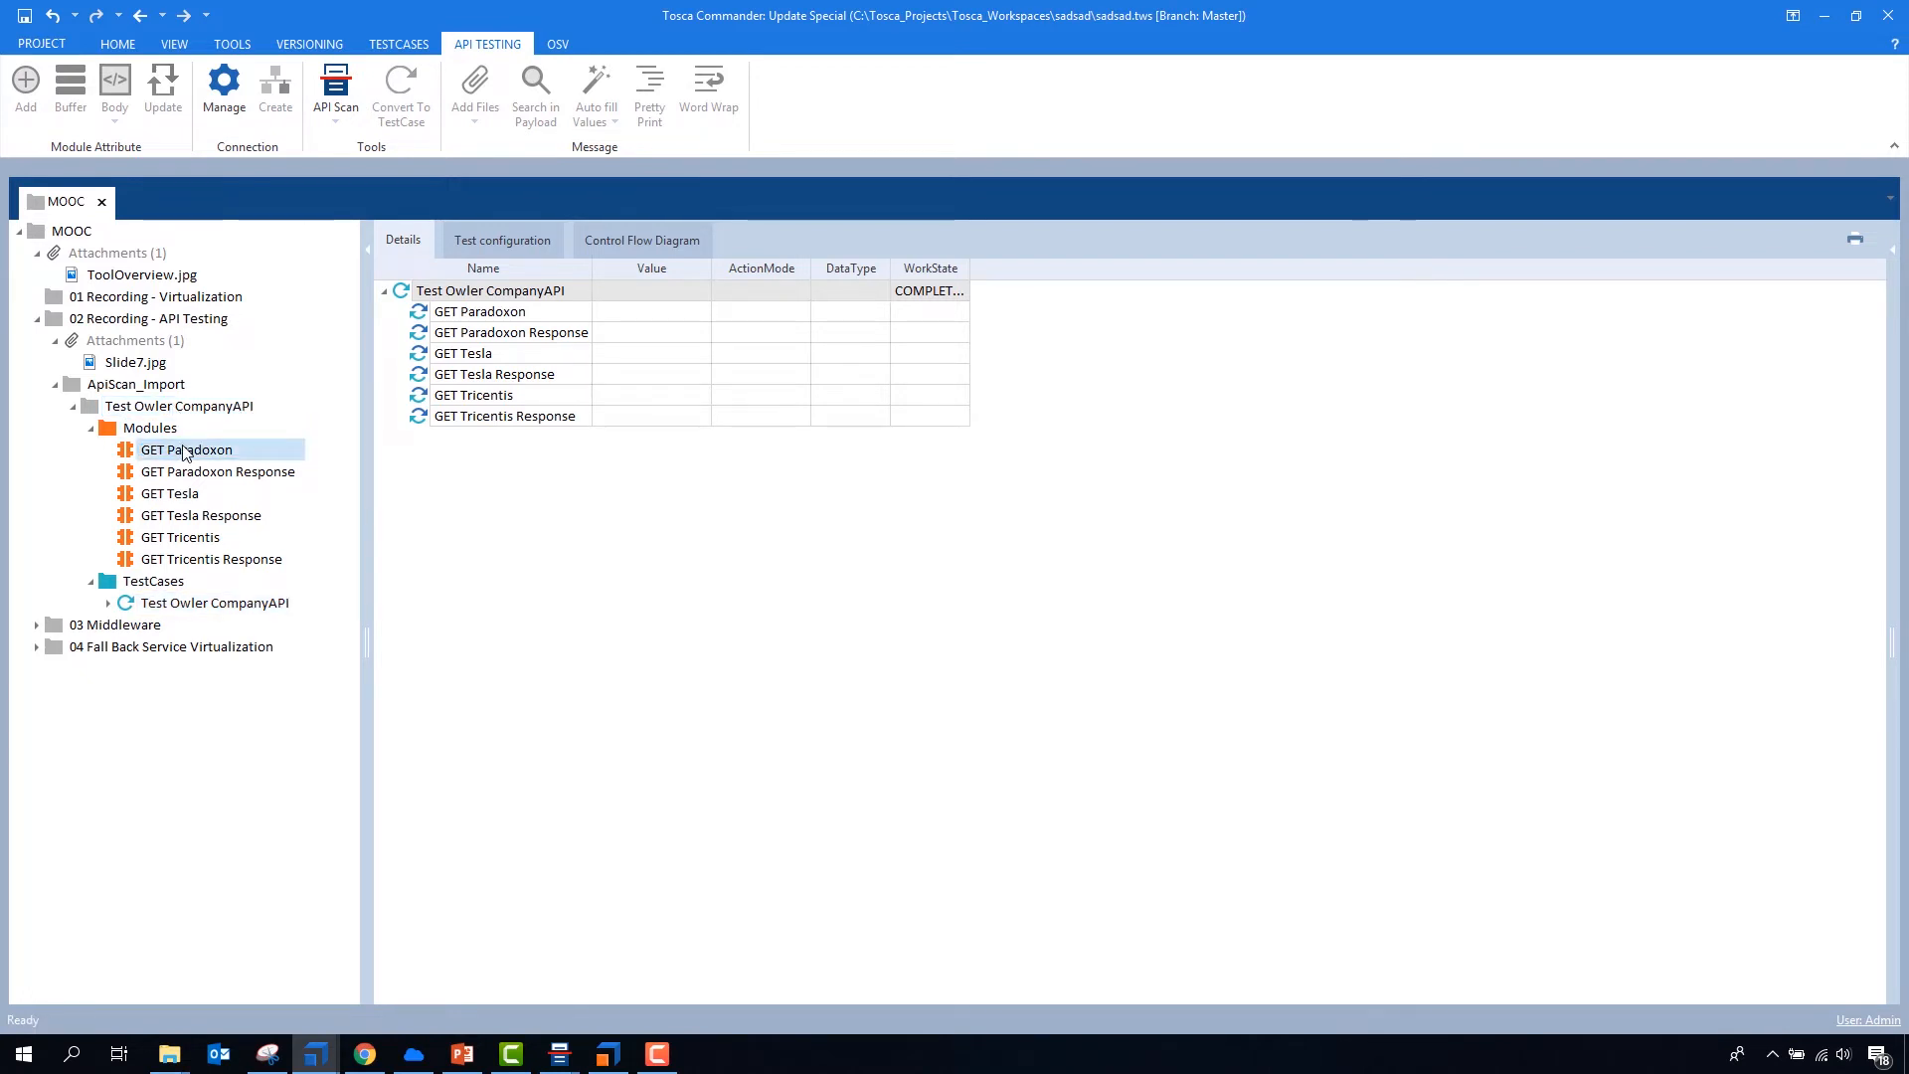
left_click(188, 451)
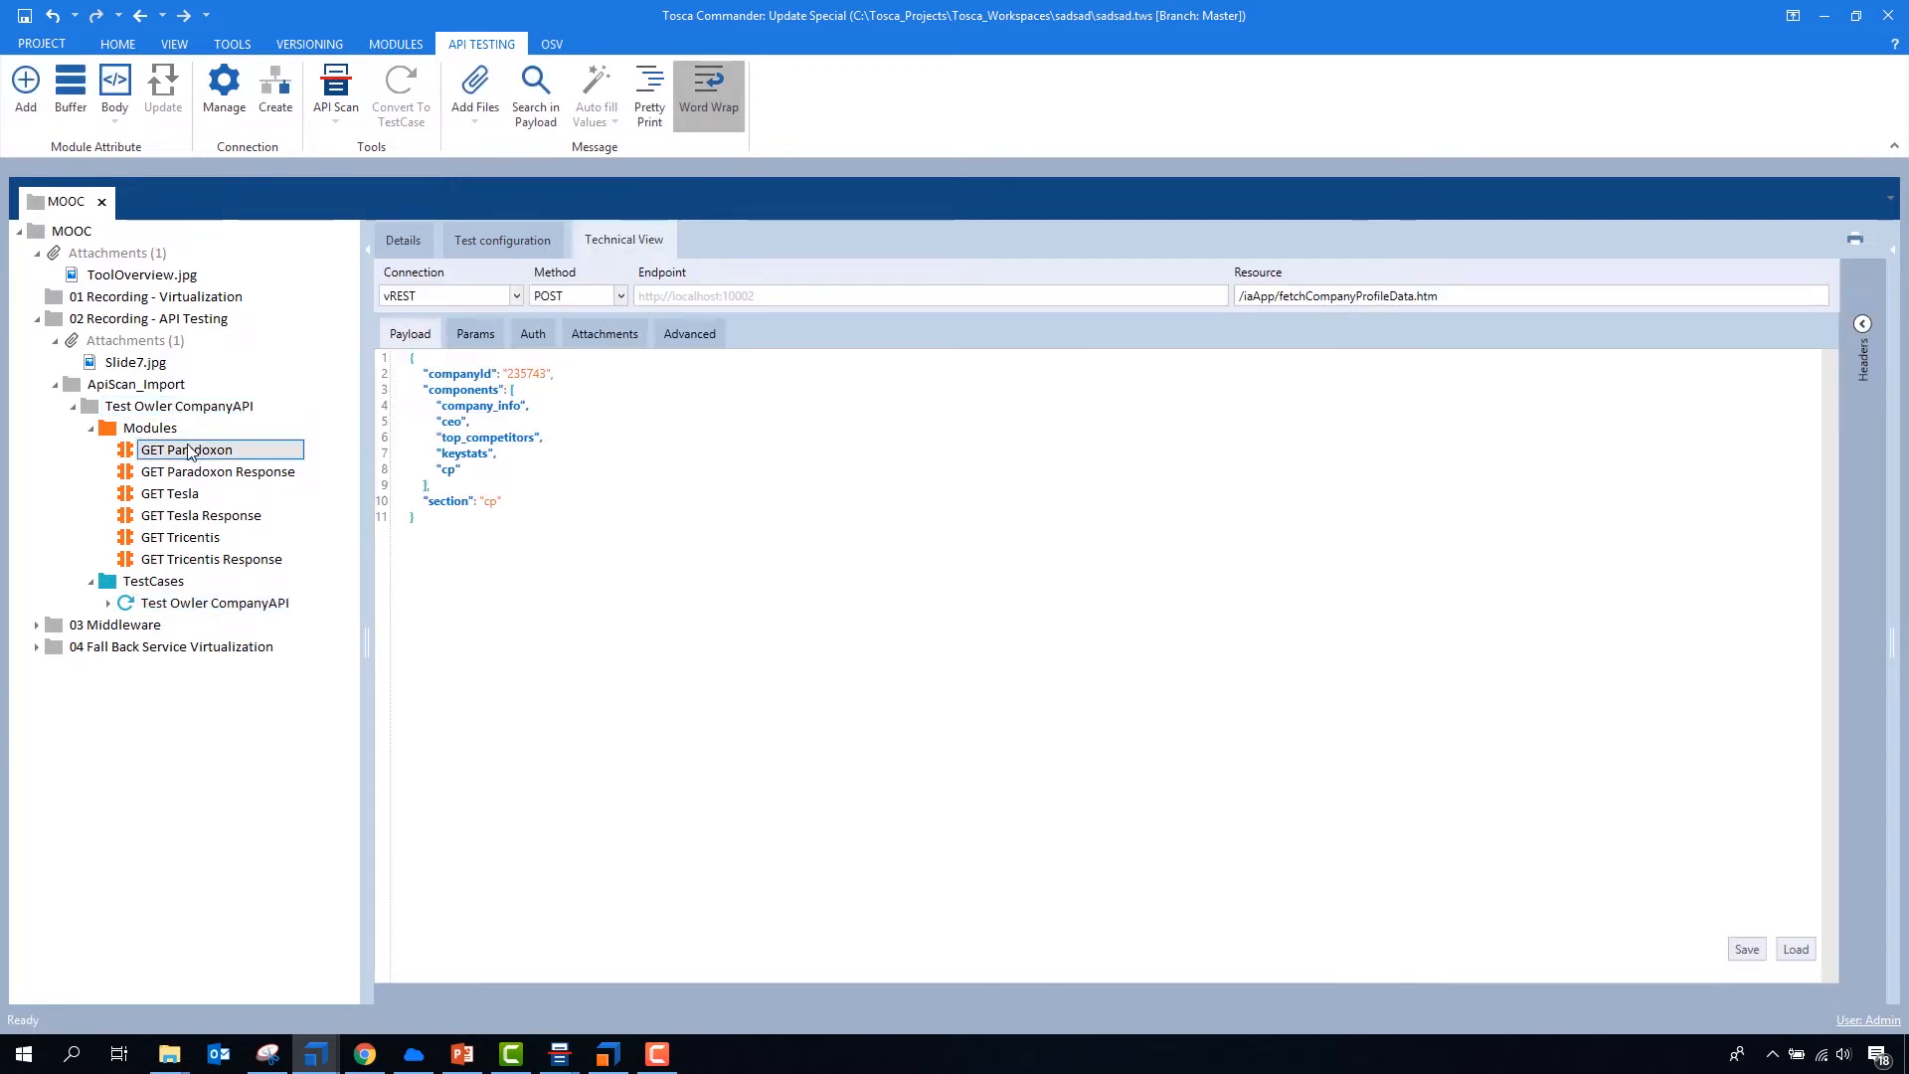
- Examine the GET Paradoxon request's payload and resource path along with the payload of GET Paradoxon Response
left_click(495, 368)
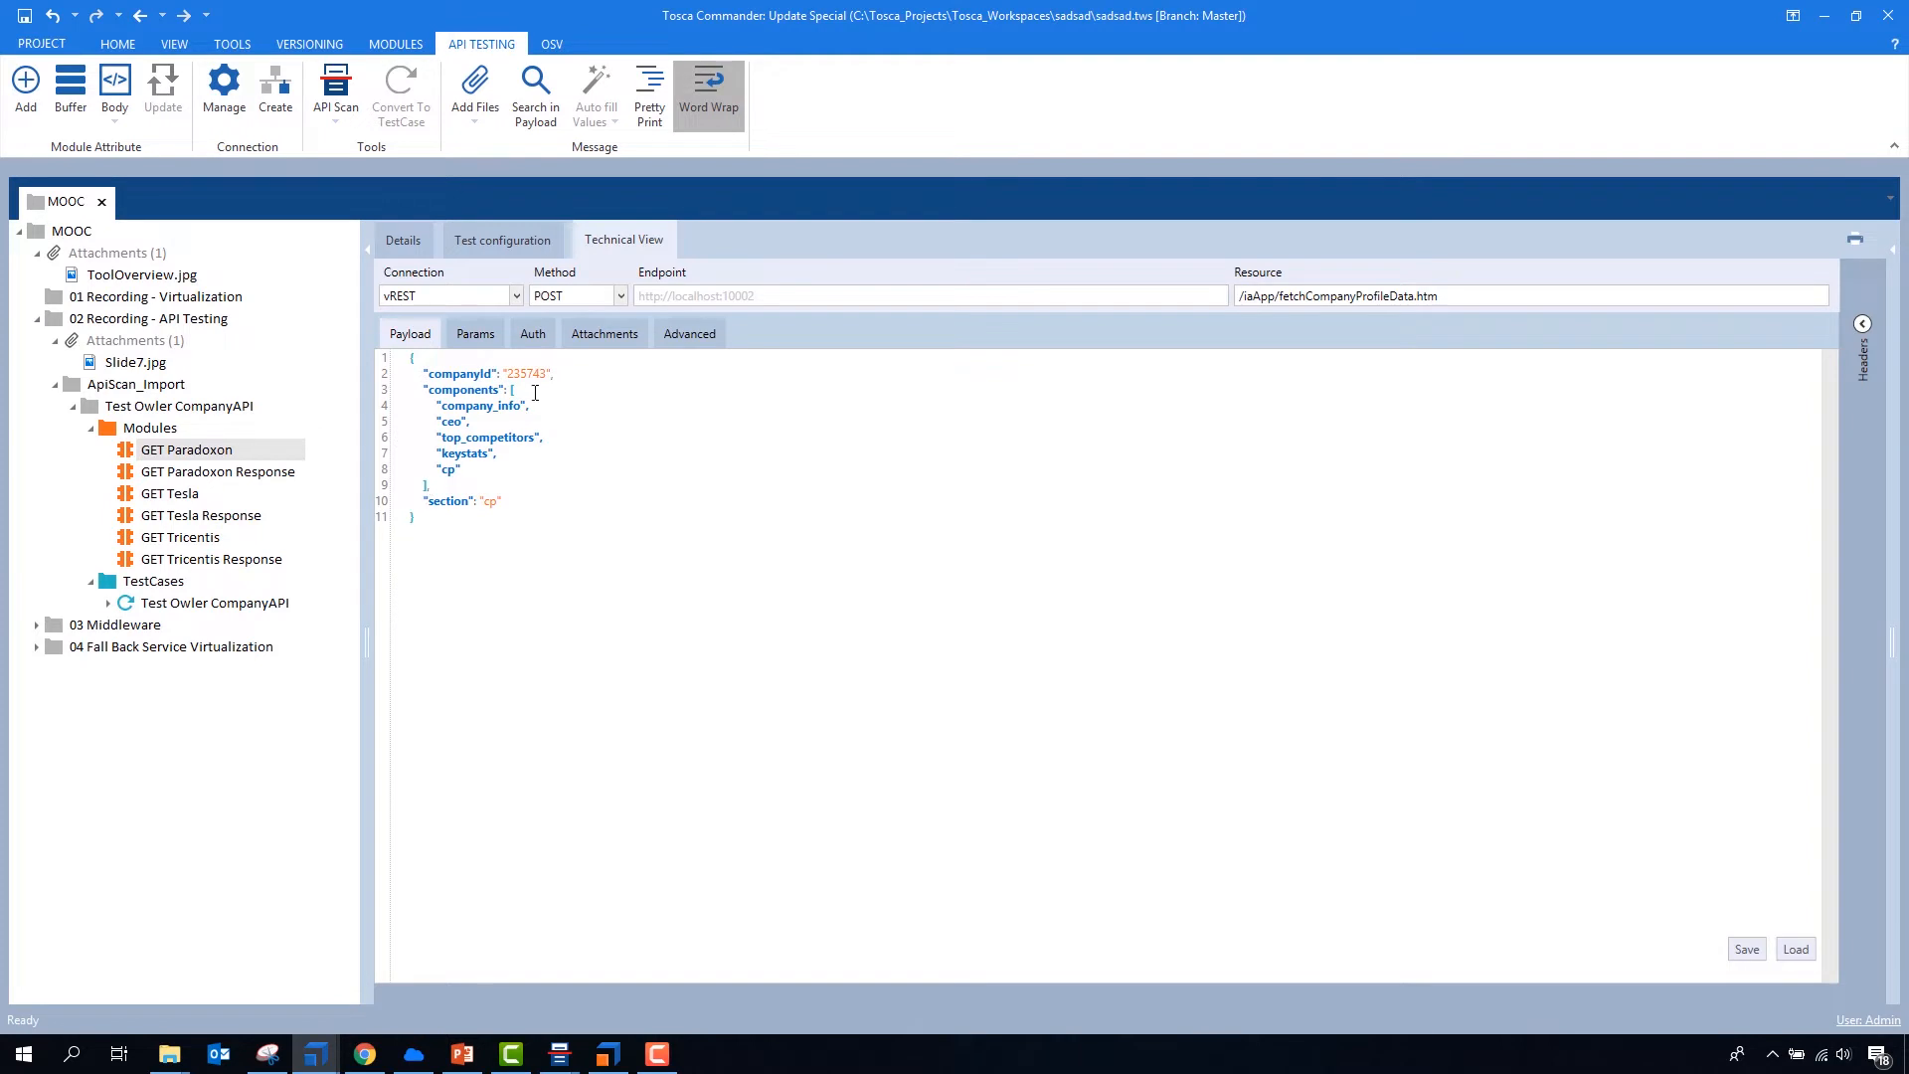
double_click(528, 374)
left_click(251, 473)
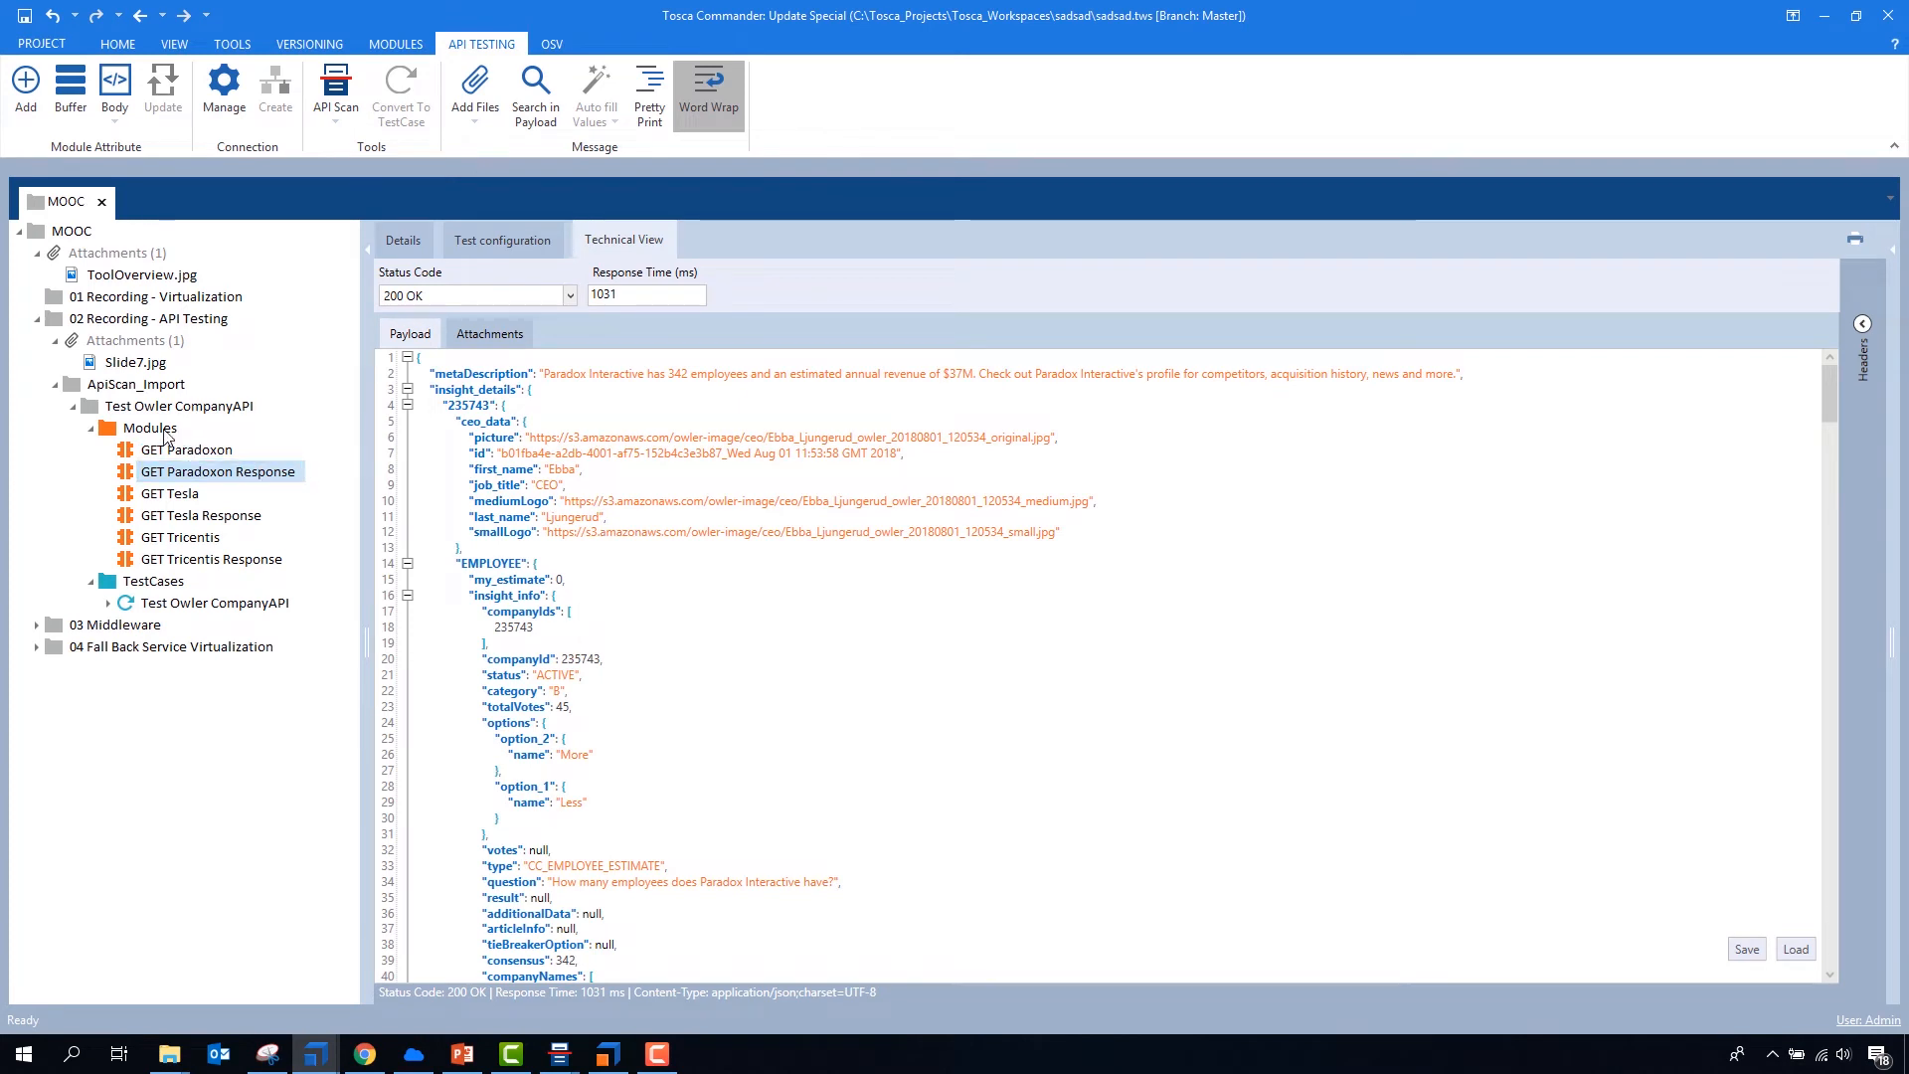
left_click(139, 453)
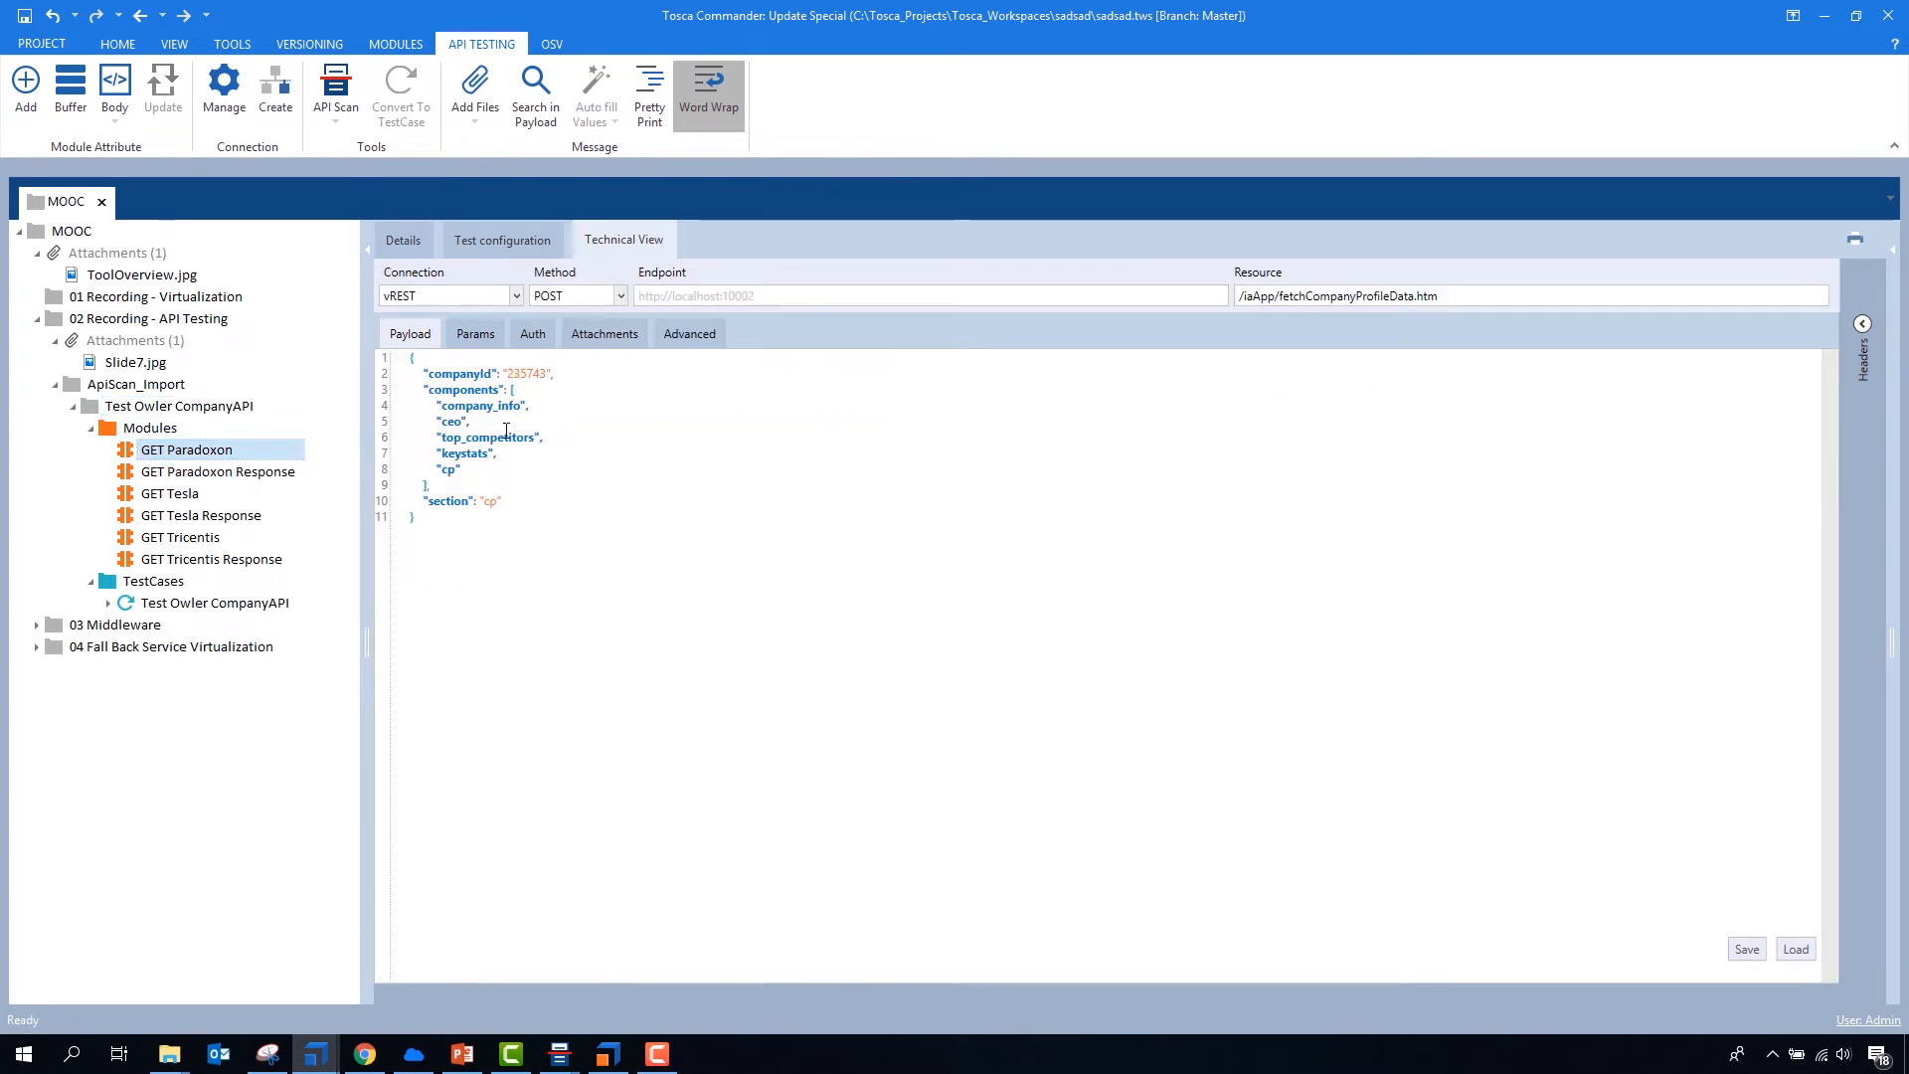
left_click_drag(504, 502, 367, 378)
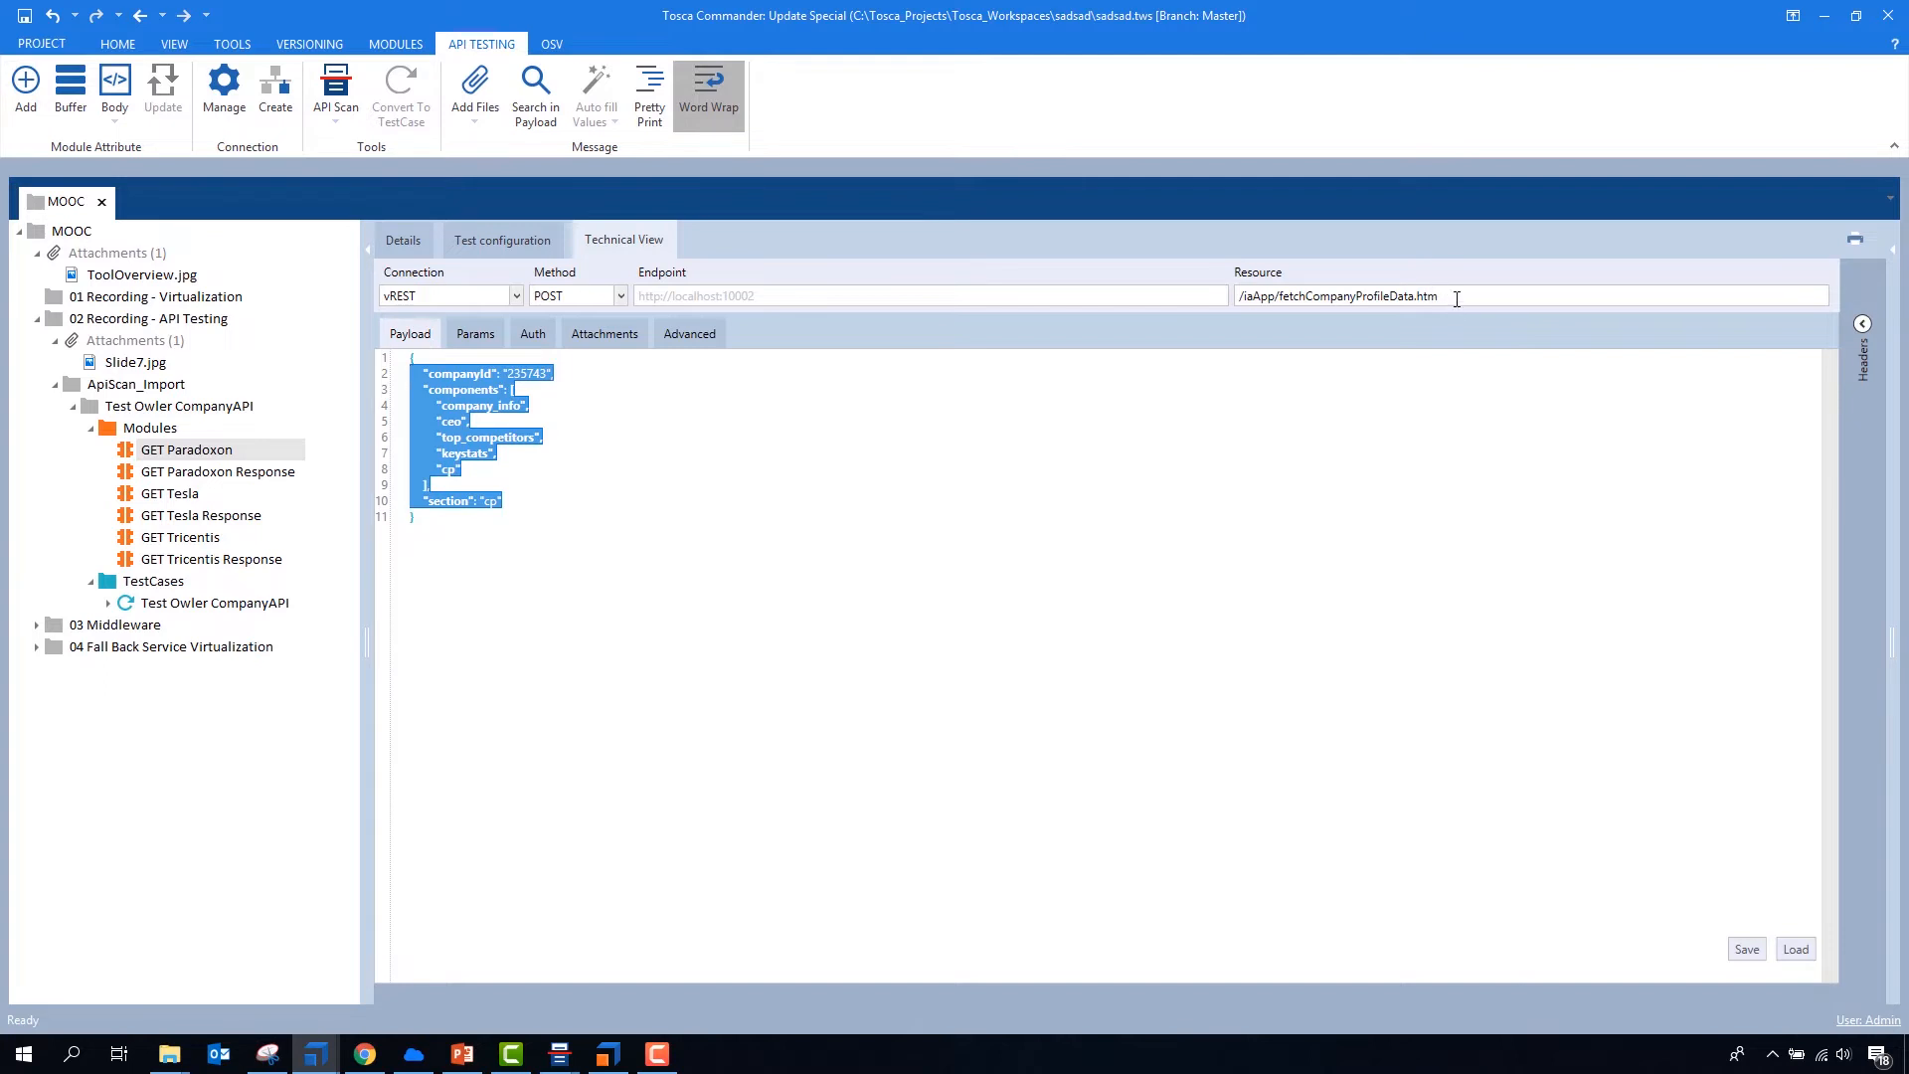
left_click_drag(1456, 299, 1244, 310)
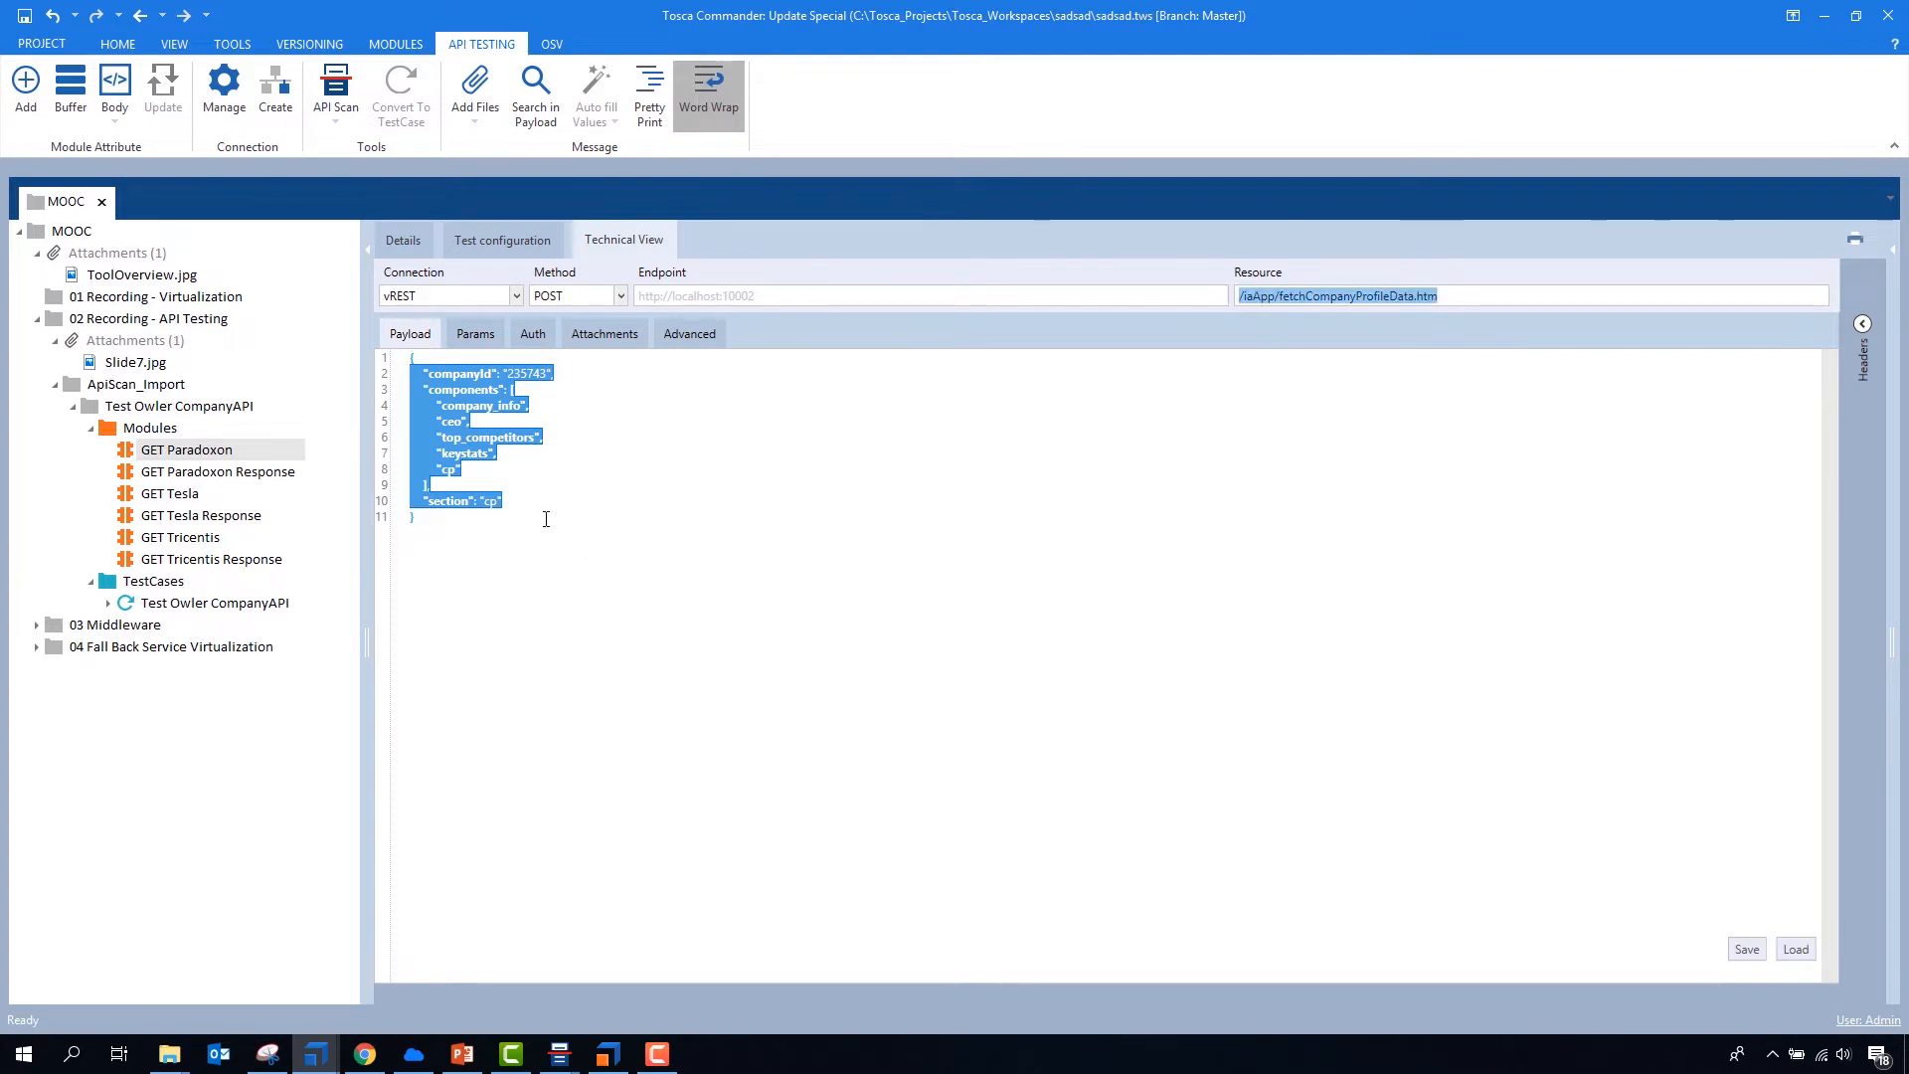
- Review the Modules and TestCases folders inside the imported Test Owler CompanyAPI folder
left_click(89, 432)
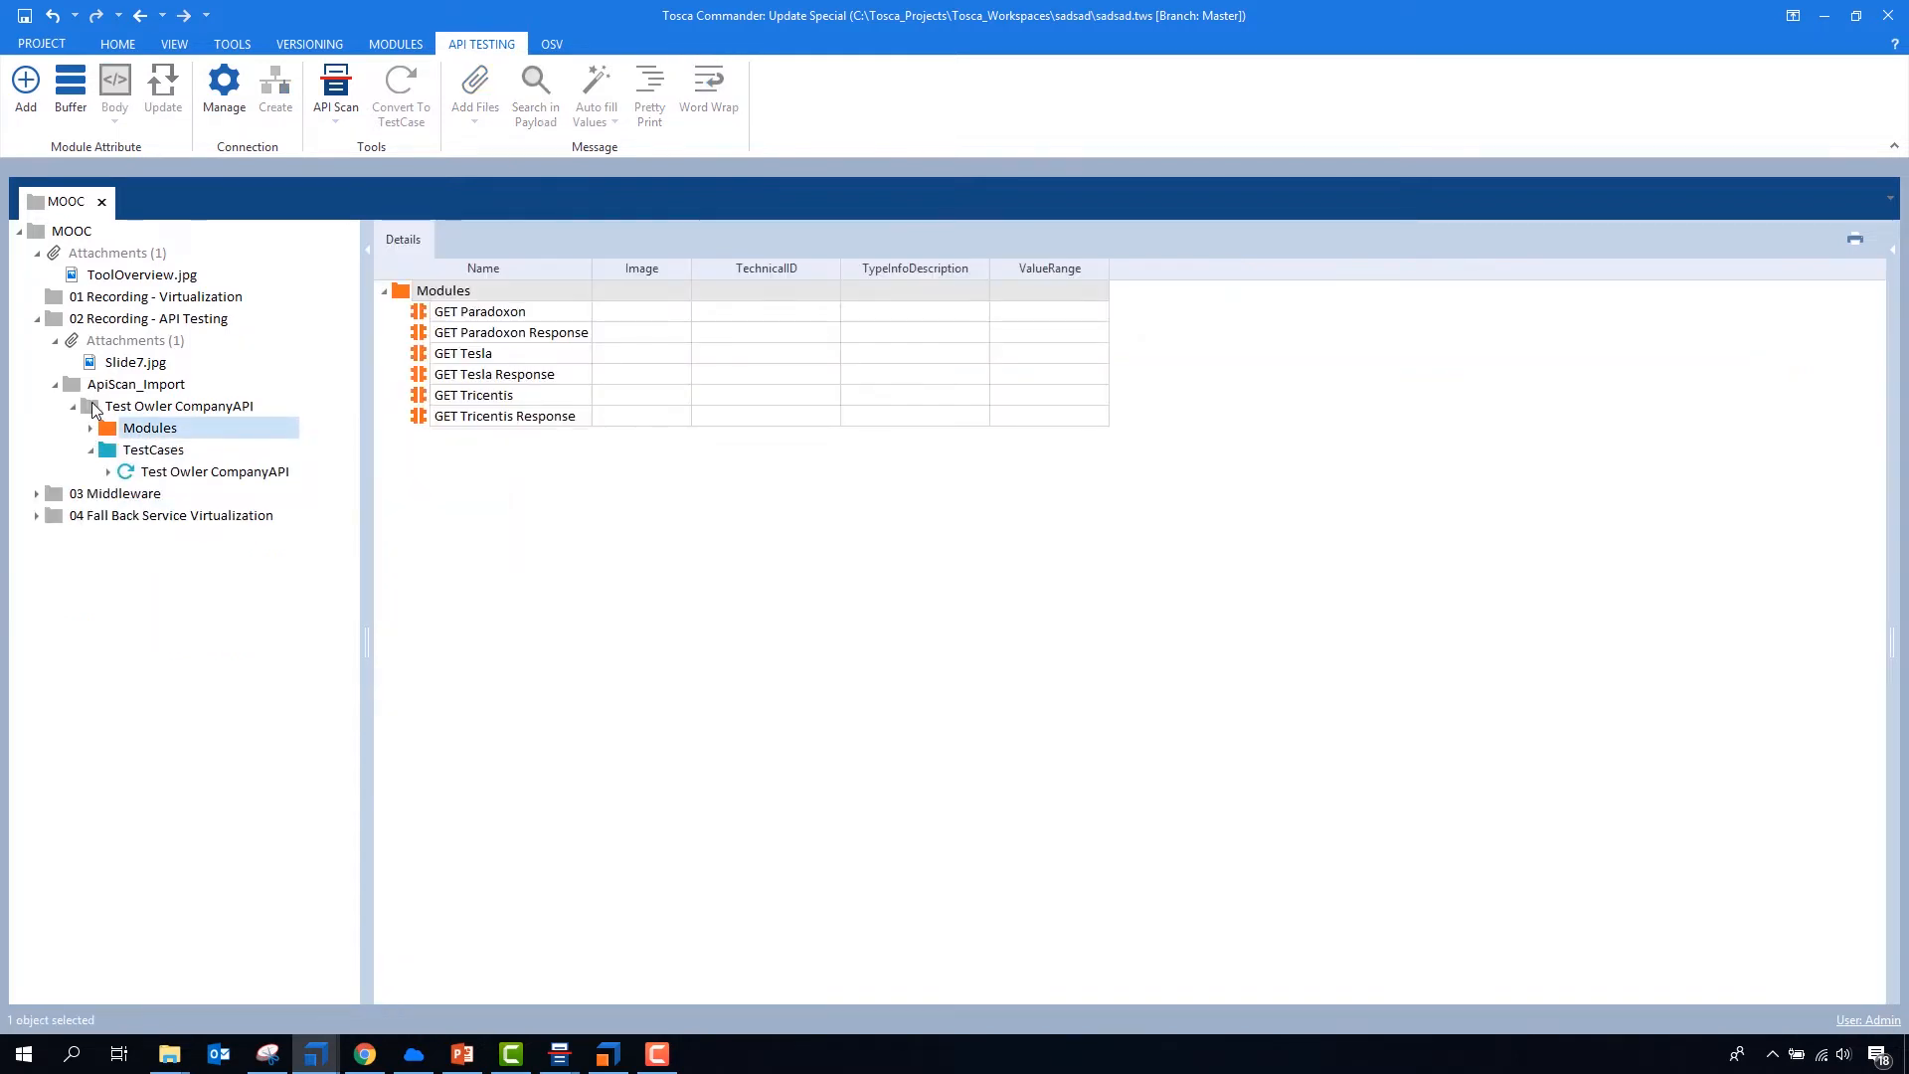
left_click(90, 406)
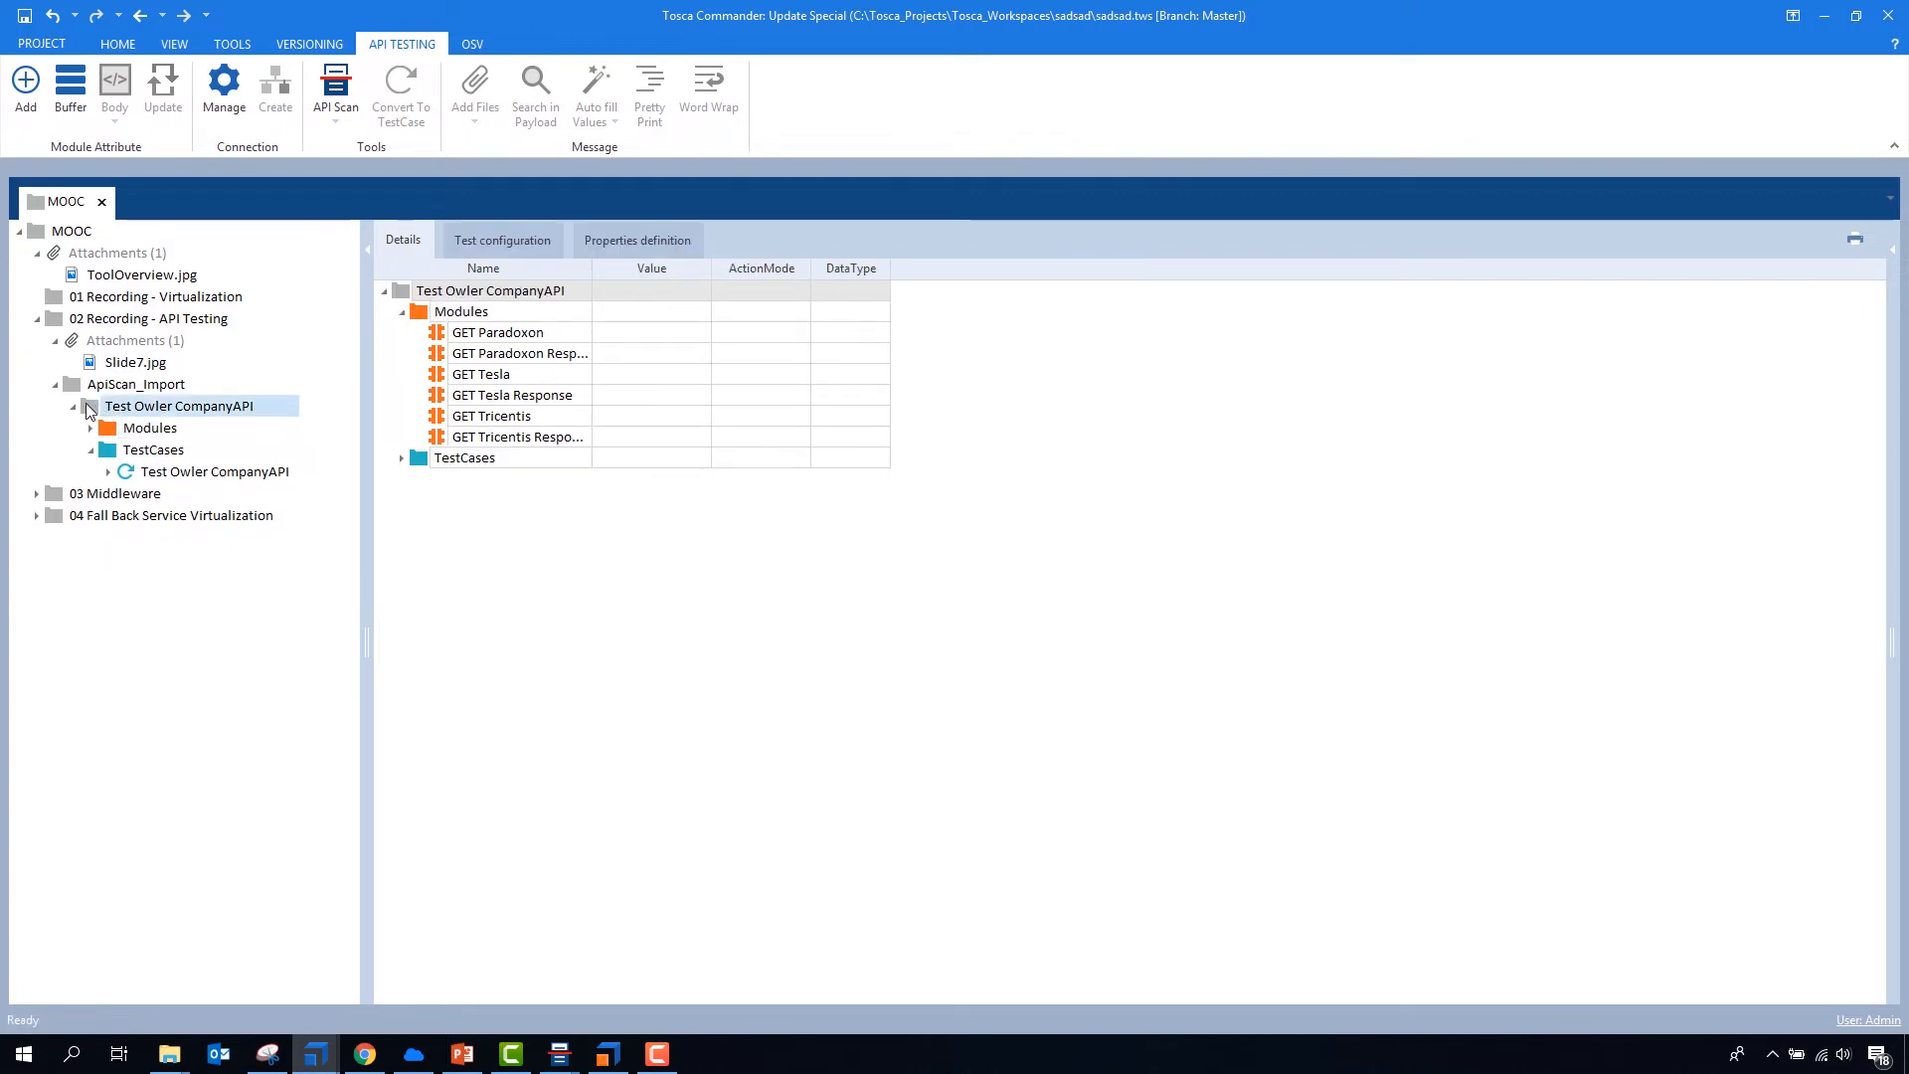
left_click(402, 311)
left_click(110, 386)
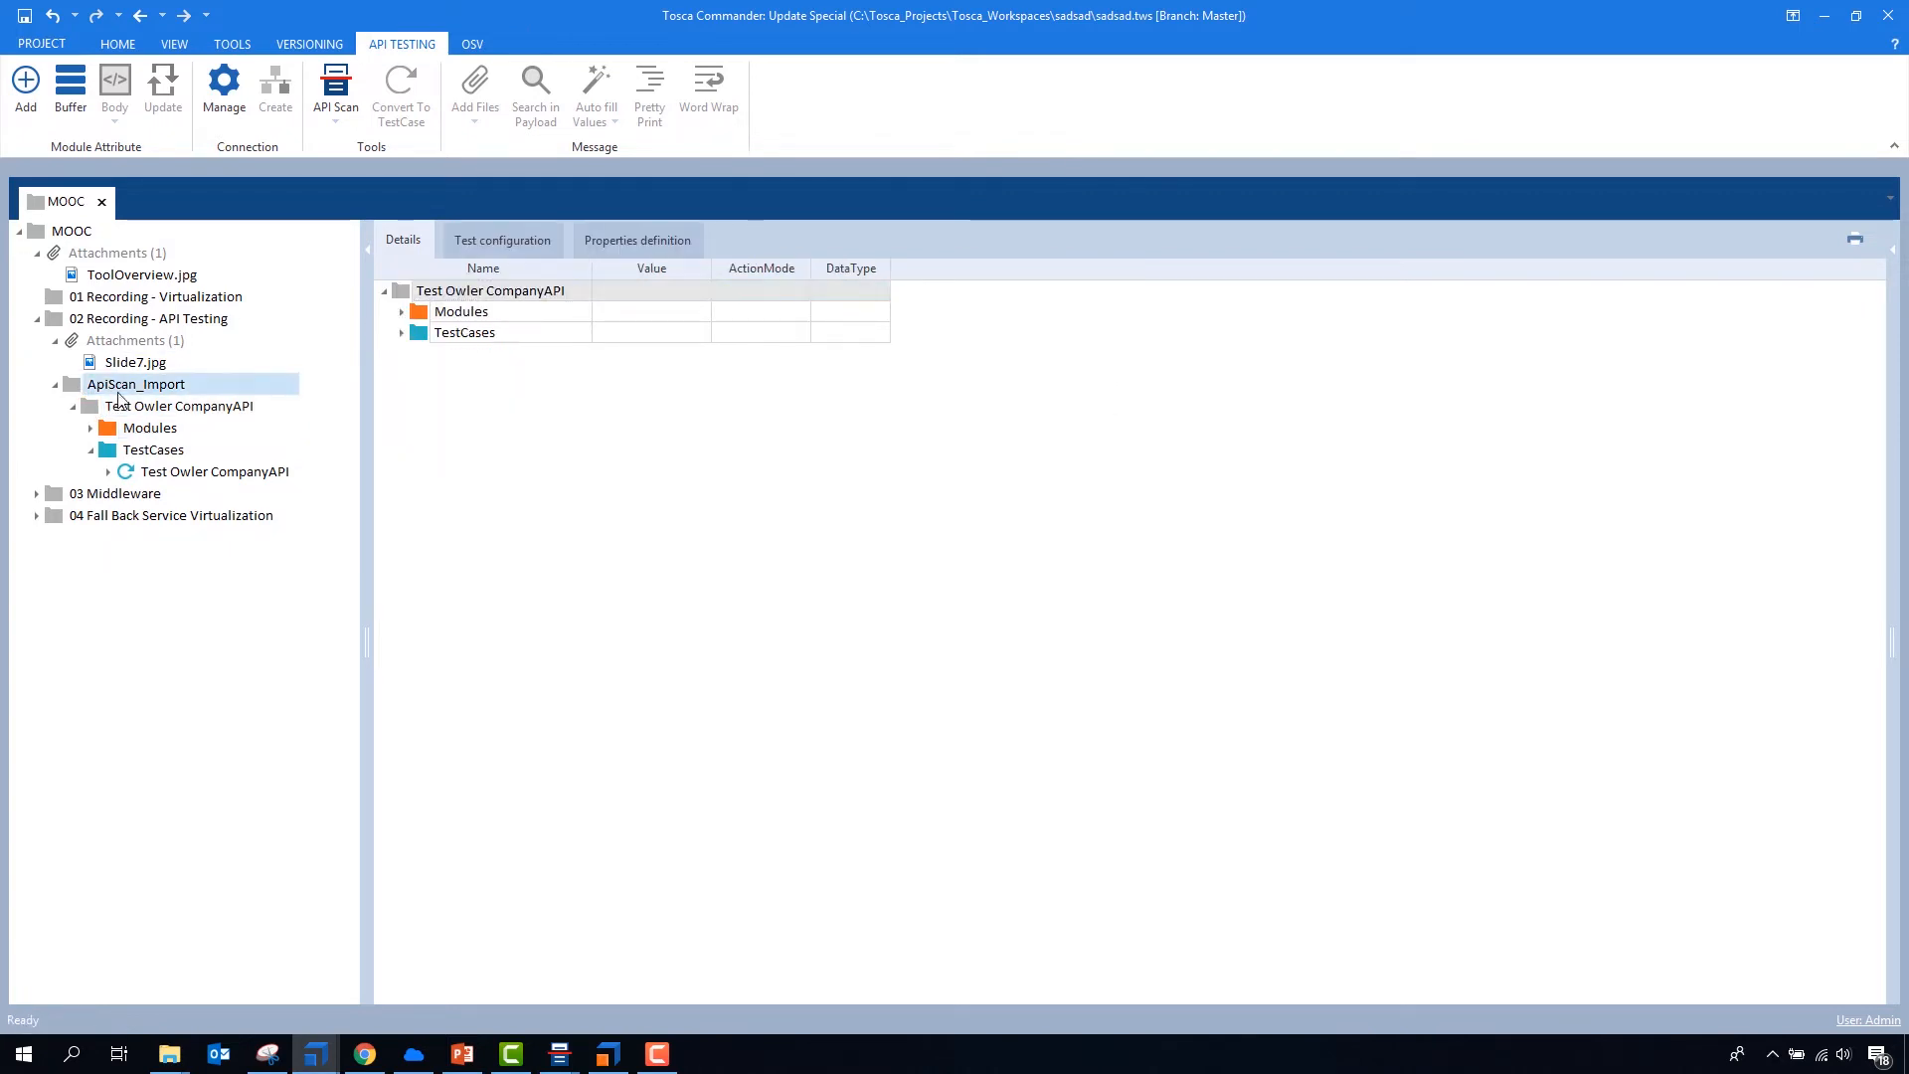
left_click(149, 428)
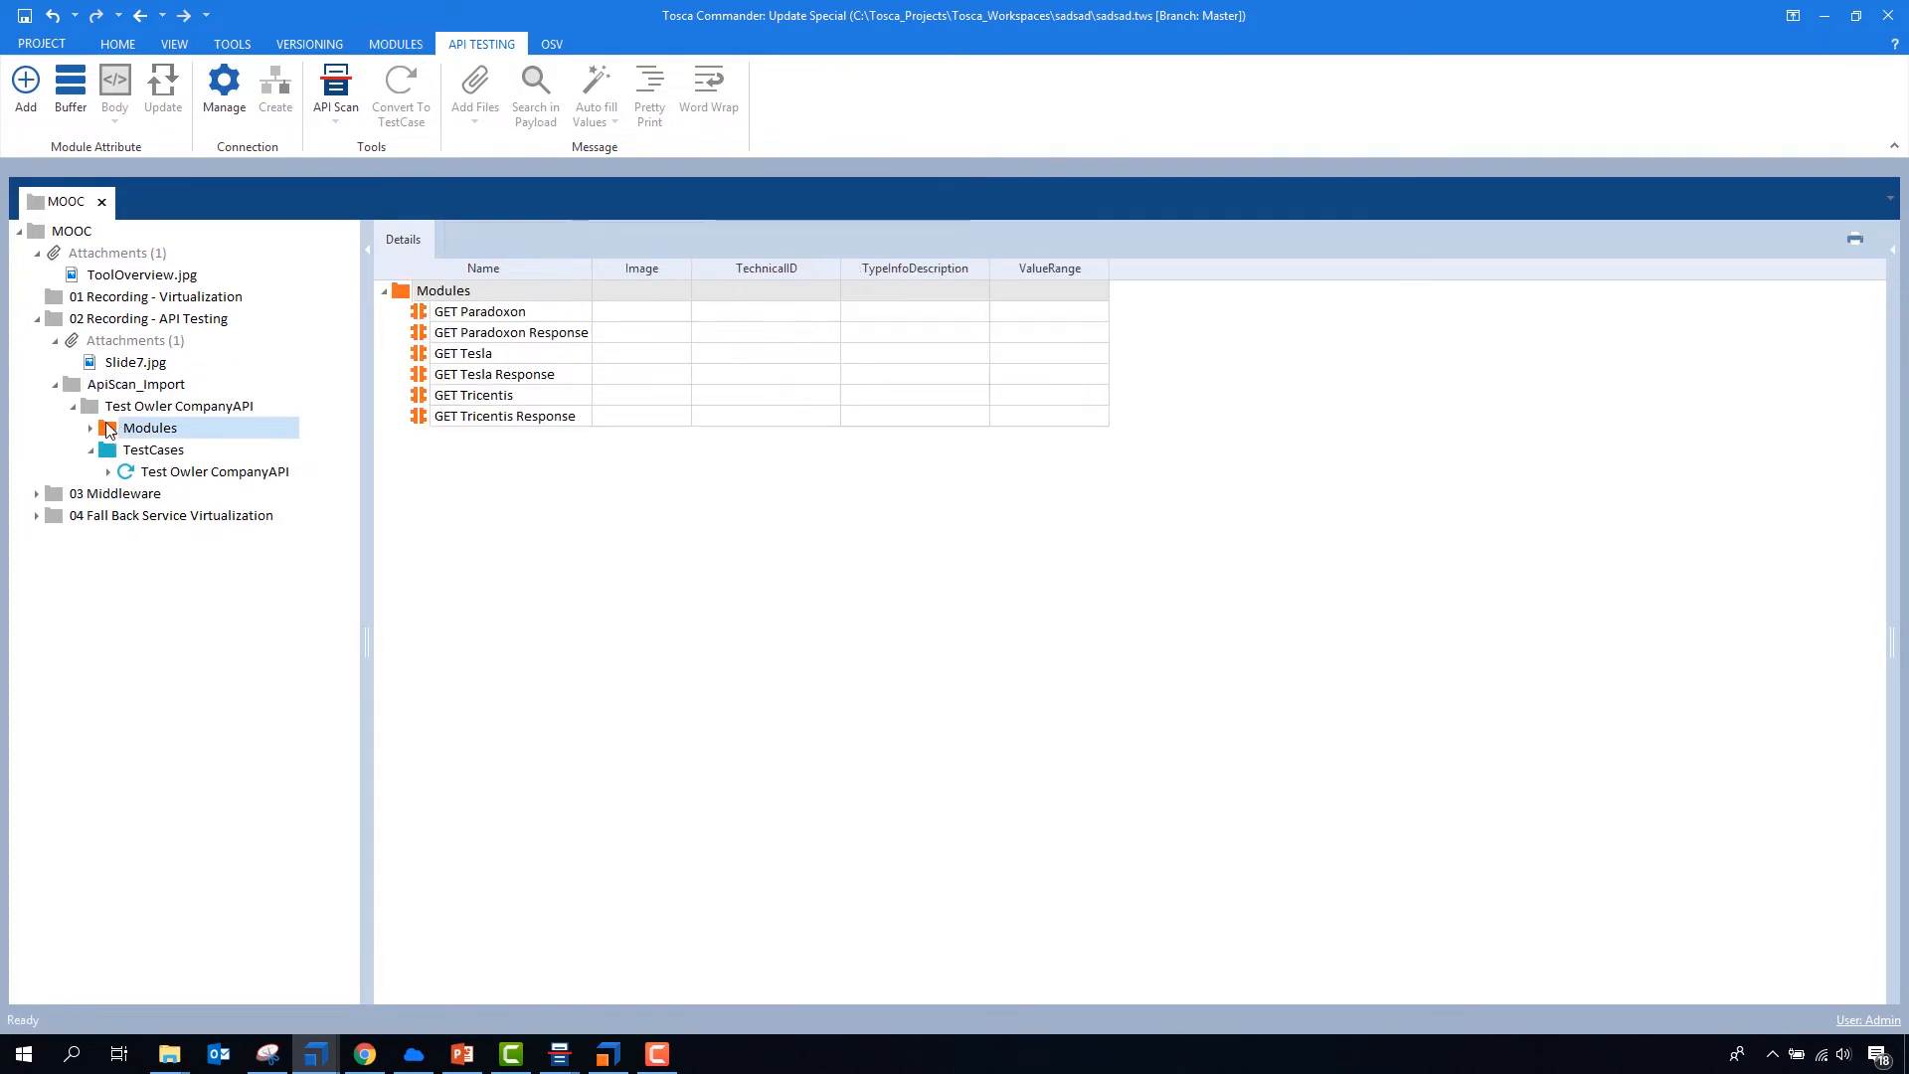
left_click(91, 427)
left_click(148, 452)
left_click(110, 433)
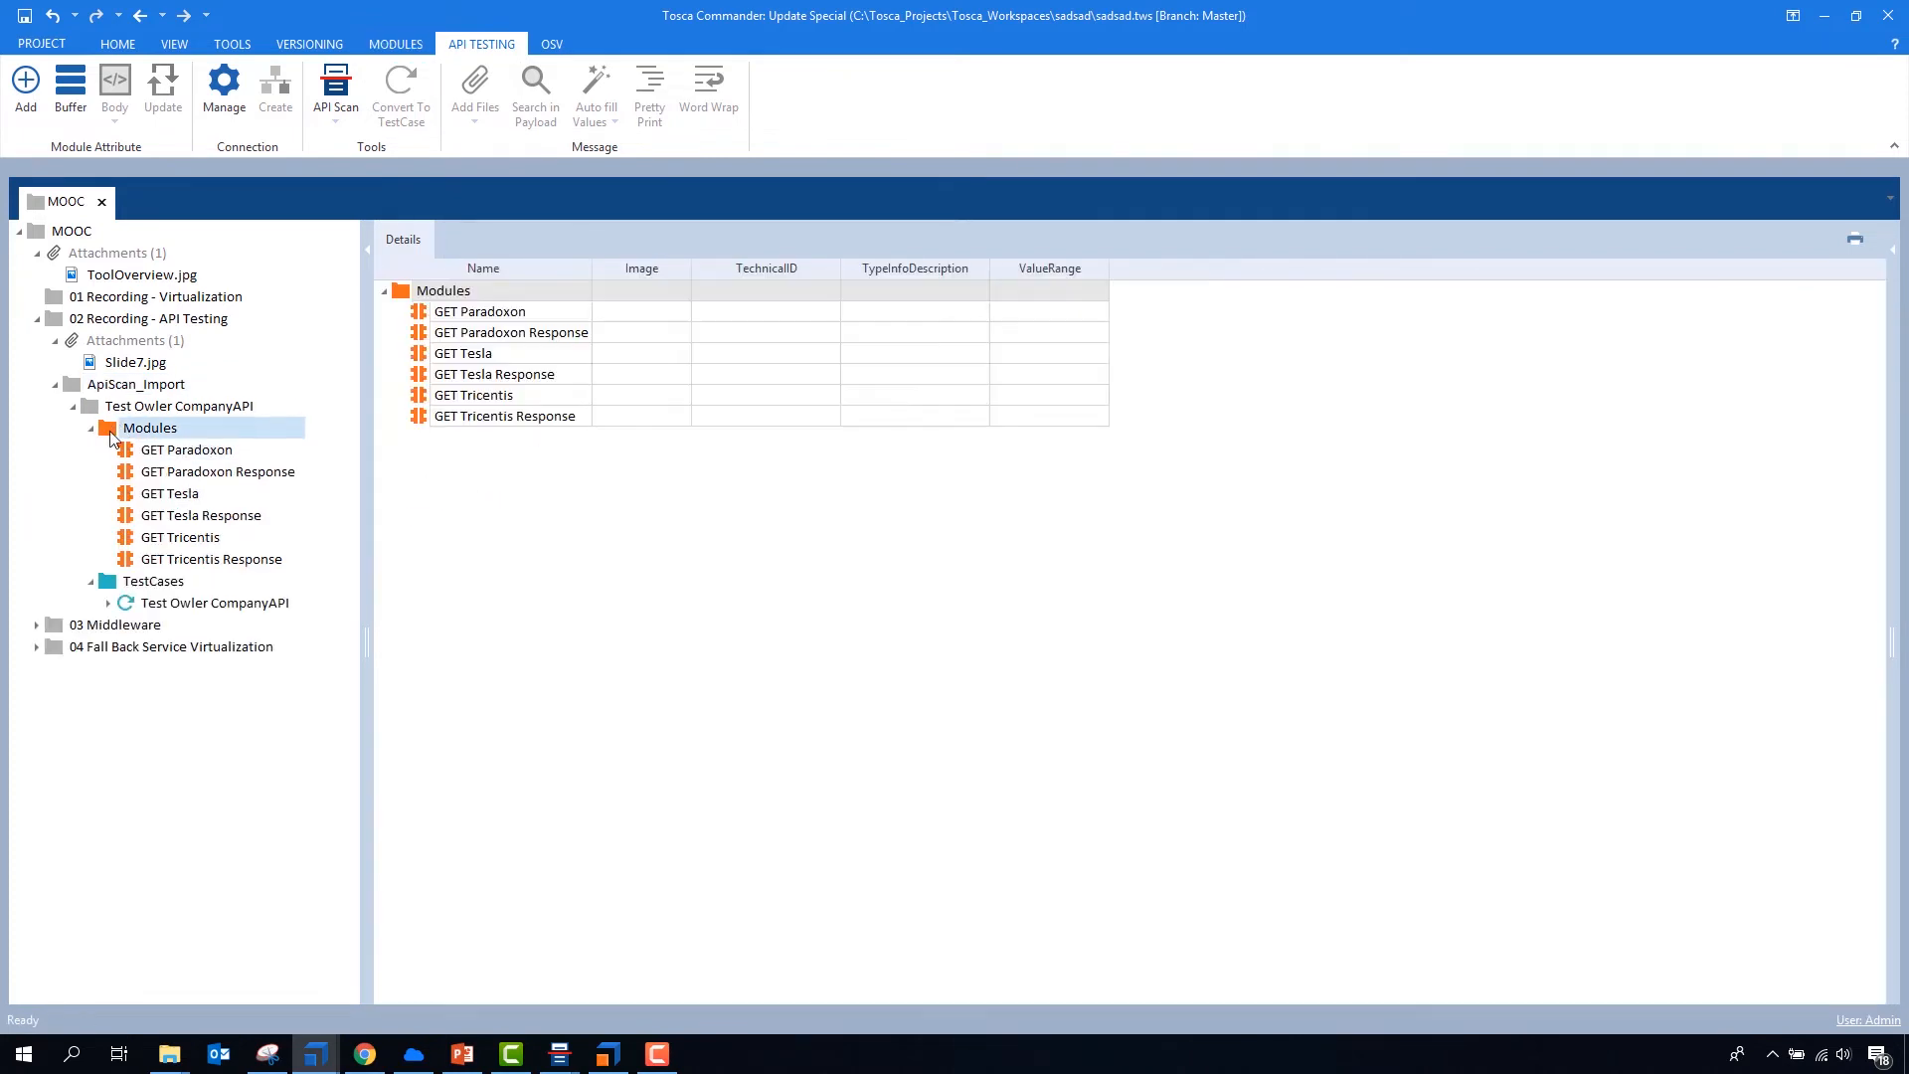
- Collapse the Modules and TestCases folders and open the list of addable module attributes for the Test Owler CompanyAPI folder
left_click(90, 409)
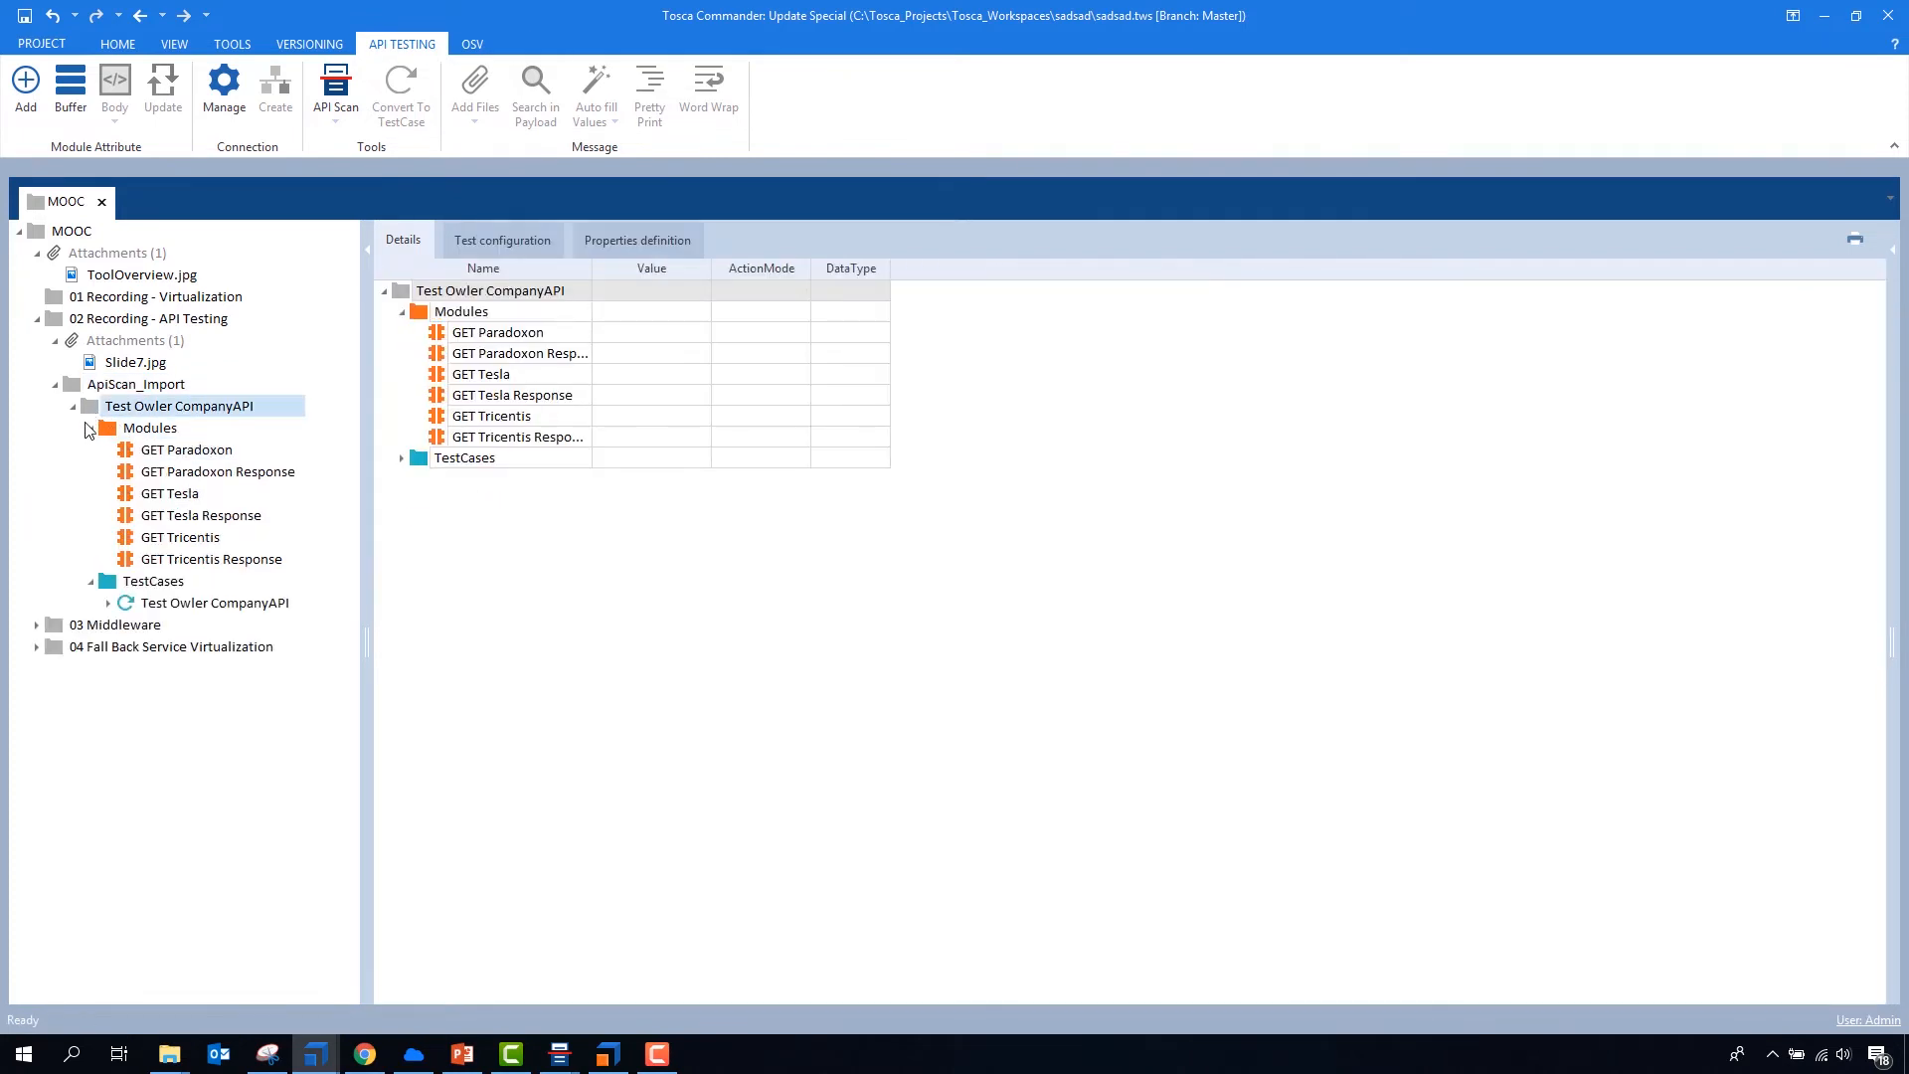
left_click(91, 428)
left_click(90, 450)
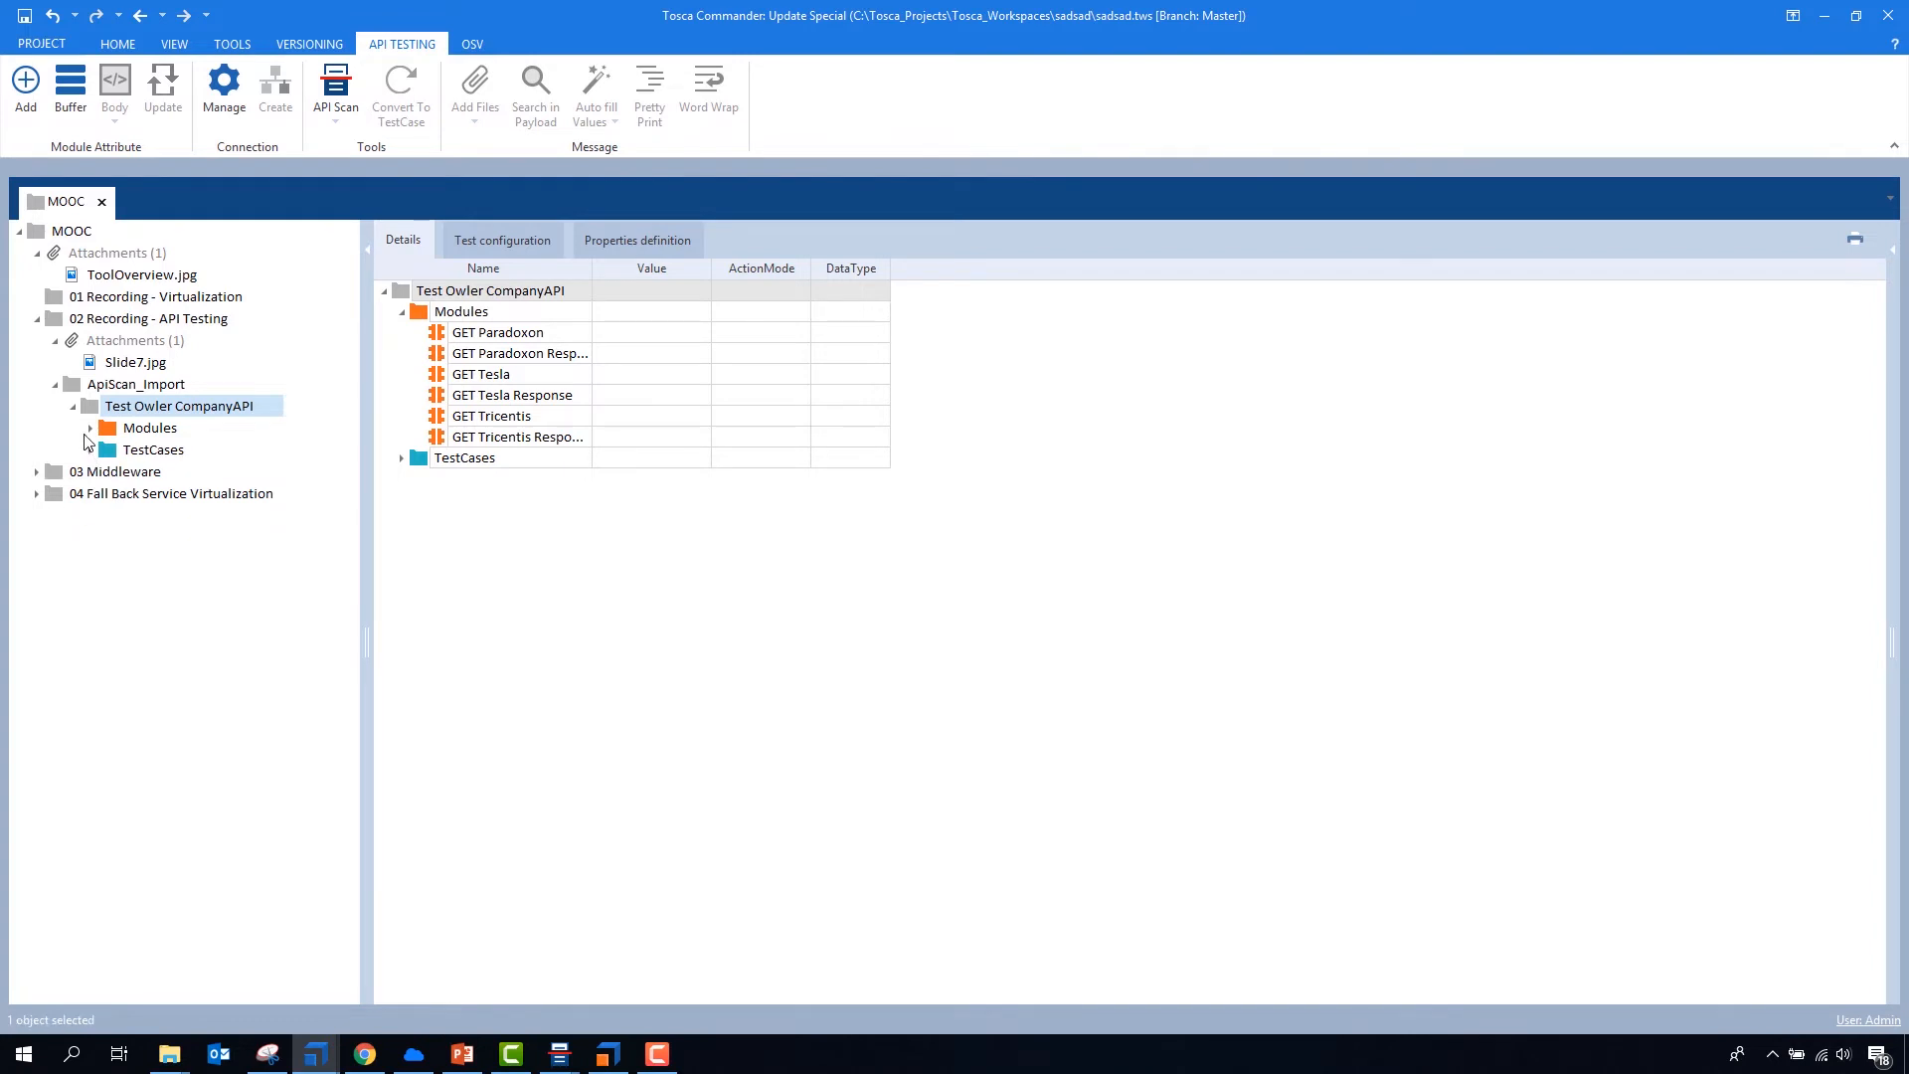
left_click(26, 95)
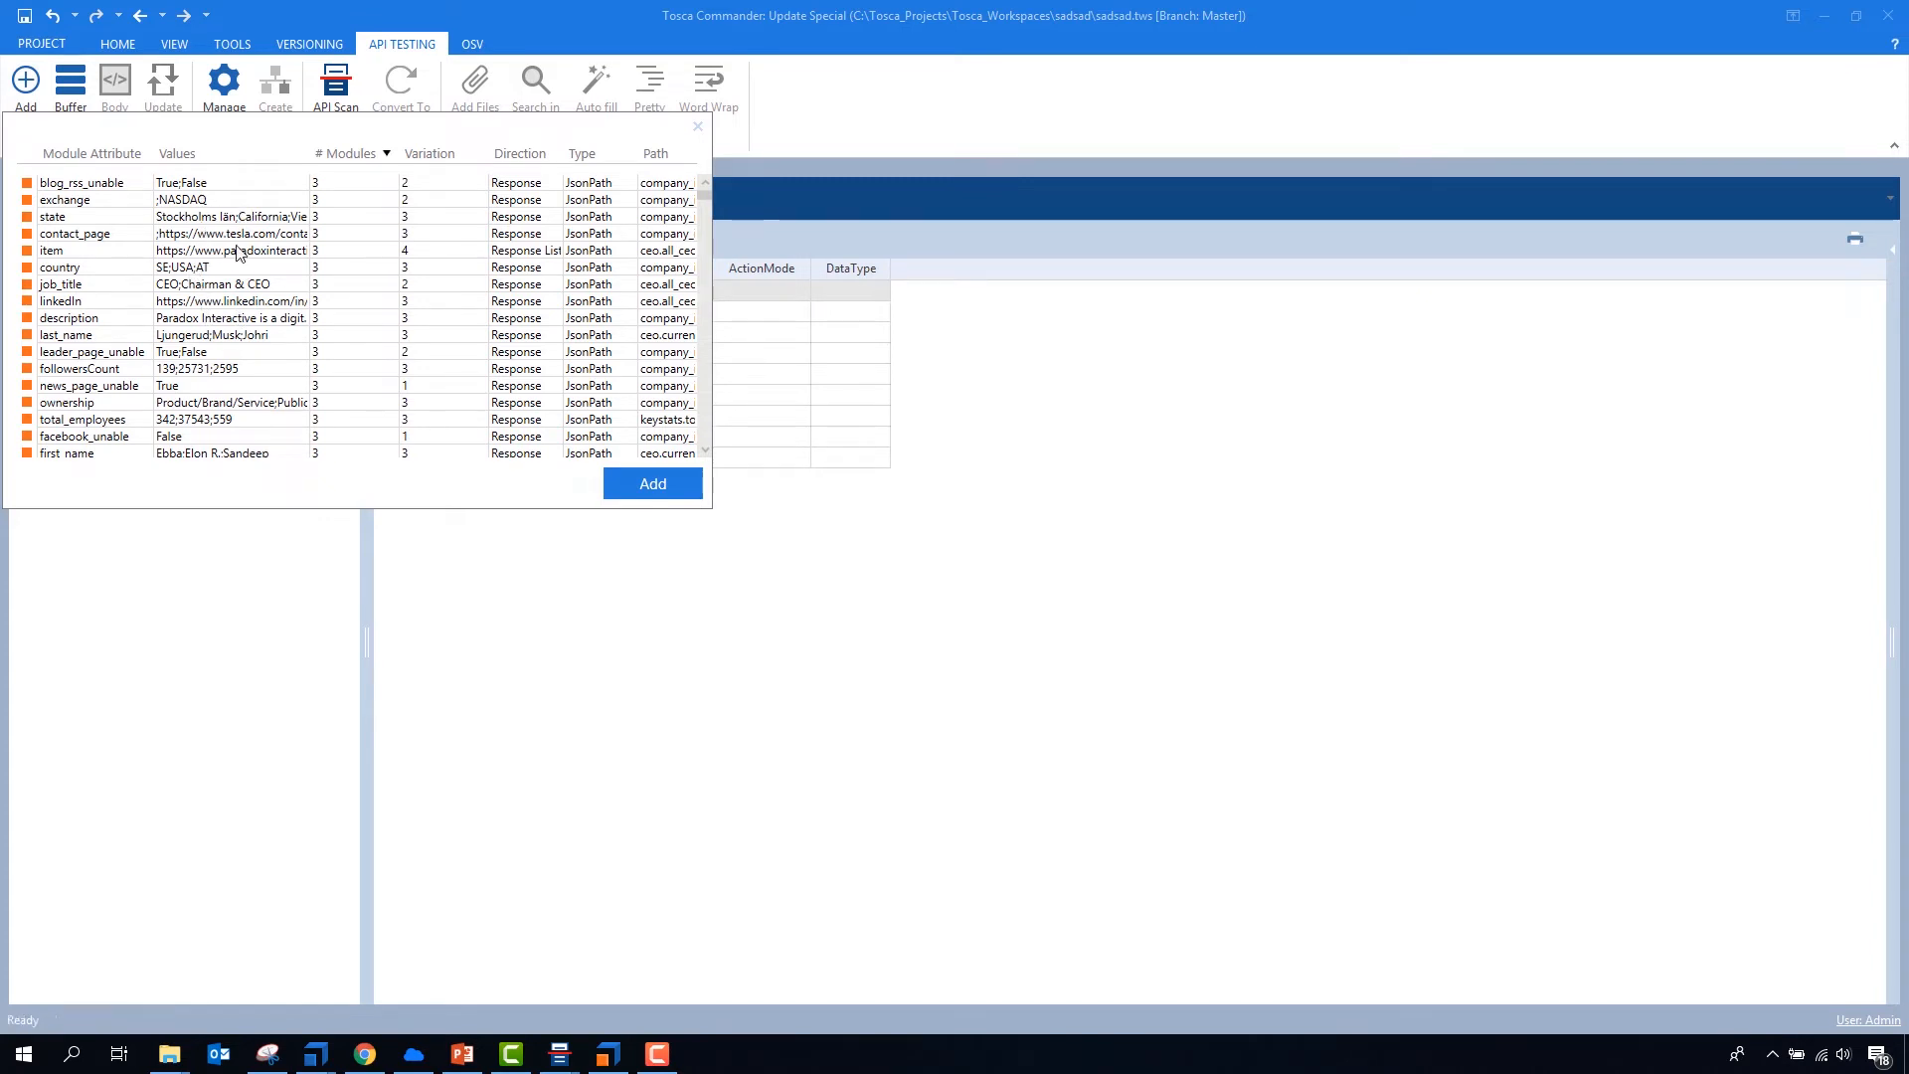
- Examine the attributes' values, module counts and variations, including the blog_rss_unable and facebook_unable rows
scroll(239, 278, "down", 10)
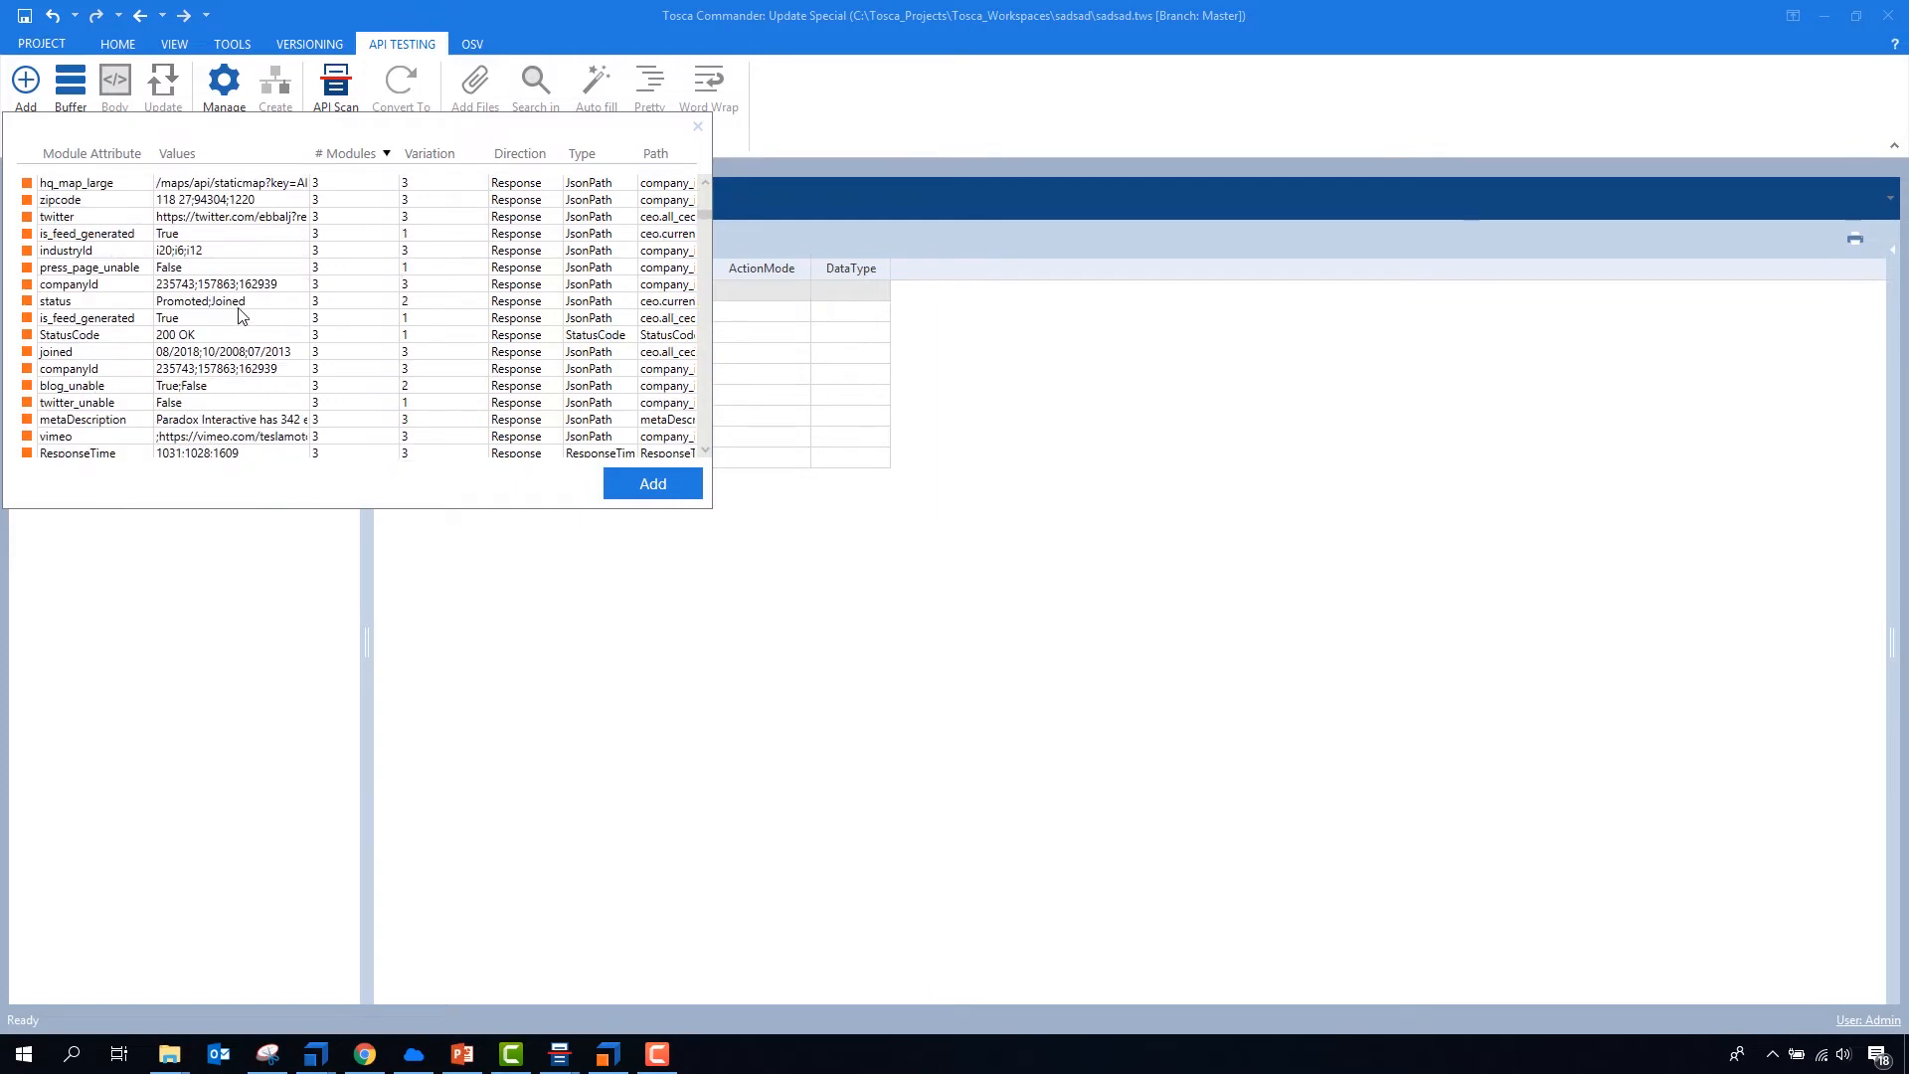
scroll(244, 319, "up", 10)
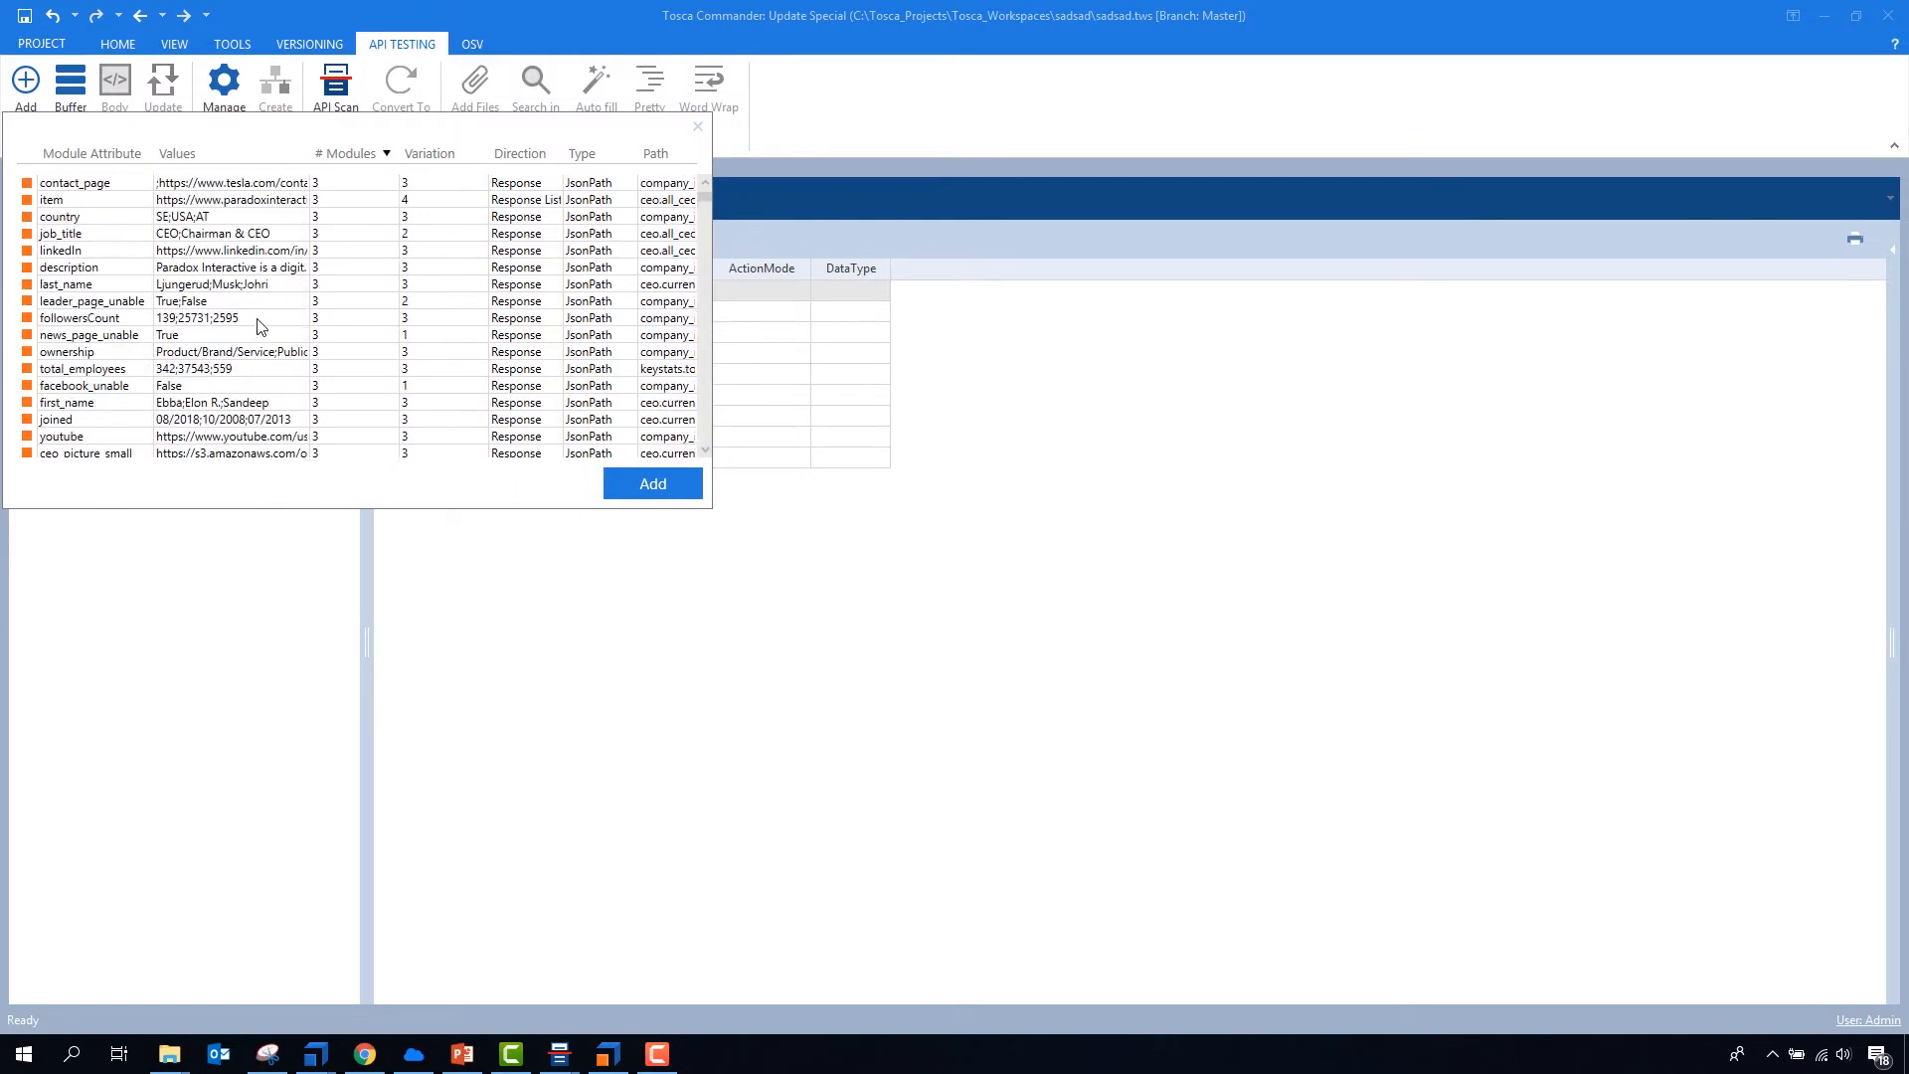
scroll(348, 199, "up", 1)
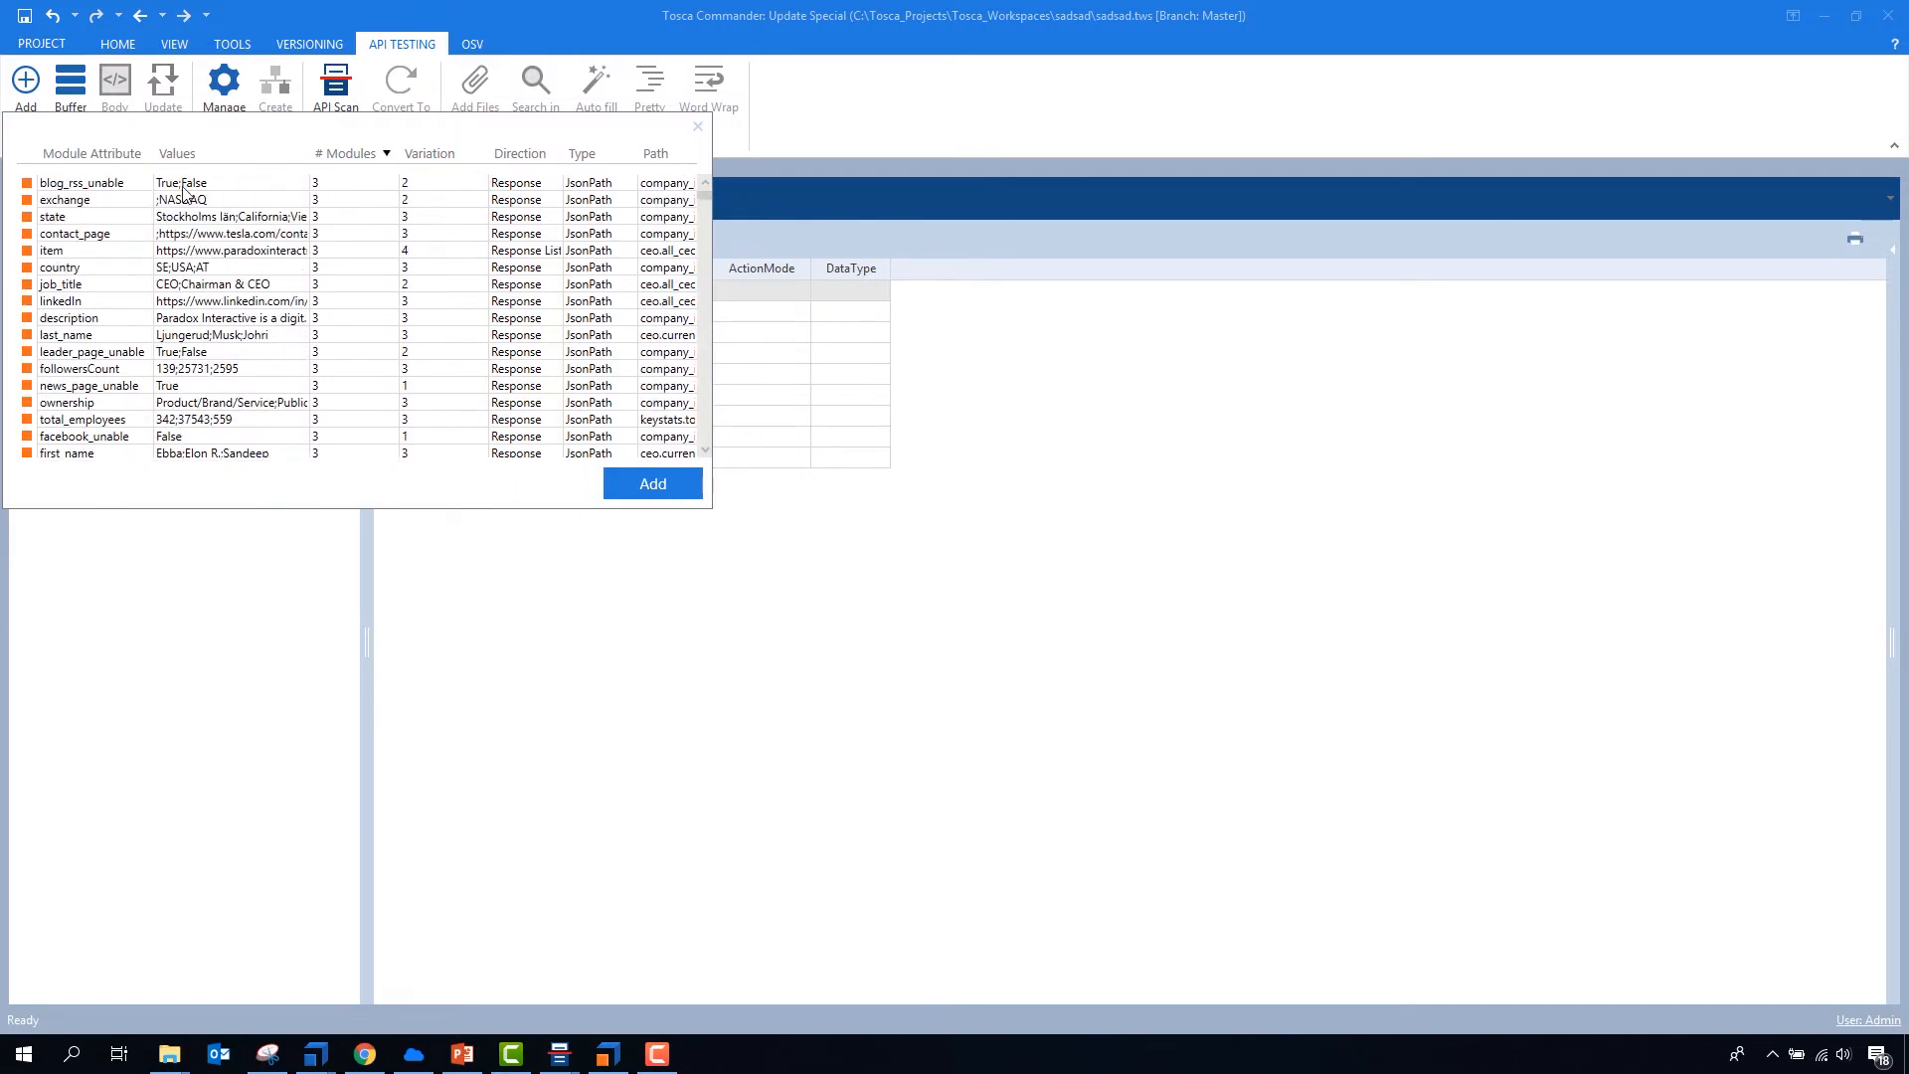
left_click(113, 191)
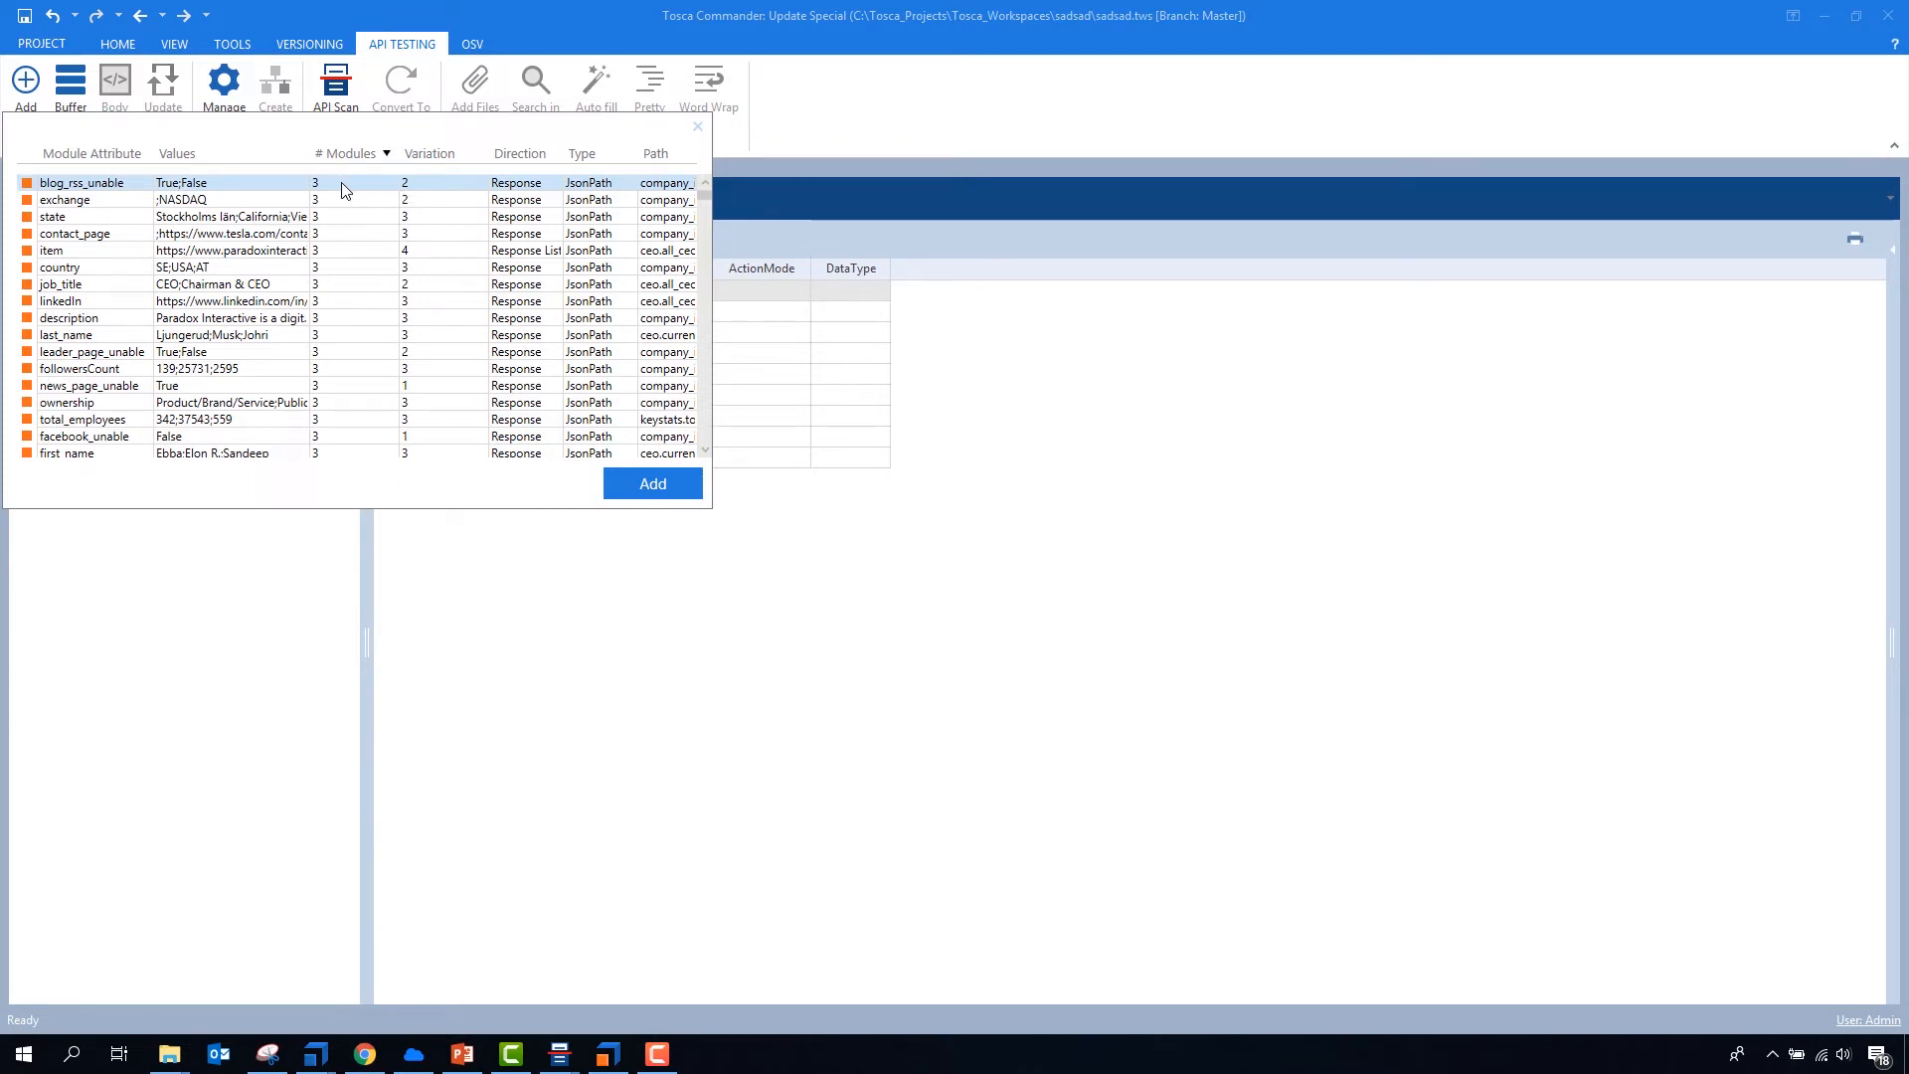
left_click(415, 440)
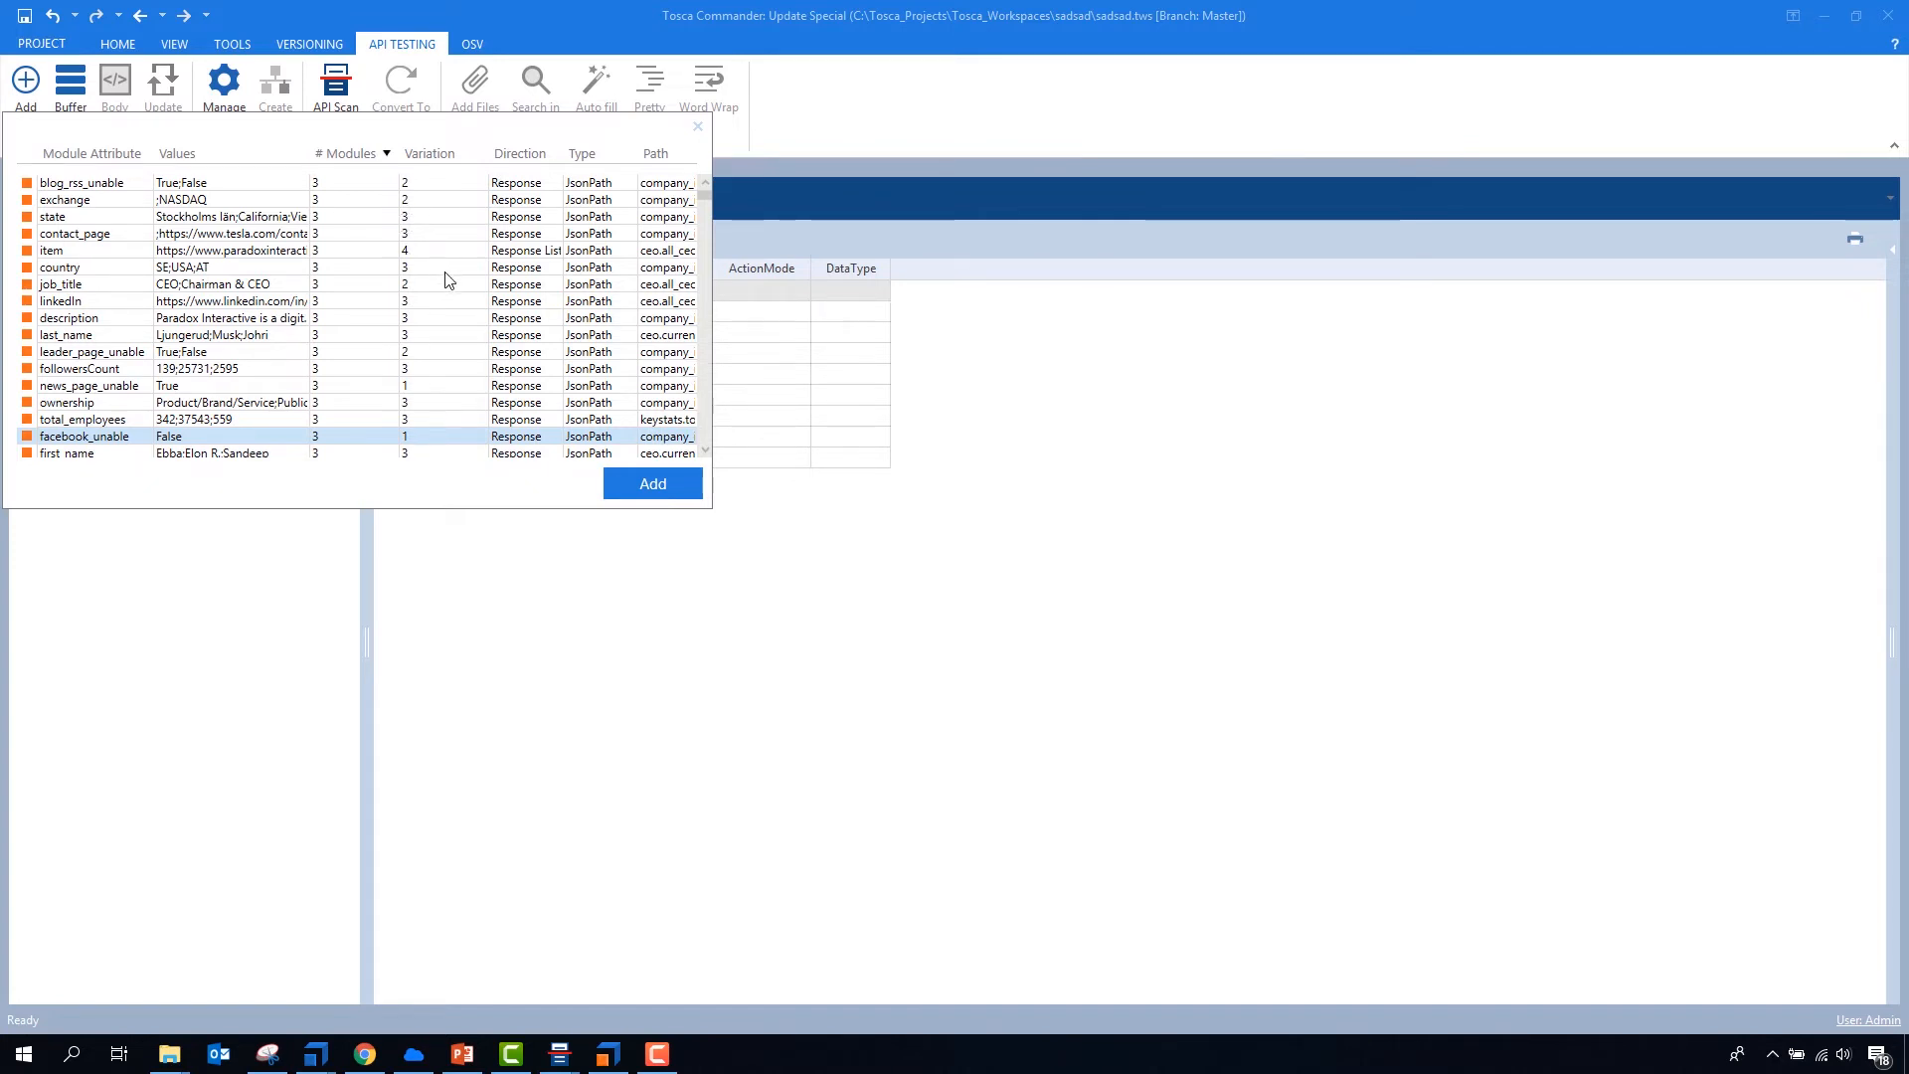
- Sort the module attributes by variation in descending order and look through the most varied ones
left_click(428, 154)
left_click(428, 154)
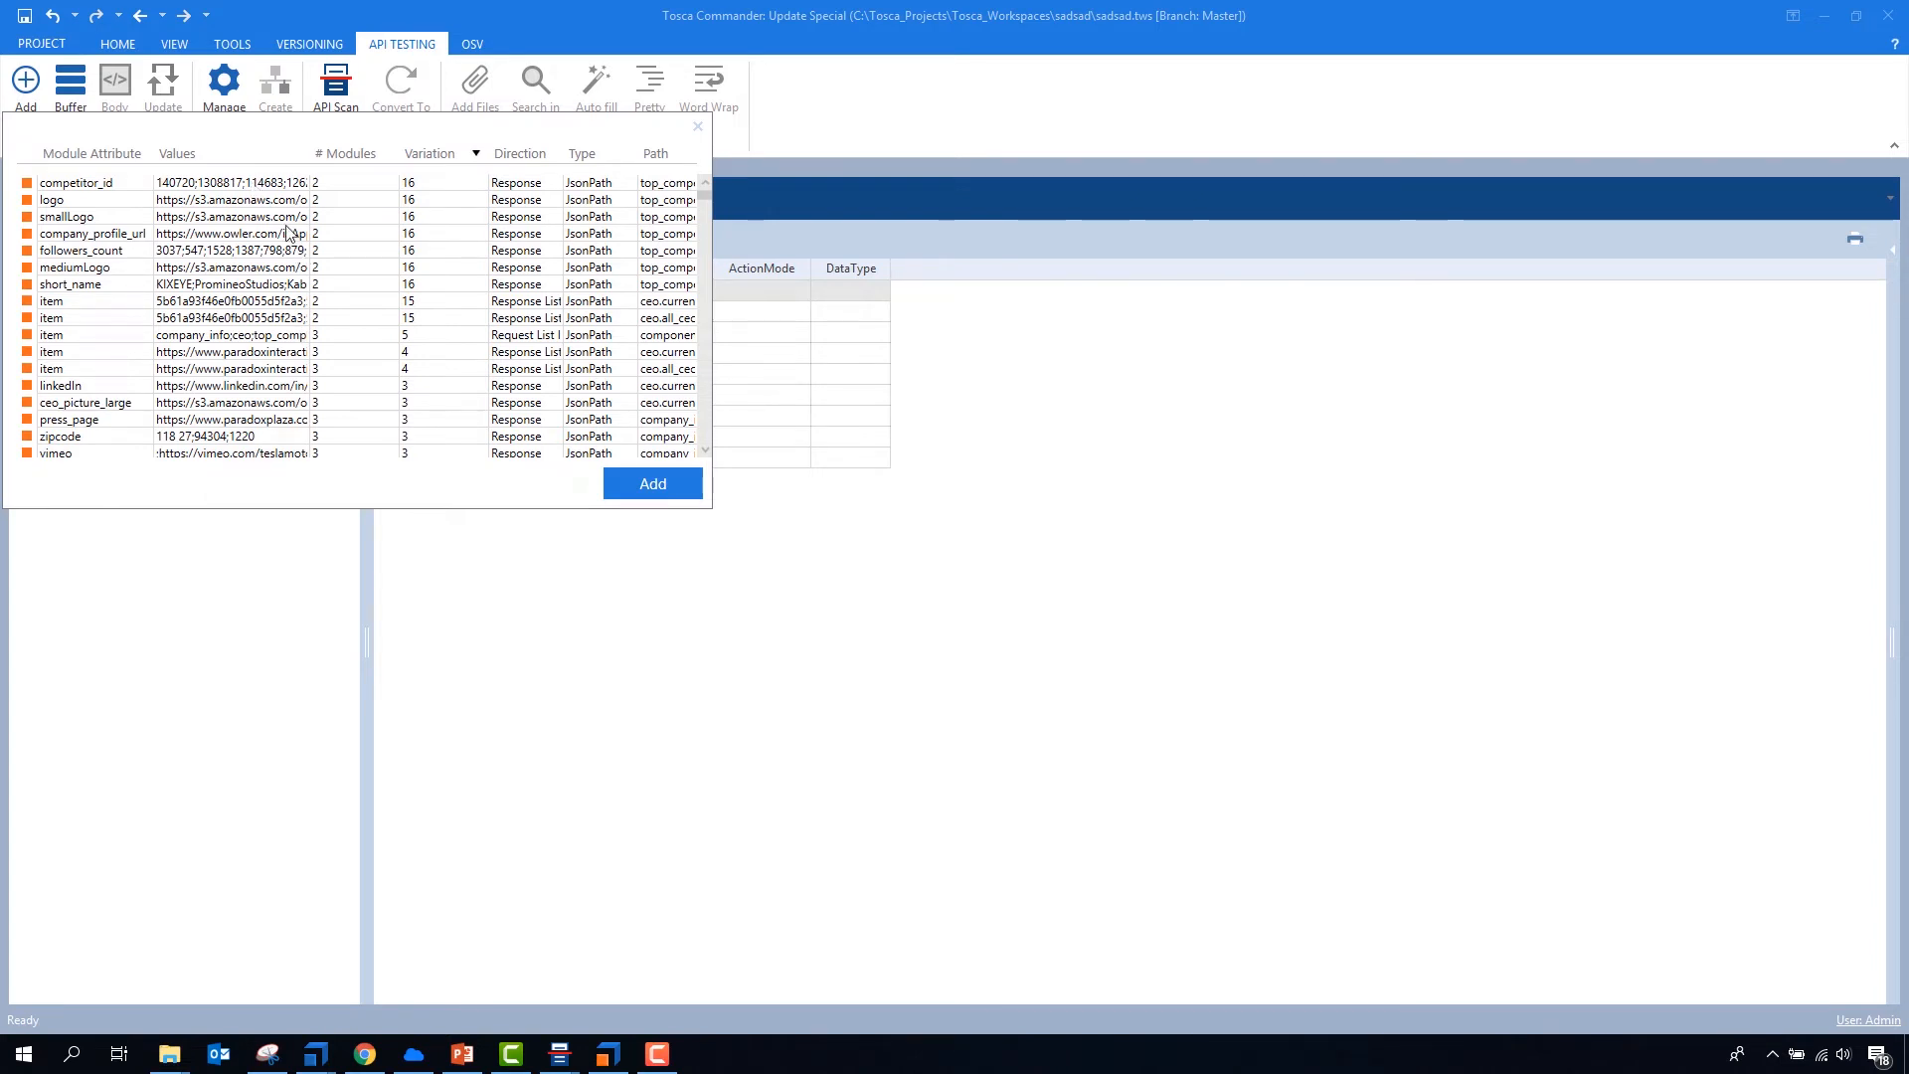
scroll(263, 363, "down", 2)
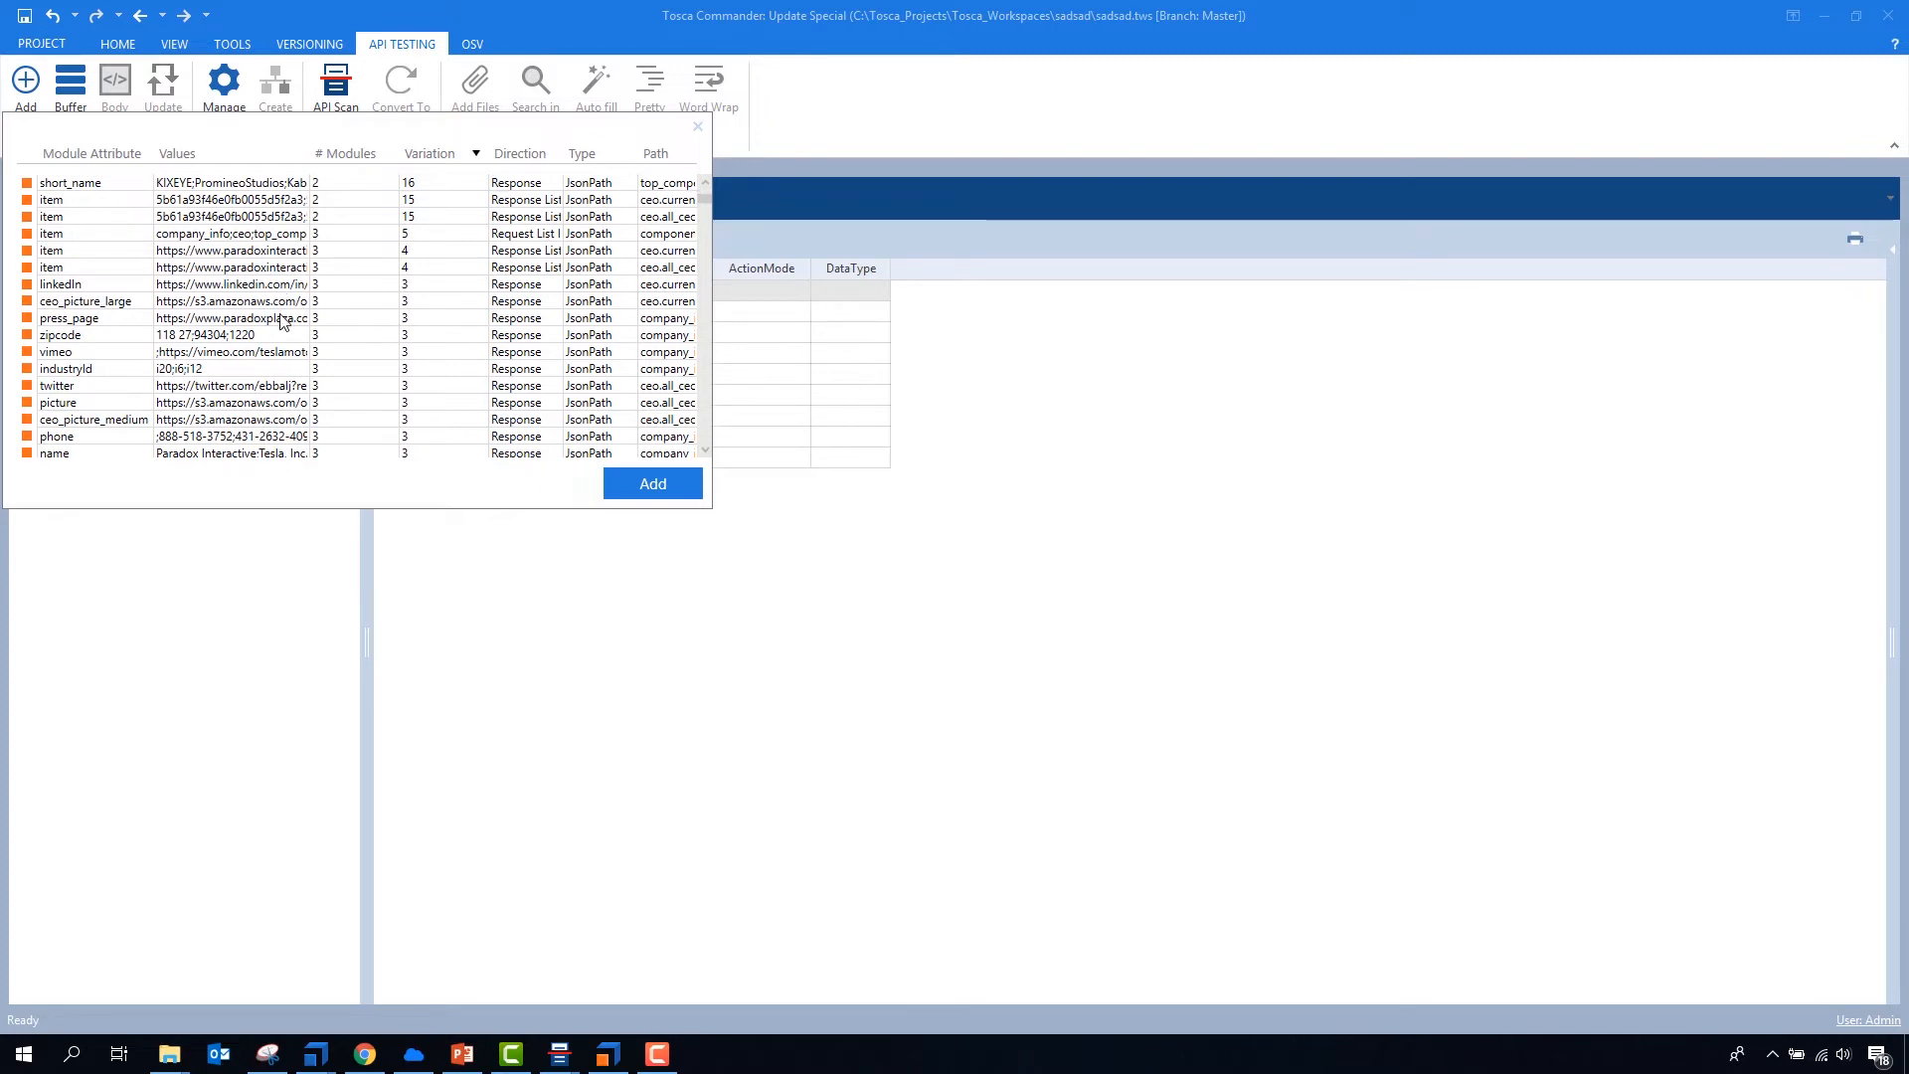
scroll(259, 371, "up", 2)
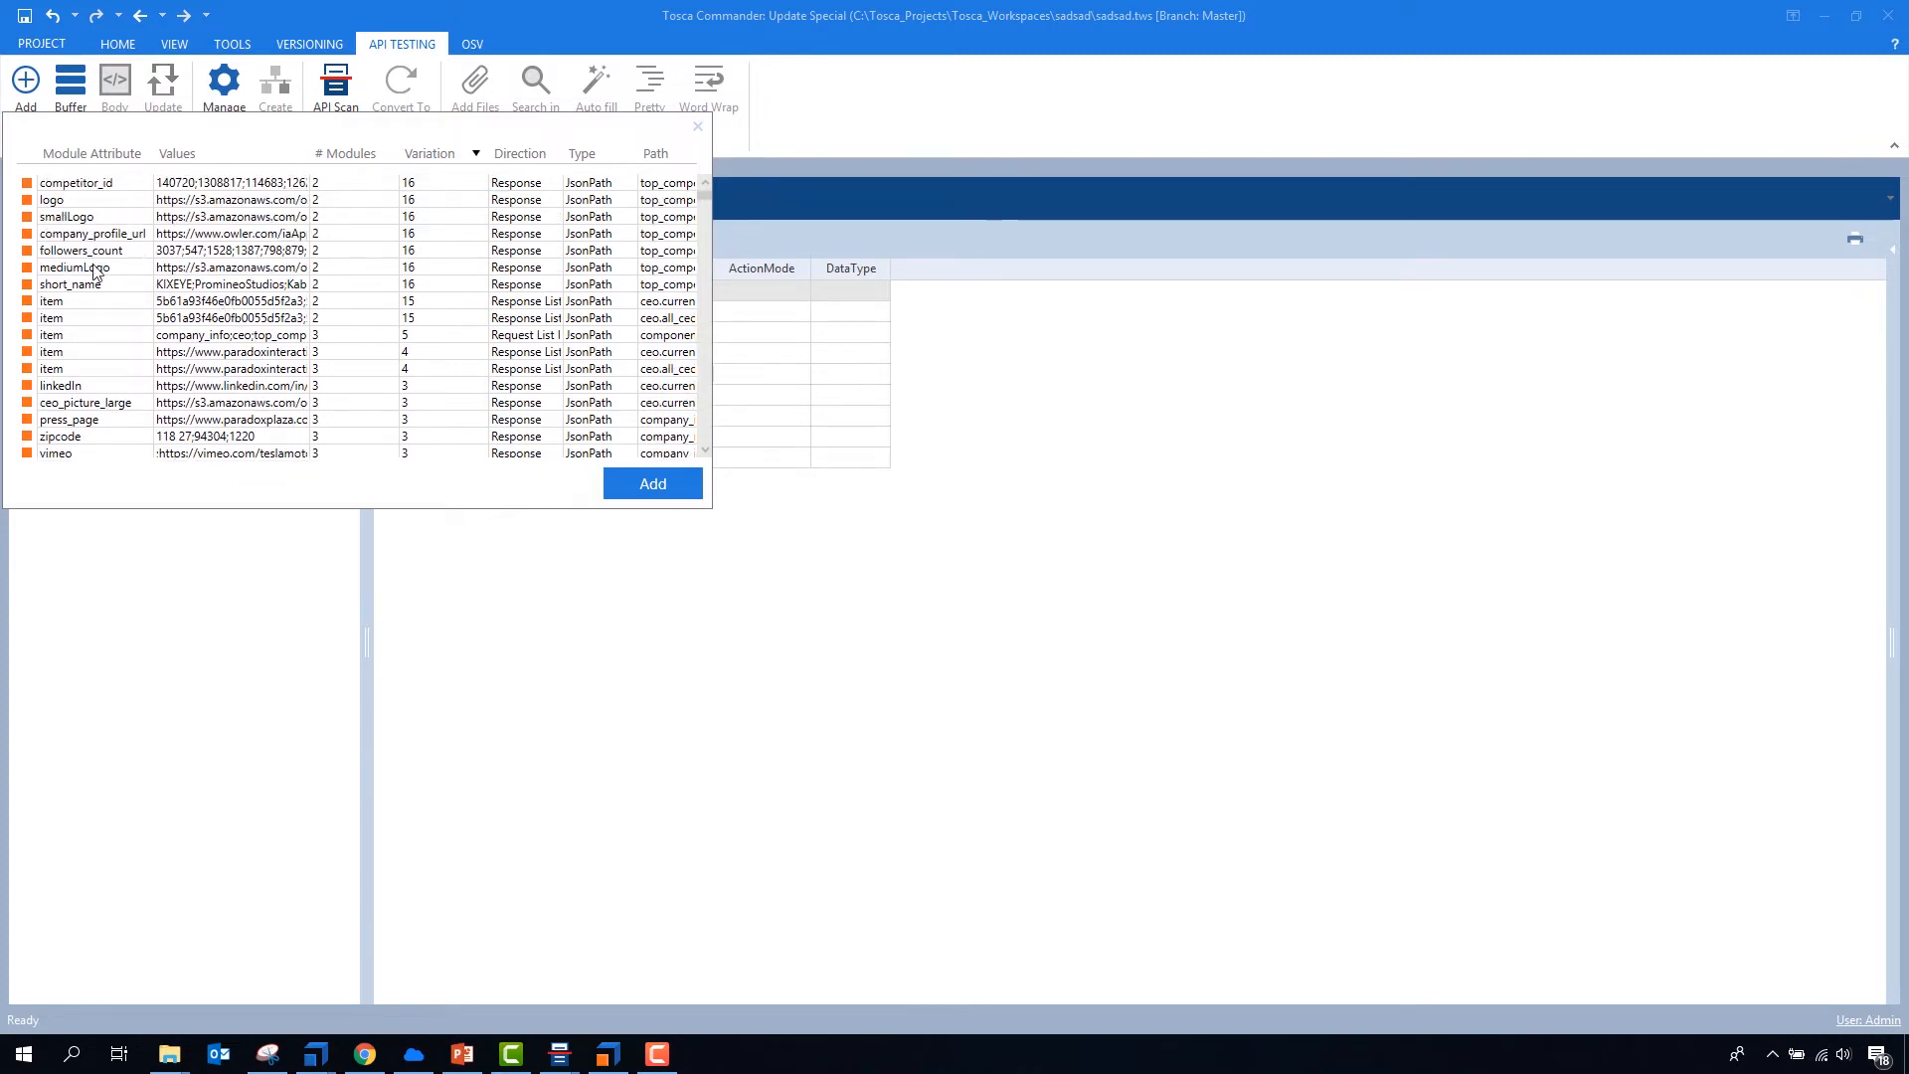
- Select the short_name, followers_count and ceo_picture_large attributes together, with mediumLogo left out of the selection
left_click(86, 286)
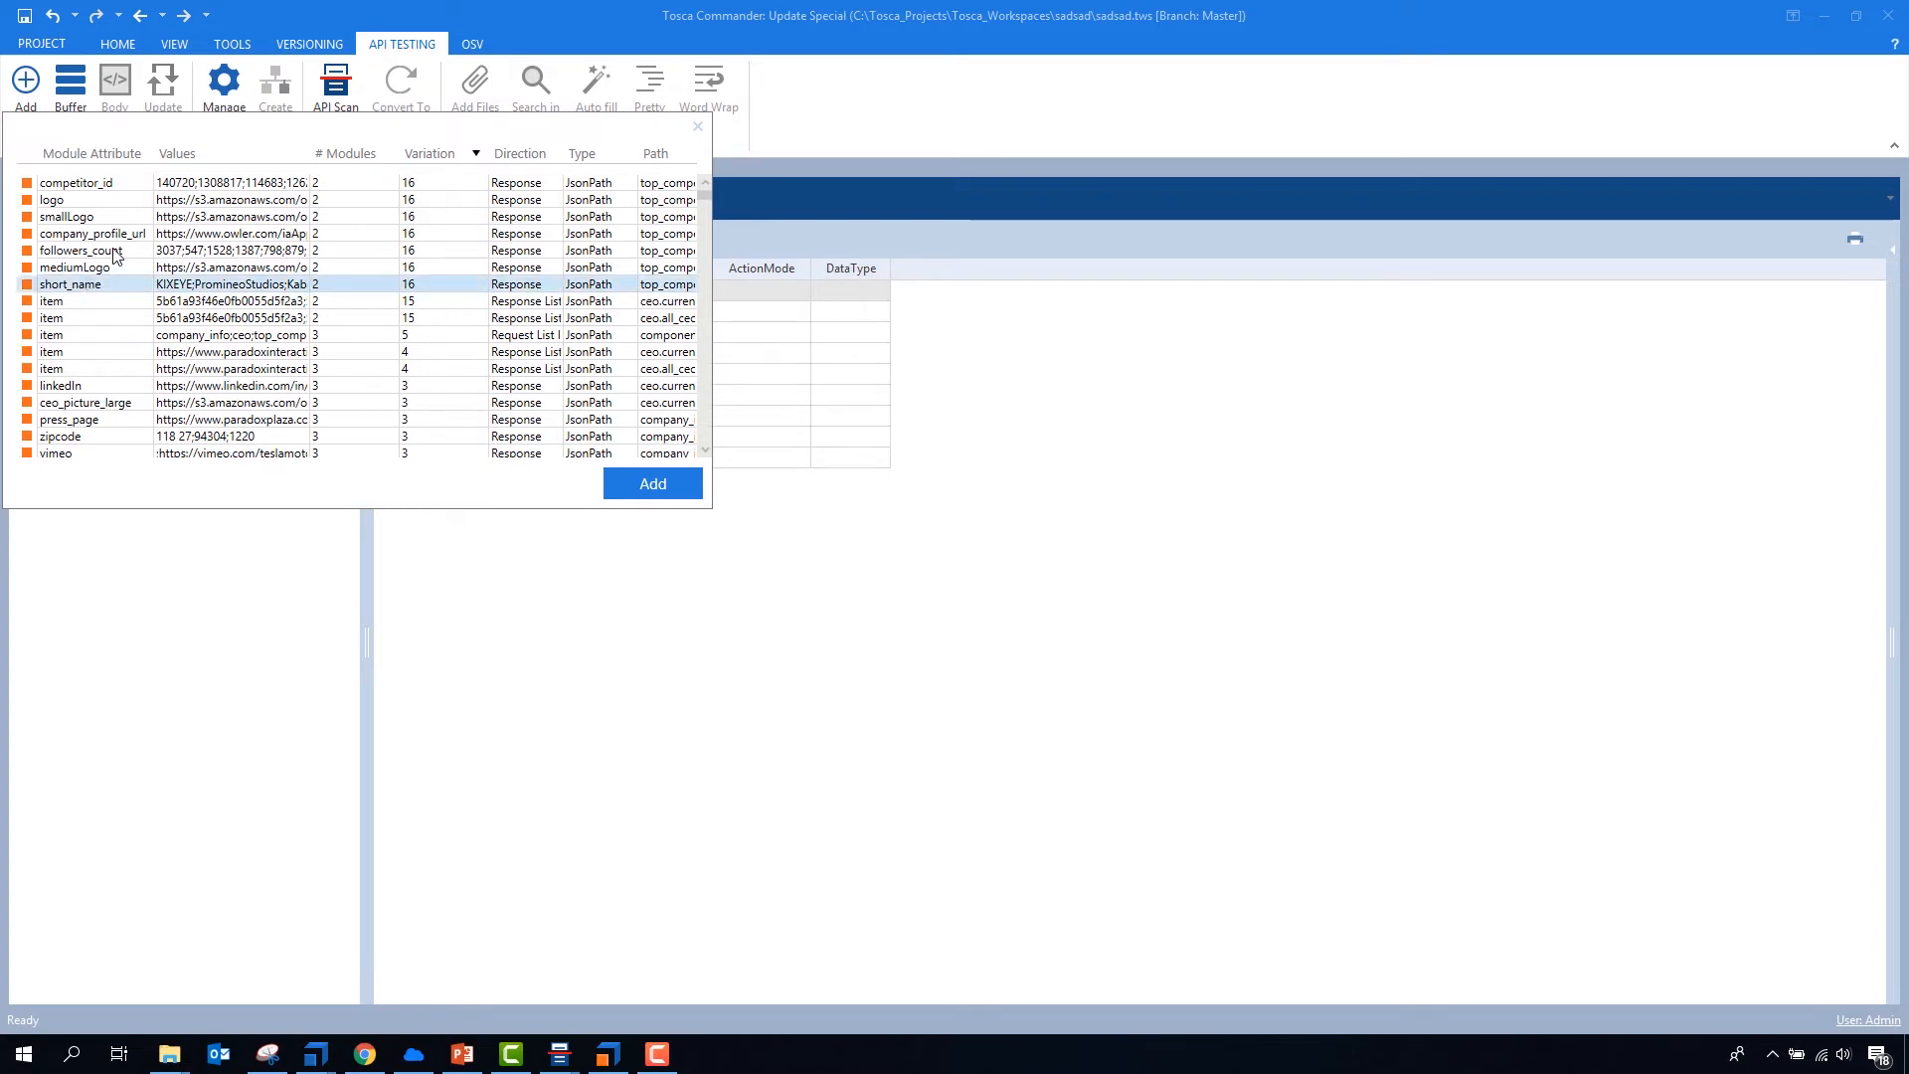
left_click(117, 255, "ctrl")
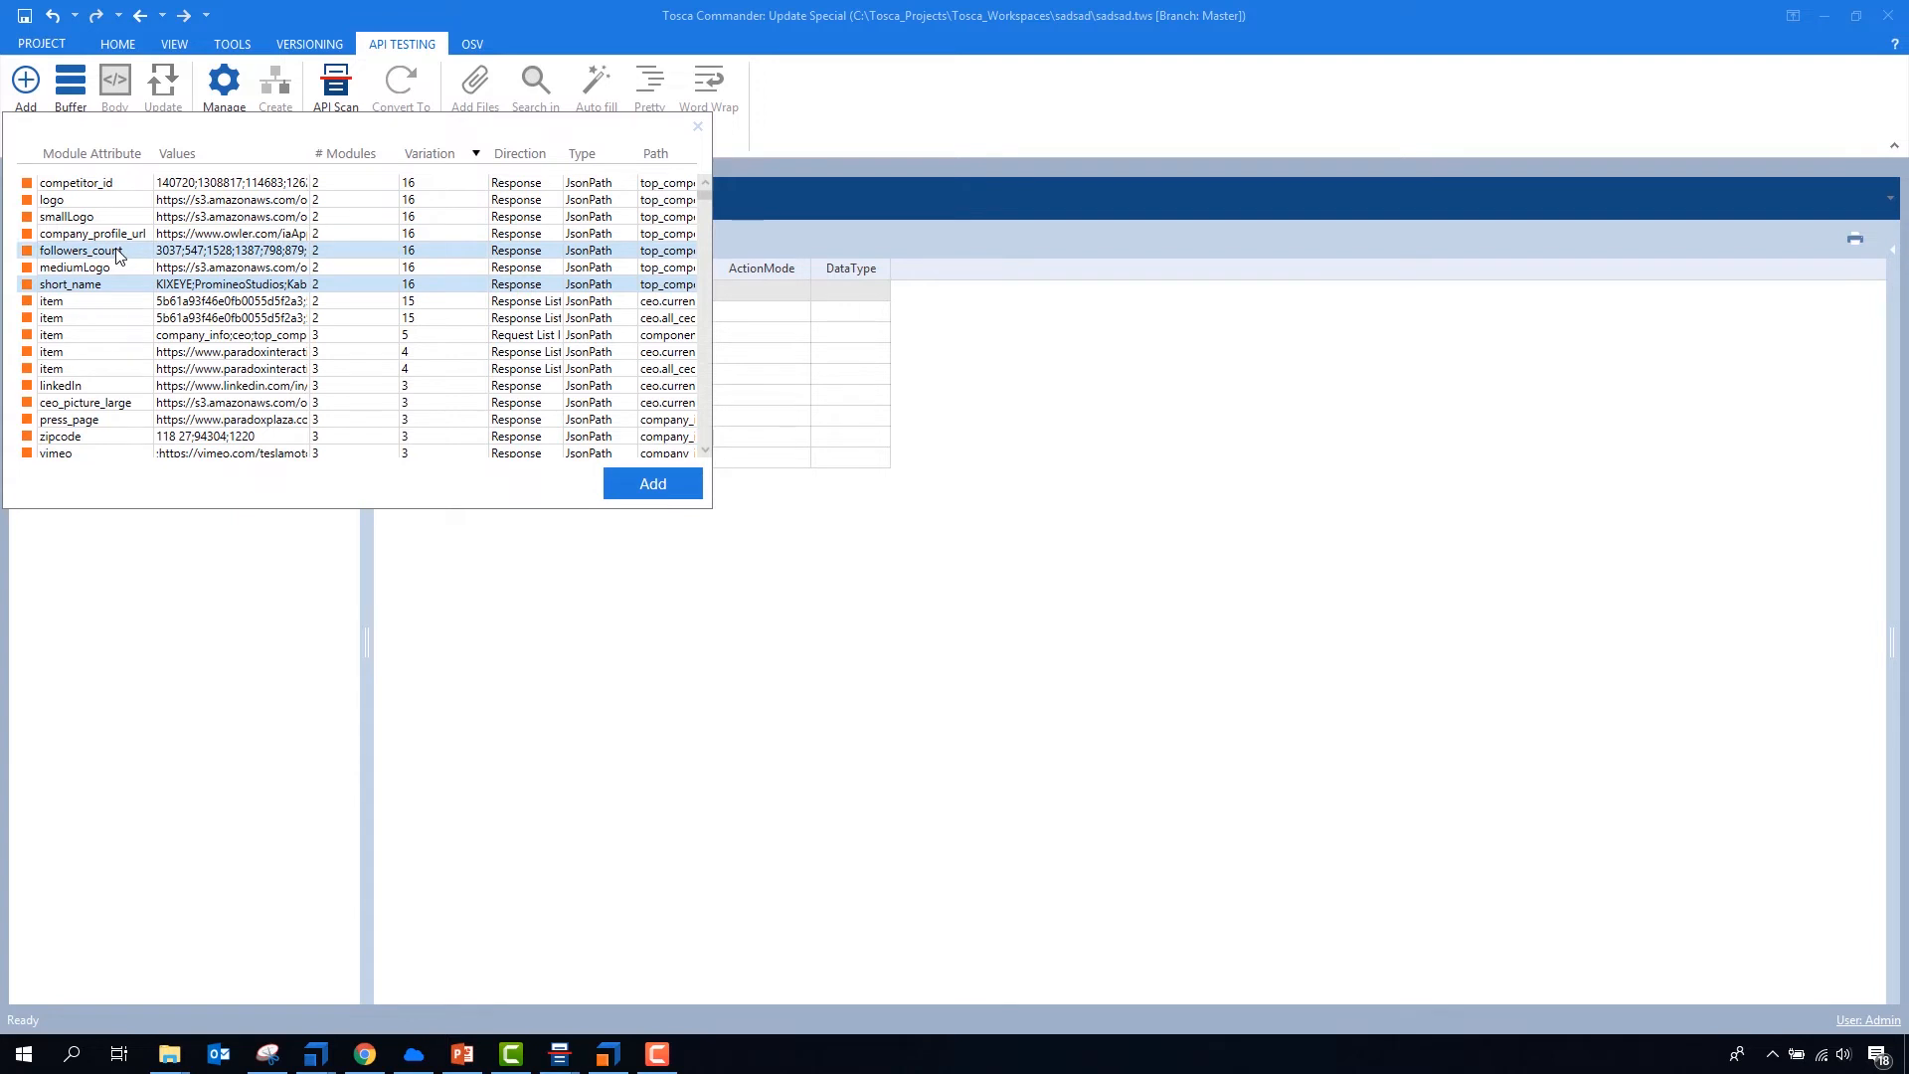
left_click(105, 266, "ctrl")
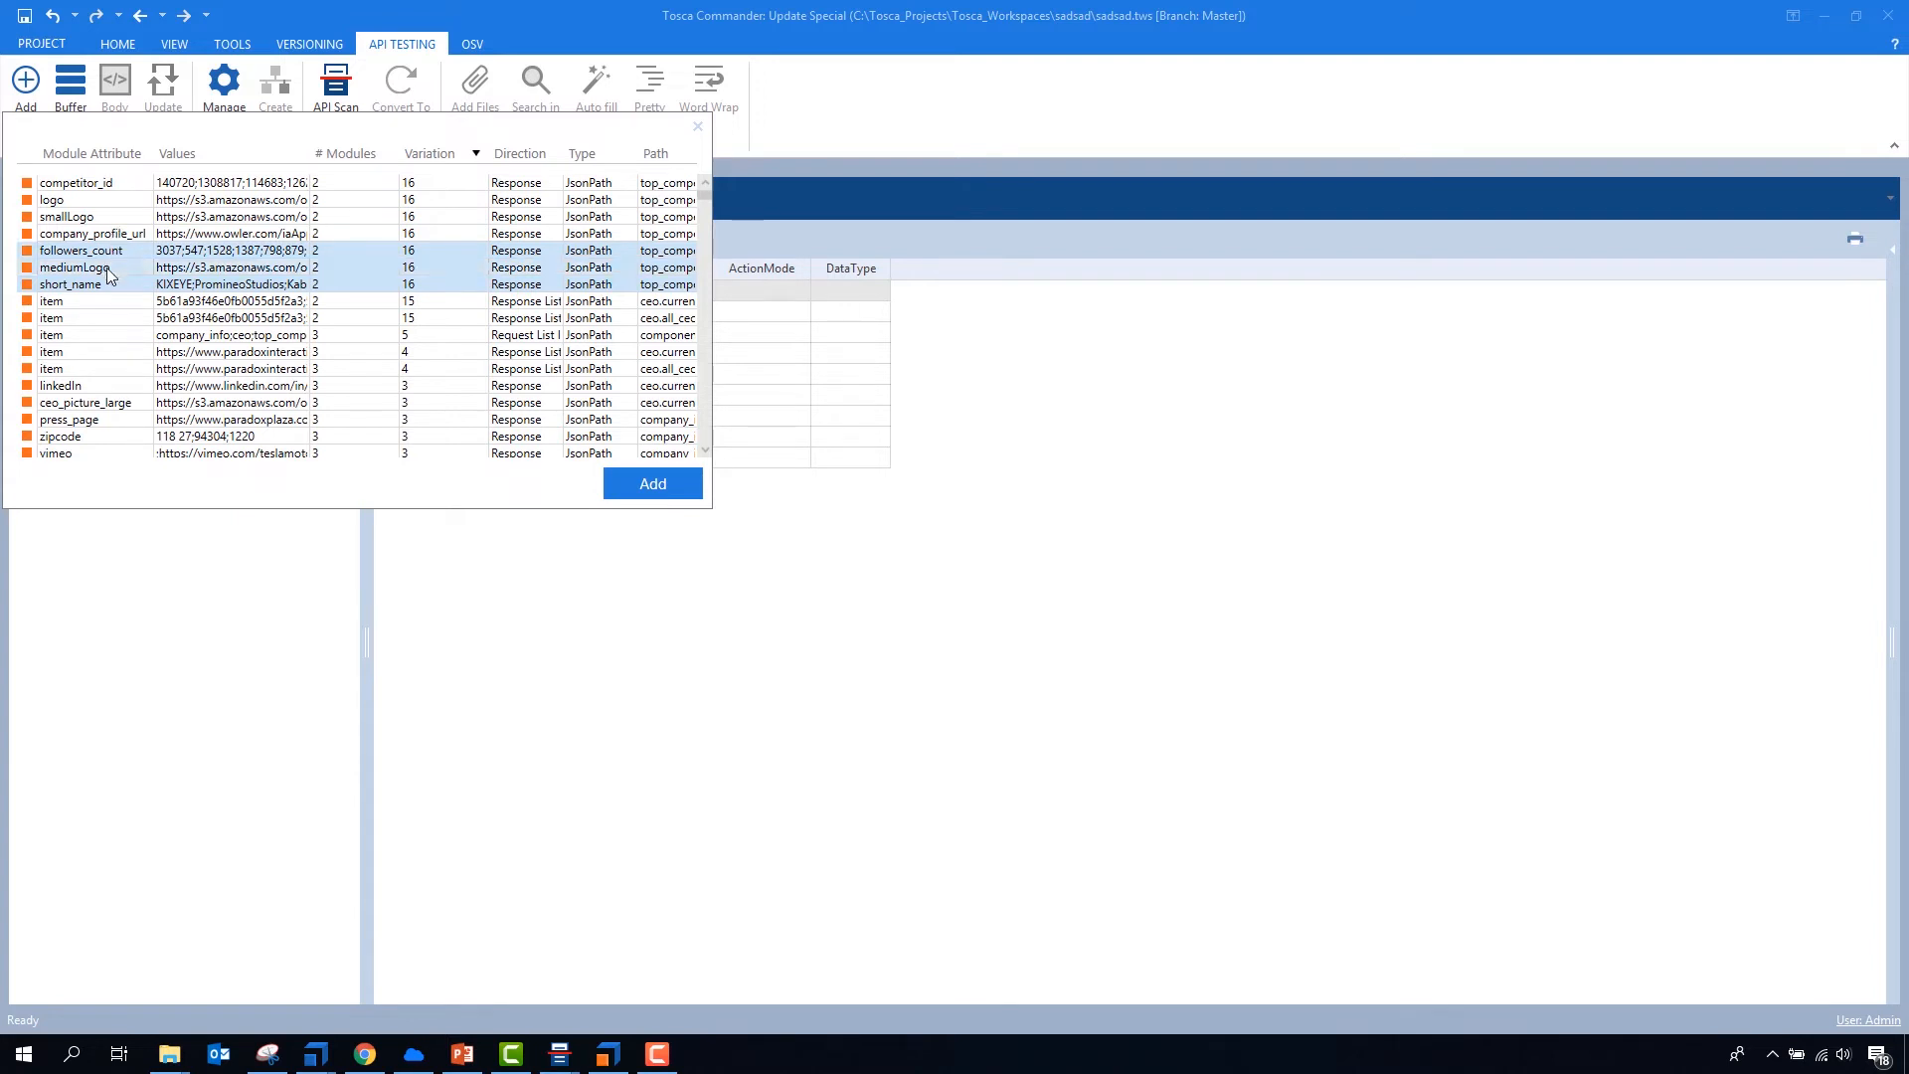
left_click(119, 403, "ctrl")
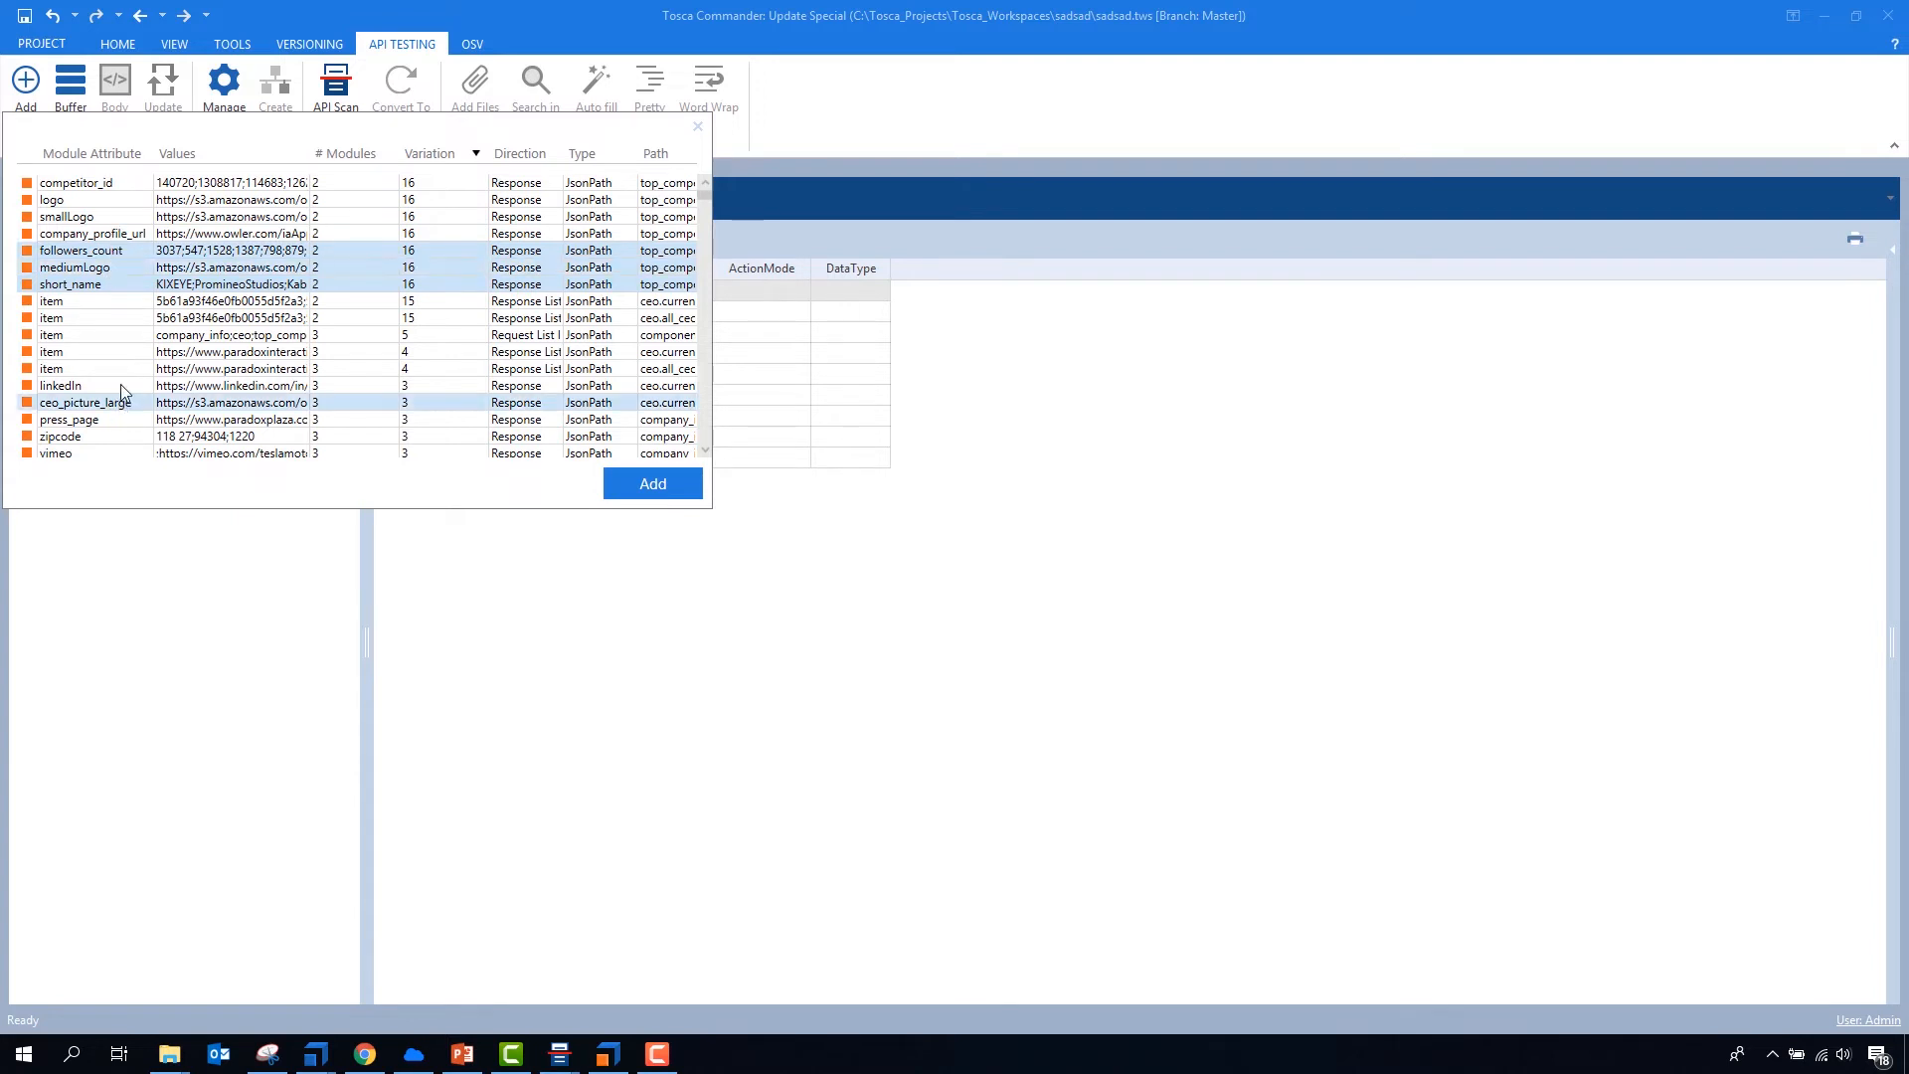
left_click(109, 268, "ctrl")
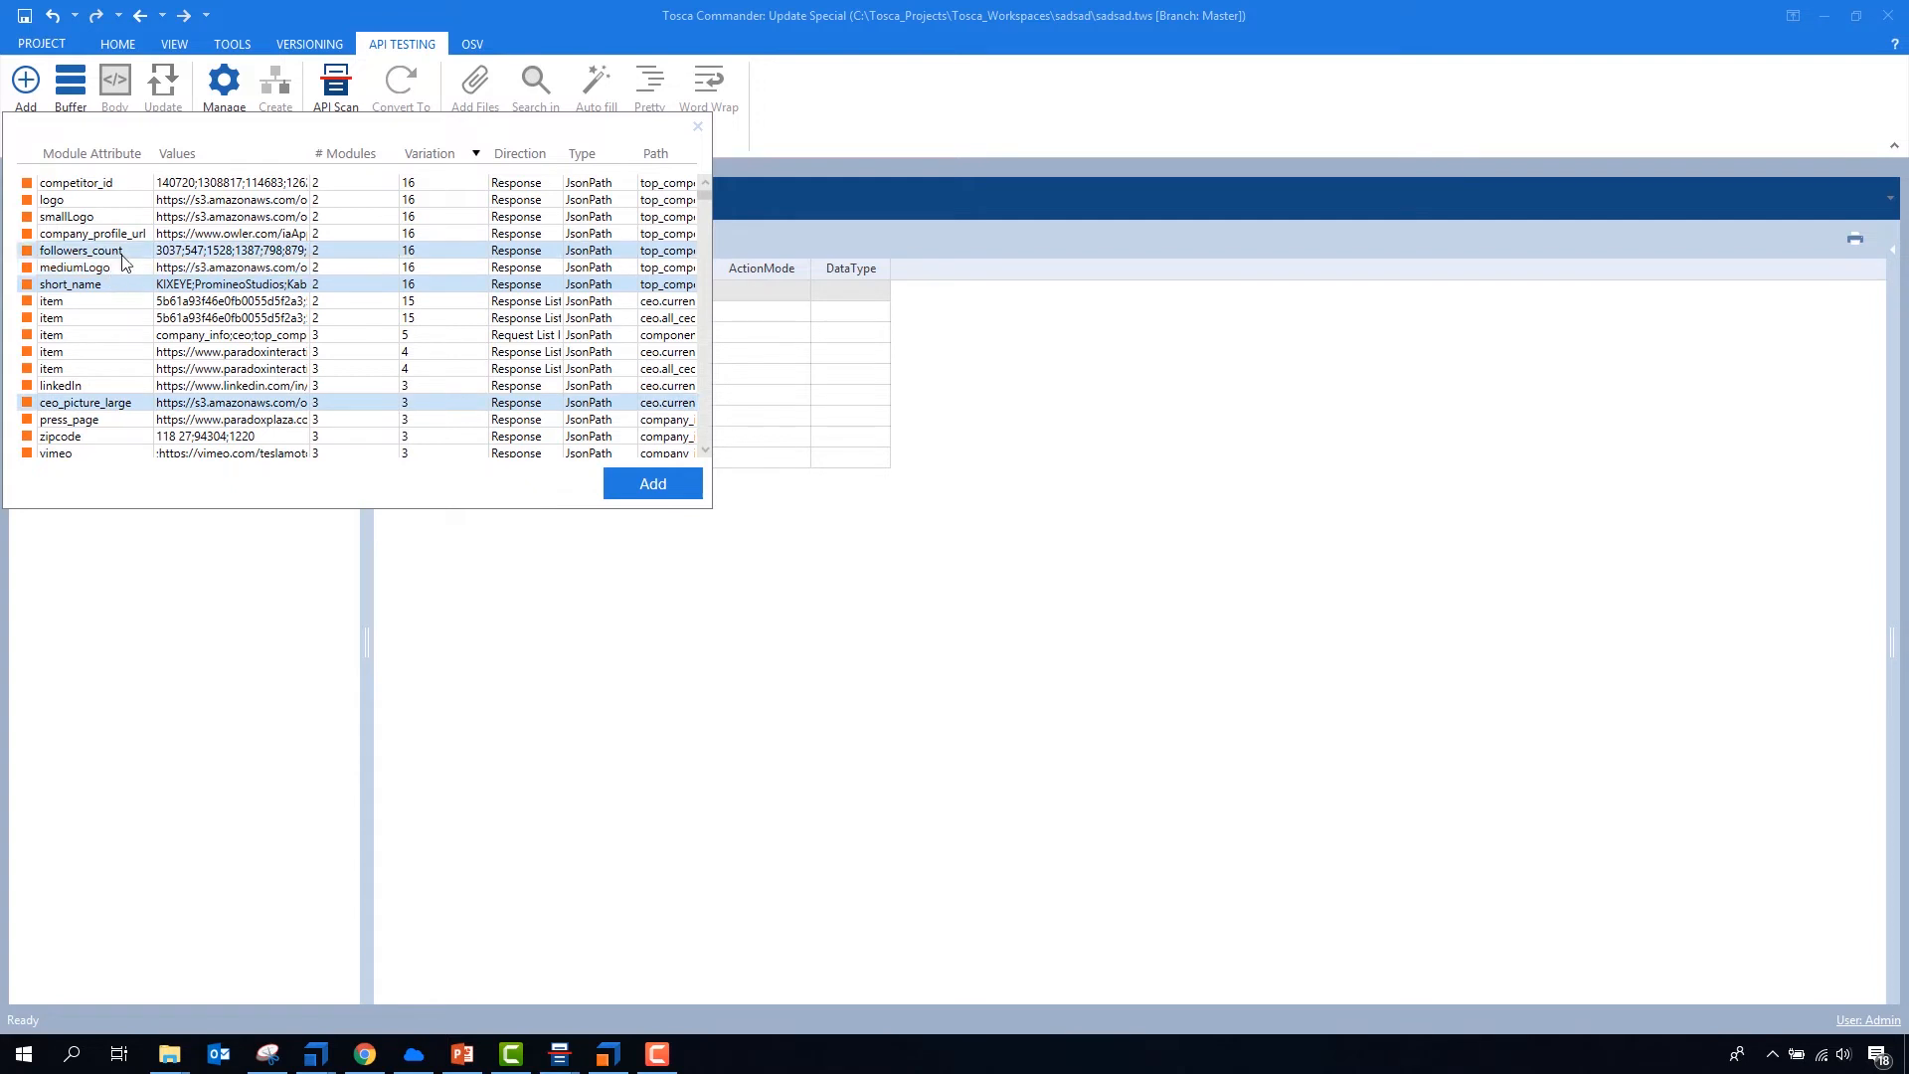
- Look further down the variation-sorted attributes and single out the first_name attribute
scroll(199, 387, "down", 3)
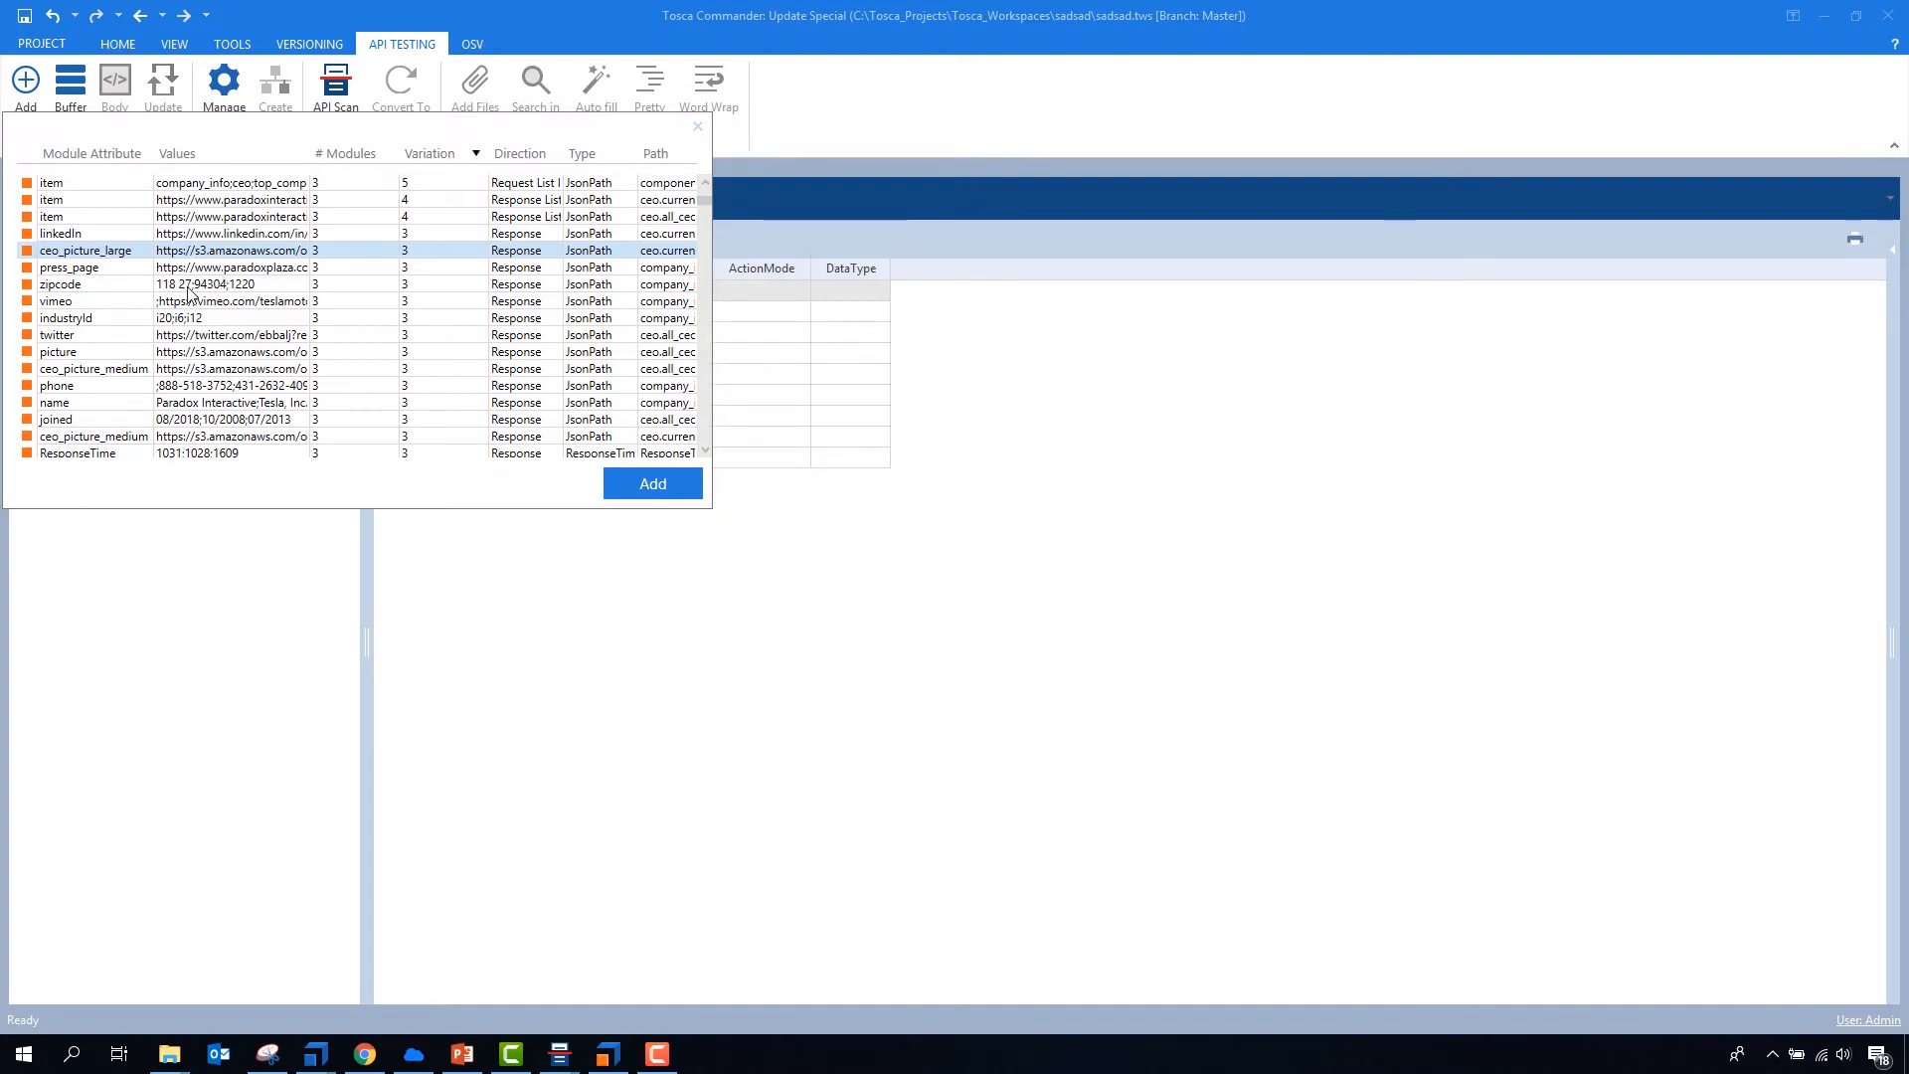
scroll(206, 330, "down", 3)
scroll(212, 345, "down", 1)
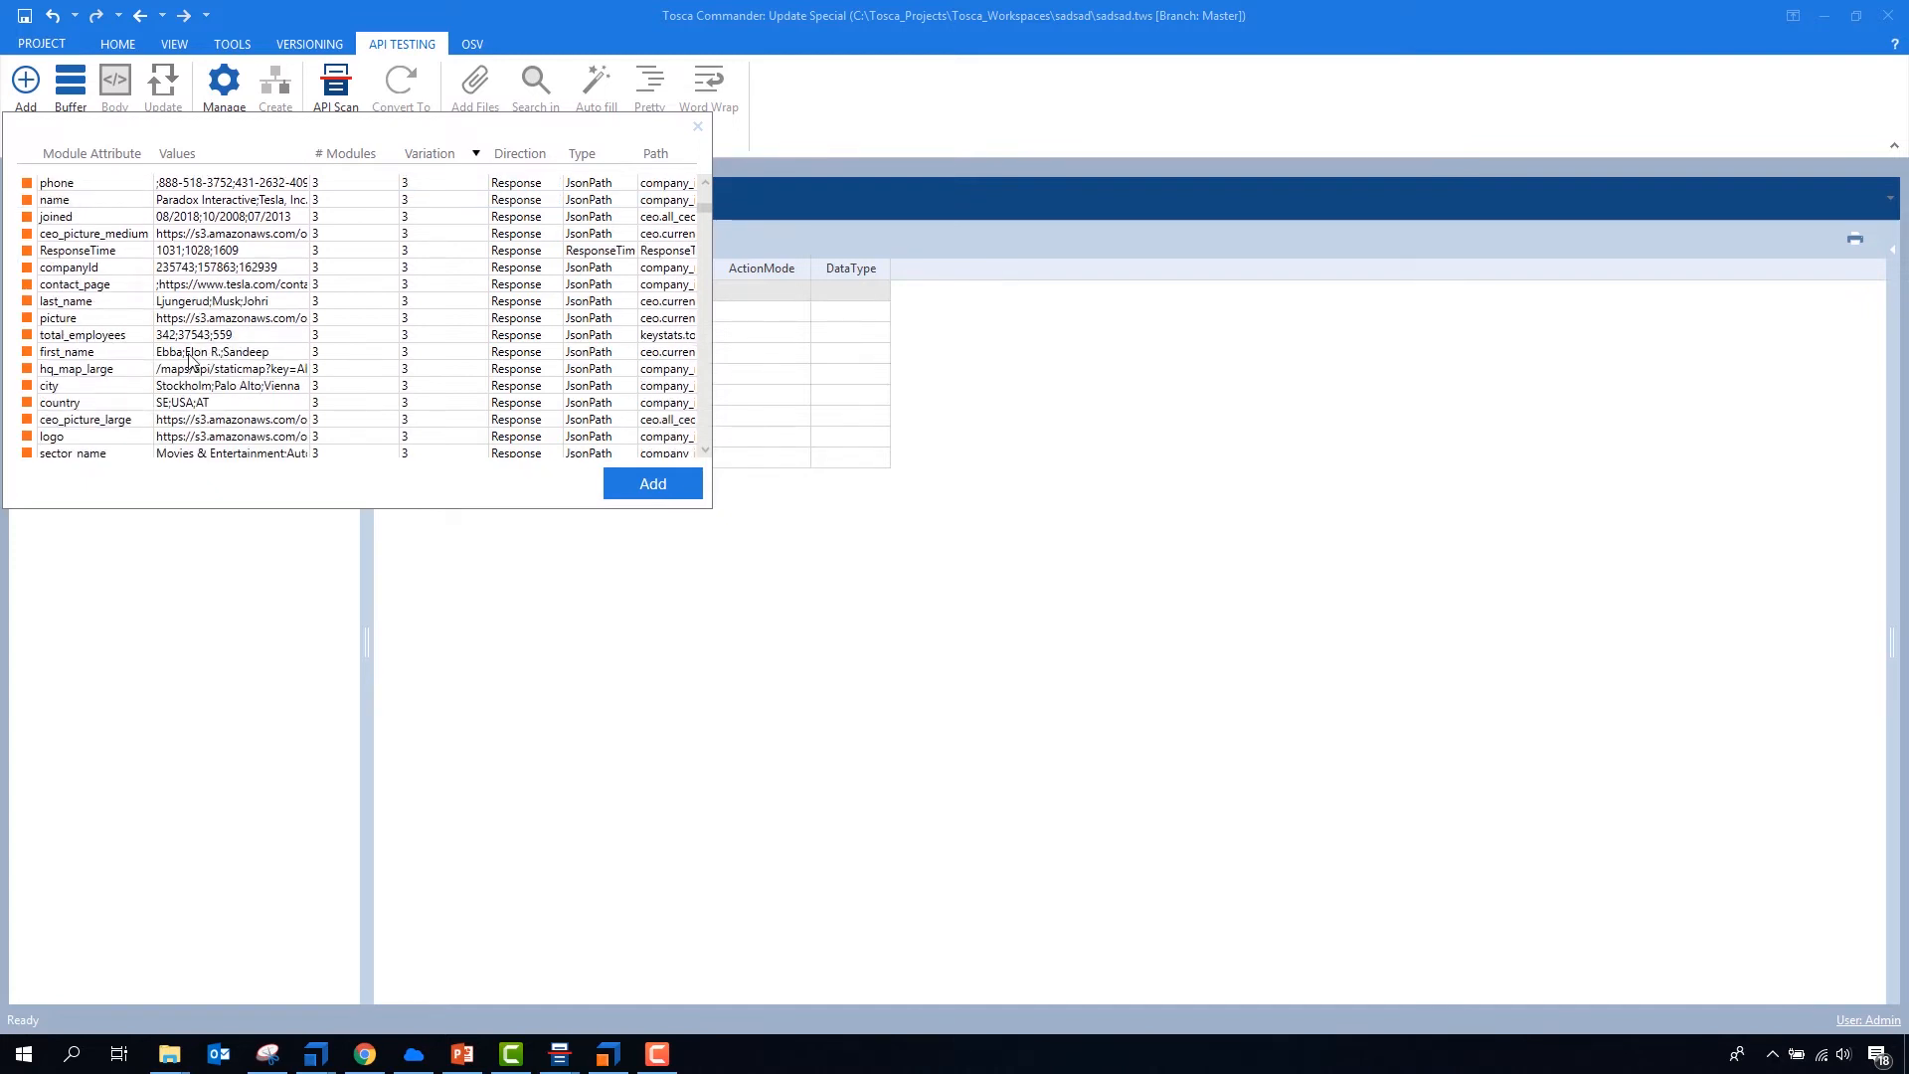
left_click(191, 354)
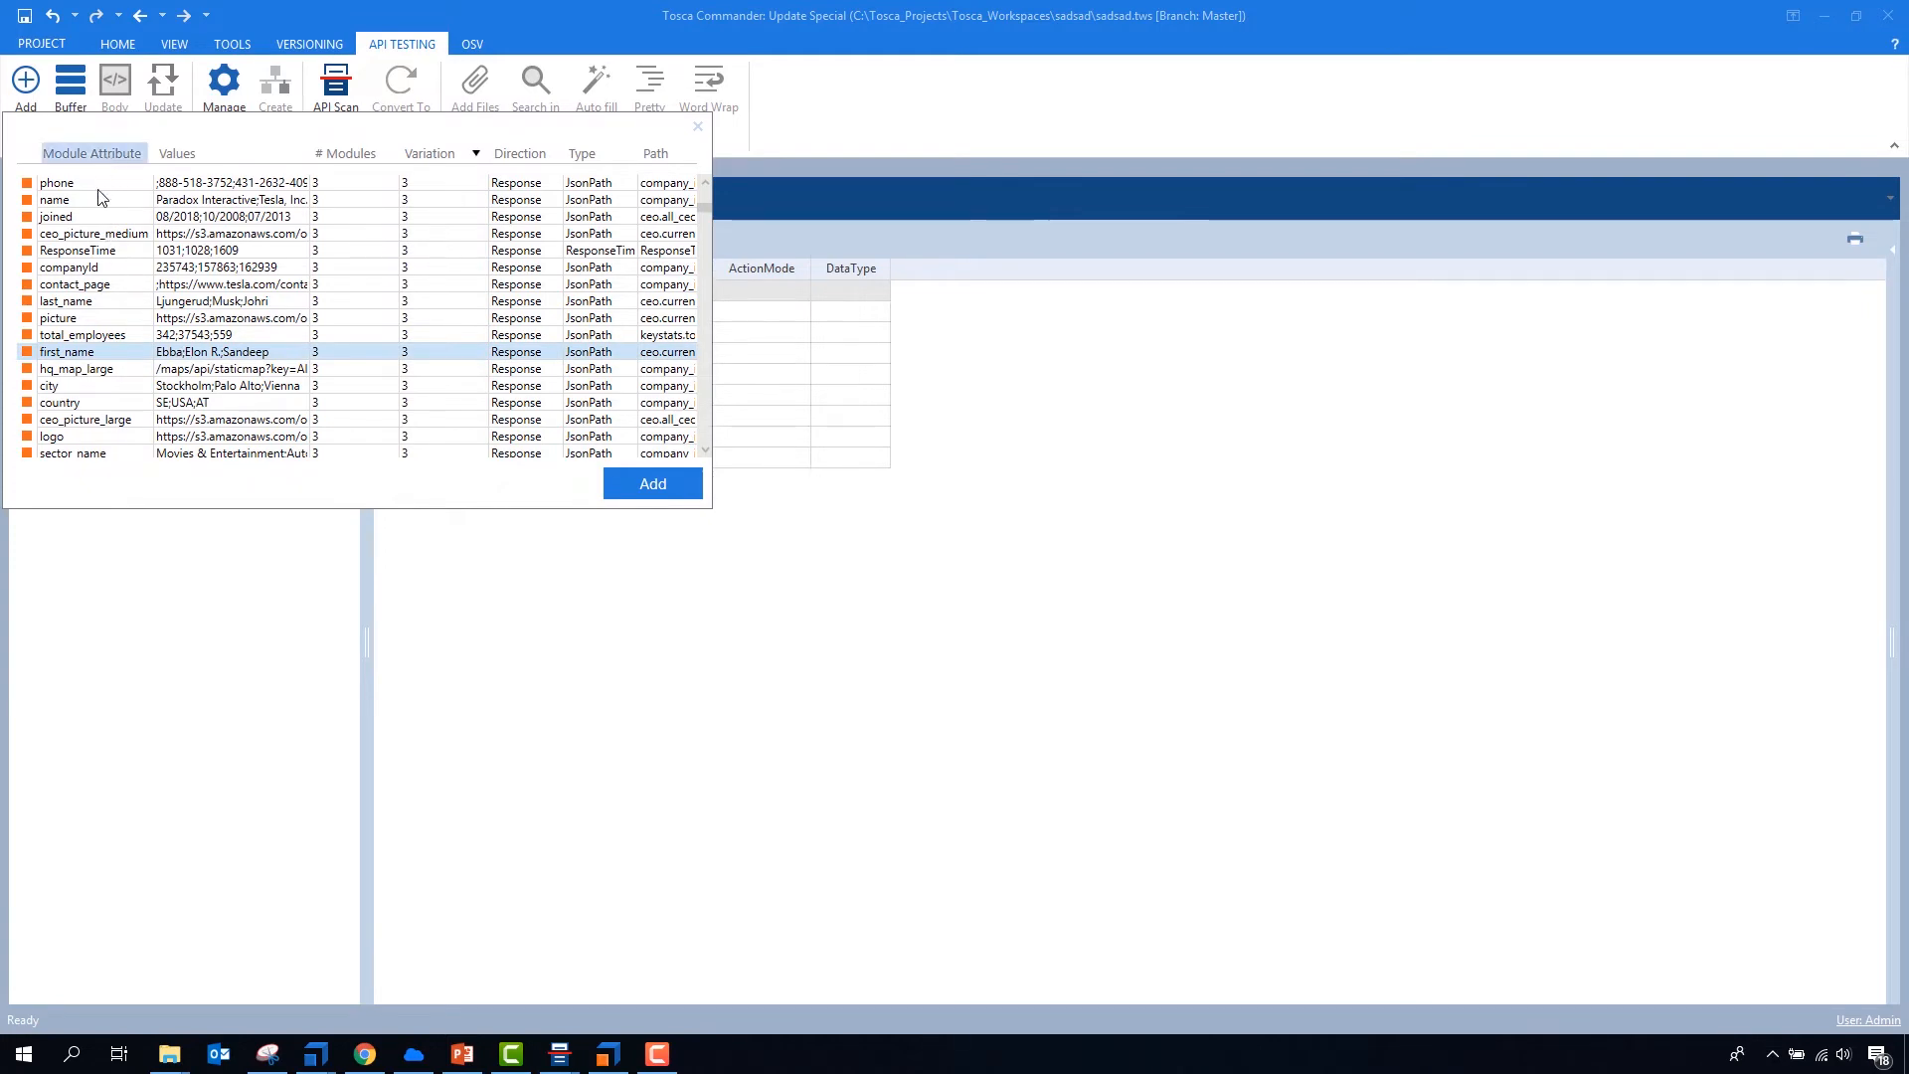
- Sort the module attributes by name and select the whole block of last_name attributes
left_click(91, 153)
scroll(159, 348, "down", 8)
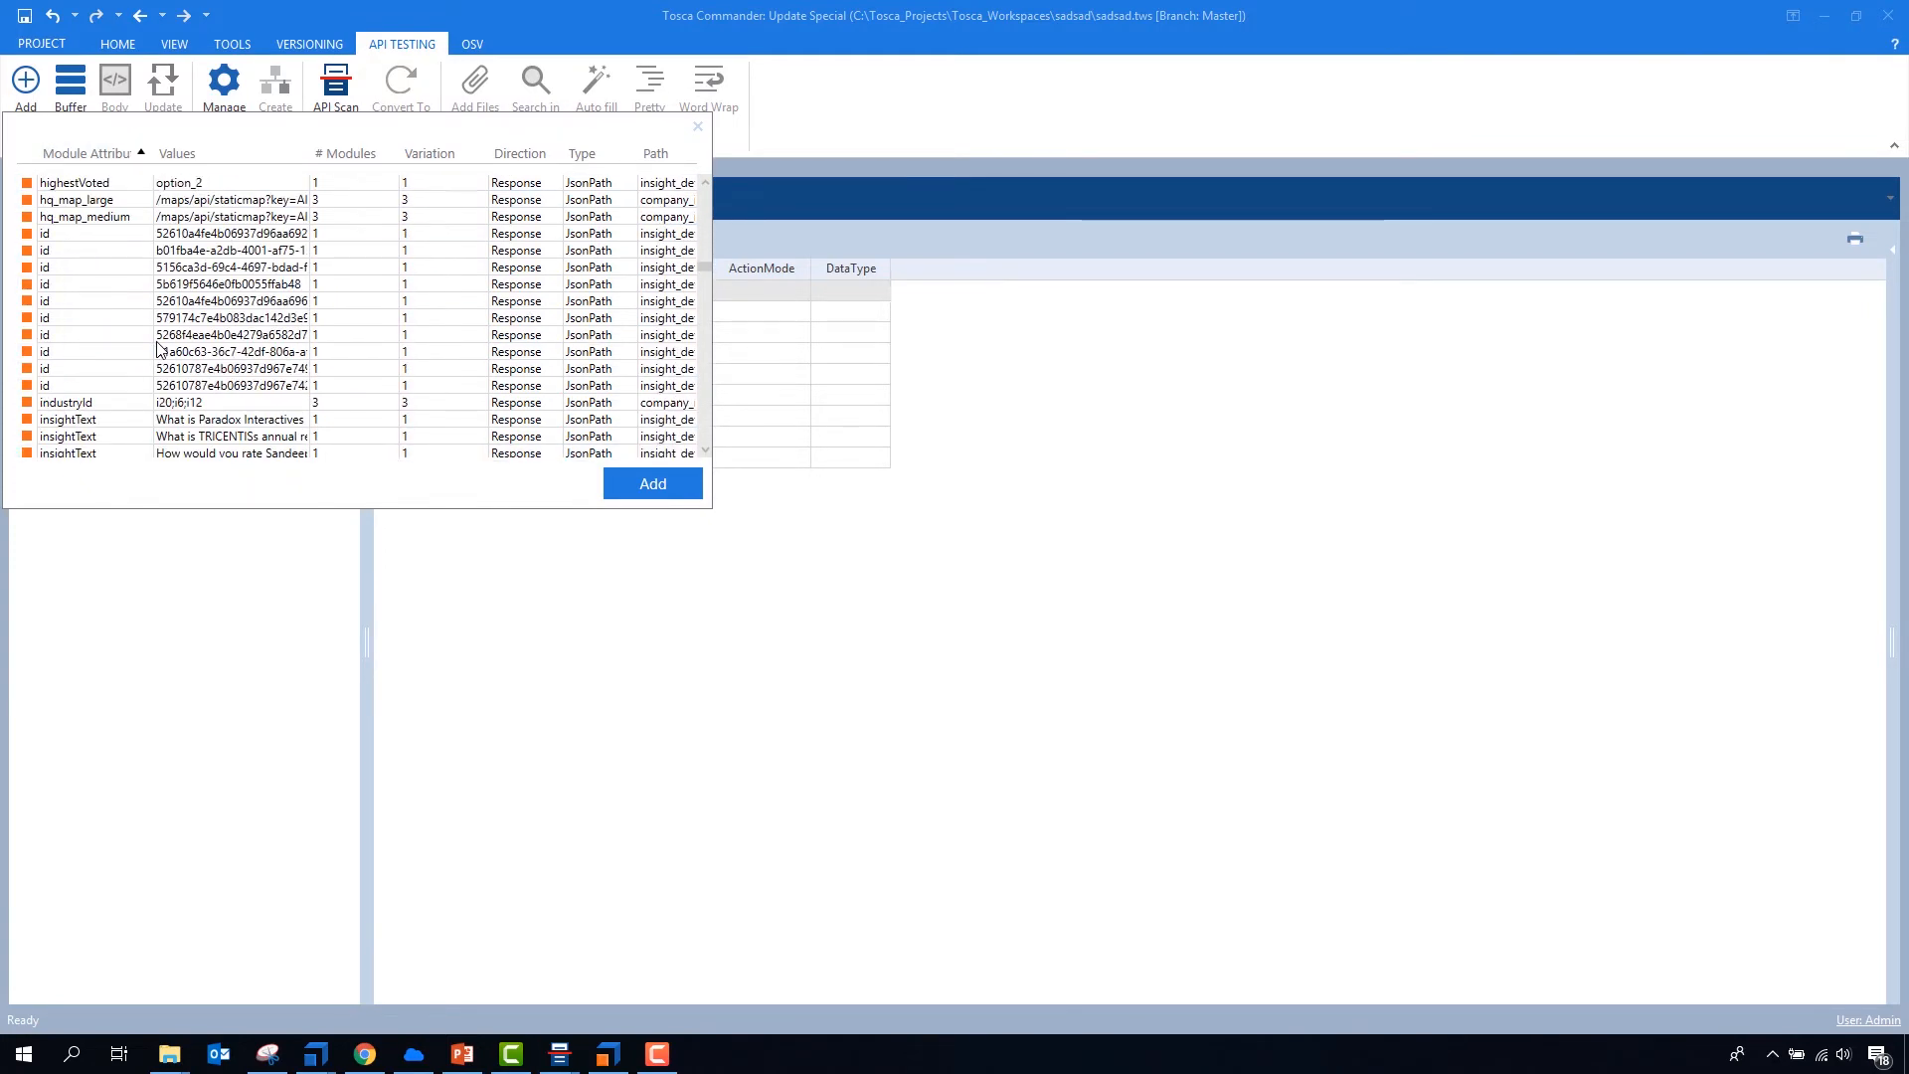
scroll(159, 353, "down", 15)
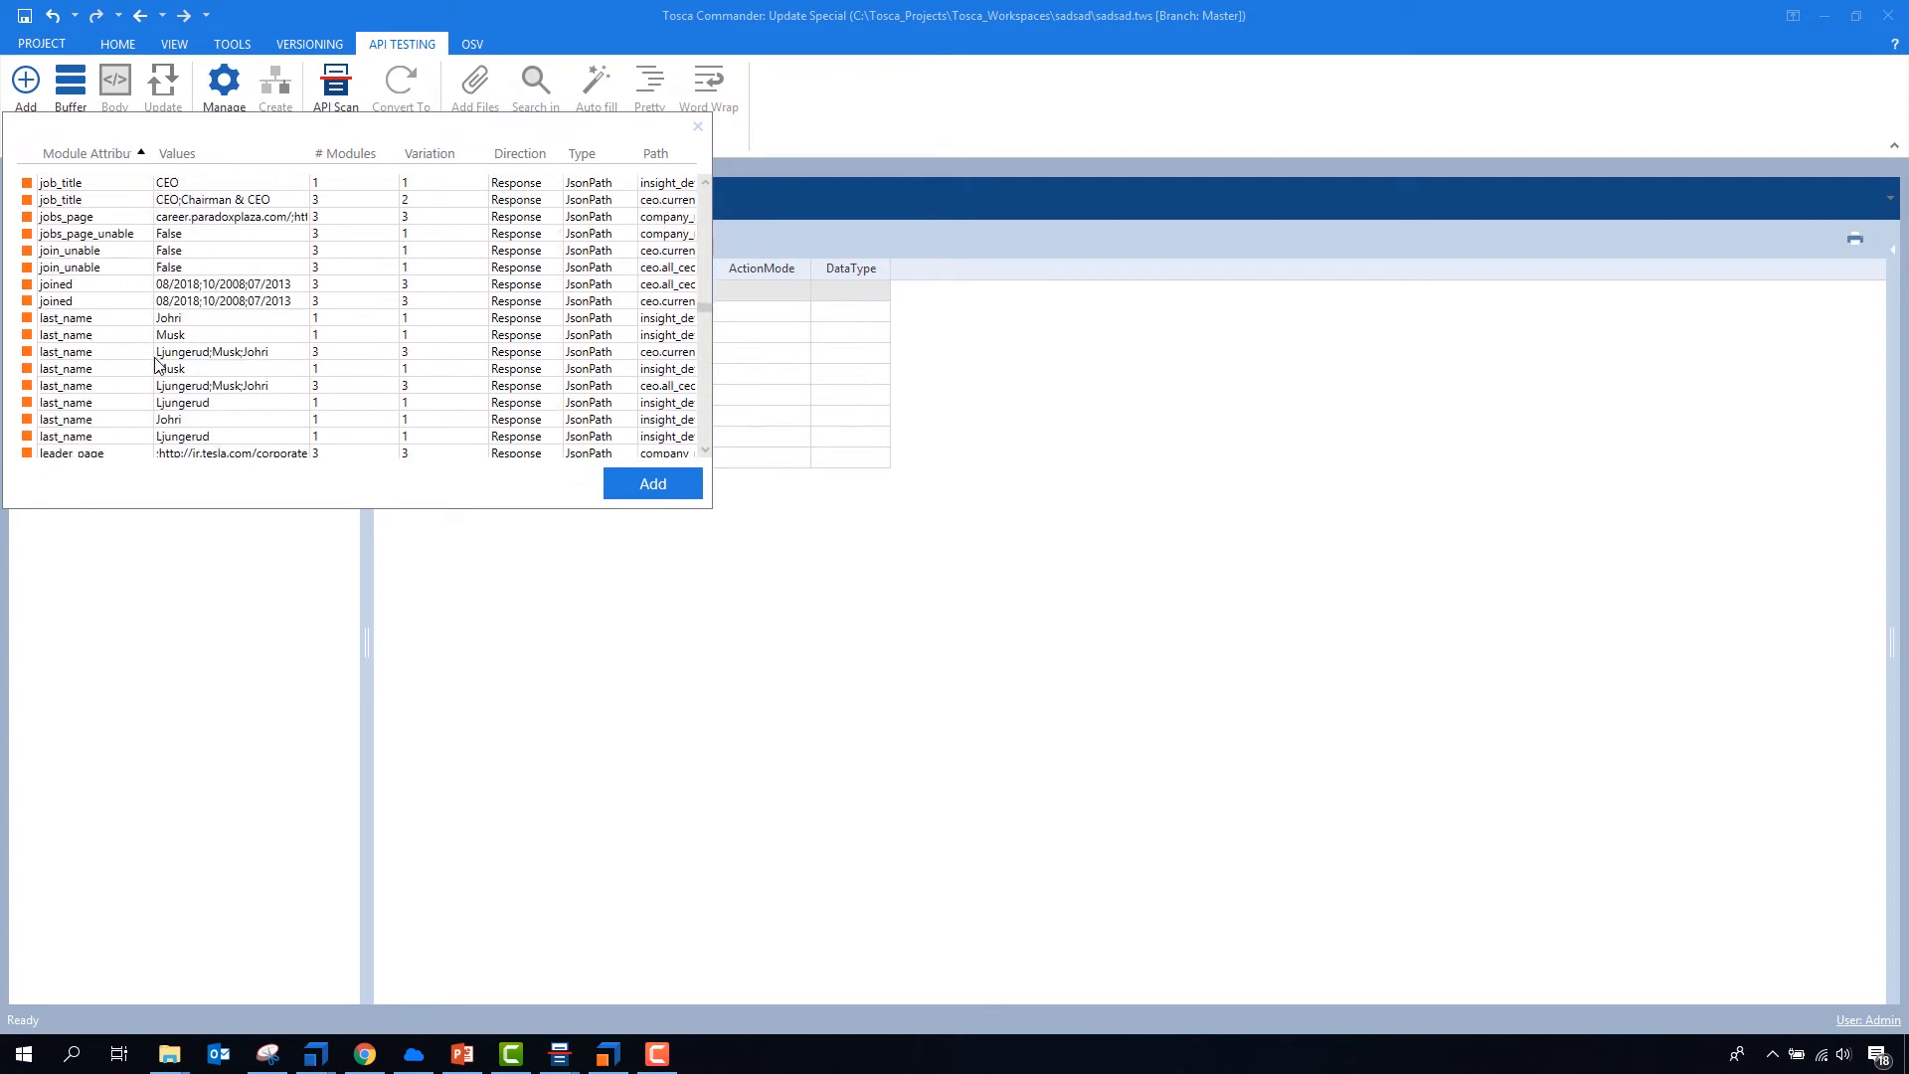
left_click_drag(125, 319, 127, 437)
- Extend the attribute selection with the revenue attributes and shortName, keeping short_name selected
scroll(144, 362, "down", 5)
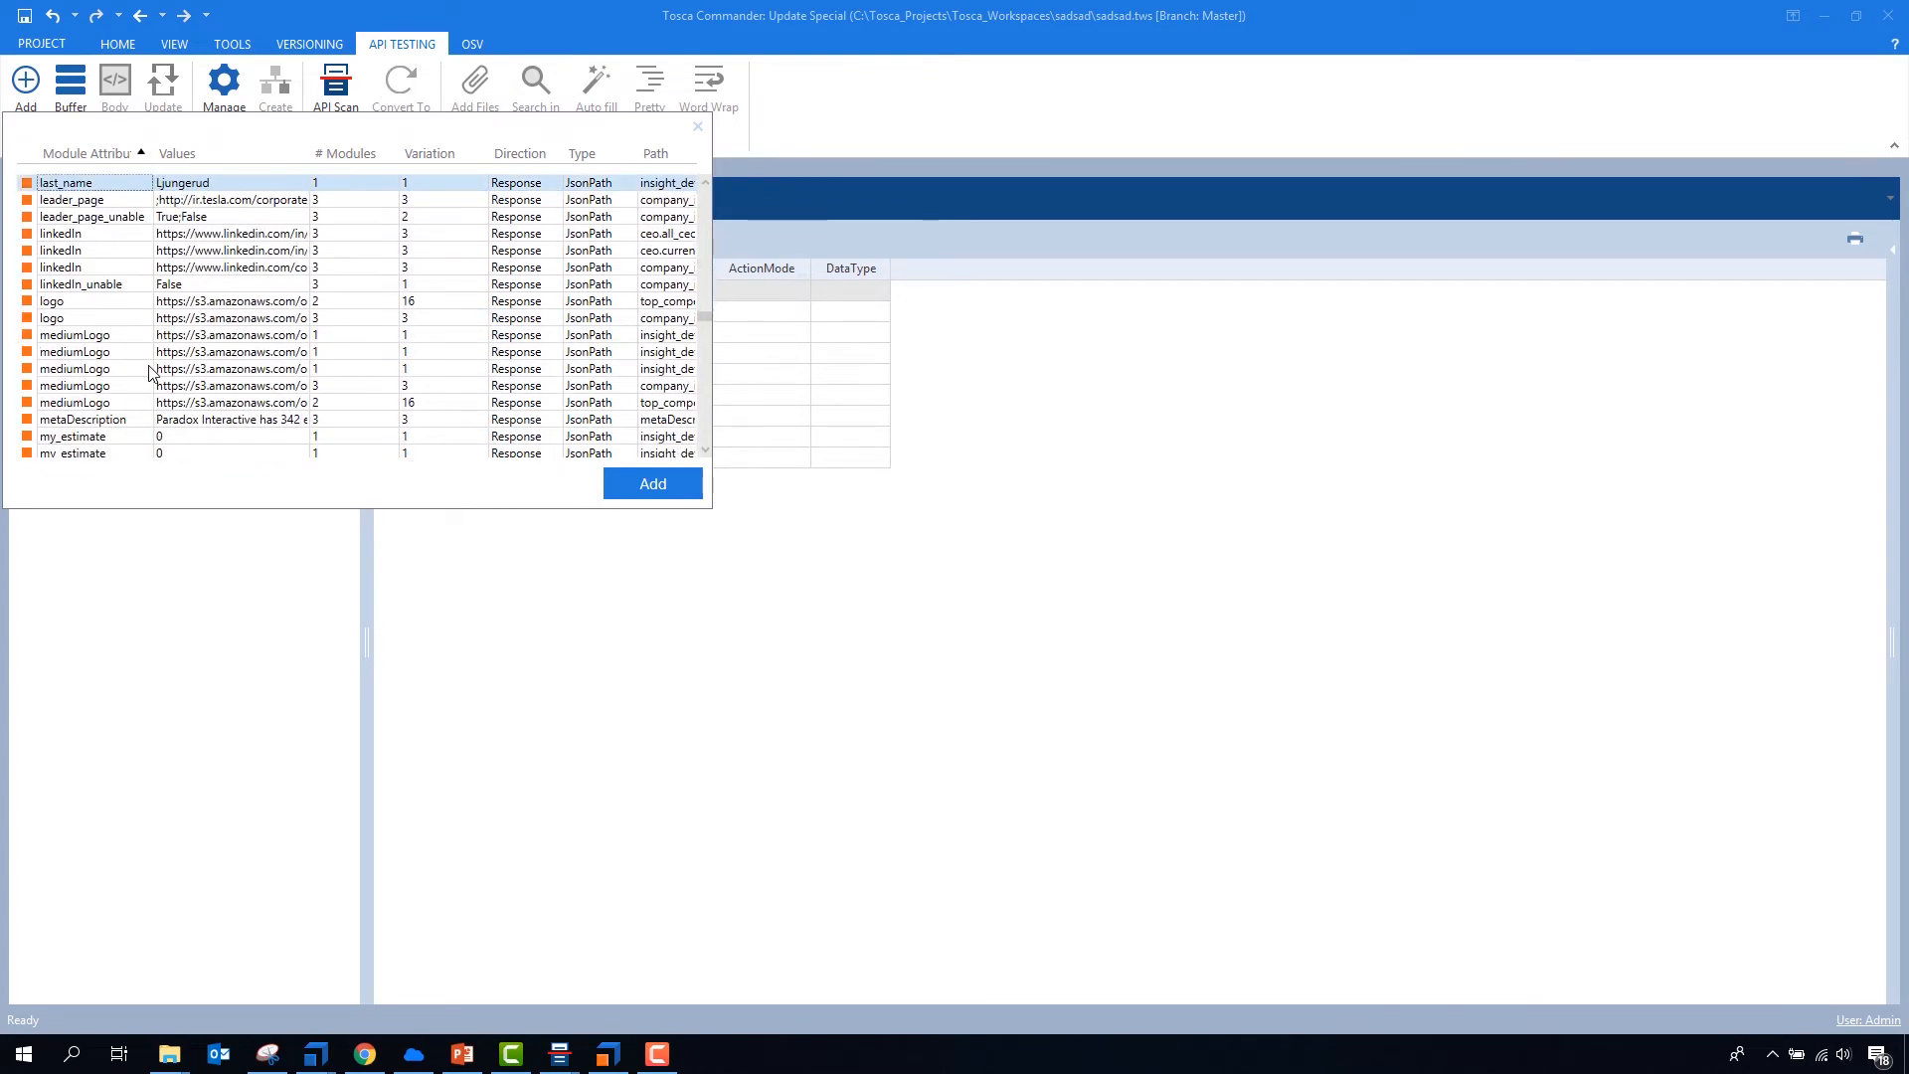
scroll(150, 373, "down", 1)
scroll(157, 370, "down", 12)
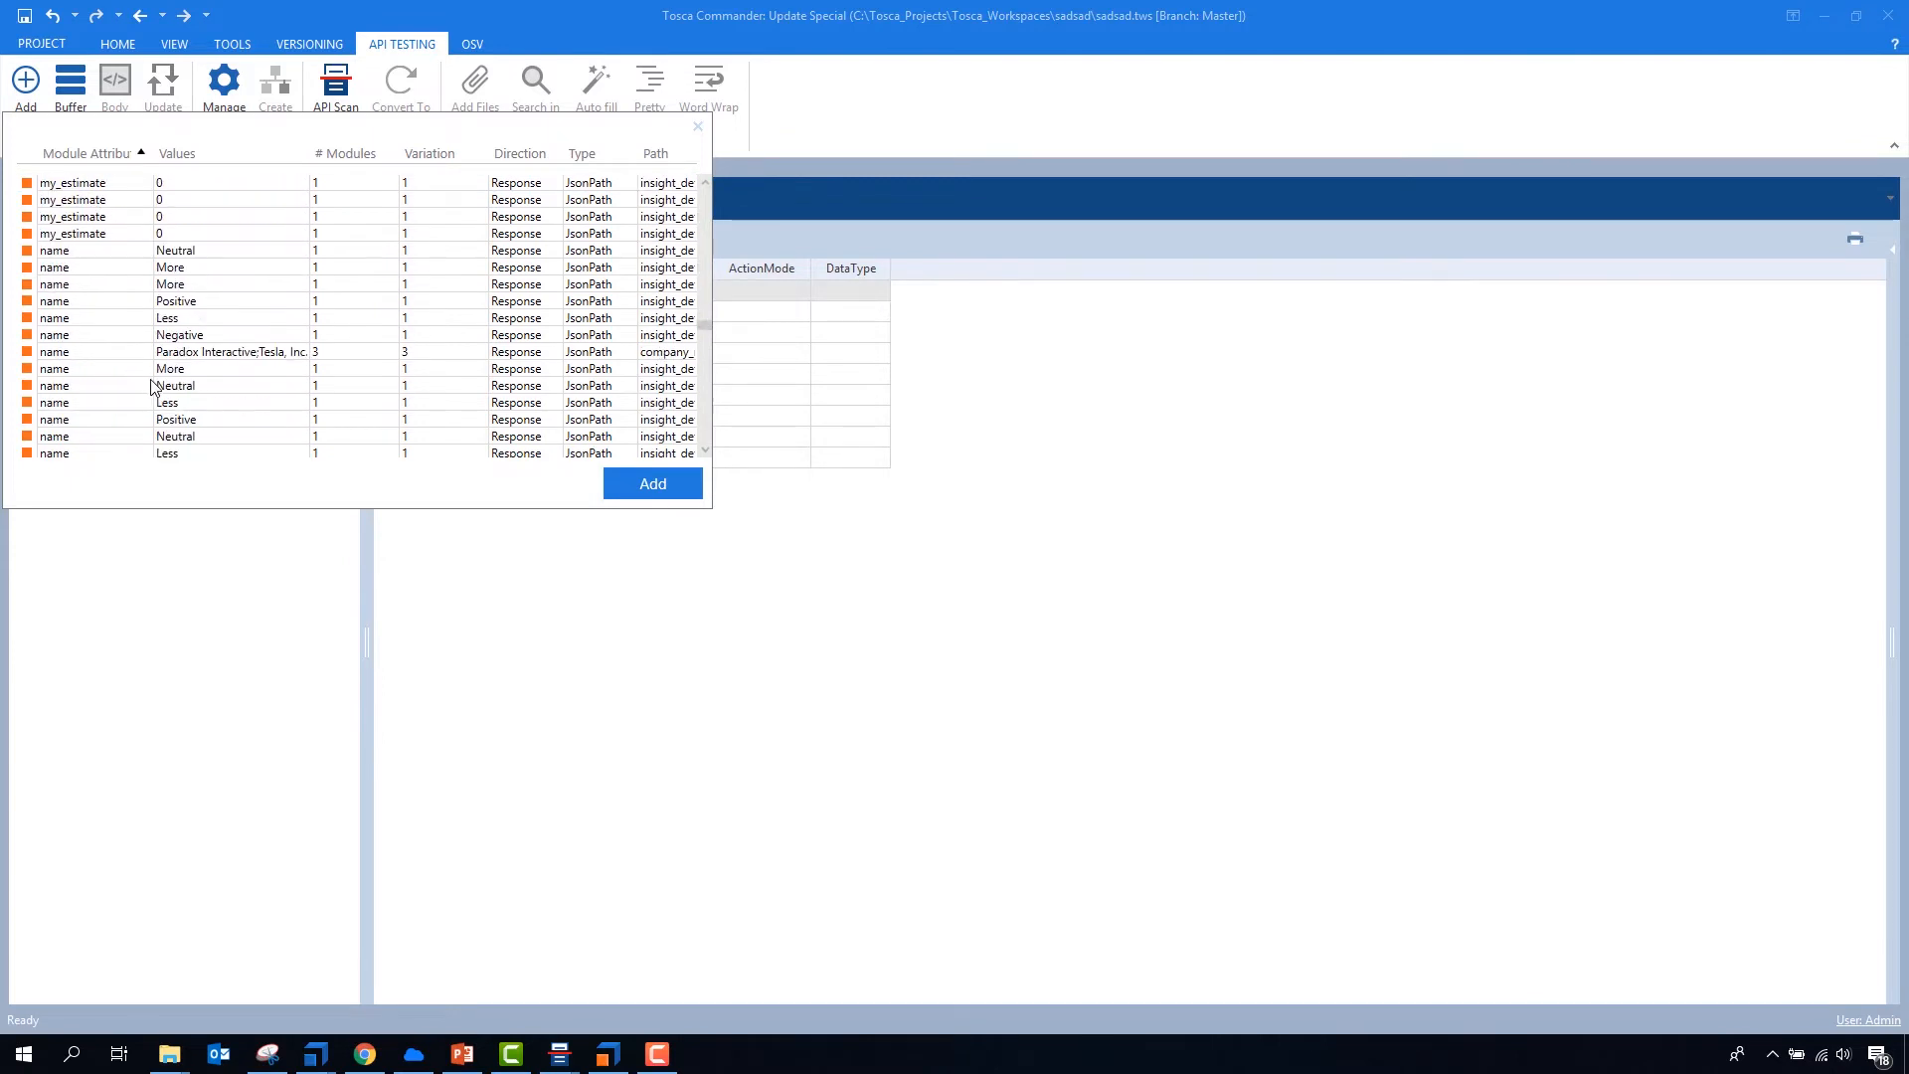
scroll(169, 388, "down", 20)
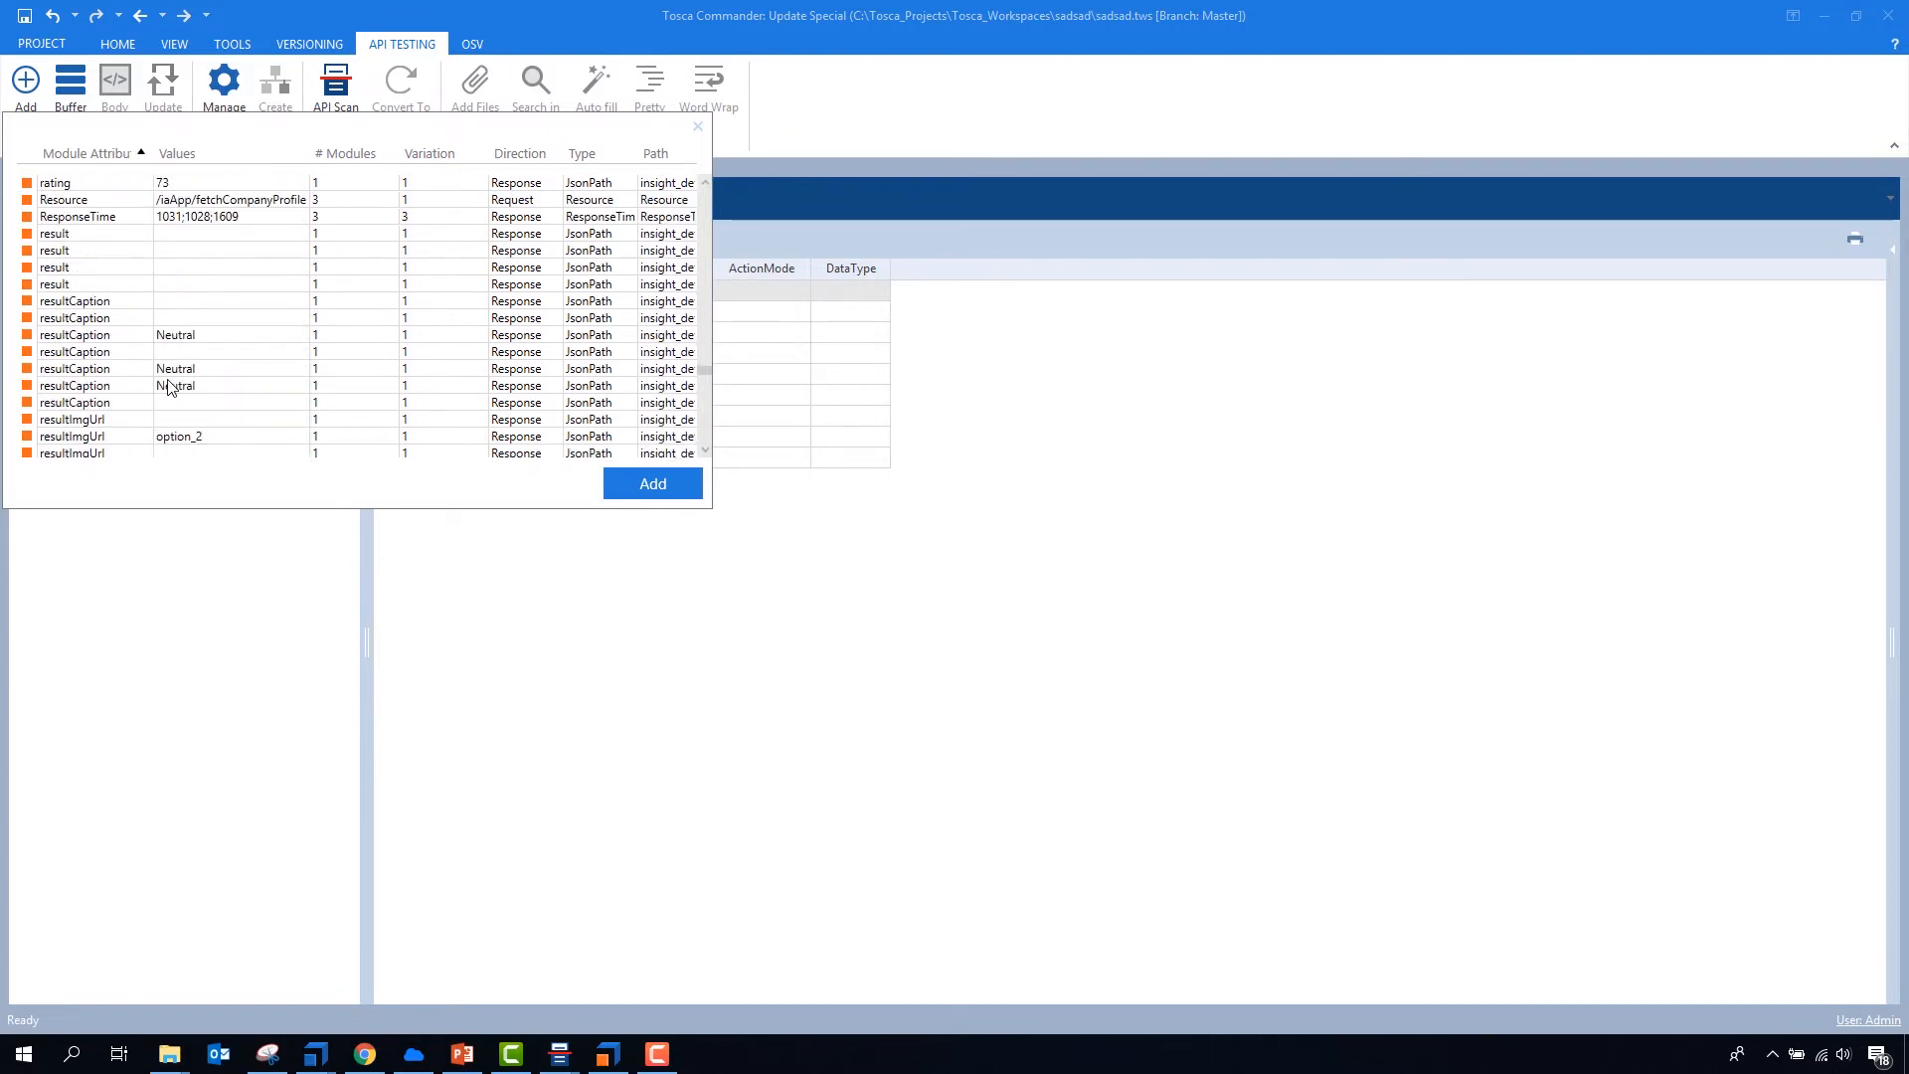
scroll(171, 388, "up", 2)
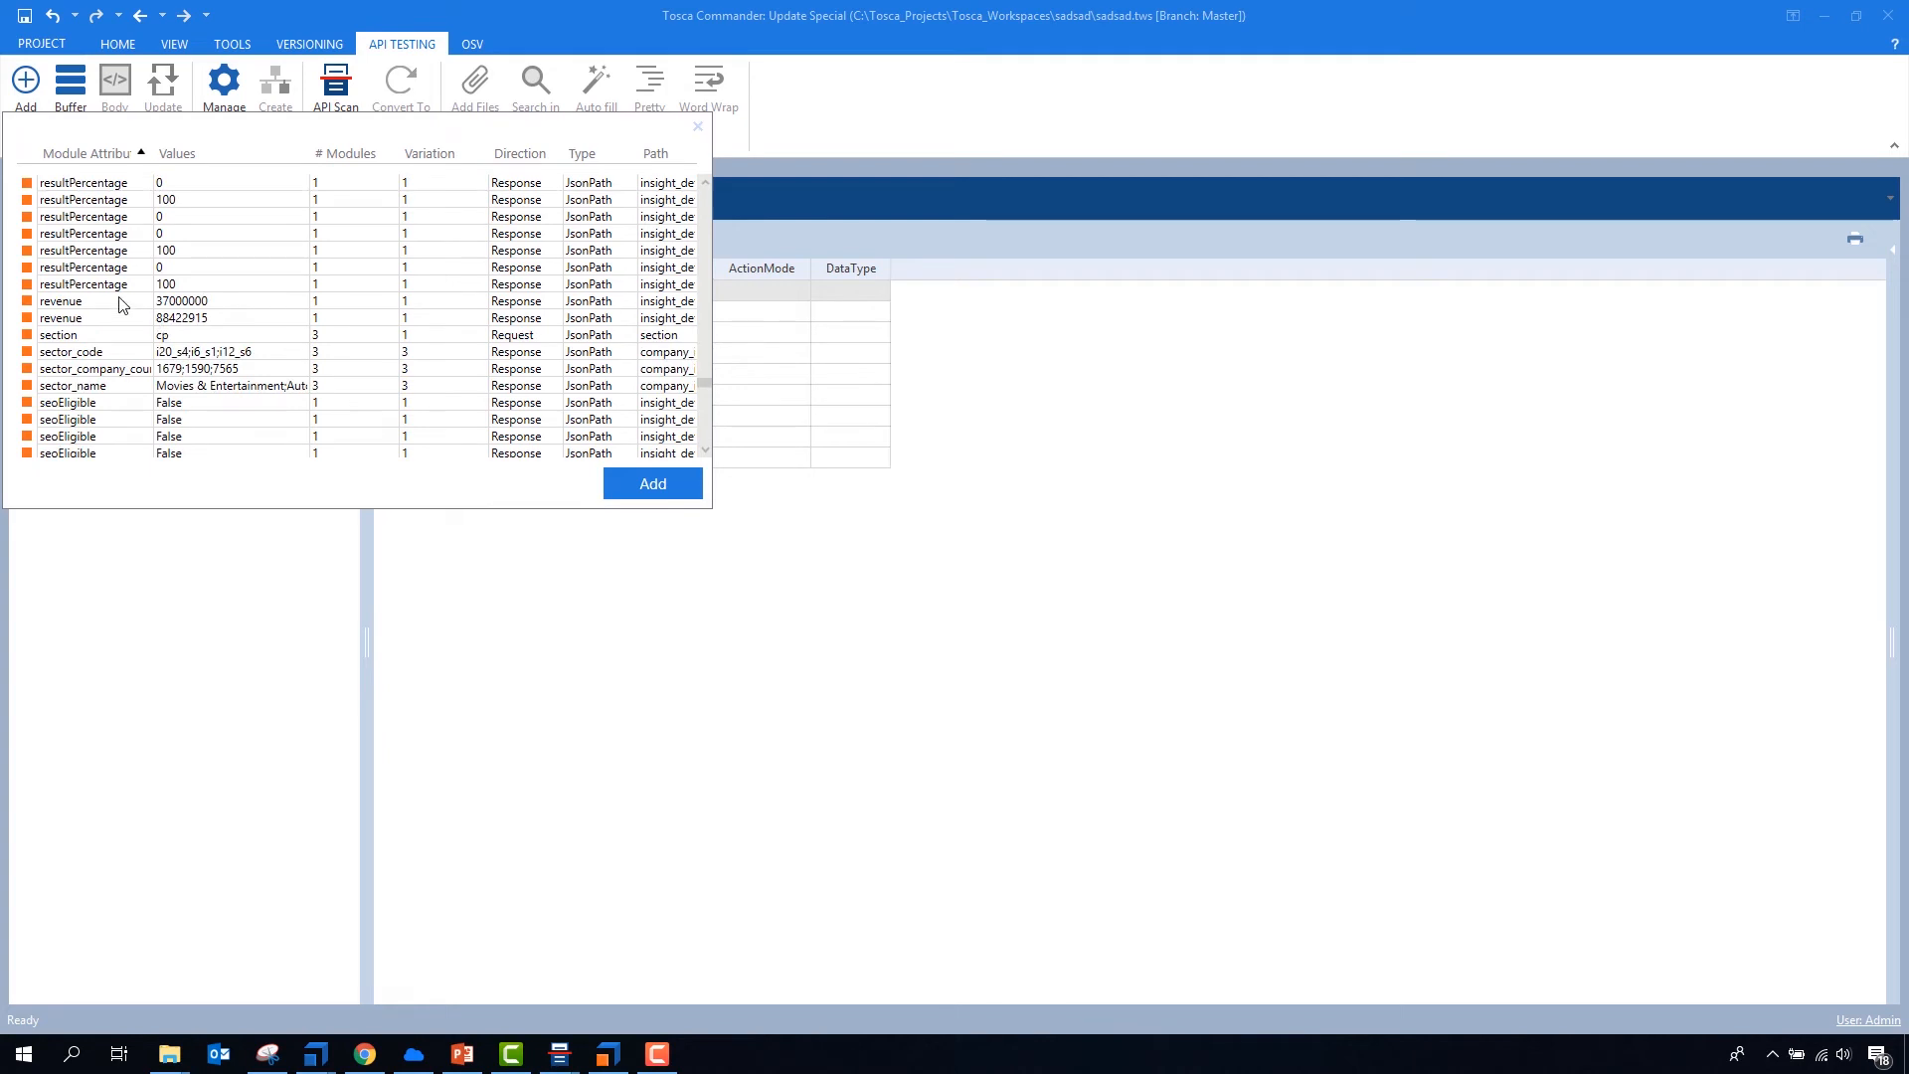
scroll(139, 371, "down", 5)
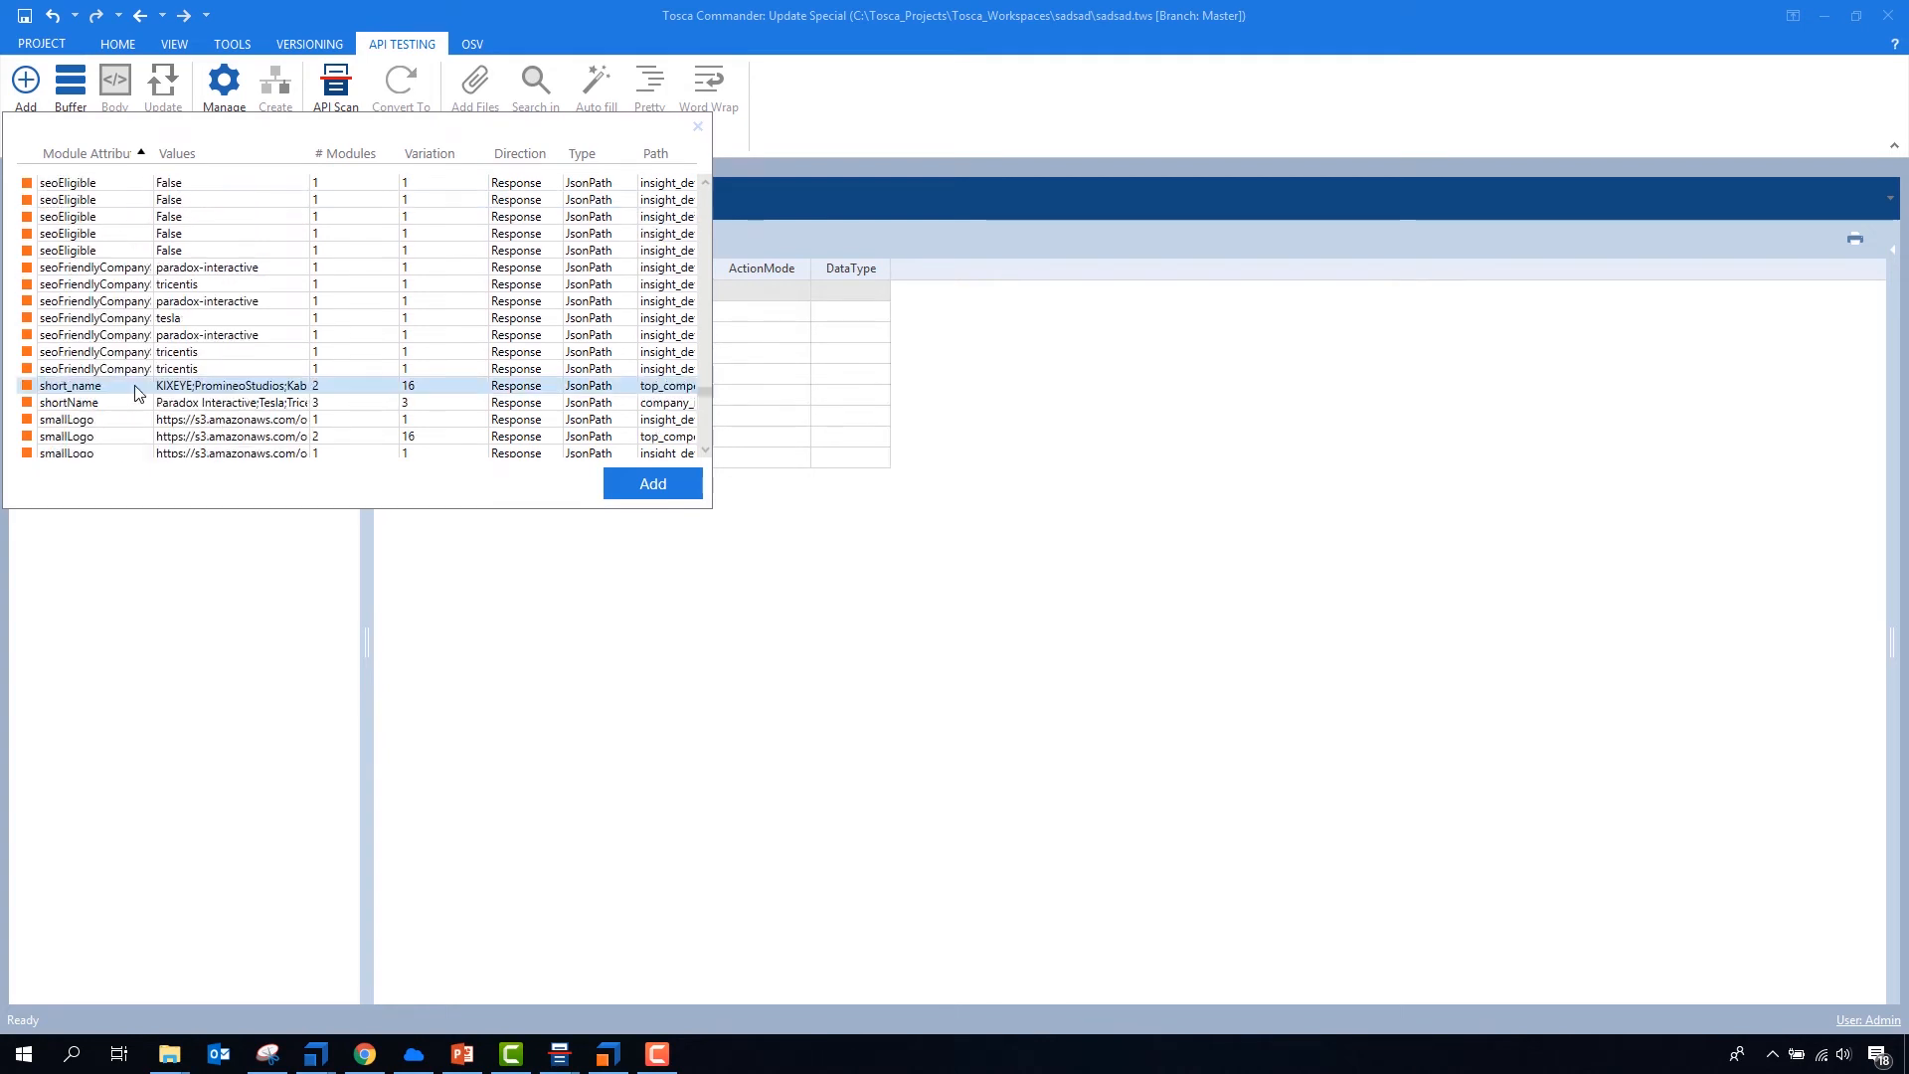
scroll(140, 371, "down", 1)
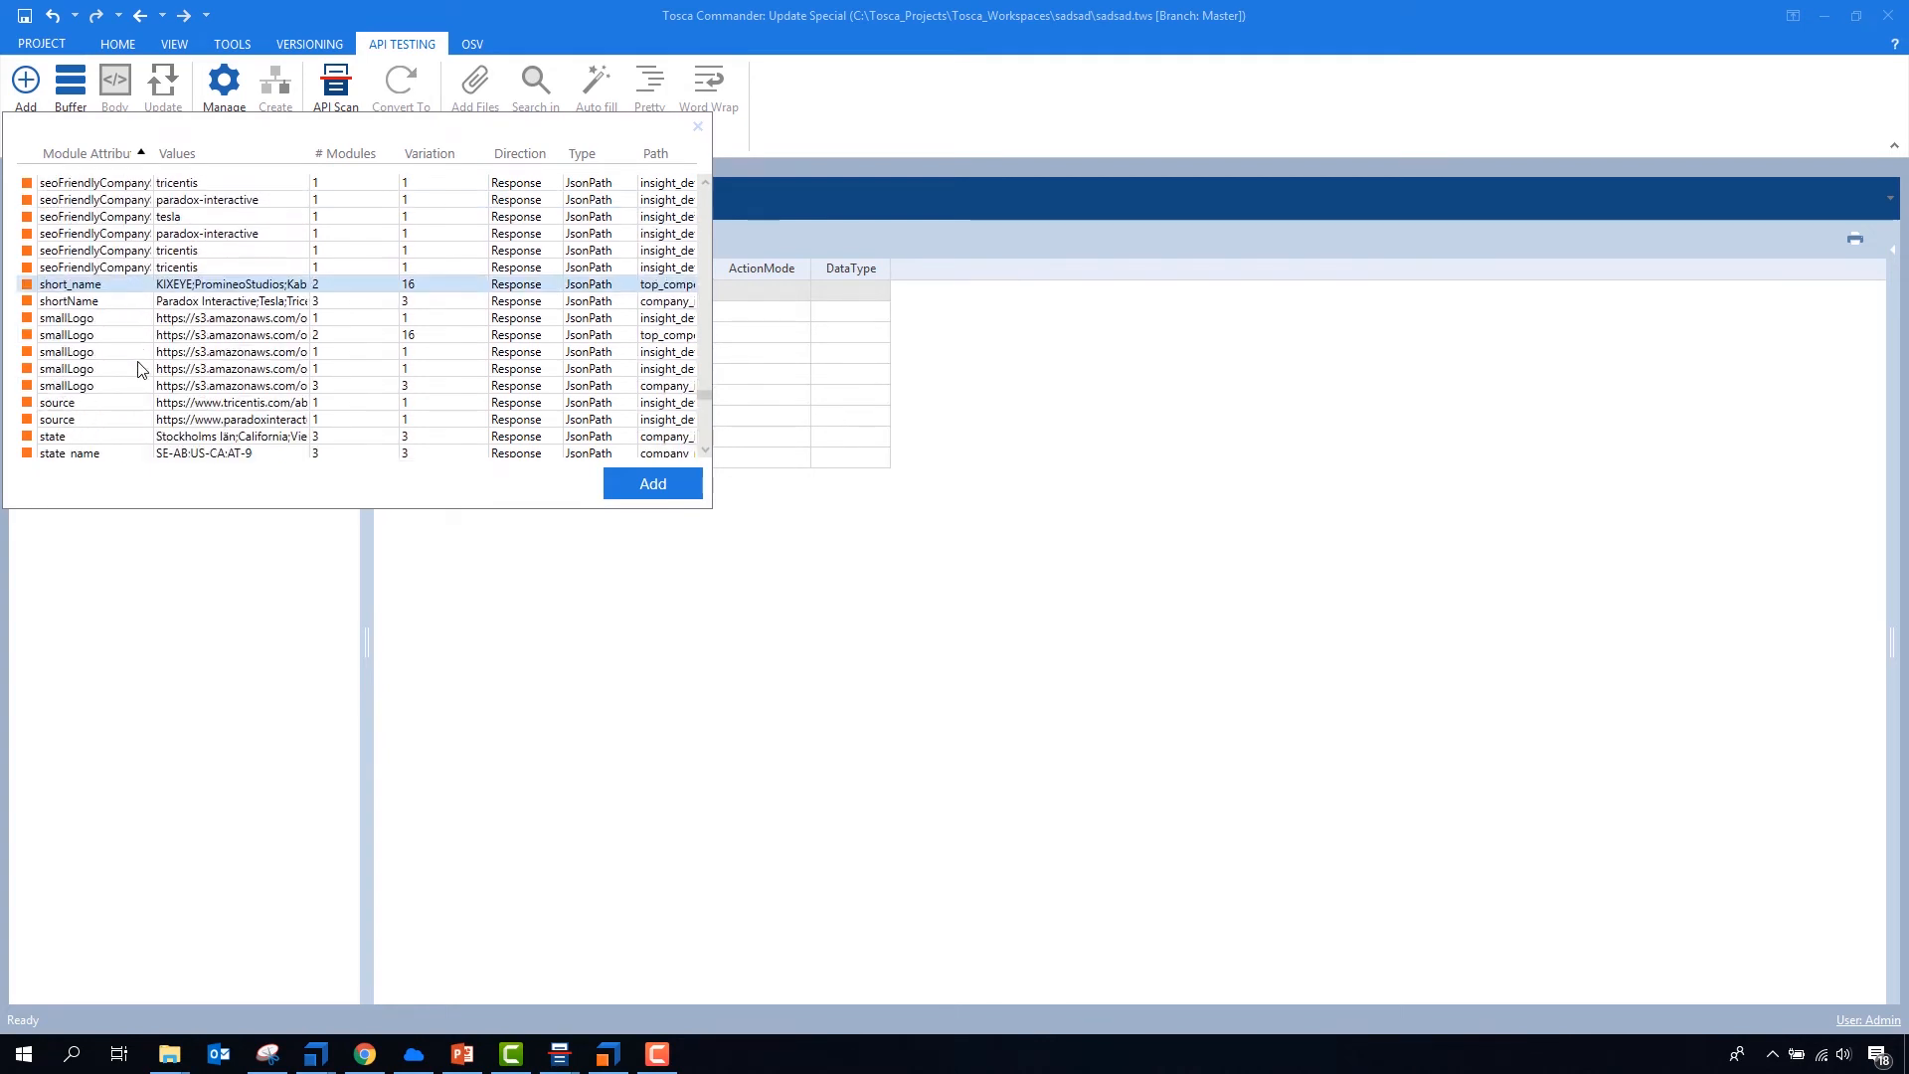
left_click(113, 303, "ctrl")
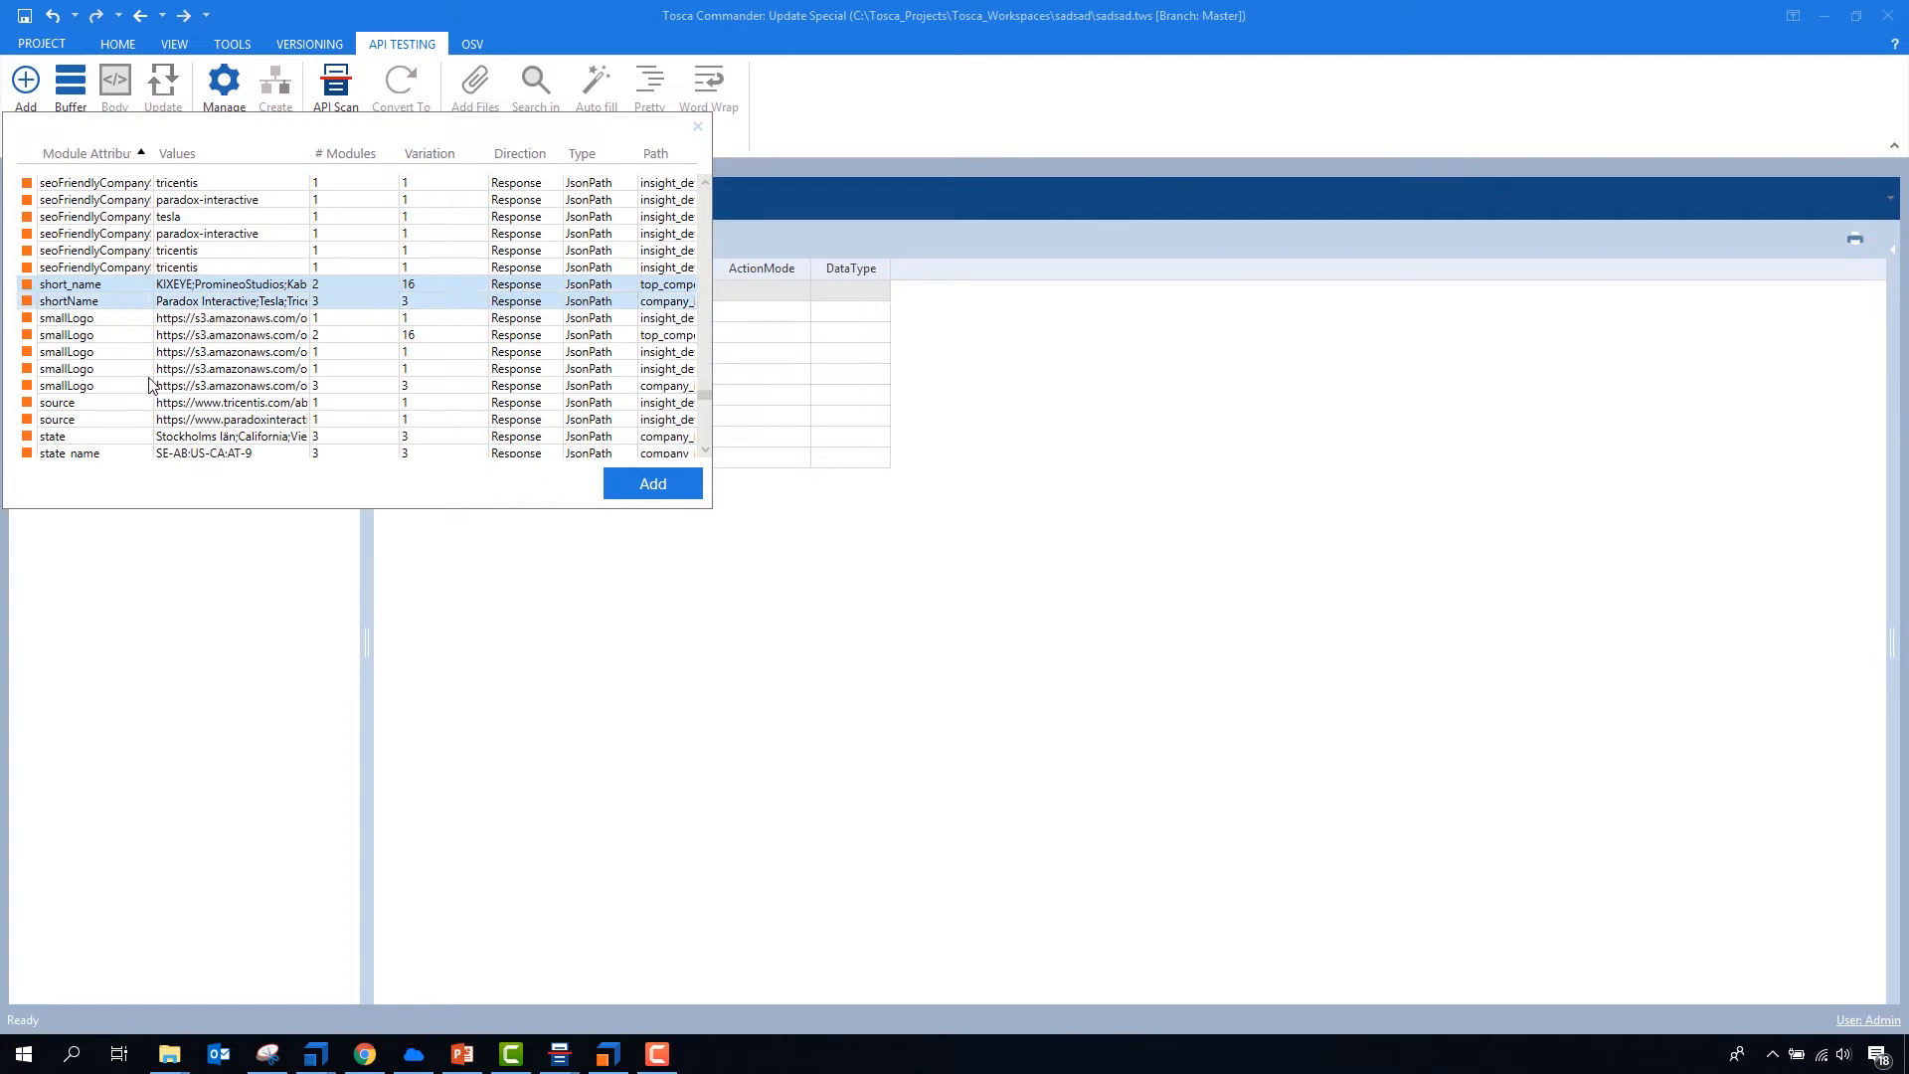
- Add state, state_name and the first three status attributes below them to the selection
scroll(139, 358, "down", 3)
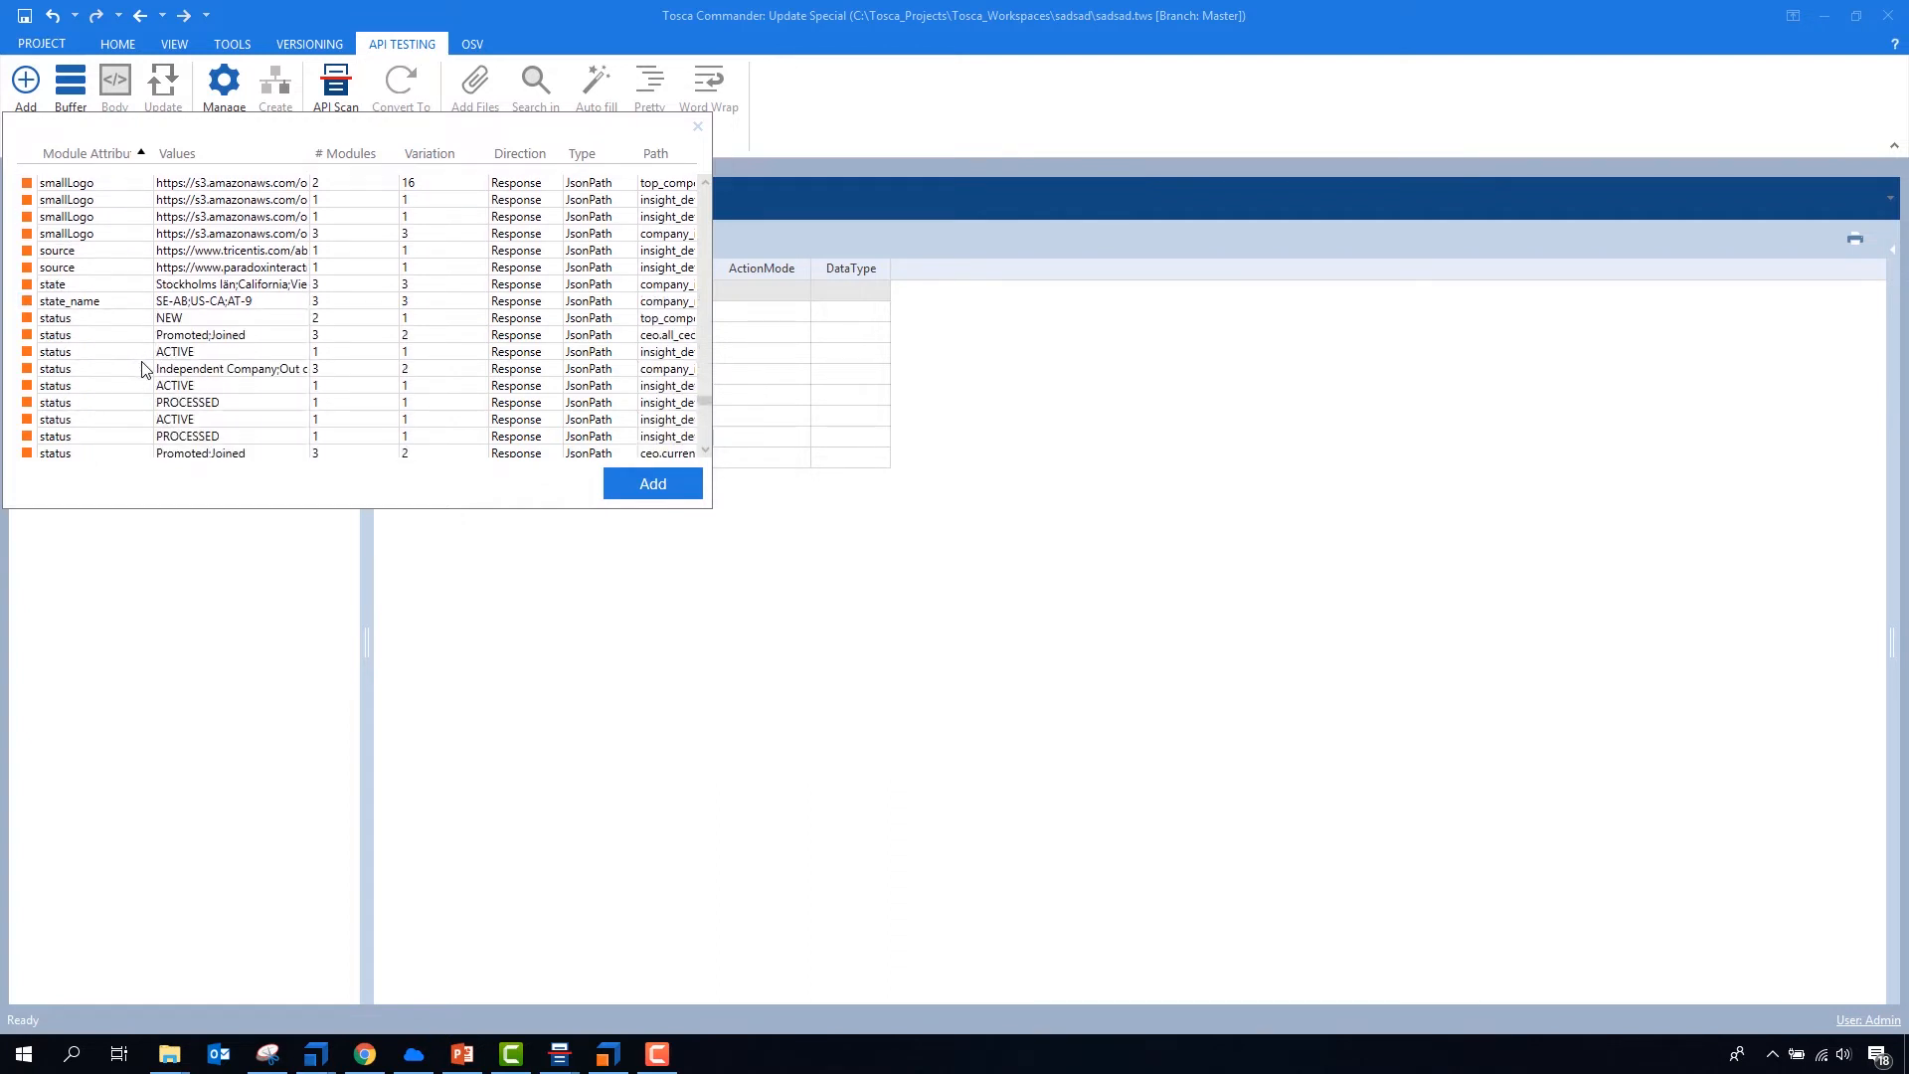
left_click(129, 286, "ctrl")
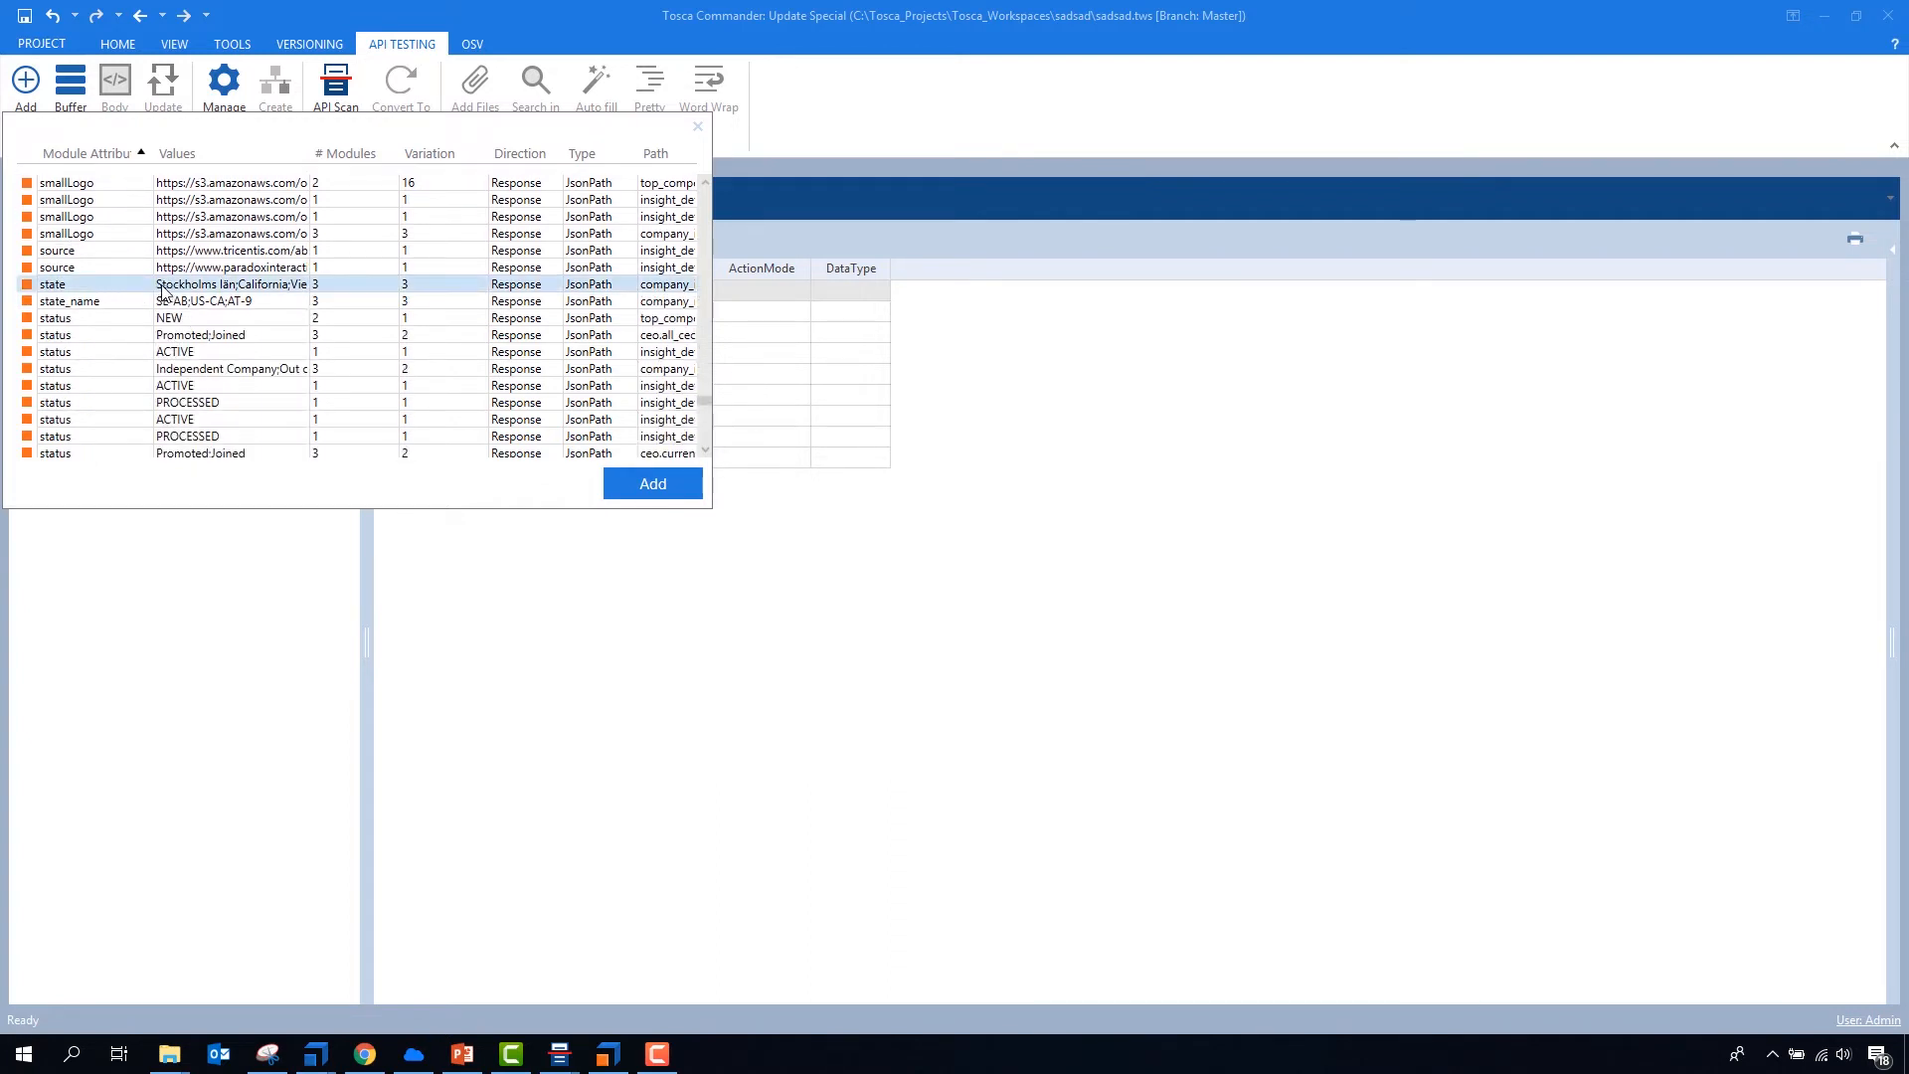
left_click(117, 303, "ctrl")
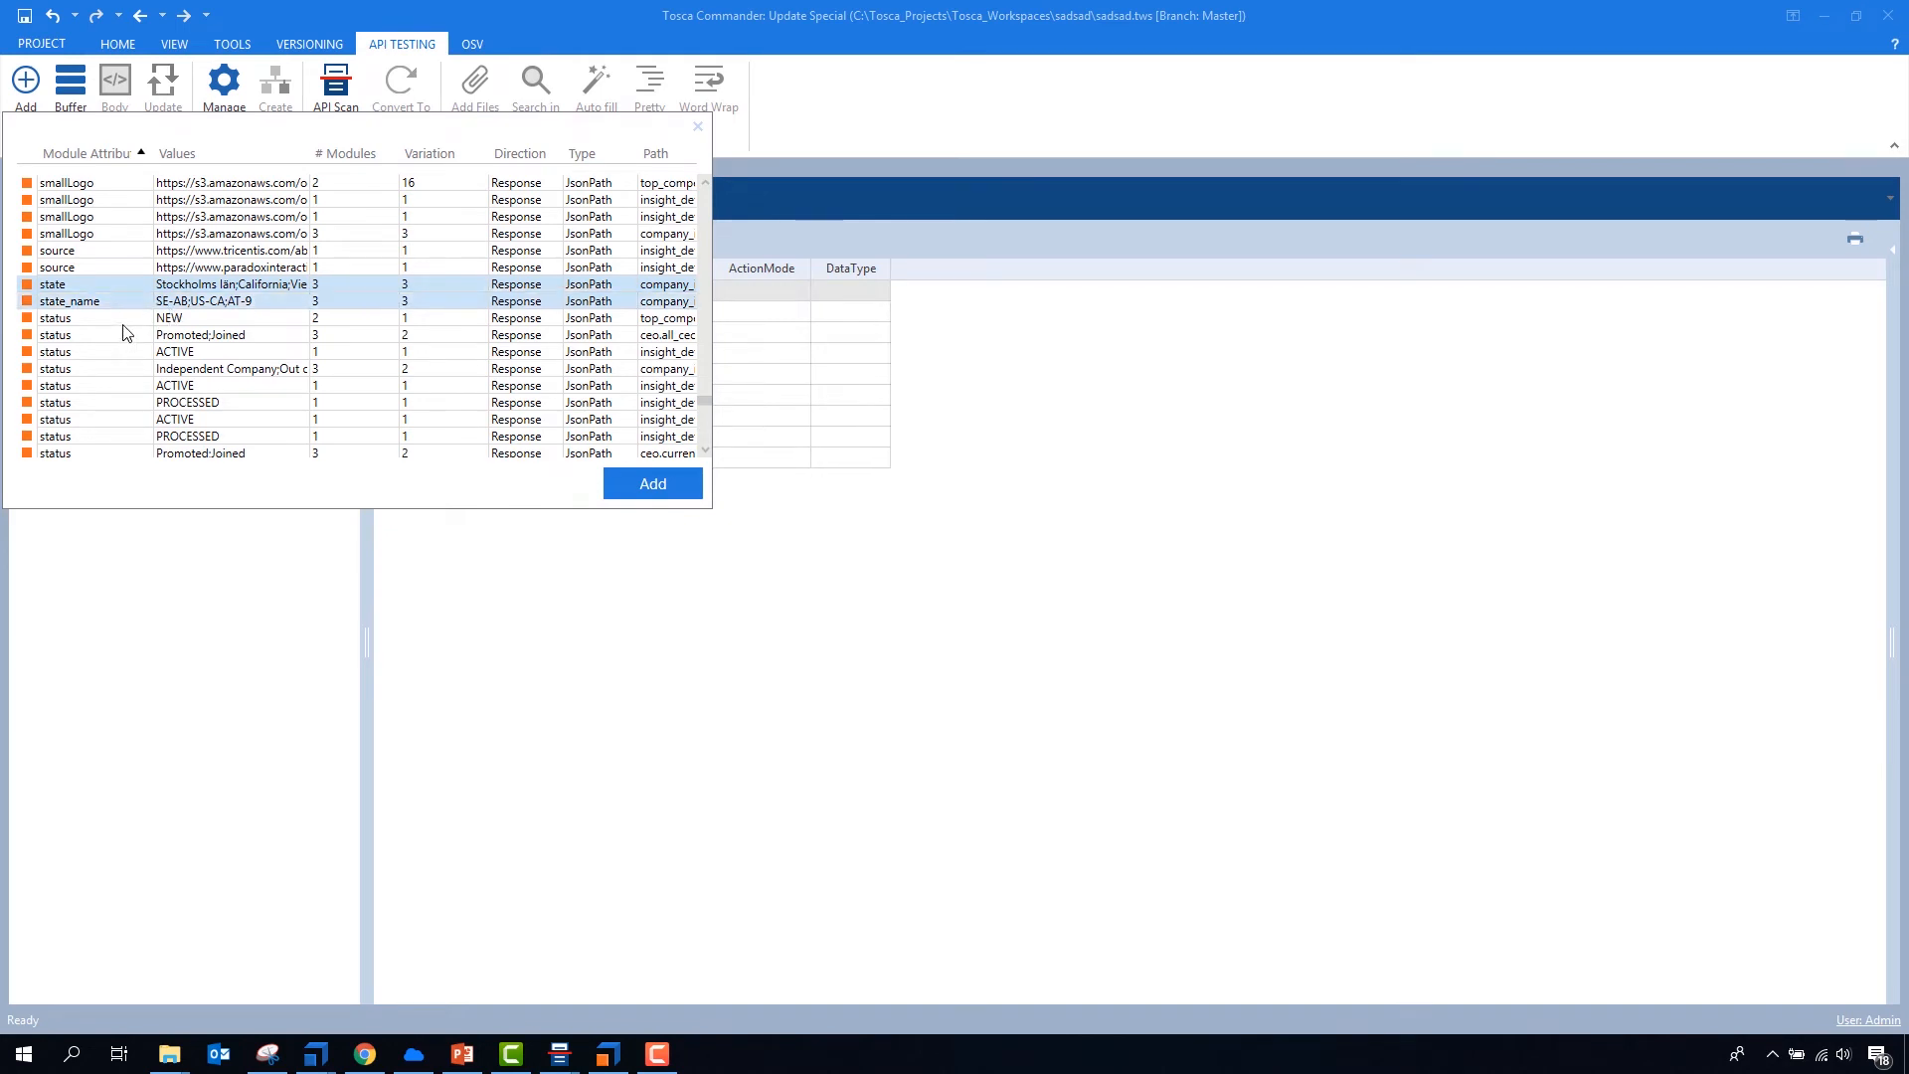
left_click(132, 324, "ctrl")
left_click(129, 338, "ctrl")
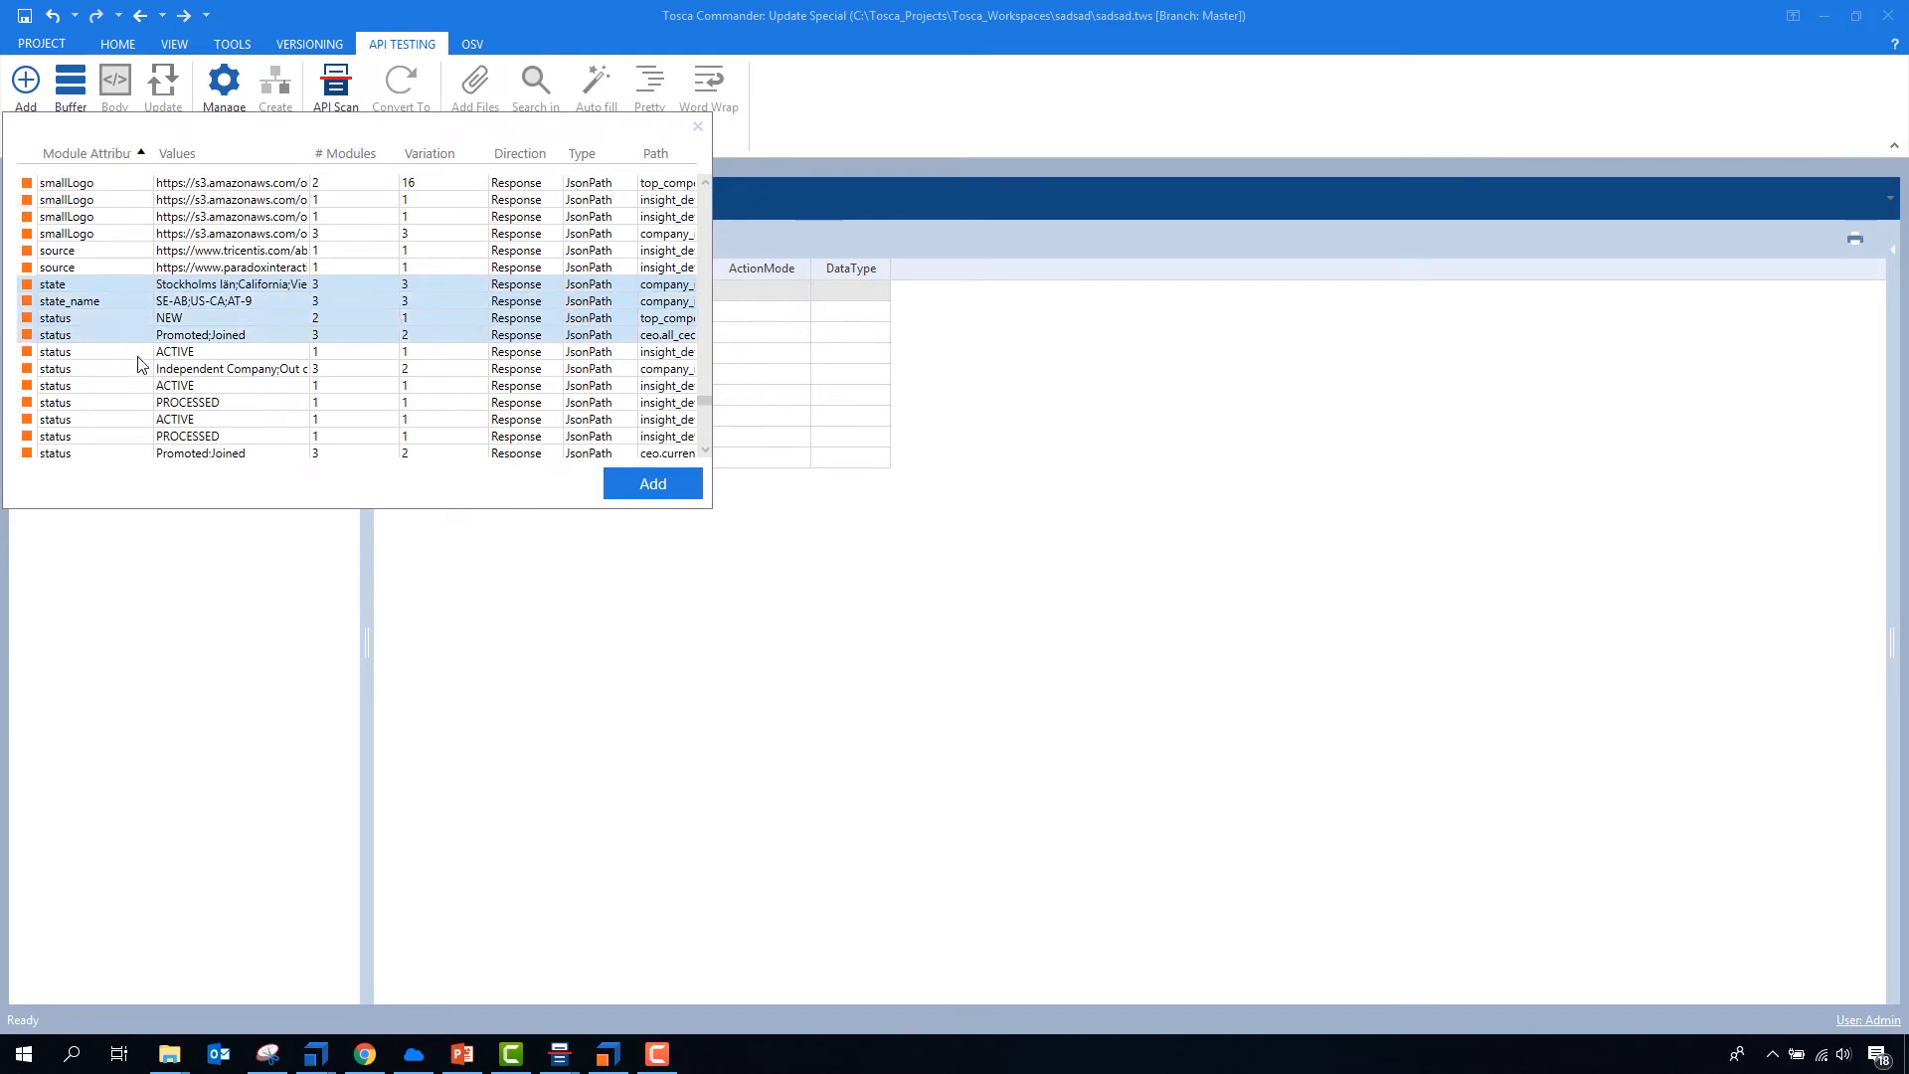
left_click(138, 353, "ctrl")
- Include street1 and ticker in the selection and add all selected attributes to the modules
scroll(142, 370, "down", 2)
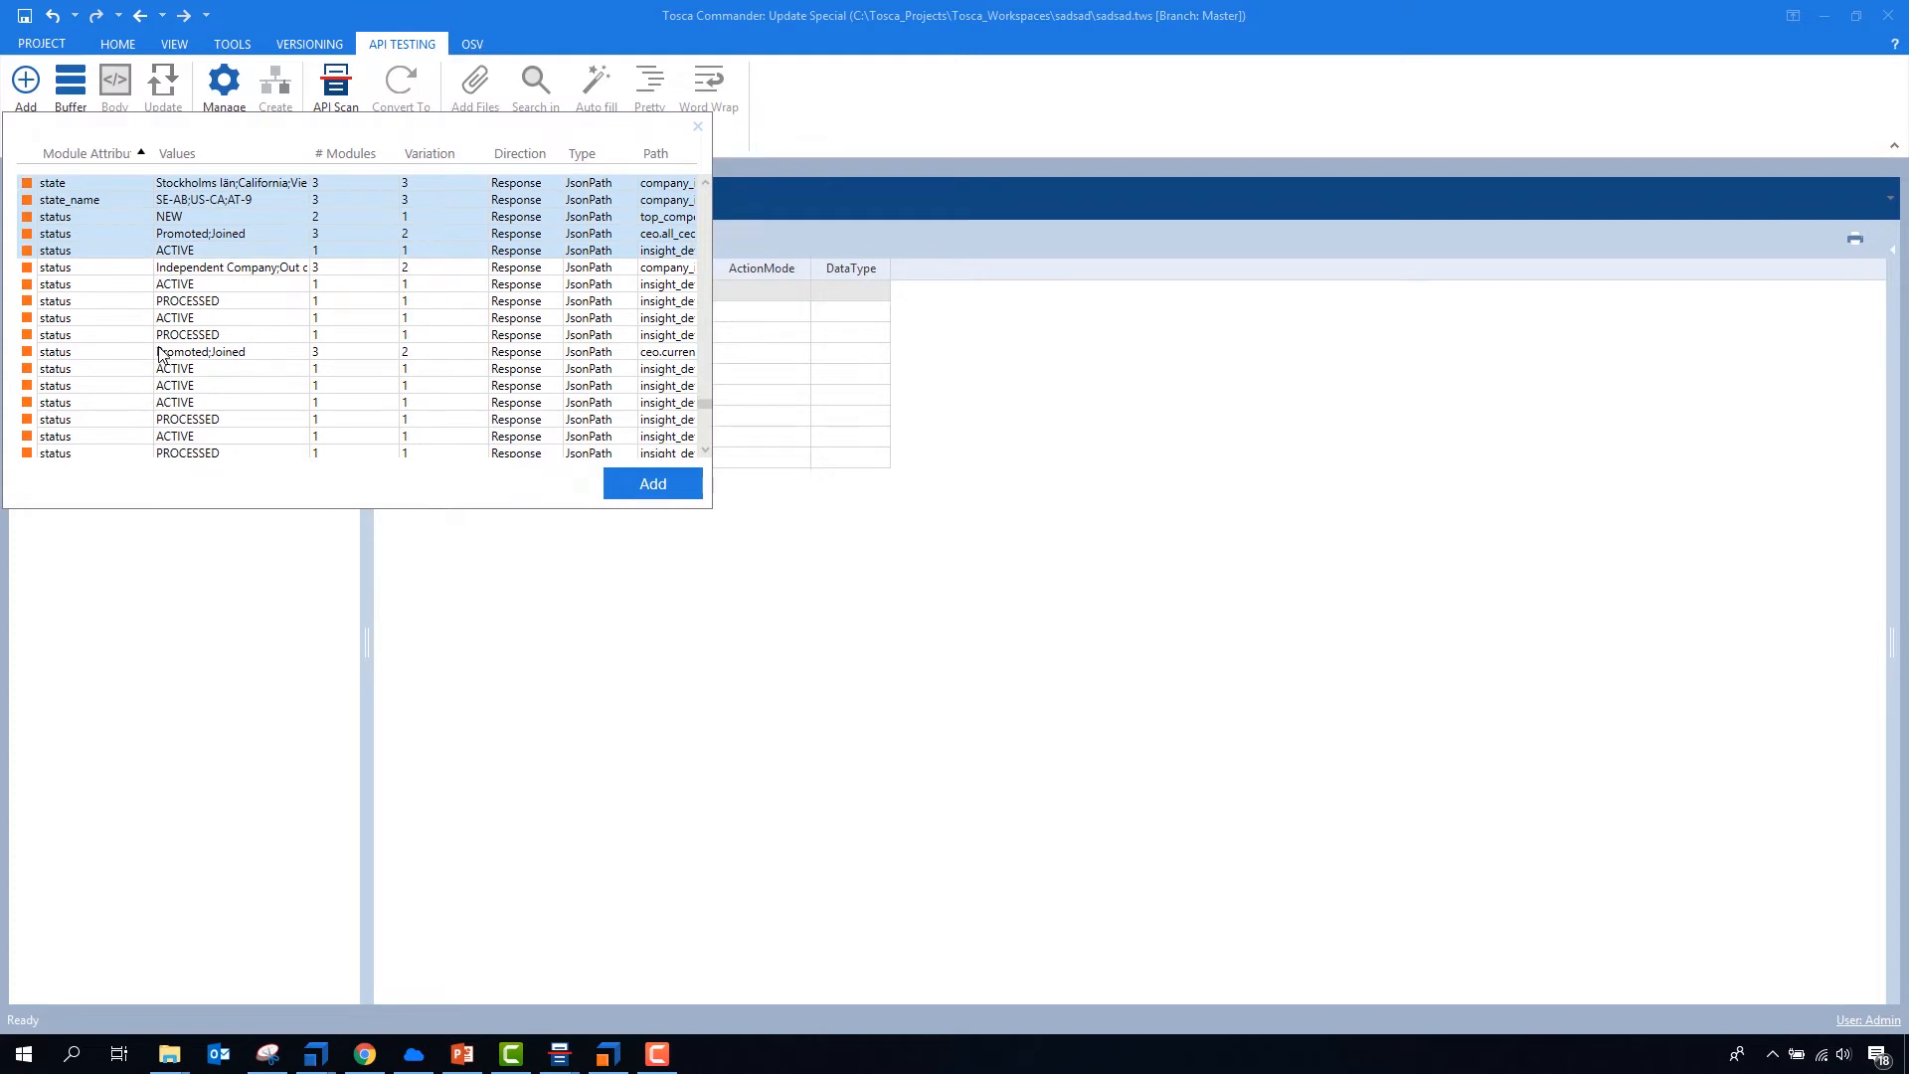
scroll(164, 363, "down", 4)
left_click(121, 290, "ctrl")
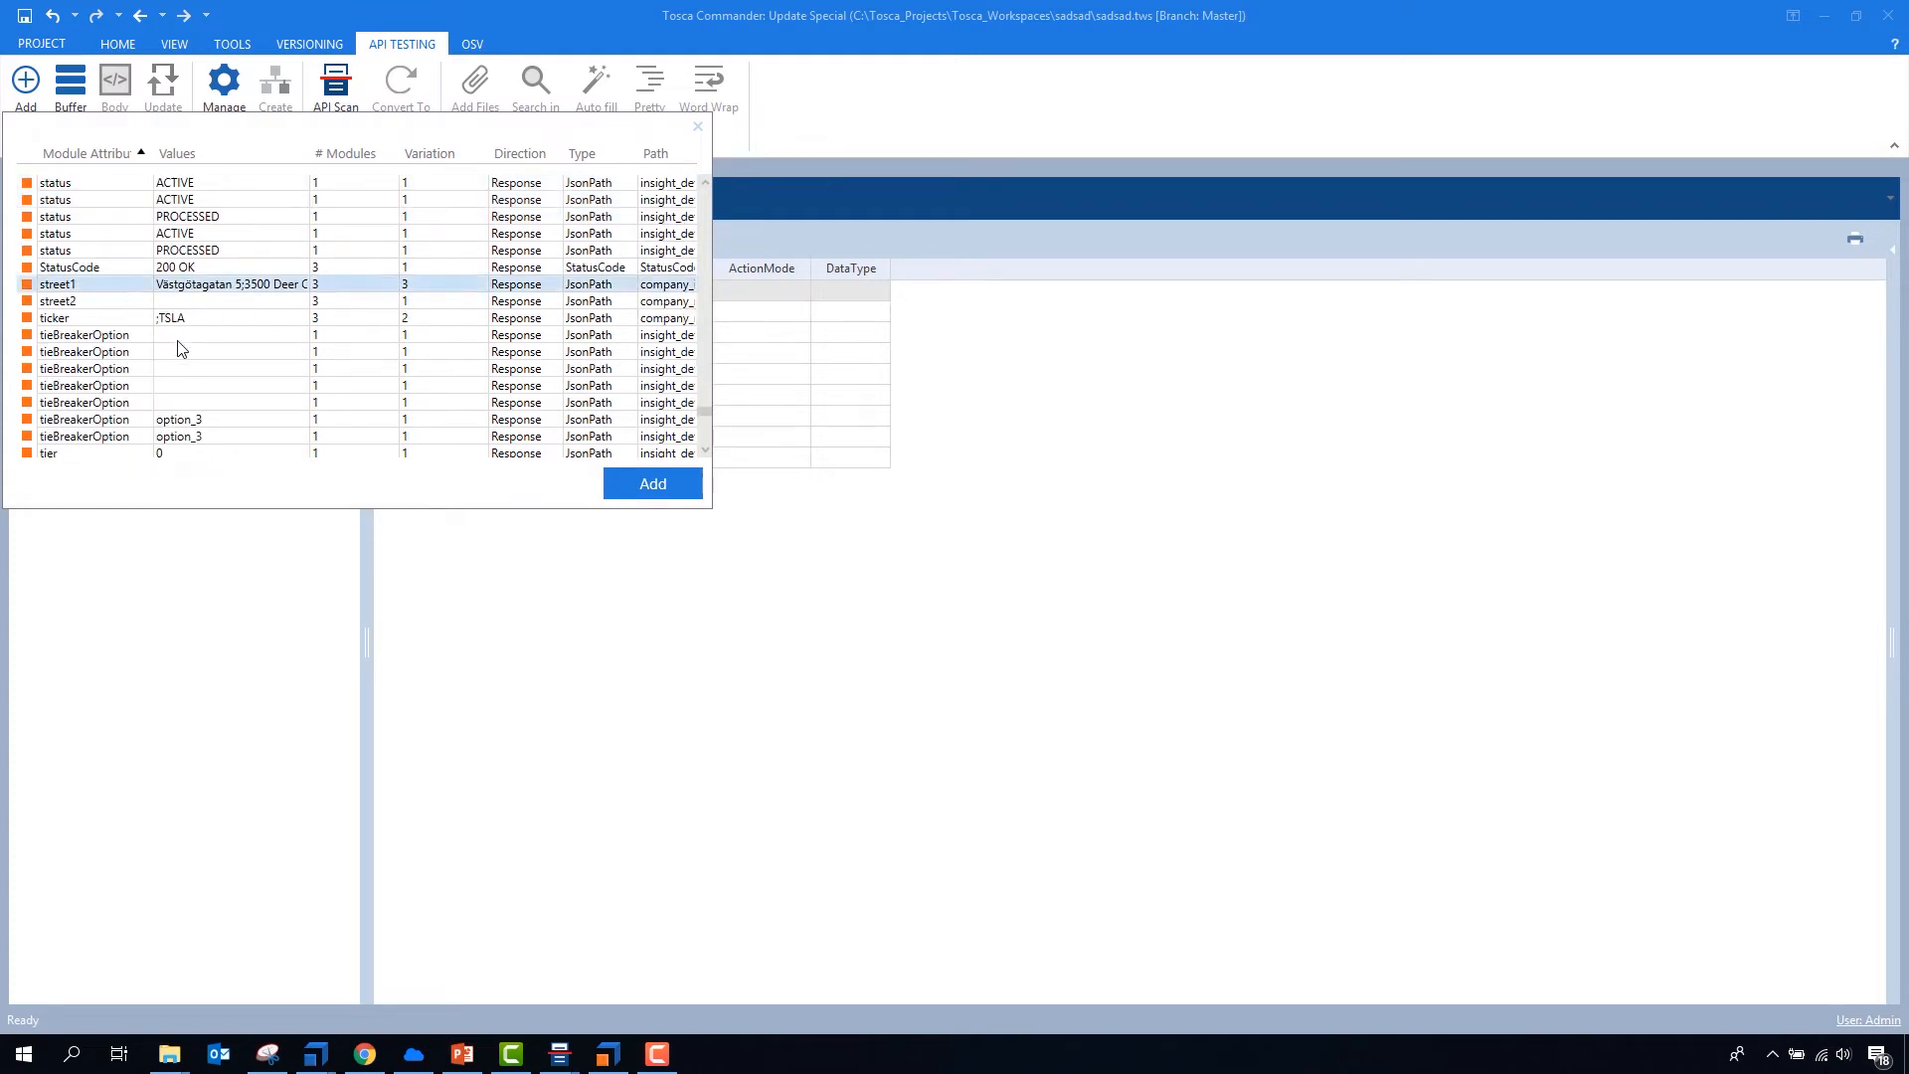
left_click(392, 320, "ctrl")
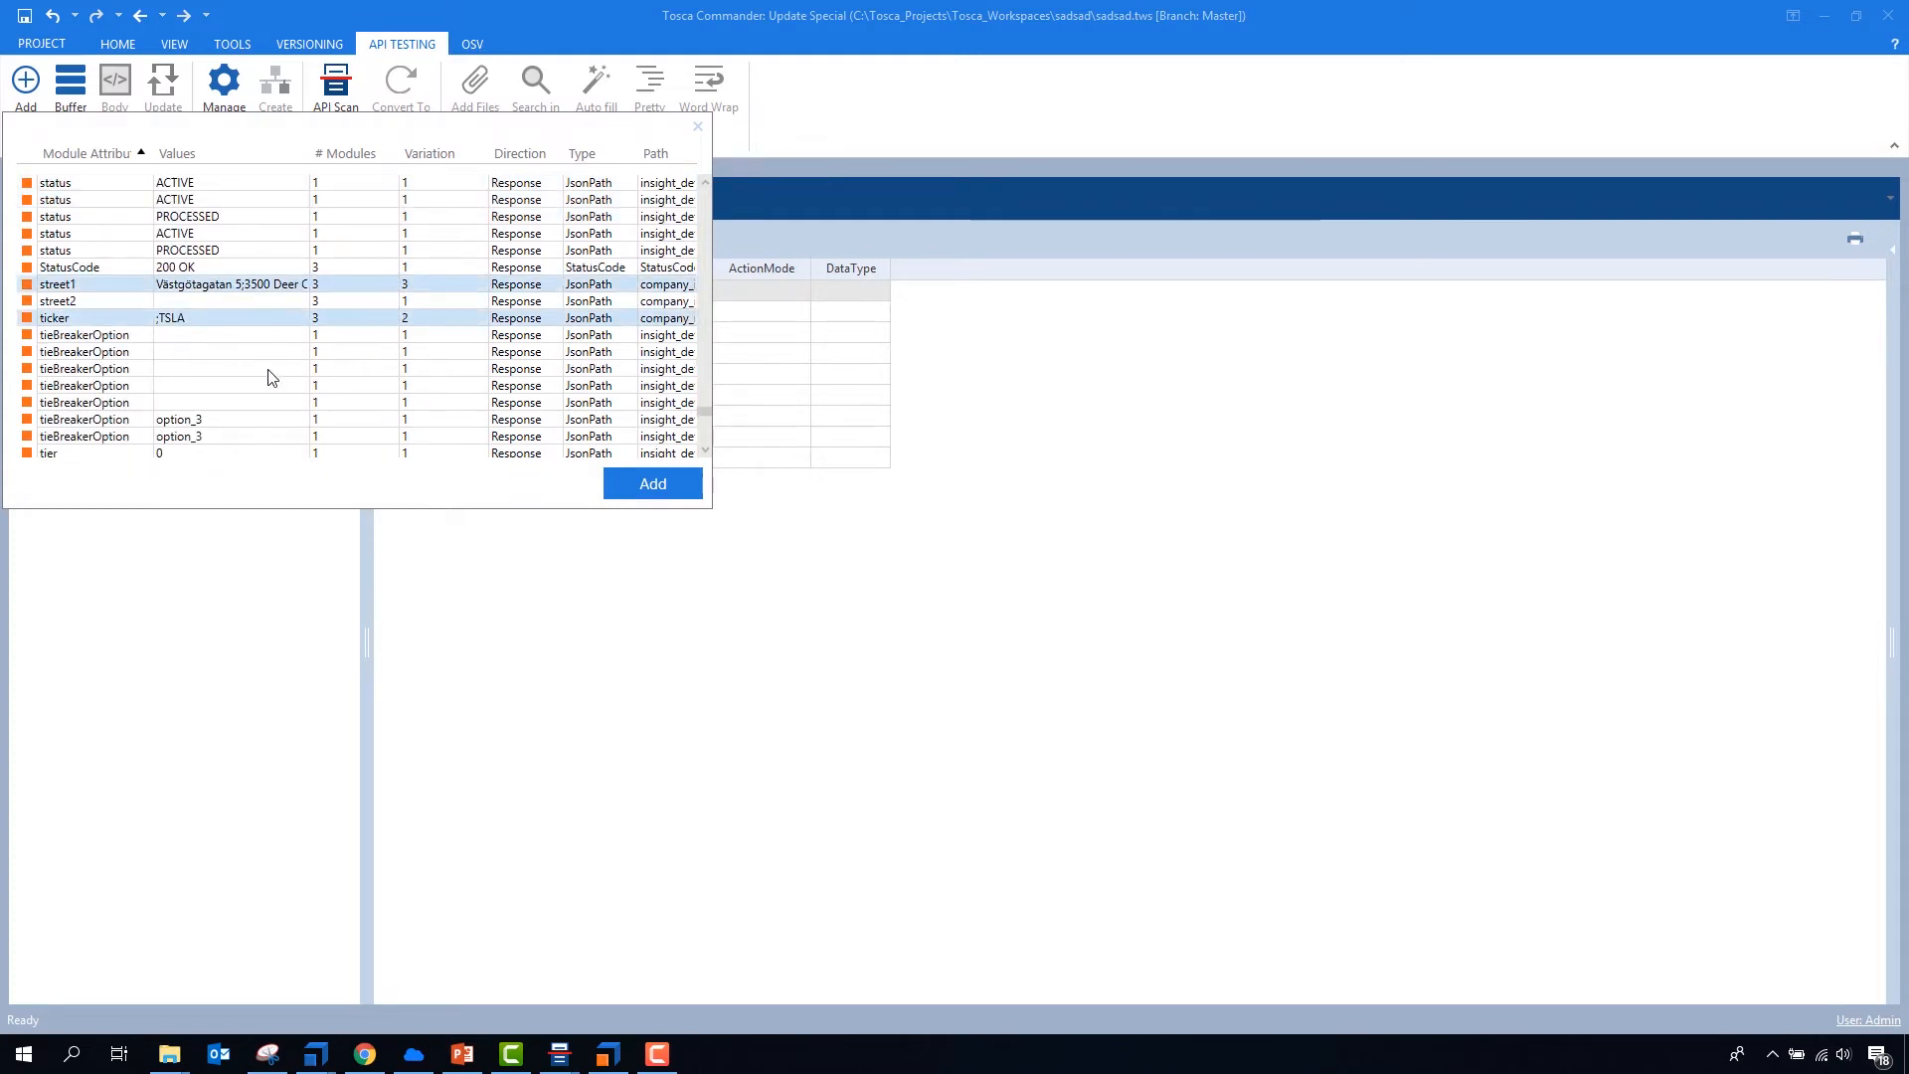
scroll(269, 378, "down", 6)
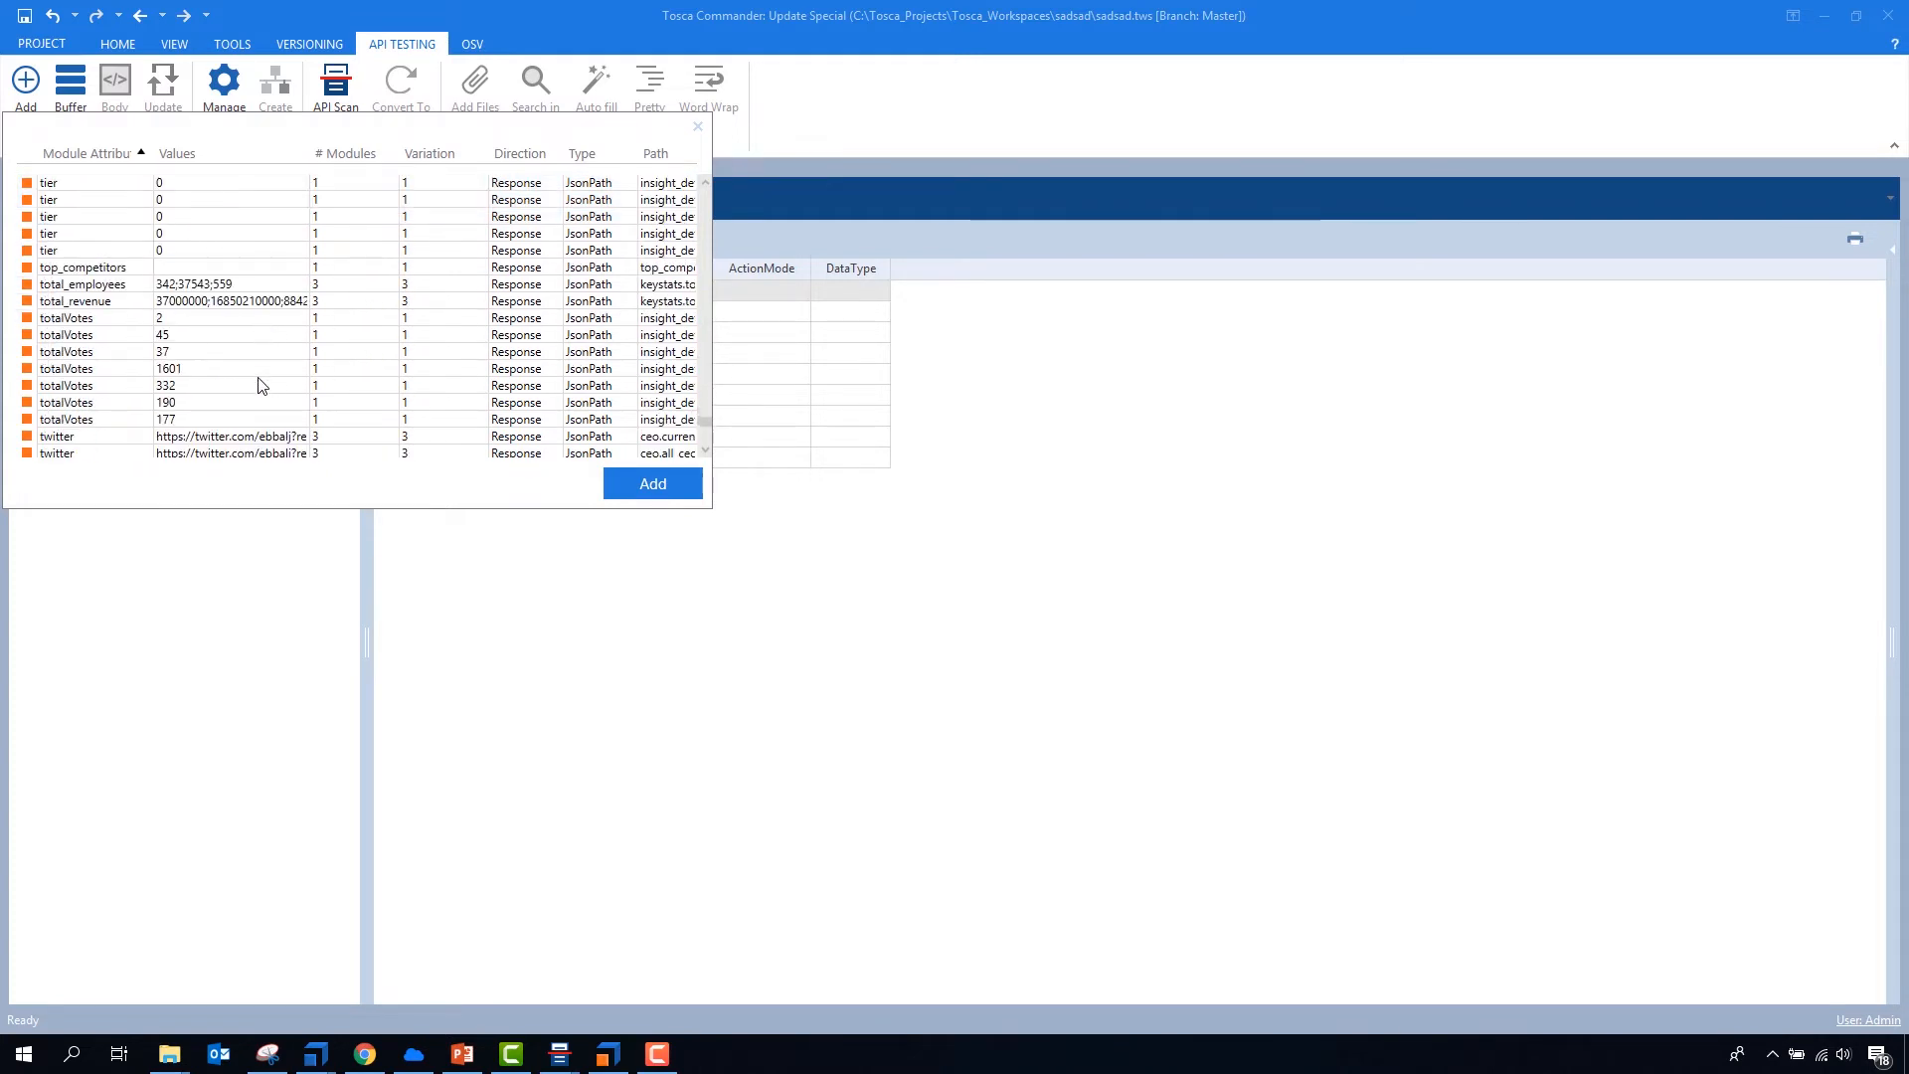
left_click(660, 486)
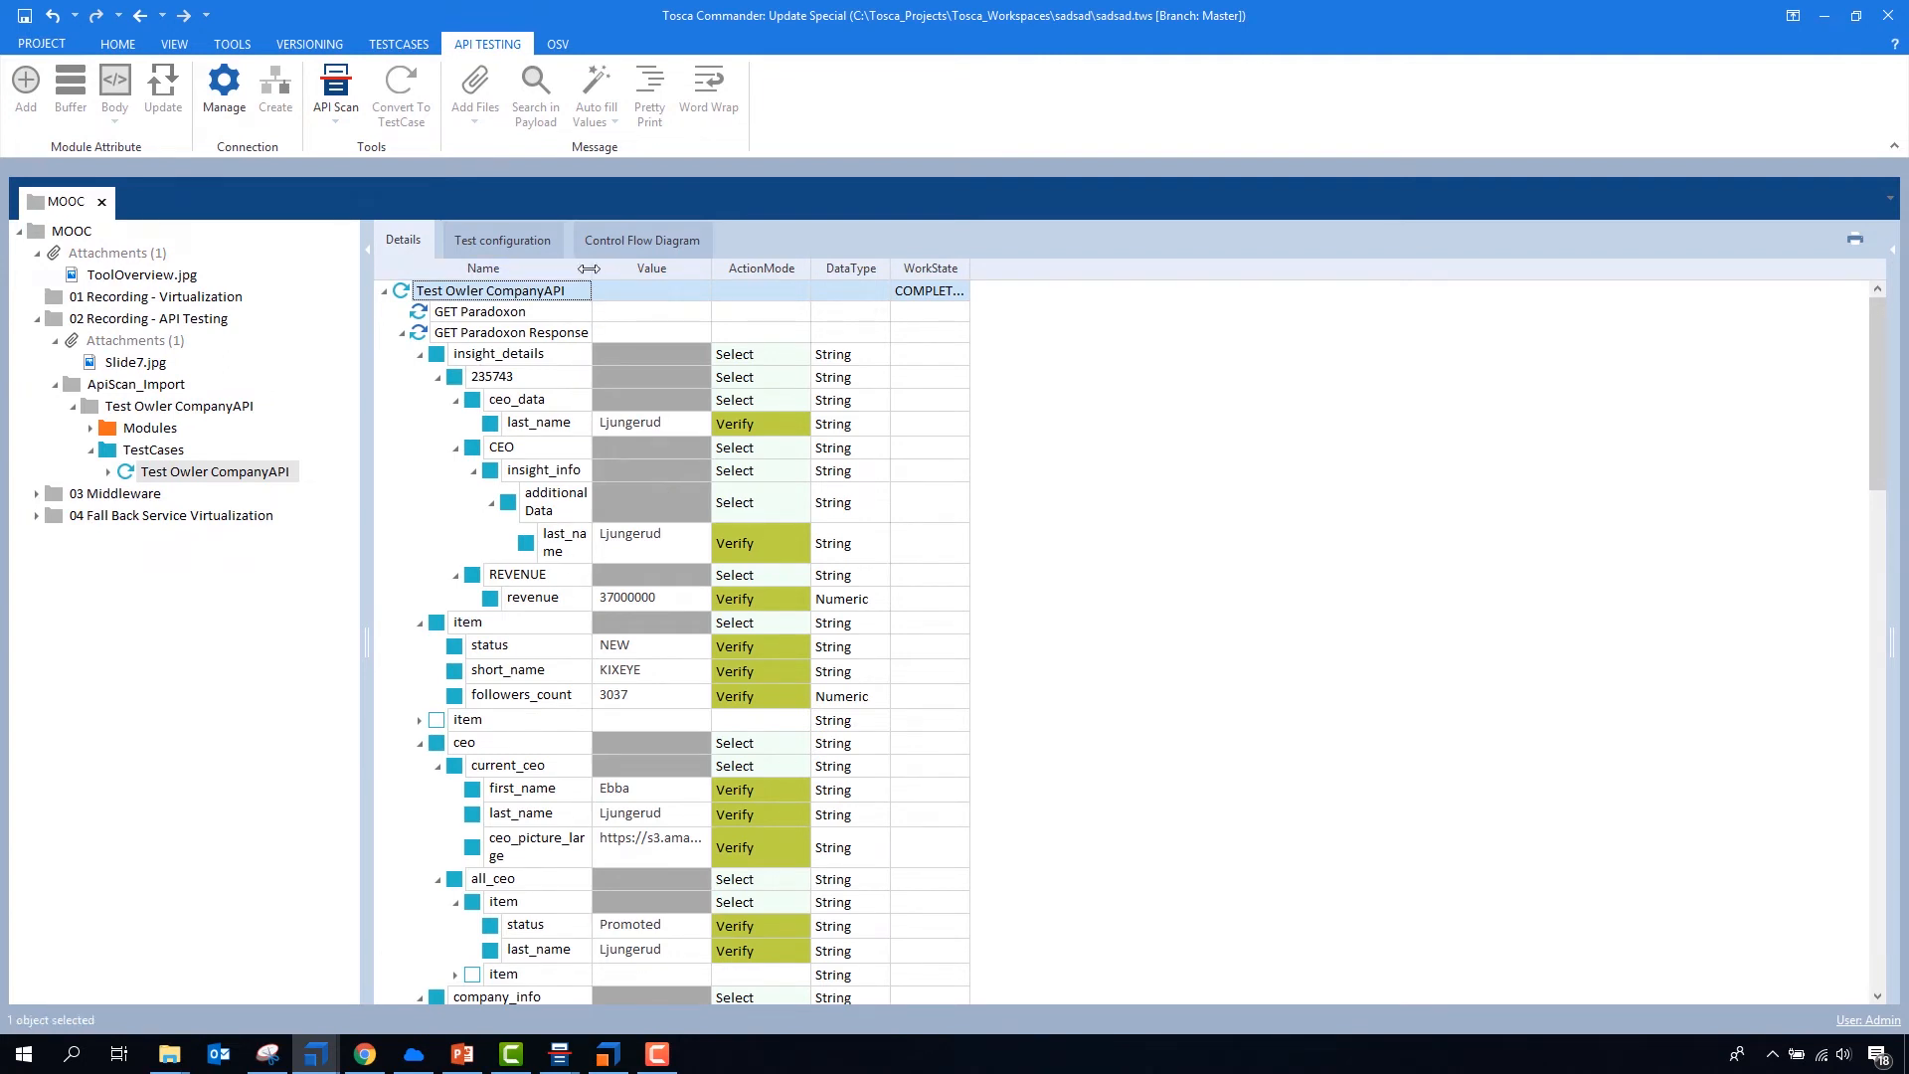
- Widen the Name and Value columns of the Test Owler CompanyAPI test case and select its GET Paradoxon Response step
left_click_drag(592, 268, 682, 268)
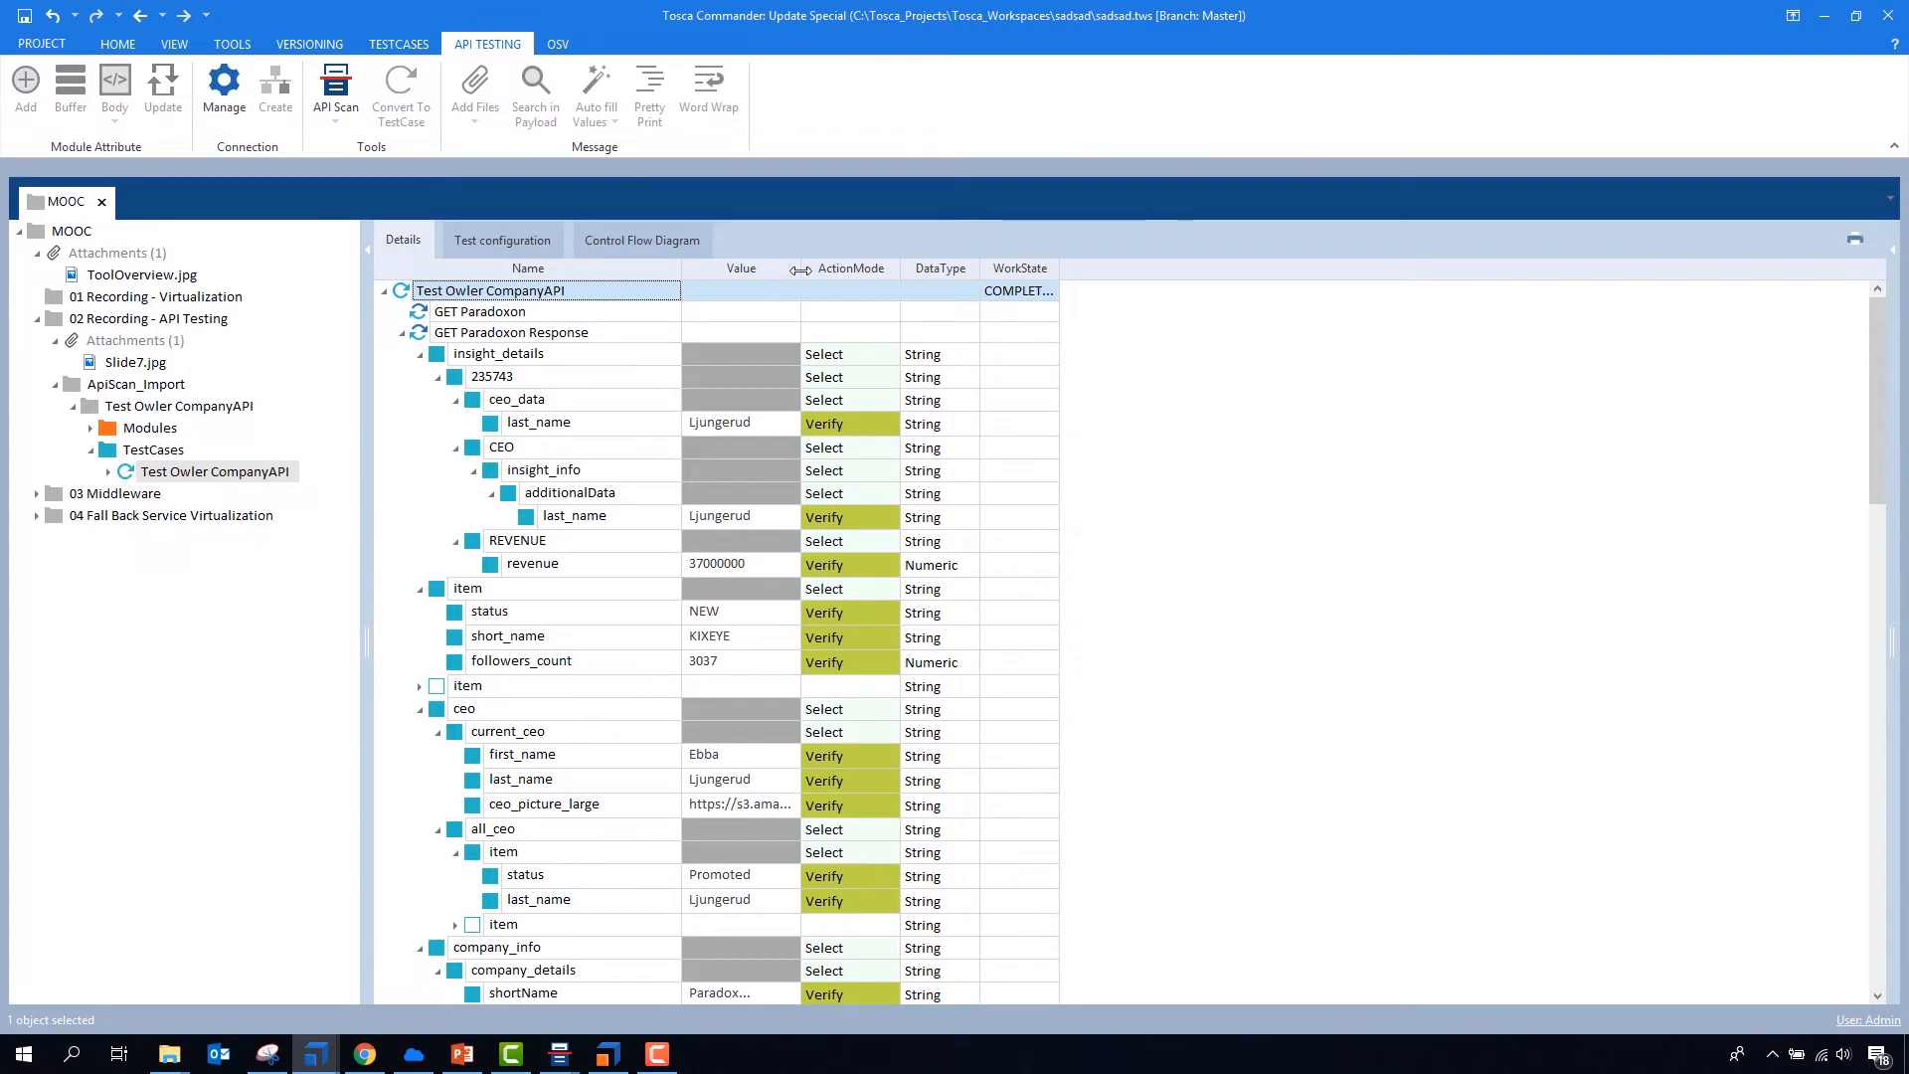
left_click_drag(800, 268, 1164, 269)
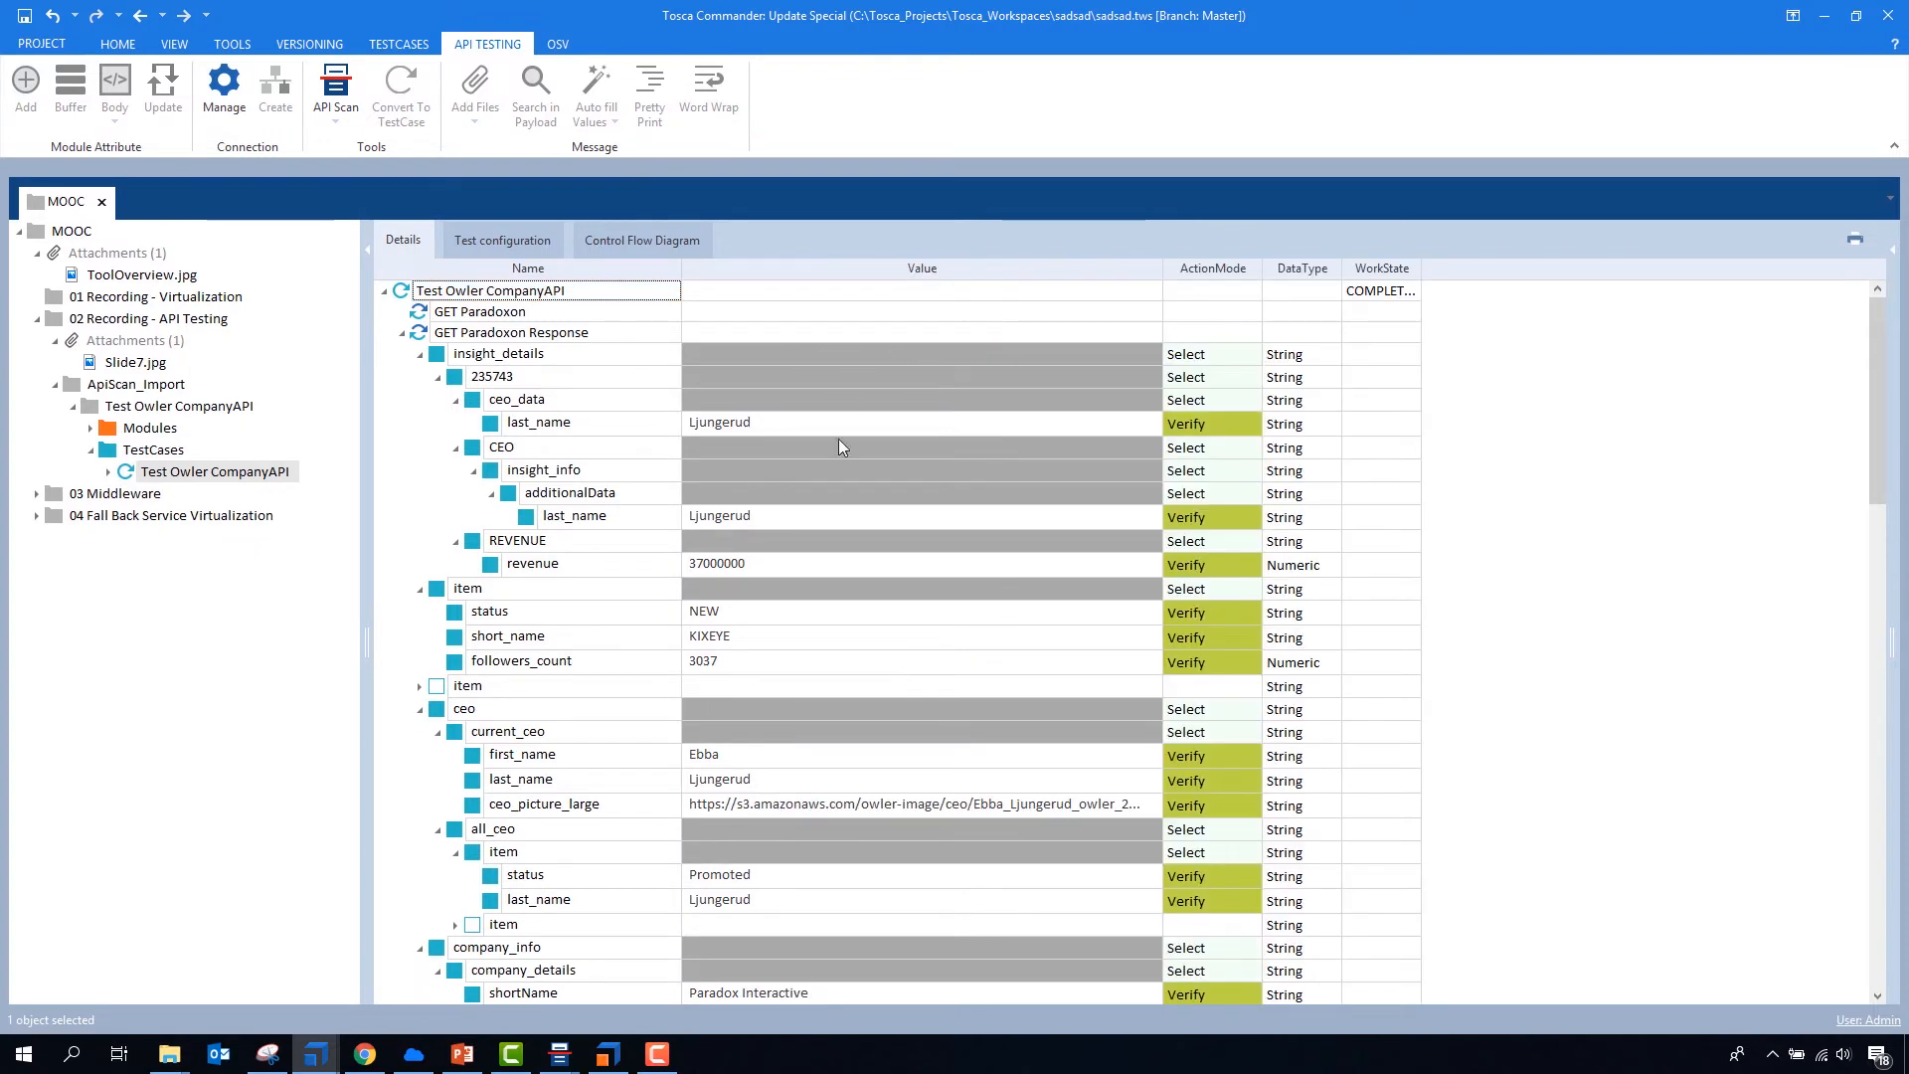
left_click(424, 314)
left_click(426, 335)
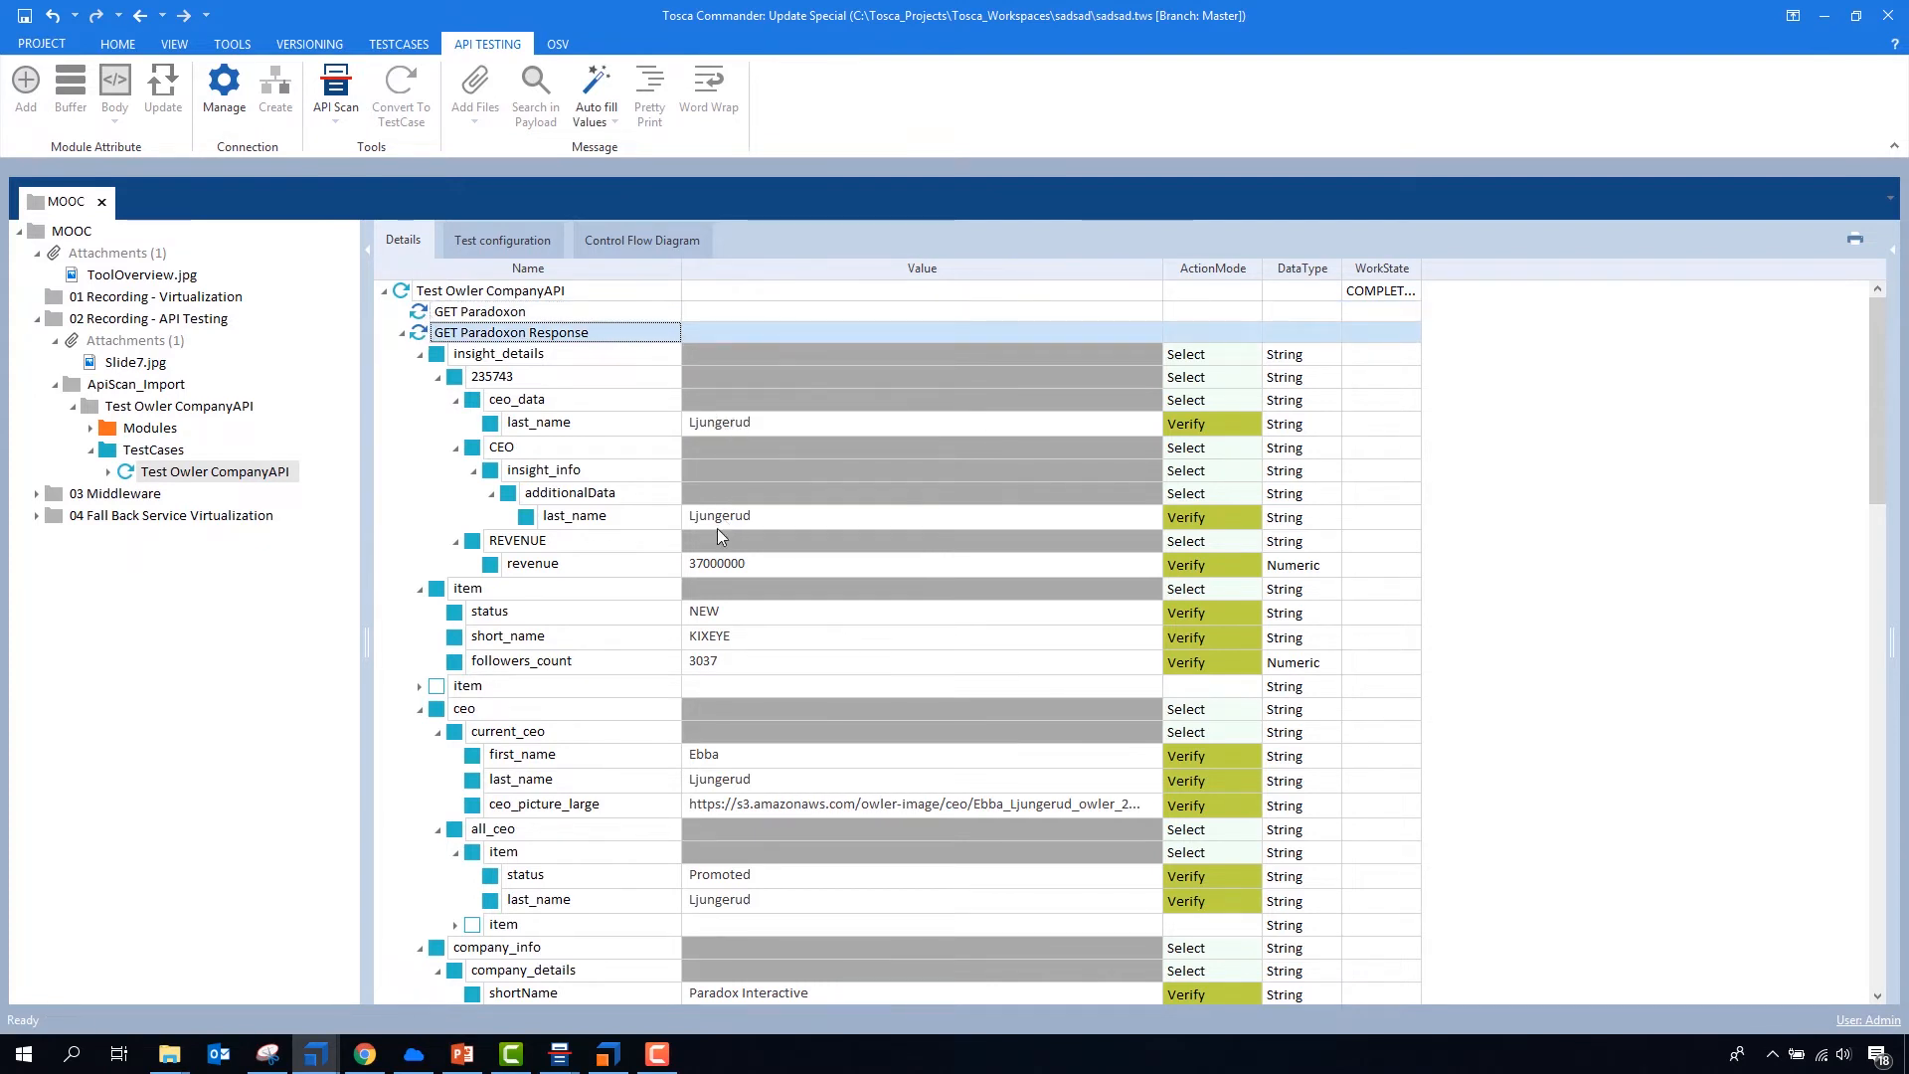
- Examine the verified attributes and values in the Paradoxon, Tesla and Tricentis response steps of the test case
scroll(729, 485, "down", 2)
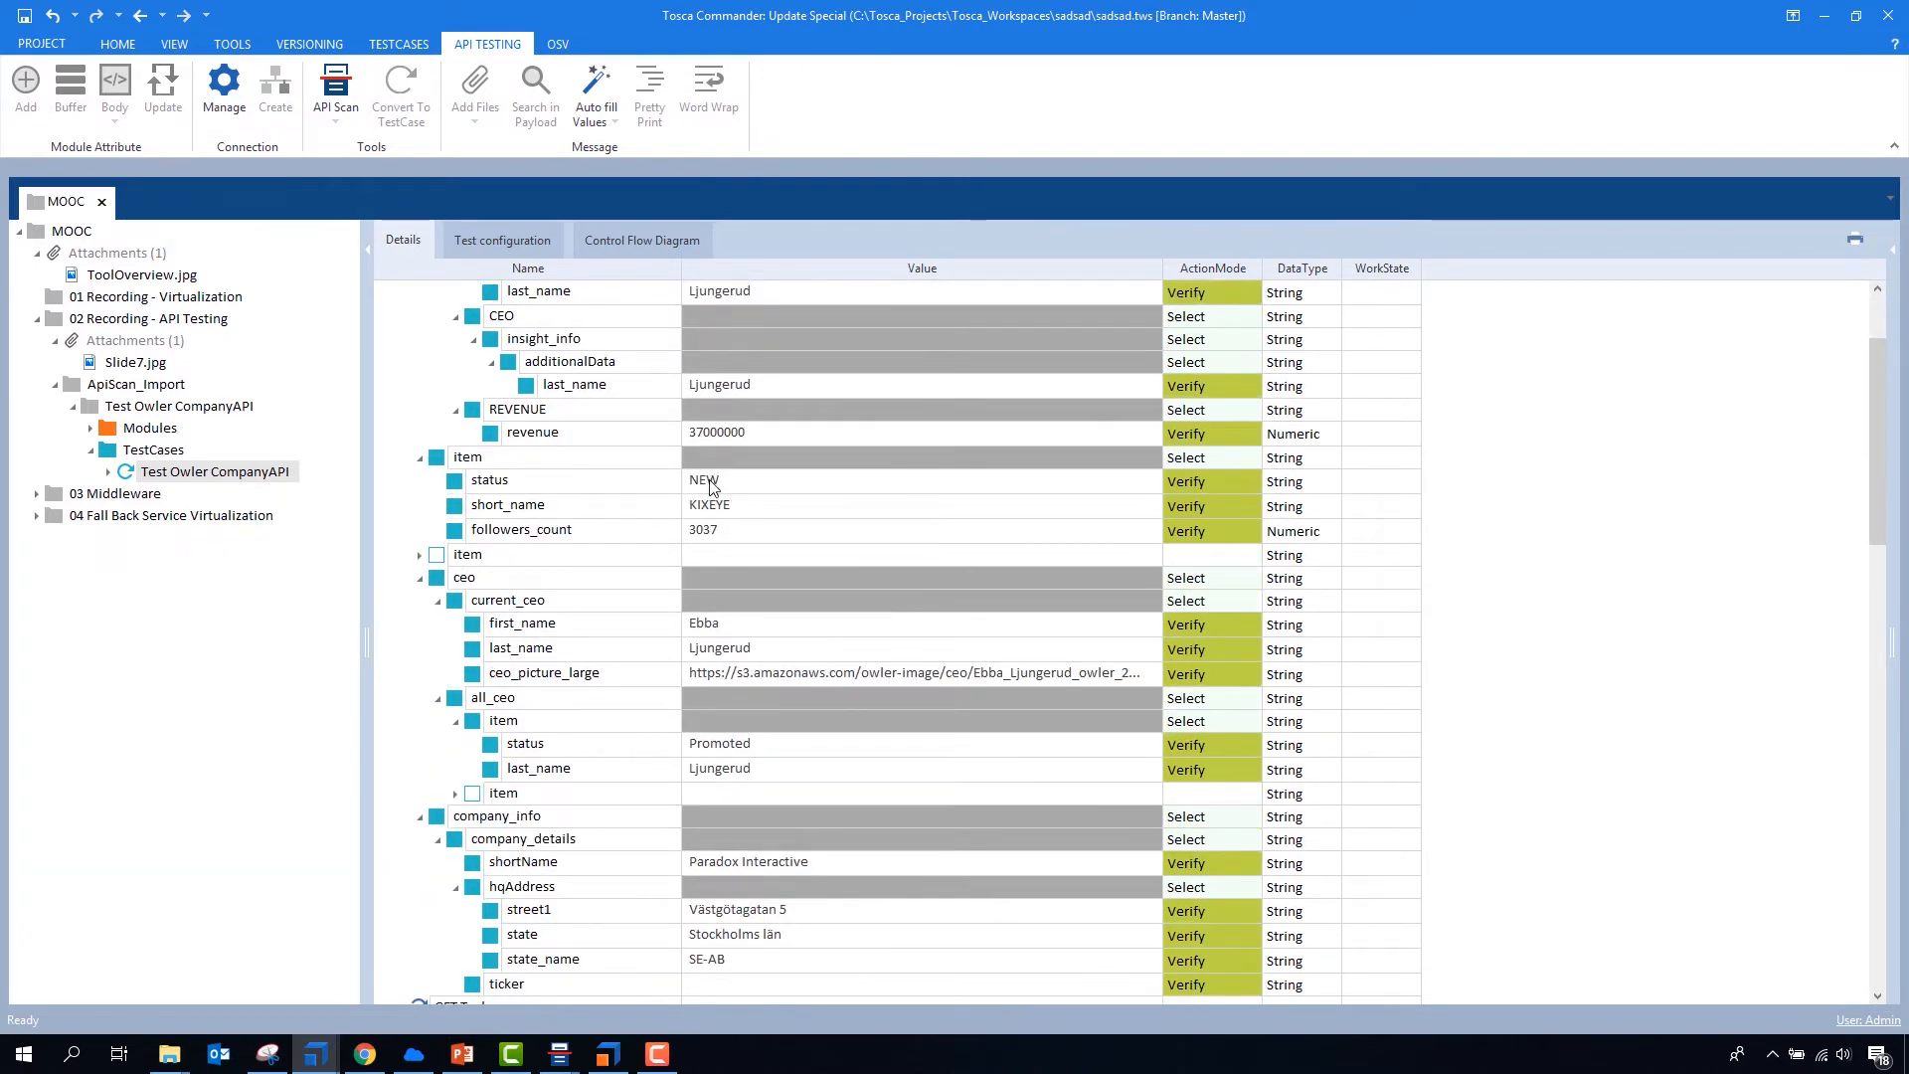
scroll(711, 437, "down", 2)
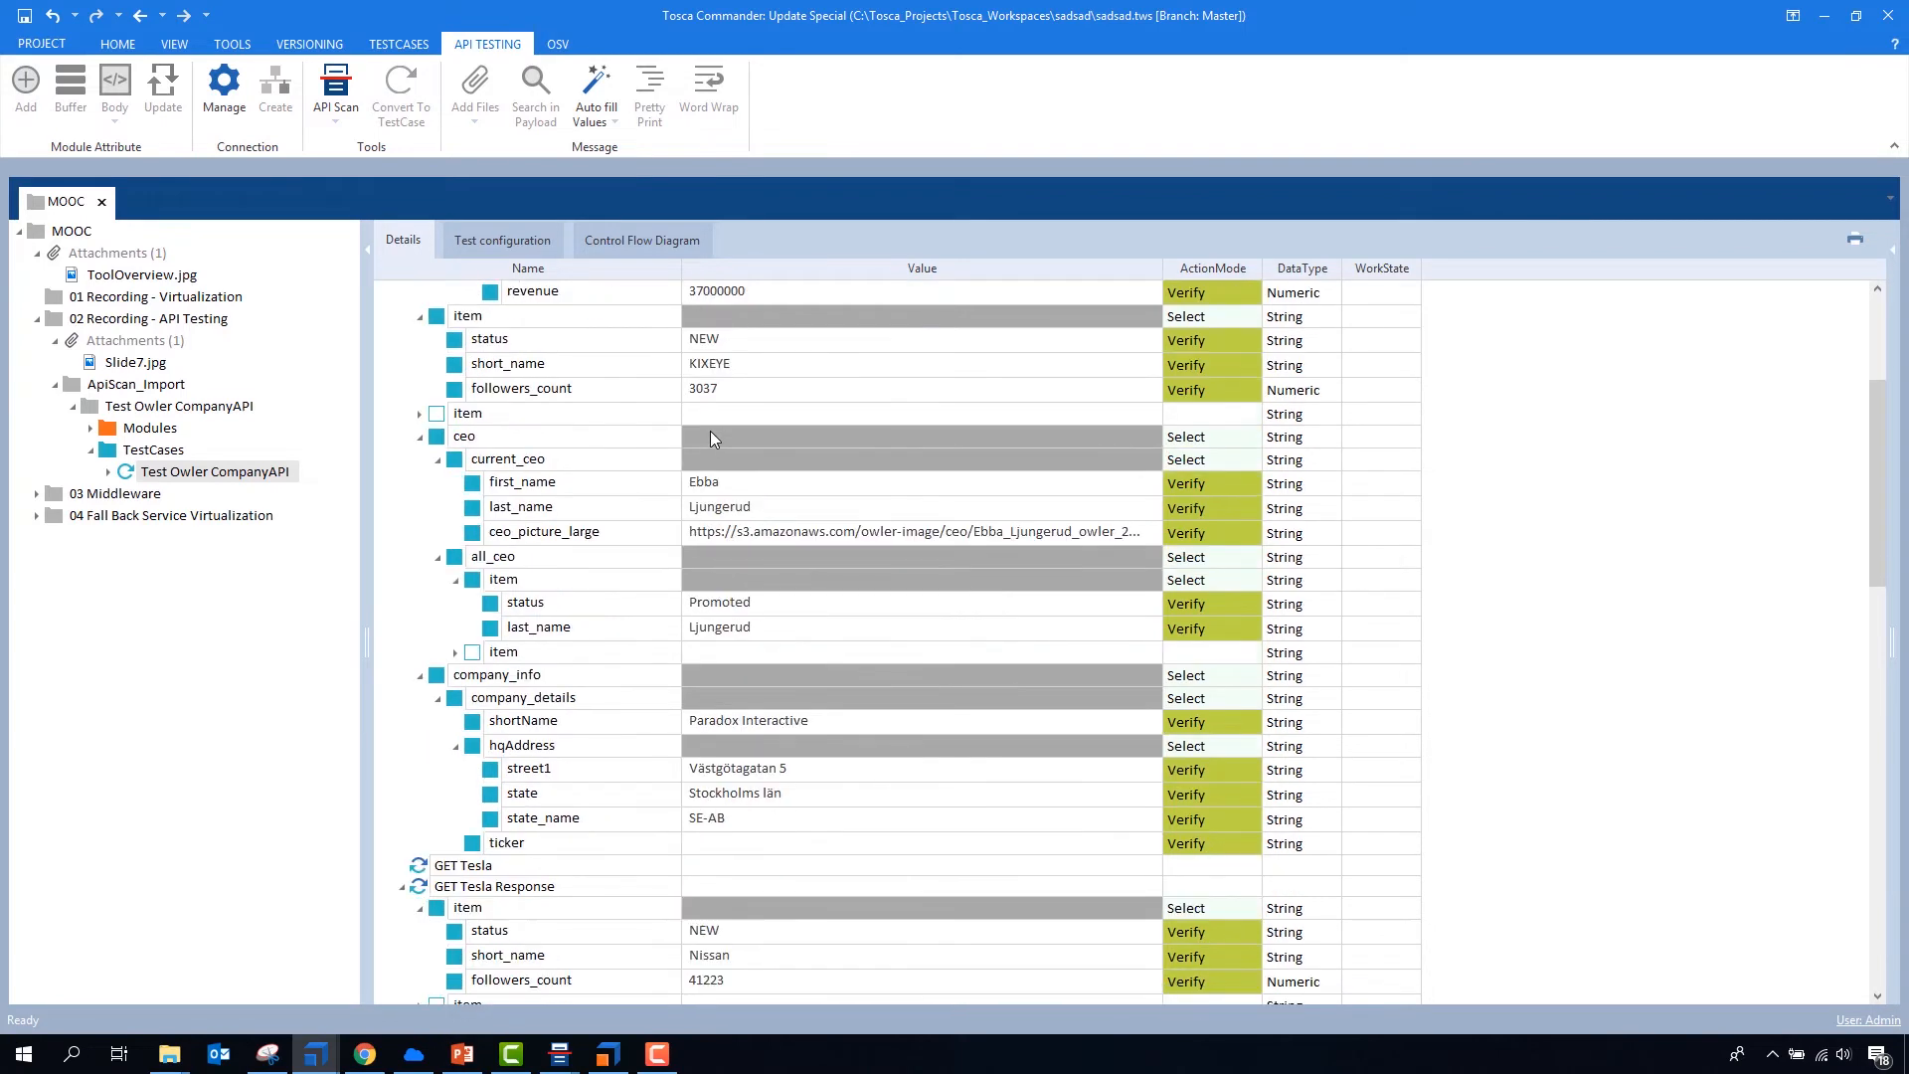
scroll(704, 467, "down", 2)
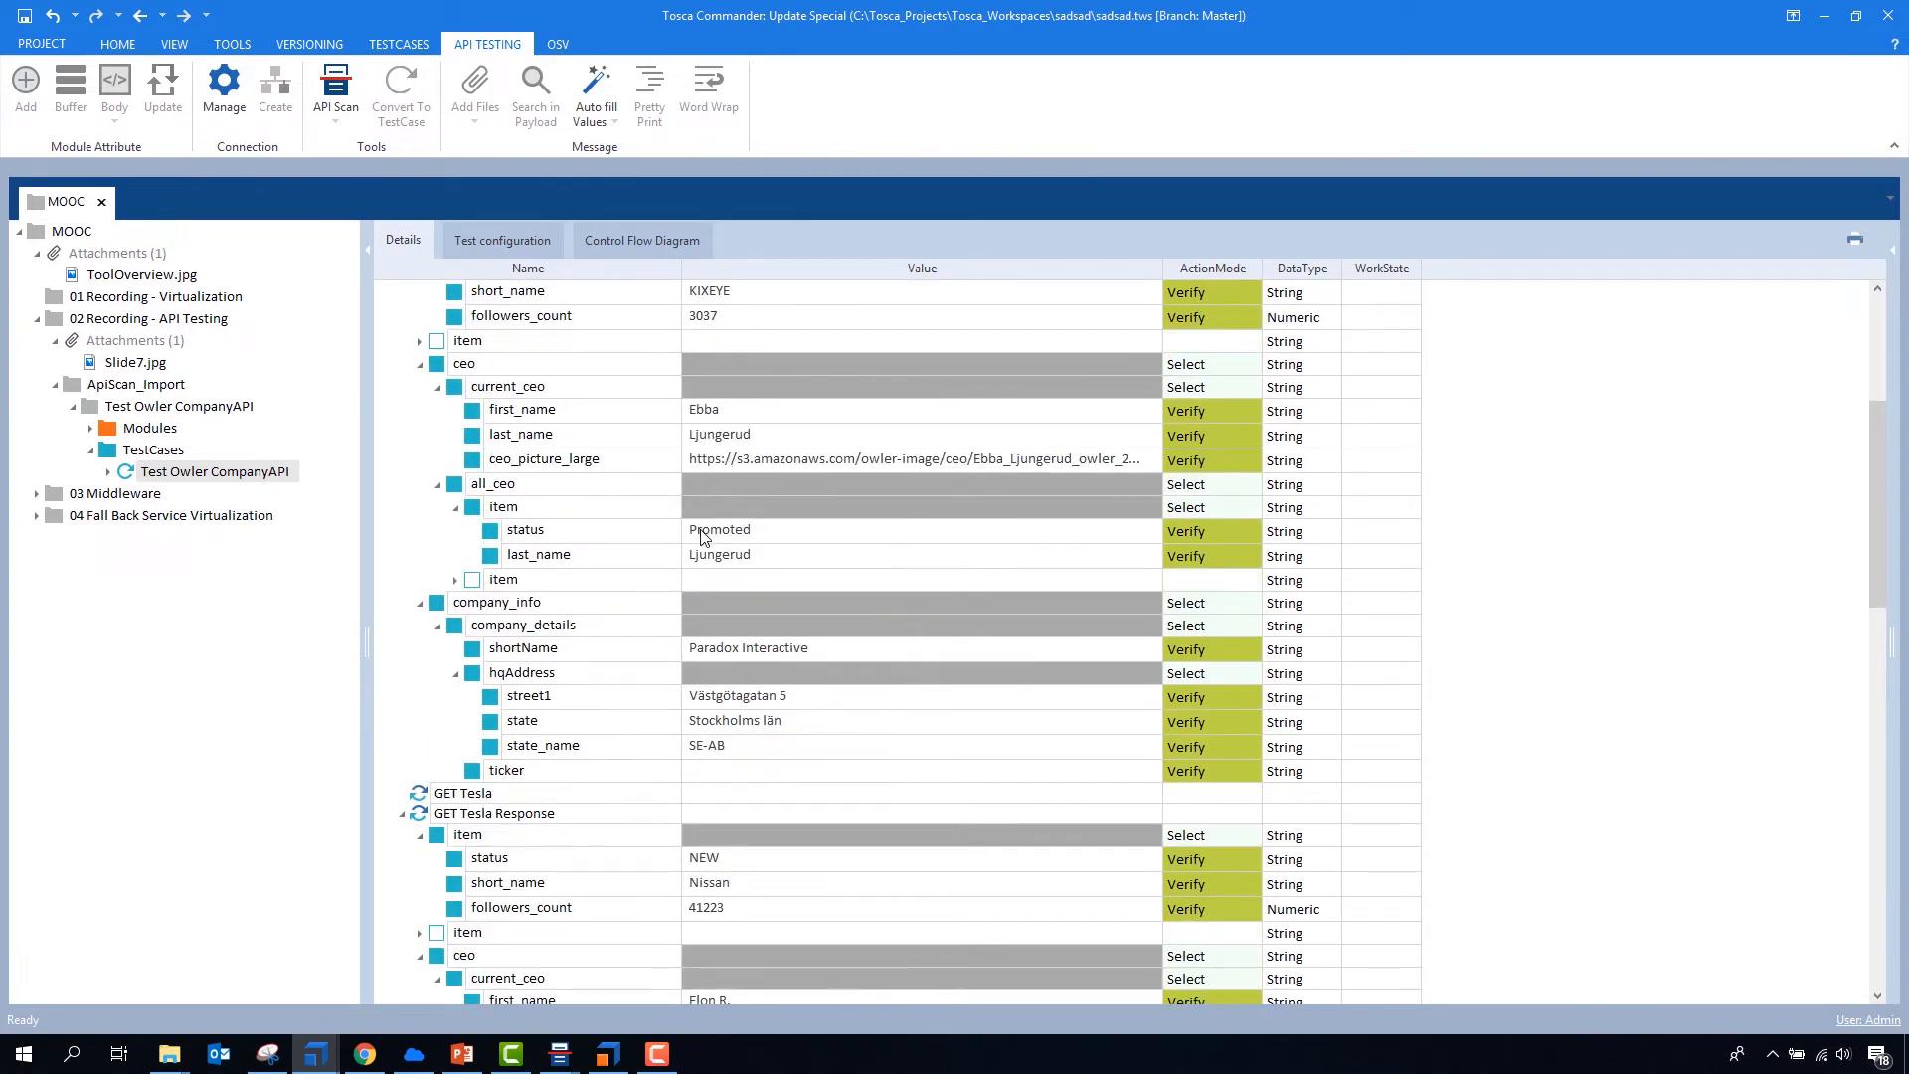
scroll(704, 524, "down", 2)
scroll(704, 524, "down", 2)
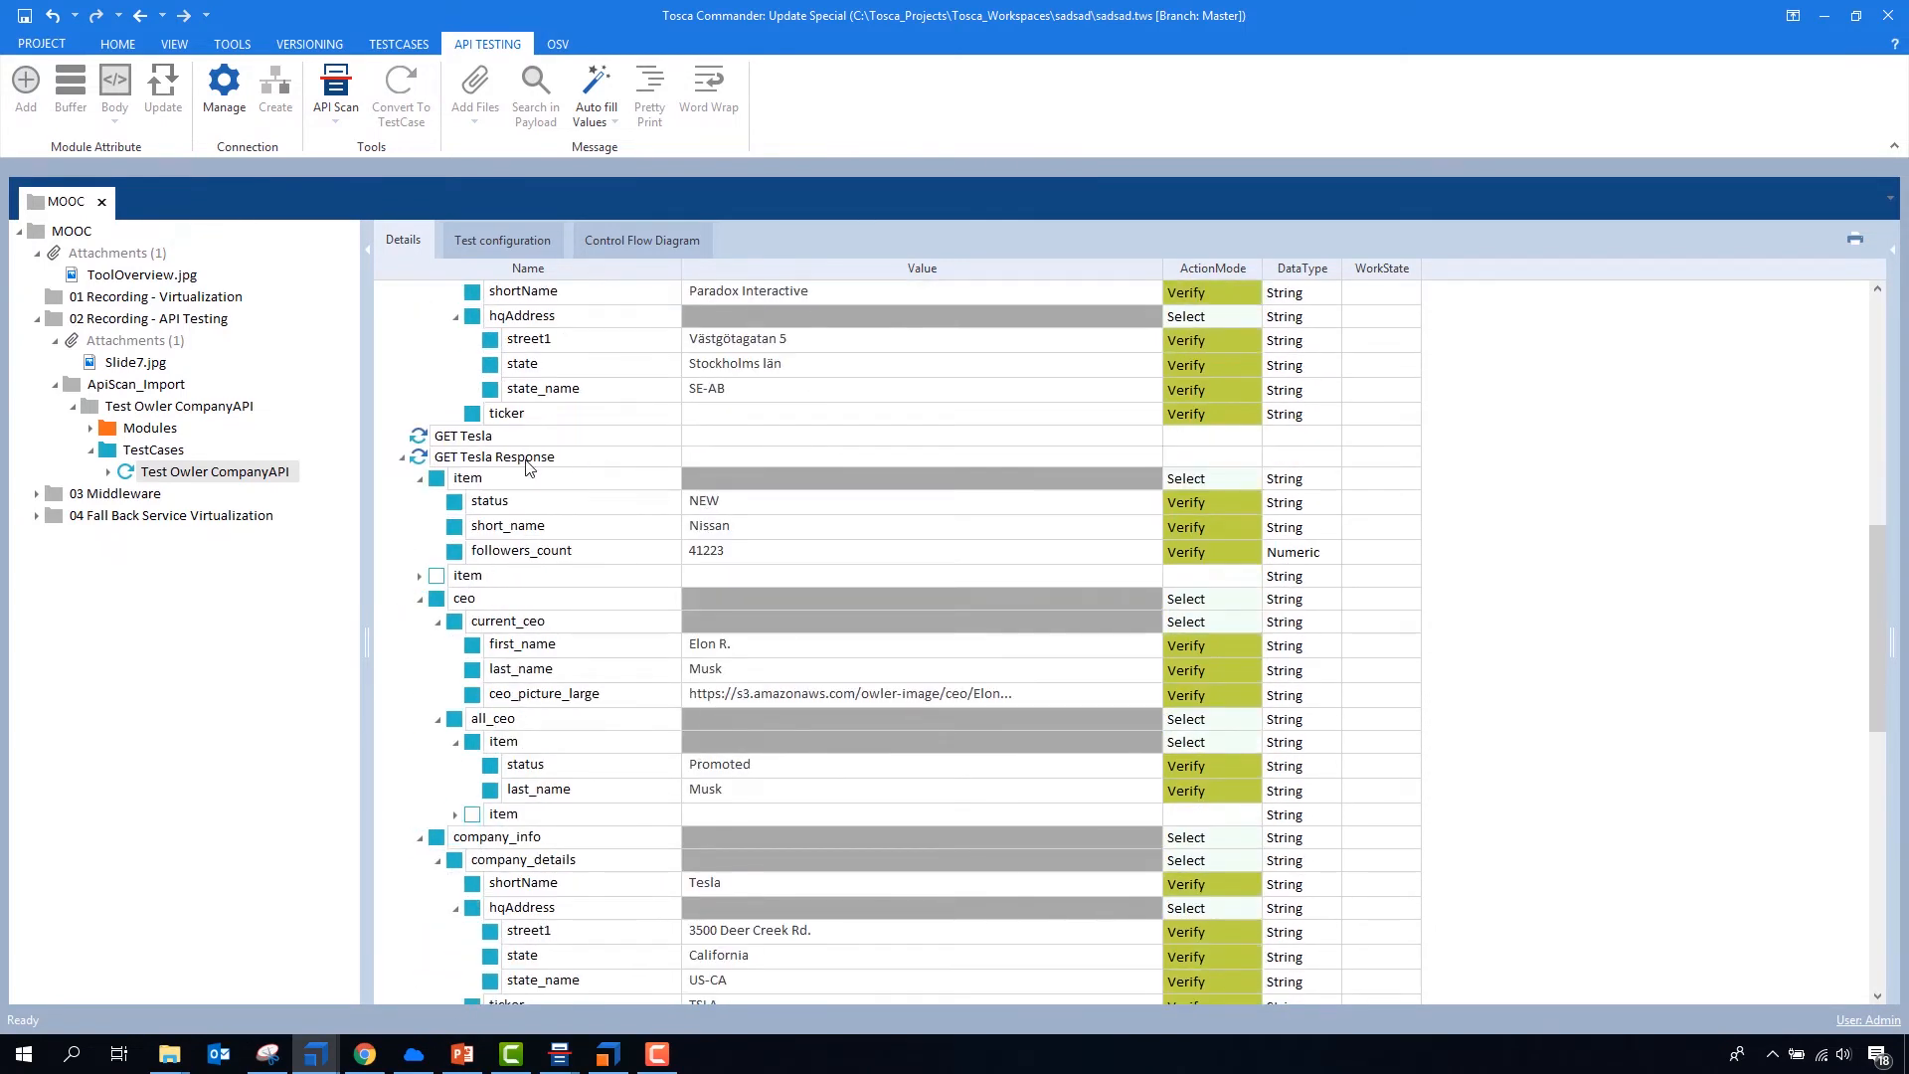
scroll(679, 488, "down", 2)
scroll(682, 482, "down", 3)
scroll(686, 479, "up", 4)
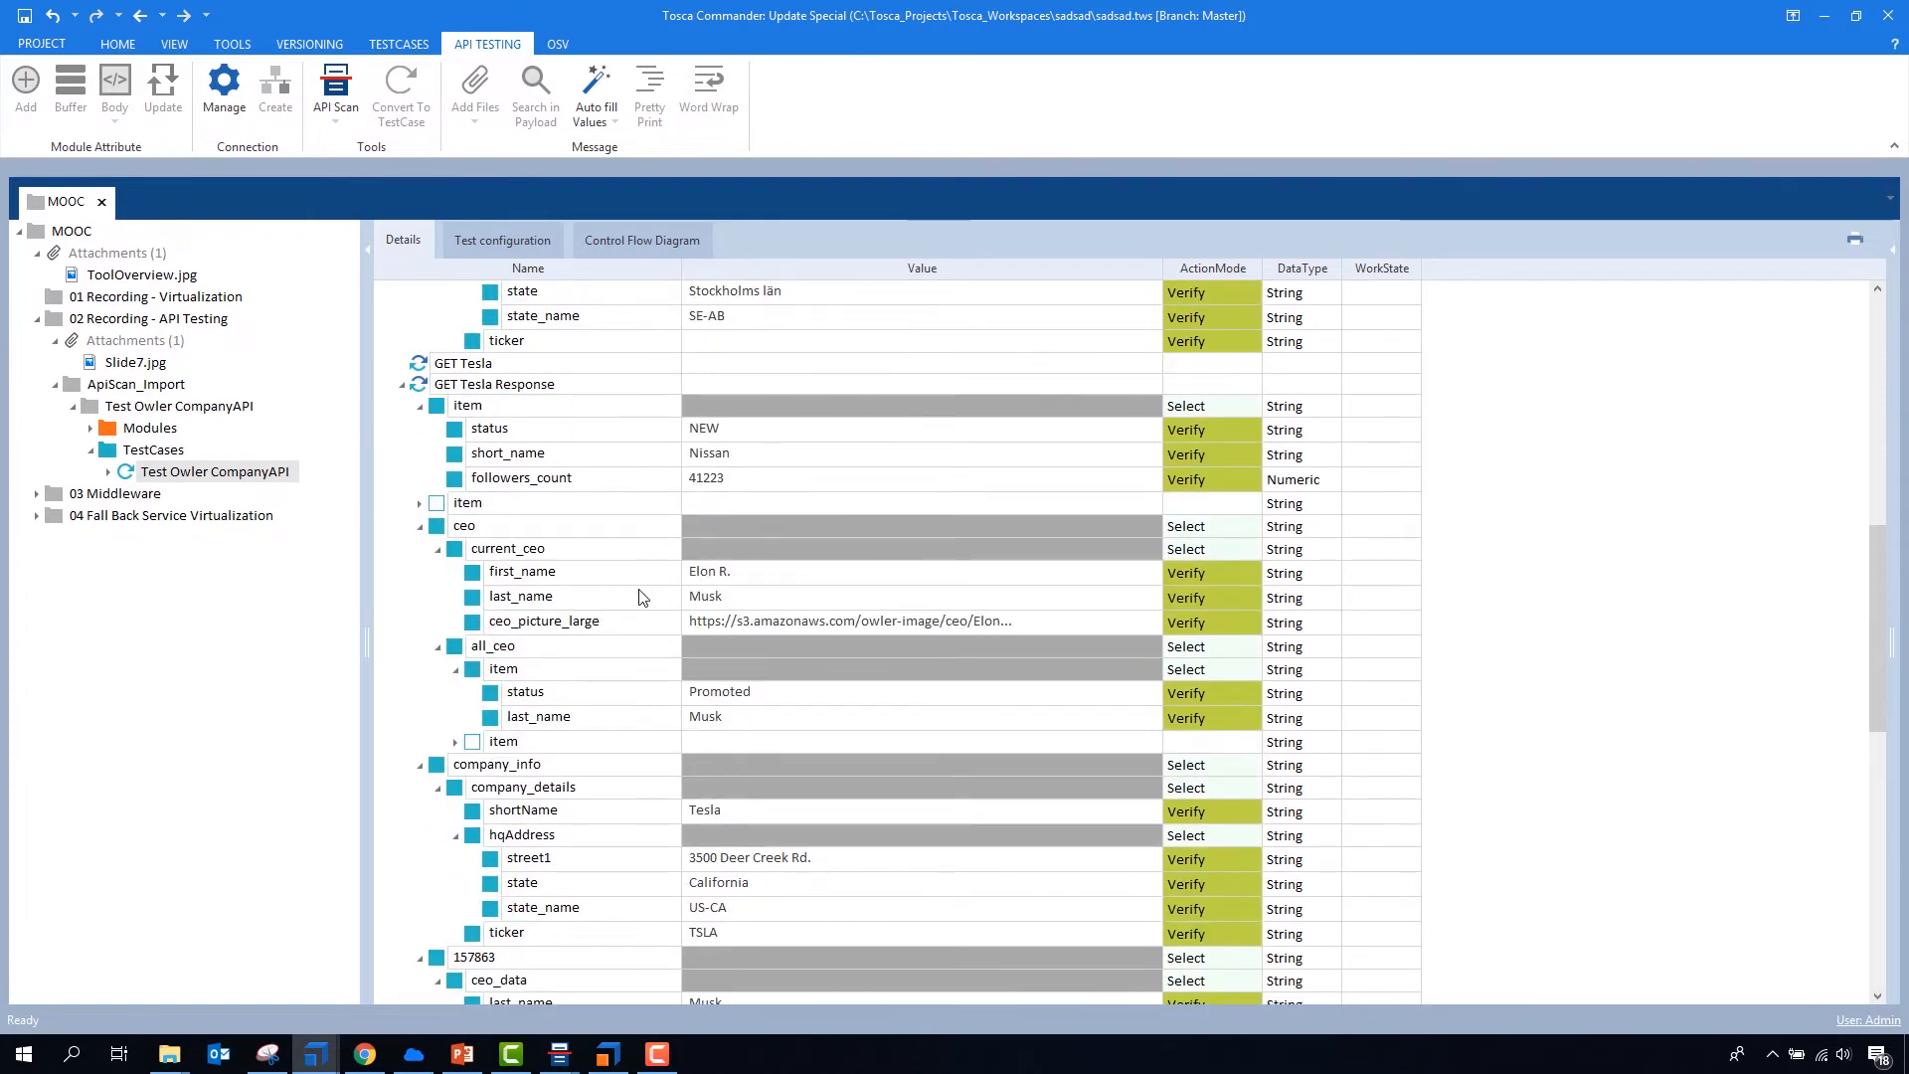
scroll(665, 593, "down", 4)
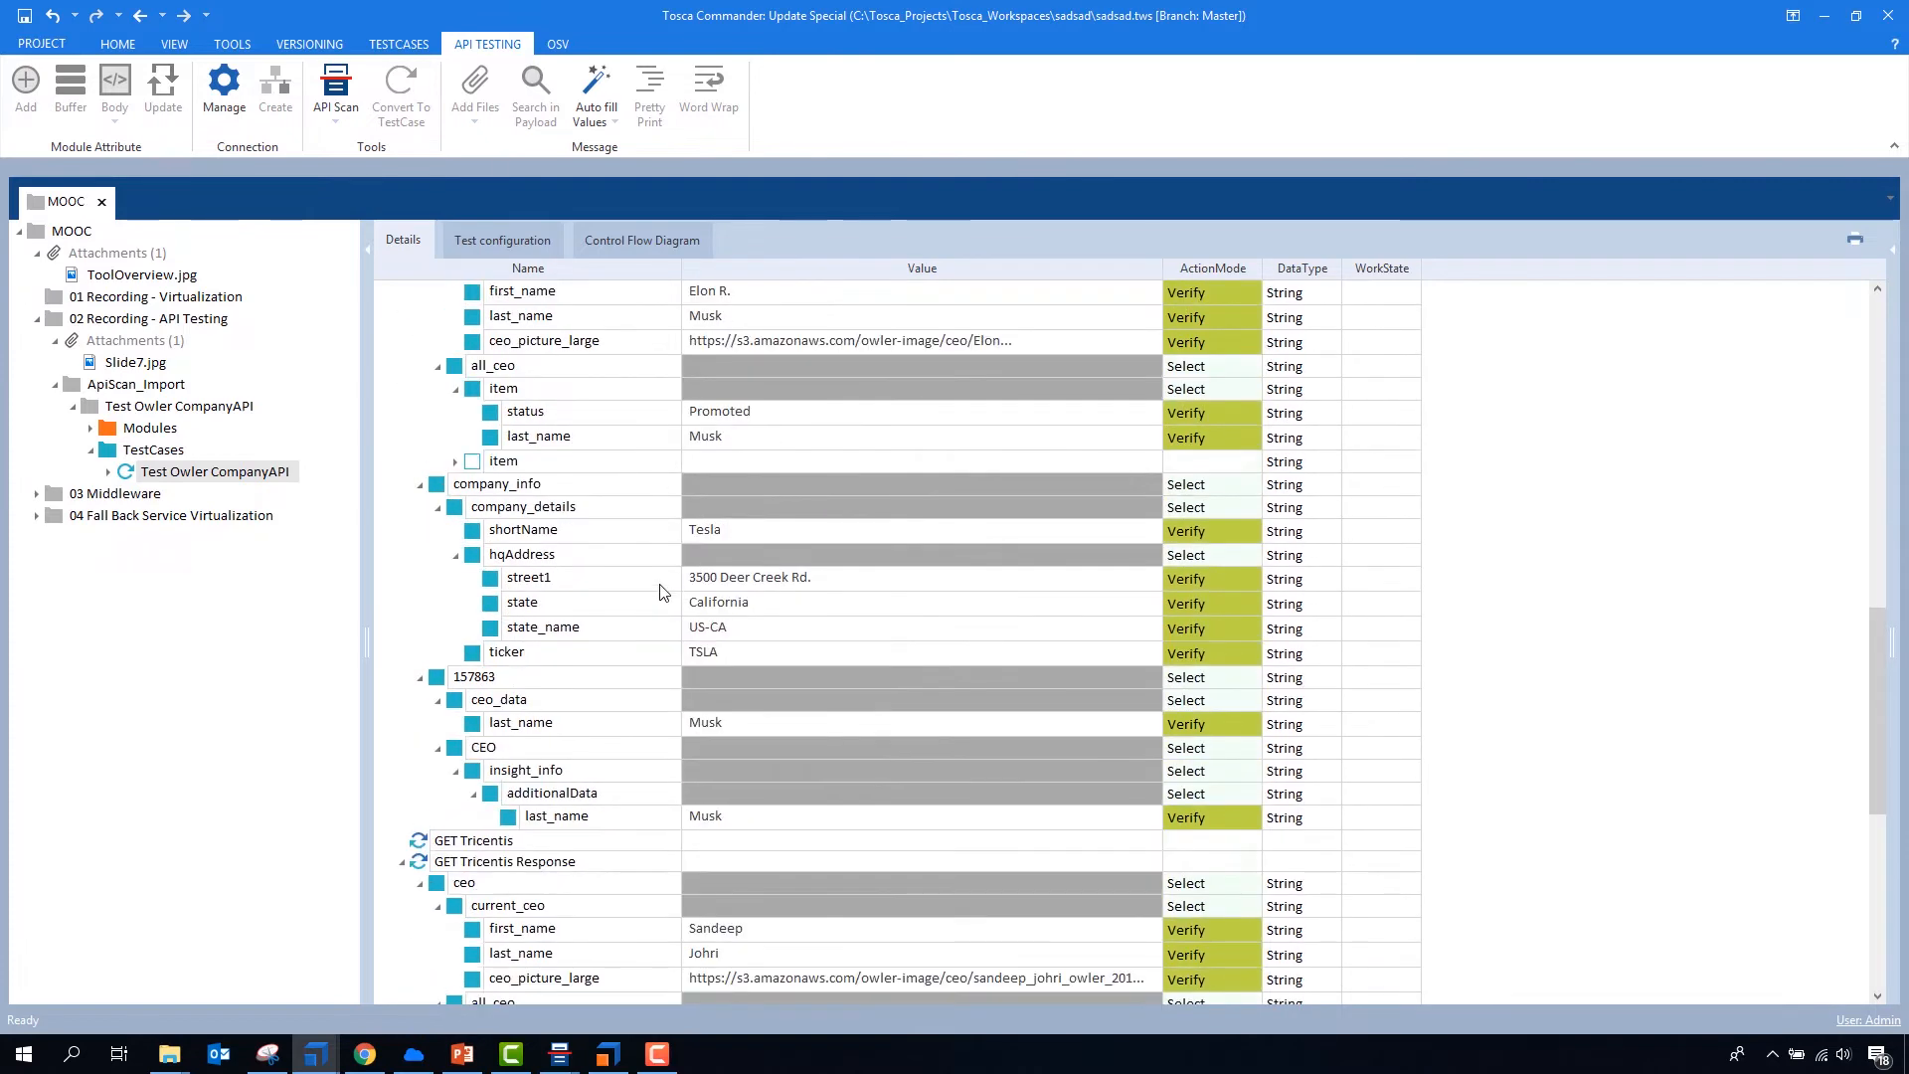
scroll(664, 592, "down", 2)
scroll(664, 593, "down", 4)
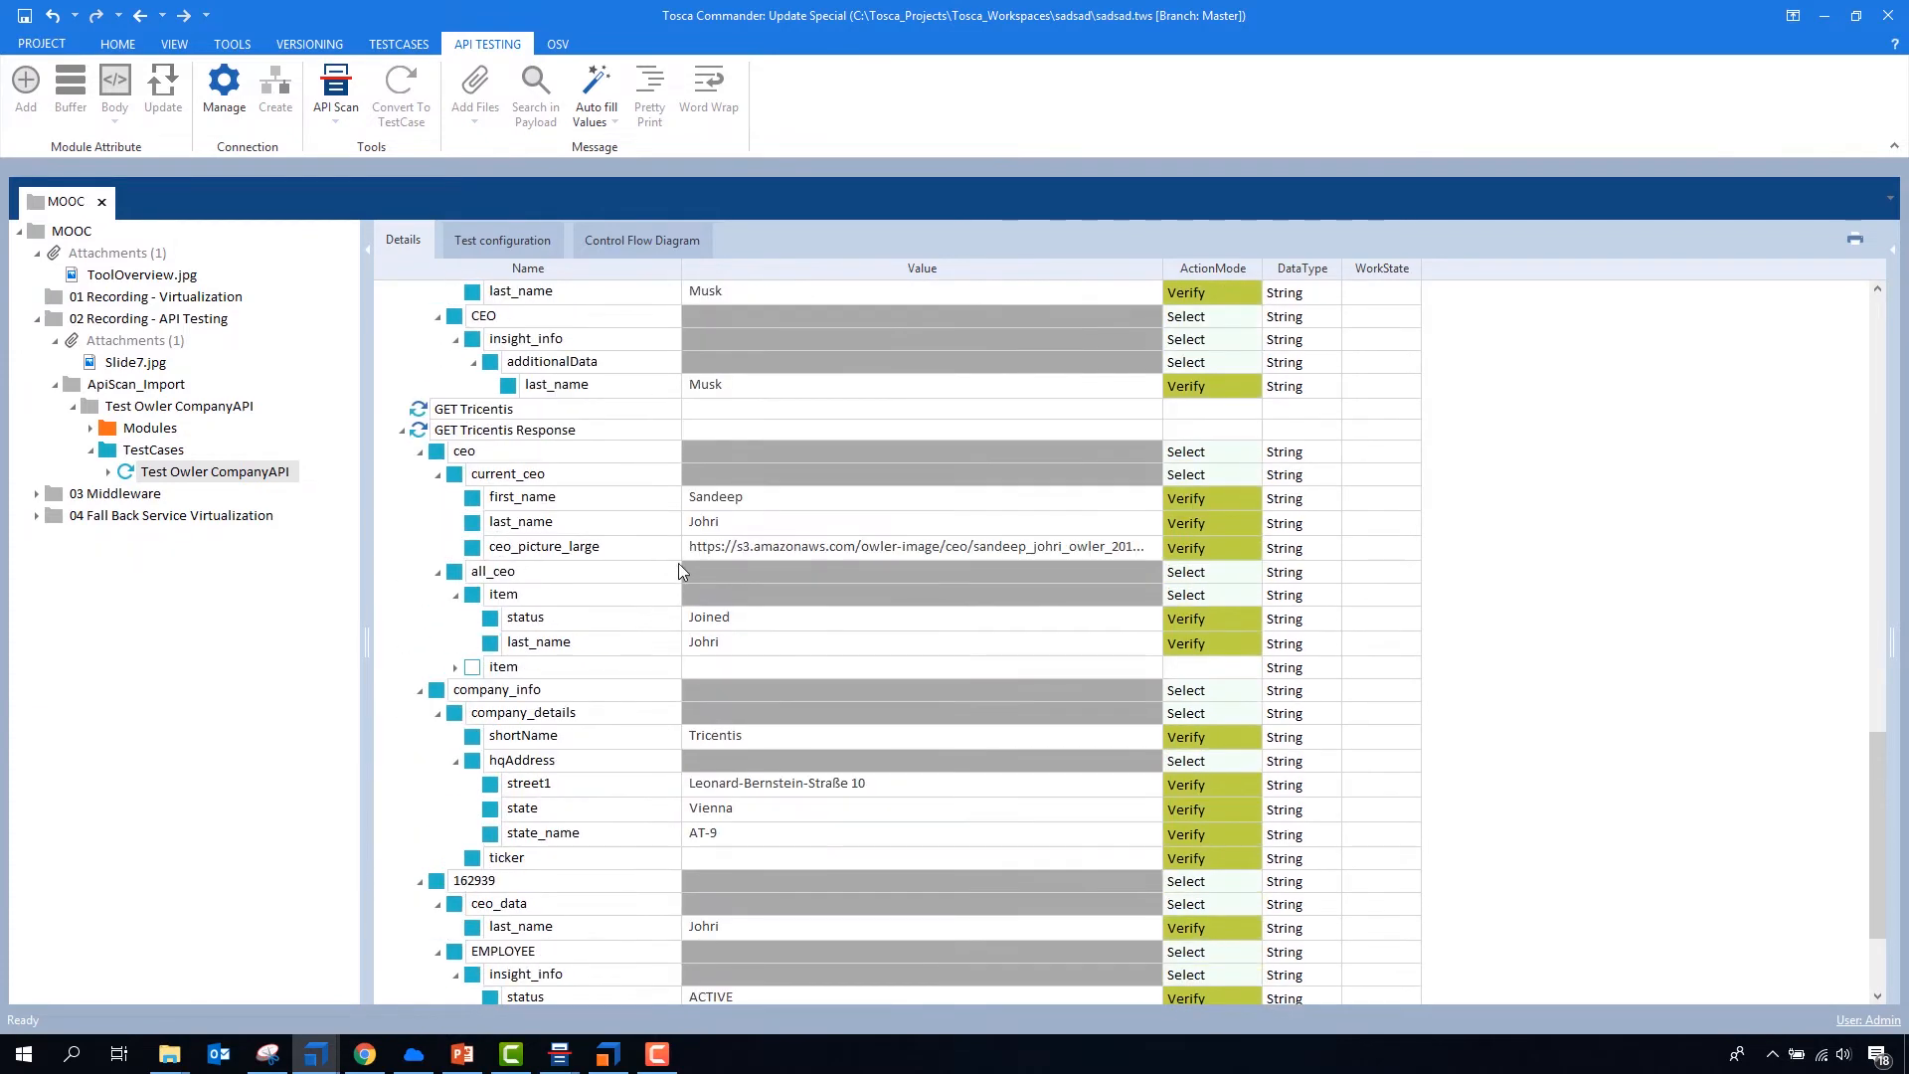
scroll(616, 557, "down", 3)
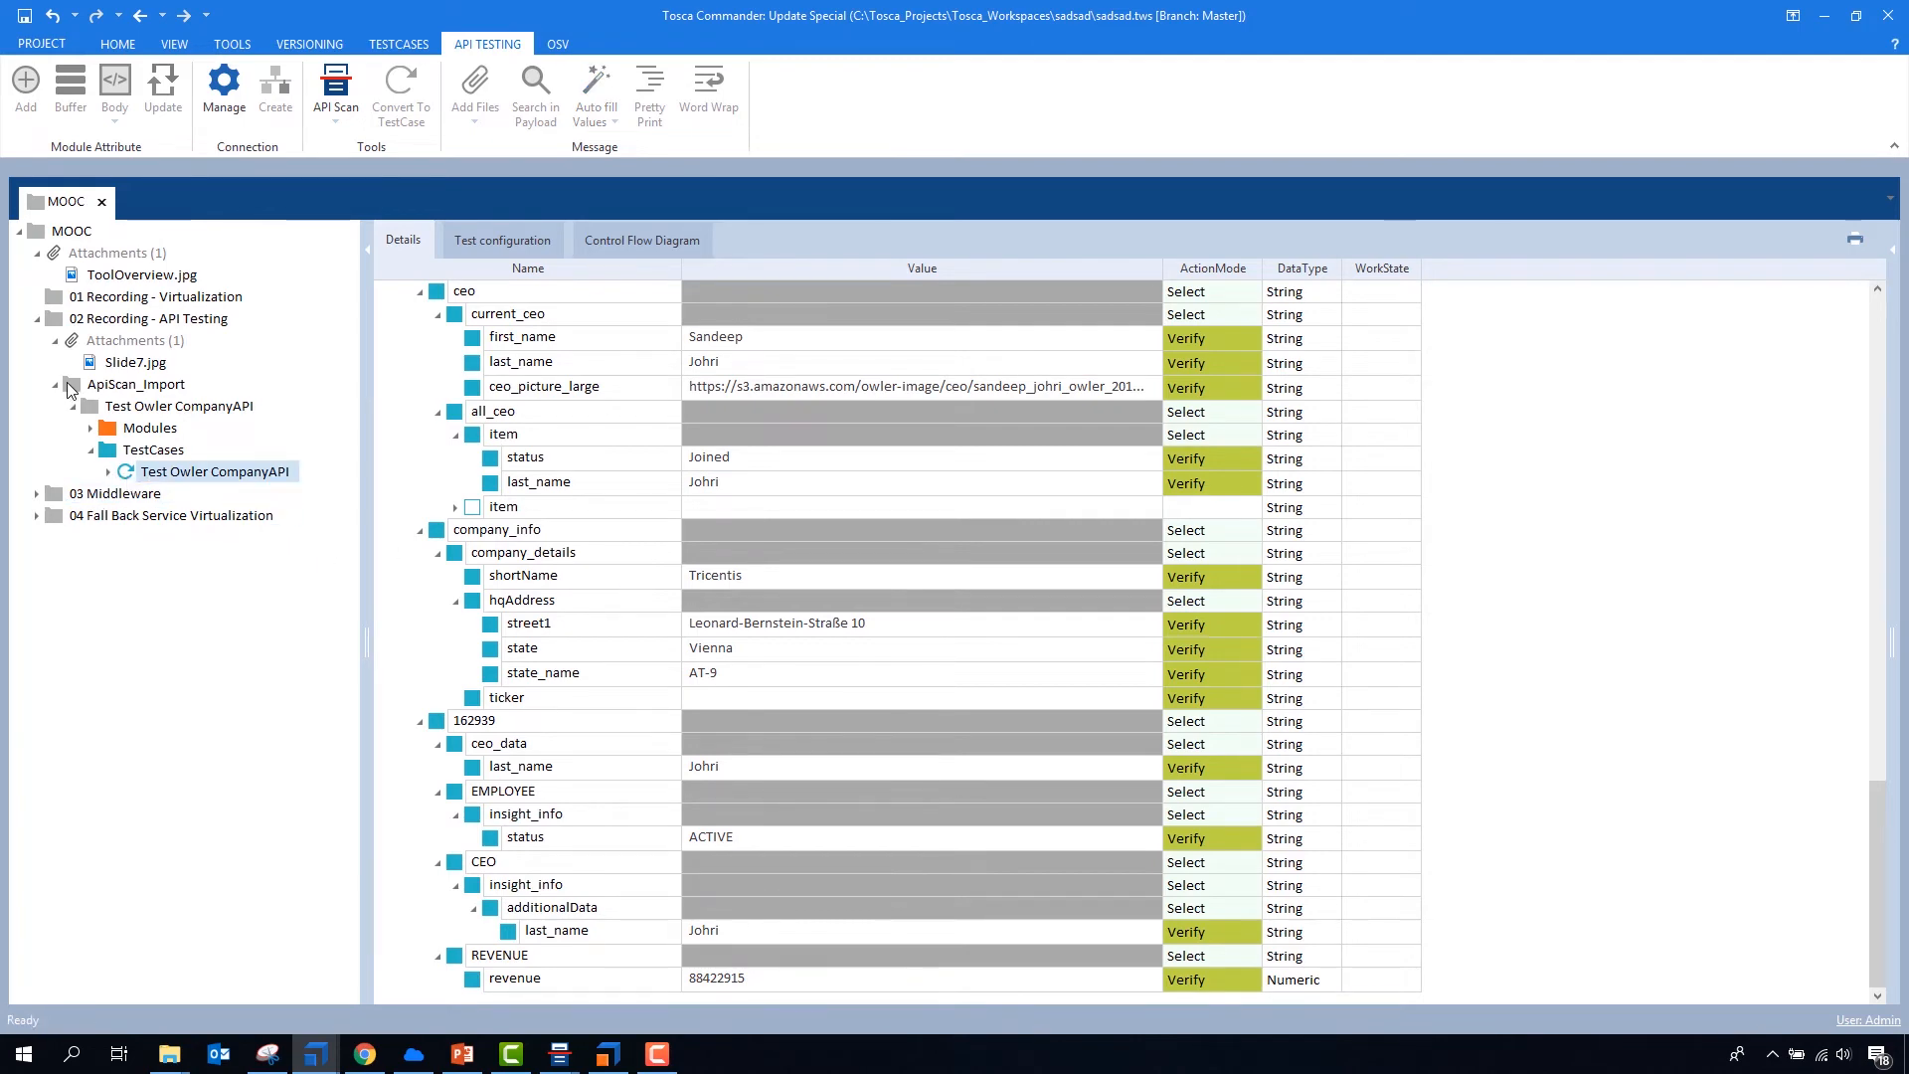
- Create an Execution folder inside the 02 Recording - API Testing folder, keeping its default name
left_click(56, 319)
right_click(56, 320)
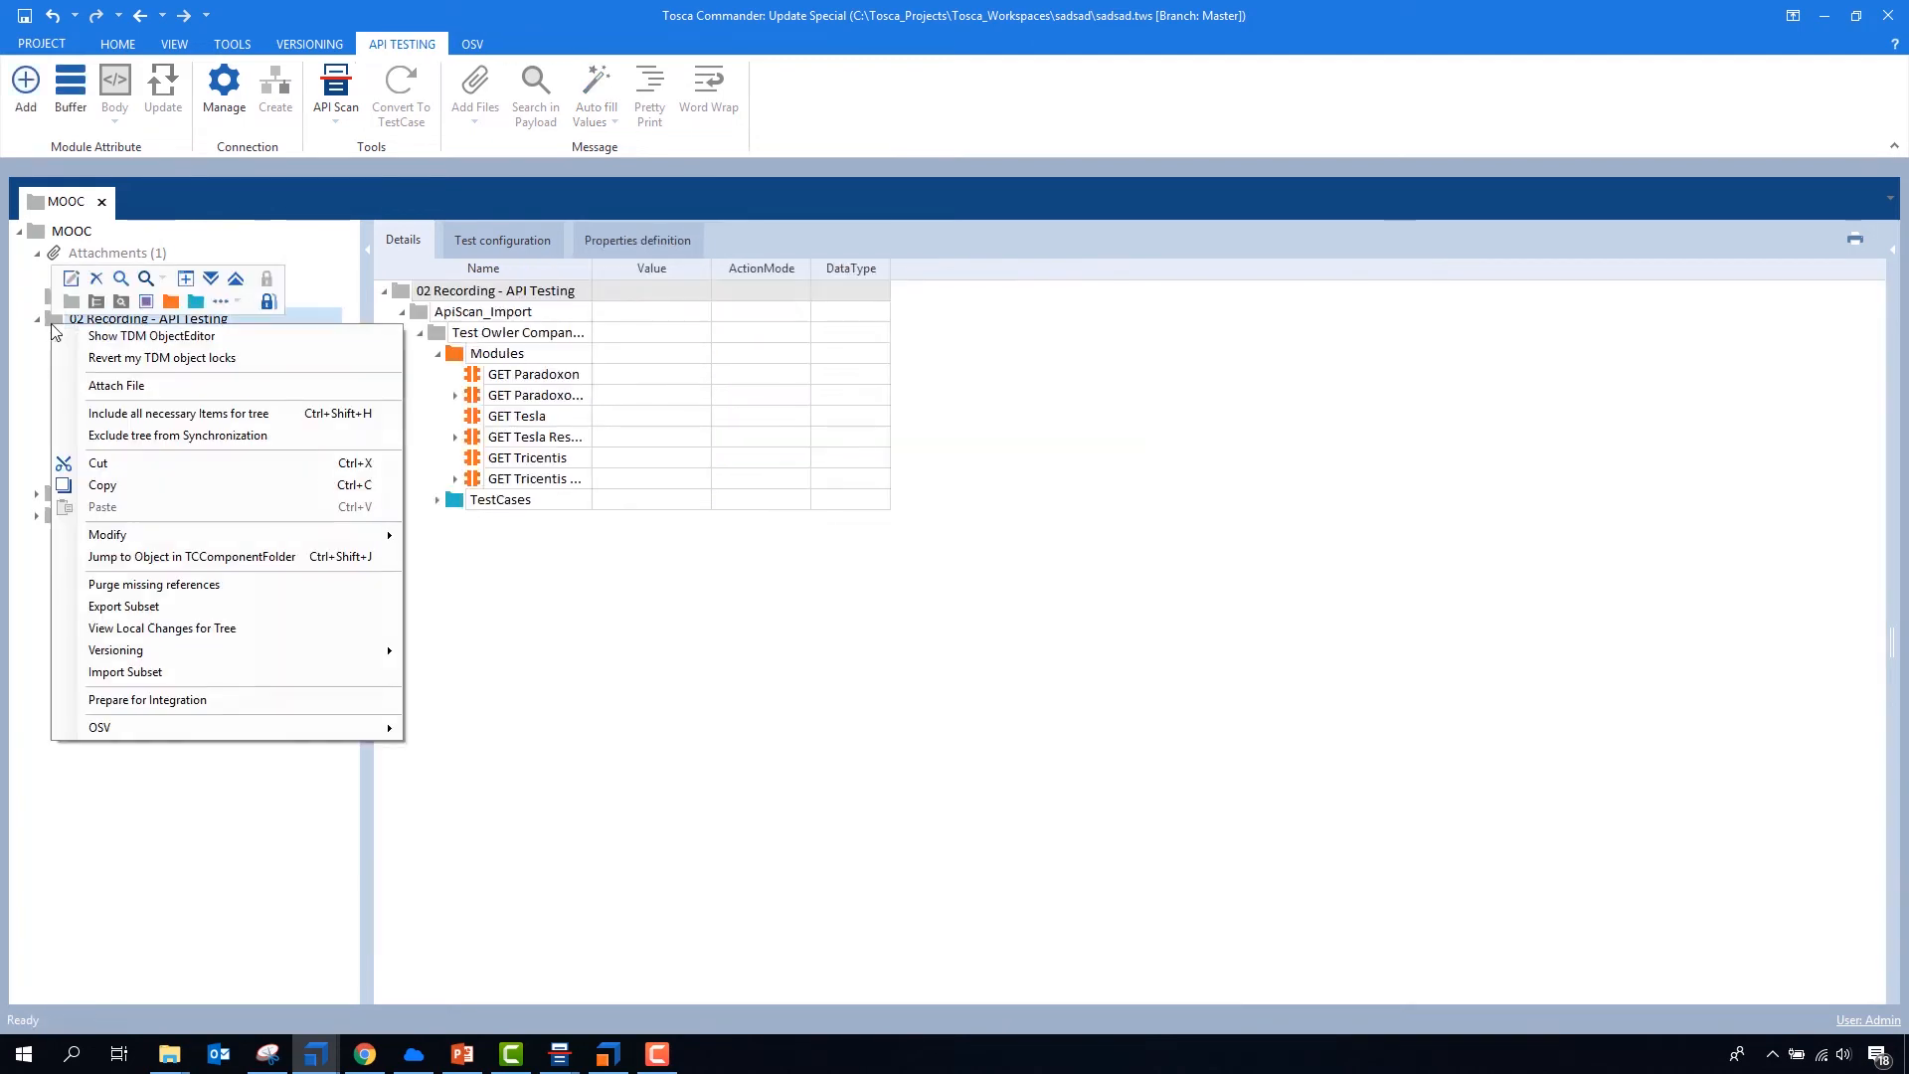
left_click(223, 301)
left_click(254, 326)
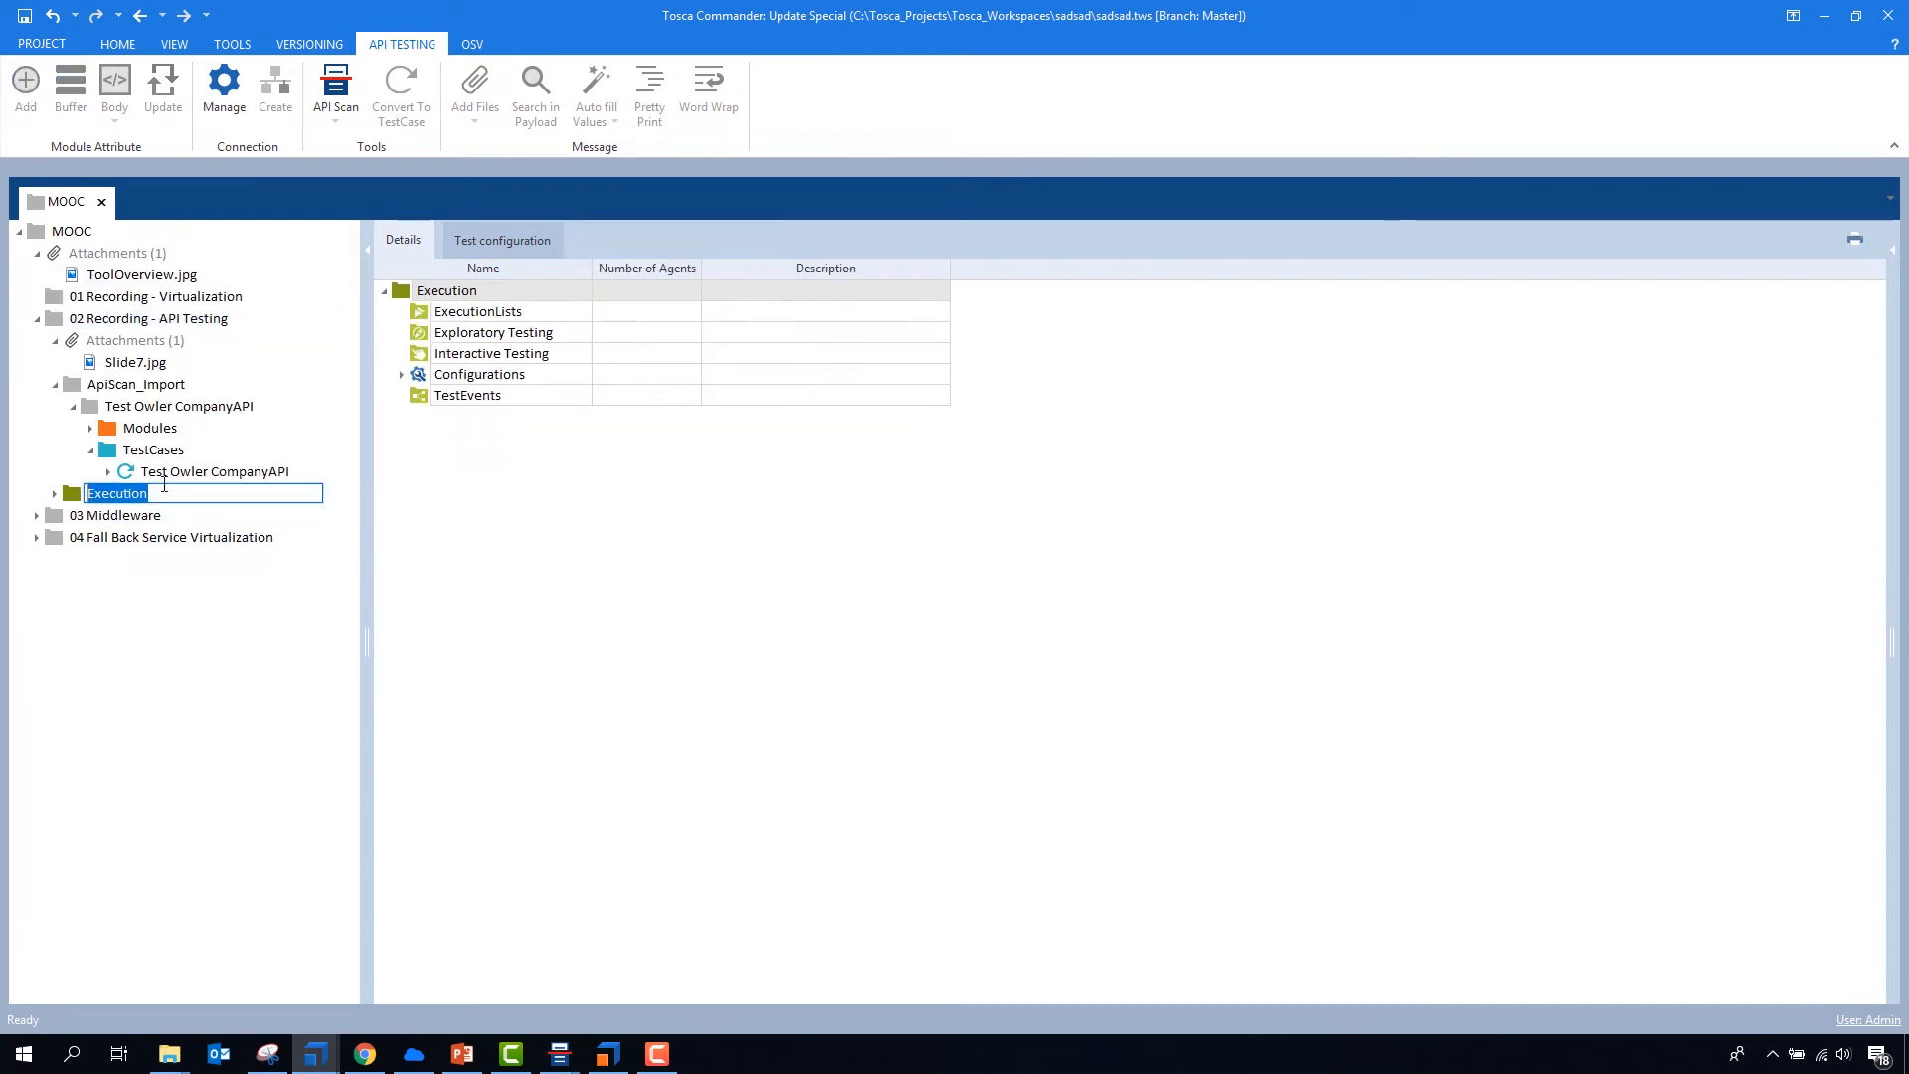
- Create an execution list from the Test Owler CompanyAPI test case under ExecutionLists and run it
left_click_drag(400, 318, 422, 317)
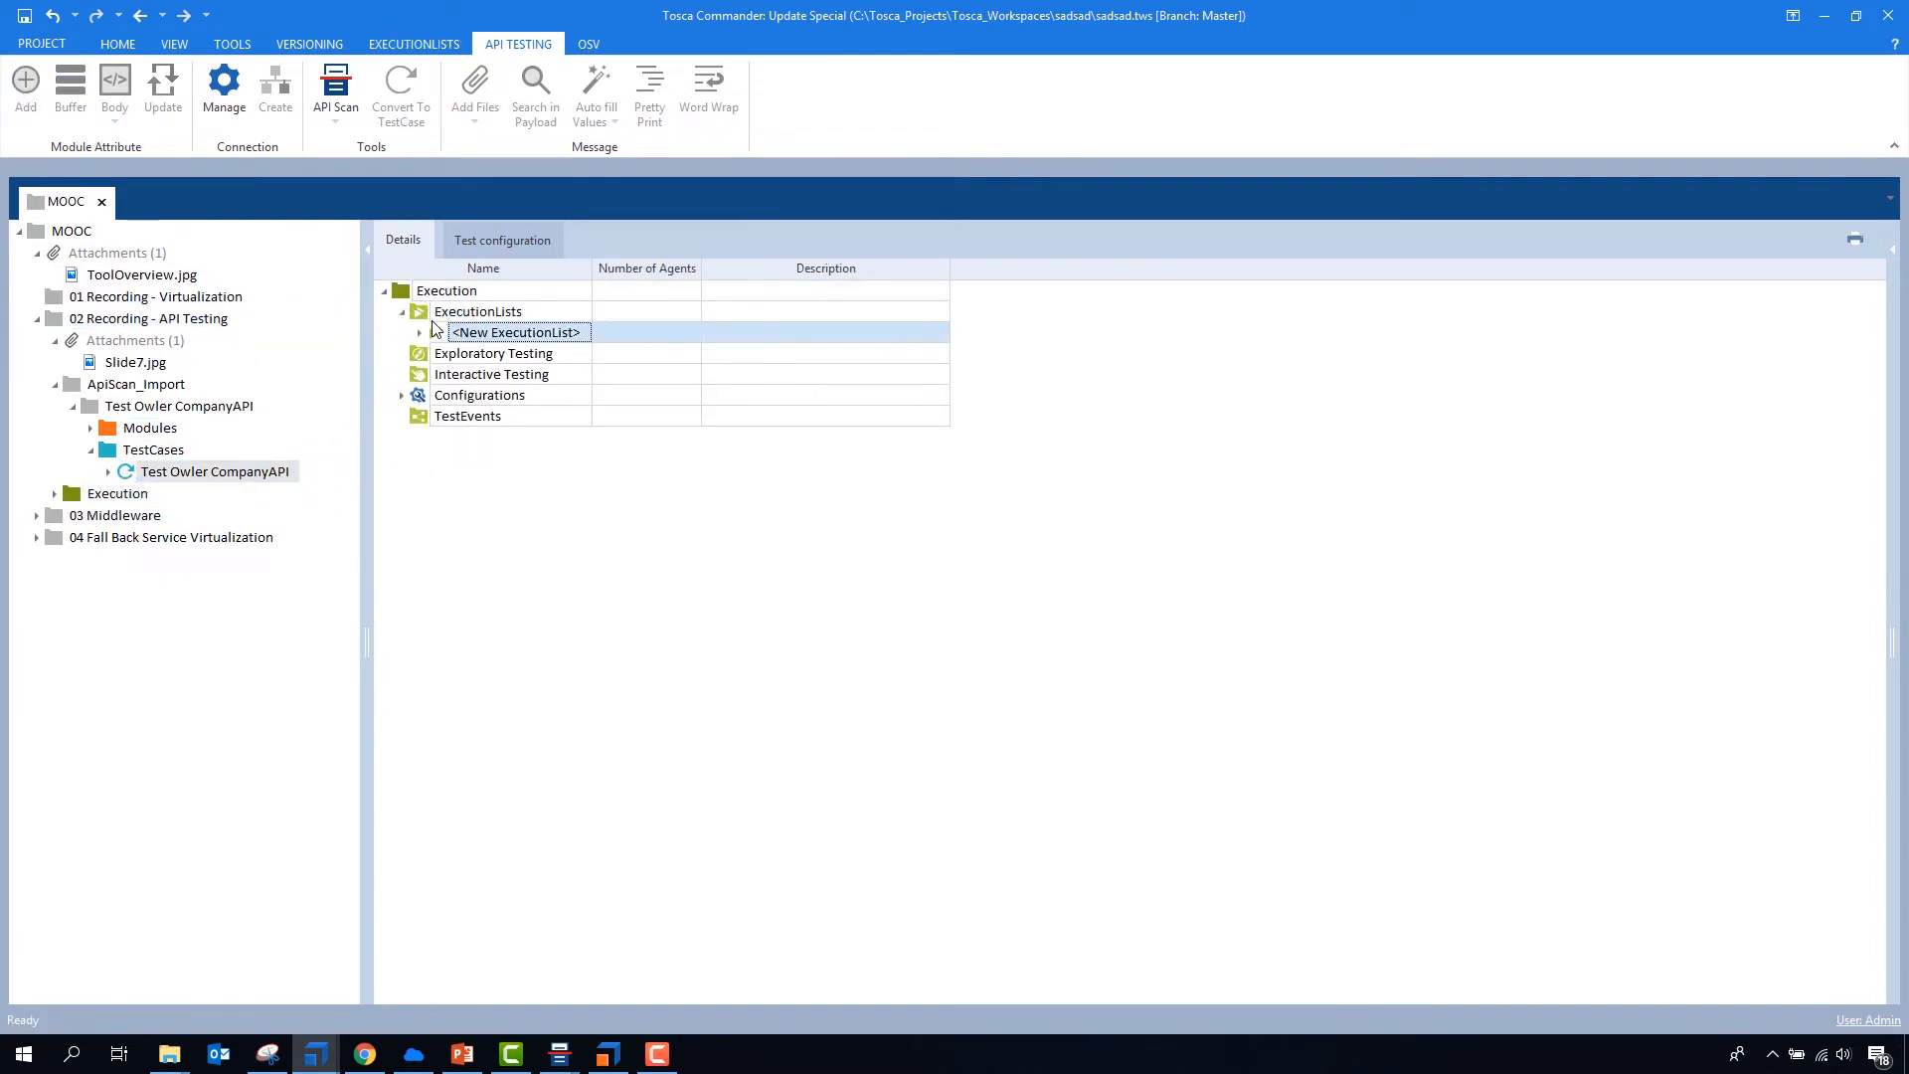
left_click(403, 43)
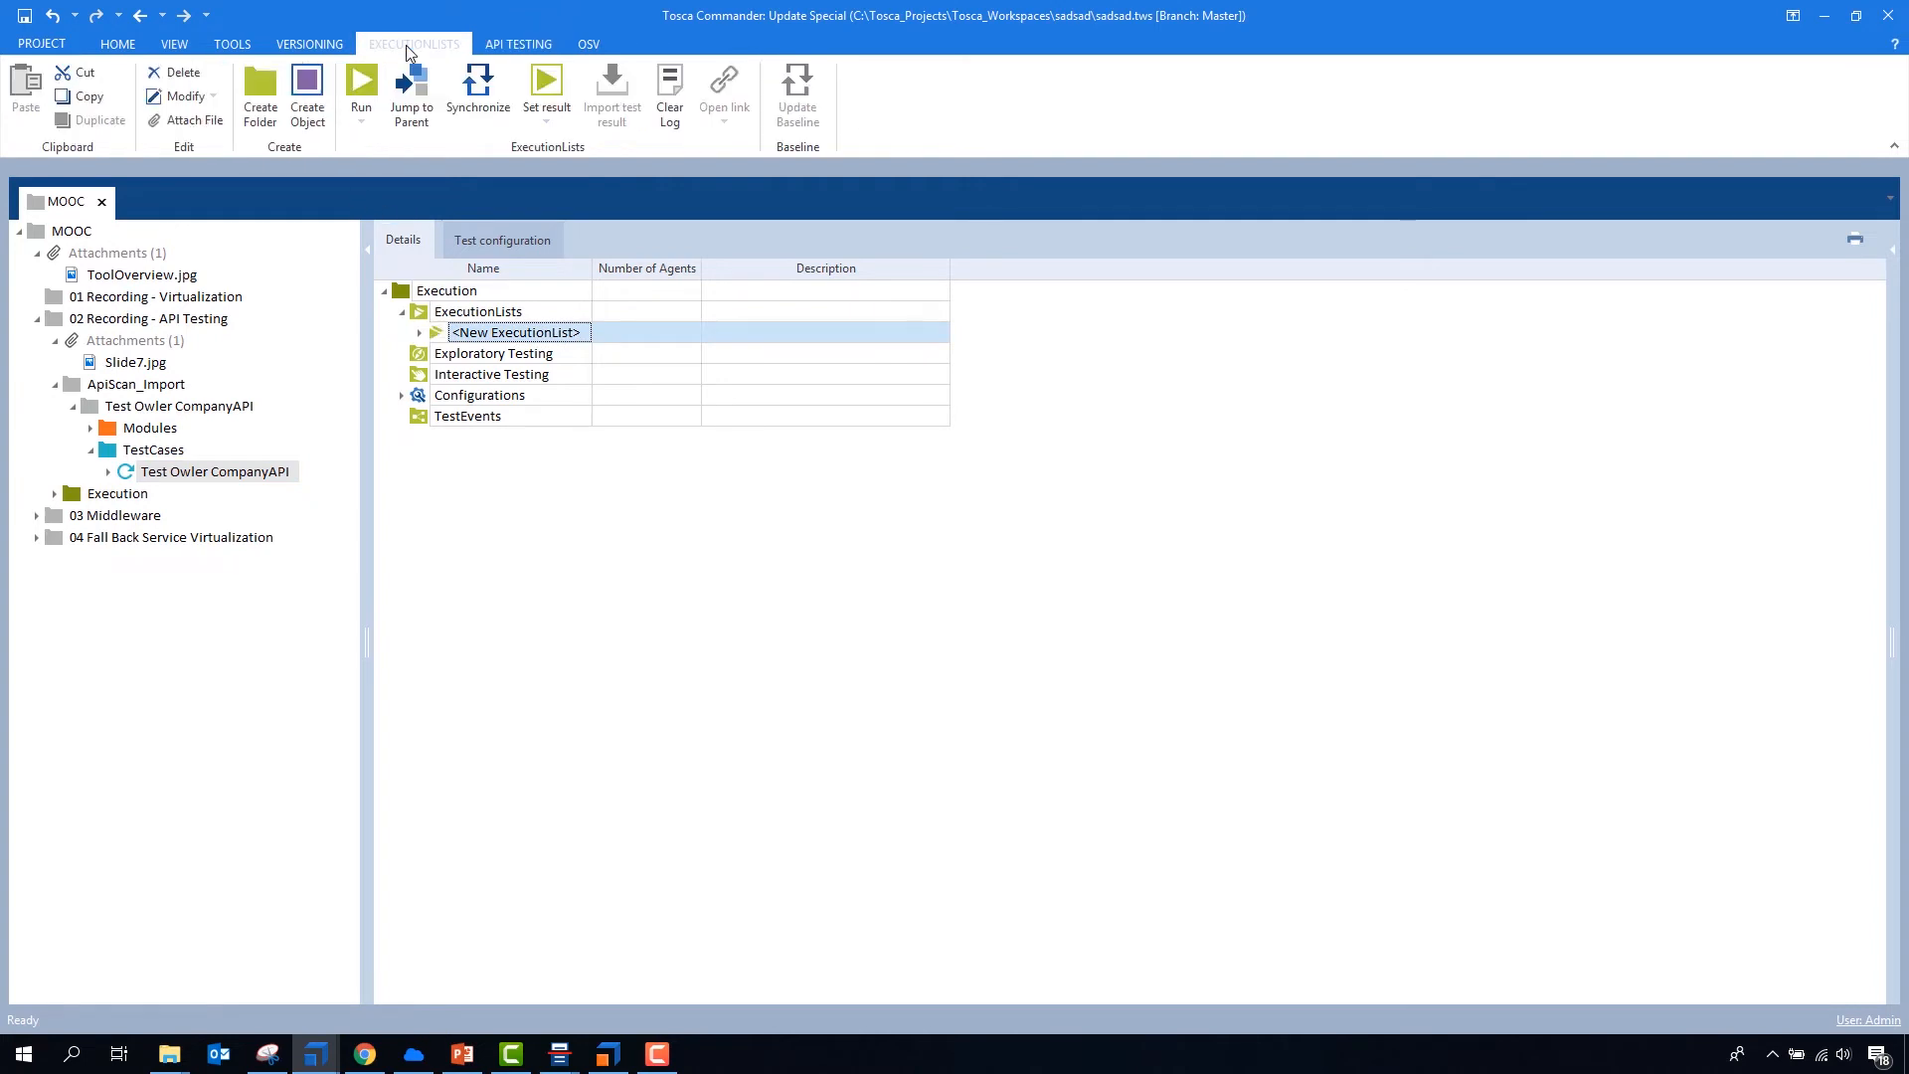
left_click(361, 87)
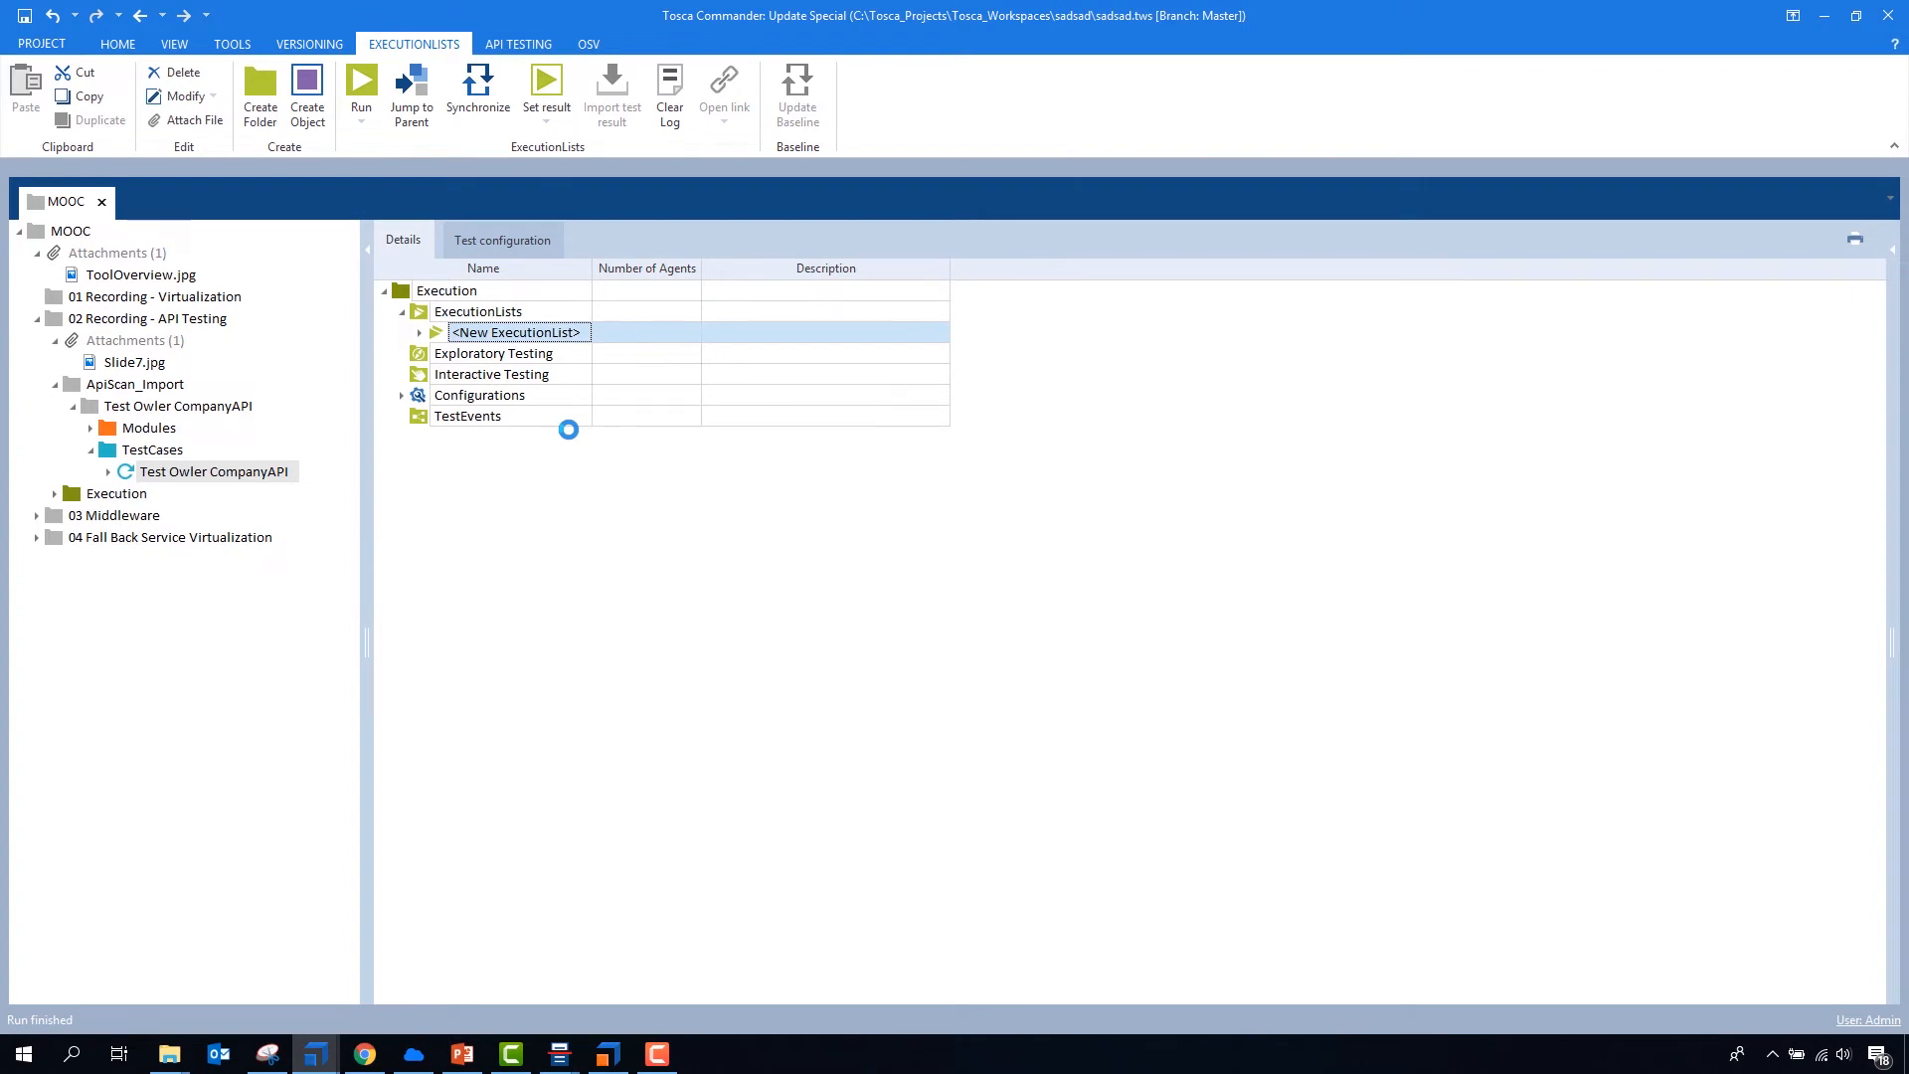
- Review the imported Test Owler CompanyAPI modules and test cases, then the execution log of the new execution list
left_click(121, 412)
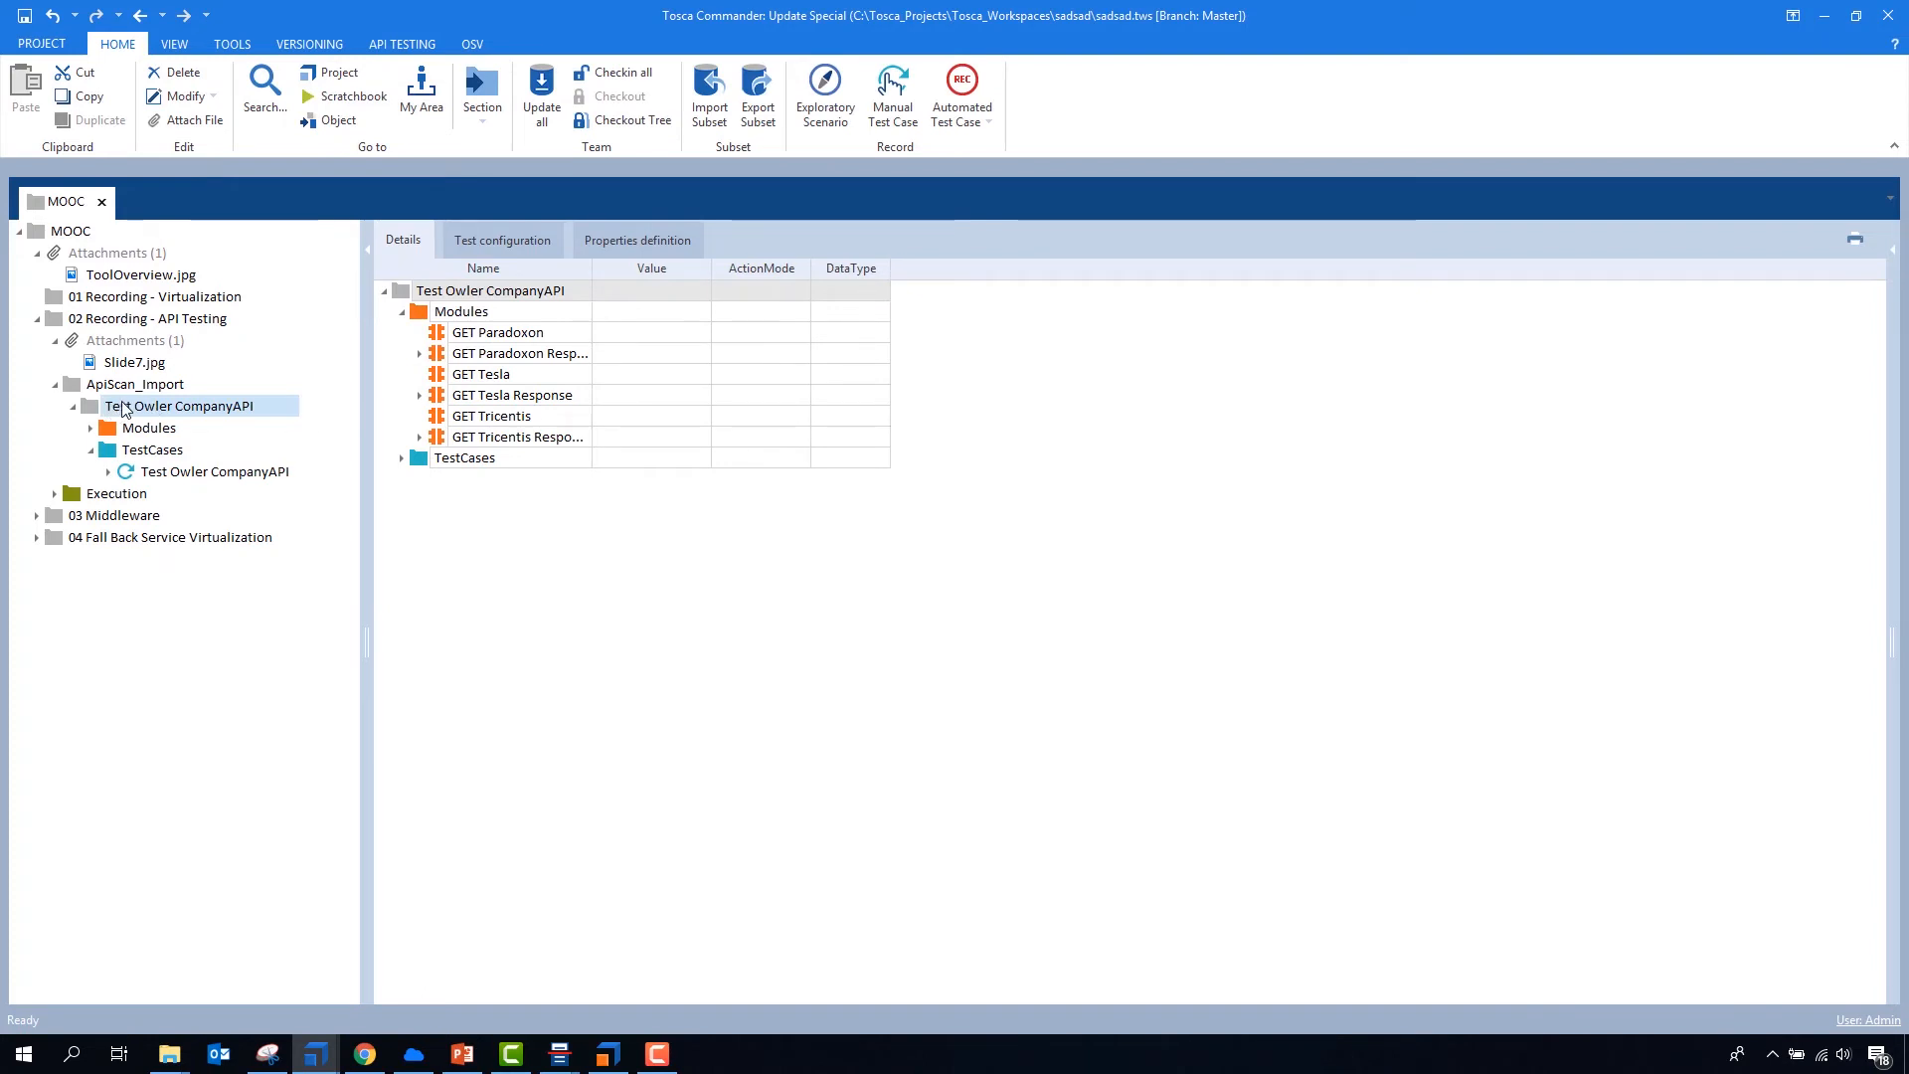
left_click(402, 314)
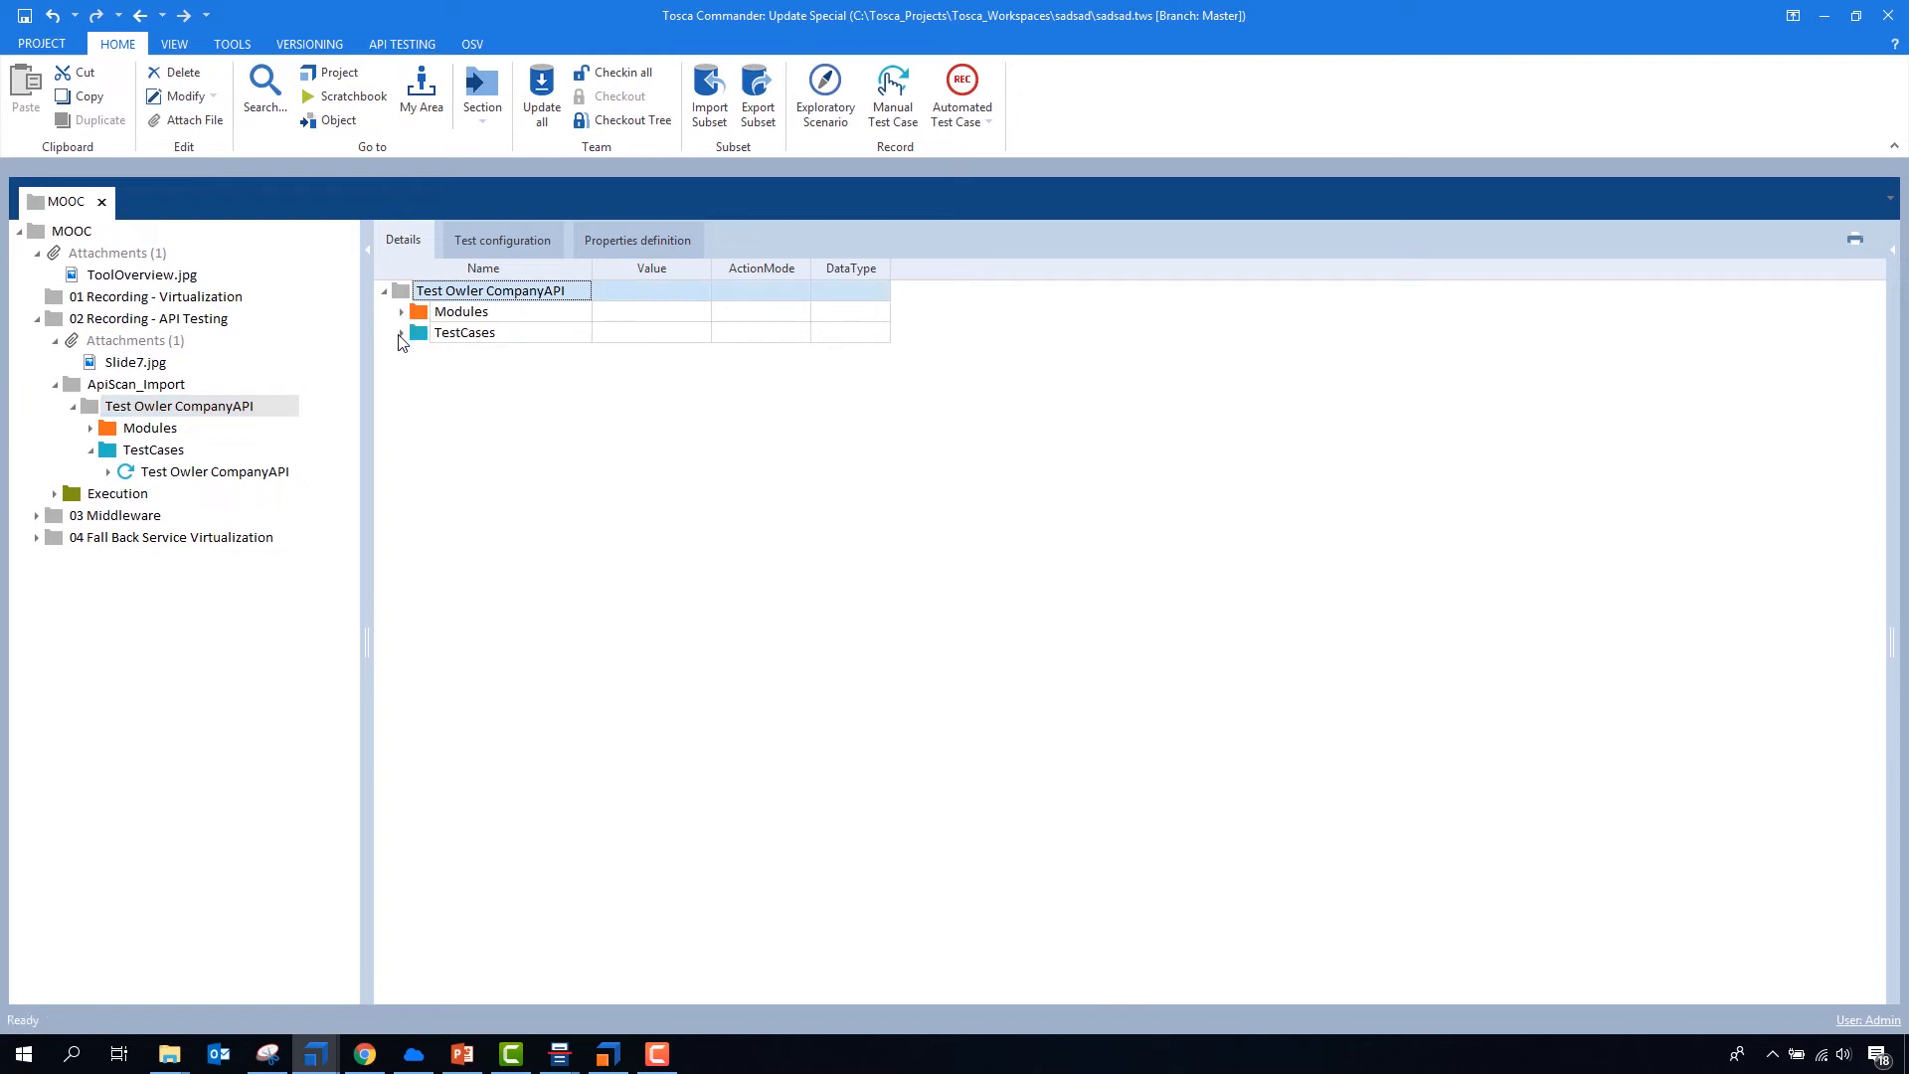
left_click(402, 333)
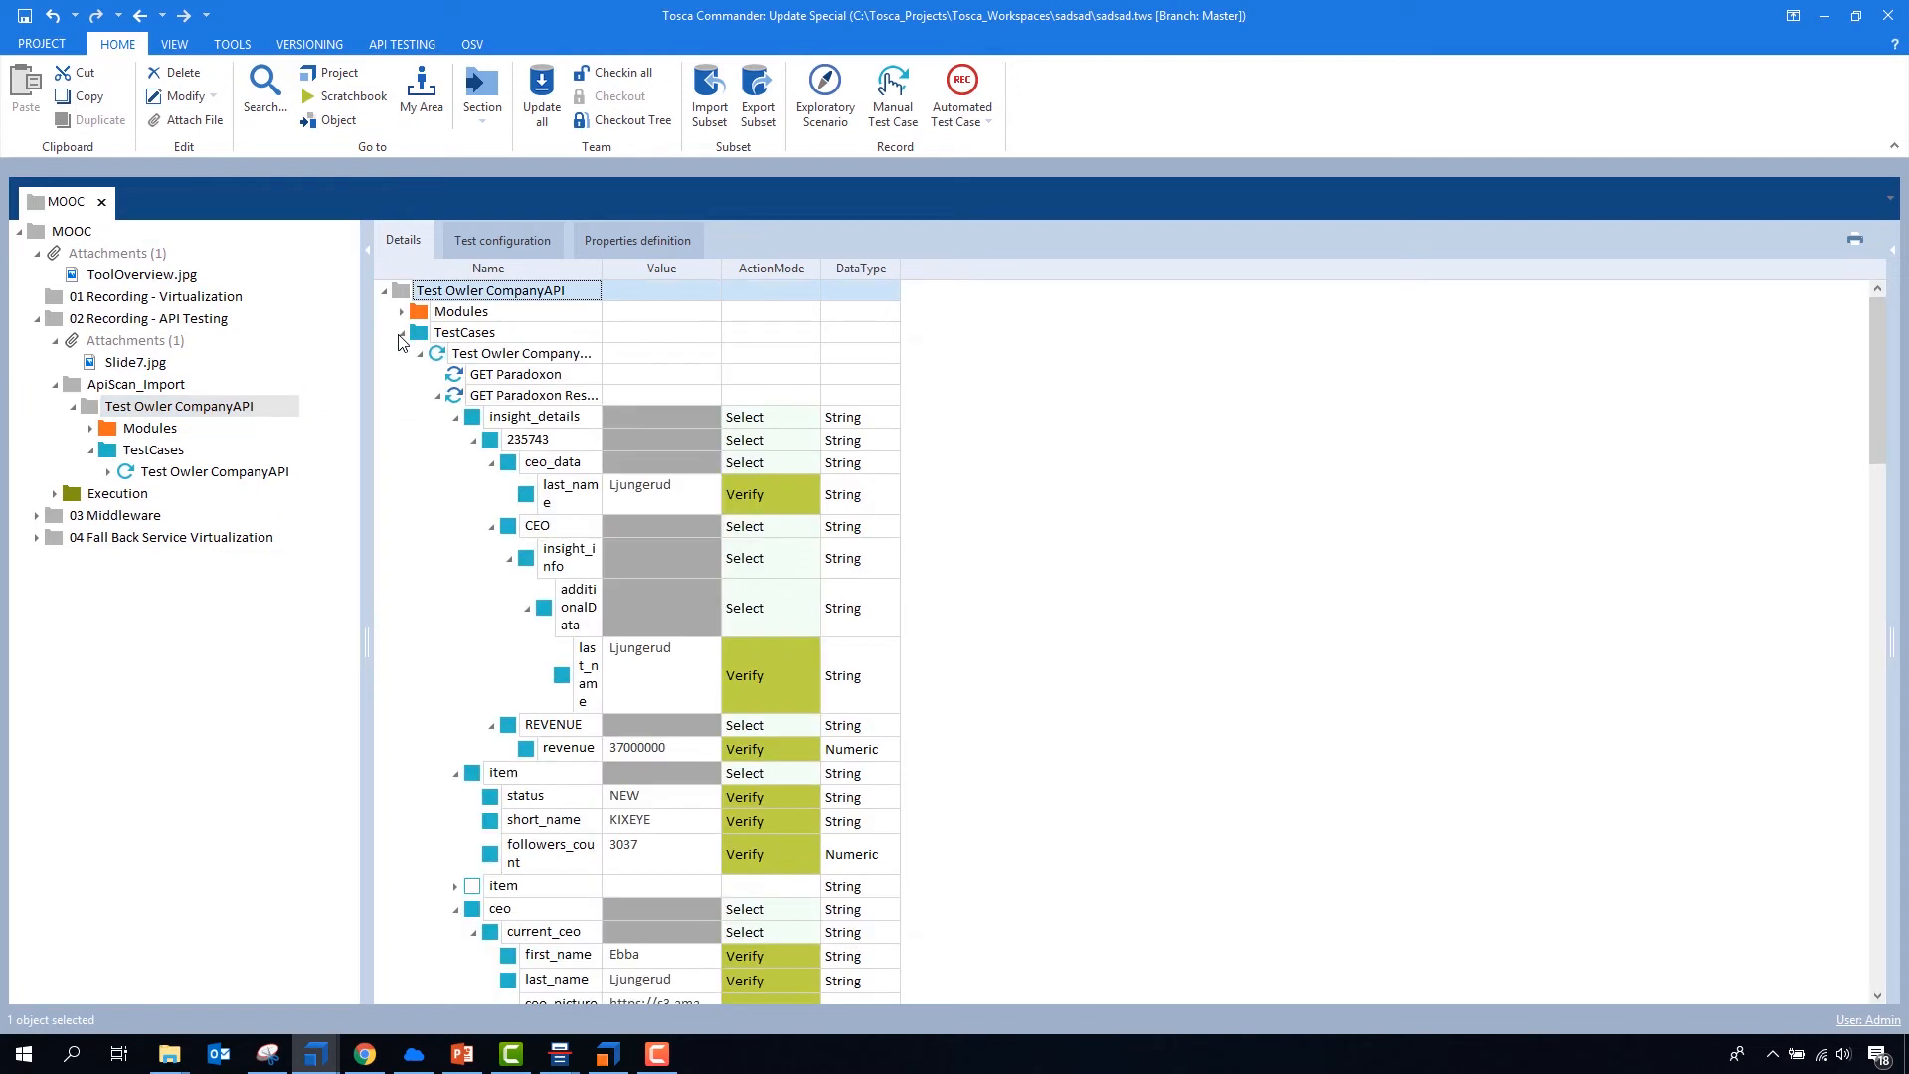
left_click(55, 493)
left_click(73, 515)
left_click(159, 537)
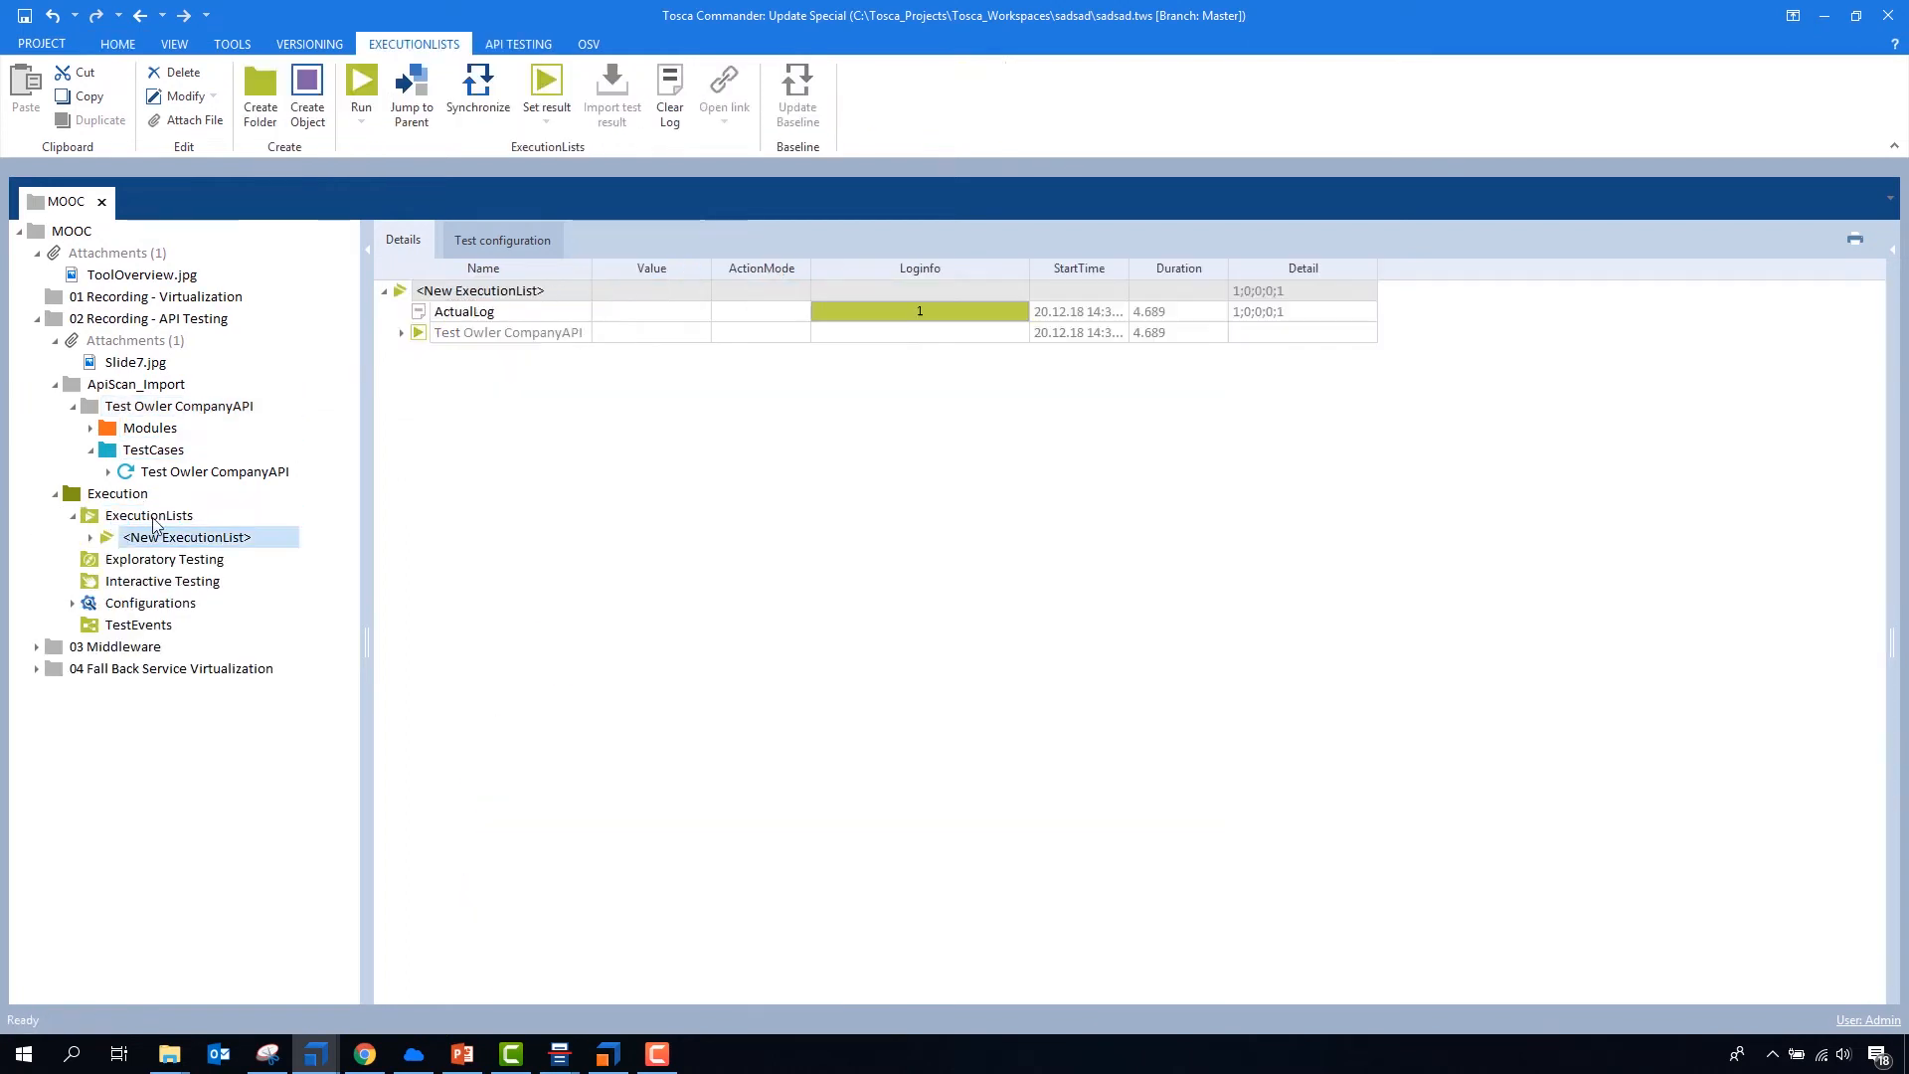
left_click(401, 332)
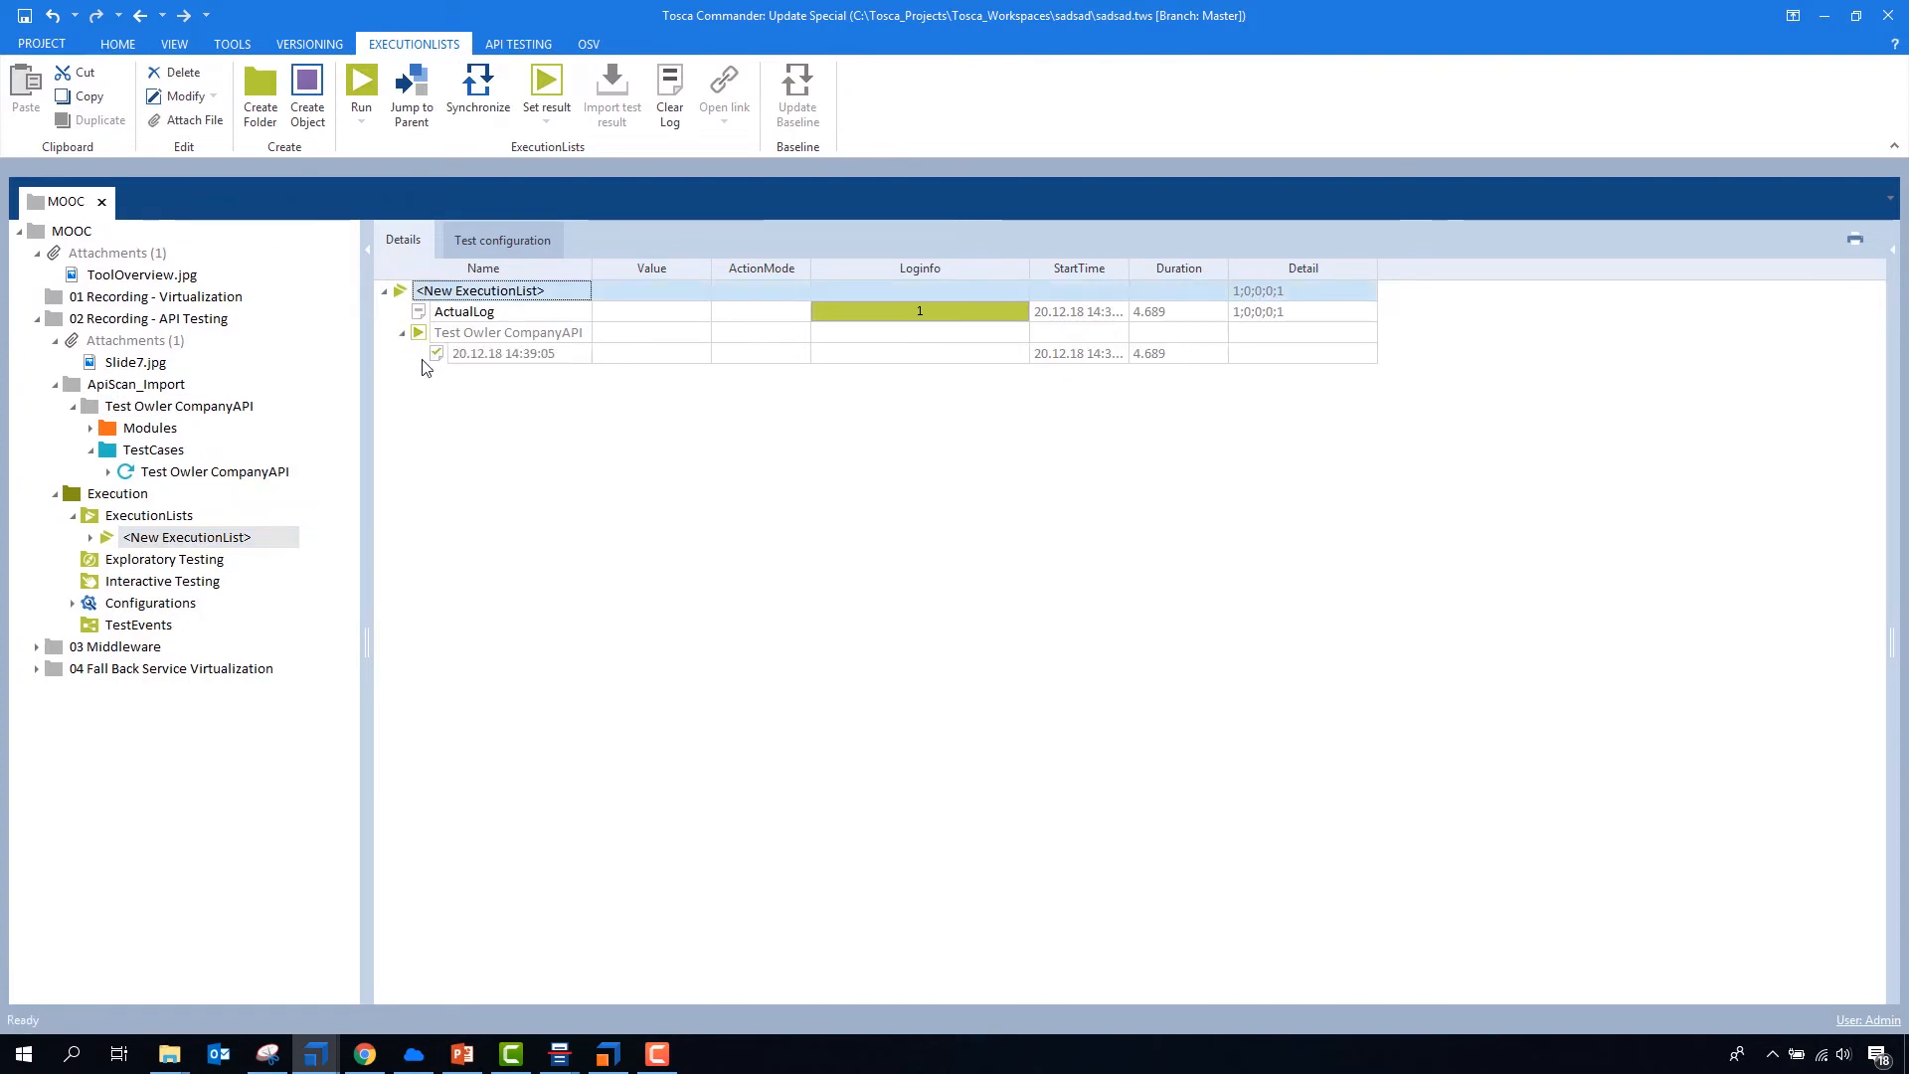
left_click(402, 332)
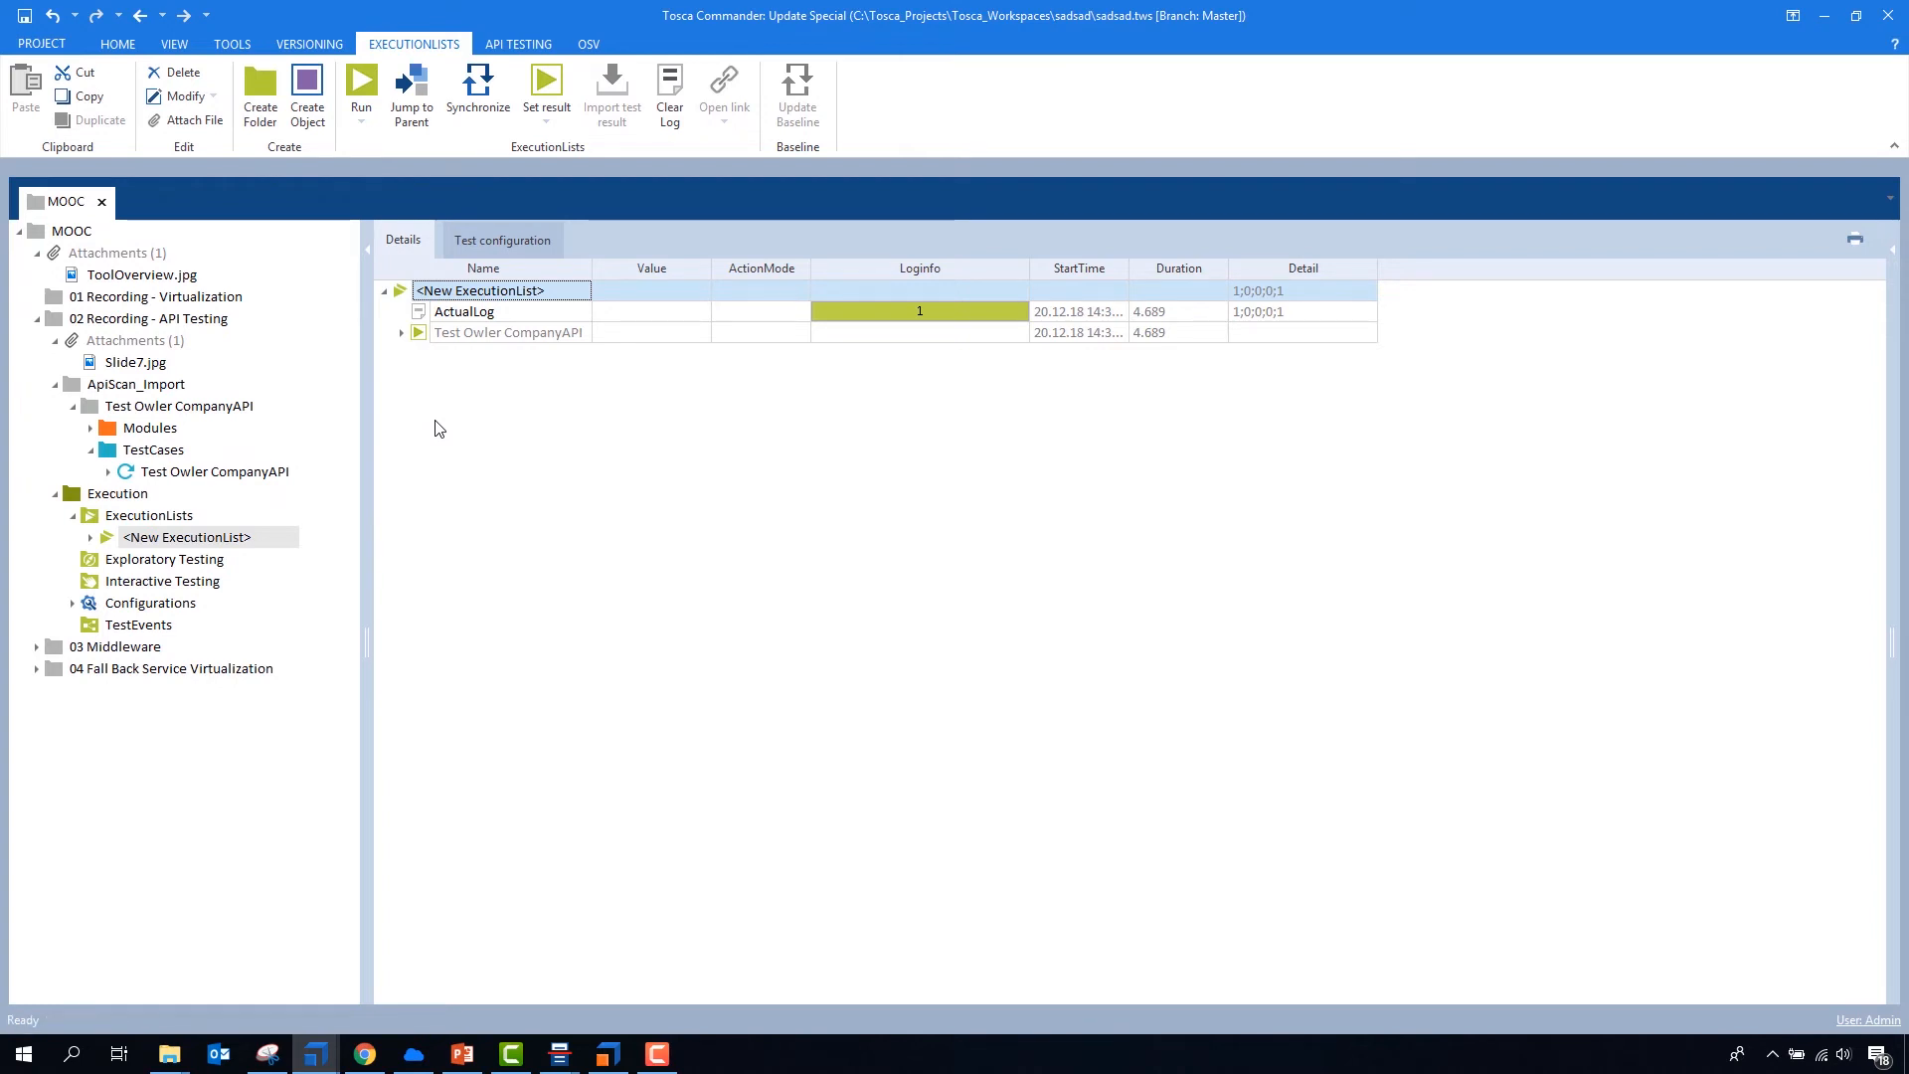
- Copy the ceo_picture_large URL from the GET Paradoxon Response step of the Test Owler CompanyAPI test case
left_click(208, 471)
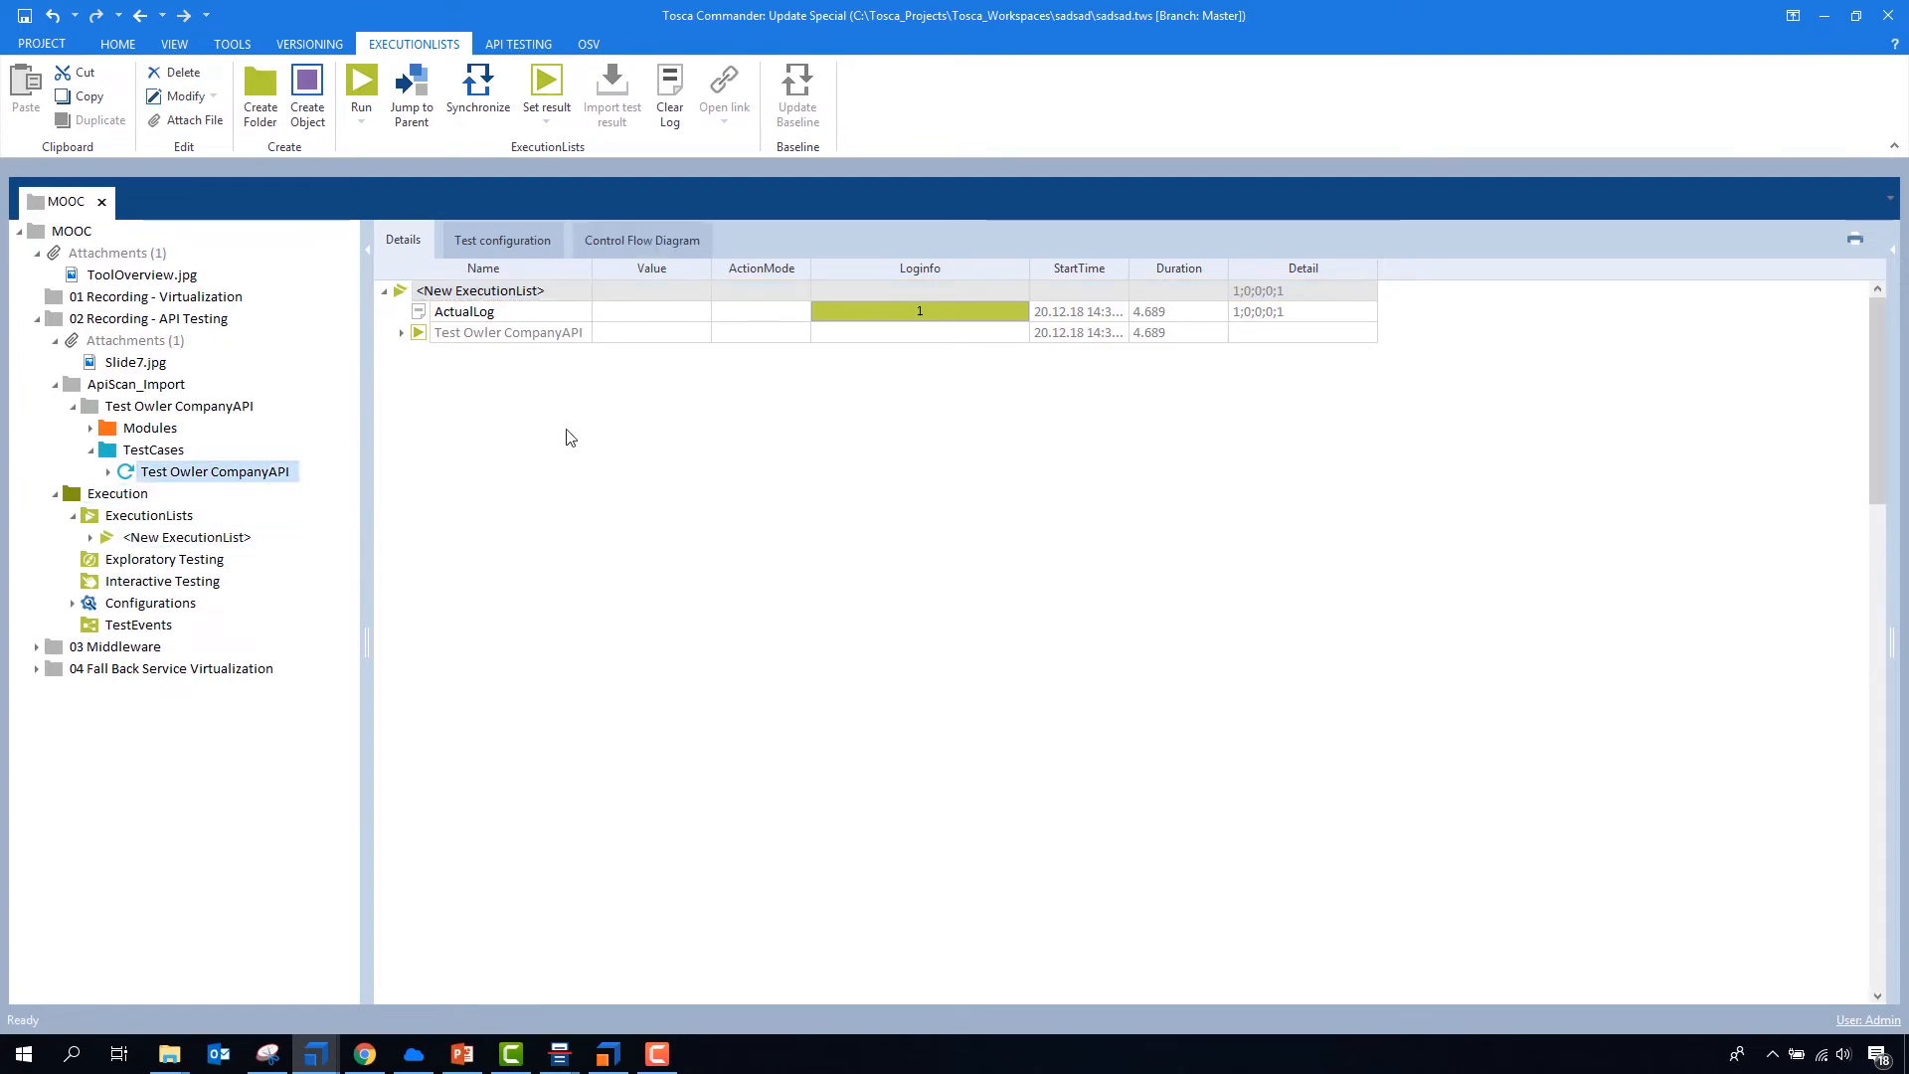
scroll(686, 527, "down", 3)
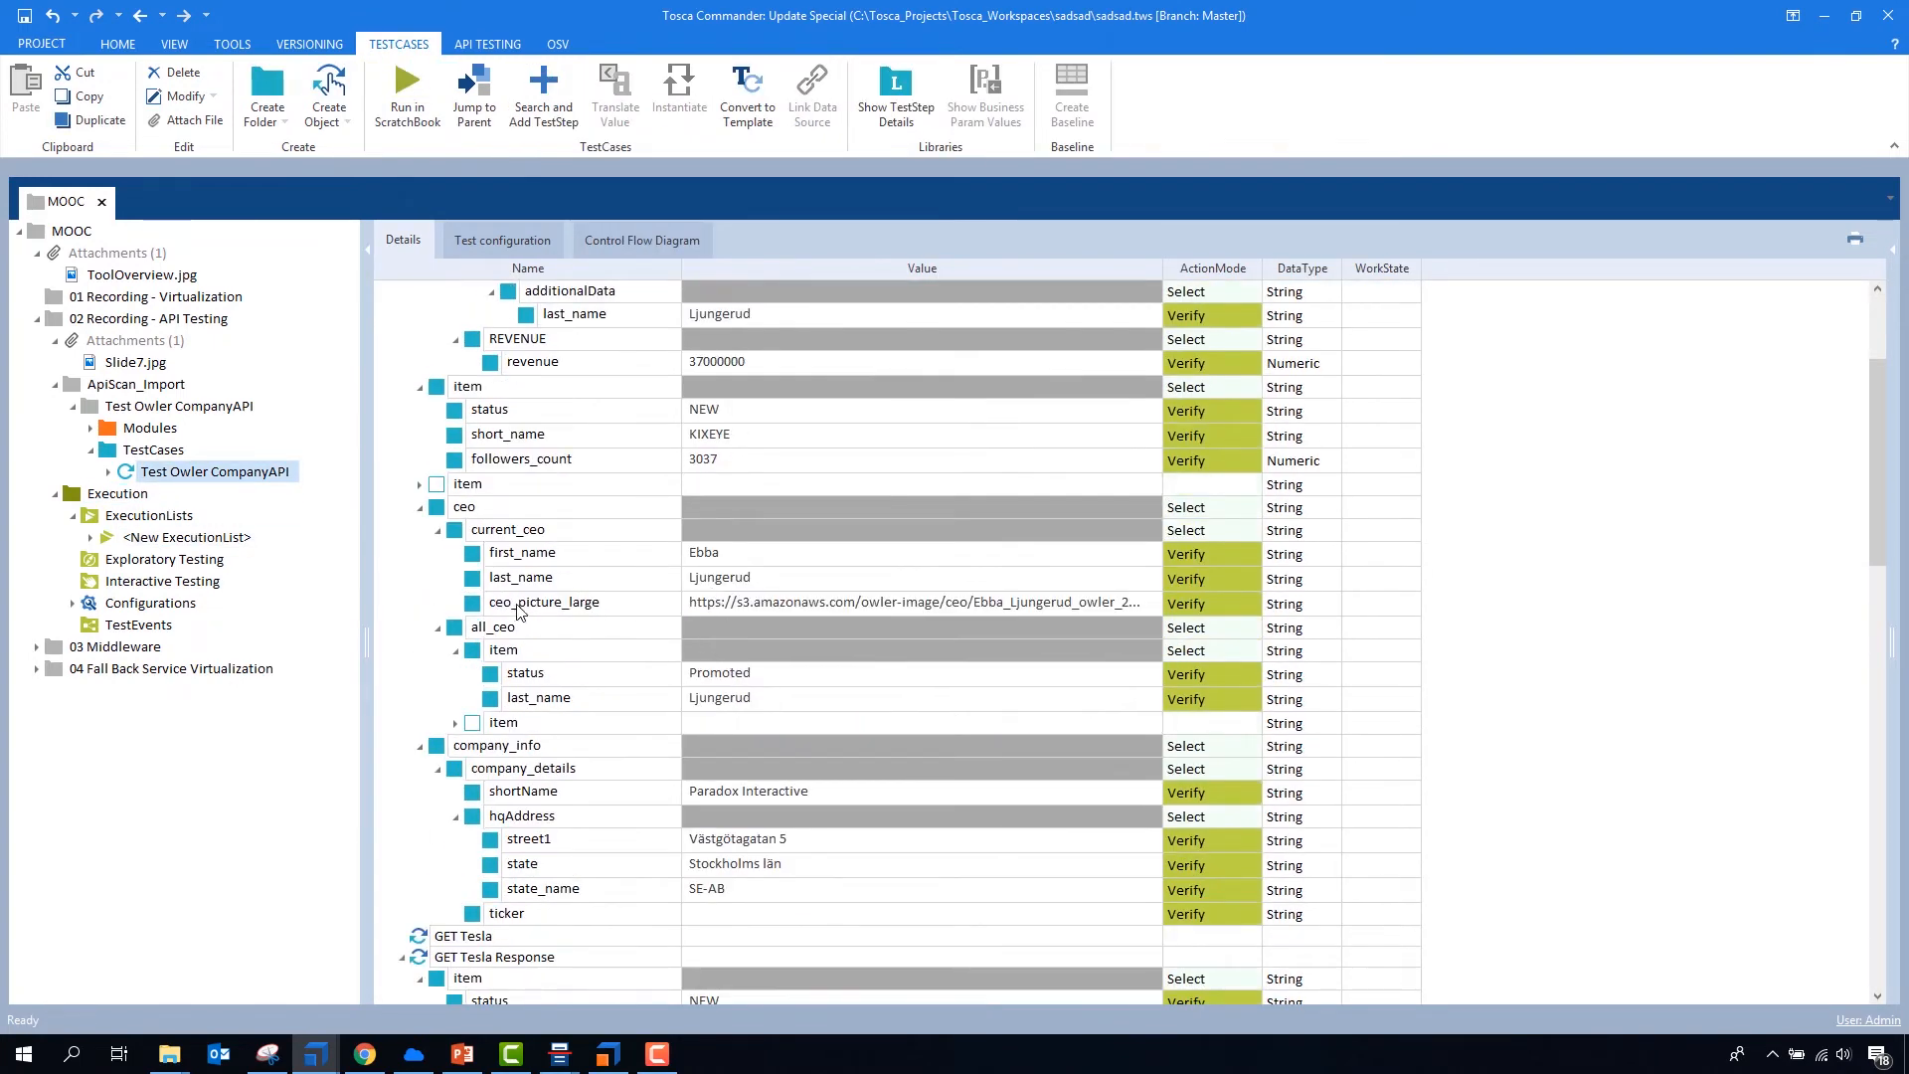
left_click(756, 601)
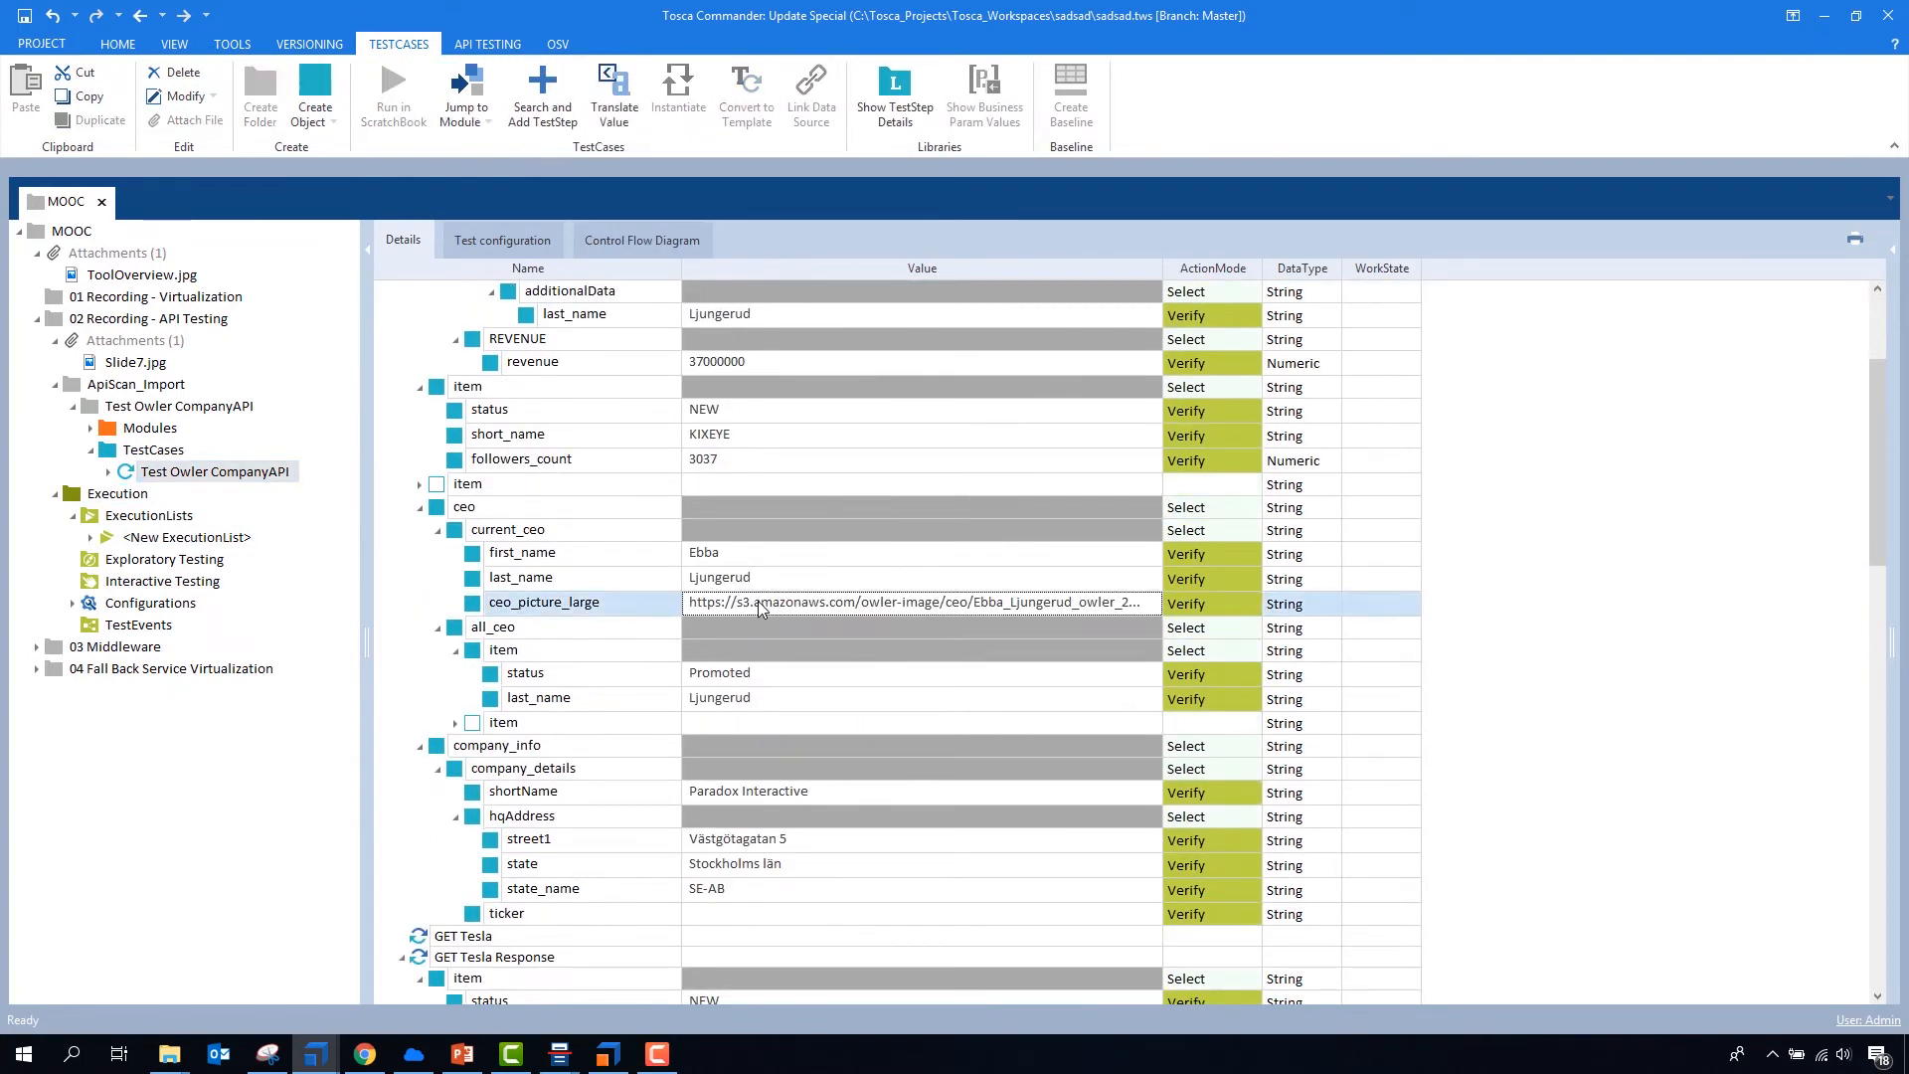
left_click(760, 601)
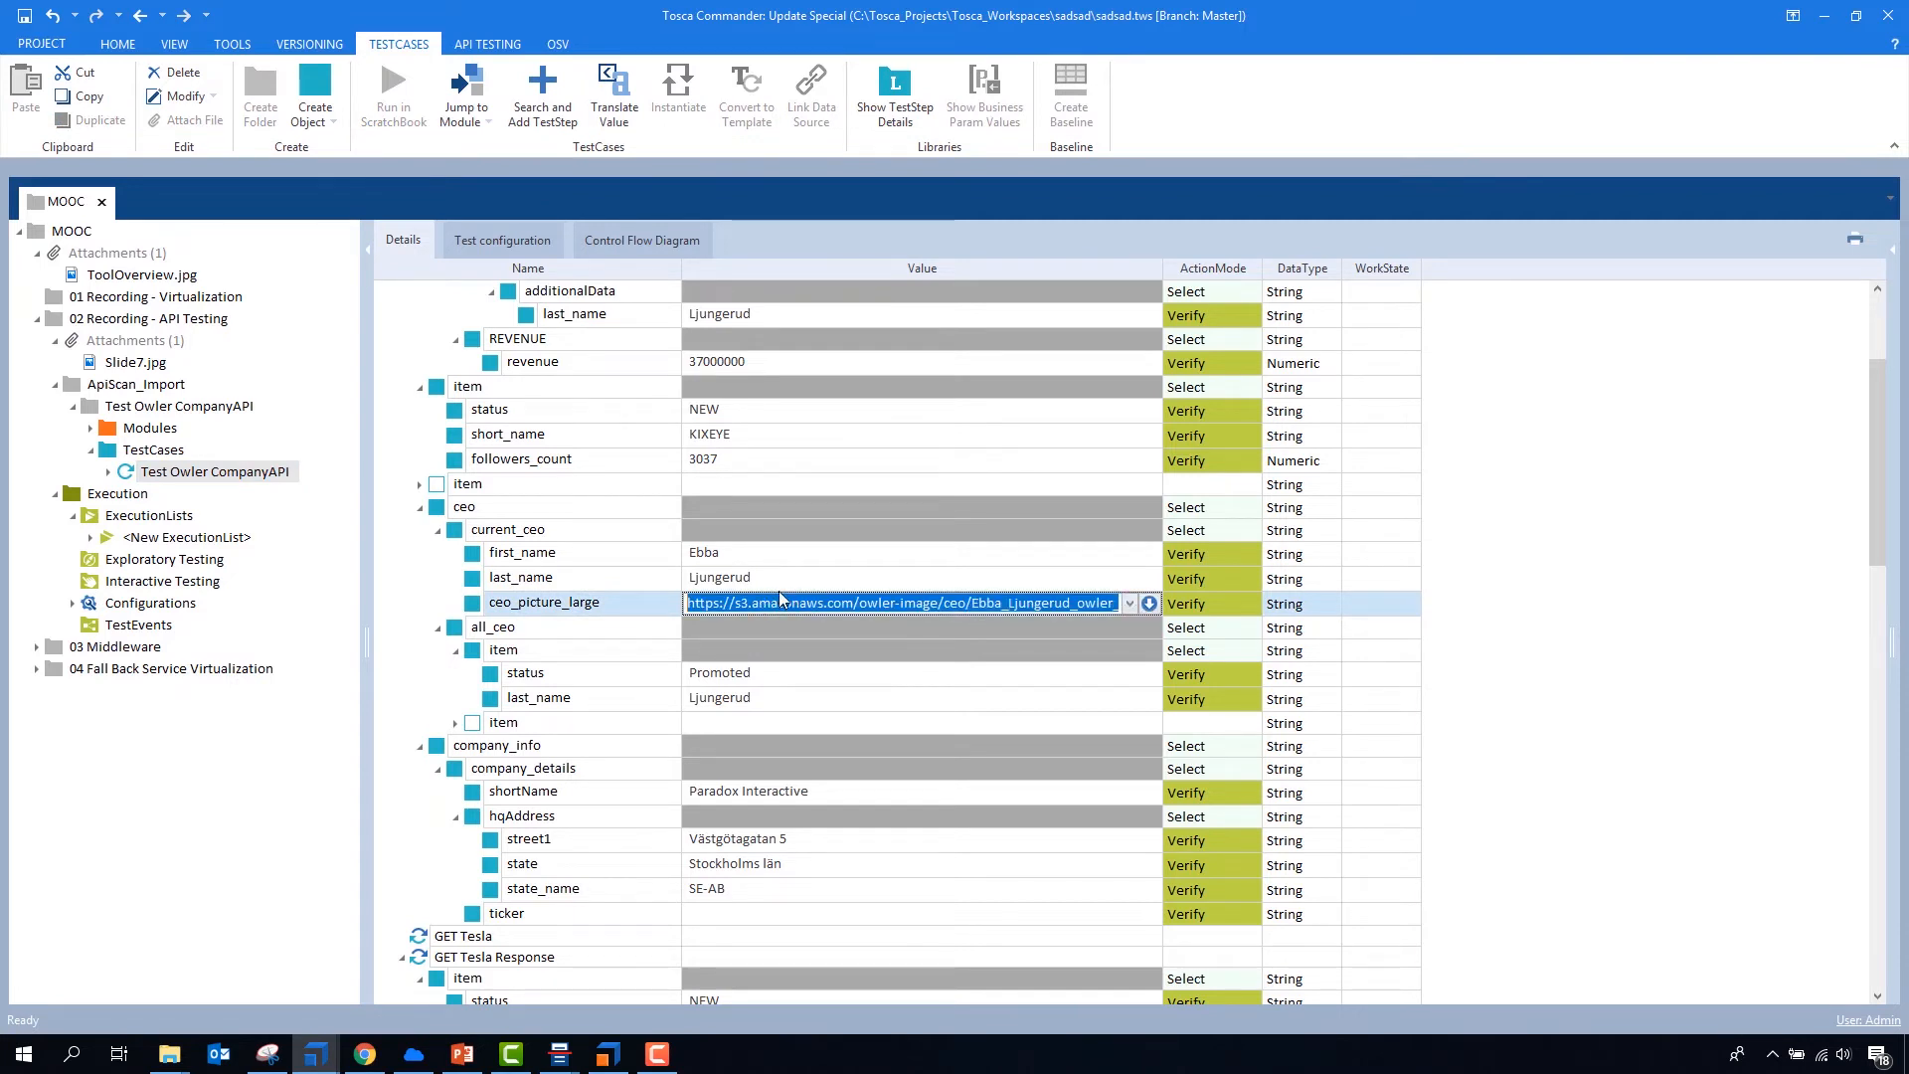
- Switch to Tosca API Scan and run New Message as a GET request with the copied picture URL as its endpoint
left_click(560, 1054)
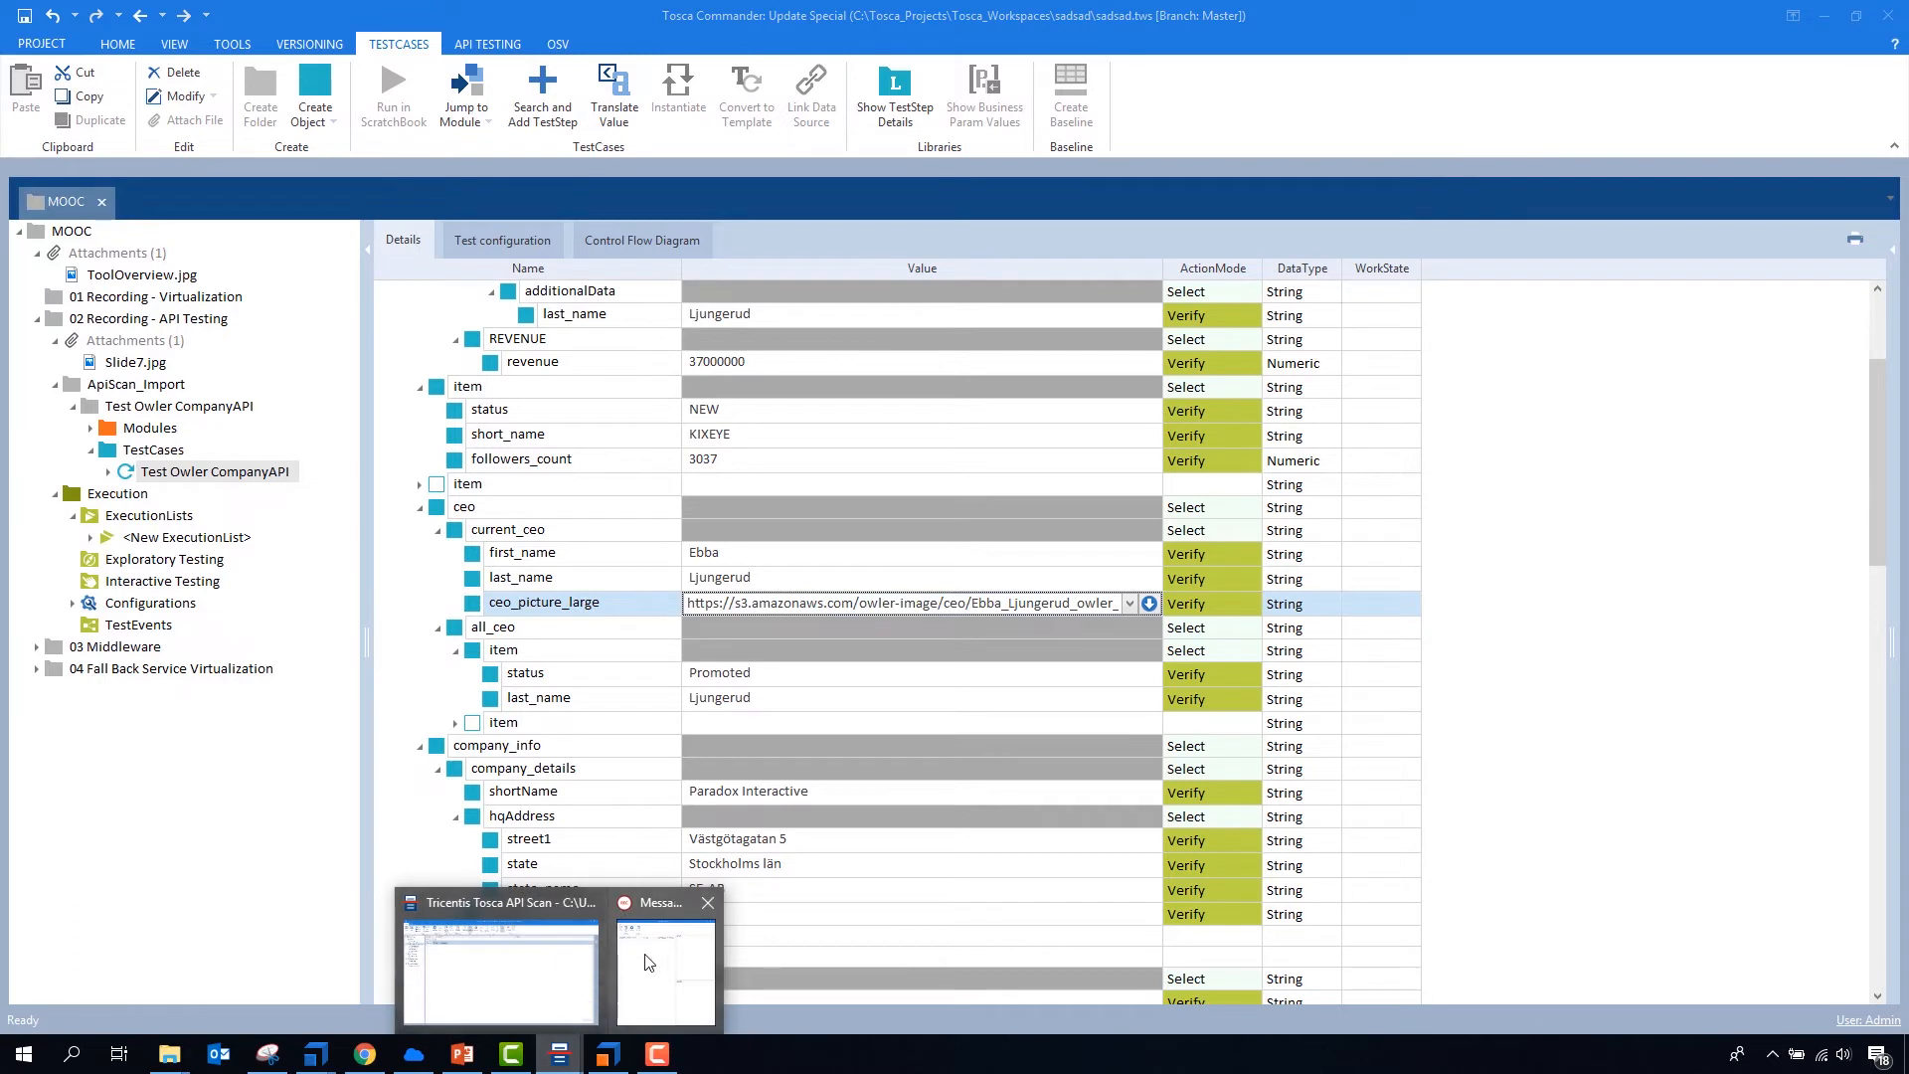
left_click(587, 956)
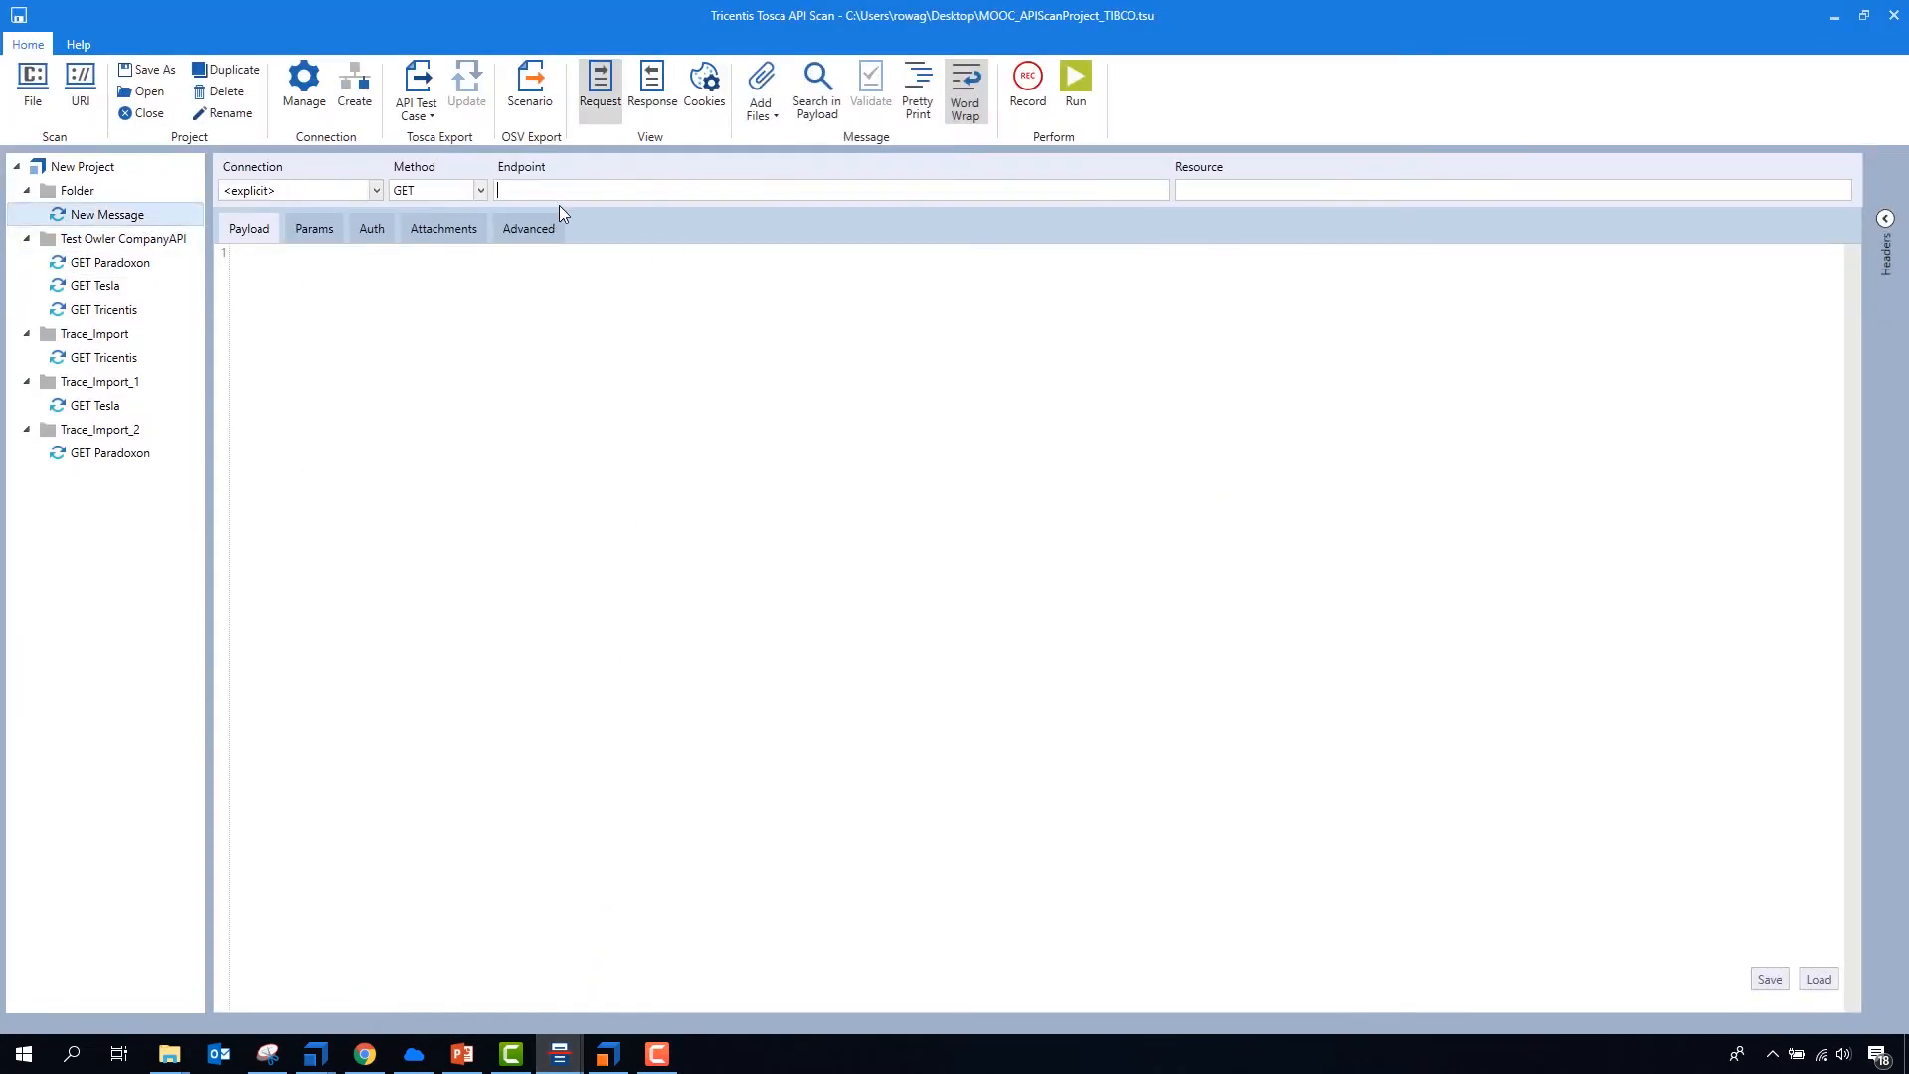
type("https://s3.amazonaws.com/owler-image/ceo/Ebba_Ljungerud_owler_20180801_120534_large.jpg")
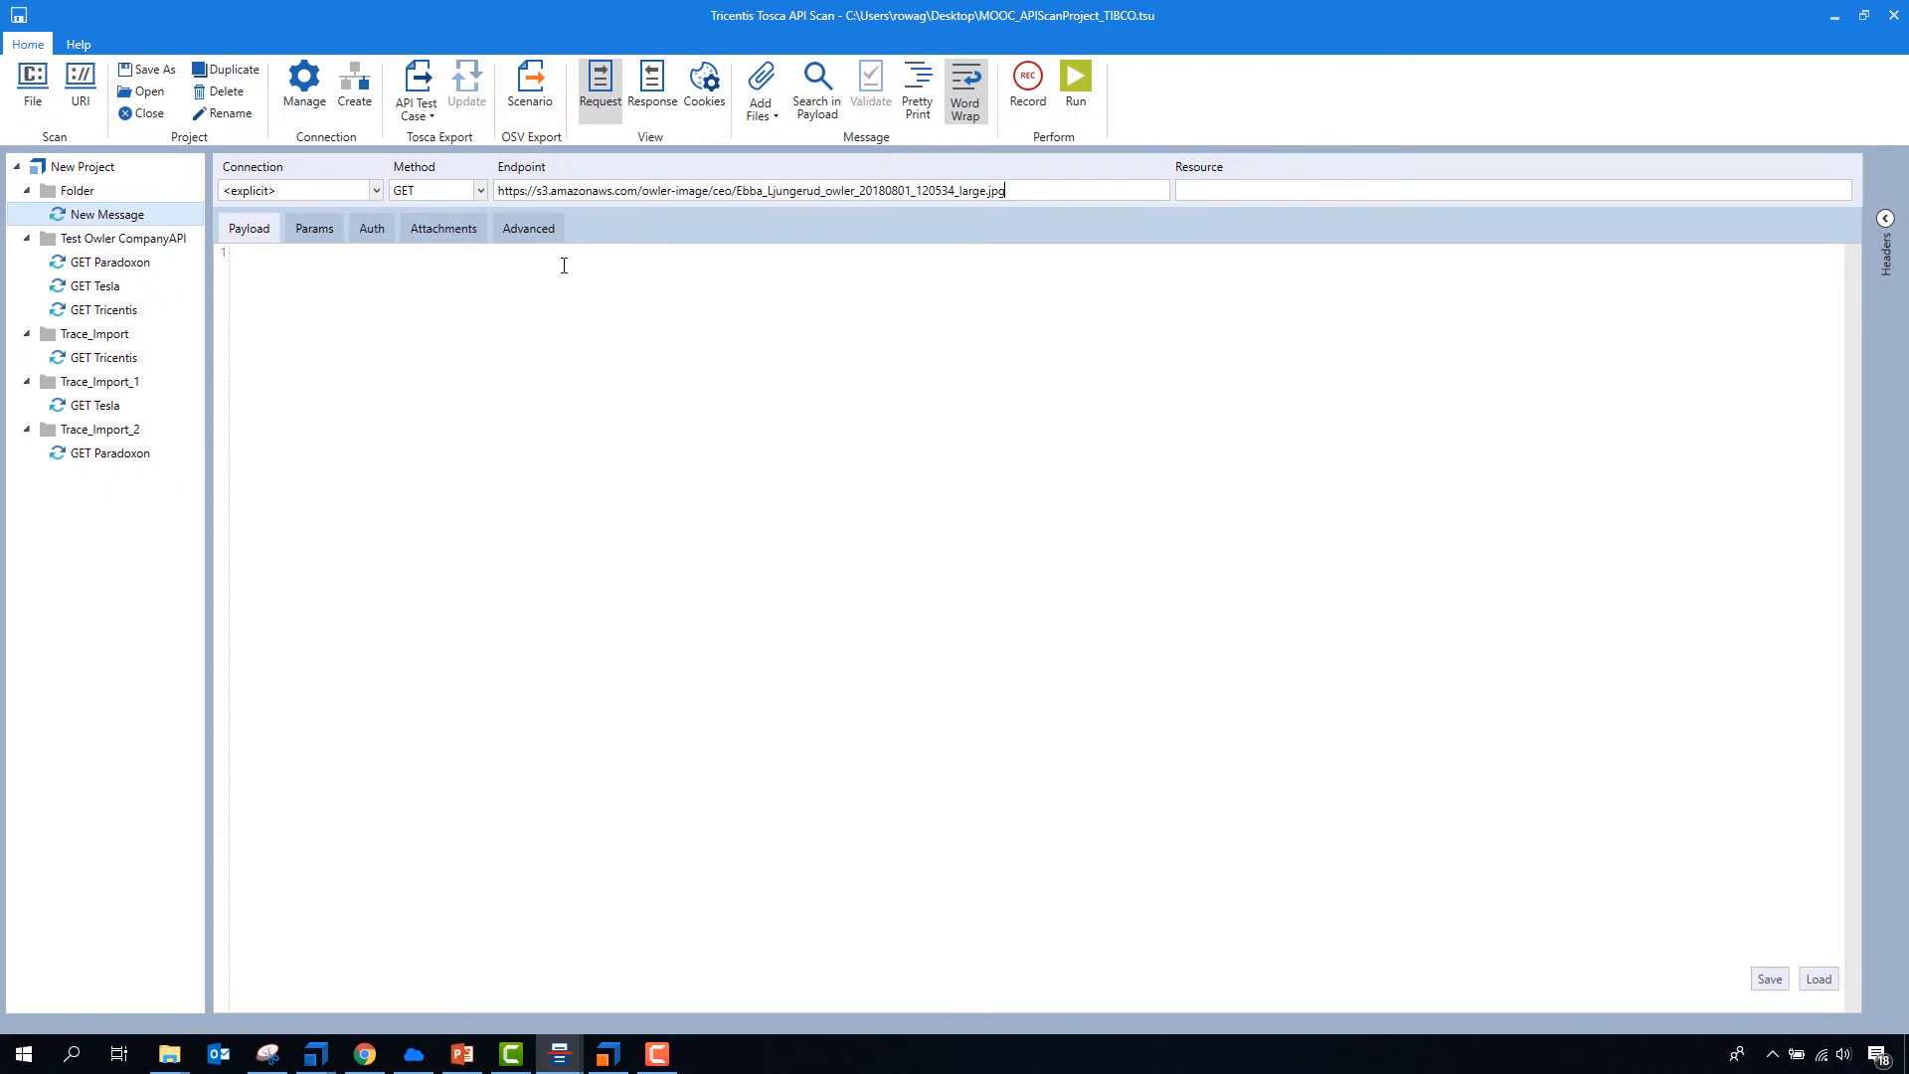
left_click(1074, 97)
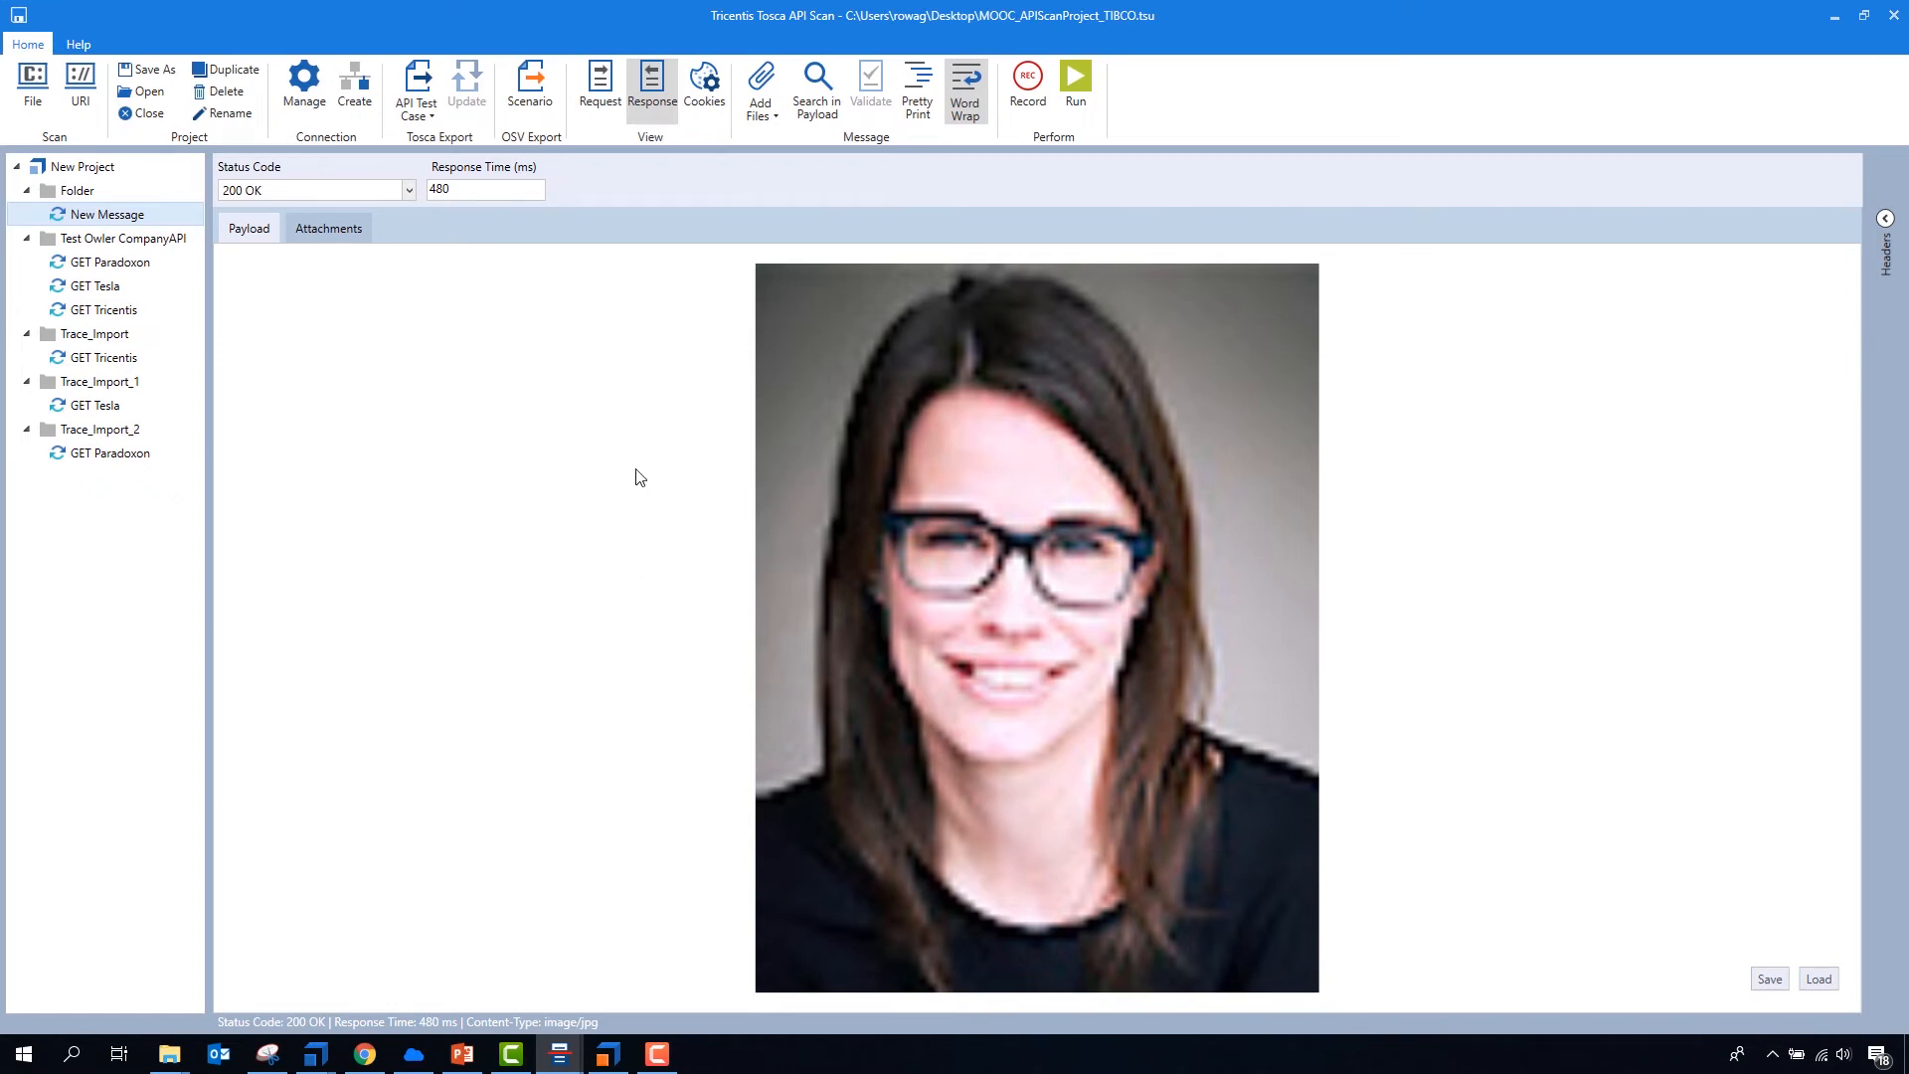
left_click(608, 109)
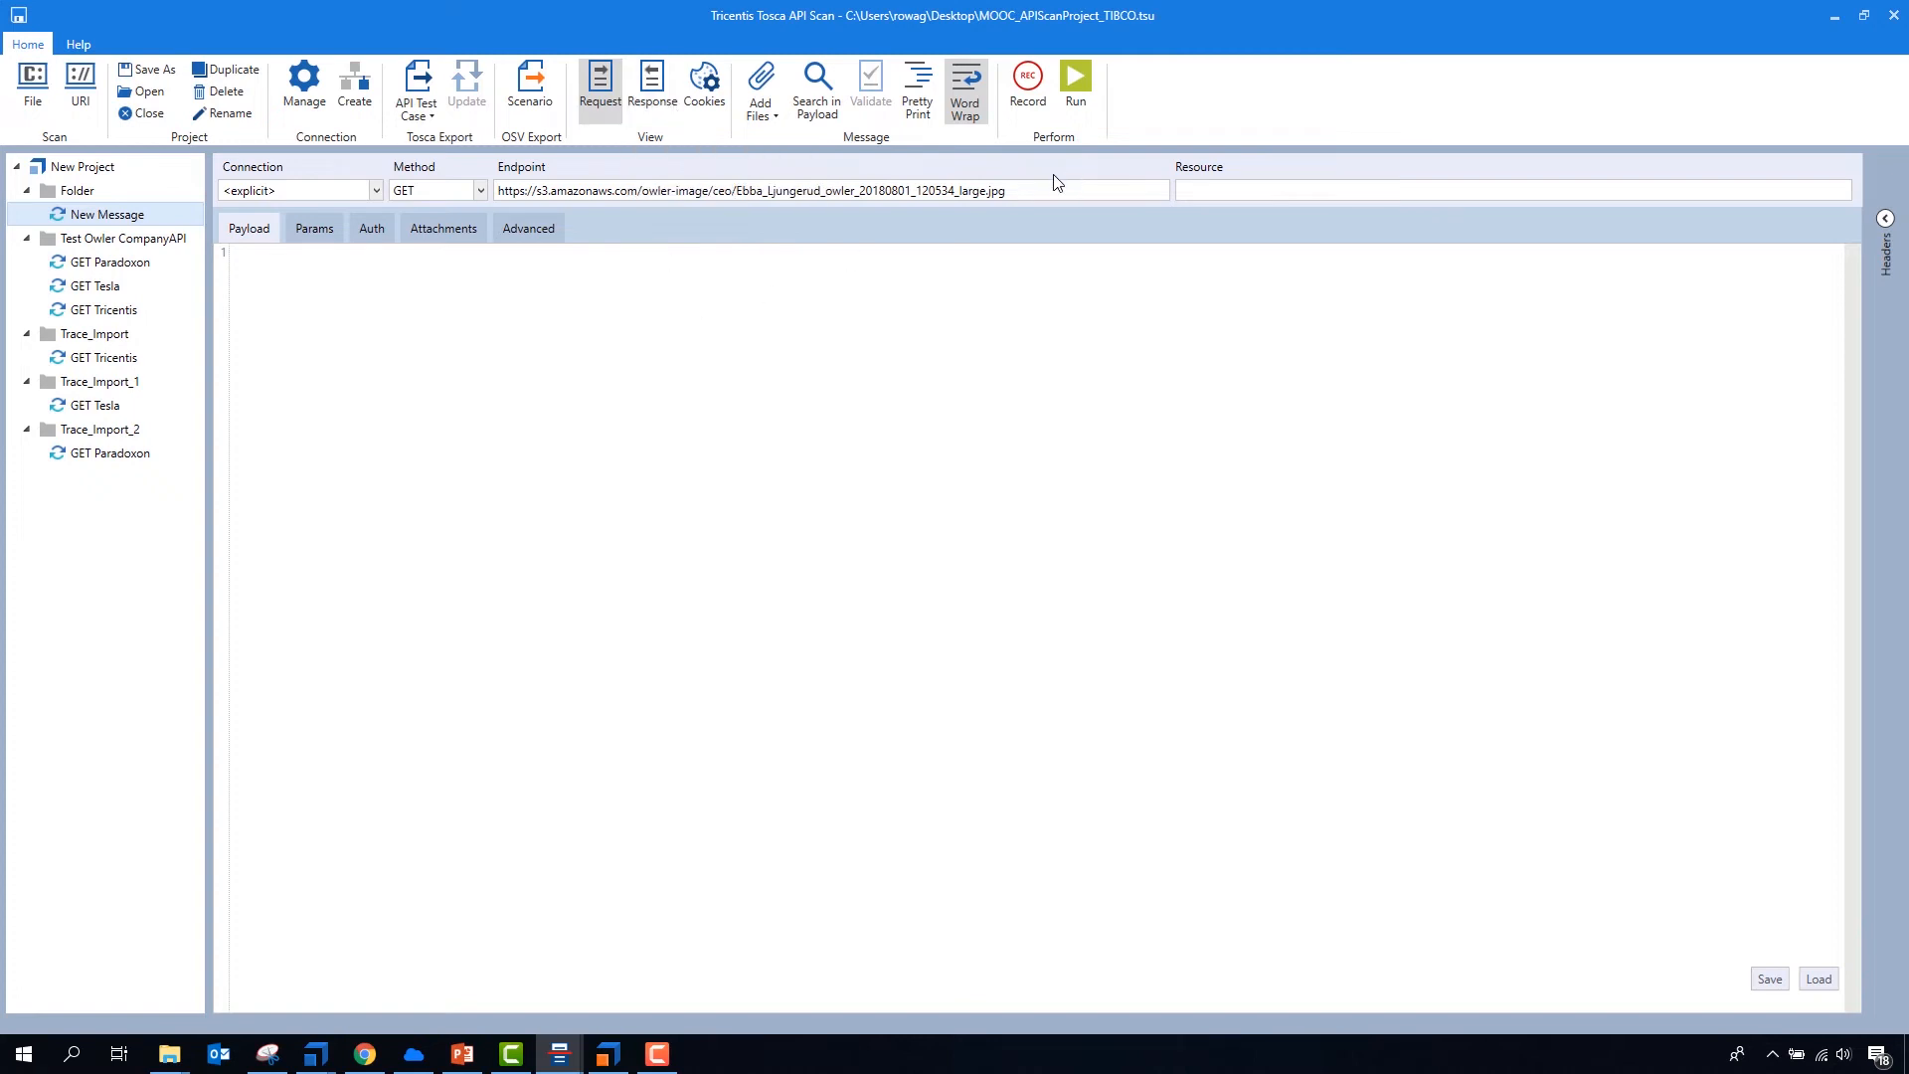
left_click_drag(1035, 188, 189, 212)
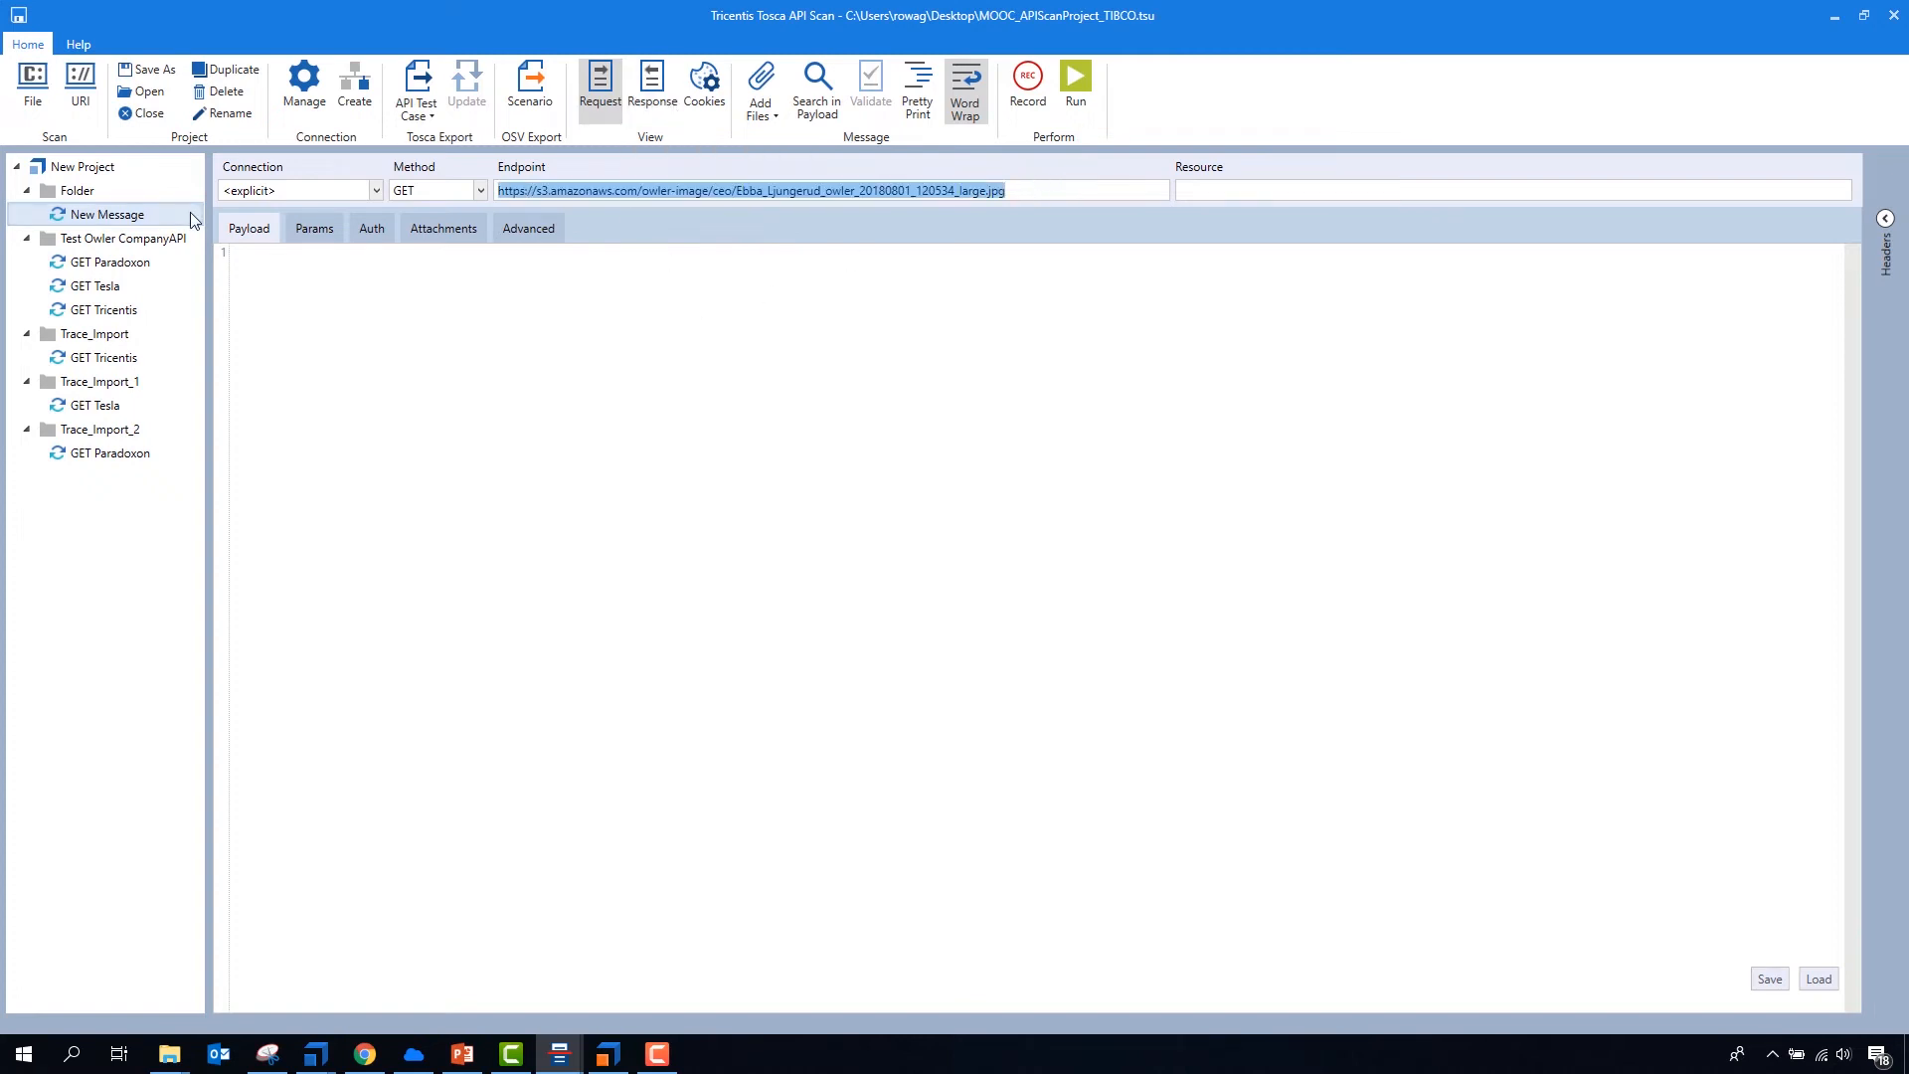
type("http")
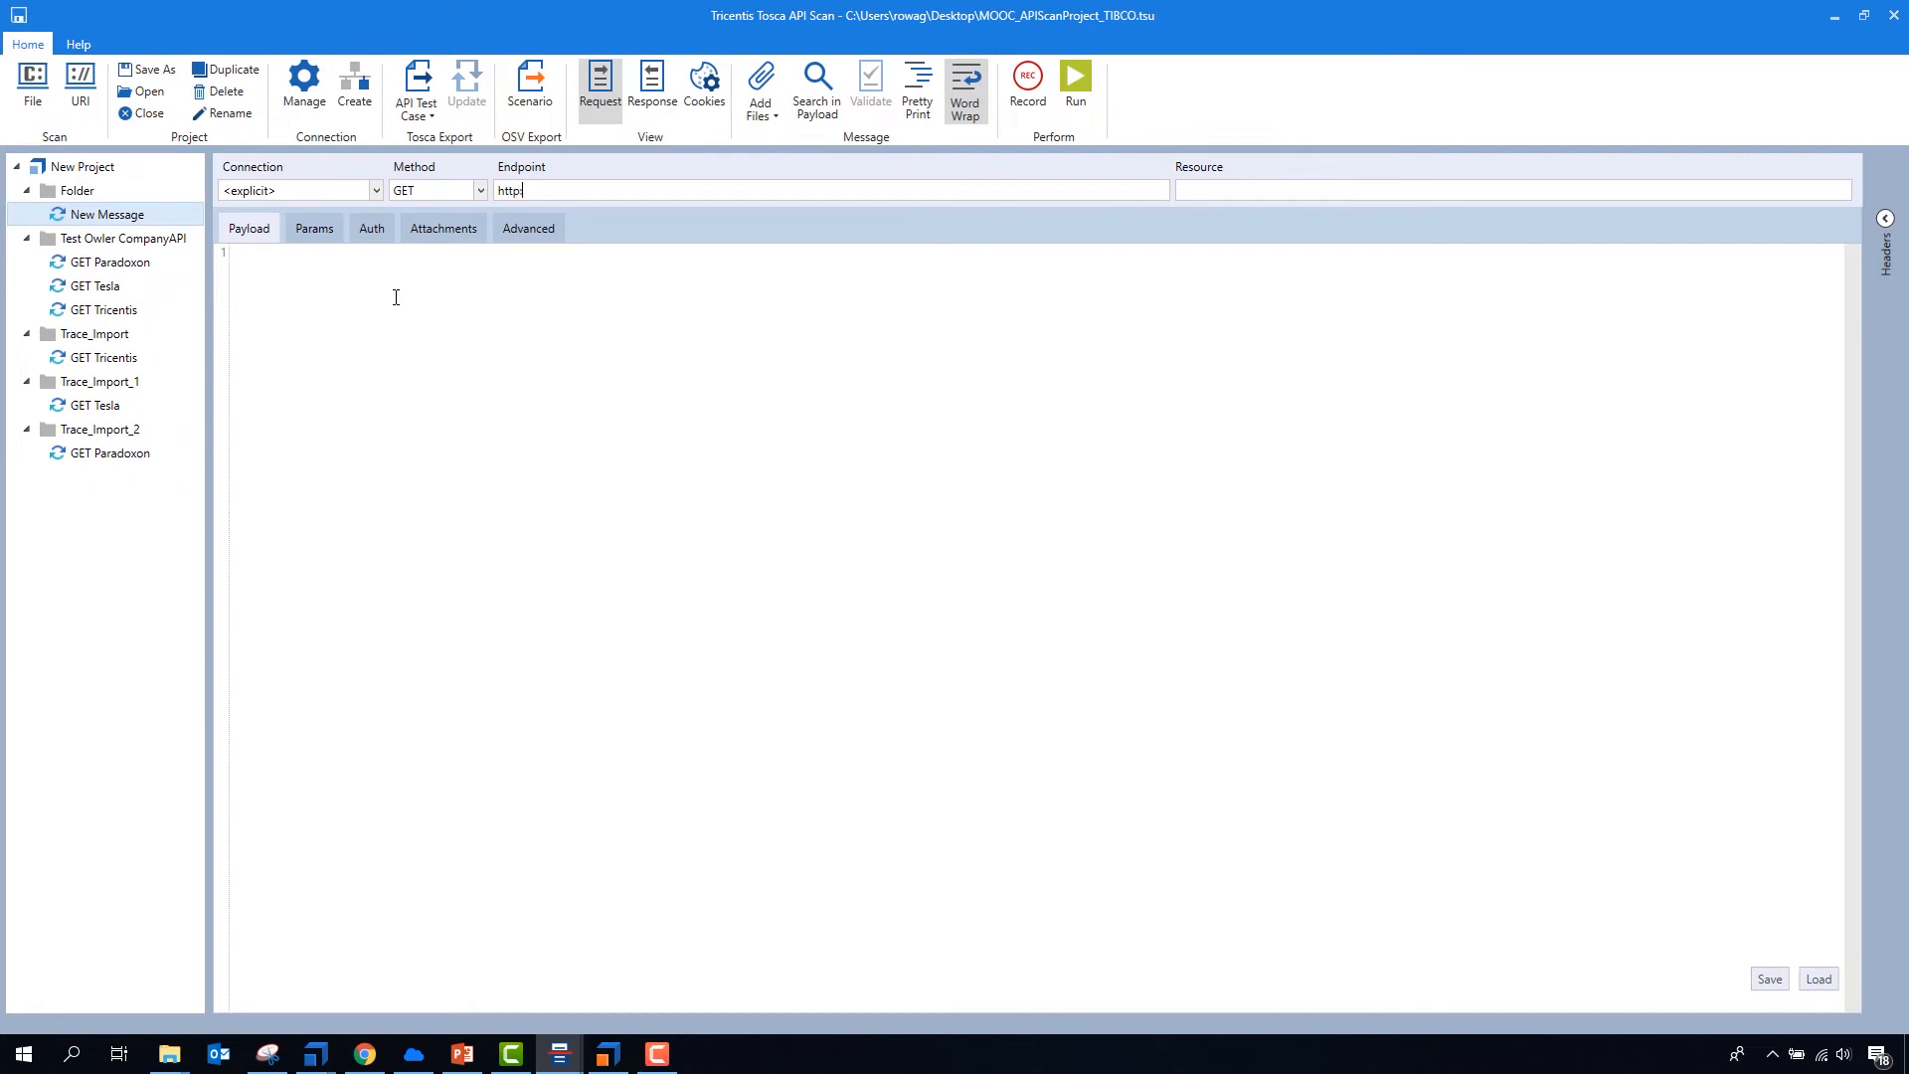
type("://www.tricentis.com")
key("F5")
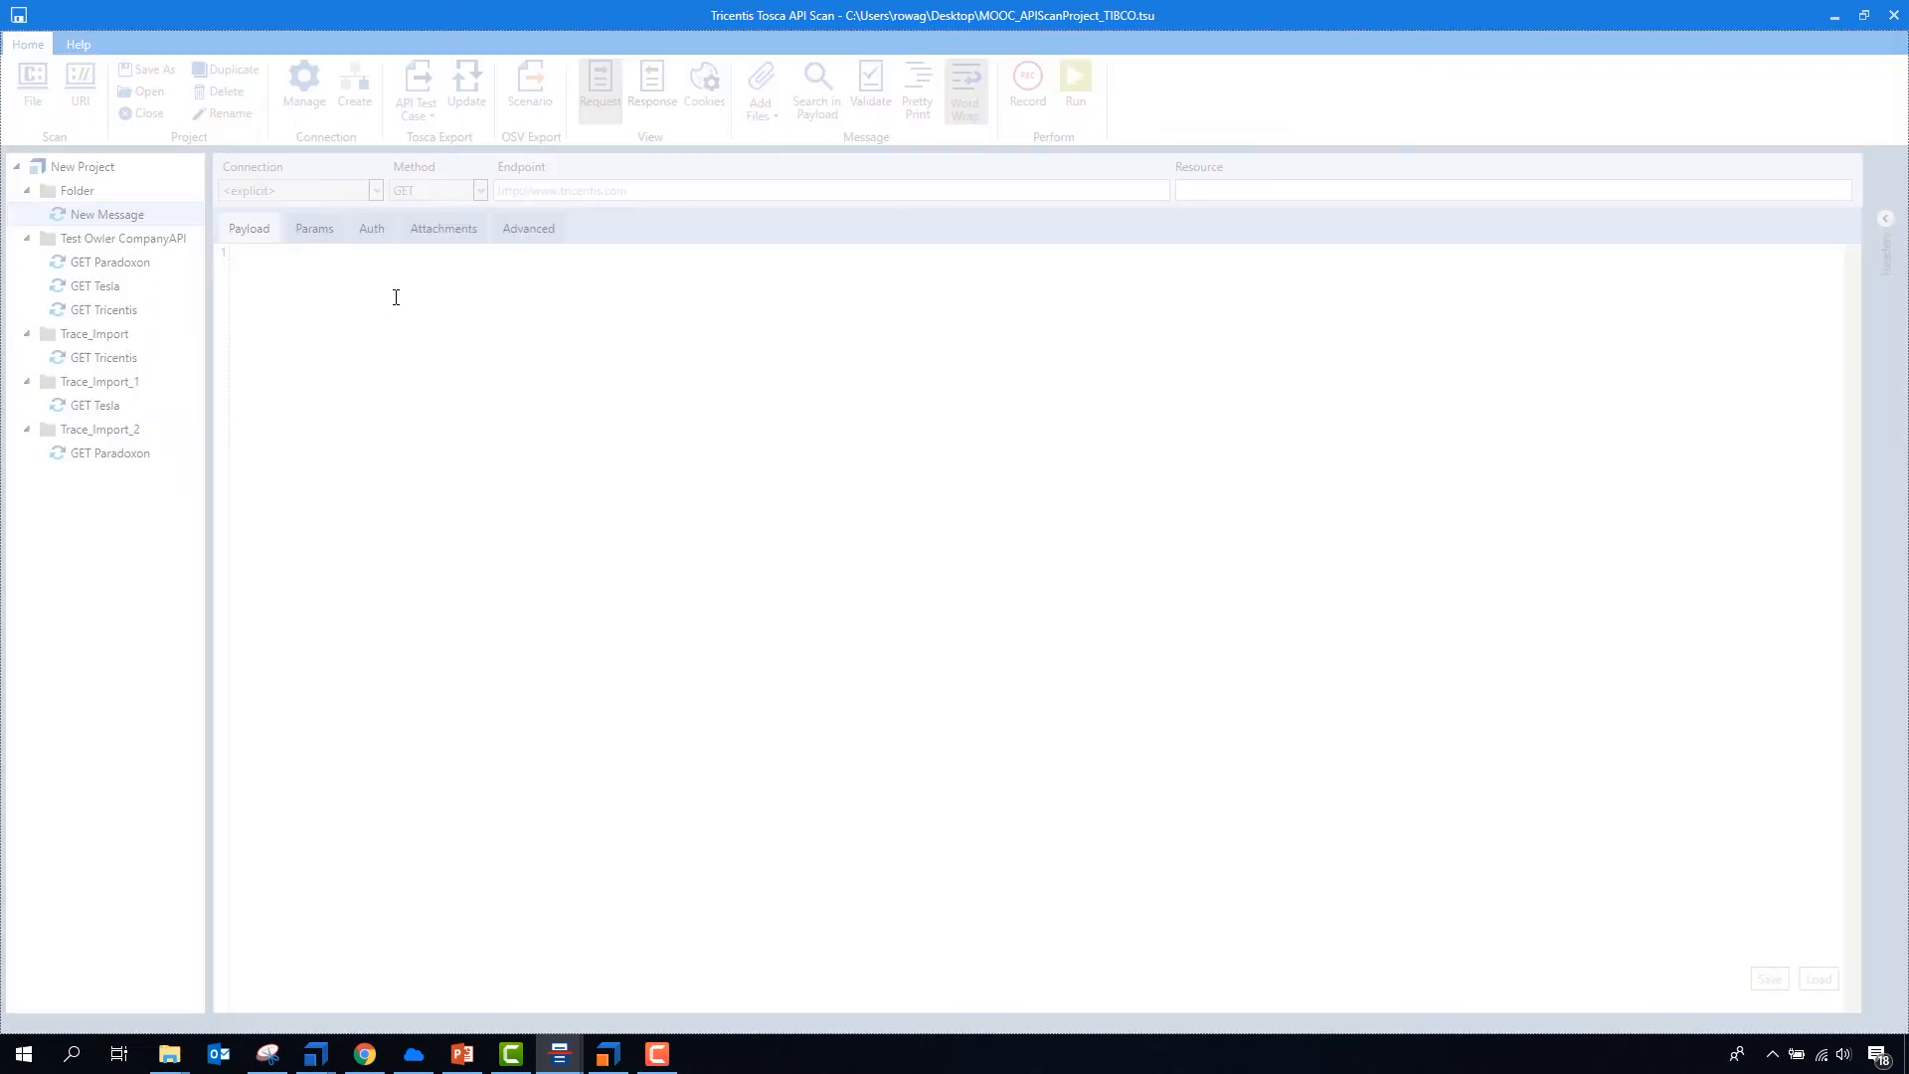
left_click(426, 311)
scroll(529, 357, "down", 3)
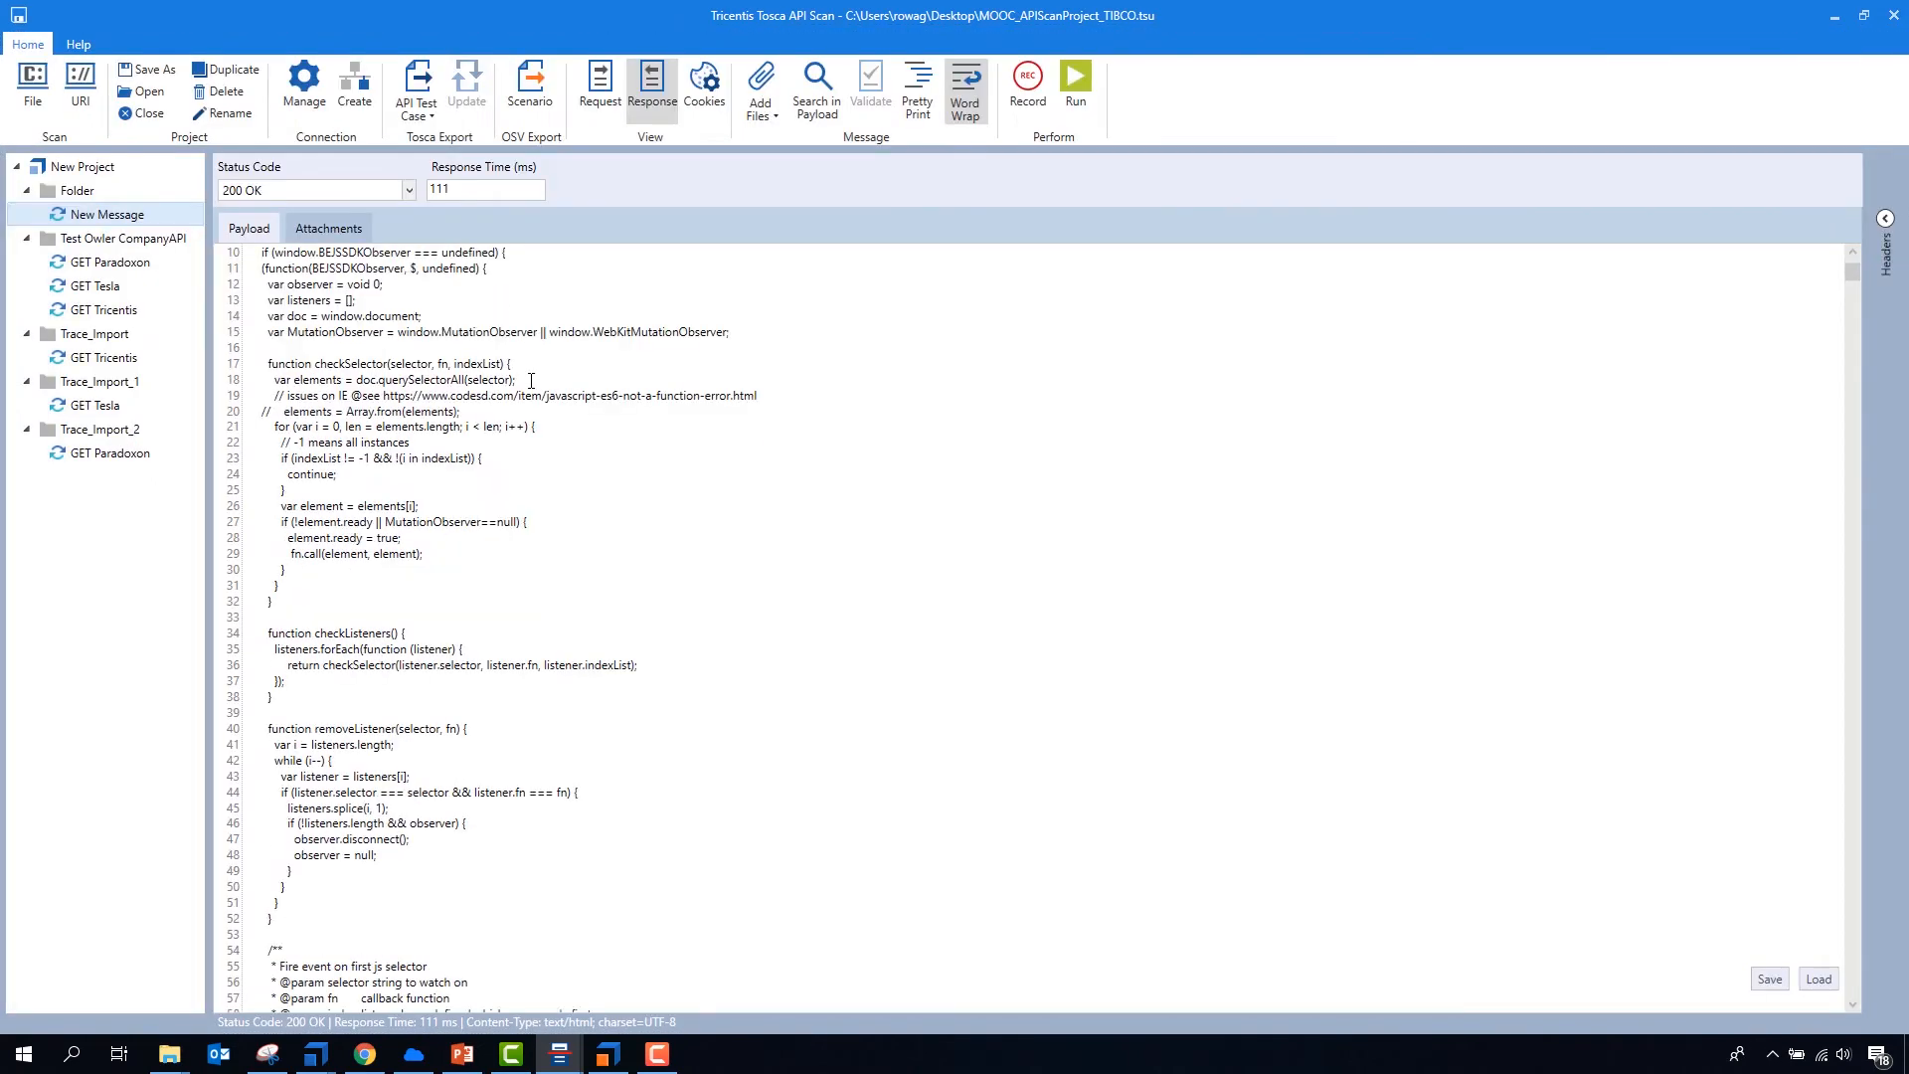
scroll(527, 497, "up", 3)
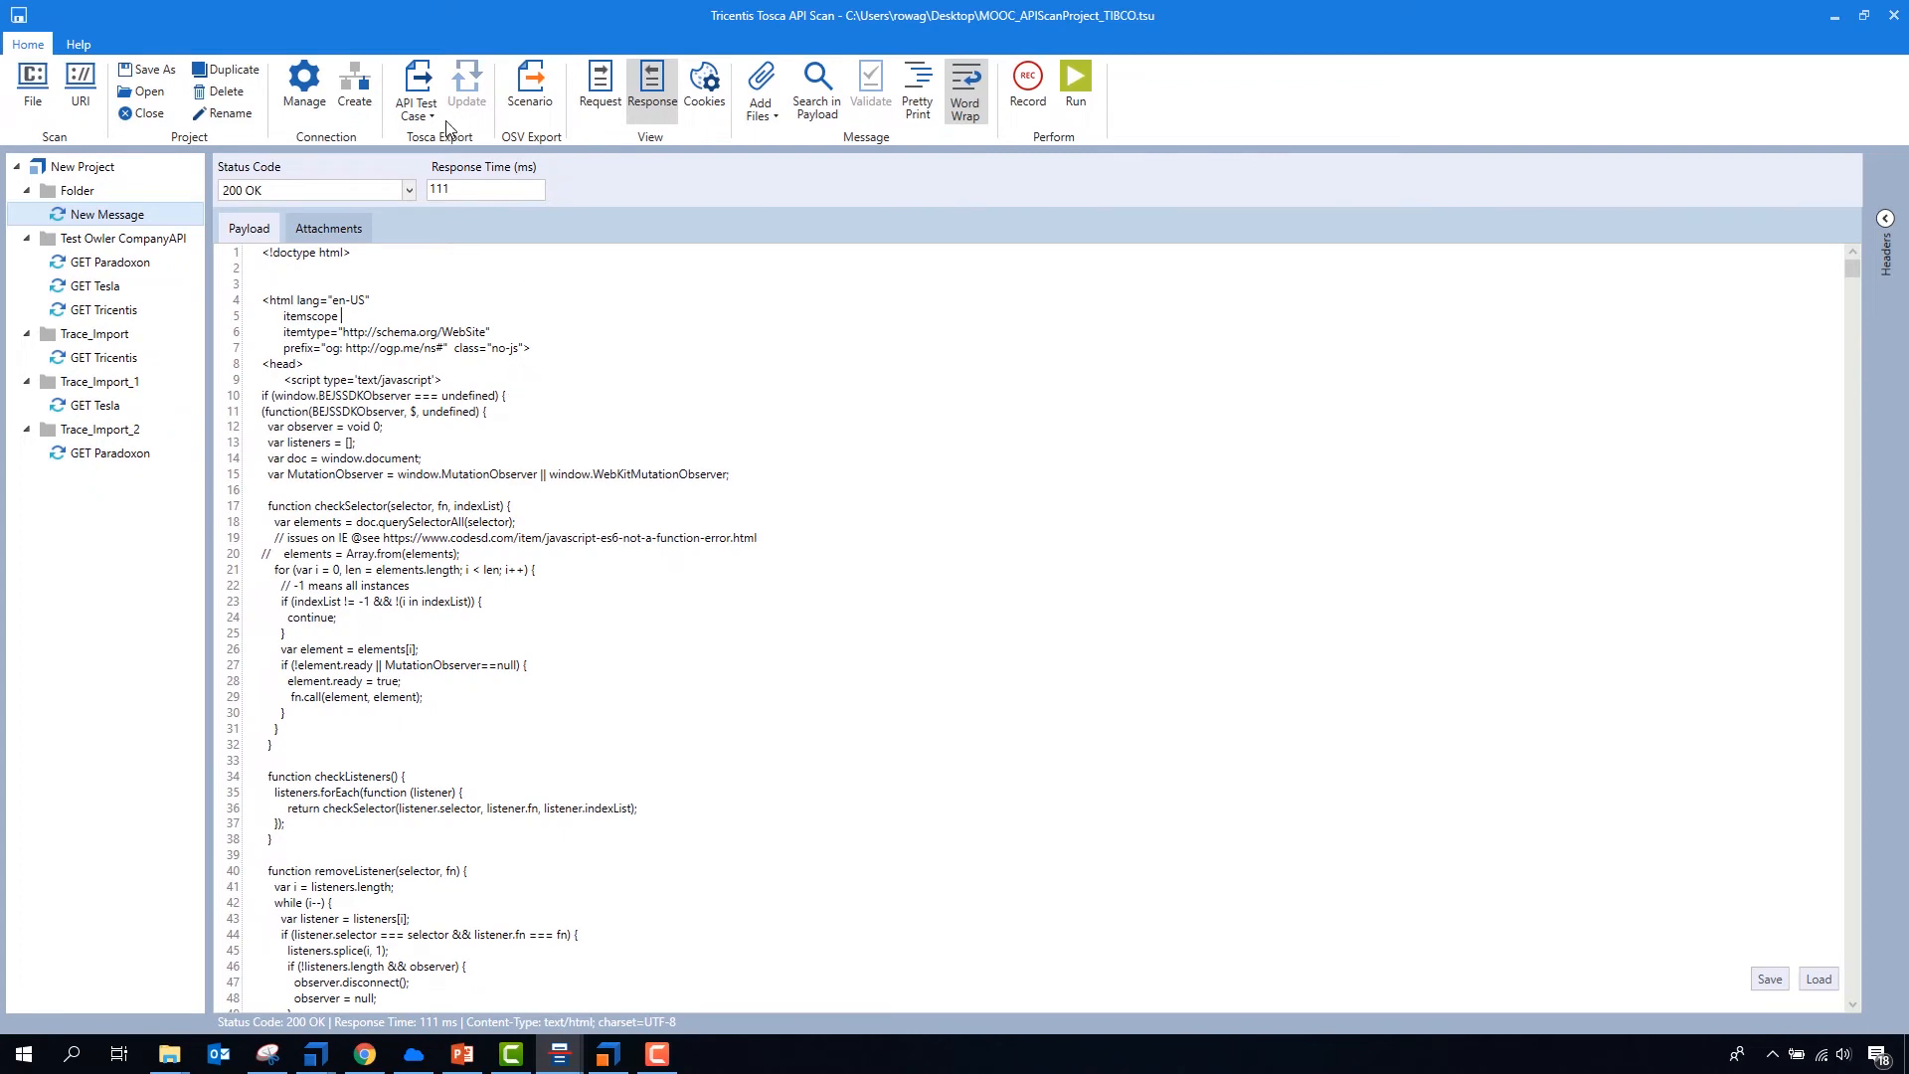
- Export New Message as an API test case, switch to Tosca Commander and expand the TestCases folder of ApiScan_Import_1
left_click(425, 76)
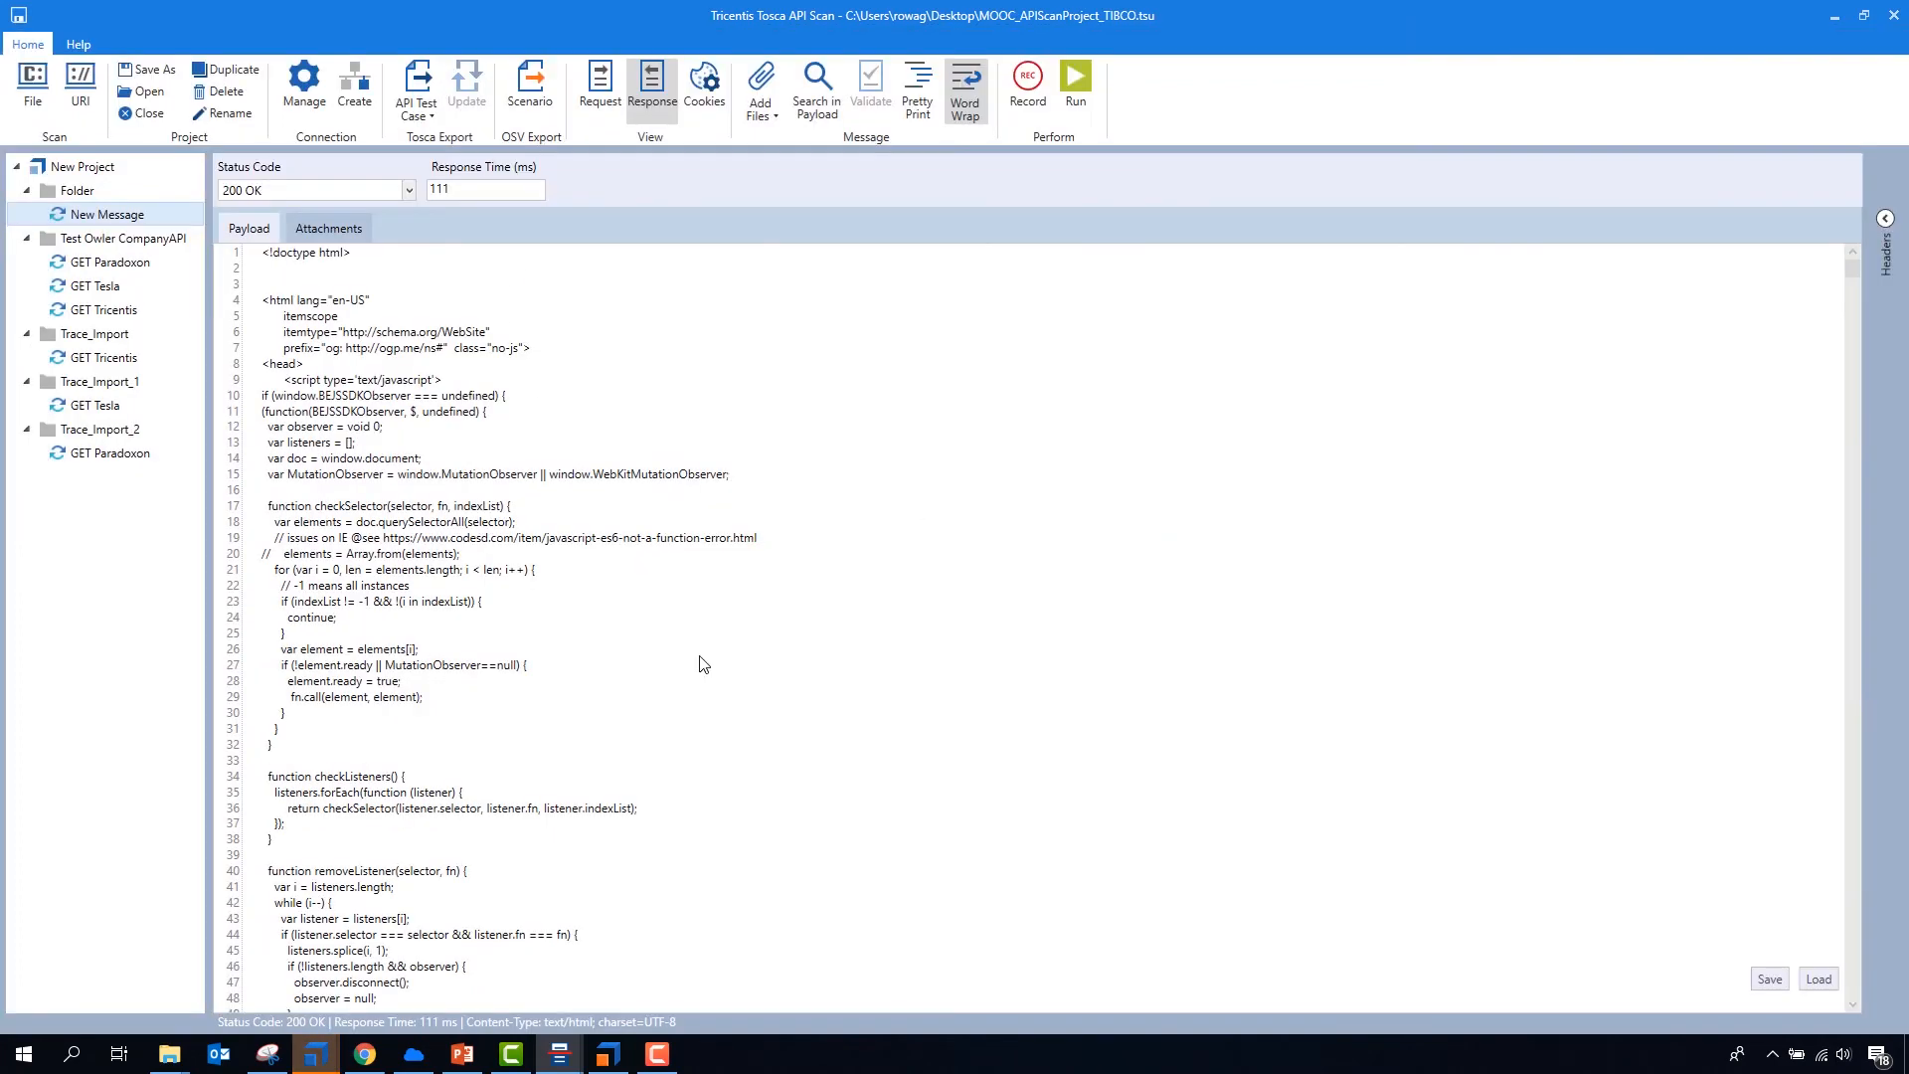
mouse_move(334, 1059)
left_click(238, 971)
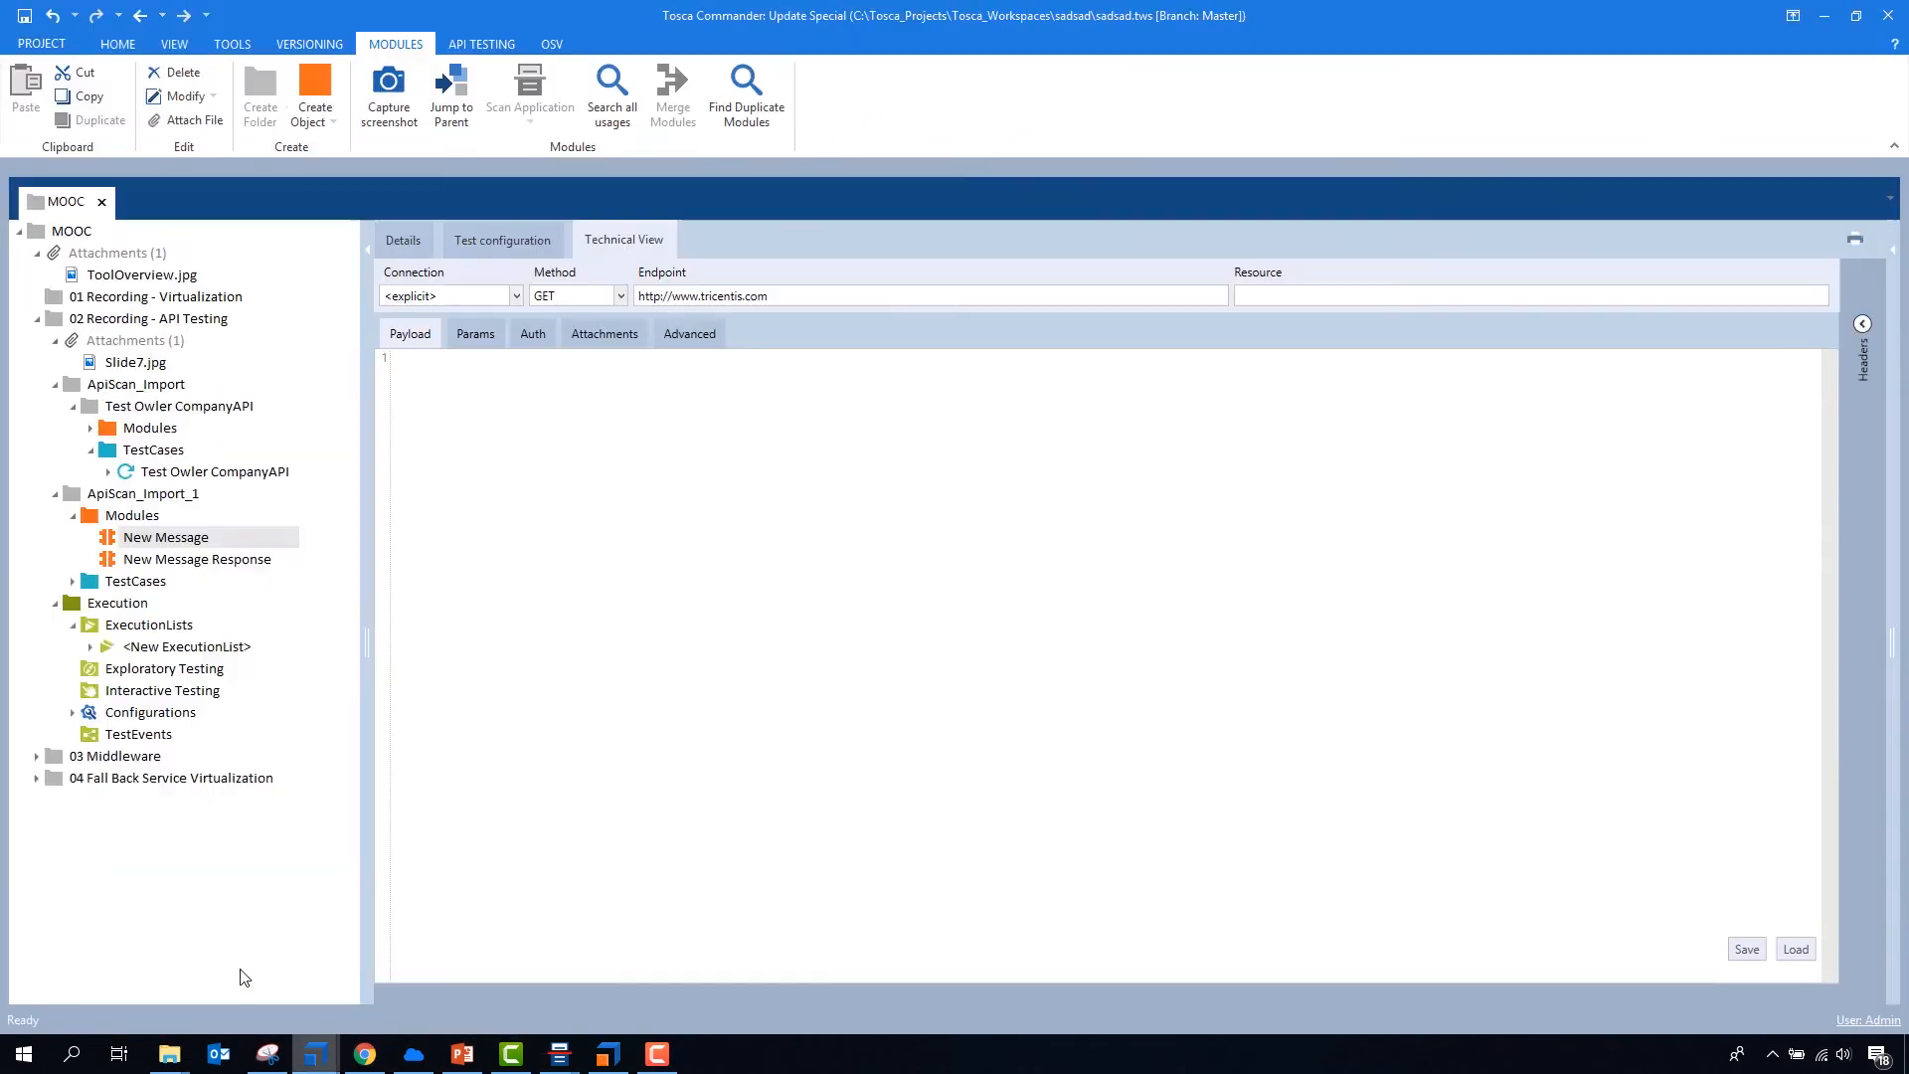
left_click(74, 582)
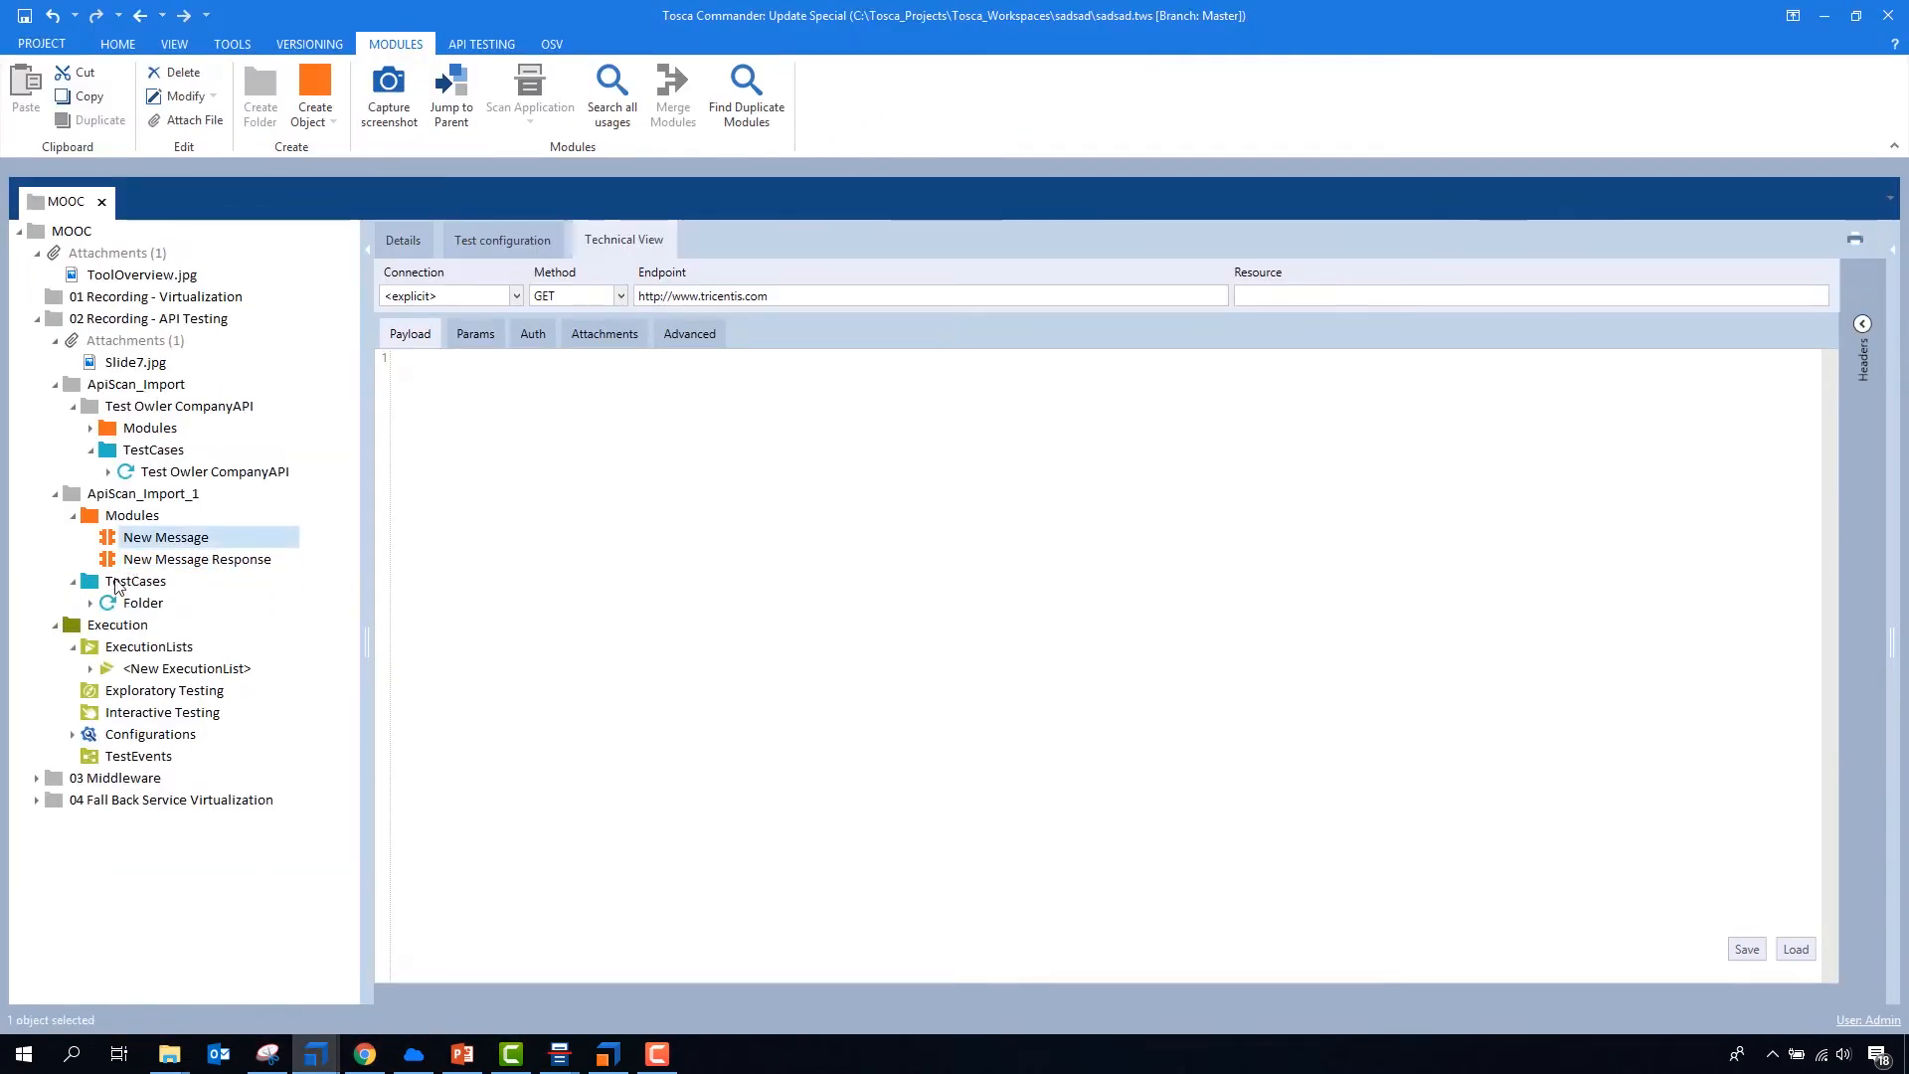
- Add the status code and the response time as module attributes of the New Message Response module
left_click(197, 559)
left_click(455, 298)
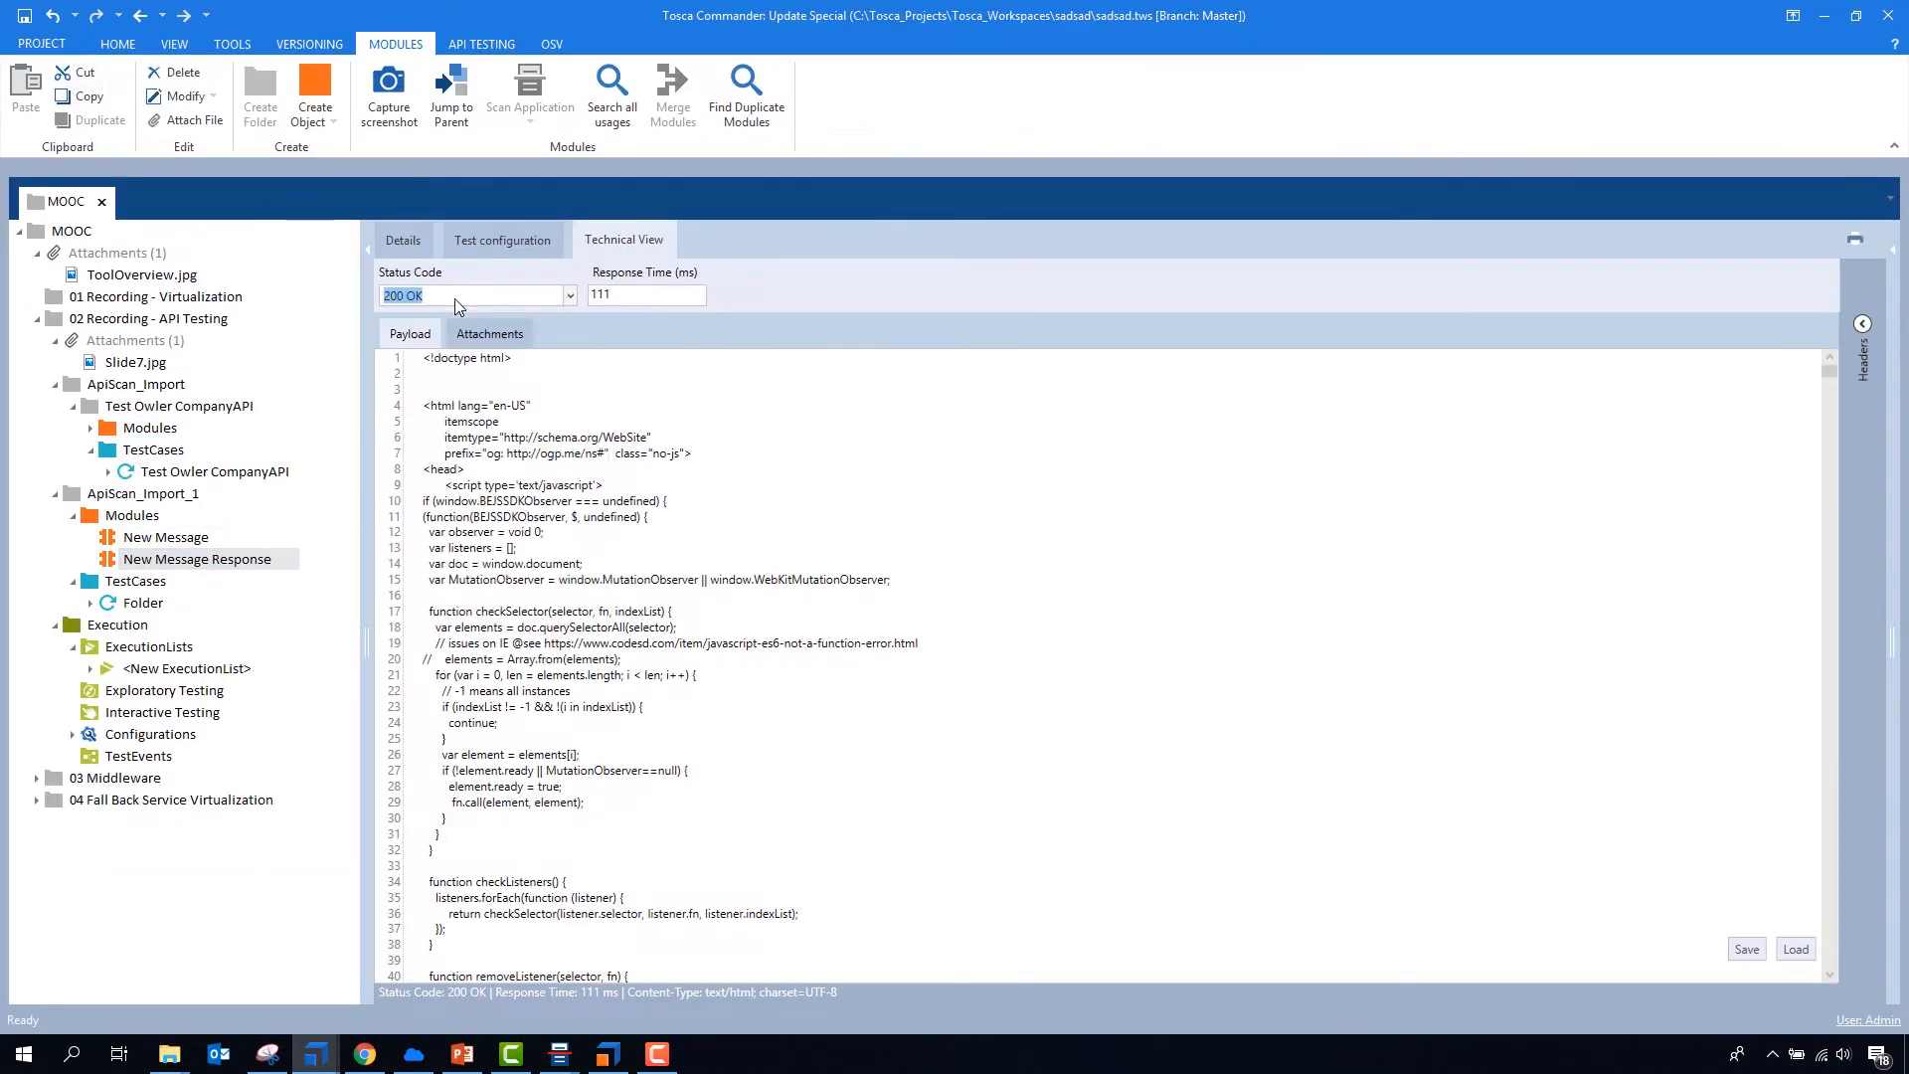
left_click(468, 41)
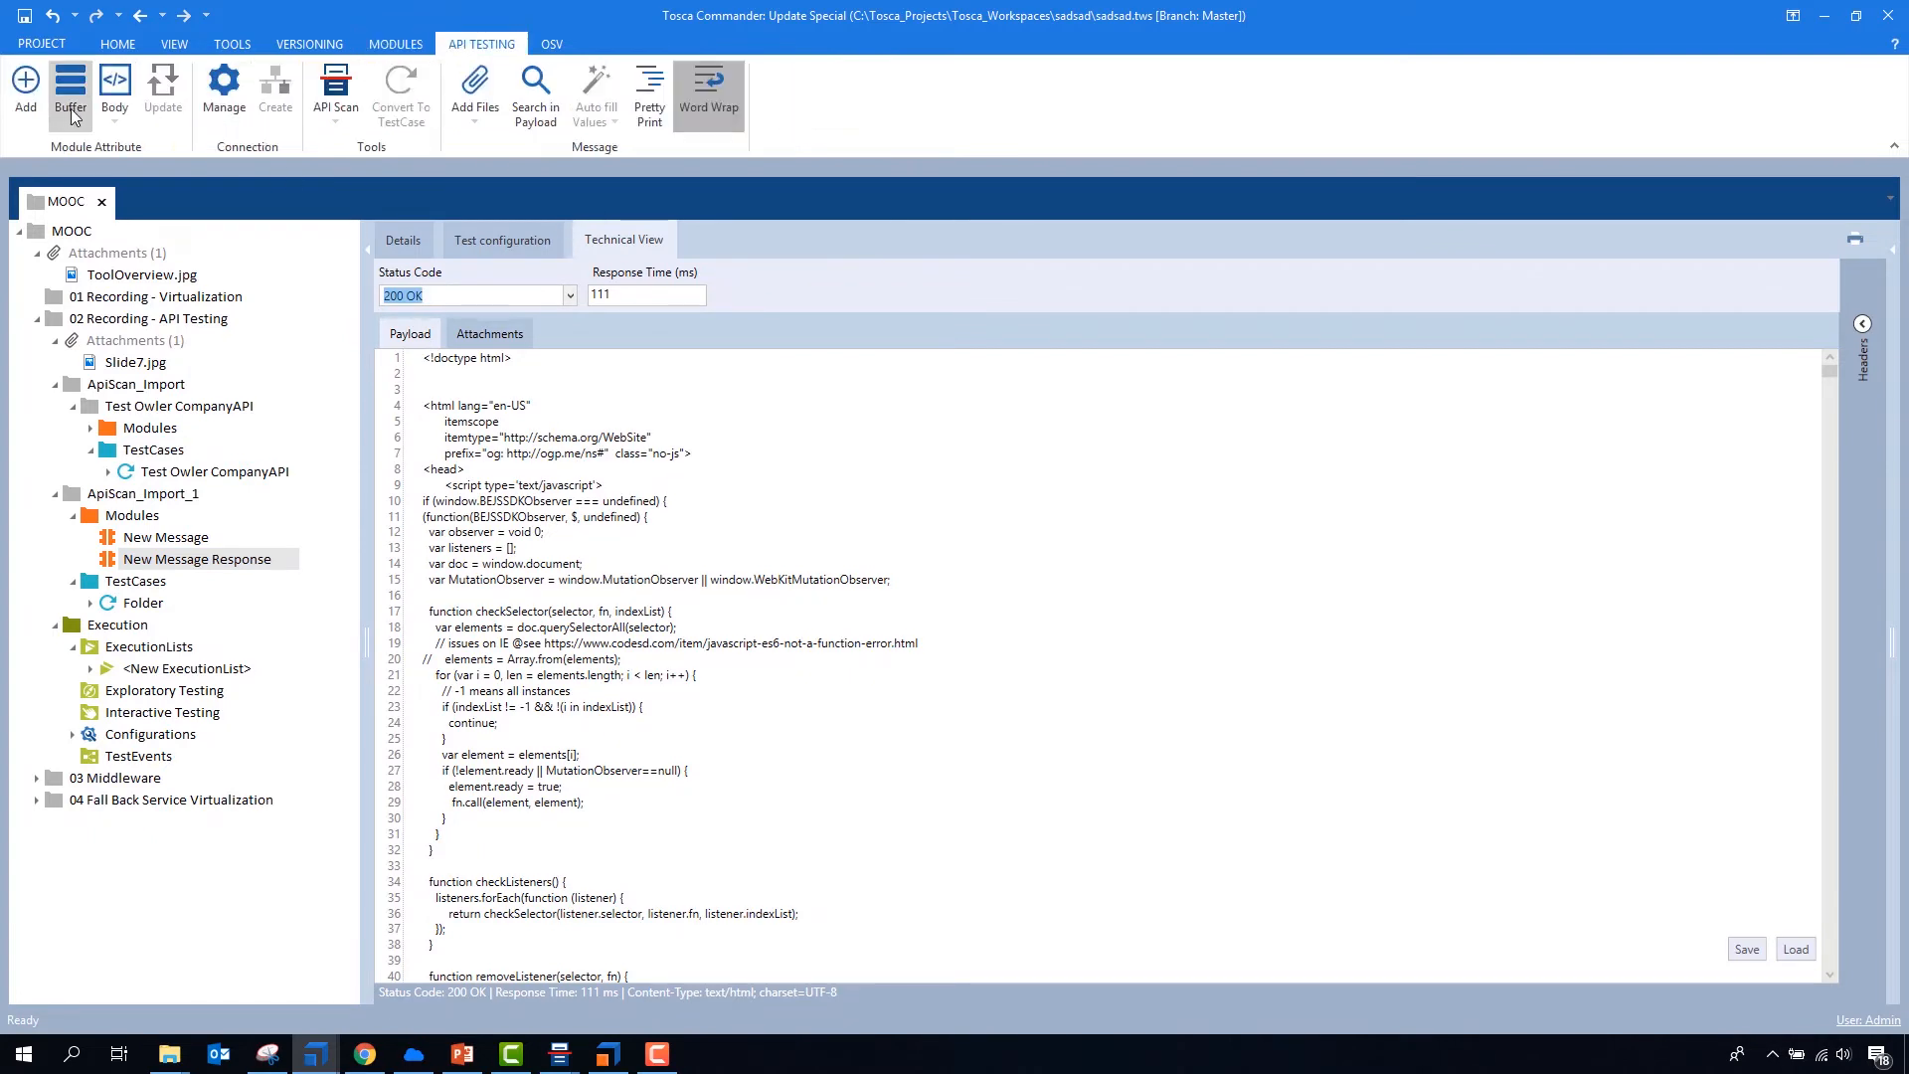
left_click(26, 87)
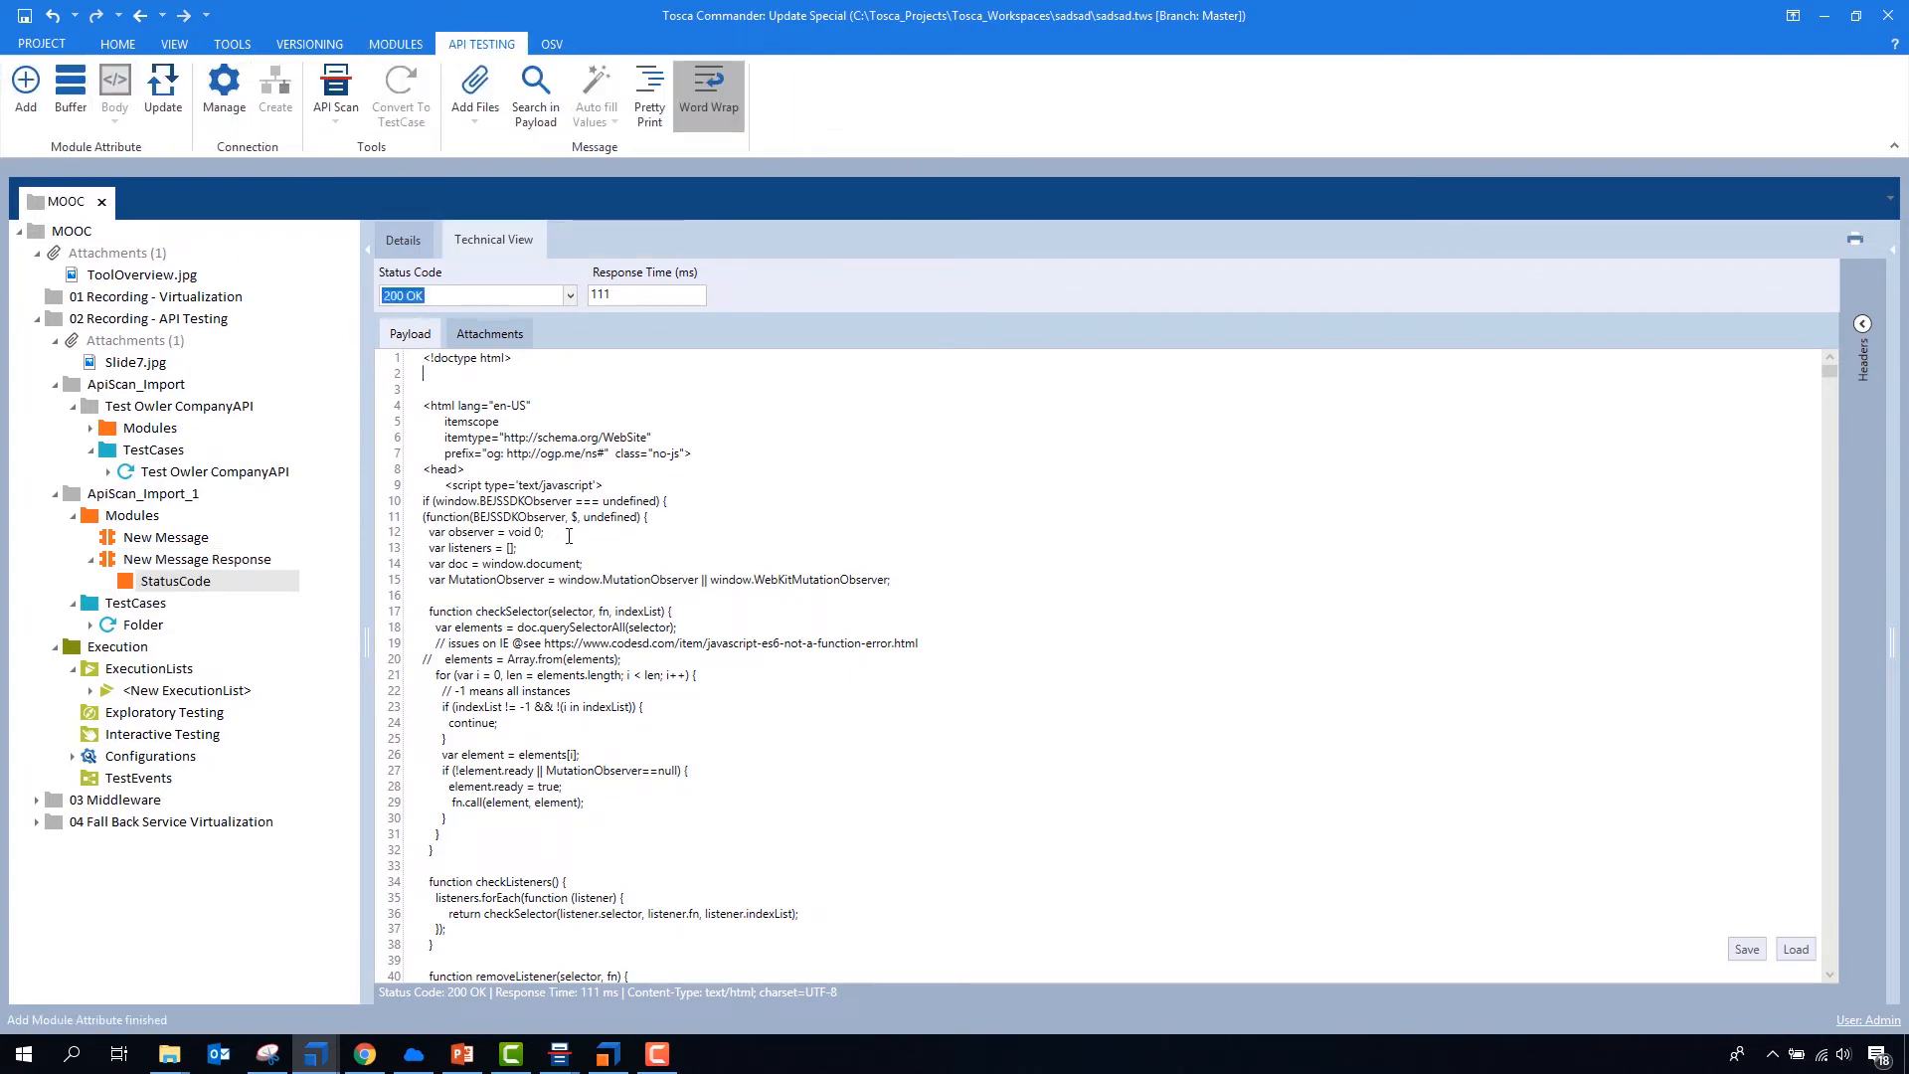
left_click(633, 294)
left_click(26, 88)
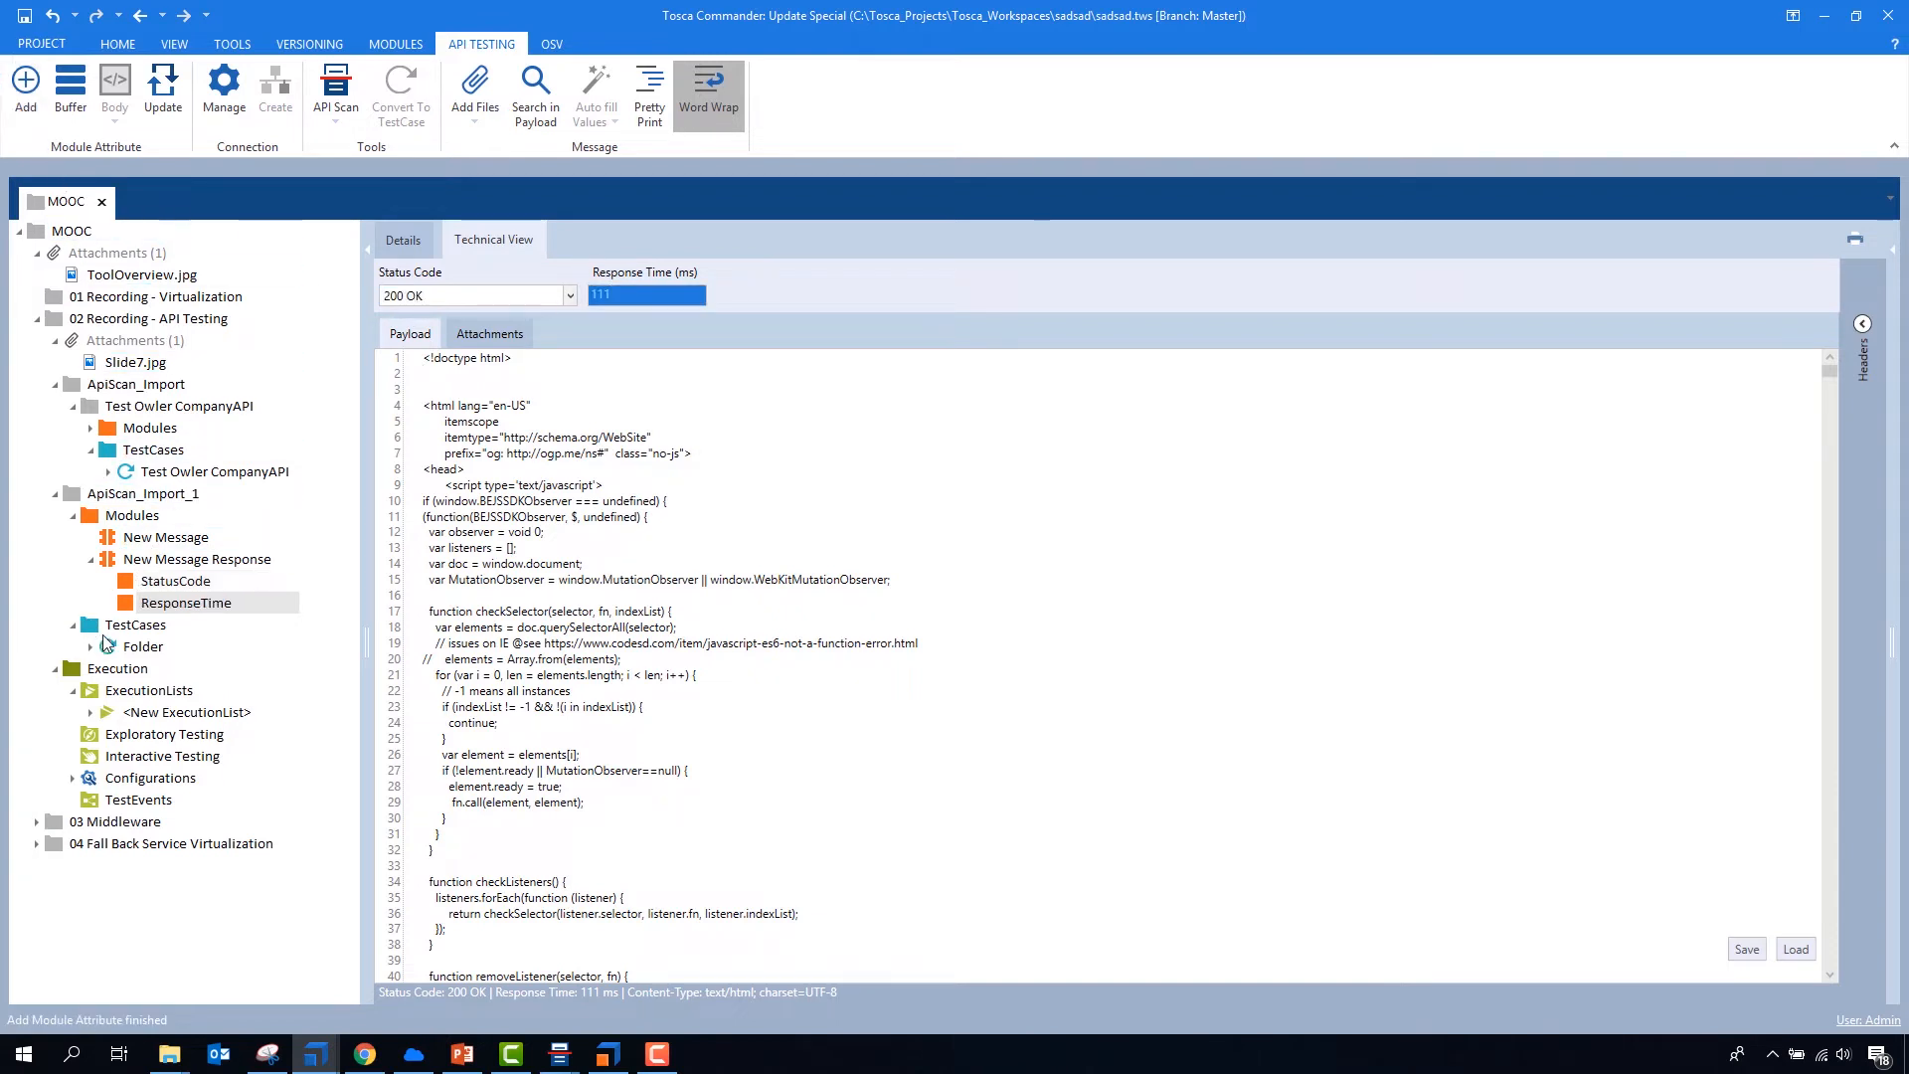
- Auto-fill the StatusCode and ResponseTime values of the New Message Response step in the Folder test case
left_click(110, 646)
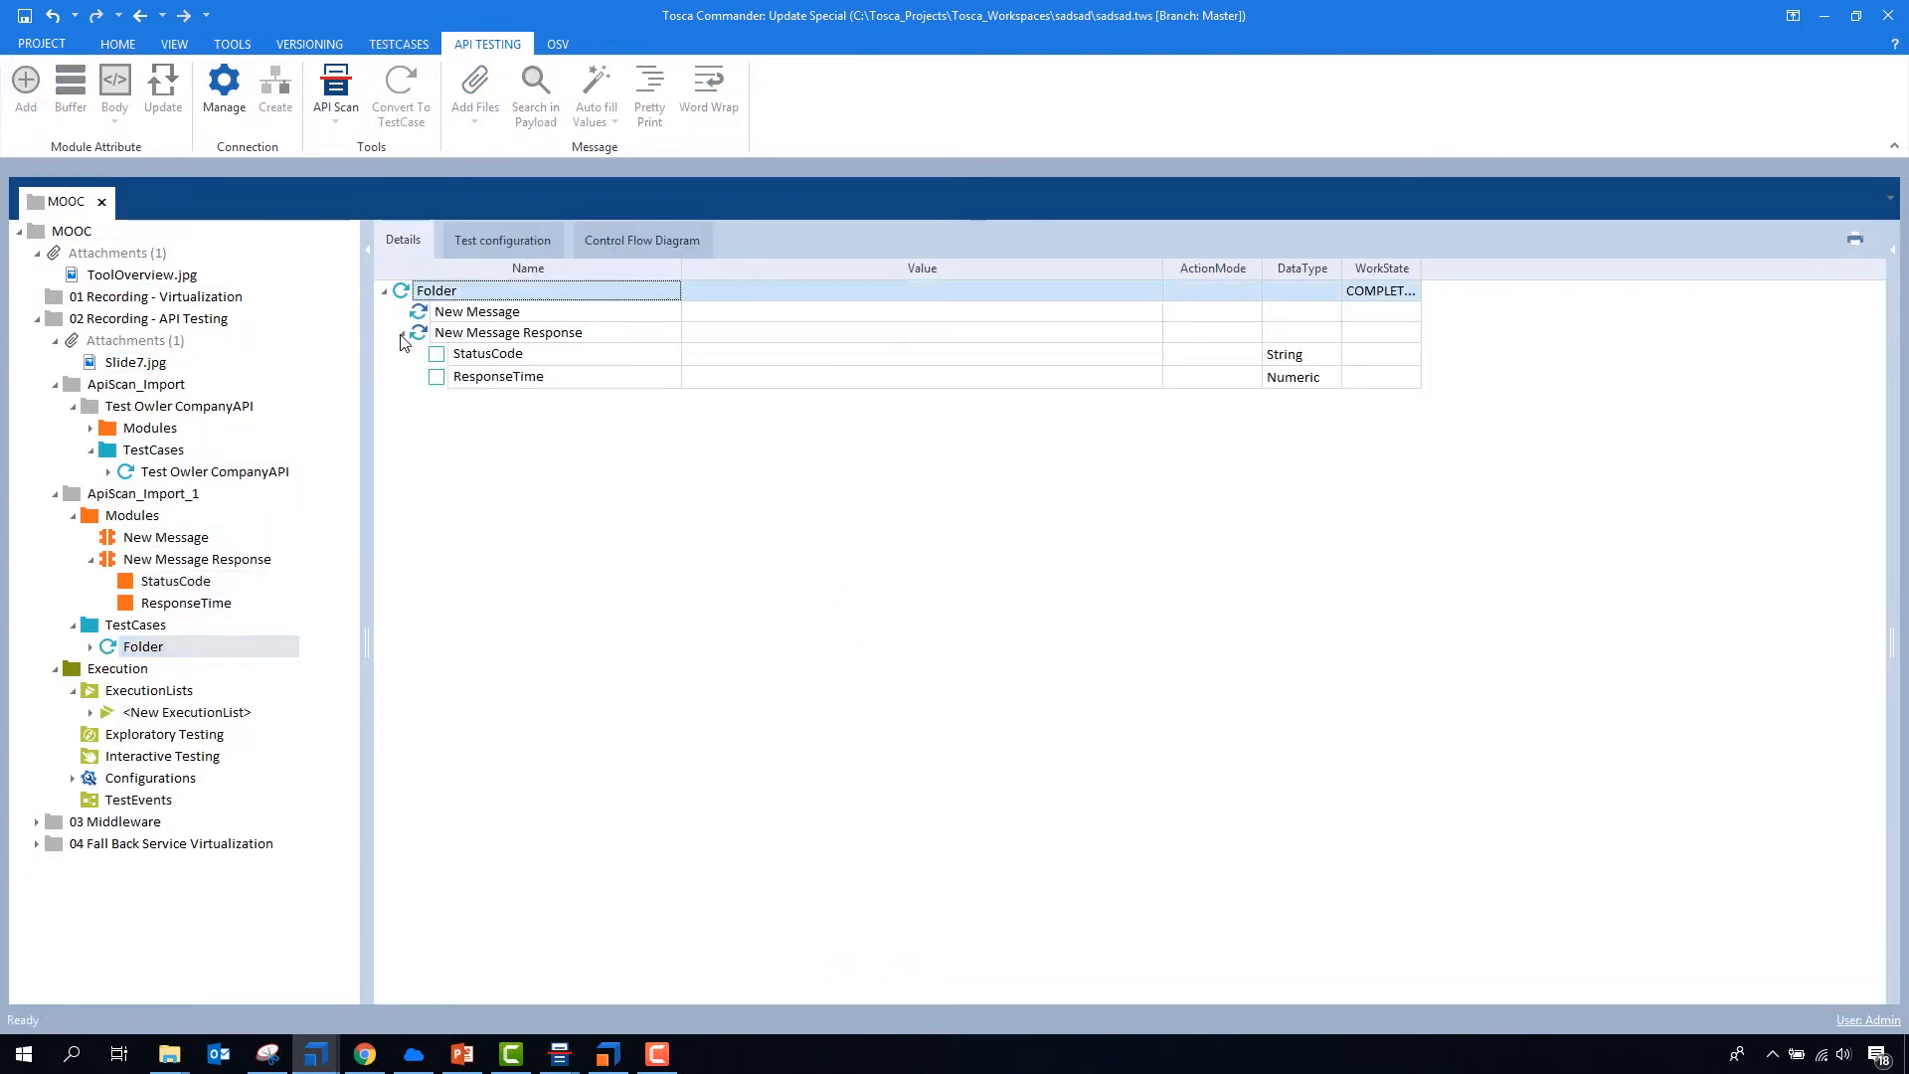
left_click(402, 338)
left_click(600, 78)
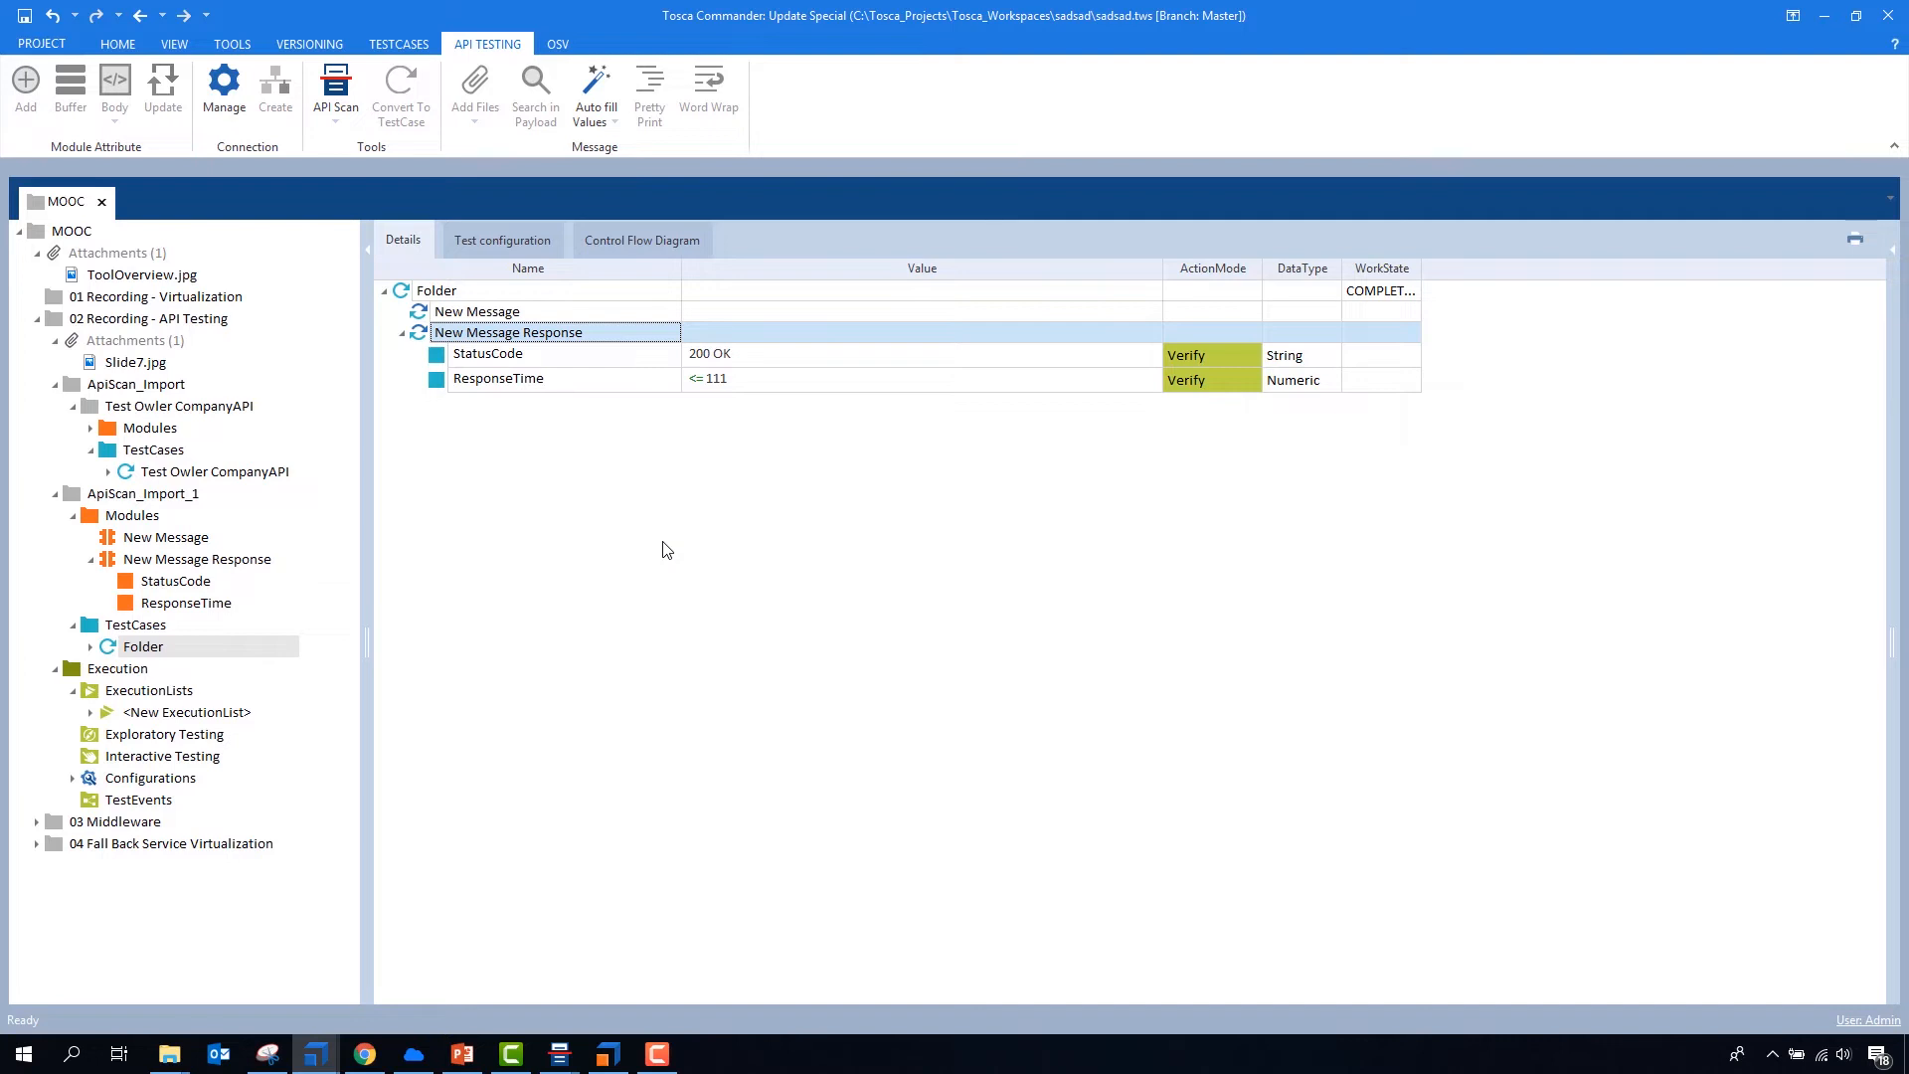
- Collapse the ApiScan_Import, ApiScan_Import_1 and 02 Recording - API Testing folders in the project tree
left_click(55, 385)
left_click(55, 407)
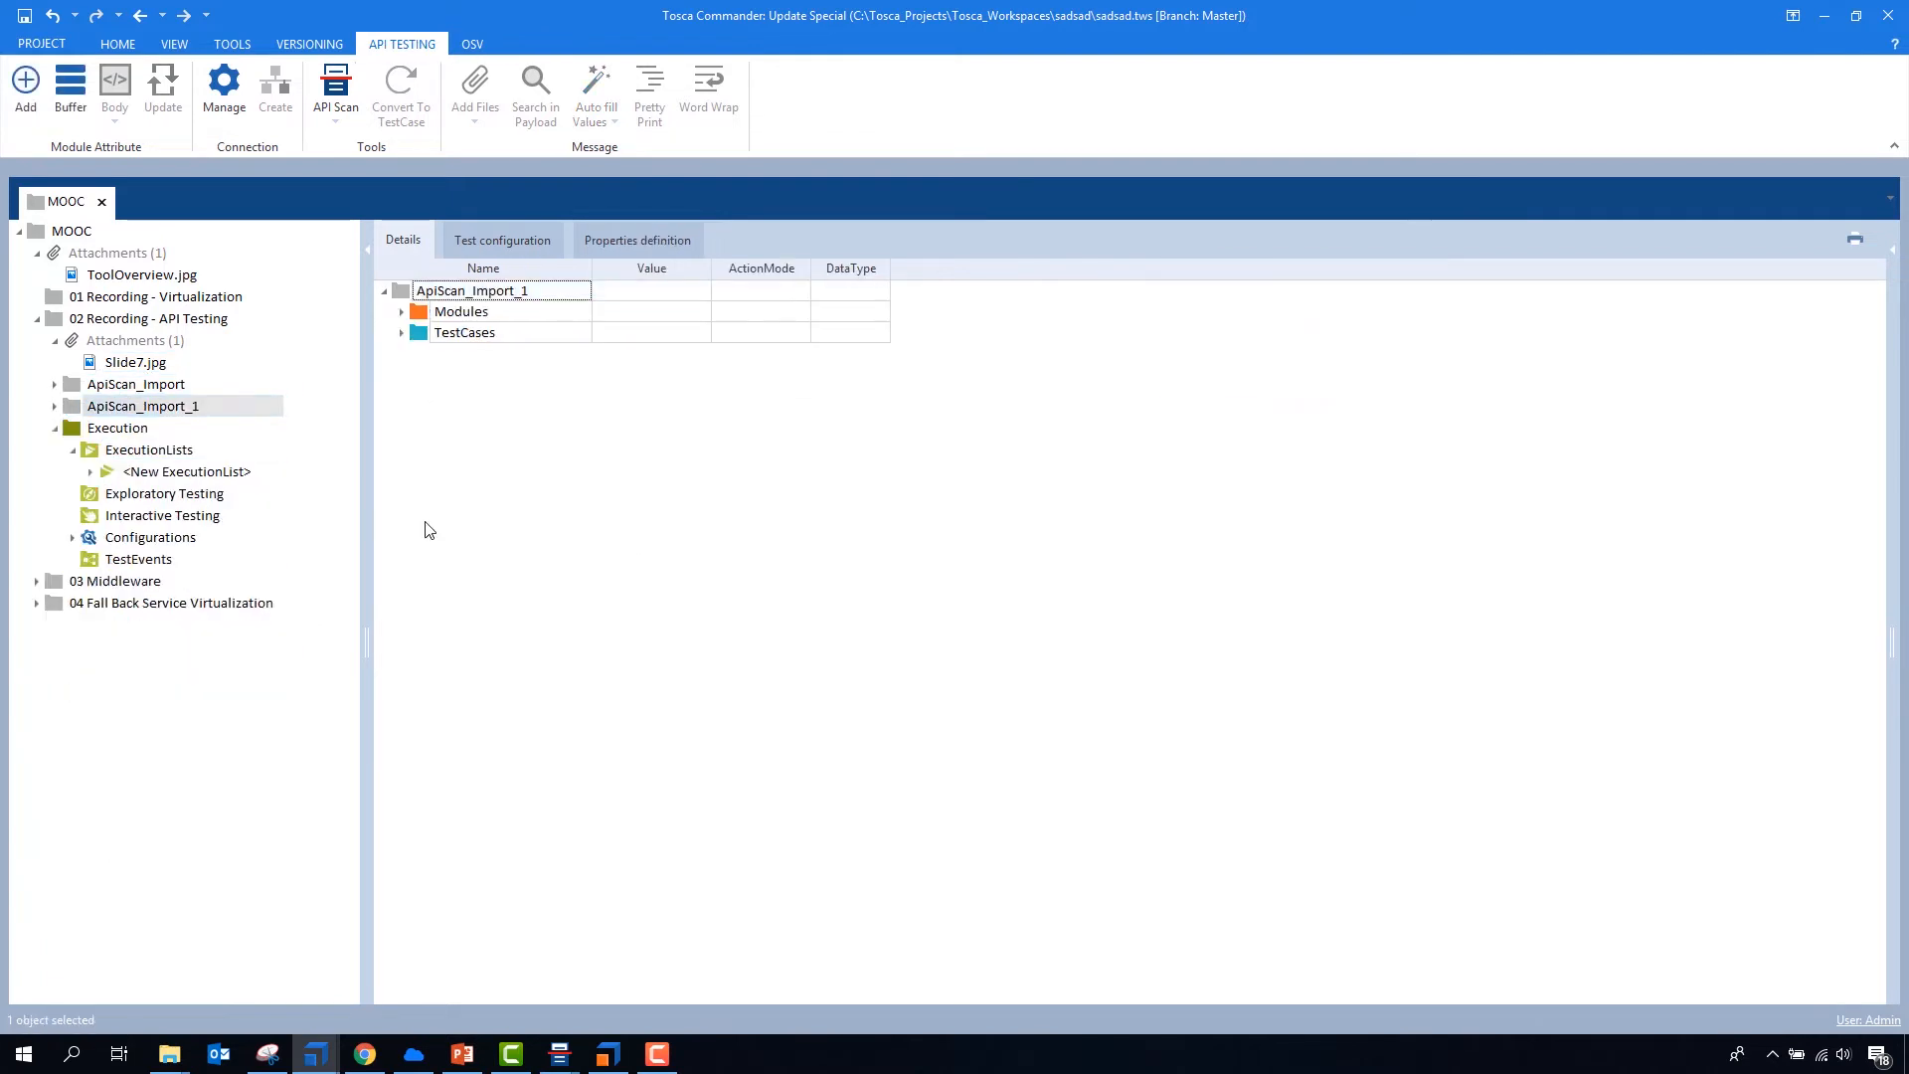
left_click(36, 320)
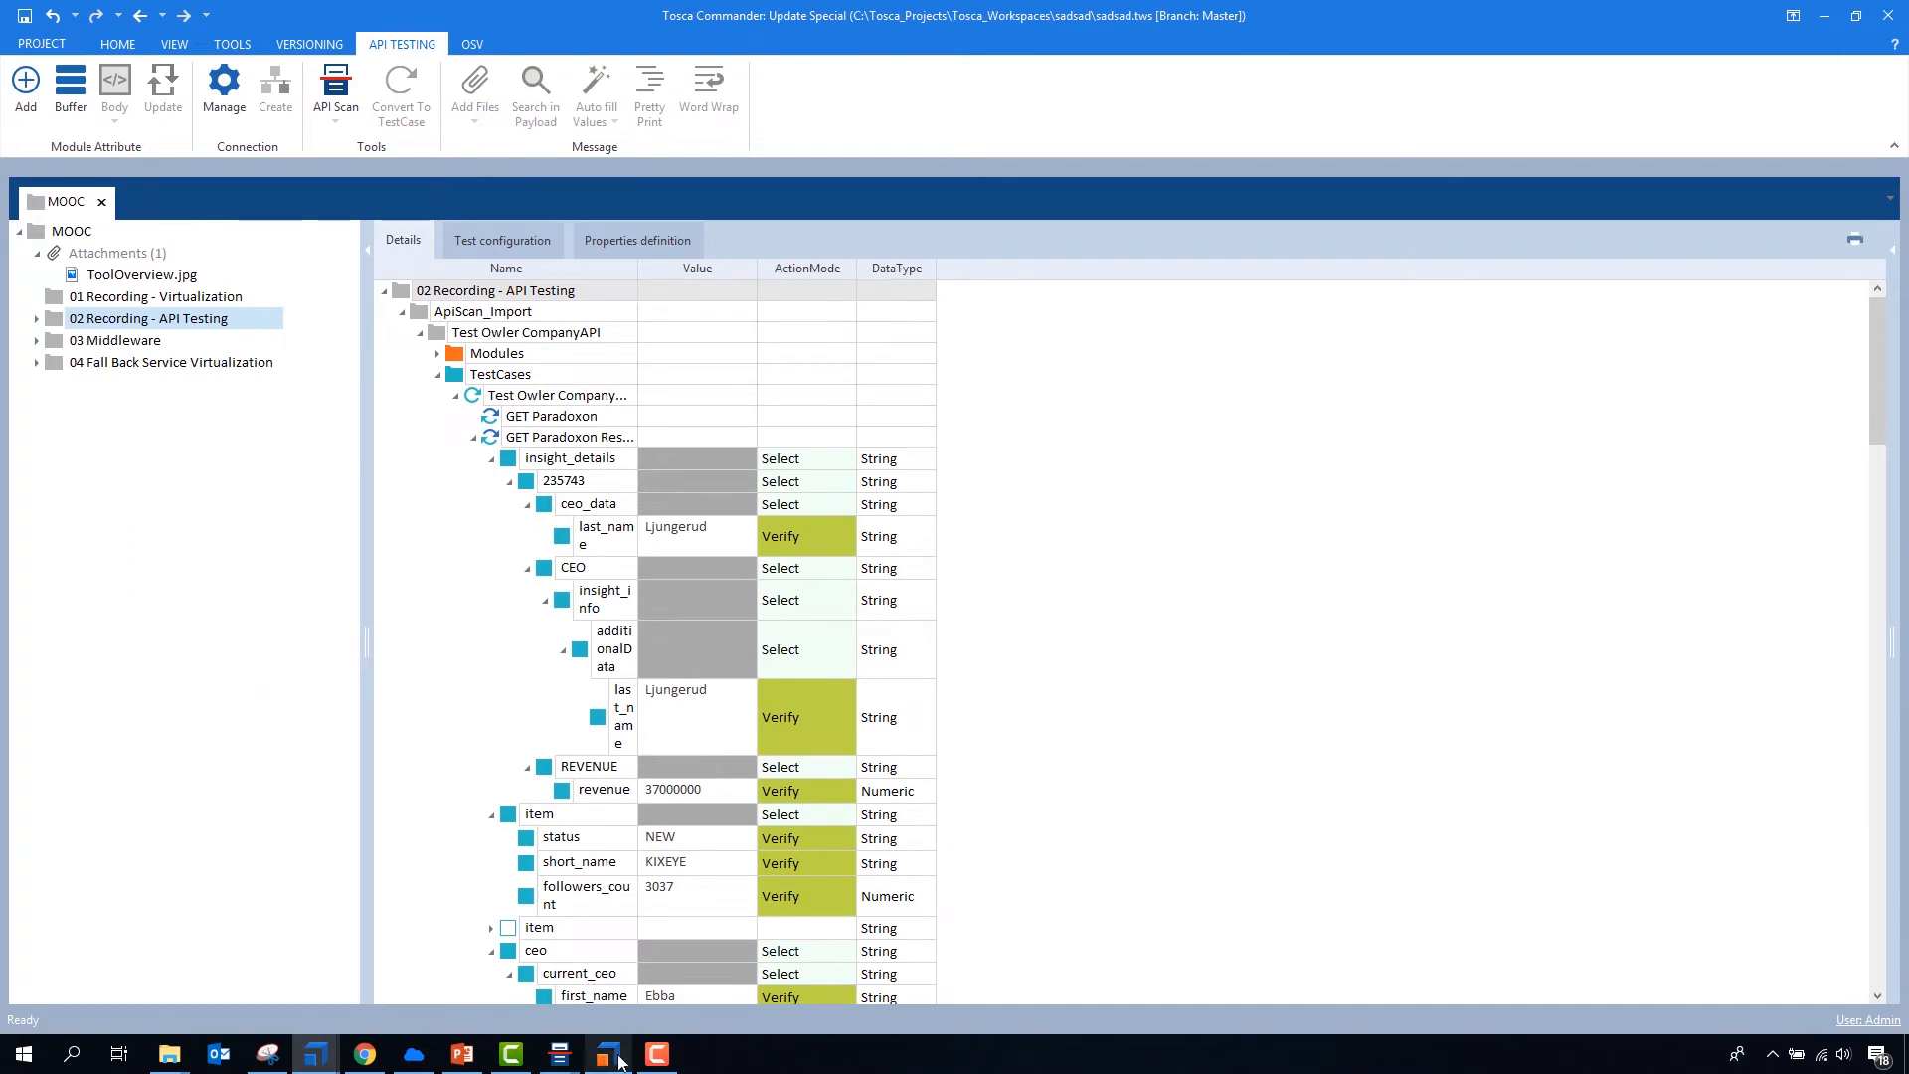
- Switch to PowerPoint and start the slide show from slide 10, JMS / Queues / Topics
left_click(462, 1055)
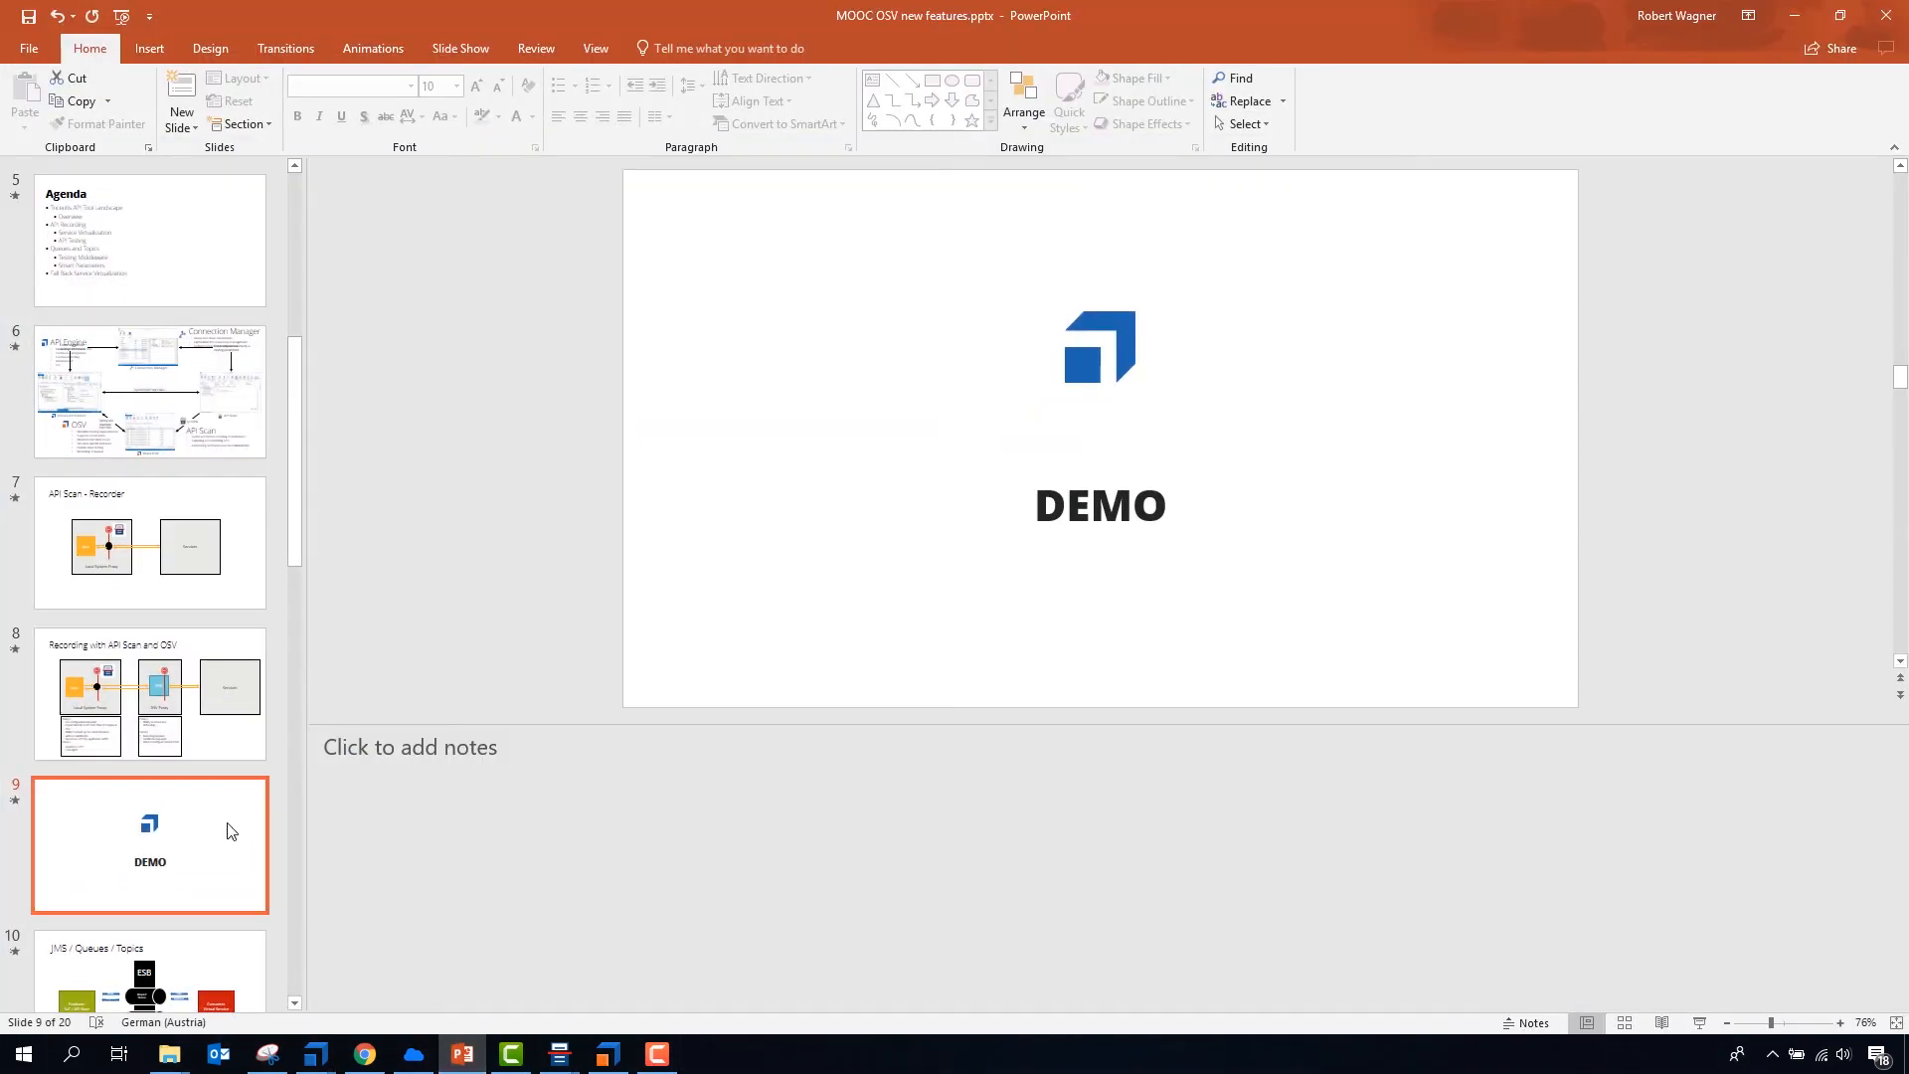
scroll(226, 826, "down", 3)
left_click(186, 739)
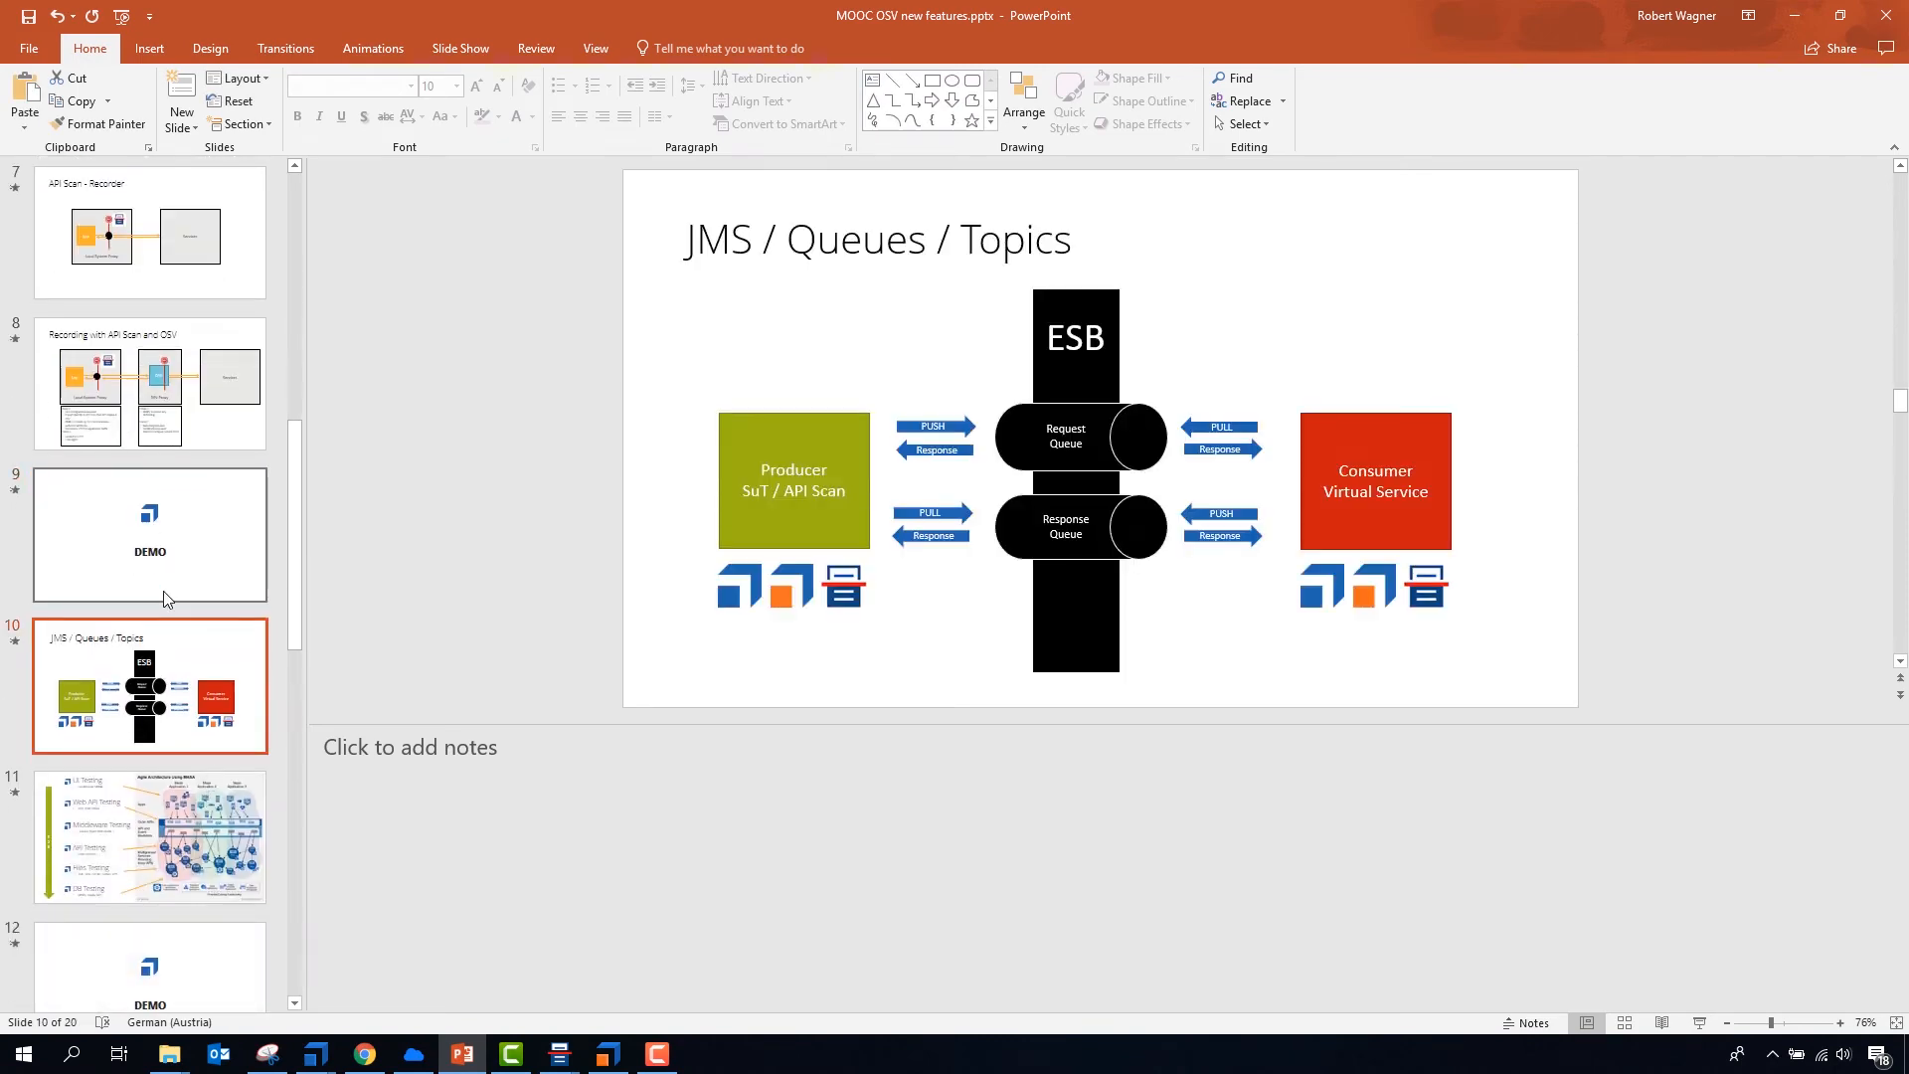
key("shift+F5")
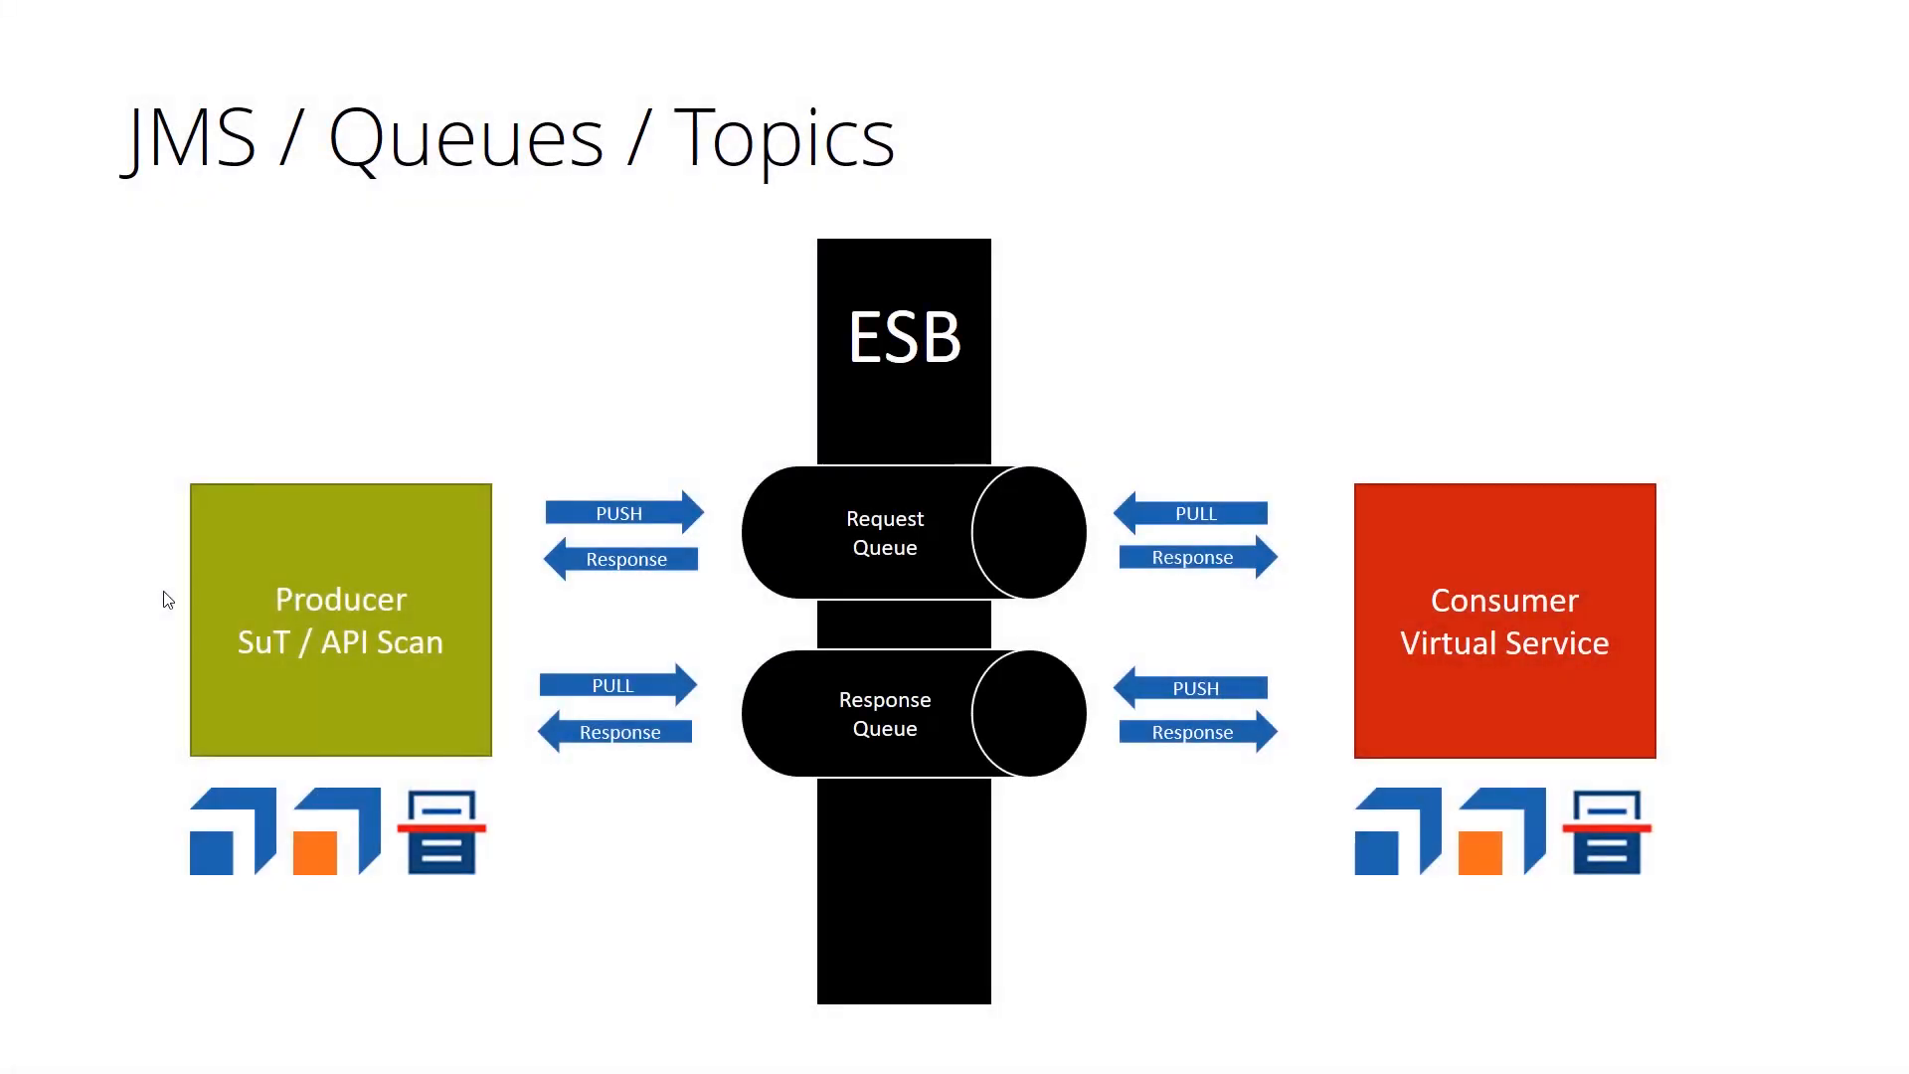
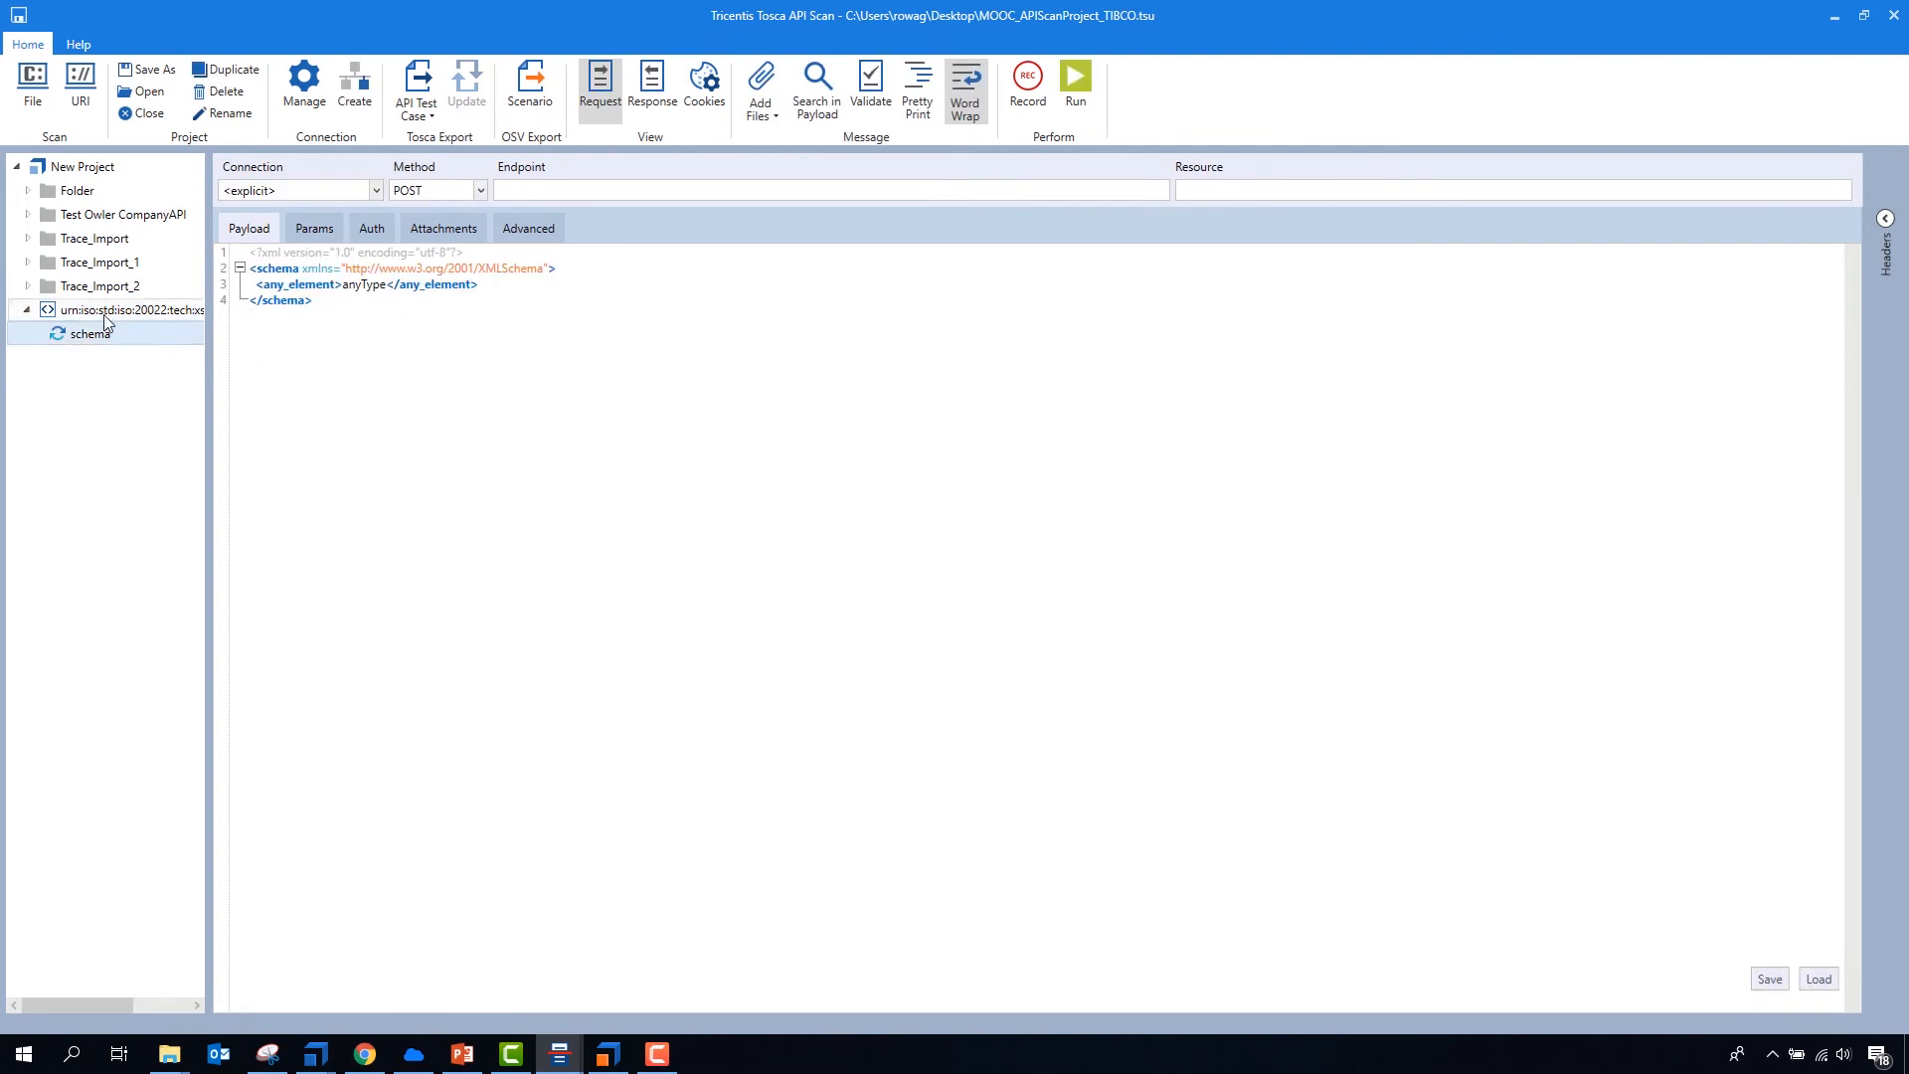
- Load camt.038.001.03_1.xml as the payload of the schema message and validate it
left_click(1818, 979)
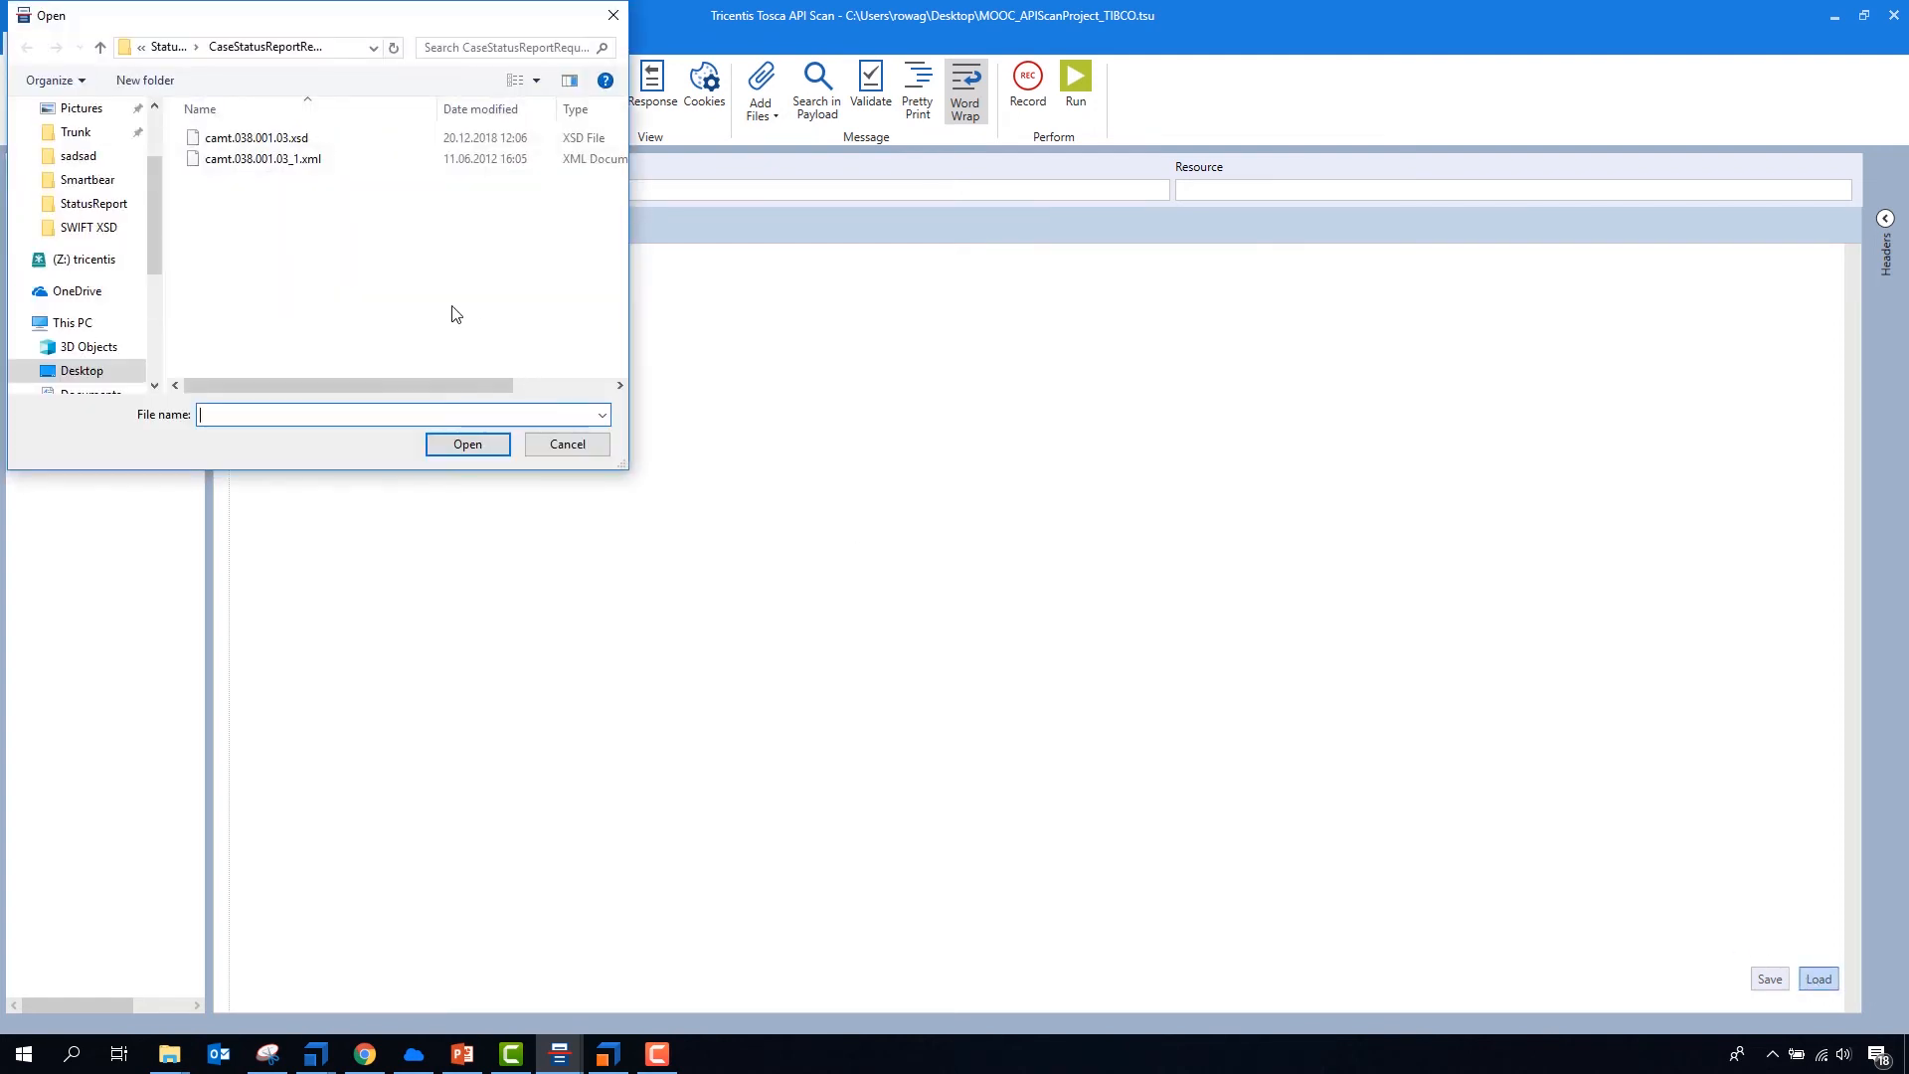
double_click(254, 162)
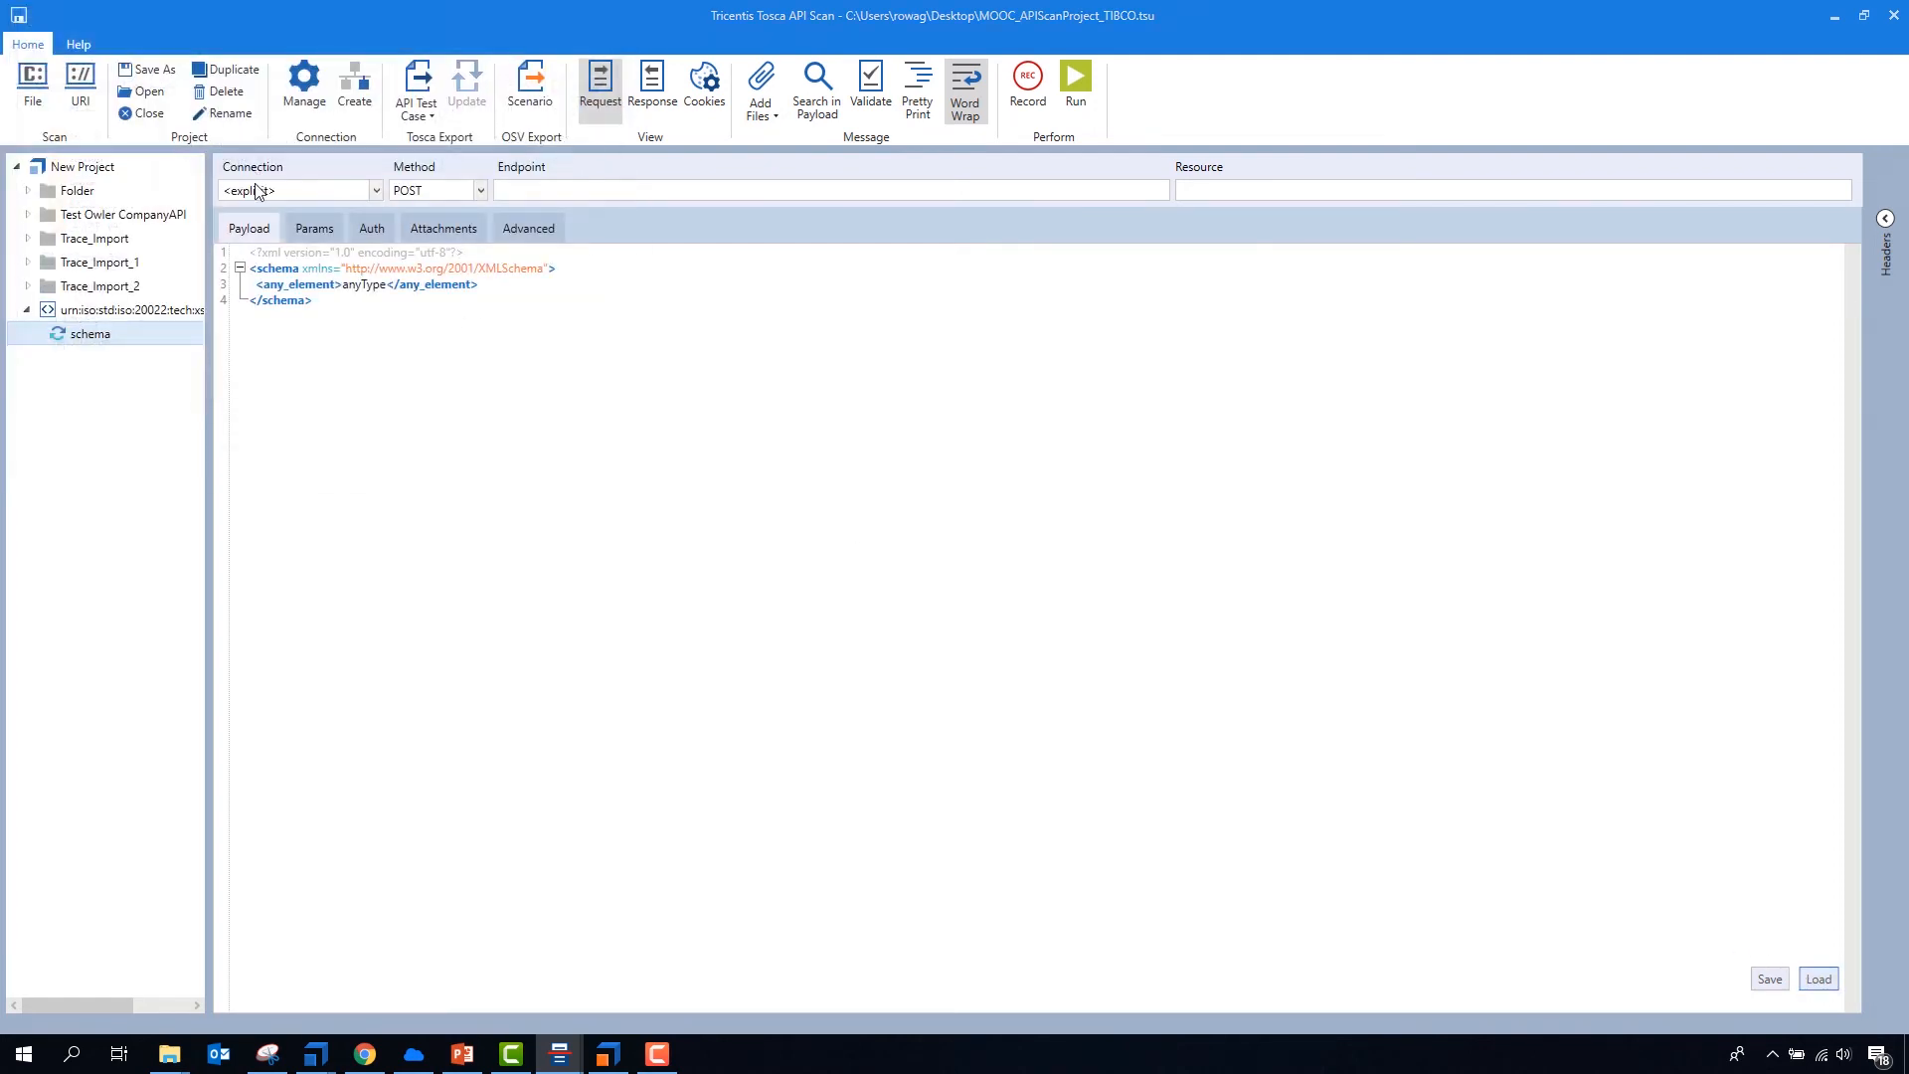
left_click(561, 536)
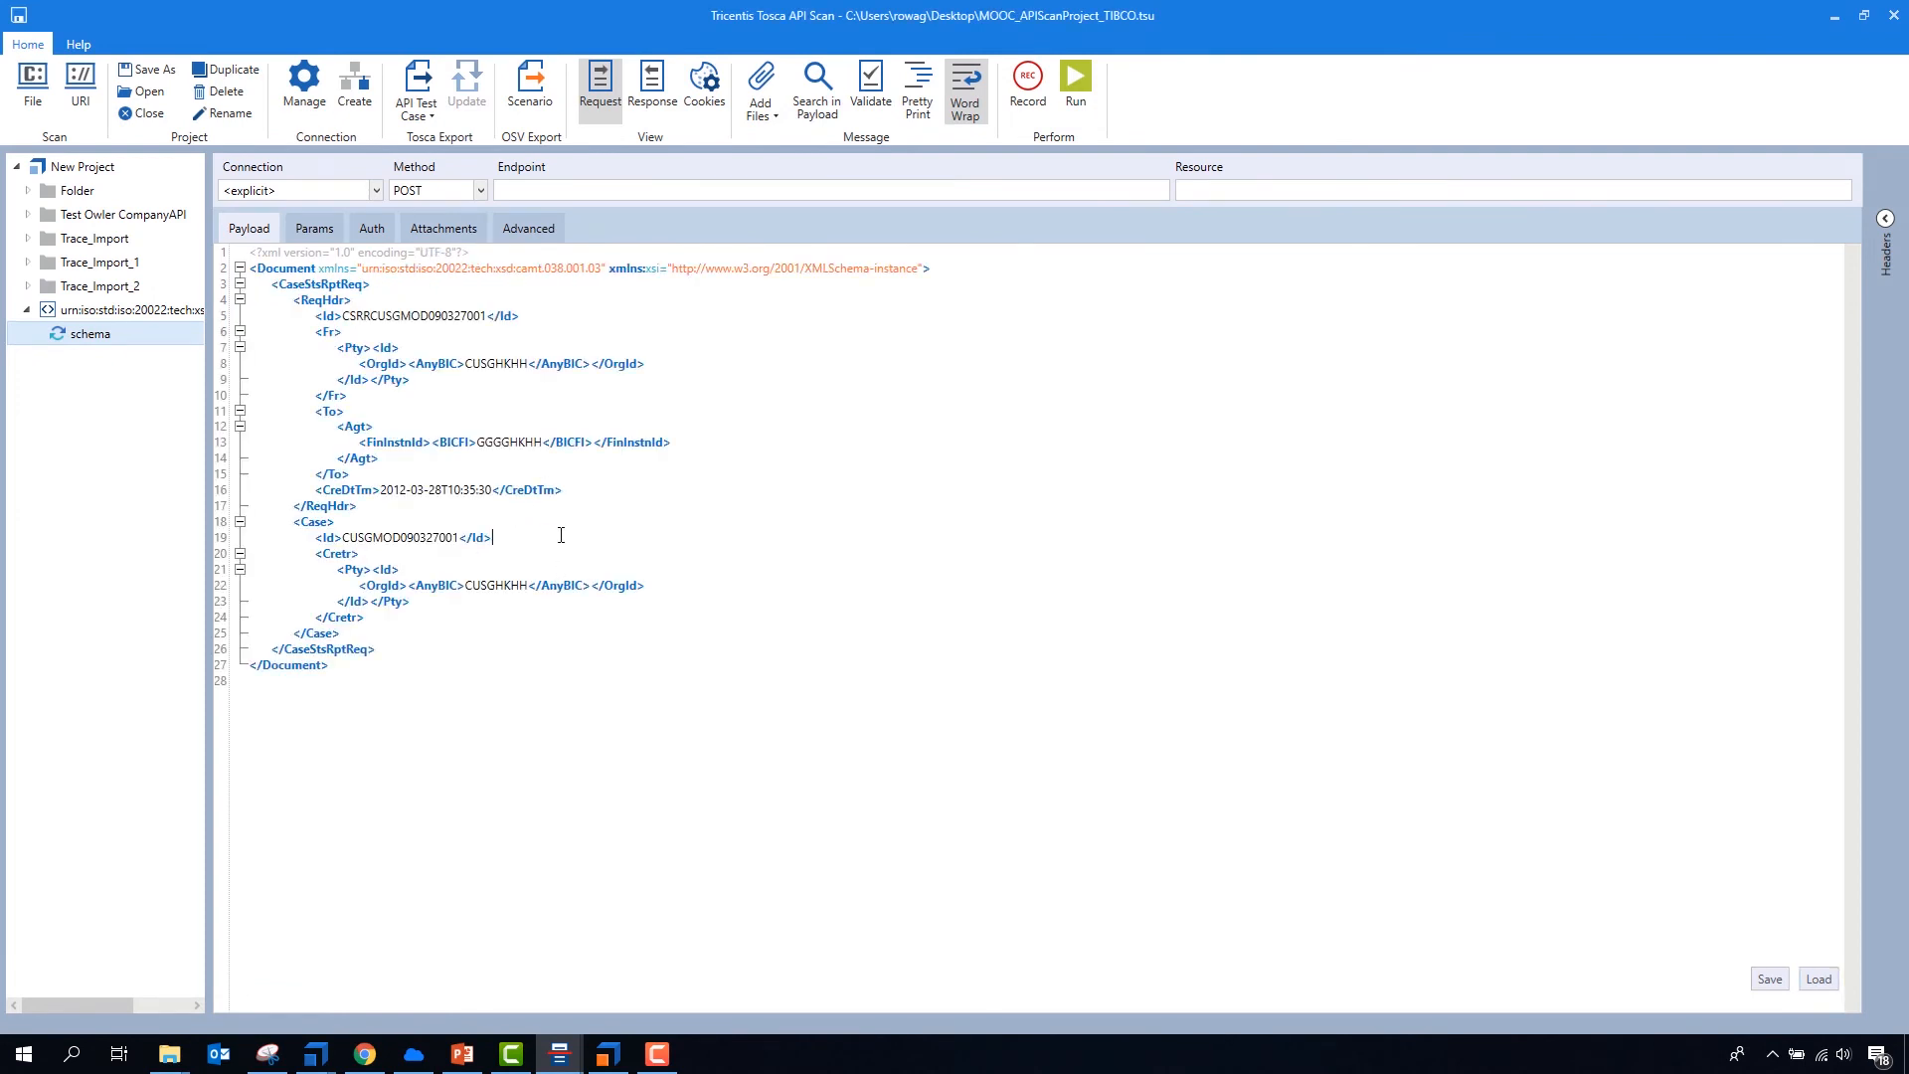
left_click(871, 87)
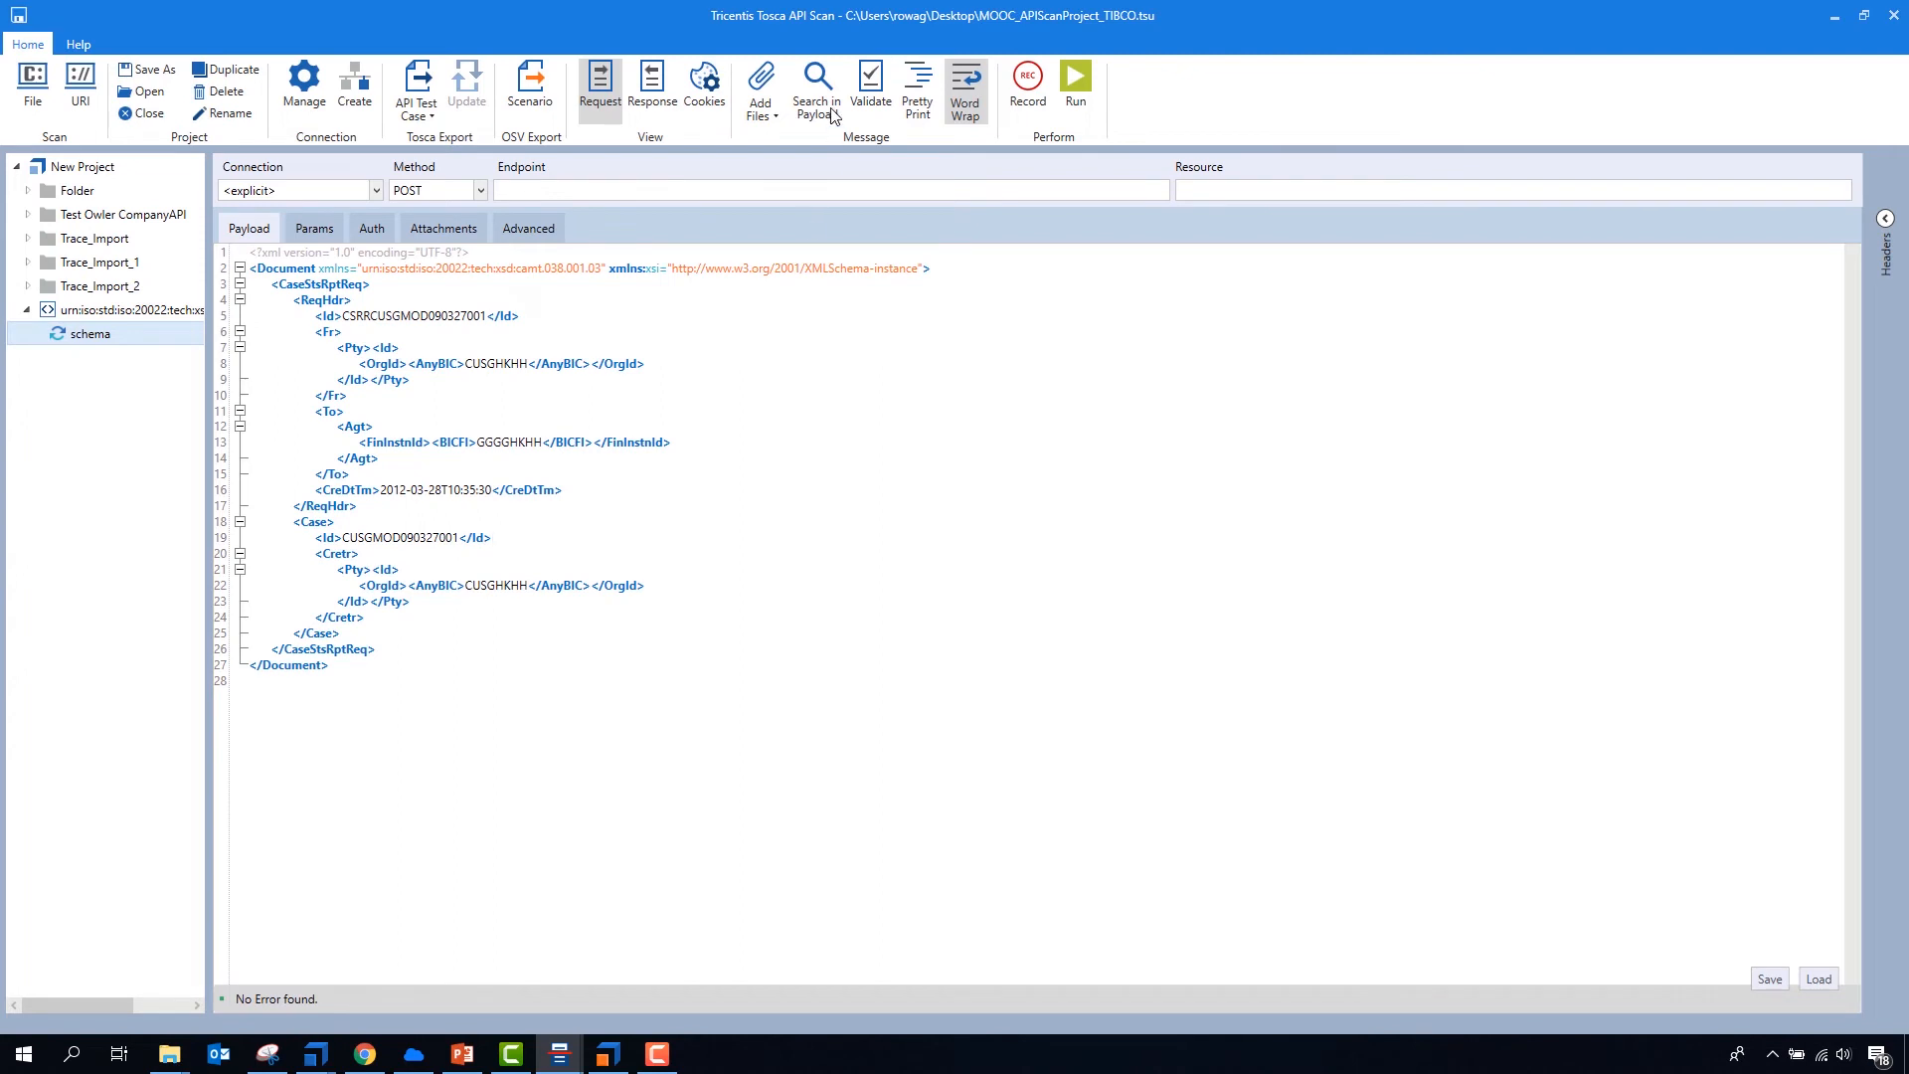
left_click(871, 87)
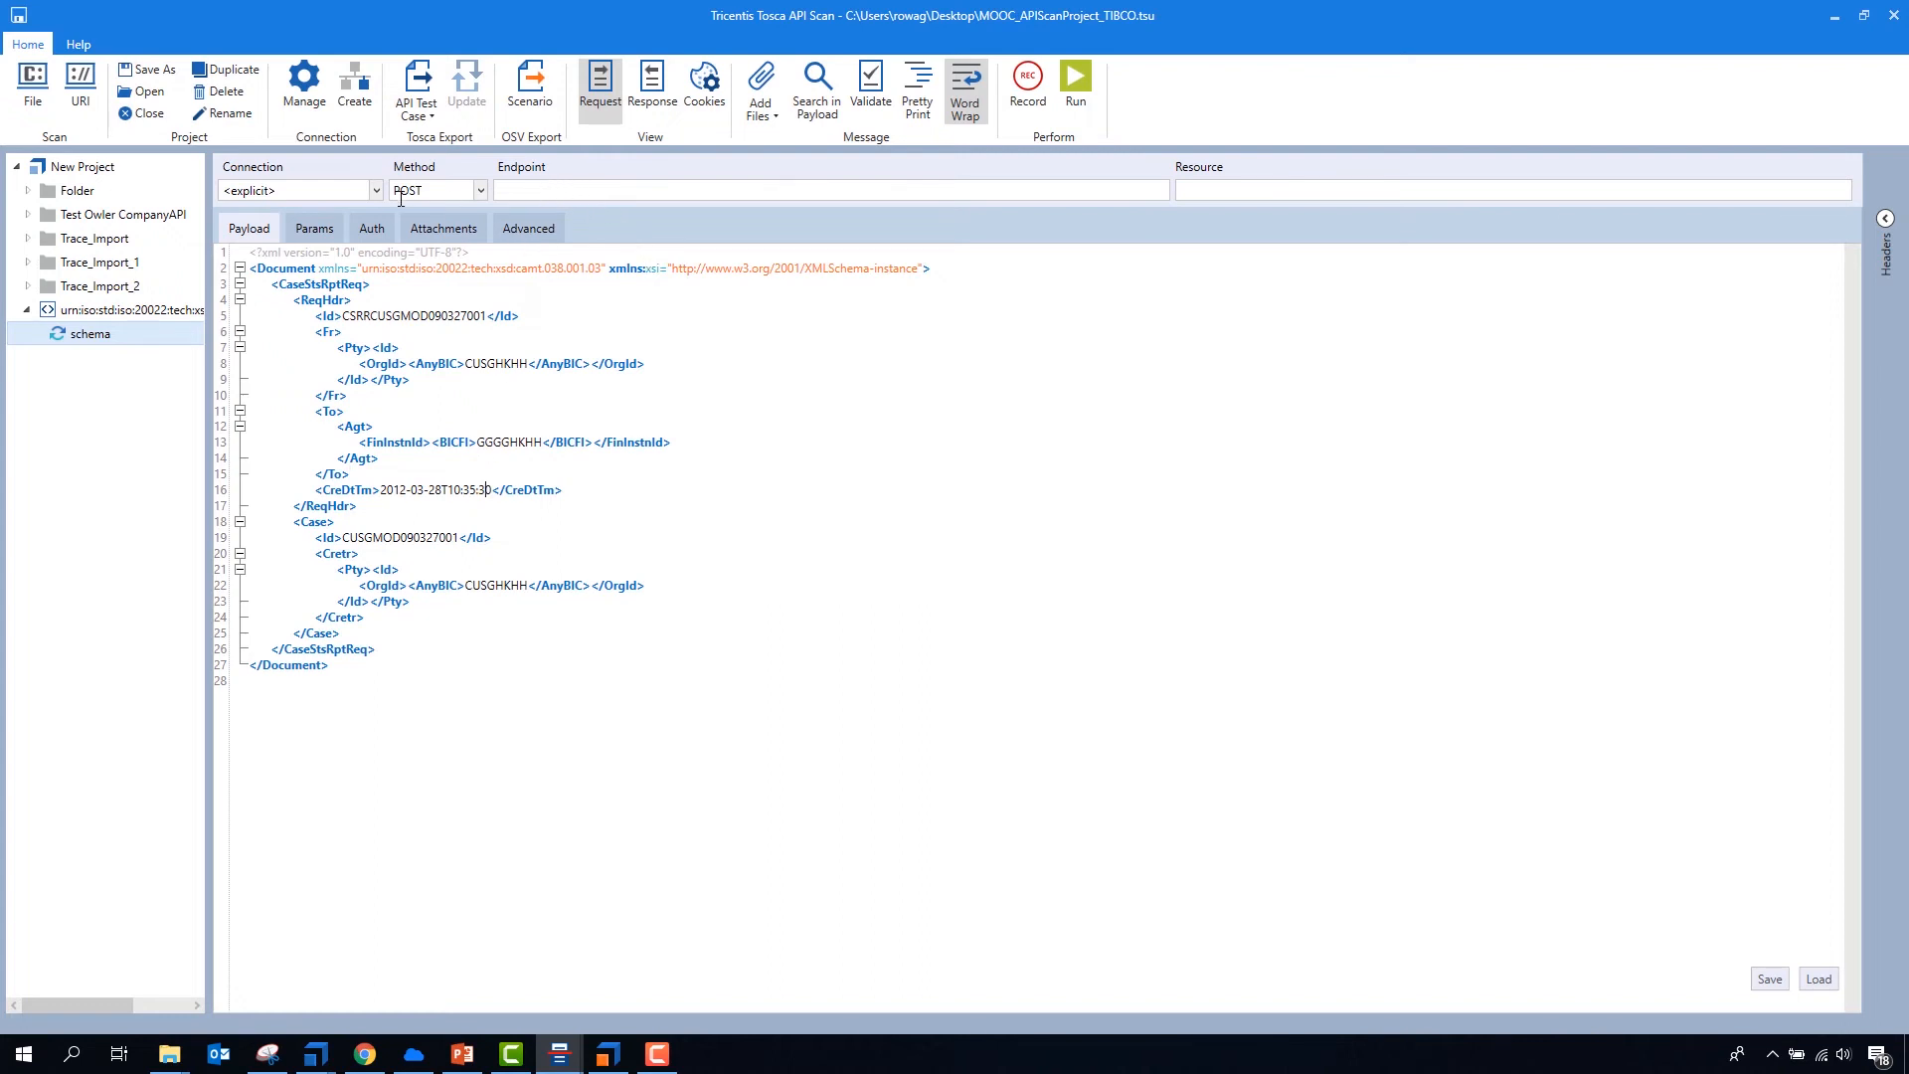
- Examine the IBMMQ and Request Queue settings in the API Connection Manager, including the available connection types
left_click(320, 99)
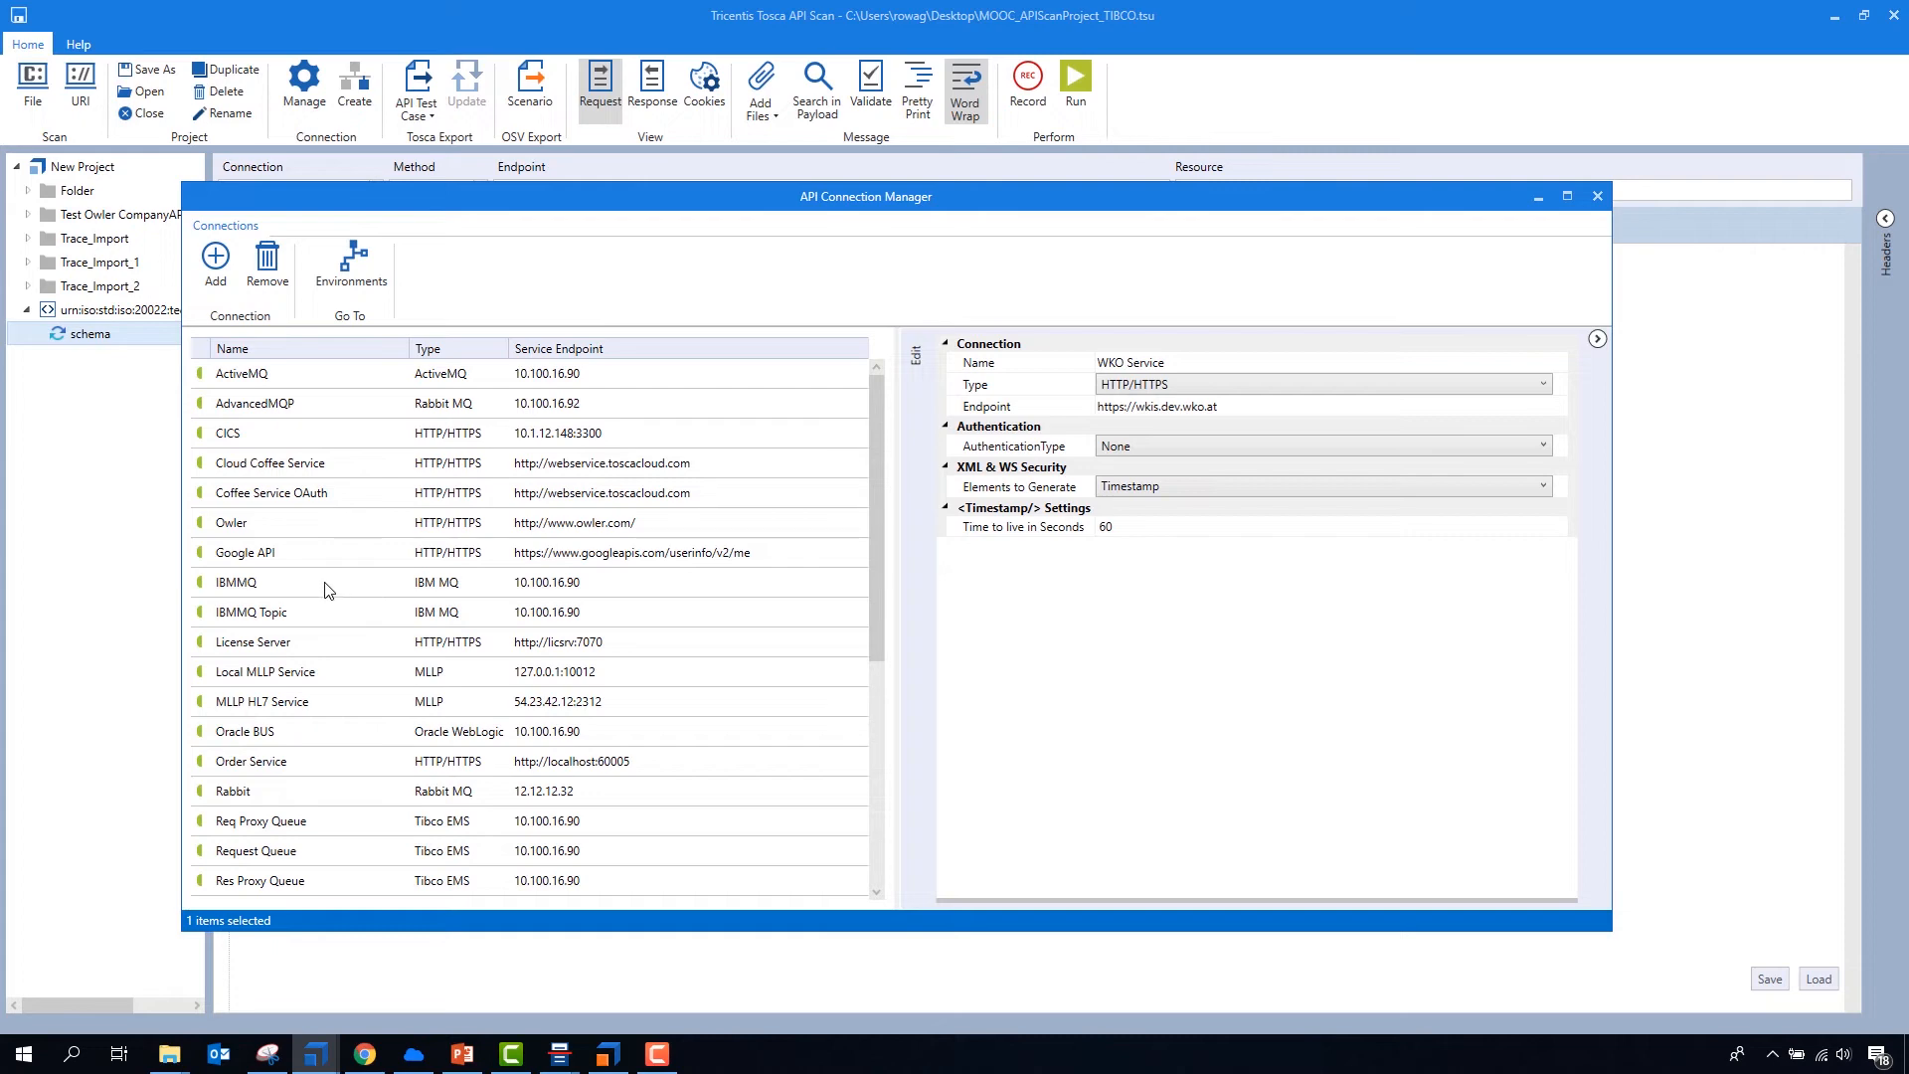
left_click(286, 585)
scroll(383, 615, "down", 3)
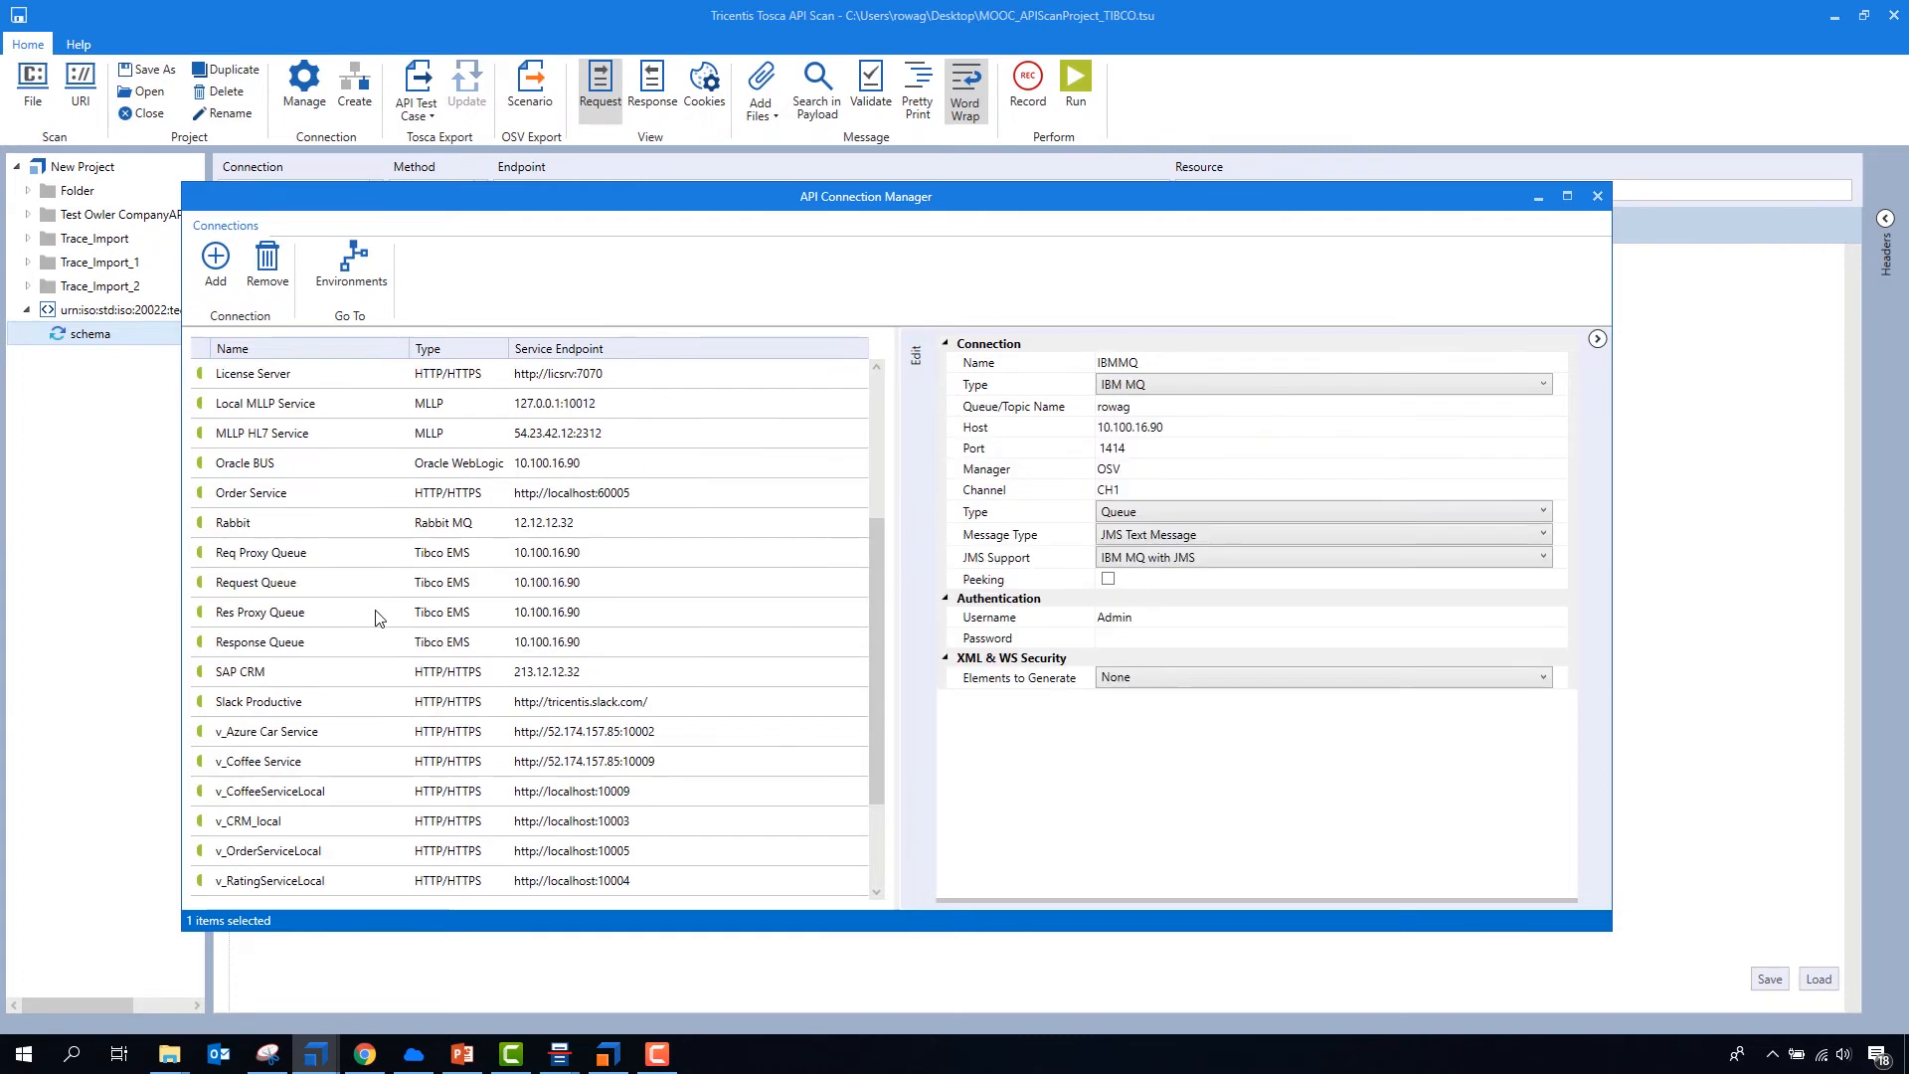
left_click(296, 583)
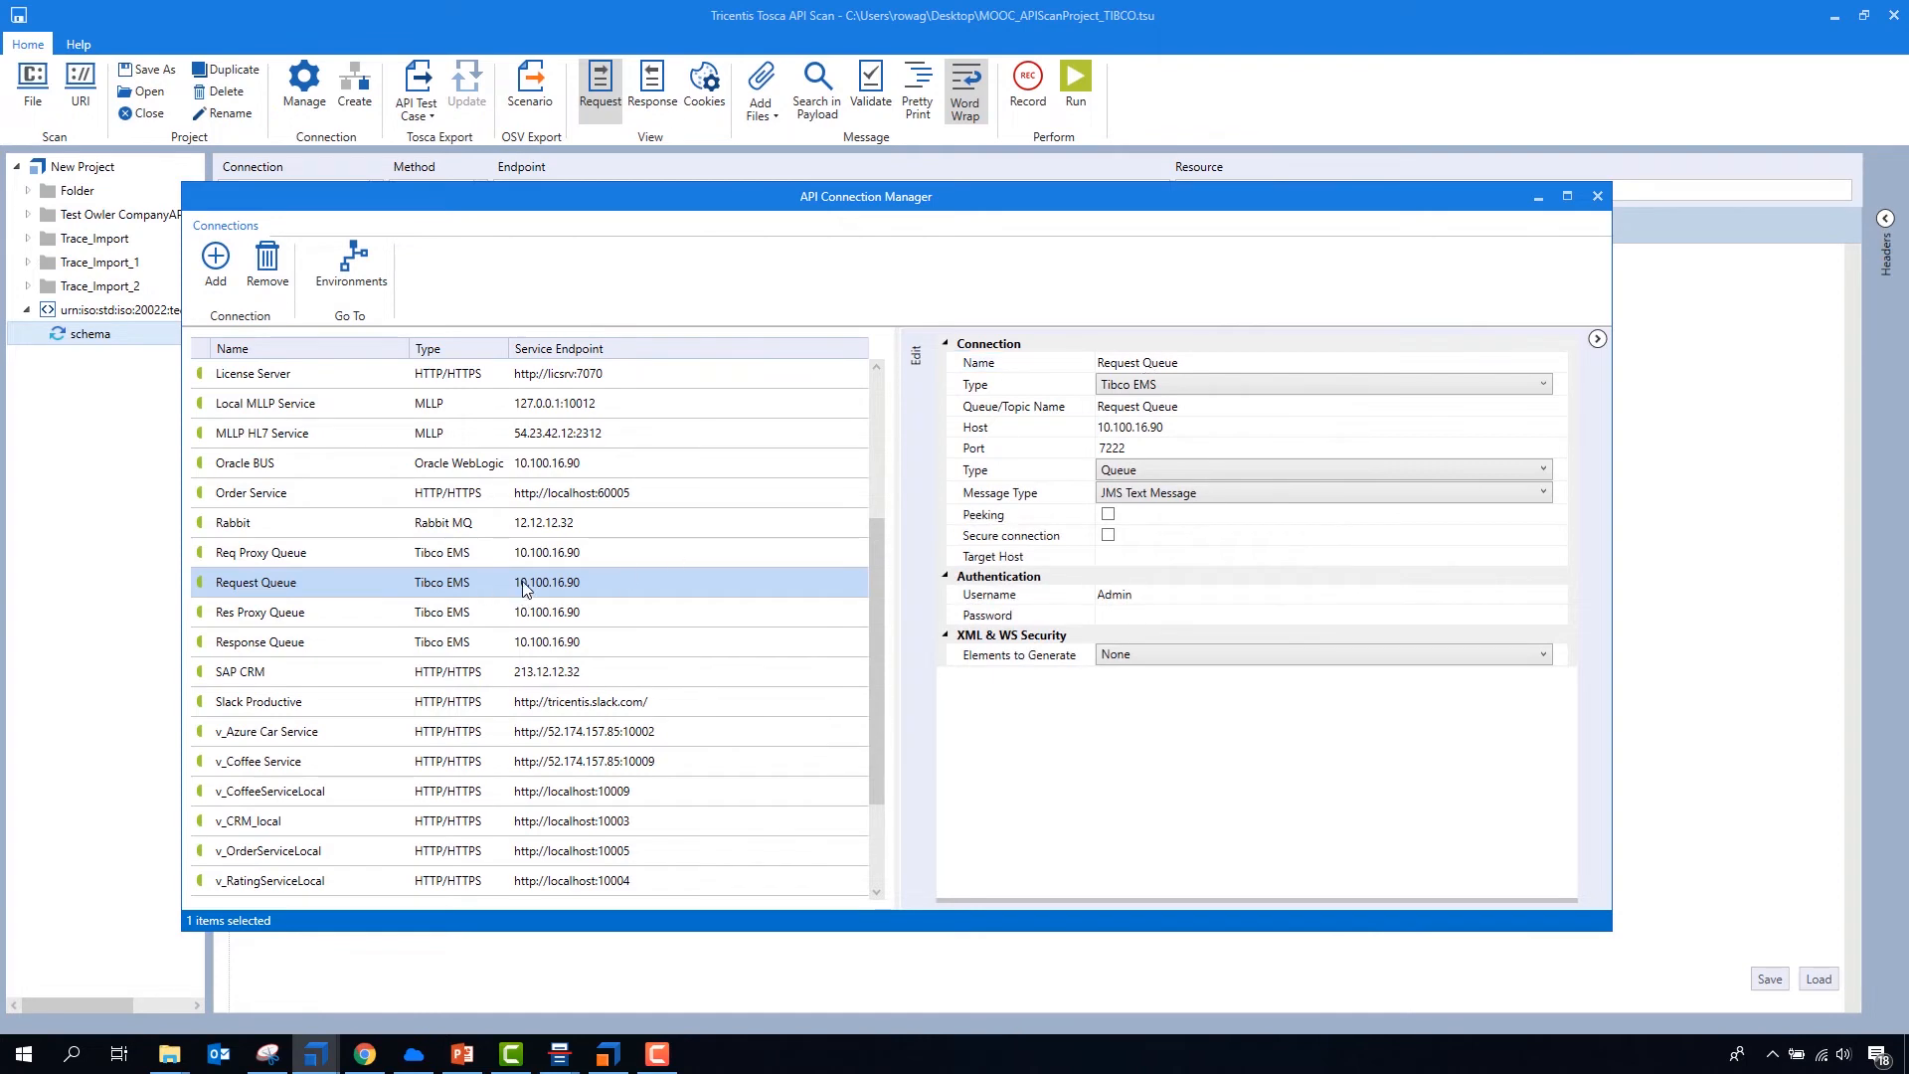
left_click(1188, 385)
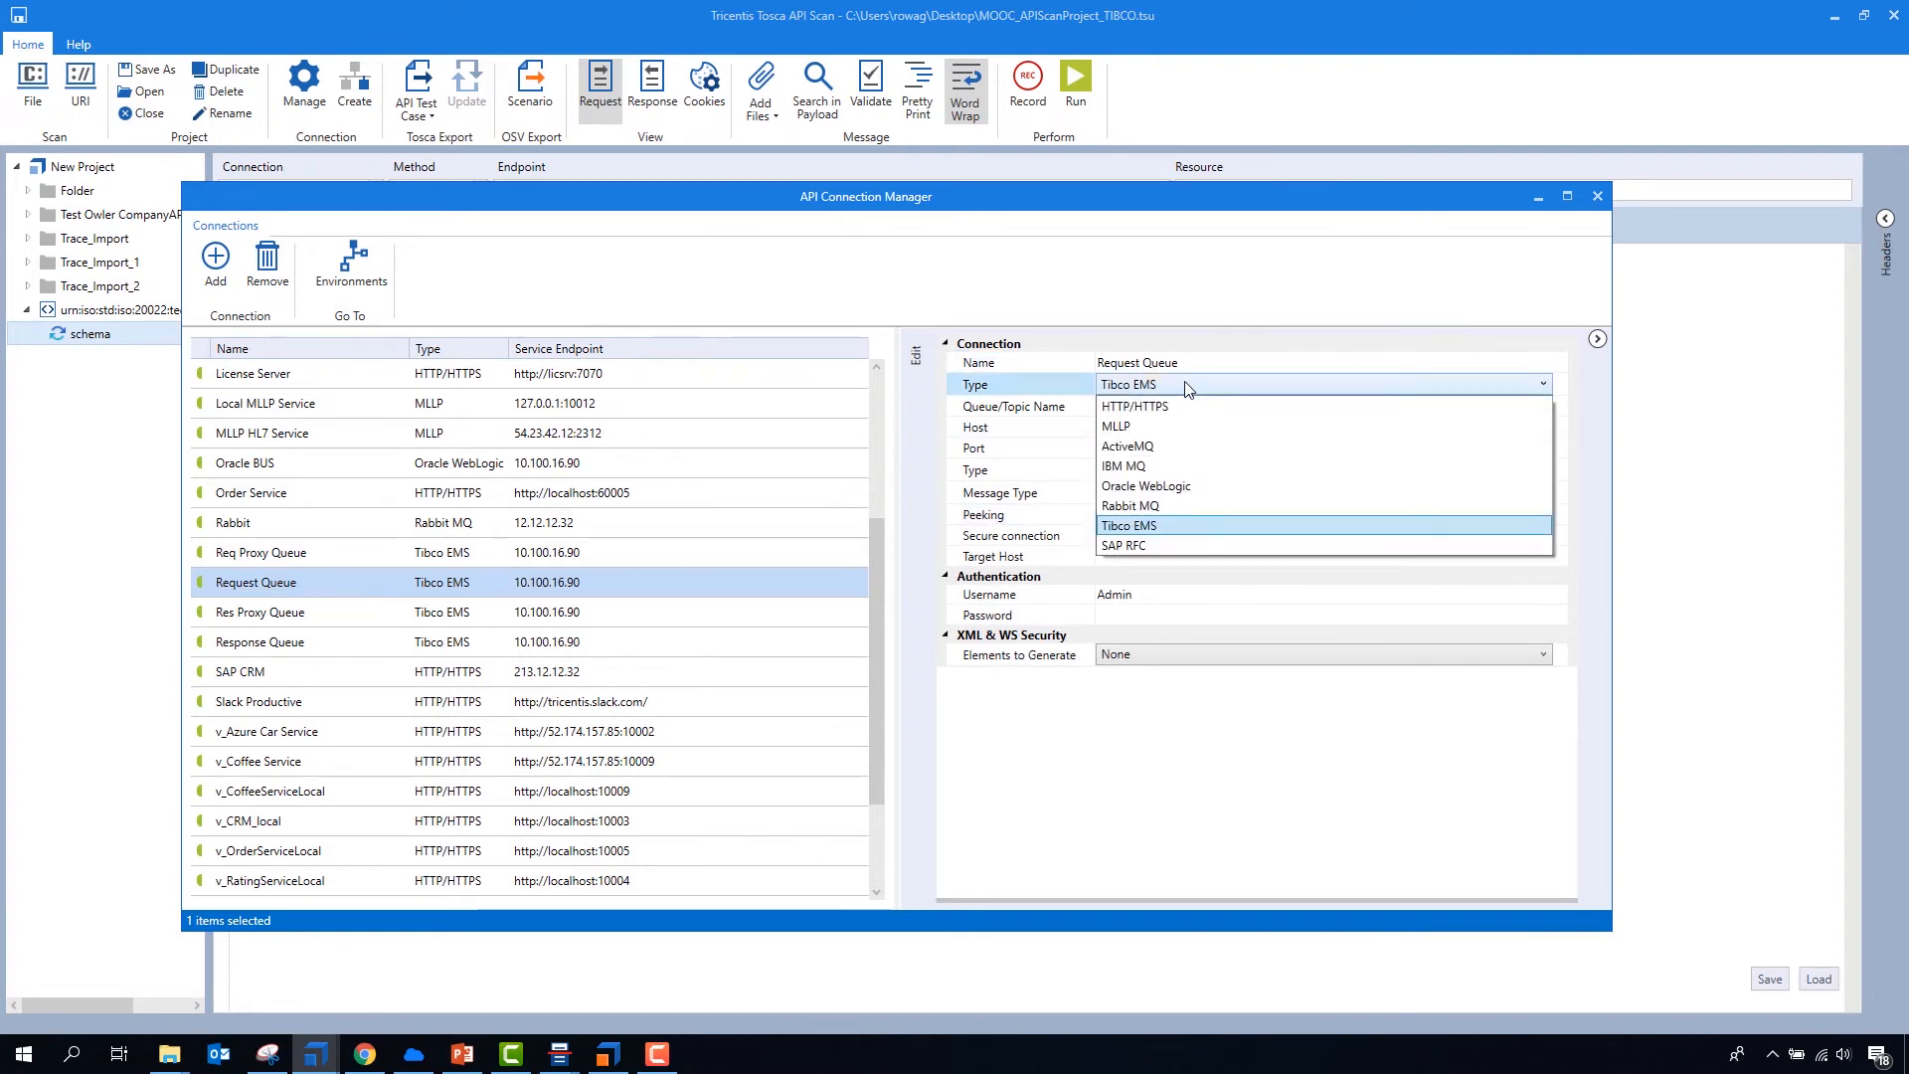
left_click(1178, 525)
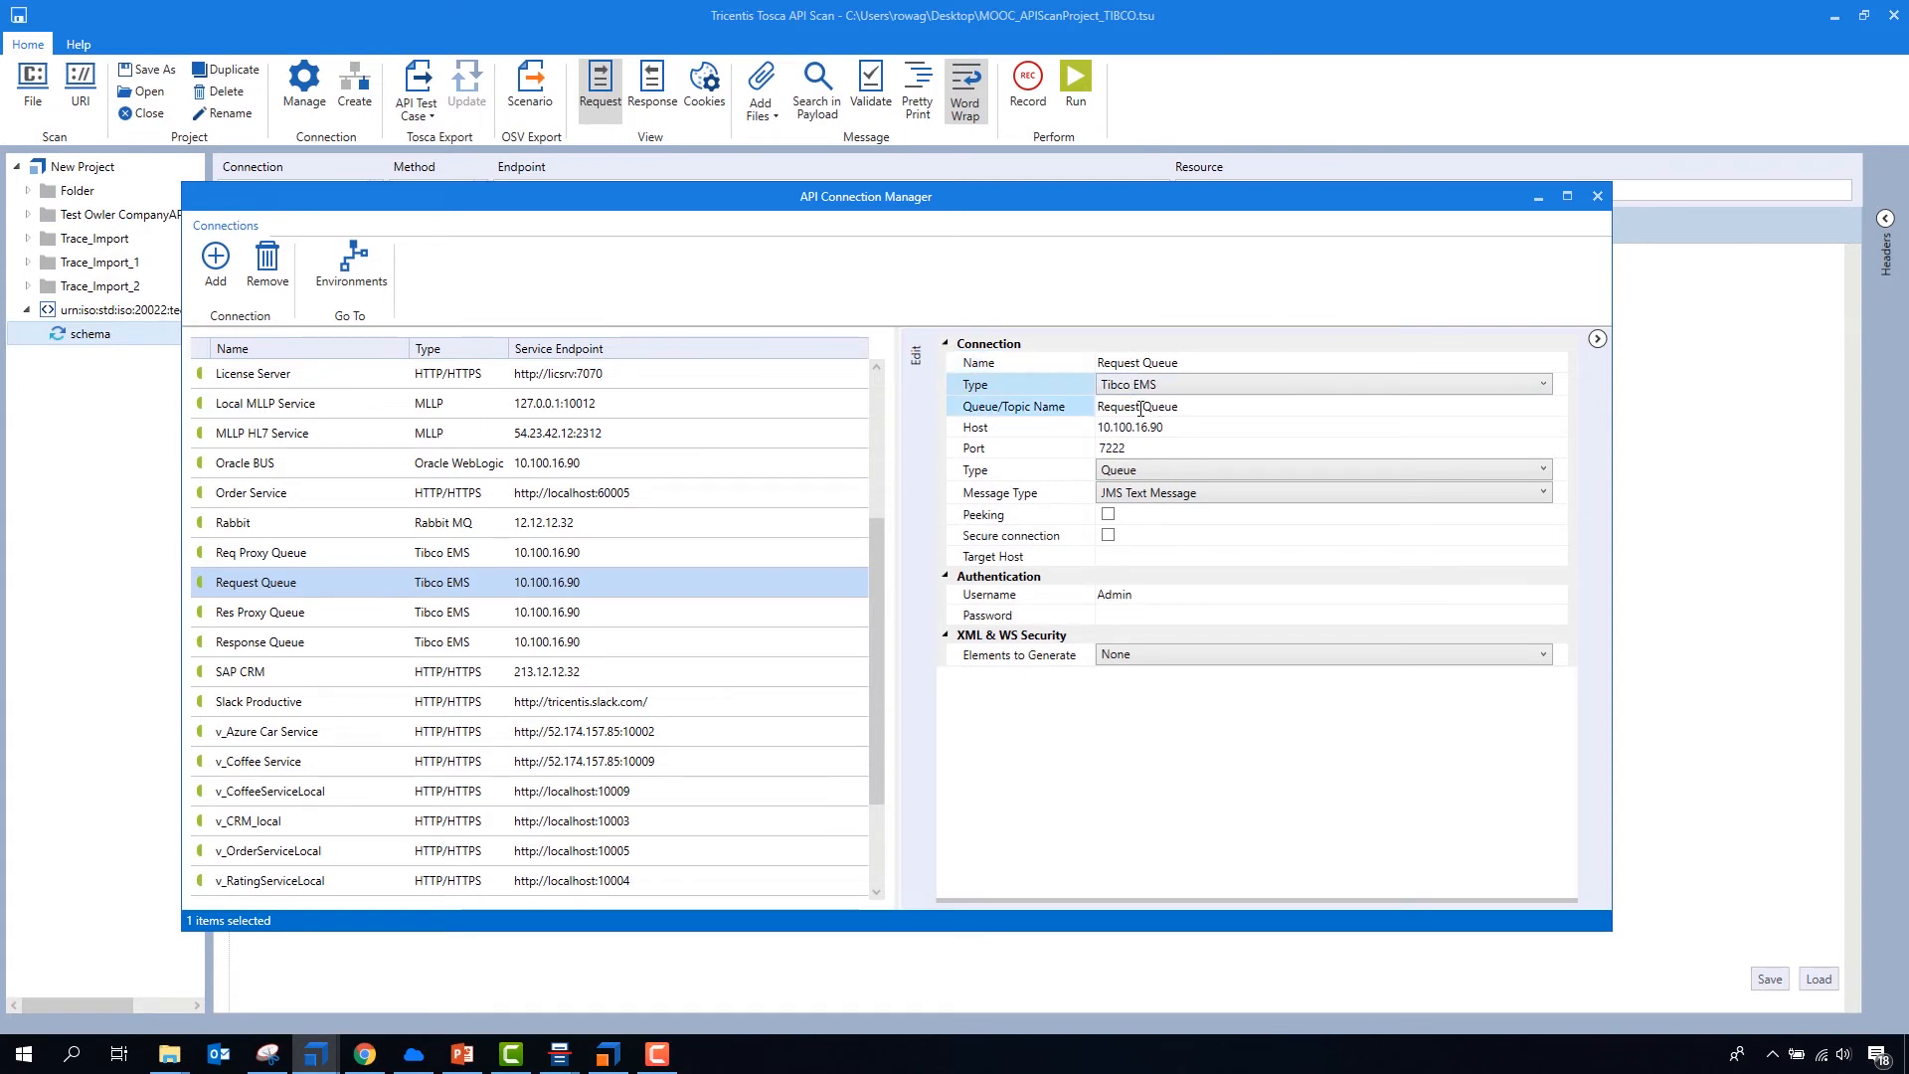
left_click(1029, 411)
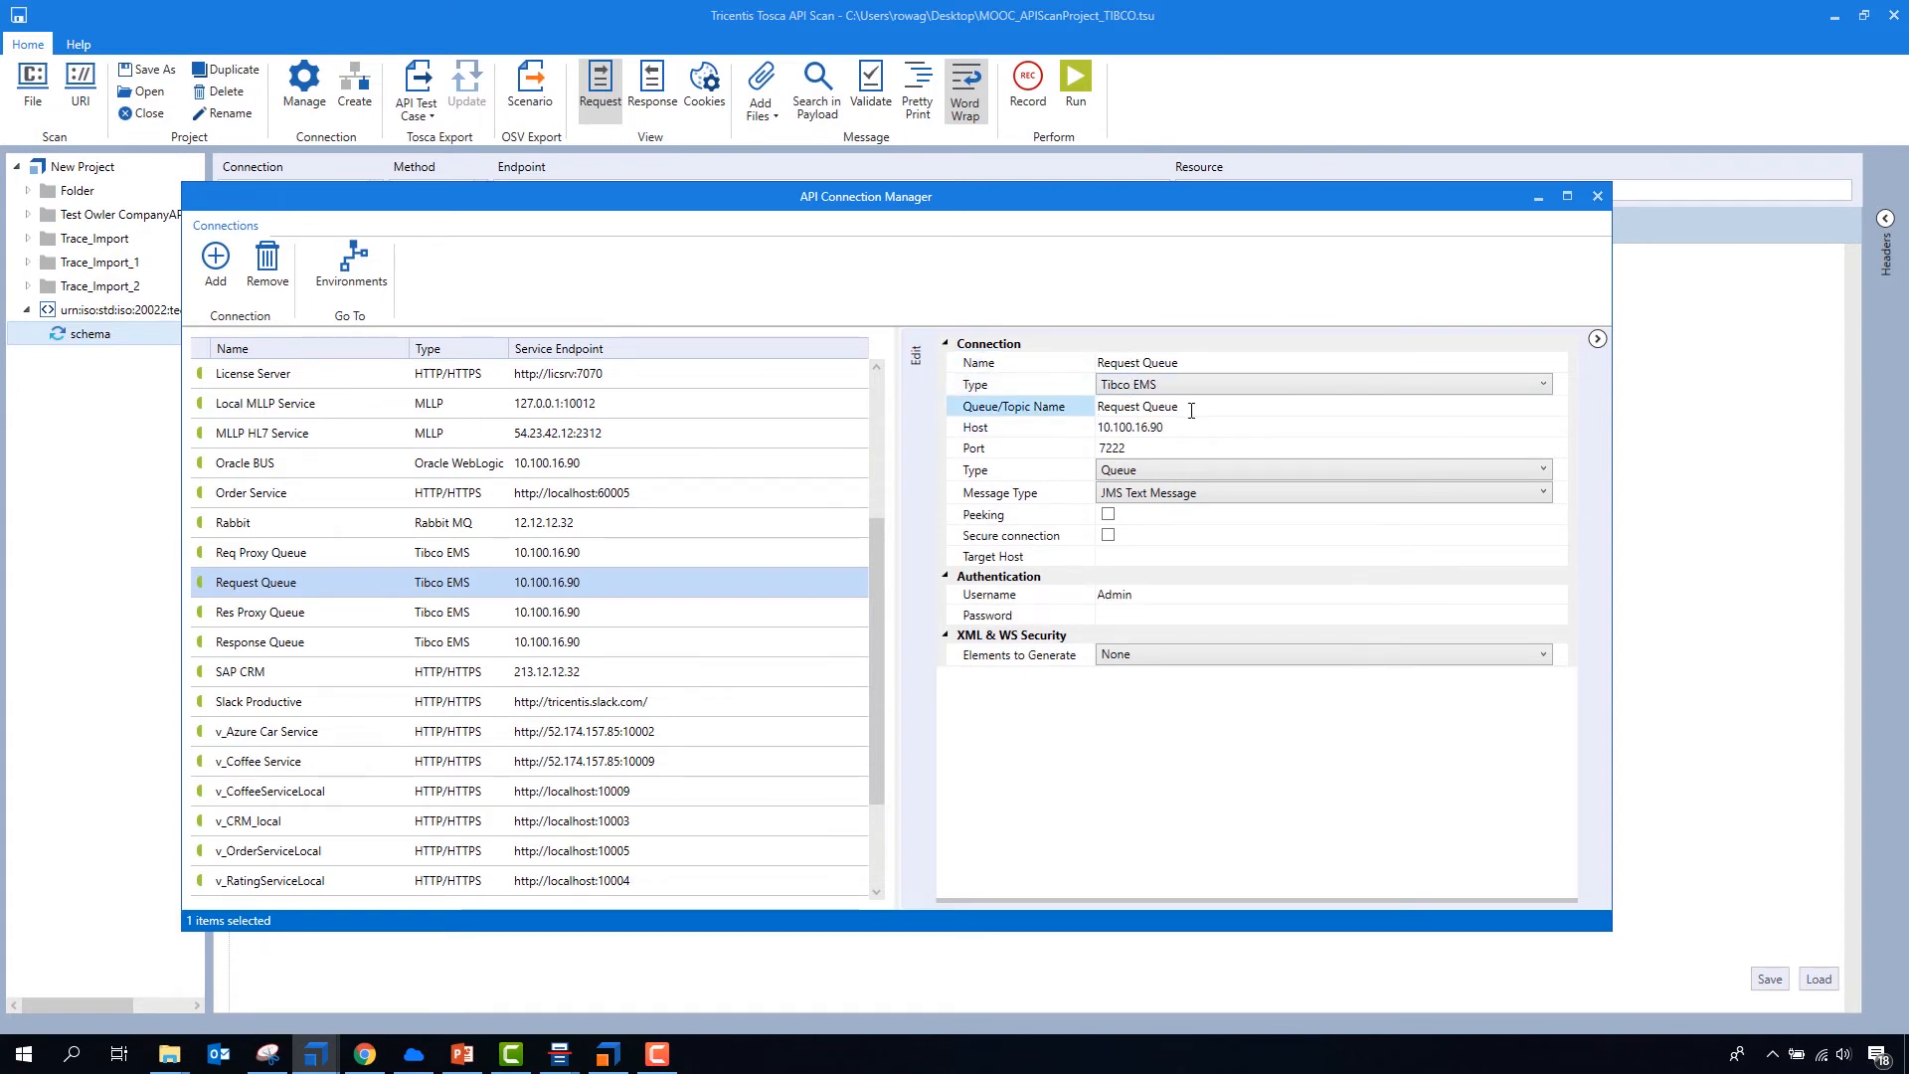
left_click(1156, 453)
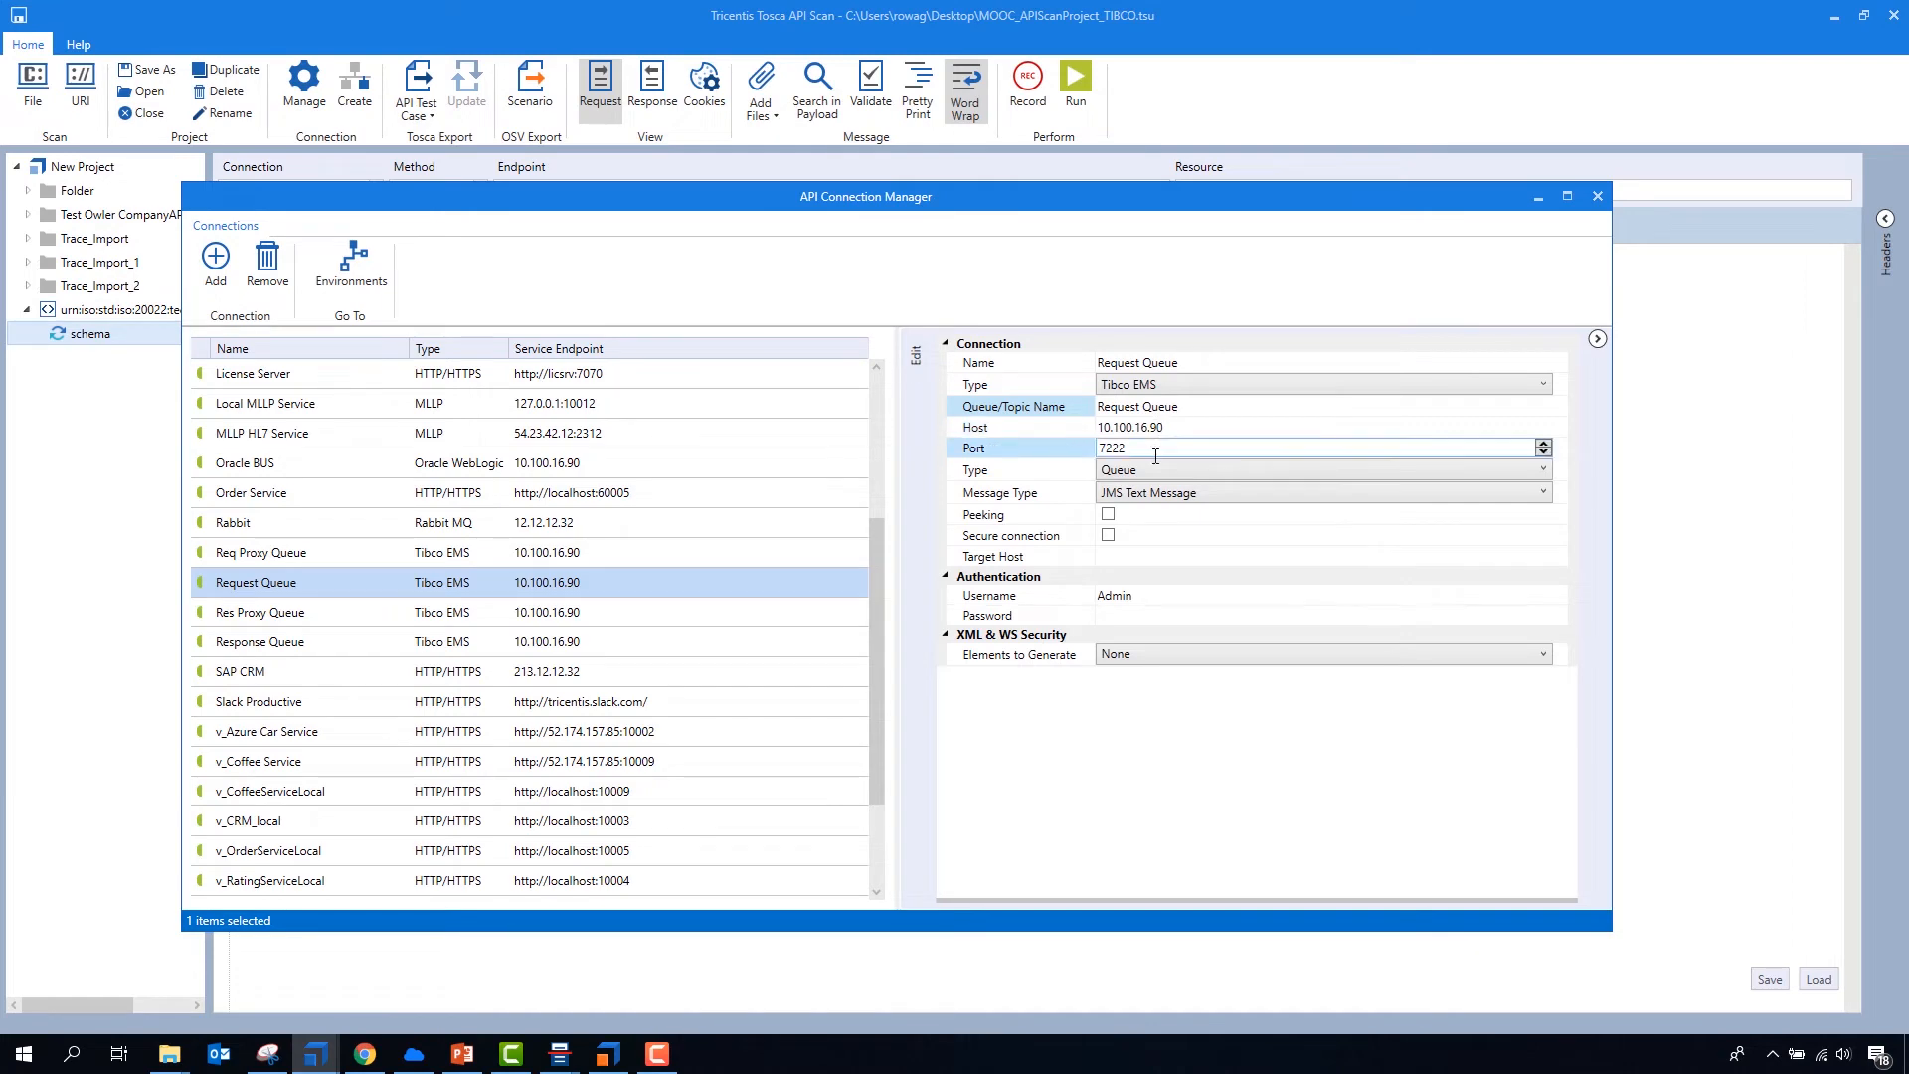
left_click(1713, 473)
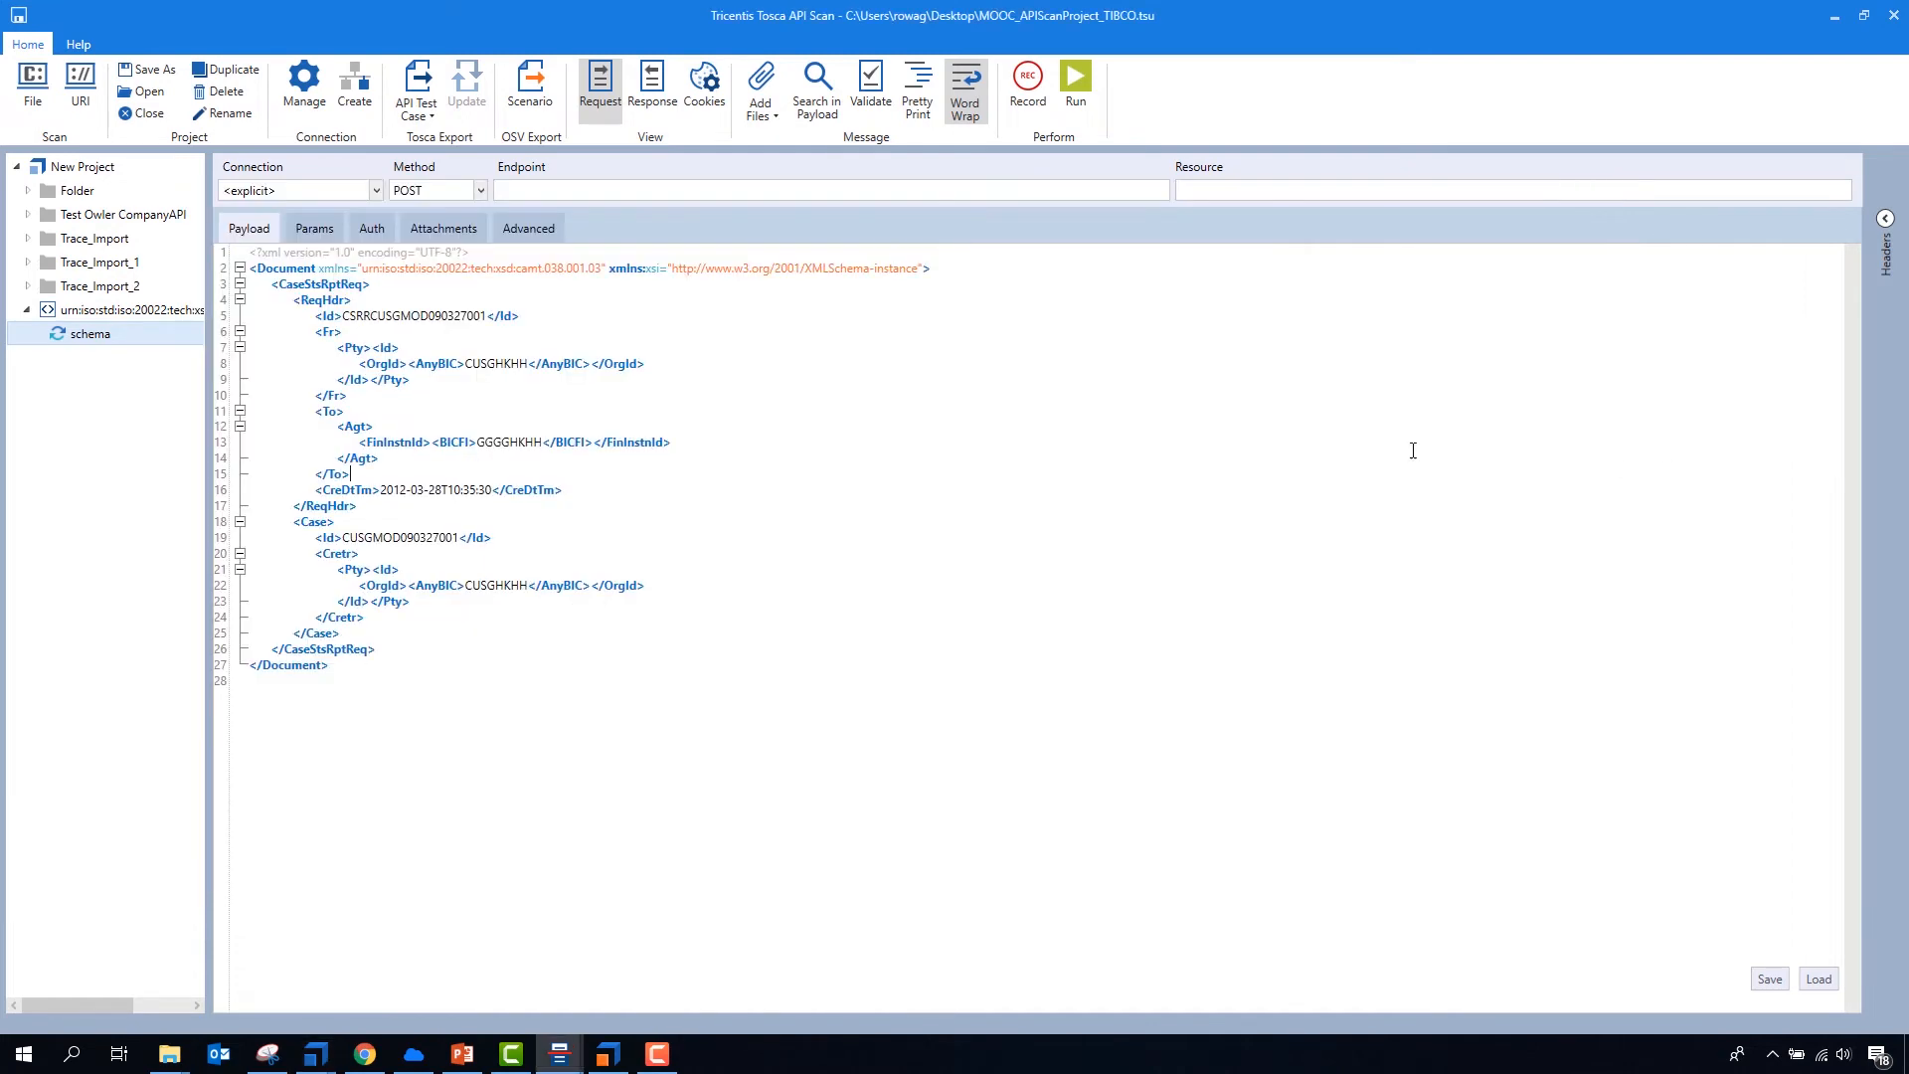
- Assign the Request Queue connection with the Push action to the schema message and run it
left_click(376, 191)
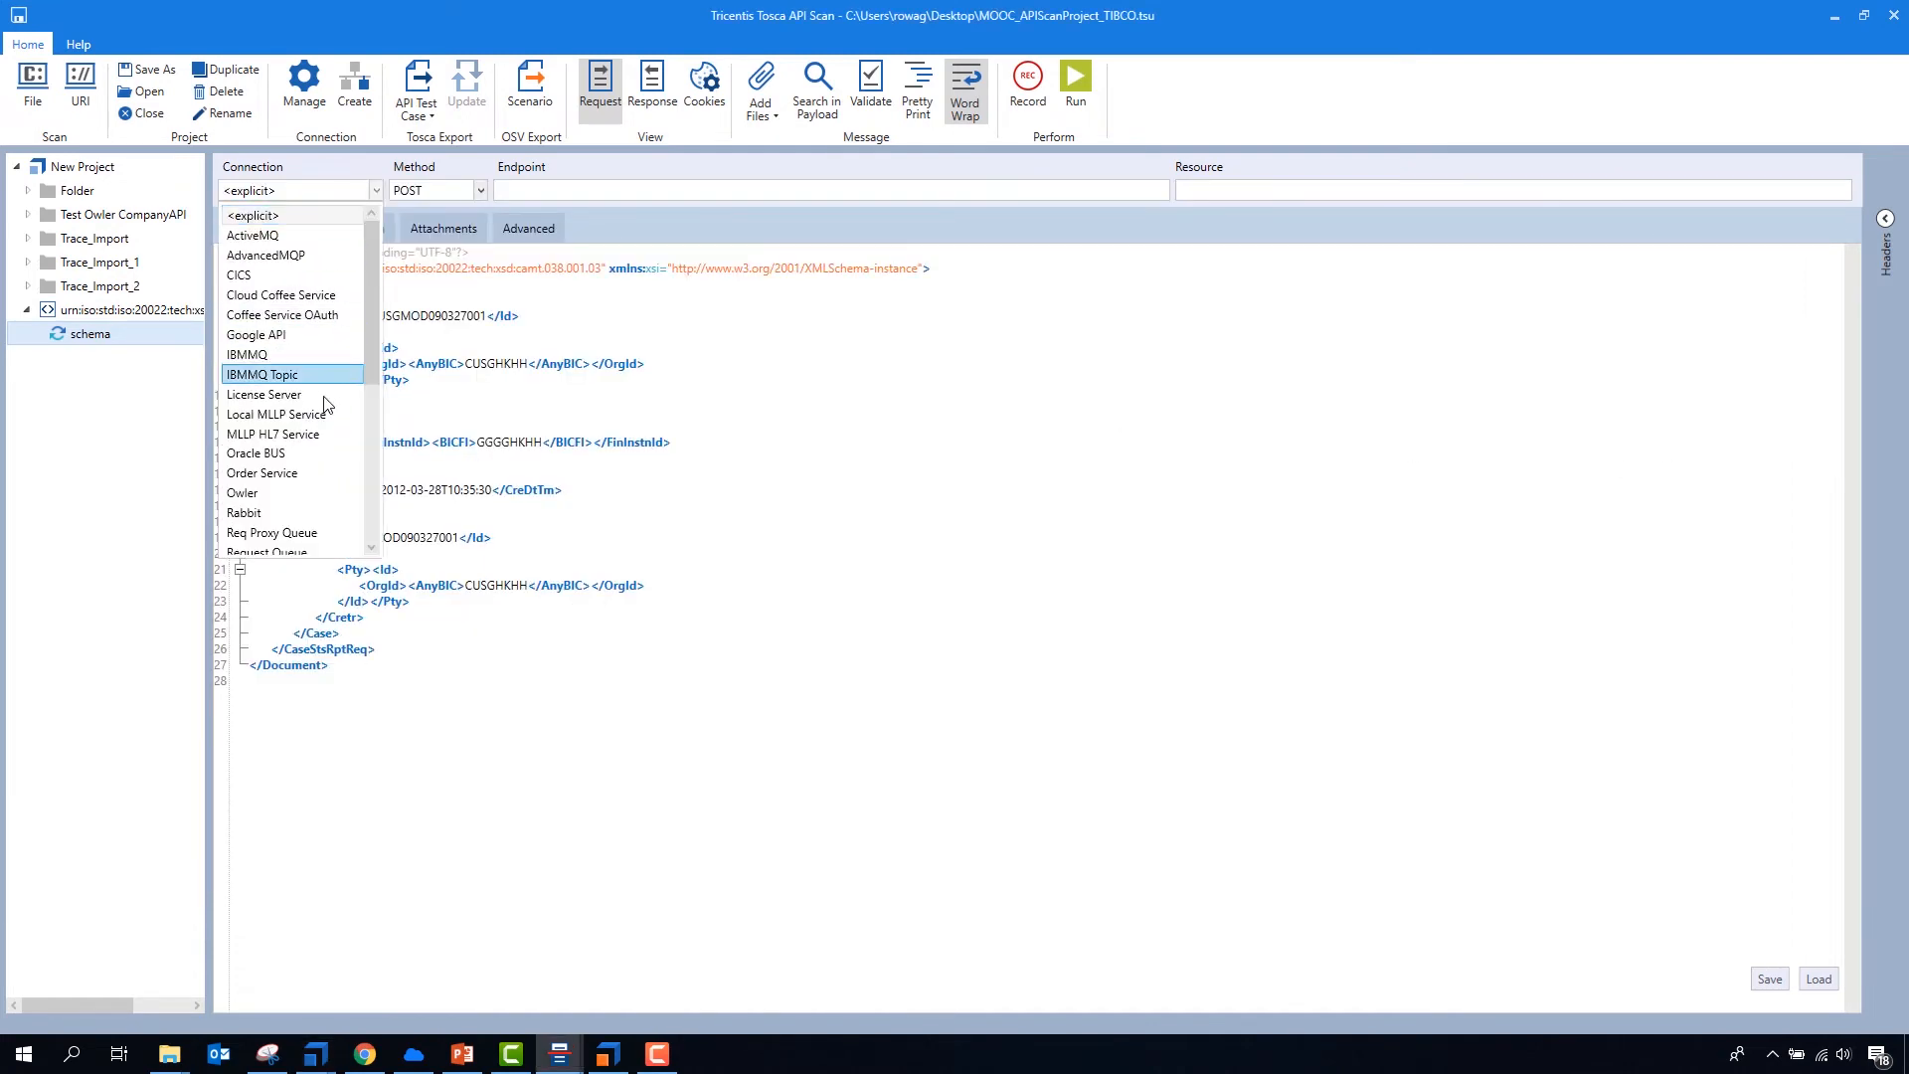
scroll(325, 403, "down", 1)
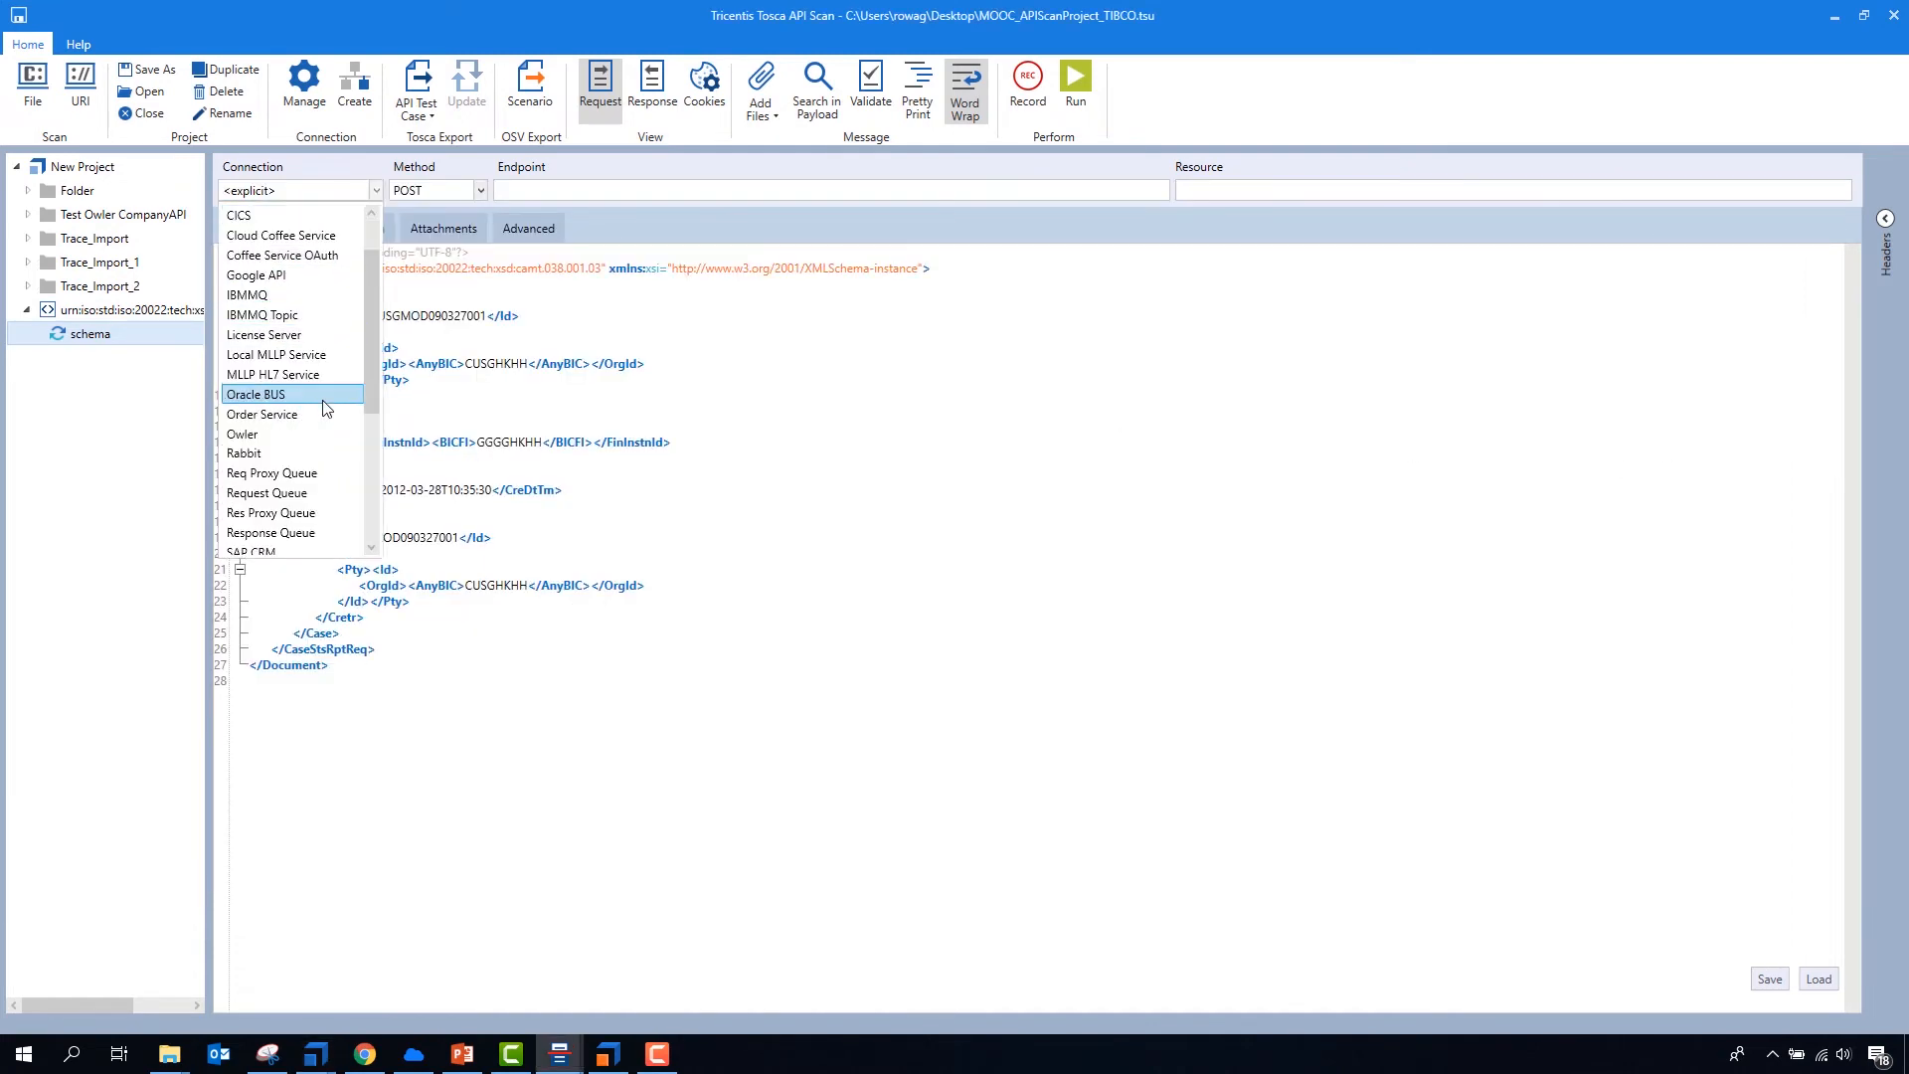
left_click(267, 494)
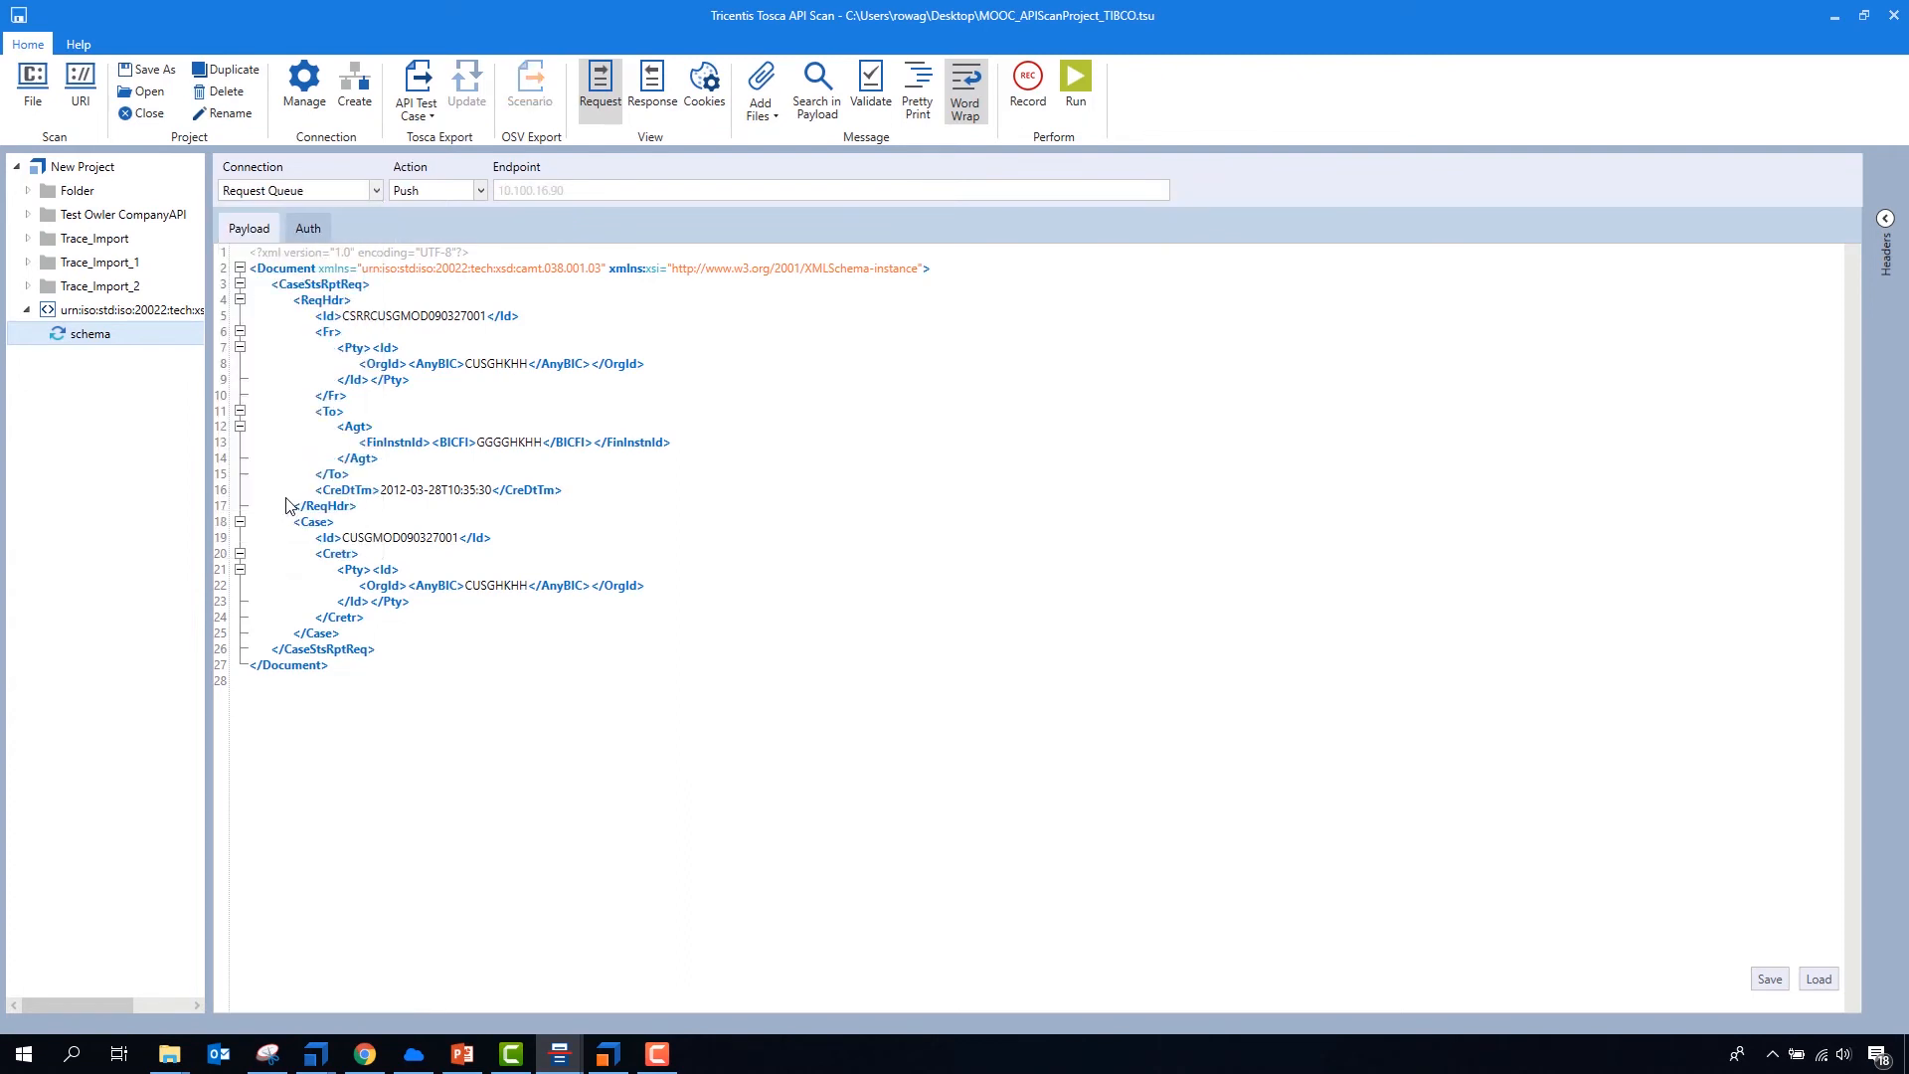
left_click(444, 191)
left_click(417, 343)
left_click(1076, 77)
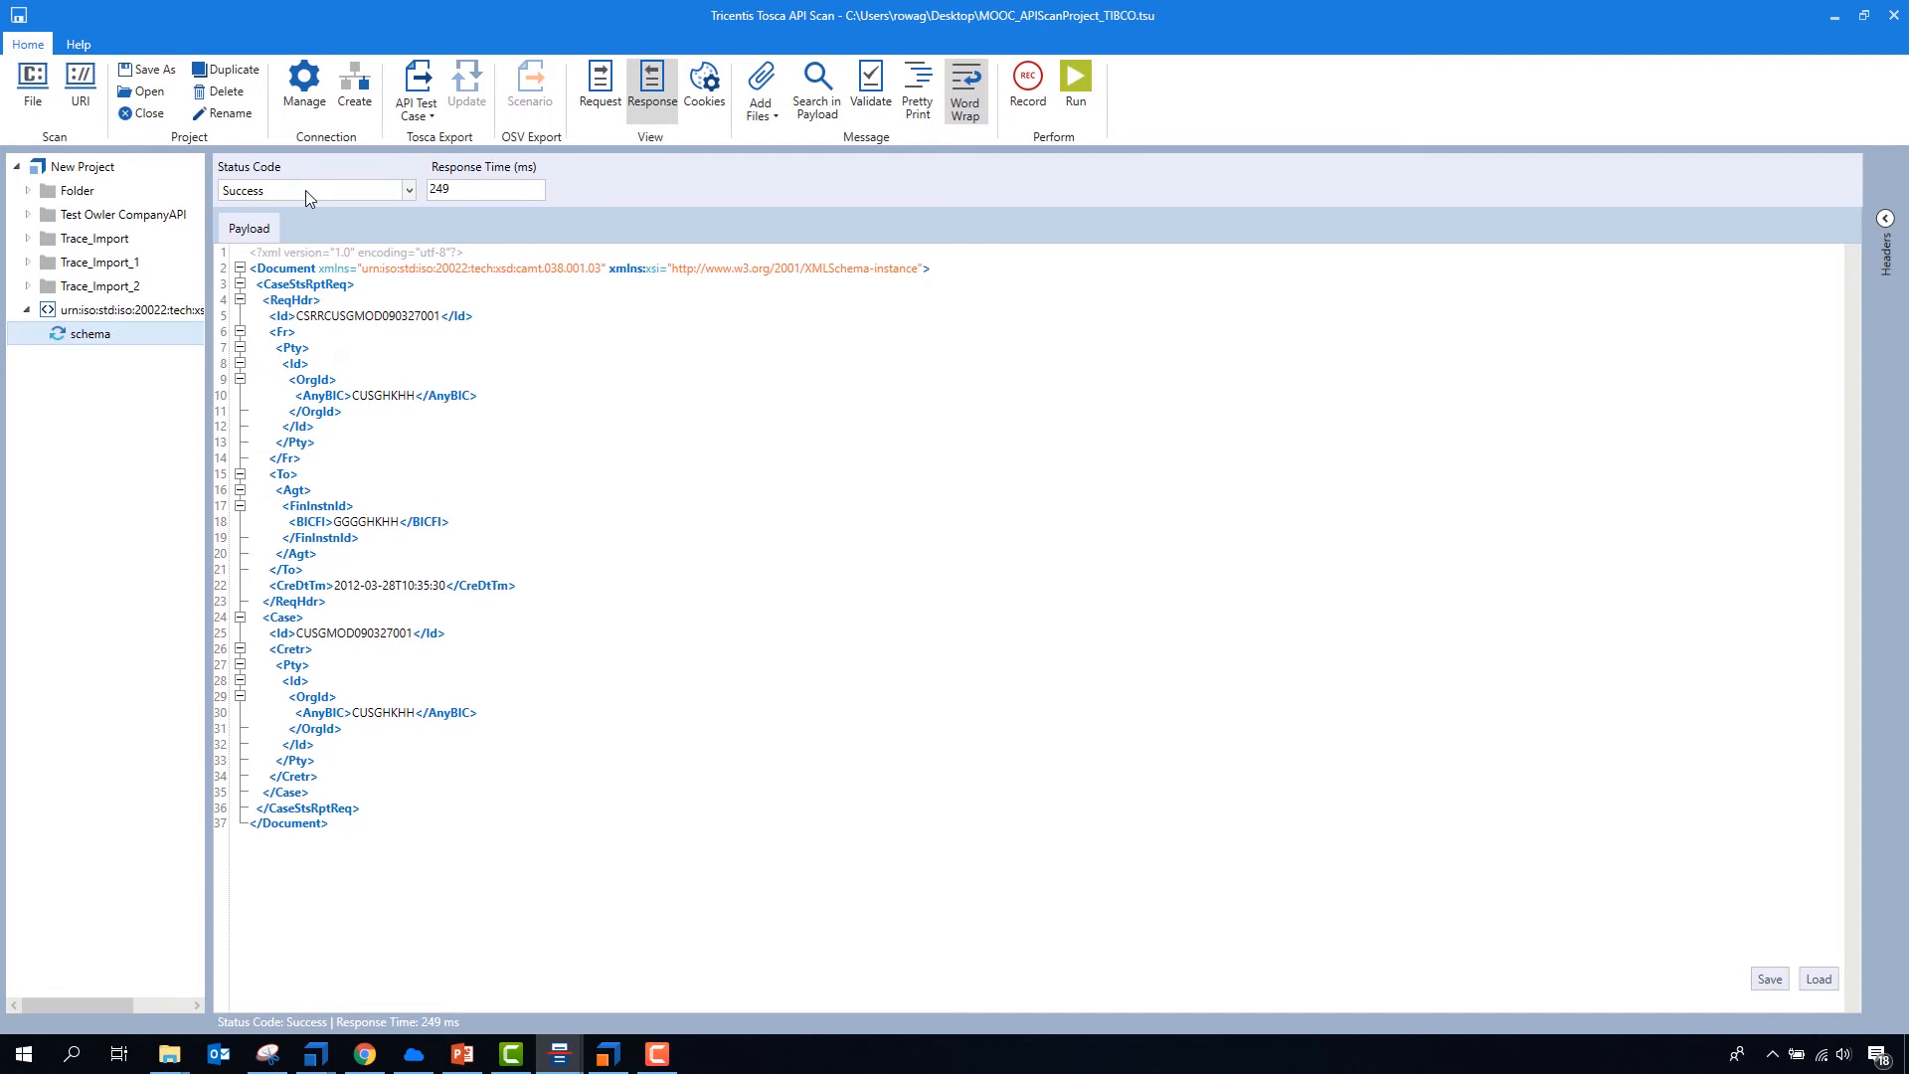
- Rename the schema message as "01 PUSH Message"
left_click(99, 338)
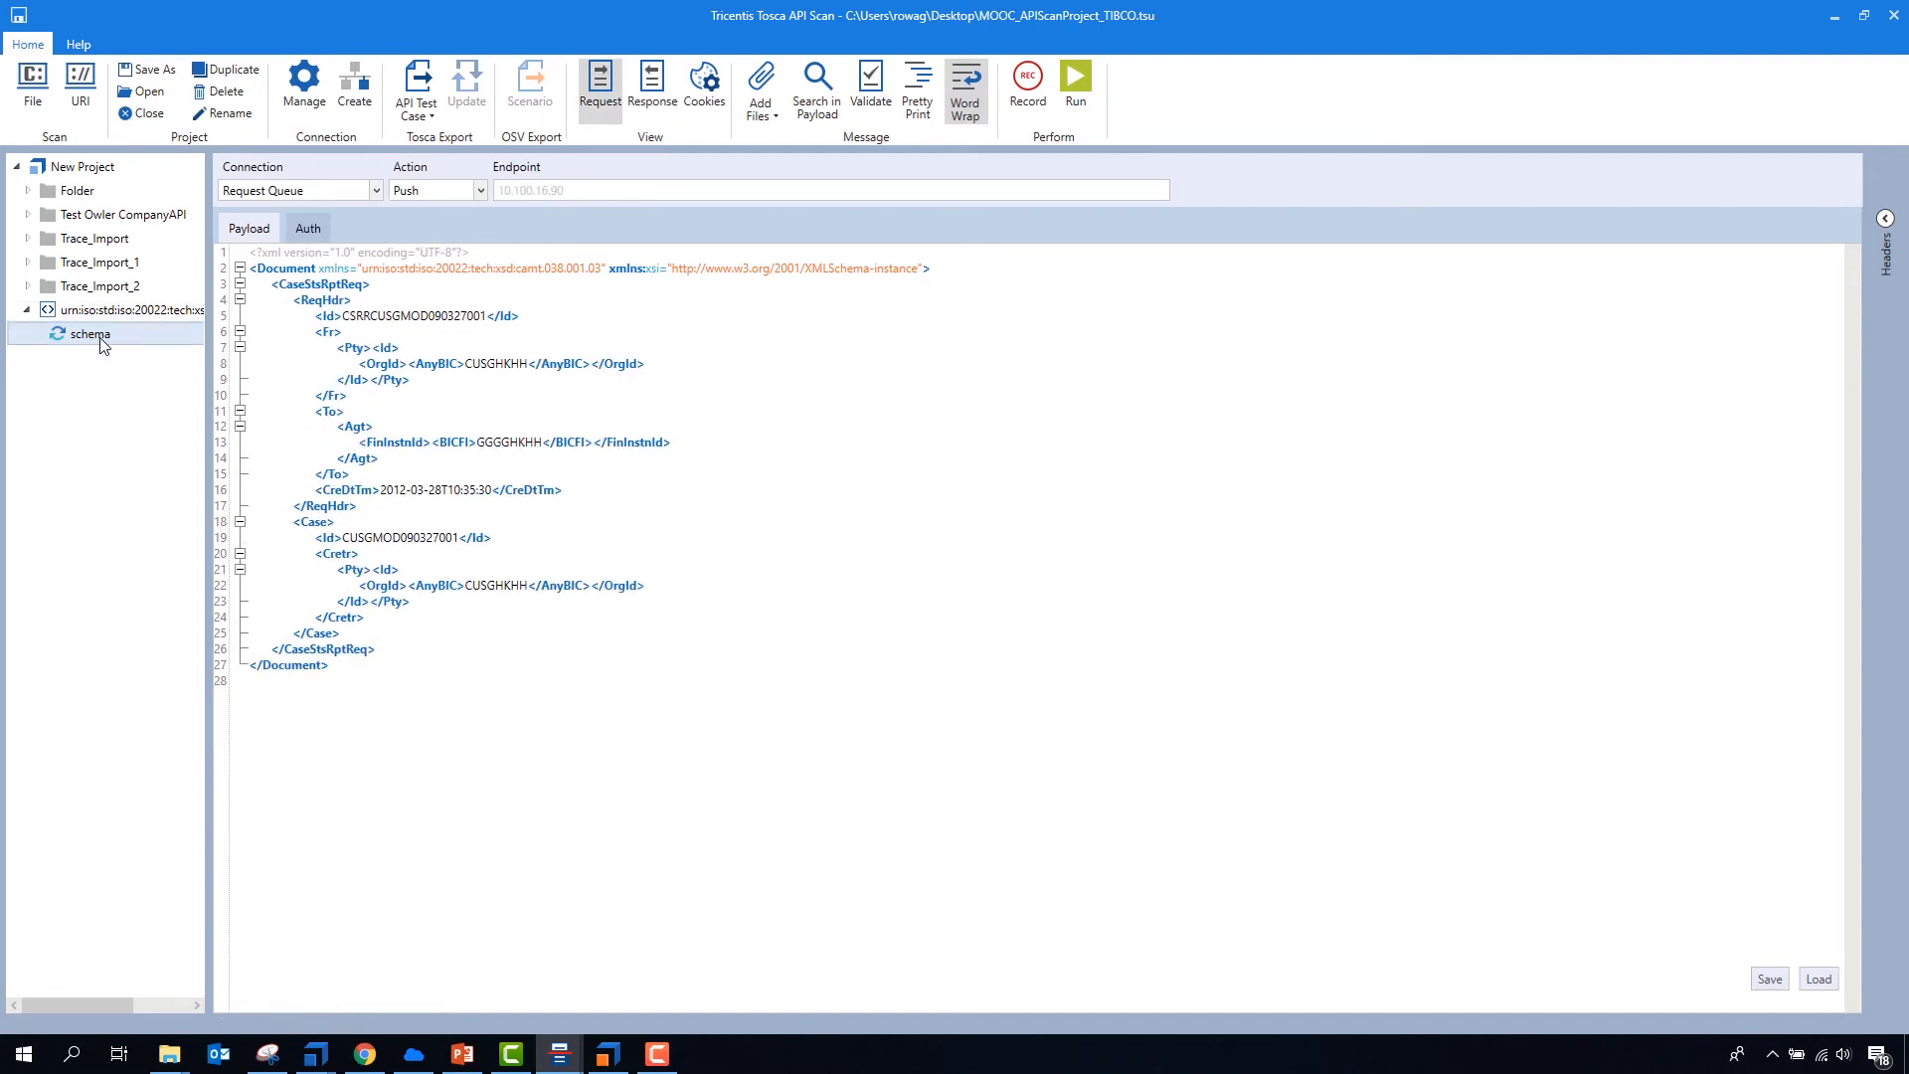
left_click(100, 340)
type("01 PUSH Message")
key("Return")
- Duplicate the 01 PUSH Message and rename the copy as "02 PUL Message"
right_click(101, 345)
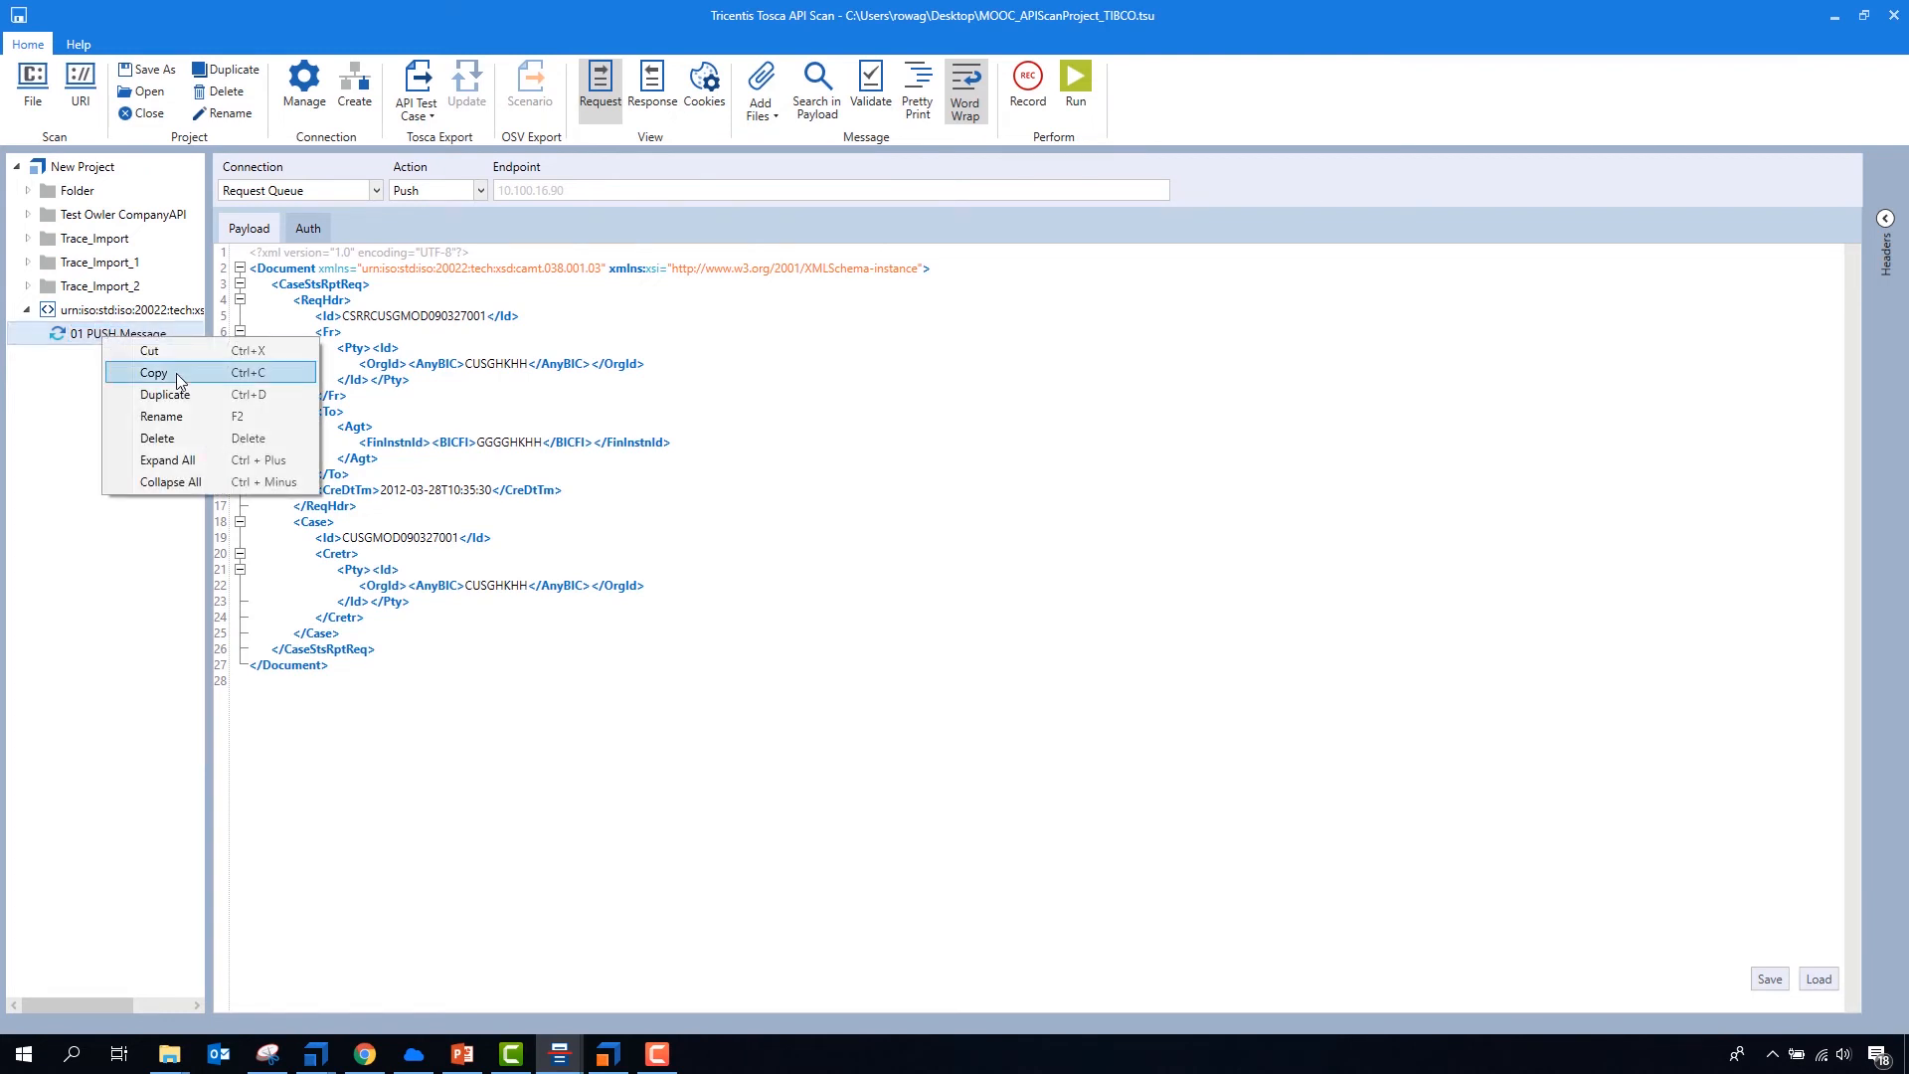
left_click(147, 392)
left_click(86, 354)
left_click(81, 356)
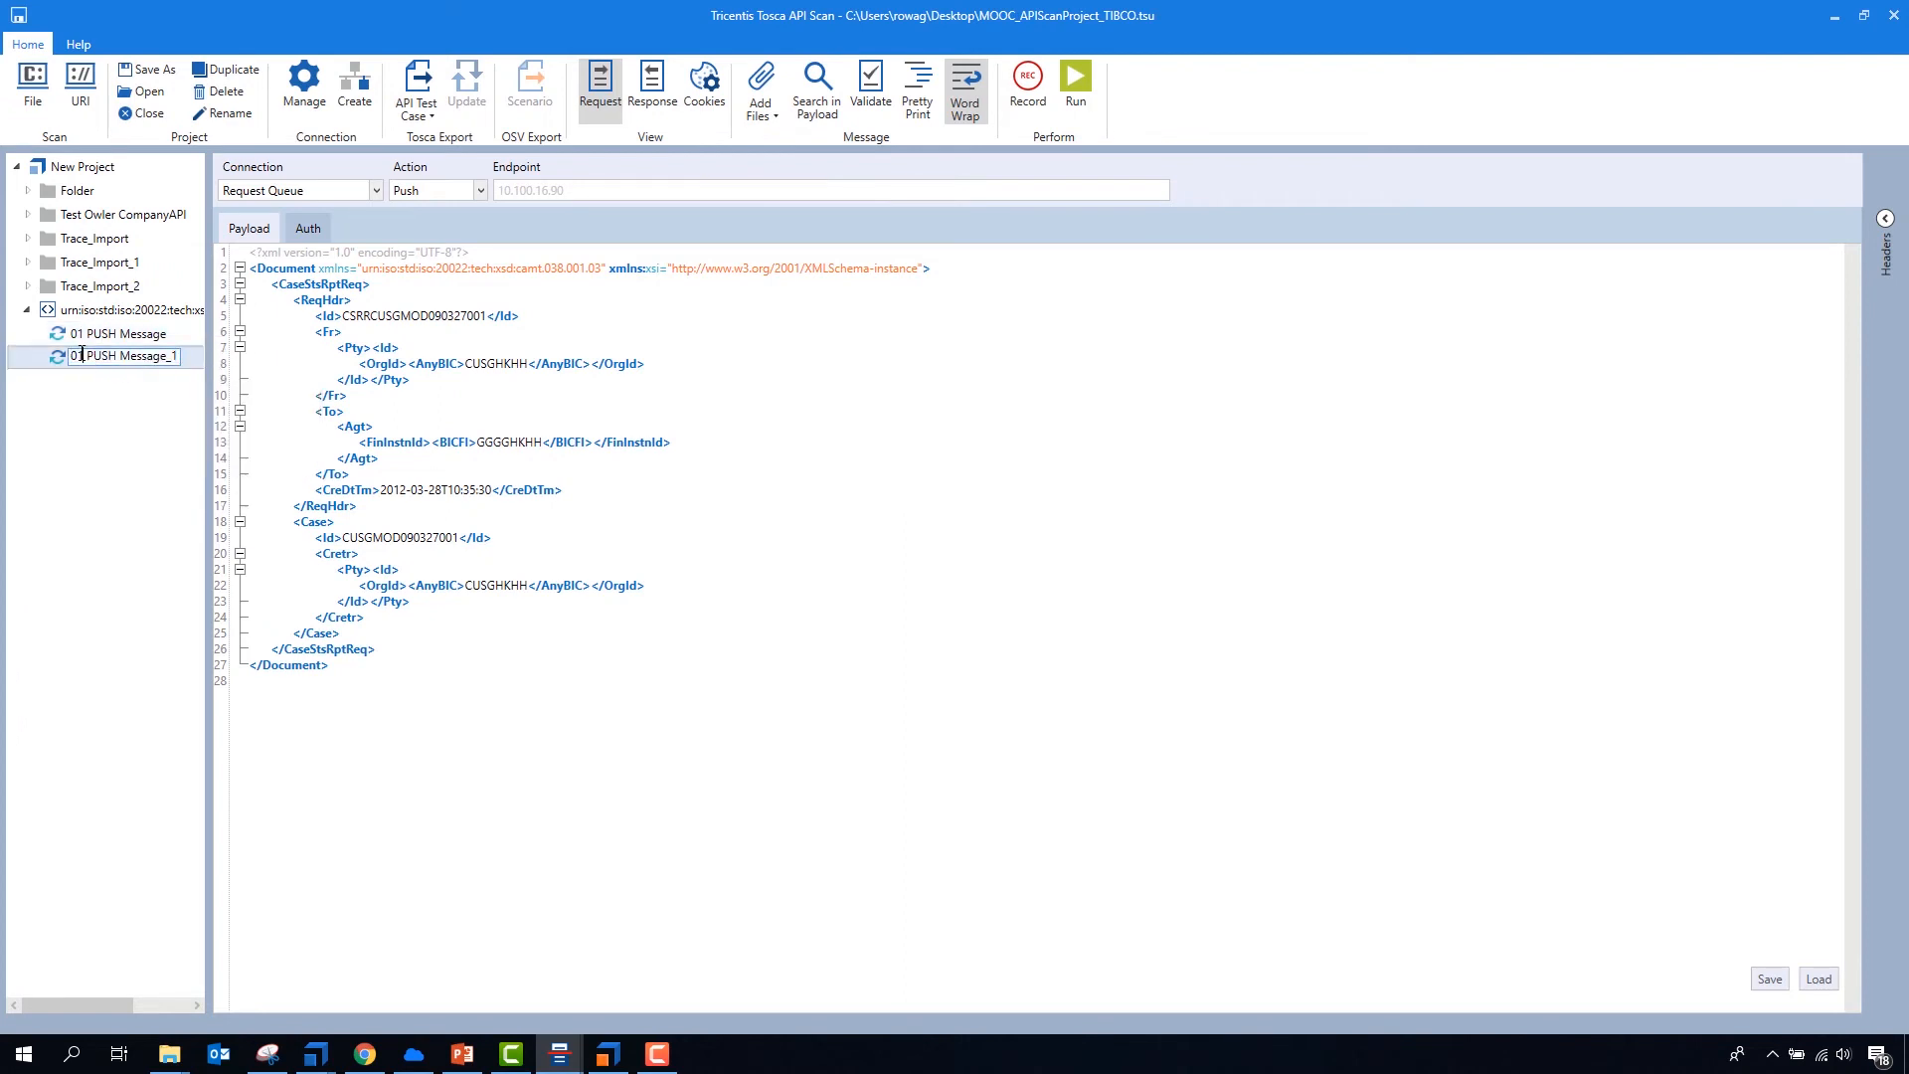
key("Delete")
type("2")
key("ctrl+shift+Right")
type("PUL")
key("BackSpace")
key("BackSpace")
key("Return")
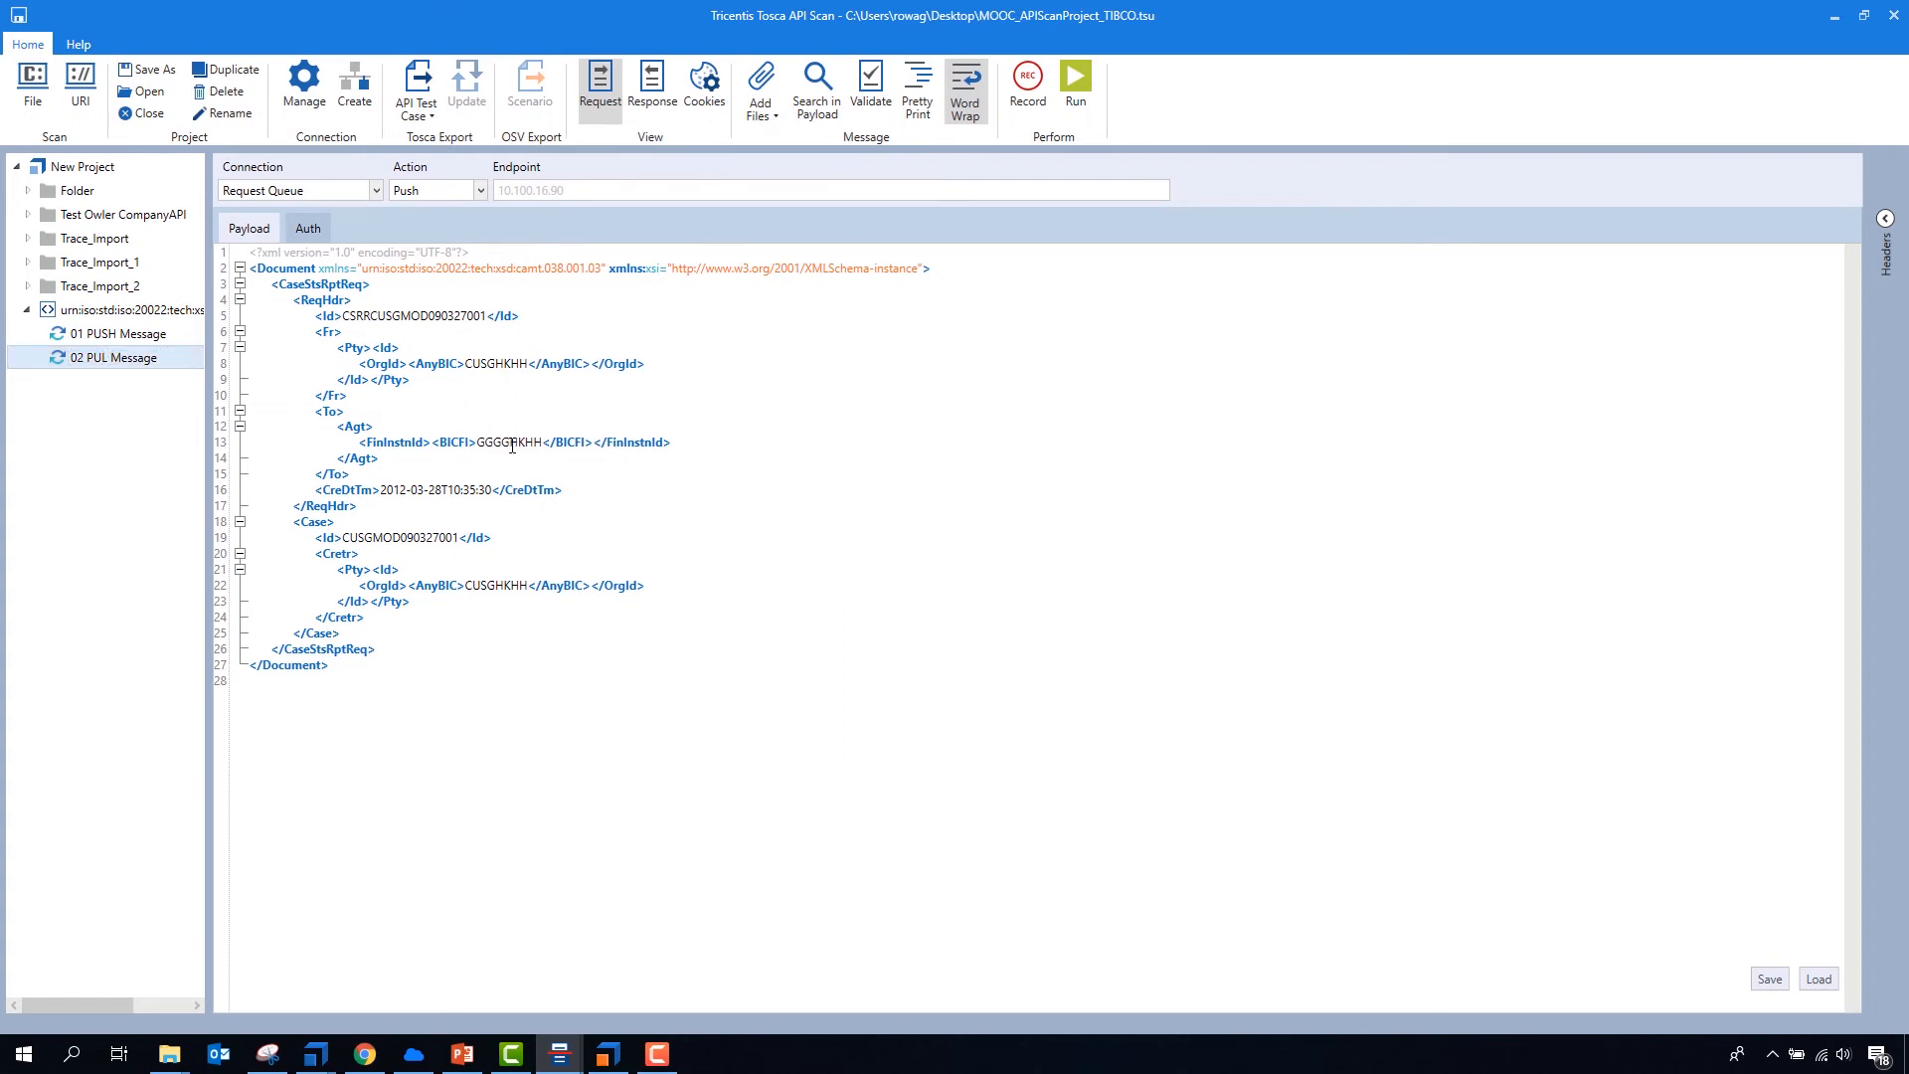
- Clear the request payload of 02 PUL Message and set its action to Pull
key("ctrl+a")
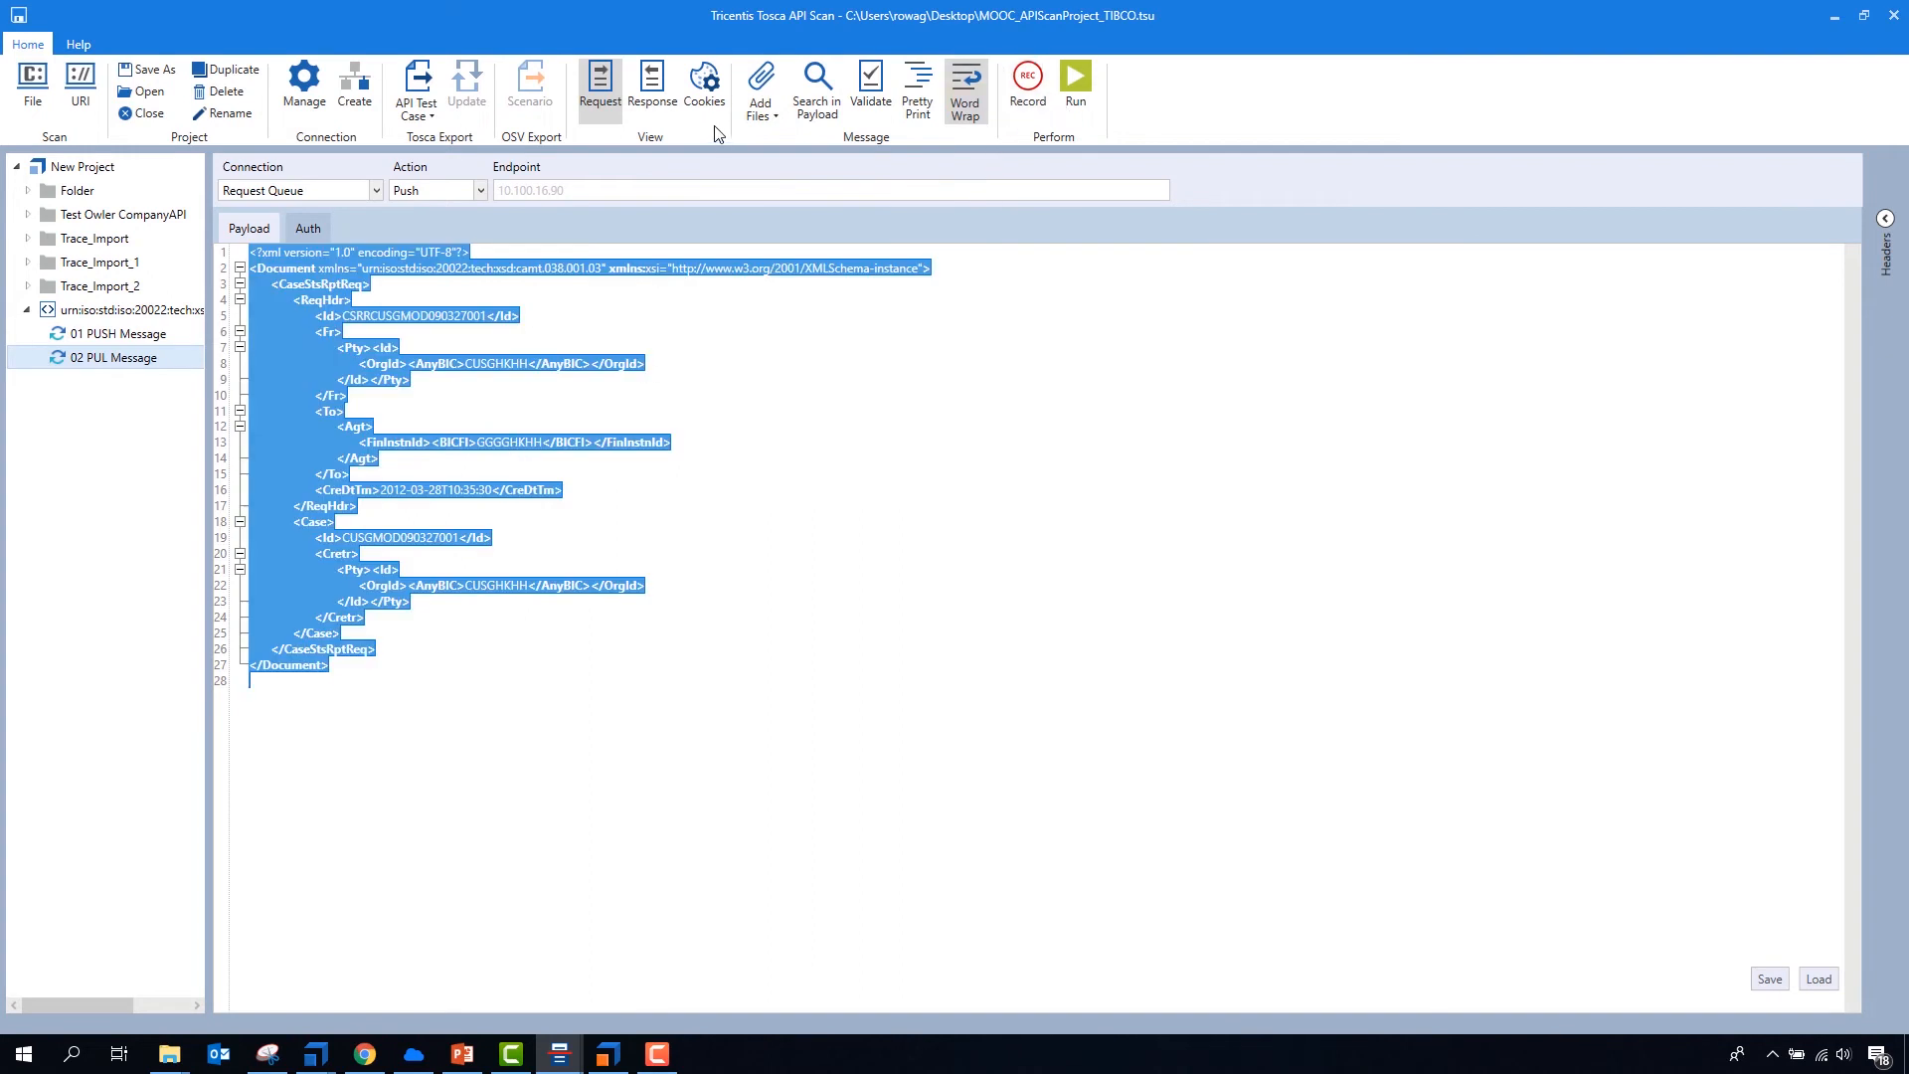
key("Delete")
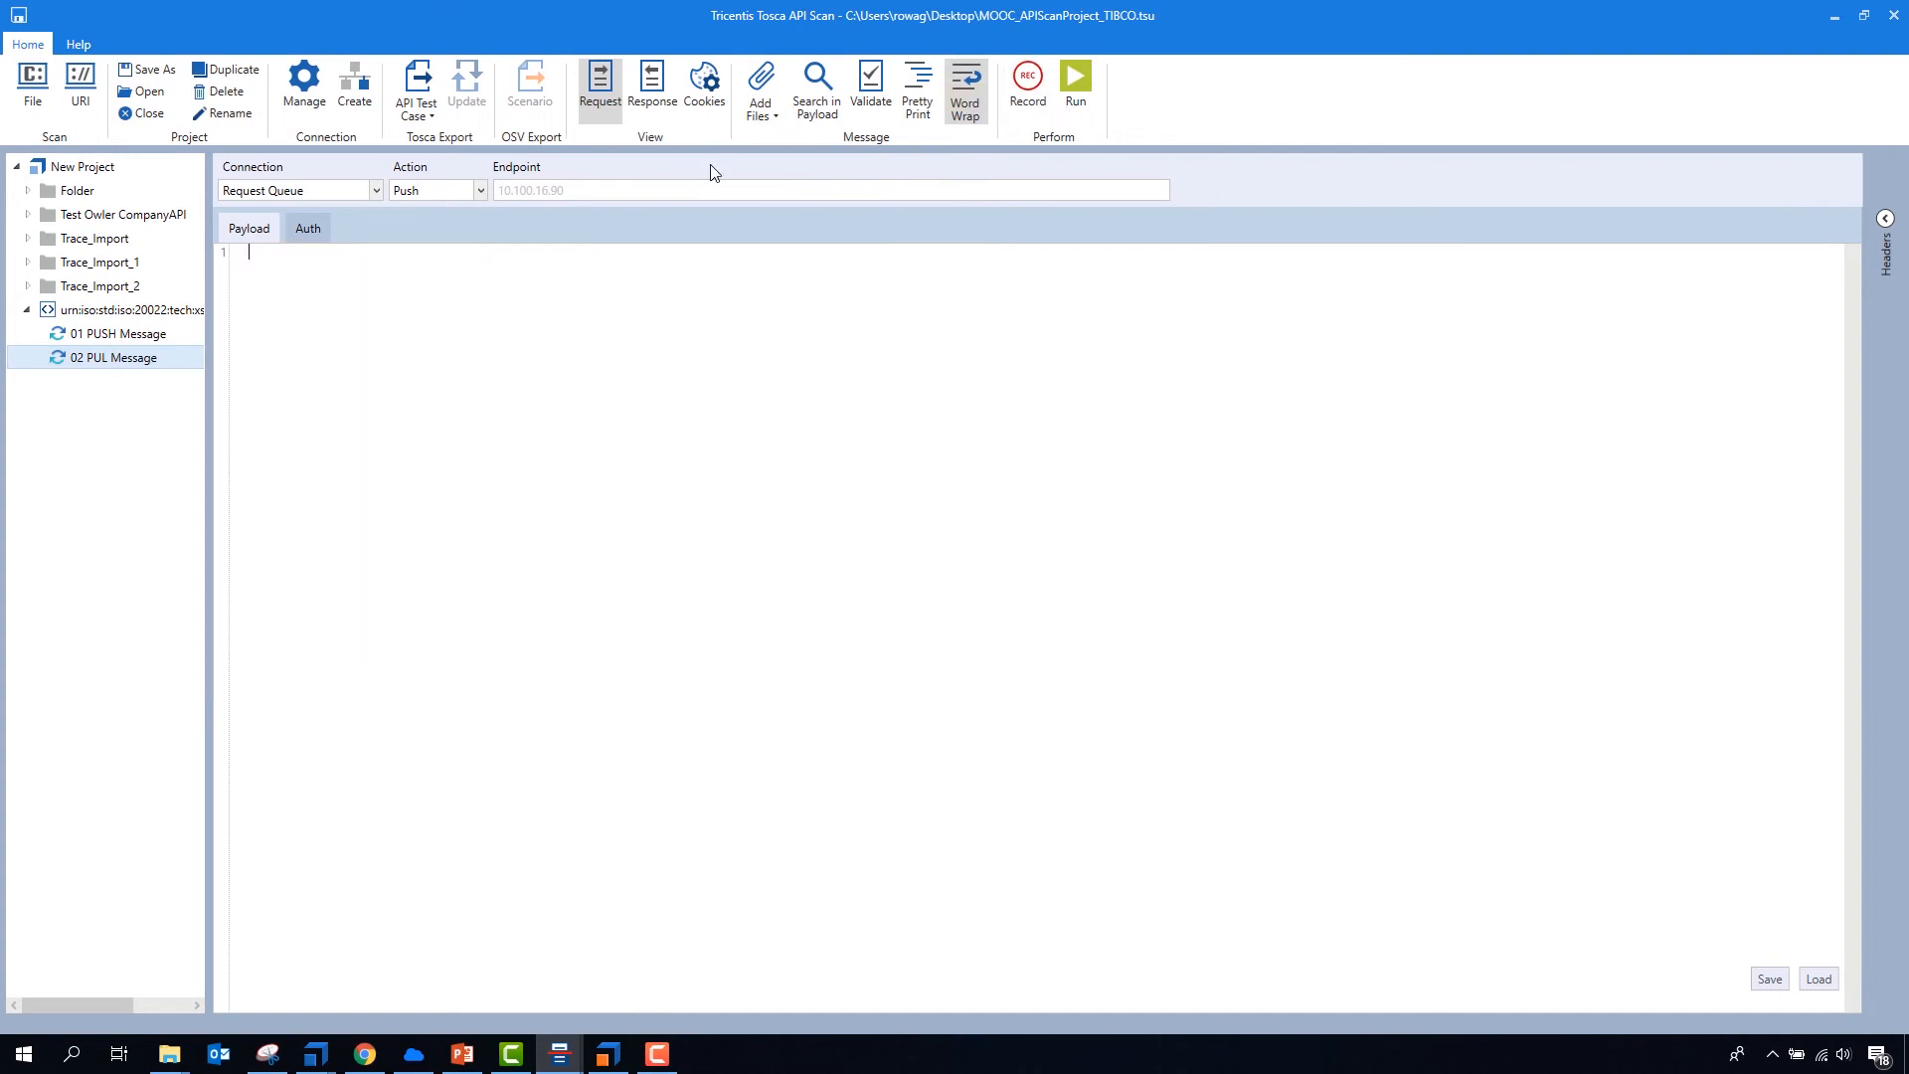
left_click(437, 216)
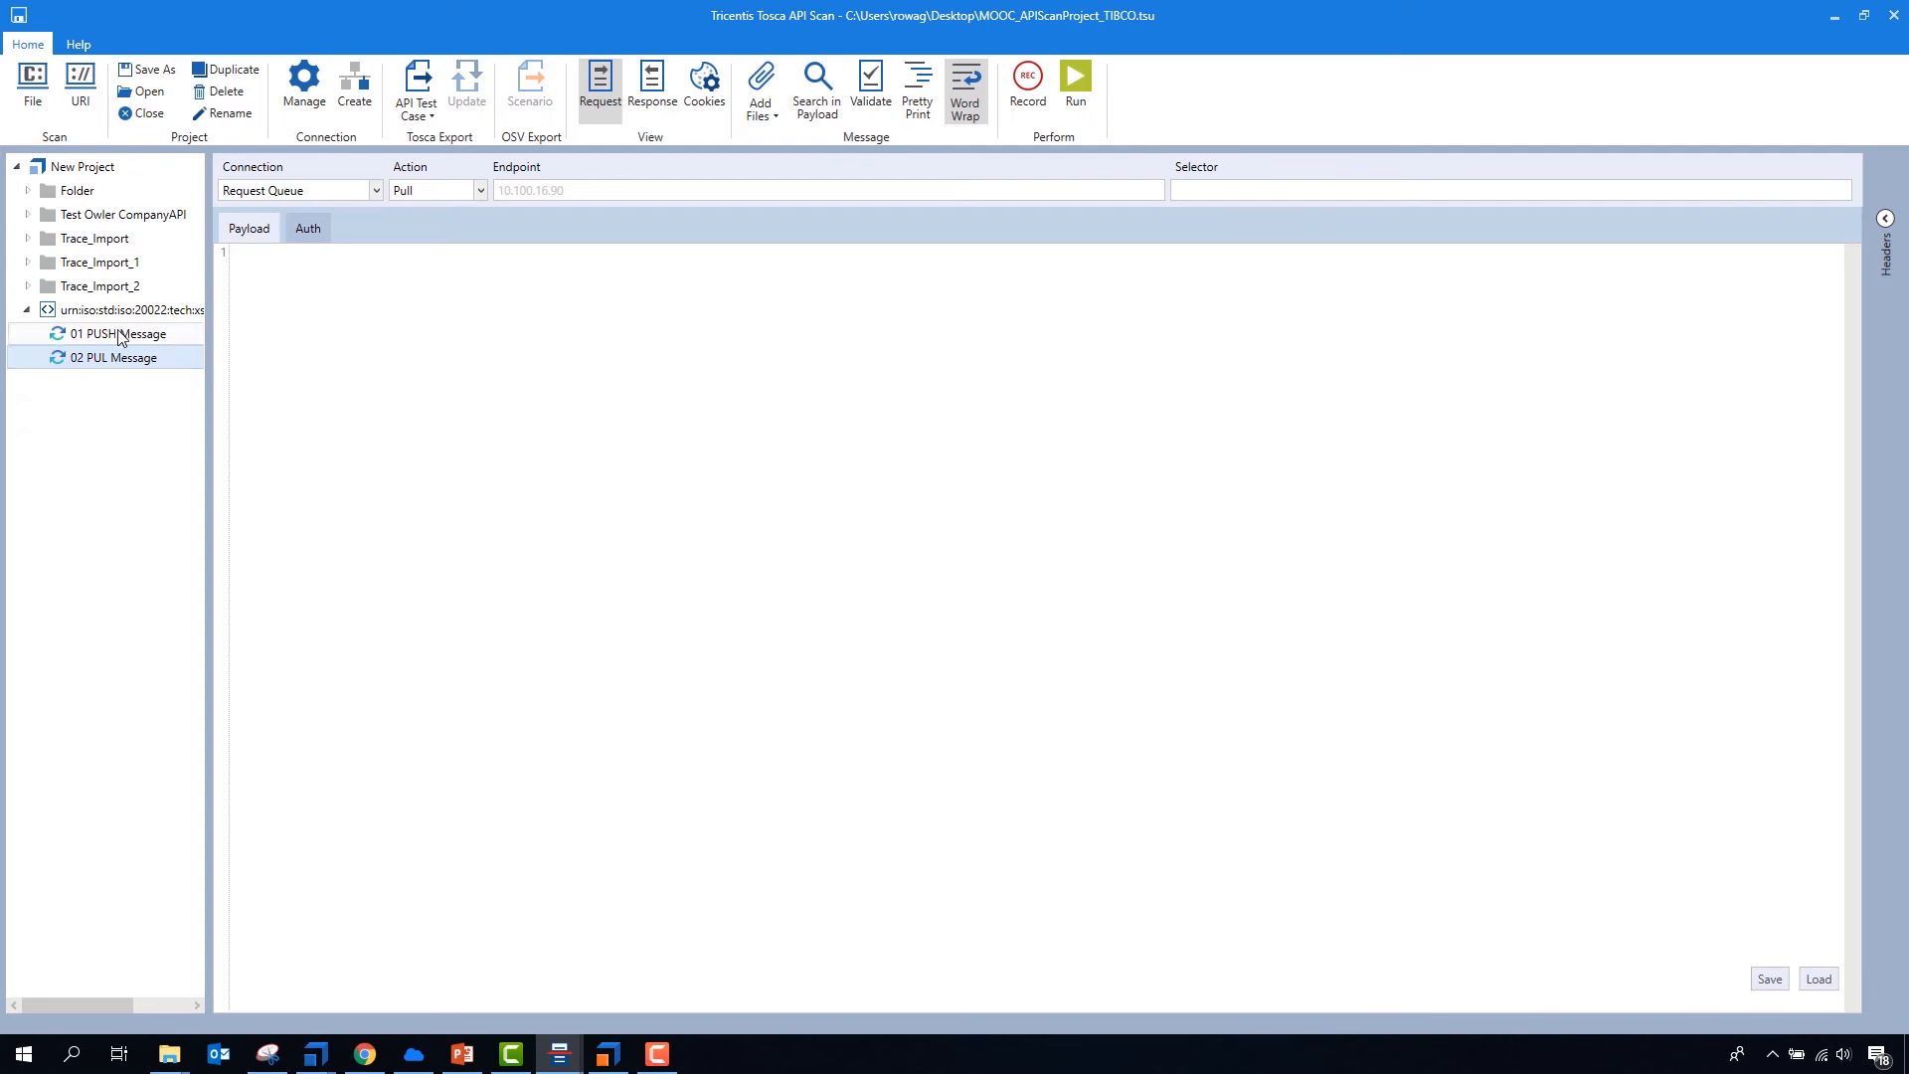
left_click(473, 195)
left_click(446, 237)
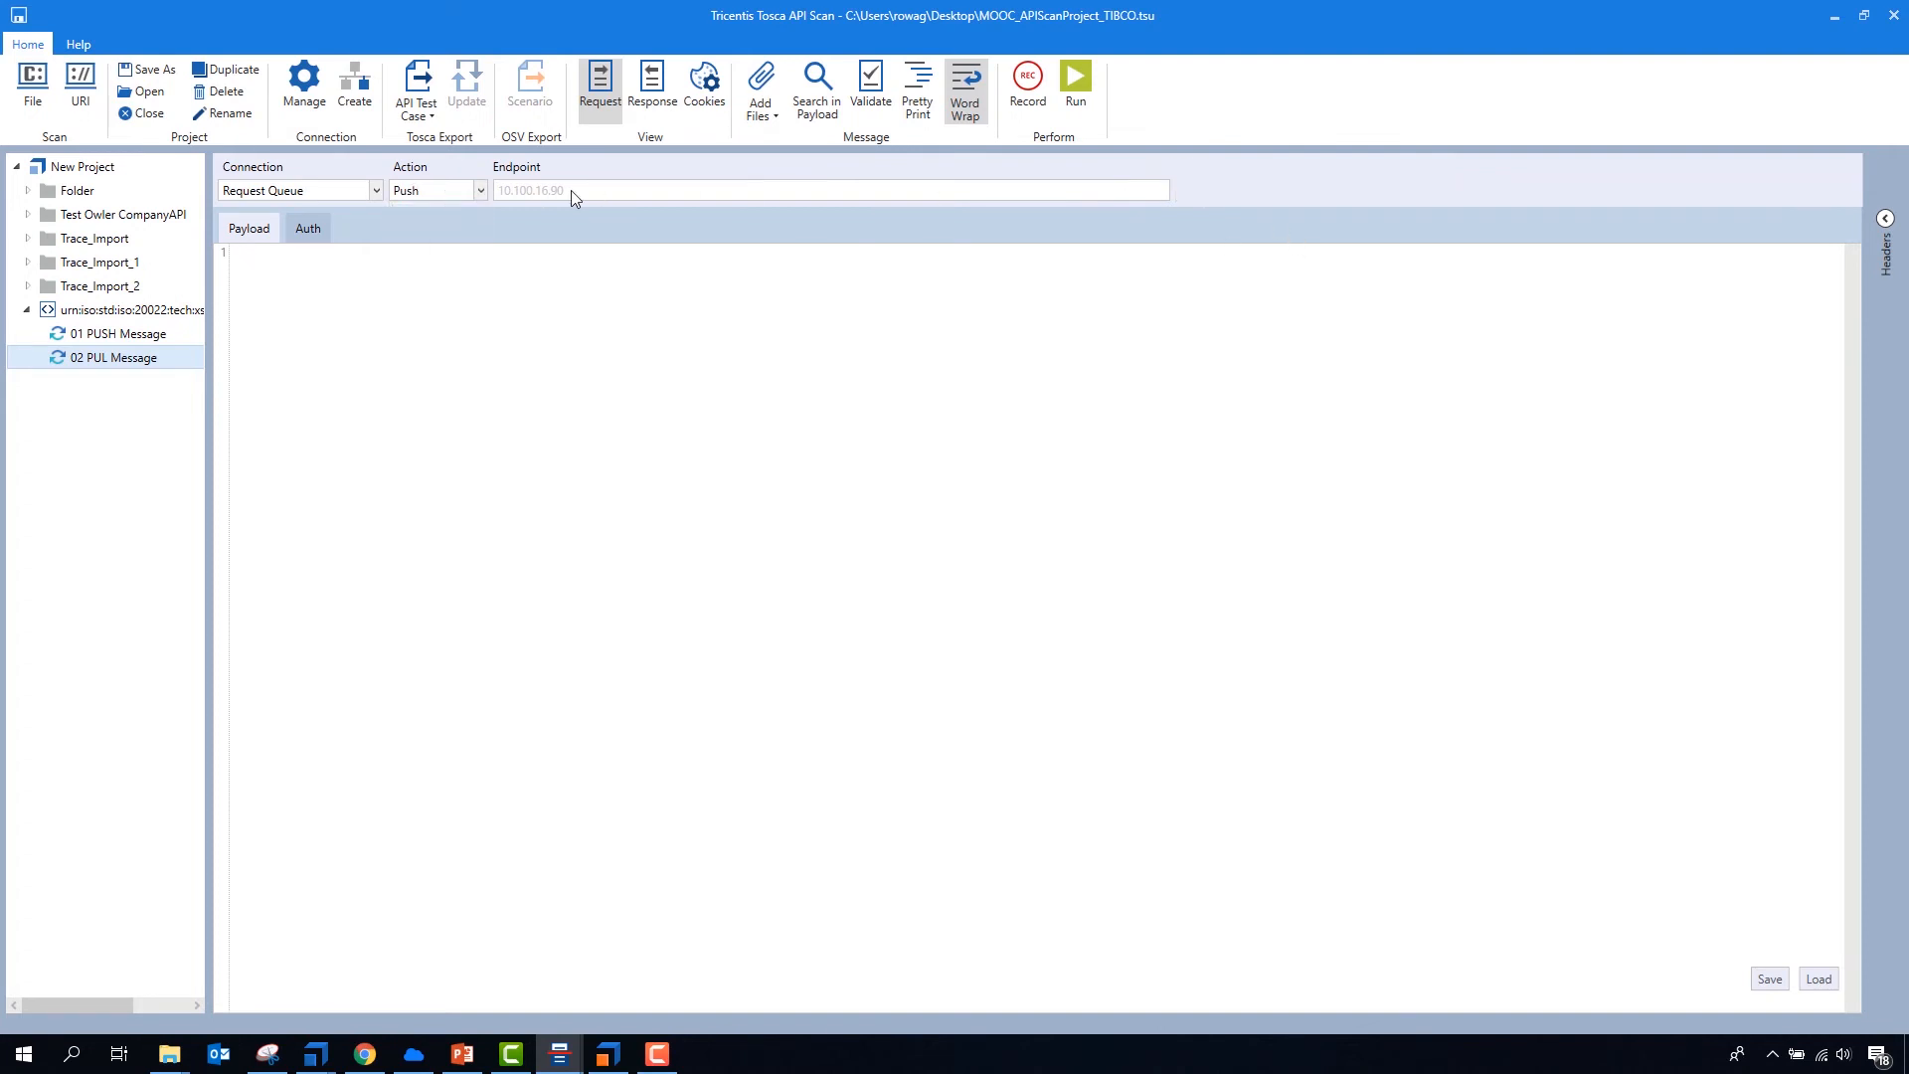
left_click(443, 215)
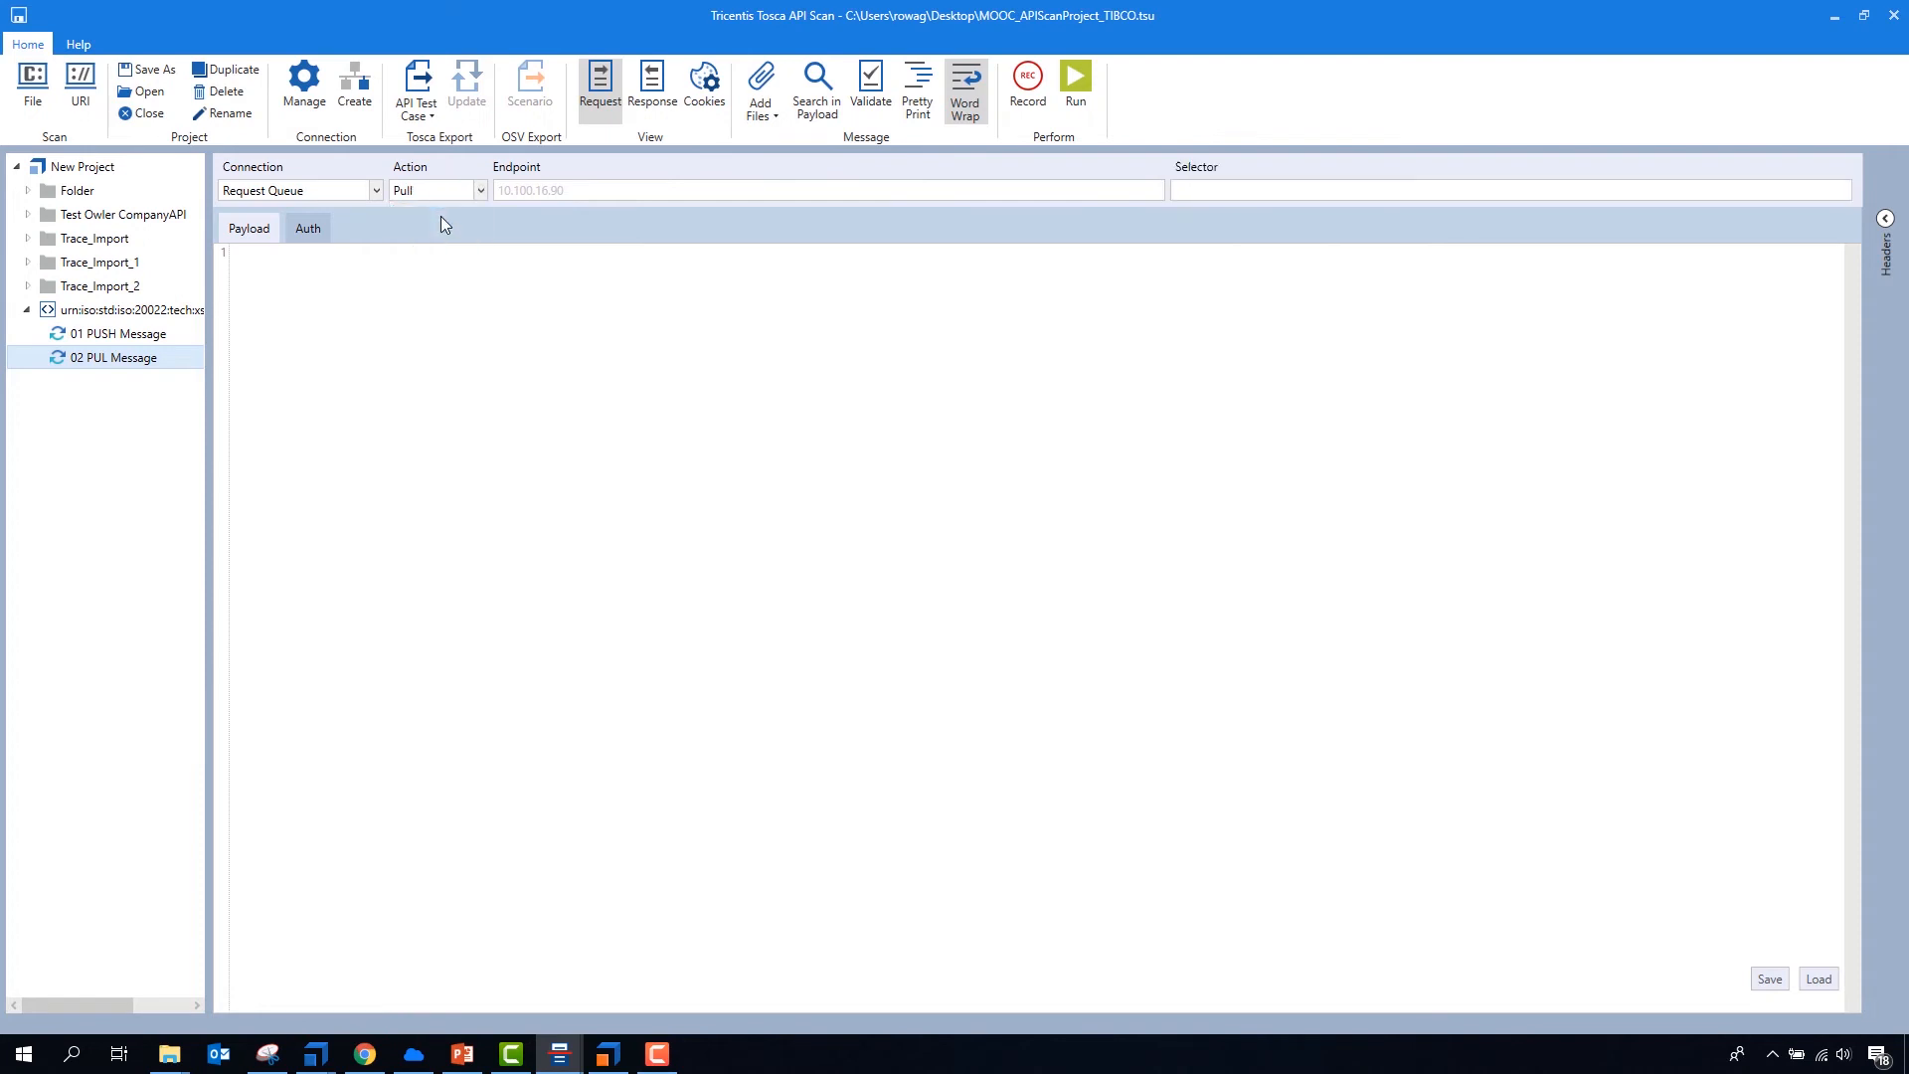
- Run 02 PUL Message repeatedly to pull messages from the Request Queue, and review the status code options of the response
left_click(1214, 188)
left_click(1076, 89)
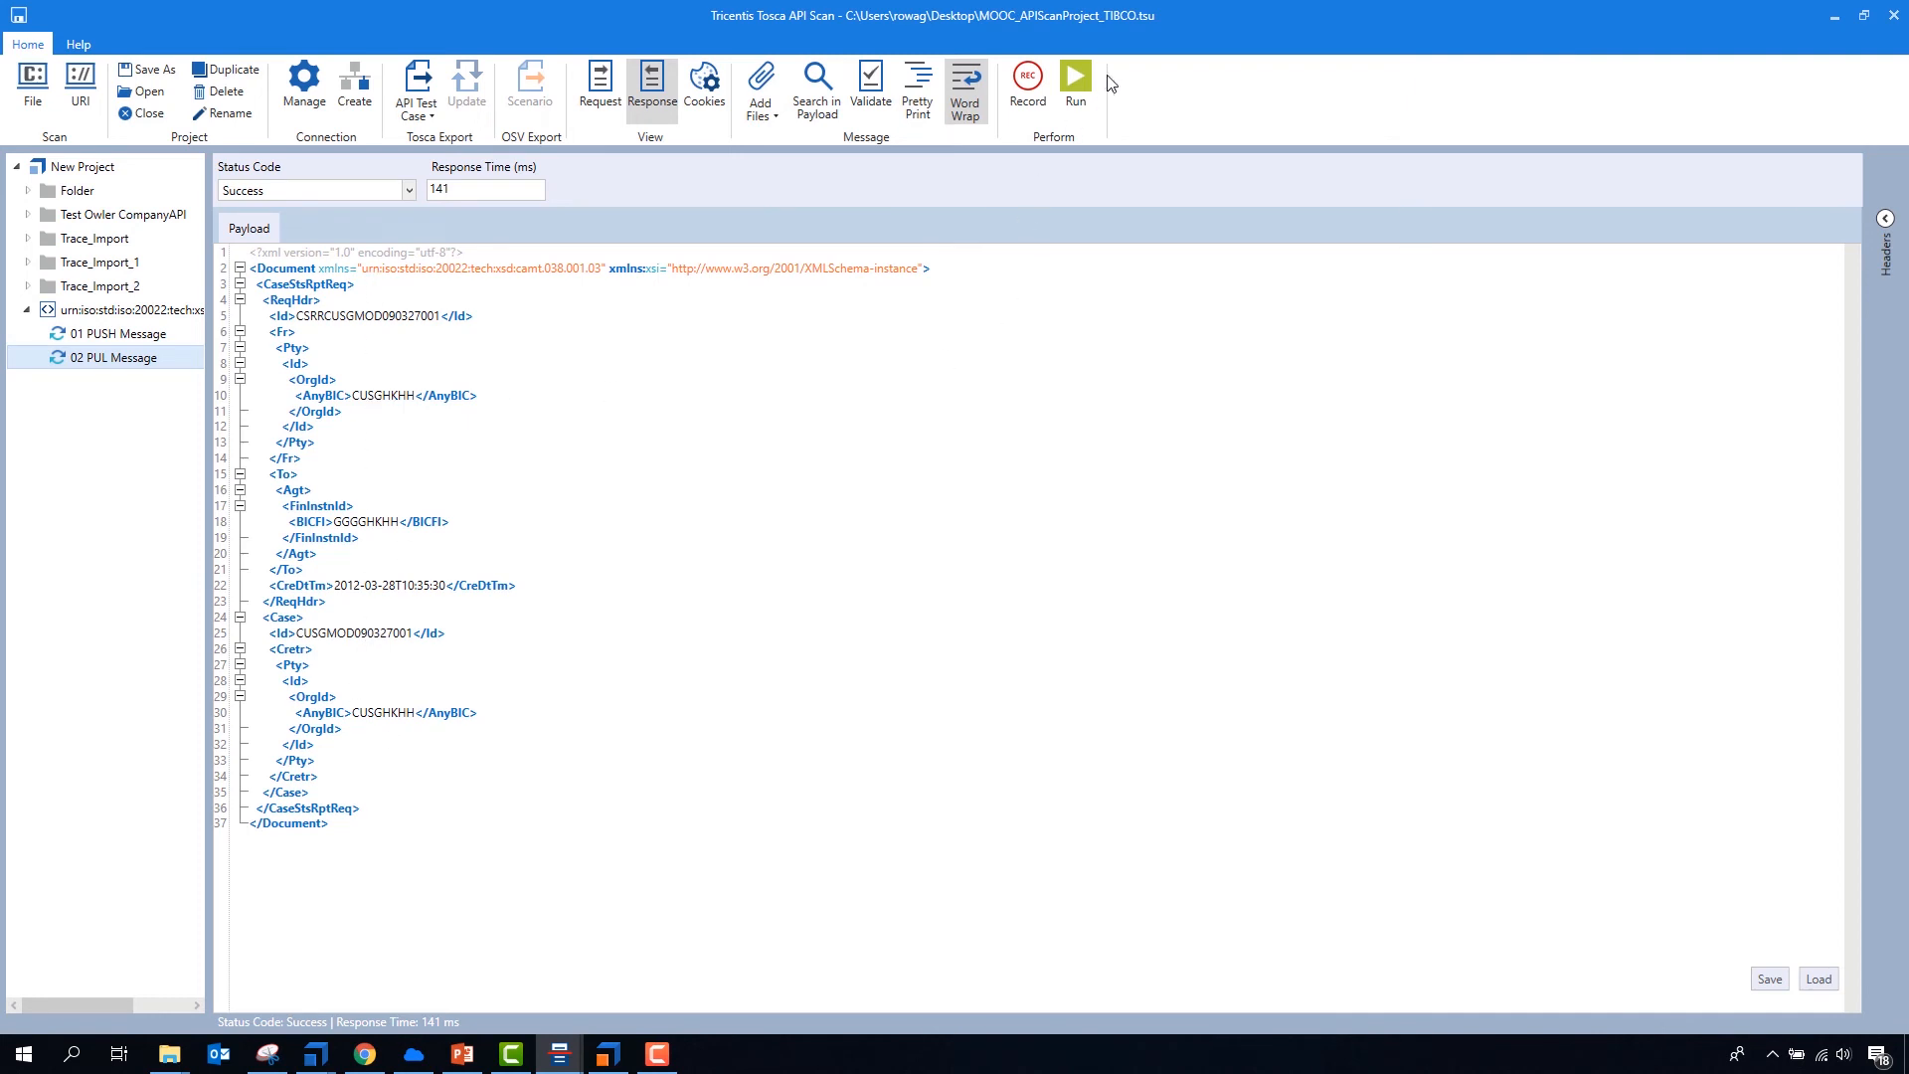
left_click(1082, 84)
left_click(1082, 80)
left_click(406, 190)
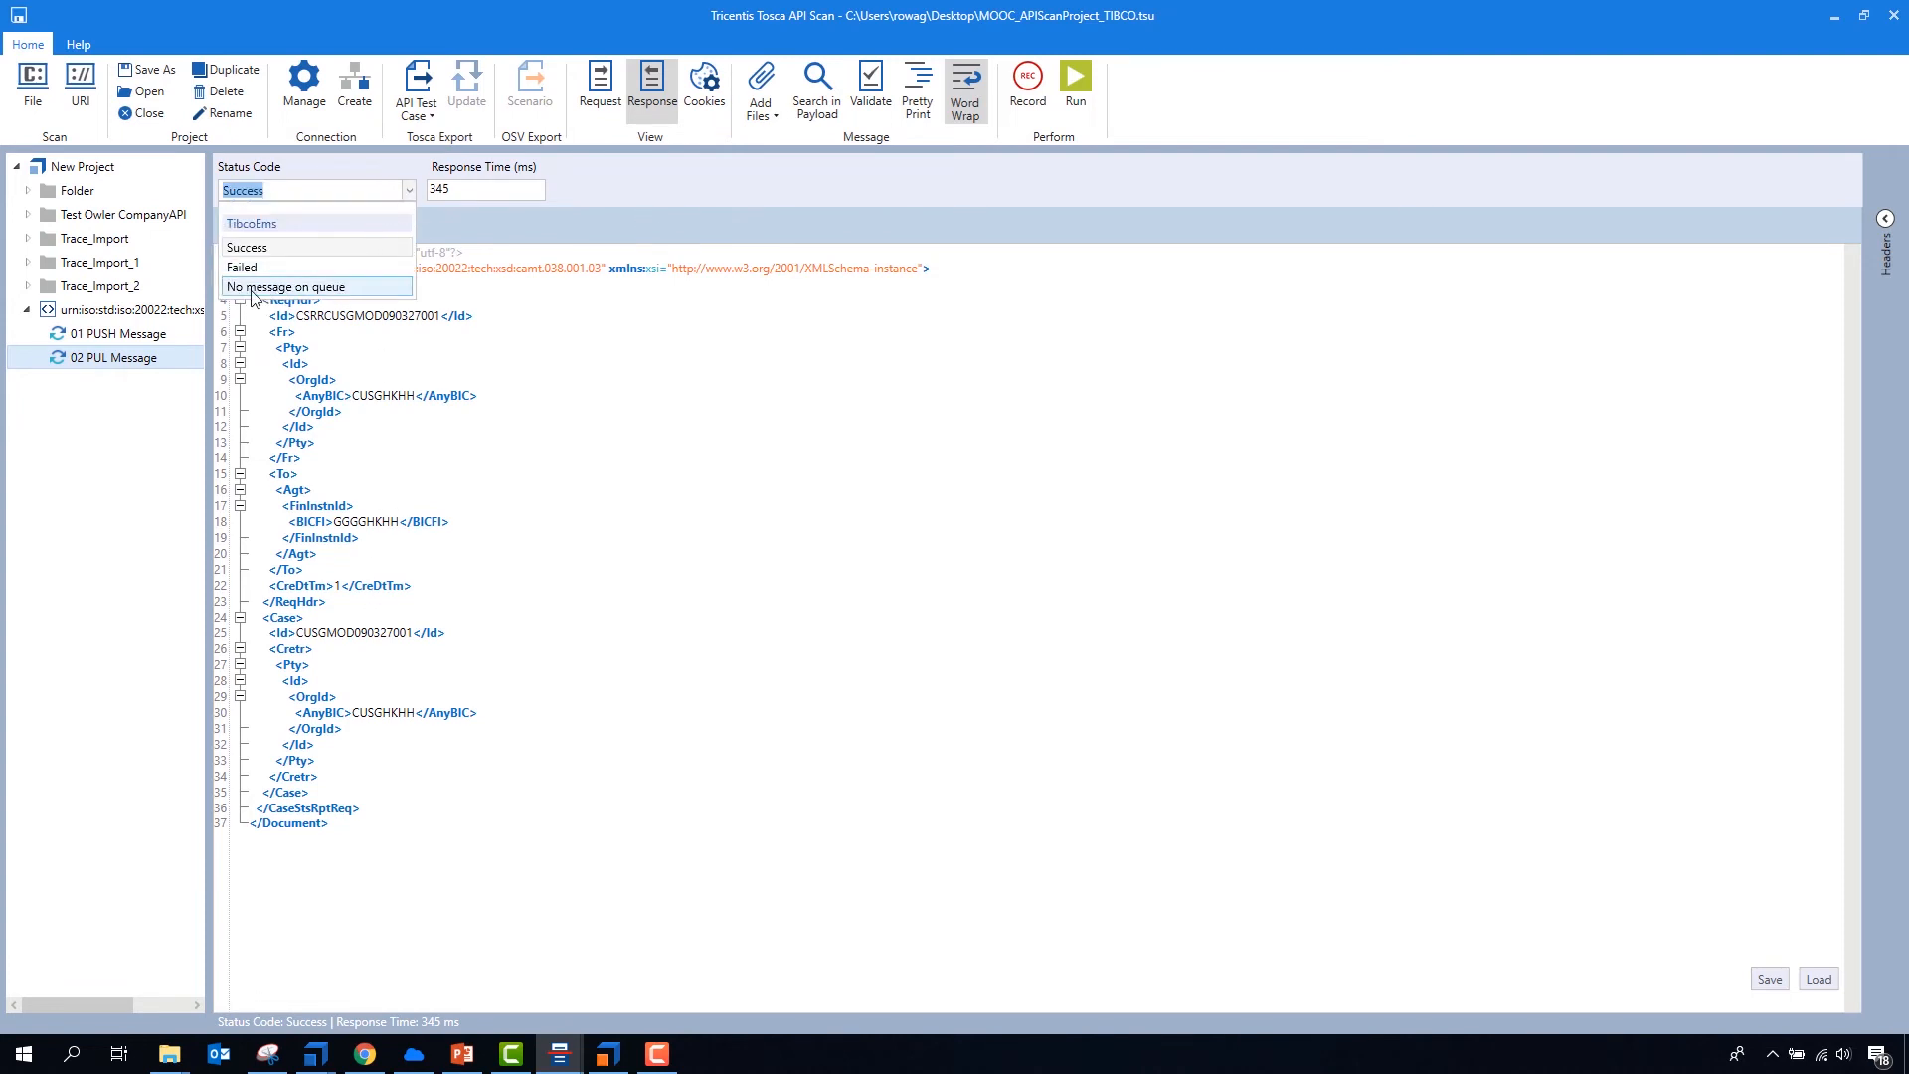
left_click(344, 380)
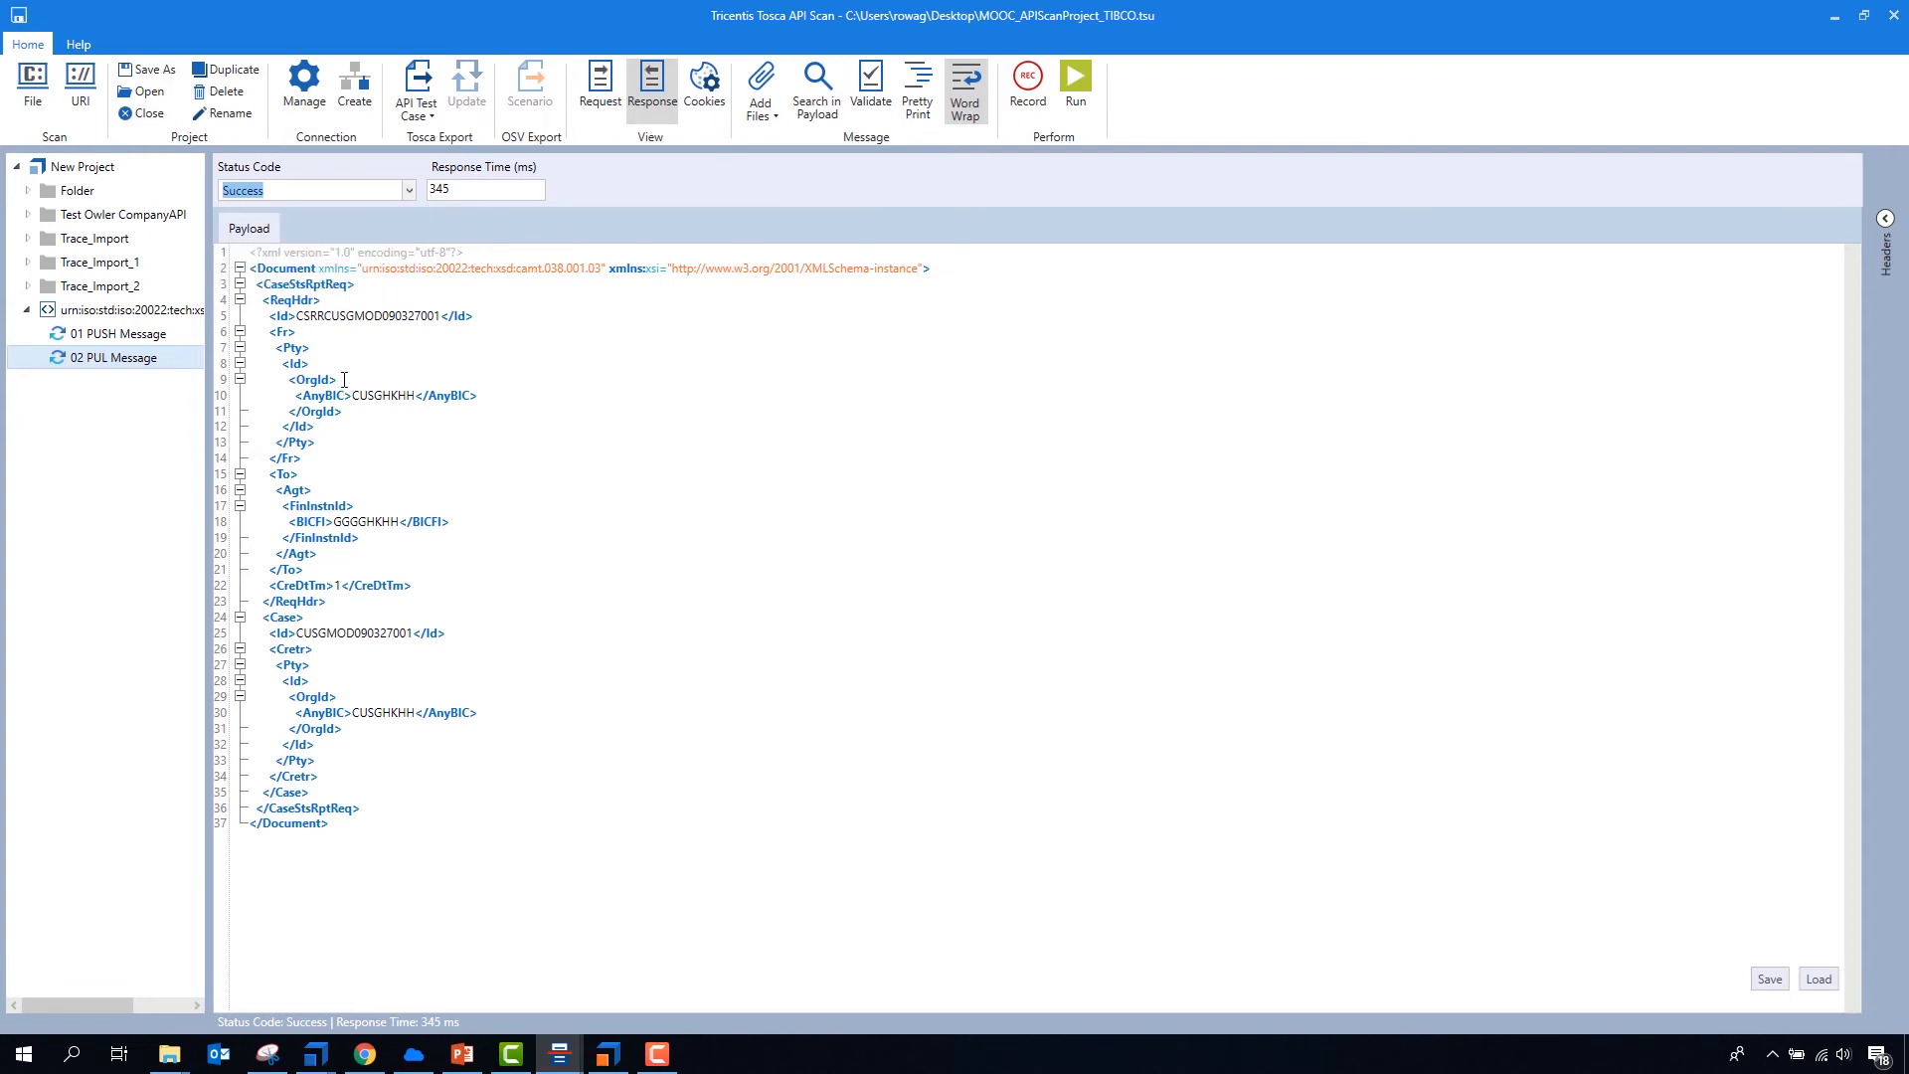
left_click(358, 380)
- Rename the parent node of the push and pull messages as "Test Queue"
left_click(119, 310)
left_click(117, 312)
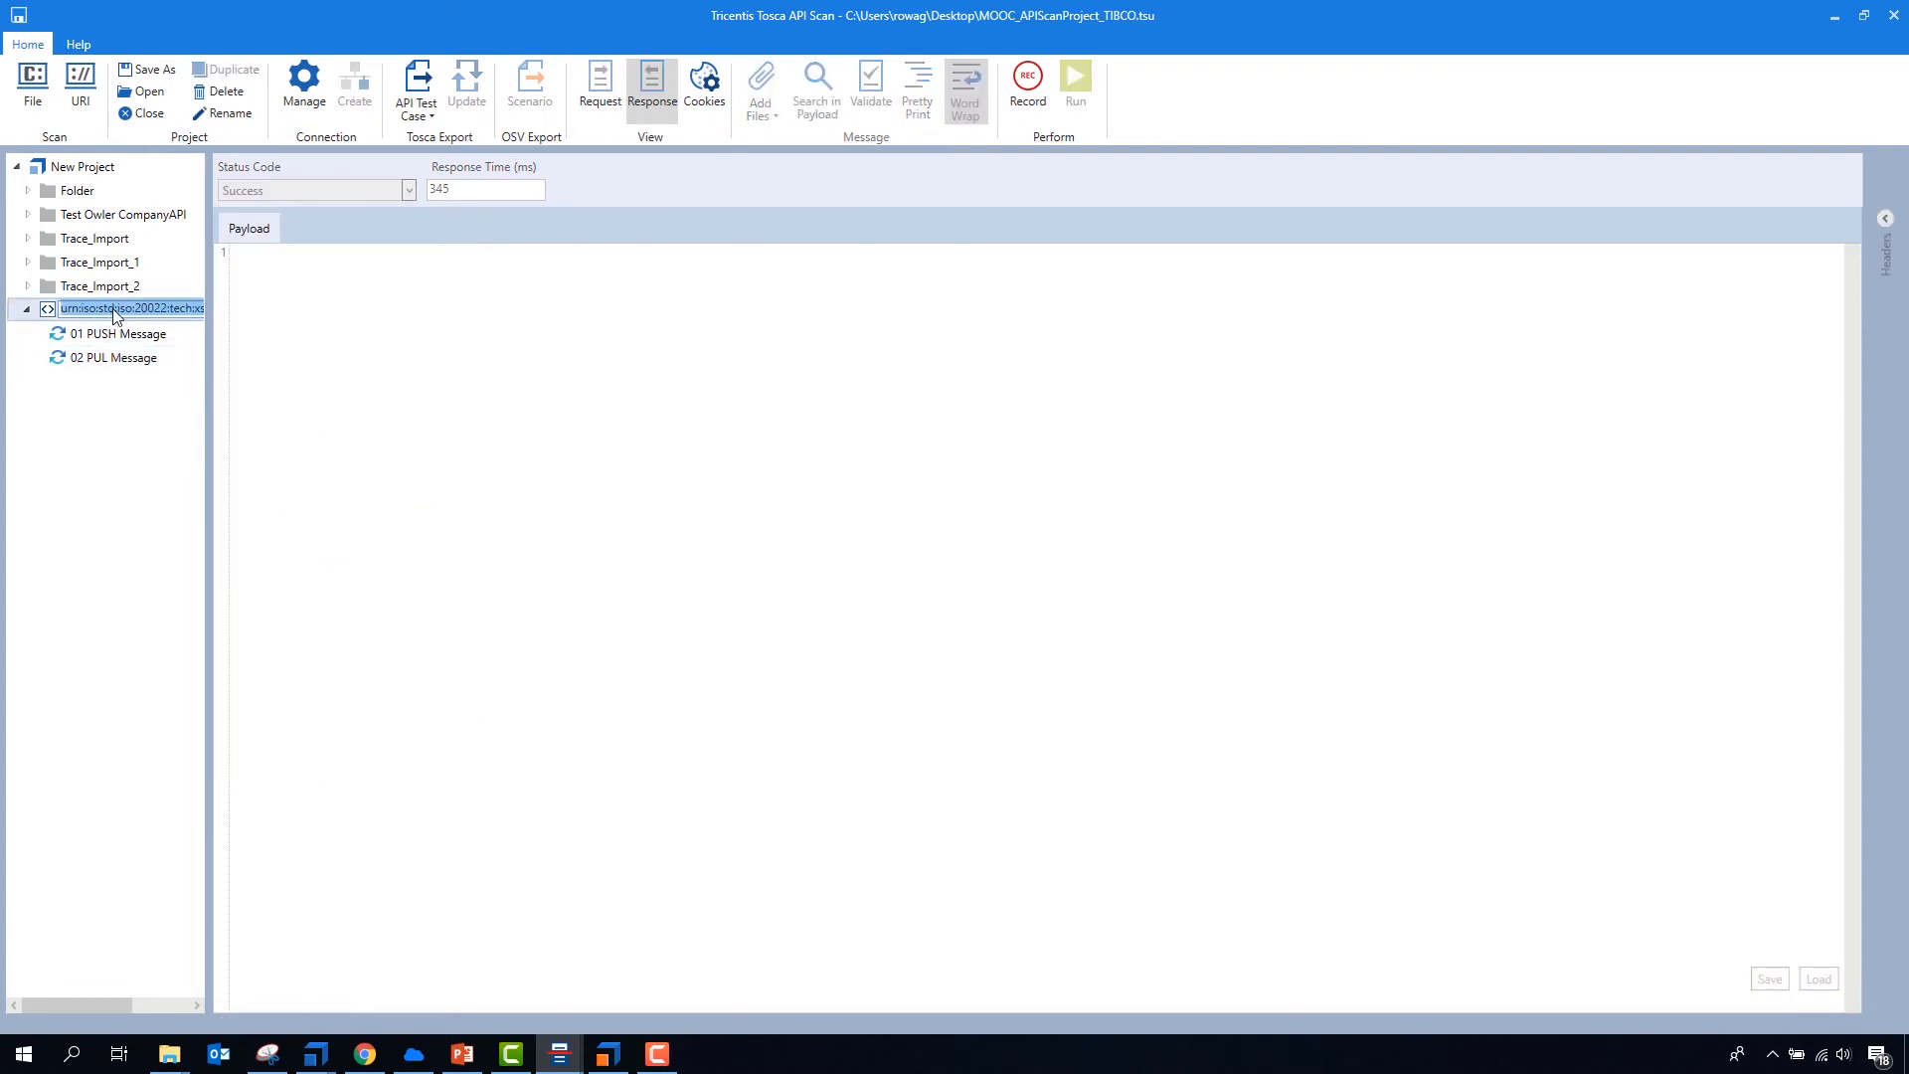
type("Test Queue")
key("Return")
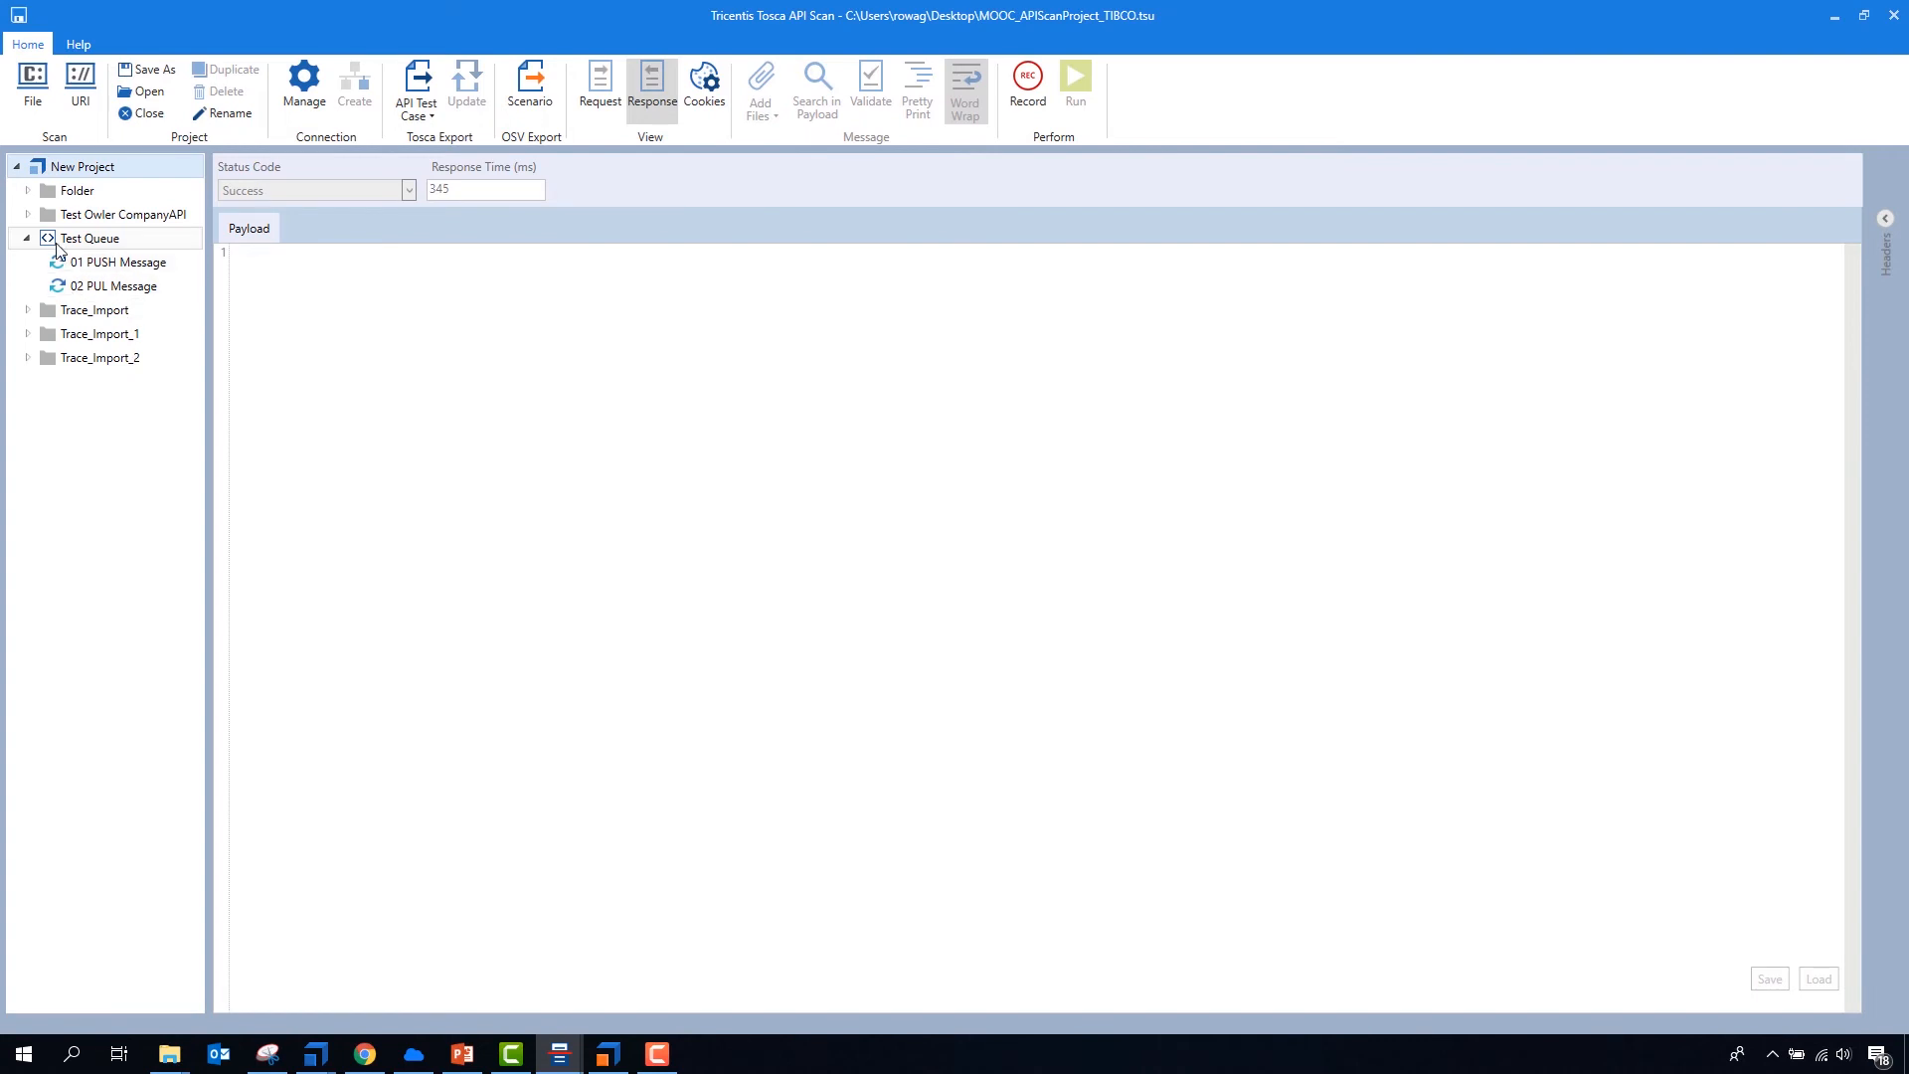
- Export Test Queue as an API test case to Tosca Commander, and collapse the Execution folder there
left_click(421, 78)
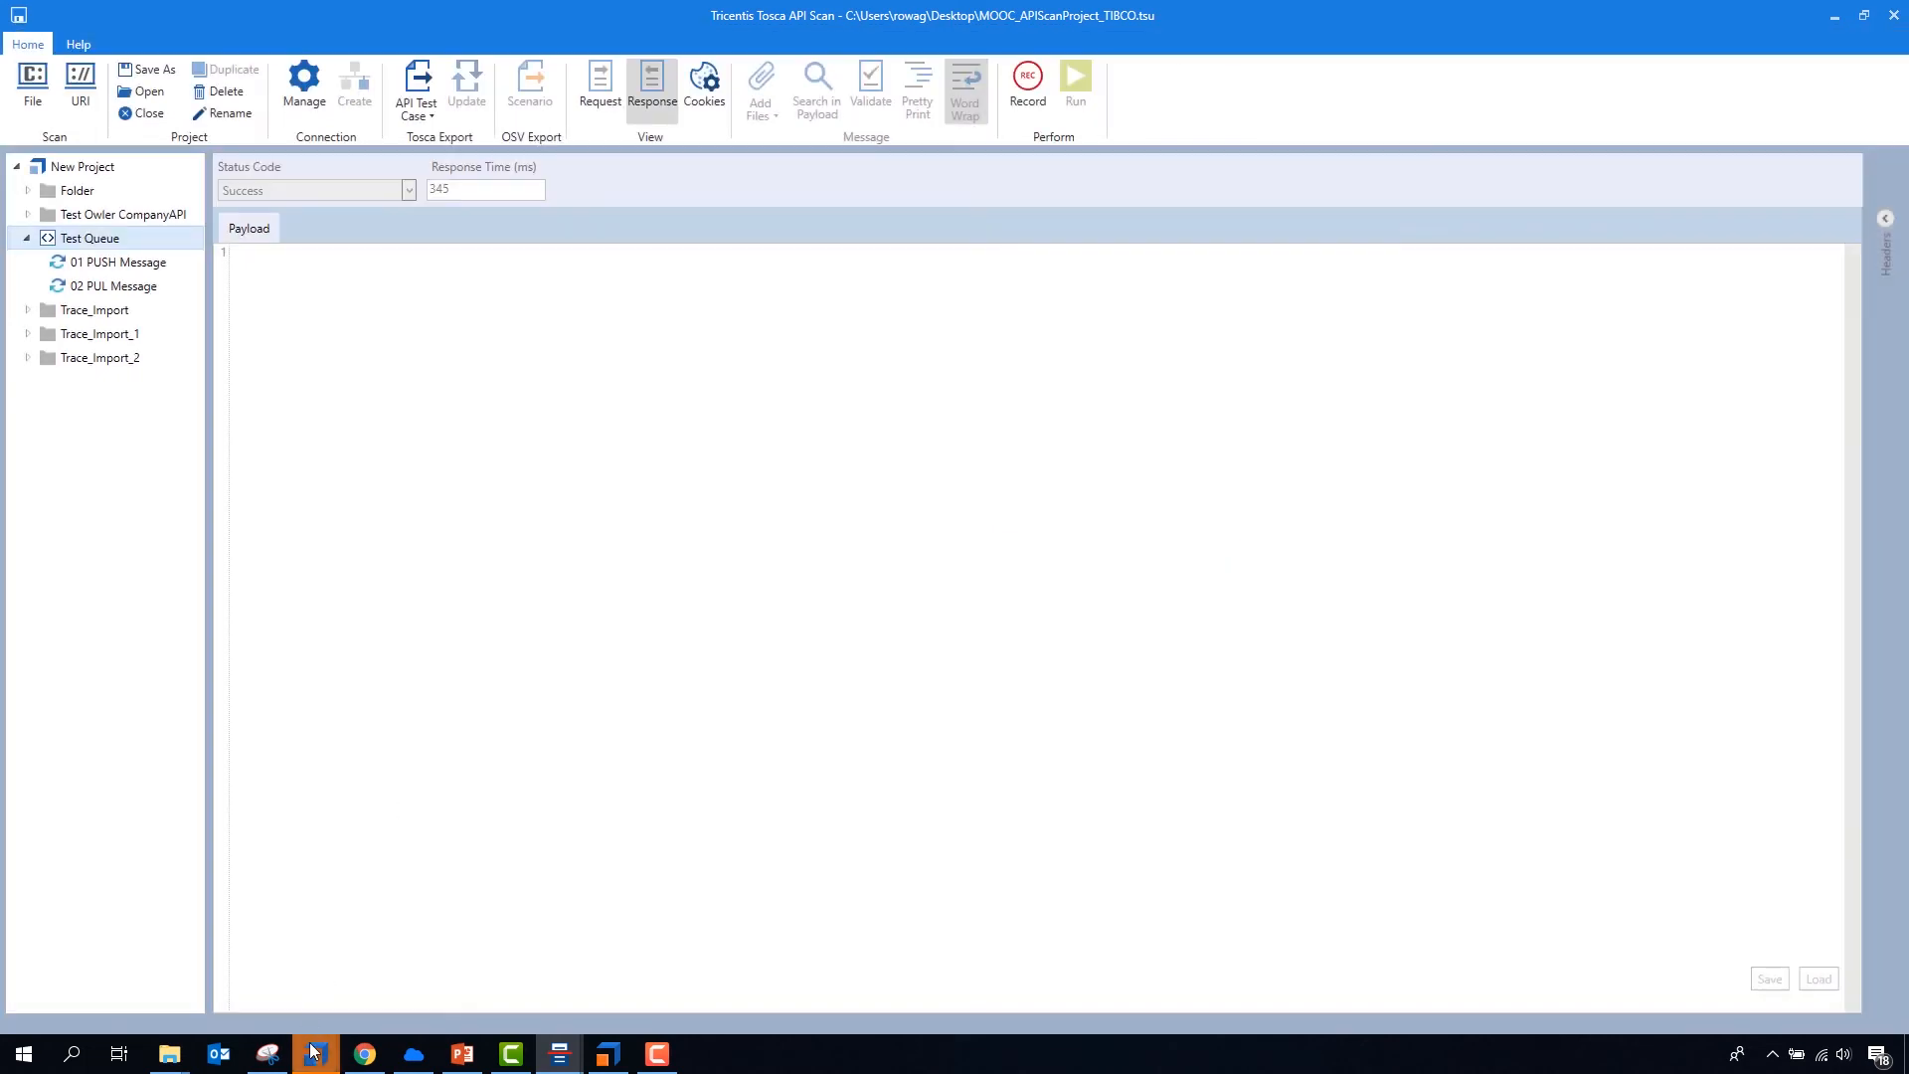
mouse_move(316, 1054)
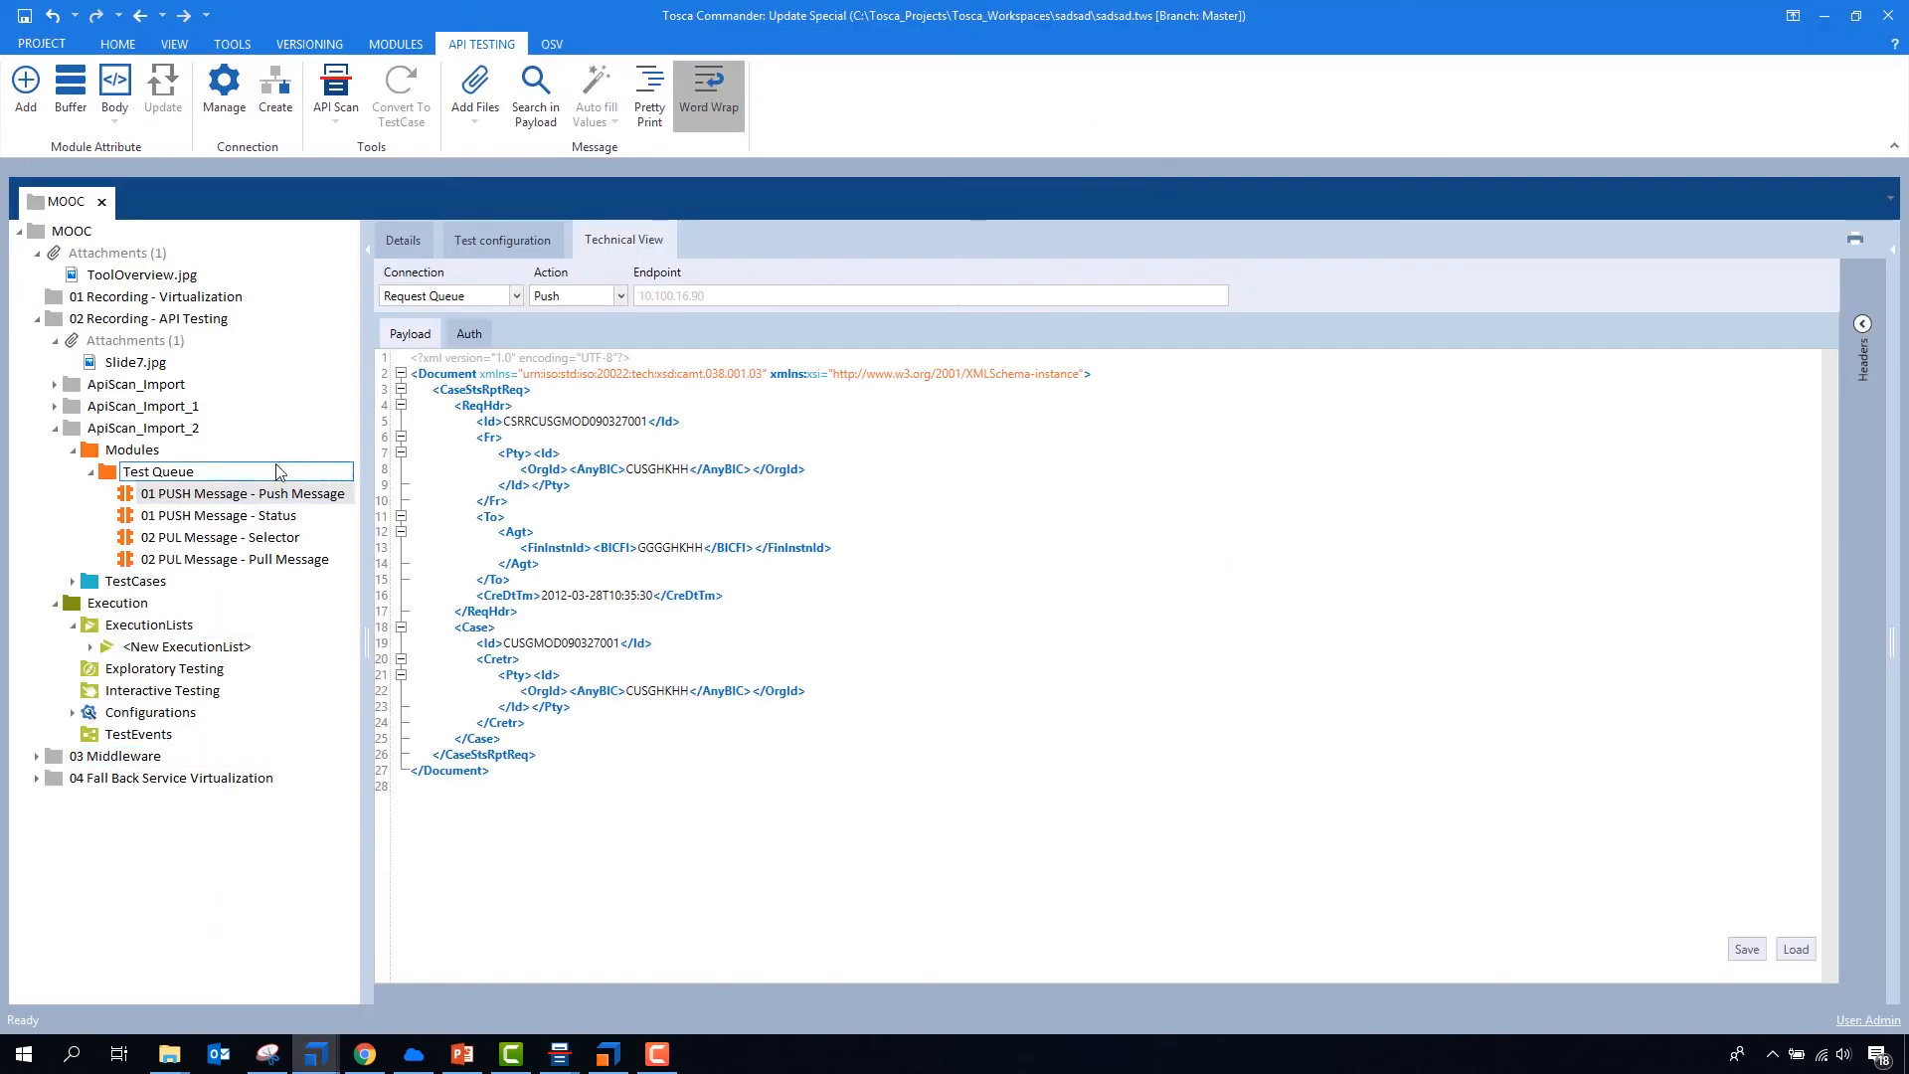
left_click(55, 603)
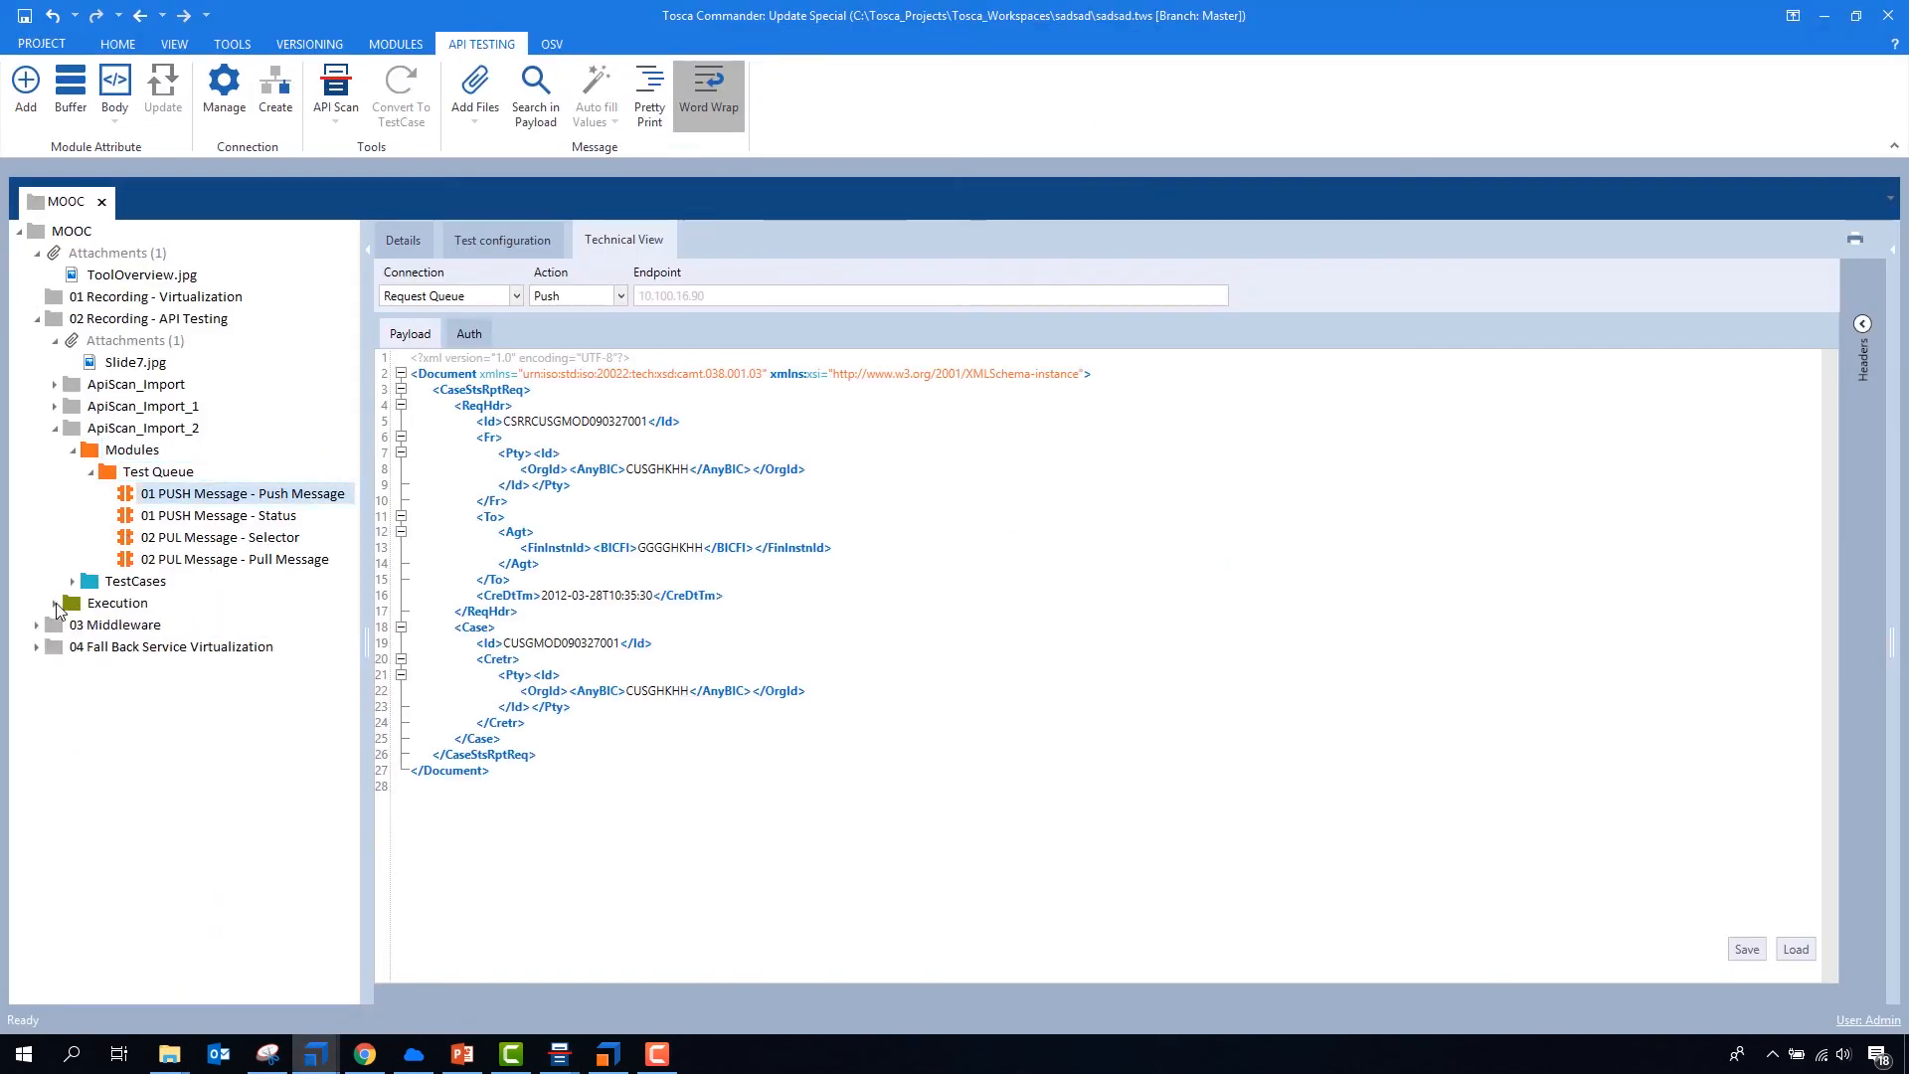
- Review the exported push status, pull selector and pull message modules of Test Queue, and collapse the Modules folder
left_click(196, 516)
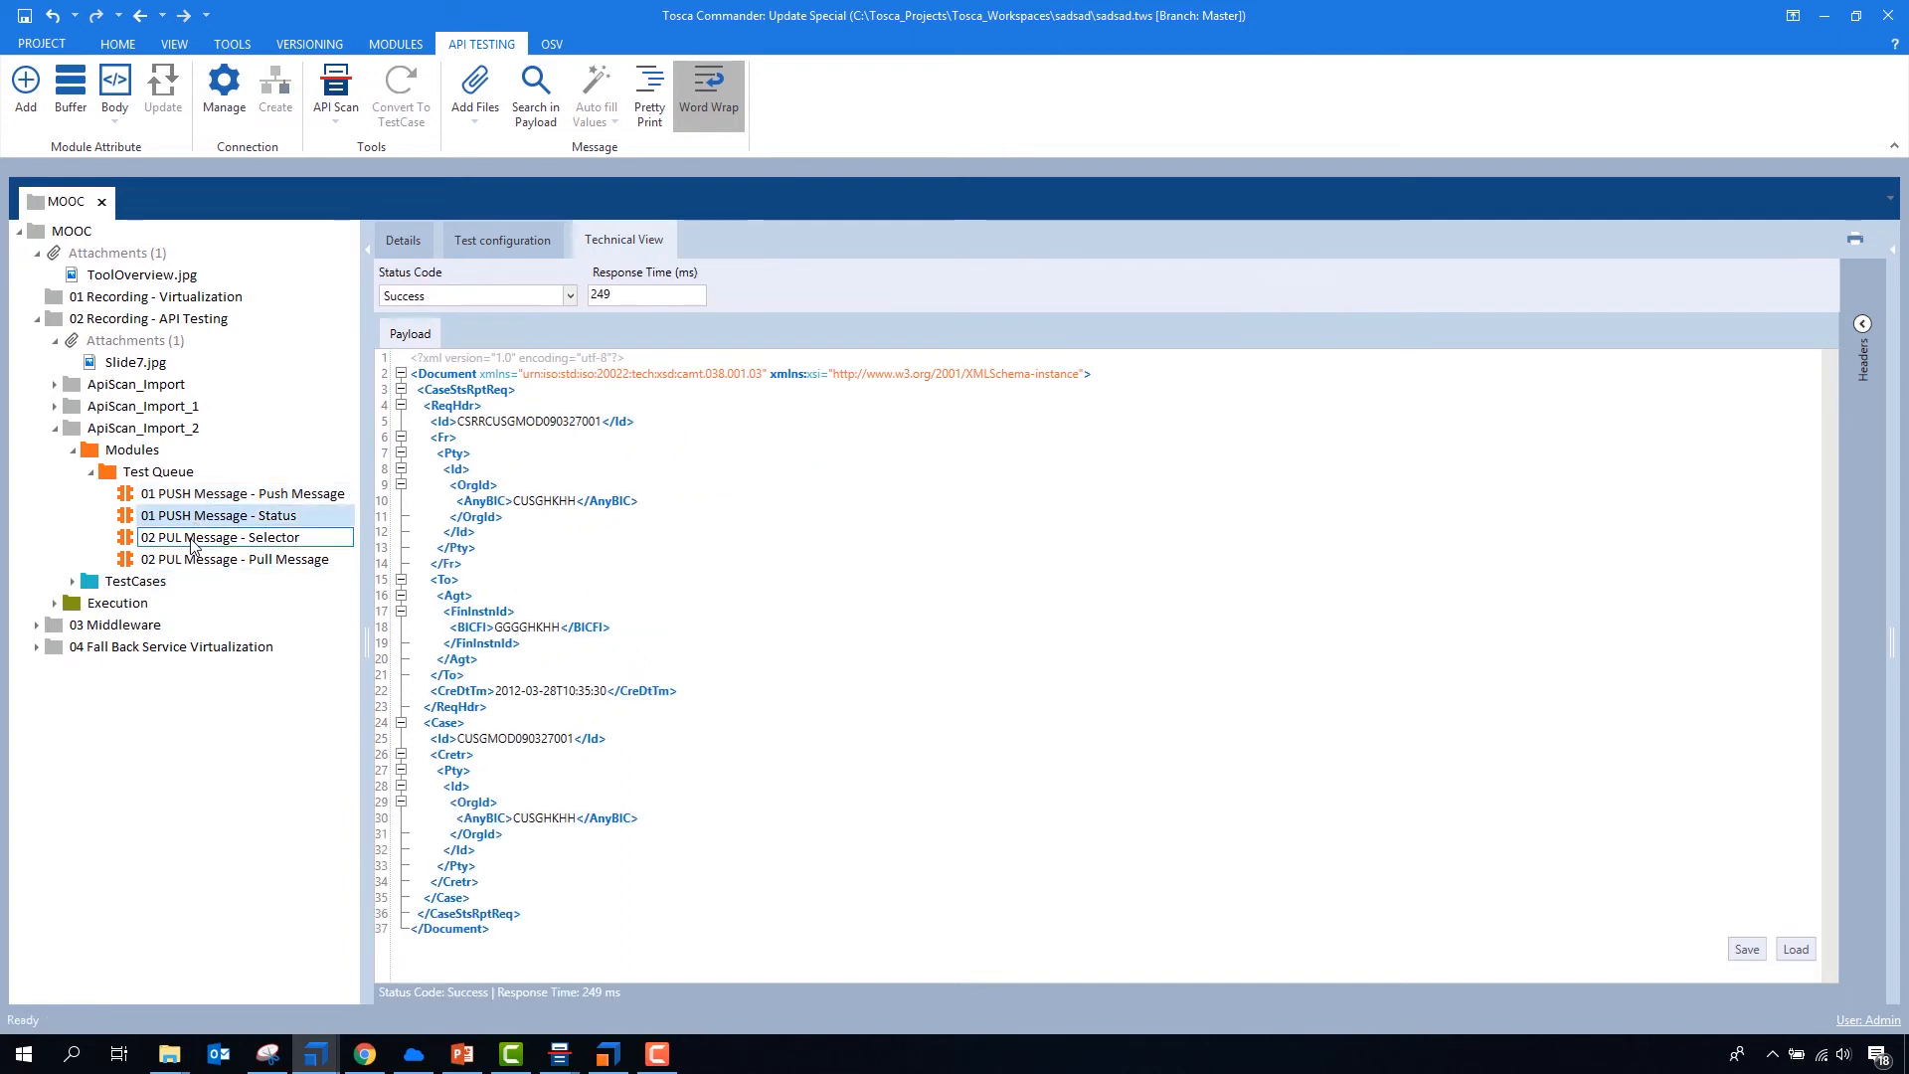
left_click(186, 540)
left_click(190, 562)
left_click(90, 473)
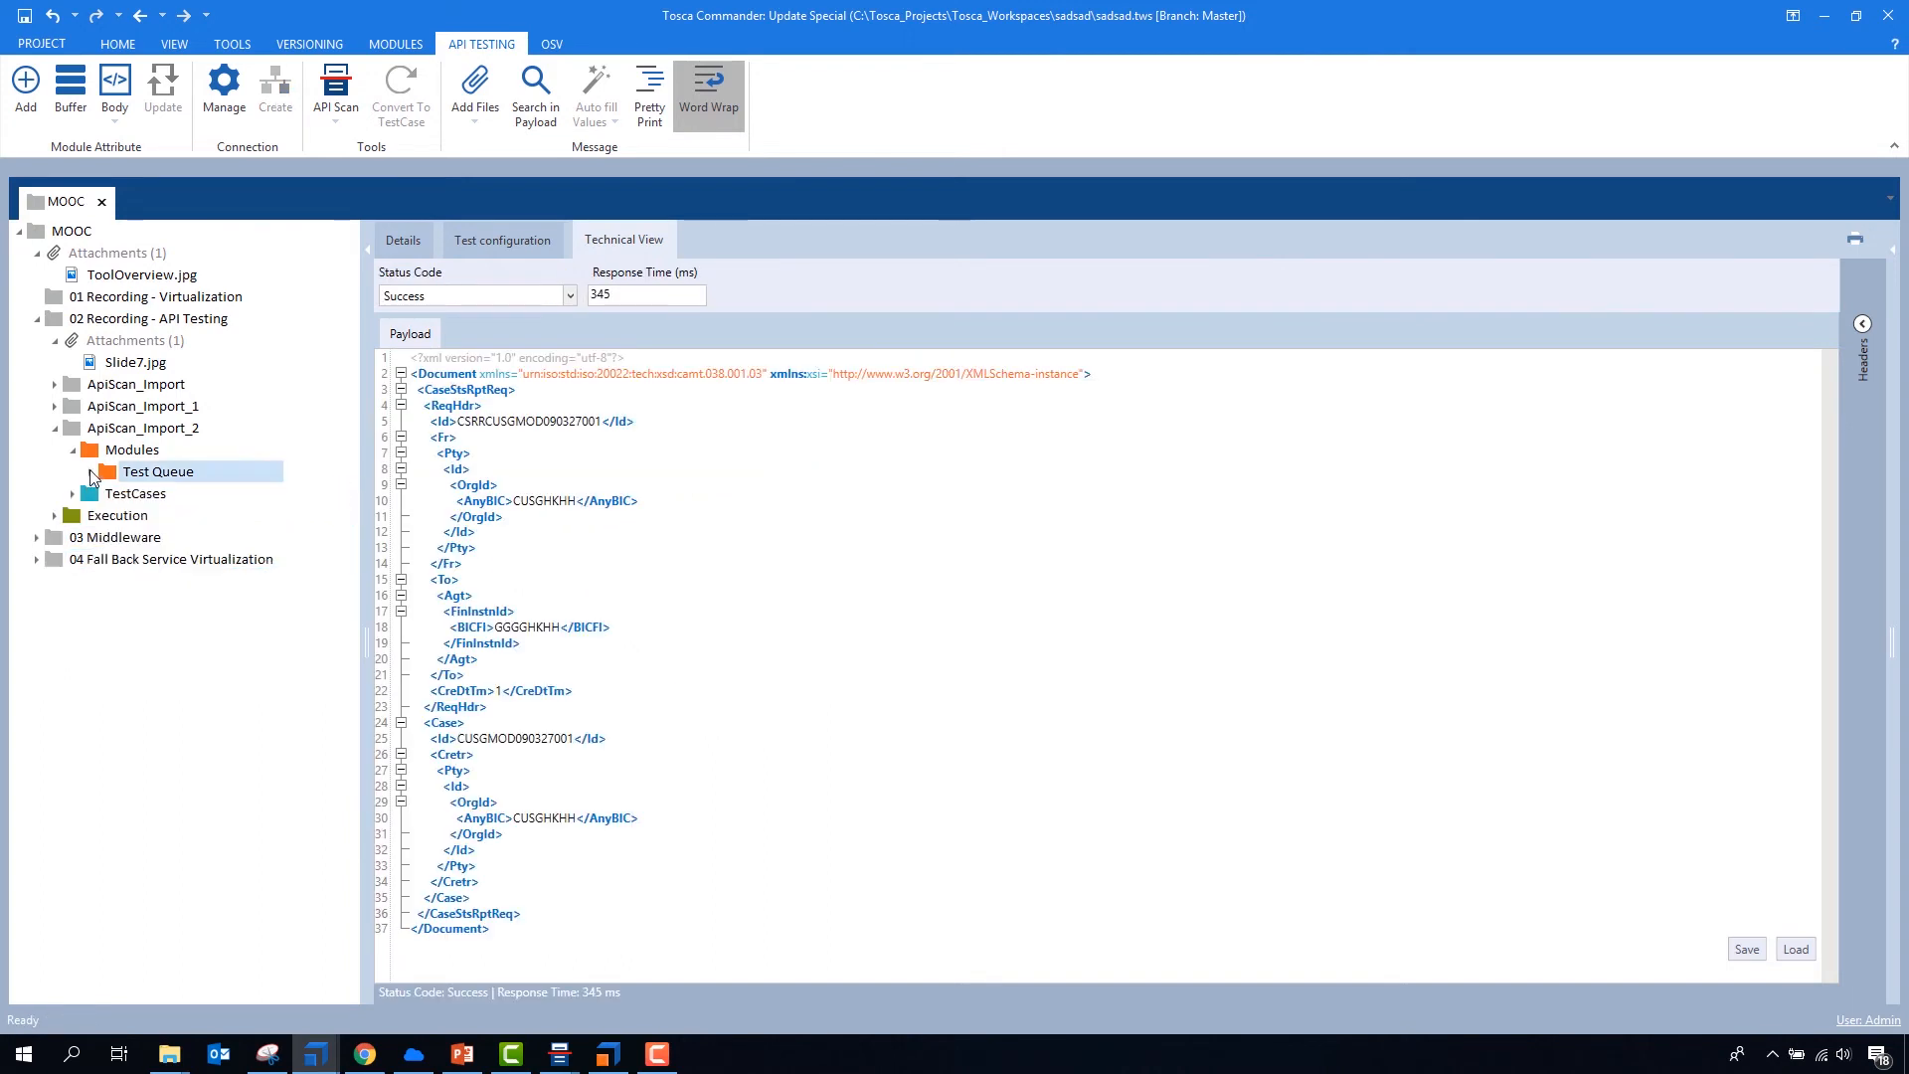
left_click(73, 451)
- Add all the listed module attributes, from StatusCode to the push CreDtTm, to the modules in ApiScan_Import_2
left_click(72, 429)
left_click(116, 496)
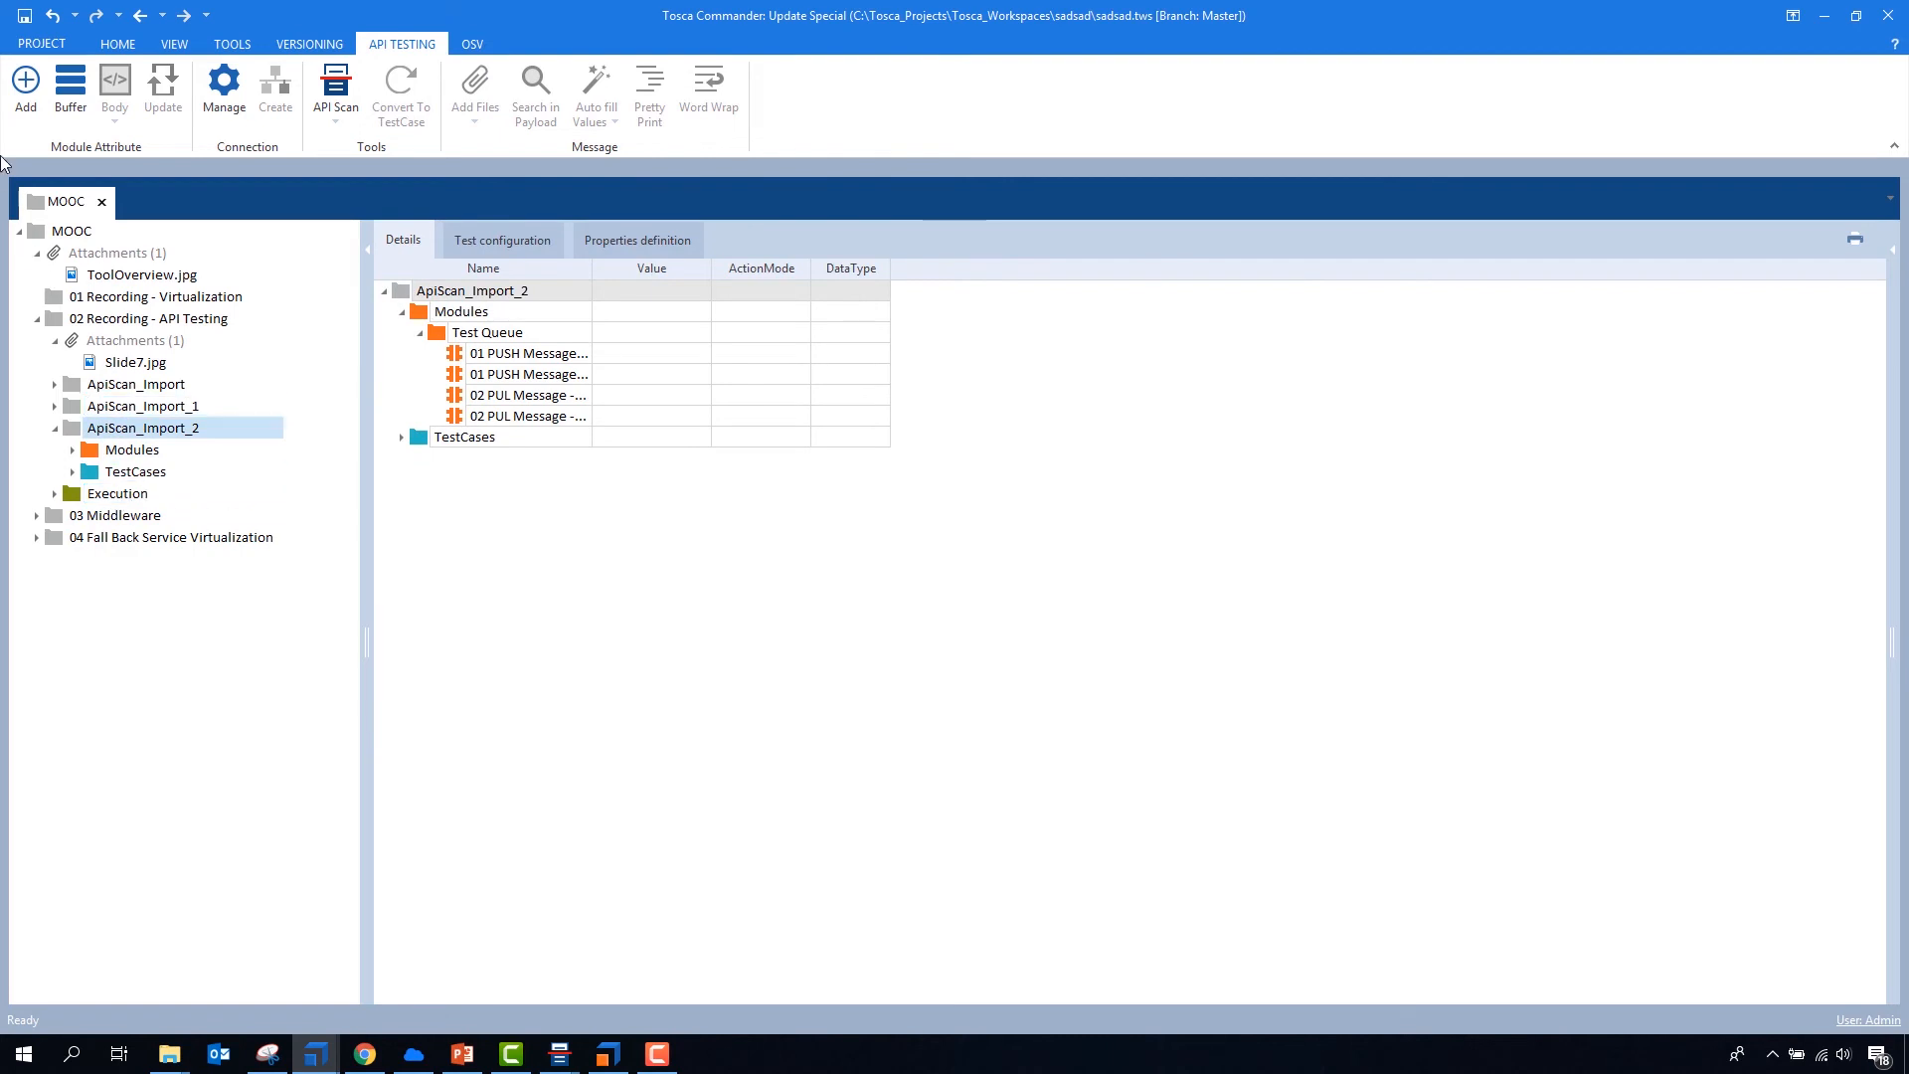
left_click(26, 84)
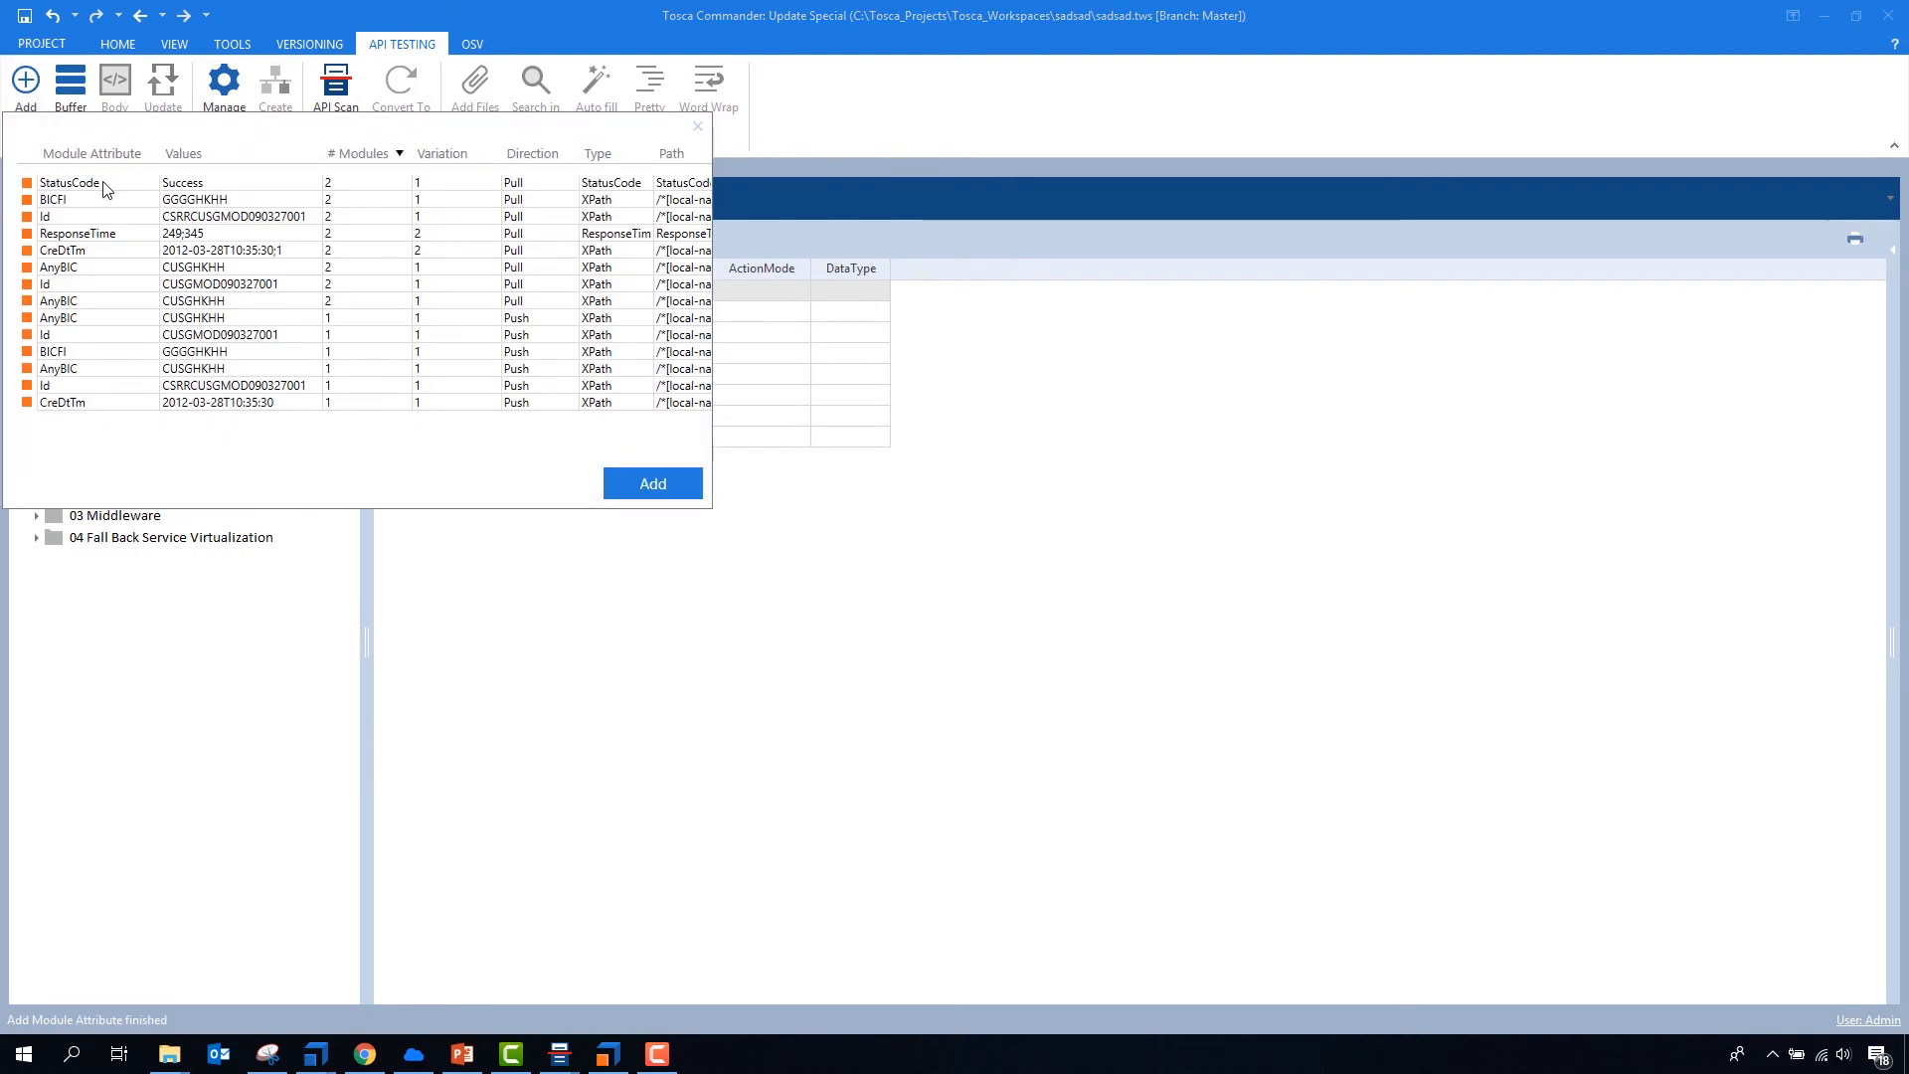
left_click_drag(102, 183, 102, 403)
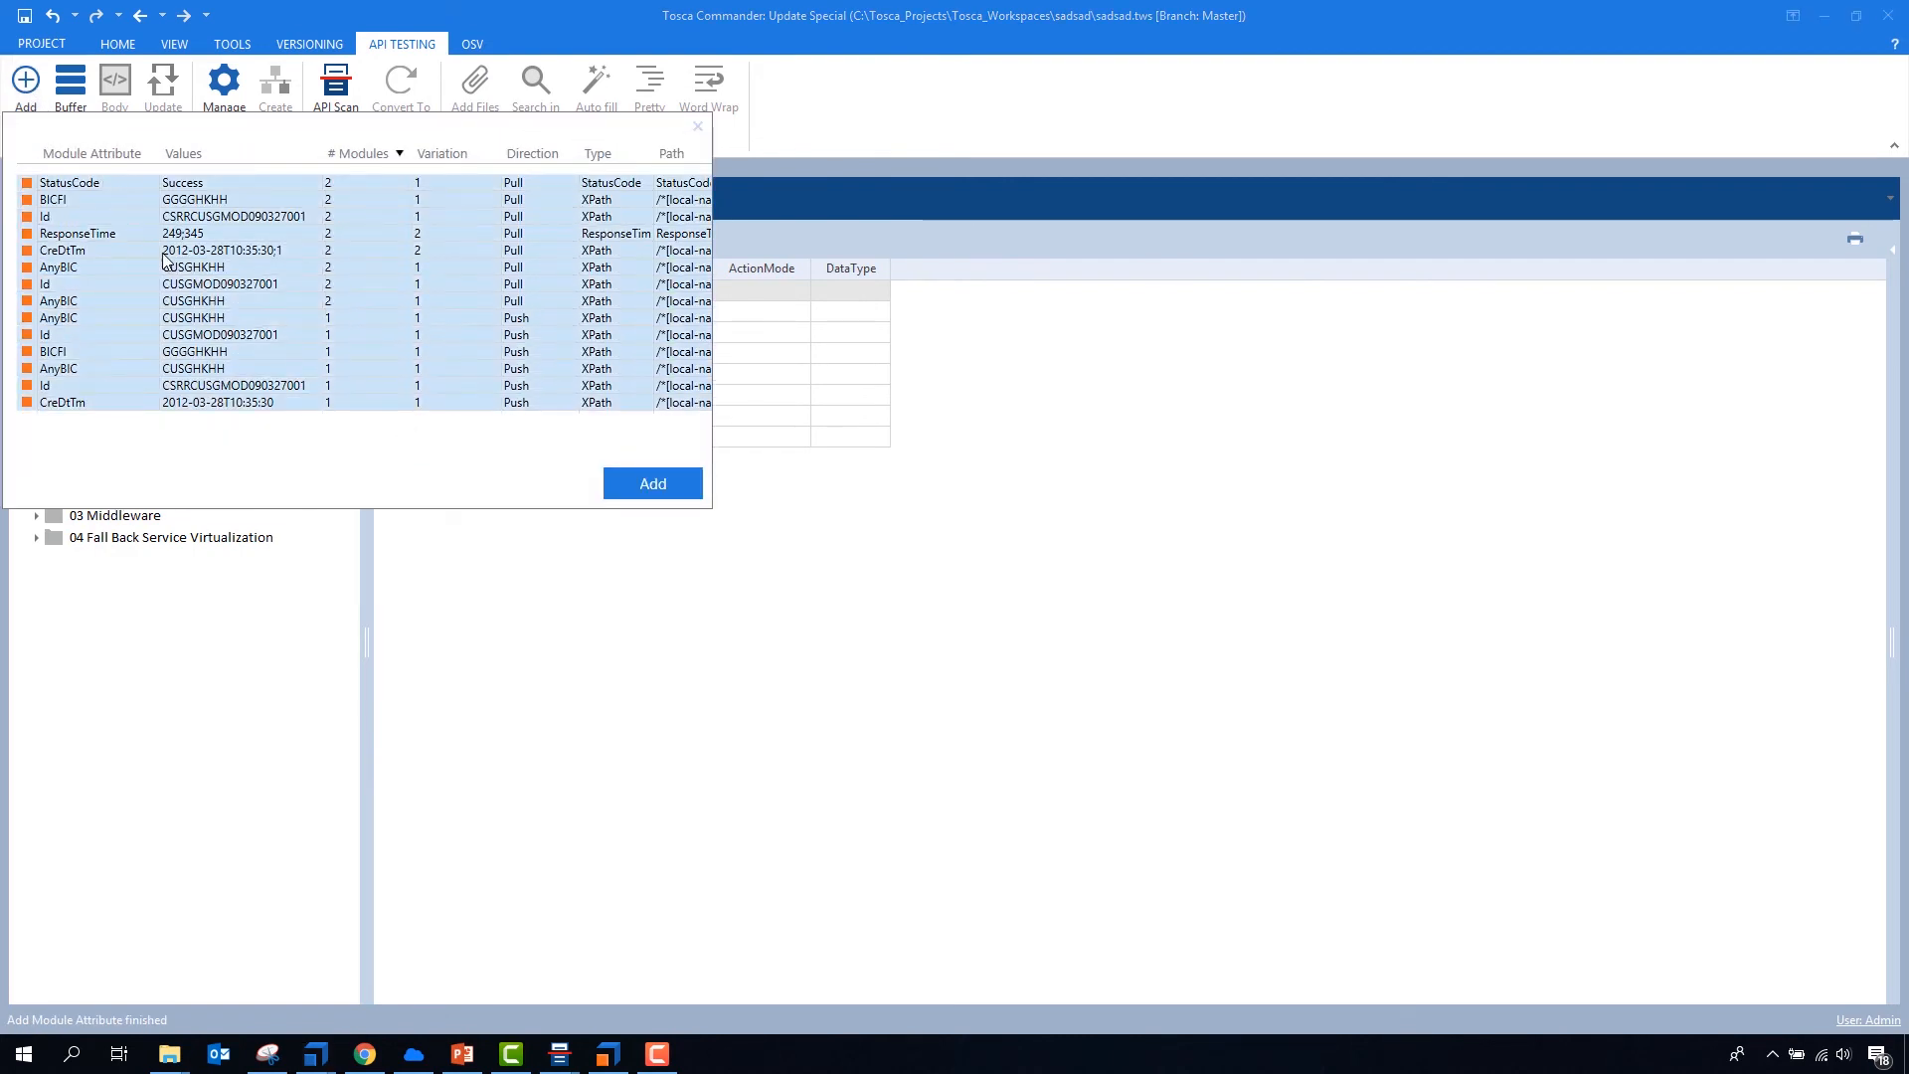
left_click(651, 490)
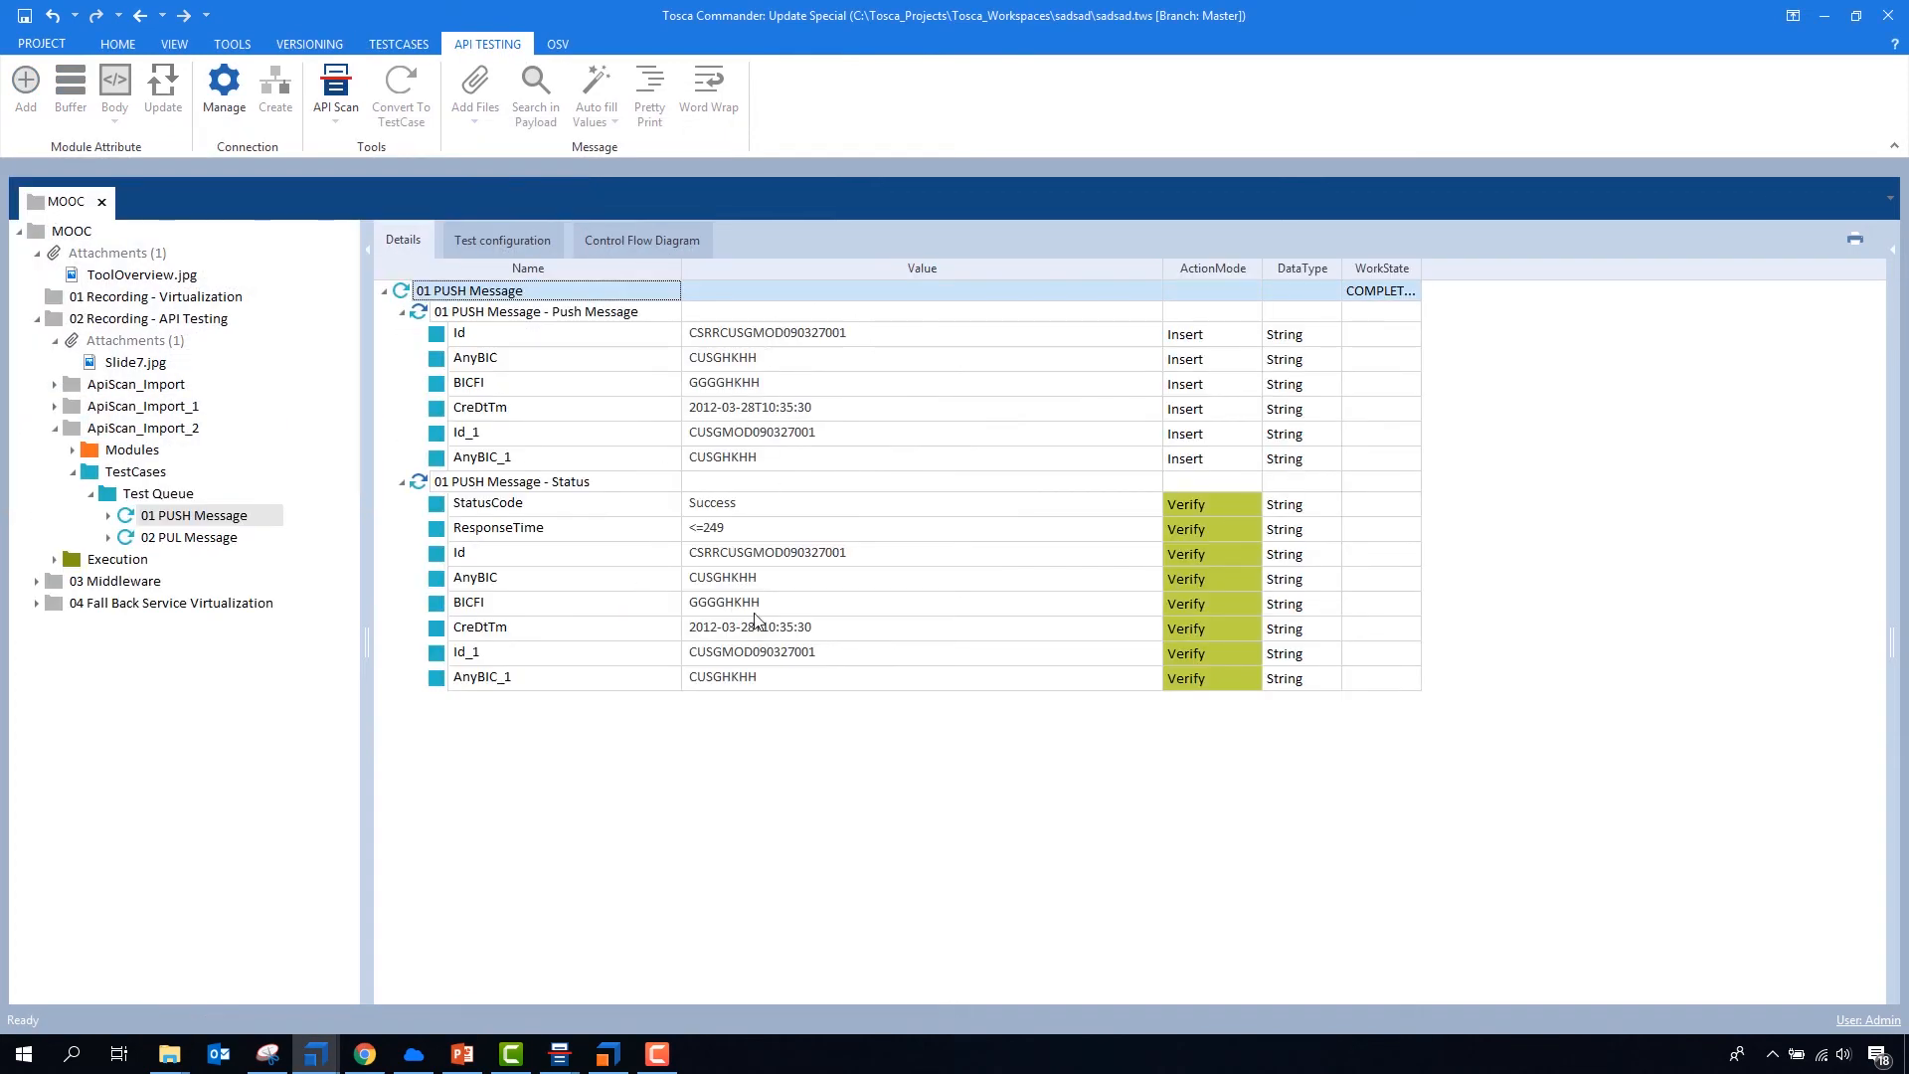
- Set the ResponseTime check of the Pull Message step in test case 02 PUL Message to <=500
left_click(187, 553)
left_click(194, 540)
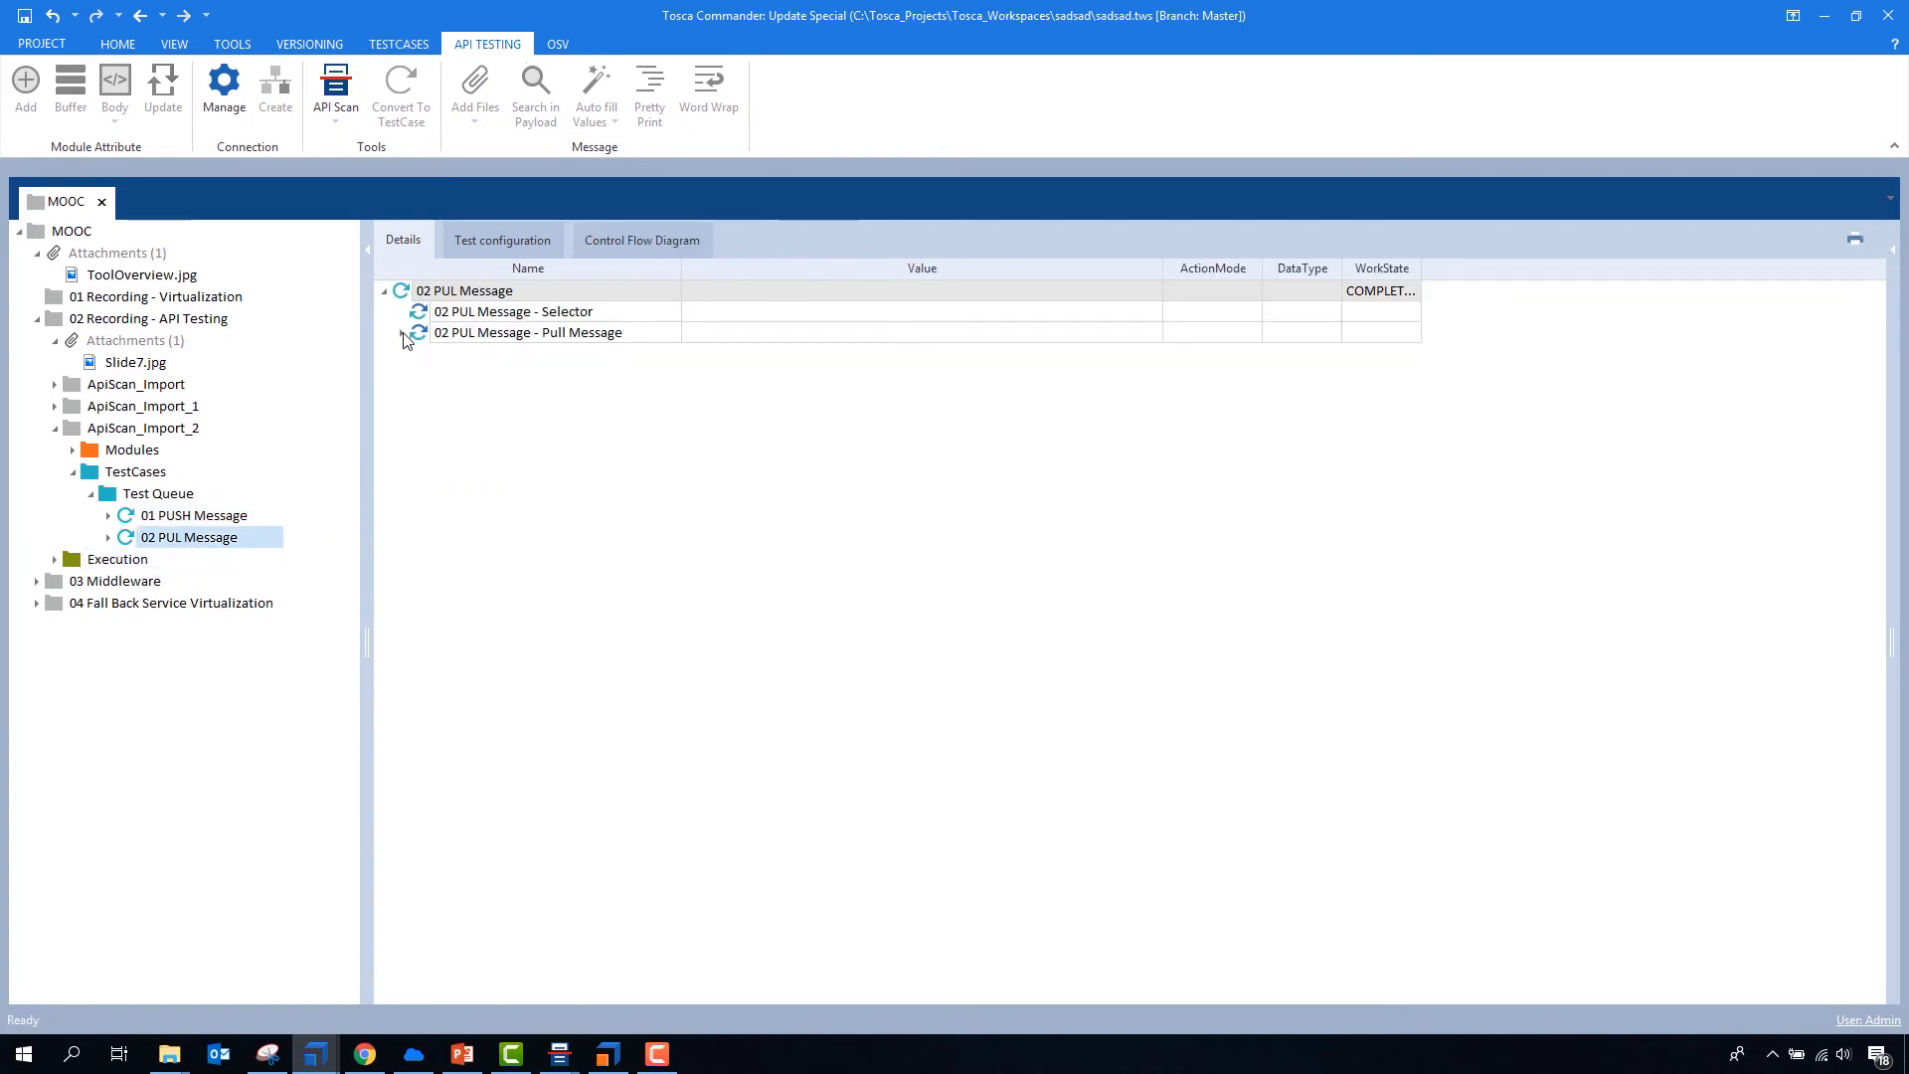
left_click(403, 335)
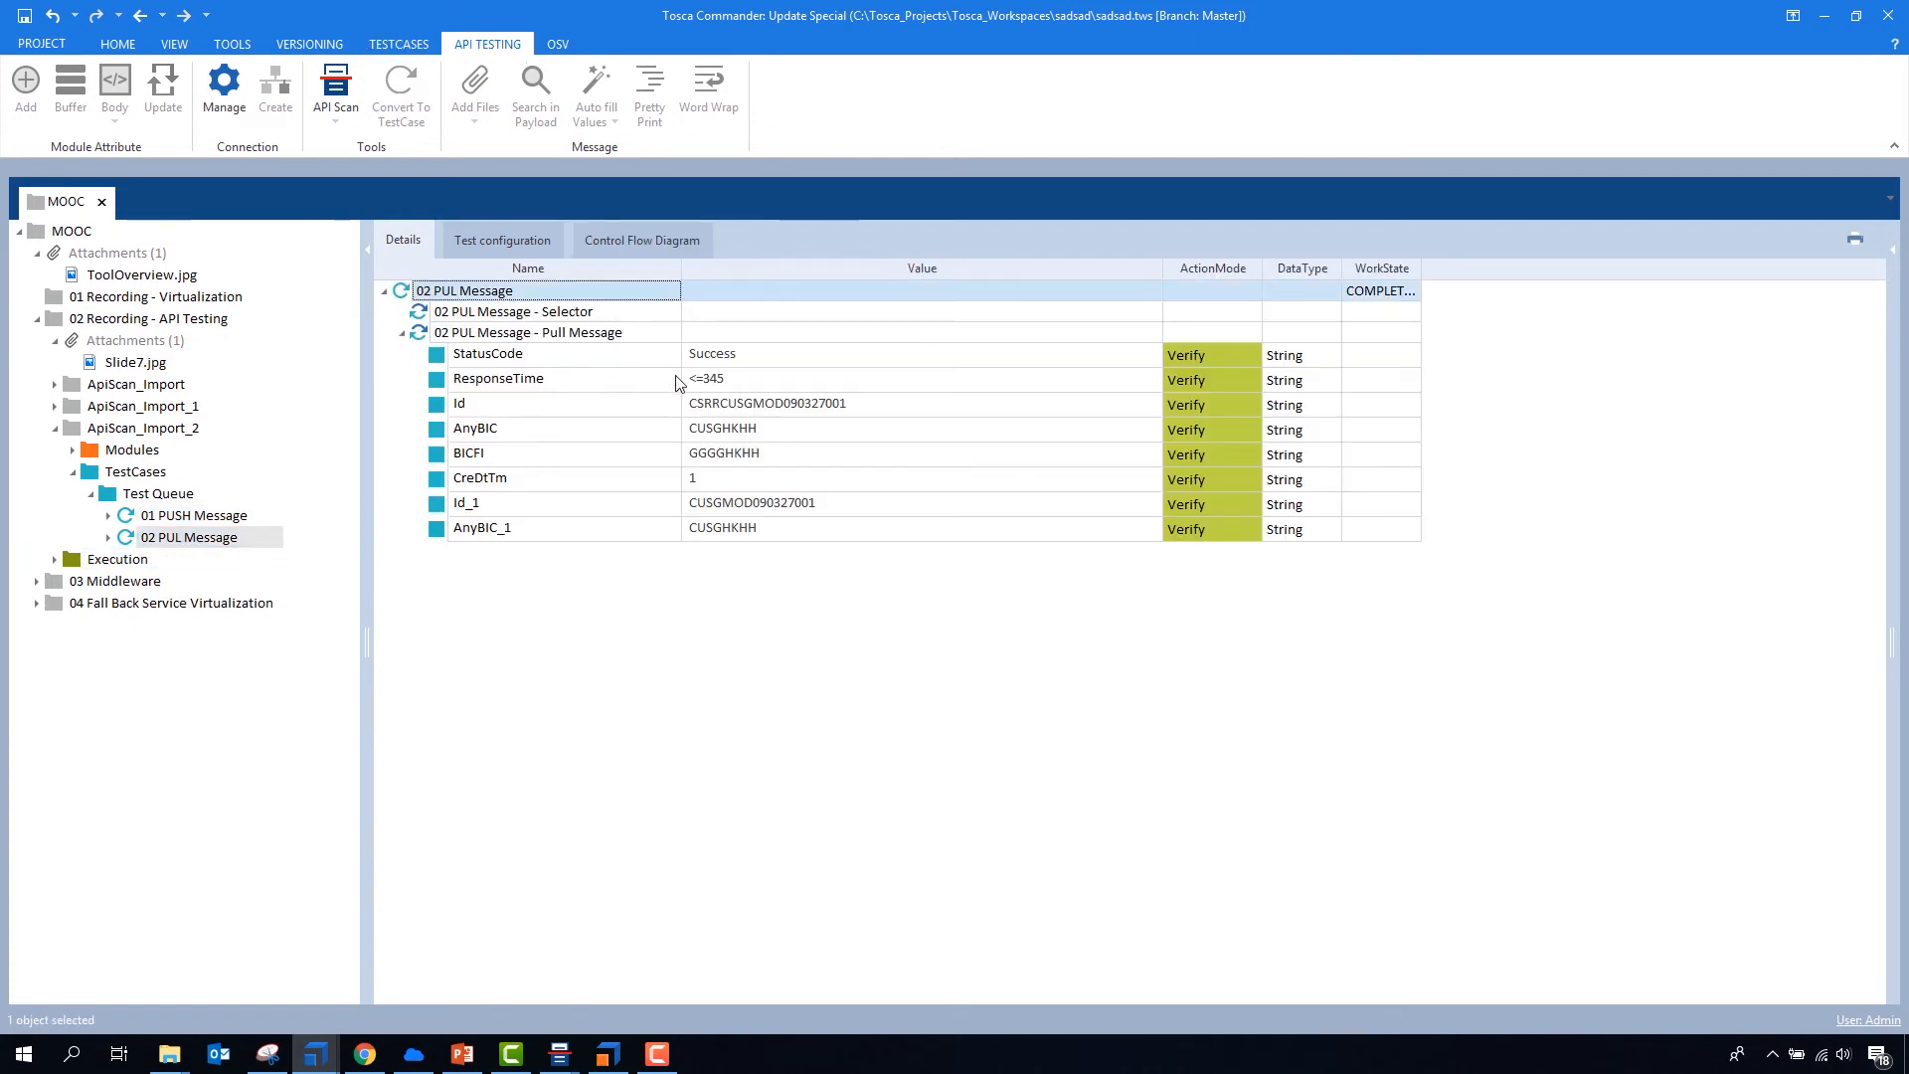
left_click(746, 381)
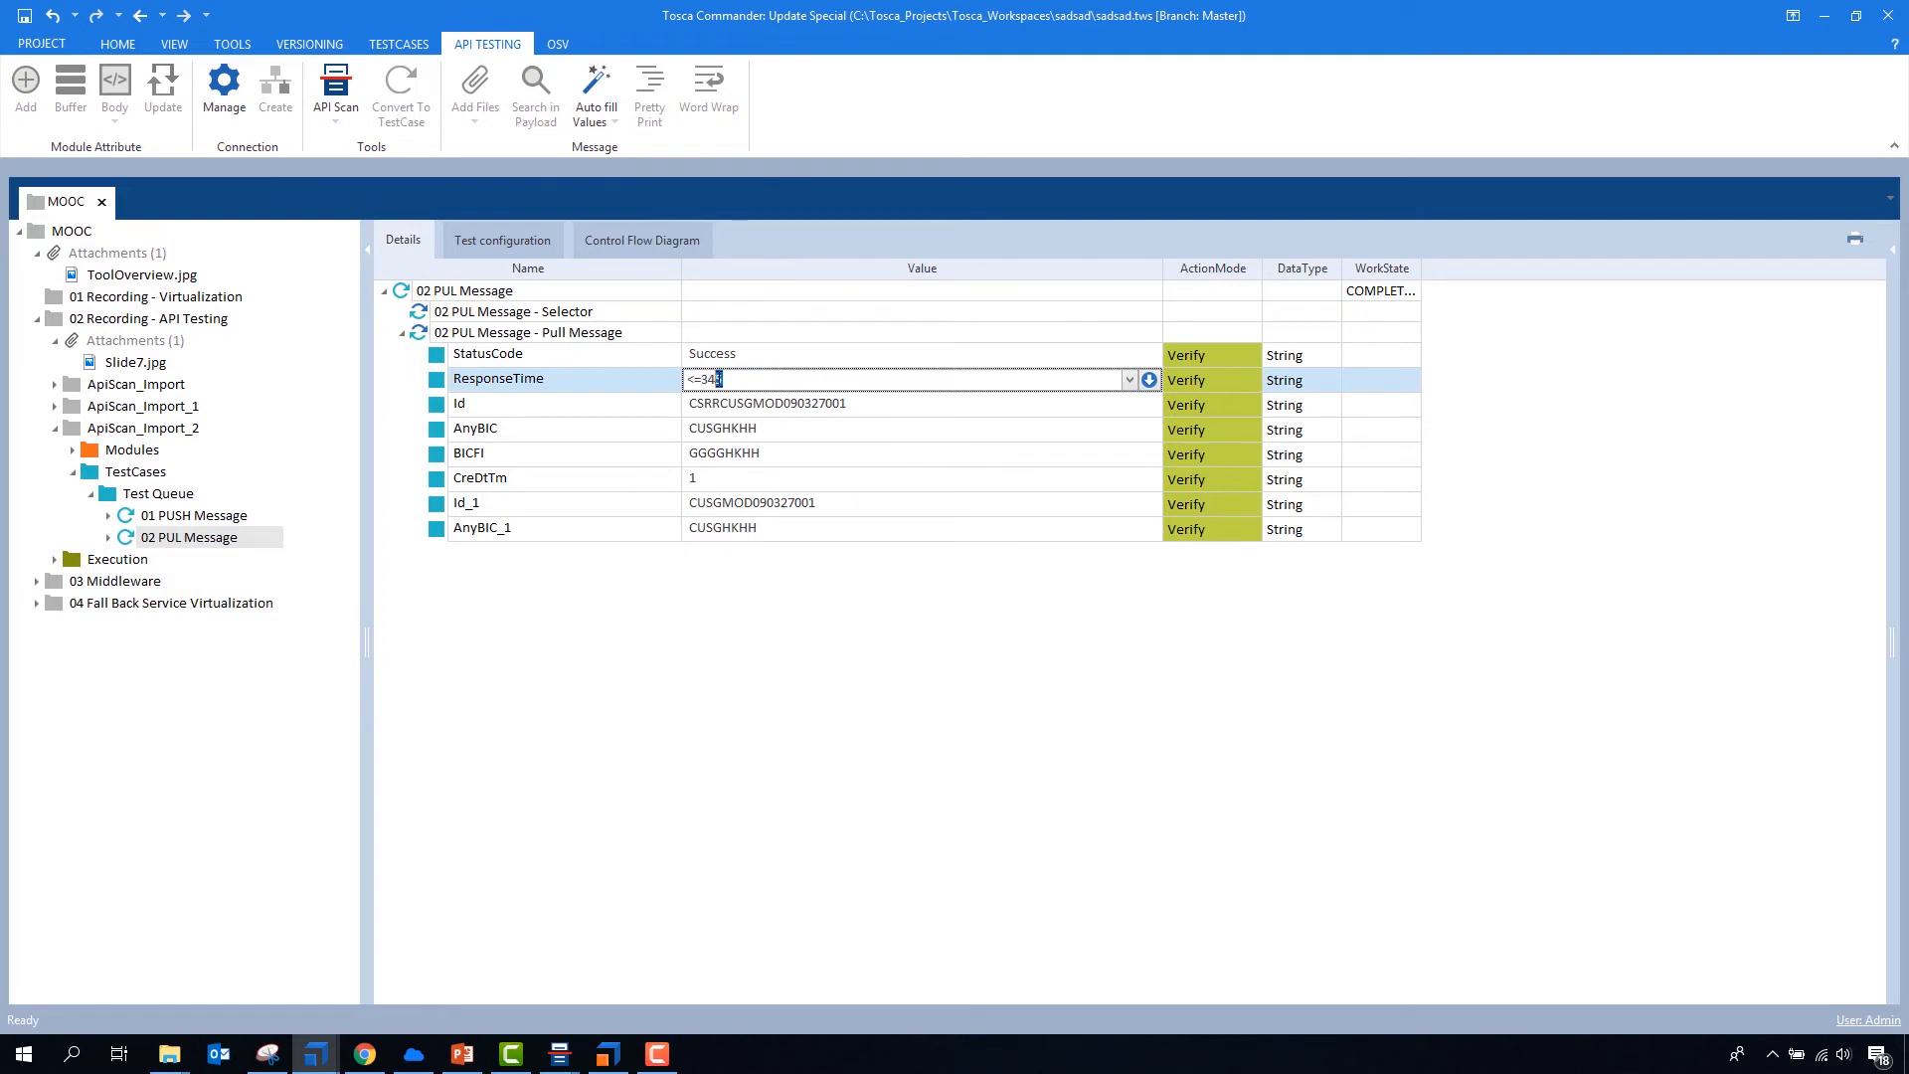
type("5000")
key("BackSpace")
key("Return")
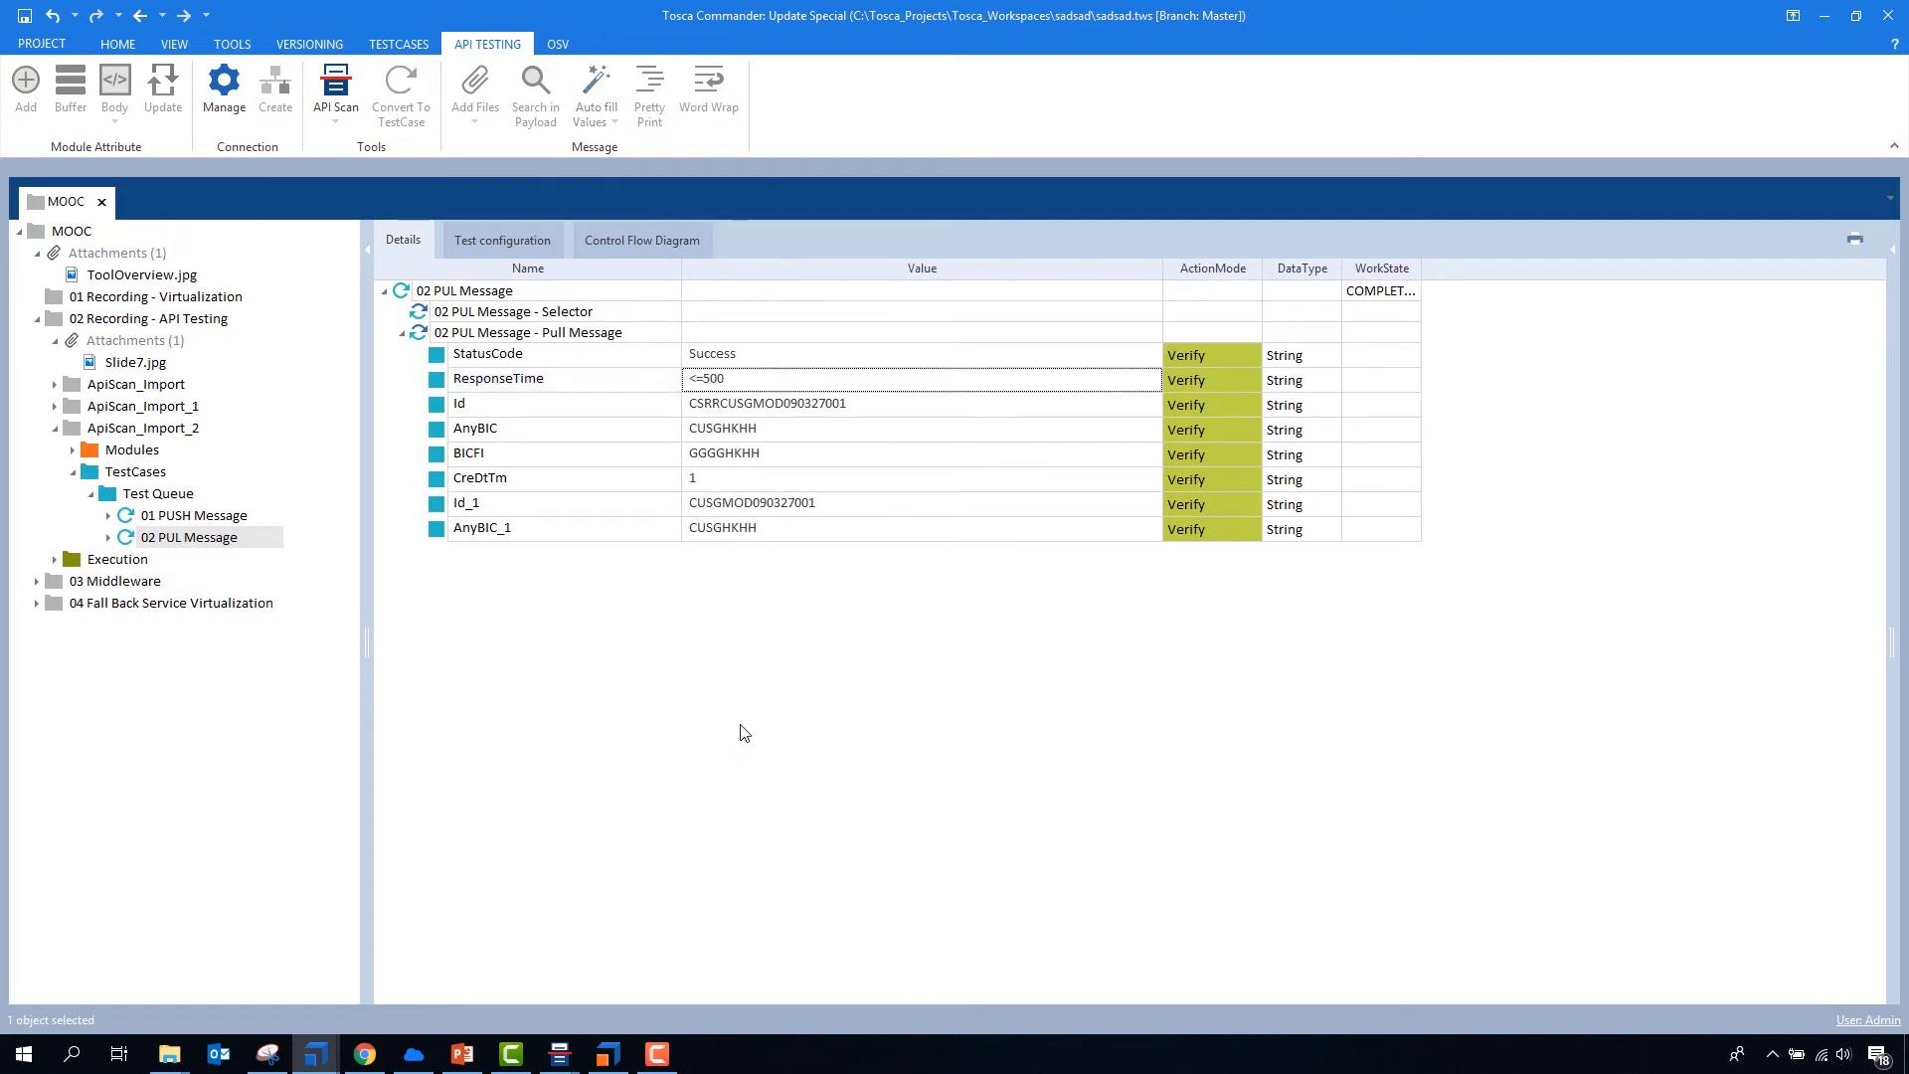
- Add the Test Queue test case folder to <New ExecutionList> in the Execution folder
left_click(55, 559)
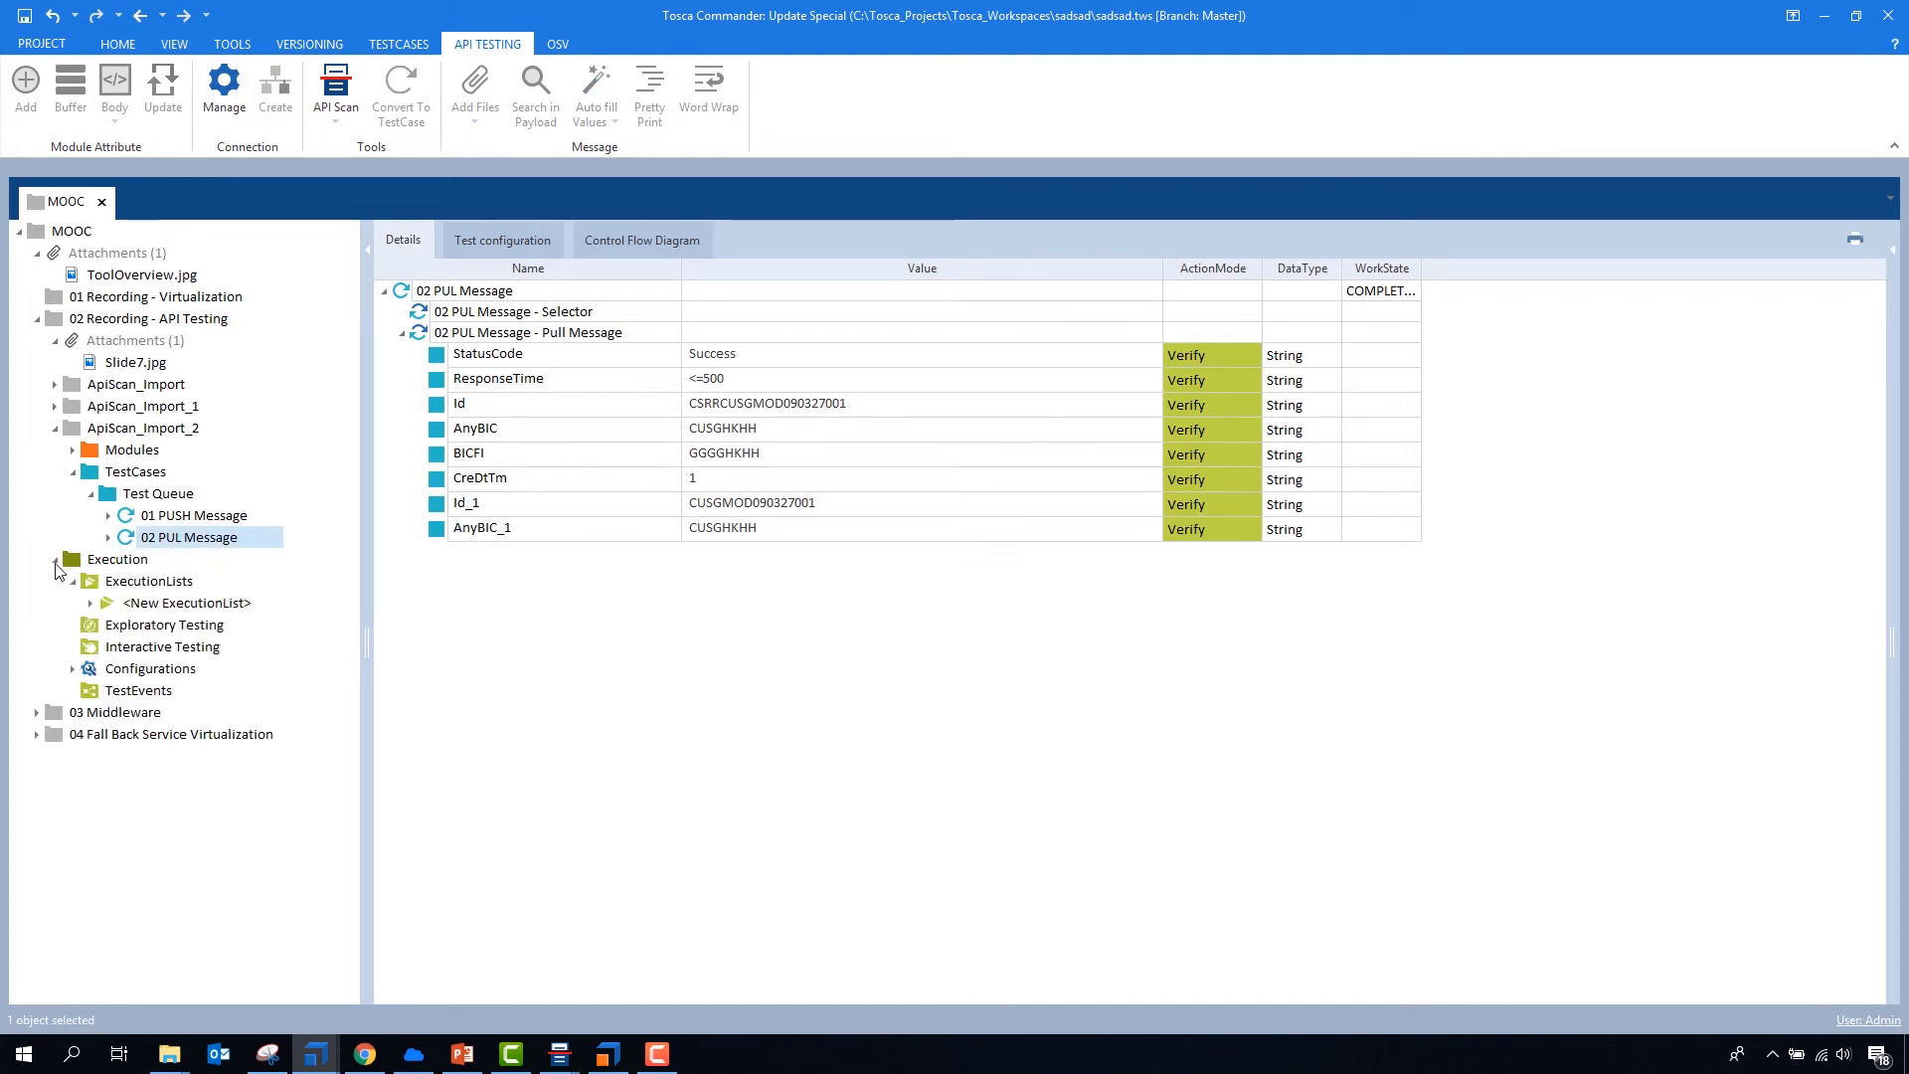
left_click_drag(159, 493, 137, 658)
left_click(110, 668)
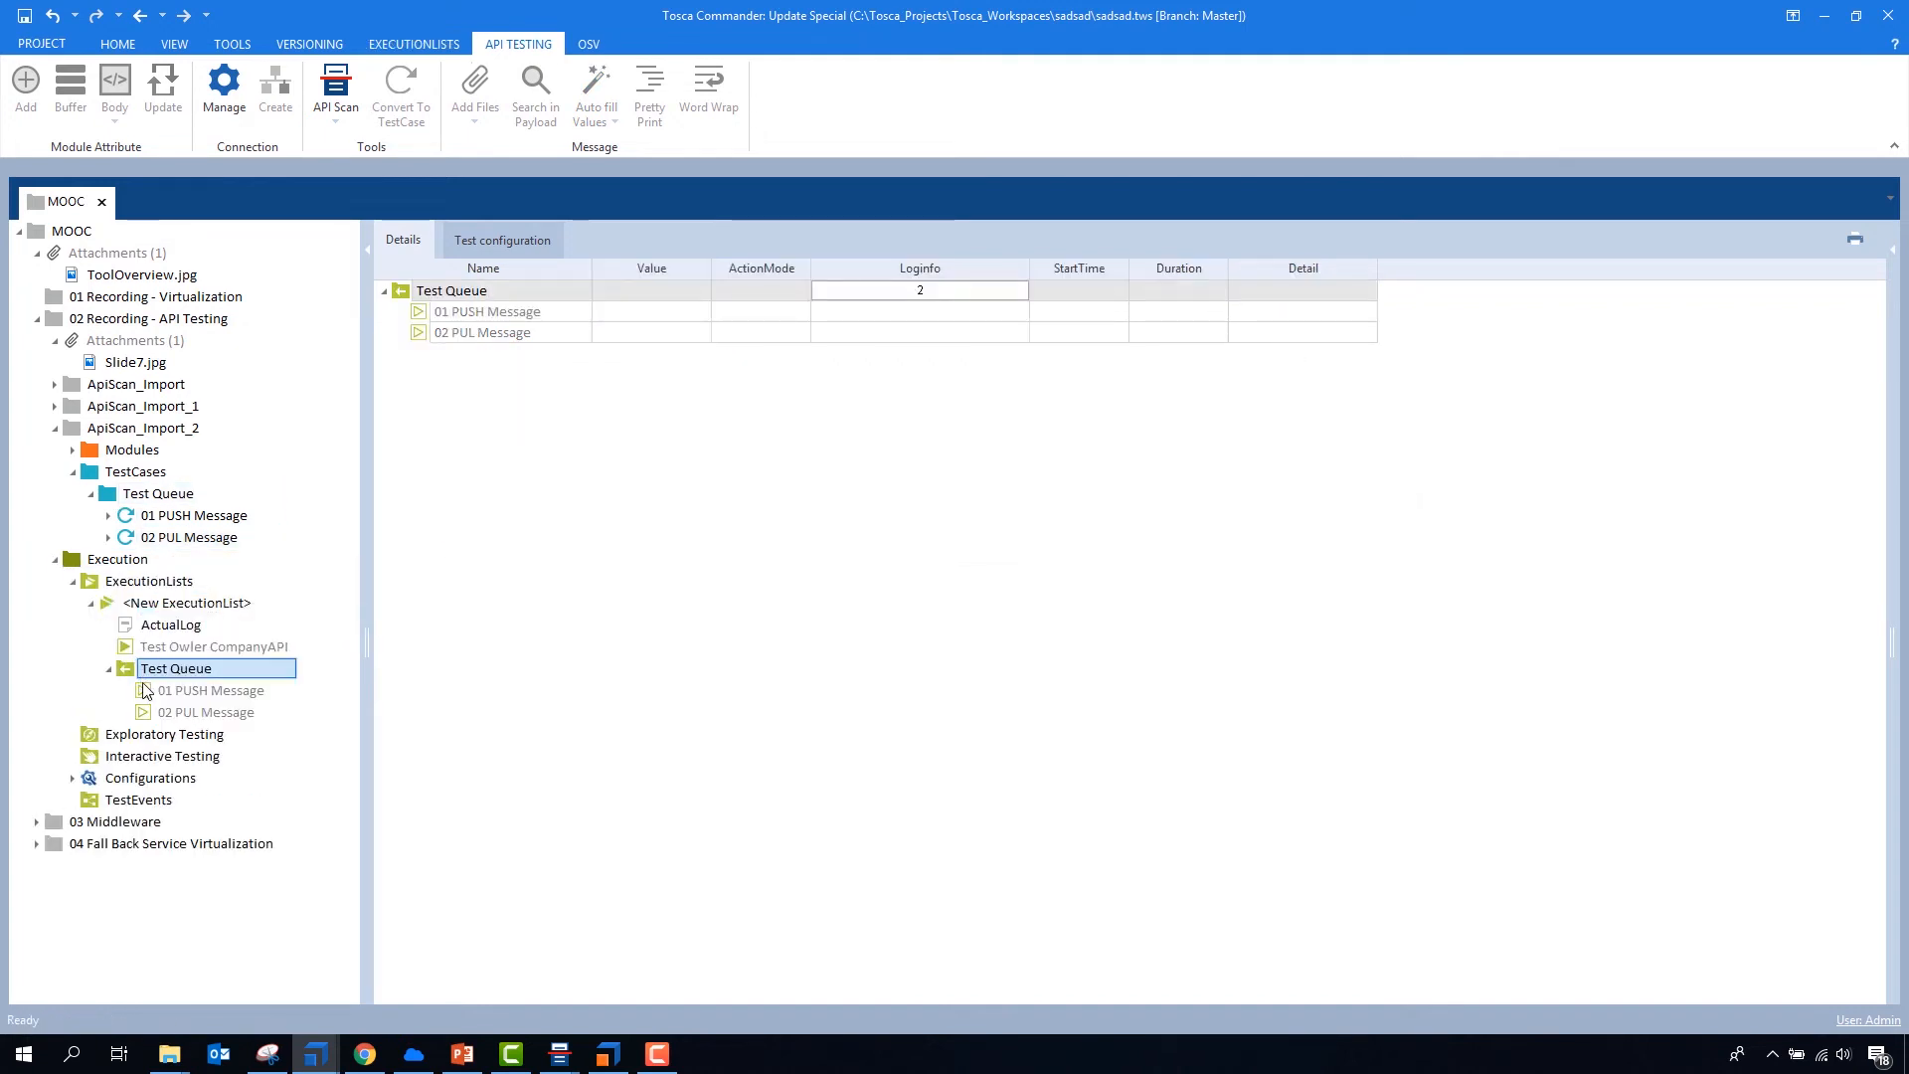
- Check the push and pull entries of Test Queue in the execution list, and collapse the Execution and ApiScan_Import_2 folders
left_click(169, 690)
left_click(171, 712, "shift")
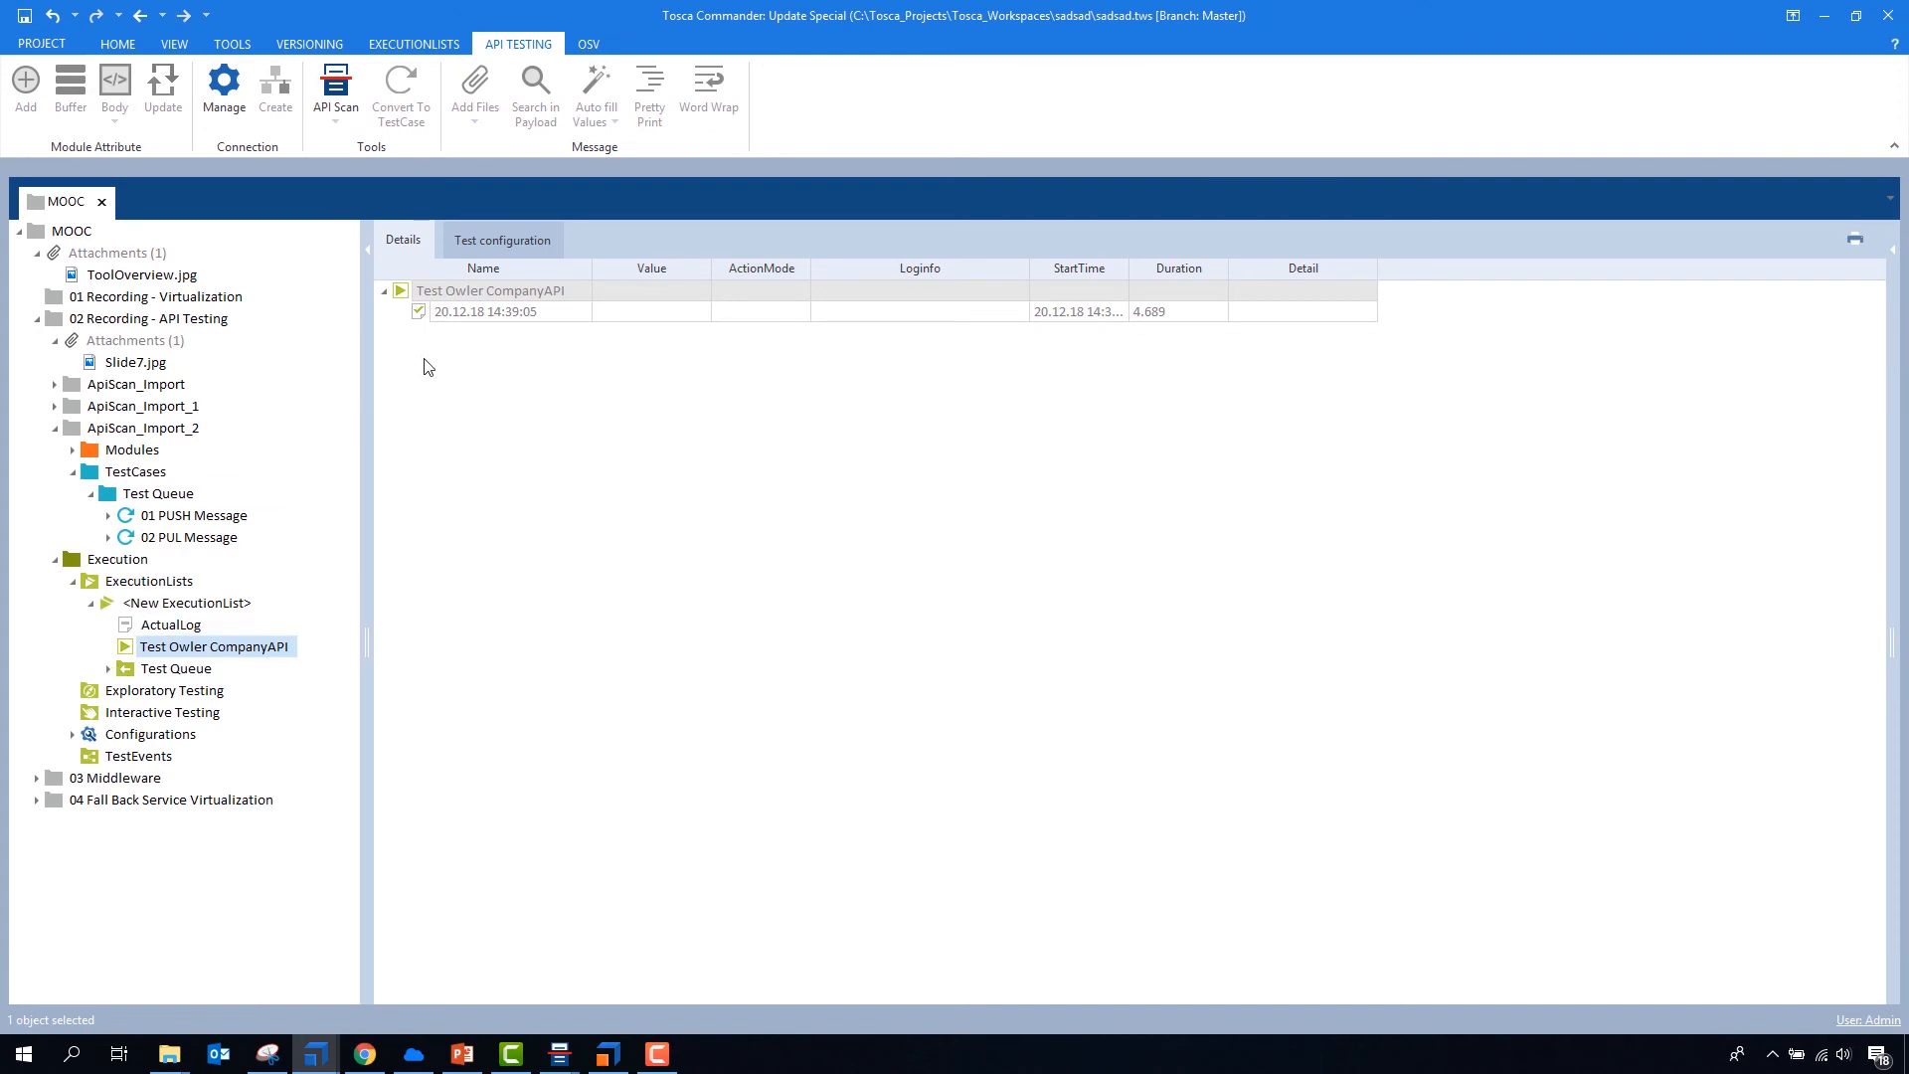
left_click(57, 560)
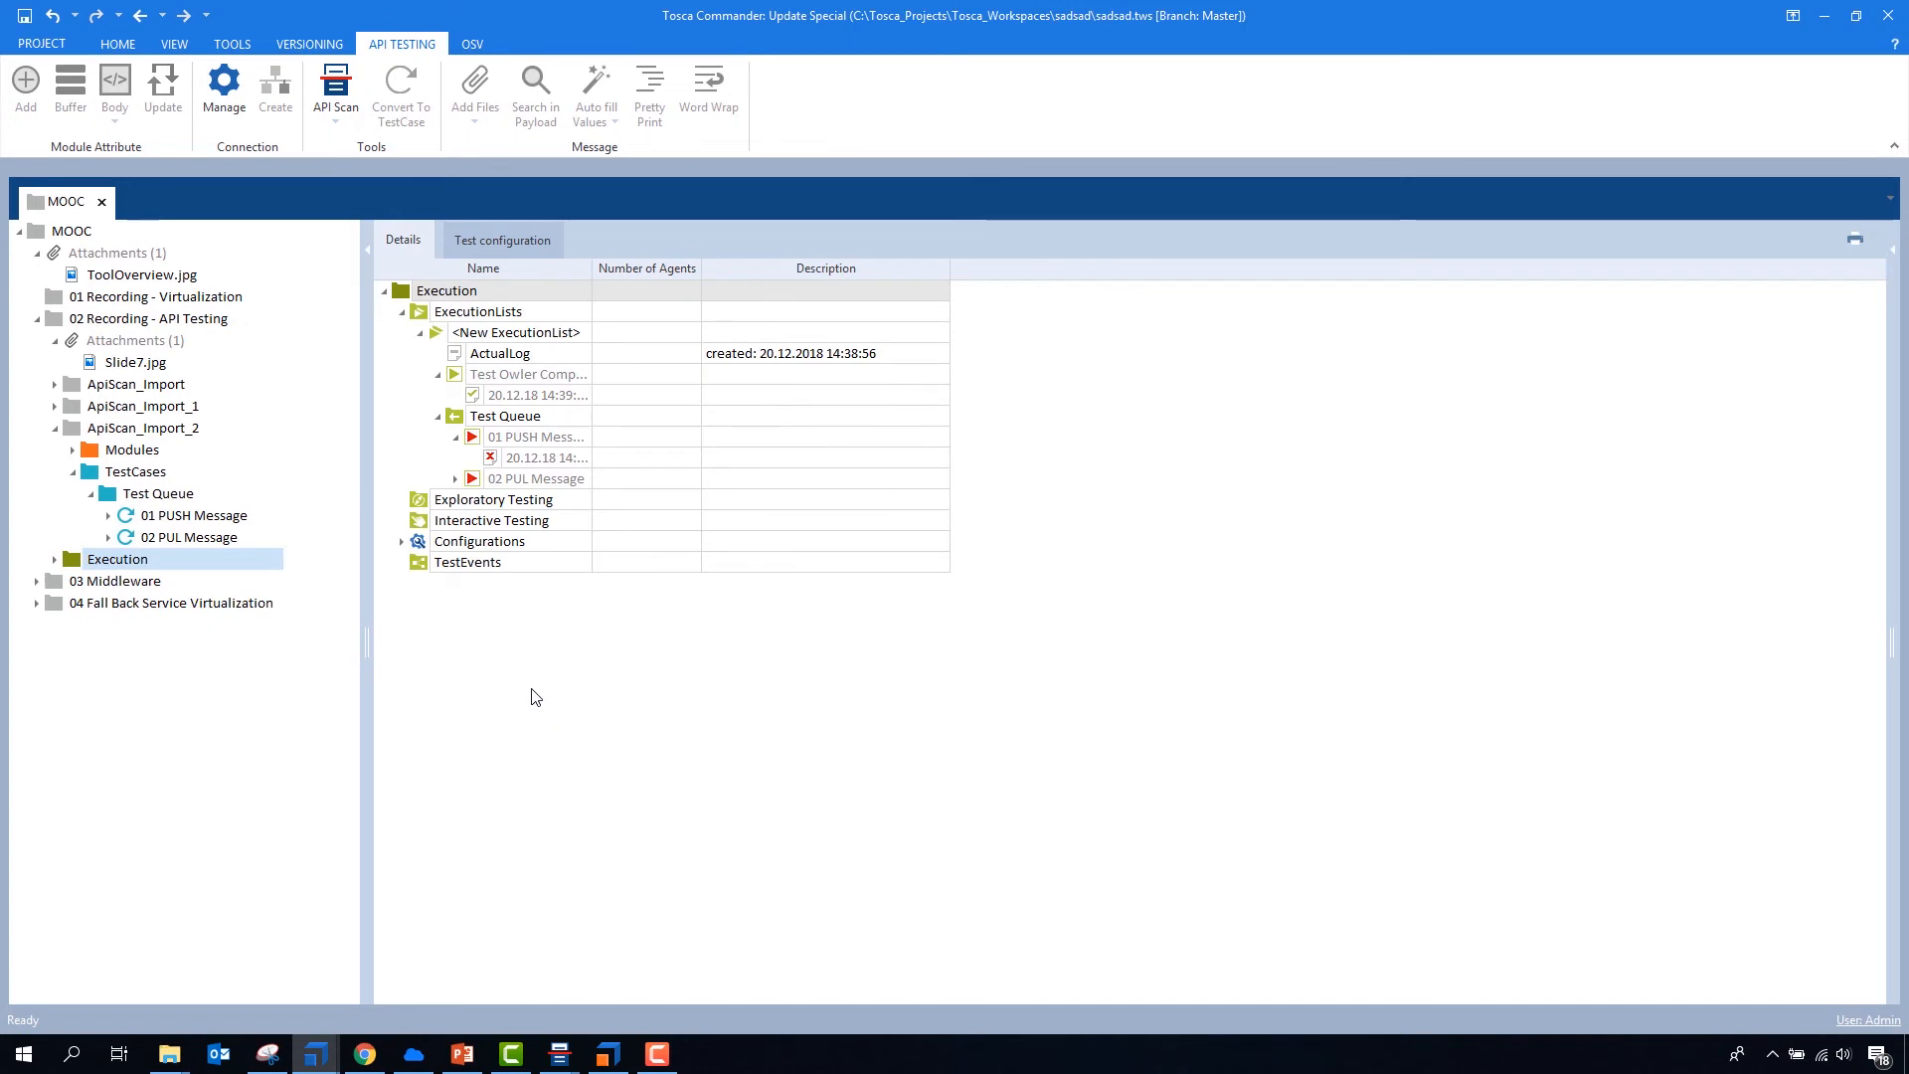
left_click(55, 428)
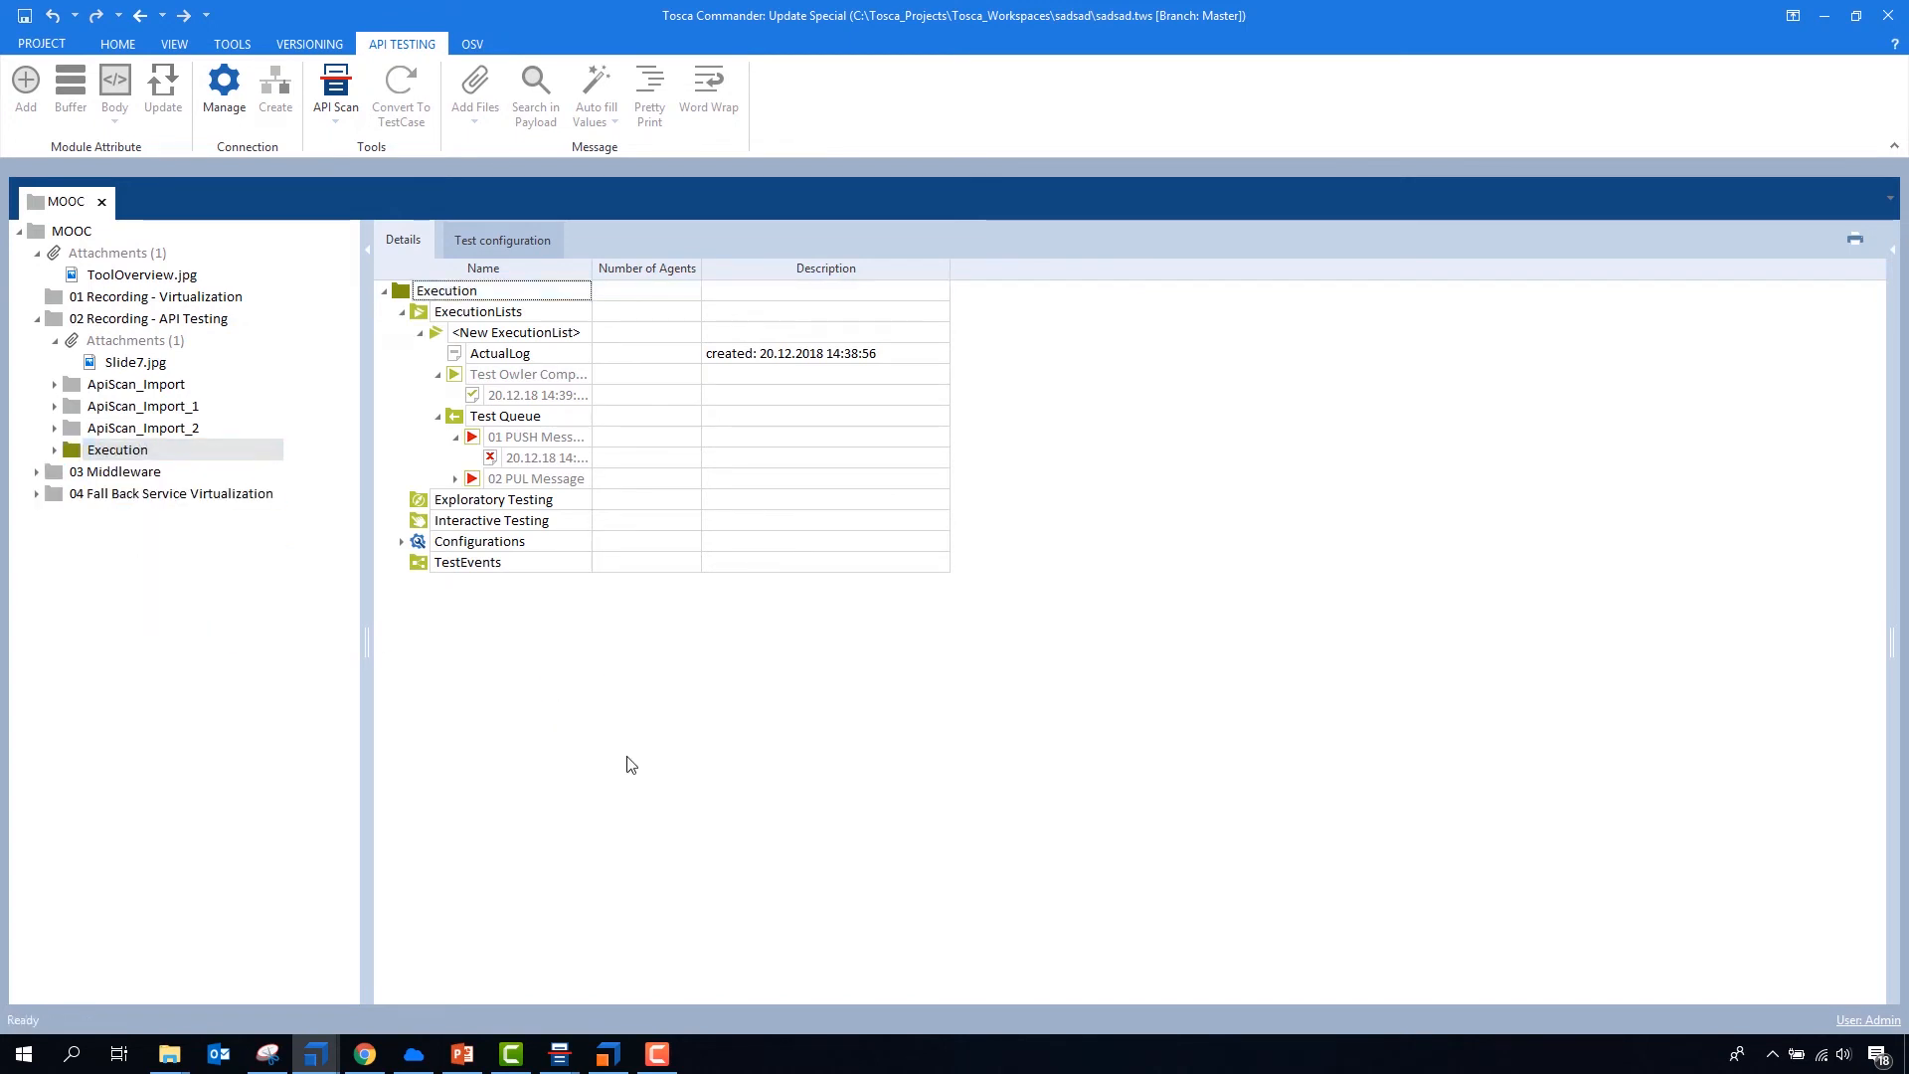
- Switch to the PowerPoint presentation and start the slide show from slide 13, Forwarding Service Virtualization
left_click(464, 1053)
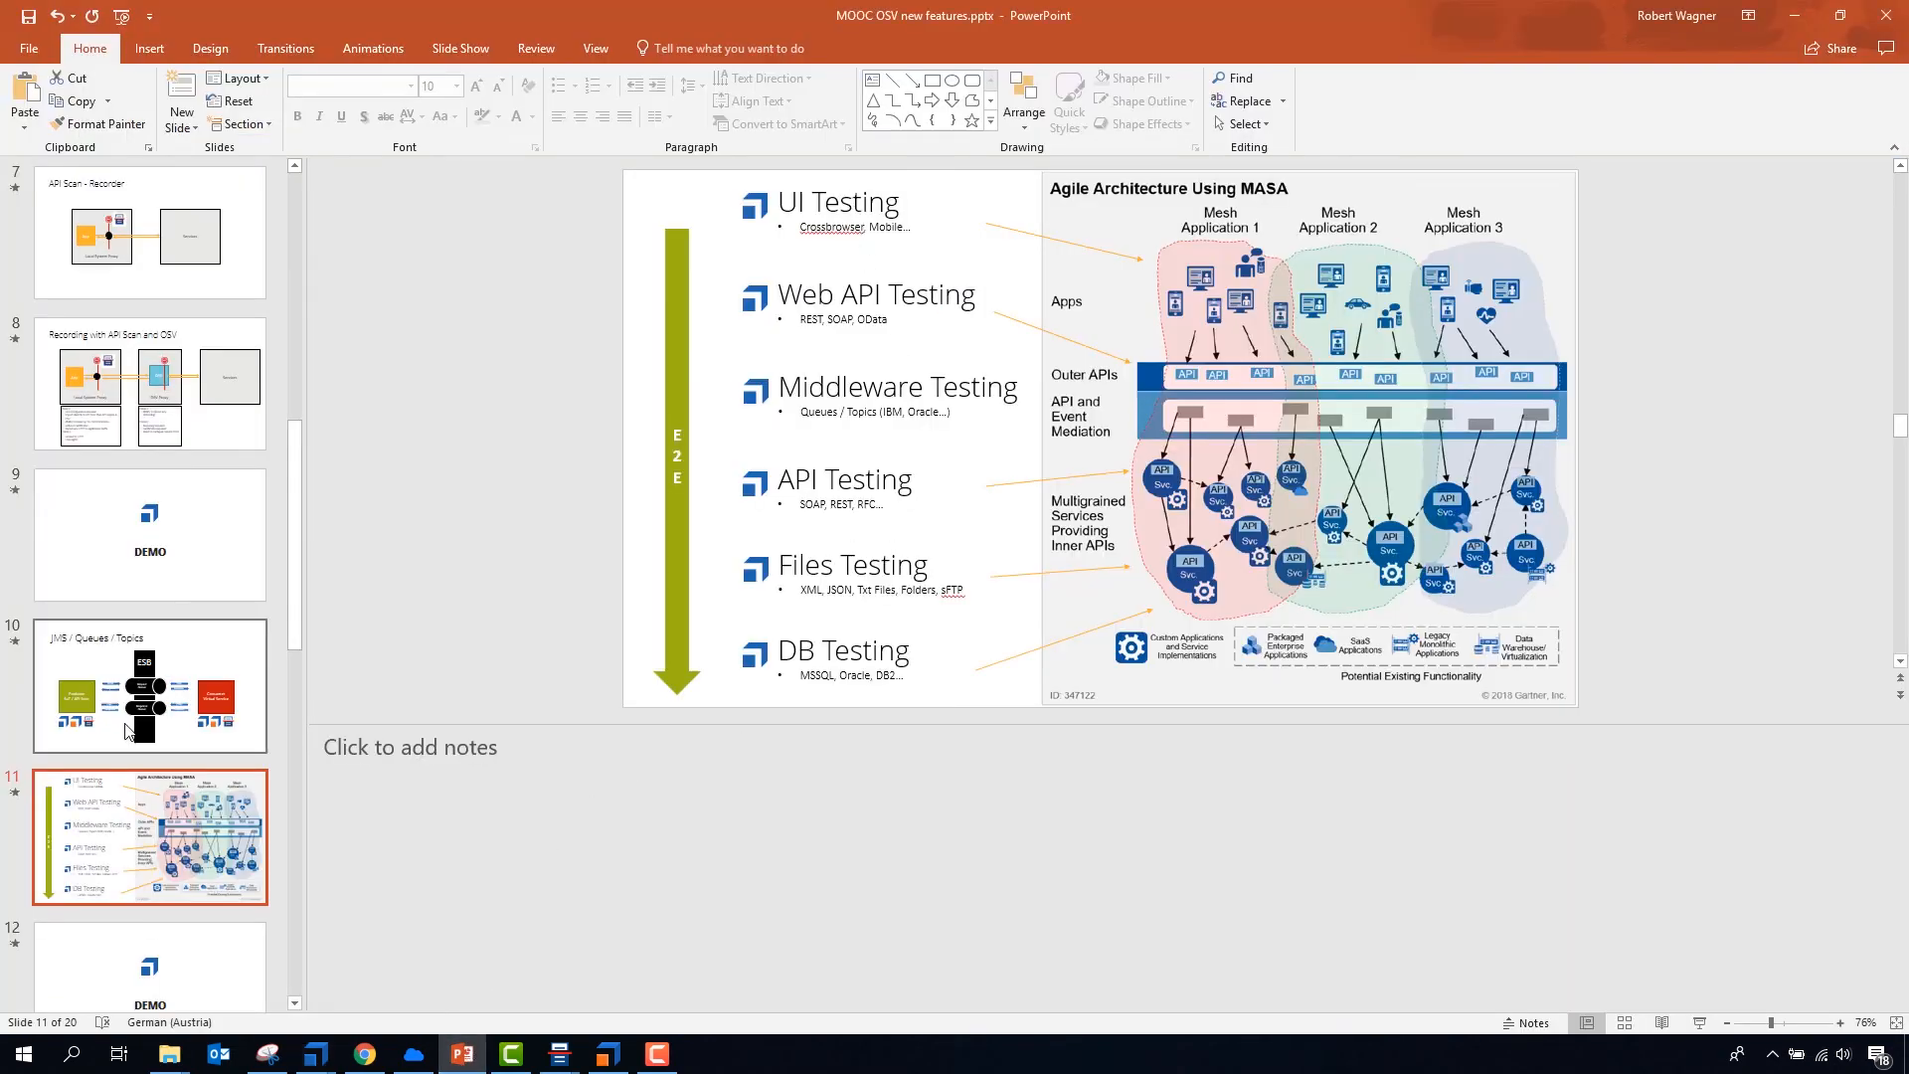
scroll(135, 753, "down", 6)
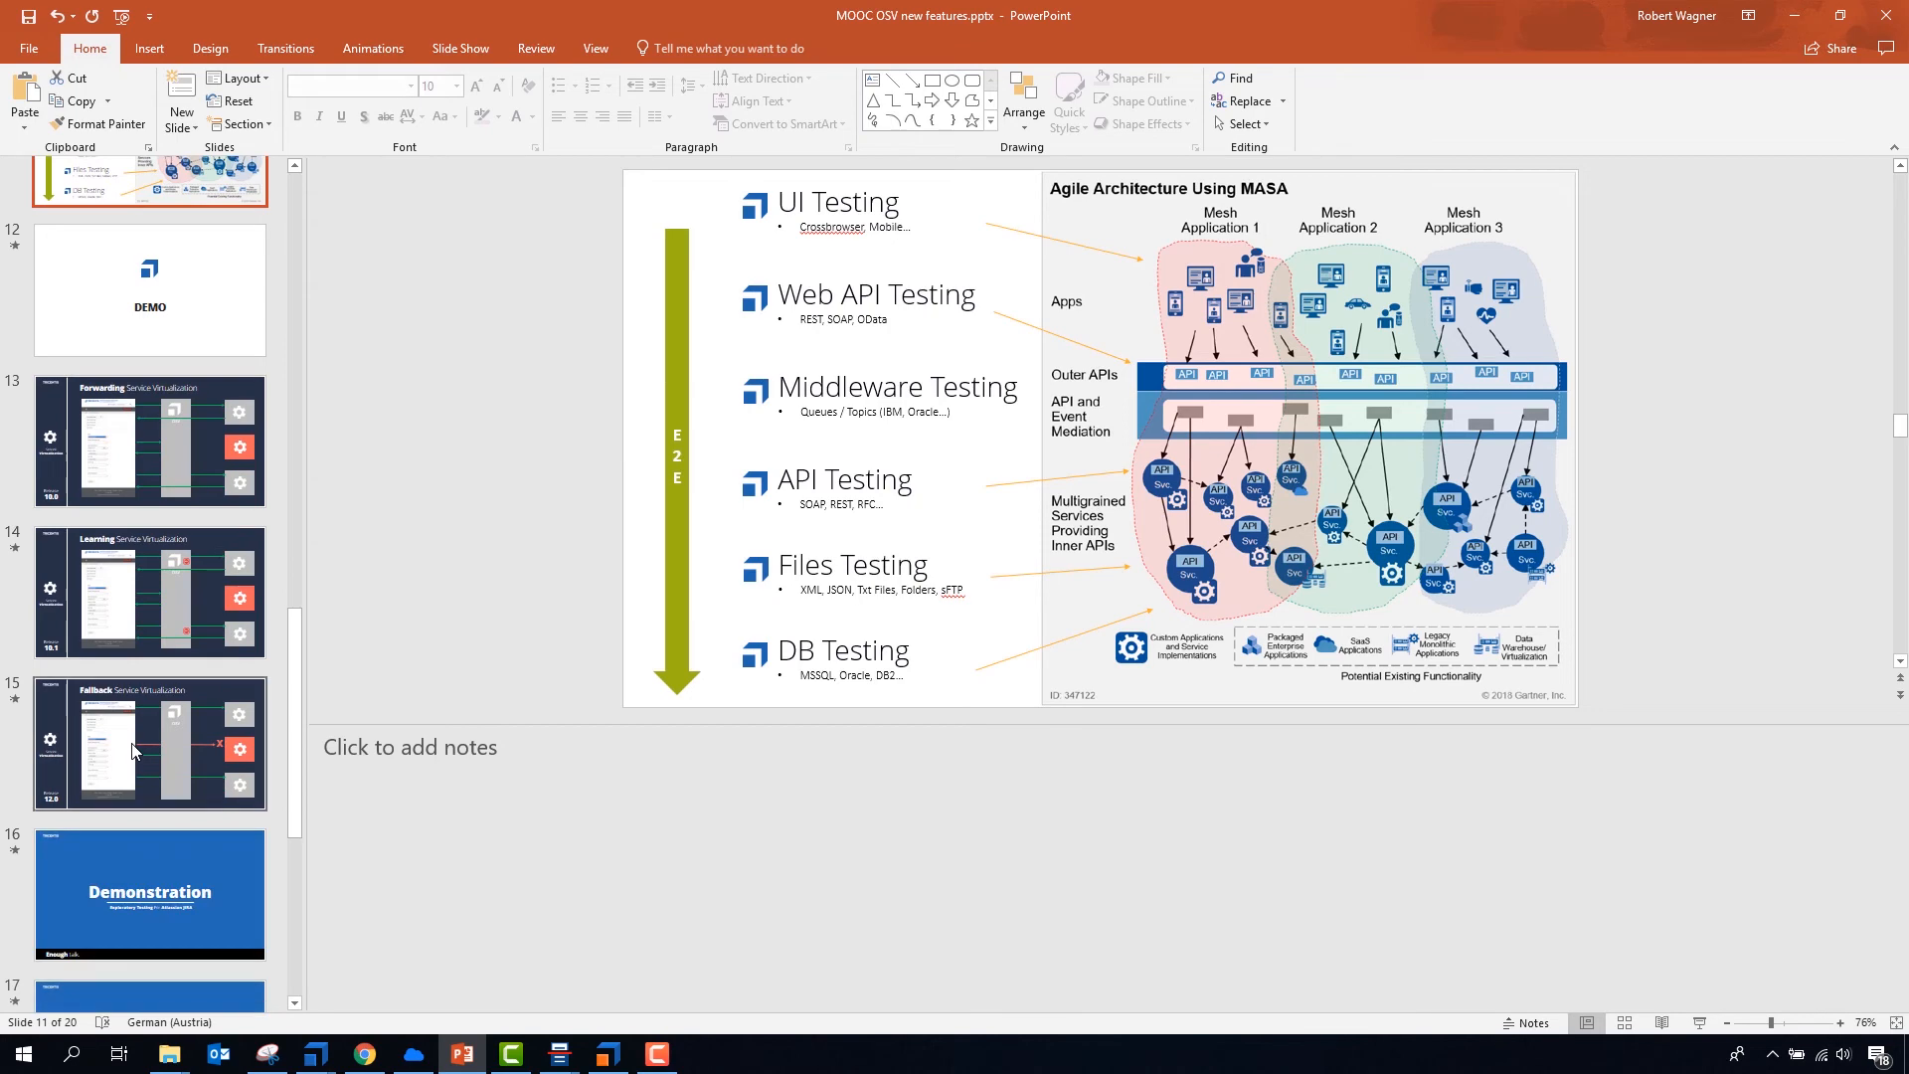
left_click(121, 440)
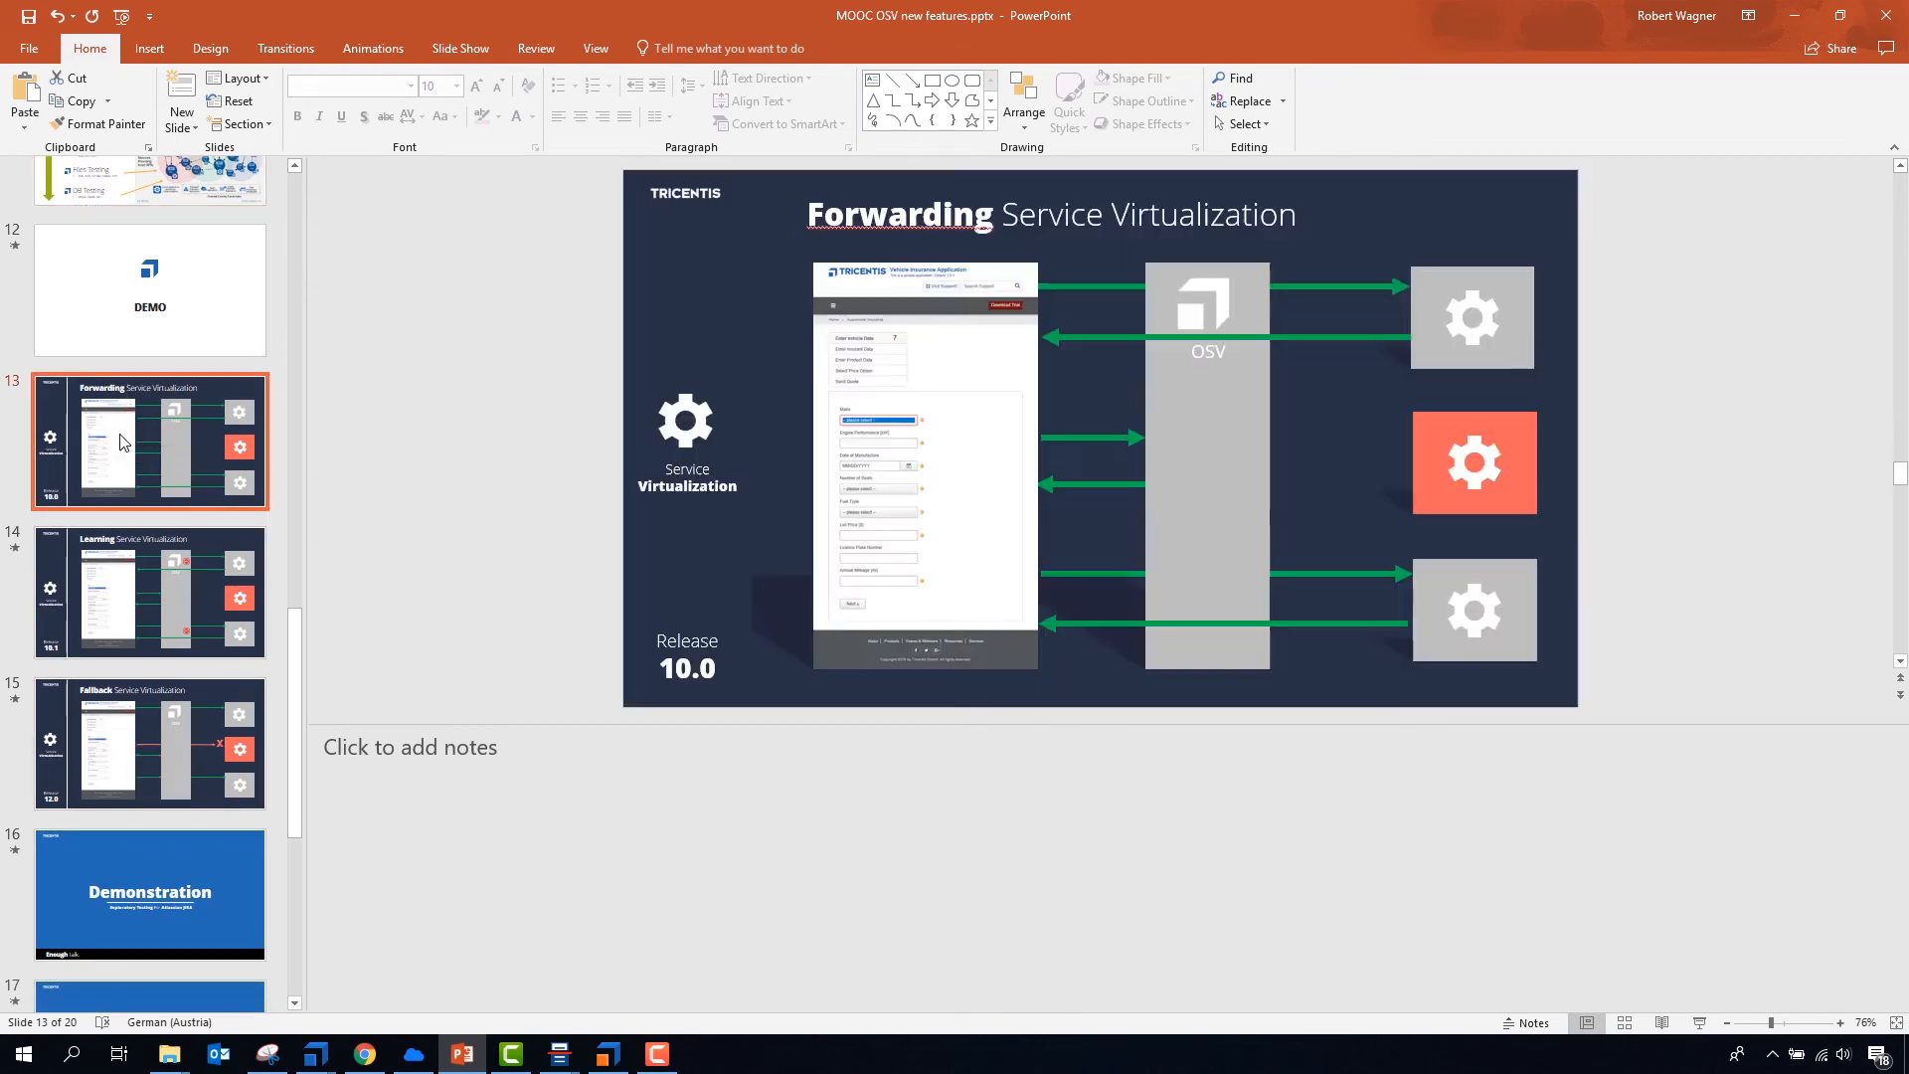
key("shift+F5")
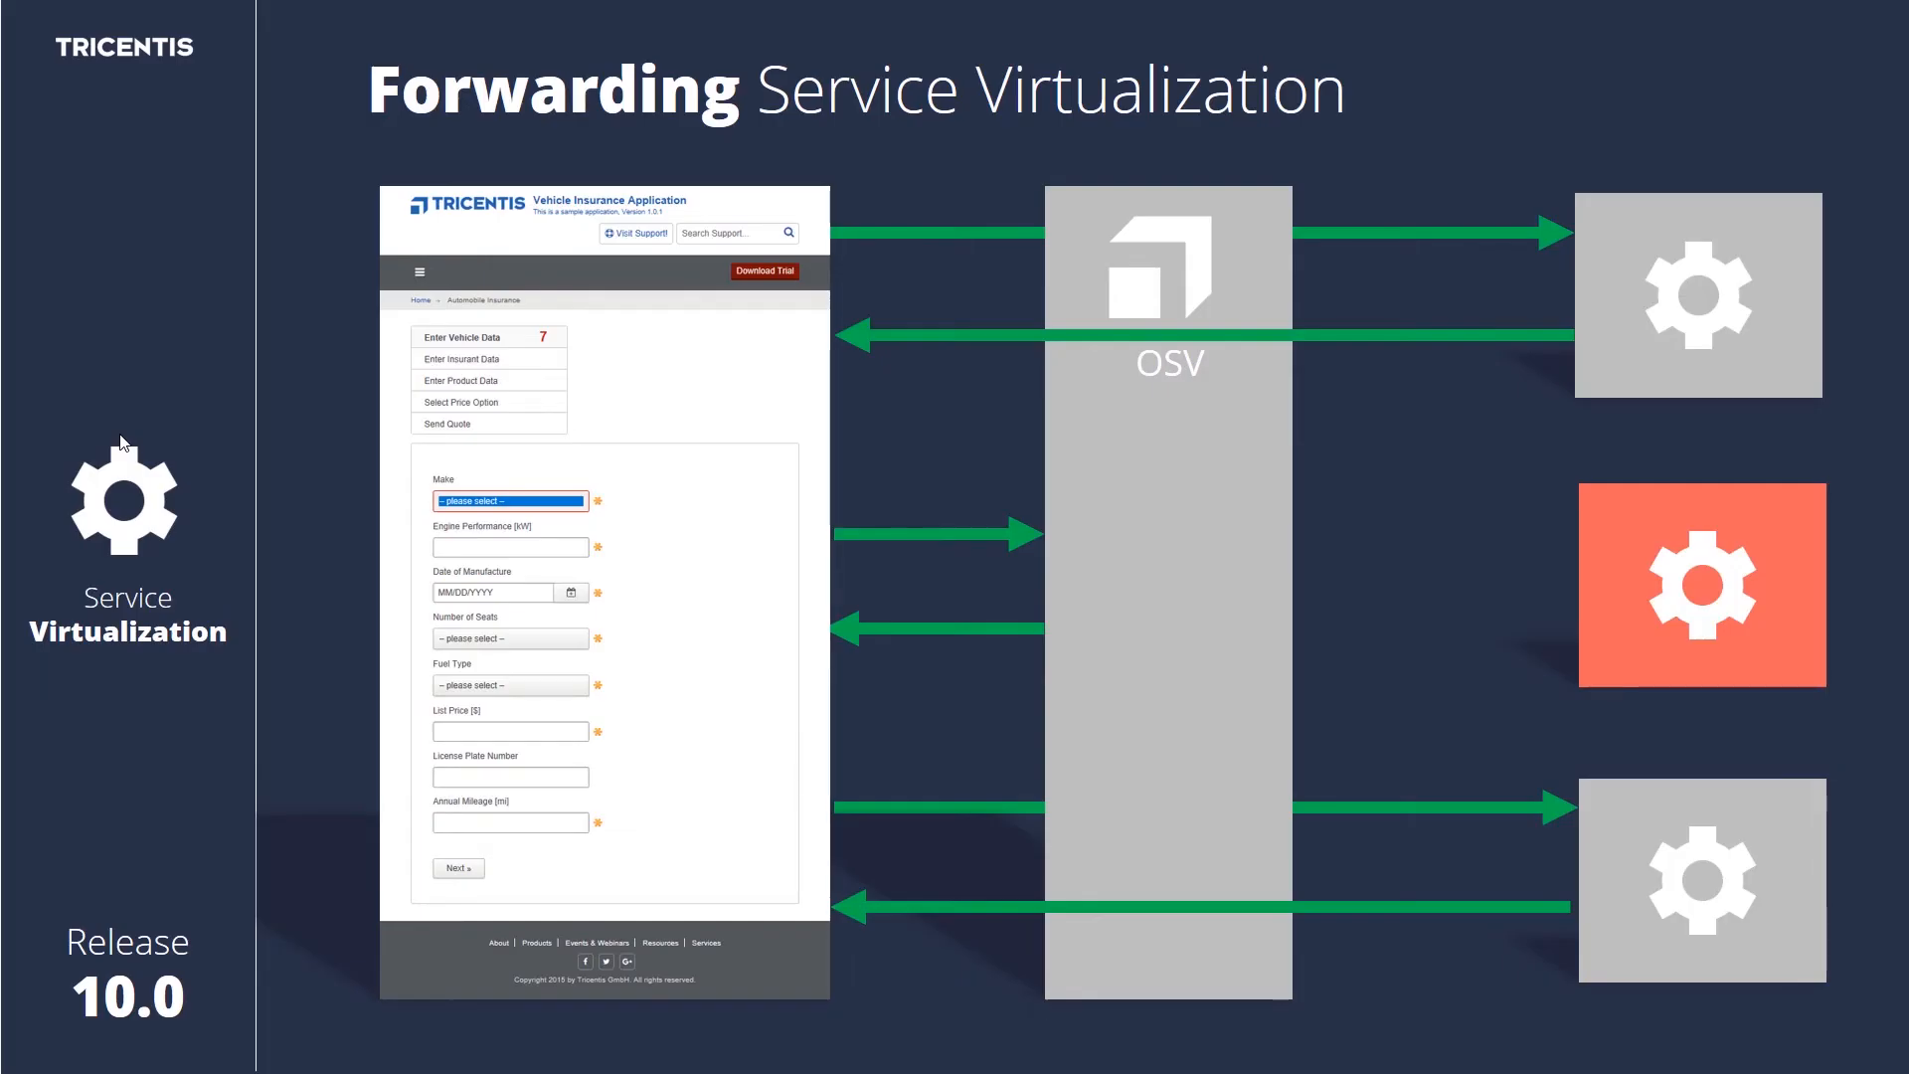
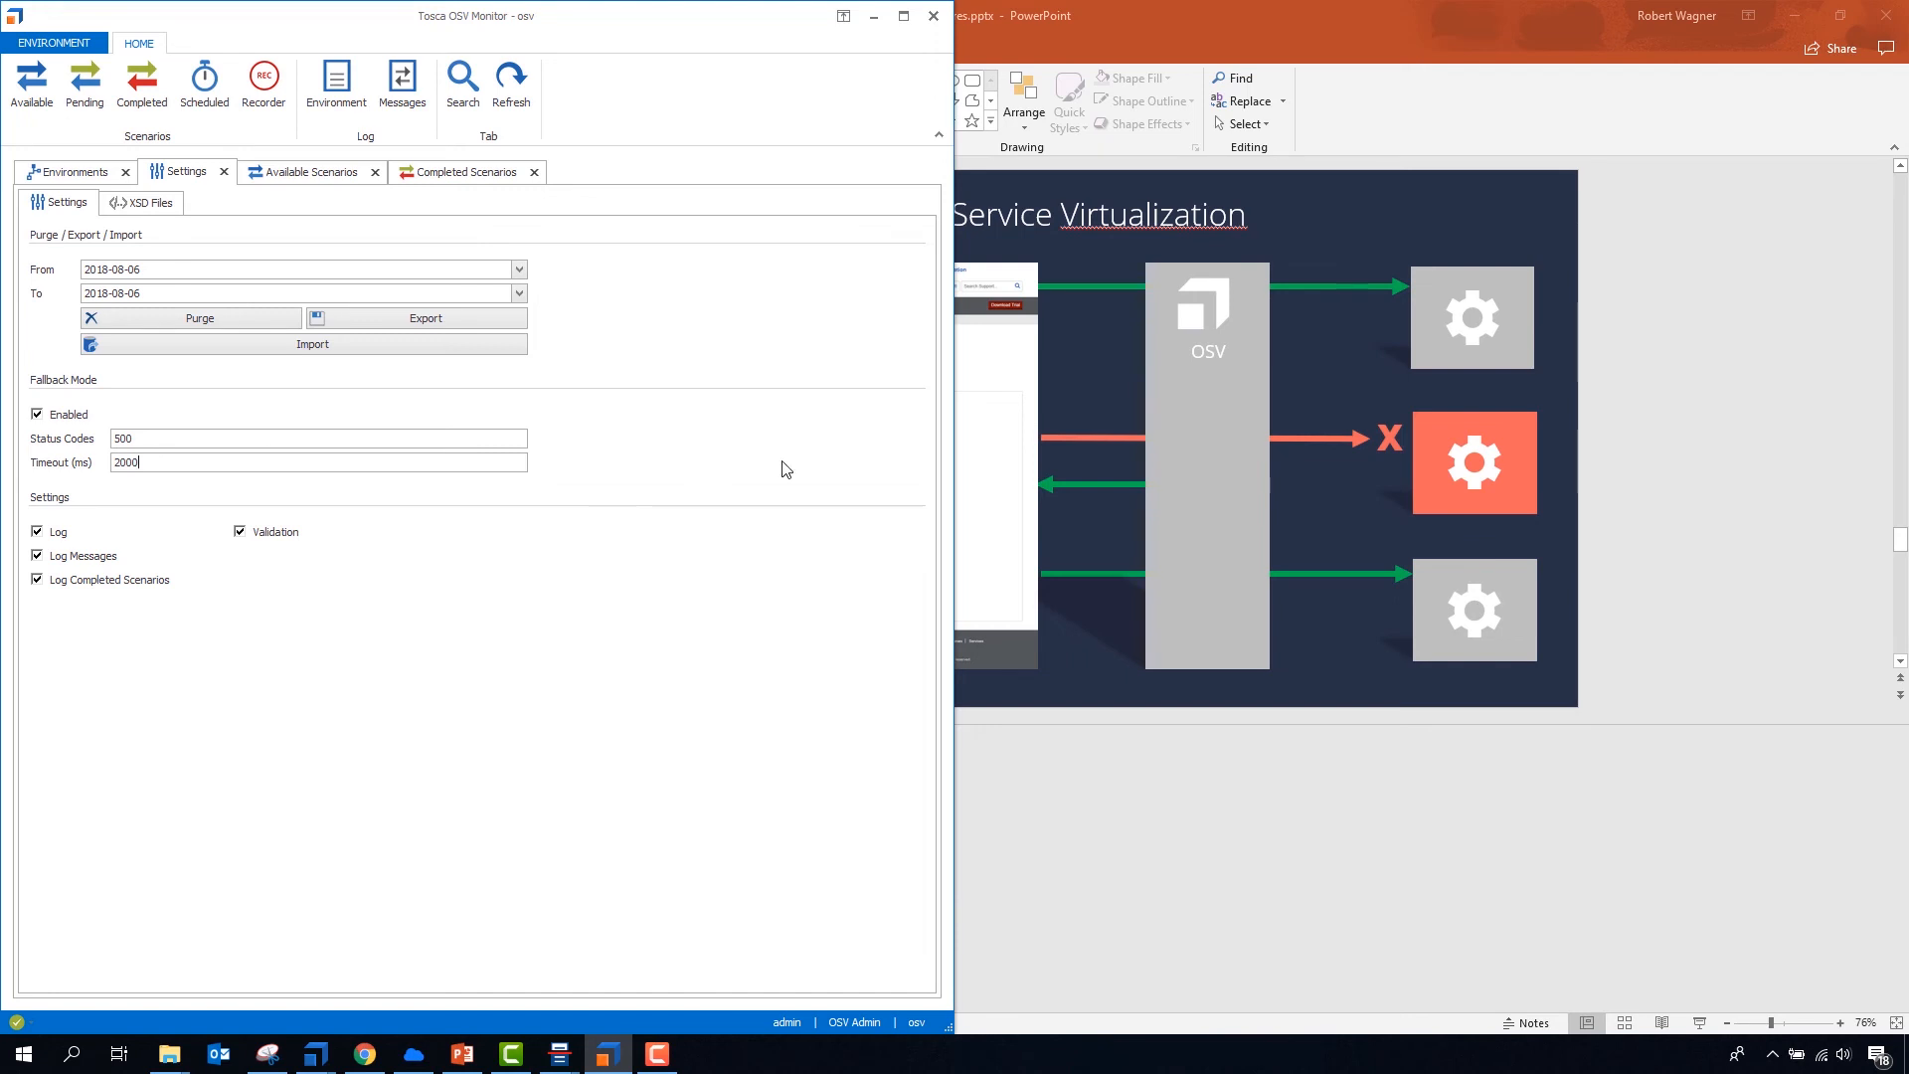
- Review the Fallback Mode status code and timeout settings in Tosca OSV Monitor, and the services of the osv environment
left_click(169, 465)
double_click(134, 438)
left_click(293, 445)
left_click(89, 179)
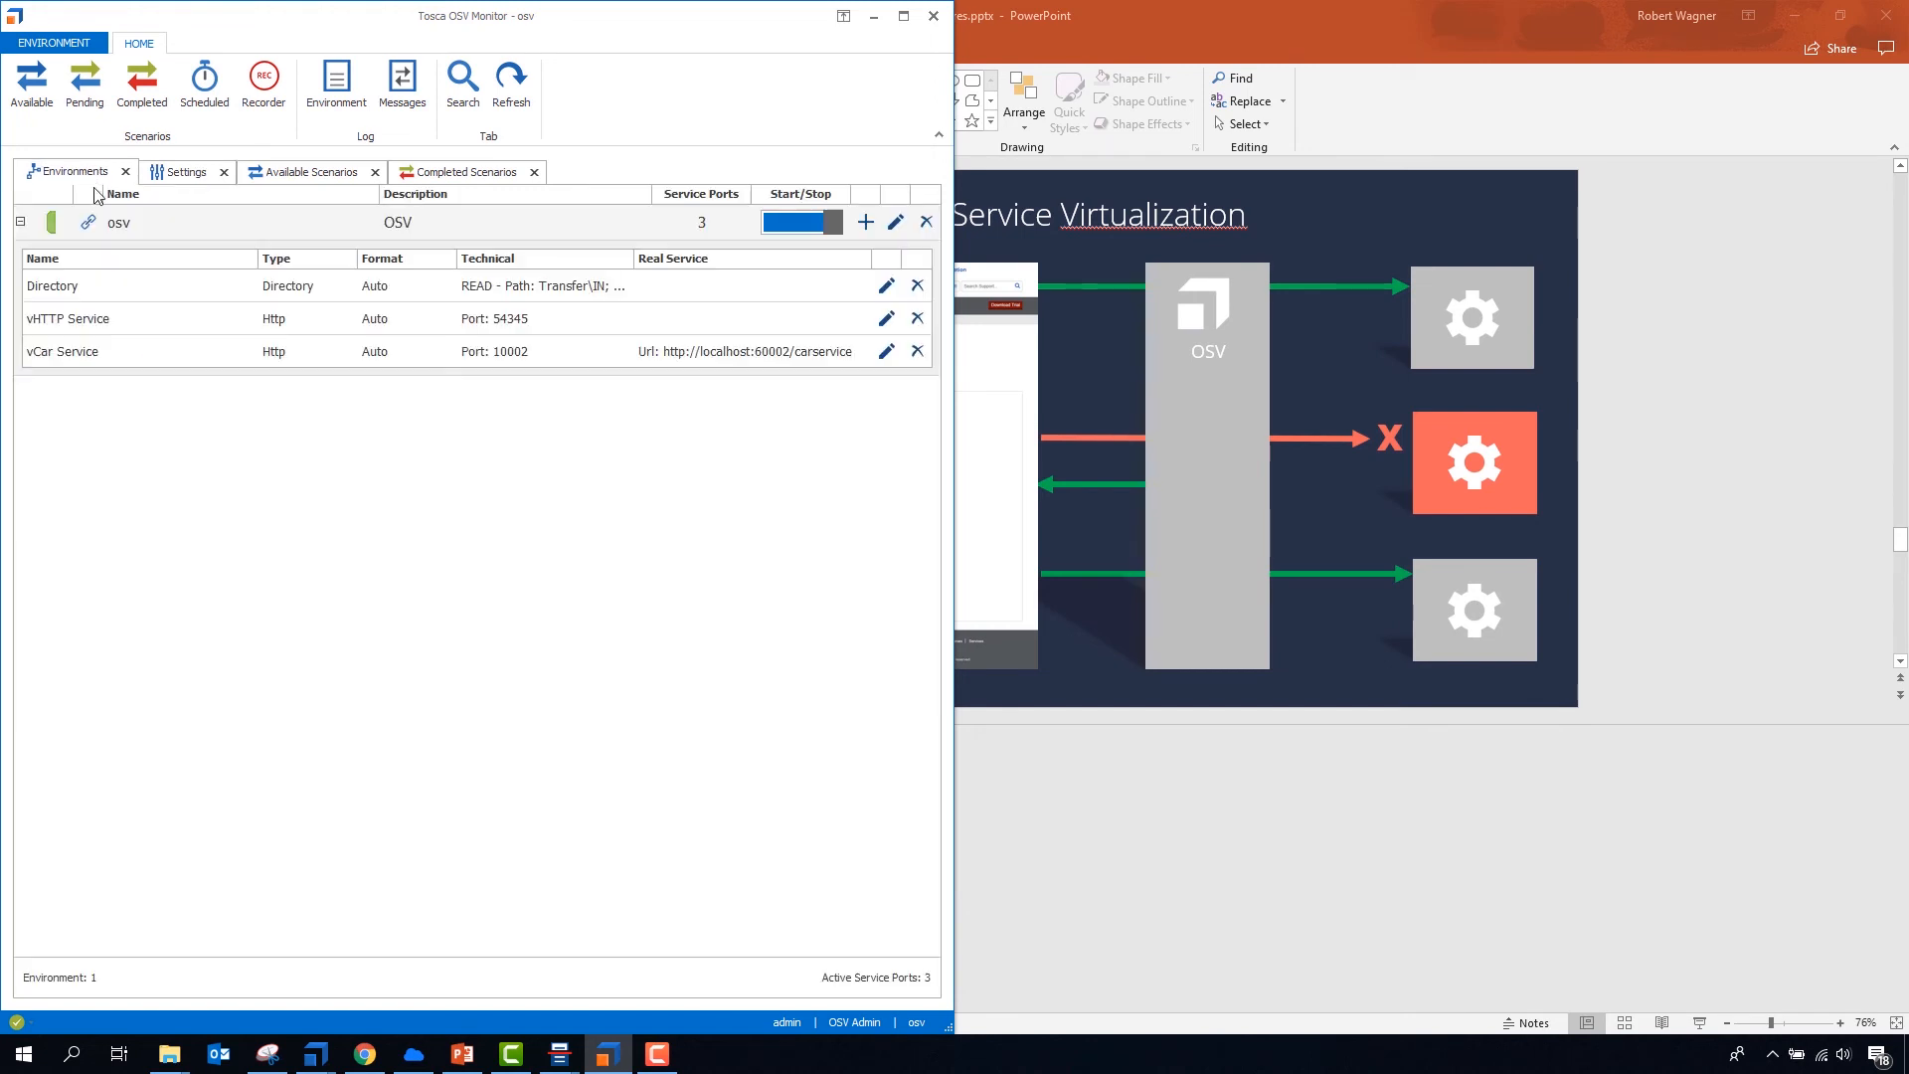
left_click(122, 222)
right_click(129, 223)
left_click(198, 263)
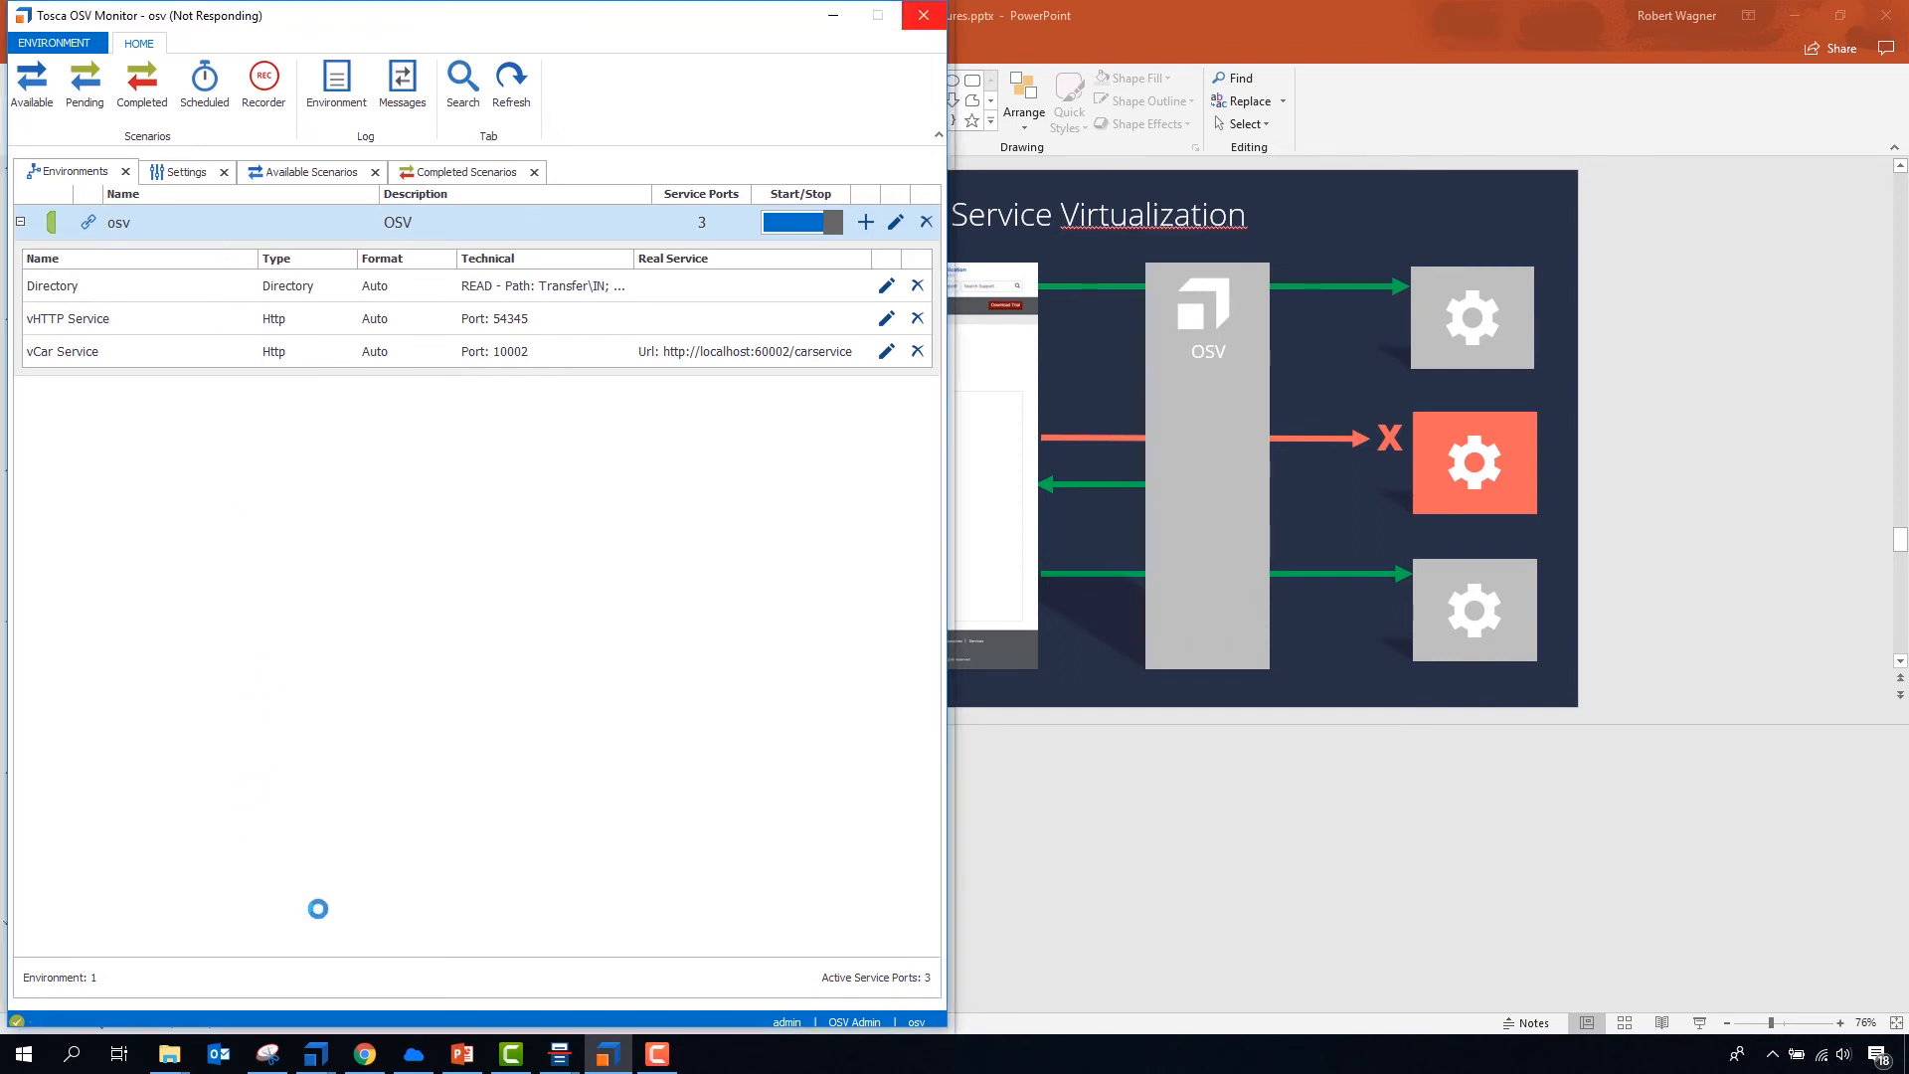
- Bring up the Tricentis Monitor and switch on the Car Service
left_click(415, 1054)
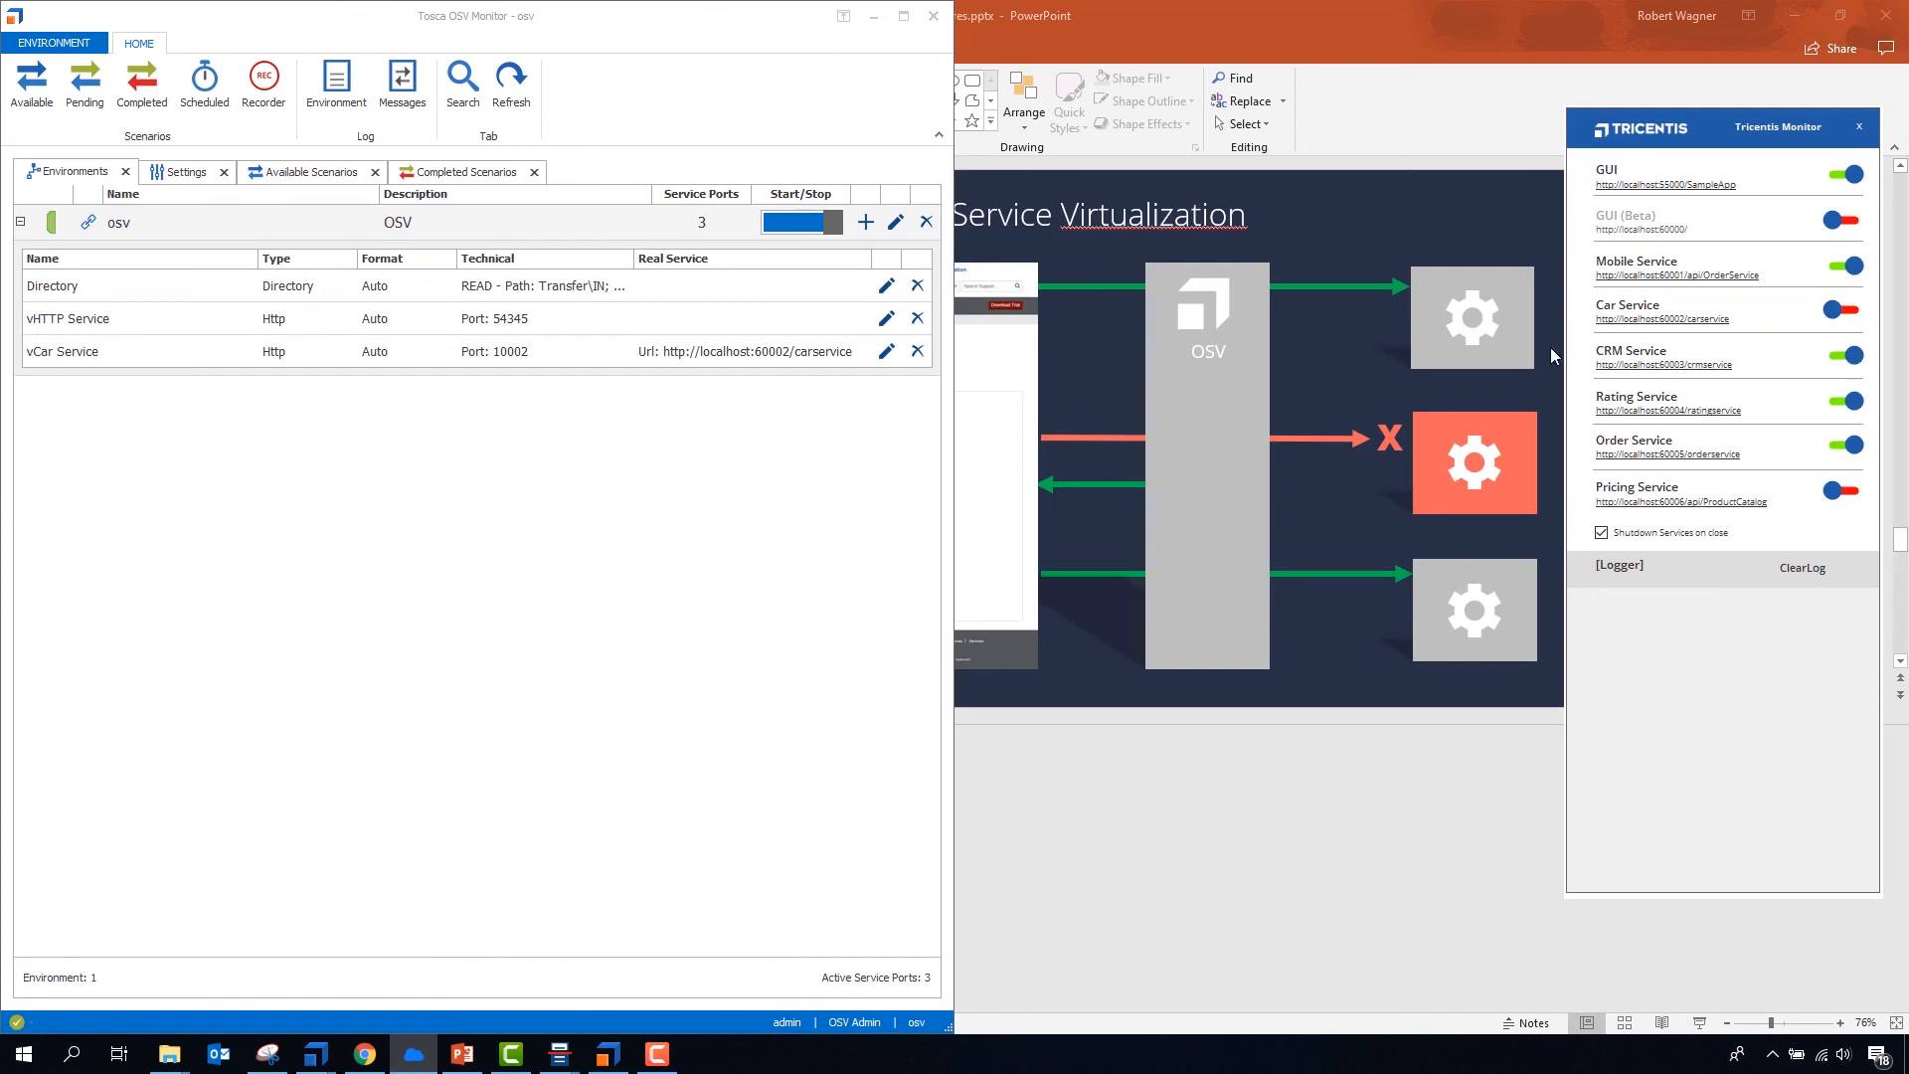
left_click(1839, 310)
- Switch to Tosca API Scan and resize its window so that it sits beside the Tricentis Monitor
mouse_move(560, 1051)
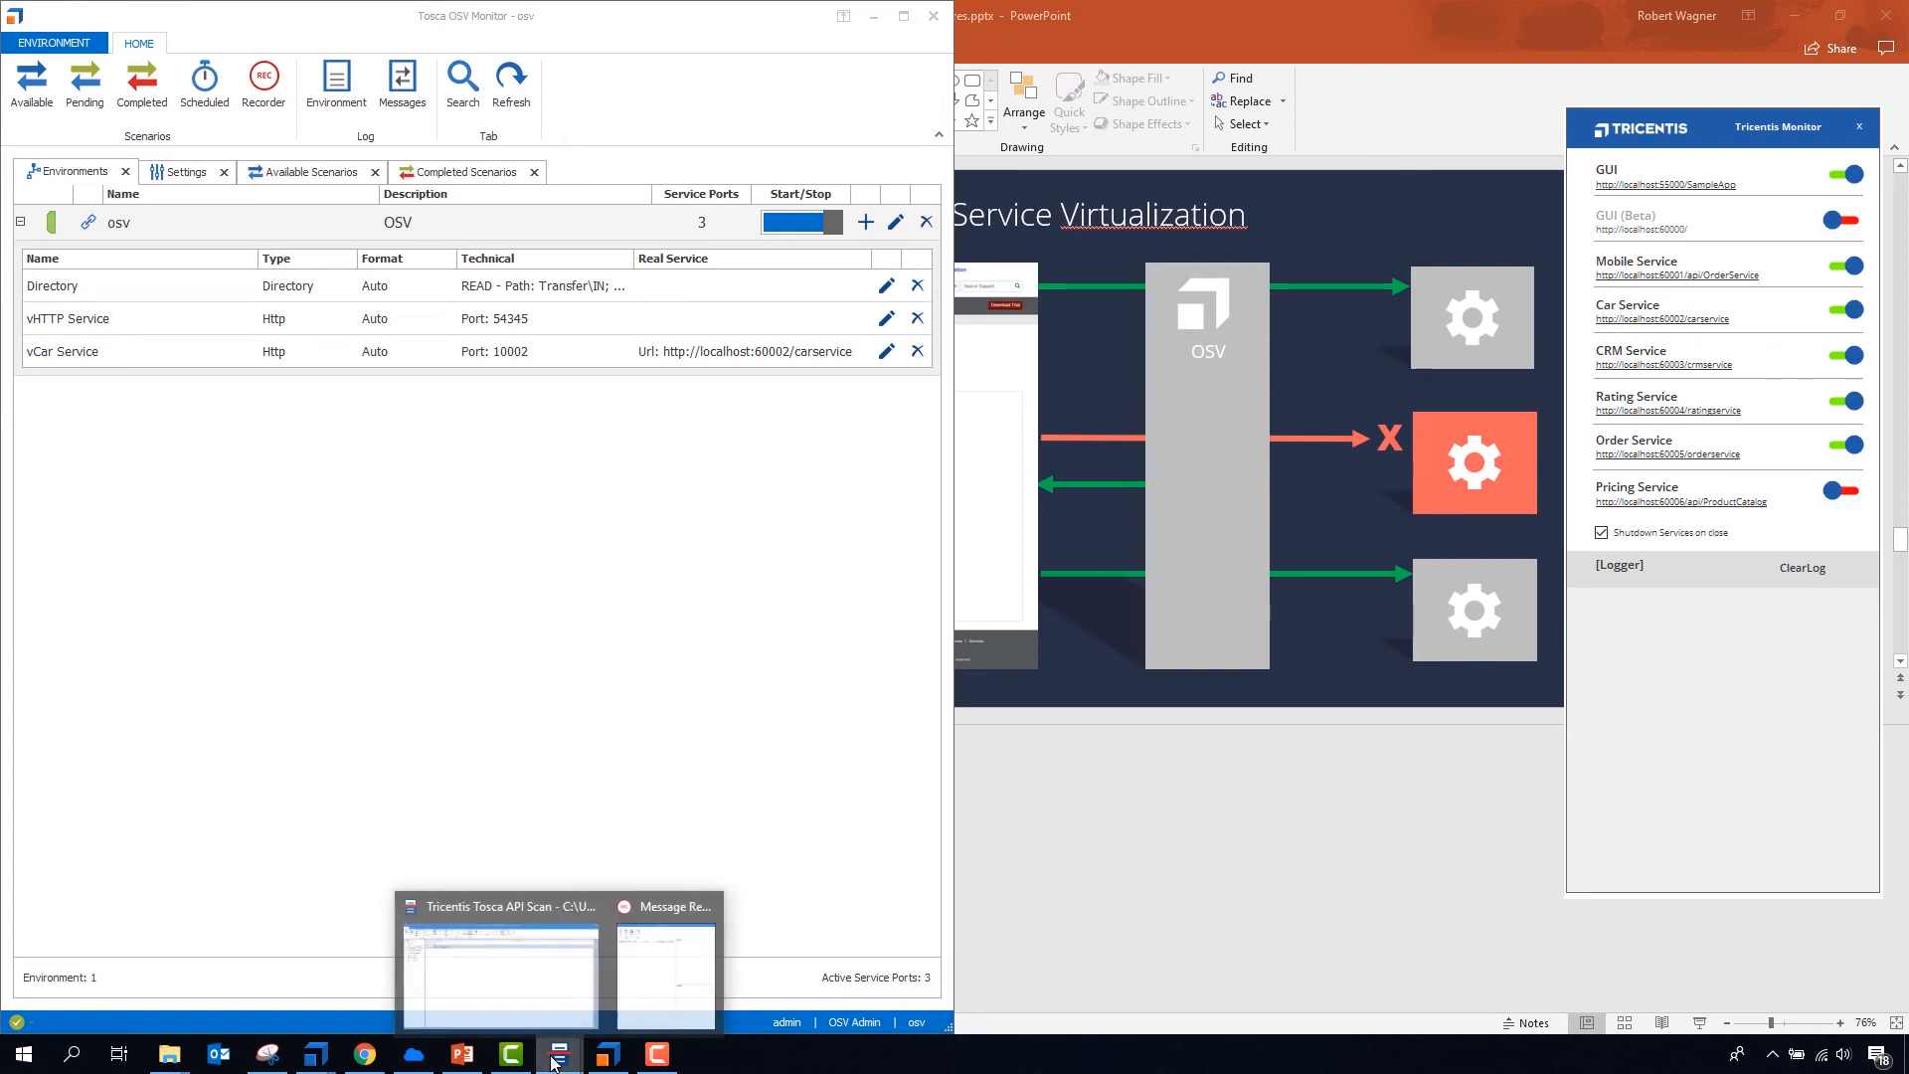
left_click(545, 943)
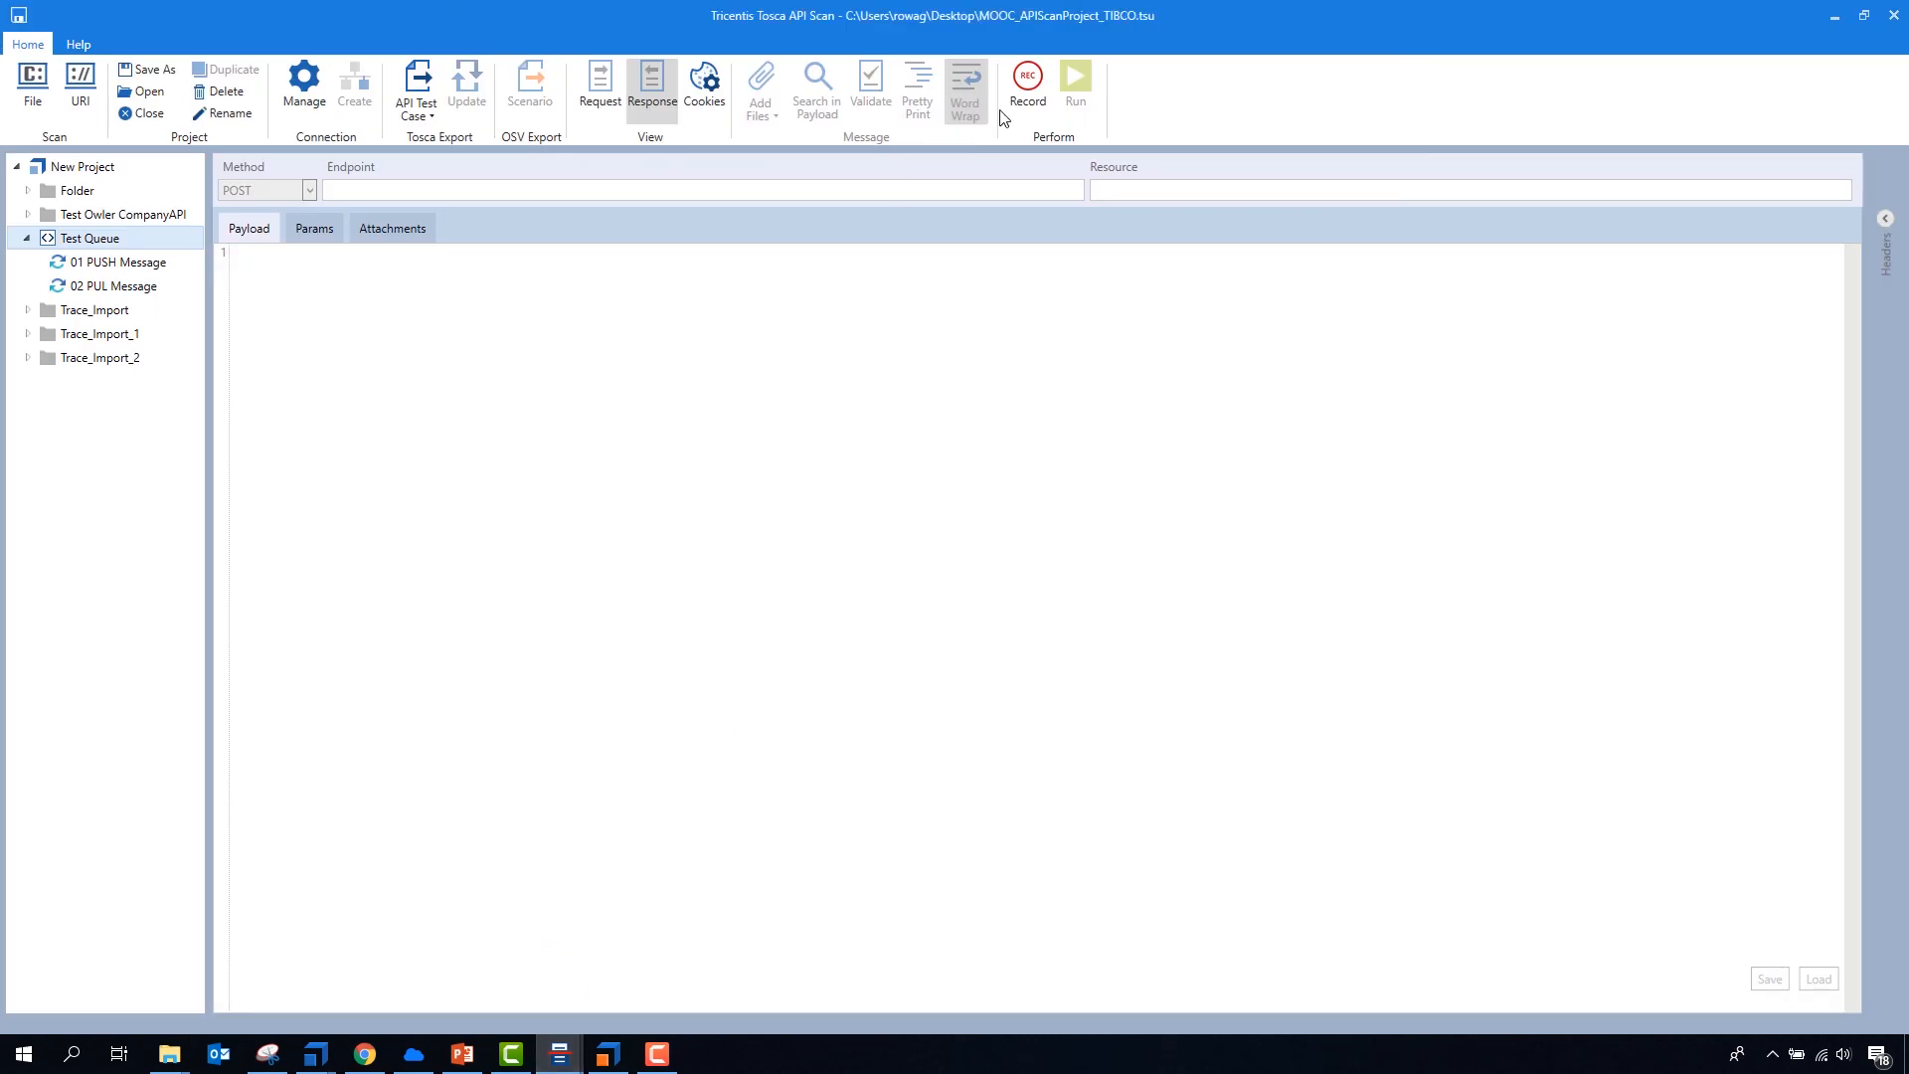
left_click(1027, 85)
left_click(1887, 20)
left_click_drag(1388, 12, 0, 415)
left_click(770, 402)
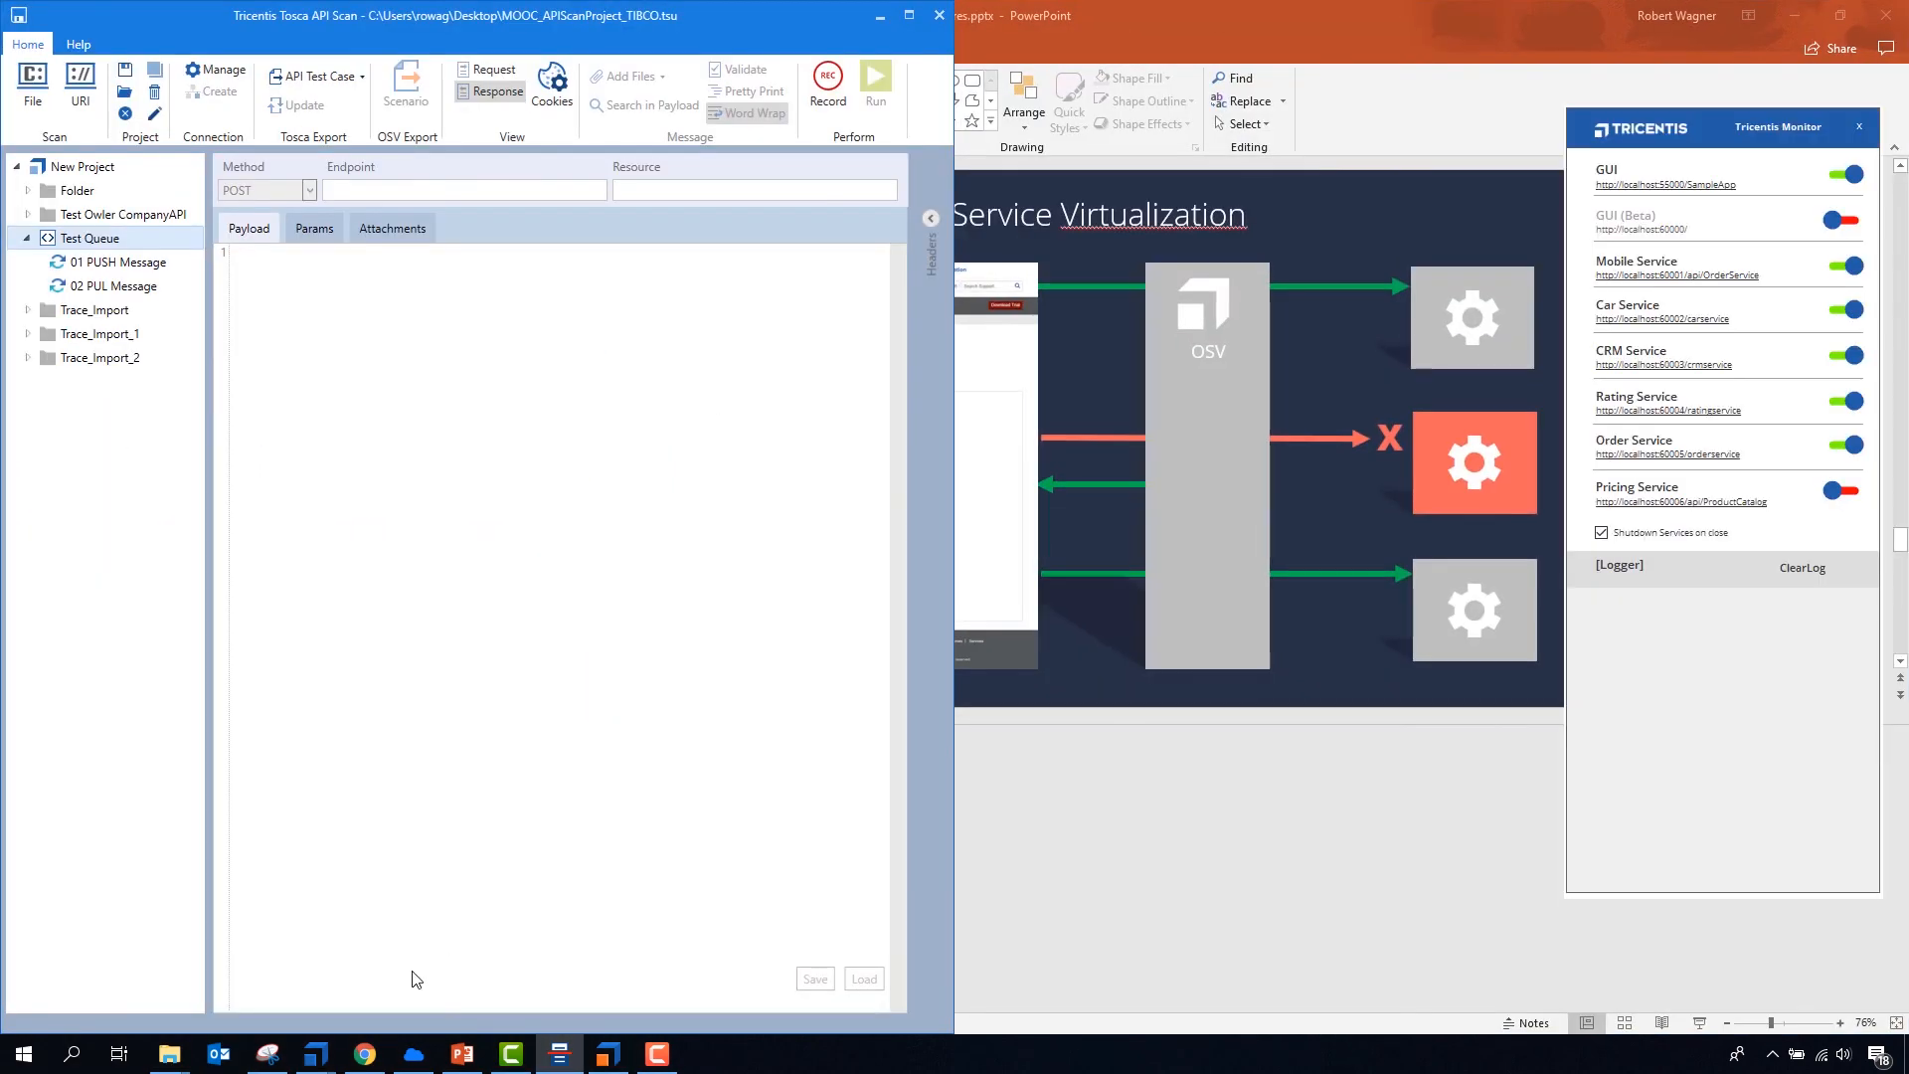
left_click(416, 1051)
left_click_drag(946, 365, 1208, 368)
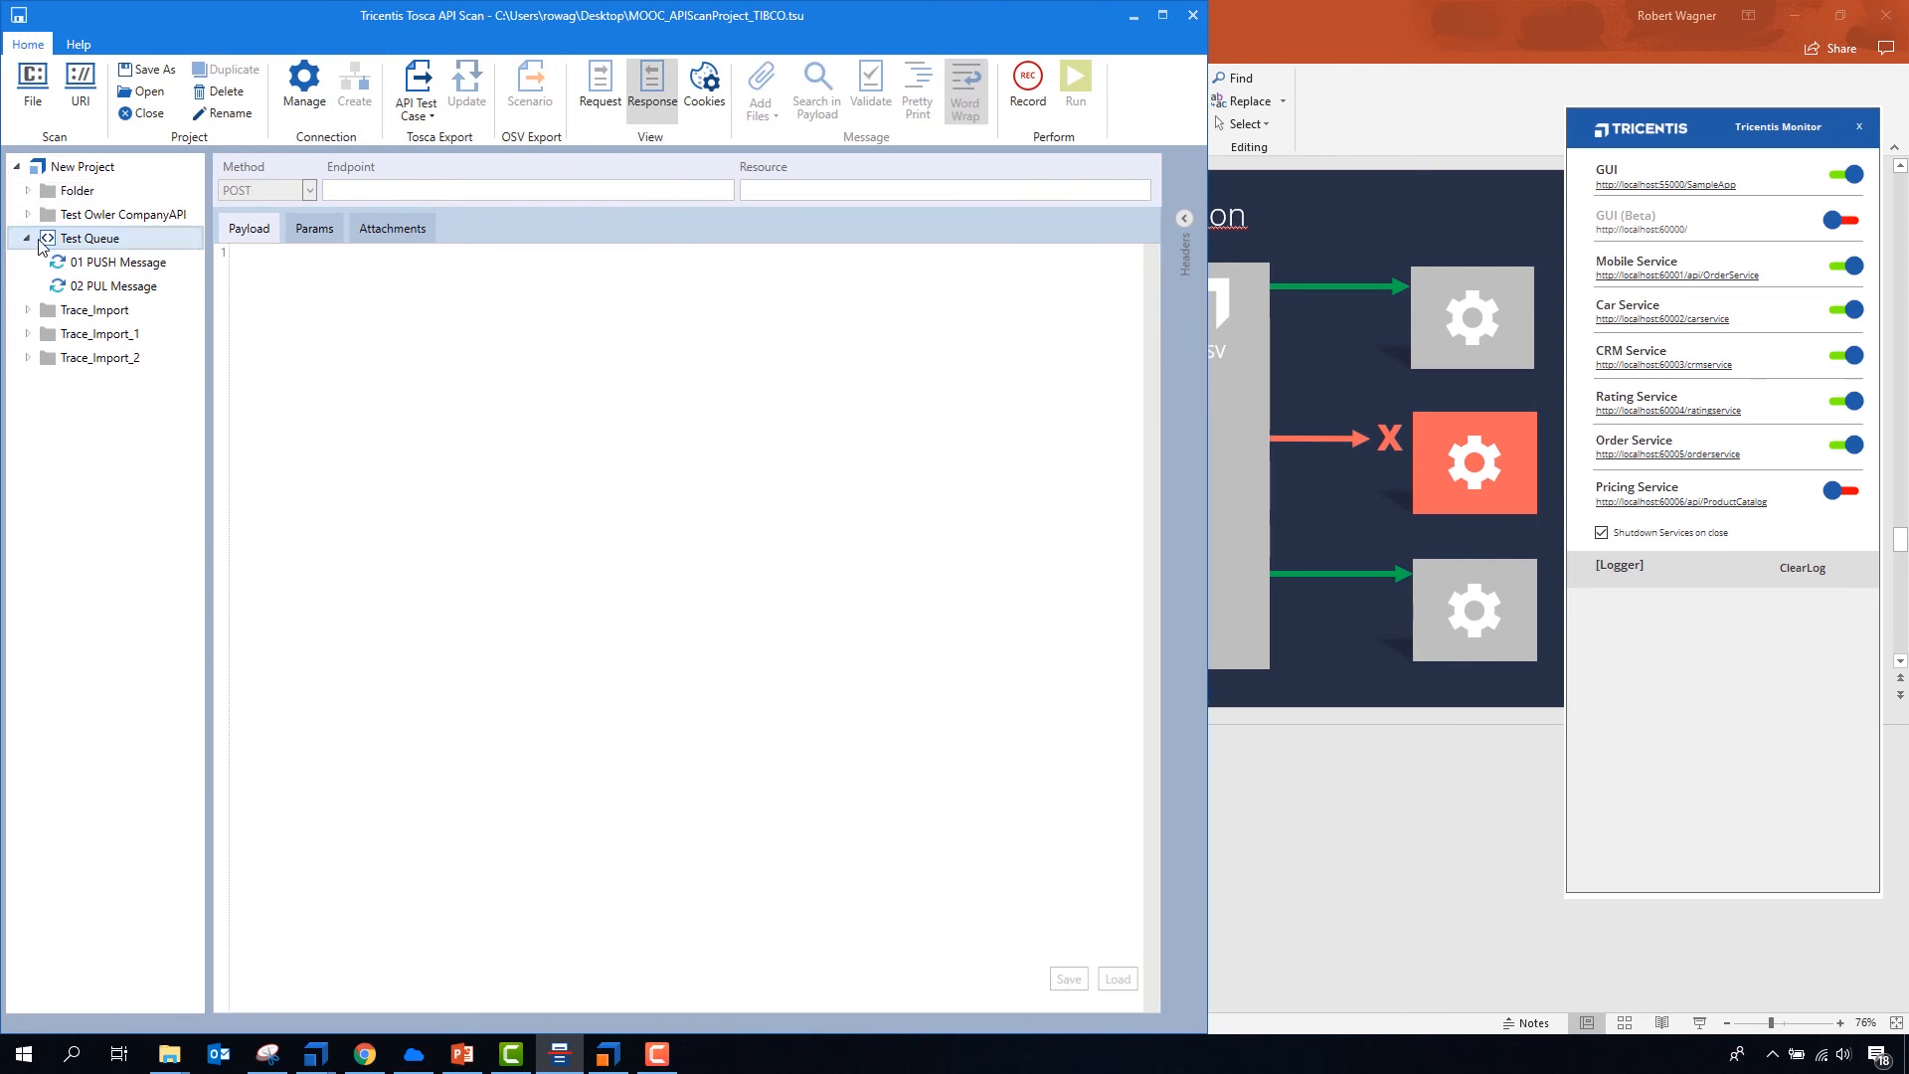
- Collapse Test Queue and scan the Car Service URI listed in the Tricentis Monitor into New Project
left_click(27, 238)
left_click(1636, 326)
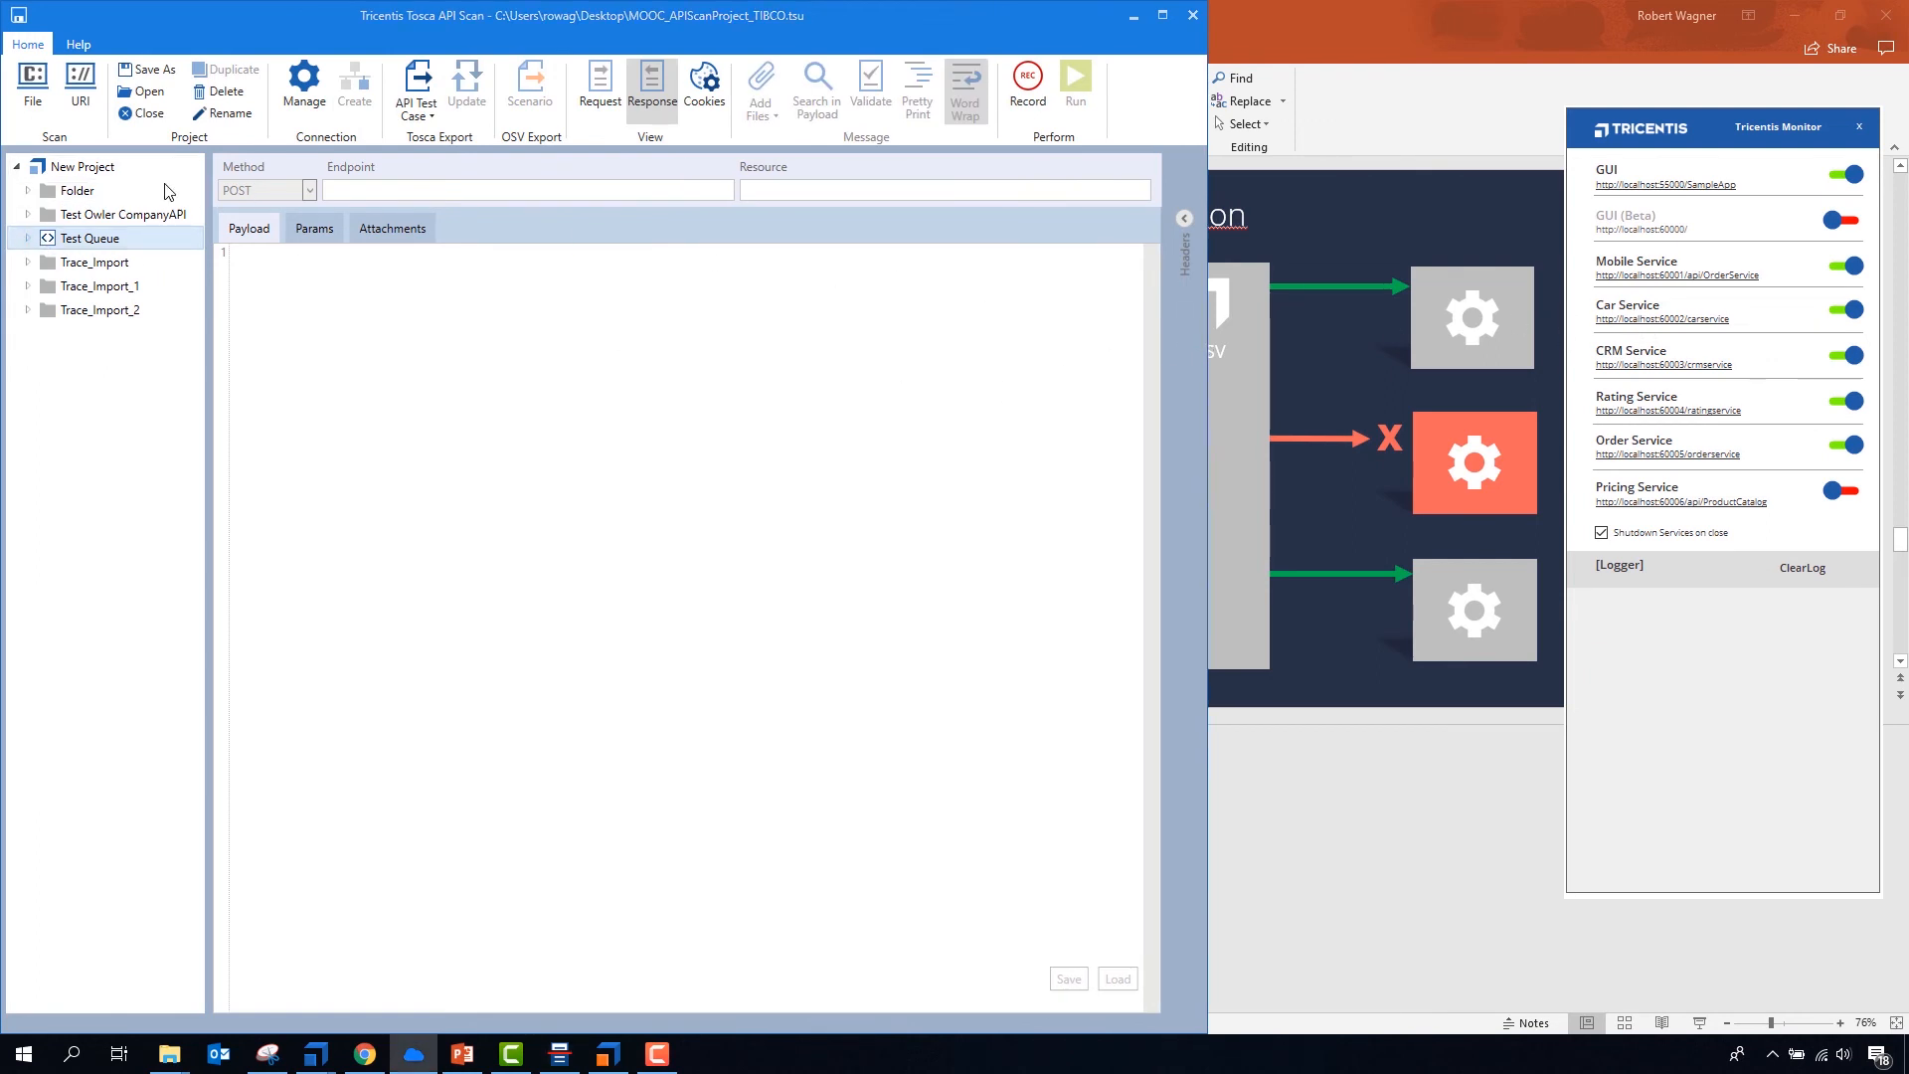
left_click(100, 166)
left_click(91, 104)
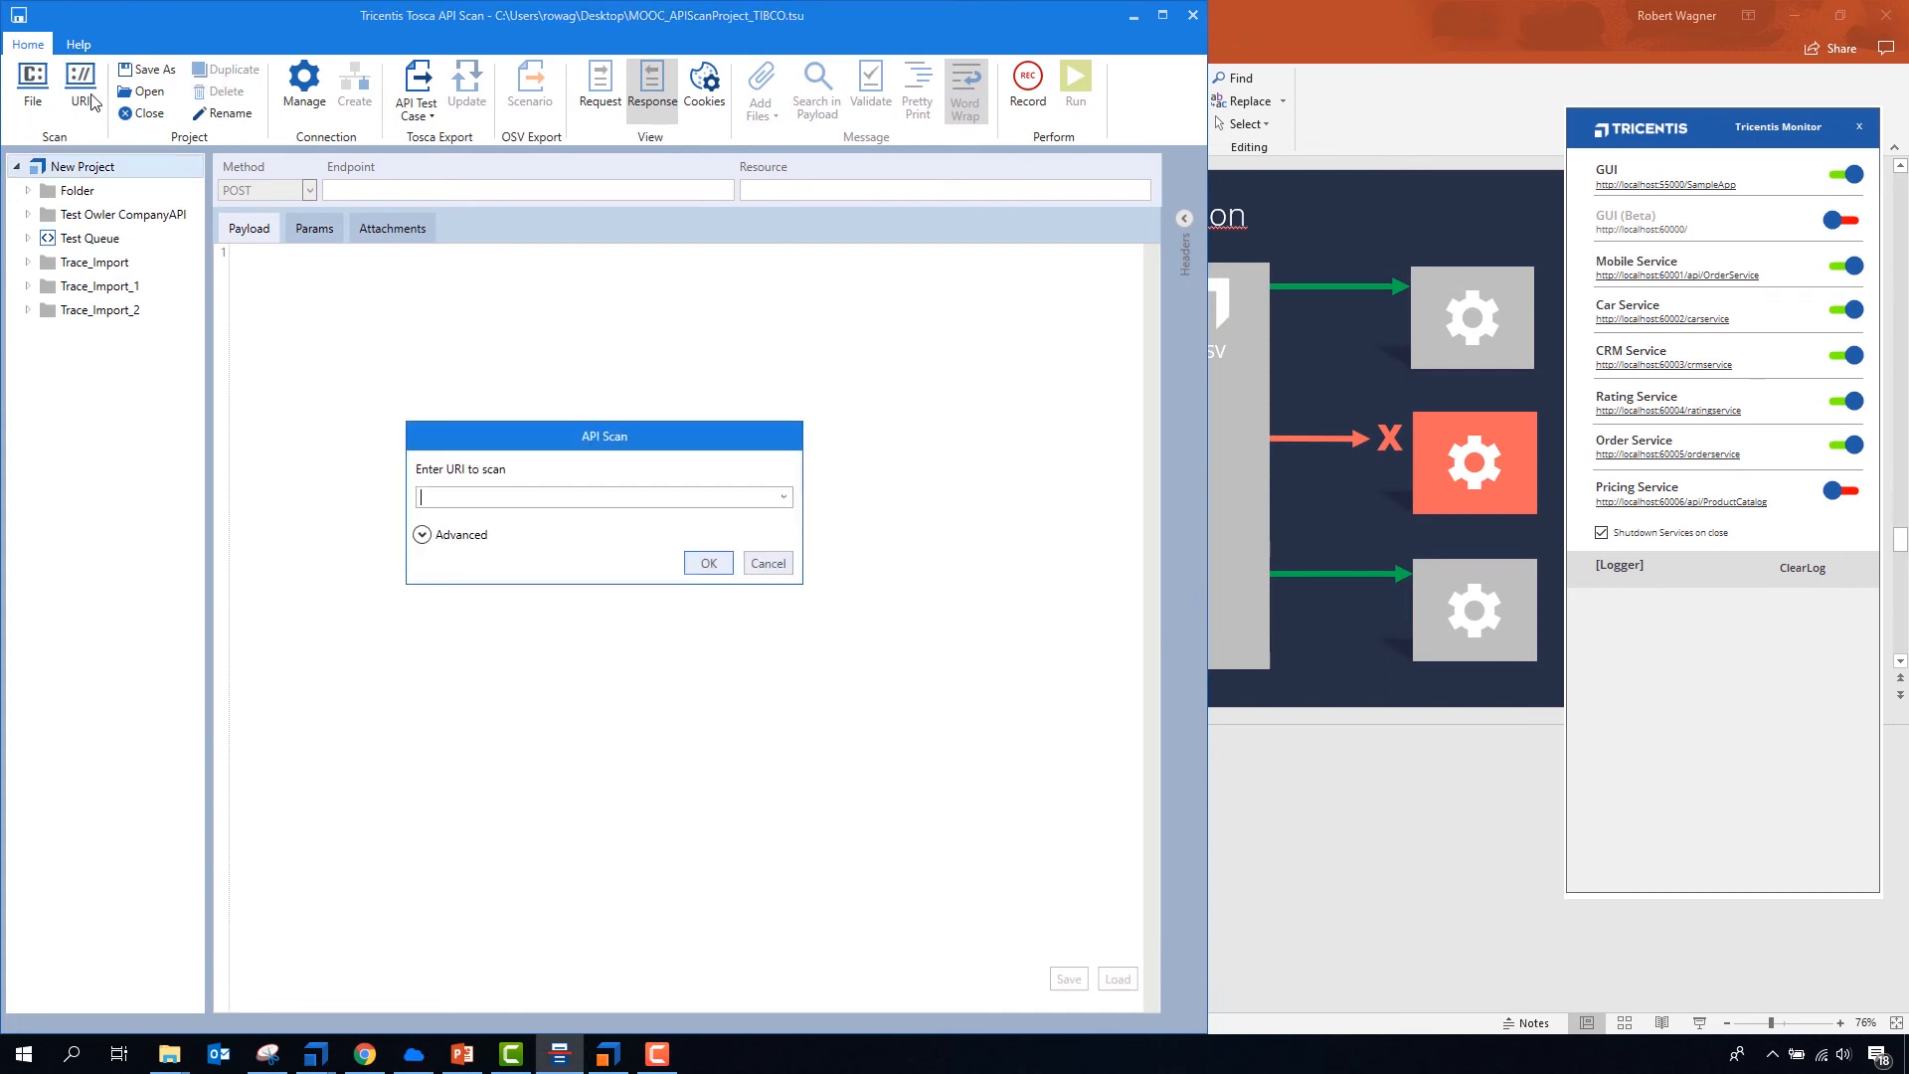
type("http://localhost:60002/carservice")
left_click(708, 563)
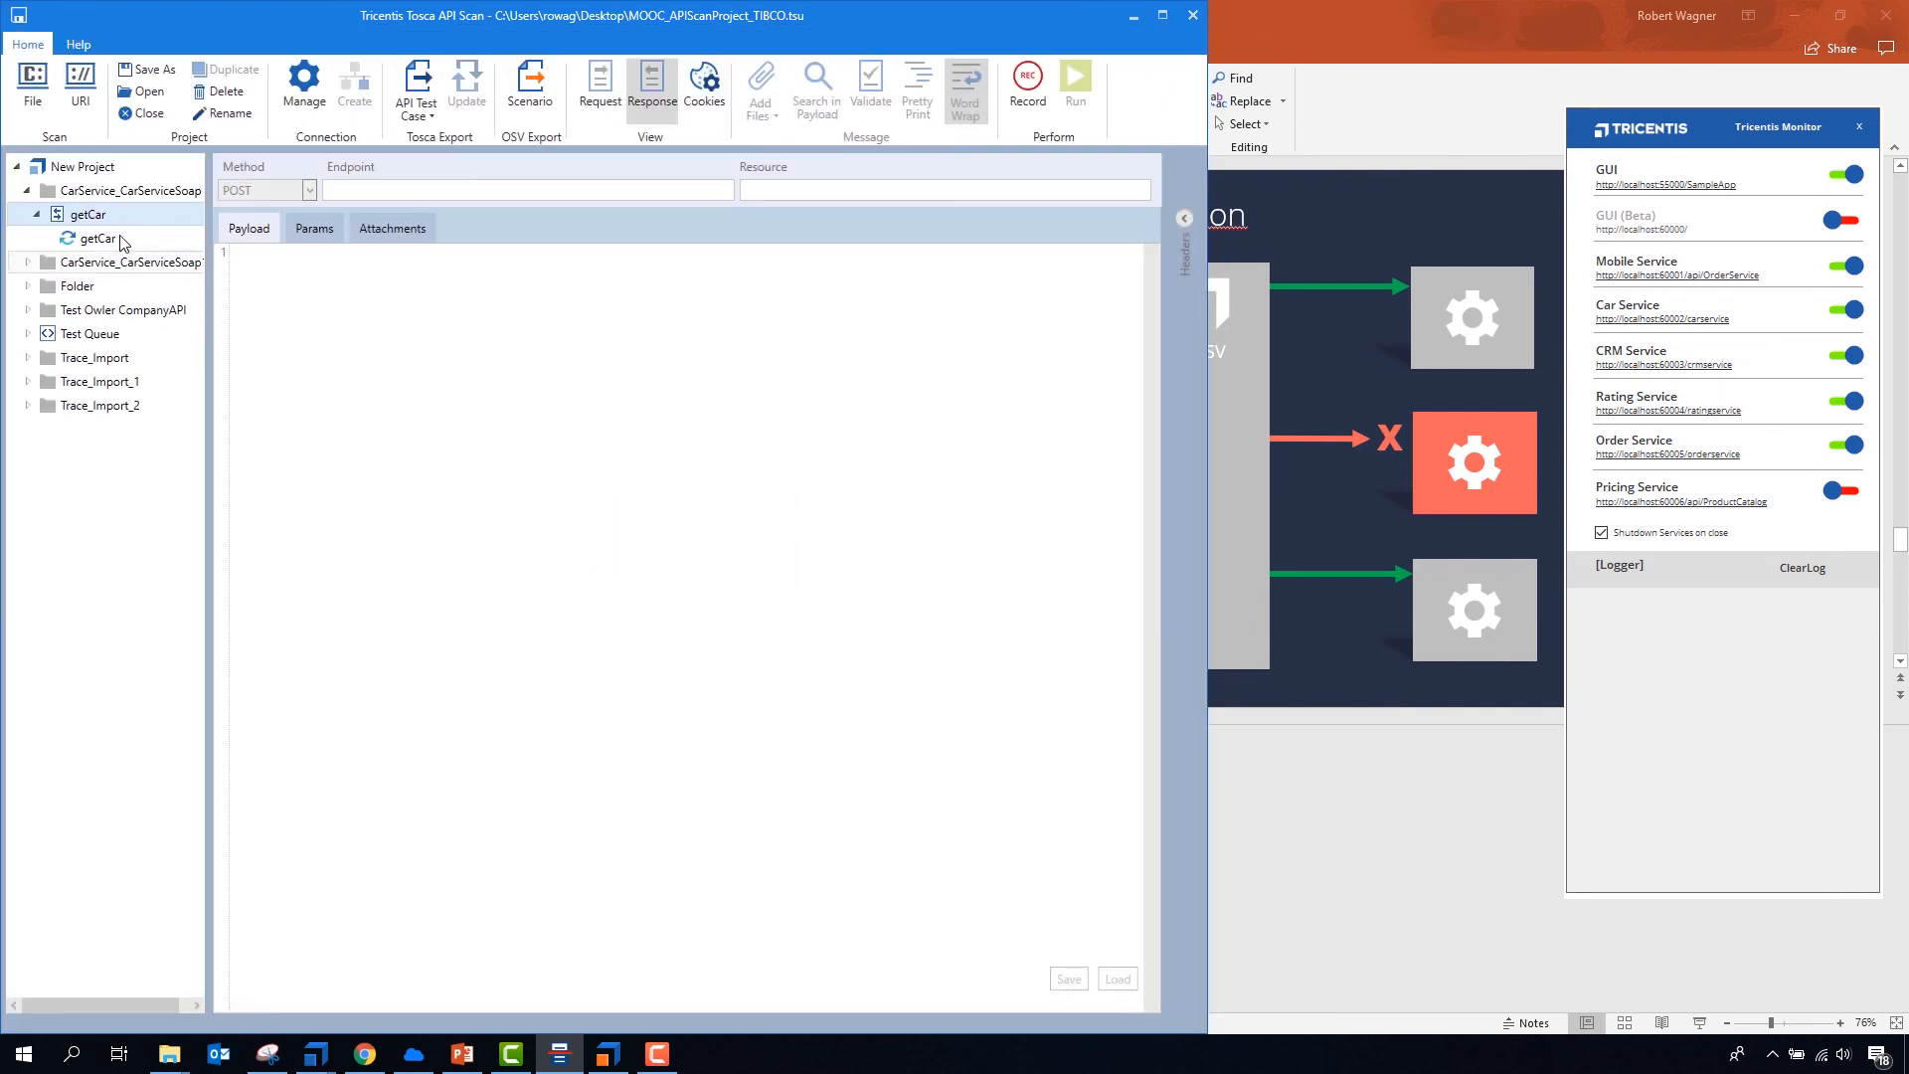
- Set the make in the getCar request payload to BMW, run the message, and check the Car Service log
left_click(109, 239)
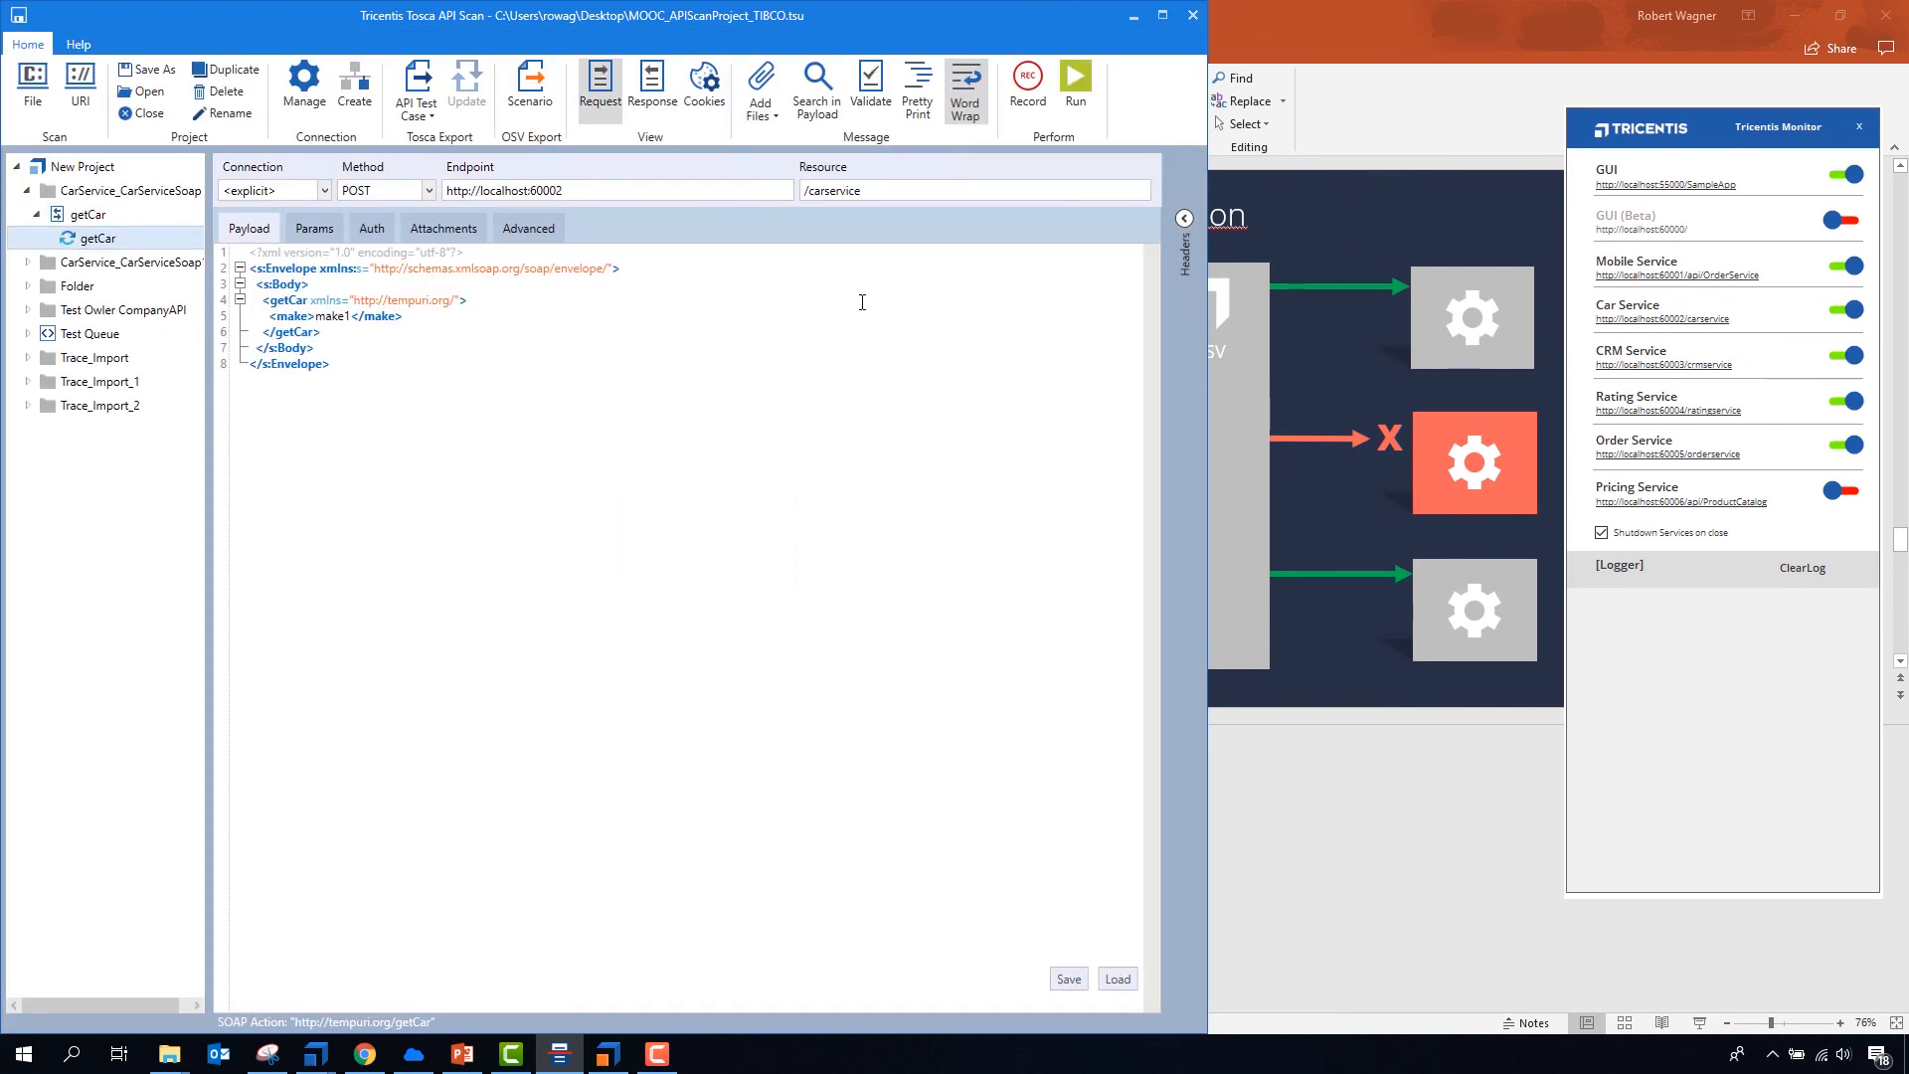
double_click(337, 316)
type("BMW")
left_click(1078, 80)
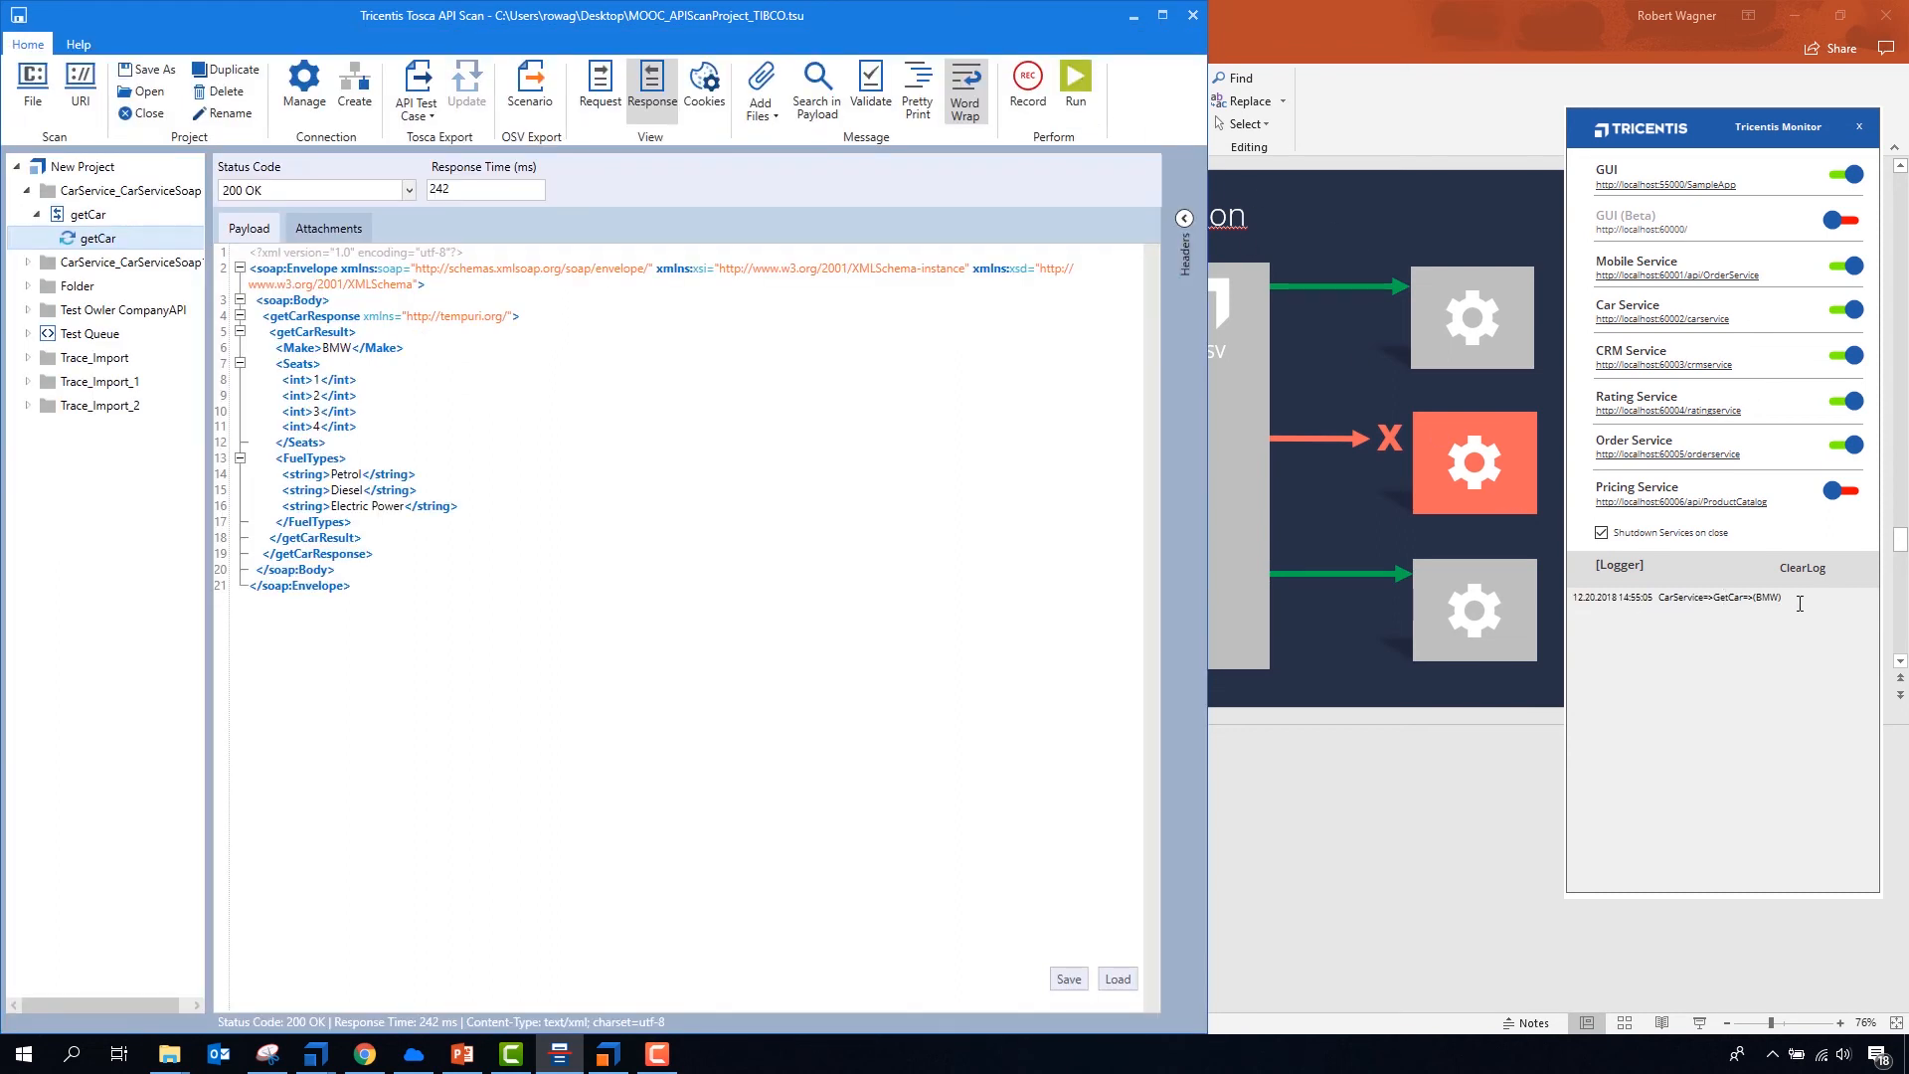
left_click(1709, 603)
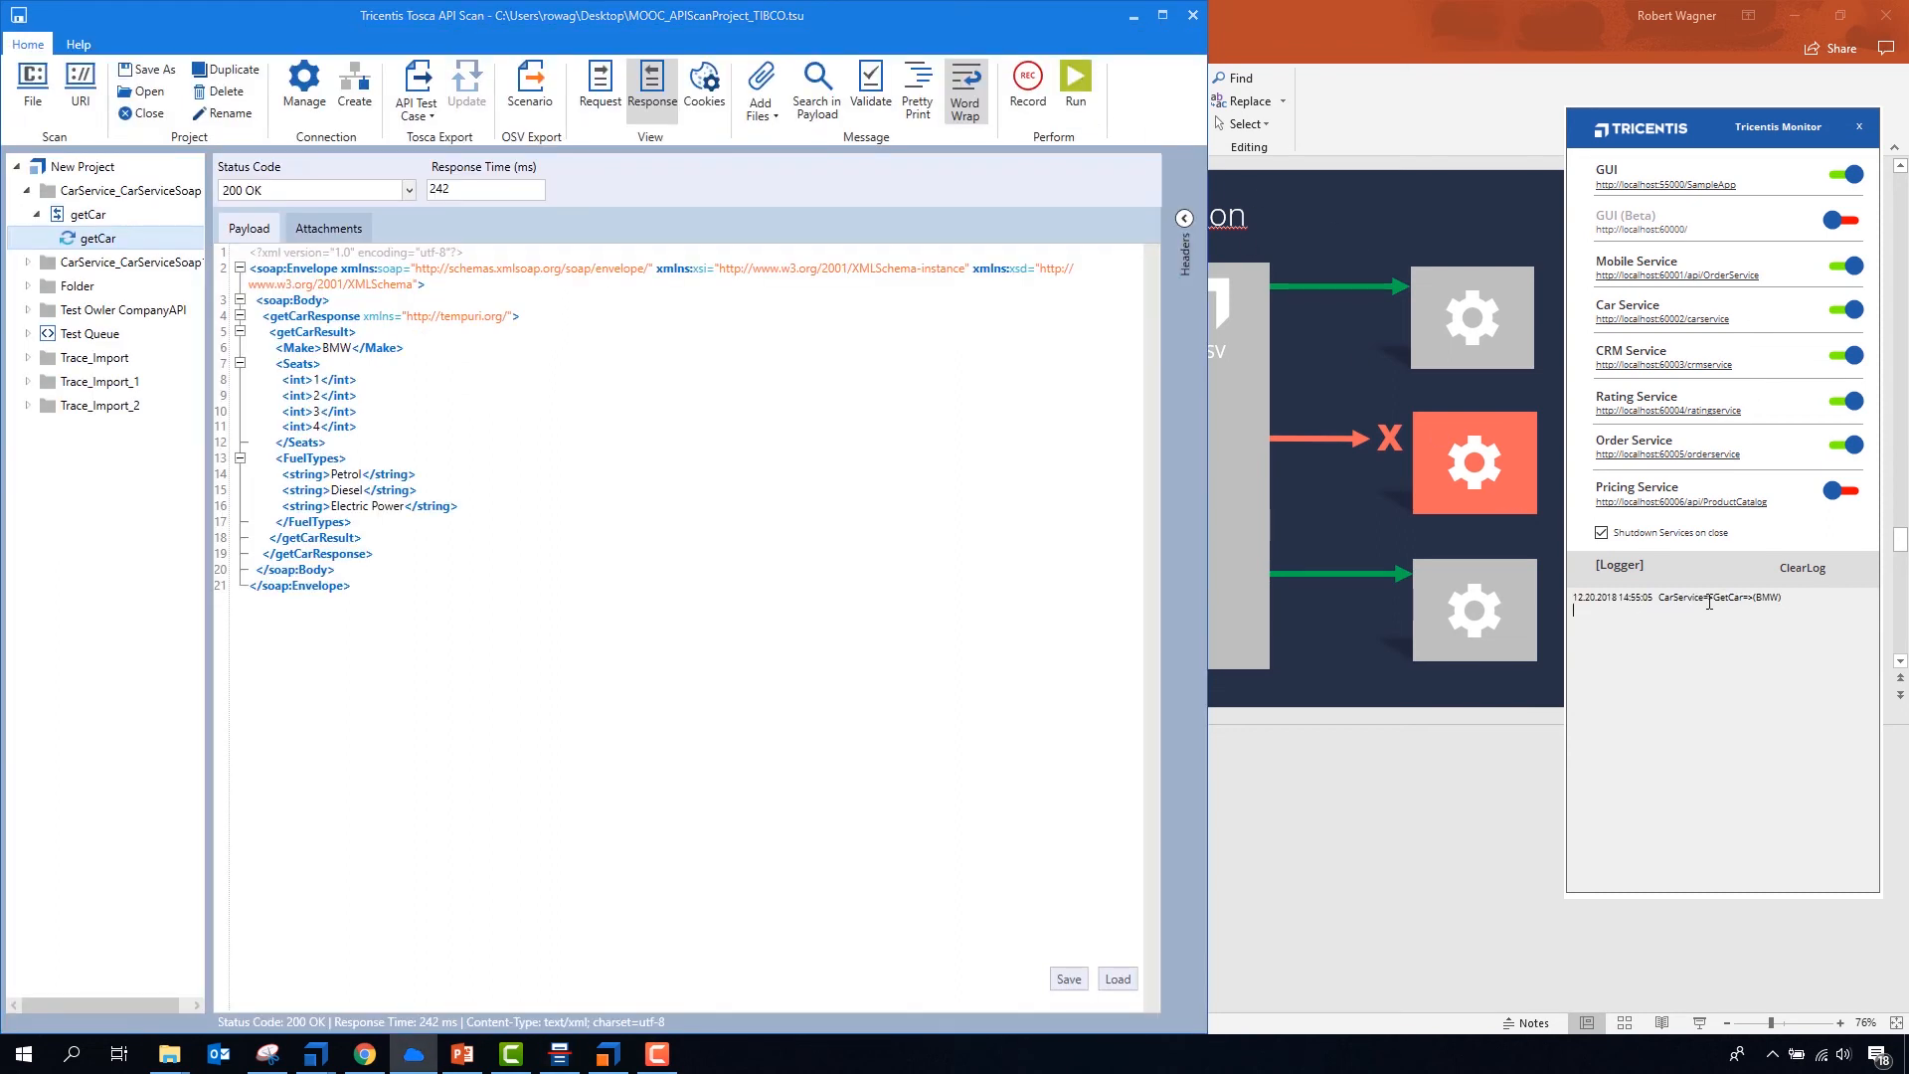
left_click(601, 494)
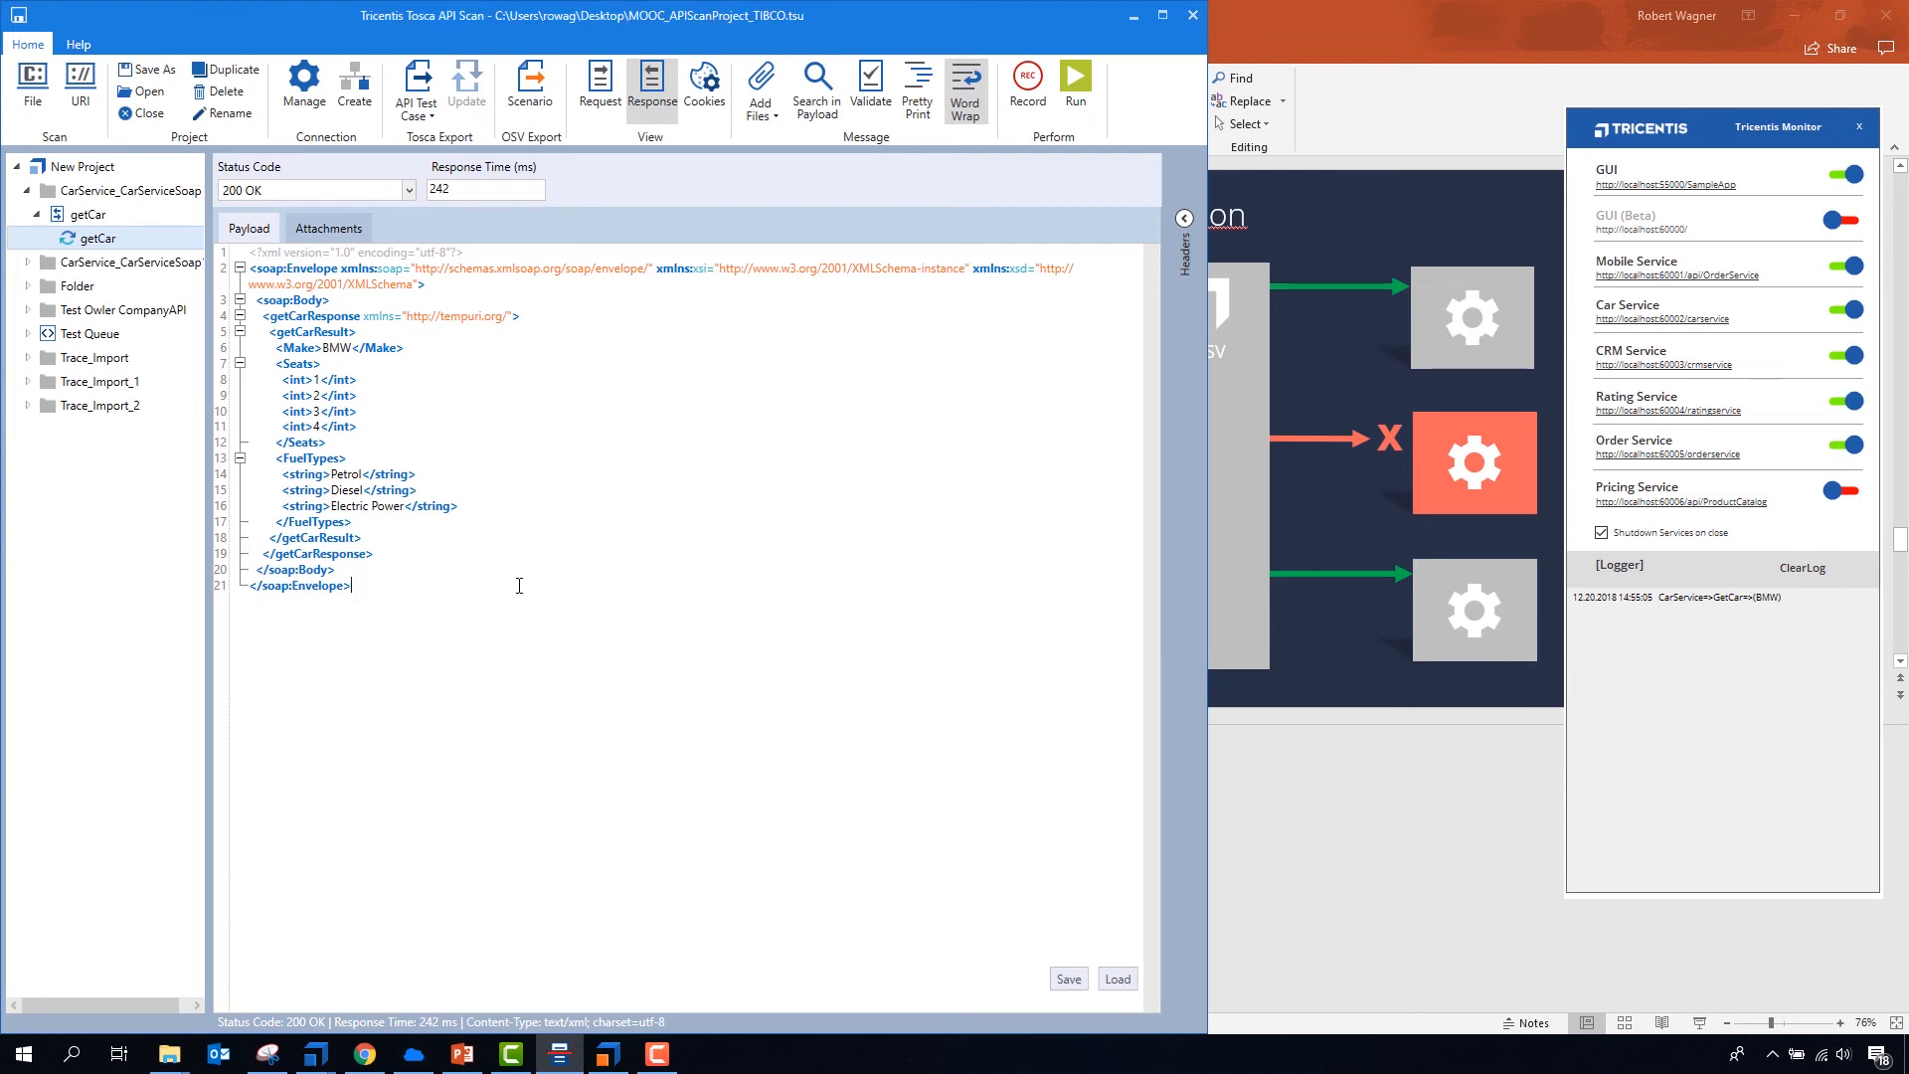
- Compare the getCar request and response, and insert "Virtual" in front of the Make value in the response payload
left_click(601, 98)
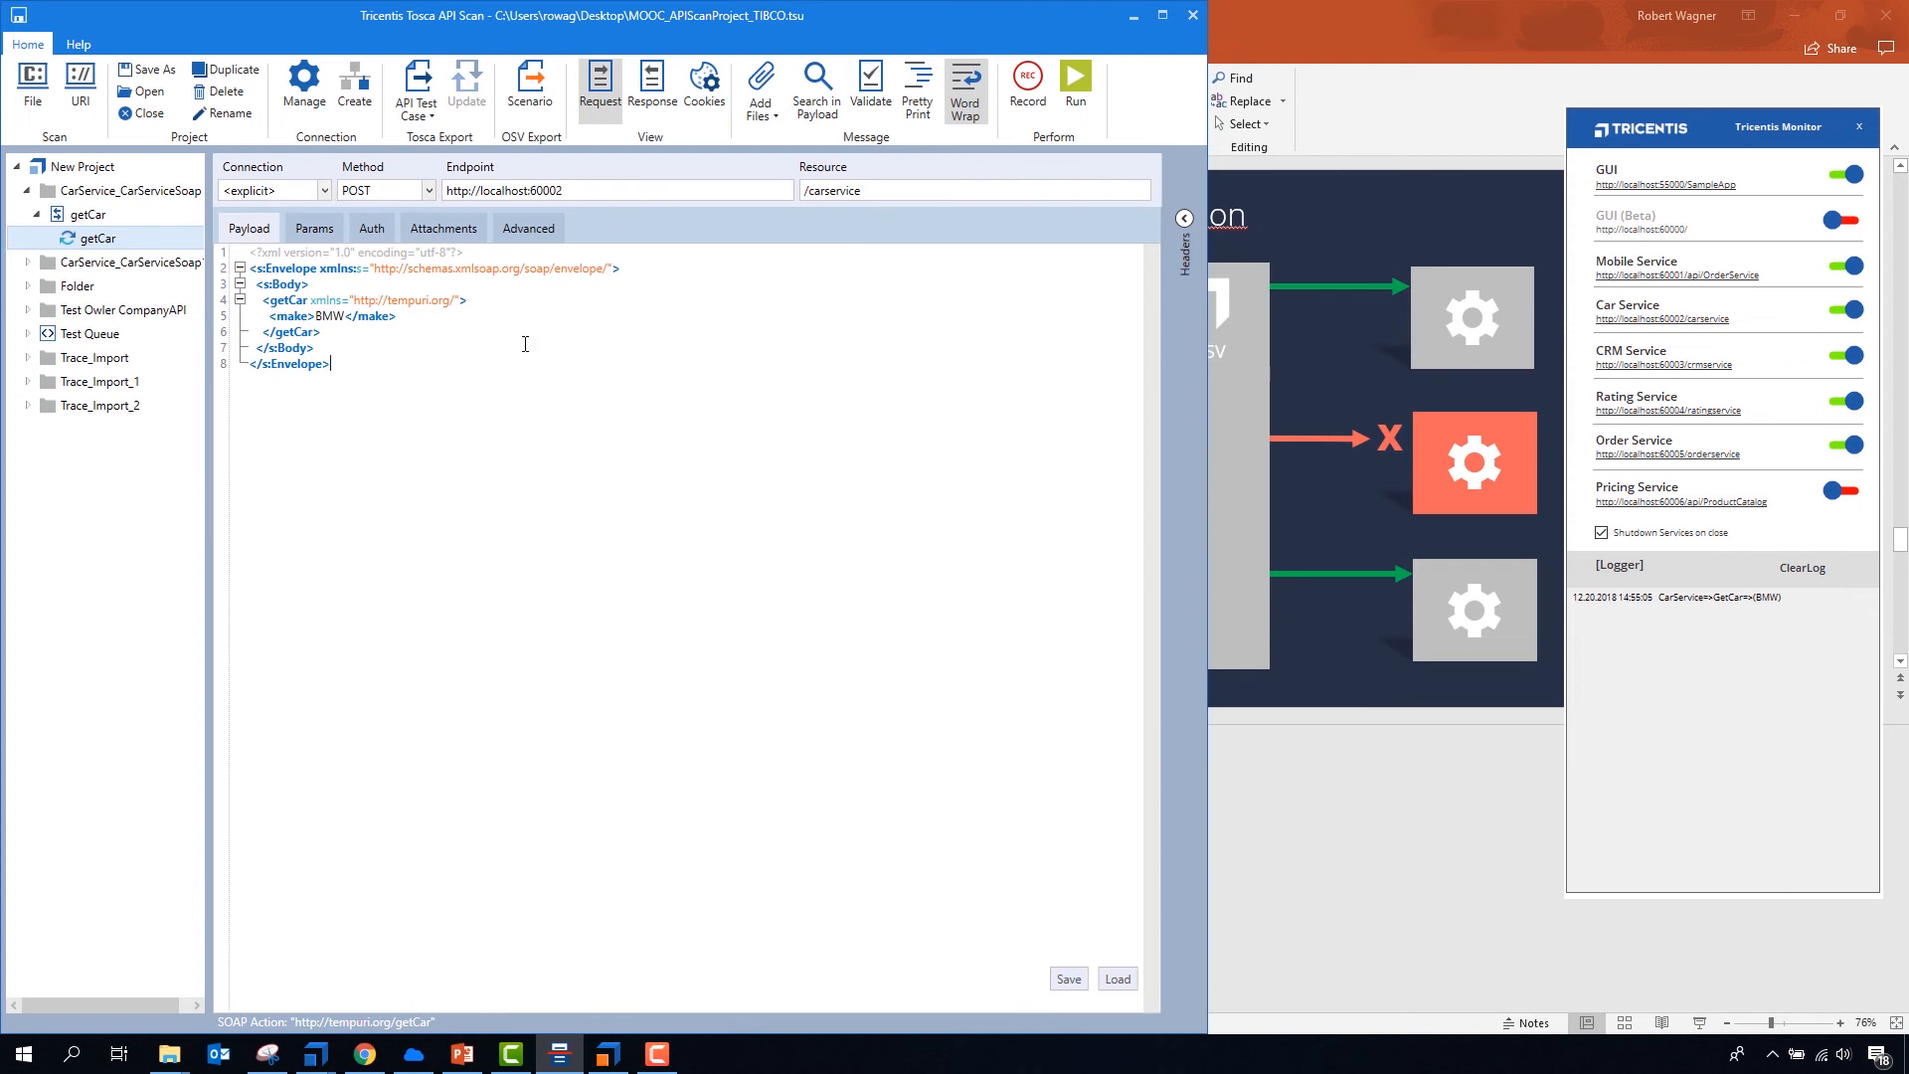
left_click(651, 100)
double_click(337, 348)
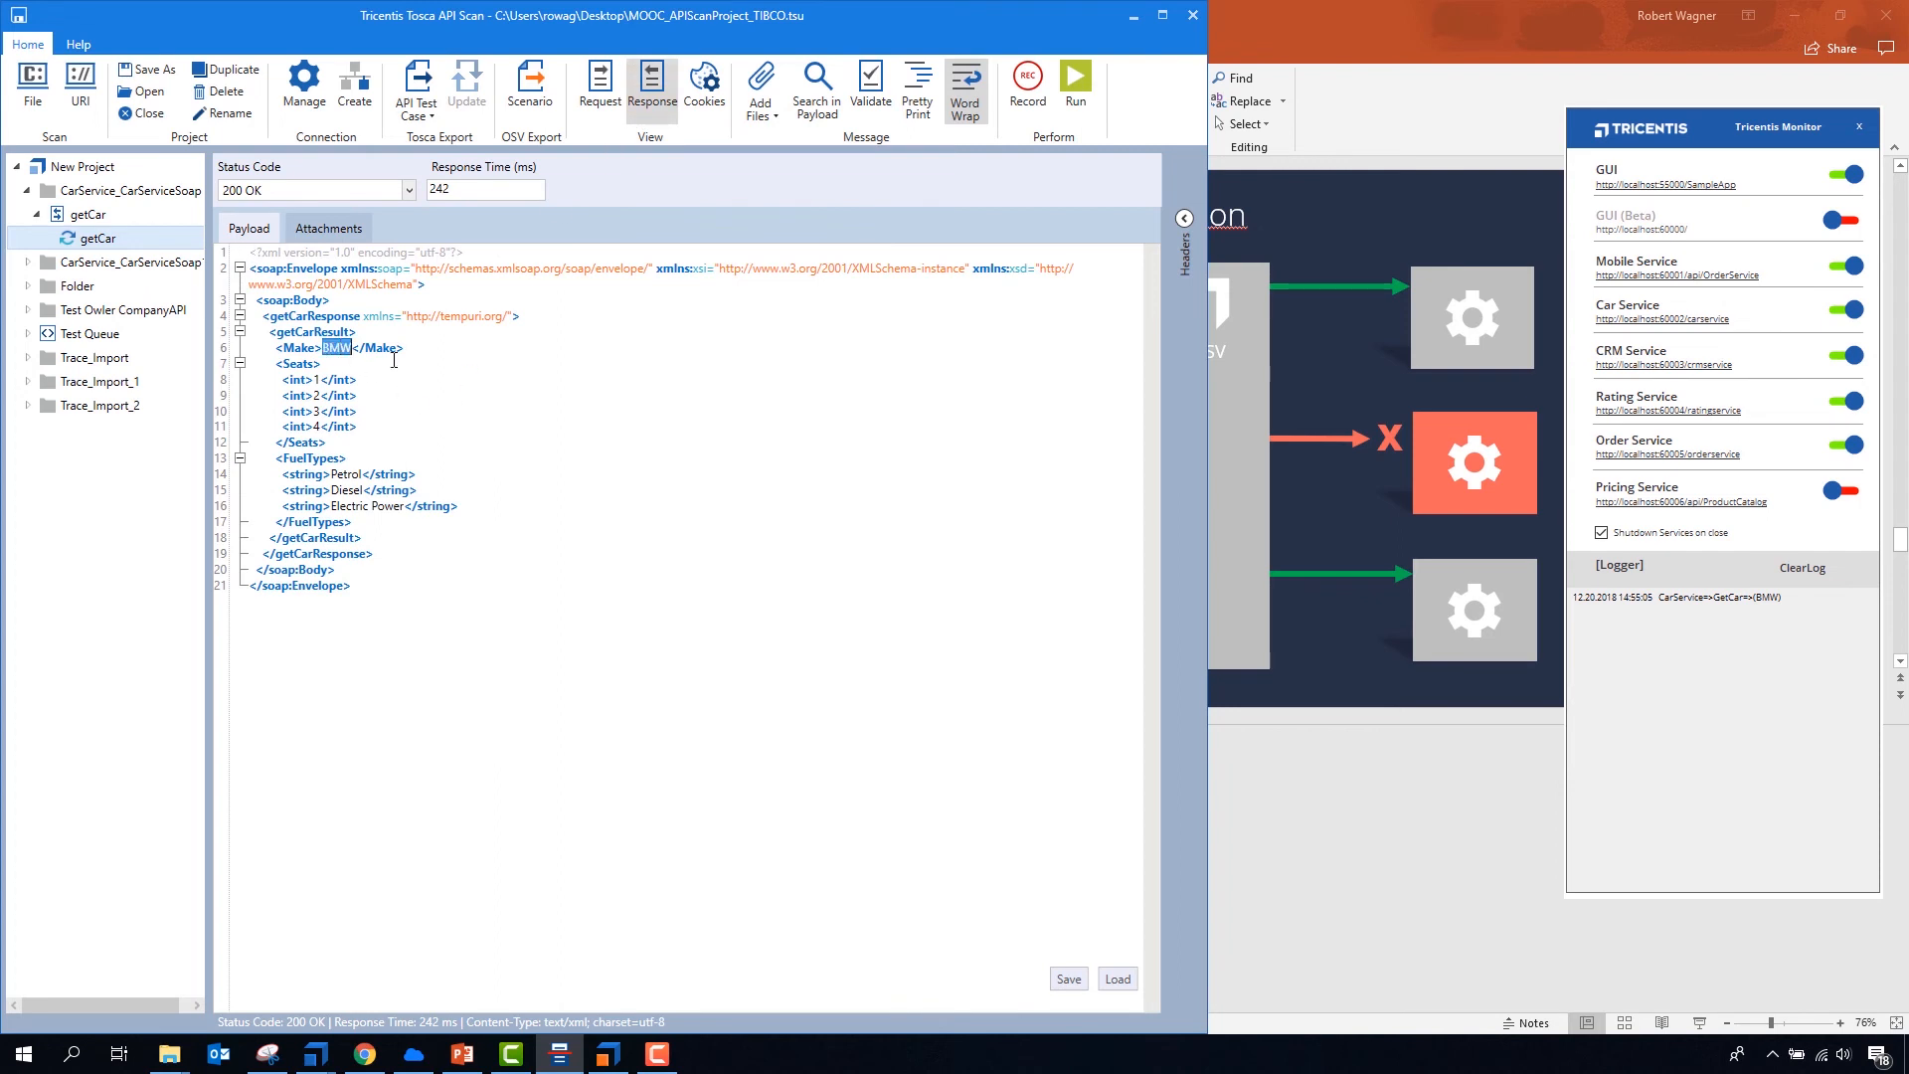
key("Left")
type("Virtual")
left_click(482, 455)
- Rename the getCar message under CarService_CarServiceSoap as GET BMW
left_click(110, 245)
type("GET BMW")
key("Return")
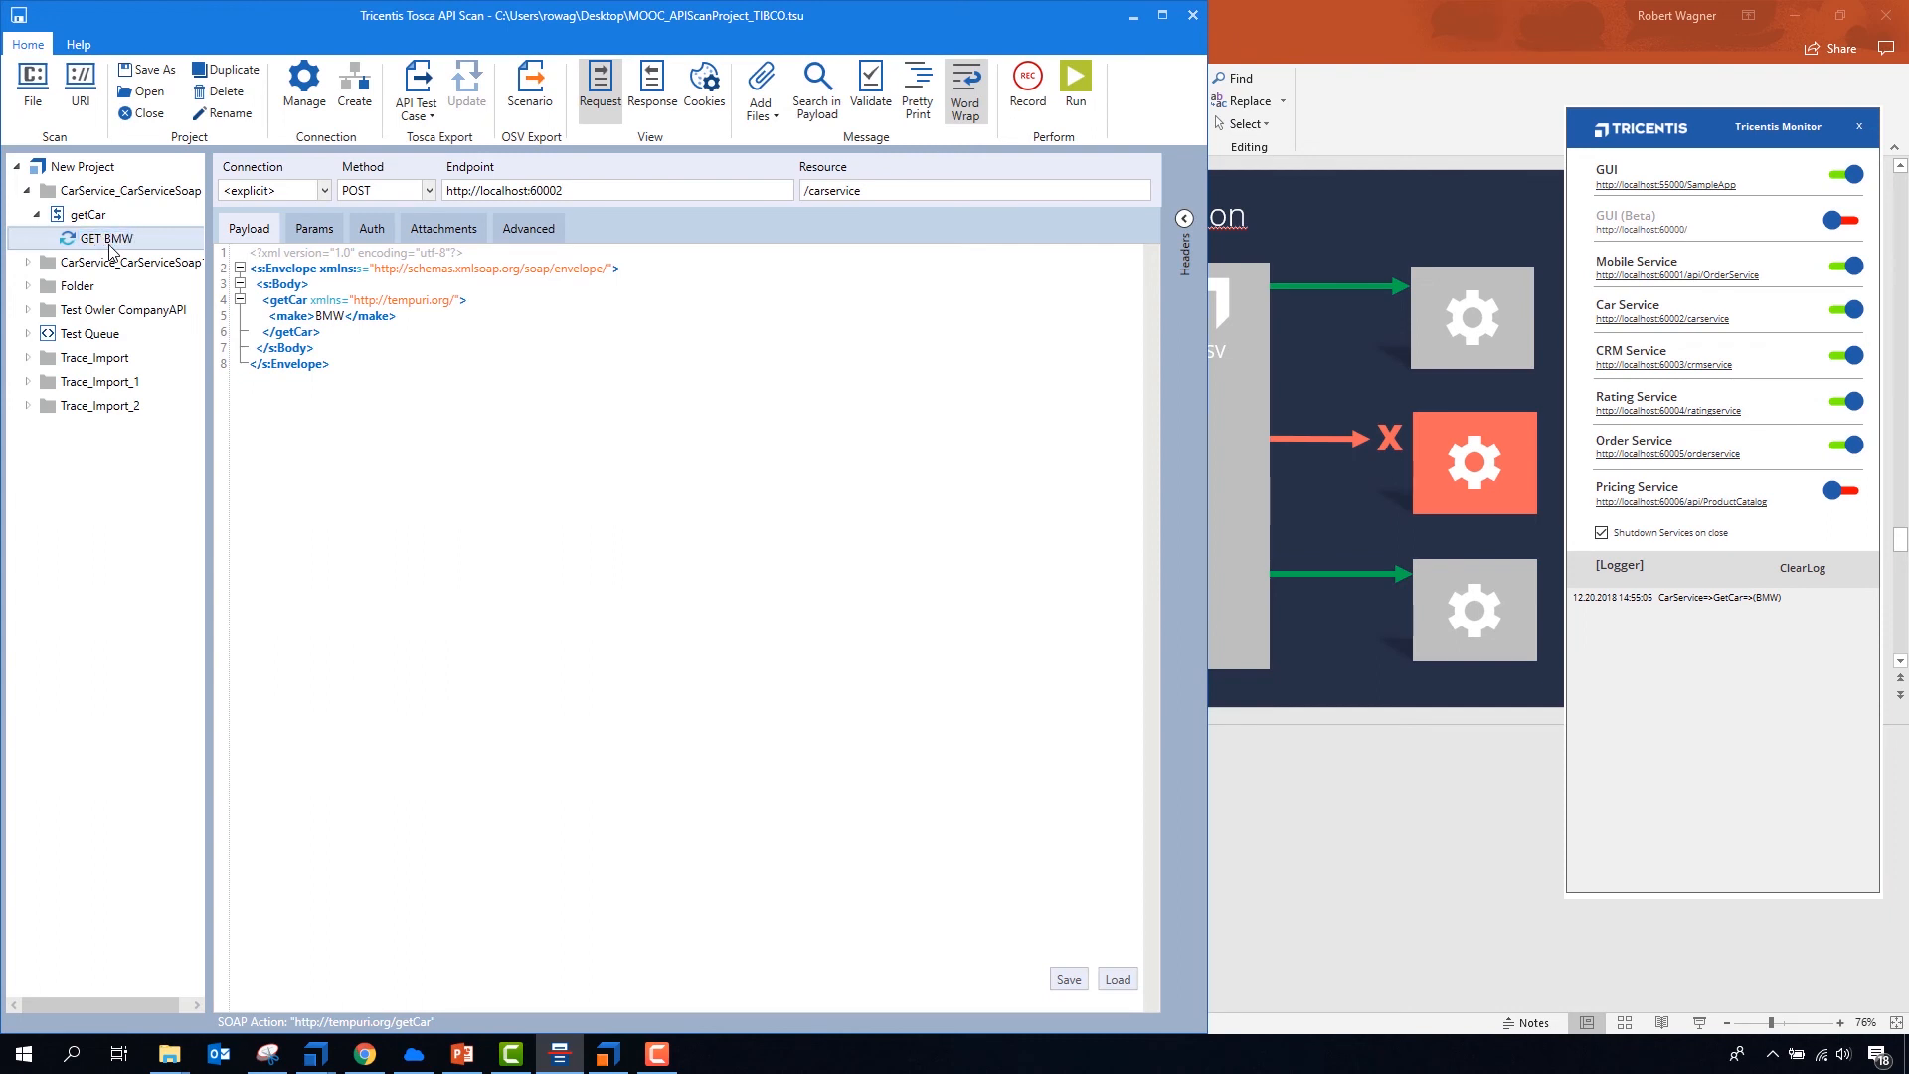
- Export GET BMW as an OSV scenario to the osv environment on localhost, replacing the existing scenario
left_click(530, 90)
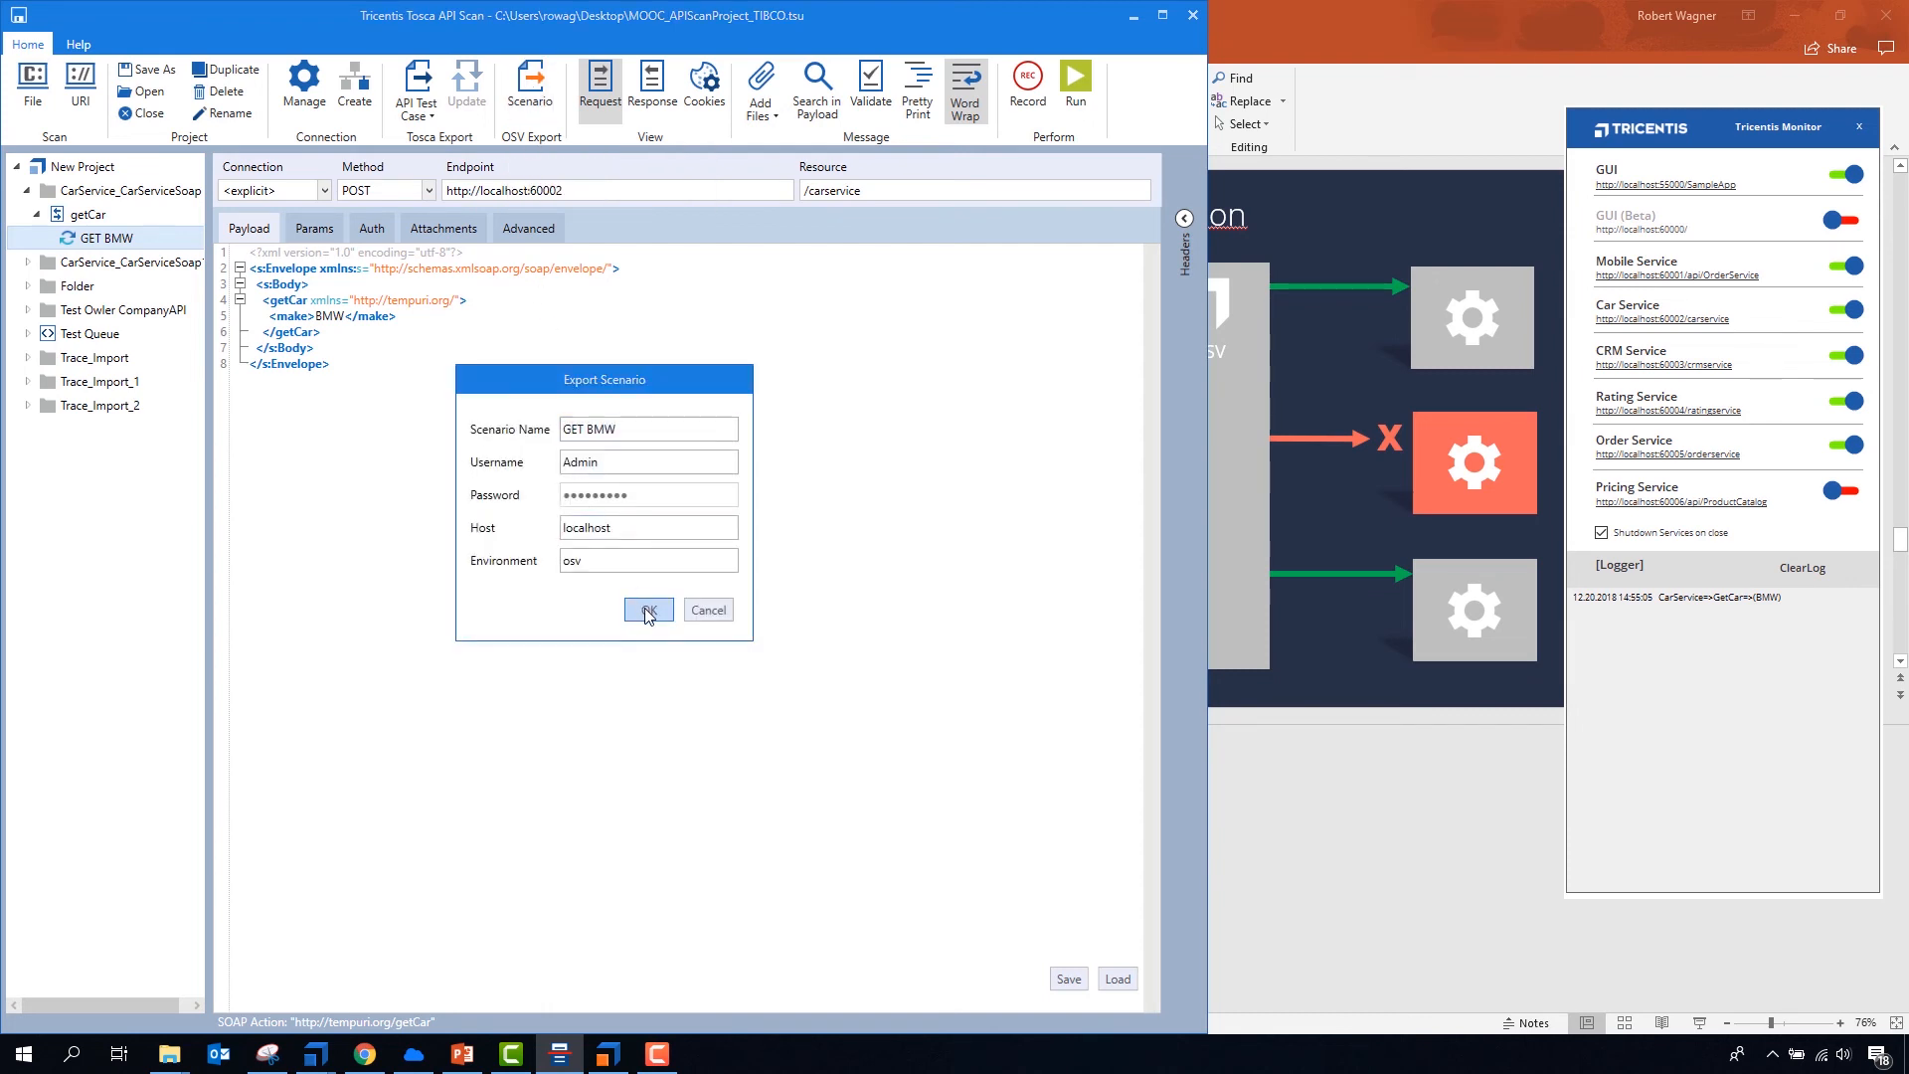
key("alt+Tab")
key("Escape")
left_click(646, 602)
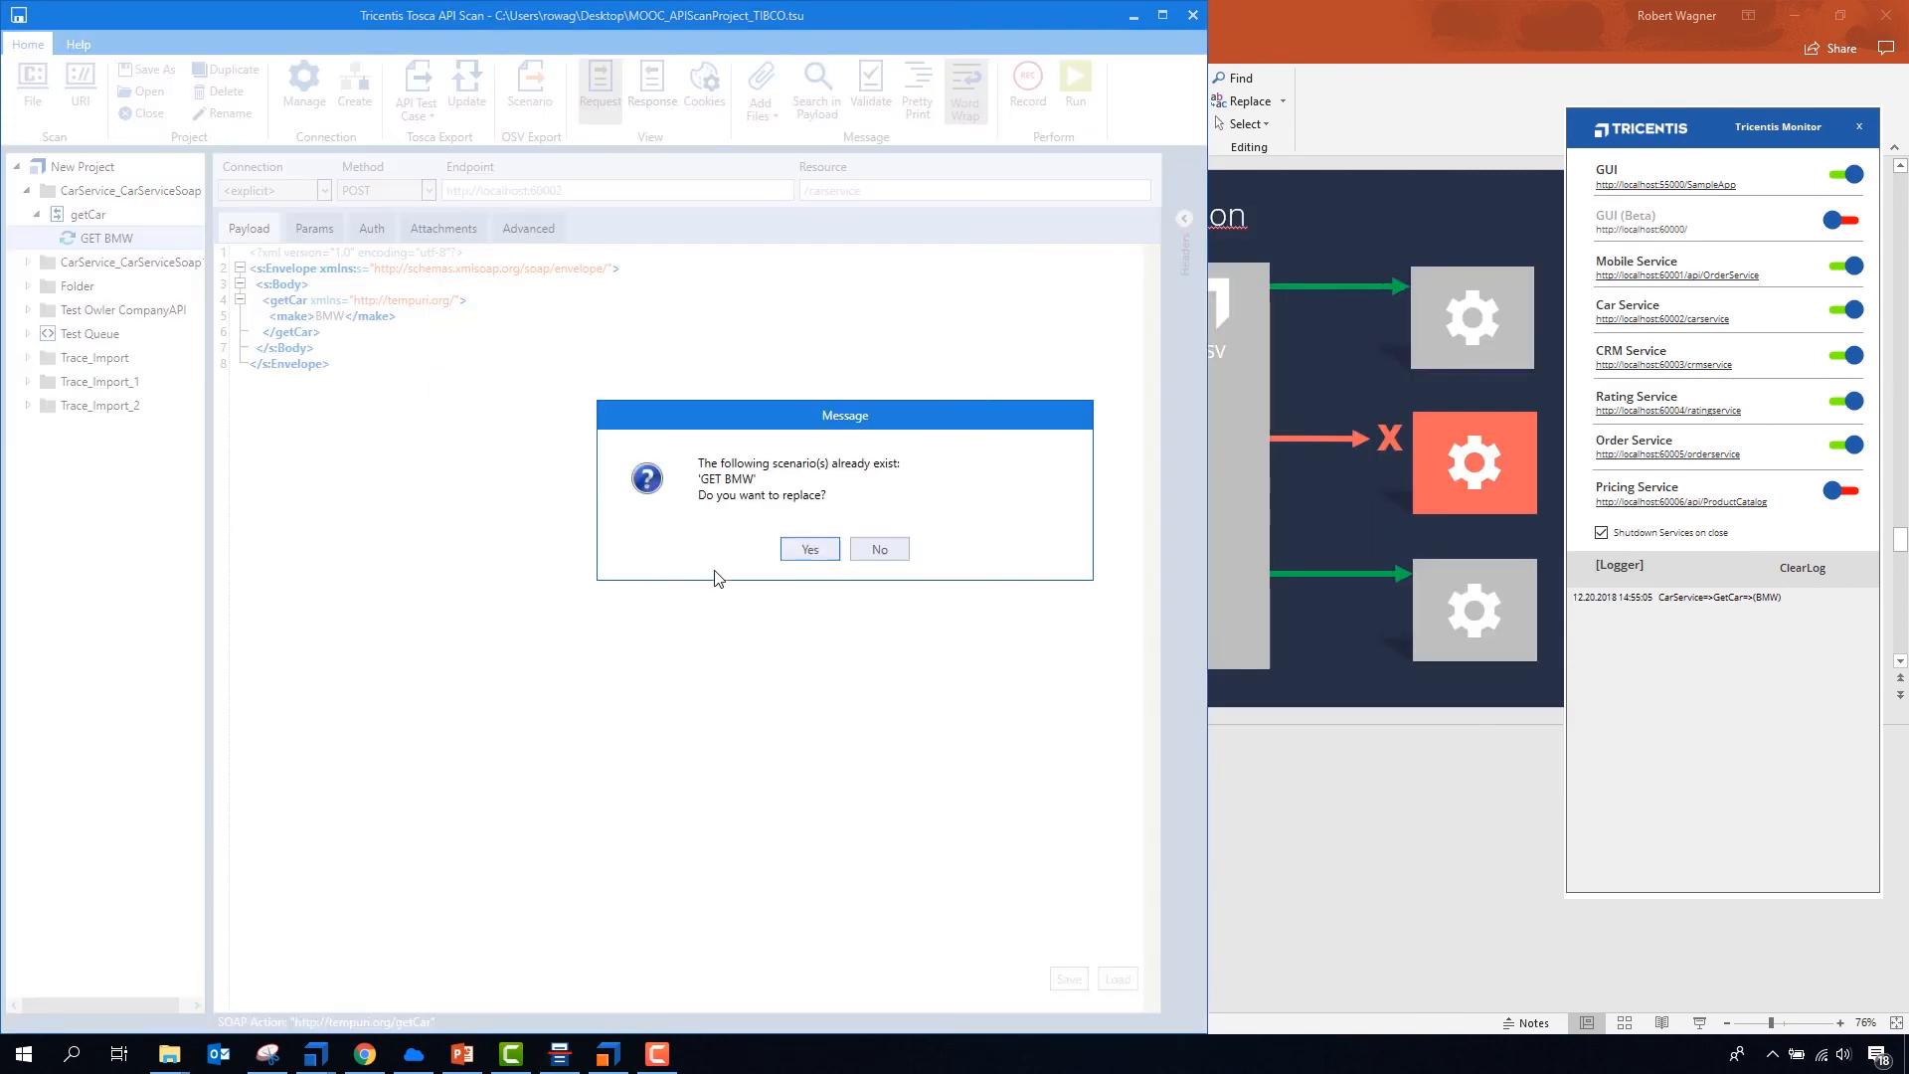
left_click(828, 560)
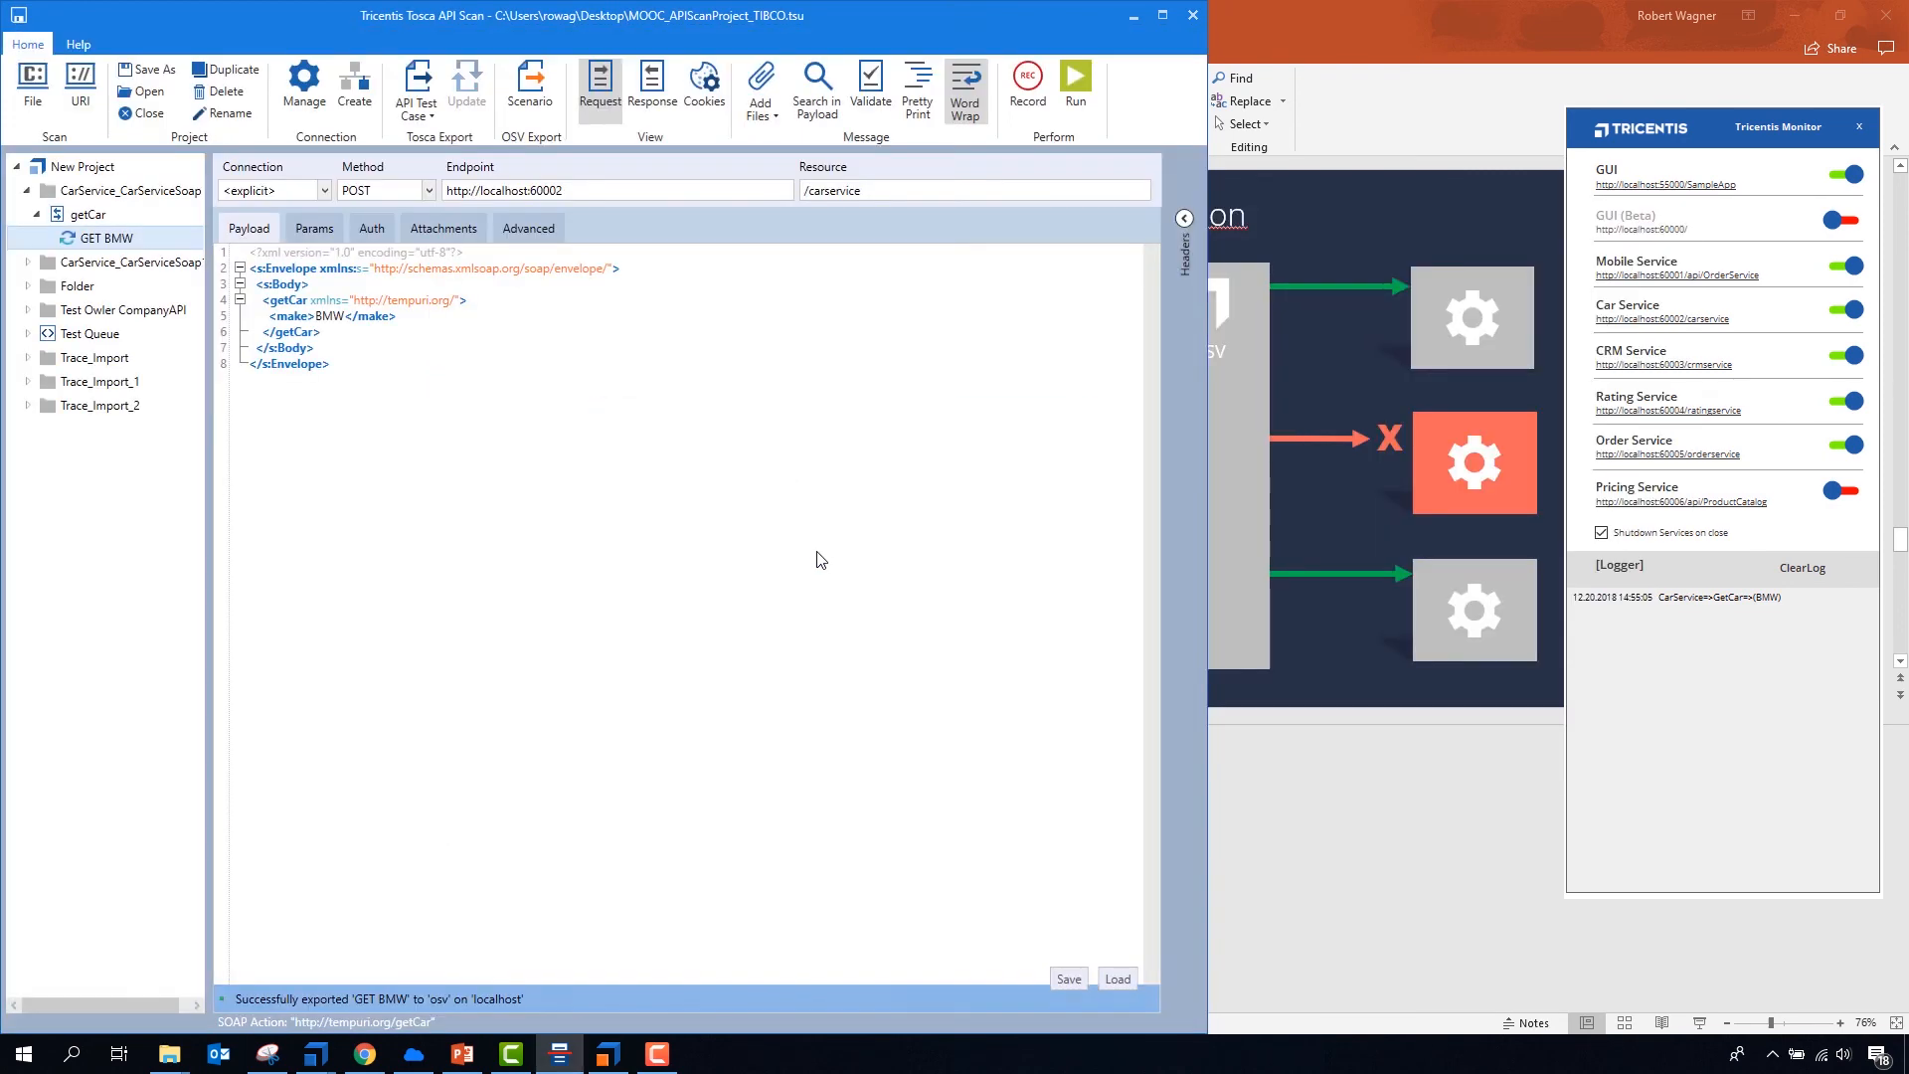
- Switch to Tosca OSV Monitor and examine the GET BMW entry among the available scenarios
left_click(607, 1054)
left_click(309, 177)
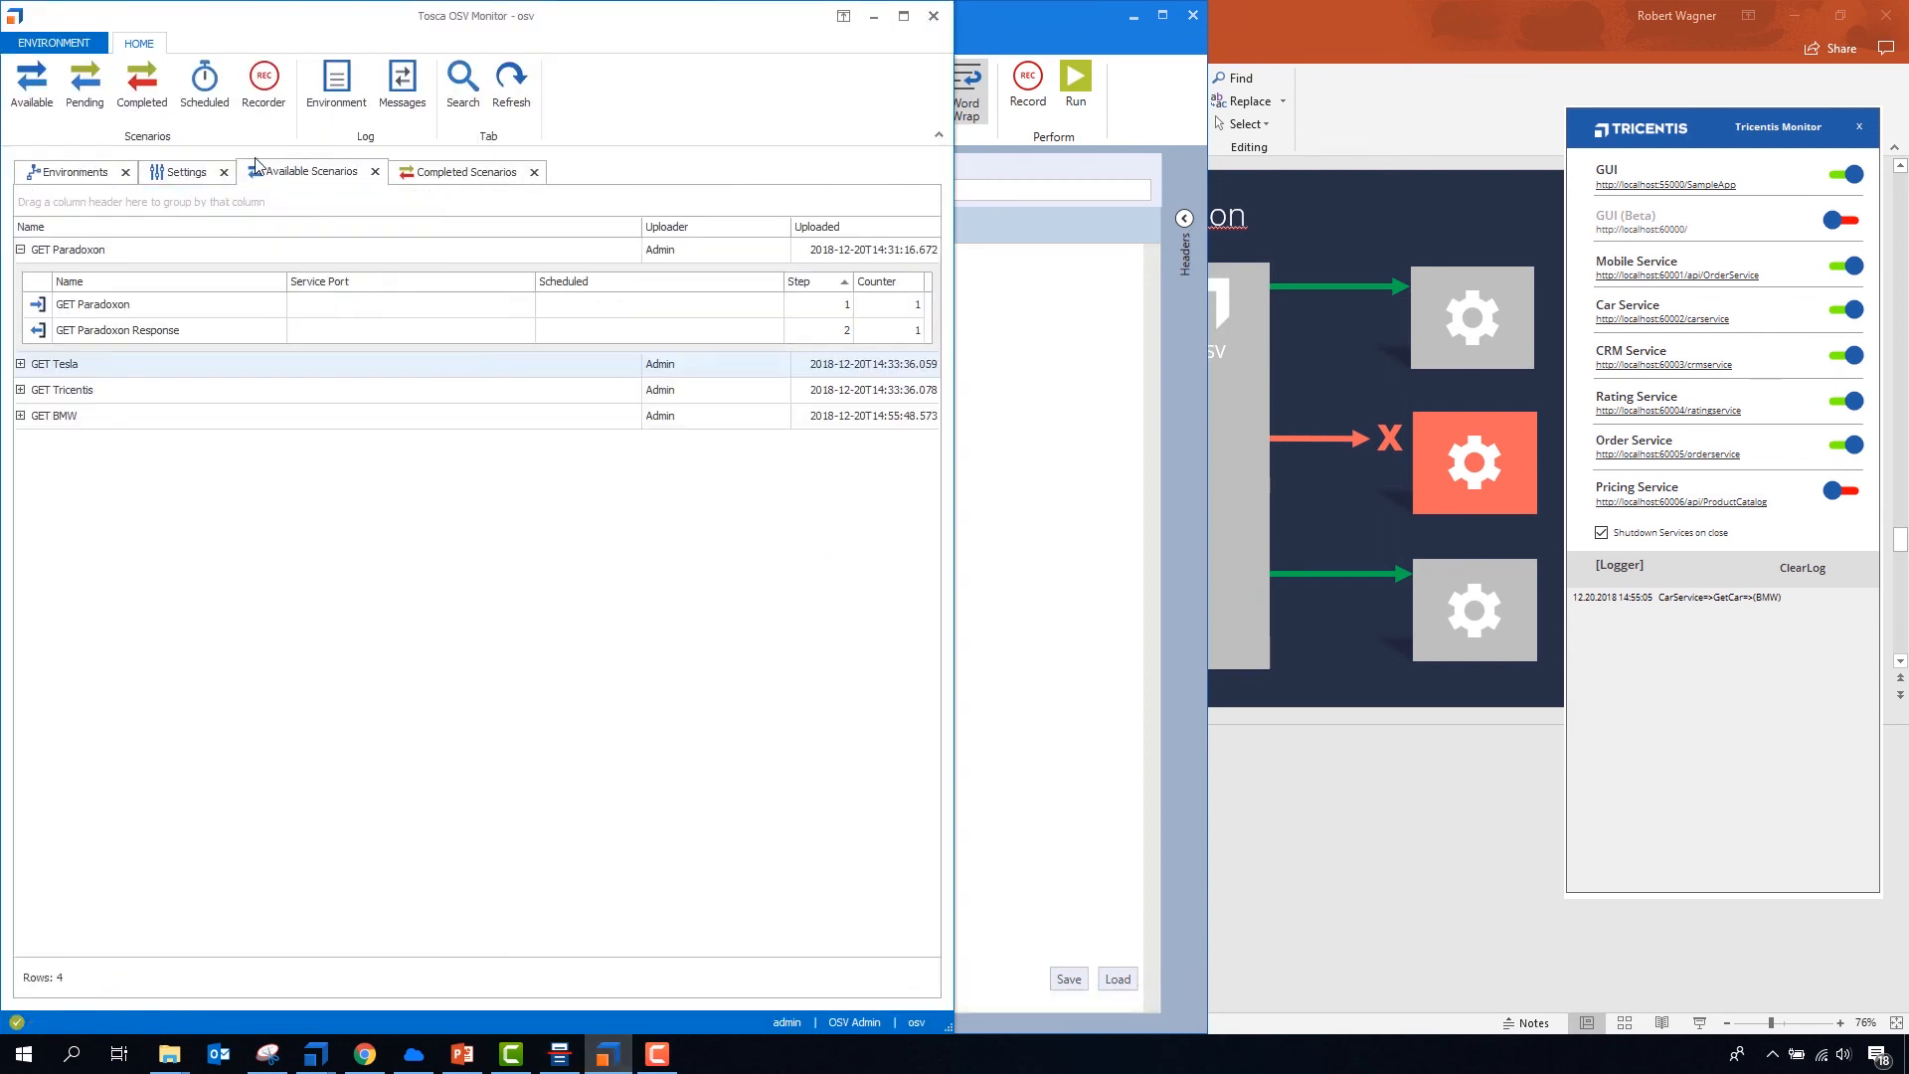
left_click(64, 419)
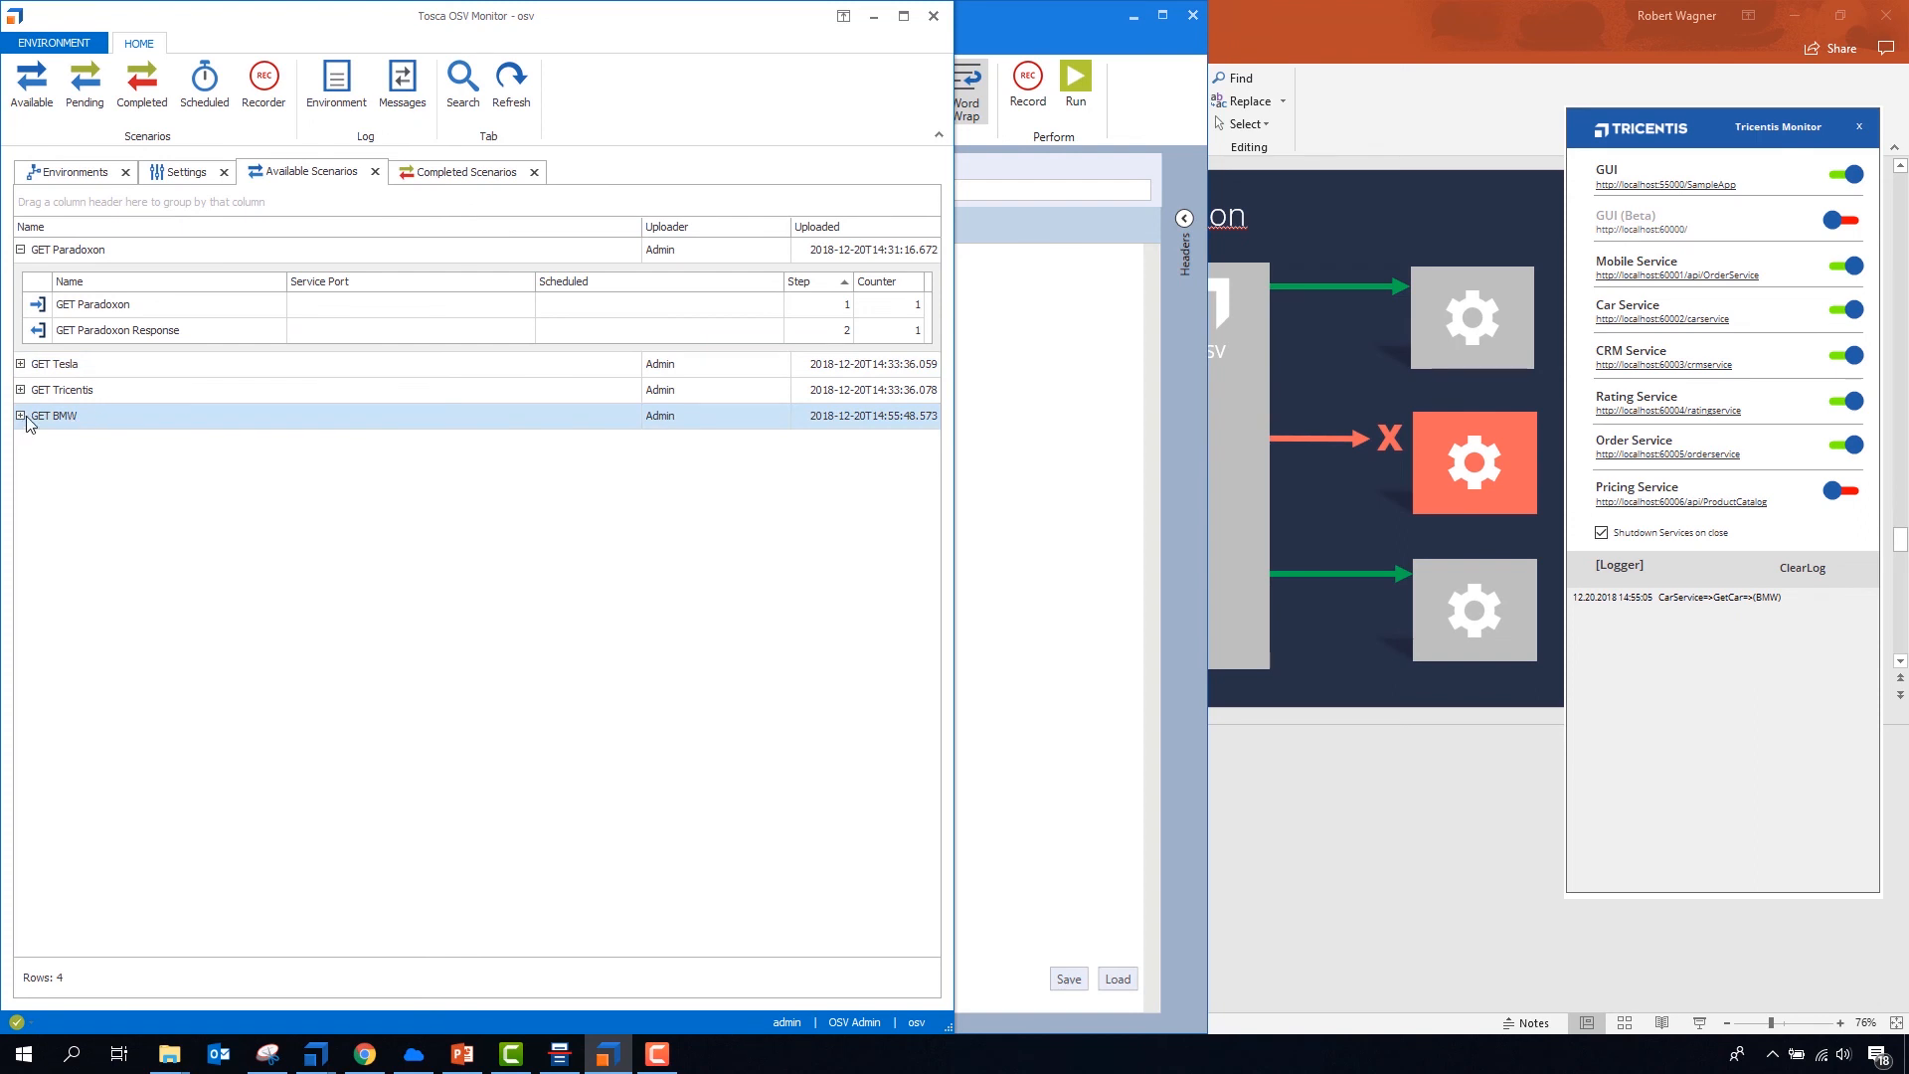
left_click(21, 415)
- Switch back to Tosca API Scan and set the GET BMW message's connection to v_Vehicle Service
left_click(974, 435)
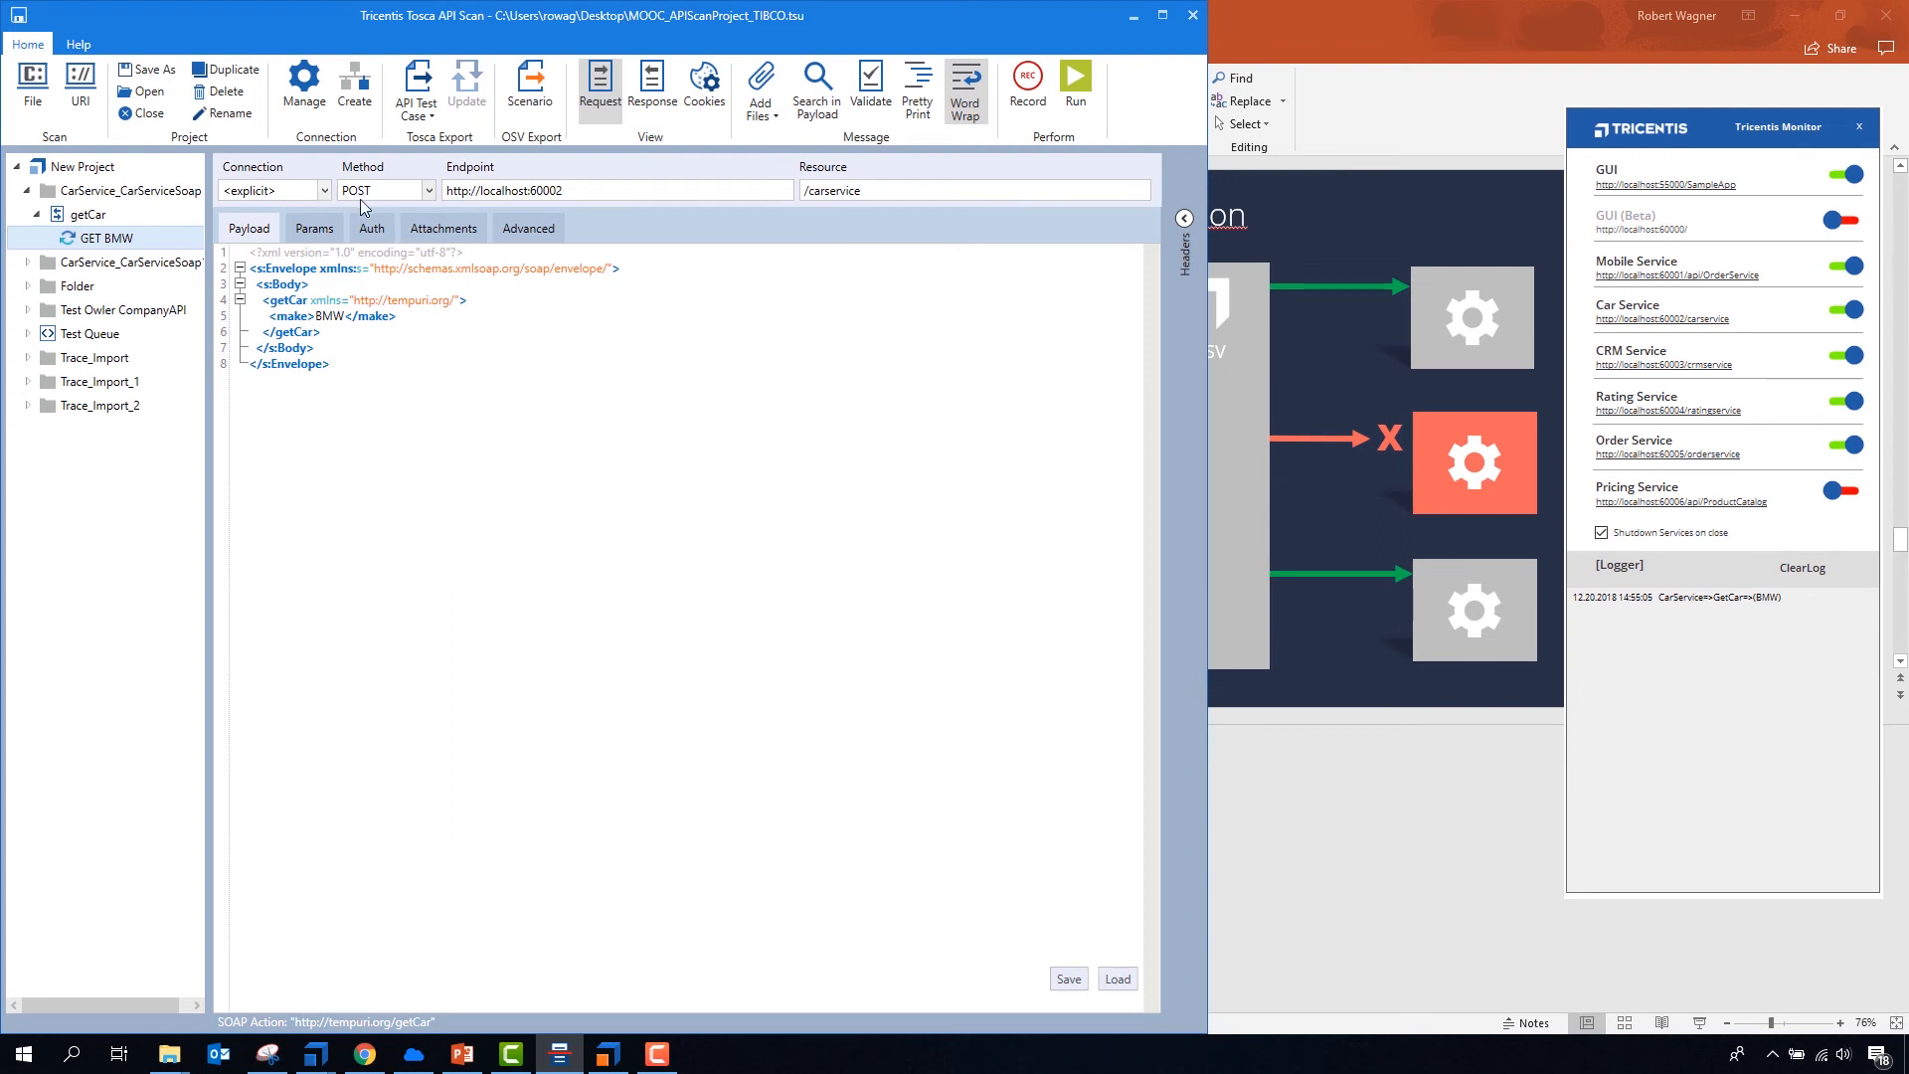
left_click(325, 191)
scroll(289, 398, "down", 5)
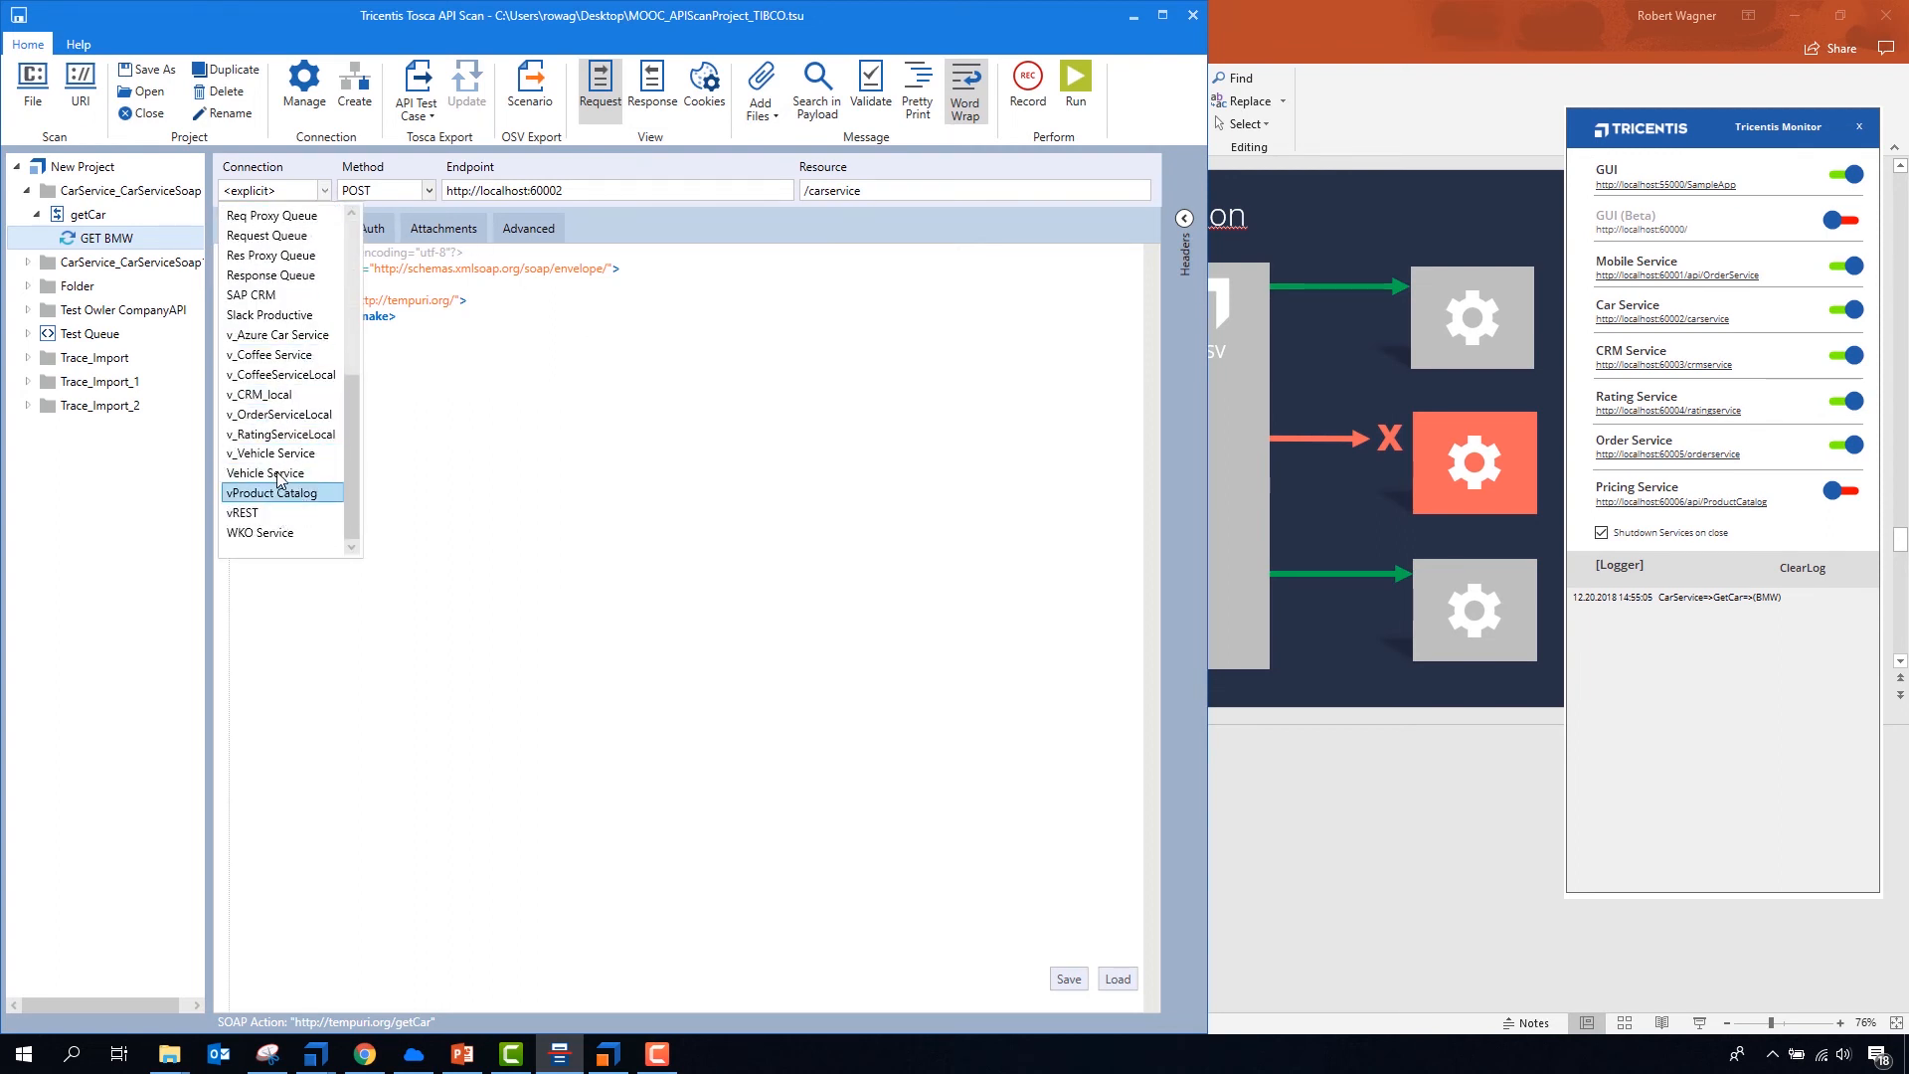
left_click(281, 455)
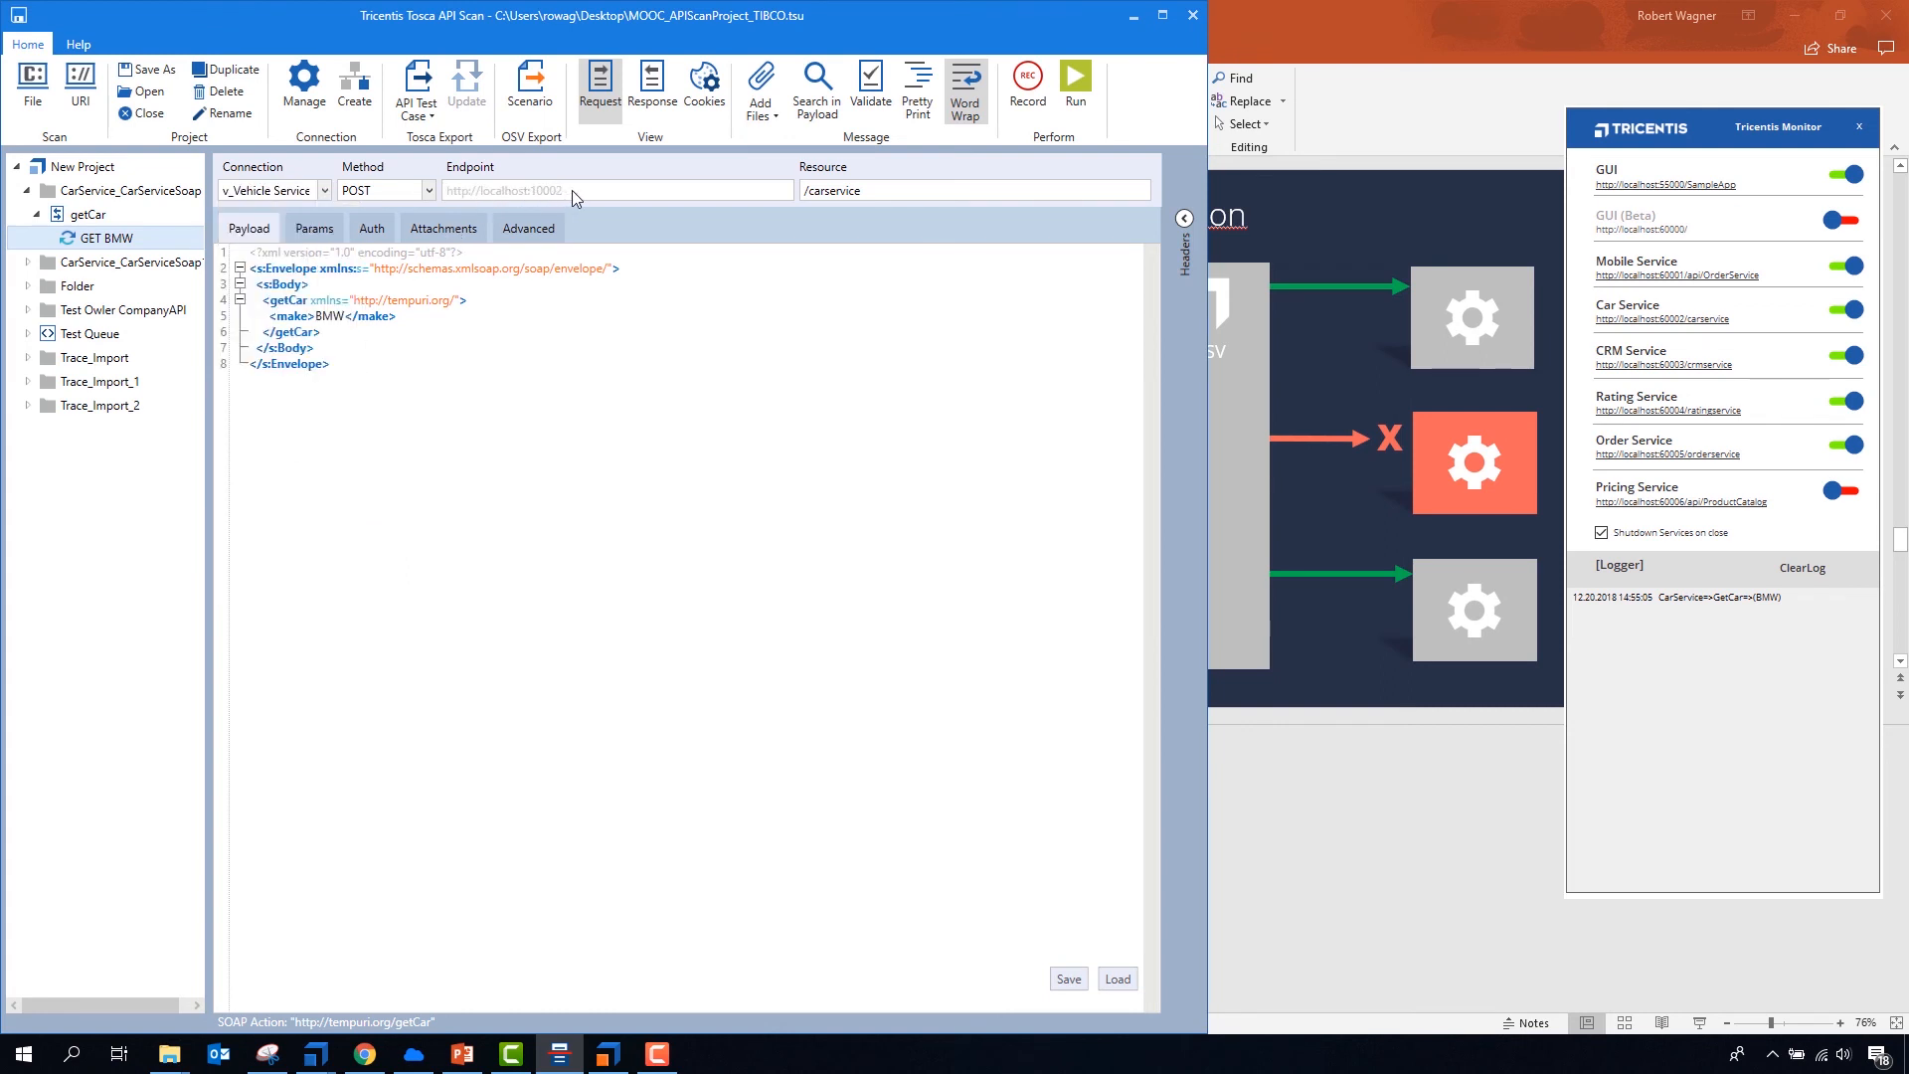
left_click(512, 387)
- Run GET BMW several times through the v_Vehicle Service connection, checking the response and the Car Service log
left_click(1077, 89)
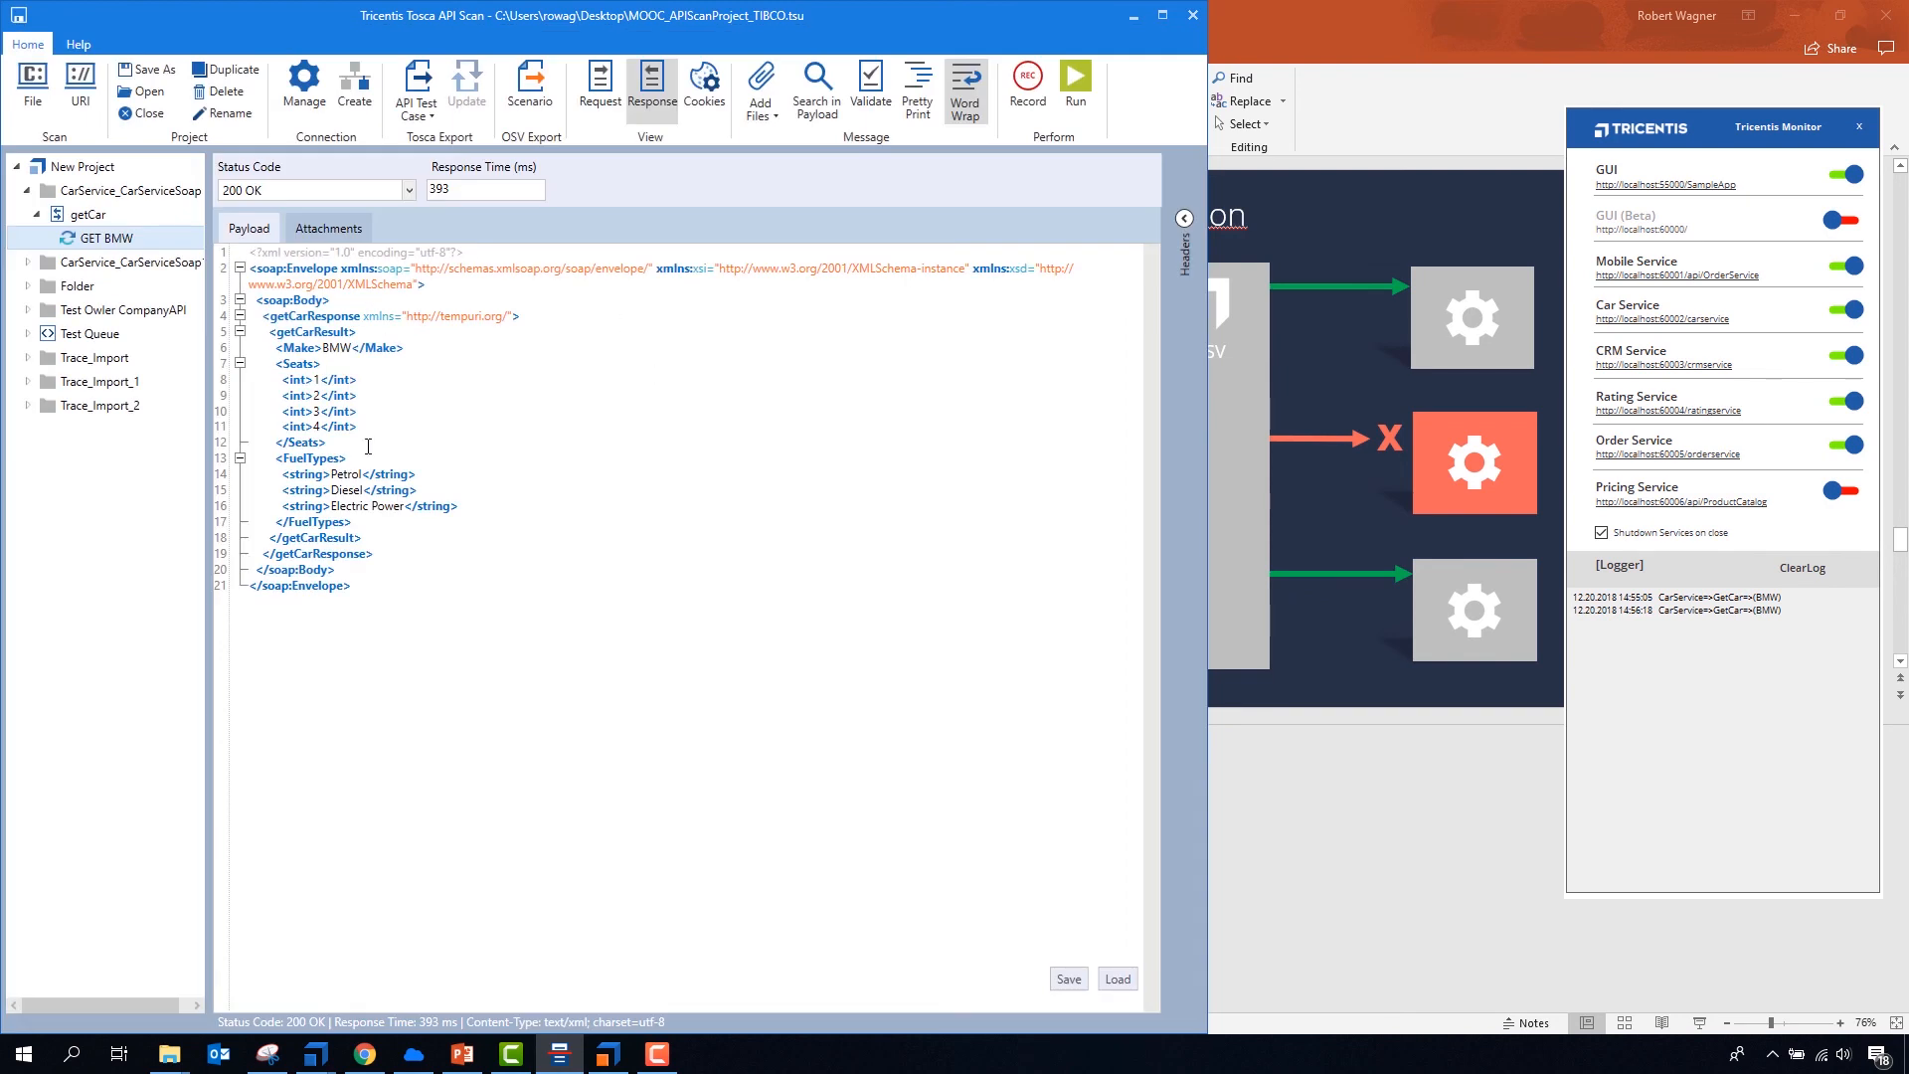
left_click(601, 100)
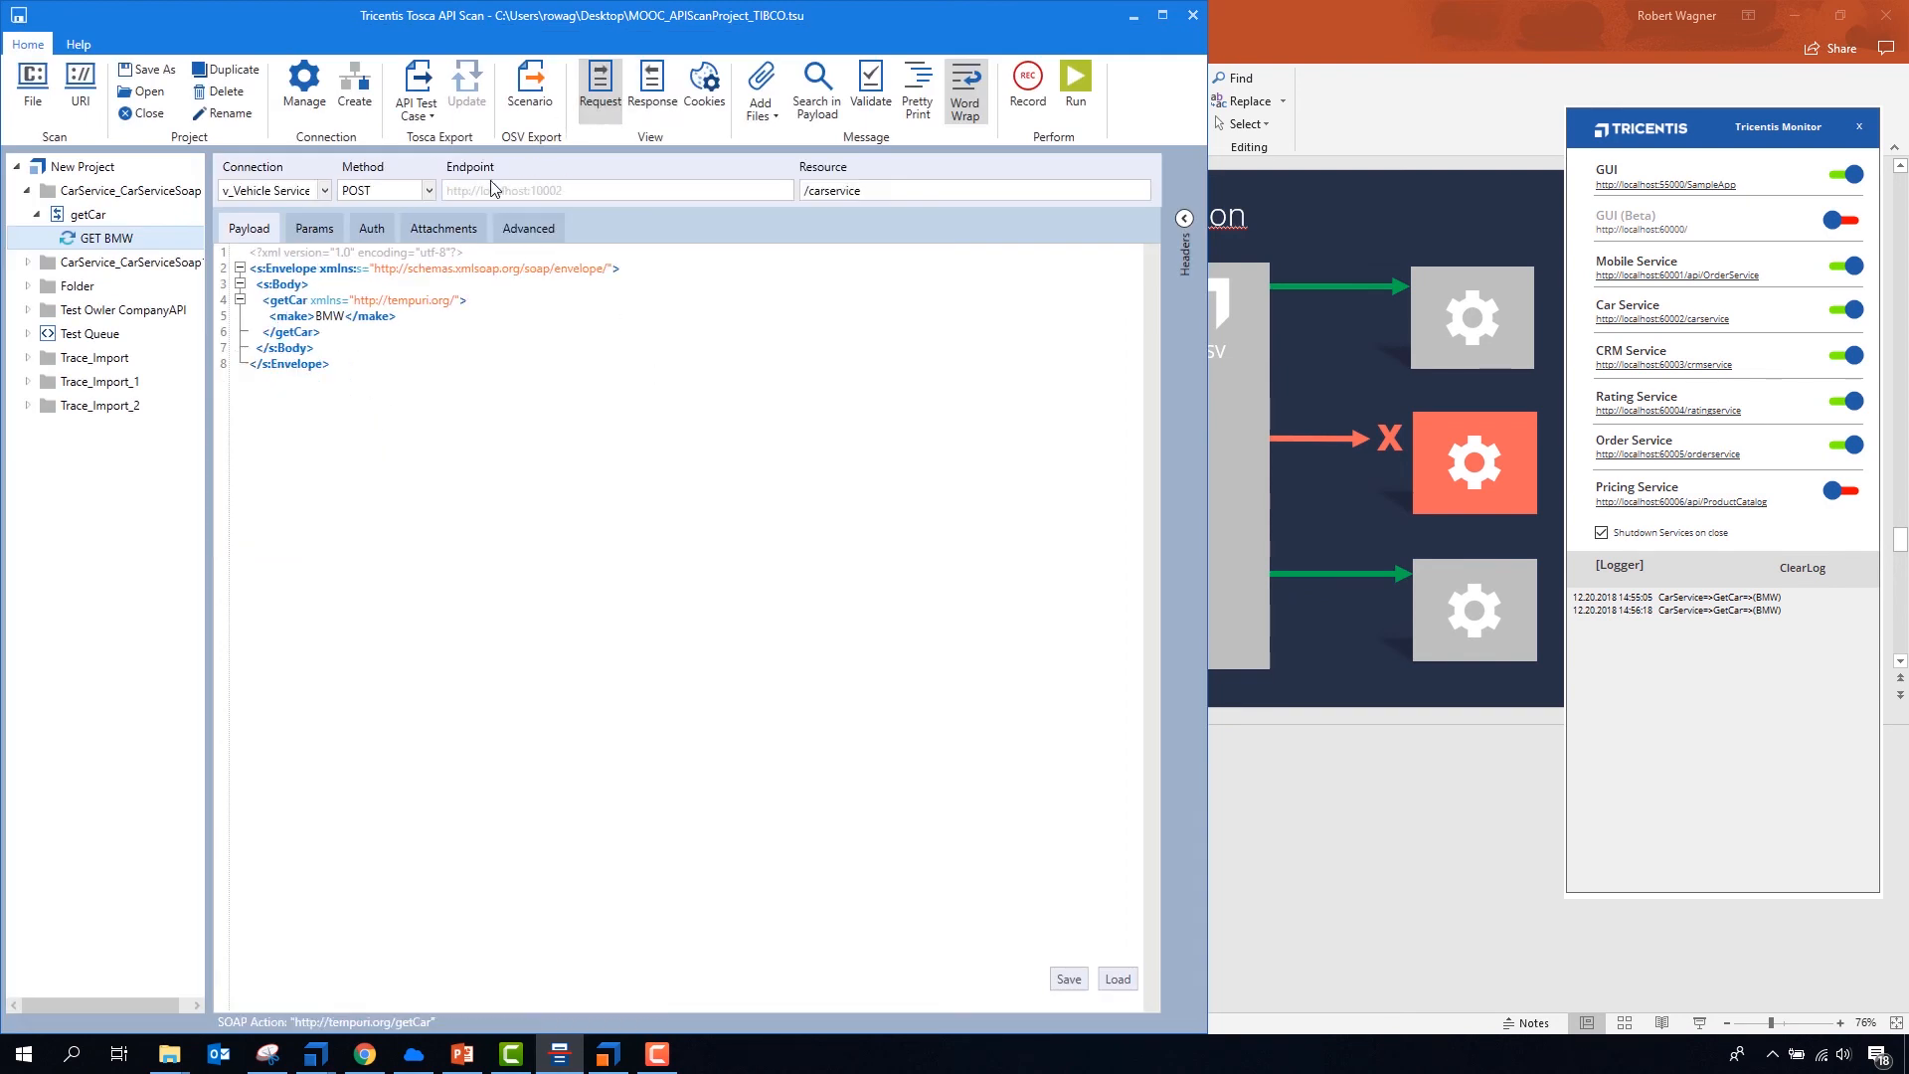
left_click(638, 115)
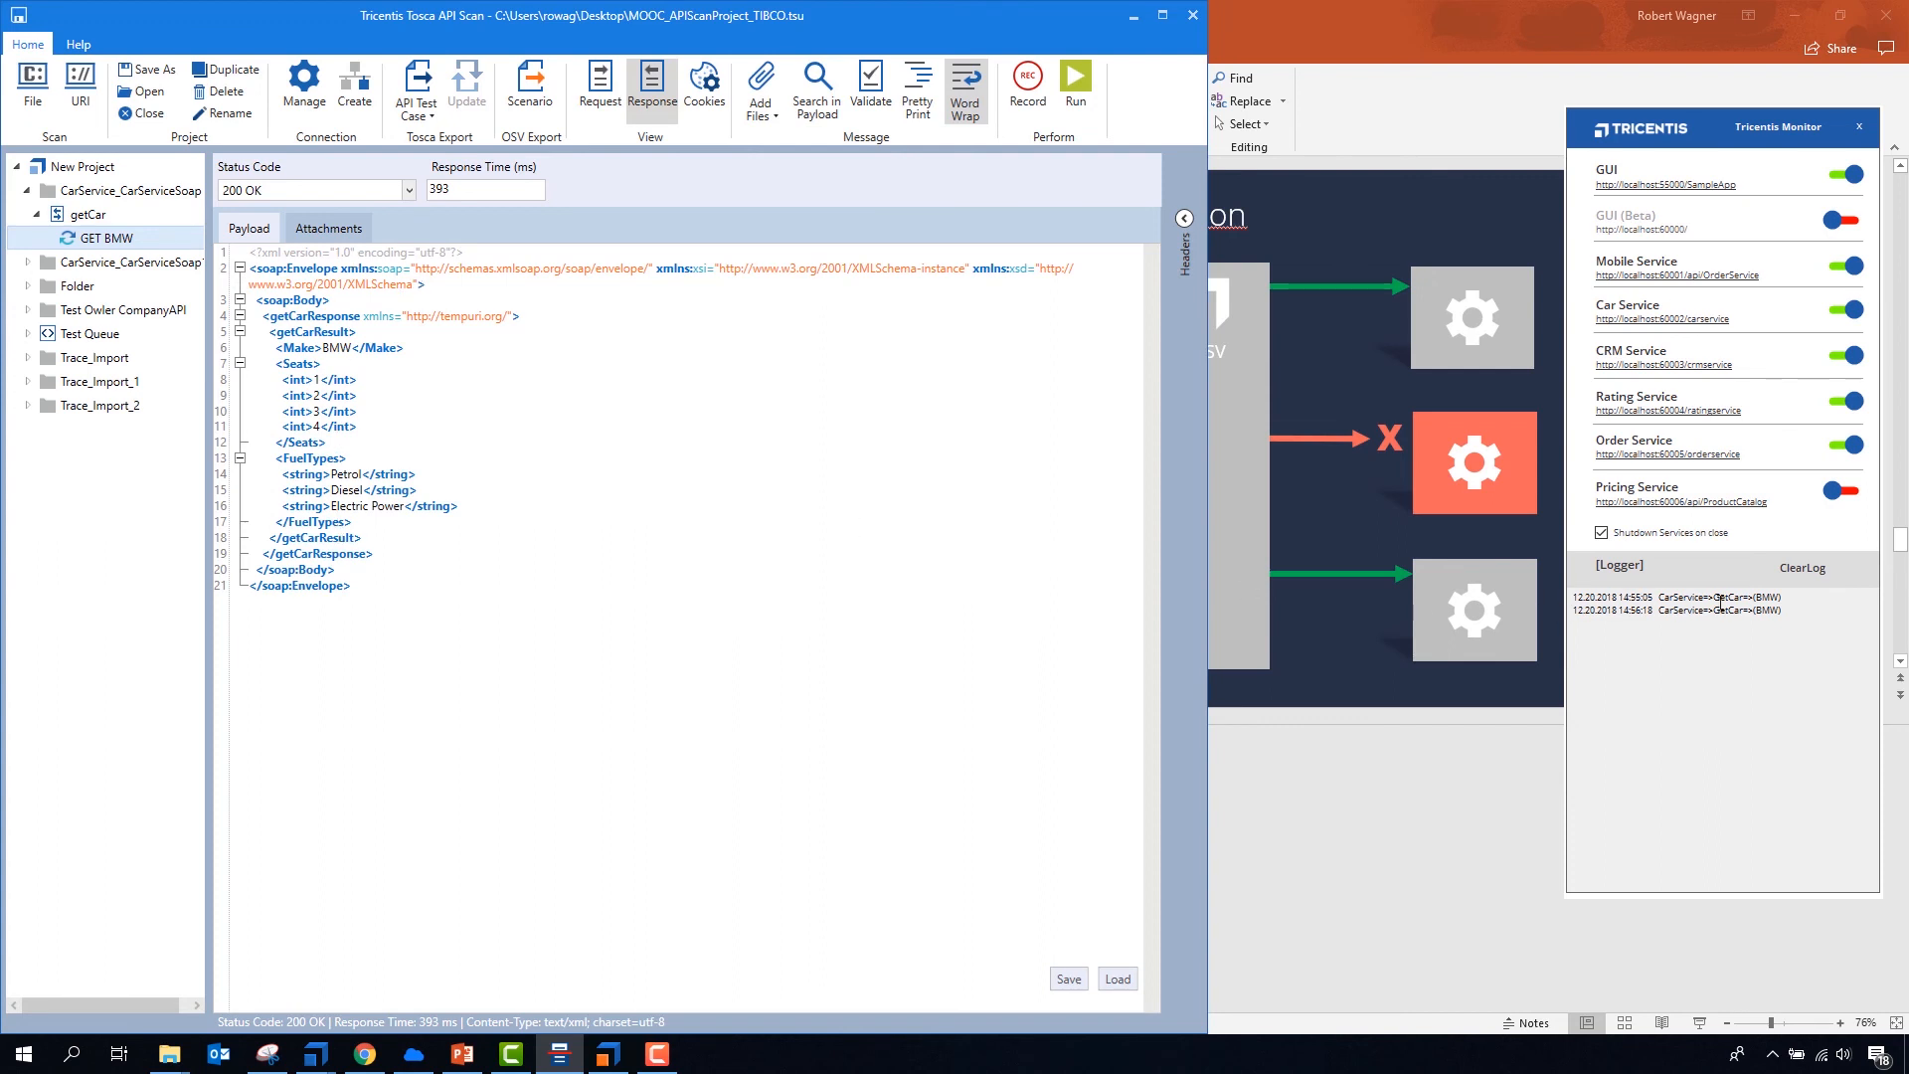
left_click(1787, 609)
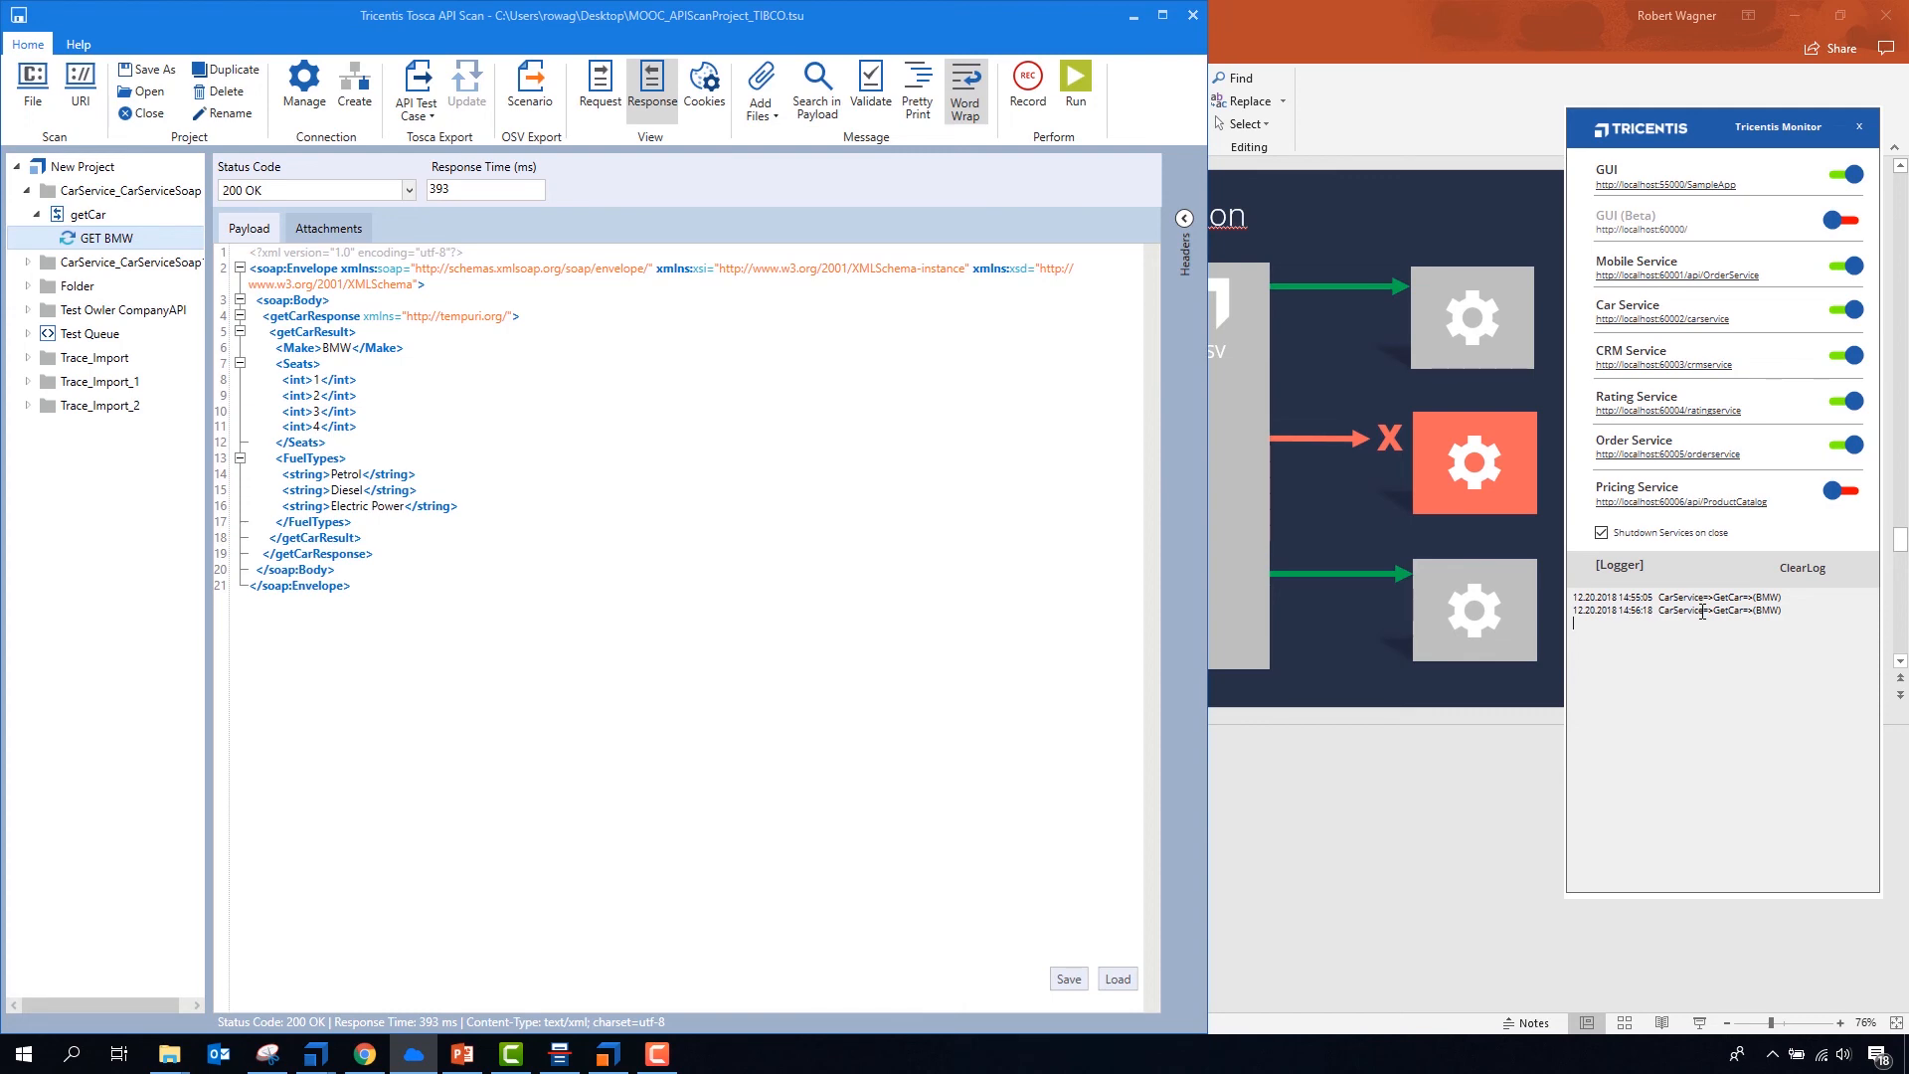
left_click(627, 560)
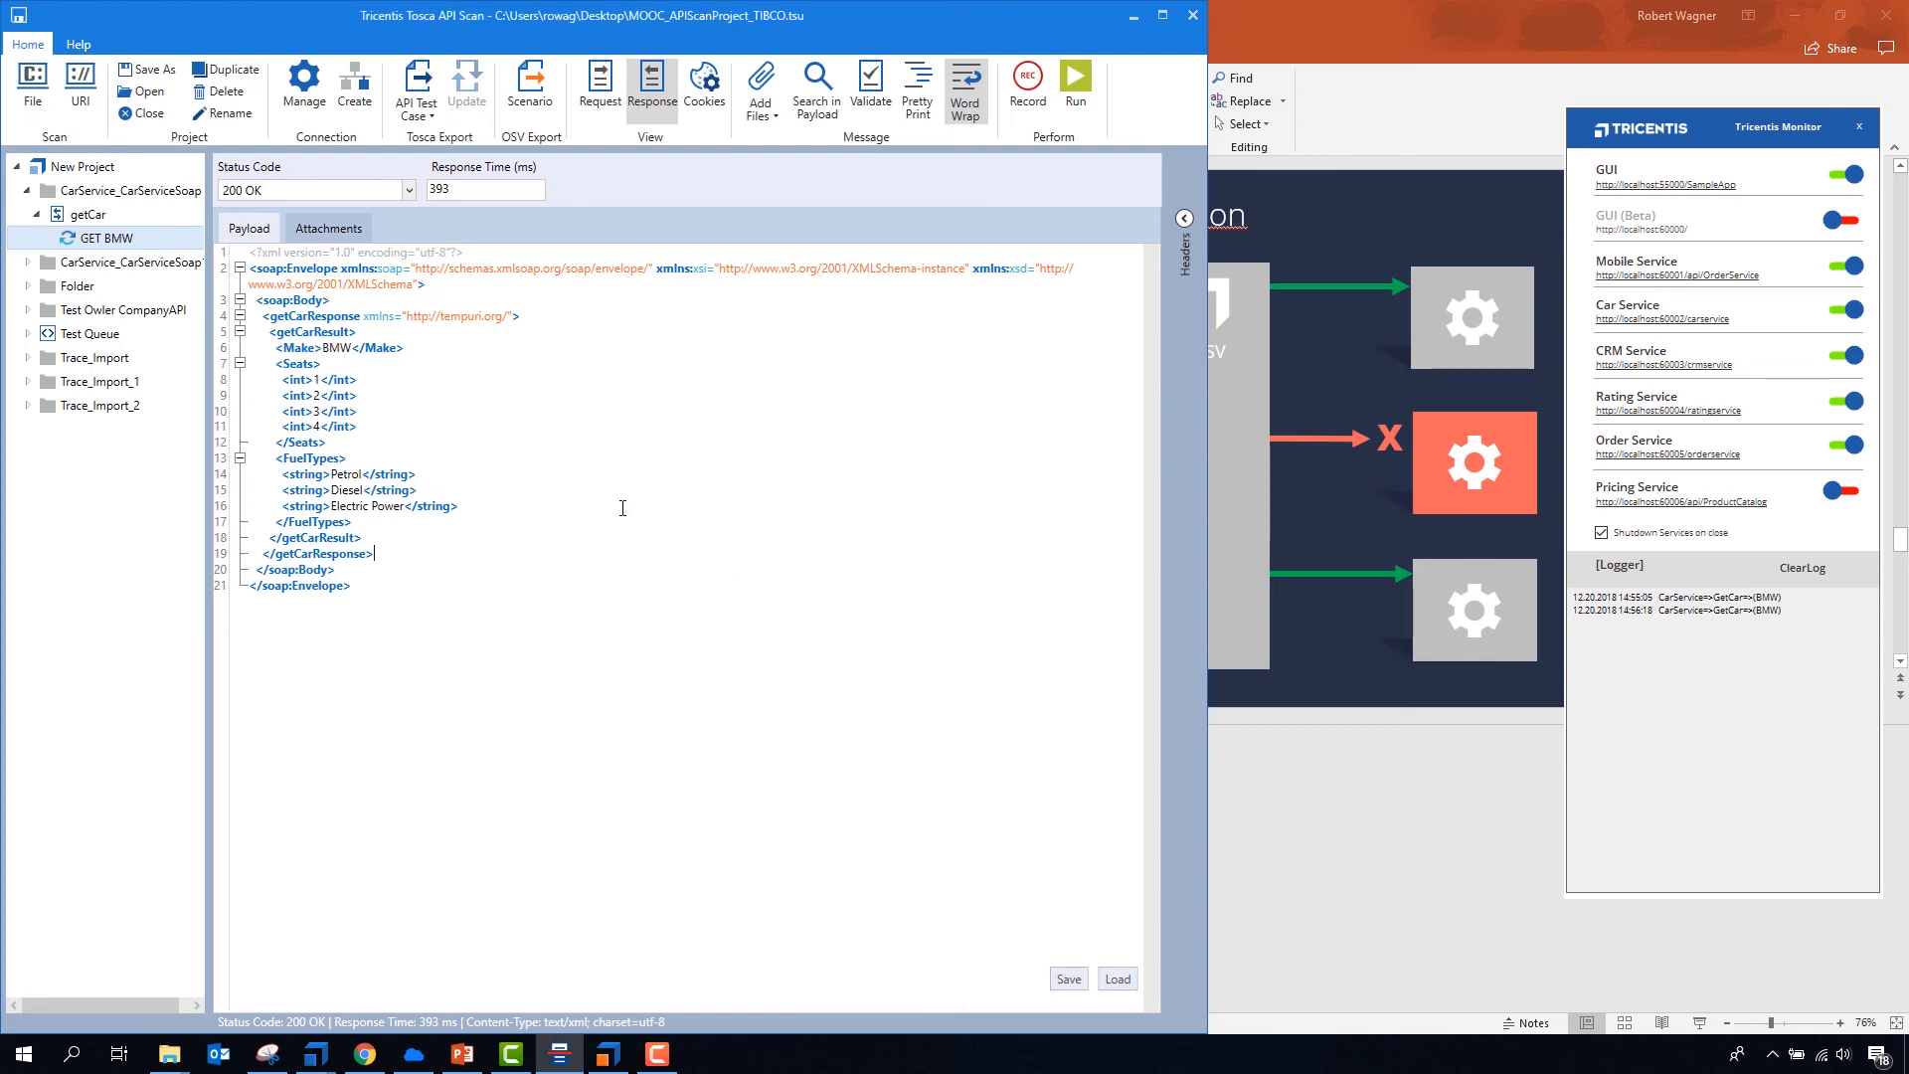
left_click(1075, 88)
left_click(1078, 85)
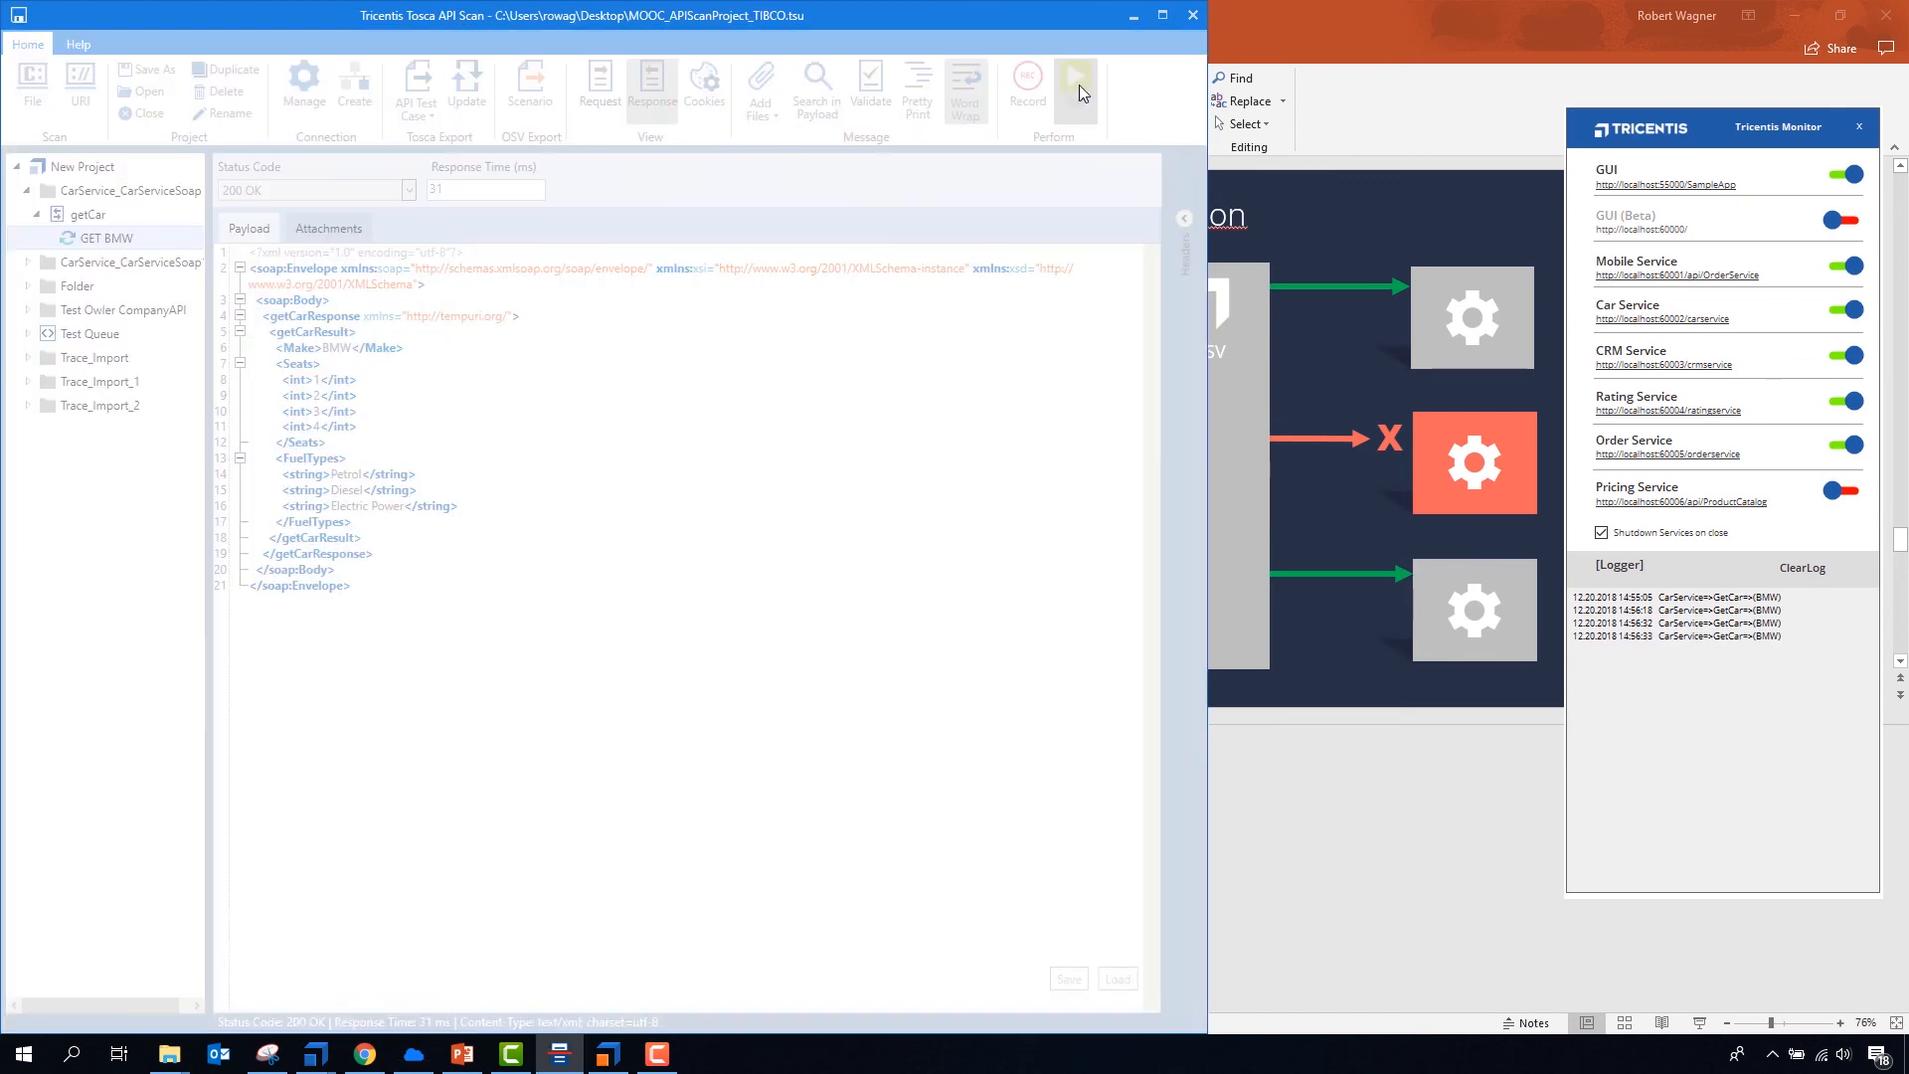
left_click(1078, 85)
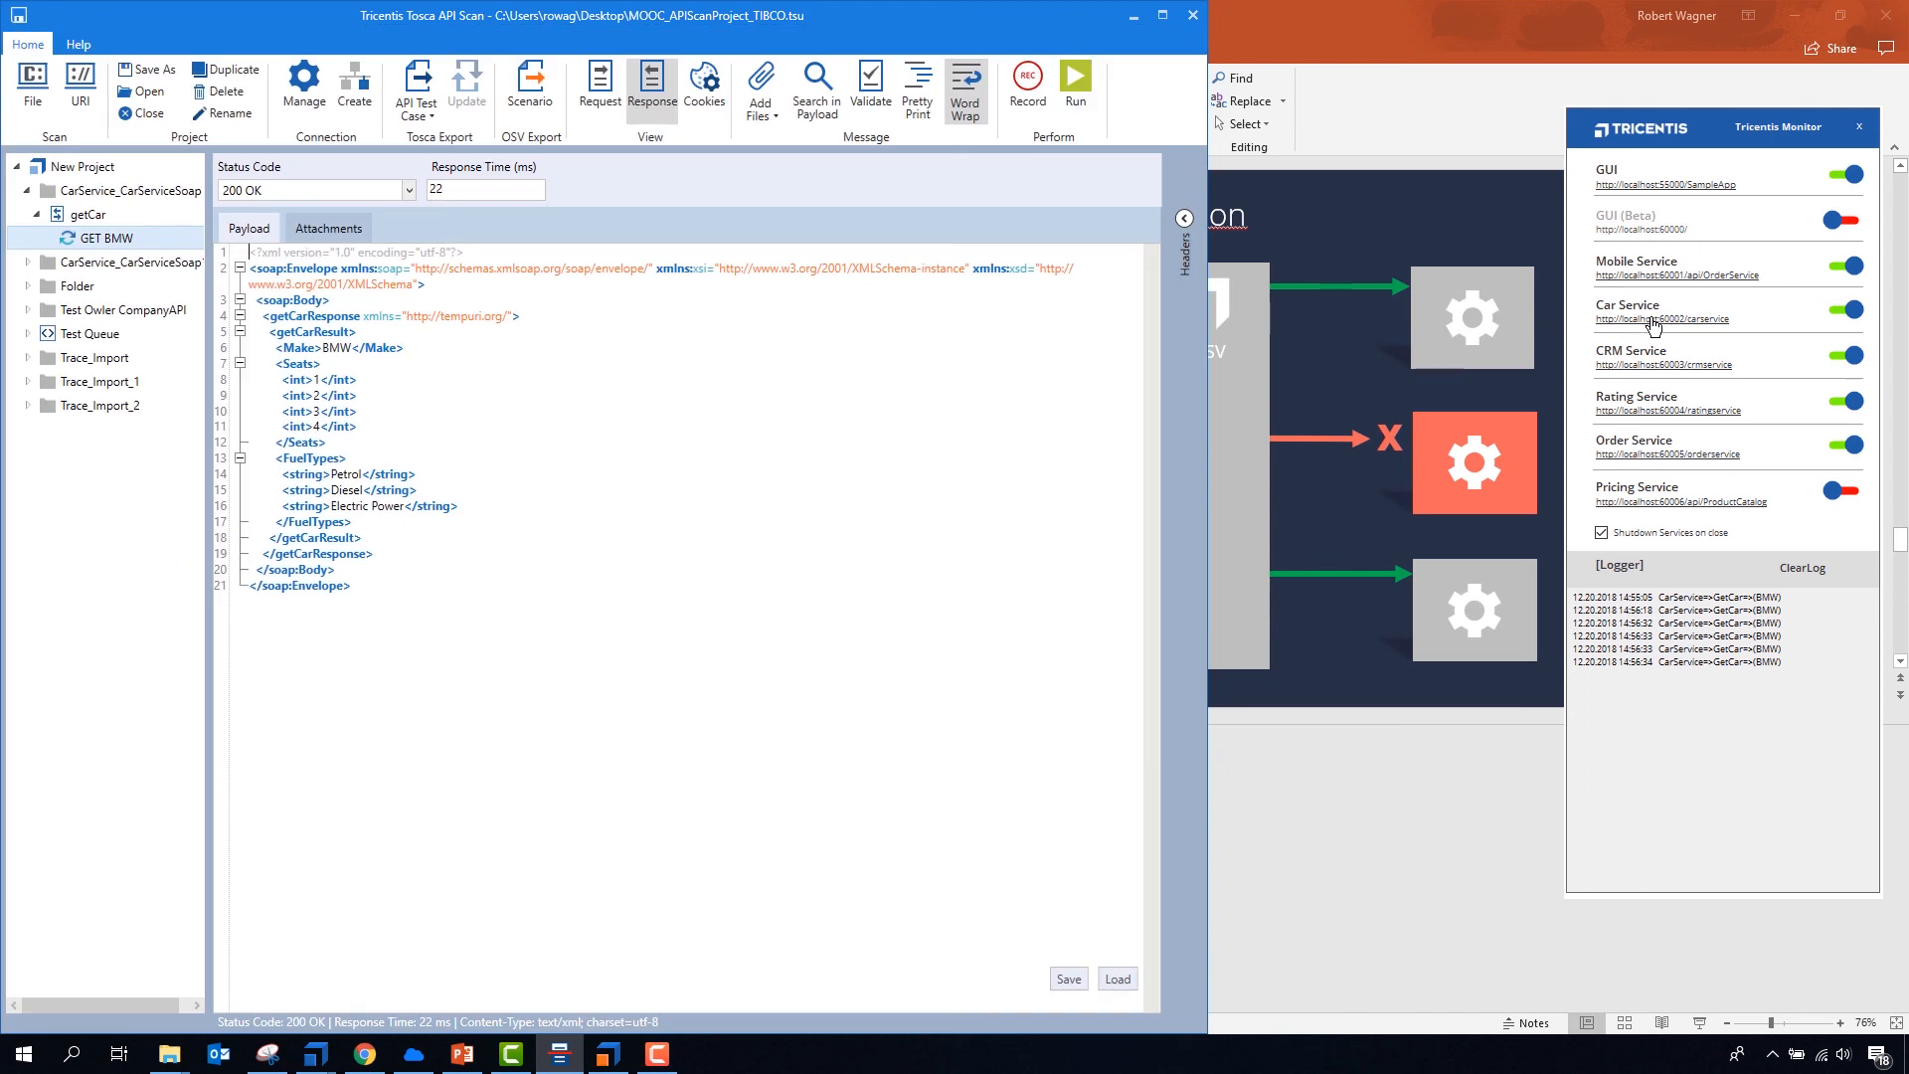
- Switch off the Car Service in the Tricentis Monitor and return to the GET BMW message
left_click(1847, 311)
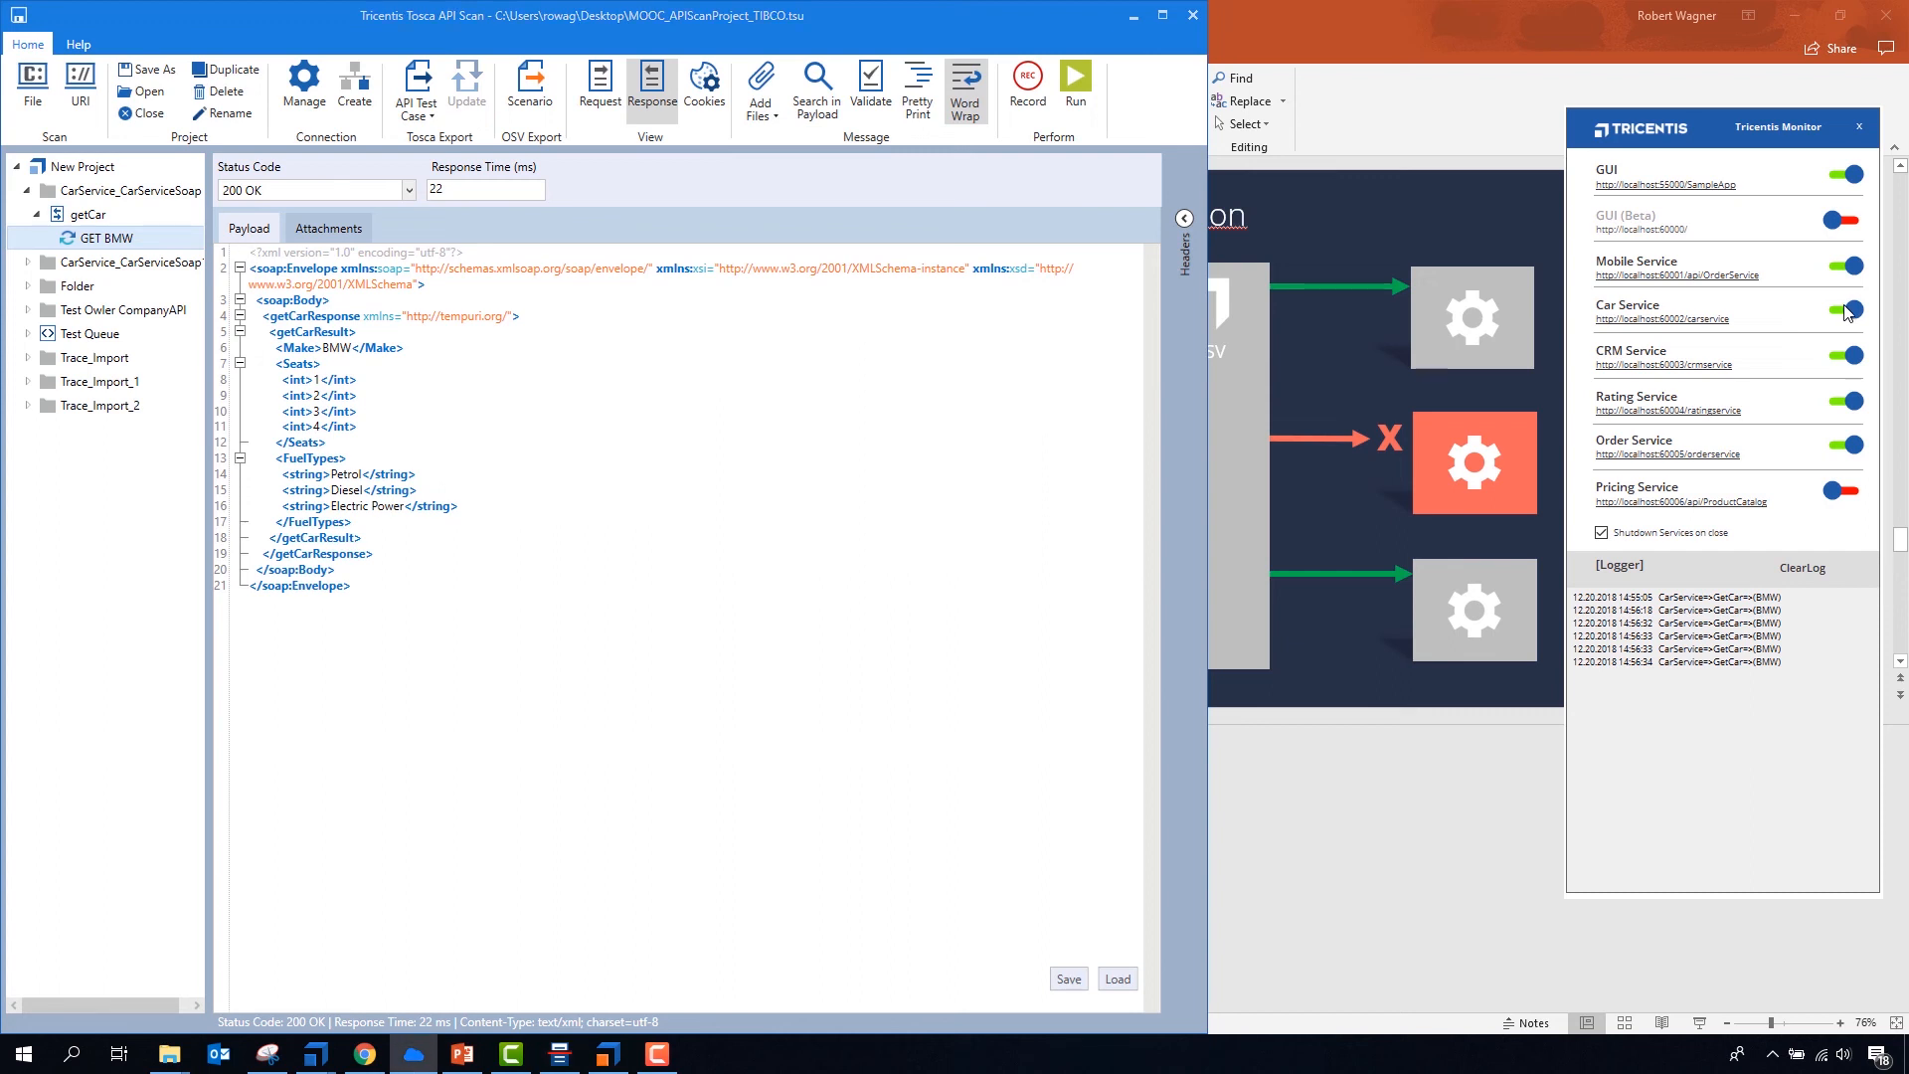
left_click(819, 482)
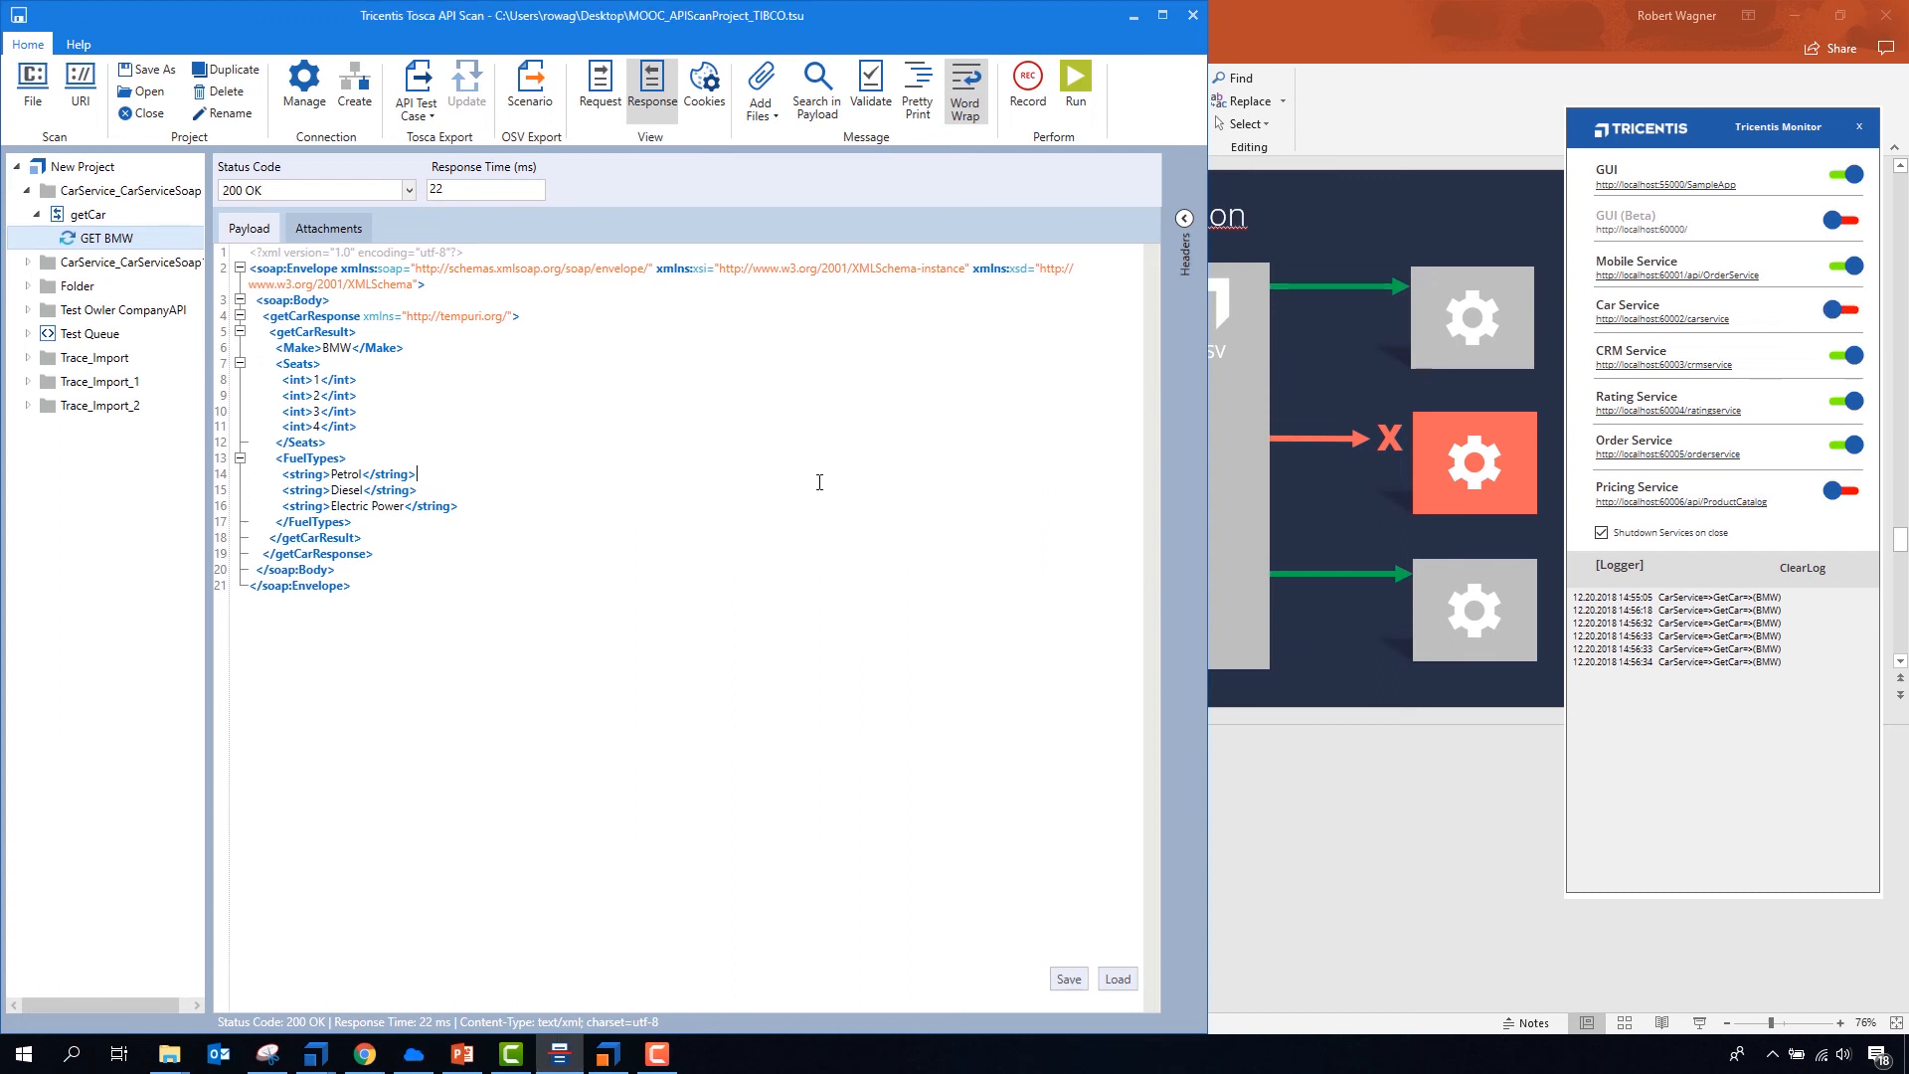
- Run GET BMW with the Car Service off, and switch the Car Service back on in the Tricentis Monitor
left_click(1075, 96)
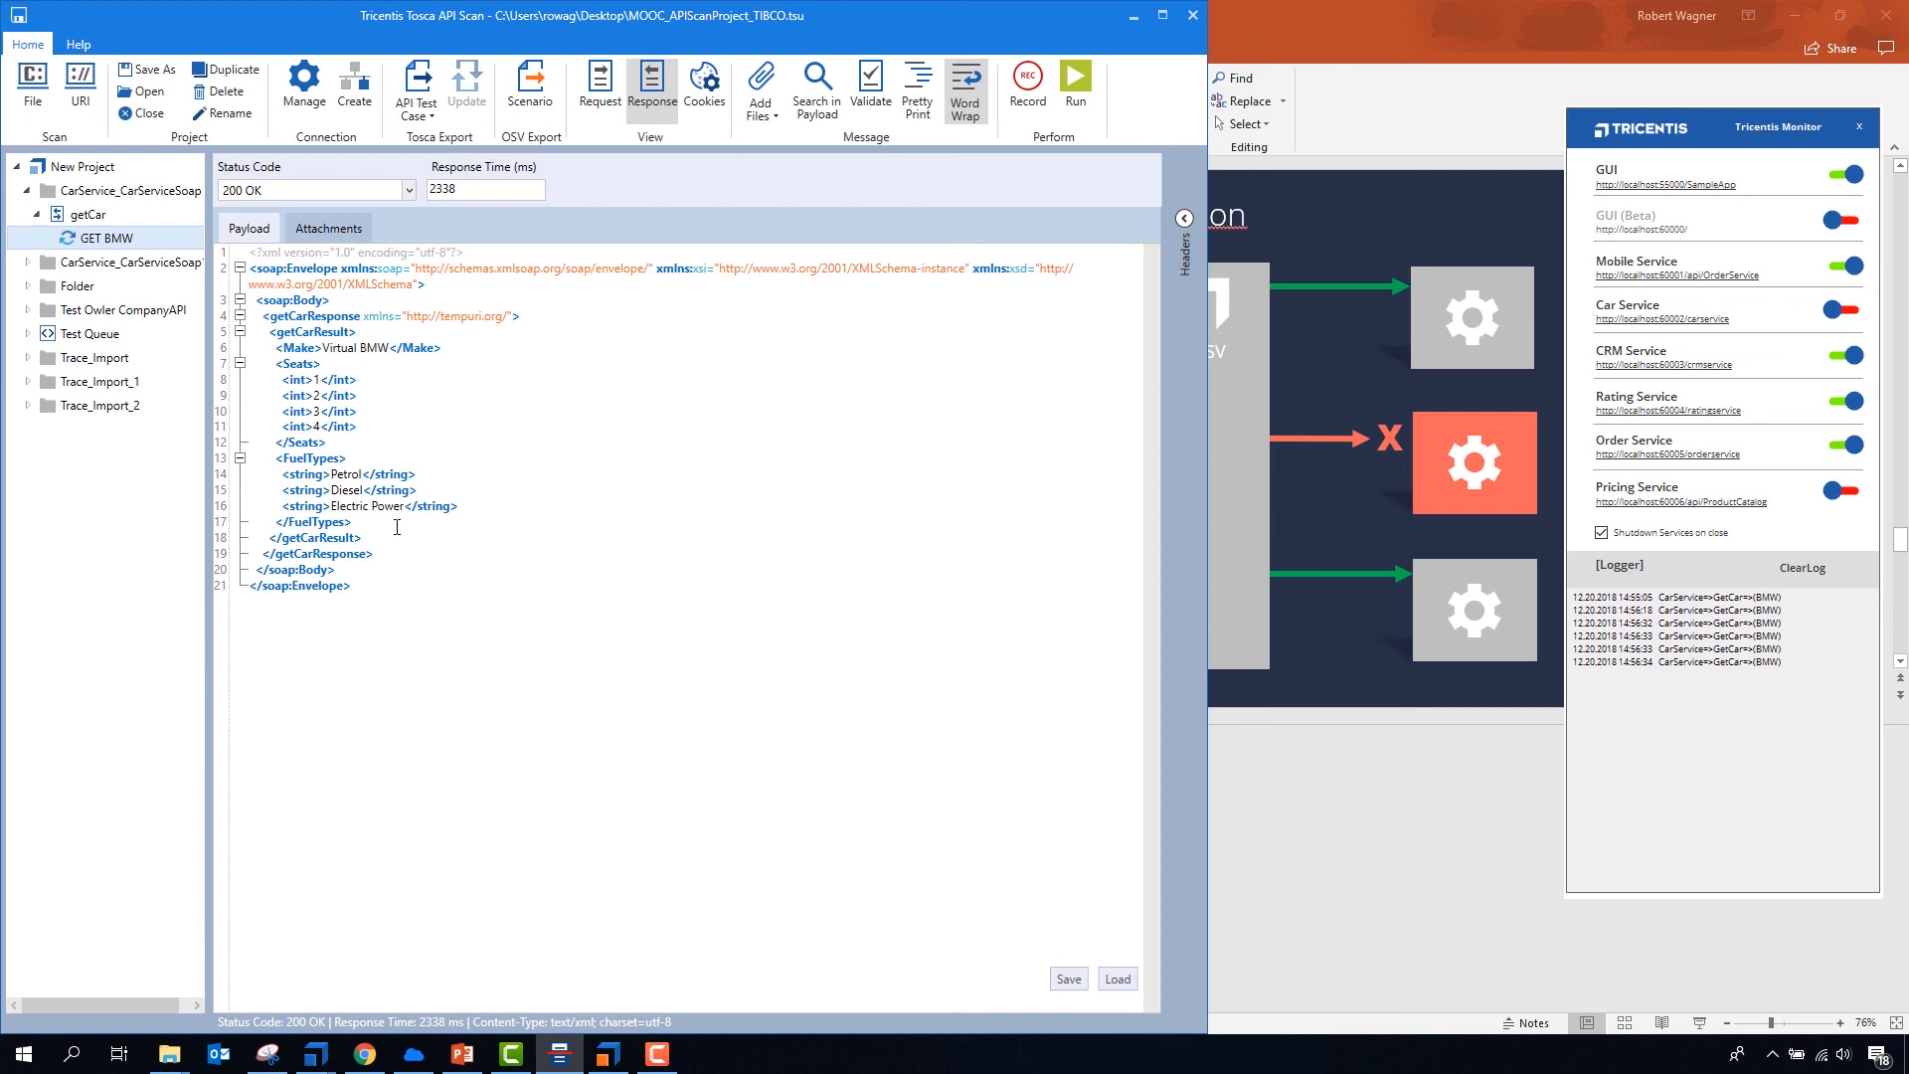
left_click(1835, 312)
left_click(1836, 312)
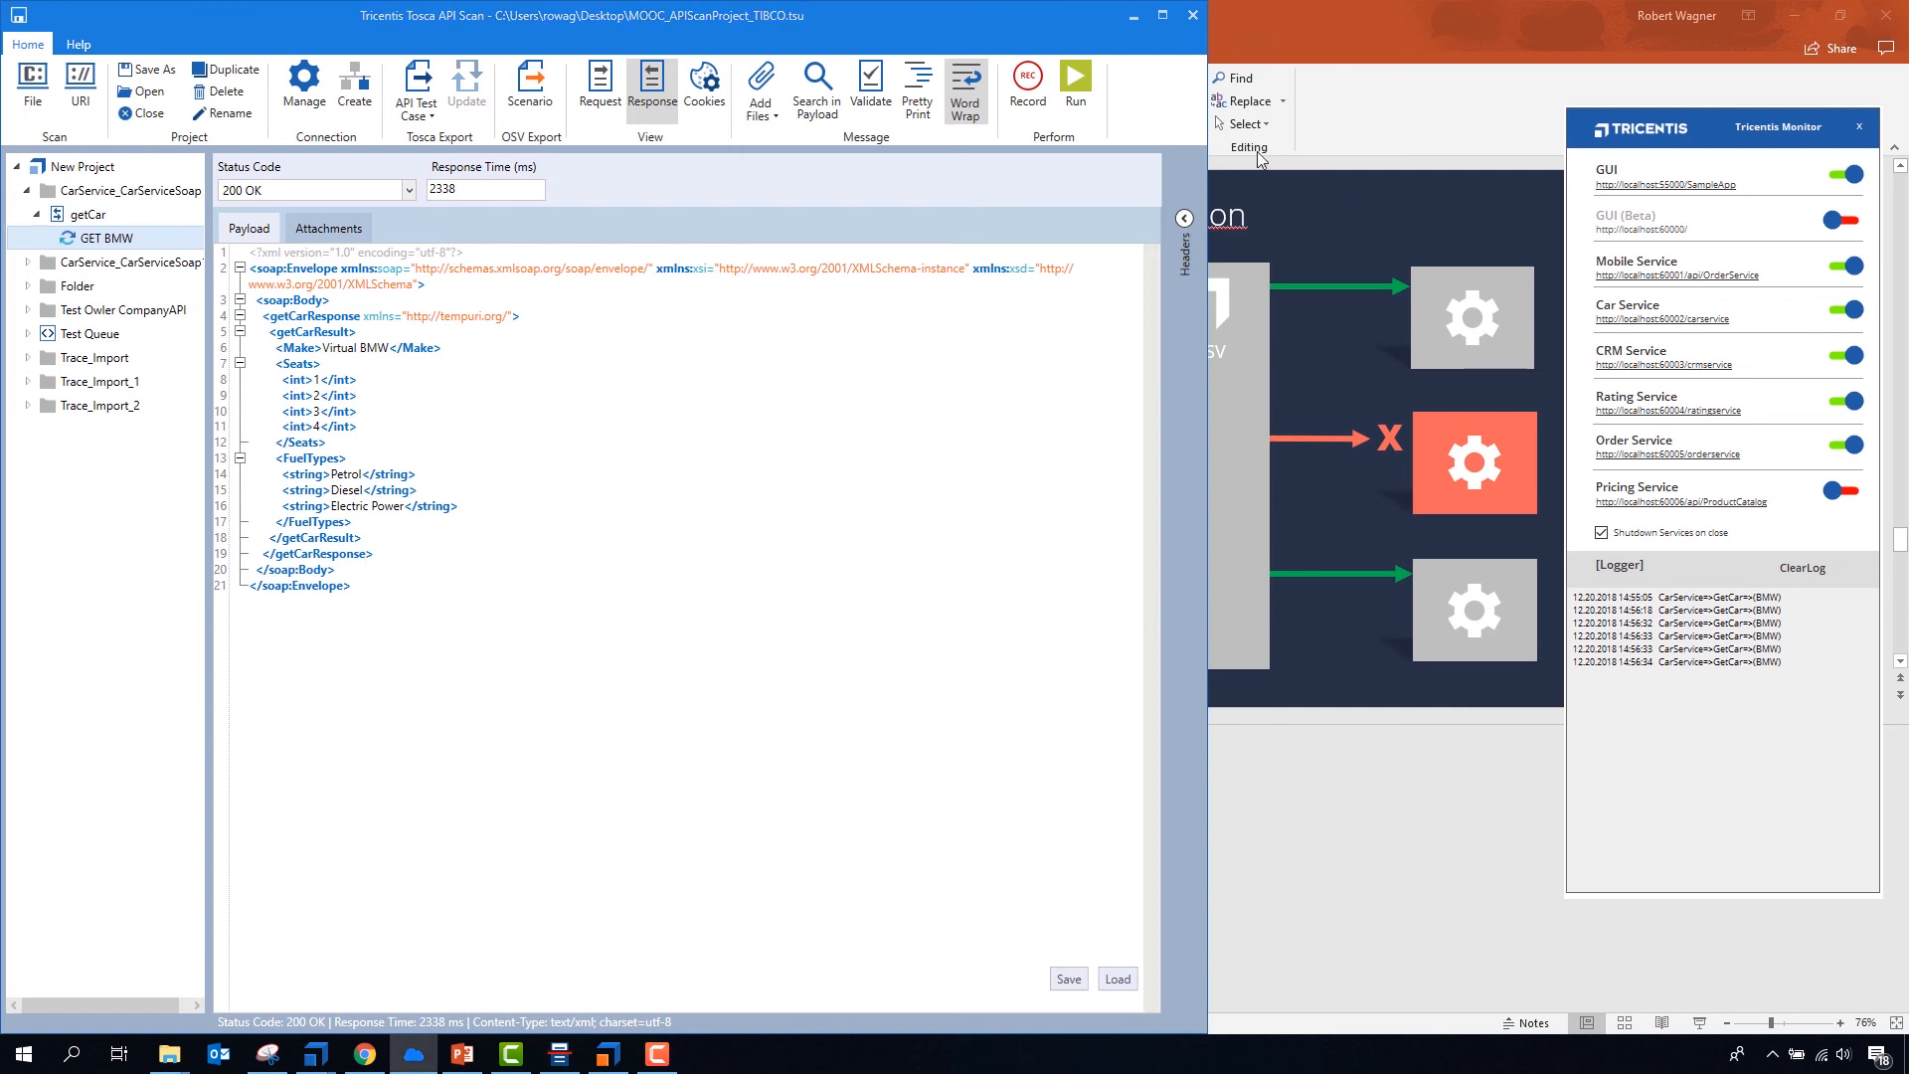
- Run GET BMW twice with the Car Service on, checking the Make value in the response payload
left_click(1078, 80)
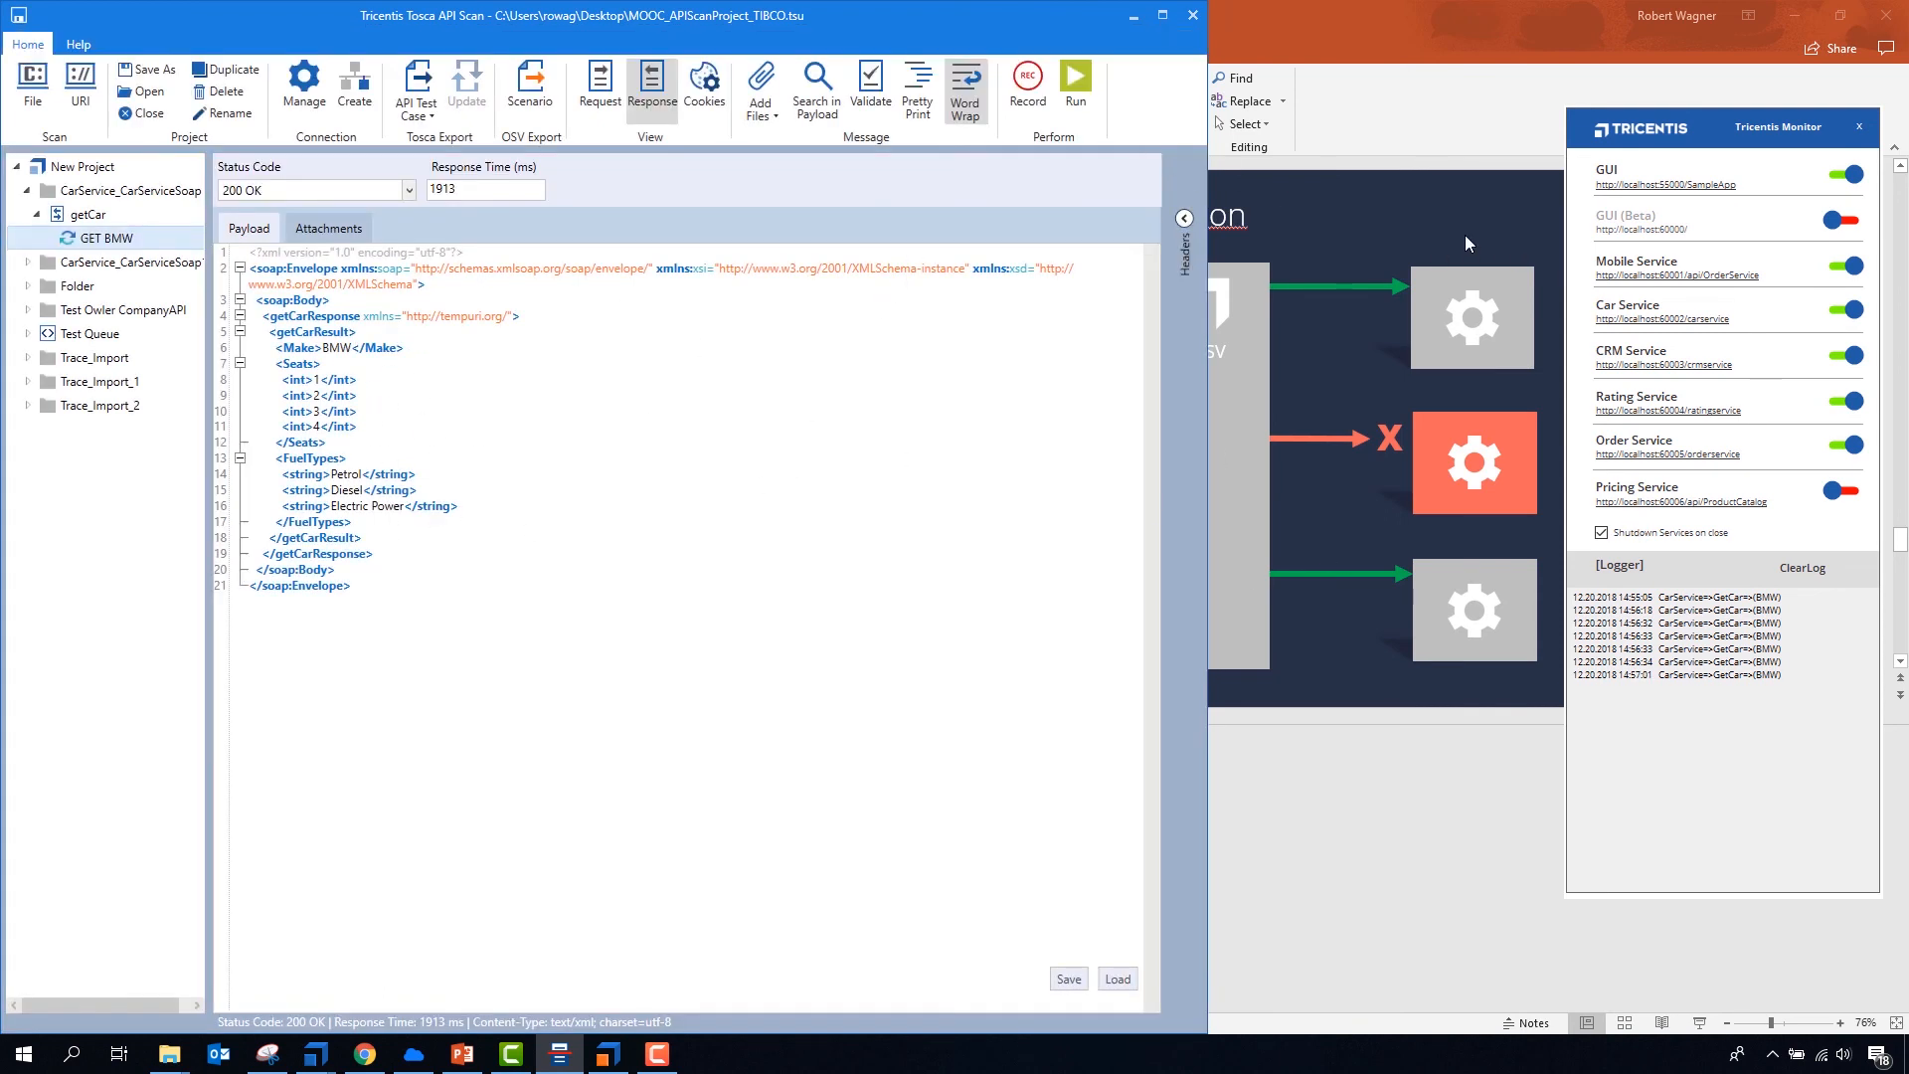
left_click(1084, 82)
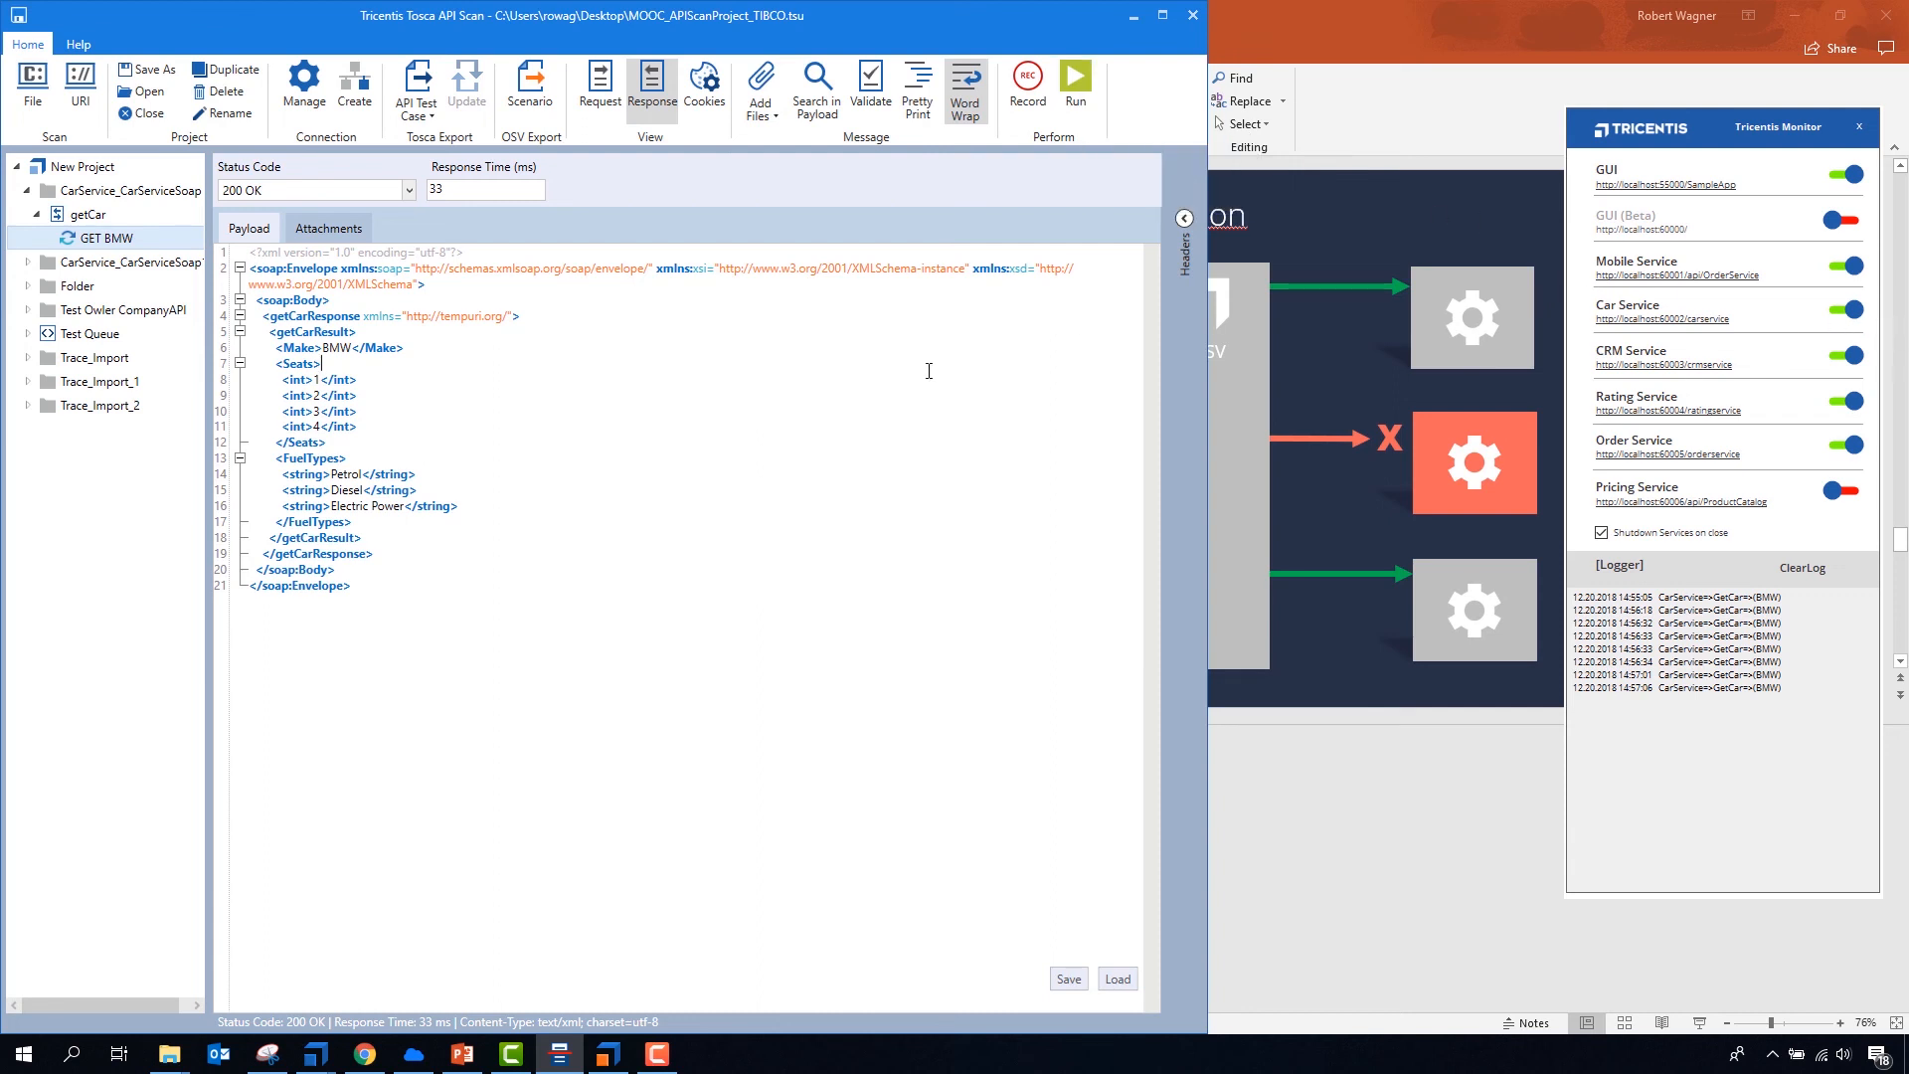
left_click(850, 368)
left_click(756, 497)
- Switch to Tosca OSV Monitor and examine the newest warning in the environment log, widening the Note column to read it
left_click(609, 1054)
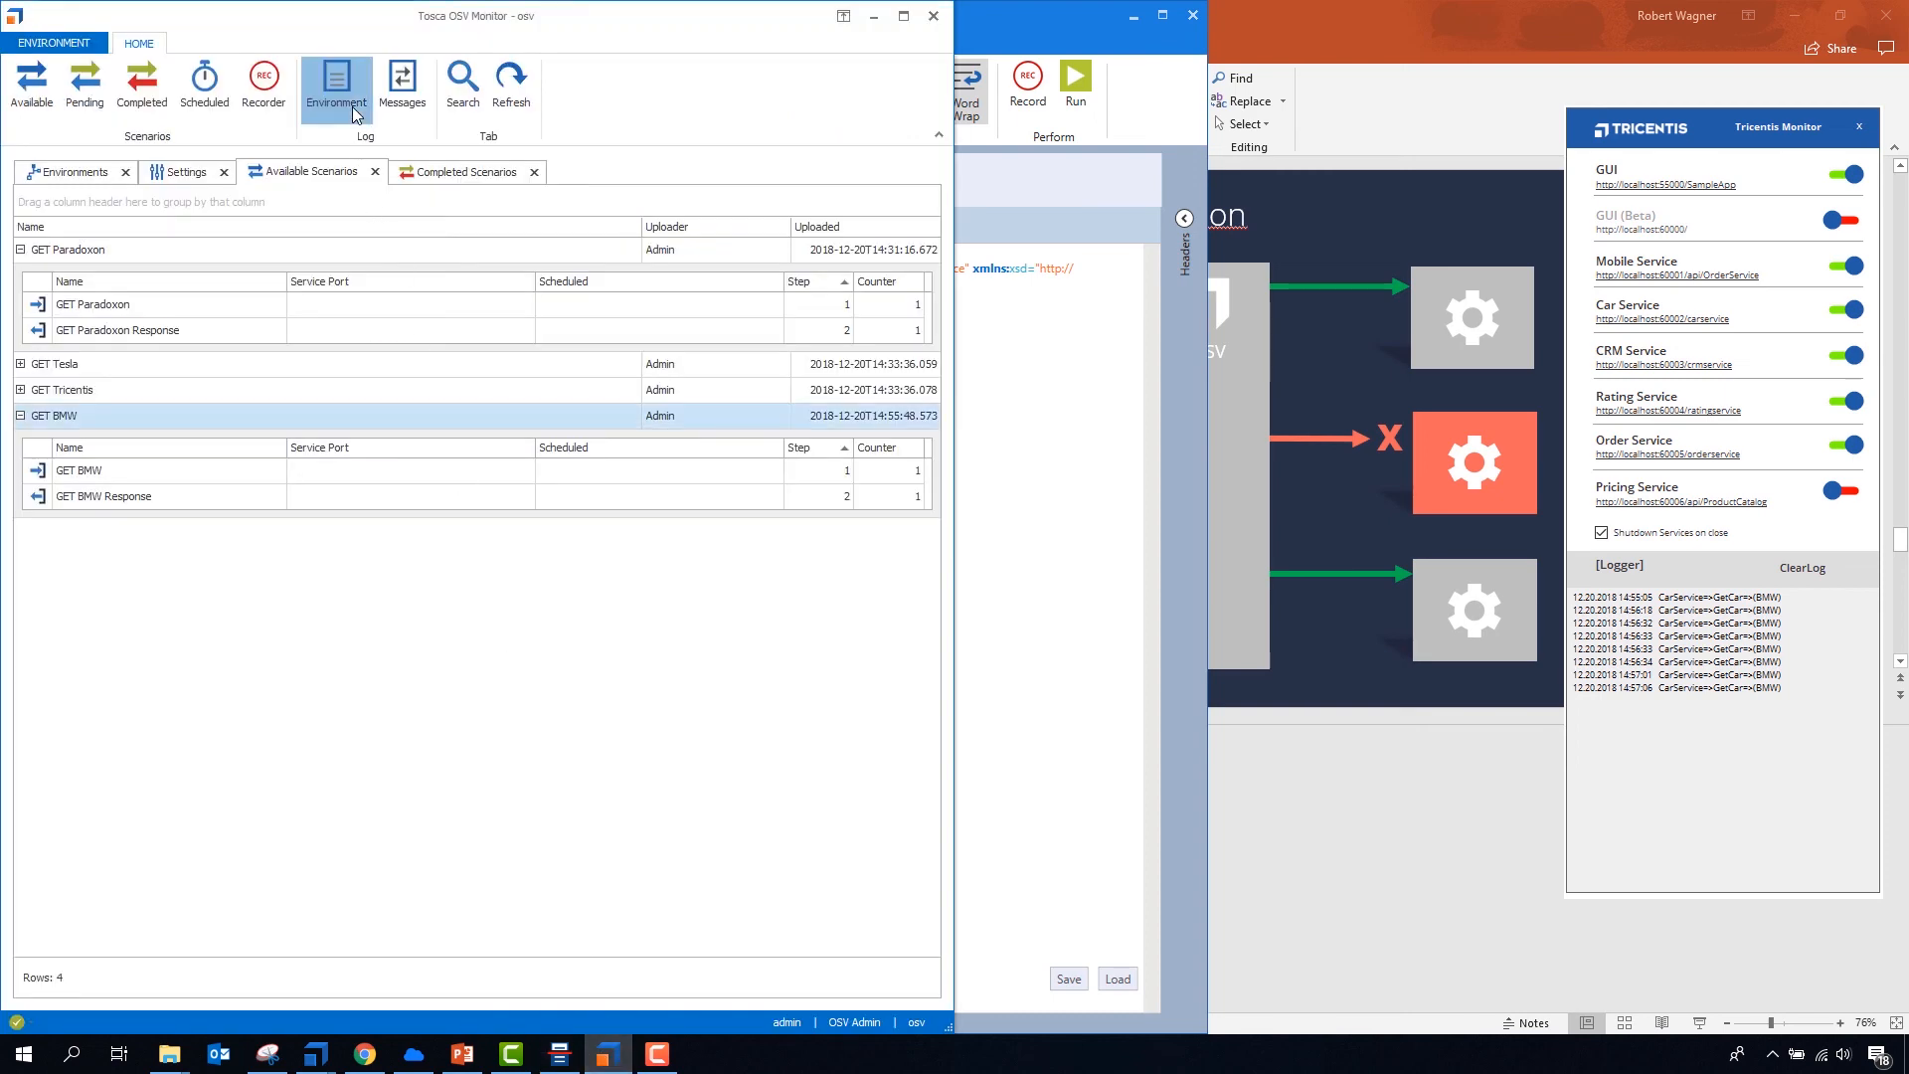
left_click(355, 115)
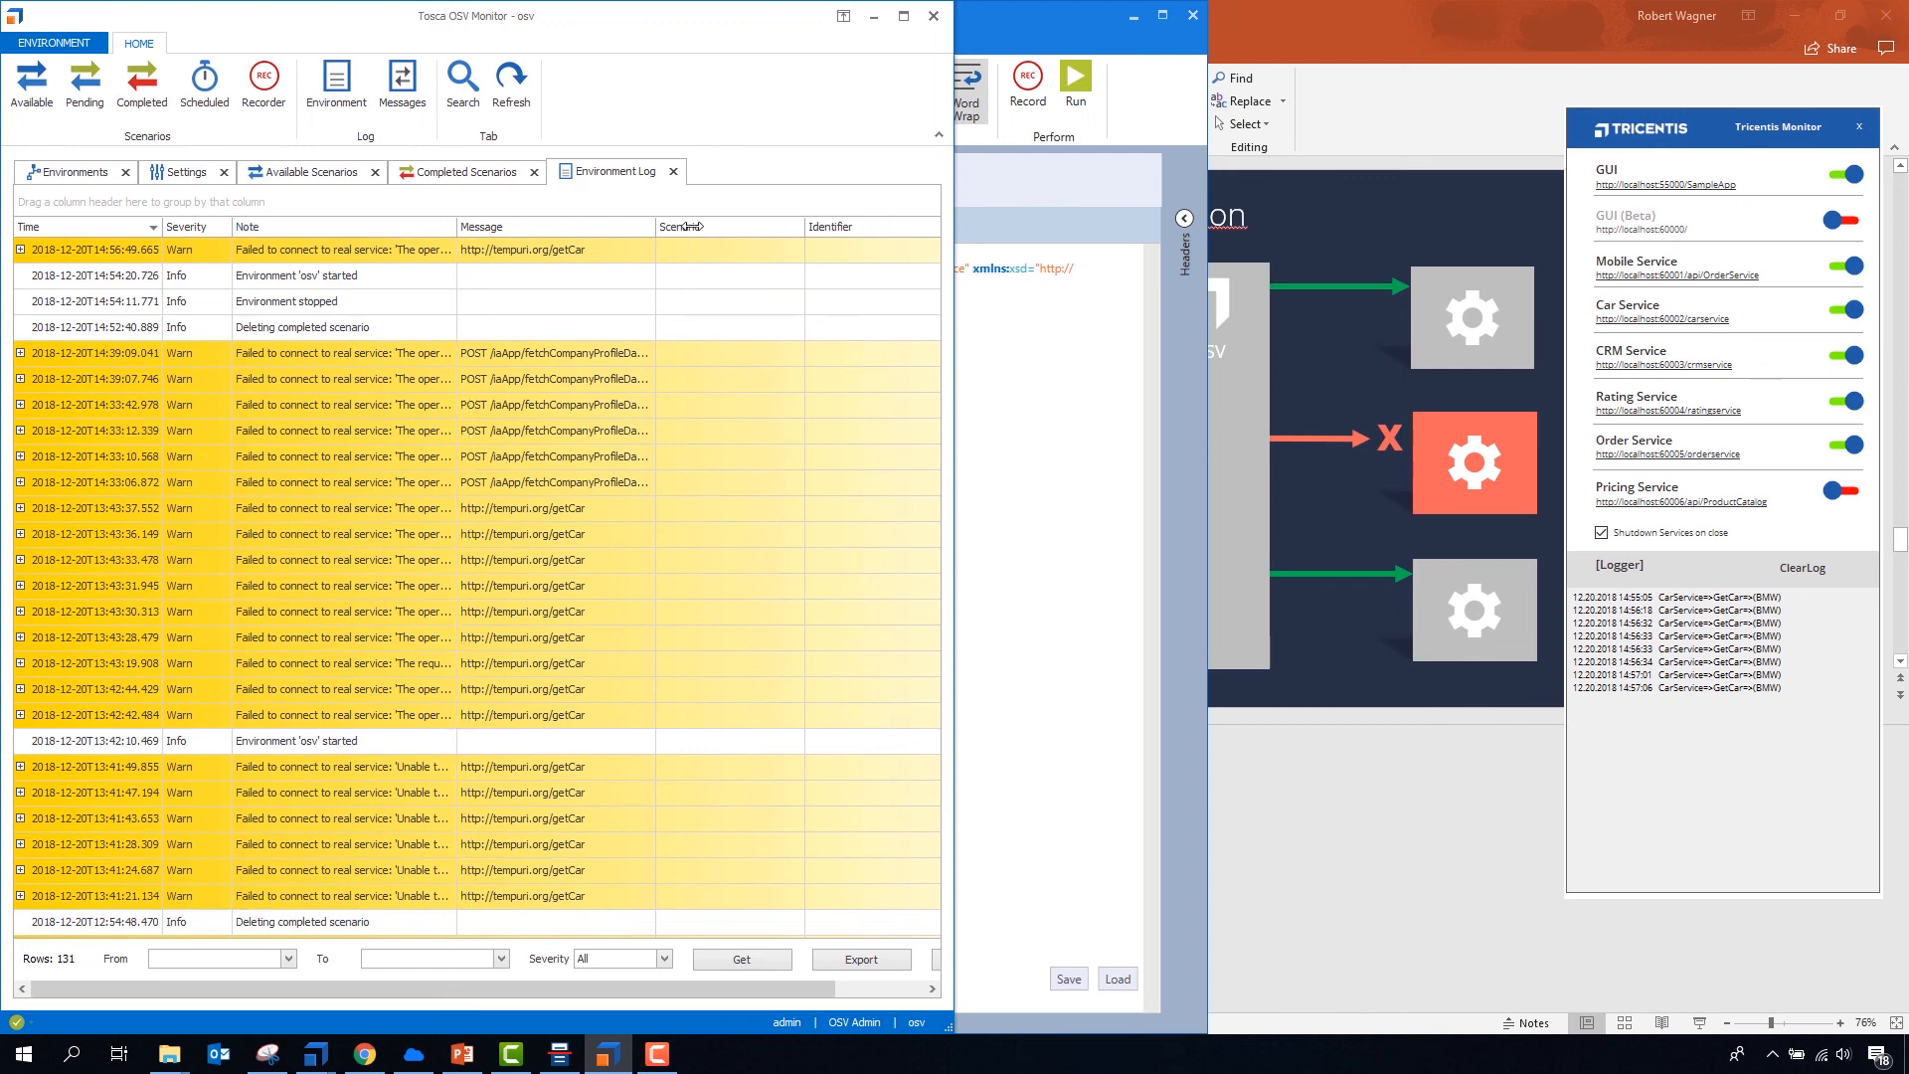
left_click_drag(457, 227, 700, 226)
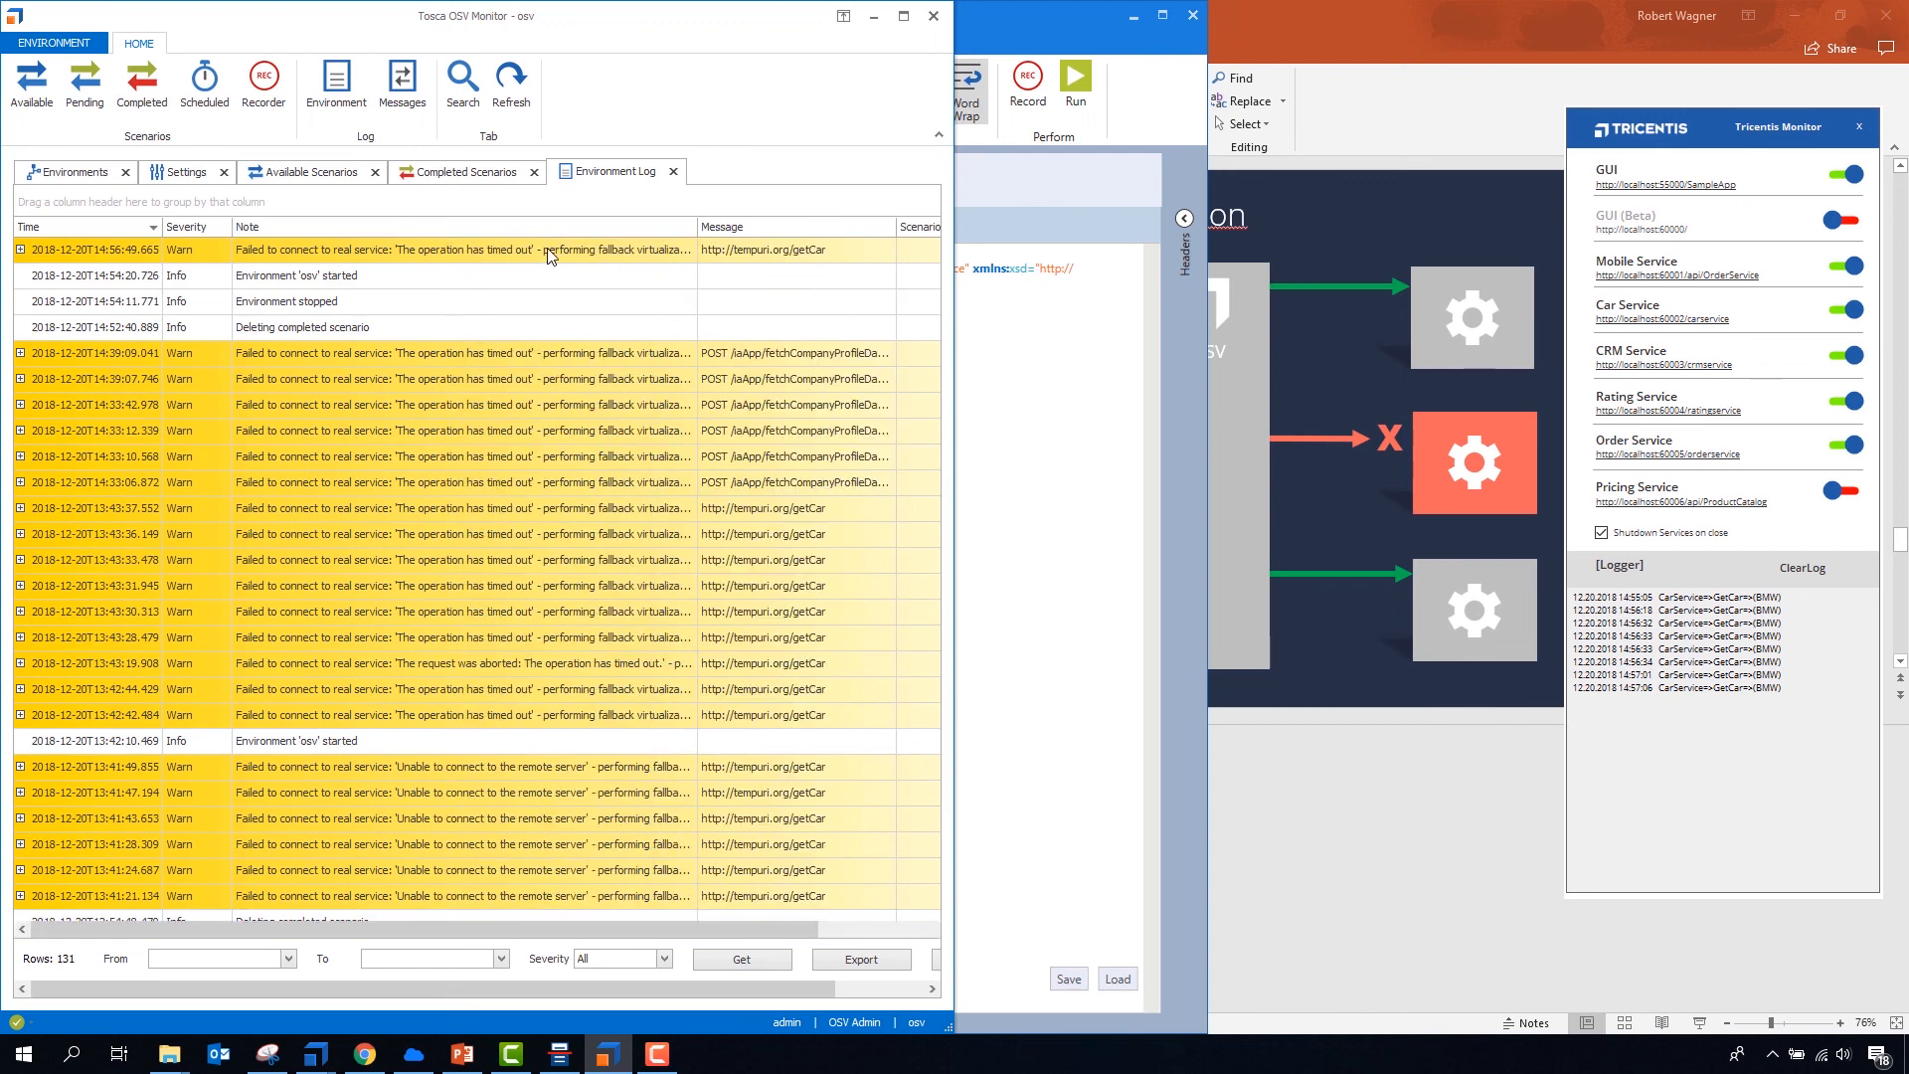
left_click(606, 256)
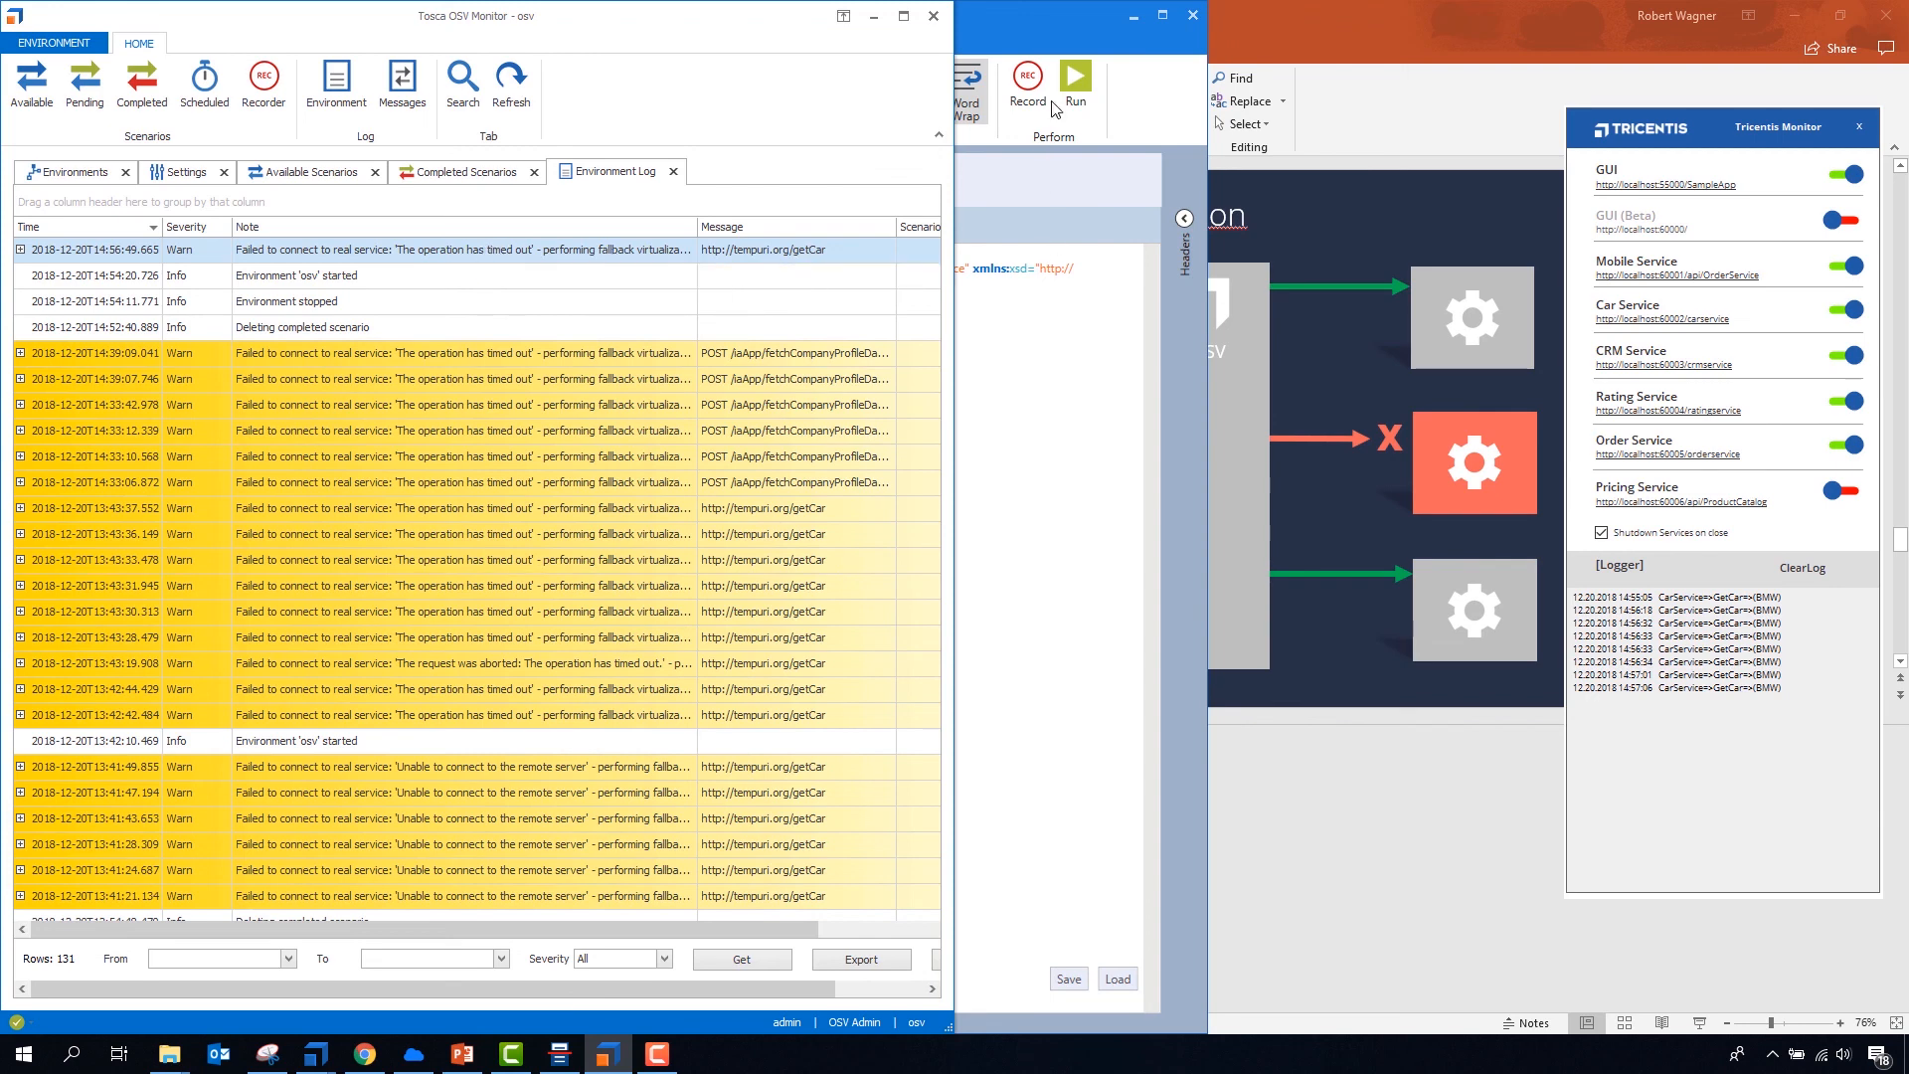
- Switch to PowerPoint and start the slide show from the Questions slide
left_click(1027, 39)
left_click(1252, 18)
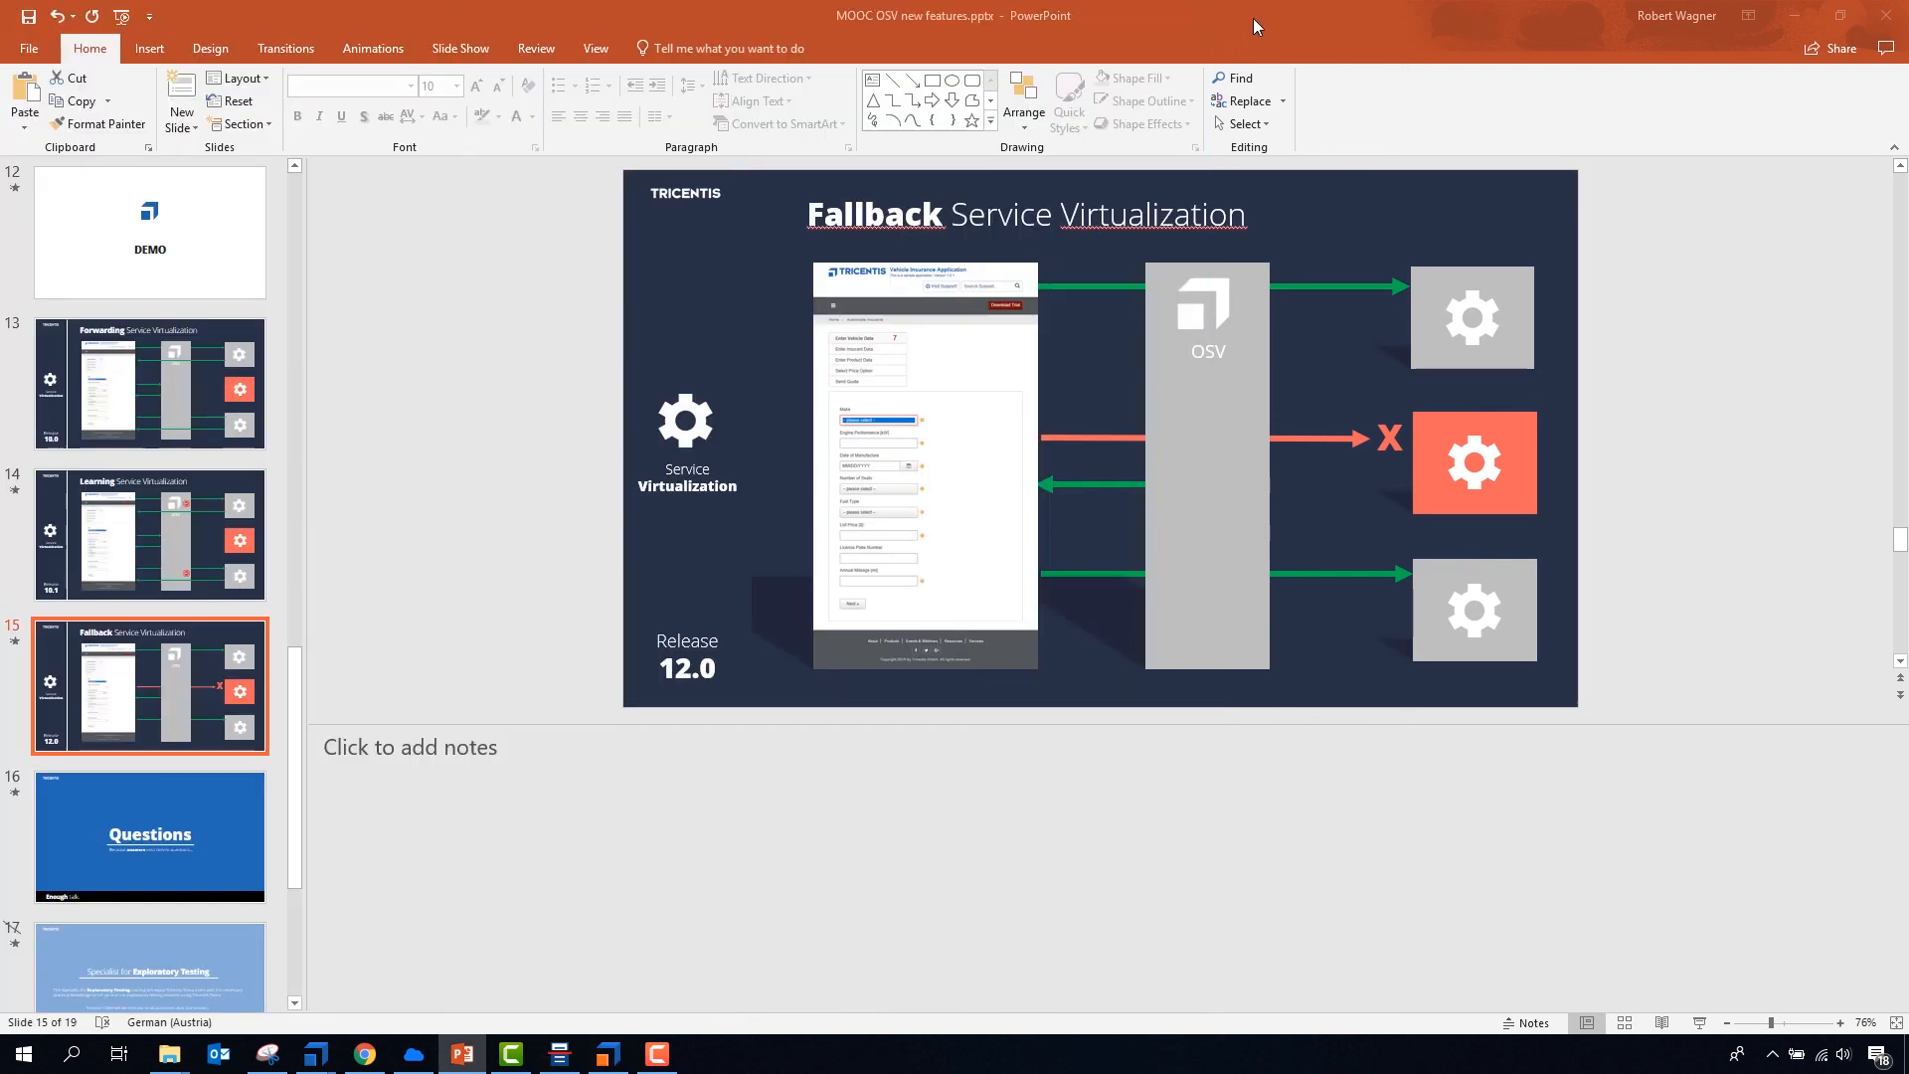
left_click(187, 801)
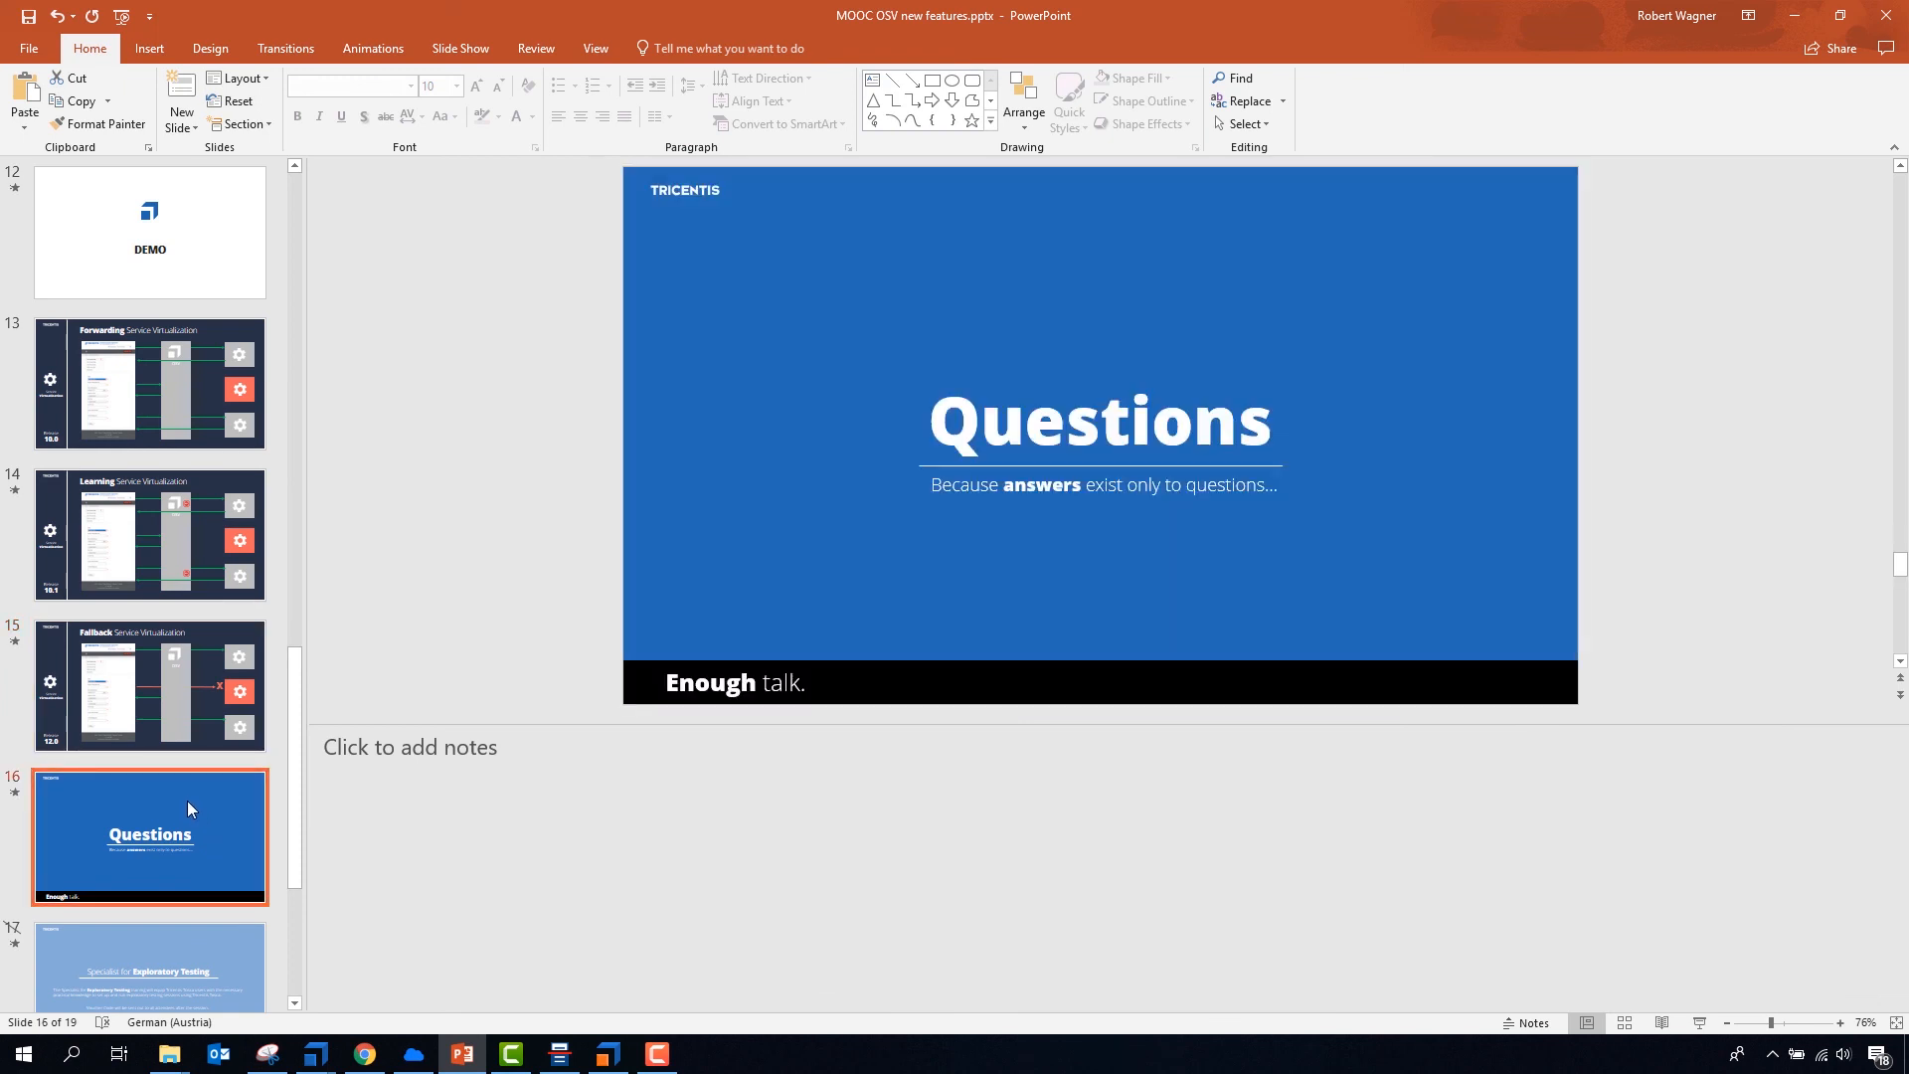
key("shift+F5")
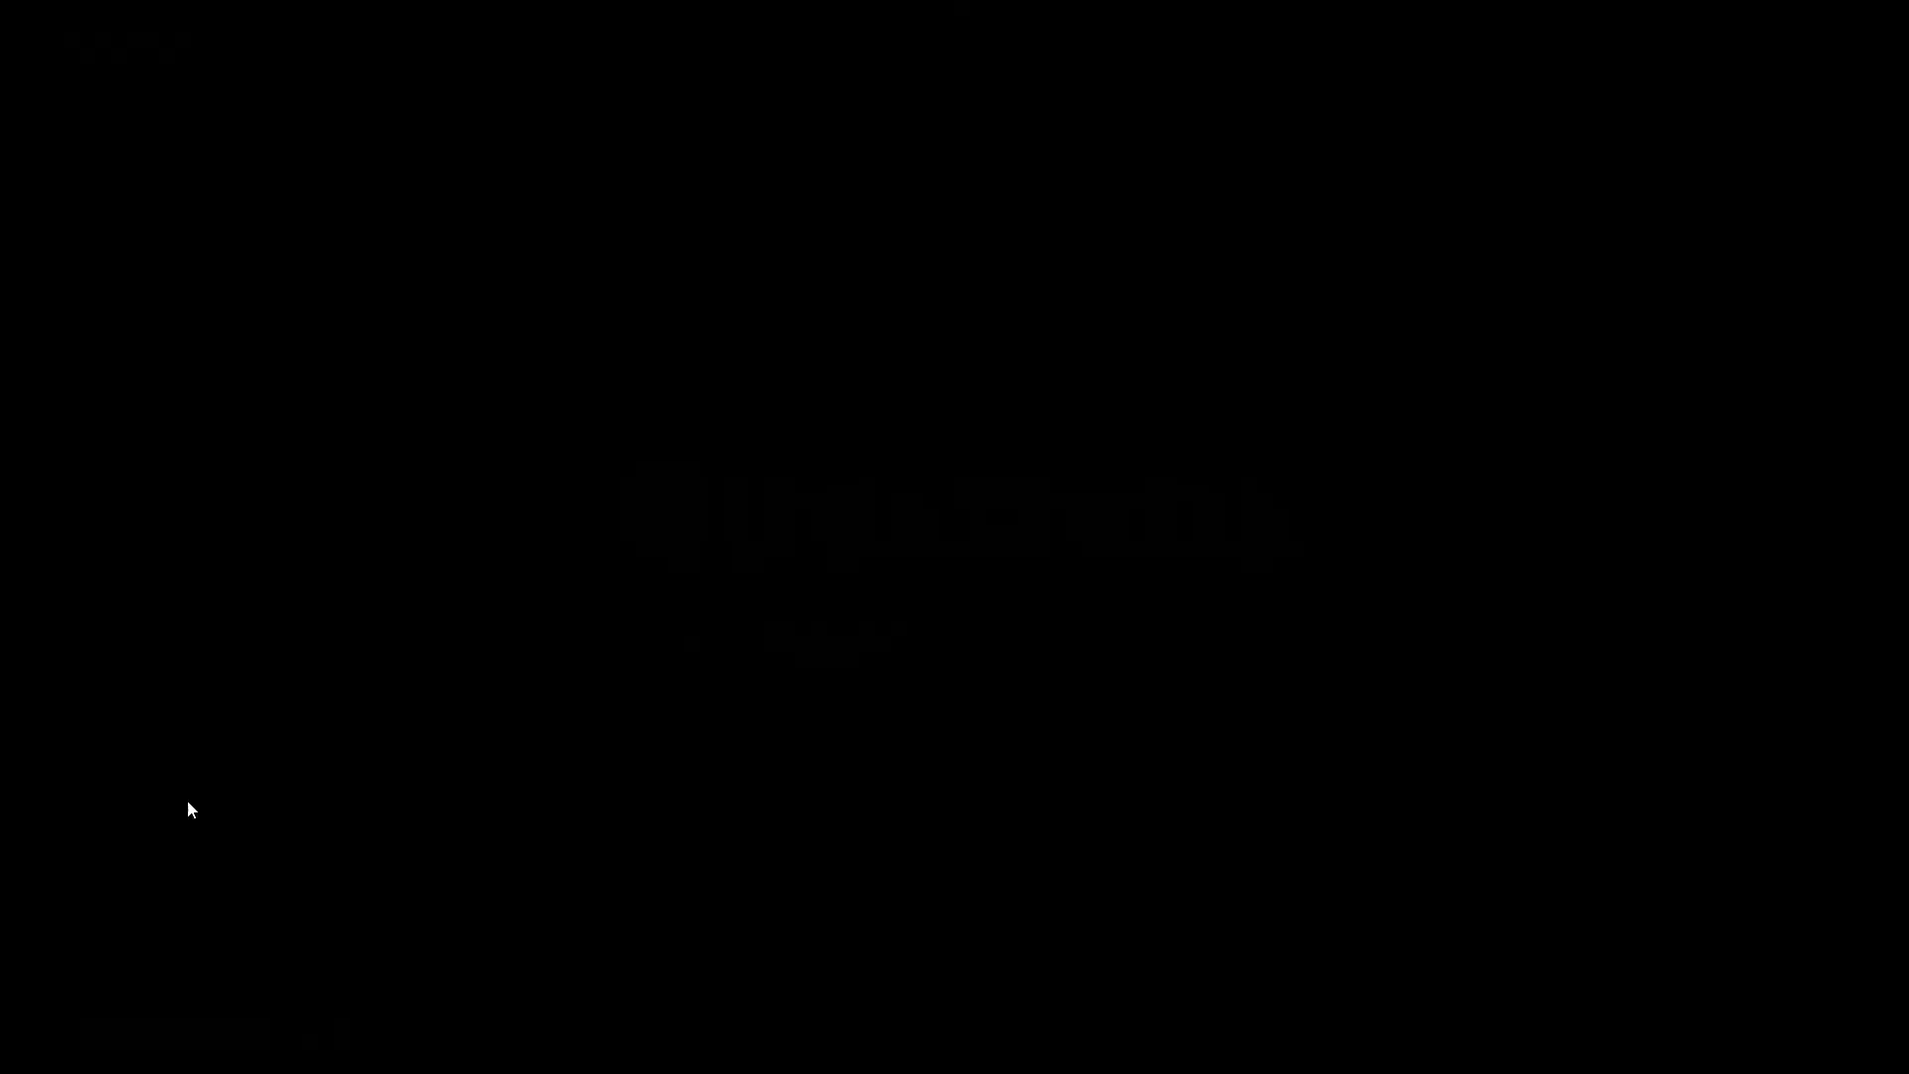